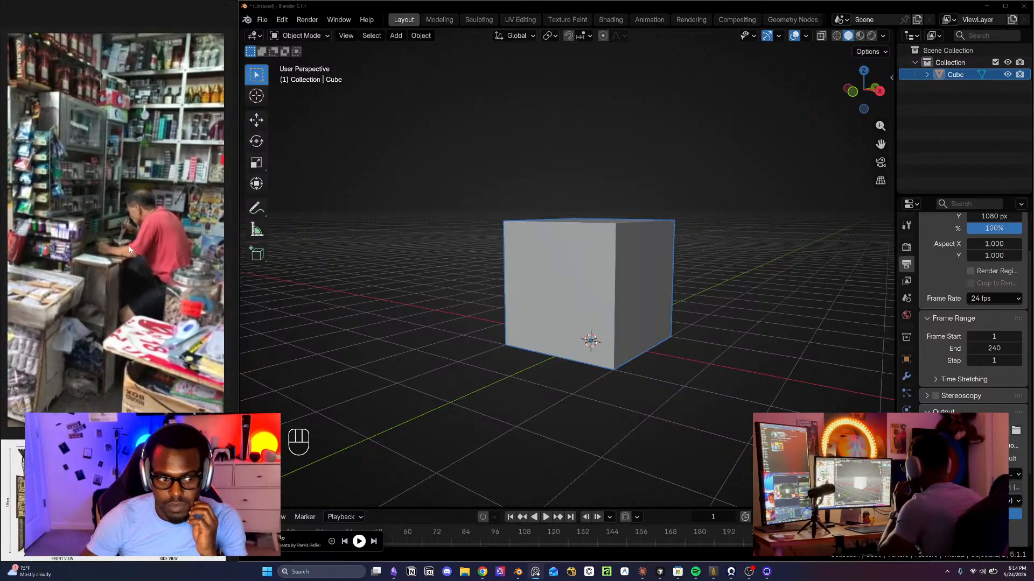
- Examine the dimensioned front view of the newsstand on the reference board
{"action": "middle_click_drag", "start_coordinate": [112, 530], "coordinate": [122, 355]}
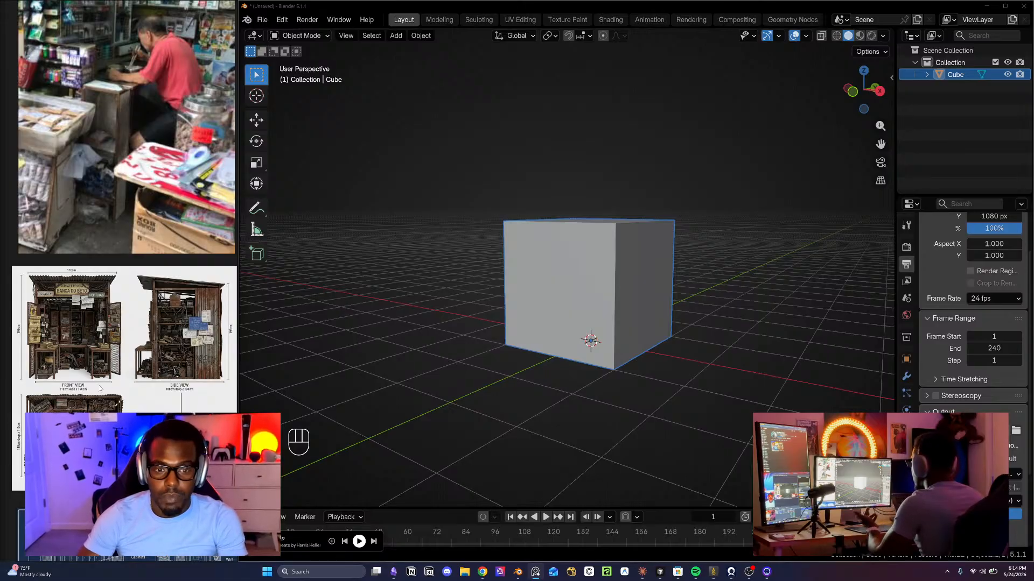
{"action": "scroll", "coordinate": [100, 389], "scroll_direction": "up", "scroll_amount": 6}
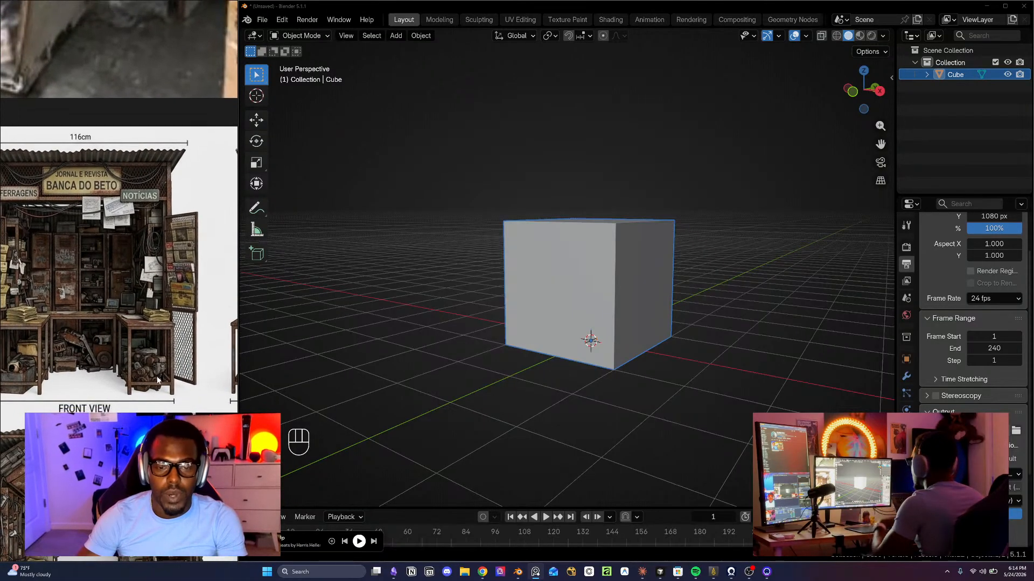
{"action": "scroll", "coordinate": [157, 380], "scroll_direction": "down", "scroll_amount": 2}
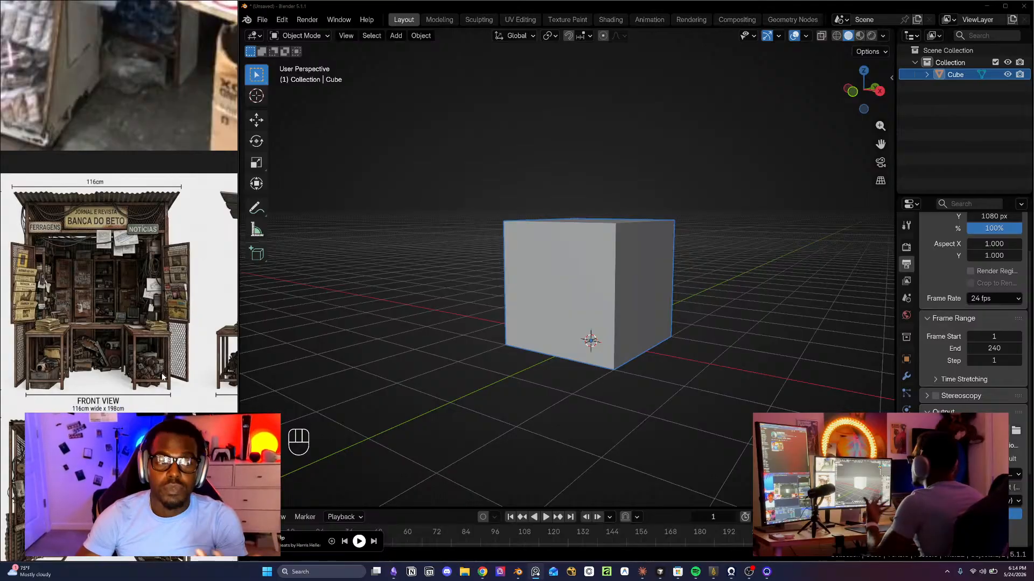
{"action": "middle_click_drag", "start_coordinate": [161, 377], "coordinate": [163, 374]}
{"action": "middle_click_drag", "start_coordinate": [144, 410], "coordinate": [137, 377]}
{"action": "middle_click_drag", "start_coordinate": [205, 326], "coordinate": [168, 240]}
{"action": "scroll", "coordinate": [121, 392], "scroll_direction": "down", "scroll_amount": 2}
{"action": "scroll", "coordinate": [121, 391], "scroll_direction": "down", "scroll_amount": 3}
- Examine the blueprint's front and left views alongside the other newsstand views and the shop photo on the reference board
{"action": "middle_click_drag", "start_coordinate": [187, 494], "coordinate": [146, 390]}
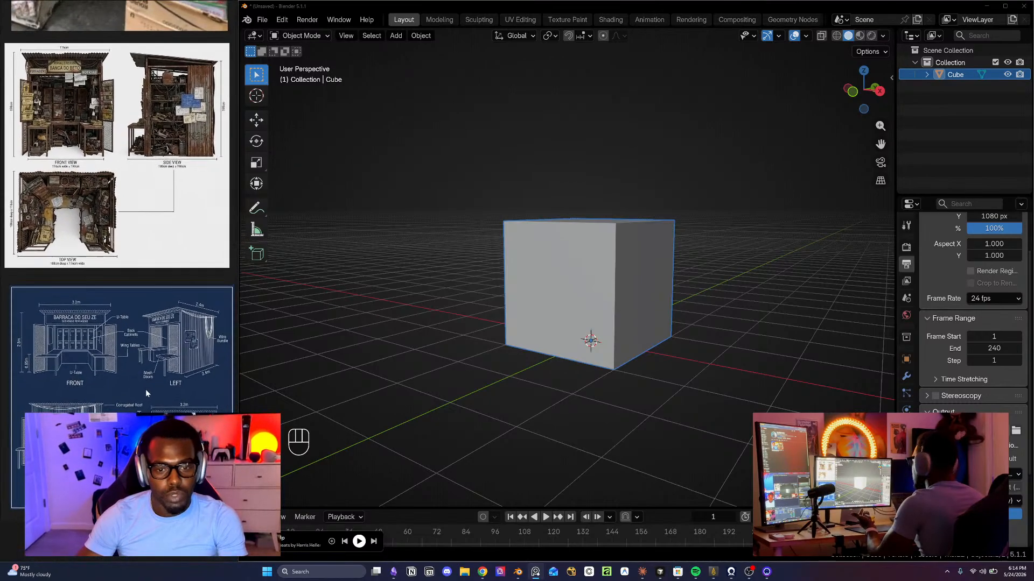
{"action": "scroll", "coordinate": [137, 380], "scroll_direction": "up", "scroll_amount": 2}
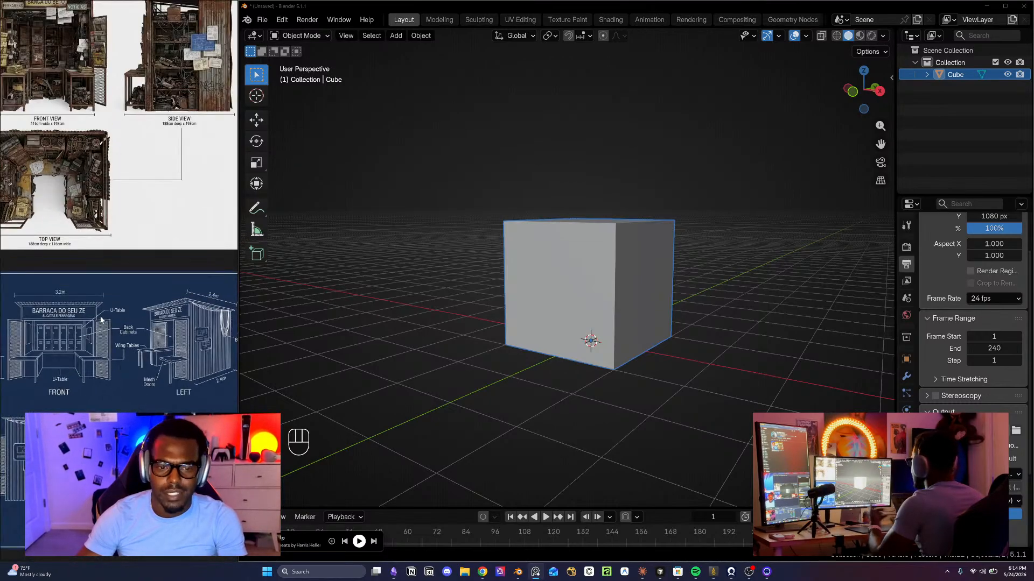
{"action": "scroll", "coordinate": [93, 381], "scroll_direction": "up", "scroll_amount": 2}
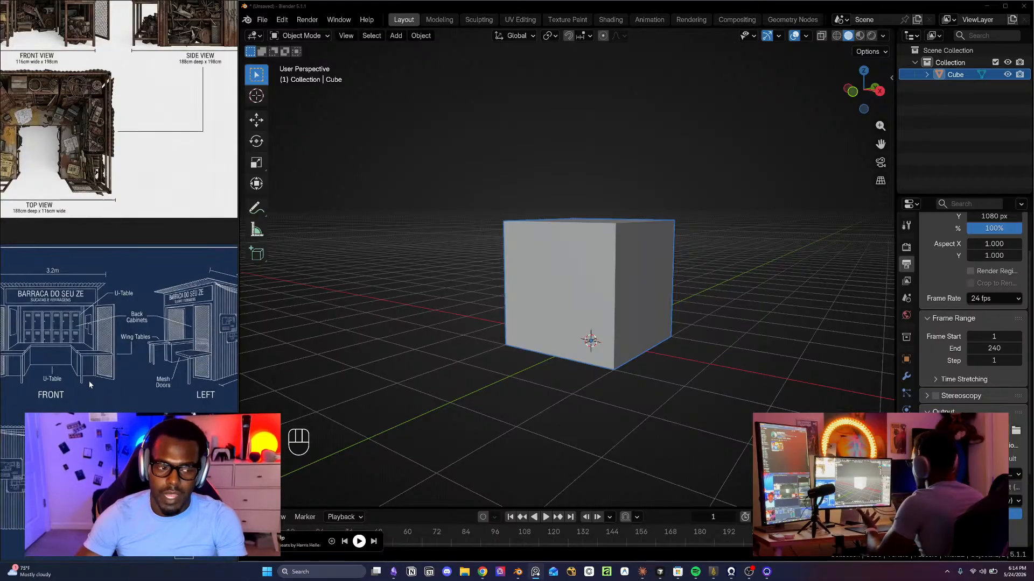
{"action": "middle_click_drag", "start_coordinate": [99, 395], "coordinate": [127, 399]}
{"action": "scroll", "coordinate": [159, 320], "scroll_direction": "down", "scroll_amount": 4}
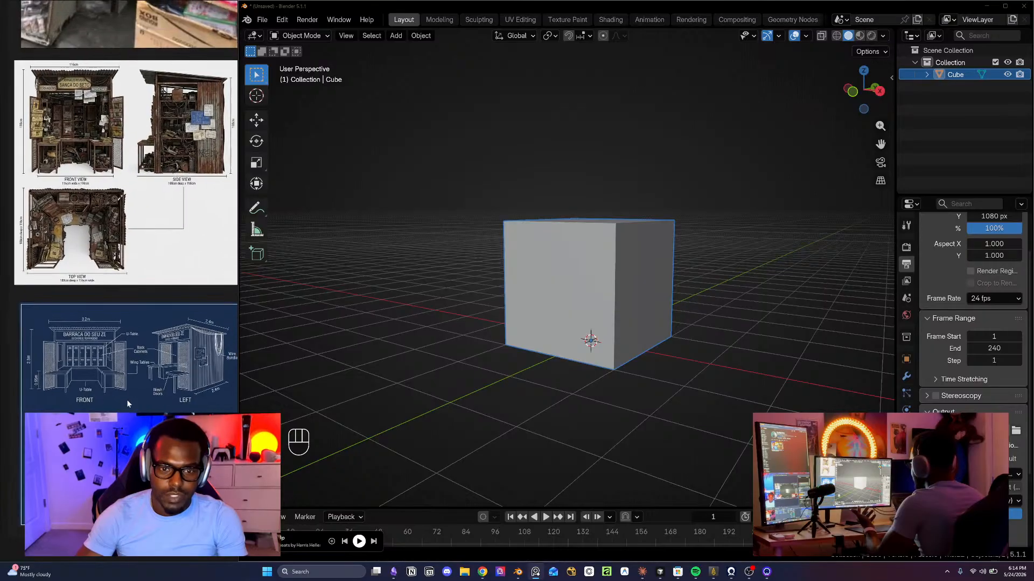
{"action": "middle_click_drag", "start_coordinate": [152, 73], "coordinate": [140, 206]}
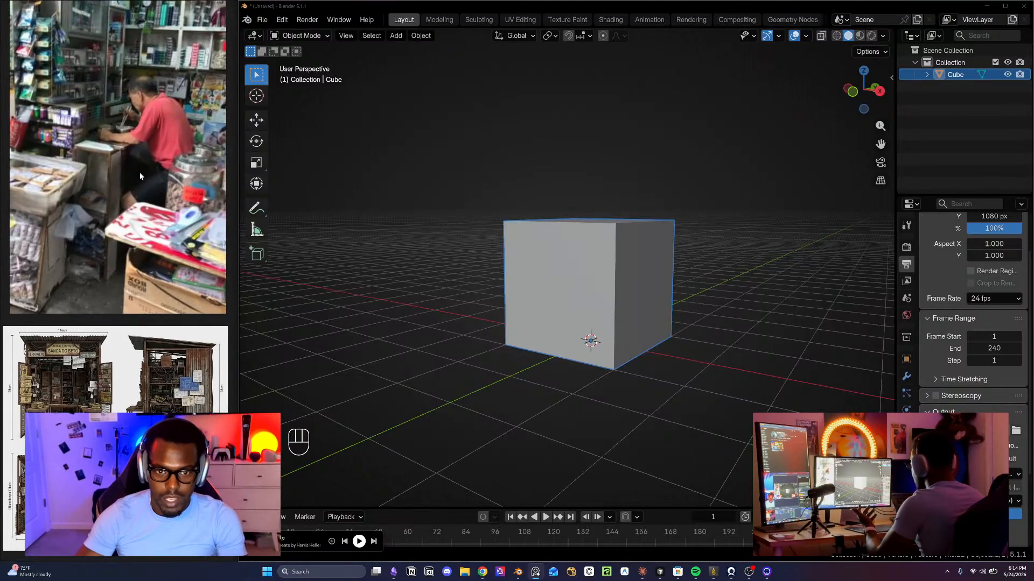
{"action": "scroll", "coordinate": [186, 262], "scroll_direction": "down", "scroll_amount": 3}
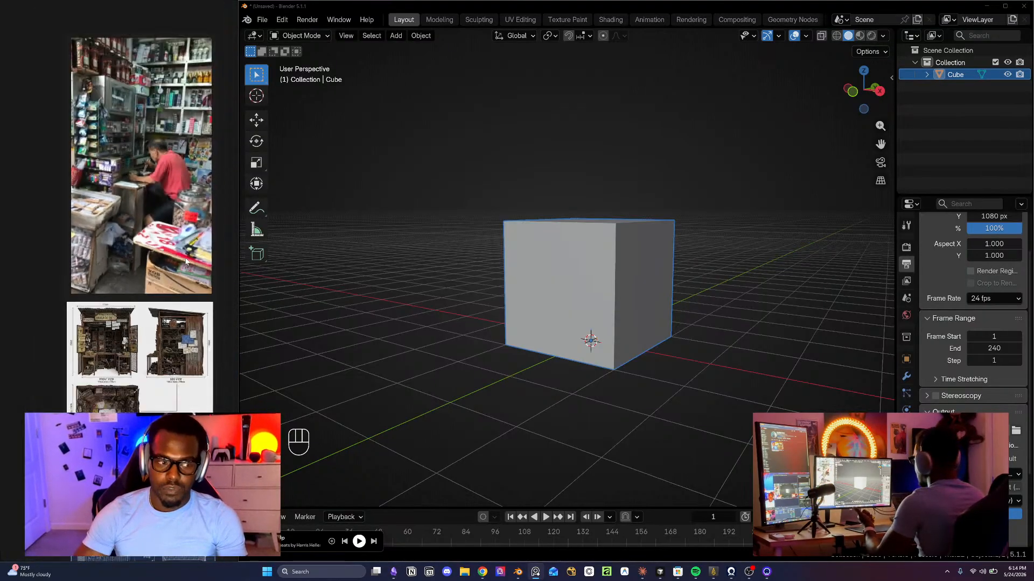
{"action": "middle_click_drag", "start_coordinate": [186, 262], "coordinate": [176, 239]}
{"action": "scroll", "coordinate": [197, 323], "scroll_direction": "down", "scroll_amount": 2}
{"action": "middle_click_drag", "start_coordinate": [176, 326], "coordinate": [165, 310]}
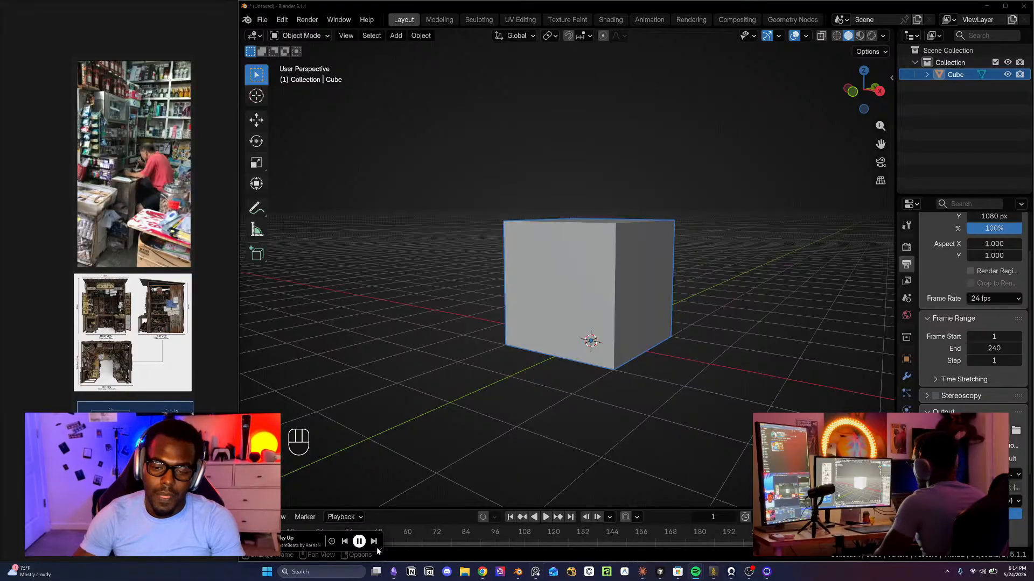
{"action": "left_click", "coordinate": [985, 574]}
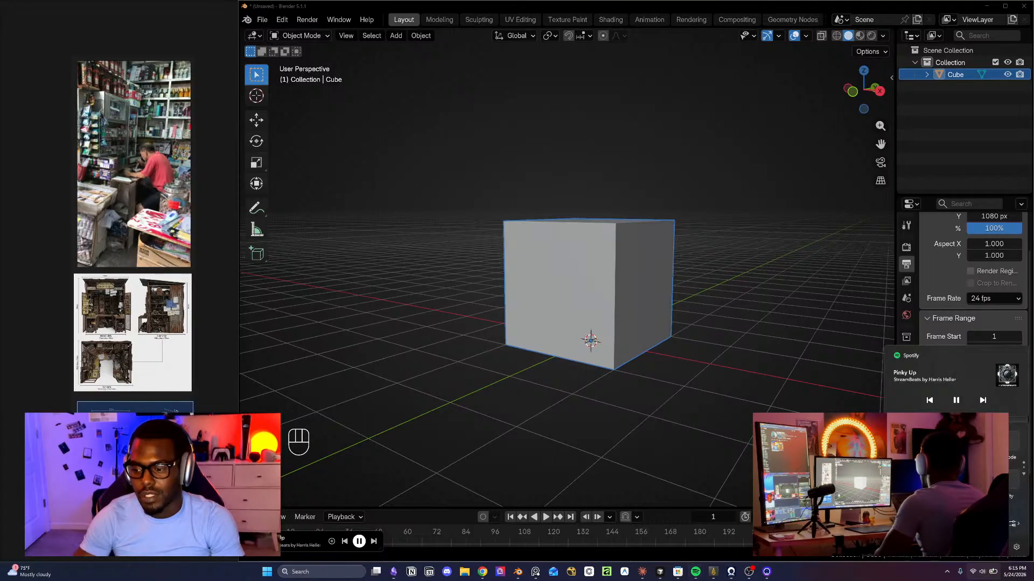
{"action": "left_click", "coordinate": [977, 569]}
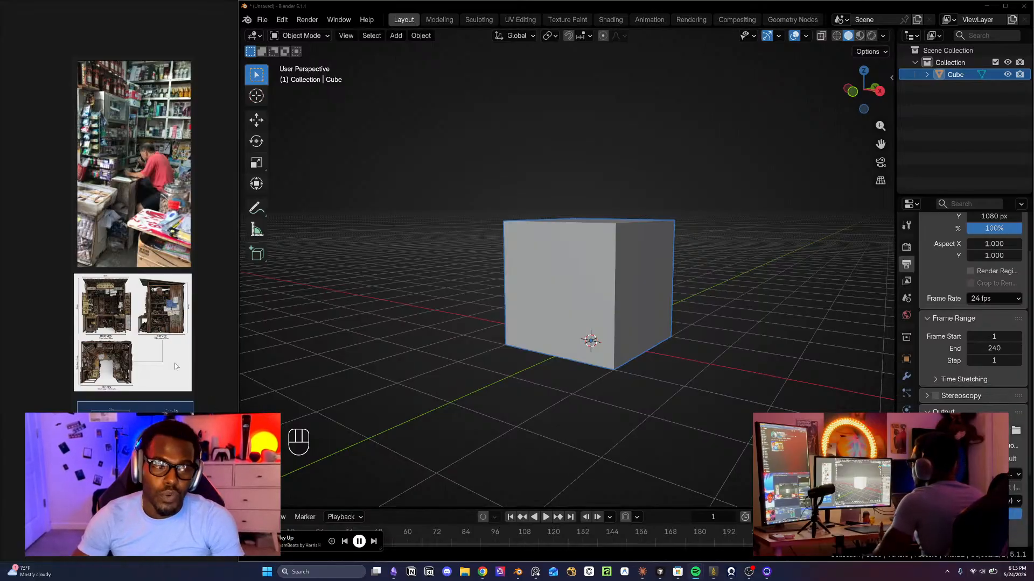
{"action": "scroll", "coordinate": [182, 408], "scroll_direction": "up", "scroll_amount": 1}
{"action": "scroll", "coordinate": [182, 408], "scroll_direction": "down", "scroll_amount": 1}
{"action": "middle_click_drag", "start_coordinate": [175, 413], "coordinate": [157, 398]}
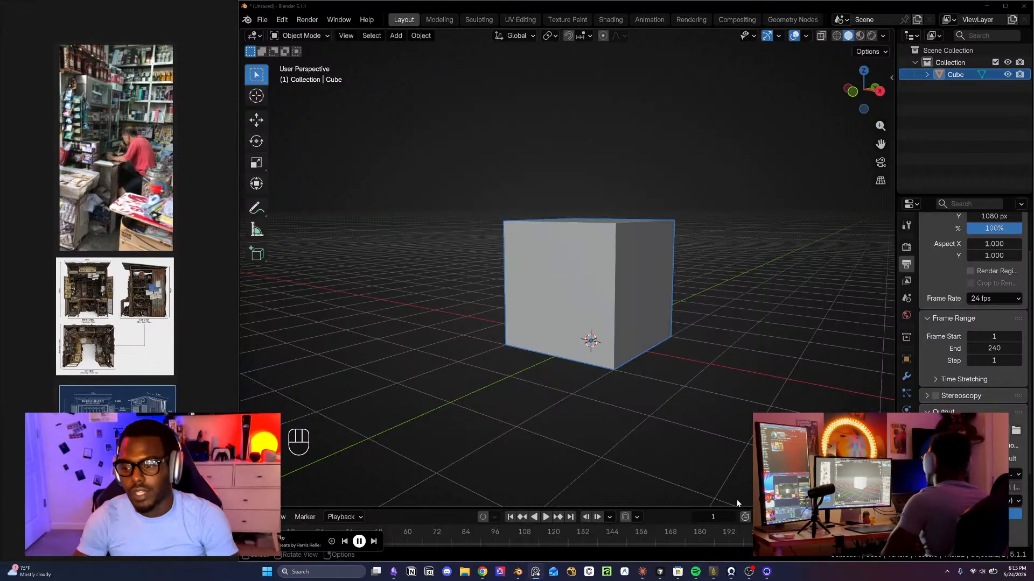
{"action": "left_click", "coordinate": [990, 576]}
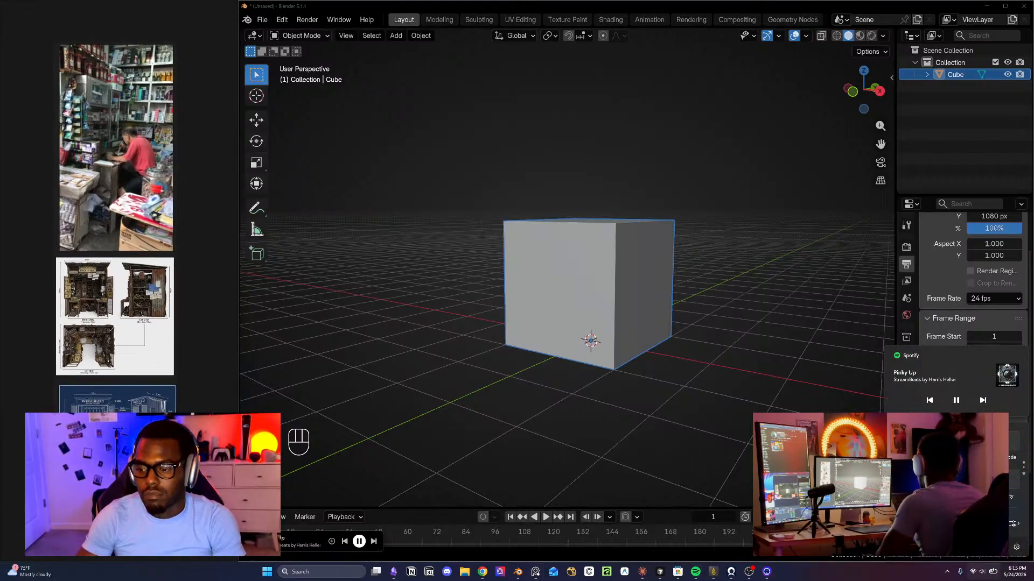
{"action": "key", "text": "Escape"}
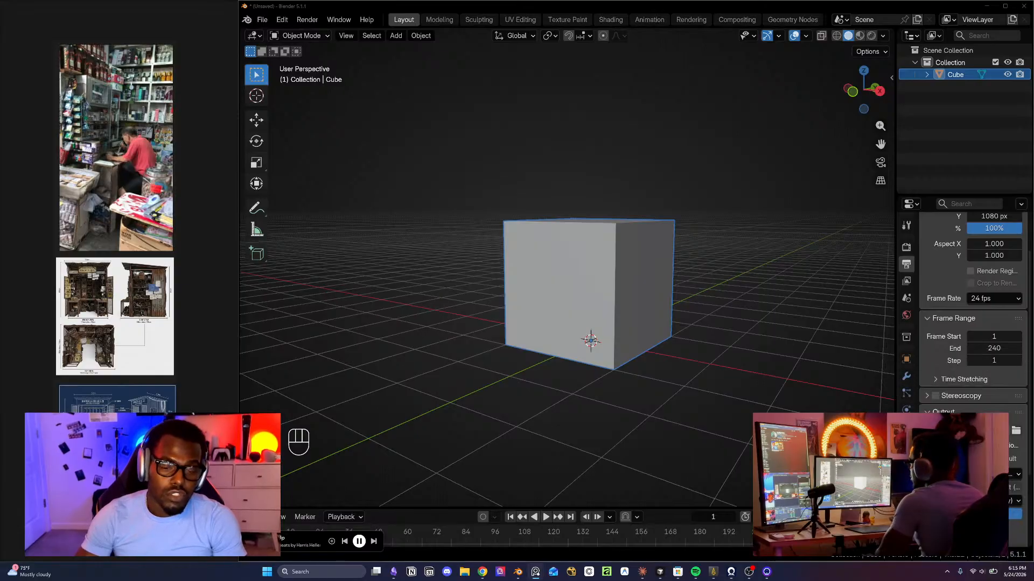
{"action": "middle_click_drag", "start_coordinate": [168, 450], "coordinate": [172, 452]}
{"action": "scroll", "coordinate": [173, 452], "scroll_direction": "up", "scroll_amount": 1}
{"action": "scroll", "coordinate": [172, 452], "scroll_direction": "down", "scroll_amount": 1}
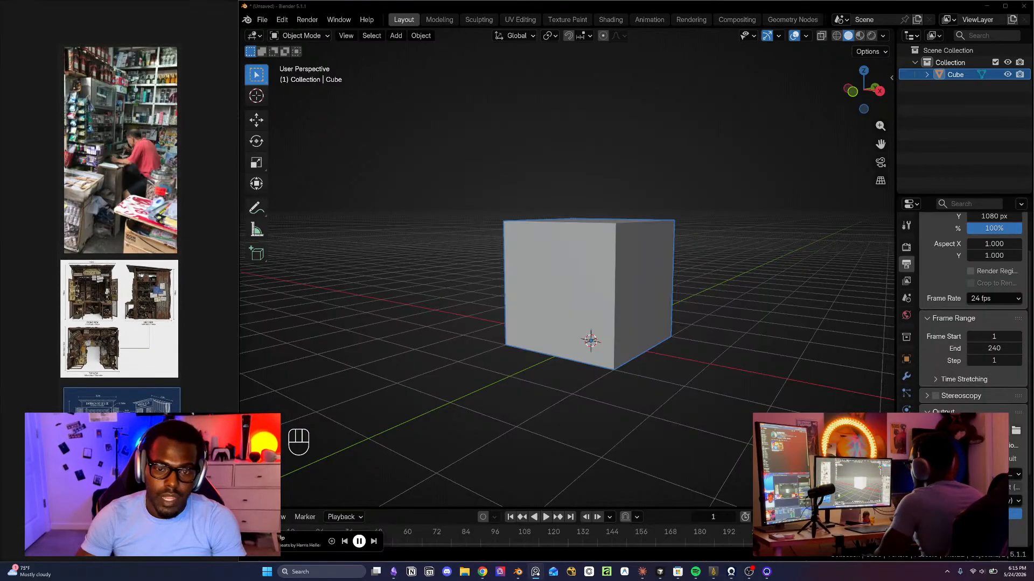
{"action": "mouse_move", "coordinate": [748, 572]}
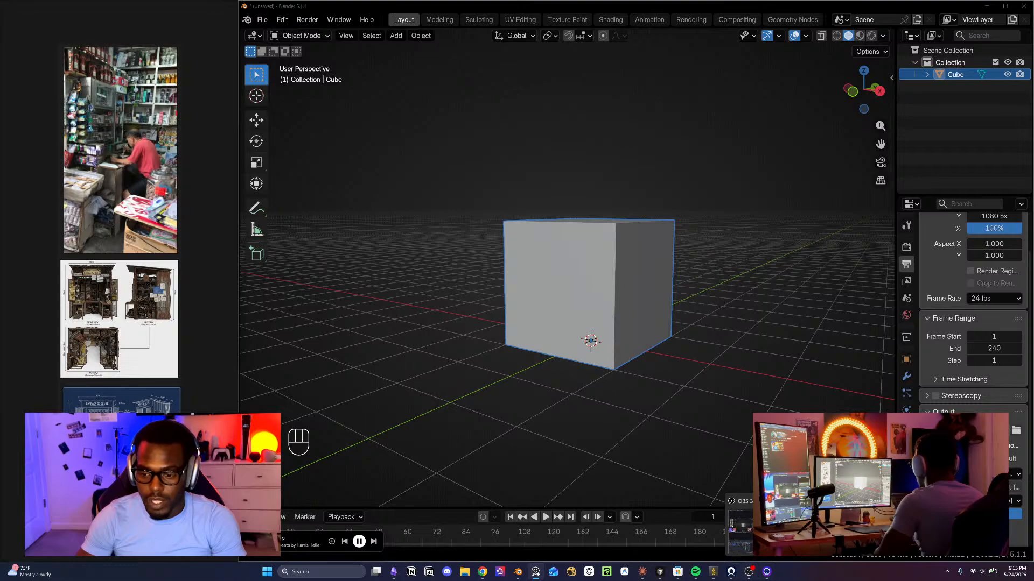
- Switch to the Obsidian note Joses_Newsstand_Asset_Details and read its overview, narrative context and structural design sections
{"action": "left_click", "coordinate": [393, 571]}
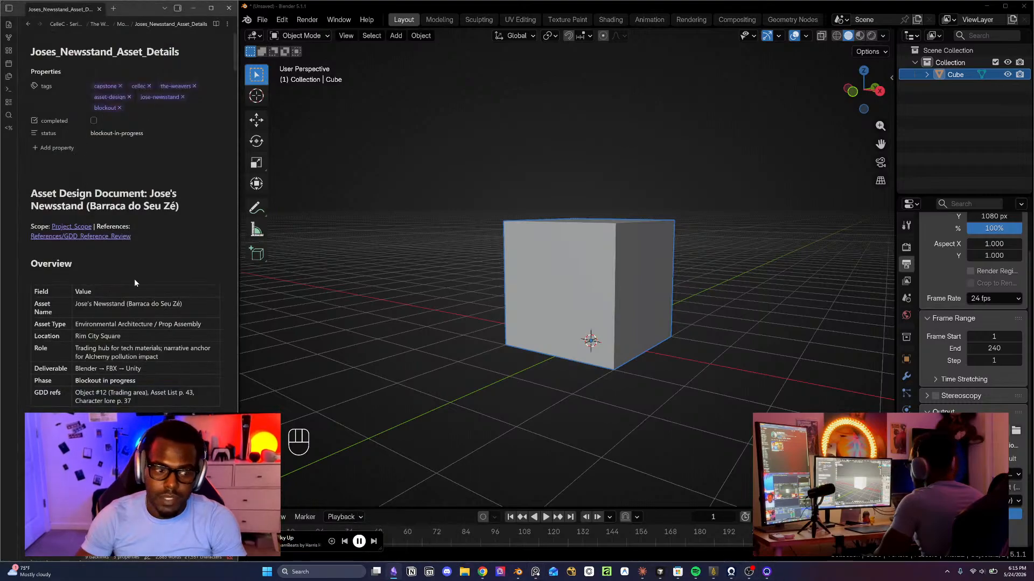
{"action": "scroll", "coordinate": [137, 284], "scroll_direction": "down", "scroll_amount": 1}
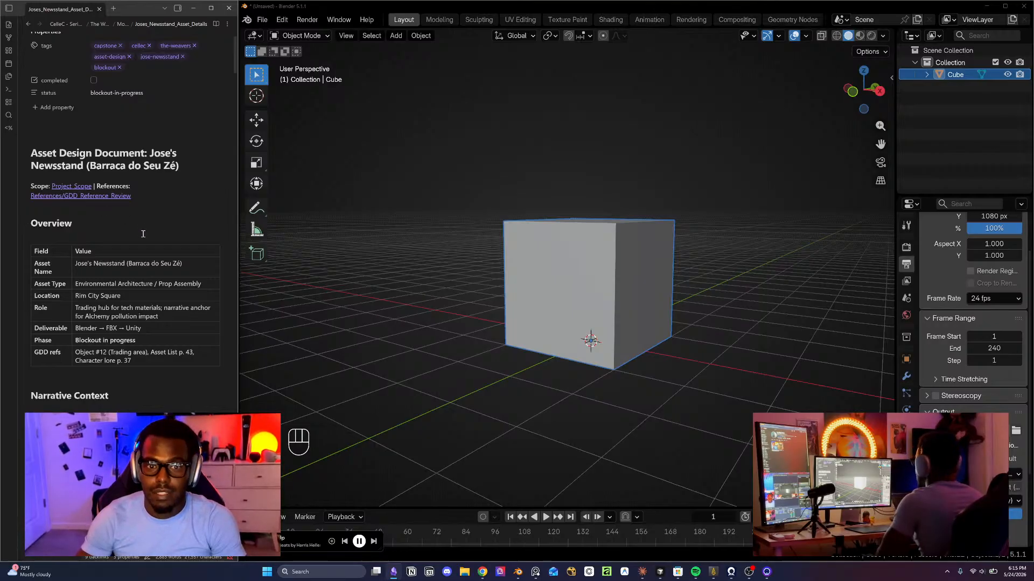
{"action": "scroll", "coordinate": [143, 233], "scroll_direction": "down", "scroll_amount": 4}
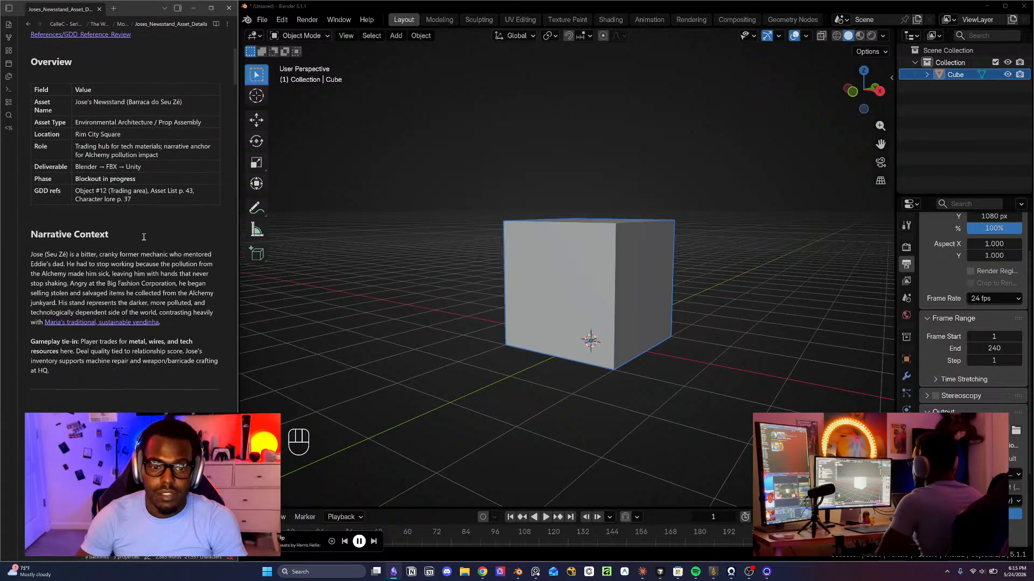
{"action": "scroll", "coordinate": [144, 237], "scroll_direction": "down", "scroll_amount": 1}
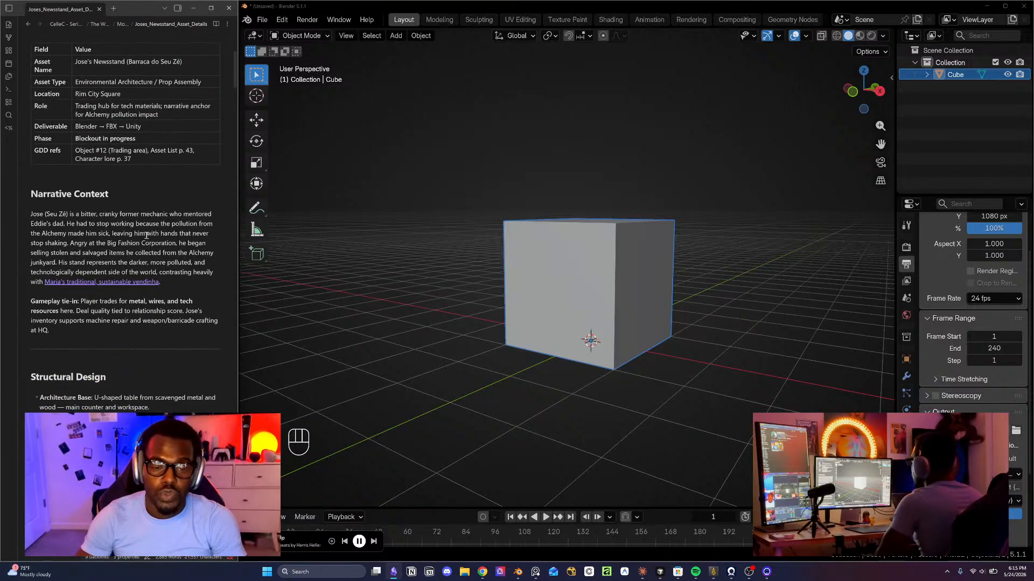
{"action": "scroll", "coordinate": [146, 235], "scroll_direction": "down", "scroll_amount": 1}
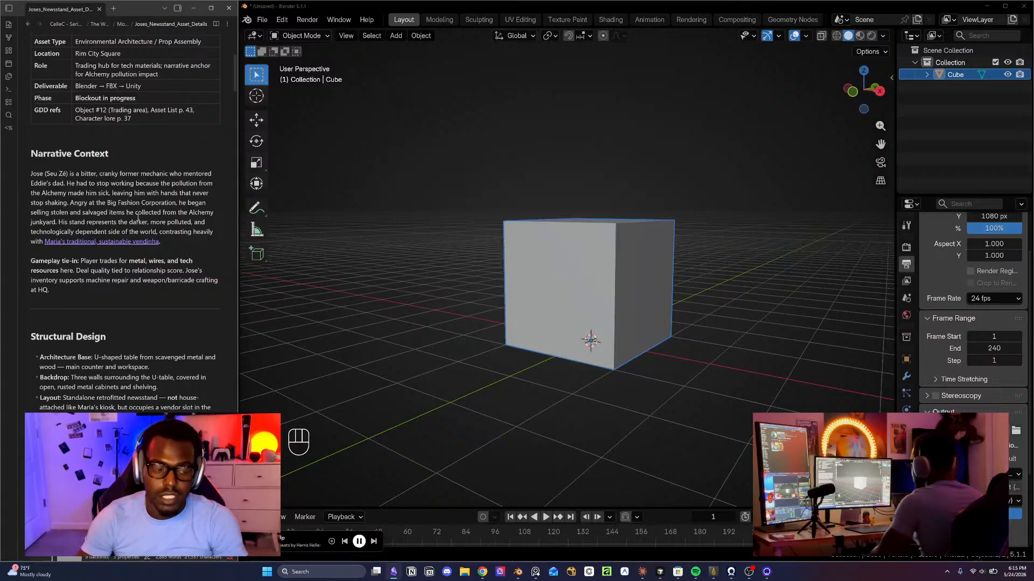
{"action": "scroll", "coordinate": [139, 218], "scroll_direction": "down", "scroll_amount": 1}
{"action": "scroll", "coordinate": [134, 244], "scroll_direction": "down", "scroll_amount": 4}
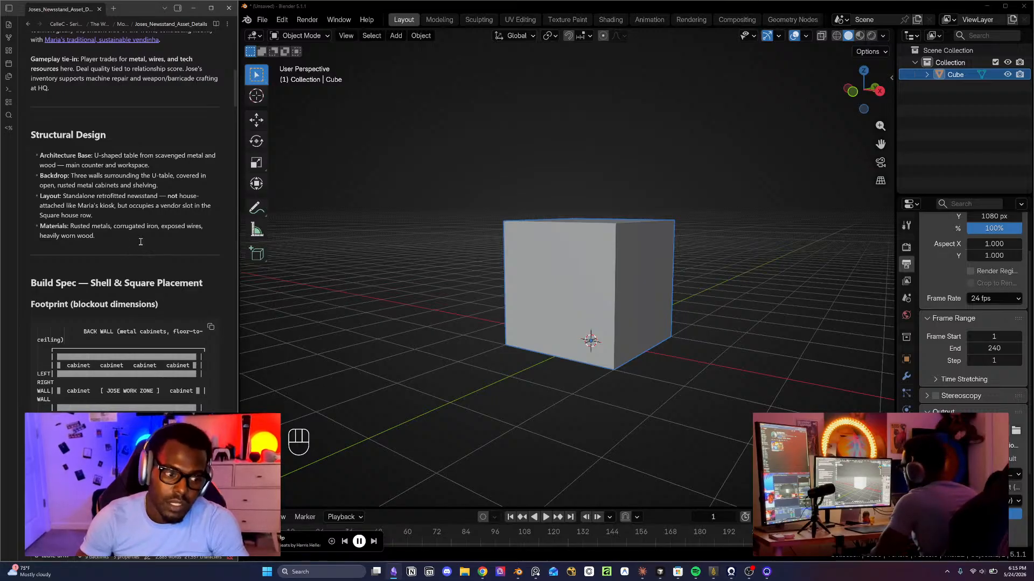
{"action": "scroll", "coordinate": [161, 265], "scroll_direction": "up", "scroll_amount": 15}
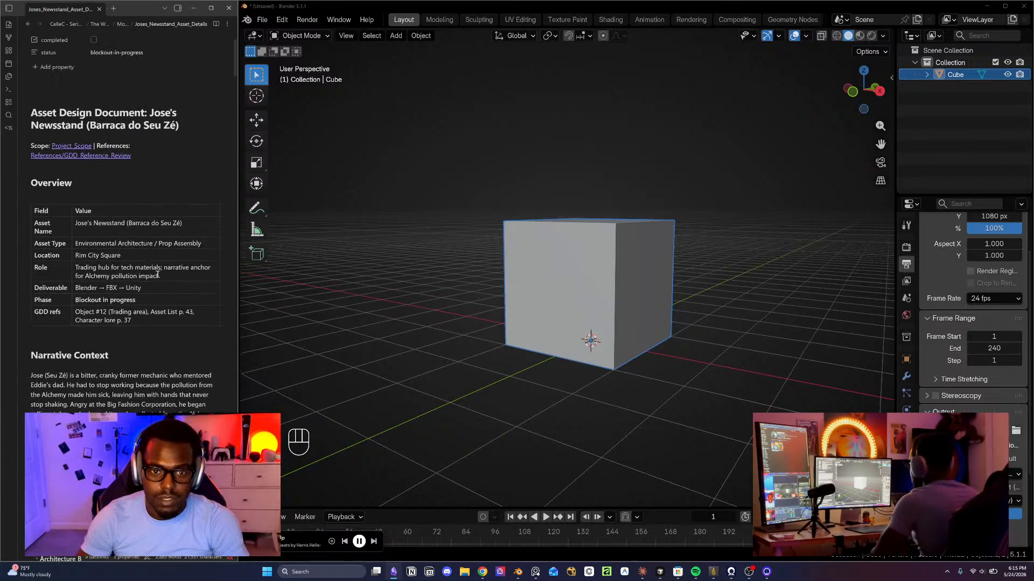
{"action": "scroll", "coordinate": [168, 282], "scroll_direction": "down", "scroll_amount": 10}
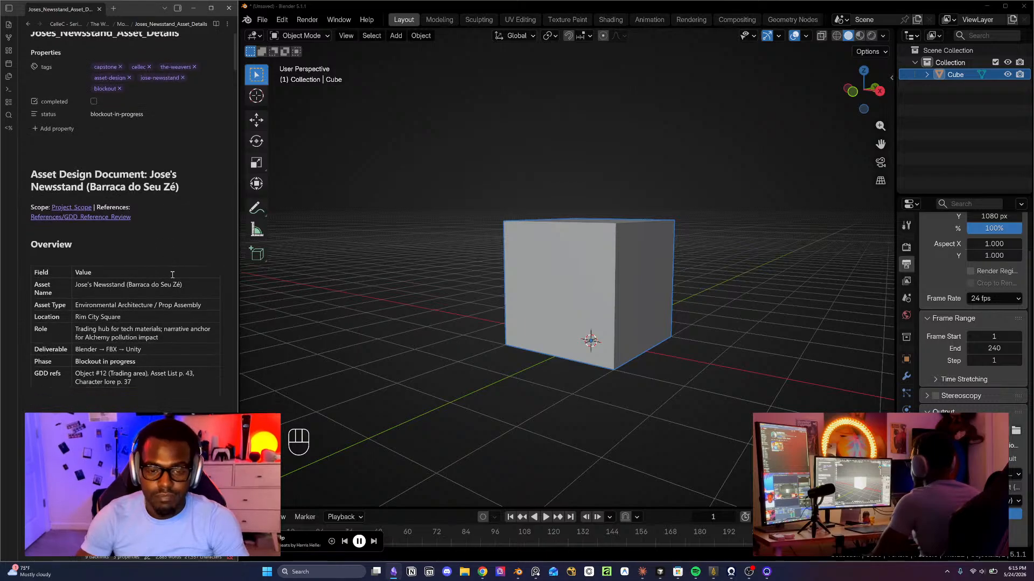
- Review the shell build spec, covering footprint dimensions, square placement rules, build order and placeholder materials
{"action": "scroll", "coordinate": [171, 278], "scroll_direction": "down", "scroll_amount": 10}
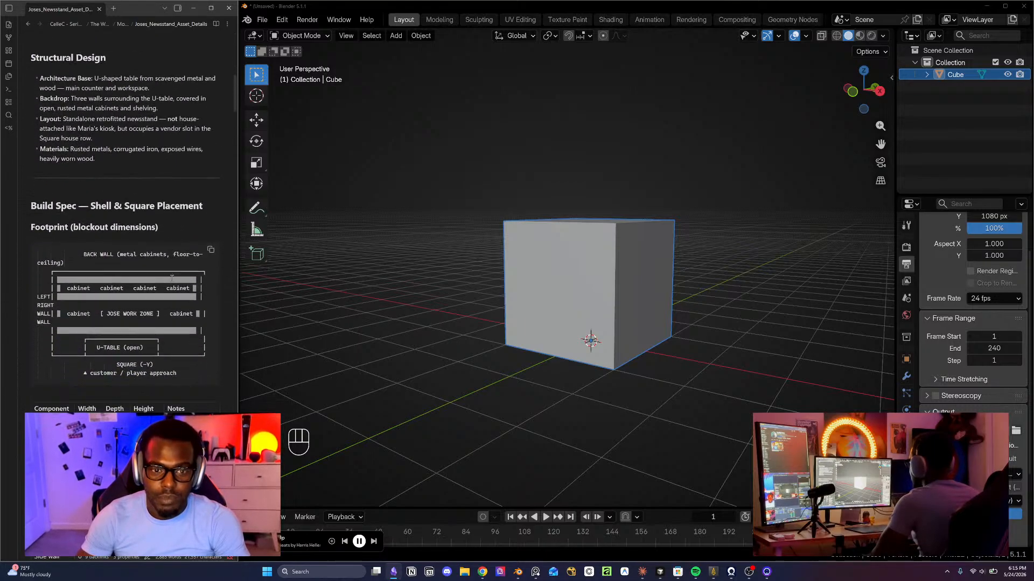
{"action": "scroll", "coordinate": [172, 278], "scroll_direction": "down", "scroll_amount": 5}
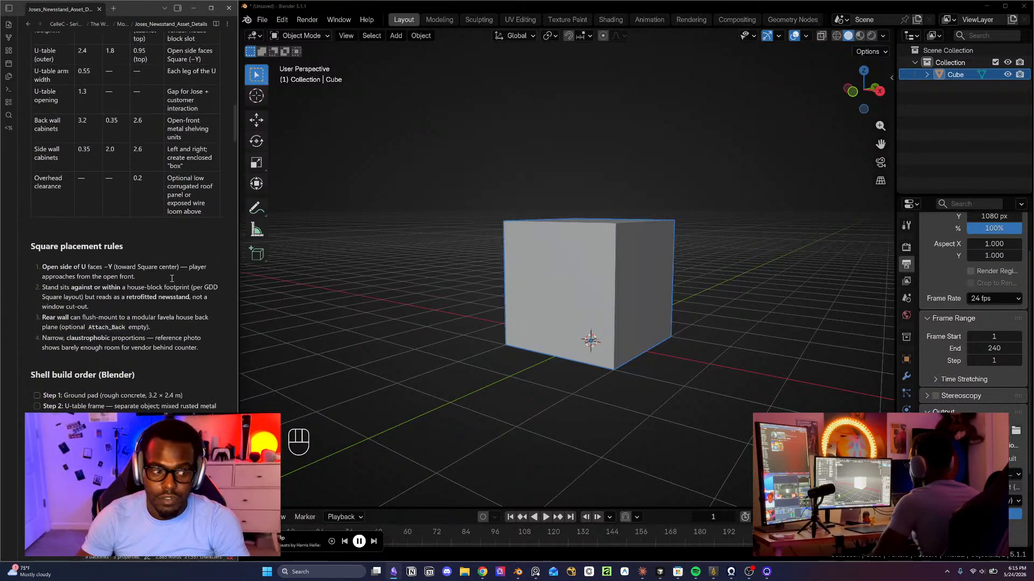
{"action": "scroll", "coordinate": [171, 279], "scroll_direction": "down", "scroll_amount": 5}
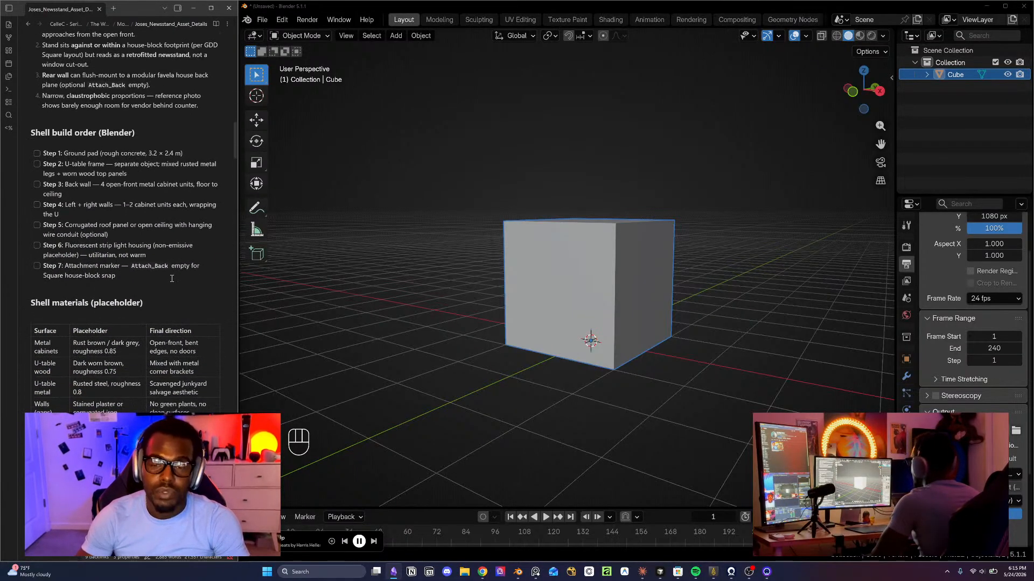
{"action": "scroll", "coordinate": [172, 278], "scroll_direction": "down", "scroll_amount": 2}
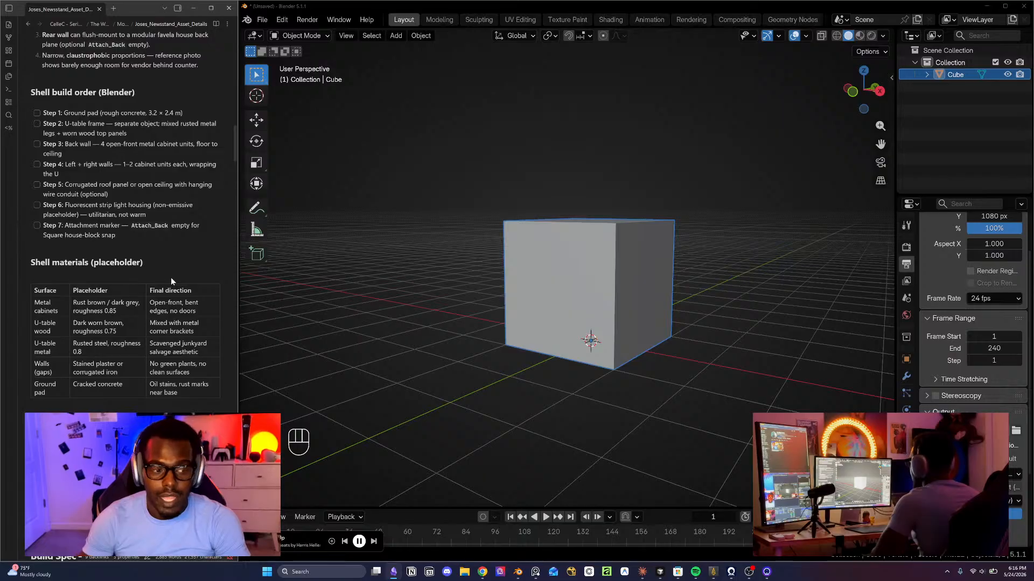
{"action": "scroll", "coordinate": [96, 239], "scroll_direction": "down", "scroll_amount": 2}
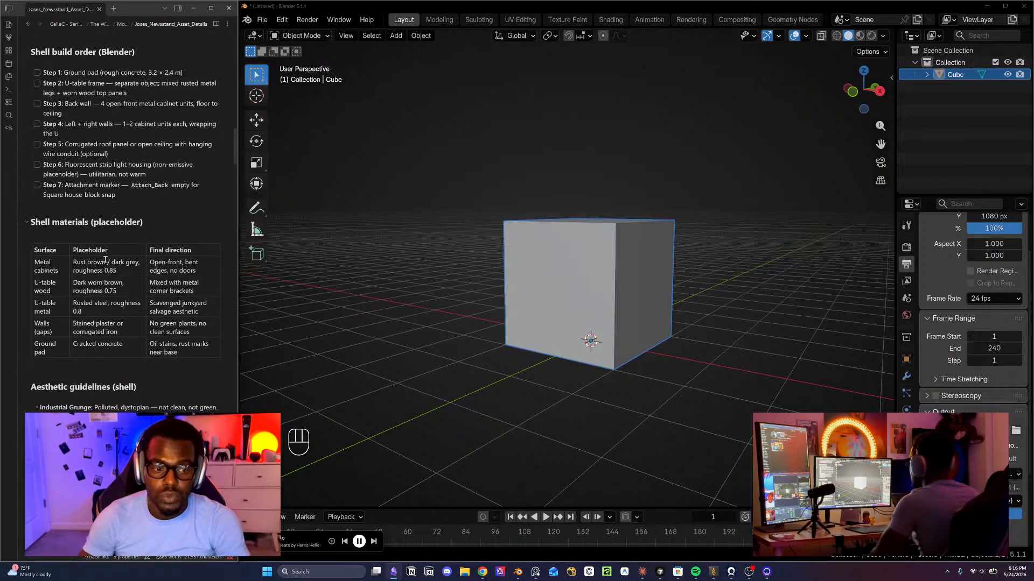
- Read the aesthetic guidelines, the specs for props 1 to 5, the props build order and the scene assembly checklist
{"action": "scroll", "coordinate": [106, 255], "scroll_direction": "down", "scroll_amount": 12}
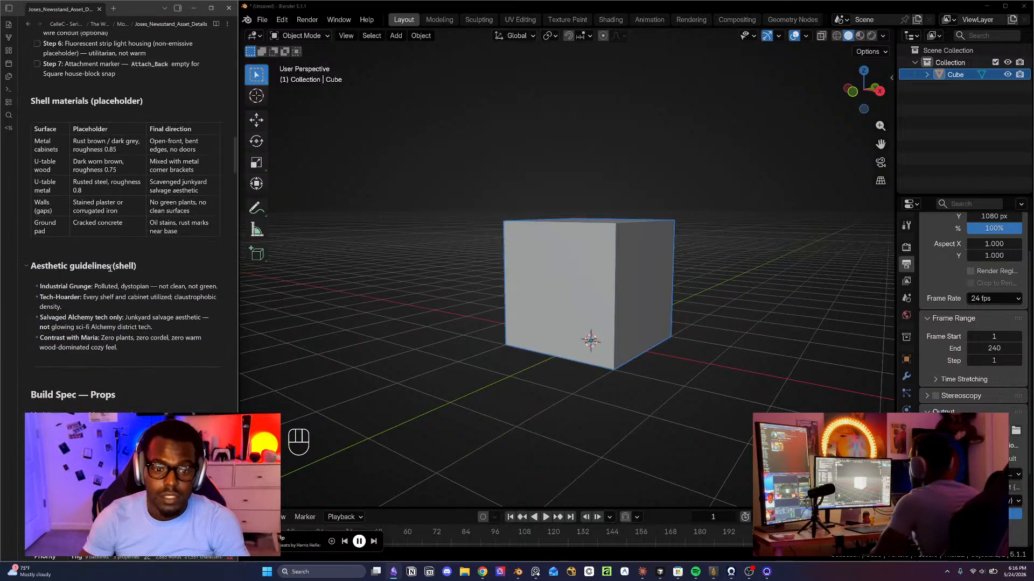
{"action": "scroll", "coordinate": [151, 320], "scroll_direction": "down", "scroll_amount": 8}
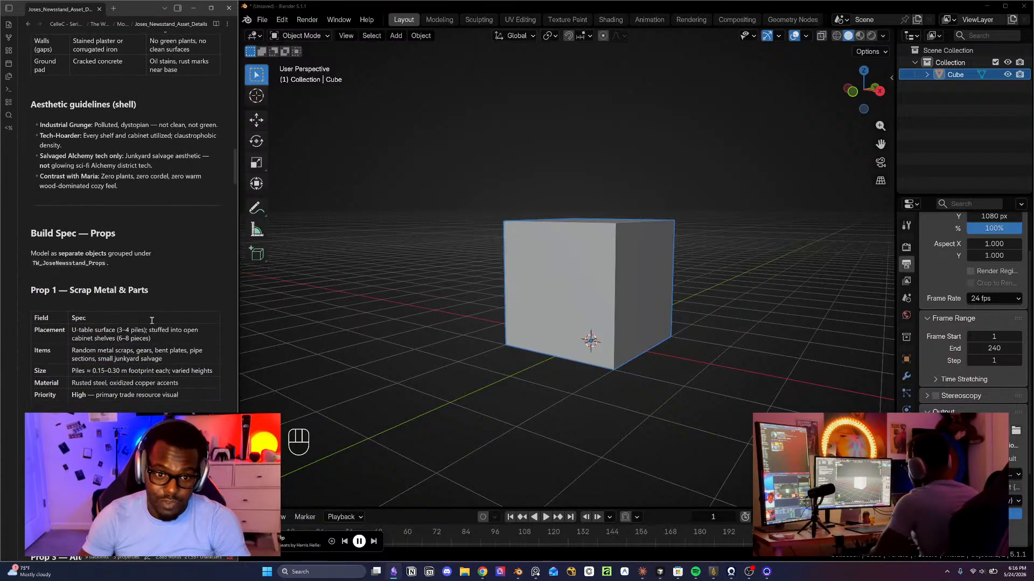
{"action": "scroll", "coordinate": [148, 309], "scroll_direction": "down", "scroll_amount": 15}
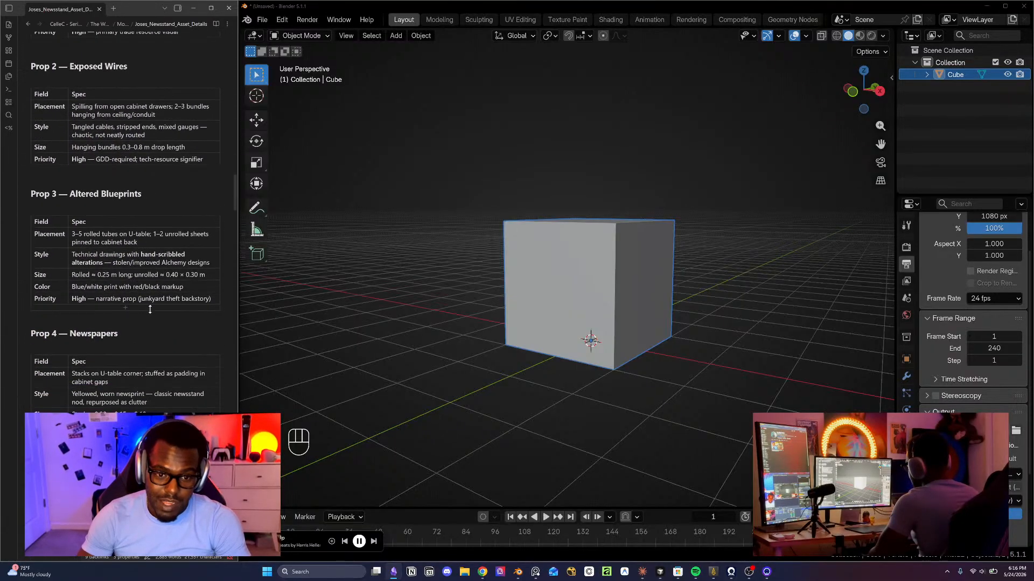
{"action": "scroll", "coordinate": [152, 308], "scroll_direction": "down", "scroll_amount": 6}
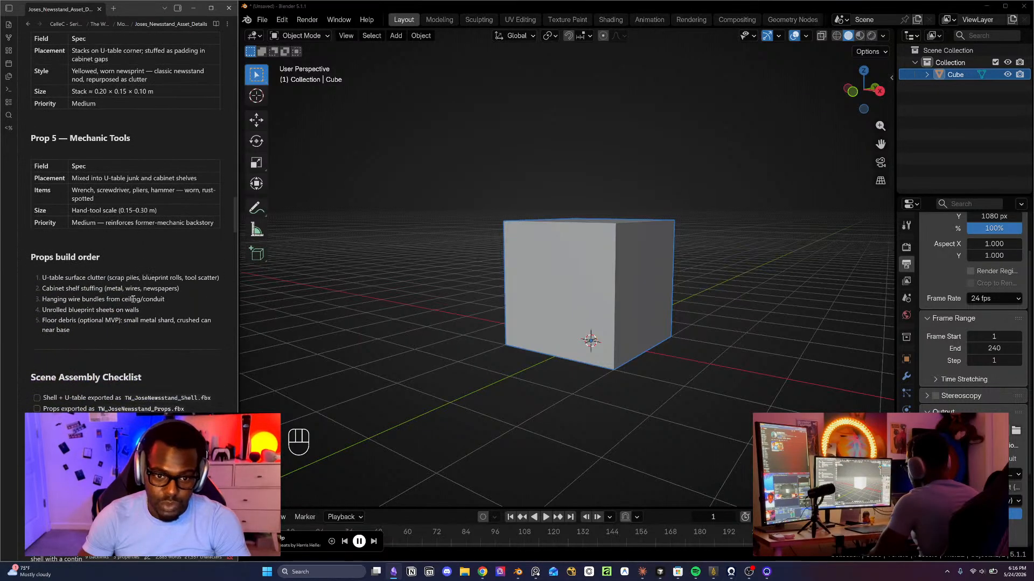
{"action": "scroll", "coordinate": [160, 325], "scroll_direction": "down", "scroll_amount": 3}
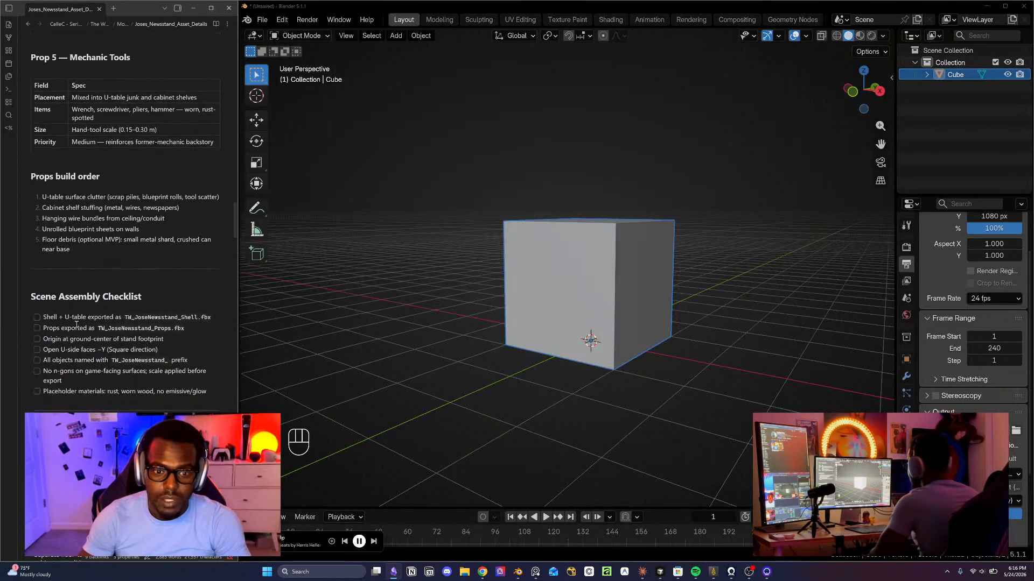
- Read the note's Blender Blockout Guide, covering the v2 fixes, scene setup, collections, shell and prop manifests, and blockout phases
{"action": "scroll", "coordinate": [141, 371], "scroll_direction": "down", "scroll_amount": 8}
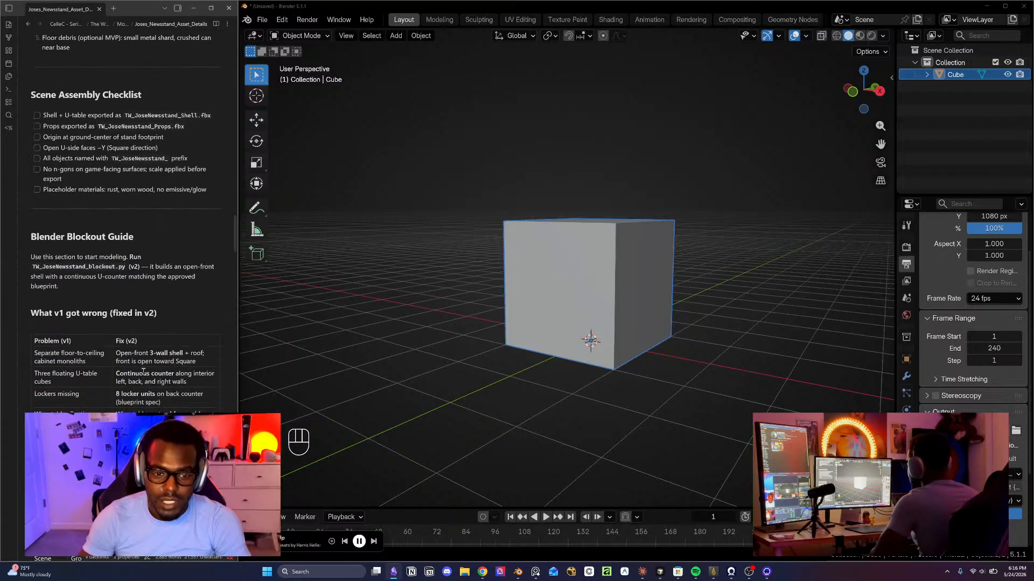
{"action": "scroll", "coordinate": [143, 371], "scroll_direction": "down", "scroll_amount": 3}
{"action": "scroll", "coordinate": [114, 371], "scroll_direction": "down", "scroll_amount": 1}
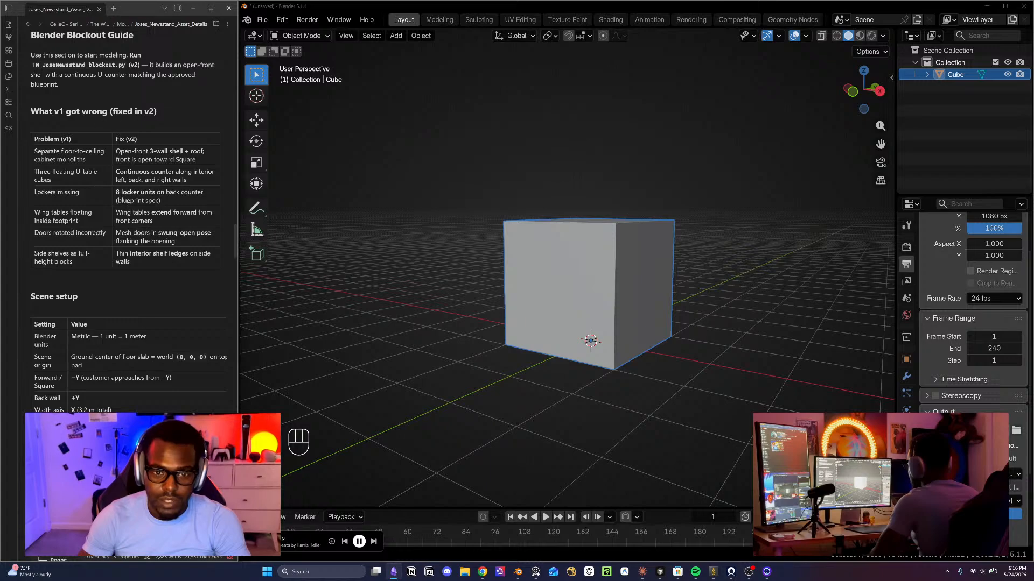
{"action": "scroll", "coordinate": [128, 206], "scroll_direction": "down", "scroll_amount": 9}
{"action": "scroll", "coordinate": [128, 284], "scroll_direction": "down", "scroll_amount": 6}
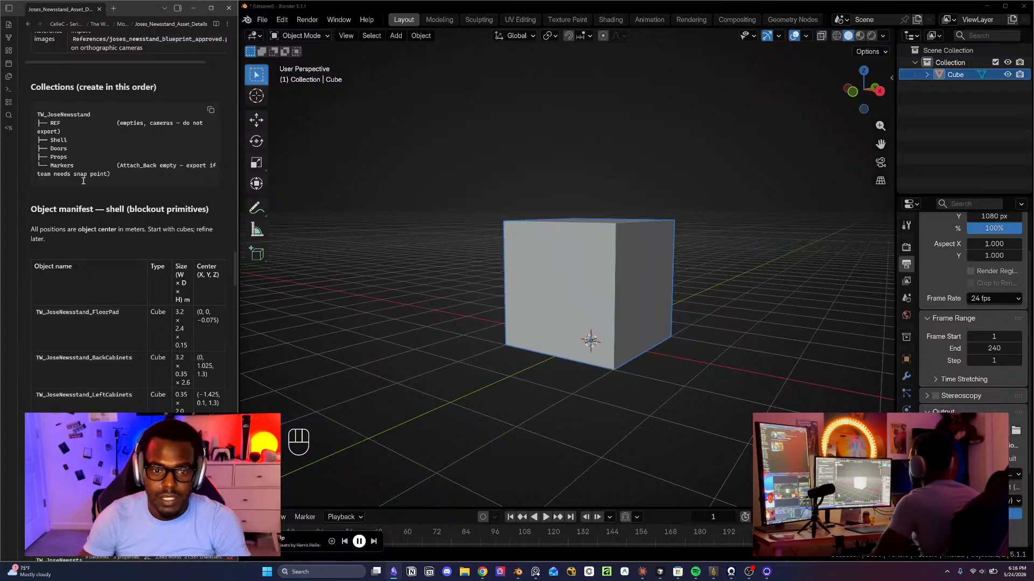
{"action": "scroll", "coordinate": [84, 226], "scroll_direction": "down", "scroll_amount": 6}
{"action": "scroll", "coordinate": [81, 241], "scroll_direction": "down", "scroll_amount": 20}
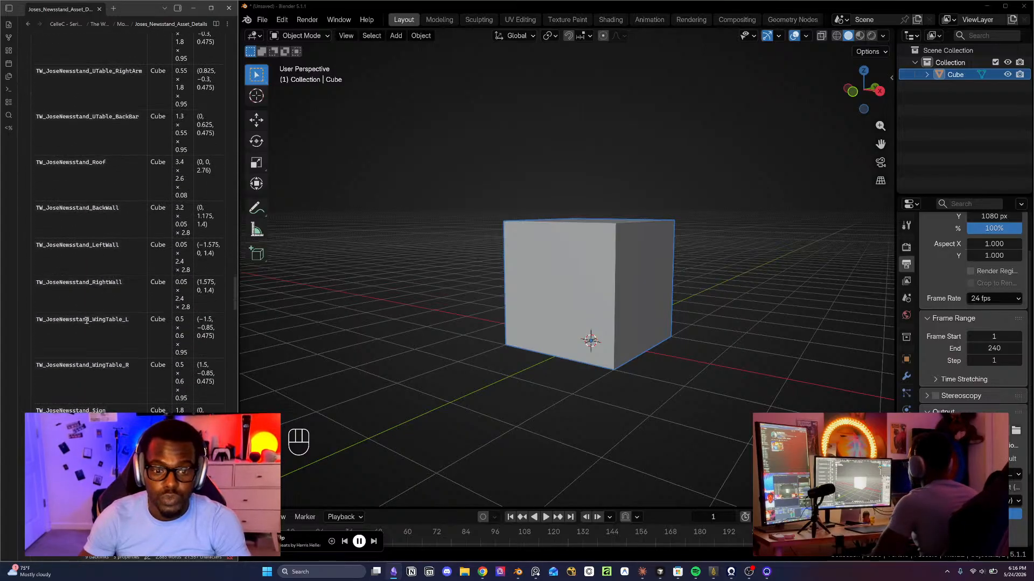
{"action": "scroll", "coordinate": [70, 276], "scroll_direction": "down", "scroll_amount": 20}
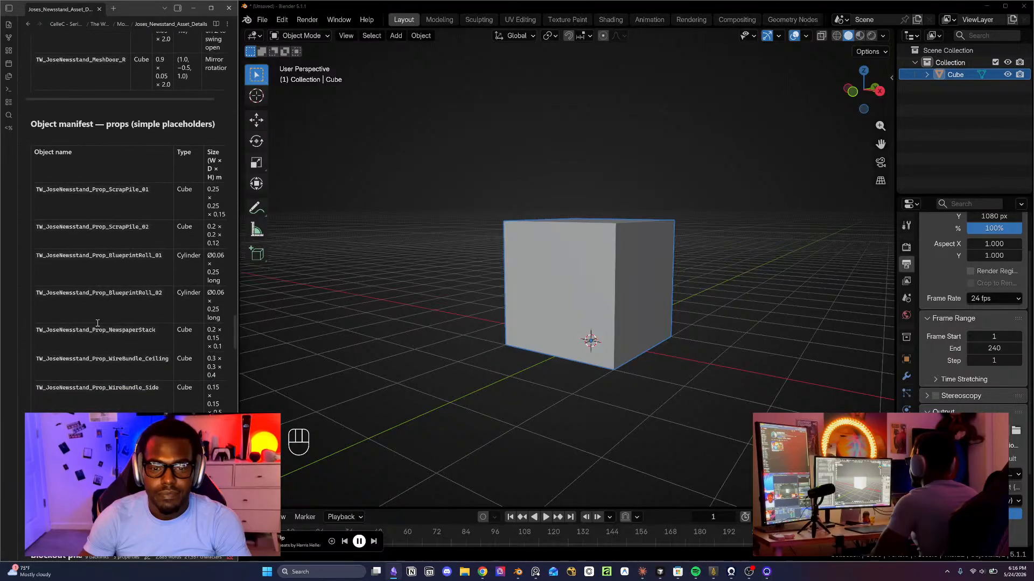
{"action": "scroll", "coordinate": [98, 323], "scroll_direction": "down", "scroll_amount": 20}
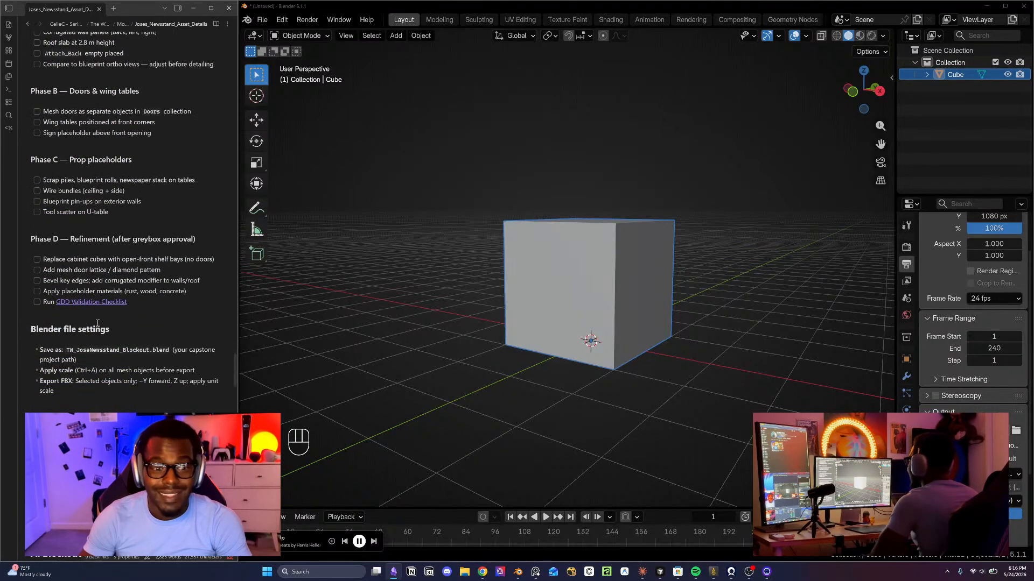
- Review the Blender file settings, export split and AI Blockout Prompt, and return to the blockout phases checklist
{"action": "scroll", "coordinate": [100, 327], "scroll_direction": "down", "scroll_amount": 2}
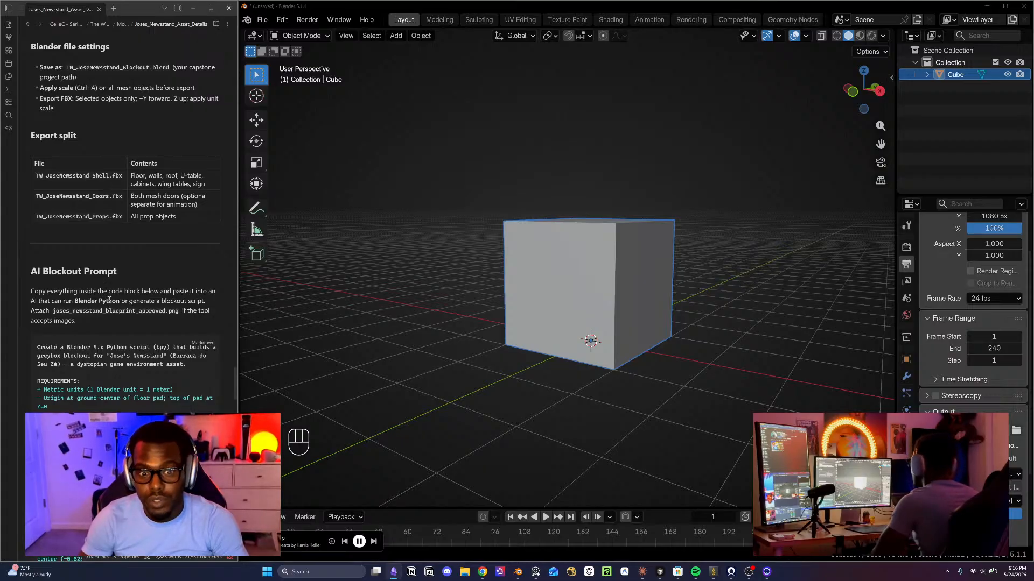
{"action": "scroll", "coordinate": [118, 315], "scroll_direction": "down", "scroll_amount": 2}
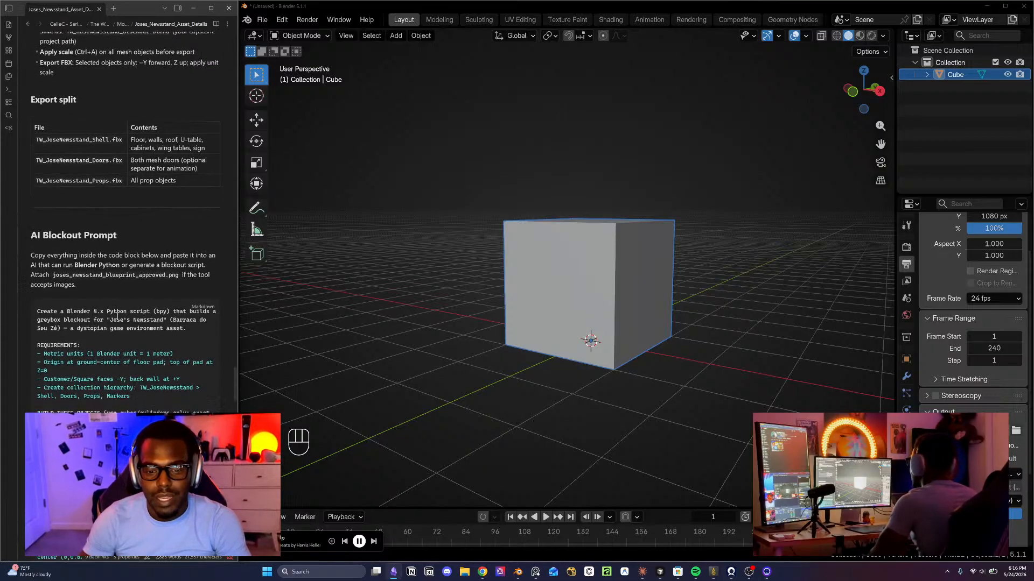
{"action": "scroll", "coordinate": [118, 315], "scroll_direction": "down", "scroll_amount": 6}
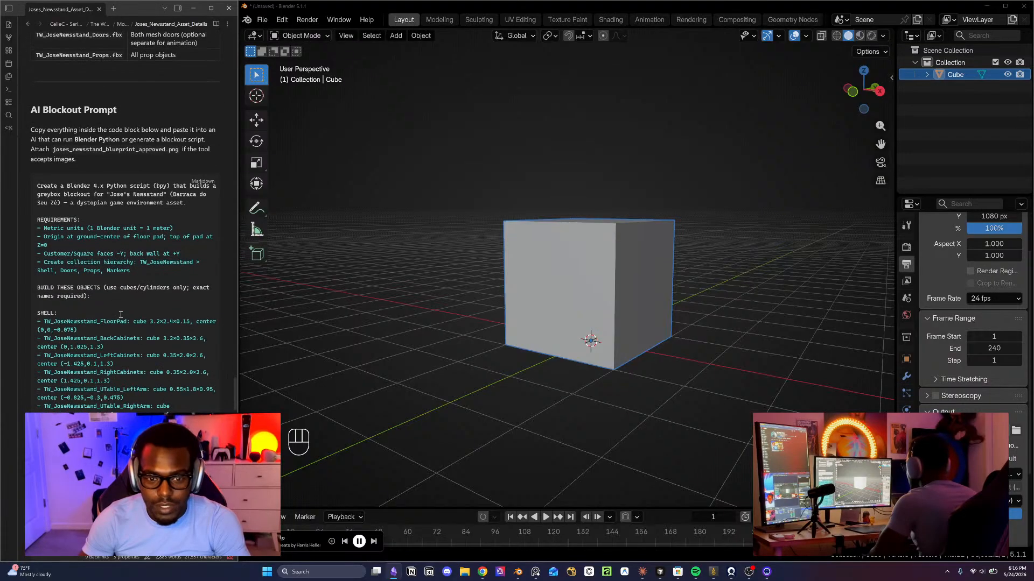
{"action": "scroll", "coordinate": [125, 311], "scroll_direction": "down", "scroll_amount": 12}
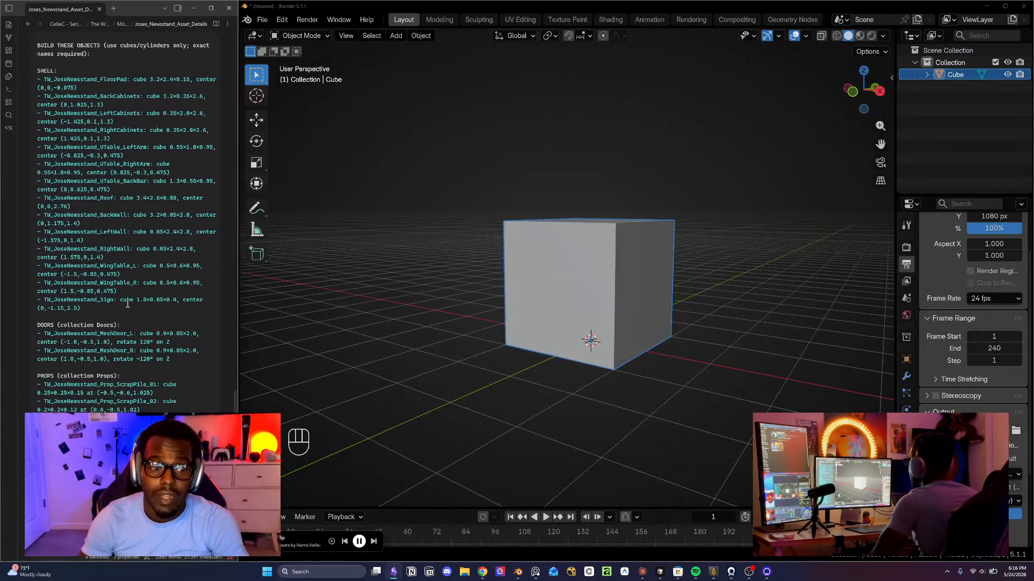
{"action": "scroll", "coordinate": [130, 293], "scroll_direction": "down", "scroll_amount": 2}
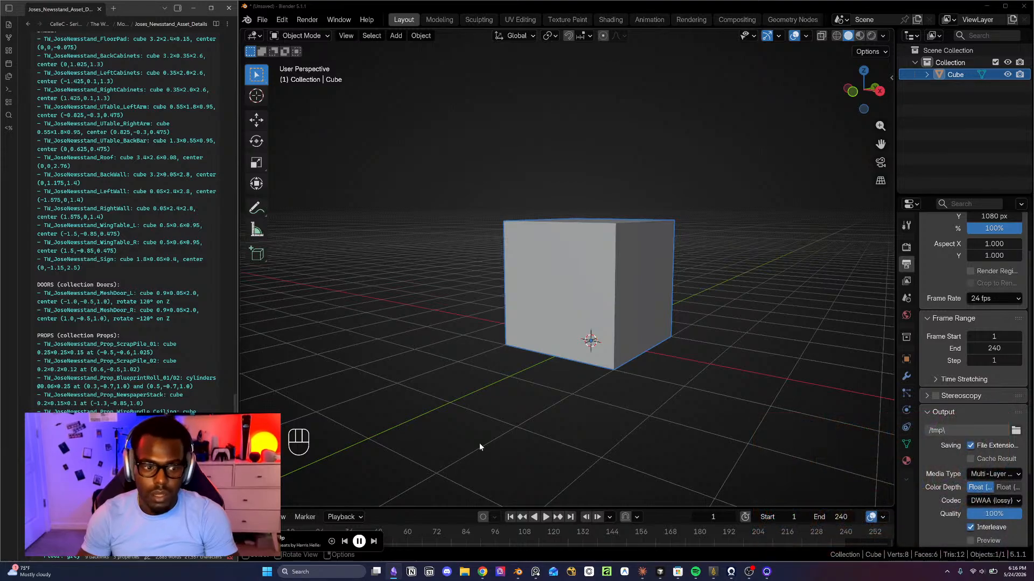
{"action": "scroll", "coordinate": [89, 364], "scroll_direction": "down", "scroll_amount": 10}
{"action": "scroll", "coordinate": [89, 364], "scroll_direction": "up", "scroll_amount": 15}
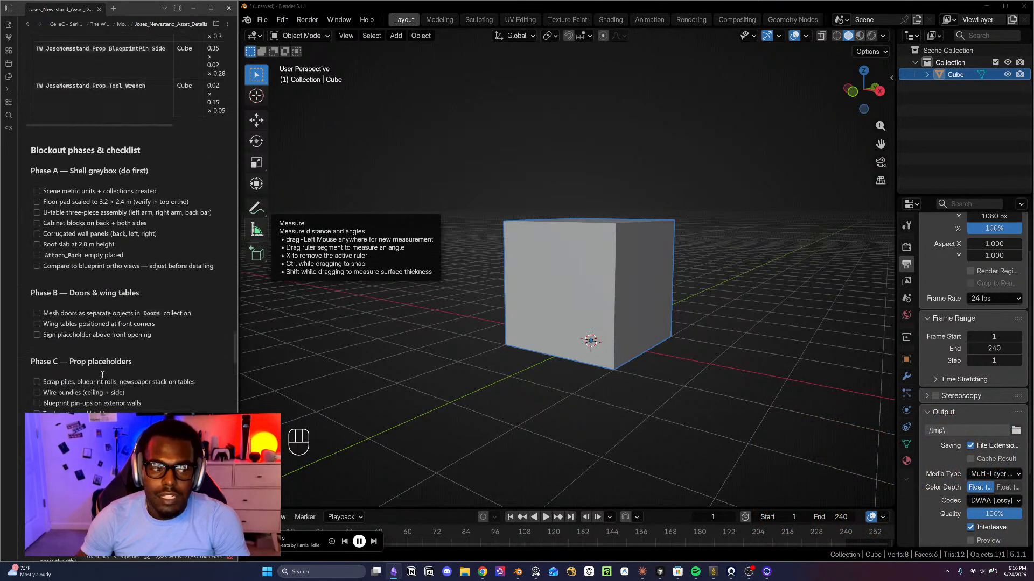
{"action": "scroll", "coordinate": [102, 375], "scroll_direction": "up", "scroll_amount": 5}
- Return the Obsidian note to its beginning, and switch to Claude to ask "Are you connected to Blender?"
{"action": "left_click", "coordinate": [642, 572]}
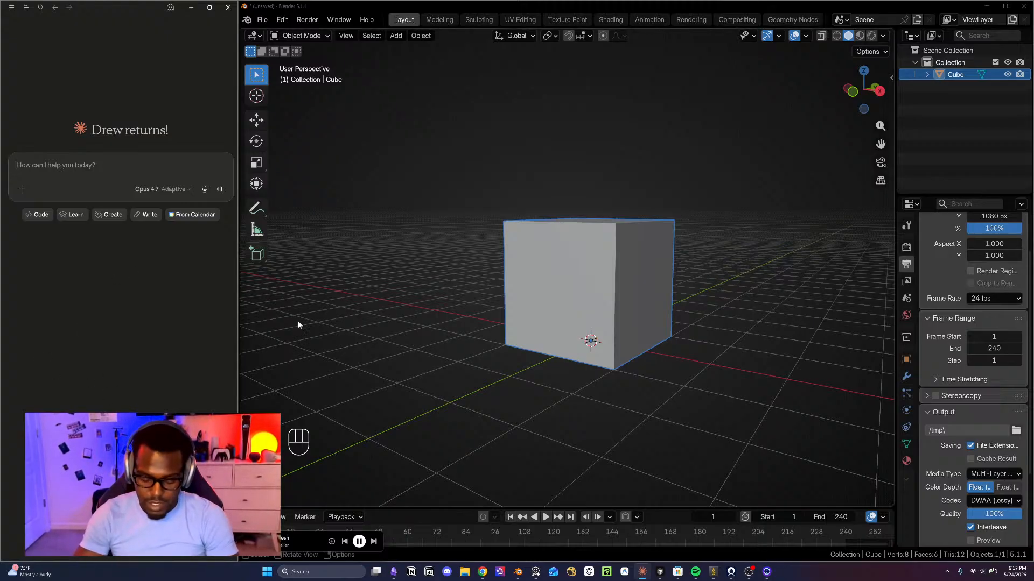
{"action": "left_click", "coordinate": [393, 574]}
{"action": "left_click_drag", "start_coordinate": [235, 334], "coordinate": [225, 37]}
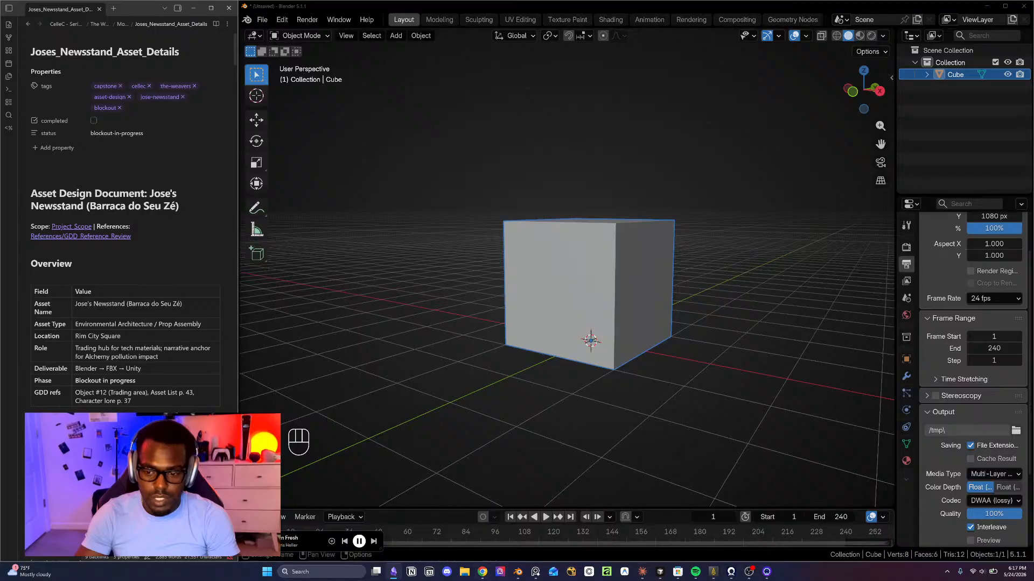
{"action": "left_click", "coordinate": [642, 572]}
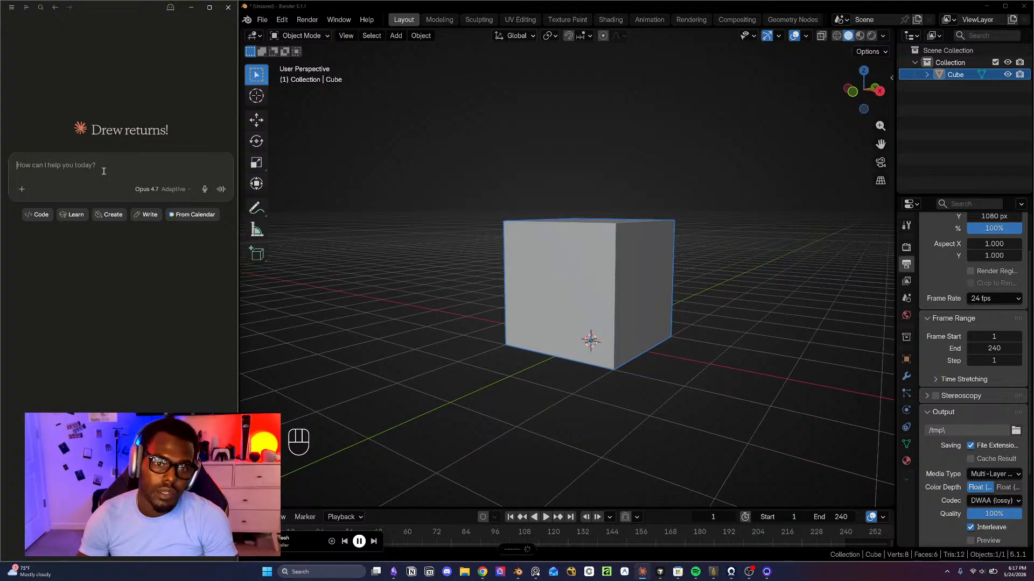
{"action": "type", "text": "Are you connected to Blender?"}
{"action": "key", "text": "Return"}
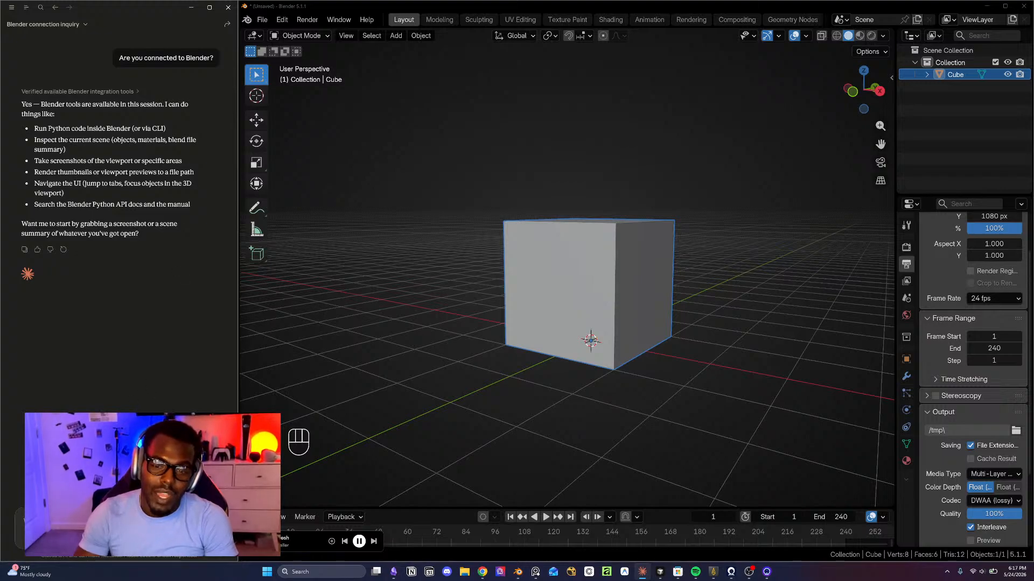
- Copy the Obsidian note's path from system root and send it to Claude, asking it to create a blockout in Blender from this asset document
{"action": "left_click", "coordinate": [394, 572]}
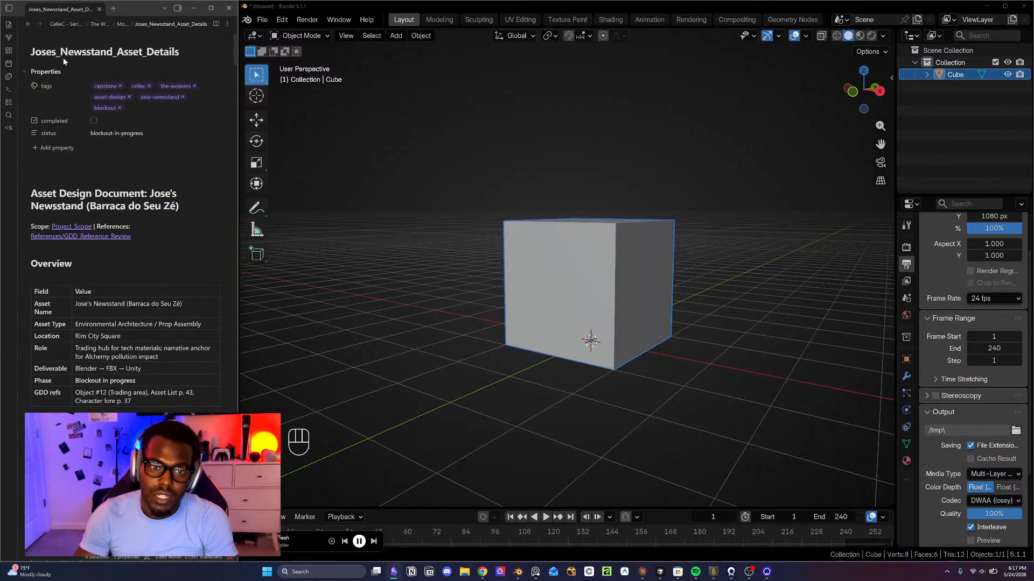
{"action": "left_click", "coordinate": [227, 23]}
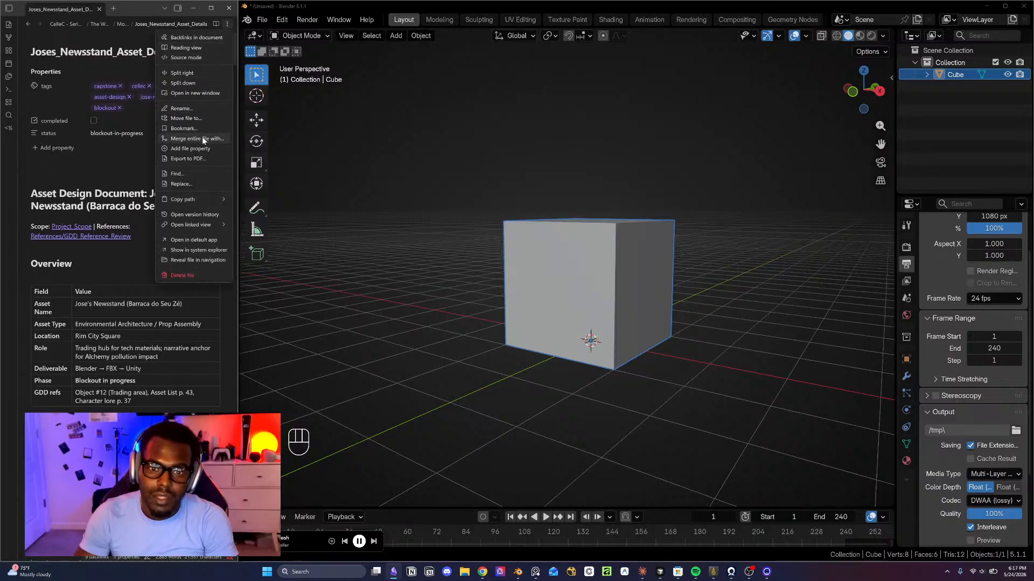
{"action": "mouse_move", "coordinate": [208, 204]}
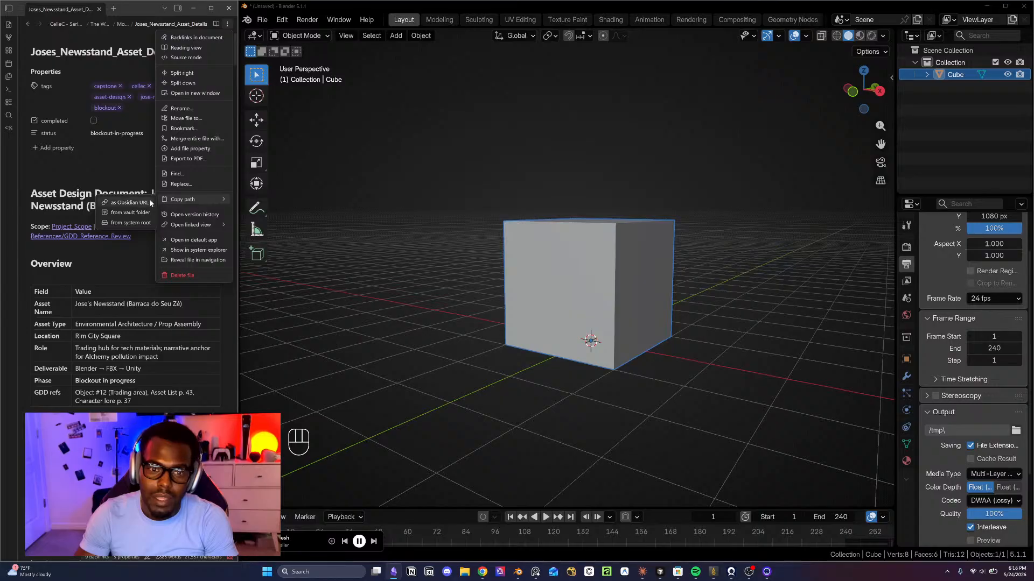
{"action": "left_click", "coordinate": [131, 225]}
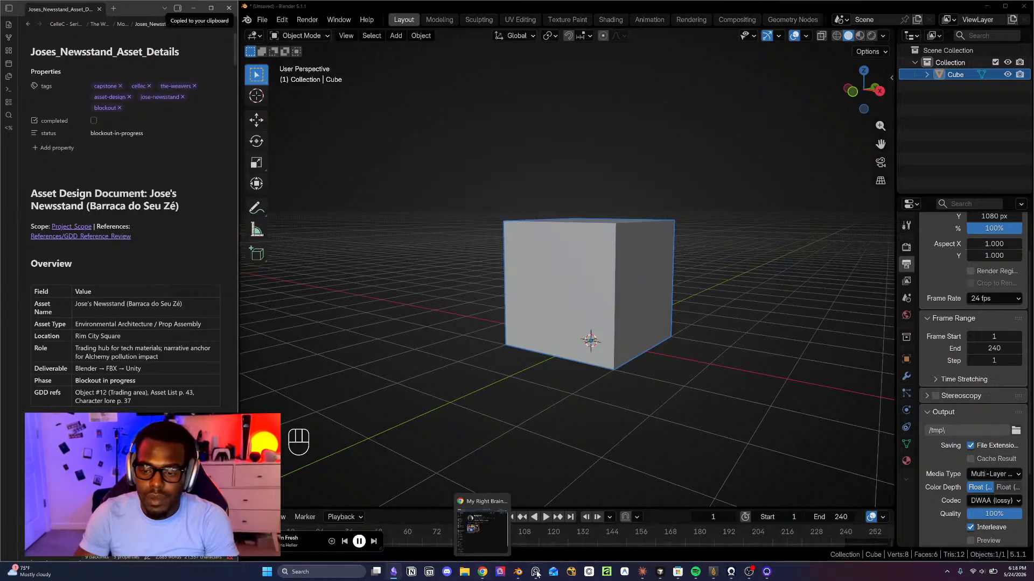
{"action": "left_click", "coordinate": [643, 572]}
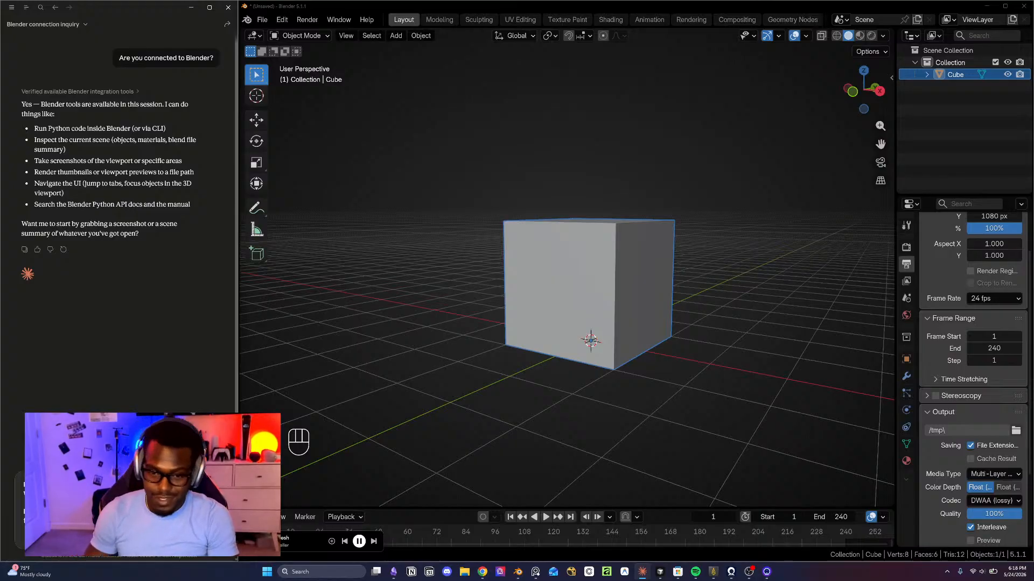
{"action": "key", "text": "Return"}
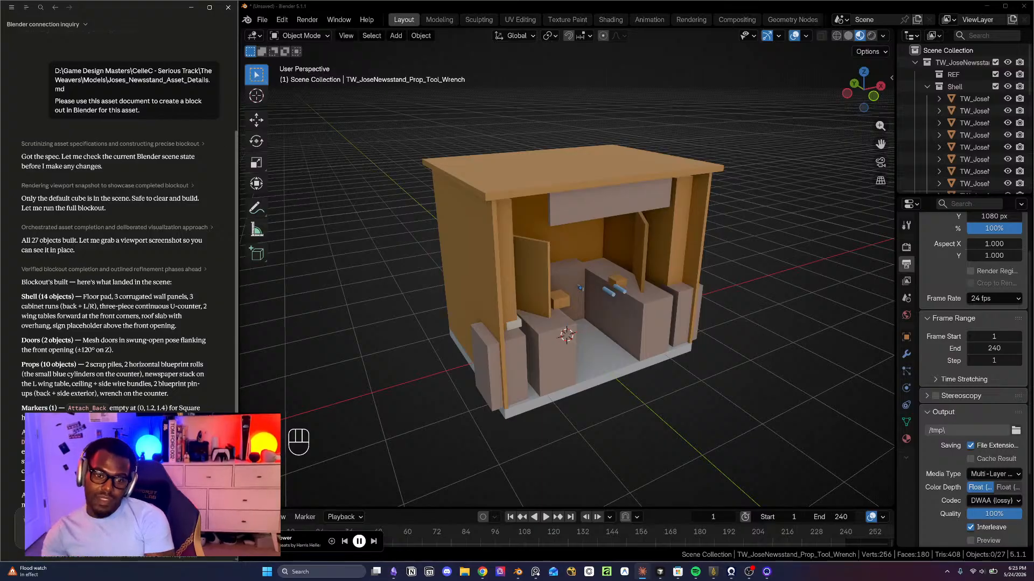
- Read Claude's blockout summary, covering the shell, doors, props, markers, blueprint checks and Phase D refinement options
{"action": "scroll", "coordinate": [177, 214], "scroll_direction": "down", "scroll_amount": 3}
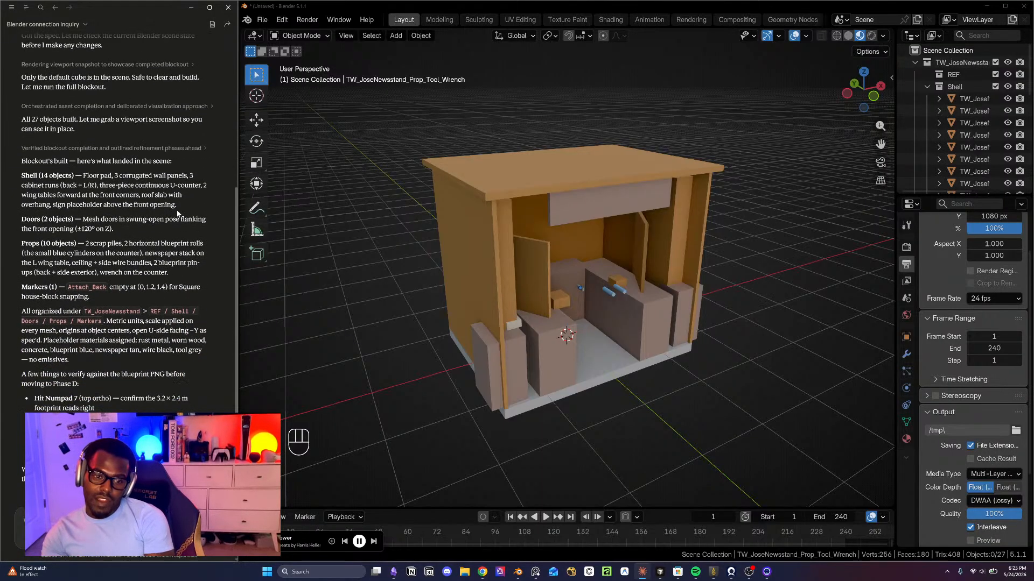
{"action": "scroll", "coordinate": [166, 217], "scroll_direction": "down", "scroll_amount": 2}
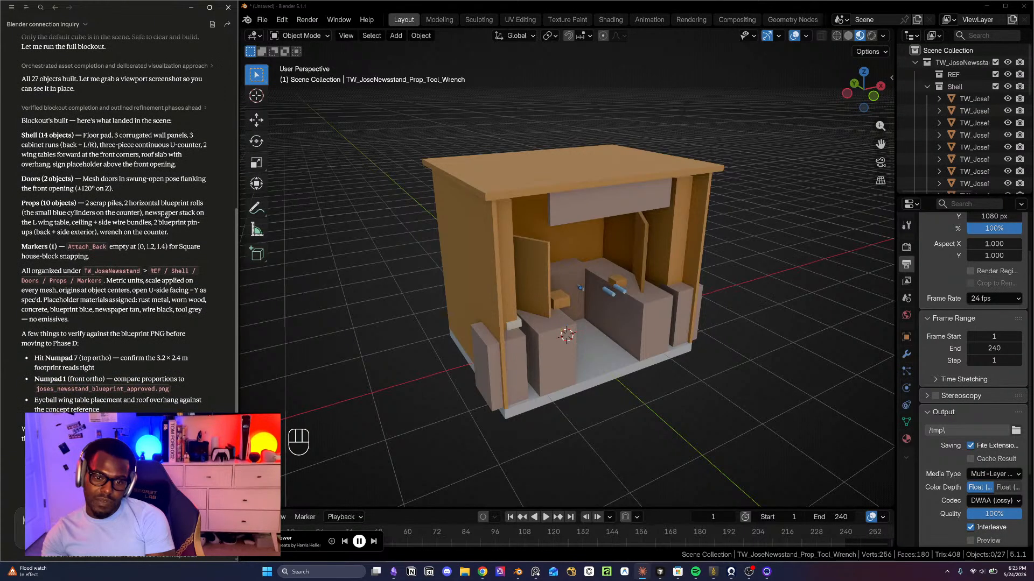
{"action": "scroll", "coordinate": [166, 218], "scroll_direction": "down", "scroll_amount": 3}
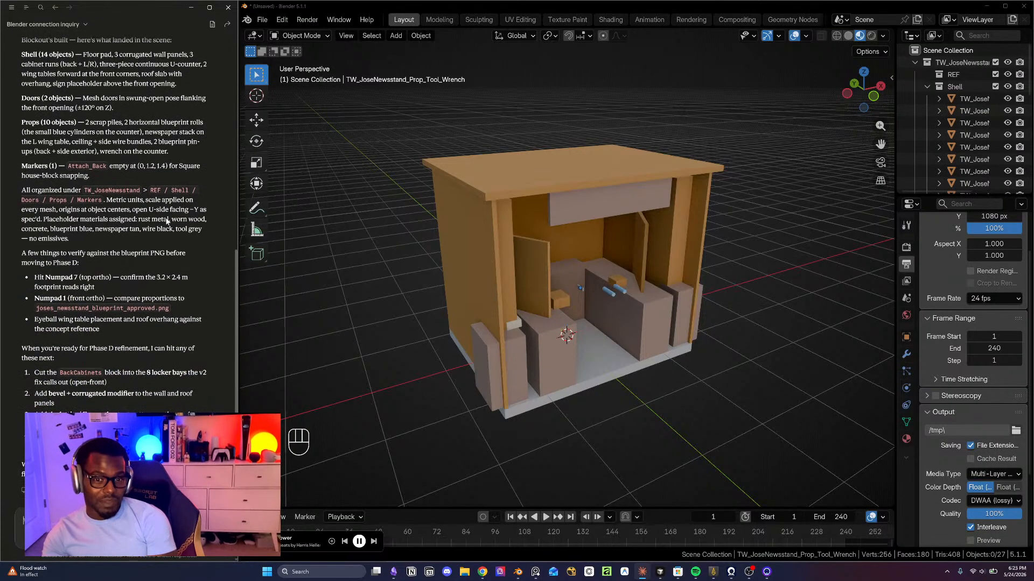
- Switch to Blender and inspect the newsstand blockout from several angles, selecting individual parts such as the right wing table
{"action": "middle_click_drag", "start_coordinate": [734, 240], "coordinate": [698, 267]}
{"action": "scroll", "coordinate": [635, 265], "scroll_direction": "up", "scroll_amount": 3}
{"action": "middle_click_drag", "start_coordinate": [636, 265], "coordinate": [557, 259]}
{"action": "scroll", "coordinate": [447, 268], "scroll_direction": "up", "scroll_amount": 1}
{"action": "scroll", "coordinate": [447, 267], "scroll_direction": "down", "scroll_amount": 2}
{"action": "middle_click_drag", "start_coordinate": [461, 274], "coordinate": [708, 229]}
{"action": "left_click", "coordinate": [603, 221]}
{"action": "left_click", "coordinate": [712, 205]}
{"action": "left_click", "coordinate": [716, 181]}
{"action": "left_click", "coordinate": [638, 315]}
{"action": "middle_click_drag", "start_coordinate": [638, 316], "coordinate": [608, 307]}
- Widen the Outliner, collapse the collections under TW_JoseNewsstand and select the REF collection
{"action": "left_click_drag", "start_coordinate": [896, 192], "coordinate": [818, 193]}
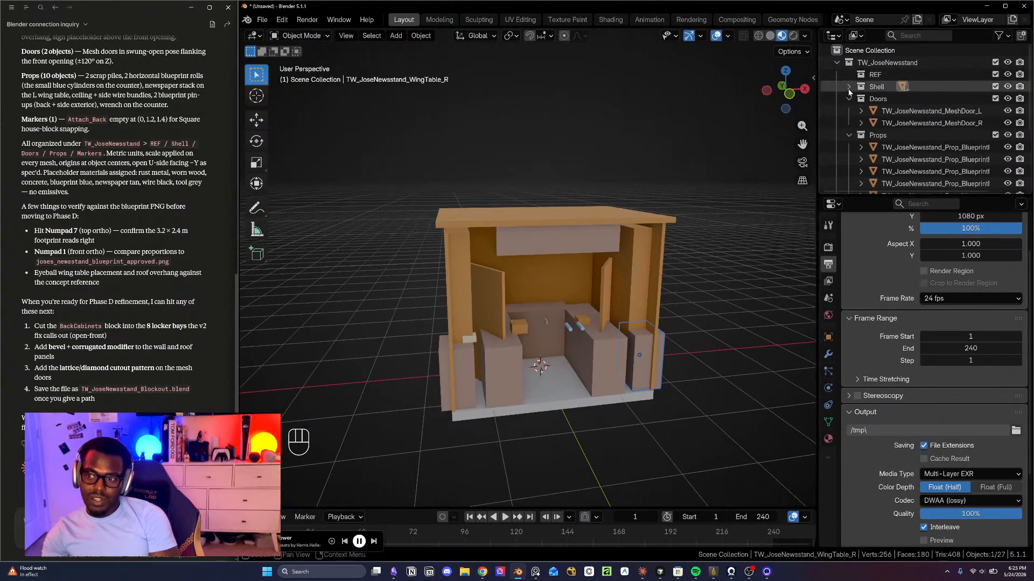
{"action": "left_click", "coordinate": [849, 86]}
{"action": "left_click", "coordinate": [849, 122]}
{"action": "left_click", "coordinate": [874, 74]}
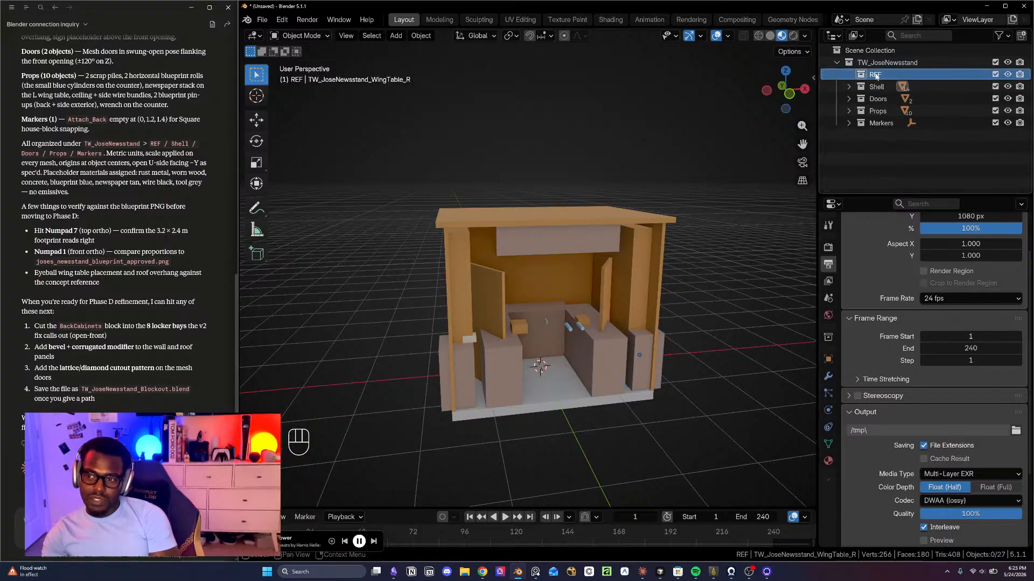
- Toggle the REF and Shell collections off and on to check which parts of the newsstand each contains
{"action": "left_click", "coordinate": [995, 74]}
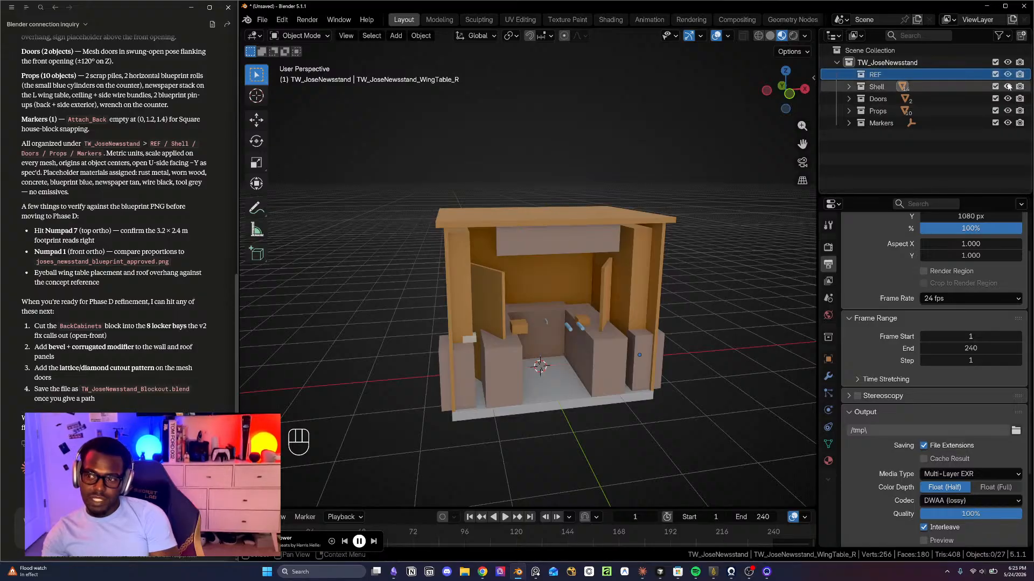
{"action": "left_click", "coordinate": [995, 86]}
{"action": "left_click", "coordinate": [994, 88]}
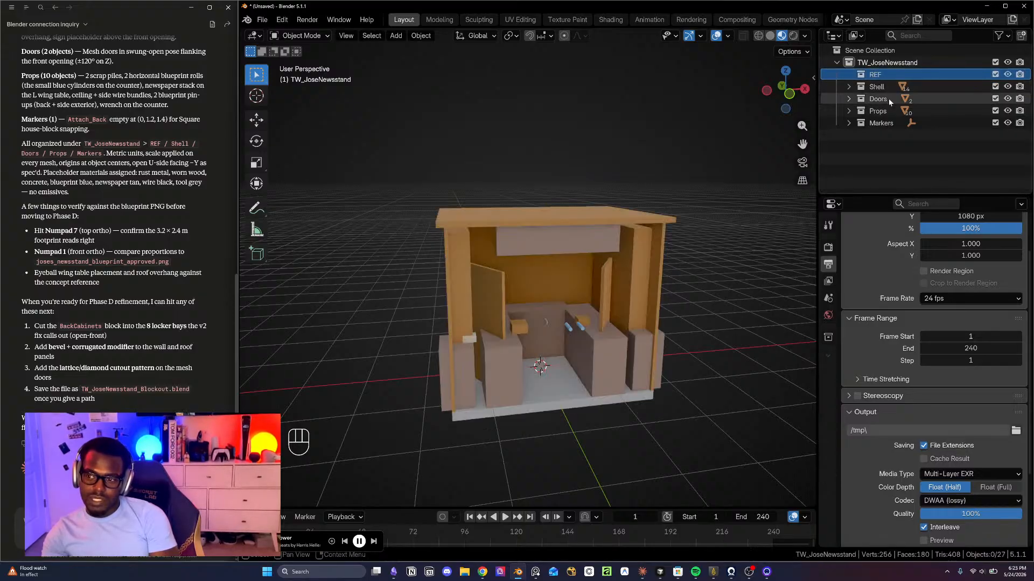
{"action": "left_click", "coordinate": [996, 87]}
{"action": "left_click", "coordinate": [996, 87]}
{"action": "left_click", "coordinate": [996, 88]}
{"action": "left_click", "coordinate": [995, 88]}
{"action": "left_click", "coordinate": [995, 87]}
{"action": "left_click", "coordinate": [996, 88]}
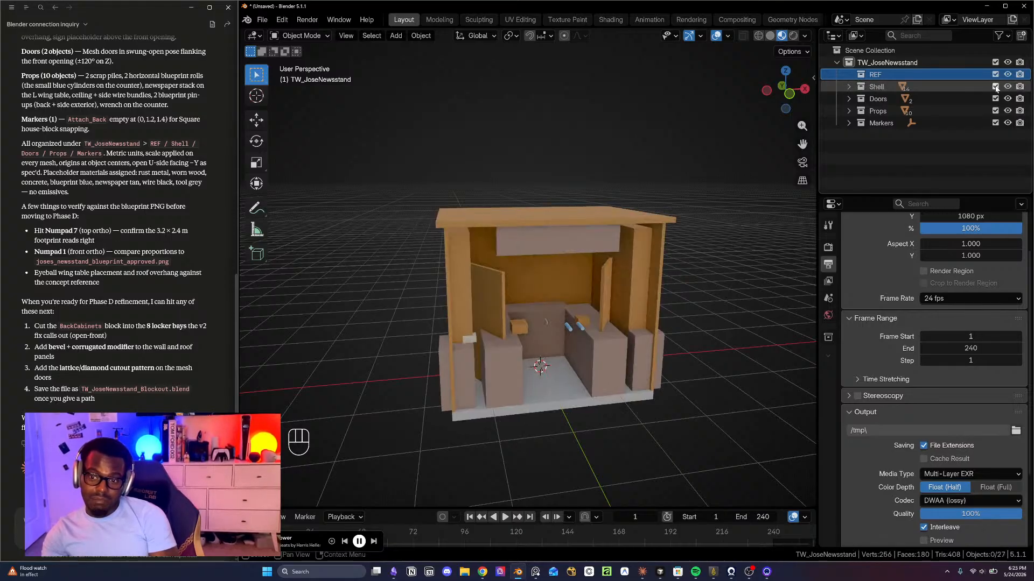
- Exclude the Doors, Props, Markers and Shell collections from the view layer
{"action": "left_click", "coordinate": [995, 98]}
{"action": "left_click", "coordinate": [994, 111]}
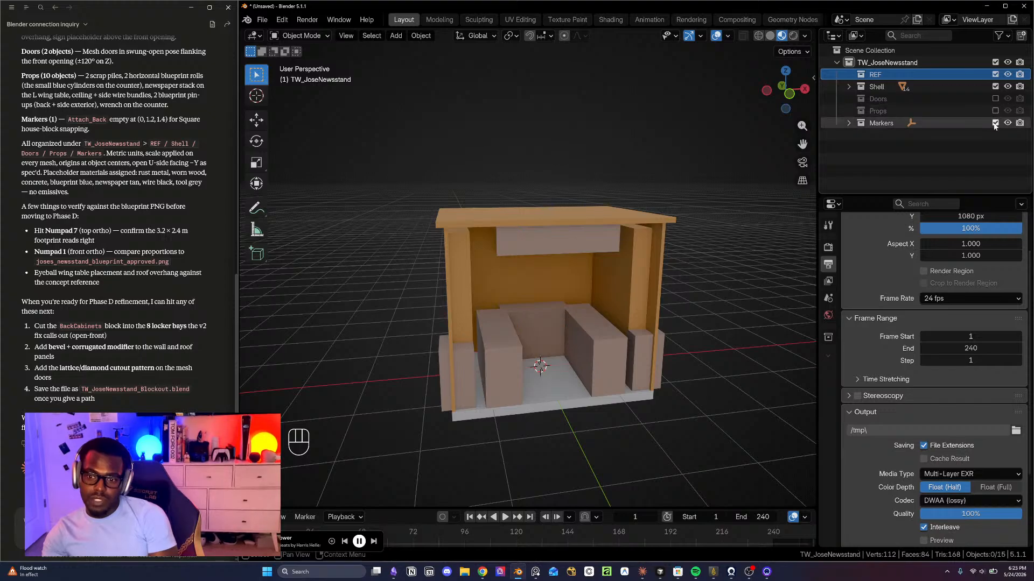
{"action": "left_click", "coordinate": [995, 123]}
{"action": "left_click", "coordinate": [995, 87]}
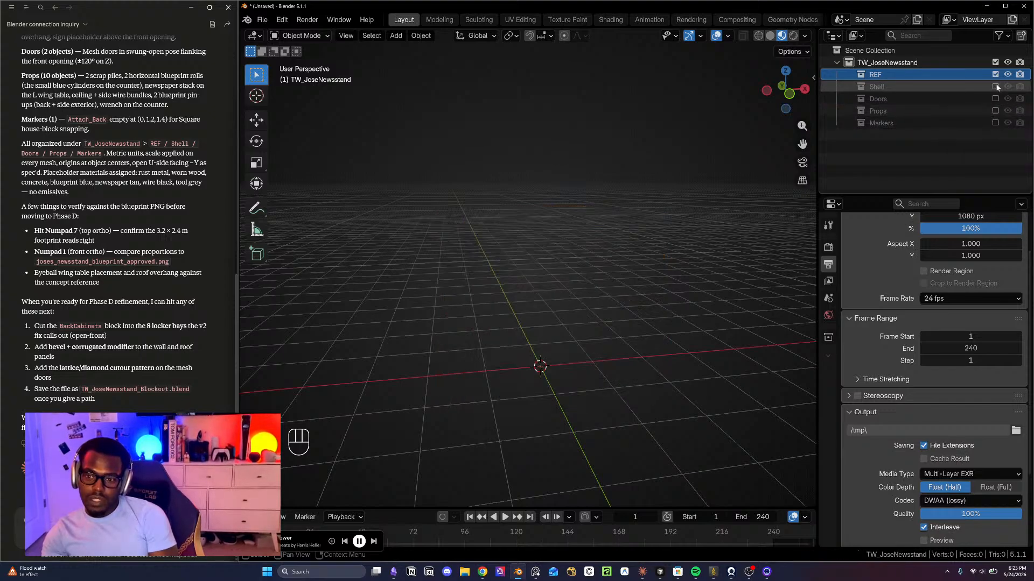
- Include the Shell, Doors and Props collections again one at a time, inspecting the newsstand after each
{"action": "left_click", "coordinate": [996, 87]}
{"action": "scroll", "coordinate": [580, 302], "scroll_direction": "up", "scroll_amount": 4}
{"action": "middle_click_drag", "start_coordinate": [579, 302], "coordinate": [447, 342]}
{"action": "middle_click_drag", "start_coordinate": [561, 351], "coordinate": [592, 226]}
{"action": "left_click", "coordinate": [995, 99]}
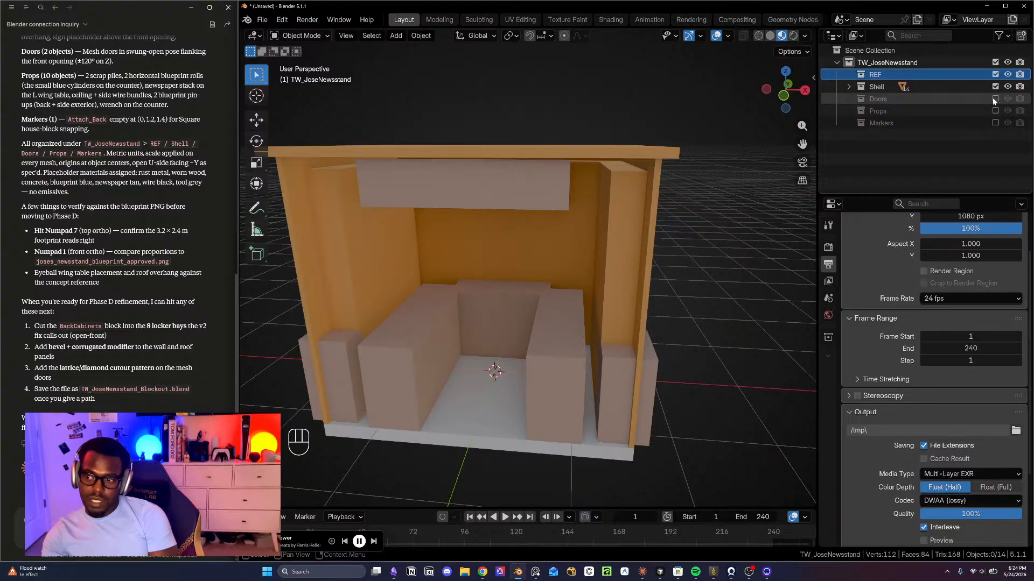
{"action": "mouse_move", "coordinate": [544, 289]}
{"action": "middle_mouse_down"}
{"action": "mouse_move", "coordinate": [522, 281]}
{"action": "mouse_move", "coordinate": [538, 272]}
{"action": "middle_mouse_up"}
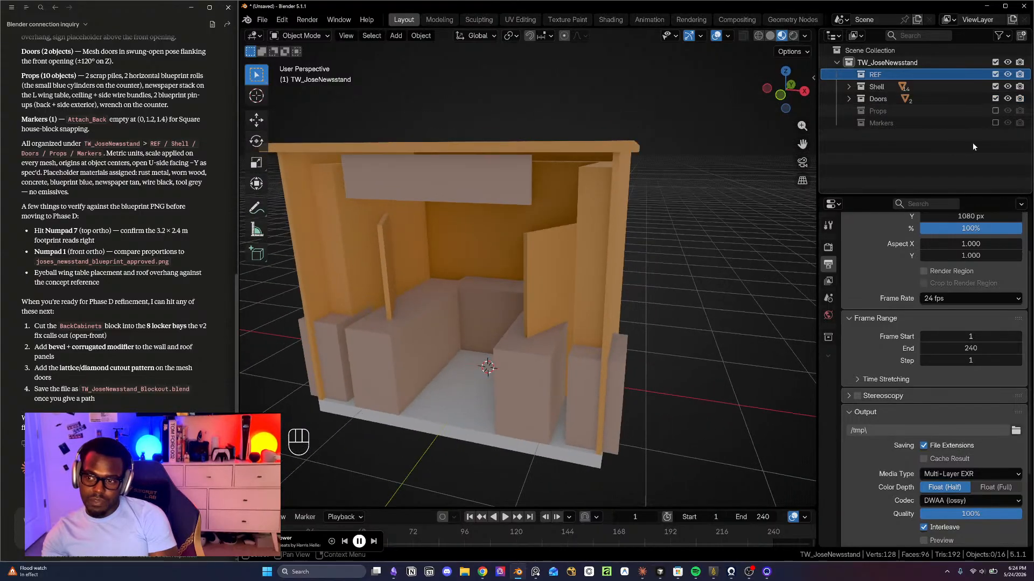
{"action": "left_click", "coordinate": [995, 110]}
{"action": "middle_click_drag", "start_coordinate": [601, 293], "coordinate": [598, 271]}
{"action": "scroll", "coordinate": [595, 287], "scroll_direction": "up", "scroll_amount": 3}
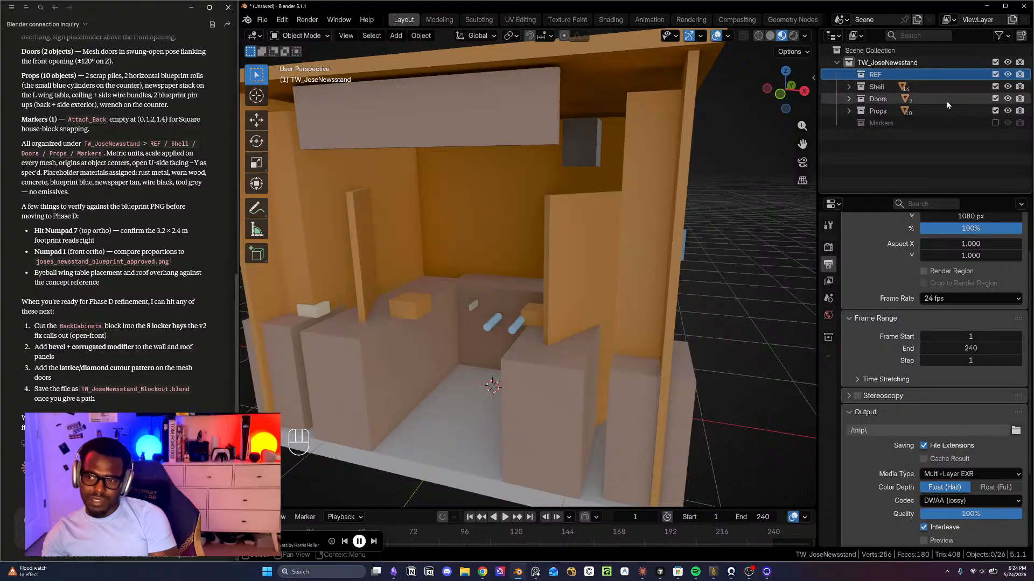
- Include the Markers collection in the view layer, select its Attach_Back empty and inspect where it sits on the newsstand
{"action": "left_click", "coordinate": [996, 123]}
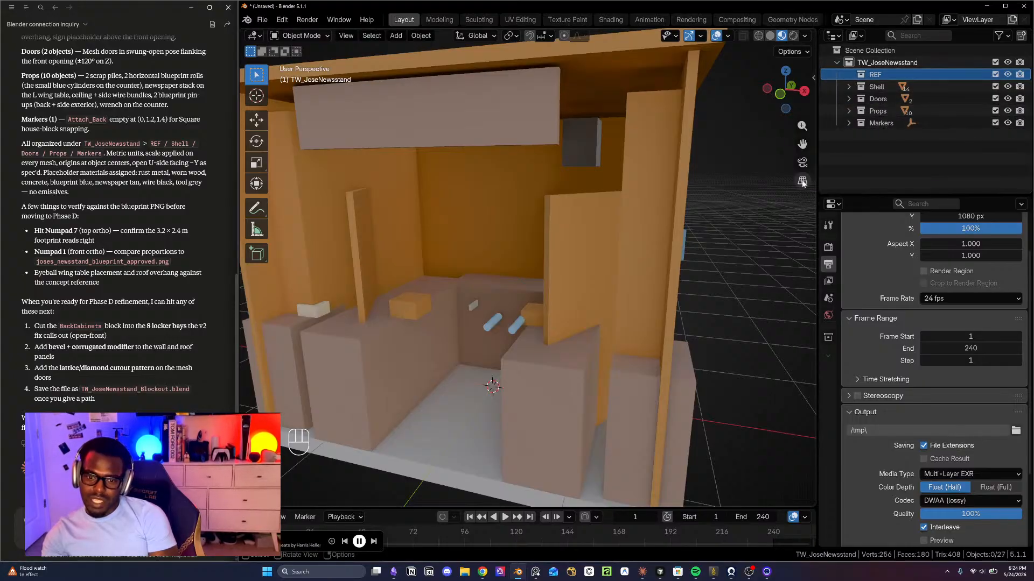
{"action": "scroll", "coordinate": [729, 221], "scroll_direction": "down", "scroll_amount": 3}
{"action": "middle_click_drag", "start_coordinate": [728, 221], "coordinate": [690, 215], "text": "shift"}
{"action": "middle_click_drag", "start_coordinate": [690, 215], "coordinate": [678, 214]}
{"action": "left_click", "coordinate": [849, 122]}
{"action": "left_click", "coordinate": [901, 136]}
{"action": "middle_click_drag", "start_coordinate": [477, 278], "coordinate": [764, 268]}
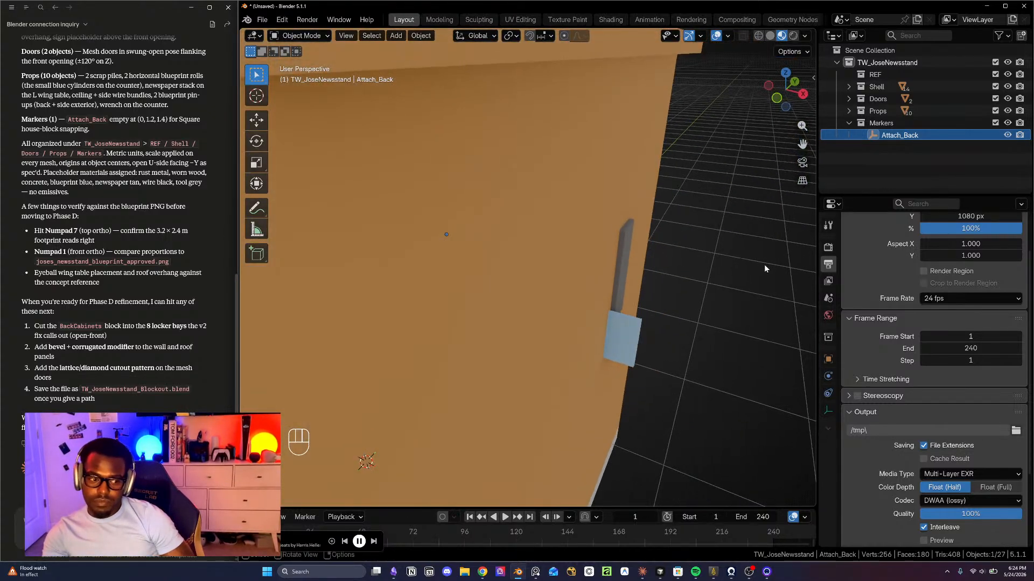
{"action": "middle_click_drag", "start_coordinate": [644, 269], "coordinate": [693, 253], "text": "shift"}
{"action": "scroll", "coordinate": [701, 255], "scroll_direction": "down", "scroll_amount": 4}
{"action": "scroll", "coordinate": [682, 233], "scroll_direction": "down", "scroll_amount": 1}
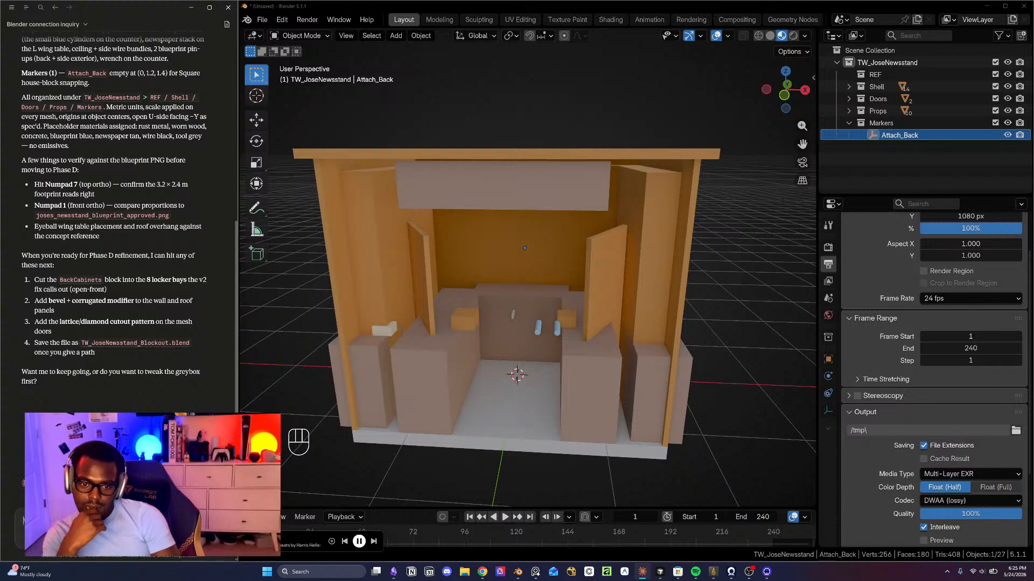
- Send Claude a request to recheck all placed objects, especially the out-of-place doors, noting that the shell is perfectly placed
{"action": "key", "text": "Return"}
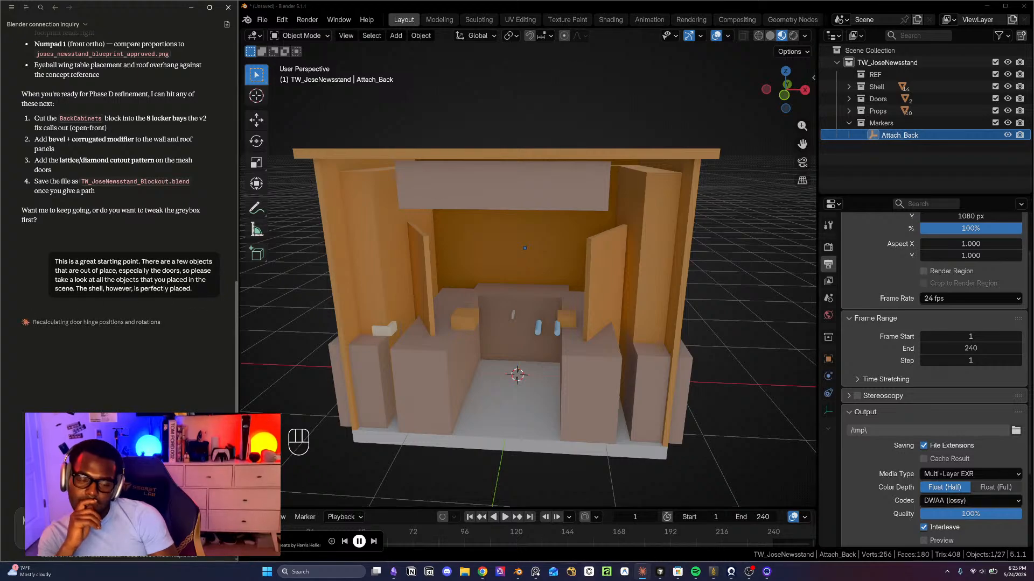
- Compare the newsstand blockout with the front and top views on the reference board, and return to the Claude chat
{"action": "left_click", "coordinate": [535, 571]}
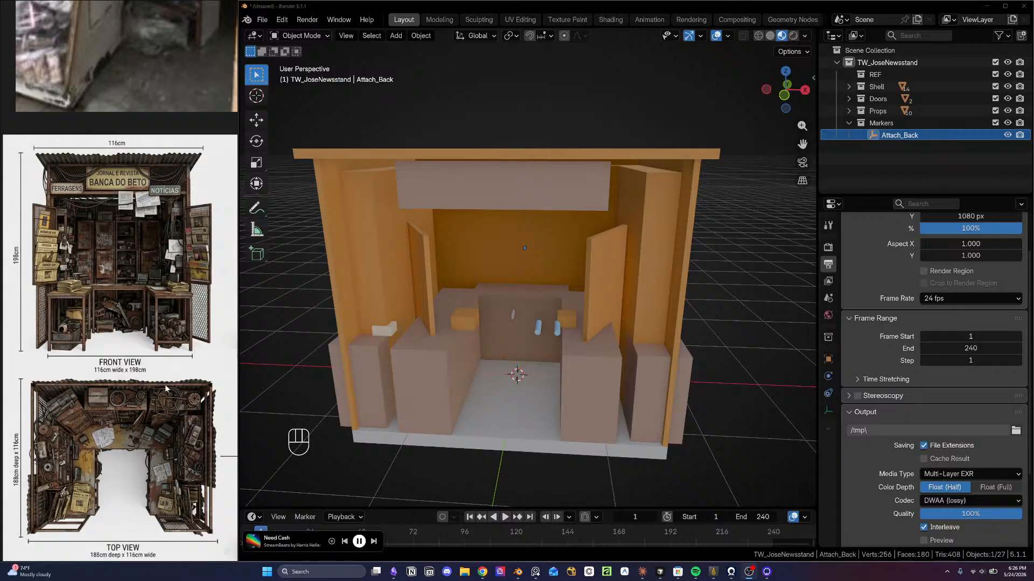
{"action": "scroll", "coordinate": [400, 373], "scroll_direction": "down", "scroll_amount": 3}
{"action": "middle_click_drag", "start_coordinate": [539, 370], "coordinate": [485, 389]}
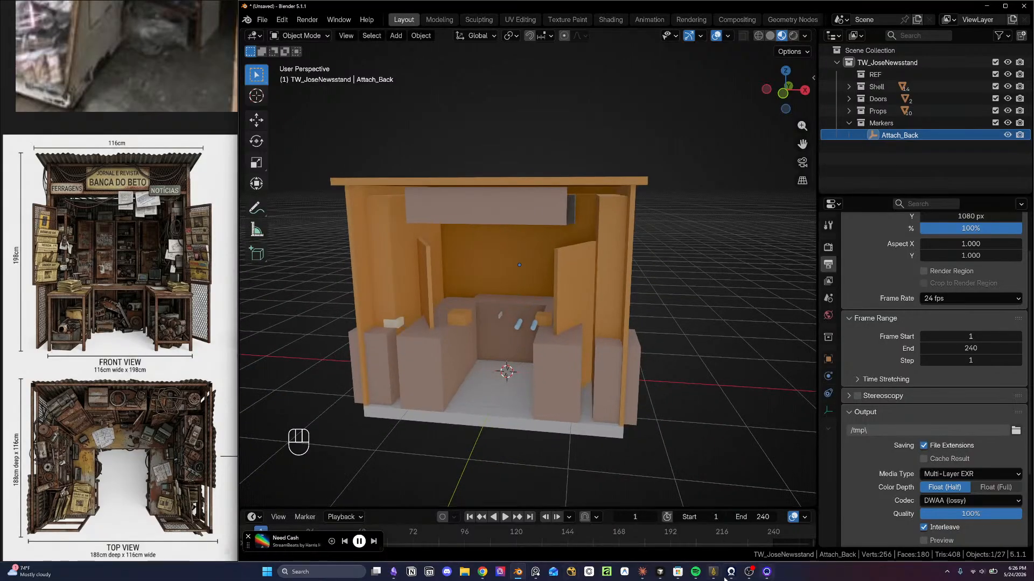
{"action": "left_click", "coordinate": [643, 574]}
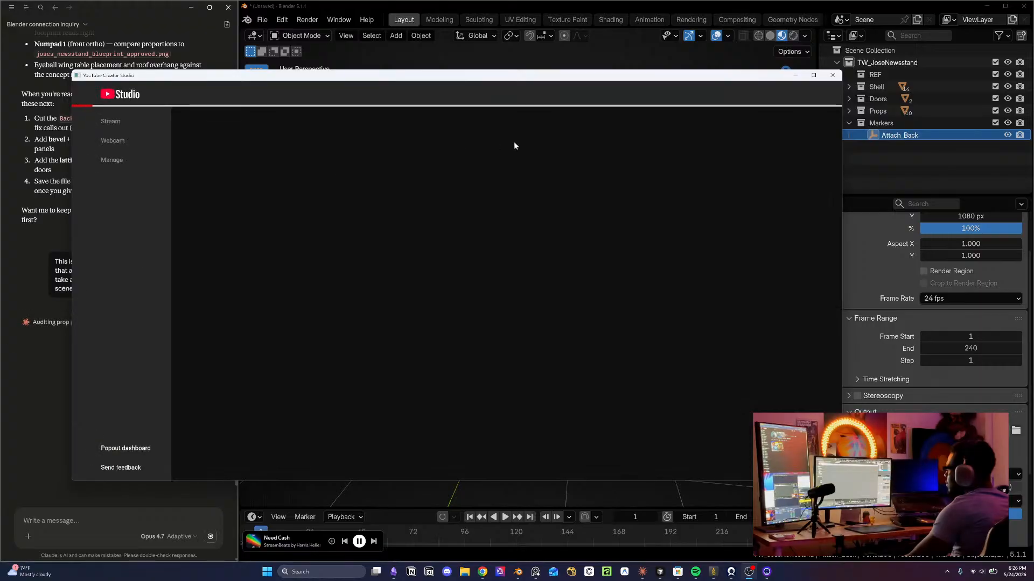
{"action": "left_click_drag", "start_coordinate": [503, 74], "coordinate": [0, 0]}
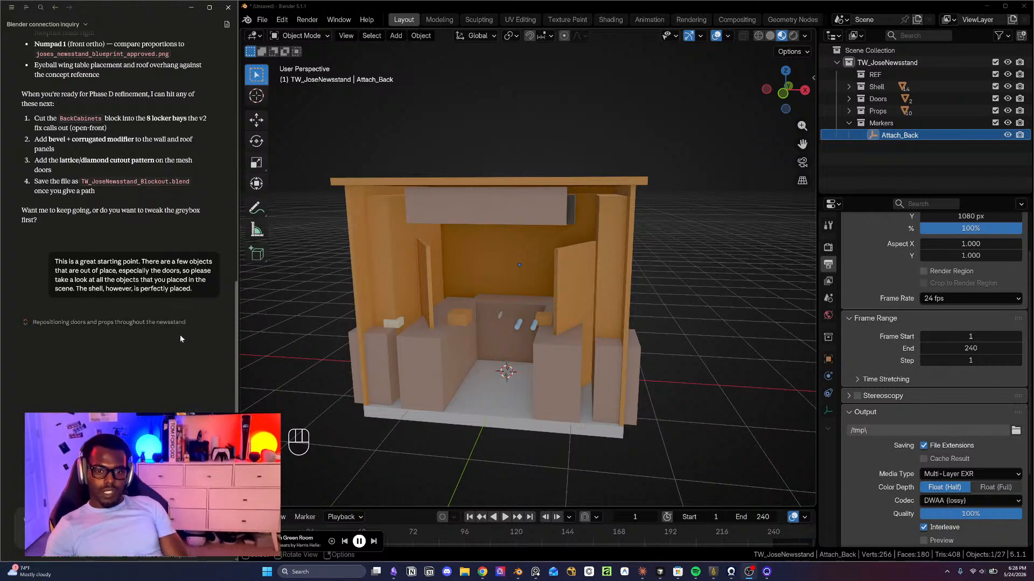
- Expand Claude's reasoning on repositioning the doors and props and read through its diagnosis and list of fixes
{"action": "left_click", "coordinate": [25, 323]}
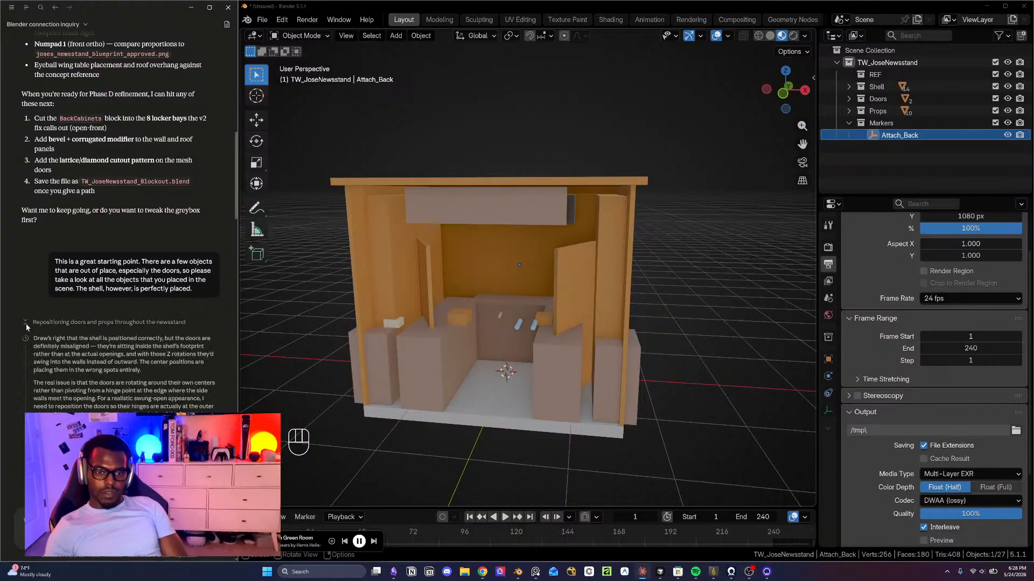
{"action": "scroll", "coordinate": [126, 393], "scroll_direction": "down", "scroll_amount": 5}
{"action": "scroll", "coordinate": [127, 393], "scroll_direction": "down", "scroll_amount": 15}
{"action": "scroll", "coordinate": [127, 395], "scroll_direction": "down", "scroll_amount": 10}
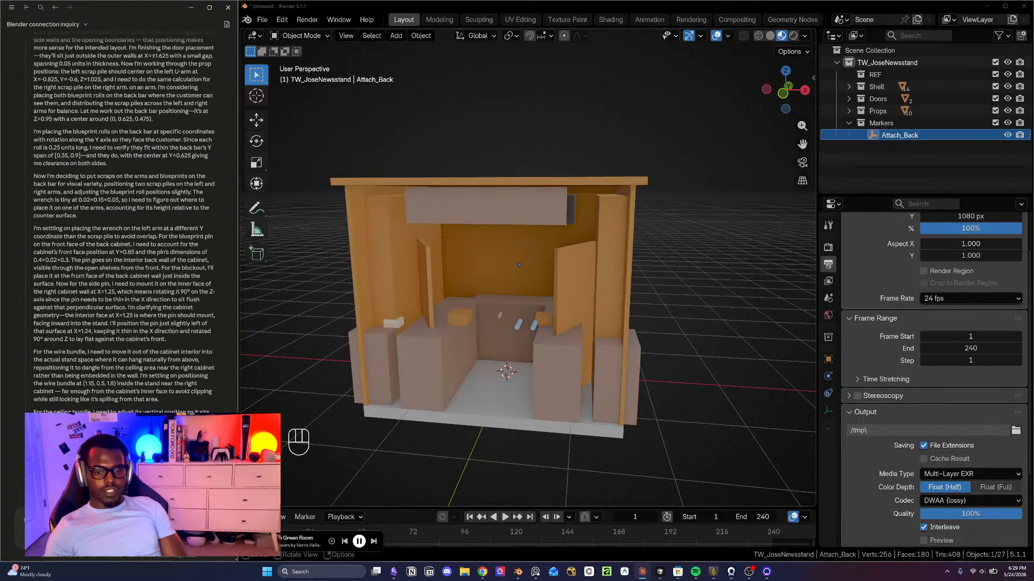
{"action": "scroll", "coordinate": [102, 380], "scroll_direction": "down", "scroll_amount": 15}
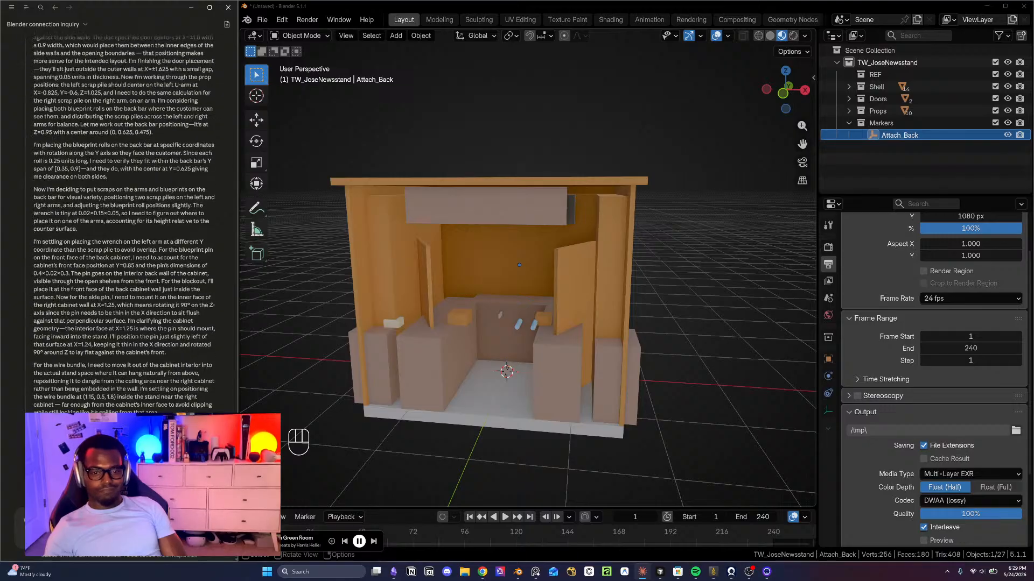
{"action": "scroll", "coordinate": [102, 380], "scroll_direction": "down", "scroll_amount": 15}
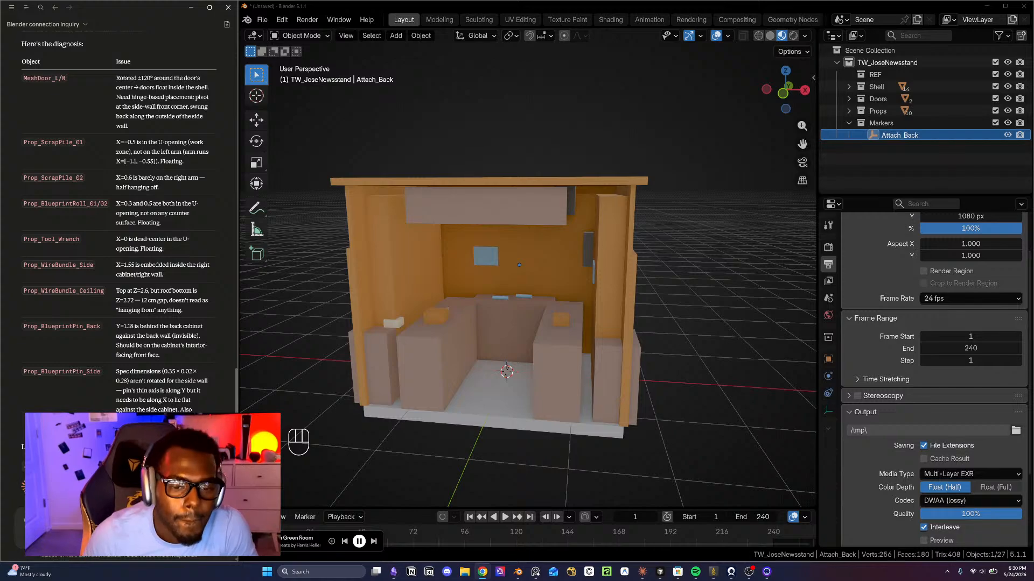
{"action": "scroll", "coordinate": [169, 322], "scroll_direction": "down", "scroll_amount": 1}
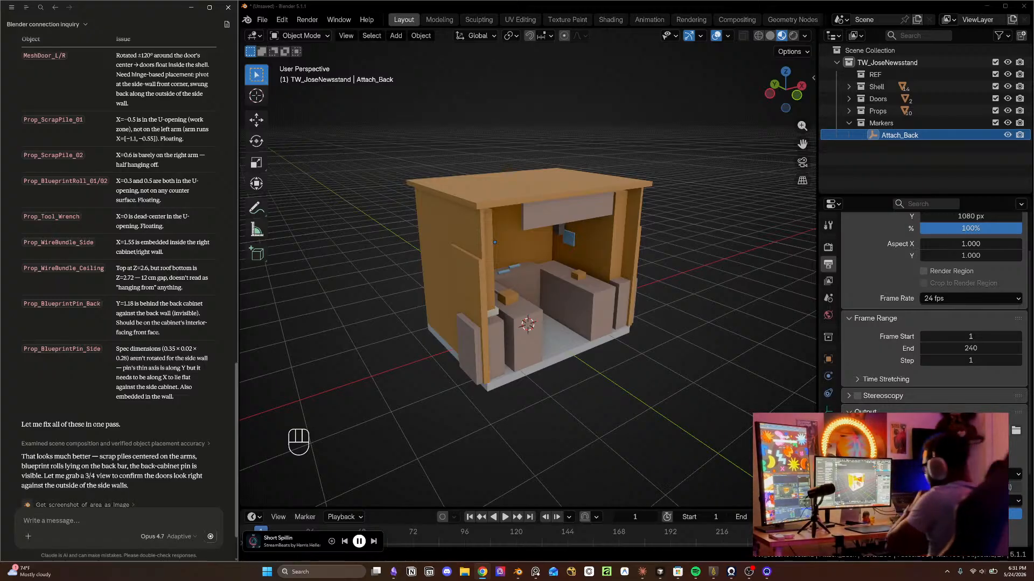
{"action": "scroll", "coordinate": [86, 399], "scroll_direction": "down", "scroll_amount": 2}
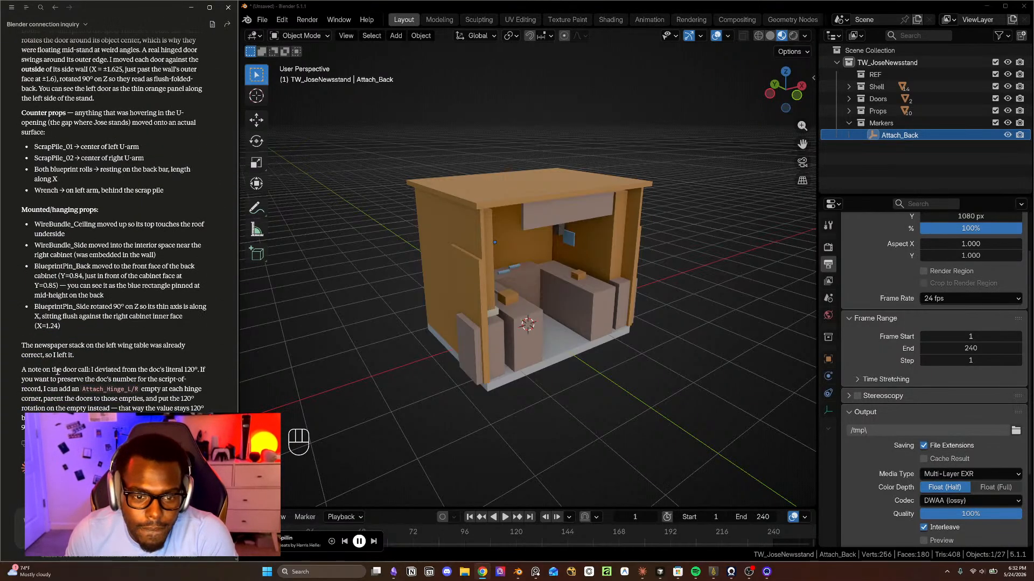
- Ask Claude to check the newsstand in orthographic front, top and right views against the asset details and reference image
{"action": "scroll", "coordinate": [602, 339], "scroll_direction": "up", "scroll_amount": 2}
{"action": "middle_click_drag", "start_coordinate": [509, 334], "coordinate": [541, 317]}
{"action": "scroll", "coordinate": [548, 313], "scroll_direction": "up", "scroll_amount": 1}
{"action": "middle_click_drag", "start_coordinate": [543, 249], "coordinate": [570, 316], "text": "shift"}
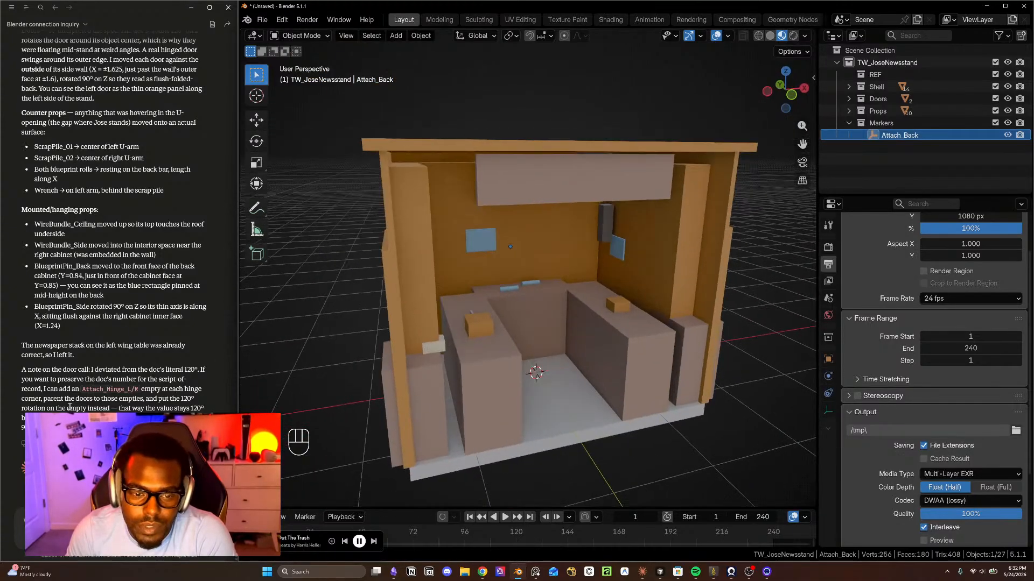
{"action": "left_click", "coordinate": [124, 522]}
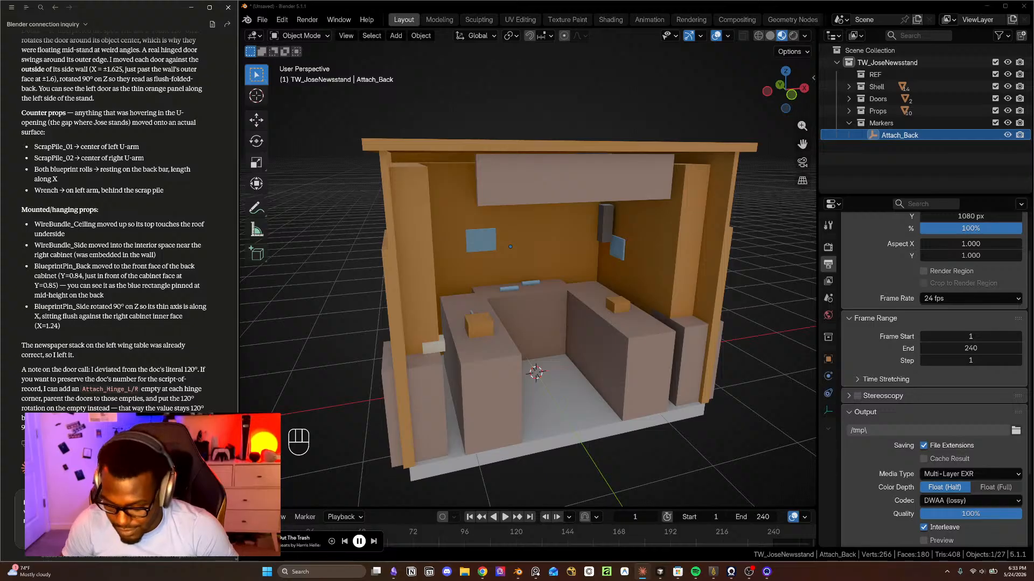
{"action": "key", "text": "Return"}
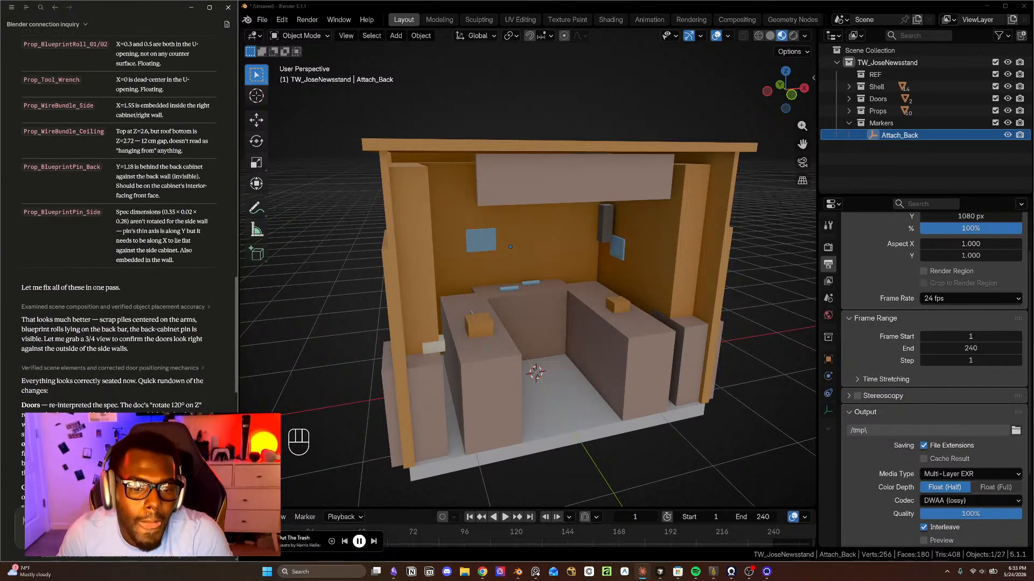
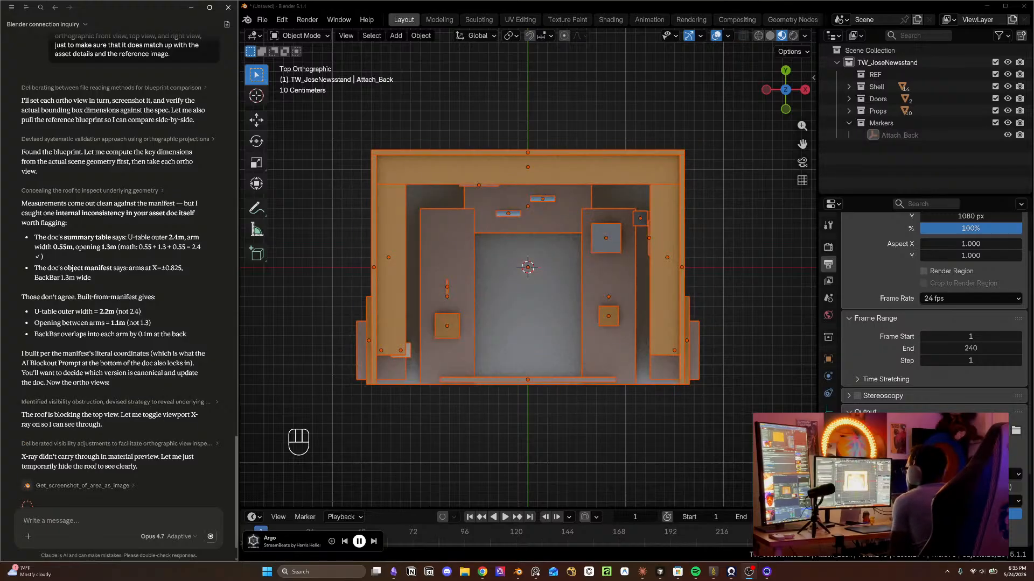
- Read Claude's orthographic check, shorten the Claude window to keep its message box in view, and expand the verification details
{"action": "scroll", "coordinate": [130, 446], "scroll_direction": "down", "scroll_amount": 1}
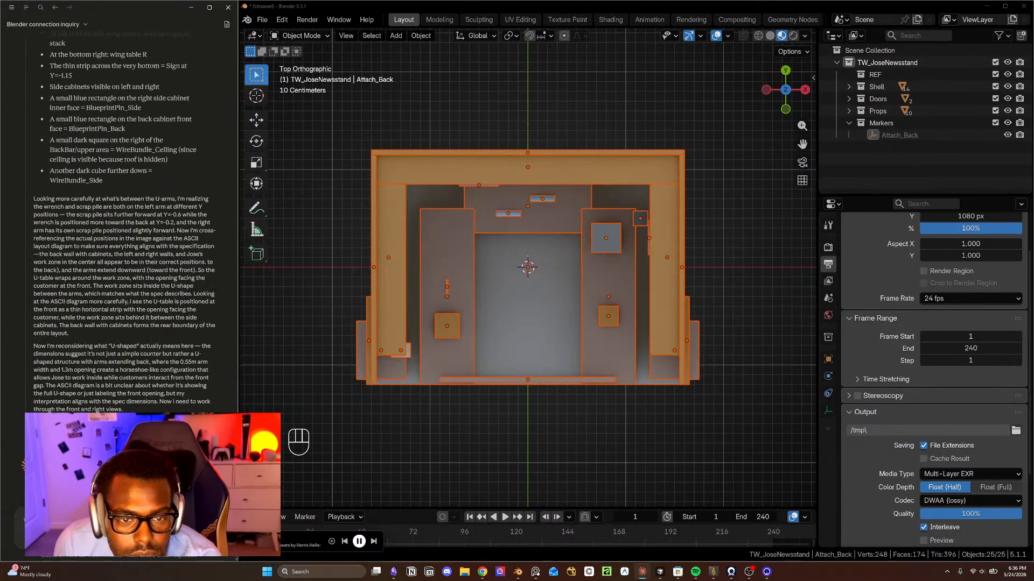
{"action": "scroll", "coordinate": [215, 326], "scroll_direction": "up", "scroll_amount": 3}
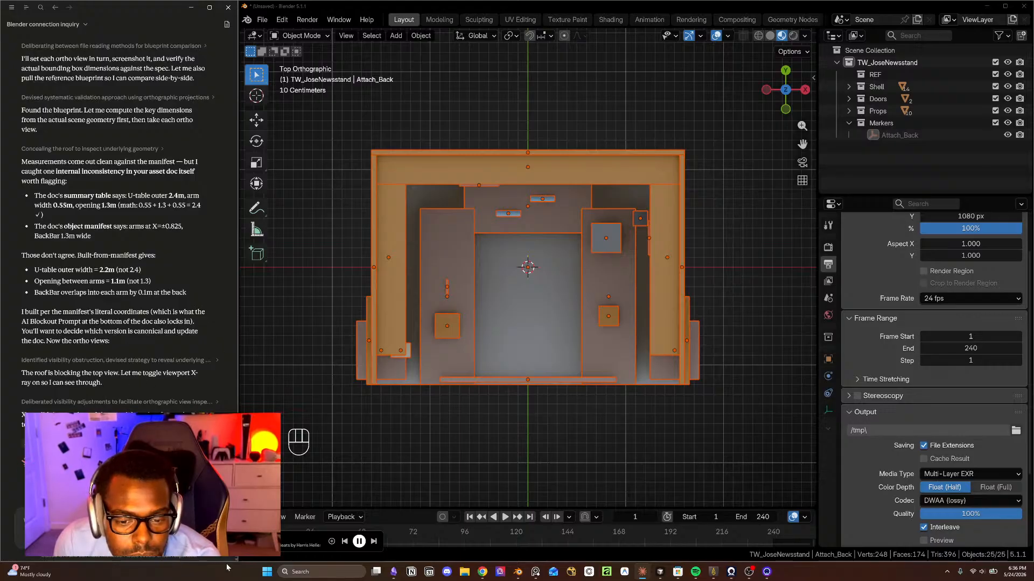
{"action": "left_click_drag", "start_coordinate": [229, 561], "coordinate": [239, 410]}
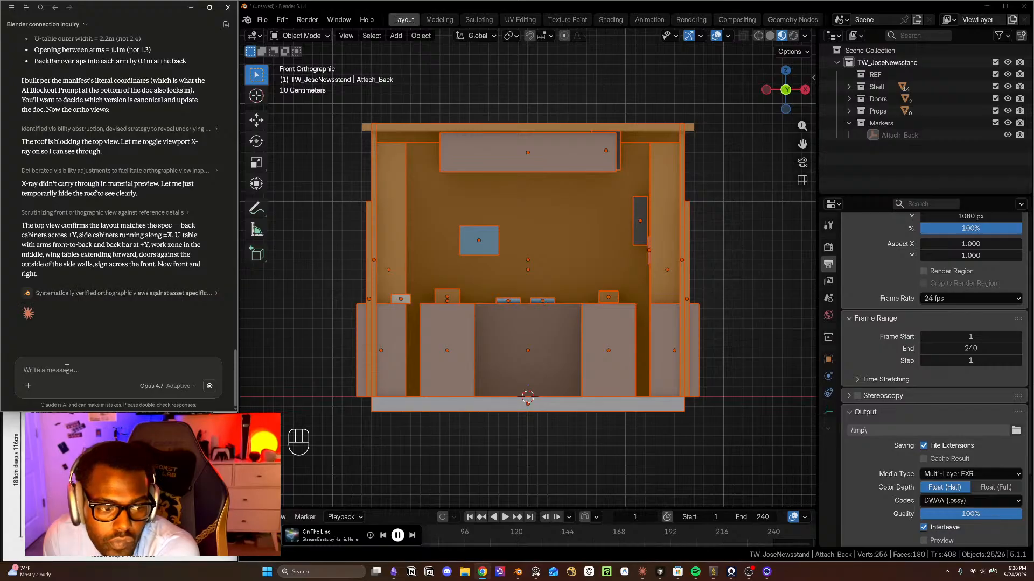
{"action": "left_click", "coordinate": [216, 293]}
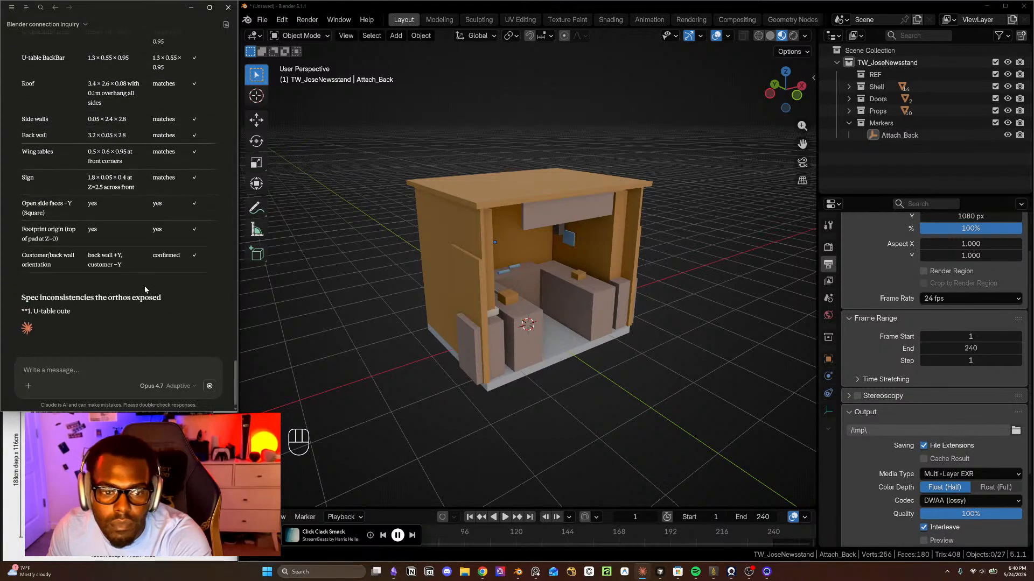
- Inspect the newsstand's counters, props and walls from the front, and select the right mesh door to check its placement
{"action": "middle_click_drag", "start_coordinate": [654, 391], "coordinate": [565, 323]}
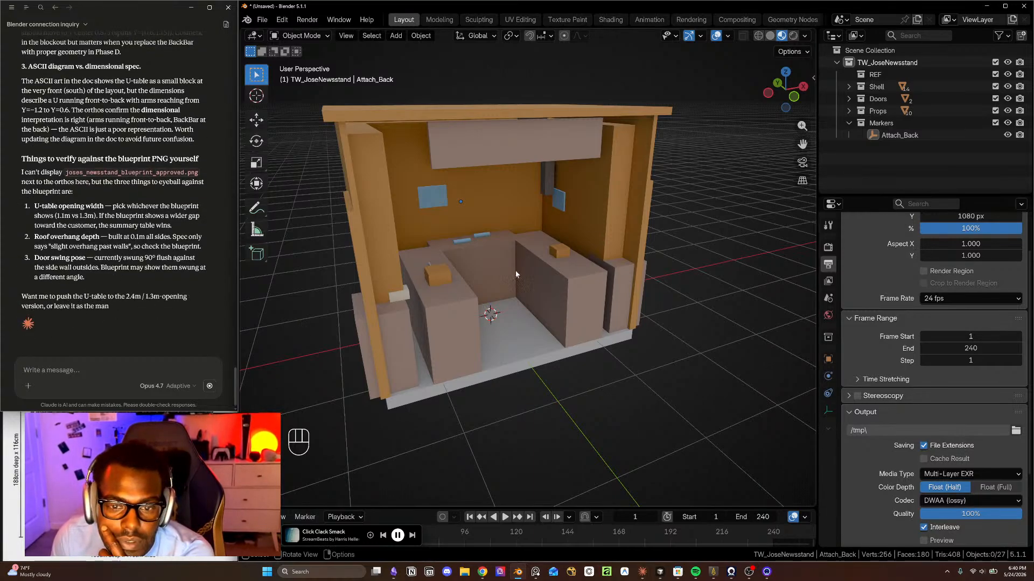
{"action": "scroll", "coordinate": [522, 277], "scroll_direction": "up", "scroll_amount": 2}
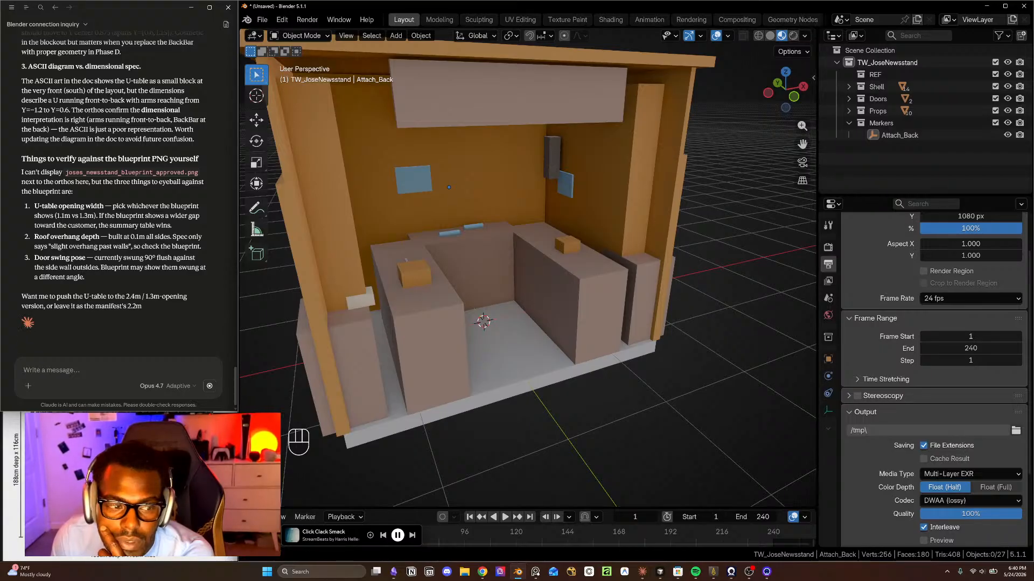
{"action": "scroll", "coordinate": [505, 294], "scroll_direction": "down", "scroll_amount": 3}
{"action": "middle_click_drag", "start_coordinate": [622, 296], "coordinate": [580, 281]}
{"action": "scroll", "coordinate": [580, 281], "scroll_direction": "up", "scroll_amount": 3}
{"action": "middle_click_drag", "start_coordinate": [598, 325], "coordinate": [665, 294], "text": "shift"}
{"action": "left_click", "coordinate": [676, 270]}
{"action": "scroll", "coordinate": [655, 296], "scroll_direction": "up", "scroll_amount": 2}
{"action": "scroll", "coordinate": [665, 295], "scroll_direction": "down", "scroll_amount": 4}
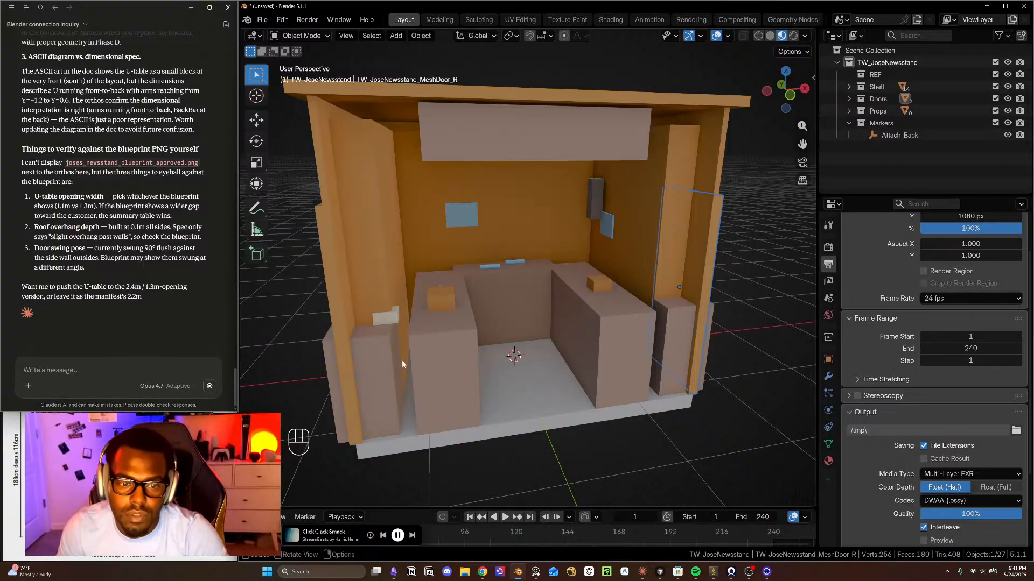
- Ask Claude to leave everything as is and just fix the doors to be open at an angle but still on the hinges
{"action": "left_click", "coordinate": [194, 358]}
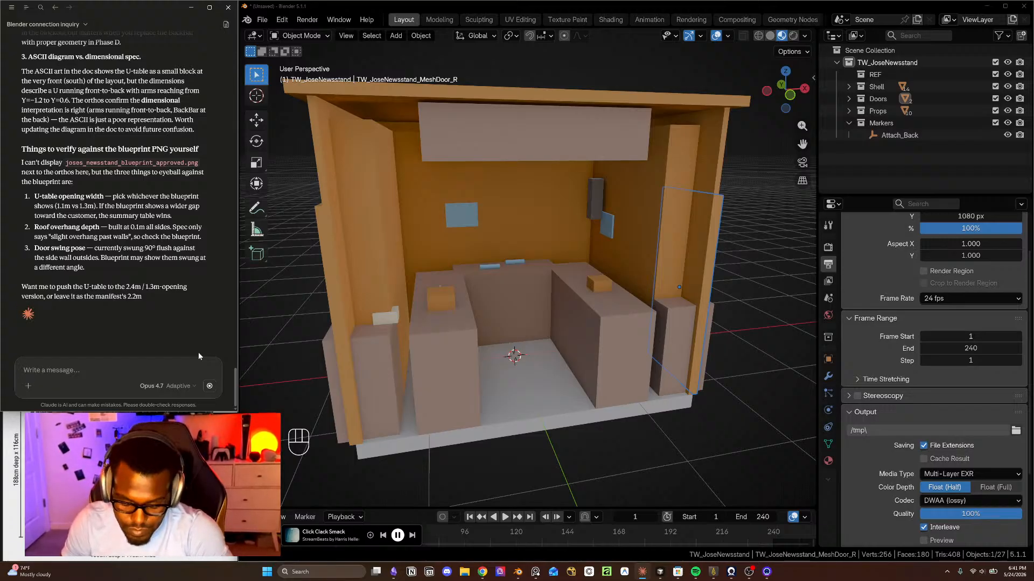
{"action": "type", "text": "Let's l"}
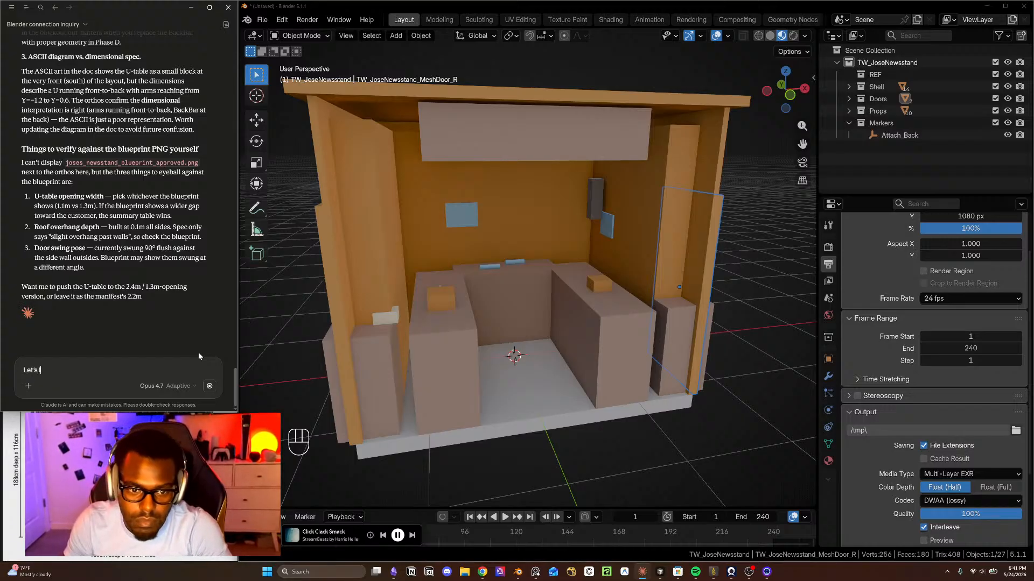
{"action": "type", "text": "eave it all a"}
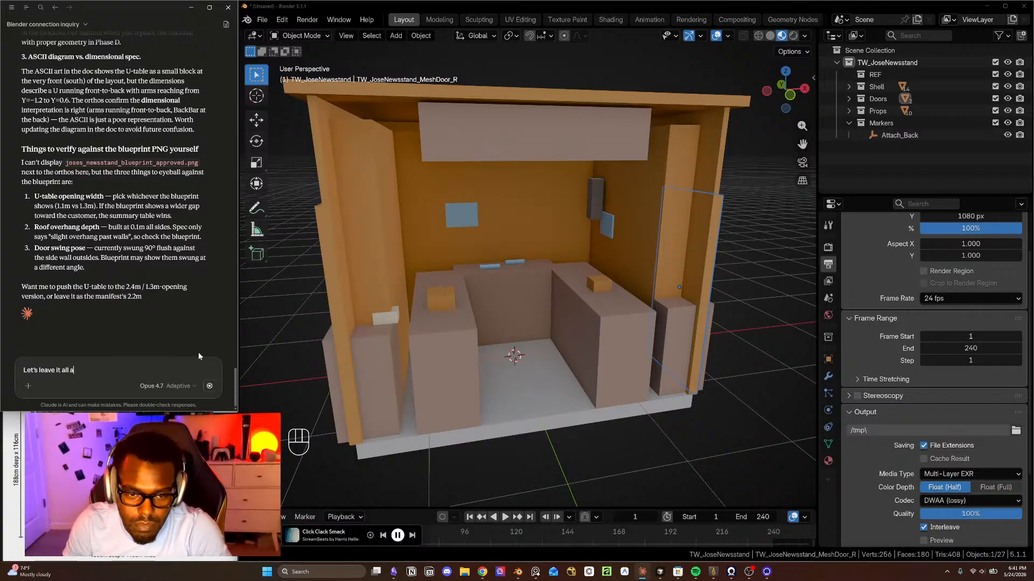
{"action": "type", "text": "s is"}
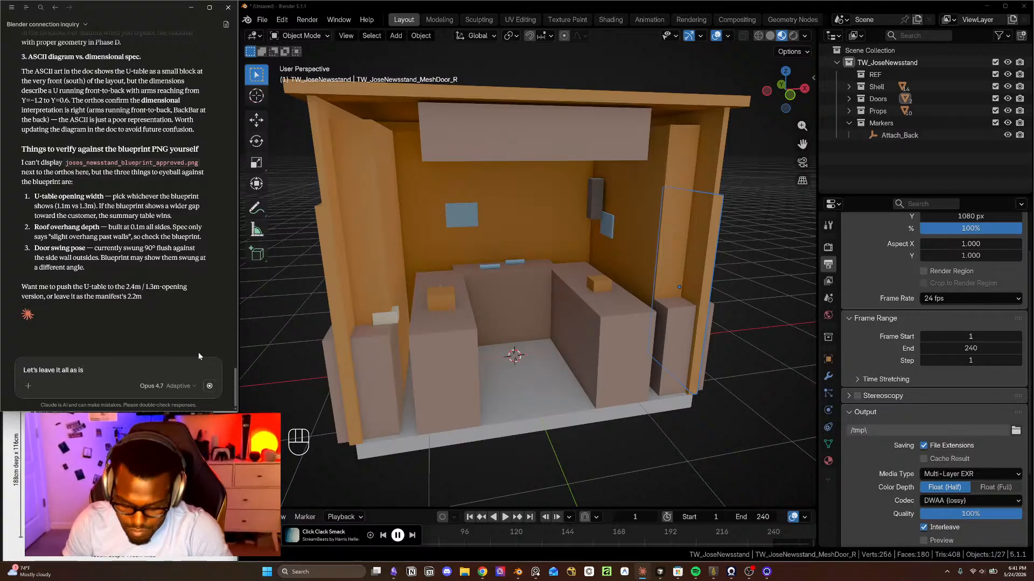
{"action": "type", "text": ". Just fx"}
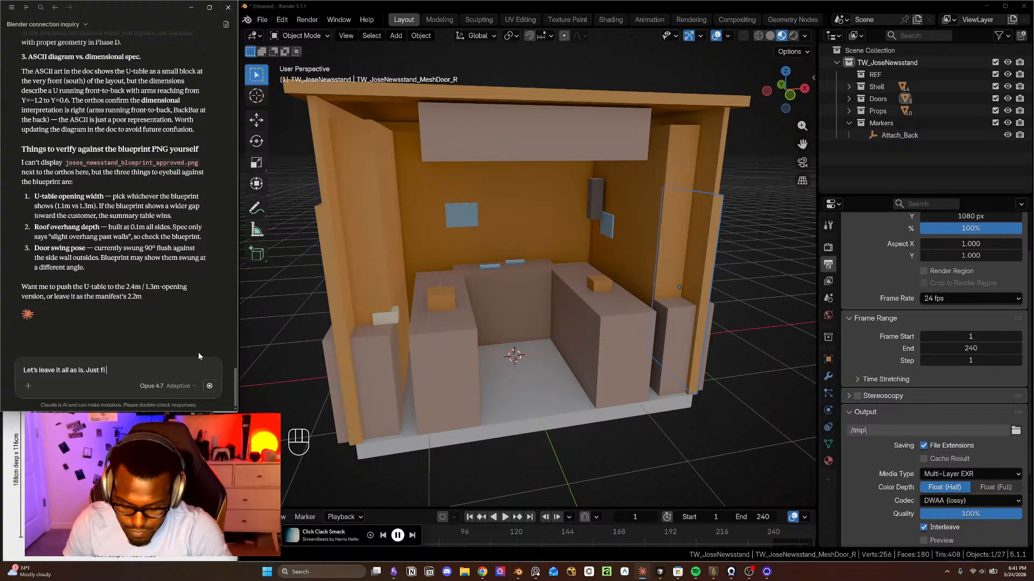
{"action": "key", "text": "BackSpace"}
{"action": "type", "text": "ix the"}
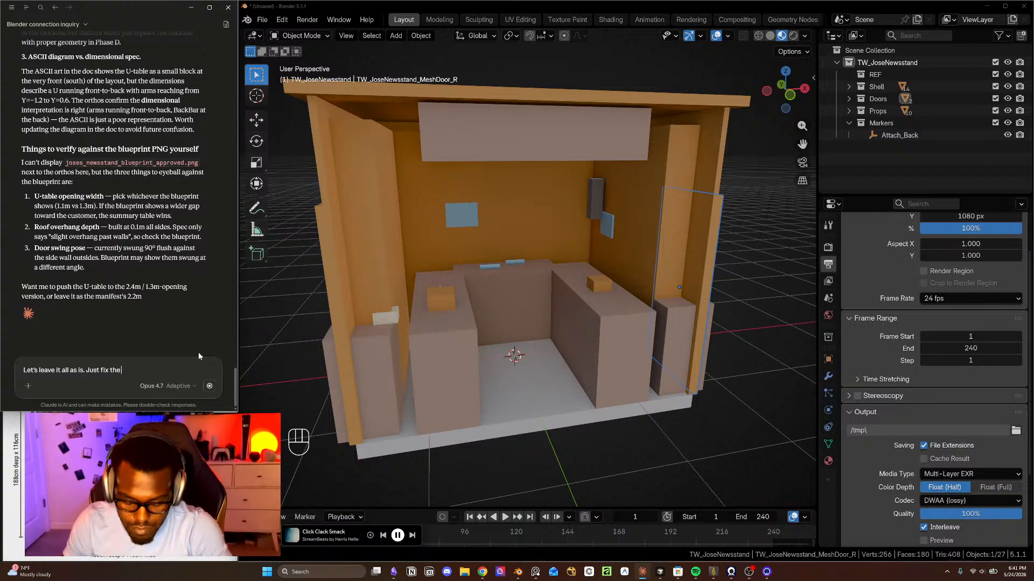
{"action": "type", "text": " doors to be op"}
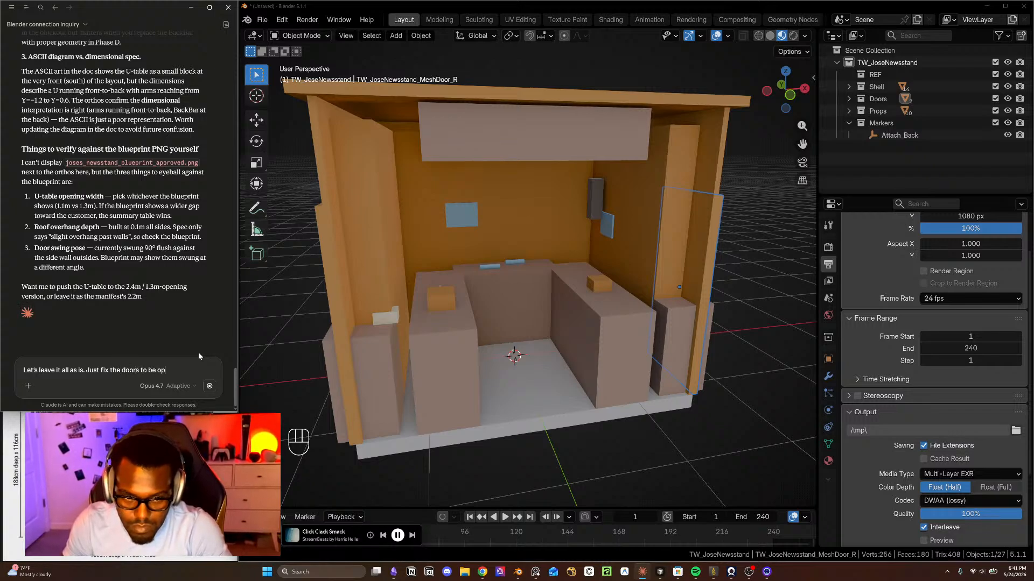
{"action": "type", "text": "en at an angle bu"}
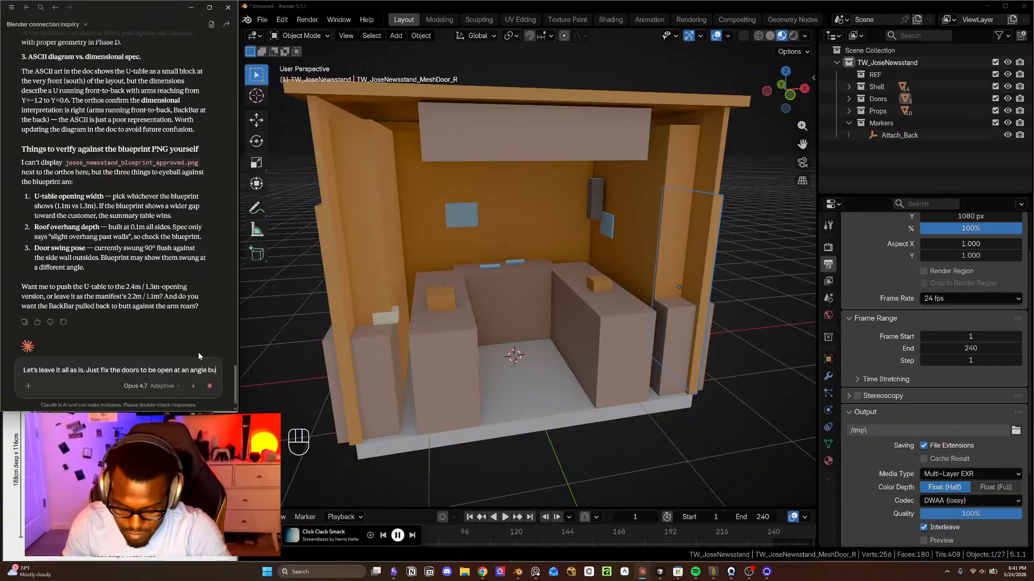
{"action": "type", "text": "t still on the hin"}
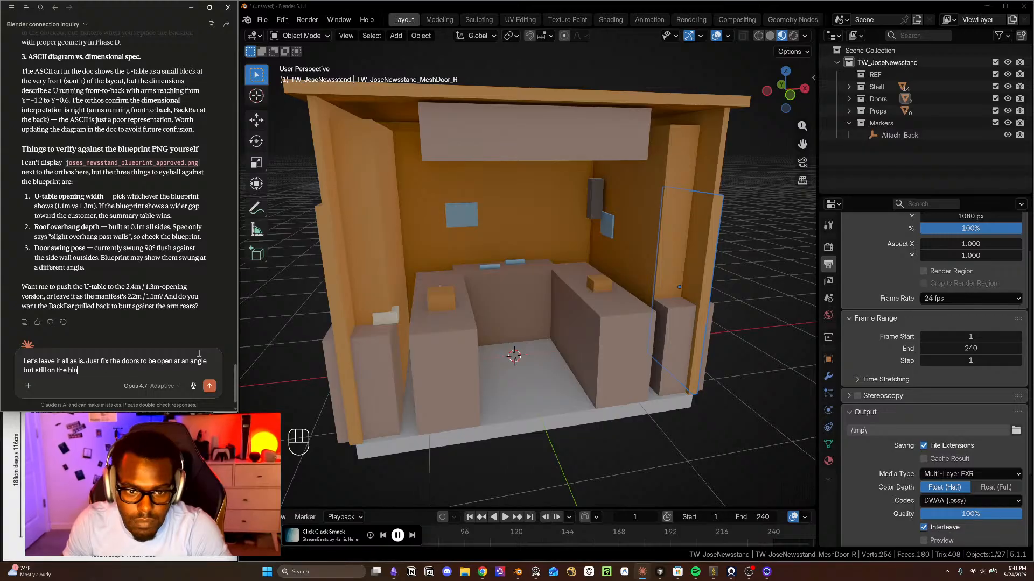
{"action": "type", "text": "ges"}
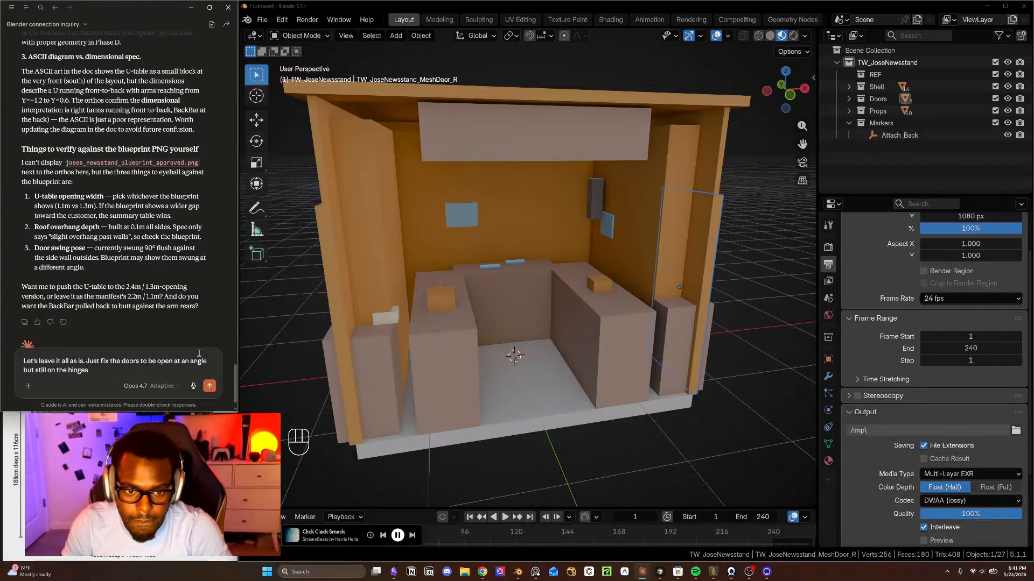
{"action": "key", "text": "Return"}
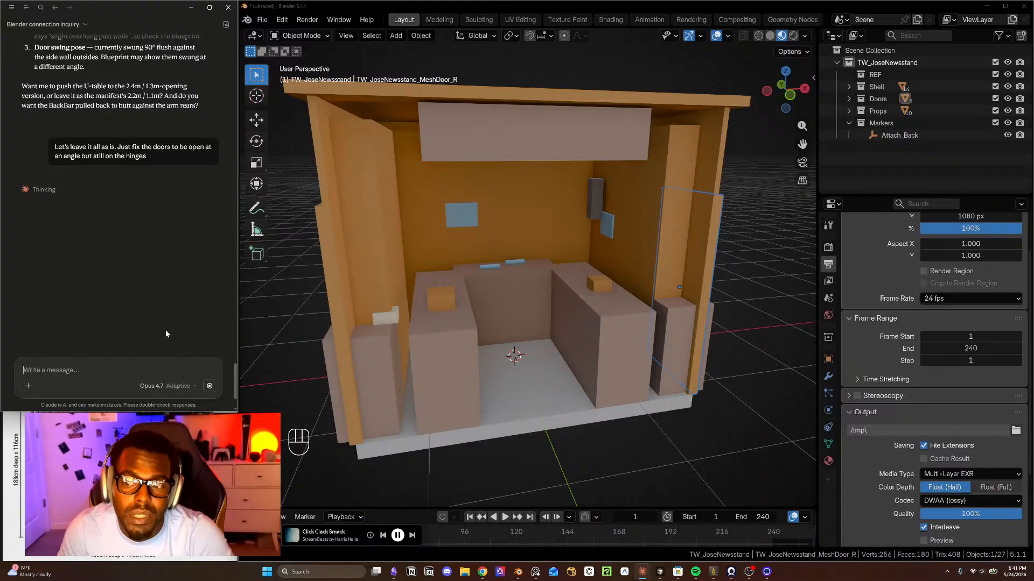
- Inspect the newsstand's right door and counters, and bring up the reference sheet's front view to compare the door pose
{"action": "scroll", "coordinate": [754, 276], "scroll_direction": "up", "scroll_amount": 2}
{"action": "middle_click_drag", "start_coordinate": [753, 275], "coordinate": [676, 155]}
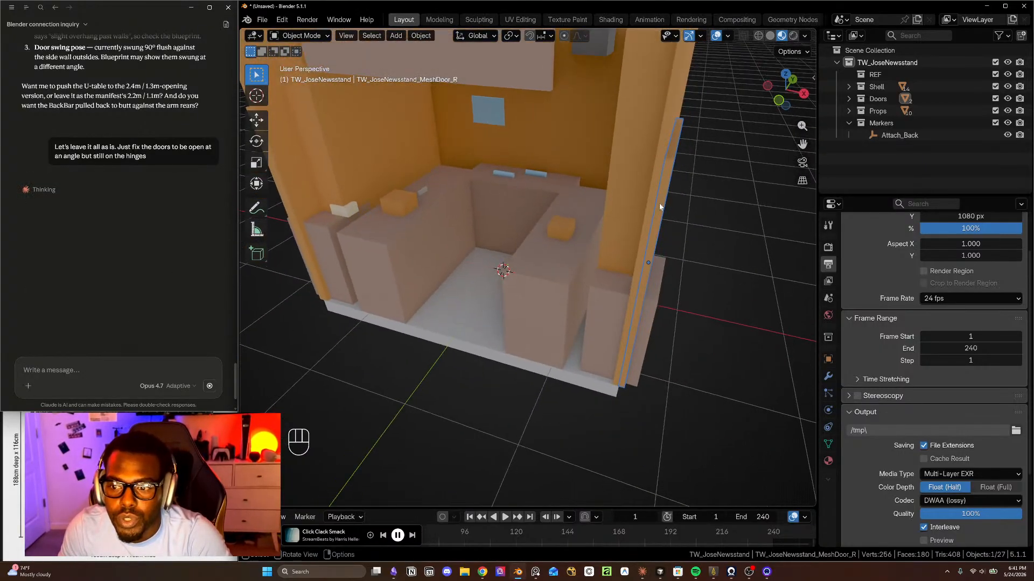
{"action": "scroll", "coordinate": [635, 280], "scroll_direction": "left", "scroll_amount": 2}
{"action": "middle_click_drag", "start_coordinate": [635, 280], "coordinate": [584, 258], "text": "shift"}
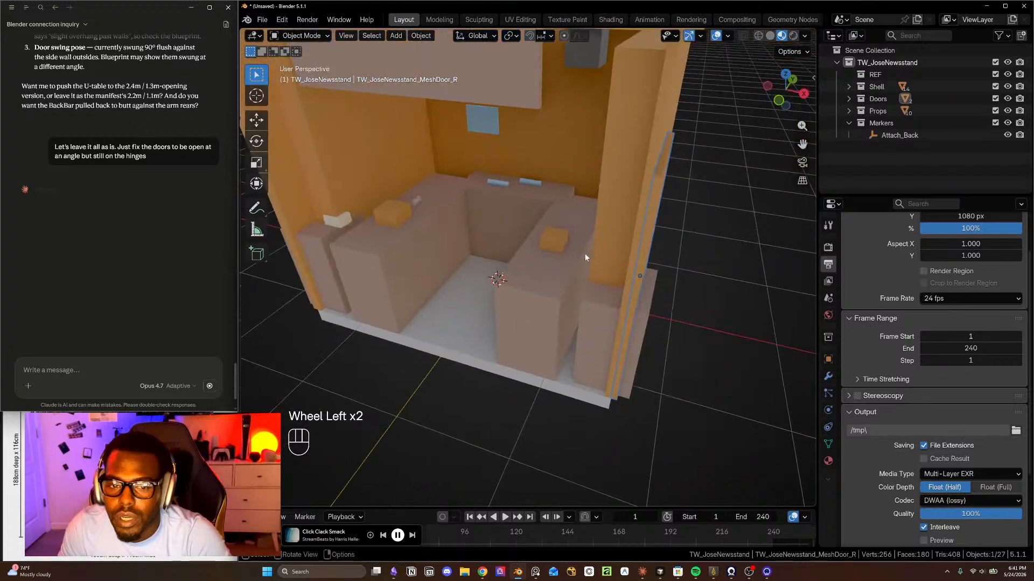
{"action": "scroll", "coordinate": [648, 275], "scroll_direction": "down", "scroll_amount": 3}
{"action": "middle_click_drag", "start_coordinate": [646, 277], "coordinate": [709, 305], "text": "shift"}
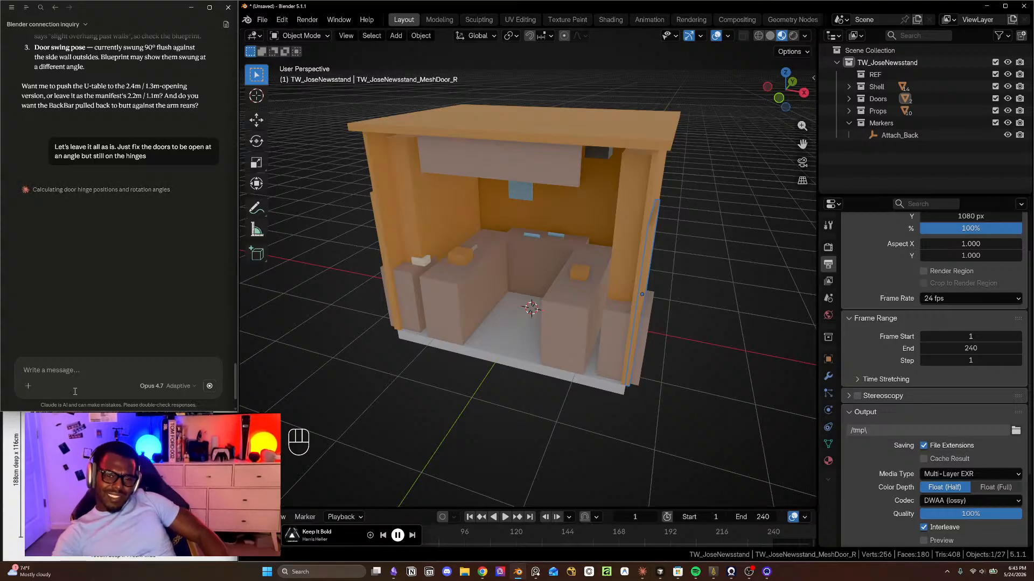
{"action": "left_click", "coordinate": [12, 458]}
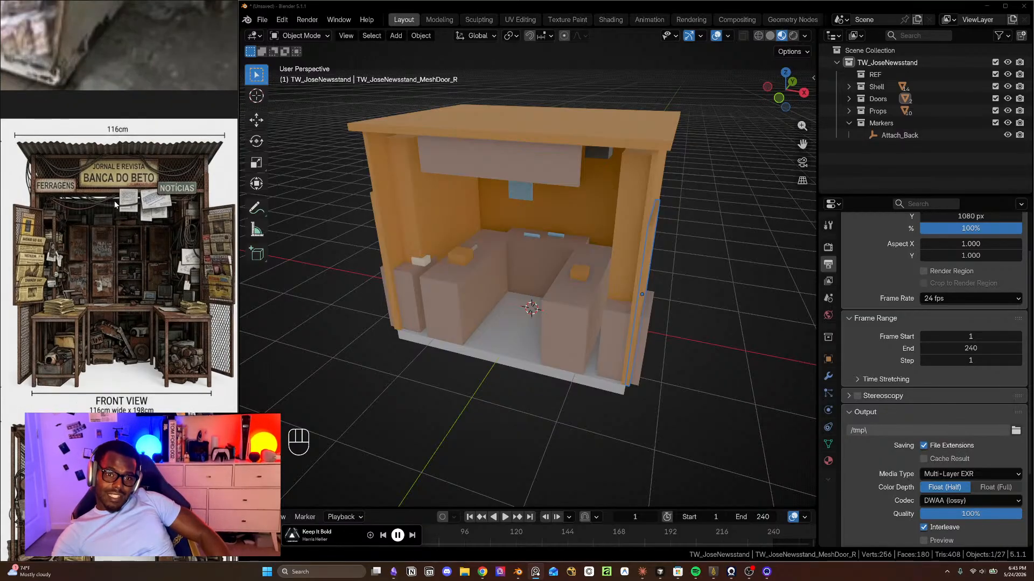
{"action": "scroll", "coordinate": [81, 242], "scroll_direction": "down", "scroll_amount": 1}
{"action": "scroll", "coordinate": [148, 305], "scroll_direction": "up", "scroll_amount": 1}
{"action": "middle_click_drag", "start_coordinate": [105, 281], "coordinate": [126, 313]}
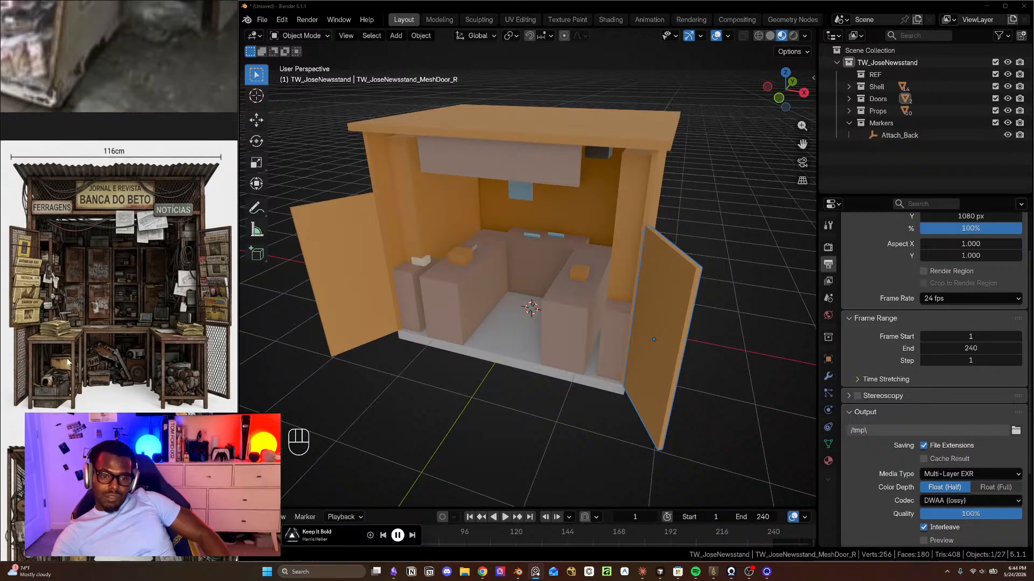
- Follow Claude's door hinge correction and top-view check against the reference, and read its summary and animation rig options
{"action": "left_click", "coordinate": [644, 572]}
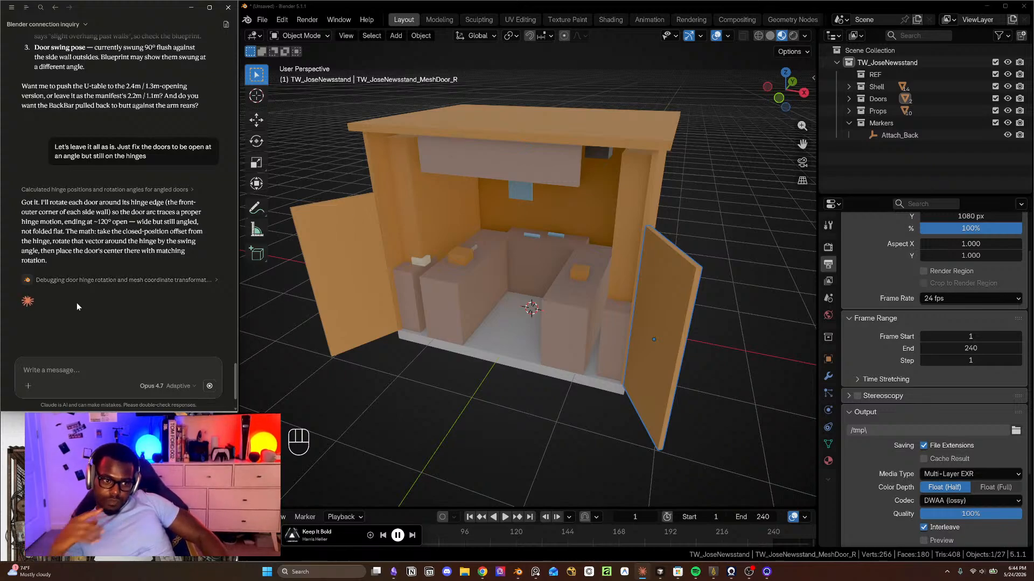
{"action": "left_click", "coordinate": [535, 571]}
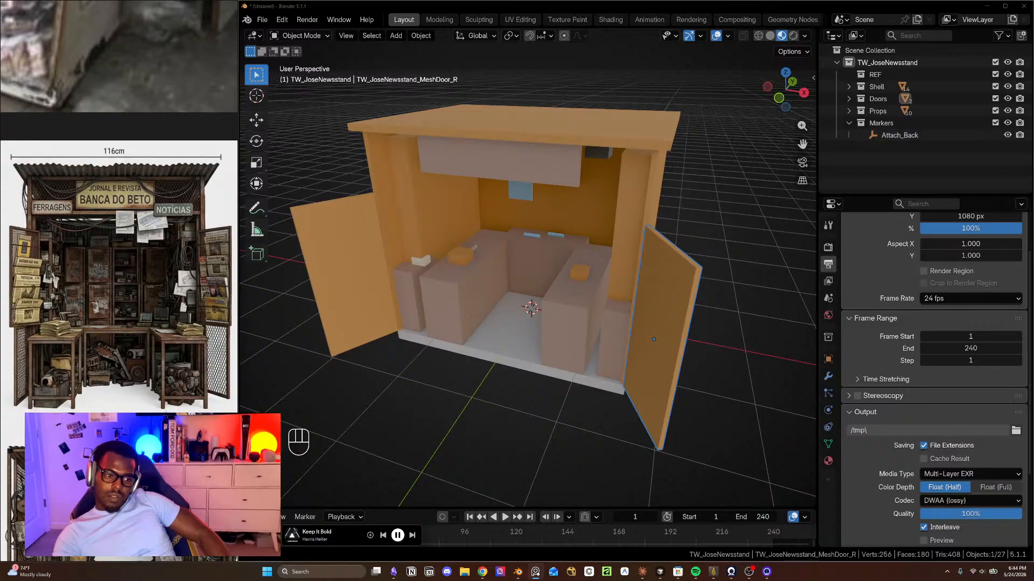
{"action": "left_click", "coordinate": [641, 573]}
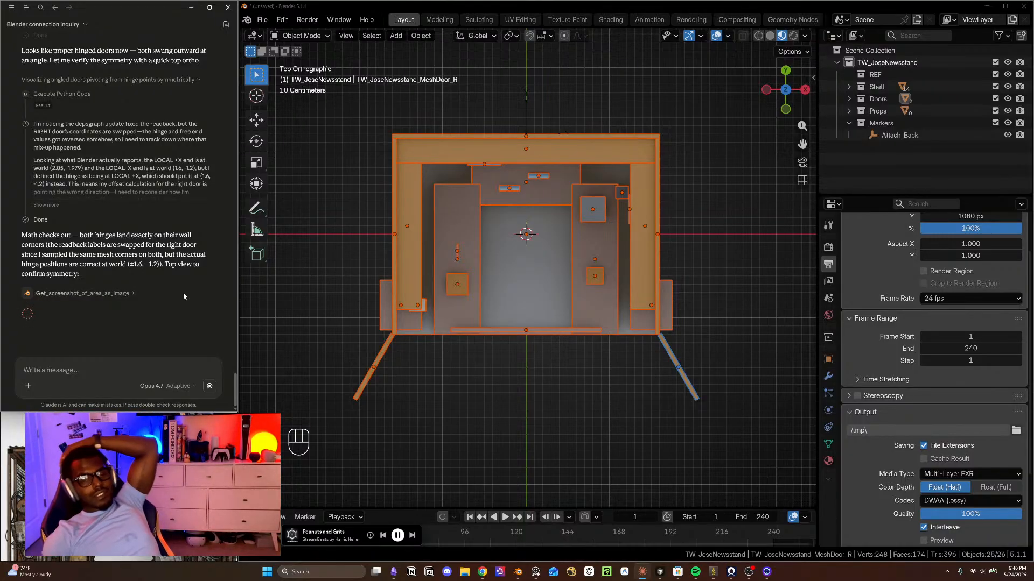
{"action": "left_click", "coordinate": [132, 294]}
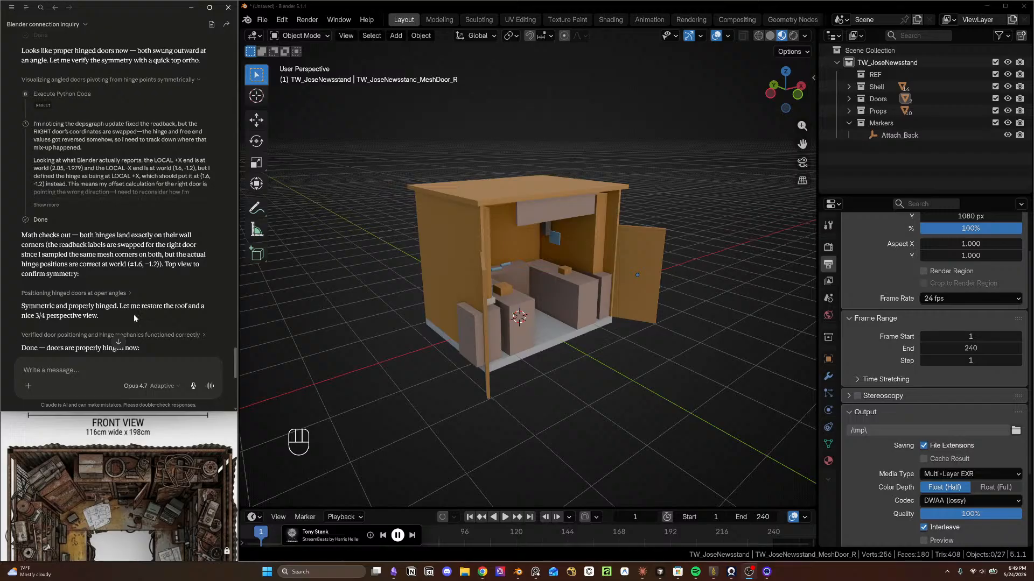
{"action": "scroll", "coordinate": [154, 303], "scroll_direction": "down", "scroll_amount": 10}
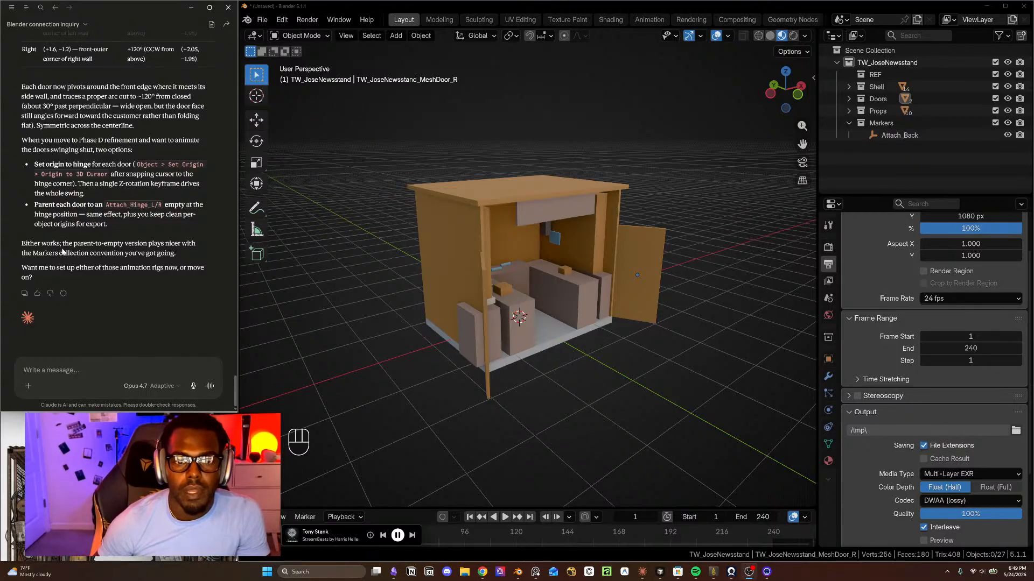
- Try to rotate the right mesh door about its median point
{"action": "scroll", "coordinate": [647, 259], "scroll_direction": "up", "scroll_amount": 3}
{"action": "left_click", "coordinate": [648, 258]}
{"action": "middle_click_drag", "start_coordinate": [652, 275], "coordinate": [648, 335]}
{"action": "key", "text": "r"}
{"action": "left_click", "coordinate": [764, 362]}
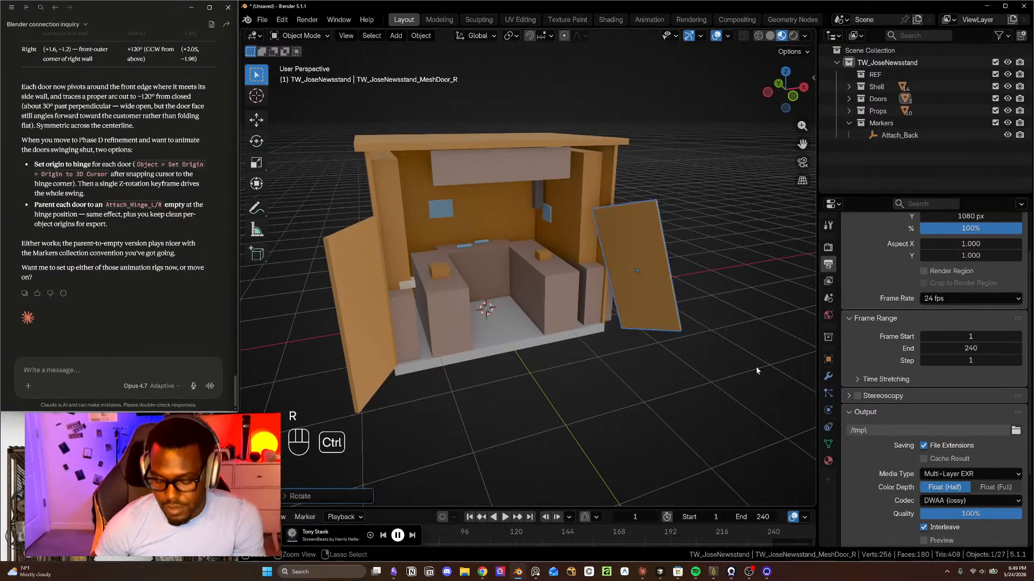
{"action": "key", "text": "ctrl+z"}
{"action": "left_click", "coordinate": [509, 35]}
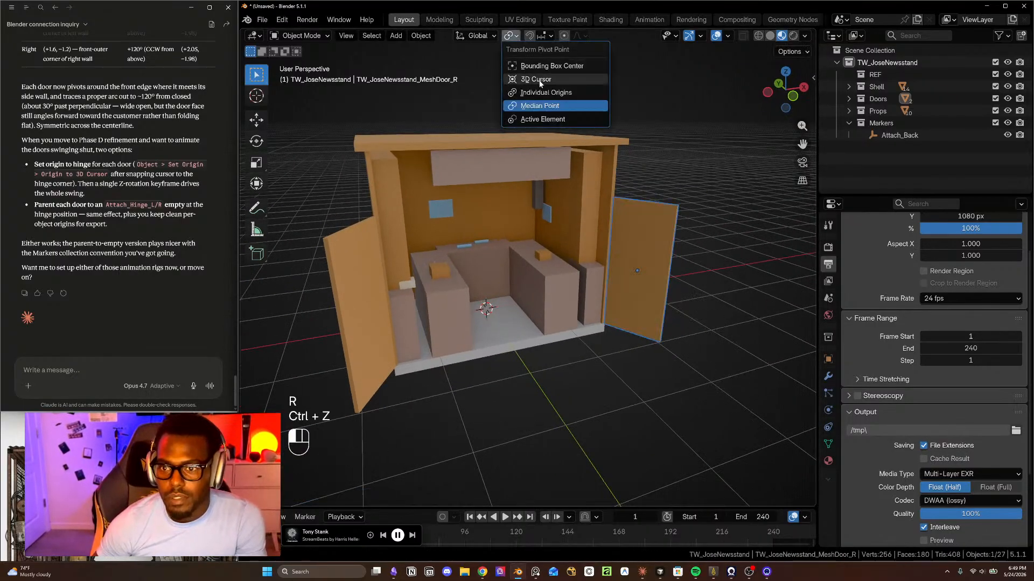
{"action": "left_click", "coordinate": [552, 105]}
{"action": "key", "text": "r"}
{"action": "key", "text": "ctrl+z"}
- Select the left mesh door in the Doors collection and set the transform pivot point to Bounding Box Center
{"action": "left_click", "coordinate": [849, 99]}
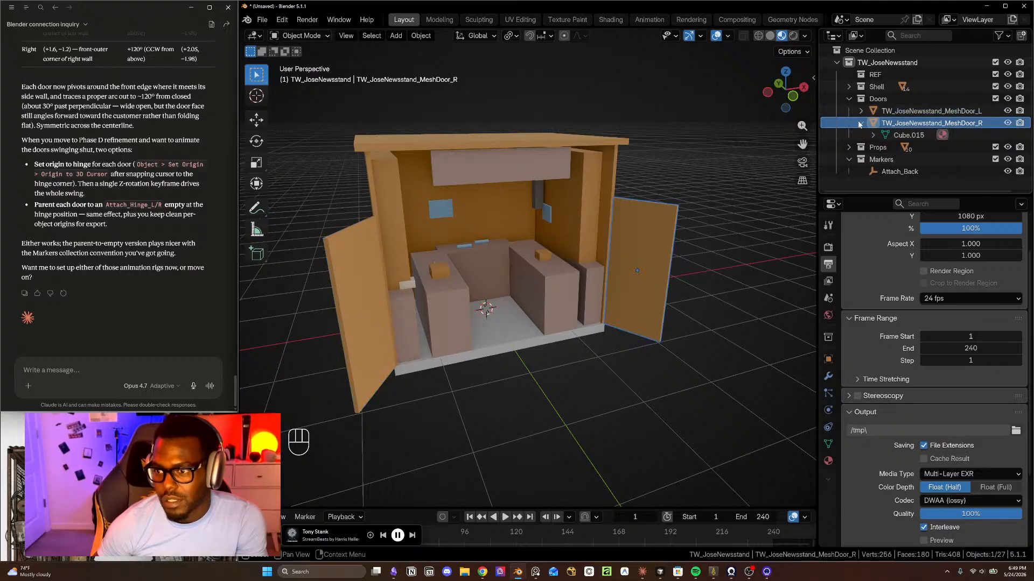
{"action": "left_click", "coordinate": [902, 111]}
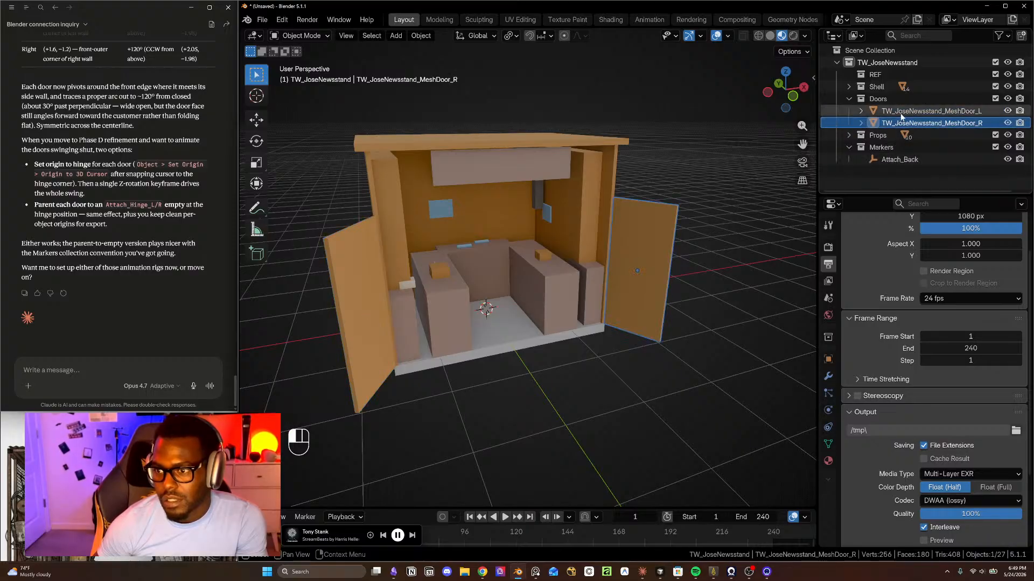
{"action": "left_click", "coordinate": [849, 99]}
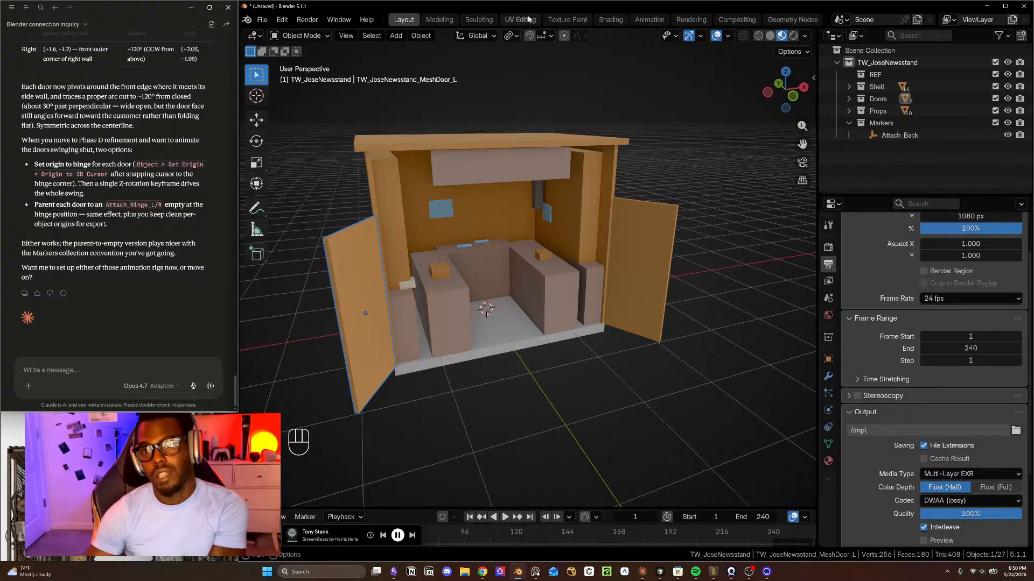
{"action": "left_click", "coordinate": [509, 36]}
{"action": "left_click", "coordinate": [512, 67]}
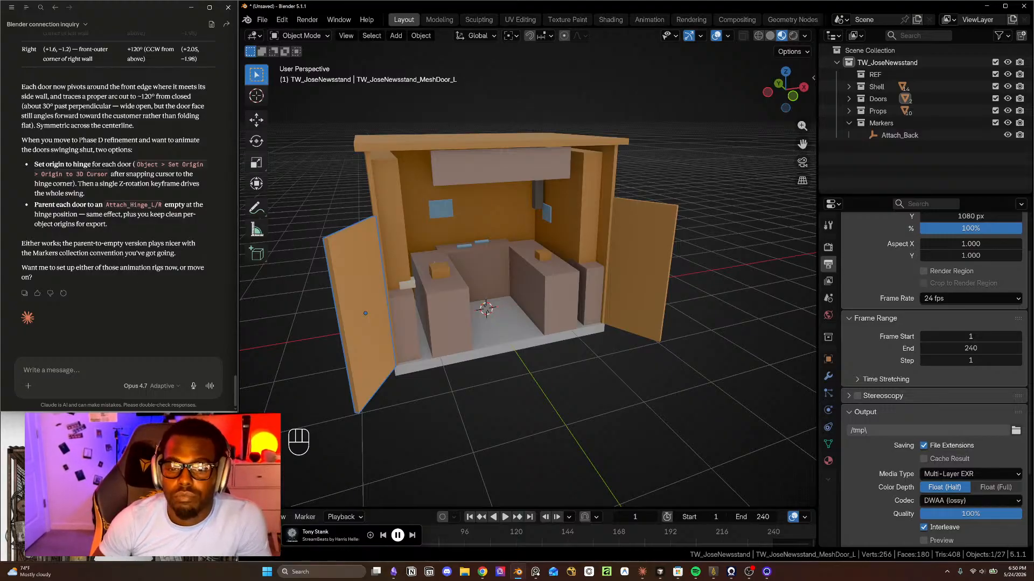
- Switch to the reference board and examine the newsstand's front view, including its doors, tables and shelves
{"action": "key", "text": "alt+Tab"}
{"action": "scroll", "coordinate": [194, 334], "scroll_direction": "down", "scroll_amount": 3}
{"action": "middle_click_drag", "start_coordinate": [193, 348], "coordinate": [109, 280]}
{"action": "scroll", "coordinate": [123, 299], "scroll_direction": "down", "scroll_amount": 2}
{"action": "middle_click_drag", "start_coordinate": [124, 316], "coordinate": [114, 283]}
{"action": "scroll", "coordinate": [114, 318], "scroll_direction": "up", "scroll_amount": 1}
{"action": "scroll", "coordinate": [113, 318], "scroll_direction": "down", "scroll_amount": 1}
{"action": "scroll", "coordinate": [110, 184], "scroll_direction": "up", "scroll_amount": 2}
{"action": "scroll", "coordinate": [110, 218], "scroll_direction": "up", "scroll_amount": 2}
{"action": "scroll", "coordinate": [158, 287], "scroll_direction": "up", "scroll_amount": 1}
{"action": "scroll", "coordinate": [158, 285], "scroll_direction": "down", "scroll_amount": 3}
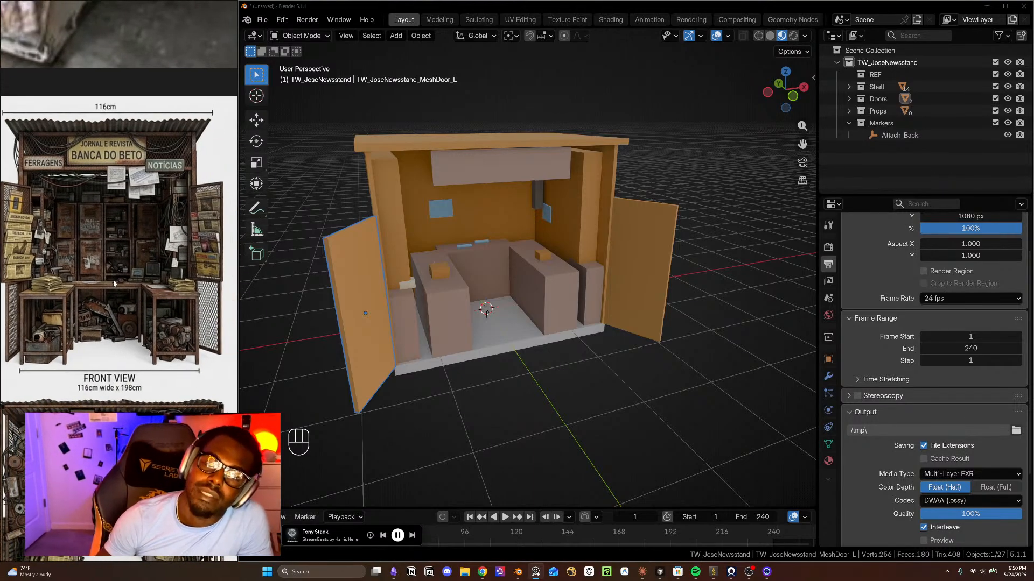
- View the blockout straight from the front and compare its doors, sign and counters with the reference's front view
{"action": "middle_click_drag", "start_coordinate": [728, 259], "coordinate": [632, 306]}
{"action": "scroll", "coordinate": [605, 273], "scroll_direction": "up", "scroll_amount": 2}
{"action": "middle_click_drag", "start_coordinate": [605, 274], "coordinate": [563, 352], "text": "shift"}
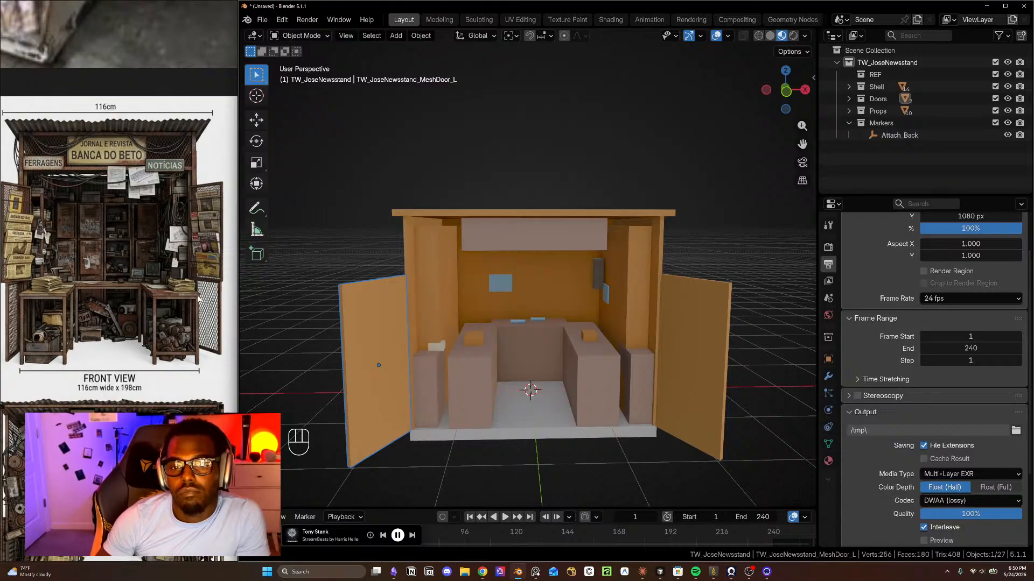
{"action": "middle_click_drag", "start_coordinate": [666, 364], "coordinate": [683, 344]}
{"action": "scroll", "coordinate": [647, 344], "scroll_direction": "up", "scroll_amount": 2}
{"action": "scroll", "coordinate": [671, 352], "scroll_direction": "up", "scroll_amount": 1}
{"action": "scroll", "coordinate": [683, 349], "scroll_direction": "down", "scroll_amount": 2}
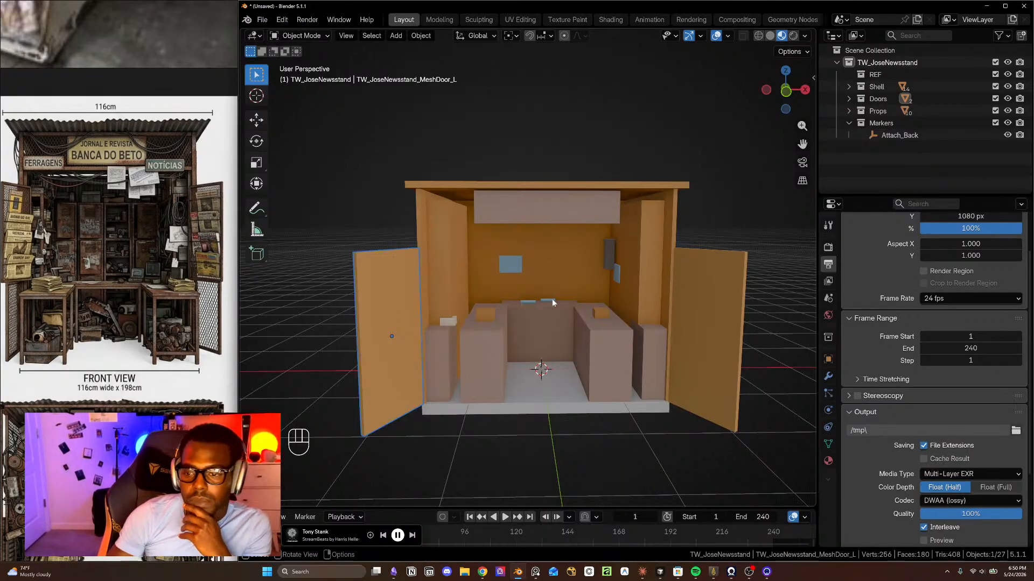
- Bring the reference's side view into sight and compare it with the blockout's counters, cabinets and open doors
{"action": "middle_click_drag", "start_coordinate": [580, 365], "coordinate": [543, 360]}
{"action": "scroll", "coordinate": [143, 371], "scroll_direction": "down", "scroll_amount": 2}
{"action": "scroll", "coordinate": [143, 371], "scroll_direction": "down", "scroll_amount": 1}
{"action": "middle_click_drag", "start_coordinate": [142, 371], "coordinate": [4, 366]}
{"action": "middle_click_drag", "start_coordinate": [705, 387], "coordinate": [743, 377]}
{"action": "middle_click_drag", "start_coordinate": [688, 356], "coordinate": [658, 329], "text": "shift"}
{"action": "middle_click_drag", "start_coordinate": [658, 328], "coordinate": [673, 354]}
{"action": "scroll", "coordinate": [731, 350], "scroll_direction": "down", "scroll_amount": 3}
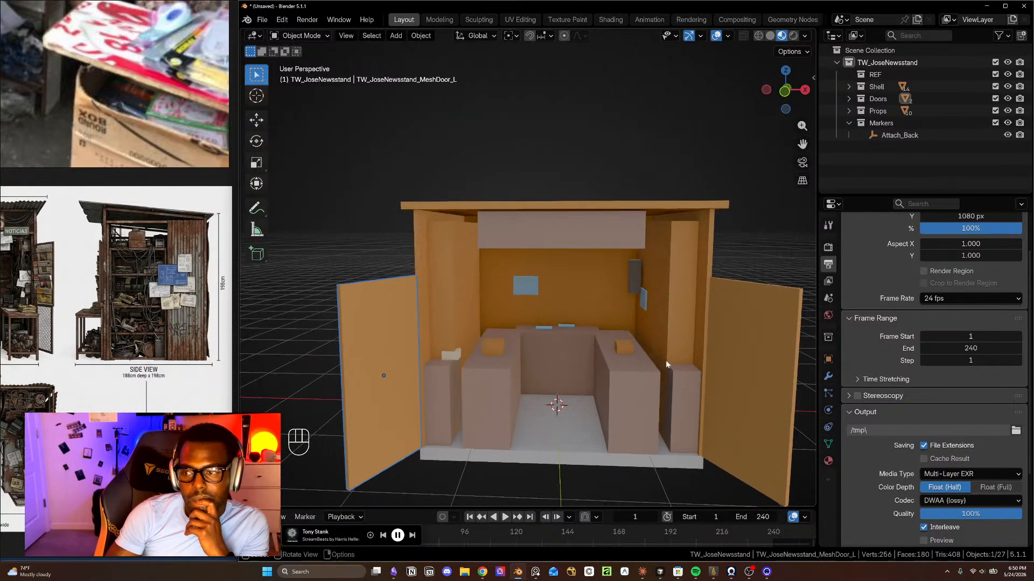
- Exclude the Props, Markers and Doors collections from the view layer, and expand the Shell collection to list its objects
{"action": "left_click", "coordinate": [995, 111]}
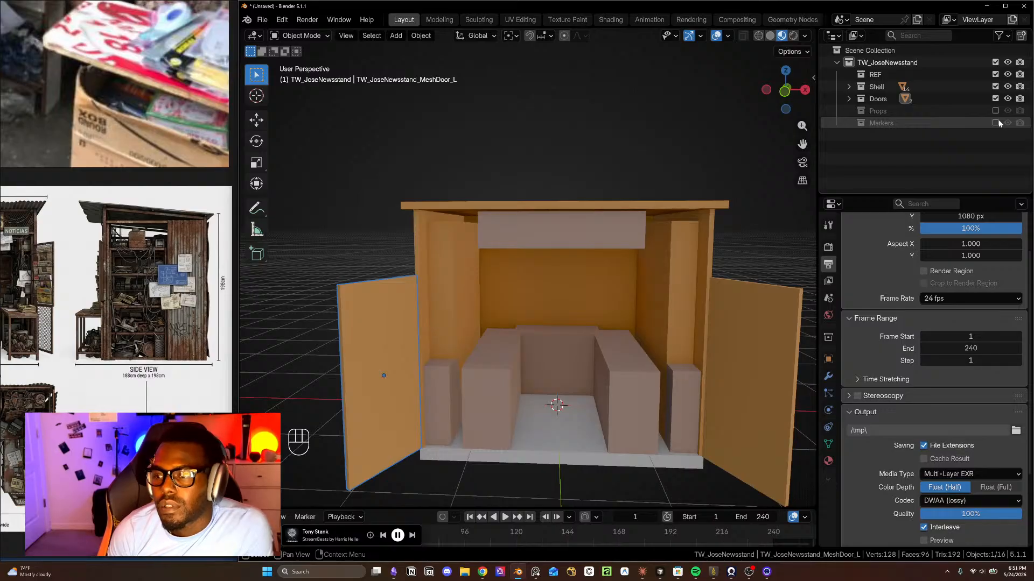
{"action": "left_click", "coordinate": [995, 123]}
{"action": "left_click", "coordinate": [996, 99]}
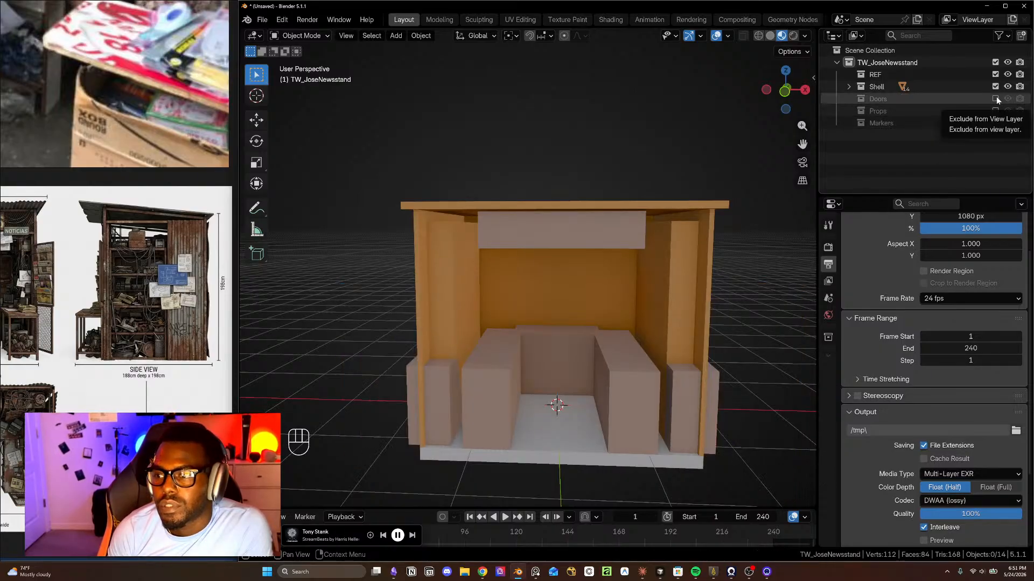
{"action": "left_click", "coordinate": [995, 86]}
{"action": "left_click", "coordinate": [995, 86]}
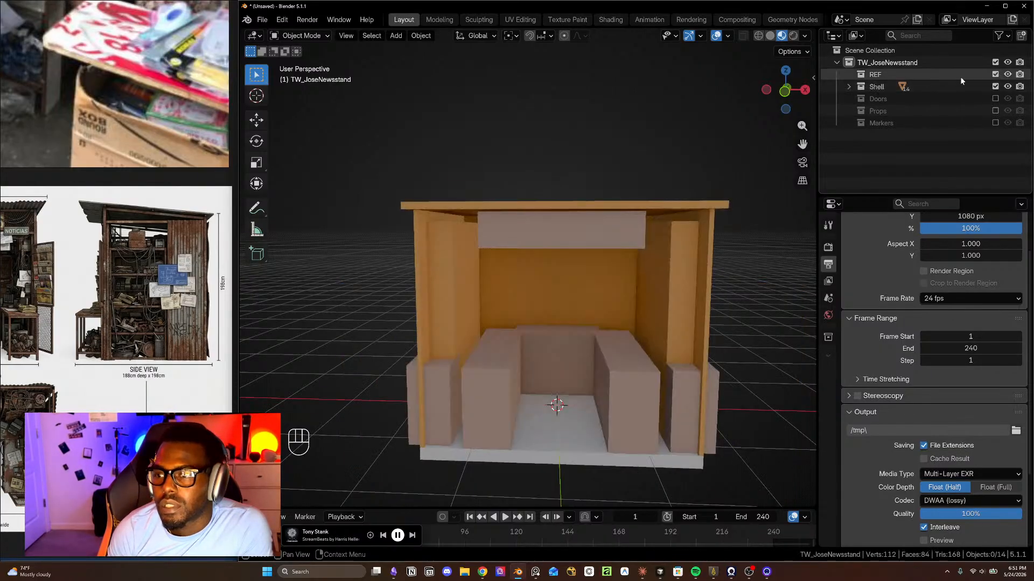
{"action": "left_click", "coordinate": [848, 87]}
{"action": "scroll", "coordinate": [961, 119], "scroll_direction": "down", "scroll_amount": 2}
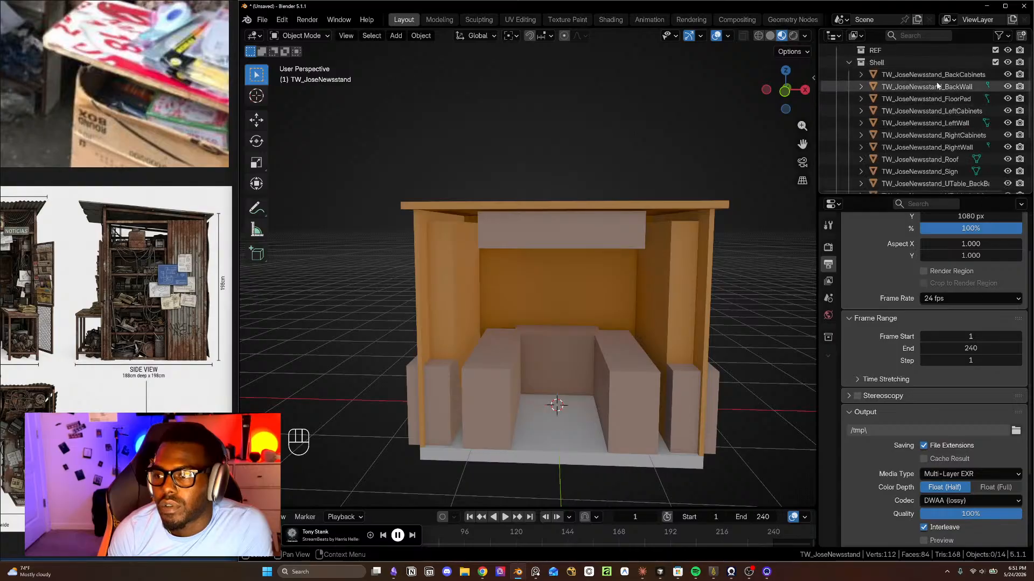
- Hide and show the BackCabinets object to identify it in the newsstand model
{"action": "left_click", "coordinate": [964, 75]}
{"action": "left_click", "coordinate": [1008, 75]}
{"action": "left_click", "coordinate": [1007, 75]}
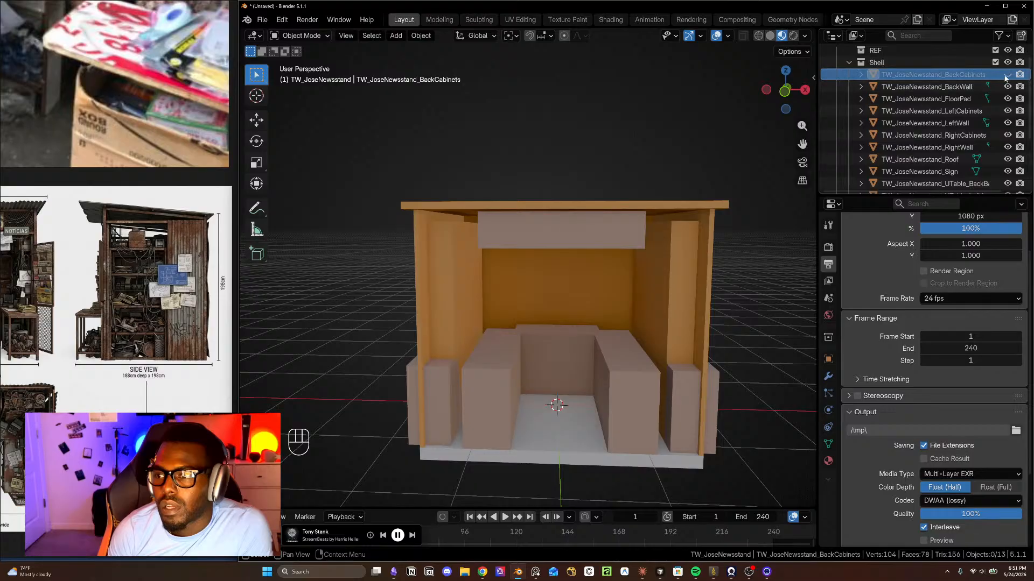
- Move the left, back and right cabinets into a new collection named Cabinets
{"action": "left_click", "coordinate": [434, 306]}
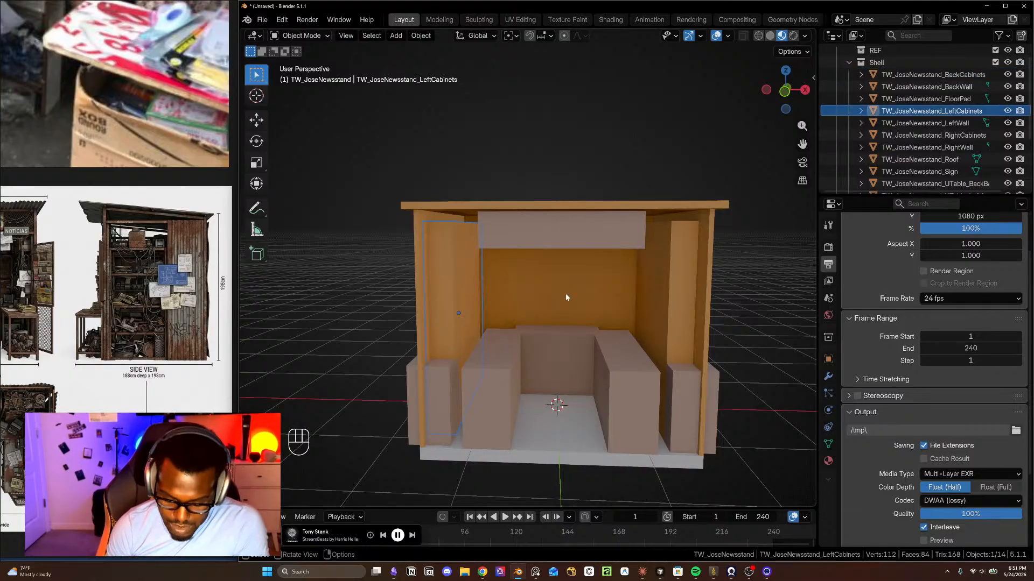
{"action": "left_click", "coordinate": [573, 296], "text": "shift"}
{"action": "left_click", "coordinate": [689, 299], "text": "shift"}
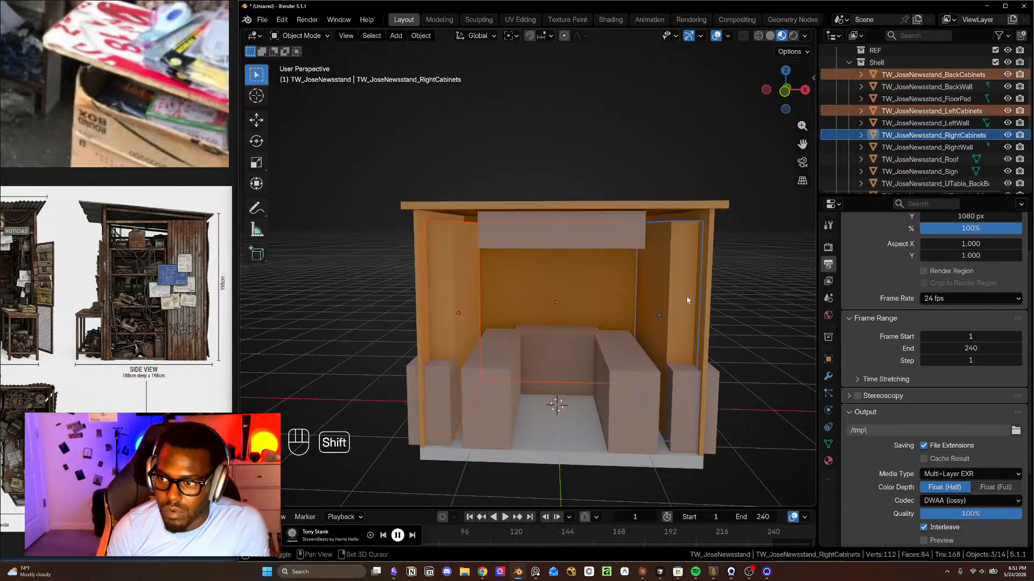
{"action": "key", "text": "m"}
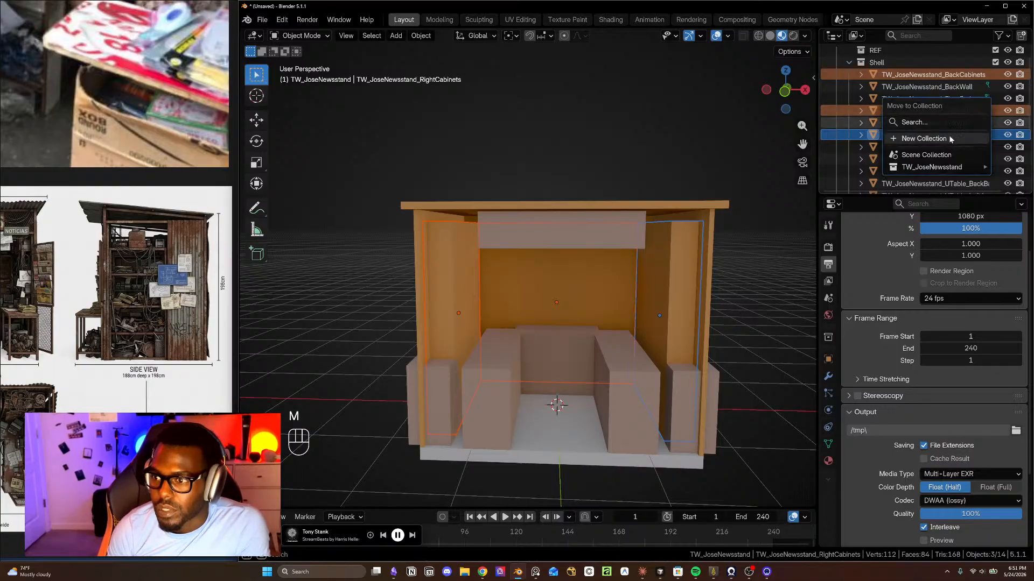
{"action": "left_click", "coordinate": [949, 139]}
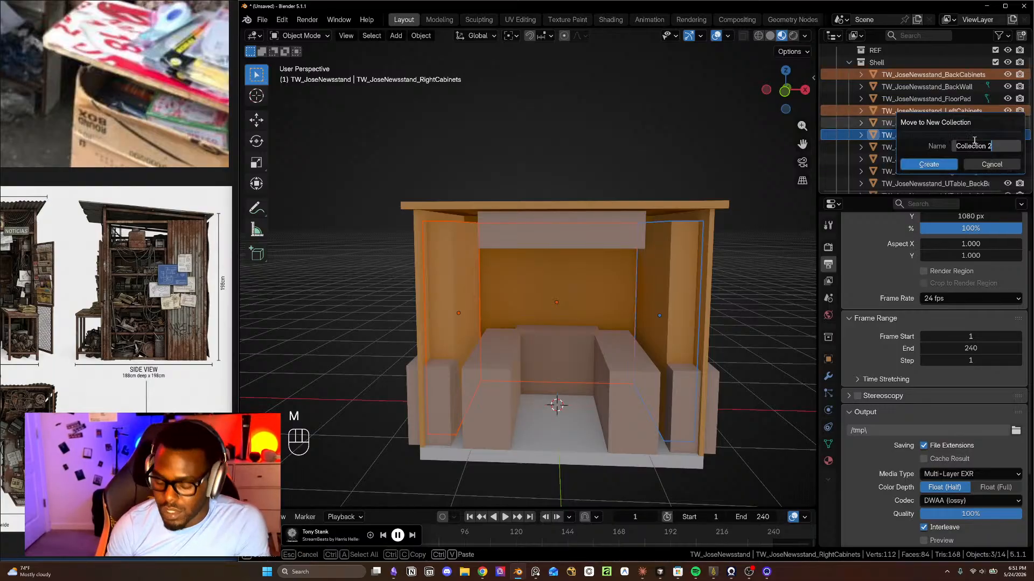
{"action": "type", "text": "Cabinets"}
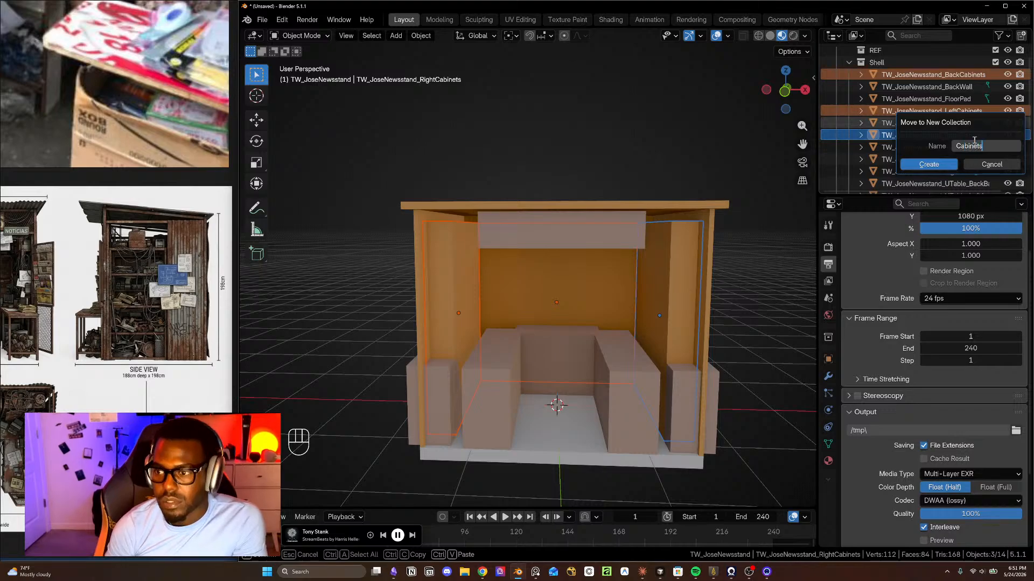
{"action": "key", "text": "Return"}
{"action": "left_click", "coordinate": [929, 164]}
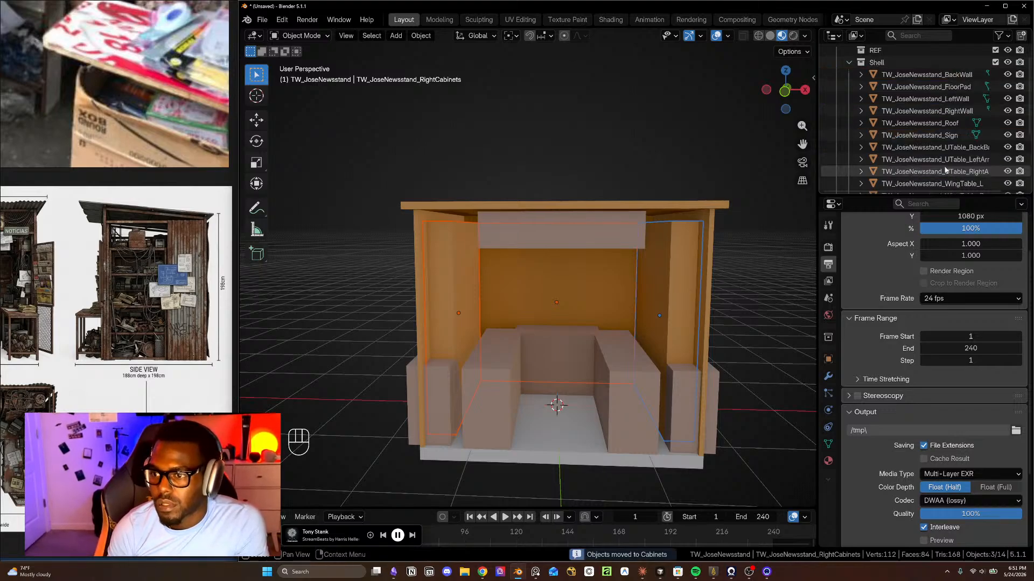
- Exclude the Cabinets collection from the view layer and nest it inside the Shell collection
{"action": "scroll", "coordinate": [916, 118], "scroll_direction": "down", "scroll_amount": 5}
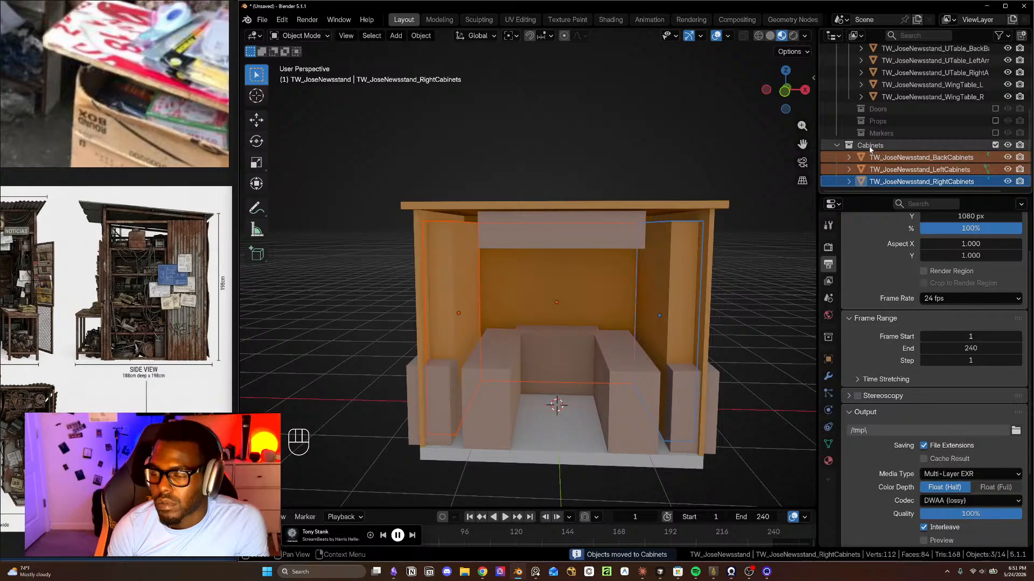
{"action": "left_click", "coordinate": [994, 145]}
{"action": "left_click", "coordinate": [872, 182]}
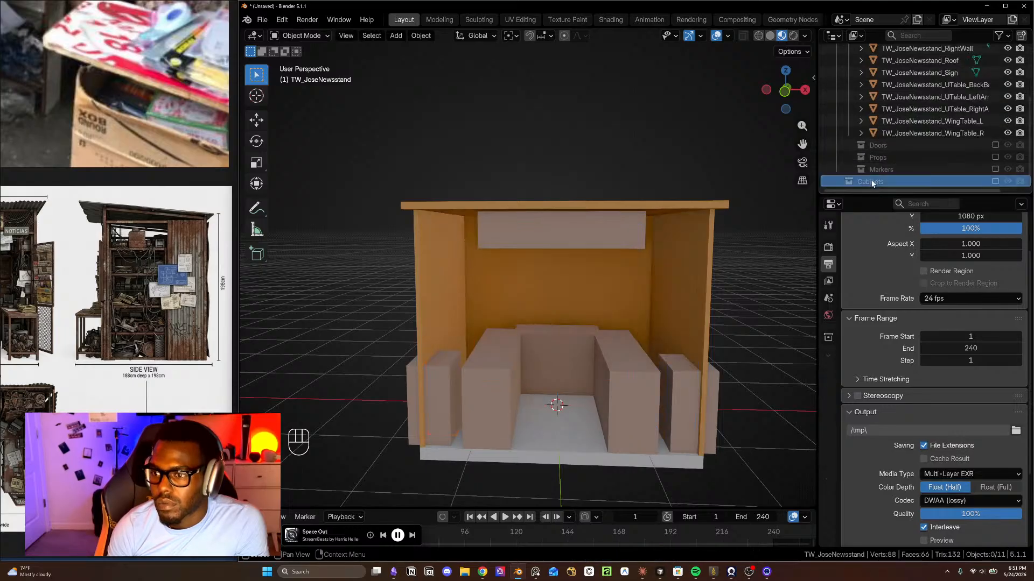
{"action": "left_click_drag", "start_coordinate": [868, 183], "coordinate": [923, 86]}
{"action": "scroll", "coordinate": [926, 92], "scroll_direction": "down", "scroll_amount": 1}
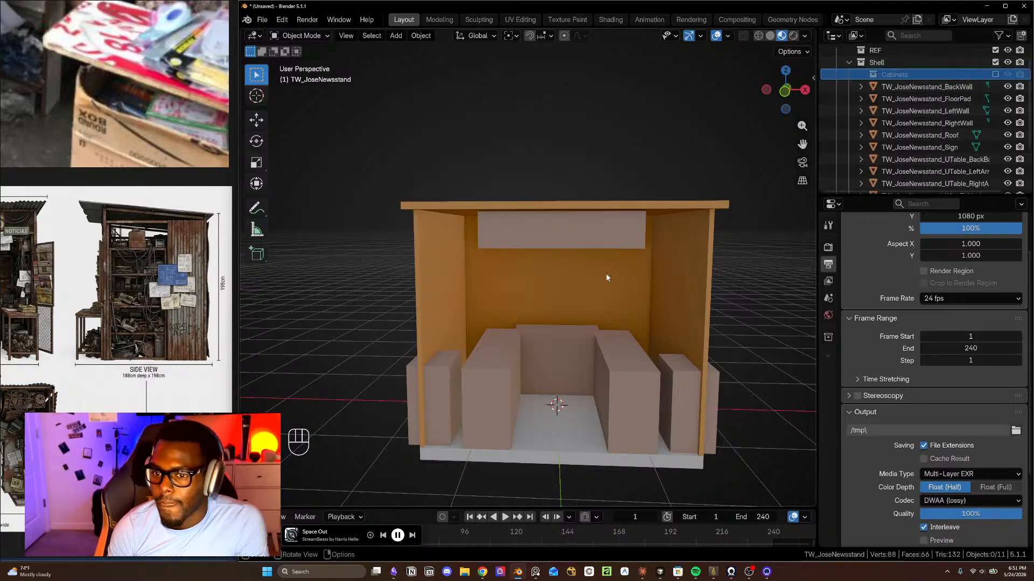
- Move the left, back and right walls into a new collection named Walls
{"action": "left_click", "coordinate": [552, 290]}
{"action": "left_click", "coordinate": [455, 294]}
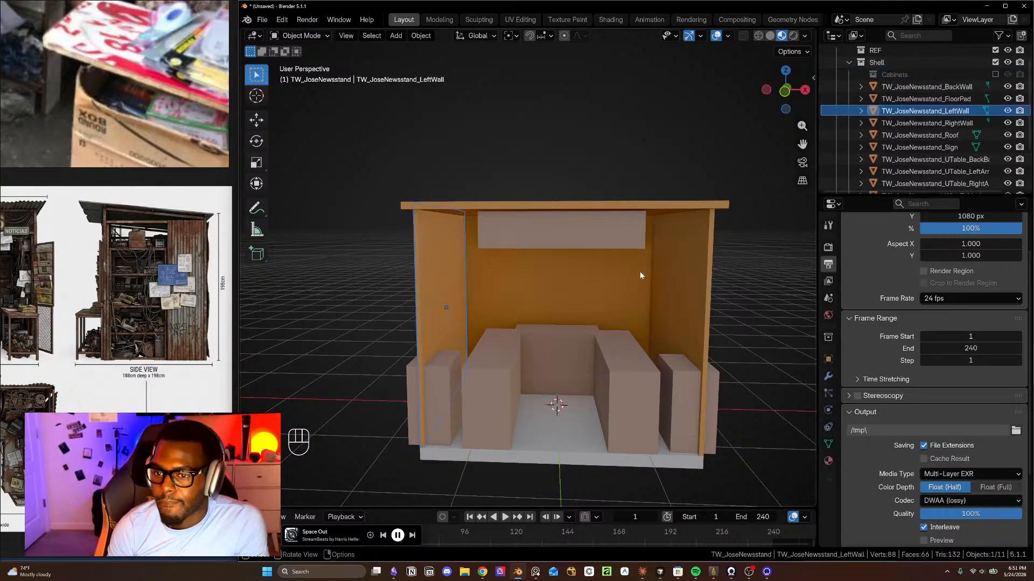
{"action": "left_click", "coordinate": [522, 294], "text": "shift"}
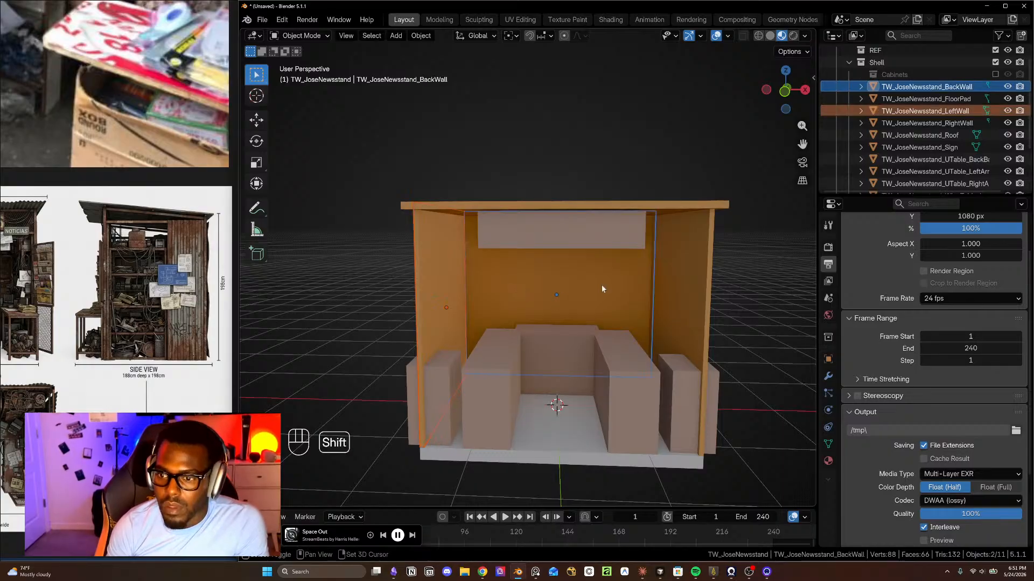
{"action": "left_click", "coordinate": [667, 280], "text": "shift"}
{"action": "middle_click_drag", "start_coordinate": [681, 229], "coordinate": [618, 340]}
{"action": "key", "text": "m"}
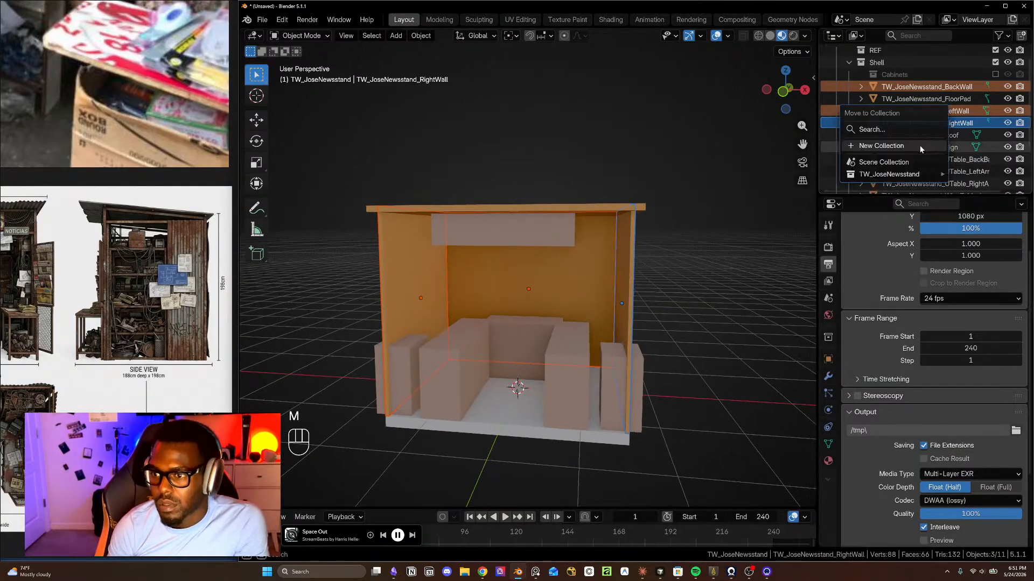
{"action": "left_click", "coordinate": [920, 145]}
{"action": "type", "text": "Walls"}
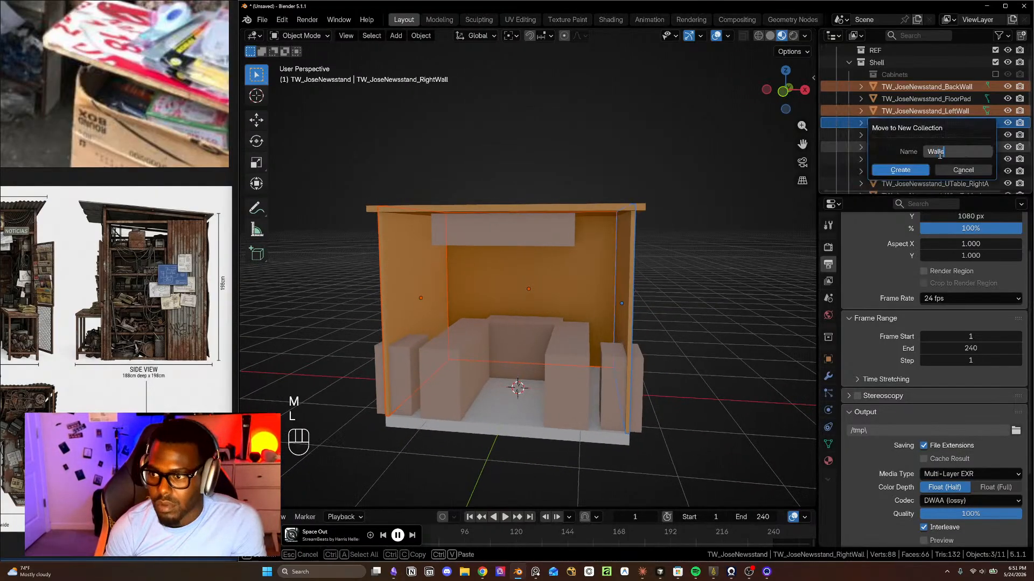
{"action": "key", "text": "Return"}
{"action": "left_click", "coordinate": [900, 170]}
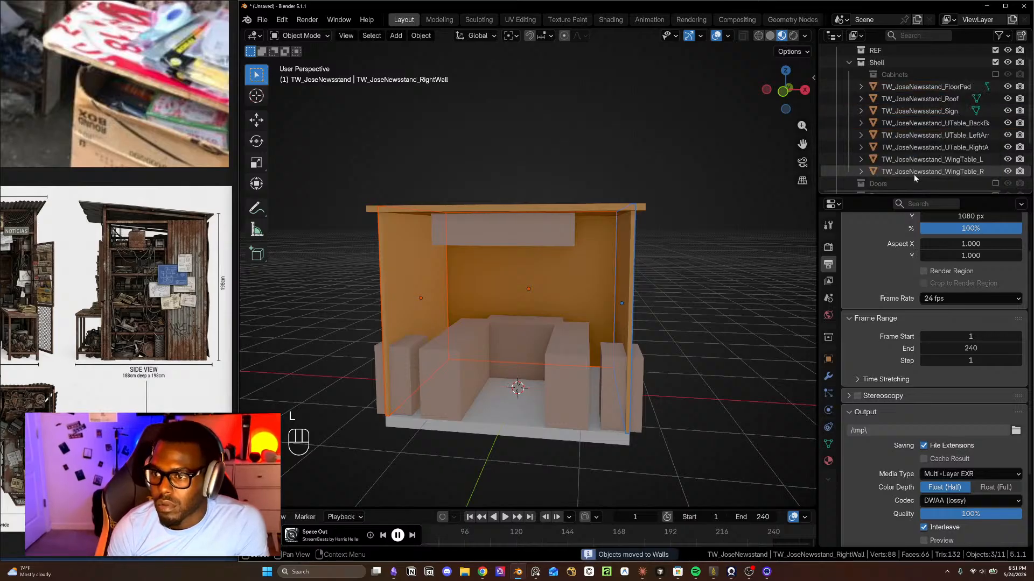
- Nest the Walls collection inside the Shell collection, next to Cabinets
{"action": "scroll", "coordinate": [893, 133], "scroll_direction": "down", "scroll_amount": 2}
{"action": "left_click_drag", "start_coordinate": [873, 175], "coordinate": [904, 113]}
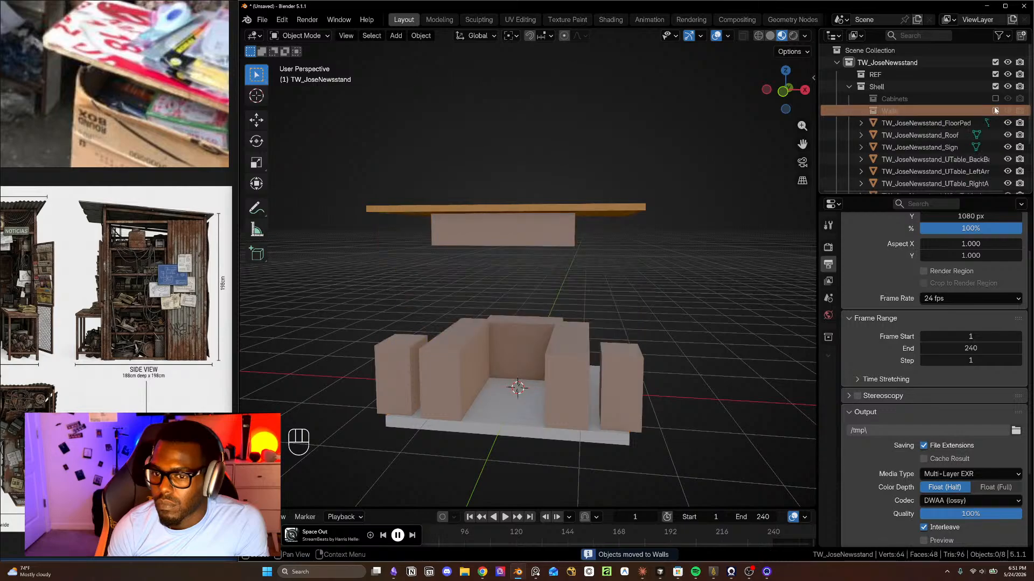
{"action": "scroll", "coordinate": [924, 138], "scroll_direction": "down", "scroll_amount": 2}
- Move the FloorPad and Roof objects into the Walls collection
{"action": "left_click", "coordinate": [928, 134]}
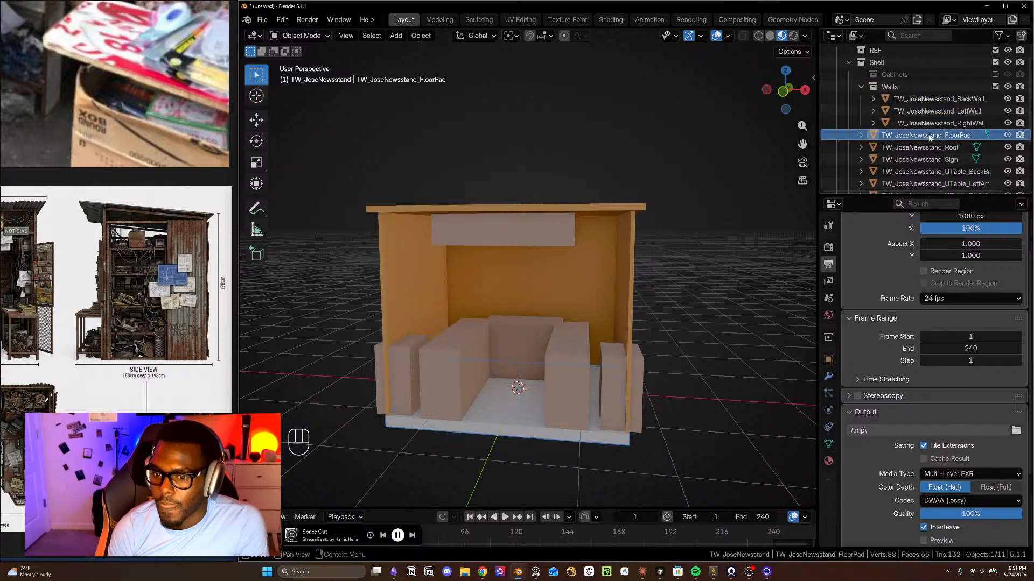
{"action": "middle_click_drag", "start_coordinate": [583, 260], "coordinate": [583, 315]}
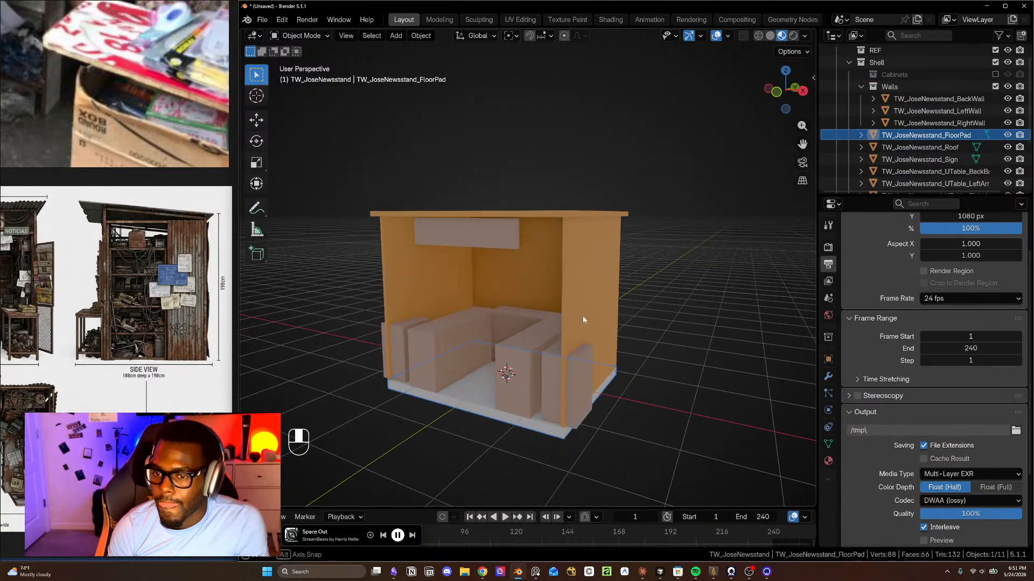
{"action": "left_click", "coordinate": [947, 147], "text": "ctrl"}
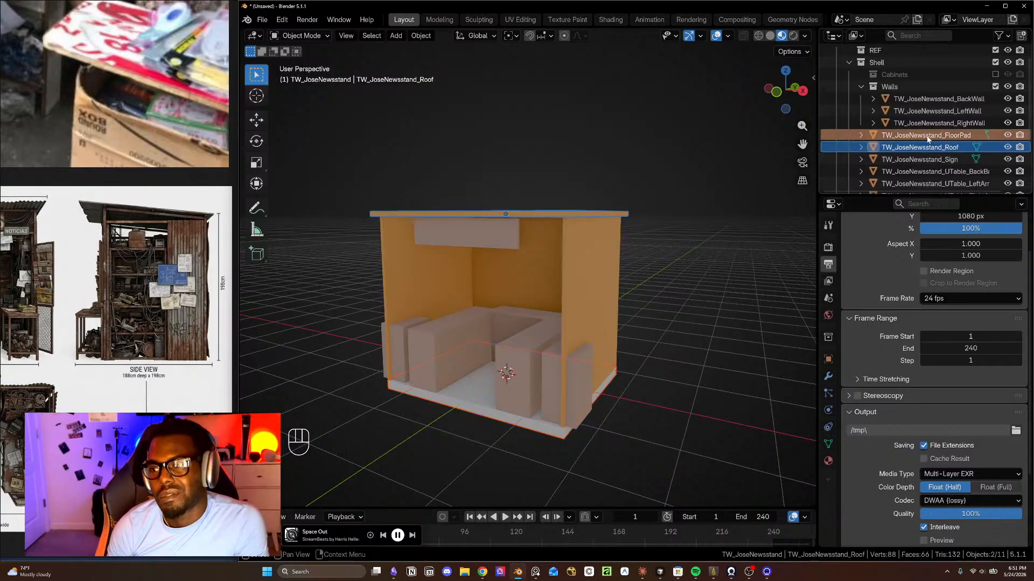
{"action": "left_click_drag", "start_coordinate": [927, 139], "coordinate": [915, 87]}
- Inspect the Sign object on the newsstand and collapse the Walls collection in the outliner
{"action": "left_click", "coordinate": [930, 162]}
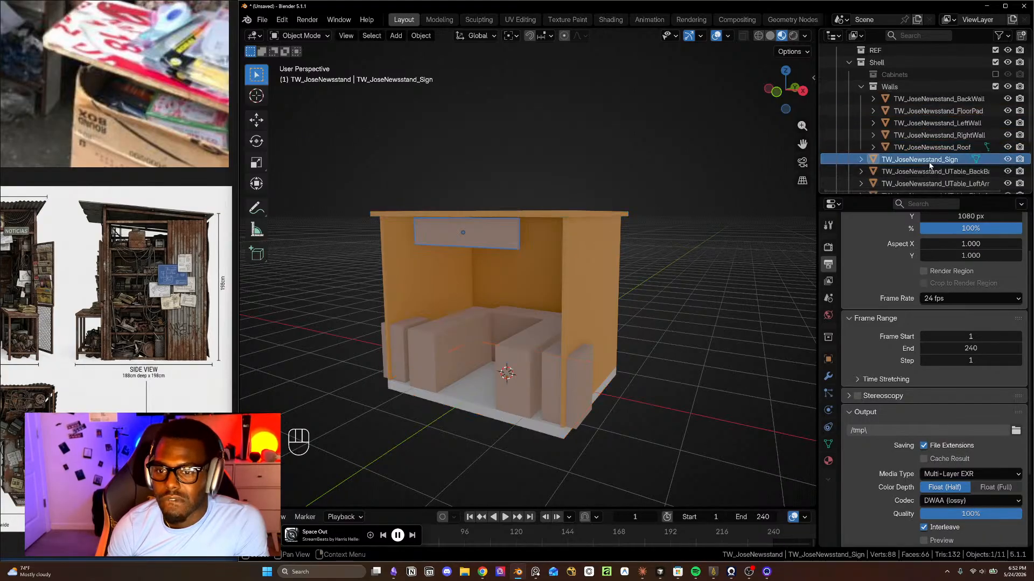
{"action": "scroll", "coordinate": [958, 161], "scroll_direction": "down", "scroll_amount": 2}
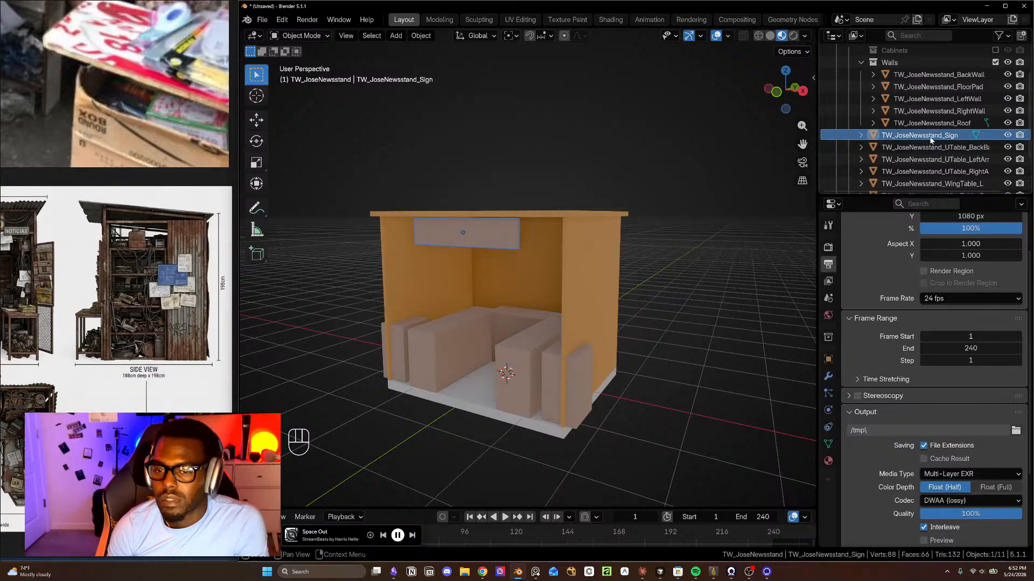
{"action": "middle_click_drag", "start_coordinate": [764, 243], "coordinate": [695, 264]}
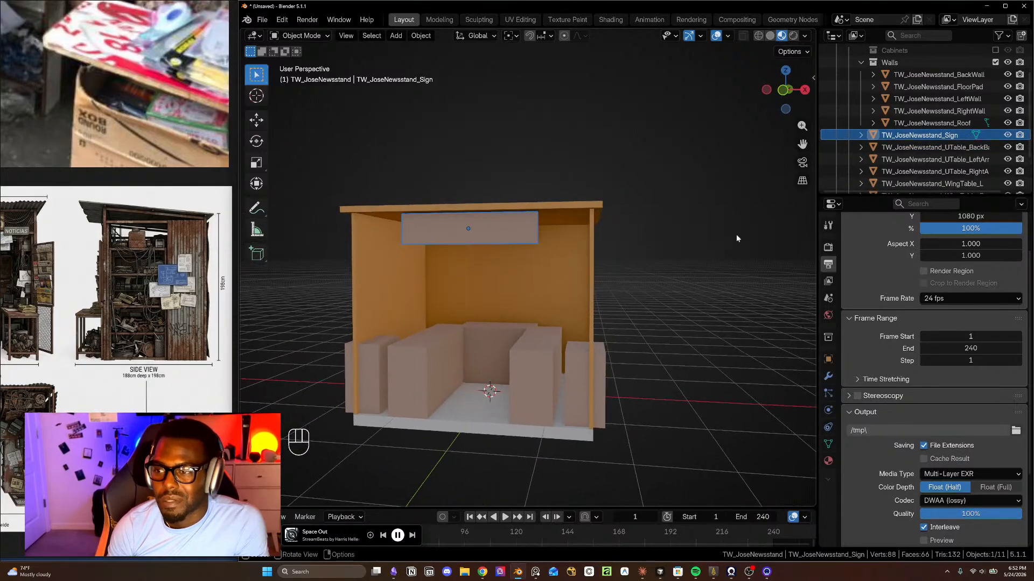
{"action": "scroll", "coordinate": [934, 141], "scroll_direction": "up", "scroll_amount": 2}
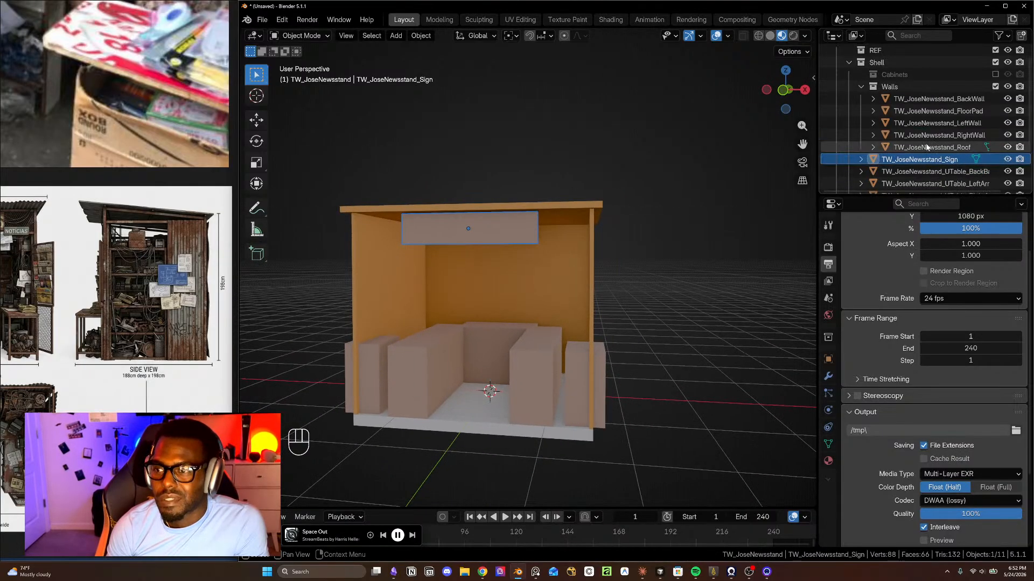
{"action": "left_click", "coordinate": [860, 87]}
- Move the U-table's back bar, right arm and left arm into a new collection named Desk
{"action": "left_click", "coordinate": [950, 110]}
{"action": "middle_click_drag", "start_coordinate": [574, 315], "coordinate": [600, 342]}
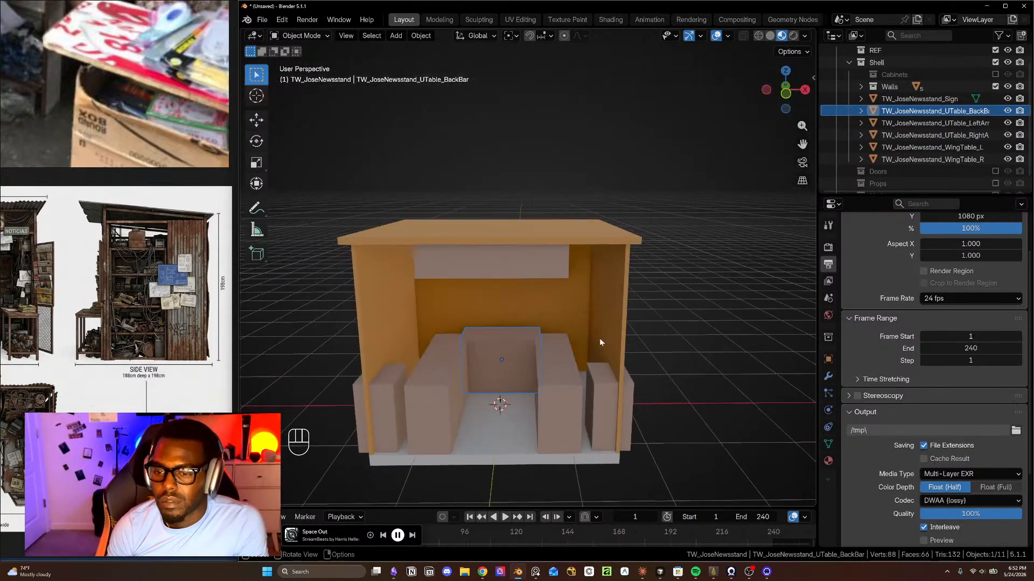
{"action": "left_click", "coordinate": [548, 368], "text": "shift"}
{"action": "left_click", "coordinate": [445, 366], "text": "shift"}
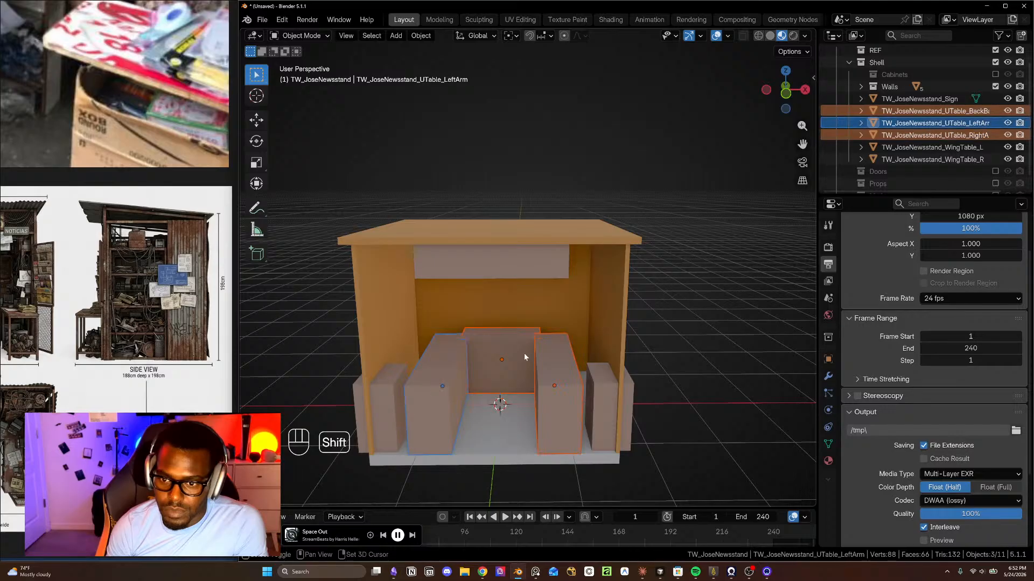
{"action": "key", "text": "m"}
{"action": "left_click", "coordinate": [938, 146]}
{"action": "type", "text": "Desk"}
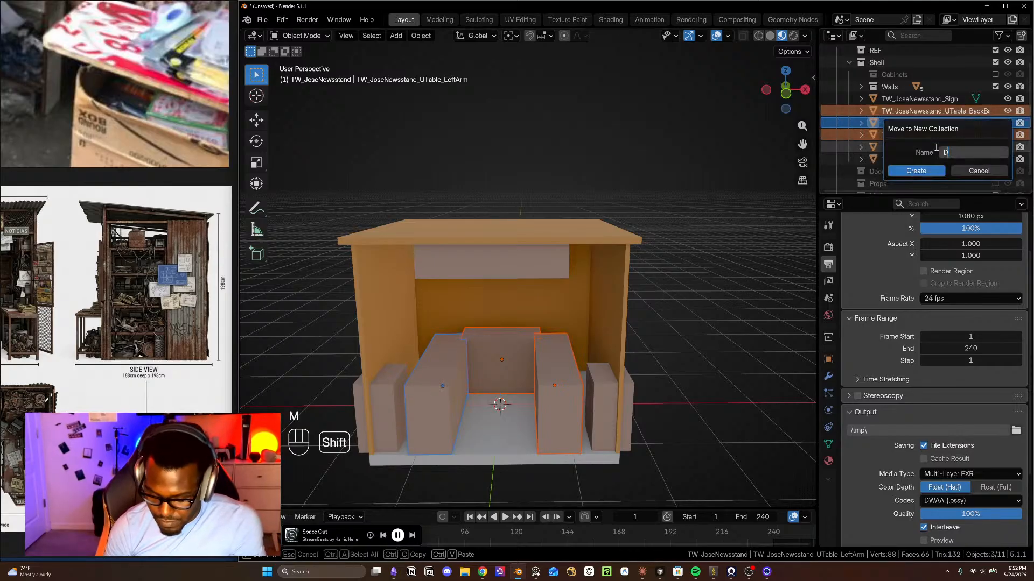
{"action": "key", "text": "Return"}
{"action": "left_click", "coordinate": [915, 171]}
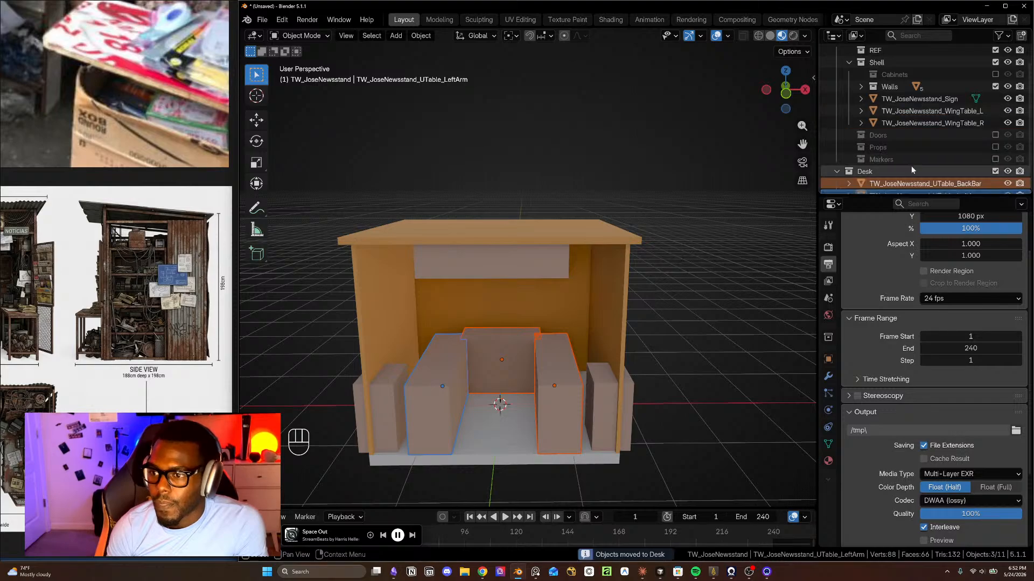
- Nest the Desk collection inside Shell and exclude it from the view layer
{"action": "scroll", "coordinate": [911, 163], "scroll_direction": "down", "scroll_amount": 2}
{"action": "left_click", "coordinate": [865, 147]}
{"action": "left_click_drag", "start_coordinate": [878, 148], "coordinate": [889, 122]}
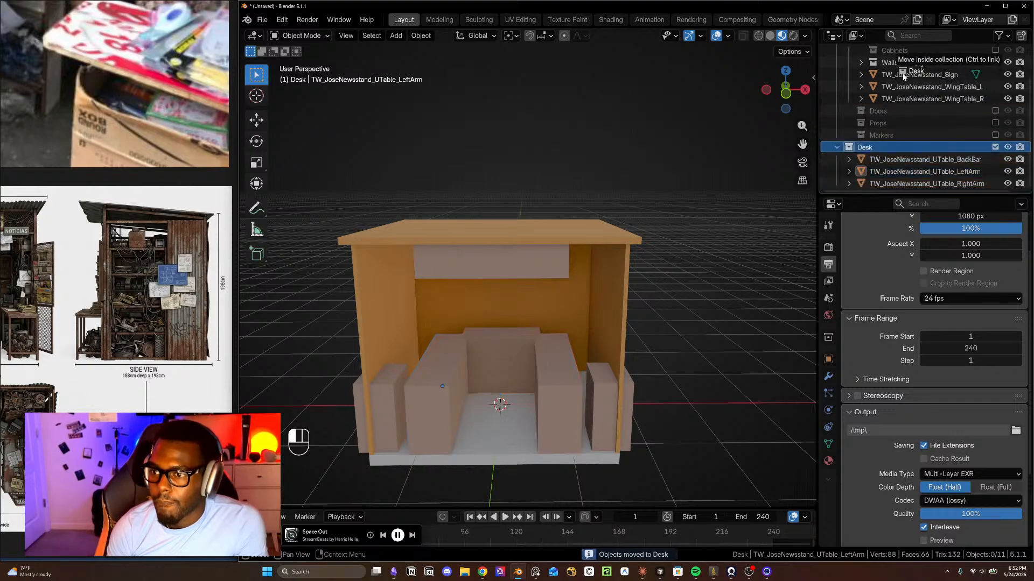
{"action": "scroll", "coordinate": [915, 119], "scroll_direction": "up", "scroll_amount": 3}
{"action": "left_click", "coordinate": [994, 108]}
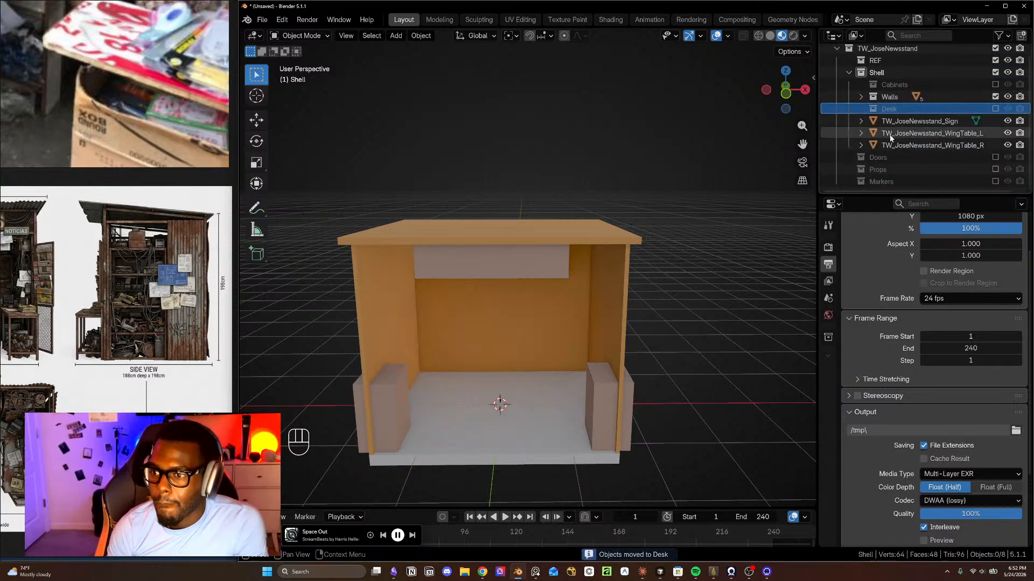
- Identify the remaining sign and wing tables in the model, and compare them with the reference's front view
{"action": "left_click", "coordinate": [923, 121]}
{"action": "left_click", "coordinate": [923, 134]}
{"action": "left_click", "coordinate": [926, 146]}
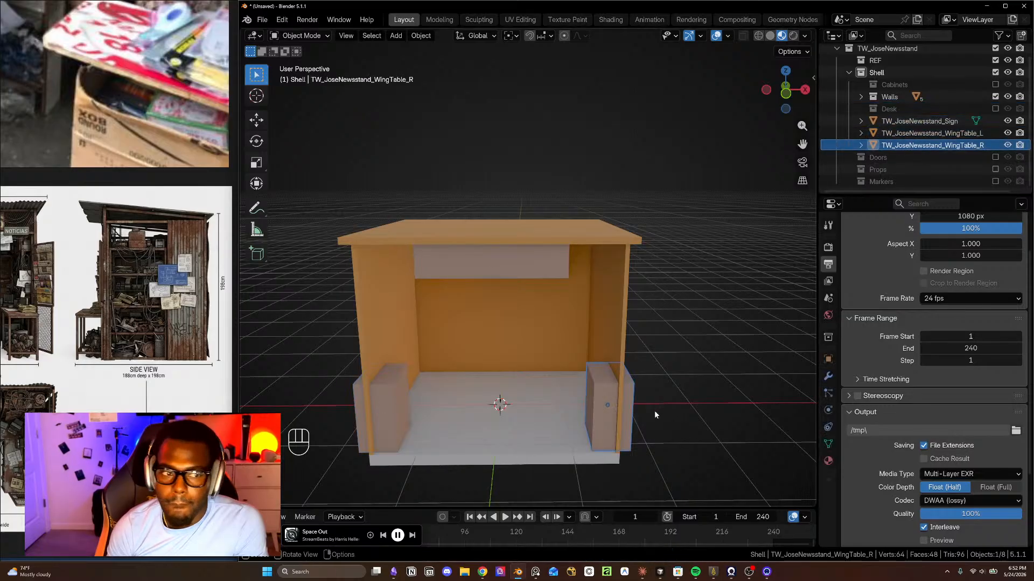
{"action": "scroll", "coordinate": [151, 369], "scroll_direction": "down", "scroll_amount": 2}
{"action": "scroll", "coordinate": [54, 338], "scroll_direction": "up", "scroll_amount": 3}
{"action": "middle_click_drag", "start_coordinate": [54, 338], "coordinate": [120, 329]}
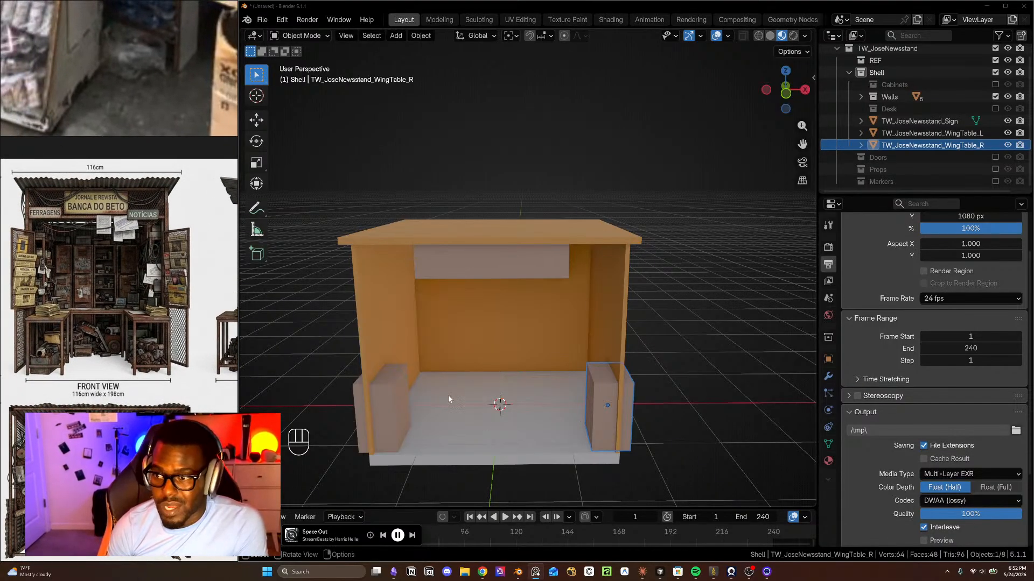
- Delete the left and right wing tables from the newsstand's shell
{"action": "left_click", "coordinate": [392, 399]}
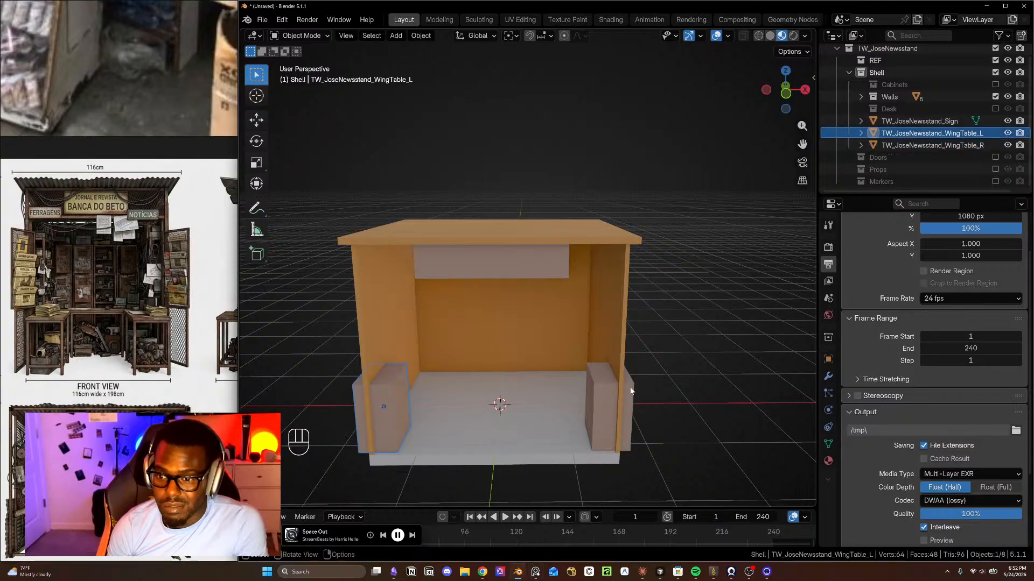
{"action": "left_click", "coordinate": [605, 396], "text": "shift"}
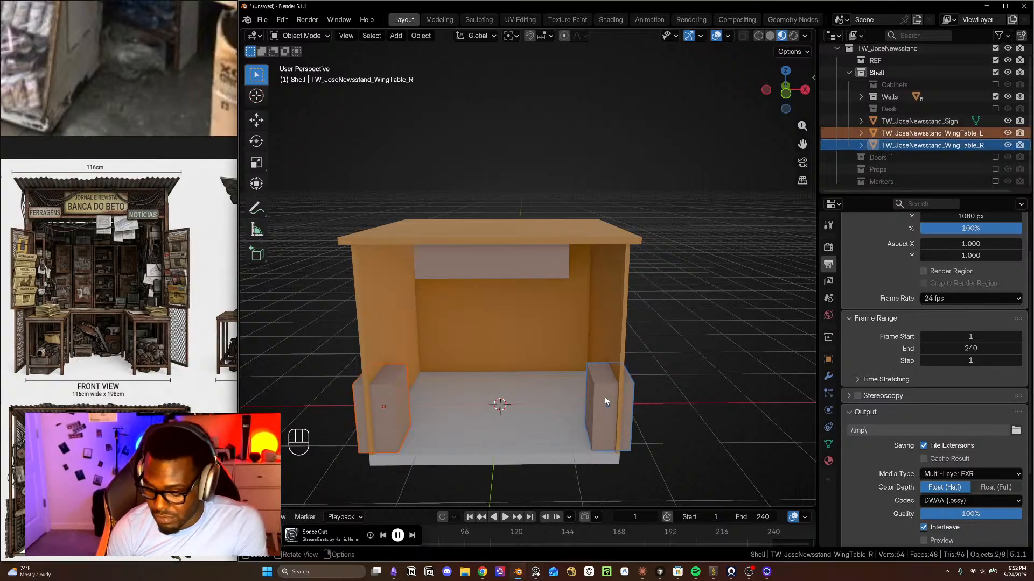
{"action": "key", "text": "Delete"}
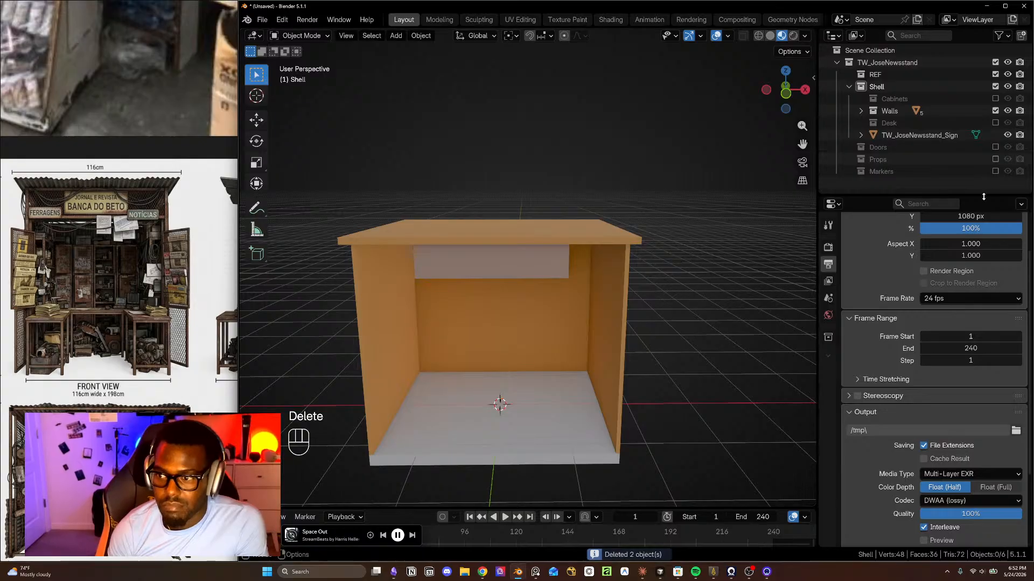
{"action": "middle_click_drag", "start_coordinate": [650, 435], "coordinate": [666, 310], "text": "shift"}
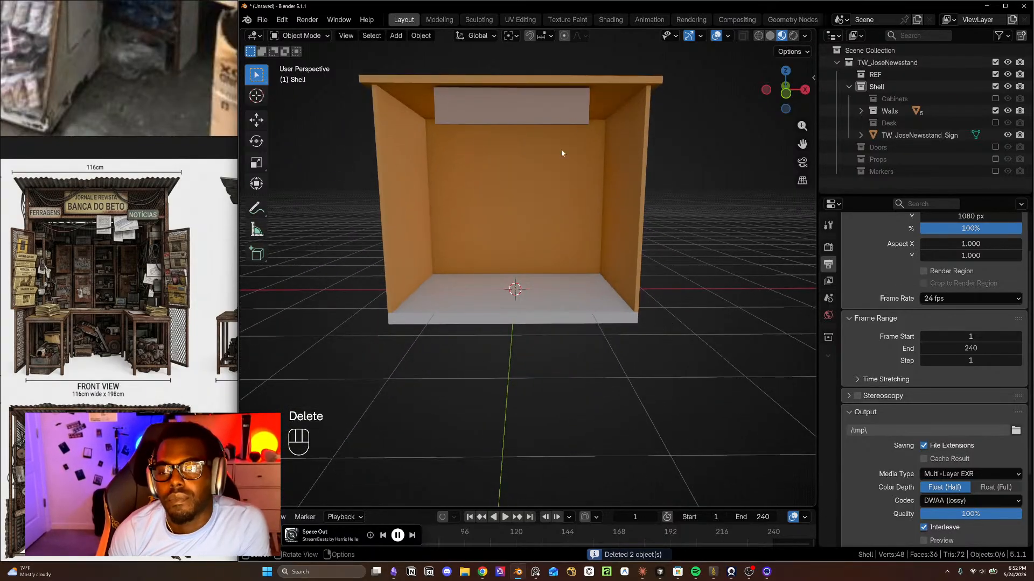
- Show the newsstand shell in a quad view with top, front, right and perspective projections
{"action": "middle_click_drag", "start_coordinate": [564, 200], "coordinate": [579, 252], "text": "shift"}
{"action": "middle_click_drag", "start_coordinate": [580, 252], "coordinate": [590, 277]}
{"action": "key", "text": "KP_1"}
{"action": "scroll", "coordinate": [590, 280], "scroll_direction": "up", "scroll_amount": 1}
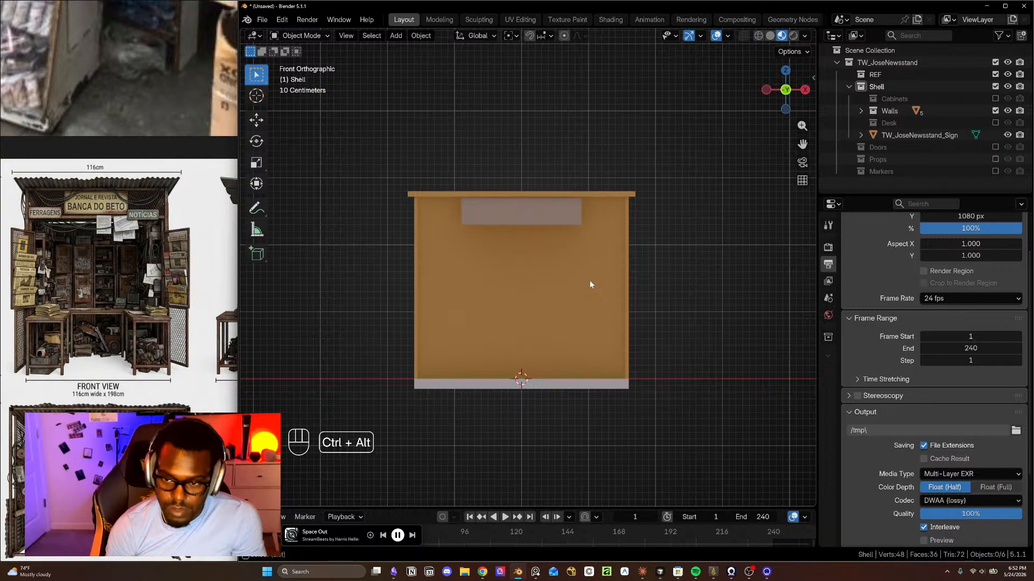
{"action": "key", "text": "ctrl+alt+q"}
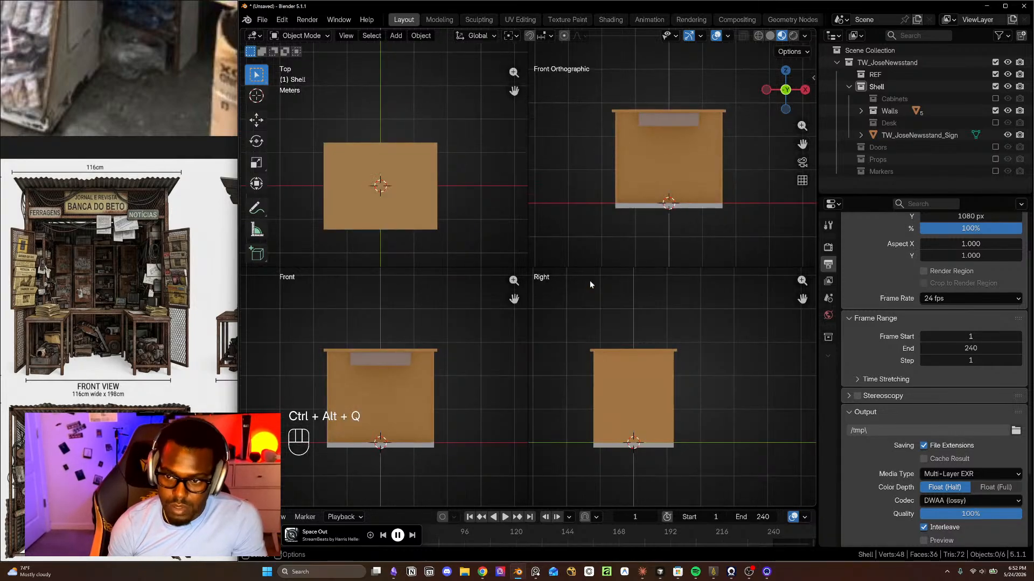
- Hide the newsstand's roof to expose the shell's interior in the top view
{"action": "scroll", "coordinate": [389, 187], "scroll_direction": "up", "scroll_amount": 2}
{"action": "middle_click_drag", "start_coordinate": [374, 199], "coordinate": [382, 158], "text": "shift"}
{"action": "scroll", "coordinate": [383, 144], "scroll_direction": "up", "scroll_amount": 1}
{"action": "left_click", "coordinate": [647, 111]}
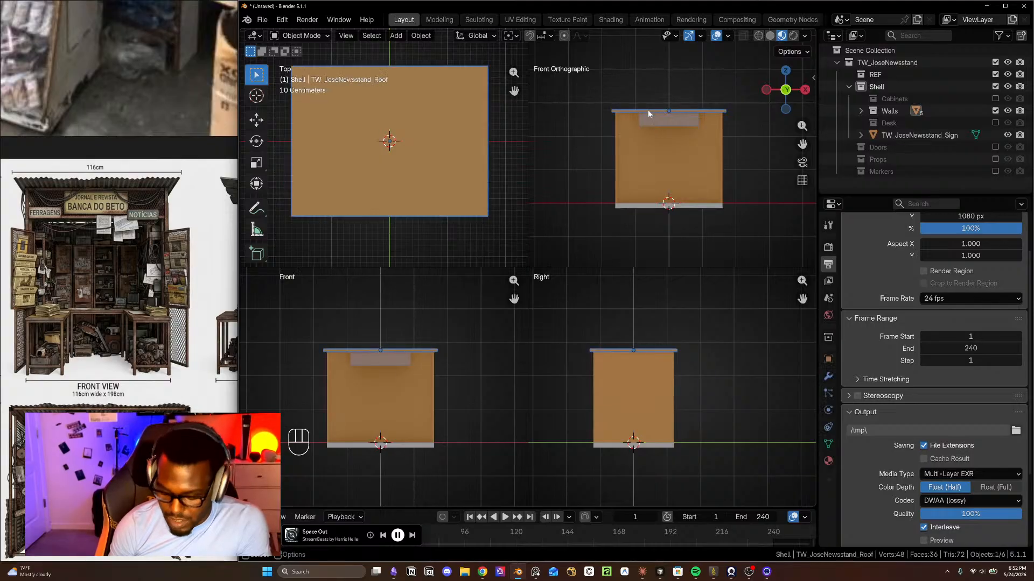
{"action": "key", "text": "h"}
{"action": "scroll", "coordinate": [394, 434], "scroll_direction": "up", "scroll_amount": 3}
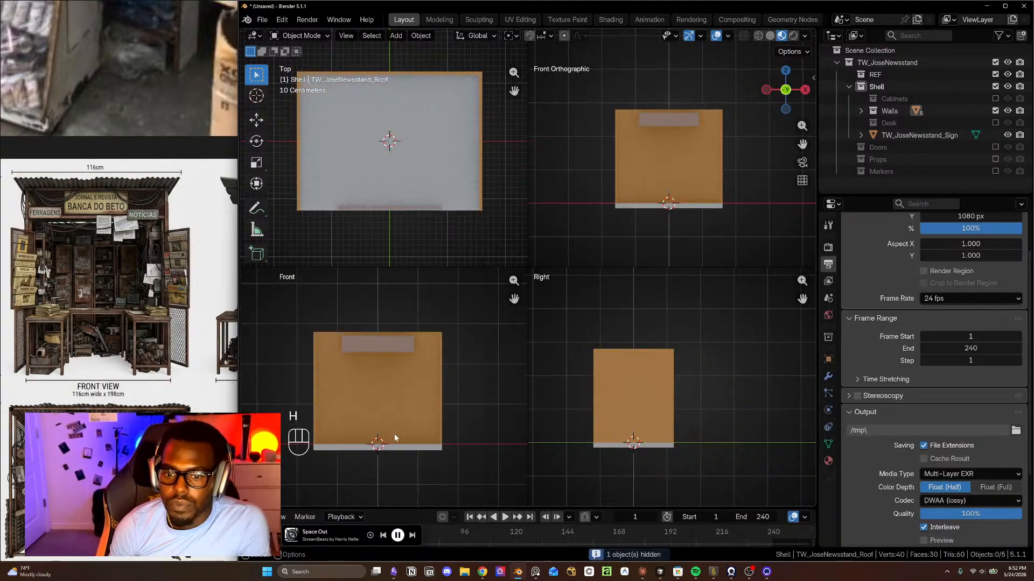
{"action": "middle_click_drag", "start_coordinate": [396, 430], "coordinate": [427, 425], "text": "shift"}
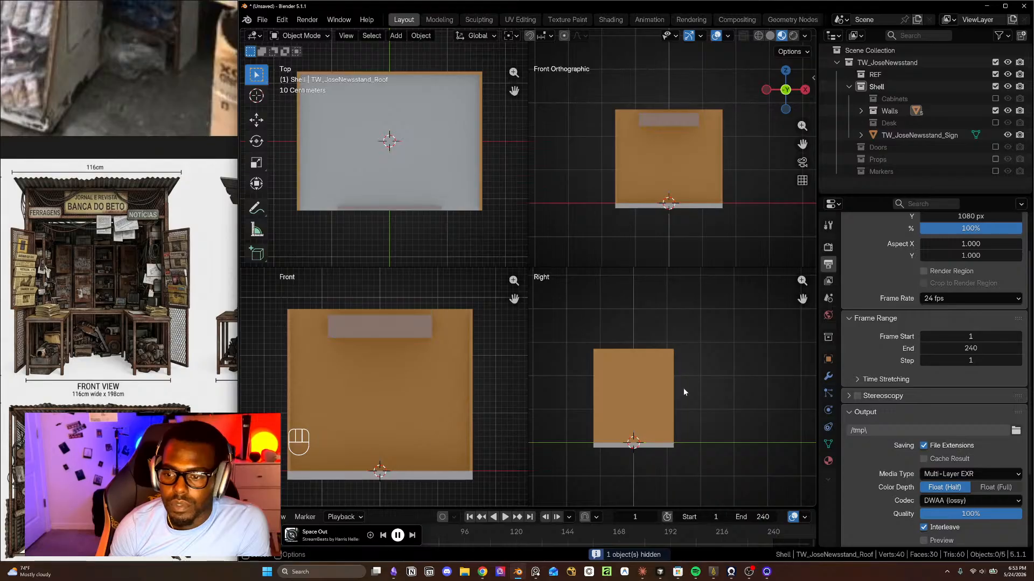
- Examine the roofless shell and its floor pad from the right, front and perspective views
{"action": "scroll", "coordinate": [683, 388], "scroll_direction": "up", "scroll_amount": 3}
{"action": "middle_click_drag", "start_coordinate": [672, 401], "coordinate": [704, 378], "text": "shift"}
{"action": "scroll", "coordinate": [640, 114], "scroll_direction": "up", "scroll_amount": 2}
{"action": "mouse_move", "coordinate": [685, 183]}
{"action": "middle_mouse_down", "text": "shift"}
{"action": "mouse_move", "coordinate": [672, 165]}
{"action": "mouse_move", "coordinate": [716, 174]}
{"action": "mouse_move", "coordinate": [686, 163]}
{"action": "mouse_move", "coordinate": [637, 176]}
{"action": "mouse_move", "coordinate": [660, 146]}
{"action": "mouse_move", "coordinate": [678, 196]}
{"action": "mouse_move", "coordinate": [678, 171]}
{"action": "middle_mouse_up", "text": "shift"}
{"action": "scroll", "coordinate": [673, 165], "scroll_direction": "up", "scroll_amount": 1}
{"action": "scroll", "coordinate": [672, 165], "scroll_direction": "down", "scroll_amount": 1}
{"action": "scroll", "coordinate": [673, 165], "scroll_direction": "up", "scroll_amount": 1}
{"action": "scroll", "coordinate": [717, 167], "scroll_direction": "down", "scroll_amount": 1}
{"action": "scroll", "coordinate": [637, 175], "scroll_direction": "down", "scroll_amount": 2}
{"action": "scroll", "coordinate": [659, 144], "scroll_direction": "up", "scroll_amount": 2}
{"action": "scroll", "coordinate": [678, 171], "scroll_direction": "down", "scroll_amount": 1}
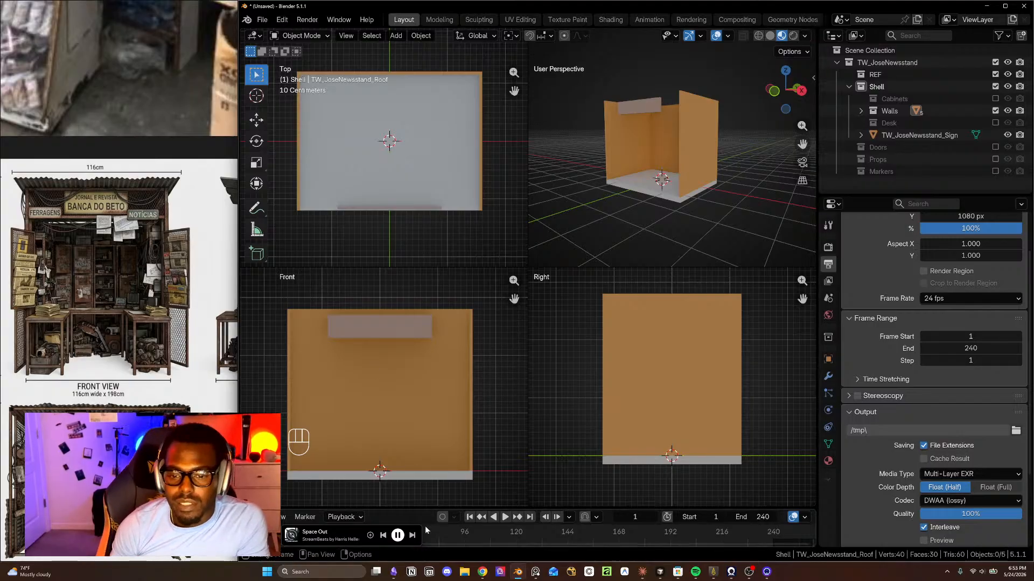
{"action": "left_click", "coordinate": [426, 475]}
{"action": "scroll", "coordinate": [659, 170], "scroll_direction": "up", "scroll_amount": 7}
{"action": "middle_click_drag", "start_coordinate": [699, 234], "coordinate": [625, 138], "text": "shift"}
{"action": "middle_click_drag", "start_coordinate": [685, 180], "coordinate": [718, 181]}
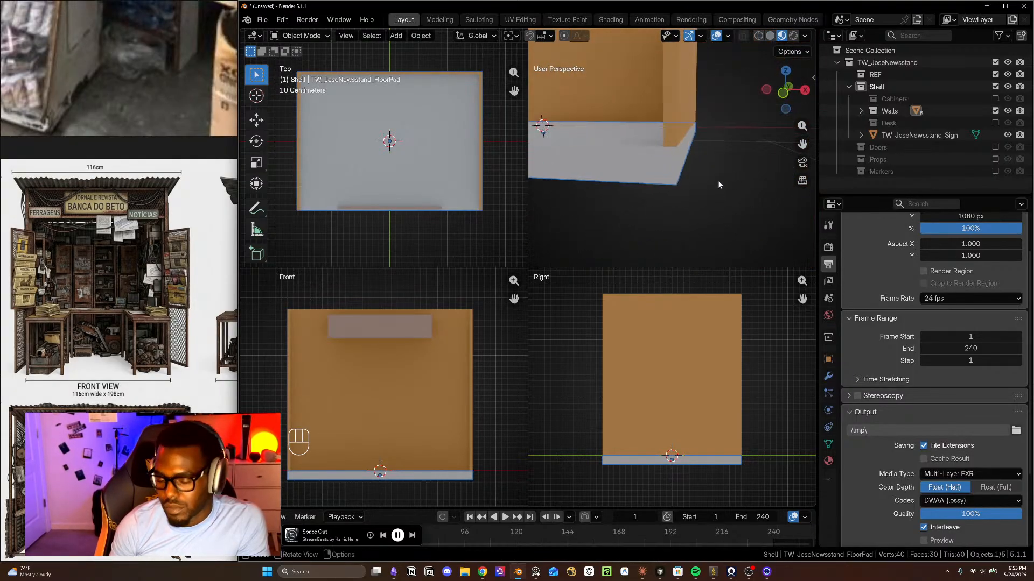
{"action": "scroll", "coordinate": [388, 438], "scroll_direction": "up", "scroll_amount": 2}
{"action": "middle_click_drag", "start_coordinate": [388, 438], "coordinate": [437, 421], "text": "shift"}
{"action": "scroll", "coordinate": [408, 417], "scroll_direction": "down", "scroll_amount": 3}
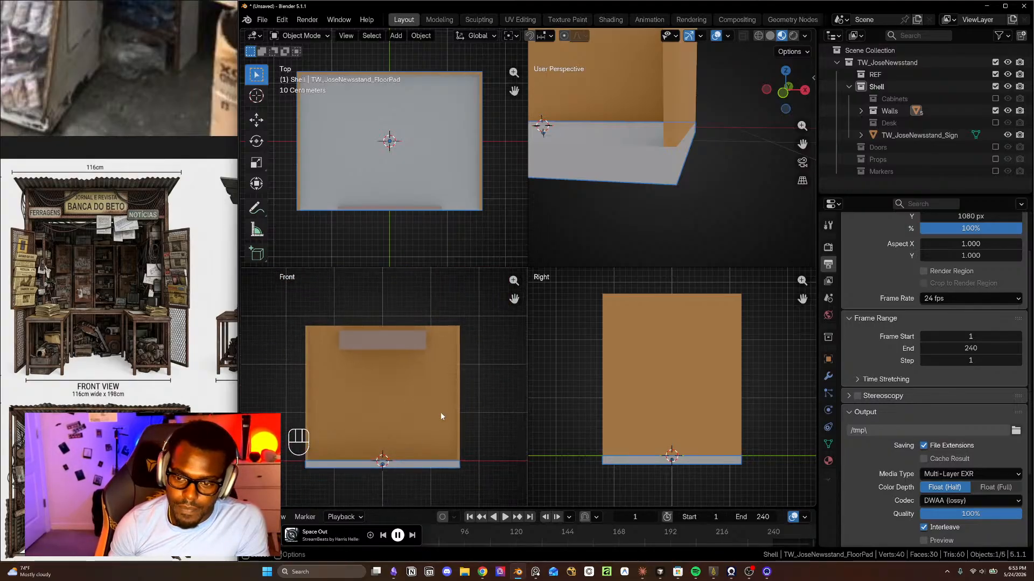
- Select all visible shell objects and enter multi-object Edit Mode with face selection
{"action": "left_click", "coordinate": [447, 398]}
{"action": "key", "text": "a"}
{"action": "key", "text": "a"}
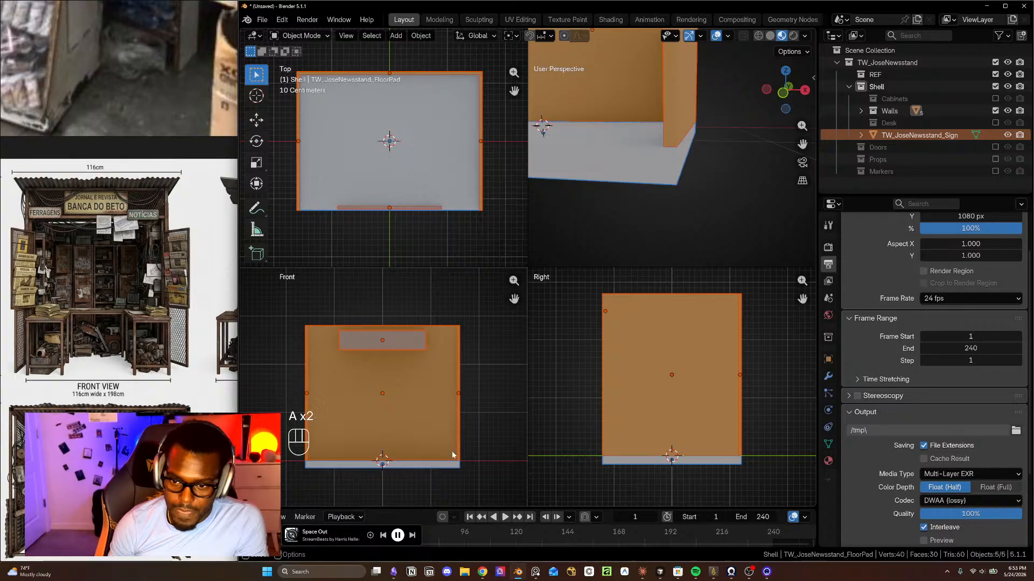
{"action": "left_click", "coordinate": [449, 464]}
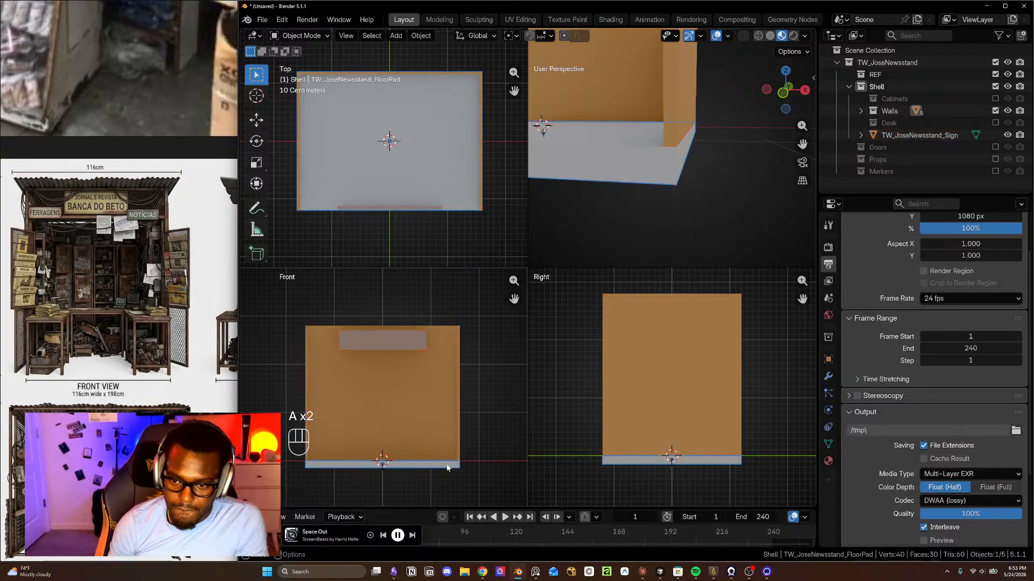
{"action": "key", "text": "a"}
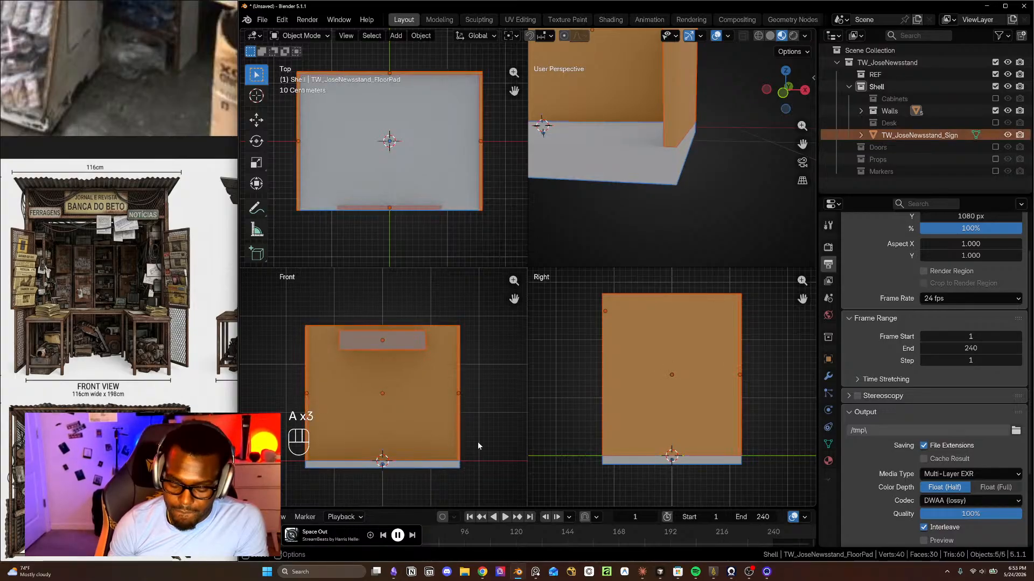
{"action": "key", "text": "Tab"}
{"action": "middle_click_drag", "start_coordinate": [635, 178], "coordinate": [708, 204]}
{"action": "left_click", "coordinate": [709, 204]}
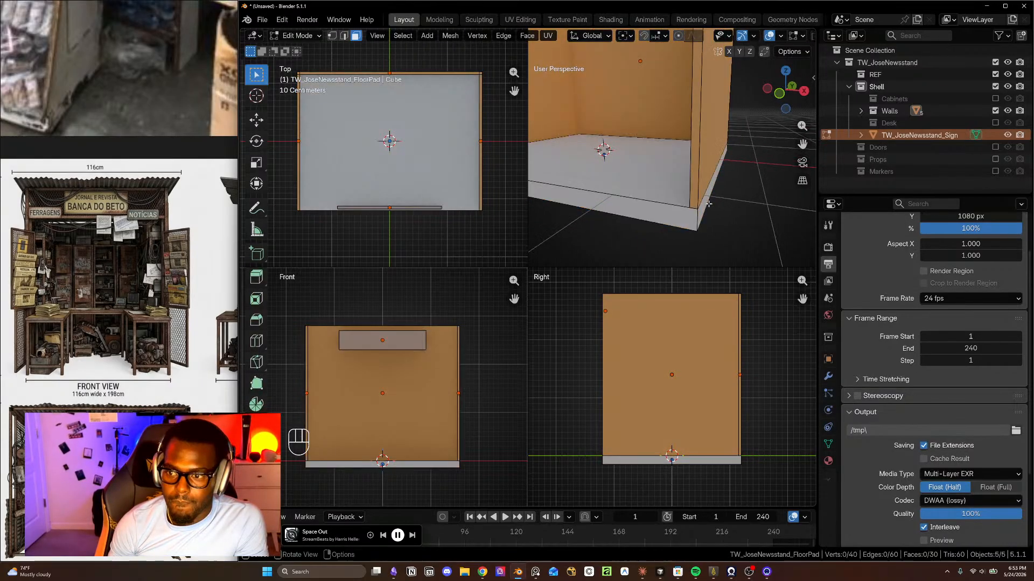
{"action": "key", "text": "3"}
{"action": "left_click", "coordinate": [707, 202]}
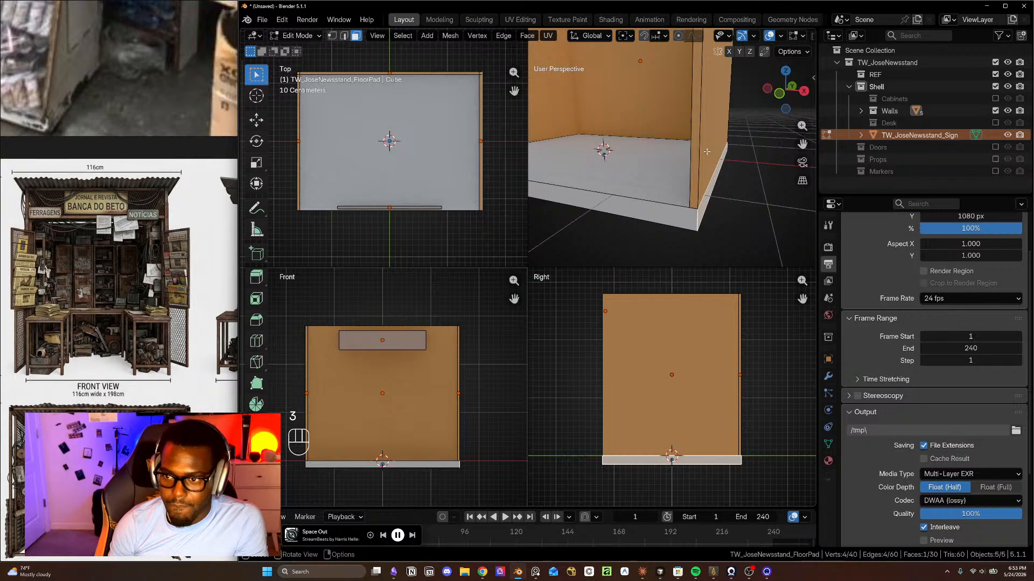
- Clear the face selection and select the complete linked meshes of the left and right walls
{"action": "key", "text": "a"}
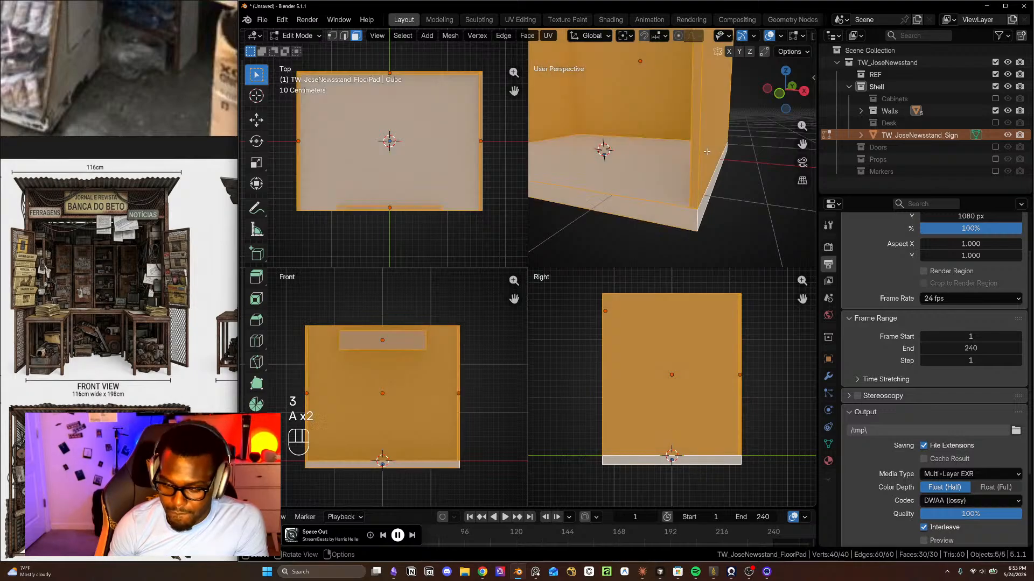
{"action": "key", "text": "a"}
{"action": "key", "text": "a"}
{"action": "key", "text": "l"}
{"action": "middle_click_drag", "start_coordinate": [703, 156], "coordinate": [678, 193]}
{"action": "key", "text": "l"}
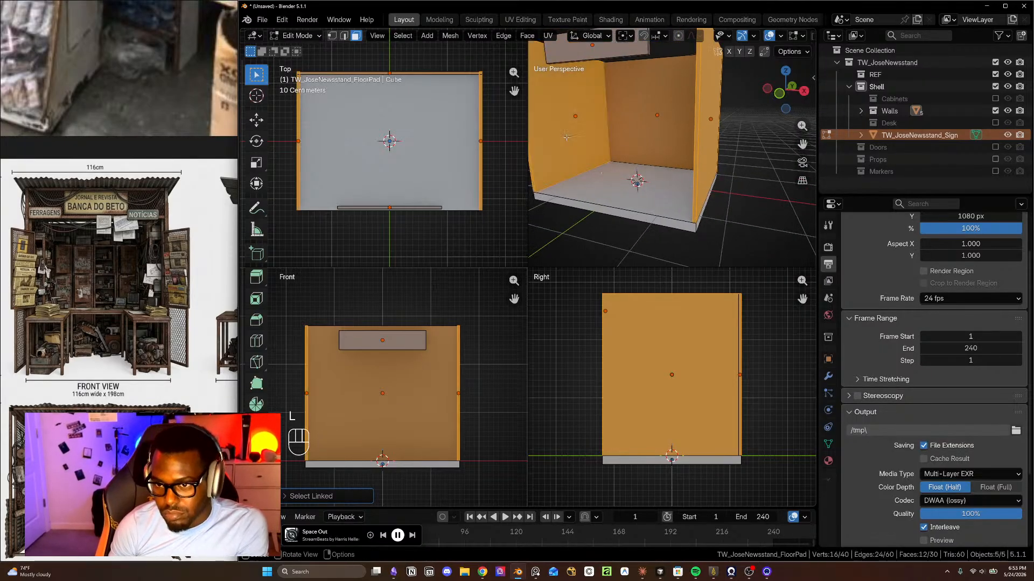
{"action": "left_click", "coordinate": [699, 219], "text": "shift"}
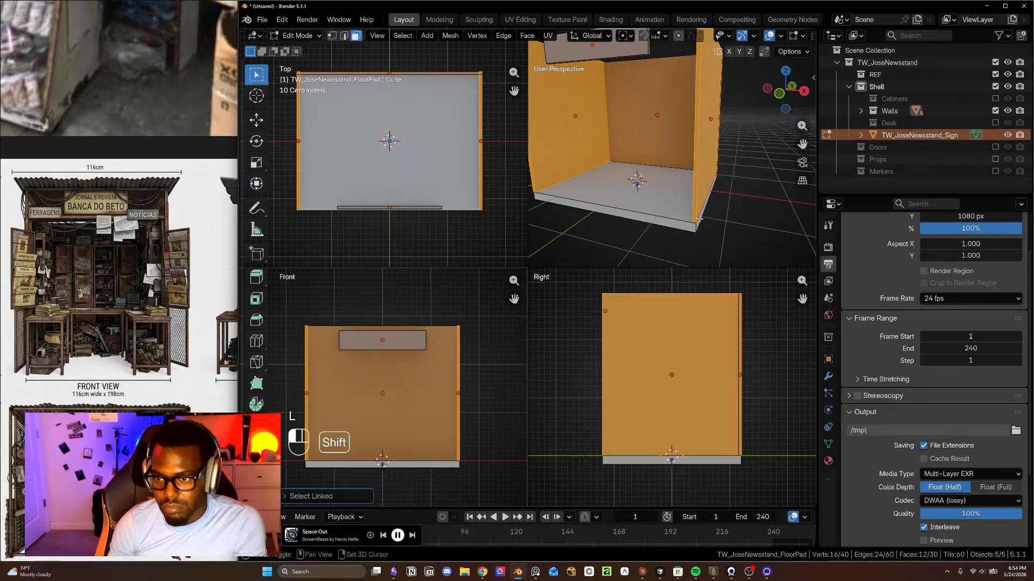
- Add the floor pad's side faces and one end face of the back wall to the selection
{"action": "middle_click_drag", "start_coordinate": [700, 219], "coordinate": [596, 187]}
{"action": "scroll", "coordinate": [638, 198], "scroll_direction": "down", "scroll_amount": 3}
{"action": "scroll", "coordinate": [638, 198], "scroll_direction": "up", "scroll_amount": 3}
{"action": "left_click", "coordinate": [601, 156], "text": "shift"}
{"action": "scroll", "coordinate": [581, 144], "scroll_direction": "up", "scroll_amount": 2}
{"action": "middle_click_drag", "start_coordinate": [616, 148], "coordinate": [668, 140], "text": "shift"}
{"action": "left_click", "coordinate": [637, 129], "text": "shift"}
{"action": "scroll", "coordinate": [437, 225], "scroll_direction": "down", "scroll_amount": 3}
{"action": "scroll", "coordinate": [619, 207], "scroll_direction": "down", "scroll_amount": 6}
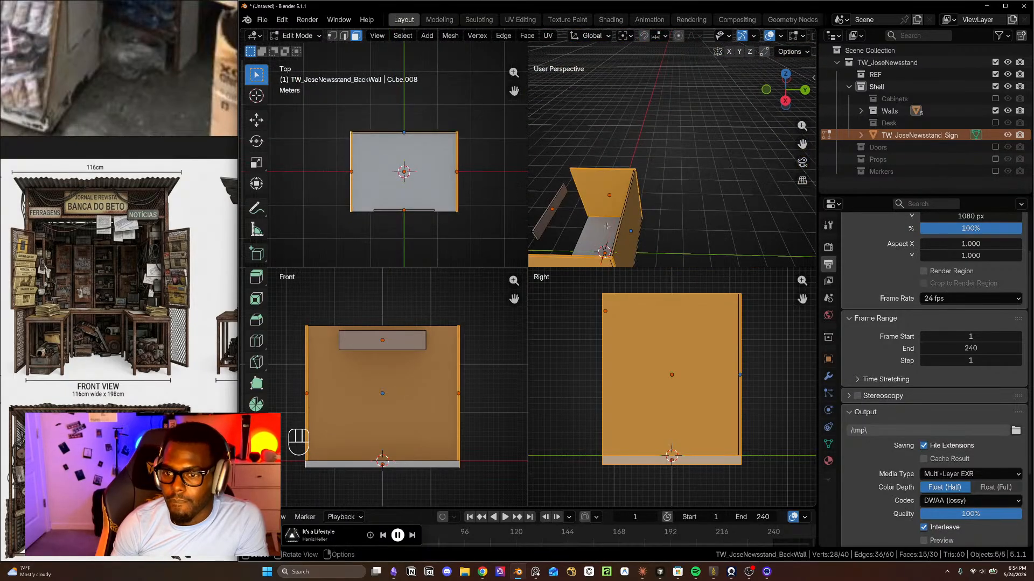
- Complete the selection with the back wall's other end face and the right wall's outer face
{"action": "scroll", "coordinate": [487, 194], "scroll_direction": "up", "scroll_amount": 4}
{"action": "scroll", "coordinate": [643, 214], "scroll_direction": "down", "scroll_amount": 2}
{"action": "scroll", "coordinate": [643, 214], "scroll_direction": "up", "scroll_amount": 6}
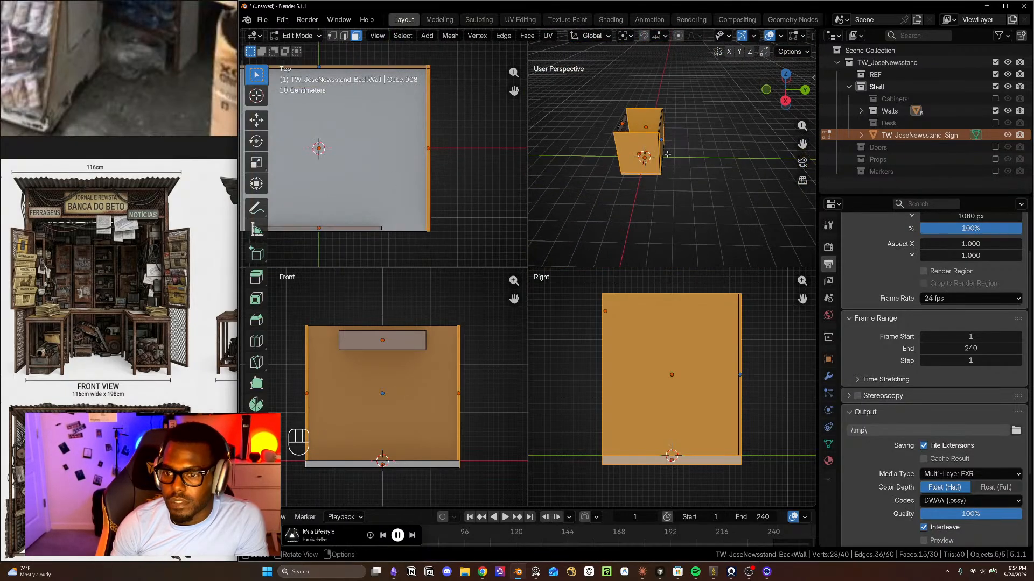
{"action": "left_click", "coordinate": [627, 155], "text": "shift"}
{"action": "middle_click_drag", "start_coordinate": [627, 155], "coordinate": [715, 147]}
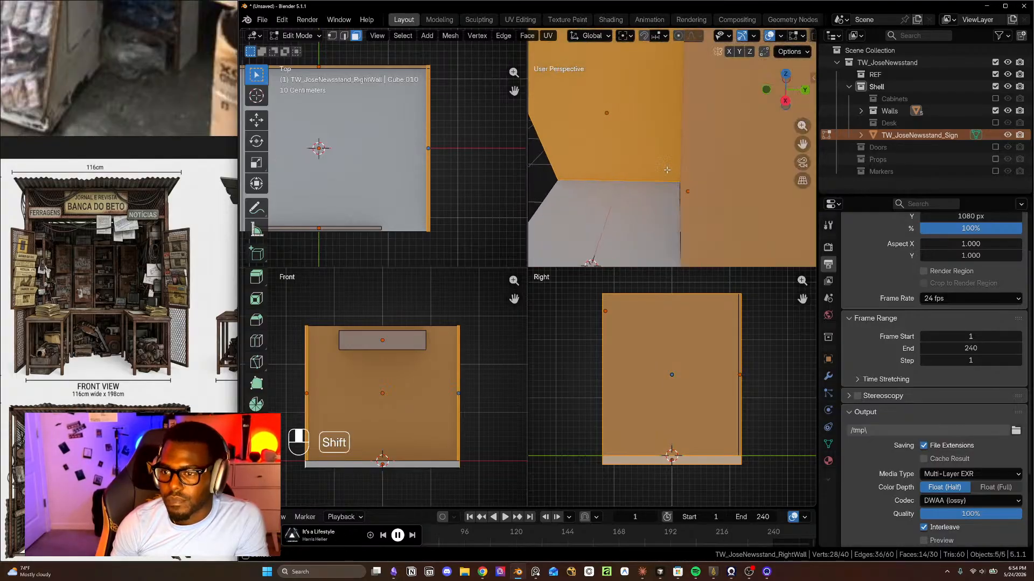
{"action": "scroll", "coordinate": [652, 194], "scroll_direction": "down", "scroll_amount": 4}
{"action": "middle_click_drag", "start_coordinate": [652, 193], "coordinate": [652, 205]}
{"action": "left_click", "coordinate": [652, 205], "text": "shift"}
{"action": "left_click", "coordinate": [655, 203], "text": "shift"}
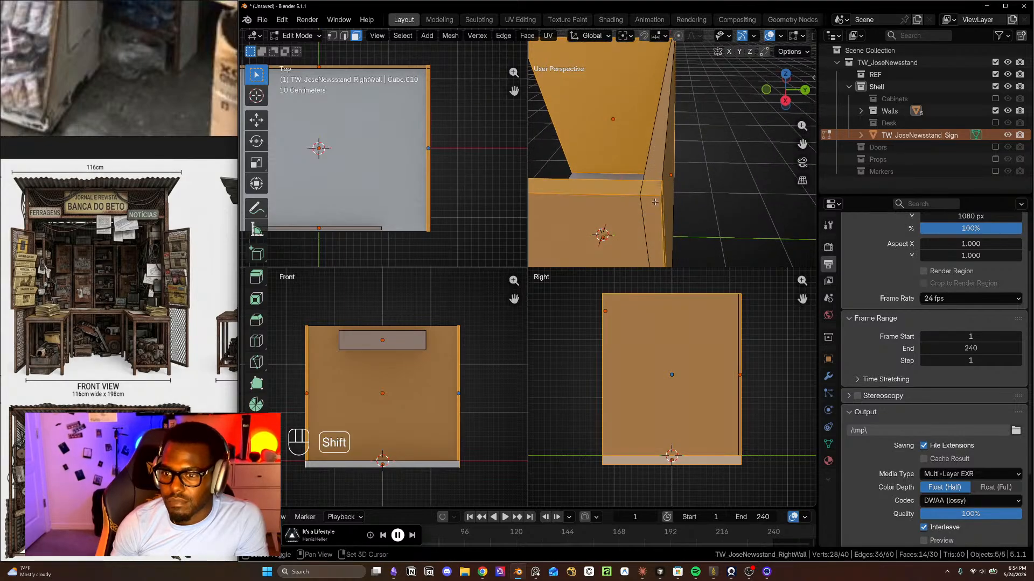
{"action": "left_click", "coordinate": [653, 201], "text": "shift"}
{"action": "left_click", "coordinate": [620, 201], "text": "shift"}
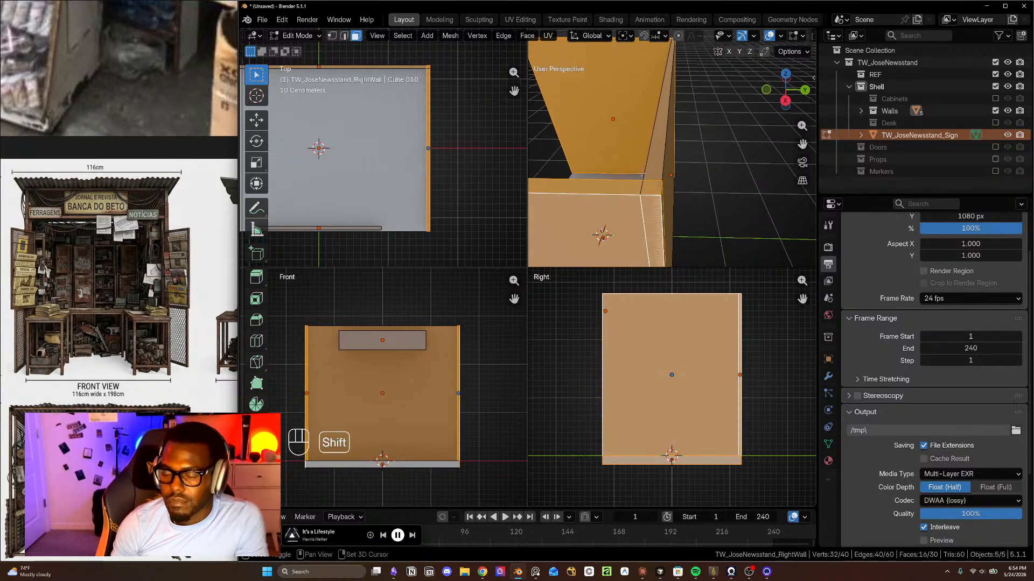
- Try narrowing the selected shell faces along the X axis with a scale of about 0.68, and undo it
{"action": "scroll", "coordinate": [625, 201], "scroll_direction": "down", "scroll_amount": 7}
{"action": "middle_click_drag", "start_coordinate": [637, 202], "coordinate": [716, 167]}
{"action": "scroll", "coordinate": [591, 222], "scroll_direction": "up", "scroll_amount": 2}
{"action": "middle_click_drag", "start_coordinate": [590, 222], "coordinate": [624, 173], "text": "shift"}
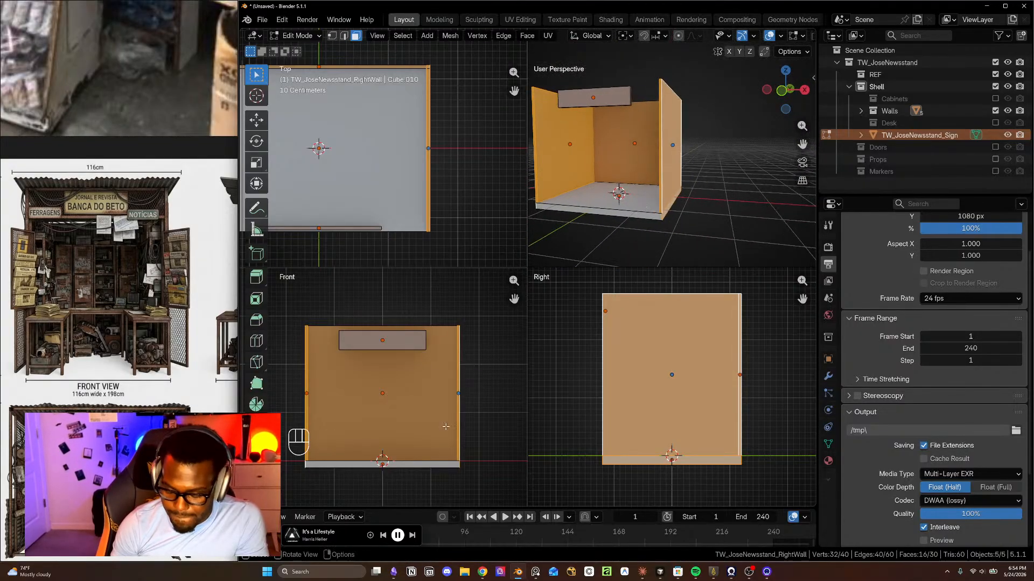
{"action": "key", "text": "s"}
{"action": "key", "text": "x"}
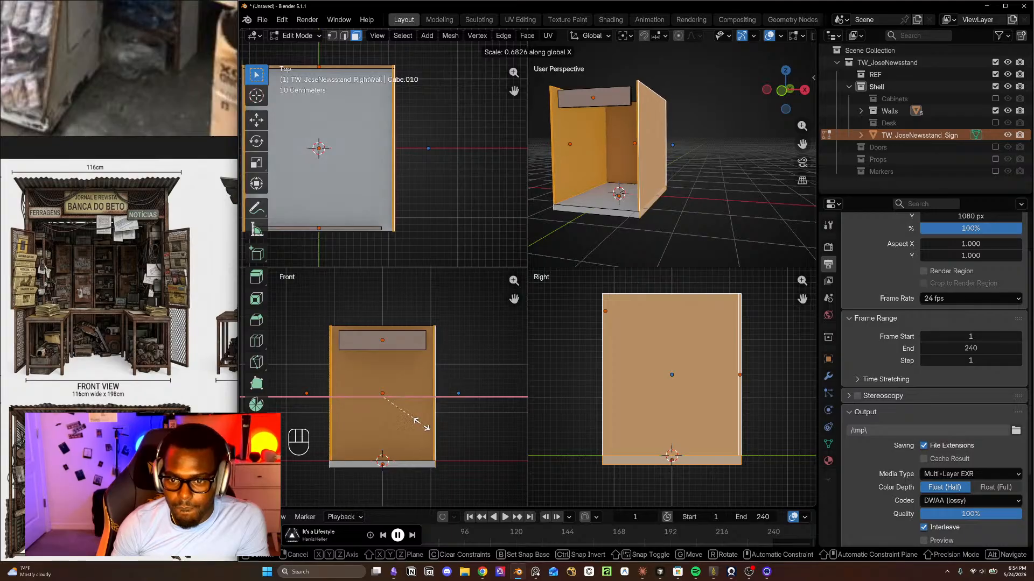
{"action": "left_click", "coordinate": [417, 424]}
{"action": "key", "text": "ctrl+z"}
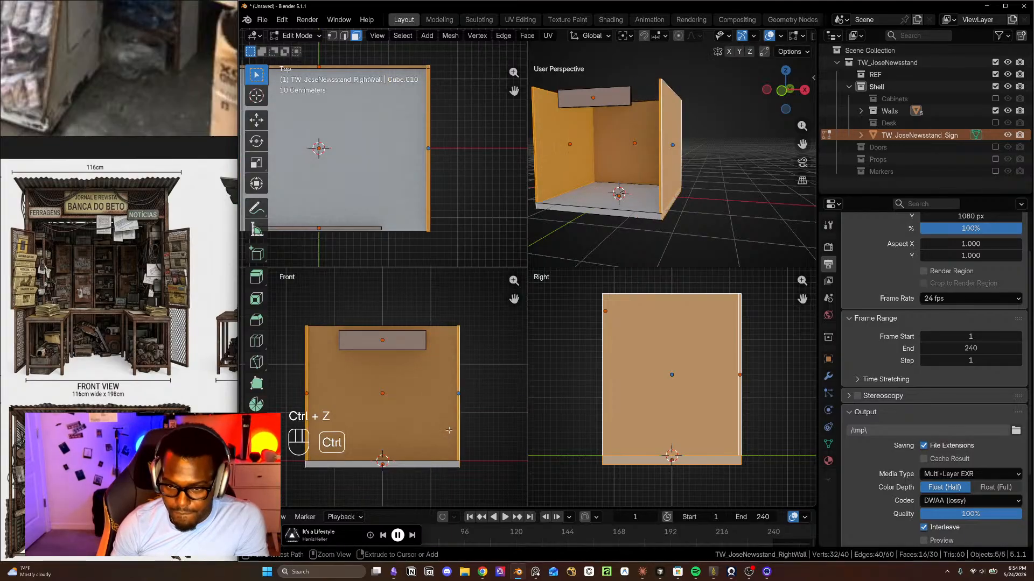
- Narrow the shell by scaling the selected faces to about 0.80 along the global X axis, and return to Object Mode with nothing selected
{"action": "key", "text": "s"}
{"action": "key", "text": "x"}
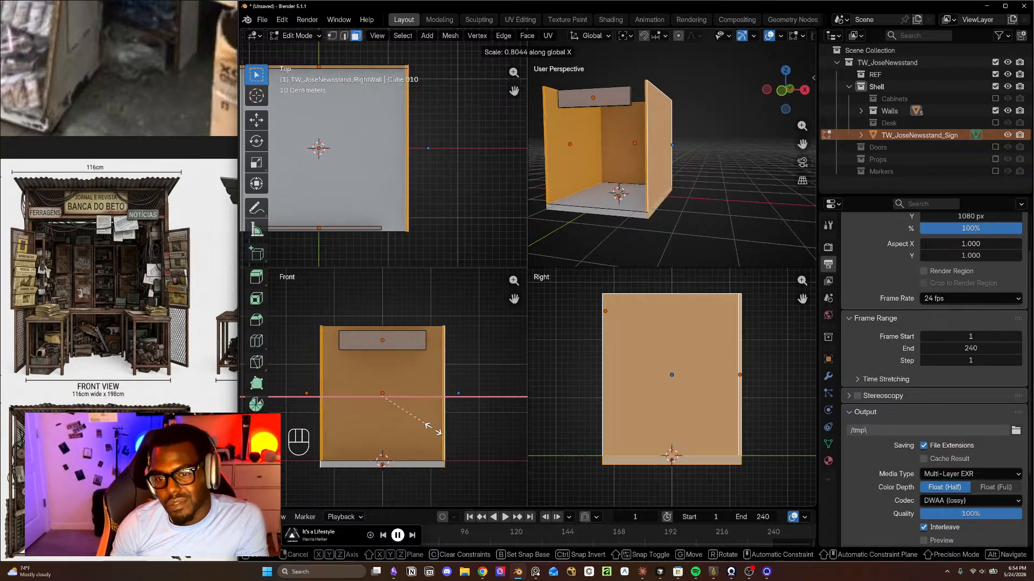
{"action": "left_click", "coordinate": [433, 429]}
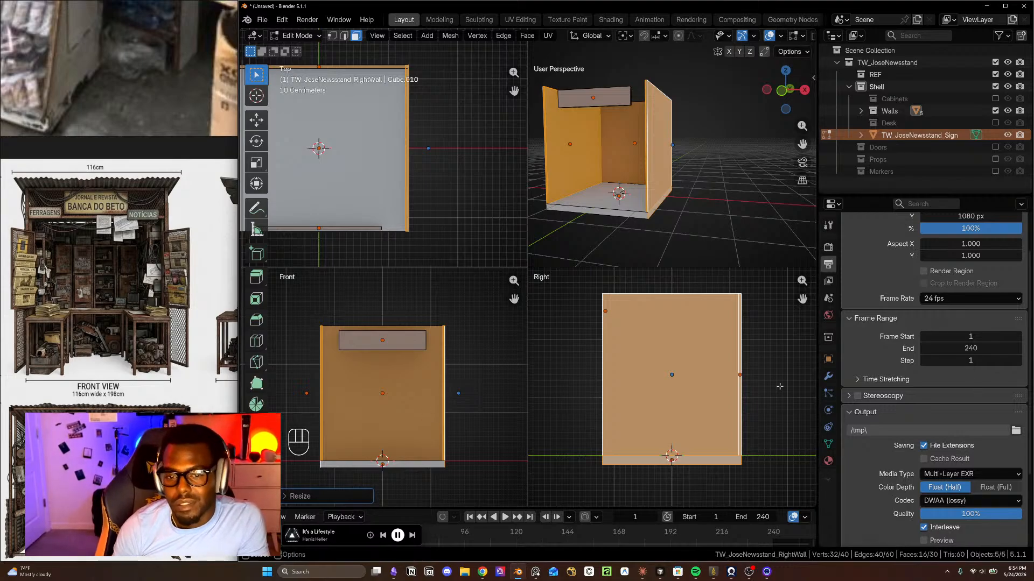
{"action": "scroll", "coordinate": [638, 390], "scroll_direction": "down", "scroll_amount": 2}
{"action": "middle_click_drag", "start_coordinate": [632, 120], "coordinate": [733, 186]}
{"action": "key", "text": "Tab"}
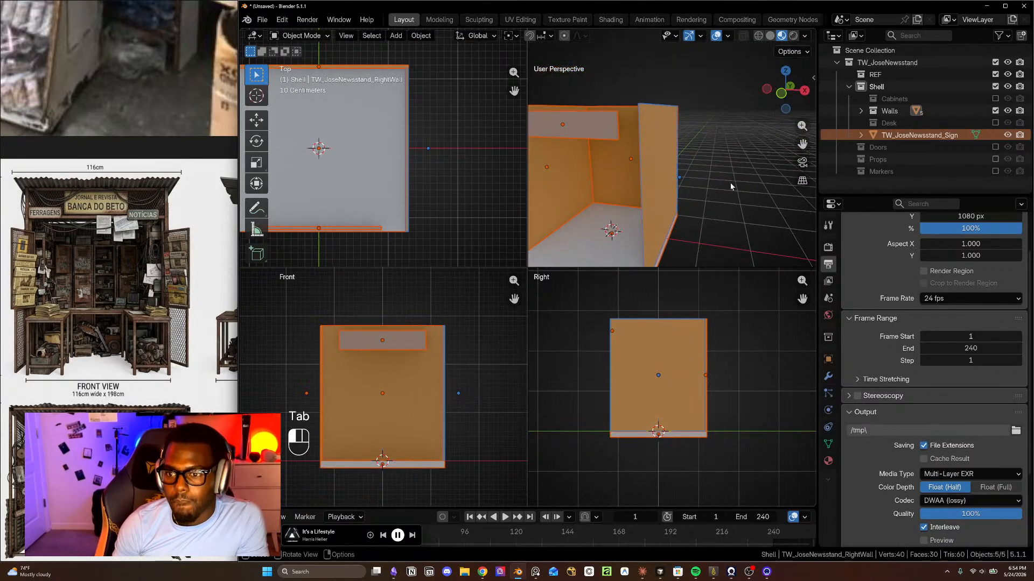
{"action": "left_click", "coordinate": [733, 187]}
- Examine the narrowed shell's interior and proportions from several angles in the perspective view
{"action": "middle_click_drag", "start_coordinate": [695, 147], "coordinate": [716, 160]}
{"action": "scroll", "coordinate": [654, 204], "scroll_direction": "up", "scroll_amount": 2}
{"action": "mouse_move", "coordinate": [654, 202]}
{"action": "middle_mouse_down", "text": "shift"}
{"action": "mouse_move", "coordinate": [692, 203]}
{"action": "mouse_move", "coordinate": [678, 231]}
{"action": "mouse_move", "coordinate": [672, 201]}
{"action": "mouse_move", "coordinate": [673, 225]}
{"action": "mouse_move", "coordinate": [647, 218]}
{"action": "mouse_move", "coordinate": [646, 191]}
{"action": "mouse_move", "coordinate": [634, 209]}
{"action": "mouse_move", "coordinate": [648, 213]}
{"action": "middle_mouse_up", "text": "shift"}
{"action": "scroll", "coordinate": [682, 219], "scroll_direction": "down", "scroll_amount": 3}
{"action": "scroll", "coordinate": [648, 190], "scroll_direction": "up", "scroll_amount": 3}
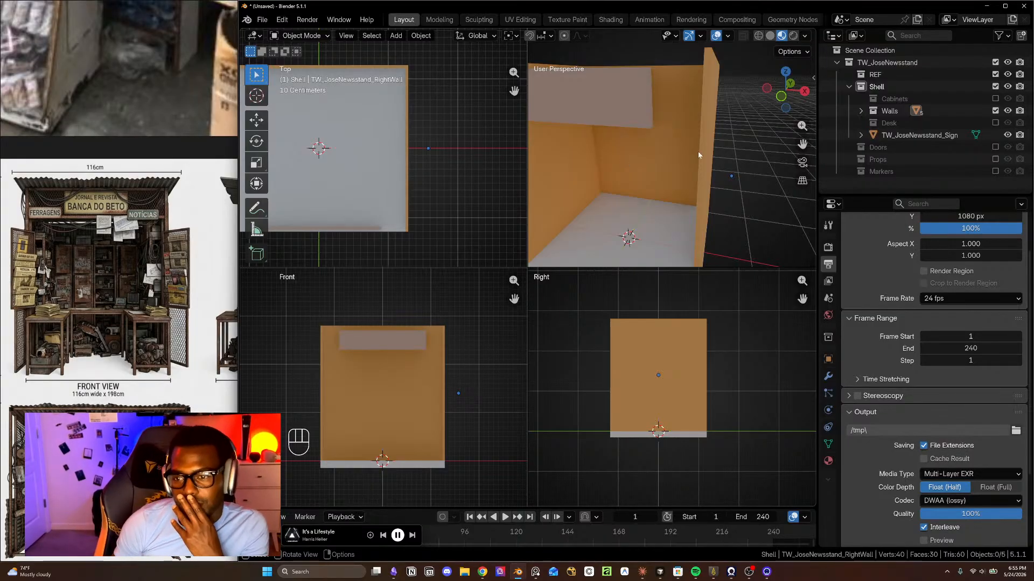
{"action": "scroll", "coordinate": [700, 156], "scroll_direction": "down", "scroll_amount": 3}
{"action": "middle_click_drag", "start_coordinate": [709, 195], "coordinate": [704, 160], "text": "shift"}
{"action": "middle_click_drag", "start_coordinate": [704, 161], "coordinate": [715, 166]}
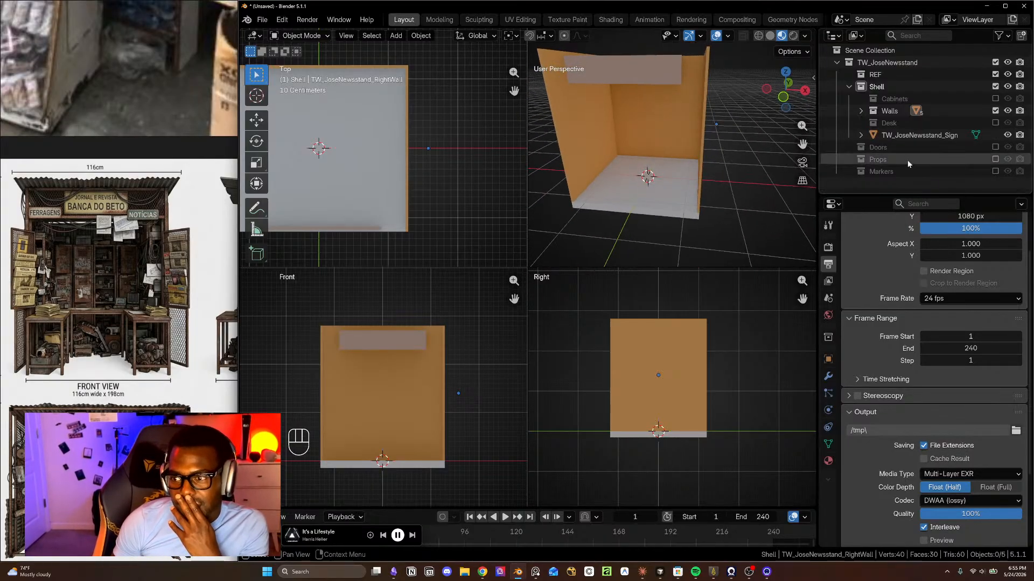
- Include the Desk collection in the view layer again, expand its contents and select the U-table's left arm
{"action": "left_click", "coordinate": [995, 123]}
{"action": "left_click", "coordinate": [861, 124]}
{"action": "left_click", "coordinate": [941, 136]}
{"action": "scroll", "coordinate": [658, 139], "scroll_direction": "up", "scroll_amount": 3}
{"action": "middle_click_drag", "start_coordinate": [658, 139], "coordinate": [603, 224], "text": "shift"}
{"action": "left_click", "coordinate": [603, 221]}
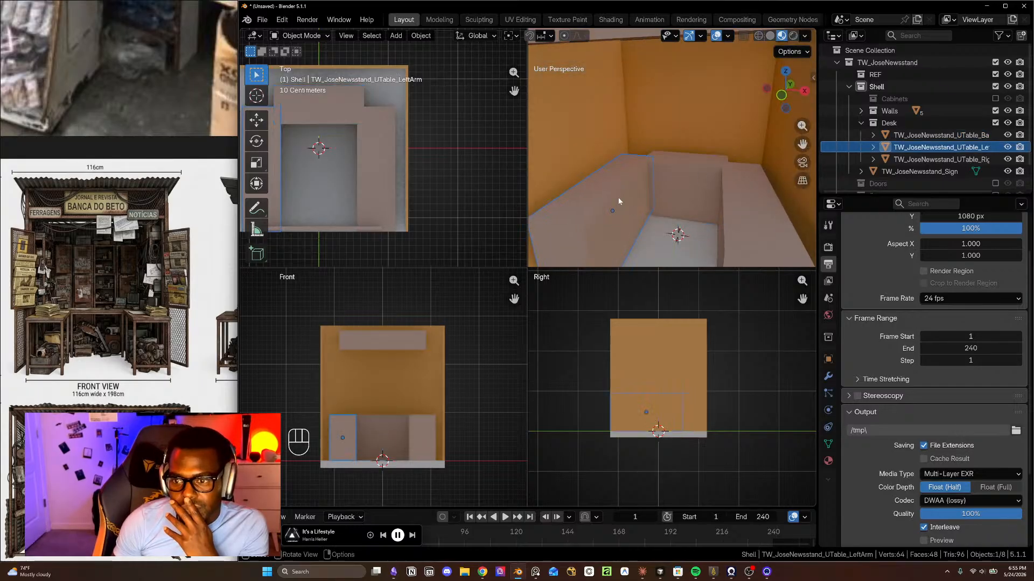
- Examine how the U-table's left arm sits between the left wall and the floor pad in the front view
{"action": "scroll", "coordinate": [614, 210], "scroll_direction": "down", "scroll_amount": 5}
{"action": "key", "text": "KP_1"}
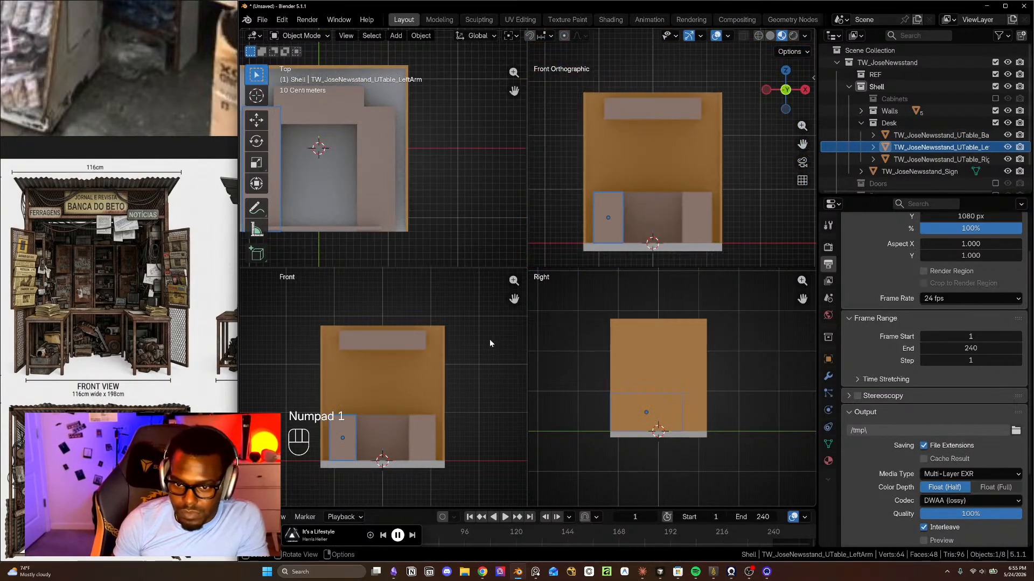
{"action": "scroll", "coordinate": [484, 355], "scroll_direction": "up", "scroll_amount": 4}
{"action": "middle_click_drag", "start_coordinate": [376, 456], "coordinate": [374, 380], "text": "shift"}
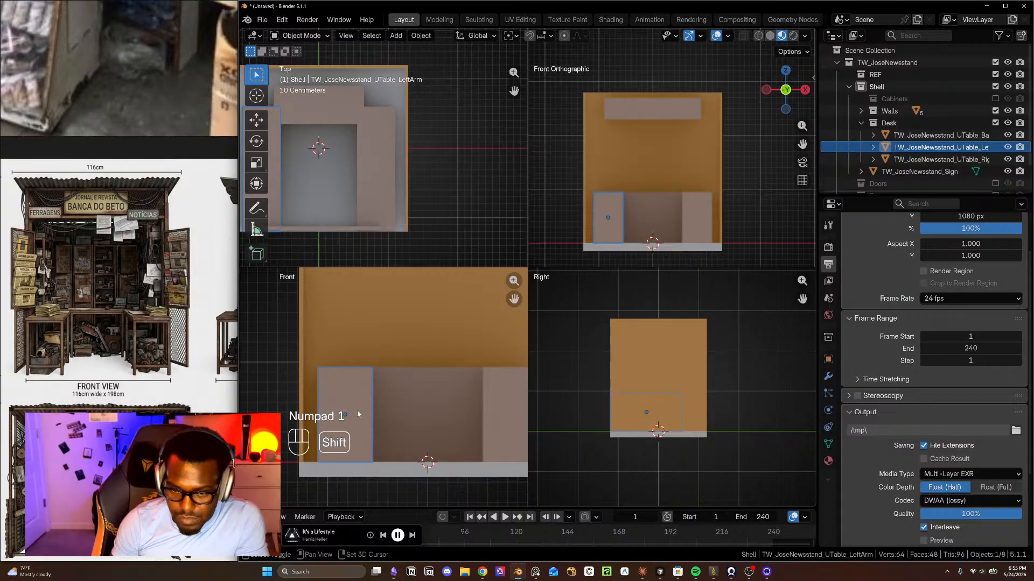
{"action": "key", "text": "shift+z"}
{"action": "scroll", "coordinate": [358, 413], "scroll_direction": "up", "scroll_amount": 3}
{"action": "key", "text": "shift+z"}
{"action": "middle_click_drag", "start_coordinate": [363, 418], "coordinate": [406, 400], "text": "shift"}
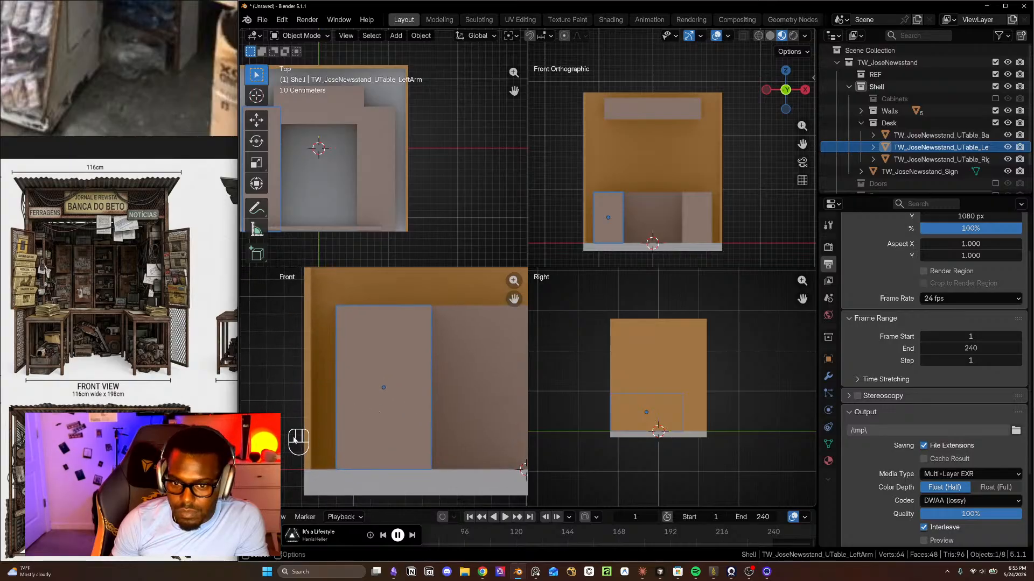
- Deselect the U-table's left arm and display its transform values and dimensions
{"action": "left_click", "coordinate": [755, 215]}
{"action": "middle_click_drag", "start_coordinate": [755, 215], "coordinate": [702, 205]}
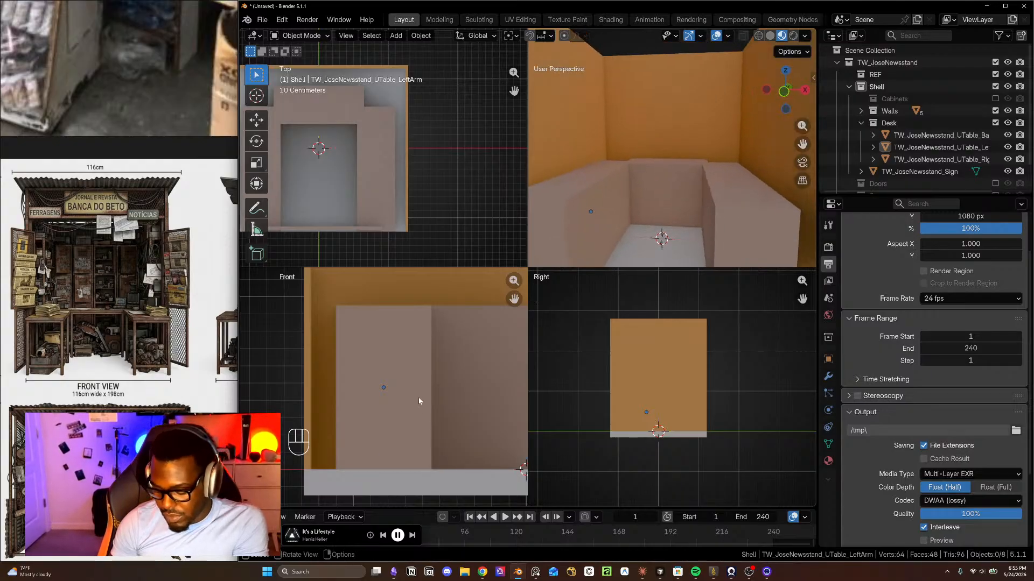
{"action": "key", "text": "n"}
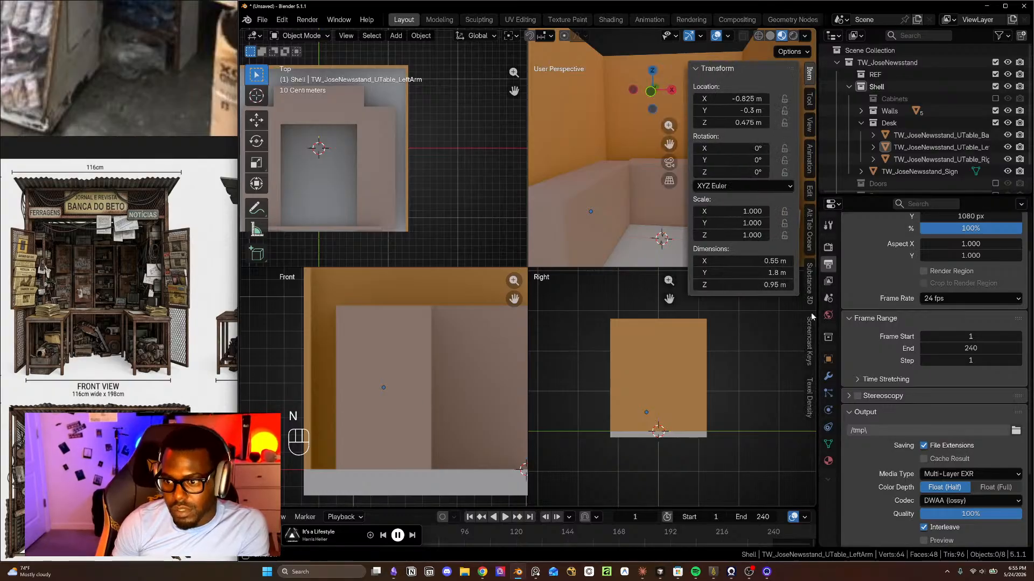
- Set the Screencast Keys overlay's offset to X -40 and Y 24, and hide its settings
{"action": "left_click", "coordinate": [810, 350]}
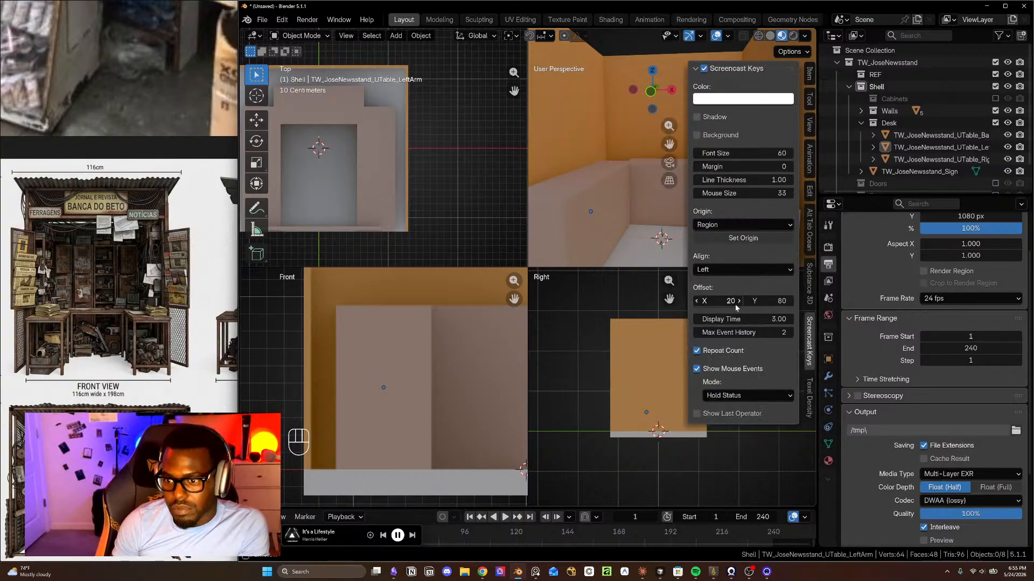
{"action": "left_click_drag", "start_coordinate": [724, 301], "coordinate": [689, 301]}
{"action": "left_click_drag", "start_coordinate": [770, 301], "coordinate": [756, 301]}
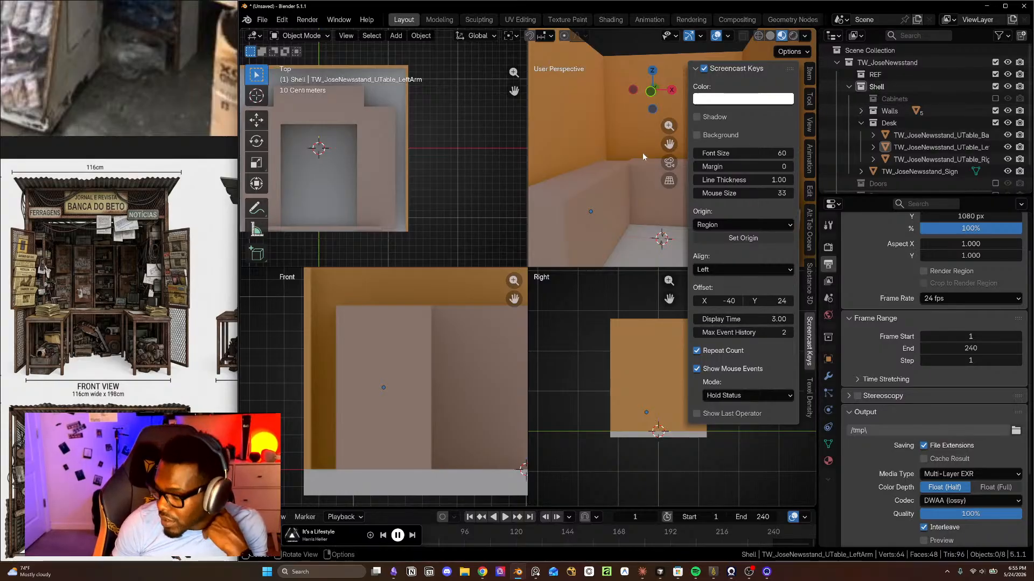
{"action": "key", "text": "n"}
{"action": "middle_click_drag", "start_coordinate": [415, 396], "coordinate": [420, 389], "text": "shift"}
{"action": "left_click", "coordinate": [591, 210]}
{"action": "middle_click_drag", "start_coordinate": [615, 228], "coordinate": [619, 221], "text": "shift"}
{"action": "scroll", "coordinate": [616, 225], "scroll_direction": "down", "scroll_amount": 5}
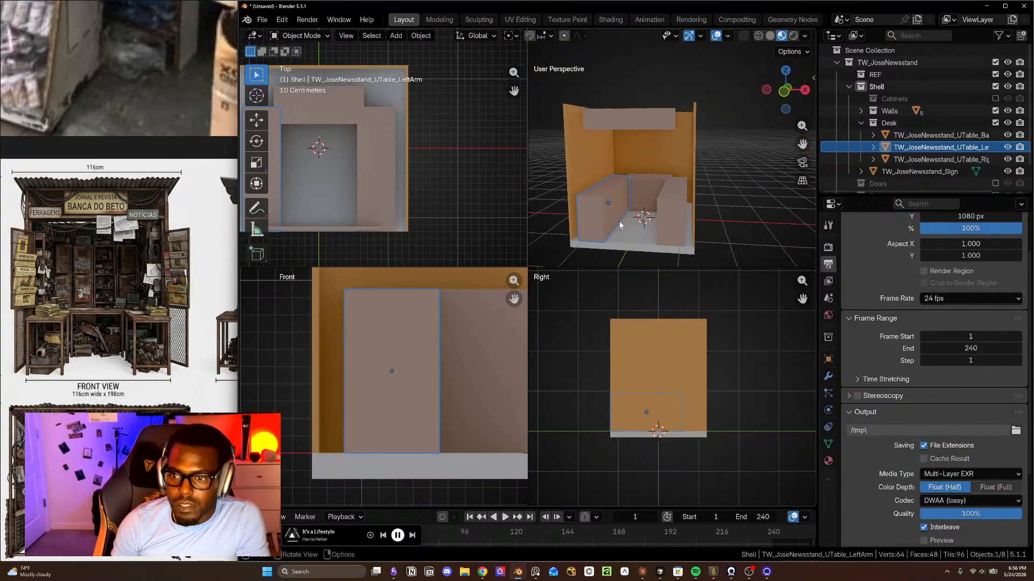
{"action": "left_click_drag", "start_coordinate": [551, 139], "coordinate": [711, 253]}
{"action": "scroll", "coordinate": [948, 350], "scroll_direction": "up", "scroll_amount": 2}
{"action": "scroll", "coordinate": [947, 350], "scroll_direction": "down", "scroll_amount": 5}
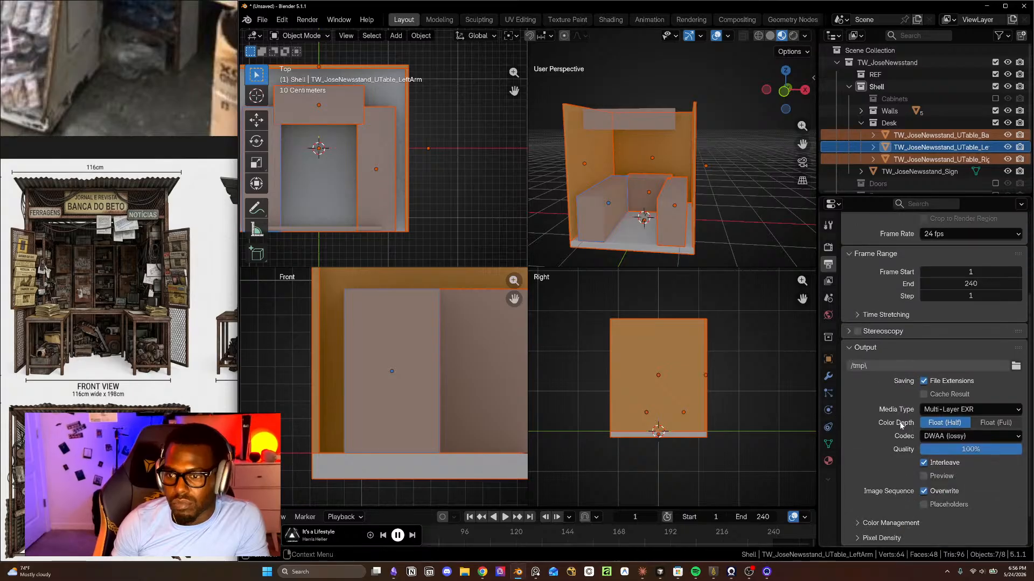
{"action": "left_click", "coordinate": [703, 161]}
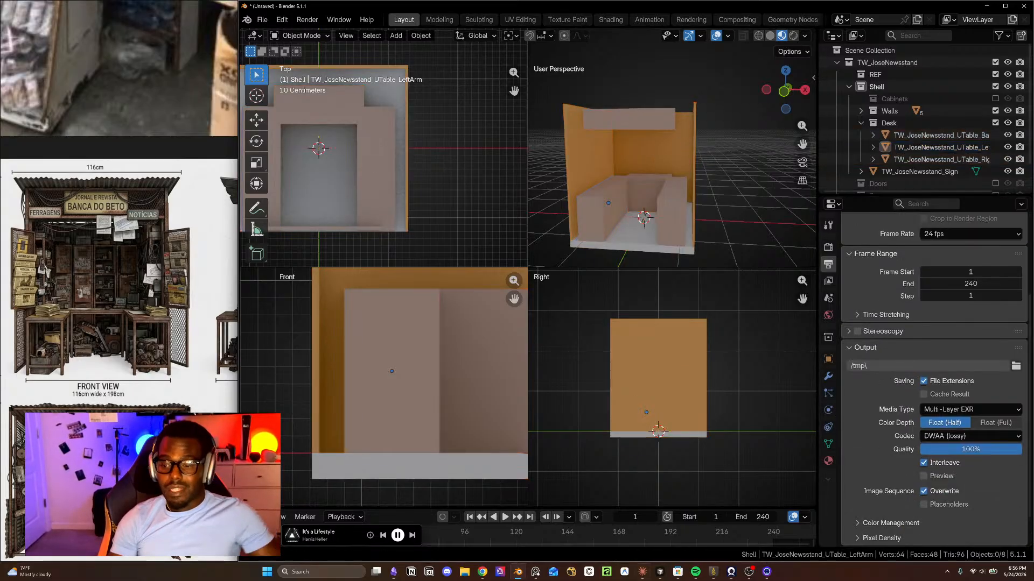
- Switch to Claude and ask it to make all the objects in this scene show wireframe
{"action": "left_click", "coordinate": [642, 574]}
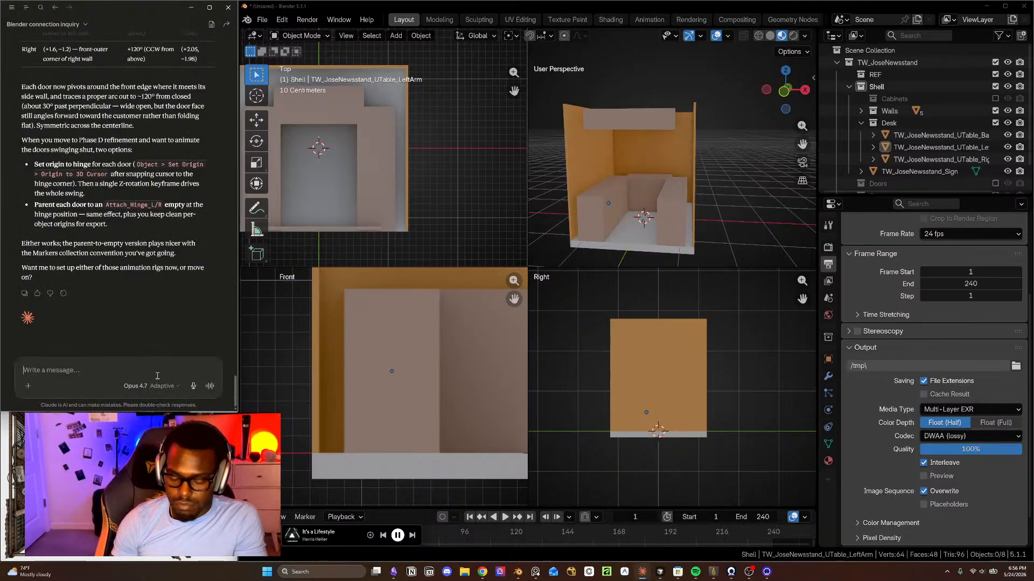
{"action": "type", "text": "Plese"}
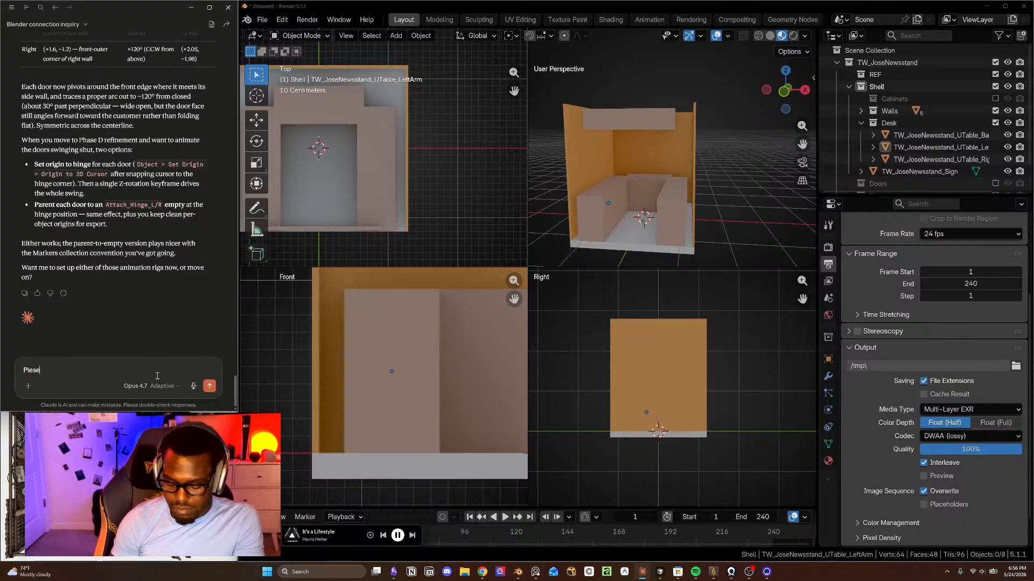
{"action": "key", "text": "BackSpace"}
{"action": "key", "text": "BackSpace"}
{"action": "key", "text": "BackSpace"}
{"action": "key", "text": "BackSpace"}
{"action": "key", "text": "BackSpace"}
{"action": "key", "text": "BackSpace"}
{"action": "key", "text": "BackSpace"}
{"action": "key", "text": "BackSpace"}
{"action": "key", "text": "BackSpace"}
{"action": "key", "text": "BackSpace"}
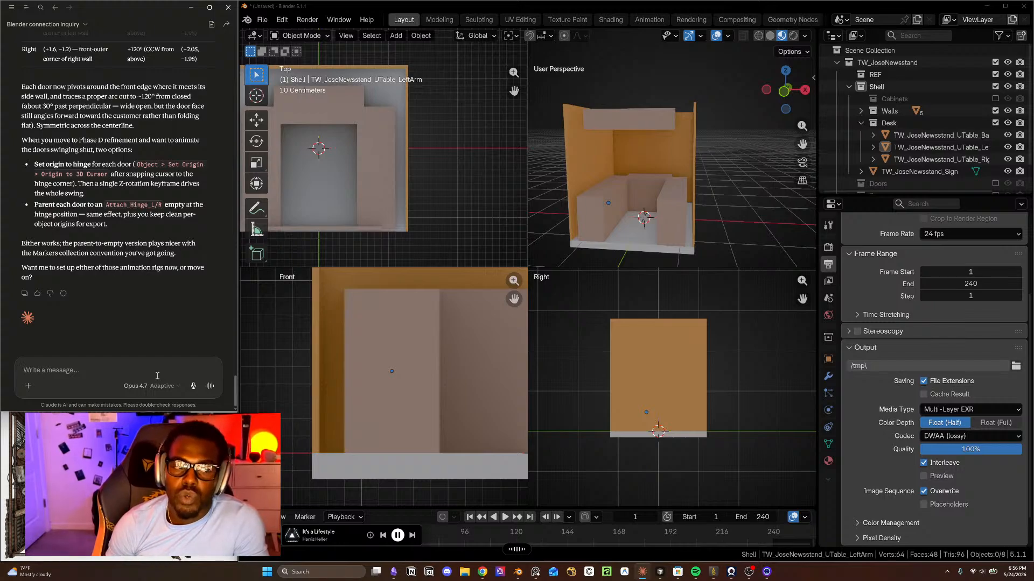
{"action": "type", "text": "Please make all the objects in this scene show wireframe."}
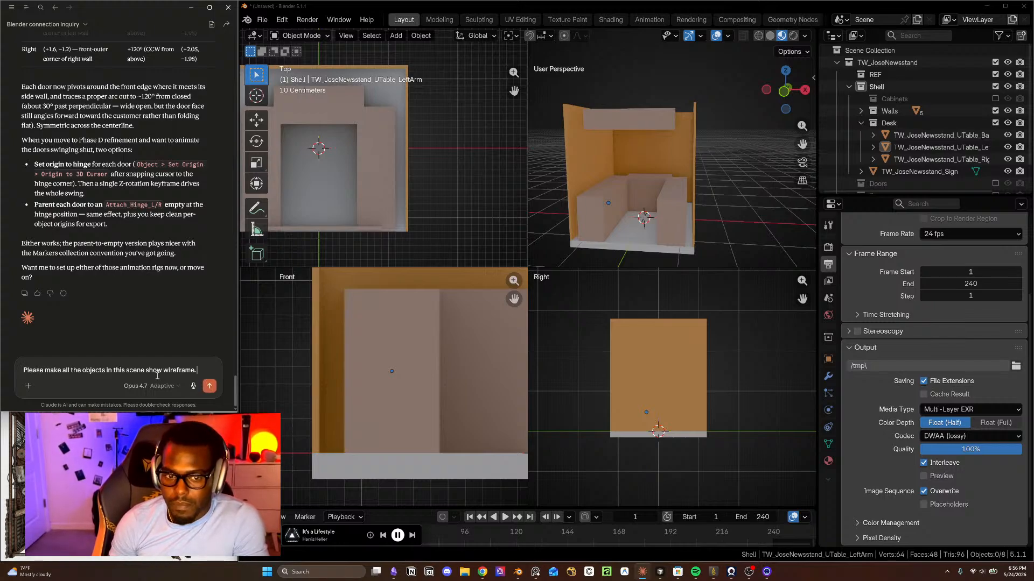
{"action": "key", "text": "Return"}
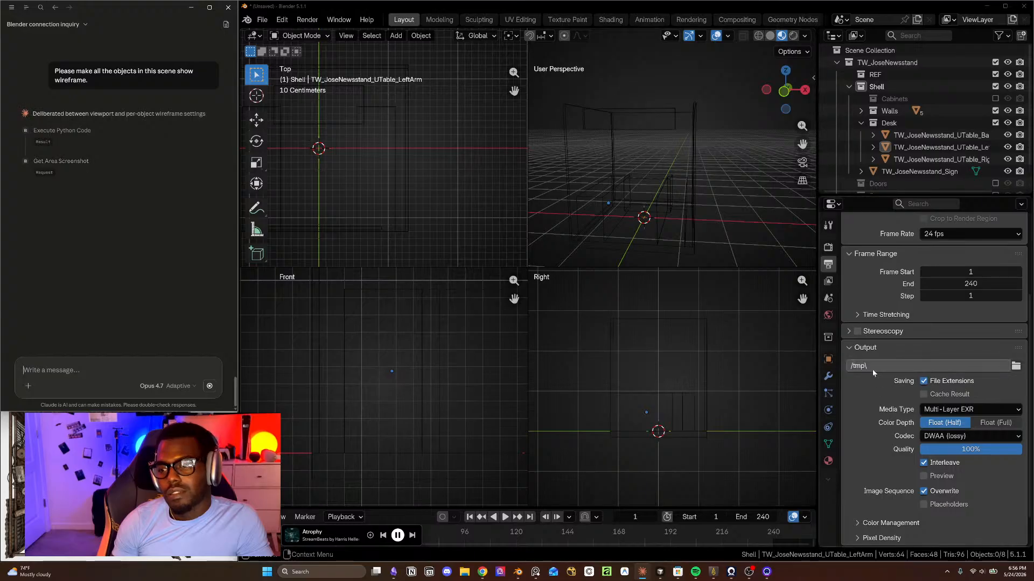
- Show the U-table left arm's object properties and expand its Visibility and Viewport Display settings to check how wireframe is set
{"action": "left_click", "coordinate": [829, 376]}
{"action": "left_click", "coordinate": [828, 359]}
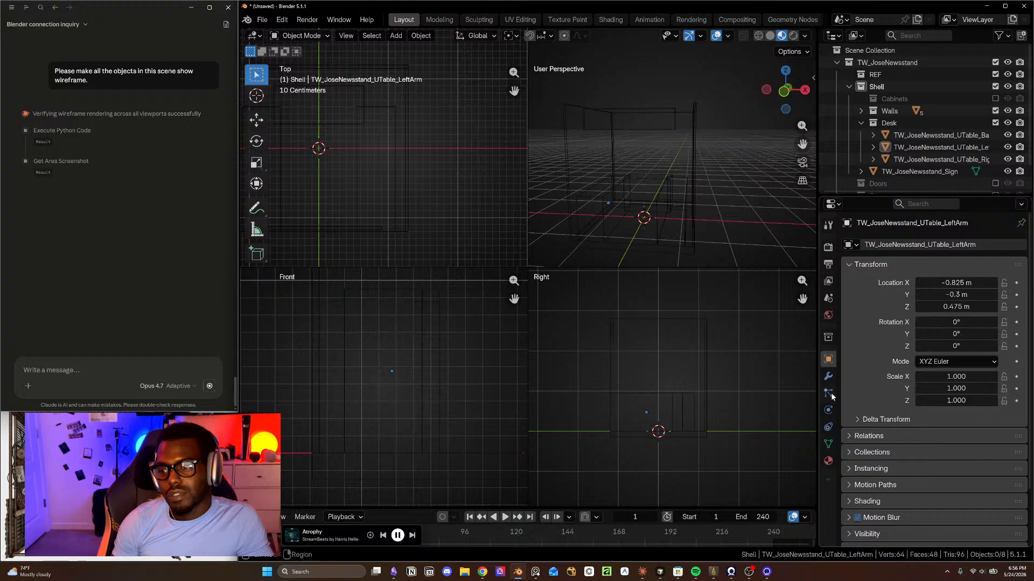
{"action": "scroll", "coordinate": [871, 401], "scroll_direction": "down", "scroll_amount": 2}
{"action": "left_click", "coordinate": [850, 486]}
{"action": "scroll", "coordinate": [884, 463], "scroll_direction": "down", "scroll_amount": 5}
{"action": "scroll", "coordinate": [884, 462], "scroll_direction": "down", "scroll_amount": 5}
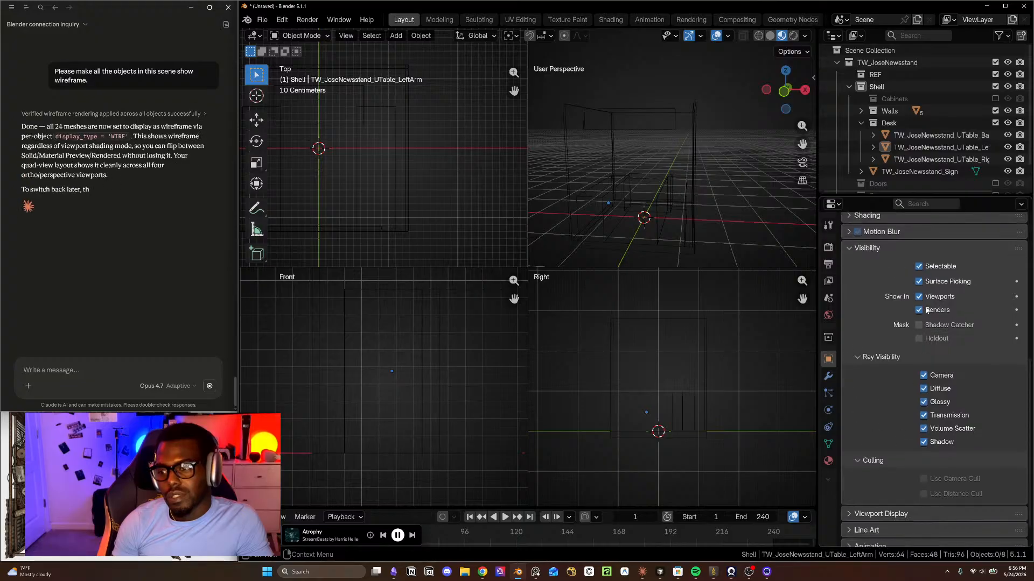
{"action": "scroll", "coordinate": [905, 431], "scroll_direction": "down", "scroll_amount": 1}
{"action": "left_click", "coordinate": [850, 489]}
{"action": "scroll", "coordinate": [880, 438], "scroll_direction": "down", "scroll_amount": 6}
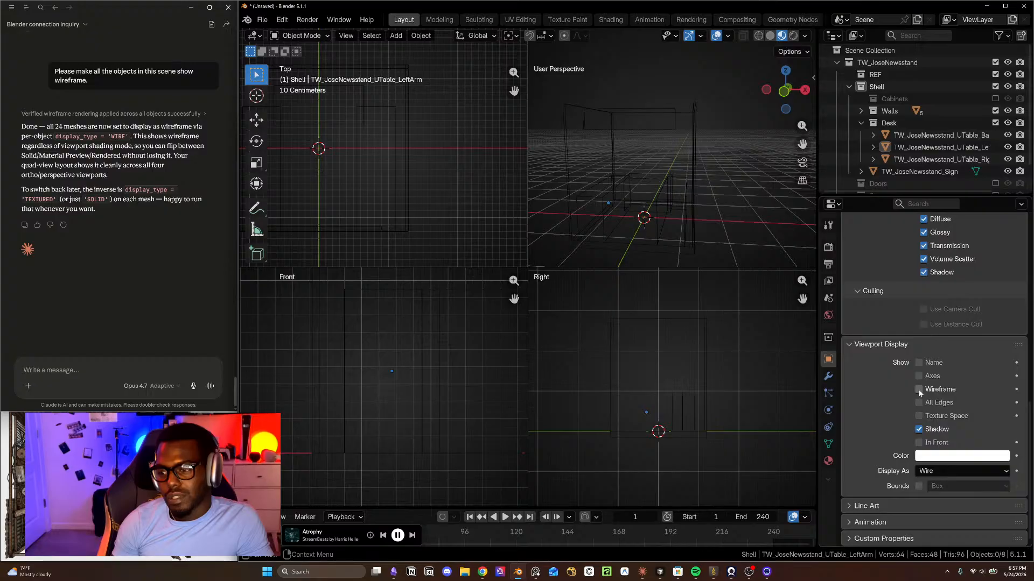
- Ask Claude to undo that and keep the display as textured, but with show wireframe checked
{"action": "left_click", "coordinate": [120, 371]}
{"action": "type", "text": "Pleas"}
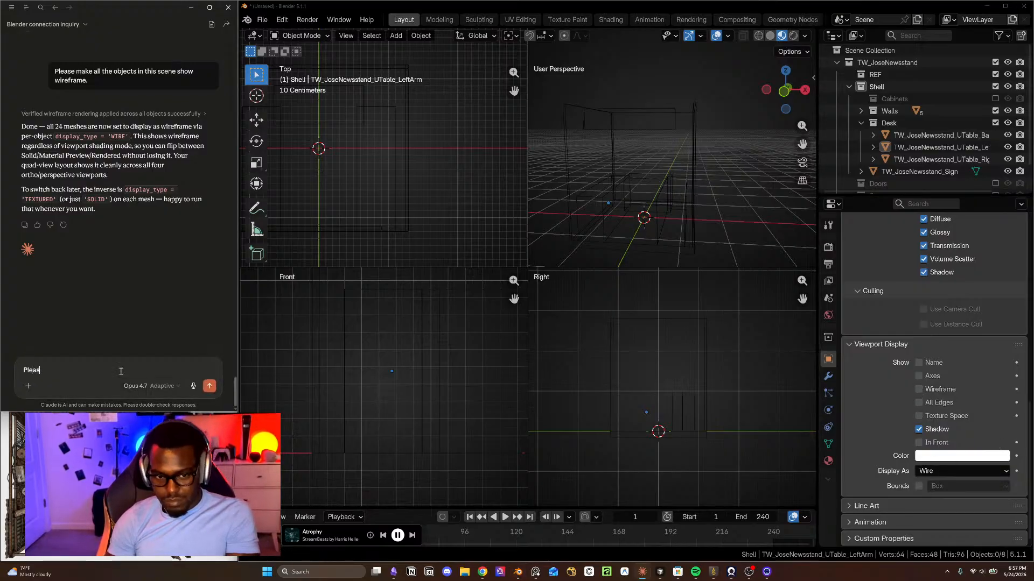
{"action": "type", "text": "e undo"}
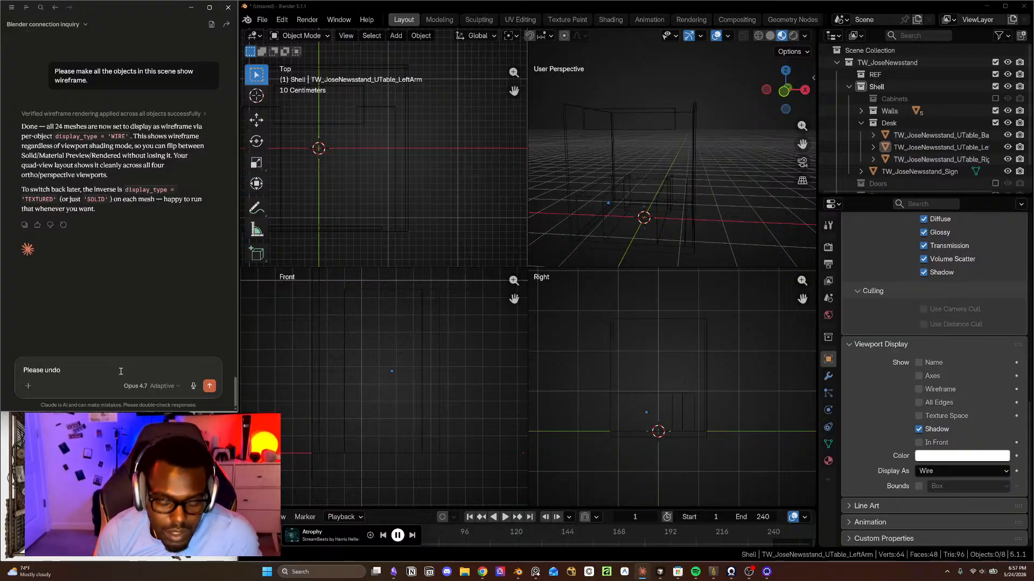
{"action": "type", "text": " that. I wa"}
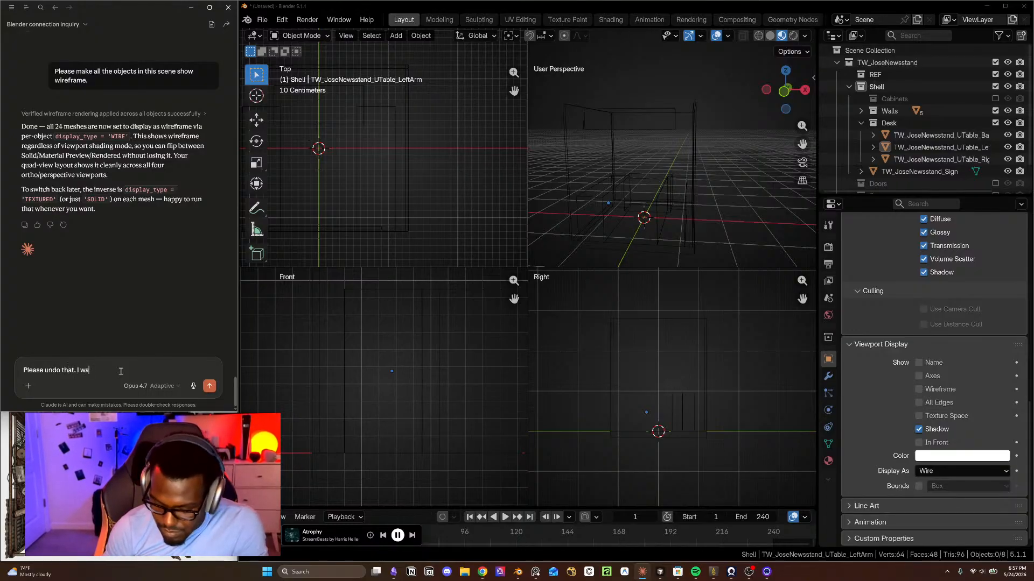
{"action": "type", "text": "nt the display as to still be"}
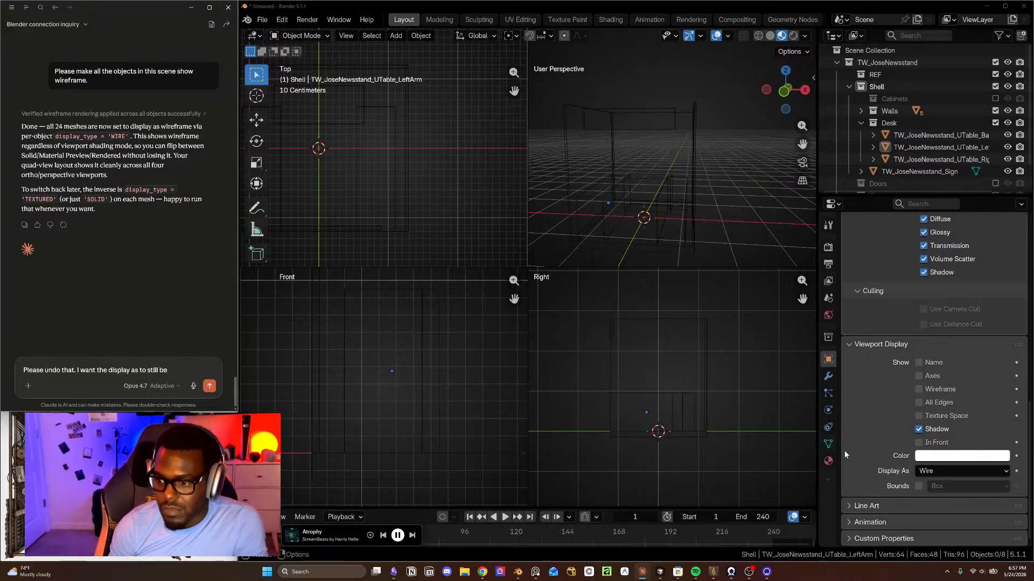
{"action": "left_click", "coordinate": [967, 472]}
{"action": "left_click", "coordinate": [966, 472]}
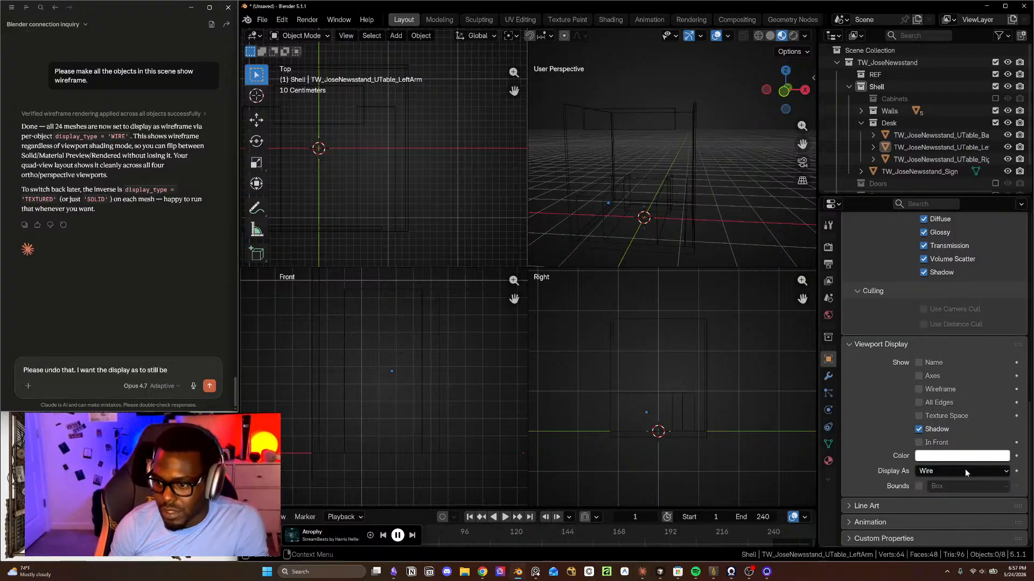
{"action": "left_click", "coordinate": [180, 371]}
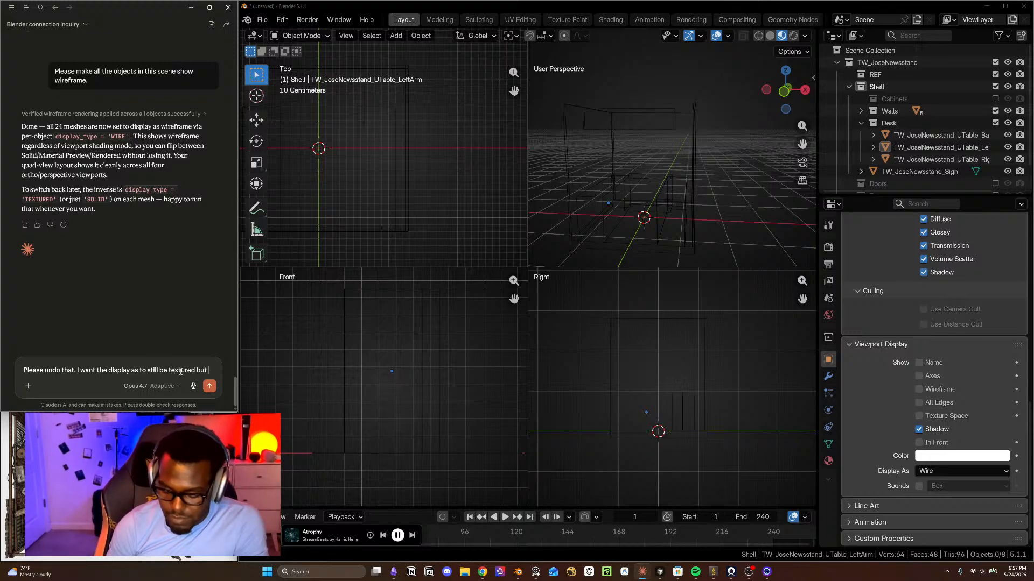
{"action": "type", "text": "how wireframe is checked"}
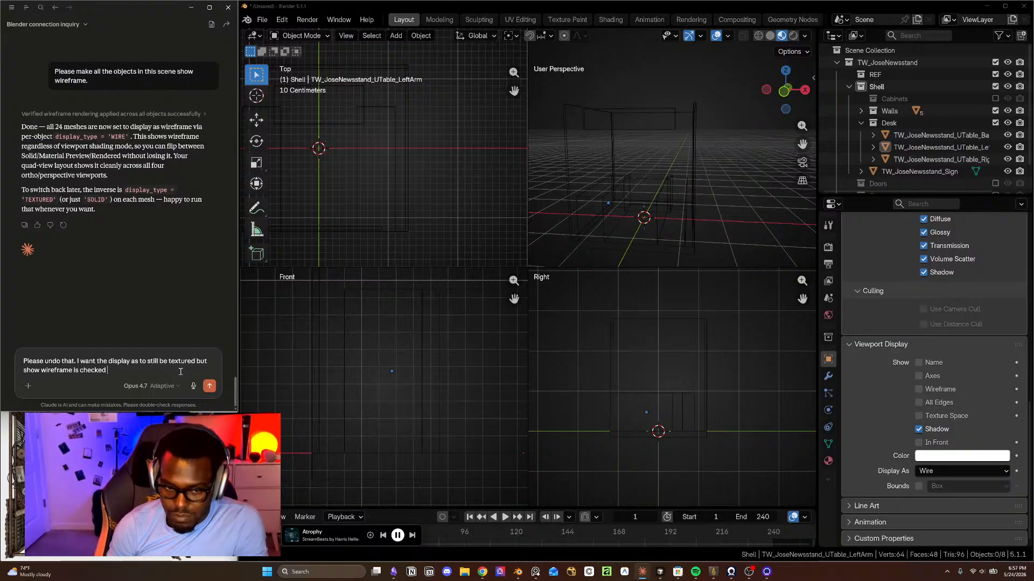
{"action": "key", "text": "Return"}
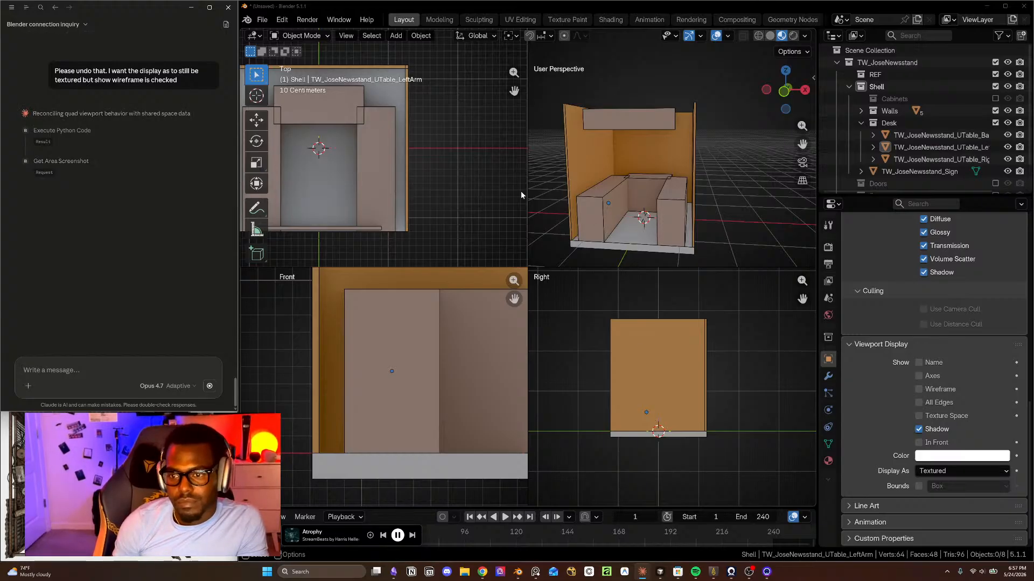
- Select the outer side face of the U-table's left arm in Edit Mode and snap the 3D cursor to it
{"action": "scroll", "coordinate": [590, 199], "scroll_direction": "up", "scroll_amount": 3}
{"action": "middle_click_drag", "start_coordinate": [608, 218], "coordinate": [622, 184]}
{"action": "left_click", "coordinate": [621, 184]}
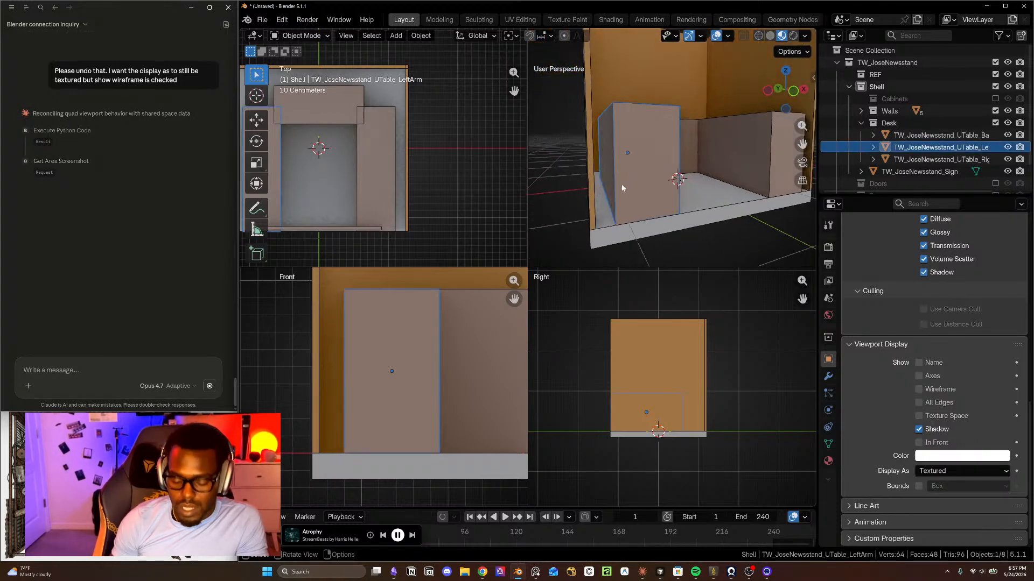
{"action": "key", "text": "Tab"}
{"action": "left_click", "coordinate": [609, 172]}
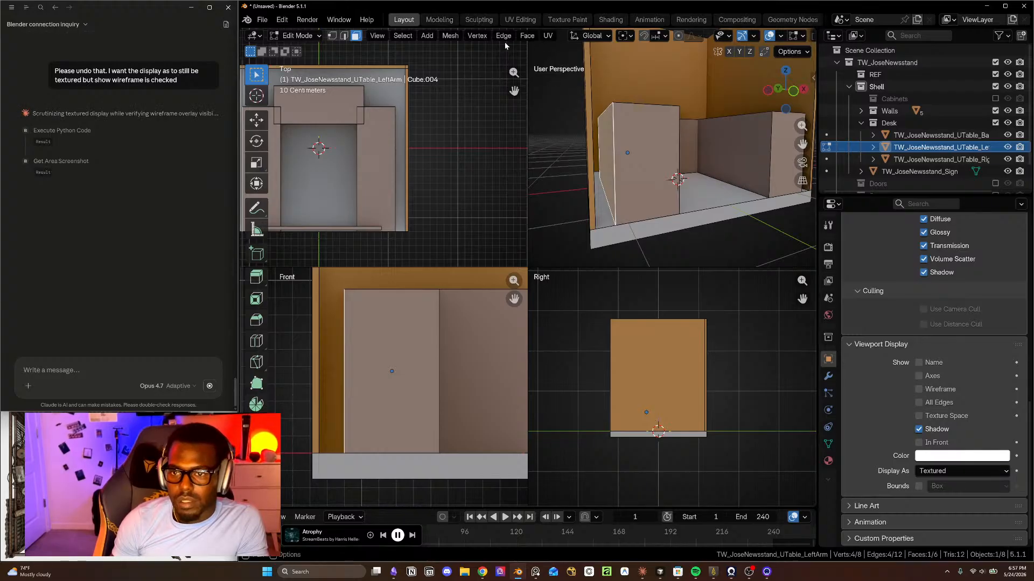
{"action": "key", "text": "shift+s"}
{"action": "key", "text": "shift+s"}
{"action": "left_click", "coordinate": [597, 203]}
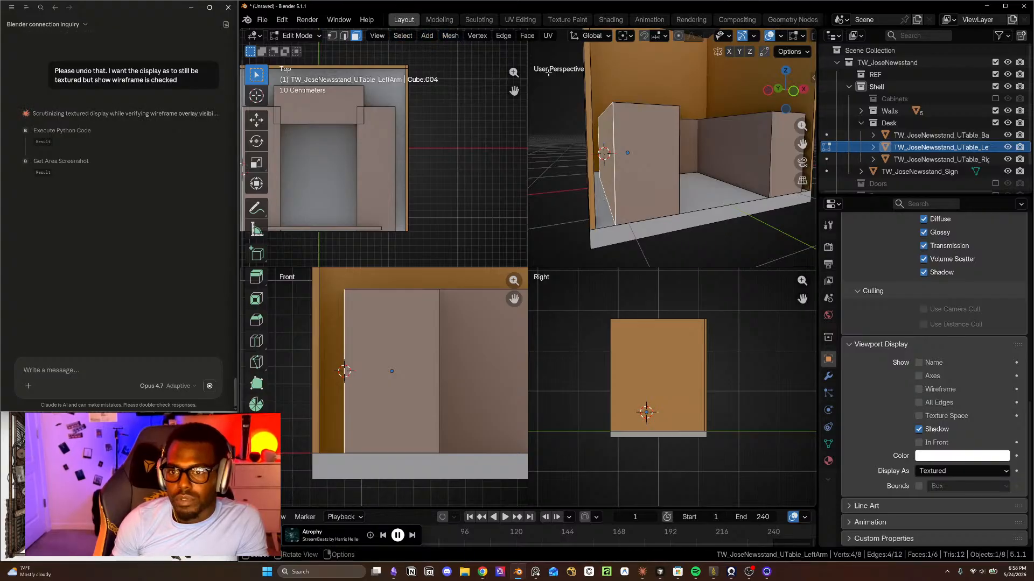
- Return to Object Mode and try to set the U-table left arm's origin to the 3D cursor
{"action": "key", "text": "Tab"}
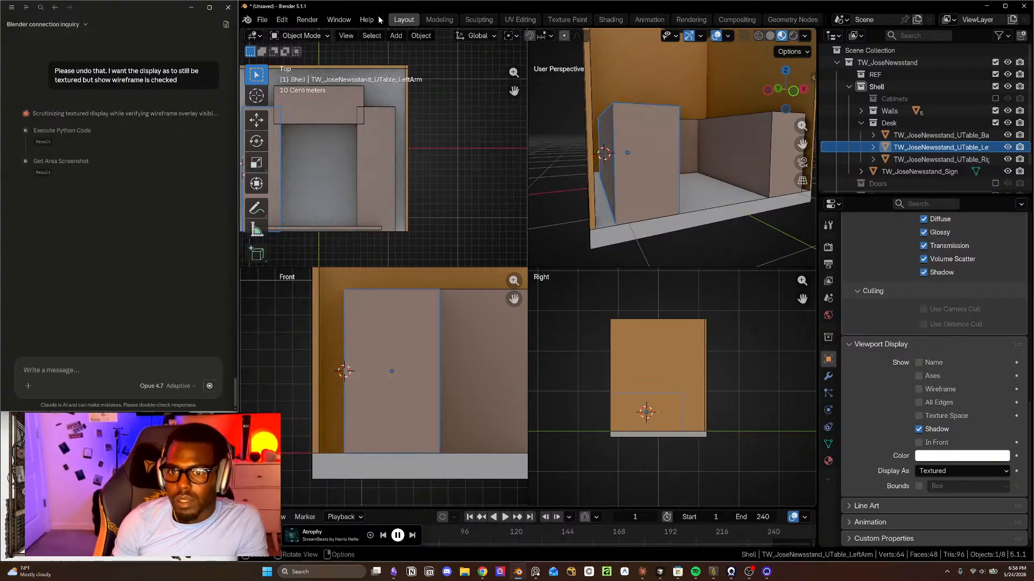
{"action": "left_click", "coordinate": [421, 35]}
{"action": "mouse_move", "coordinate": [471, 61]}
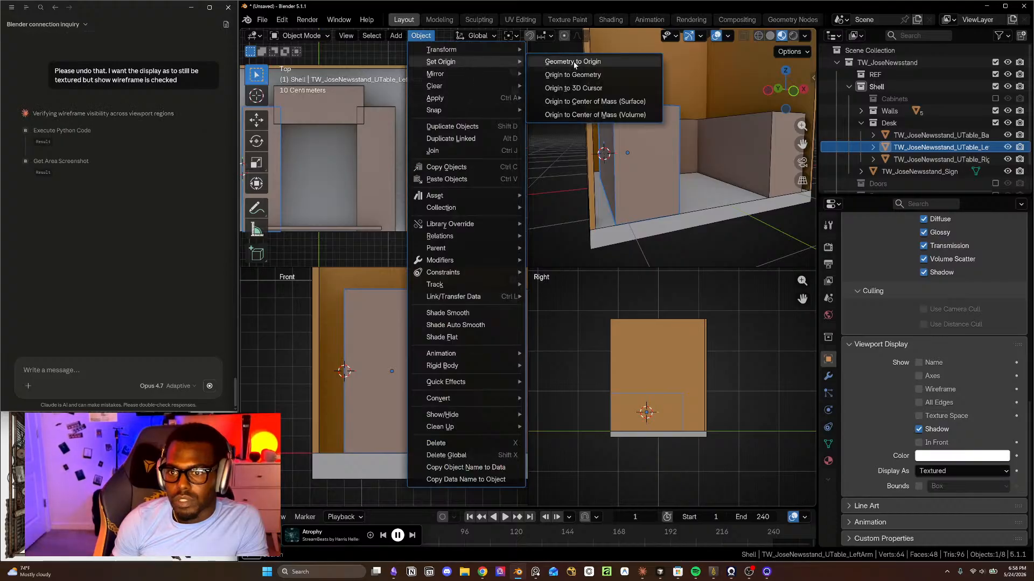
{"action": "left_click", "coordinate": [591, 87]}
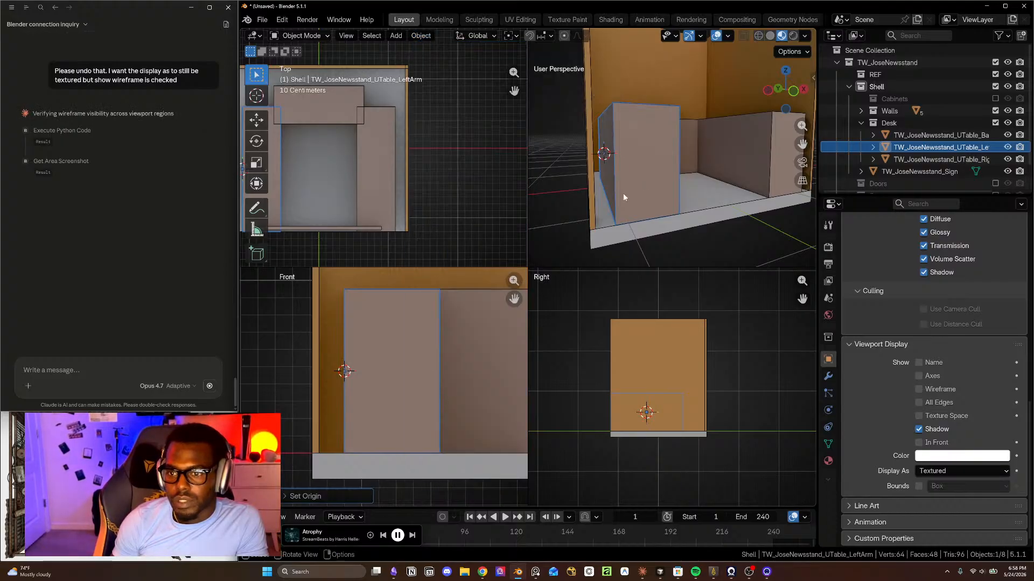
{"action": "middle_click_drag", "start_coordinate": [615, 155], "coordinate": [638, 169]}
{"action": "key", "text": "ctrl+z"}
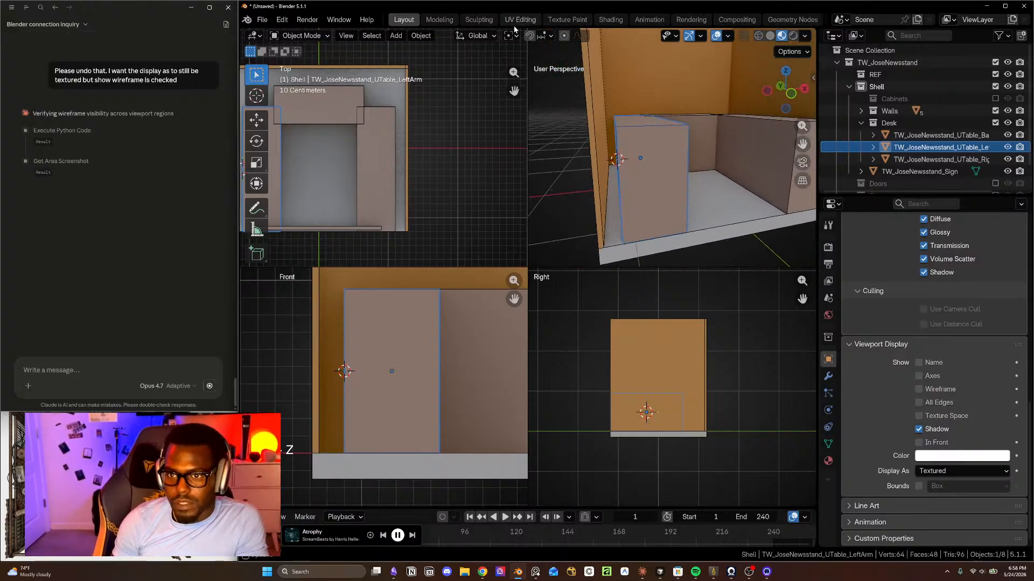
- Set the snap target for individual elements to Face Nearest and enable snapping
{"action": "left_click", "coordinate": [541, 36]}
{"action": "left_click", "coordinate": [525, 147]}
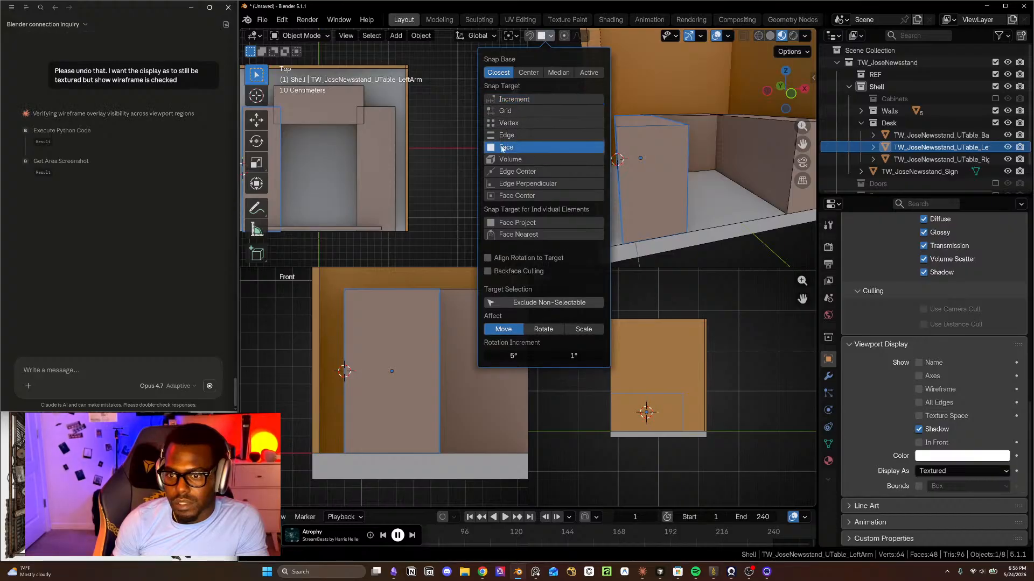
{"action": "left_click", "coordinate": [525, 234]}
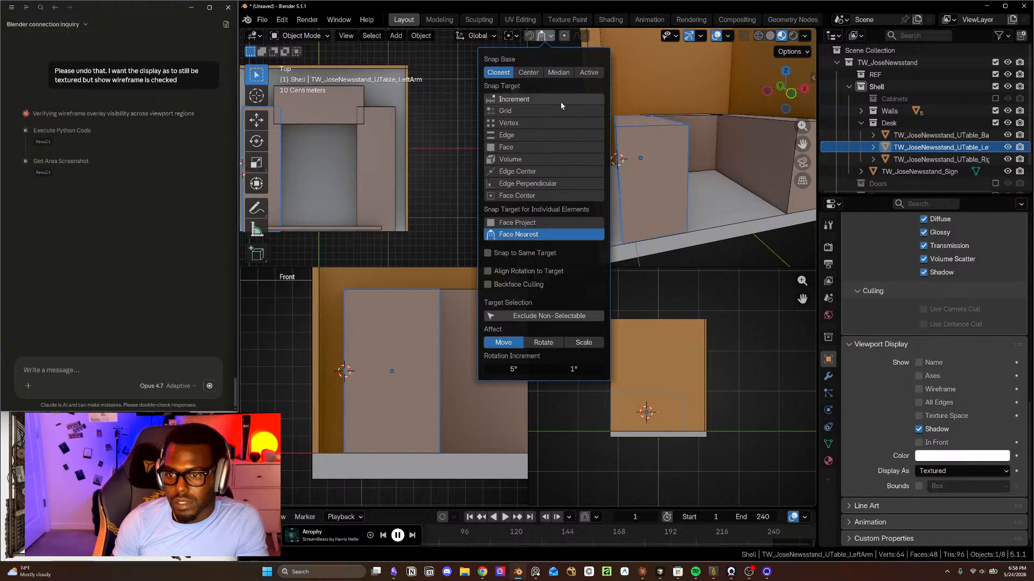
{"action": "middle_click_drag", "start_coordinate": [639, 183], "coordinate": [631, 204]}
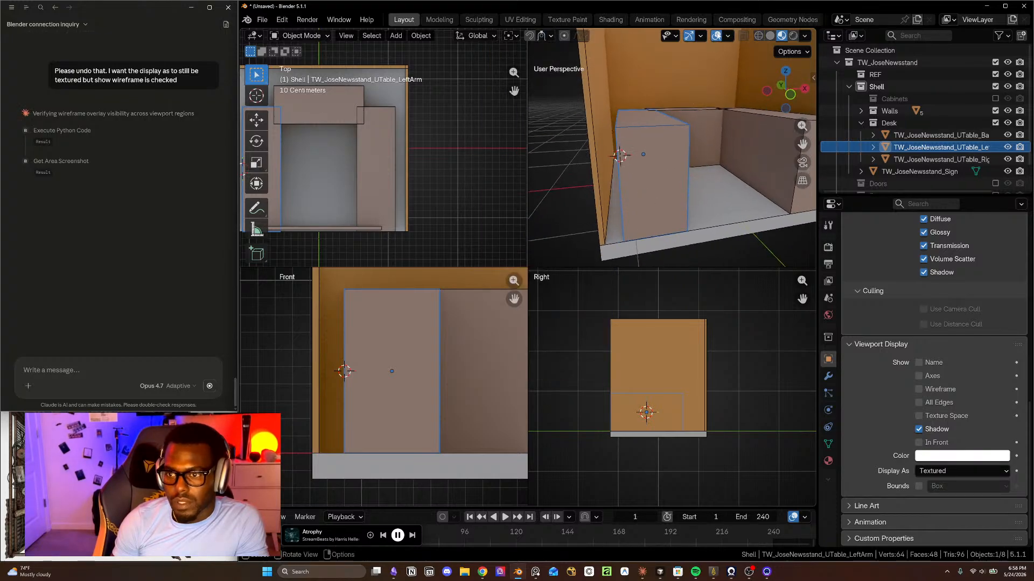
{"action": "left_click", "coordinate": [532, 37]}
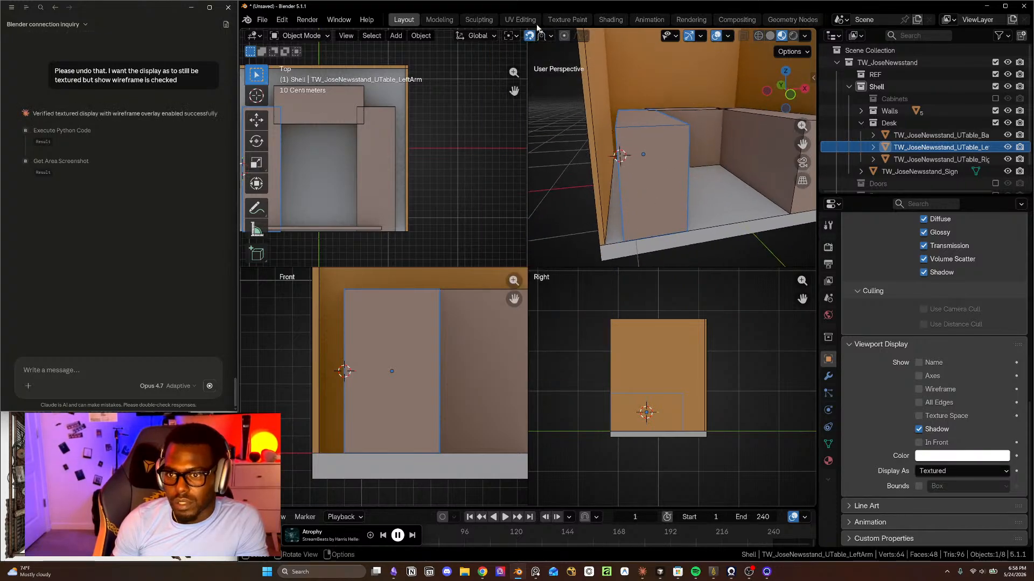
- Try to move the U-table's left arm along the global X axis to the left wall using face snapping
{"action": "key", "text": "g"}
{"action": "key", "text": "x"}
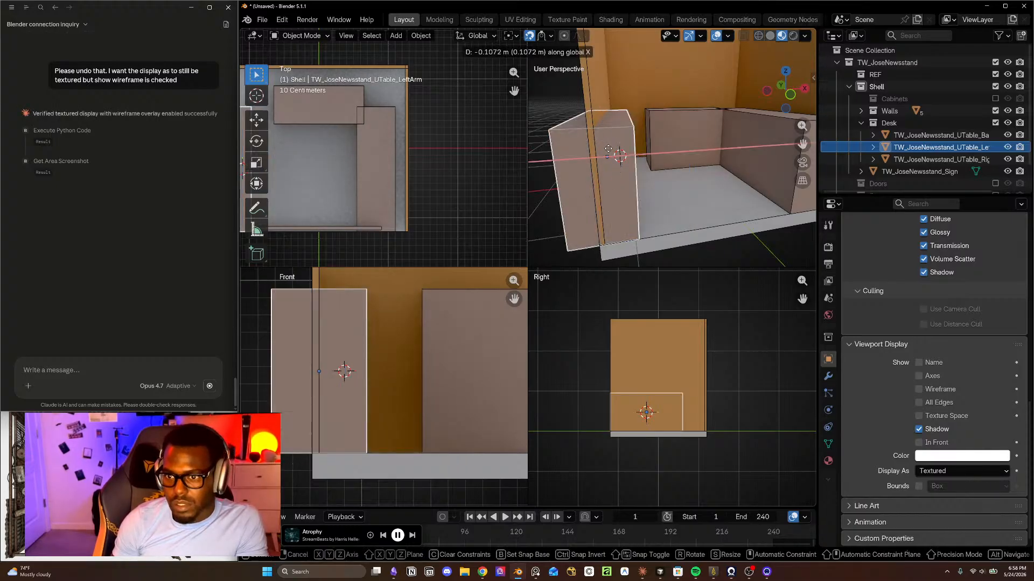
{"action": "left_click", "coordinate": [607, 149]}
{"action": "middle_click_drag", "start_coordinate": [626, 183], "coordinate": [600, 197]}
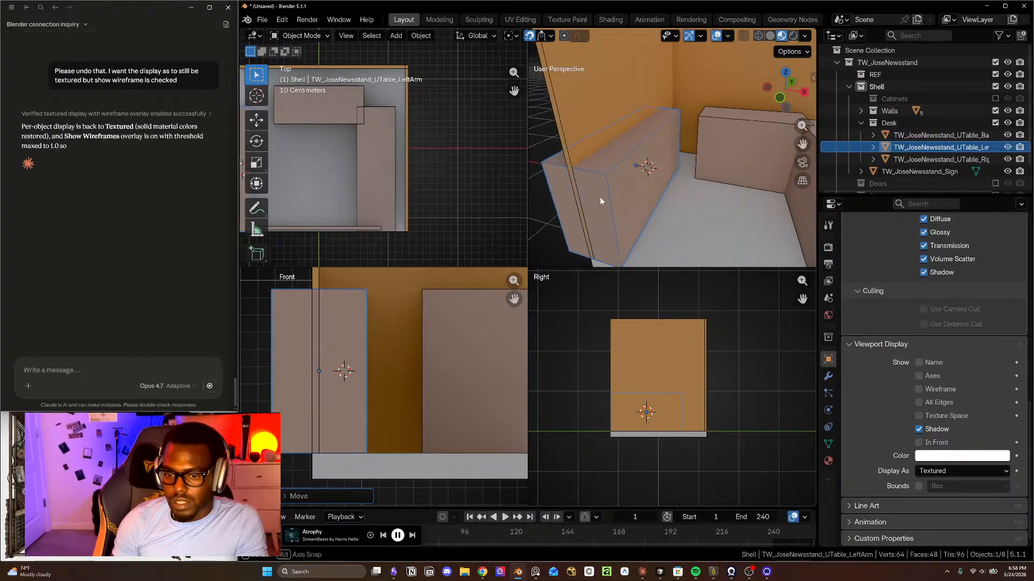
{"action": "key", "text": "ctrl+z"}
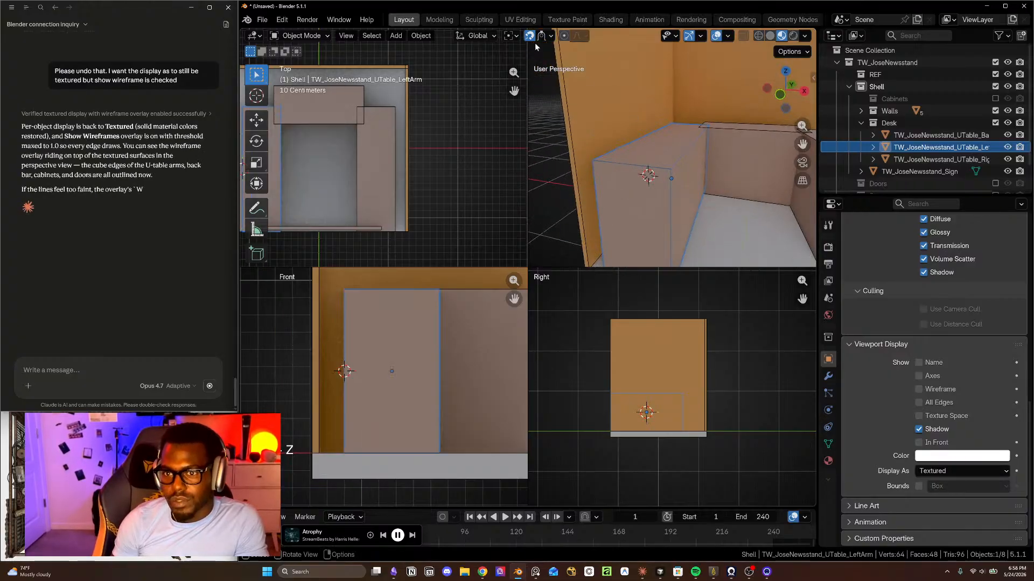
- Try to move the U-table's left arm along the global X axis with Face Project snapping
{"action": "left_click", "coordinate": [547, 37]}
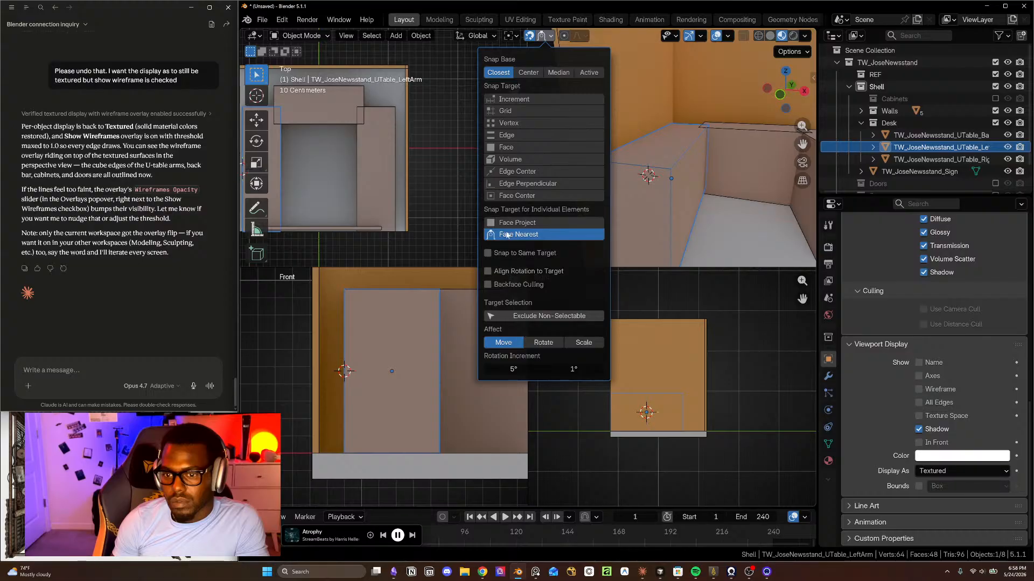
{"action": "left_click", "coordinate": [517, 223]}
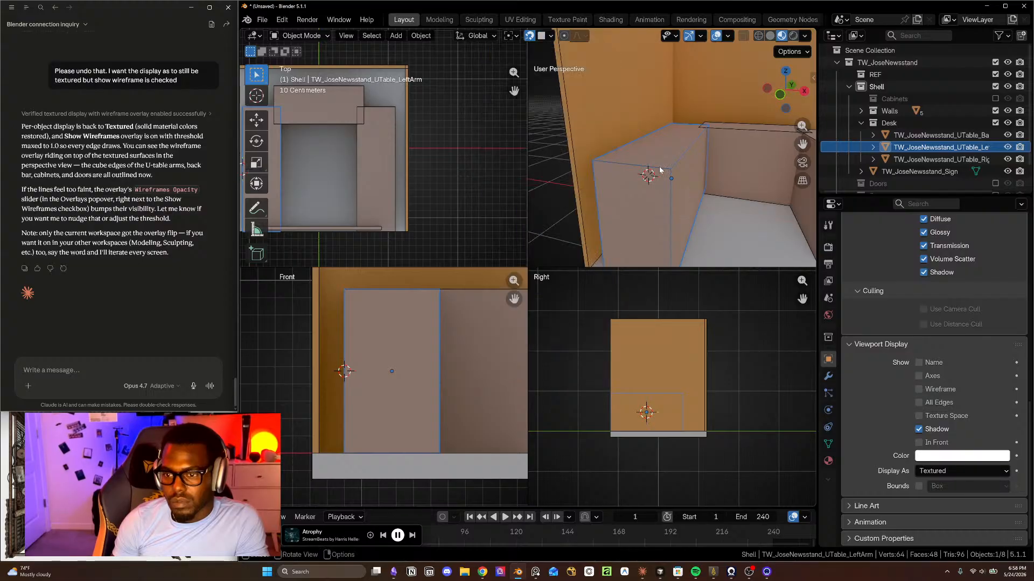
{"action": "key", "text": "g"}
{"action": "key", "text": "x"}
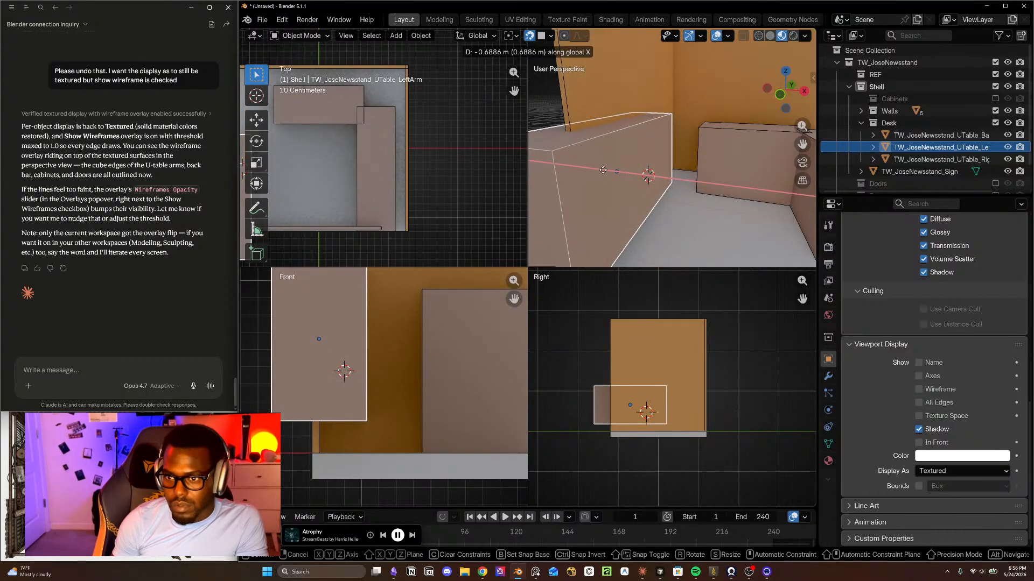
{"action": "left_click", "coordinate": [634, 169]}
{"action": "key", "text": "ctrl+z"}
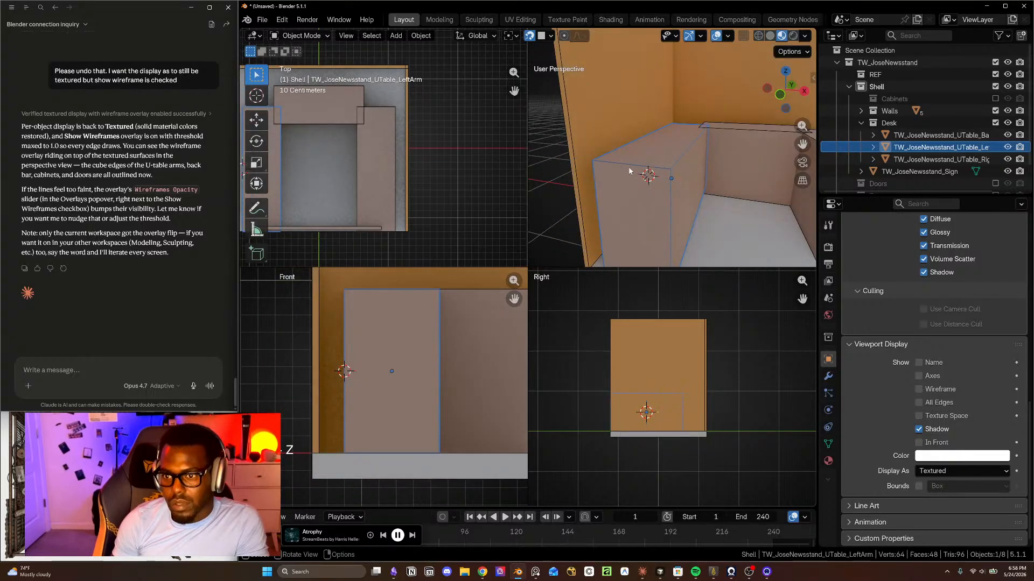
- Set the snap target to Face and move the U-table's left arm -0.1468 m along global X against the left wall
{"action": "left_click", "coordinate": [530, 36]}
{"action": "left_click", "coordinate": [541, 38]}
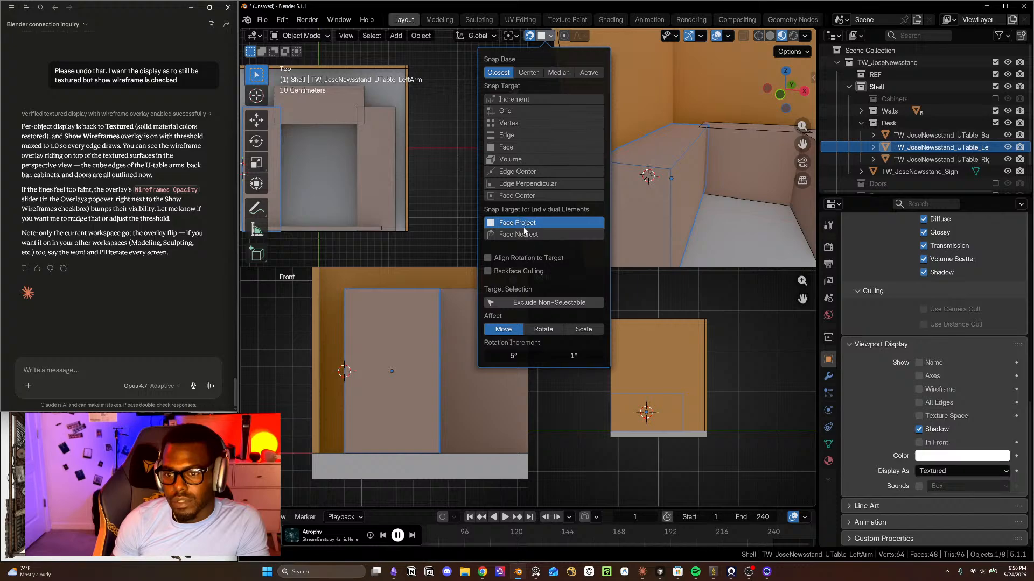
{"action": "left_click", "coordinate": [519, 148]}
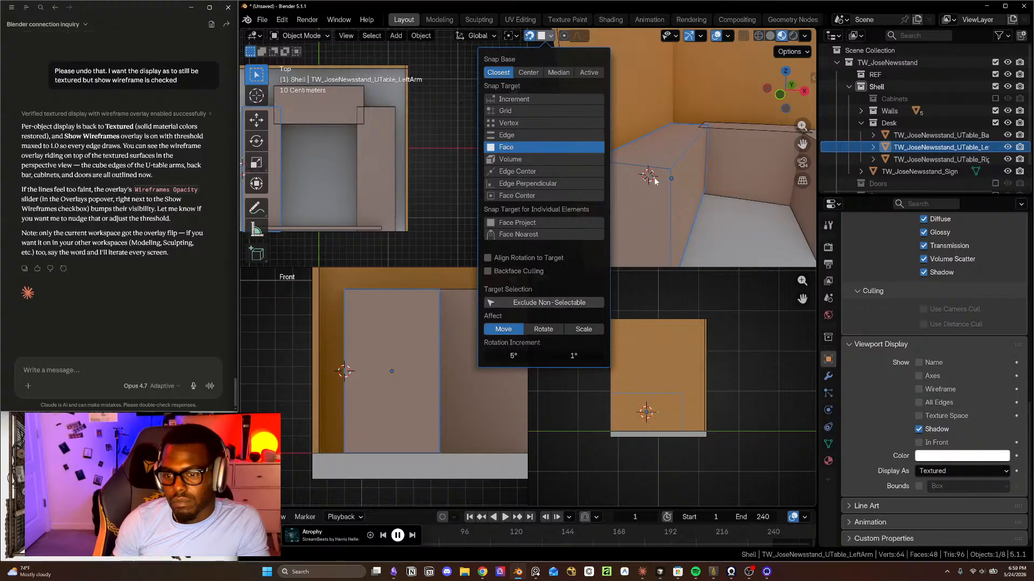
{"action": "middle_click_drag", "start_coordinate": [654, 179], "coordinate": [576, 185]}
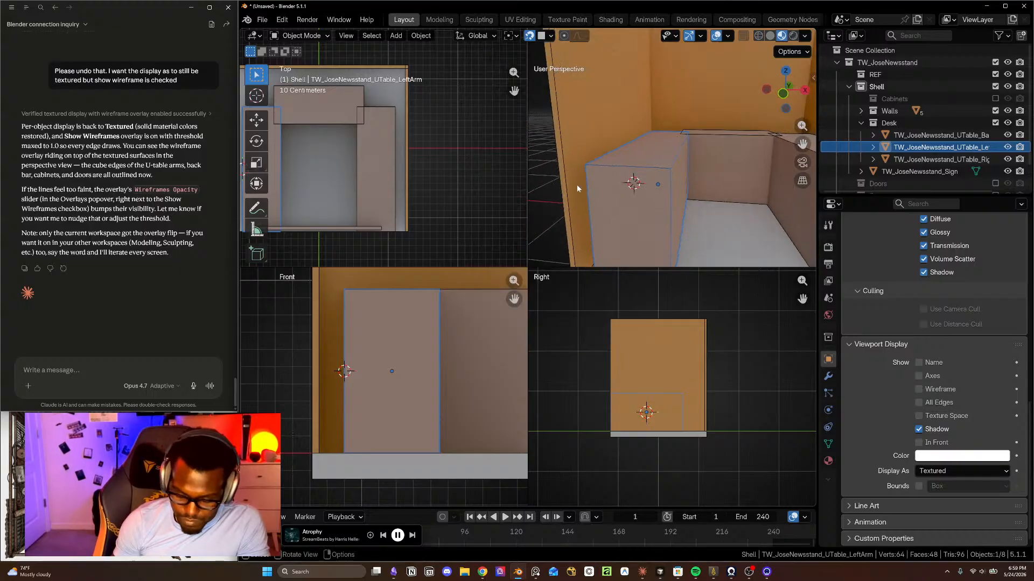
{"action": "key", "text": "g"}
{"action": "key", "text": "x"}
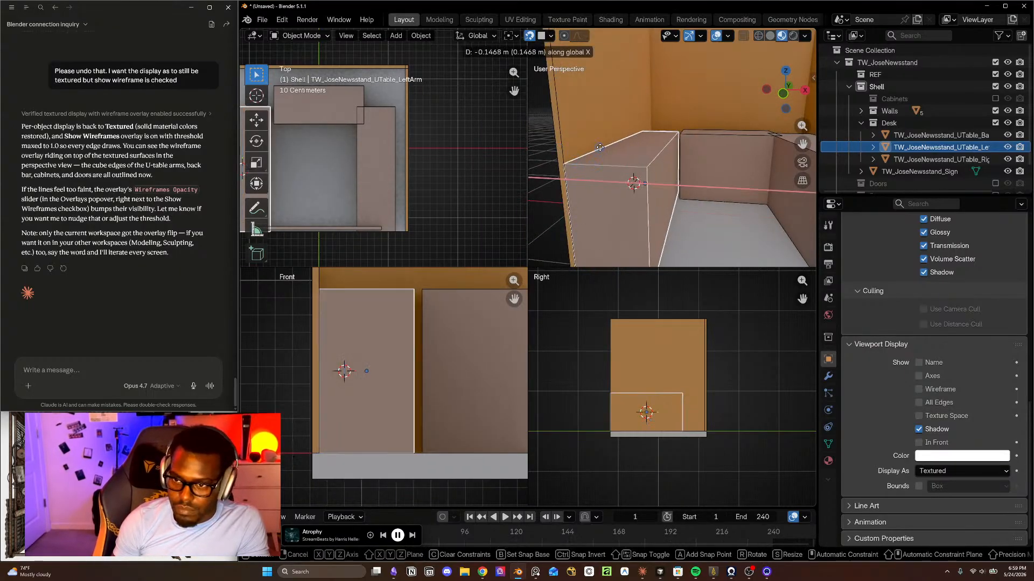
{"action": "left_click", "coordinate": [599, 147]}
- Move the U-table's right arm 0.1468 m along global X so it snaps against the right wall
{"action": "middle_click_drag", "start_coordinate": [633, 191], "coordinate": [646, 219]}
{"action": "left_click", "coordinate": [624, 174]}
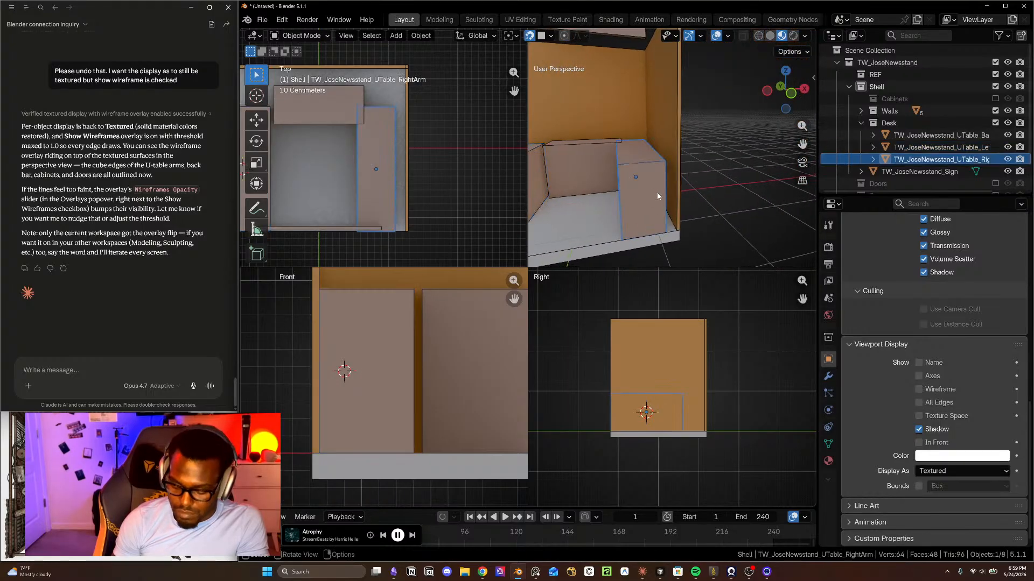
{"action": "key", "text": "g"}
{"action": "key", "text": "x"}
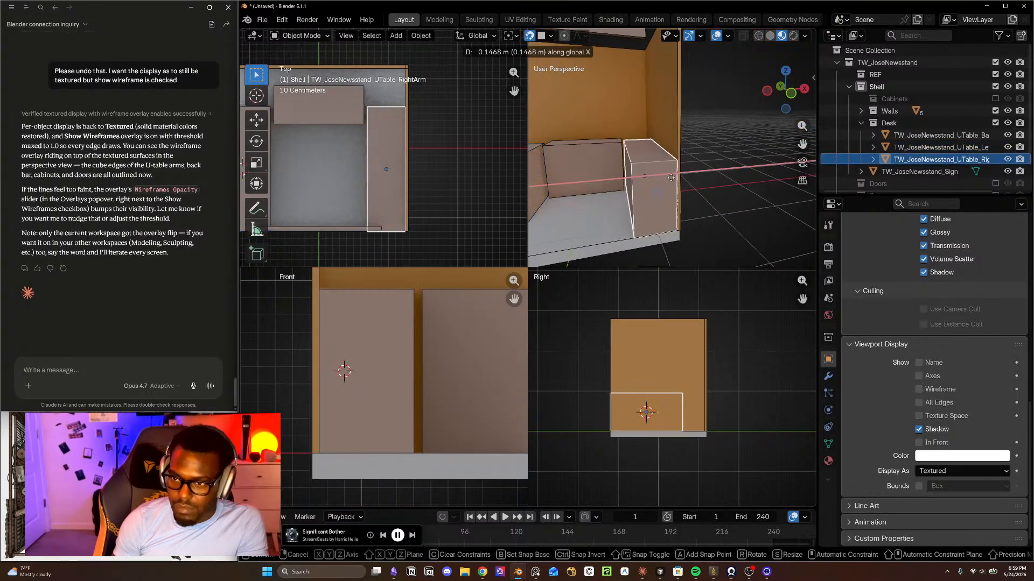
{"action": "left_click", "coordinate": [670, 142]}
- Move the U-table's back bar 0.25 m along global Y so it snaps against the back wall
{"action": "middle_click_drag", "start_coordinate": [670, 141], "coordinate": [700, 135]}
{"action": "left_click", "coordinate": [612, 131]}
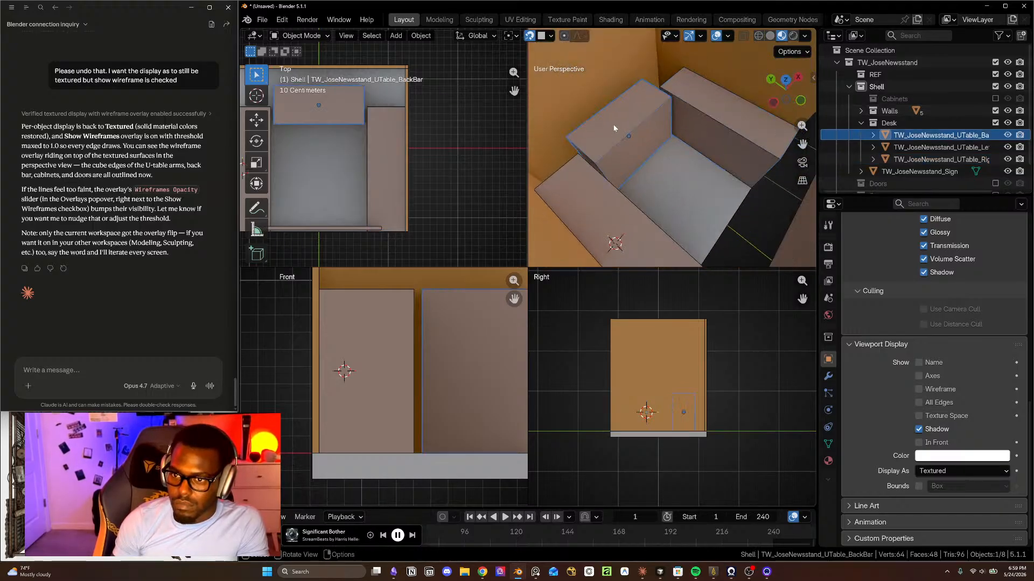
{"action": "key", "text": "g"}
{"action": "key", "text": "y"}
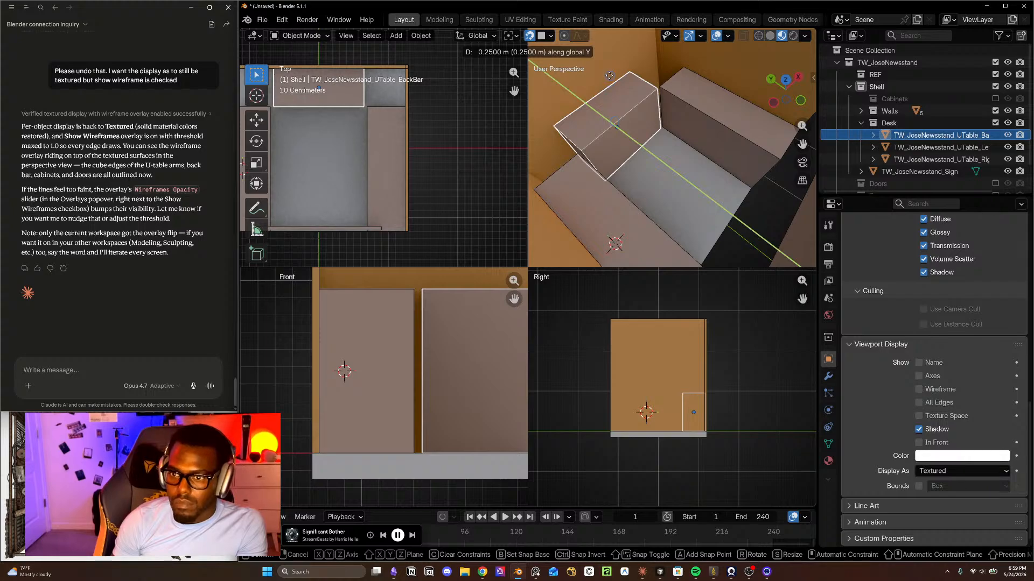
{"action": "key", "text": "Return"}
- Delete the U-table's back bar between the two arms
{"action": "middle_click_drag", "start_coordinate": [712, 185], "coordinate": [648, 165]}
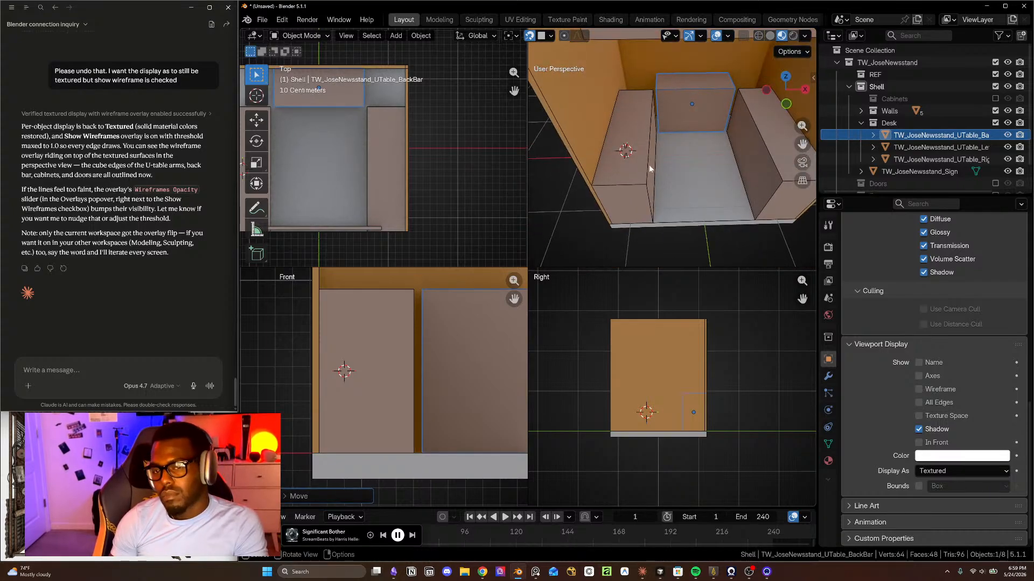
{"action": "middle_click_drag", "start_coordinate": [752, 165], "coordinate": [666, 193], "text": "shift"}
{"action": "scroll", "coordinate": [617, 161], "scroll_direction": "up", "scroll_amount": 3}
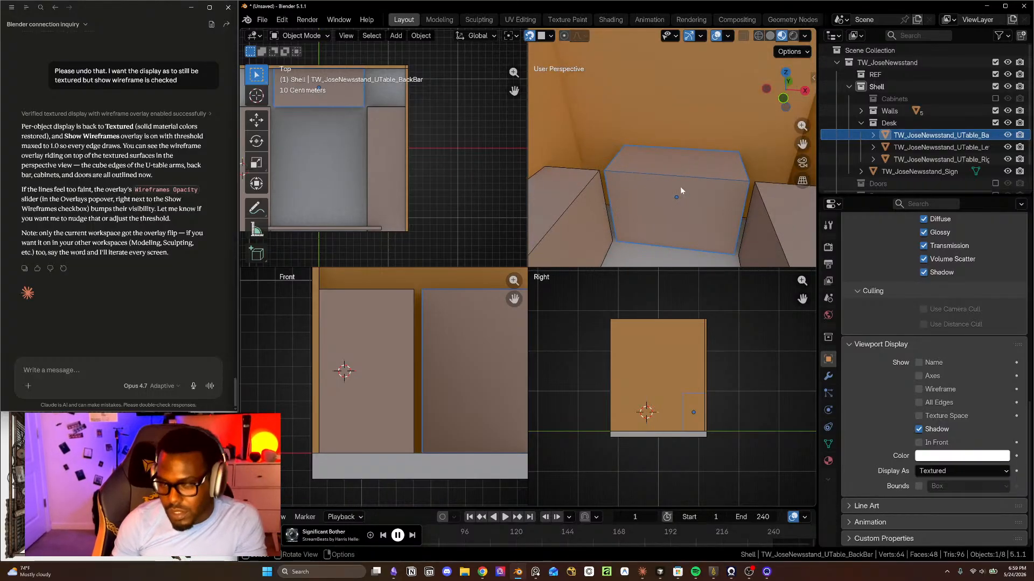
{"action": "key", "text": "x"}
{"action": "left_click", "coordinate": [664, 192]}
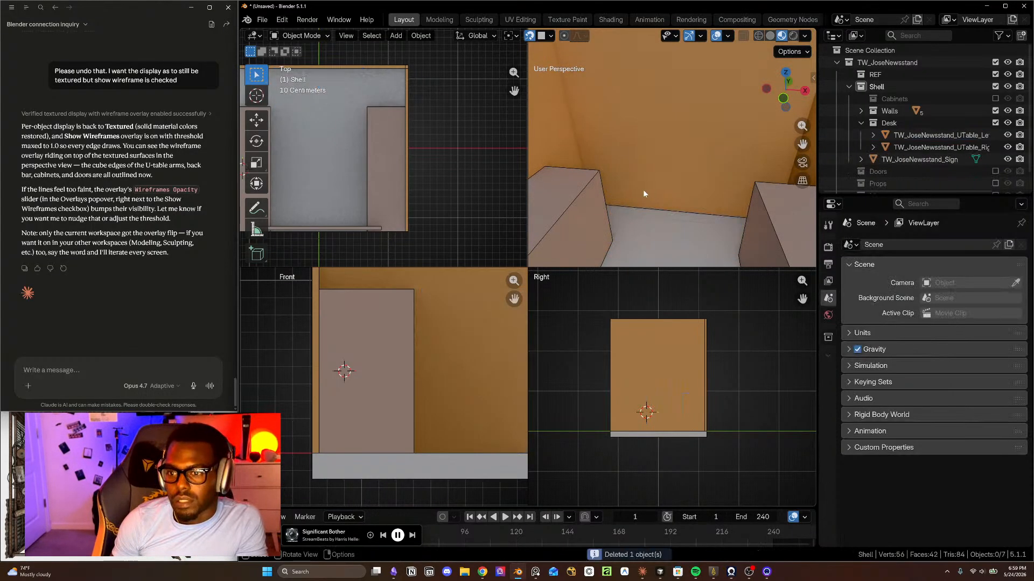
- Select both U-table arms, isolate them in local view and expand the perspective view to fill the viewport area
{"action": "left_click", "coordinate": [578, 211]}
{"action": "scroll", "coordinate": [645, 206], "scroll_direction": "down", "scroll_amount": 5}
{"action": "middle_click_drag", "start_coordinate": [647, 206], "coordinate": [707, 170], "text": "shift"}
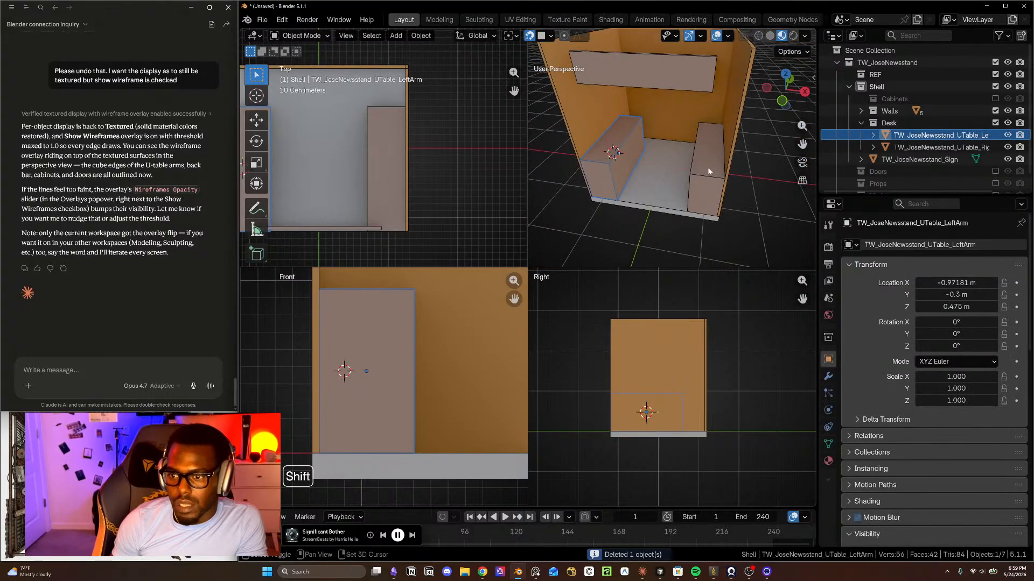
{"action": "left_click", "coordinate": [707, 167], "text": "shift"}
{"action": "key", "text": "KP_Divide"}
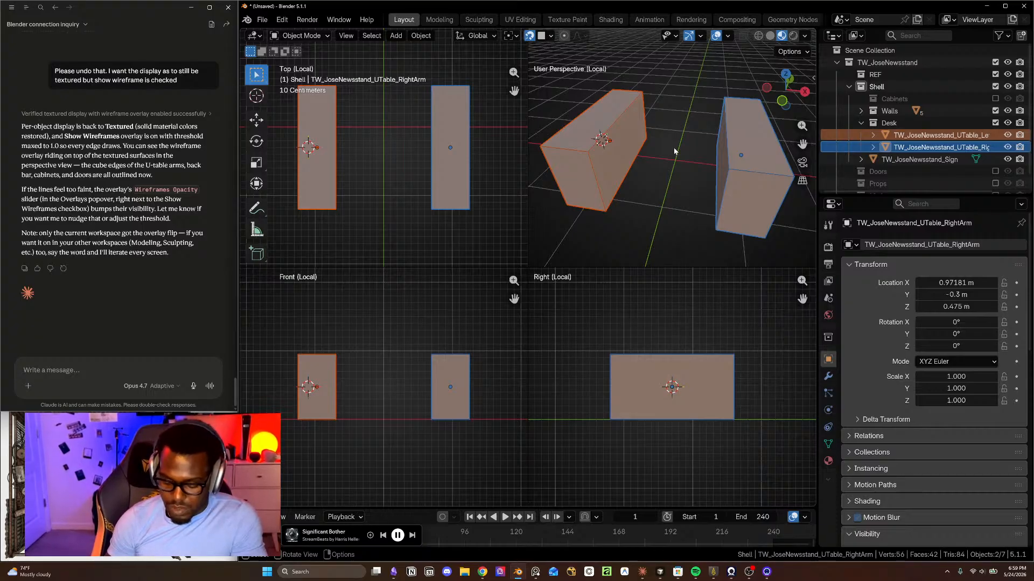
{"action": "key", "text": "ctrl+alt+q"}
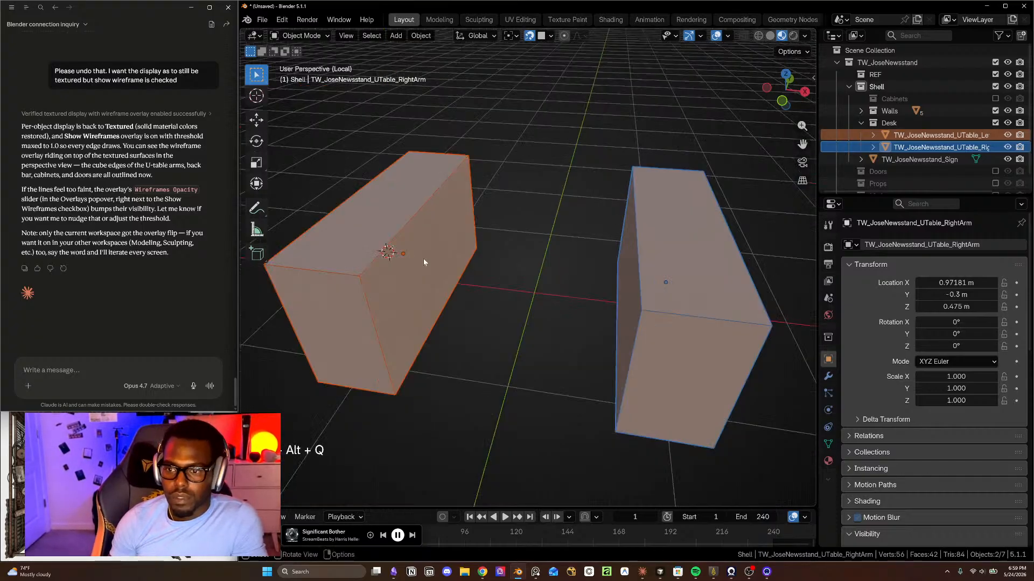
- Deselect the arms and switch the viewport to Solid shading
{"action": "scroll", "coordinate": [431, 264], "scroll_direction": "down", "scroll_amount": 4}
{"action": "middle_click_drag", "start_coordinate": [544, 294], "coordinate": [494, 268]}
{"action": "mouse_move", "coordinate": [639, 218]}
{"action": "middle_mouse_down", "text": "shift"}
{"action": "mouse_move", "coordinate": [520, 283]}
{"action": "mouse_move", "coordinate": [478, 286]}
{"action": "middle_mouse_up", "text": "shift"}
{"action": "left_click", "coordinate": [511, 278]}
{"action": "scroll", "coordinate": [530, 280], "scroll_direction": "up", "scroll_amount": 2}
{"action": "left_click", "coordinate": [770, 36]}
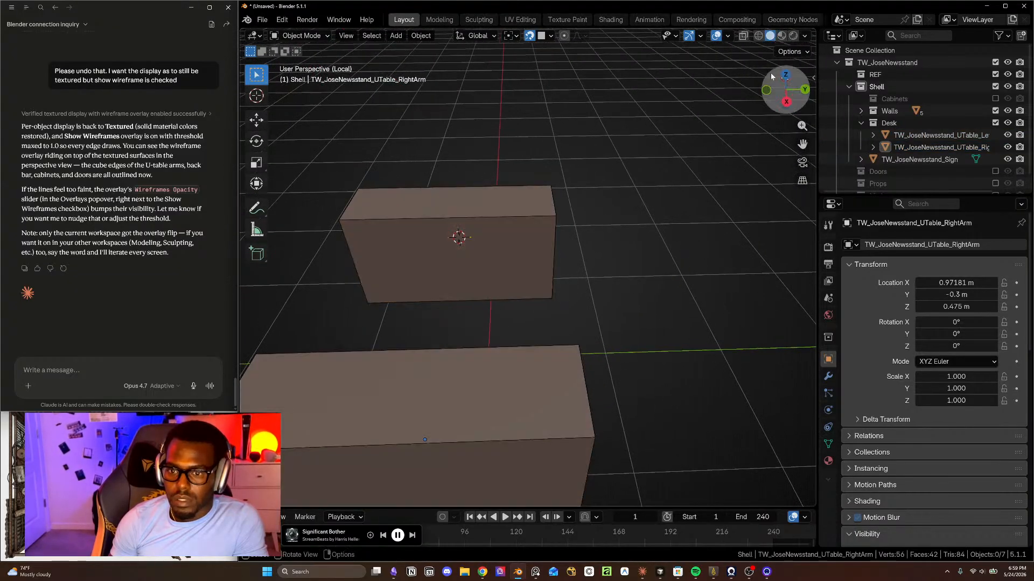
- Select both U-table arms again, enter Edit Mode on them together and exit local view
{"action": "middle_click_drag", "start_coordinate": [541, 273], "coordinate": [607, 329]}
{"action": "left_click", "coordinate": [608, 291]}
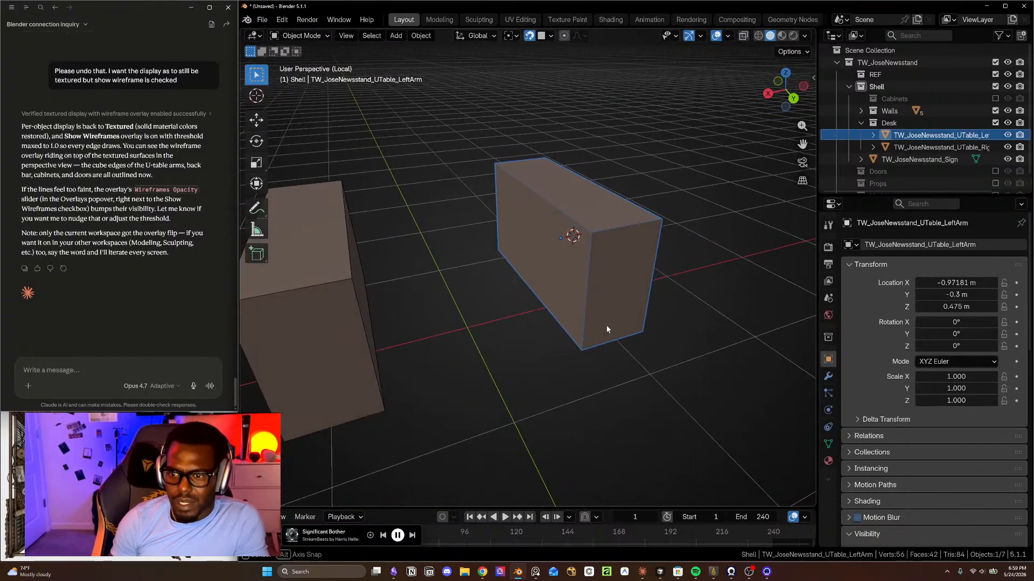
{"action": "left_click", "coordinate": [319, 324], "text": "shift"}
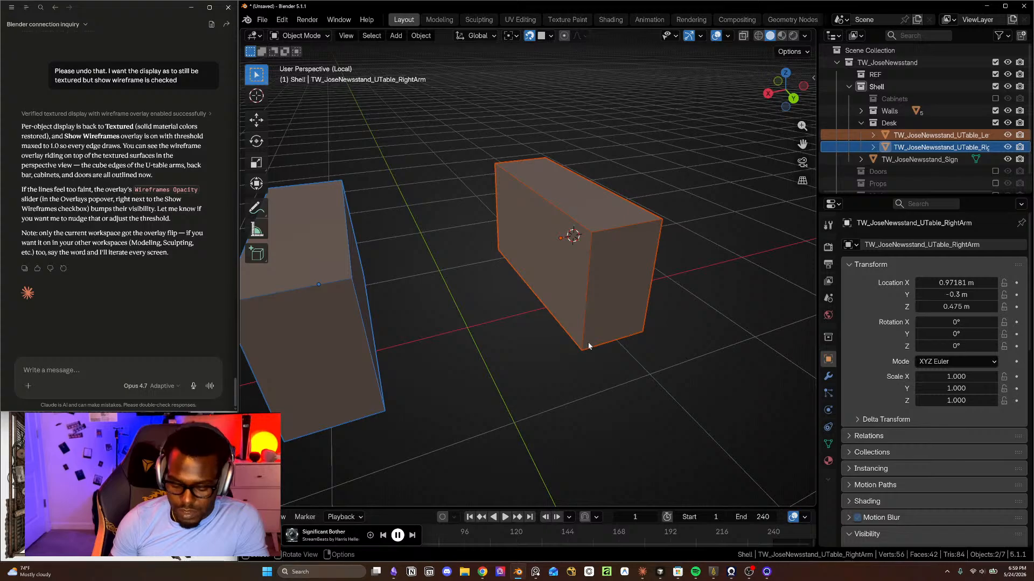
{"action": "key", "text": "Tab"}
{"action": "key", "text": "slash"}
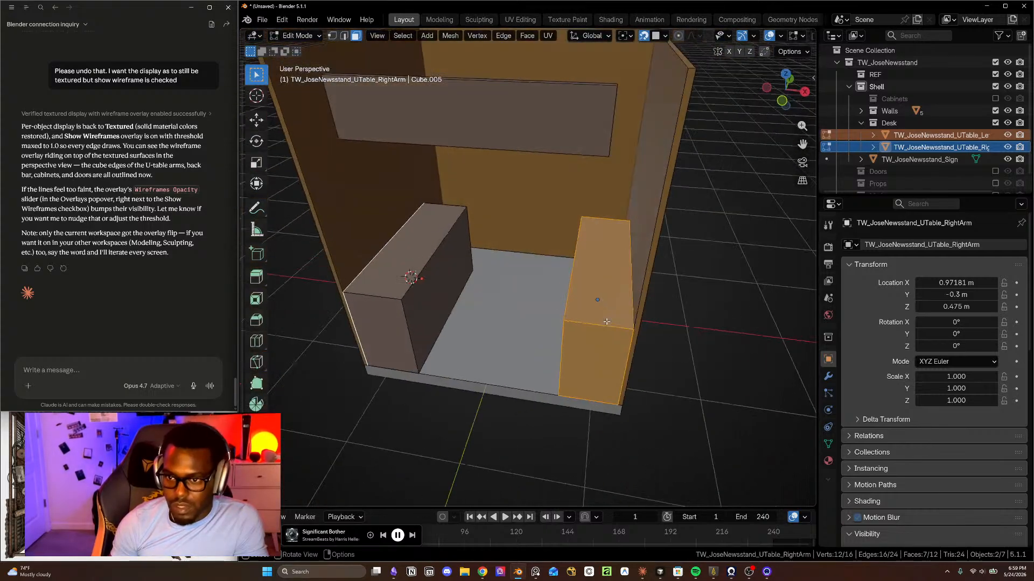
- Extrude the rear end faces of both U-table arms 0.55 m along global Y to the back wall
{"action": "scroll", "coordinate": [519, 267], "scroll_direction": "up", "scroll_amount": 3}
{"action": "middle_click_drag", "start_coordinate": [518, 268], "coordinate": [586, 268]}
{"action": "left_click", "coordinate": [398, 207]}
{"action": "left_click", "coordinate": [618, 227], "text": "shift"}
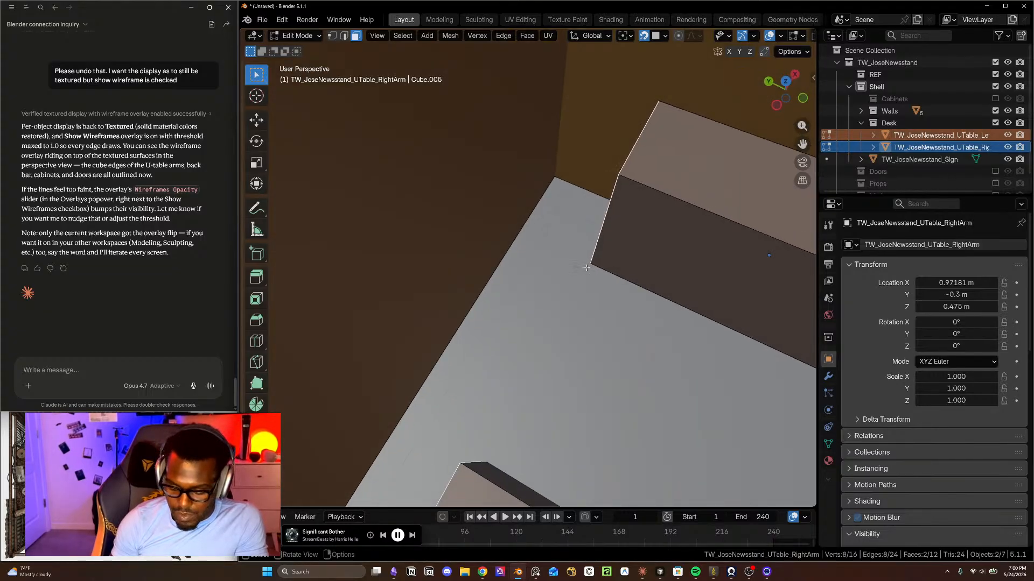
{"action": "key", "text": "g"}
{"action": "key", "text": "y"}
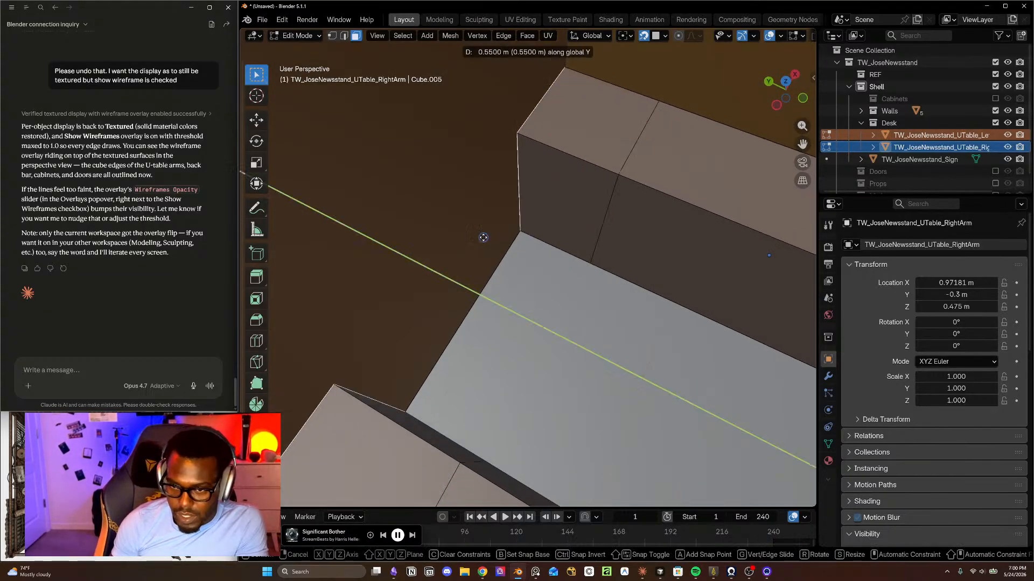
{"action": "left_click", "coordinate": [463, 234]}
- Return to Object Mode and join the left and right U-table arms into one object
{"action": "middle_click_drag", "start_coordinate": [462, 234], "coordinate": [418, 235]}
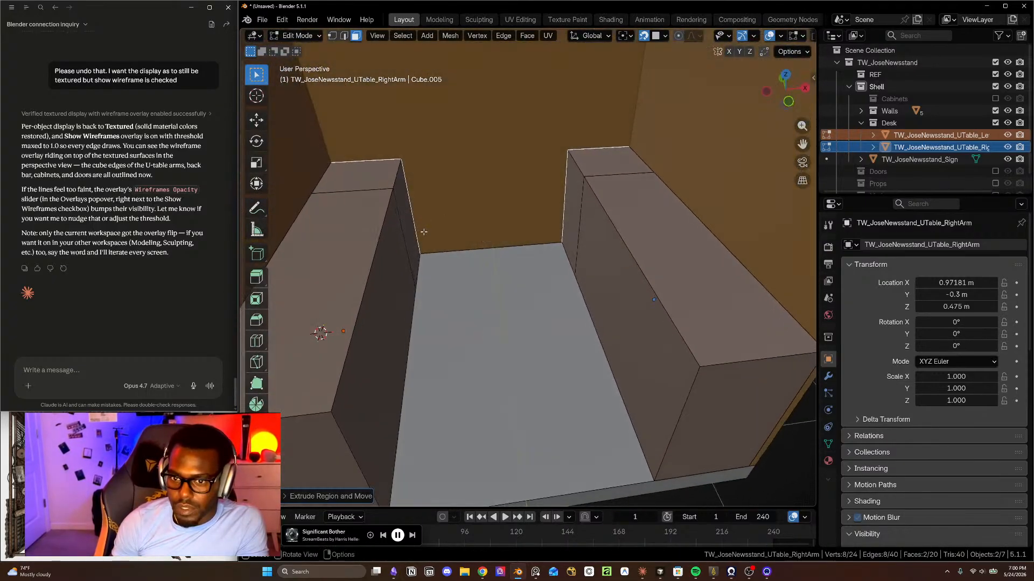
{"action": "key", "text": "alt+a"}
{"action": "key", "text": "Tab"}
{"action": "left_click", "coordinate": [696, 222], "text": "shift"}
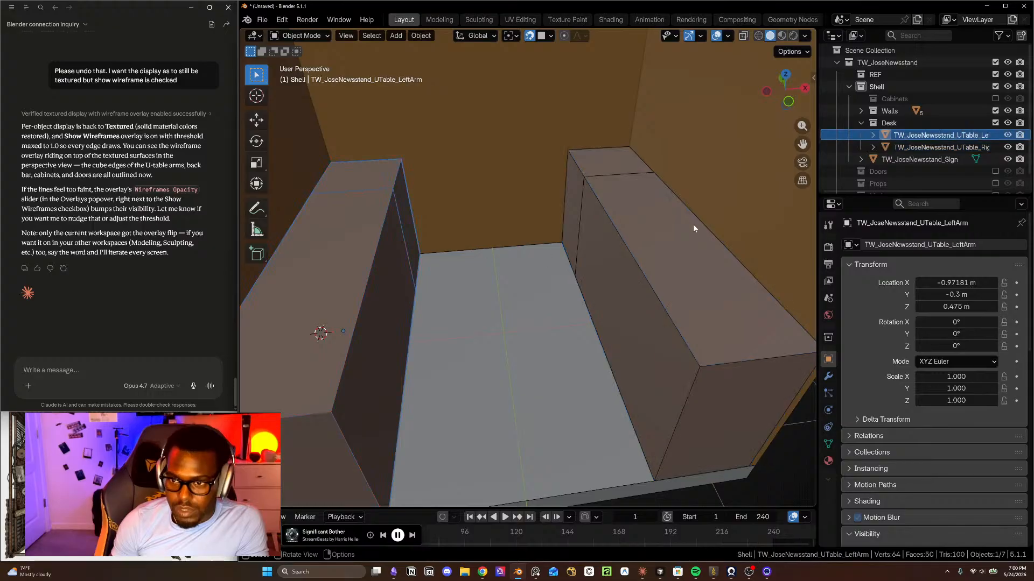
{"action": "left_click", "coordinate": [663, 257], "text": "shift"}
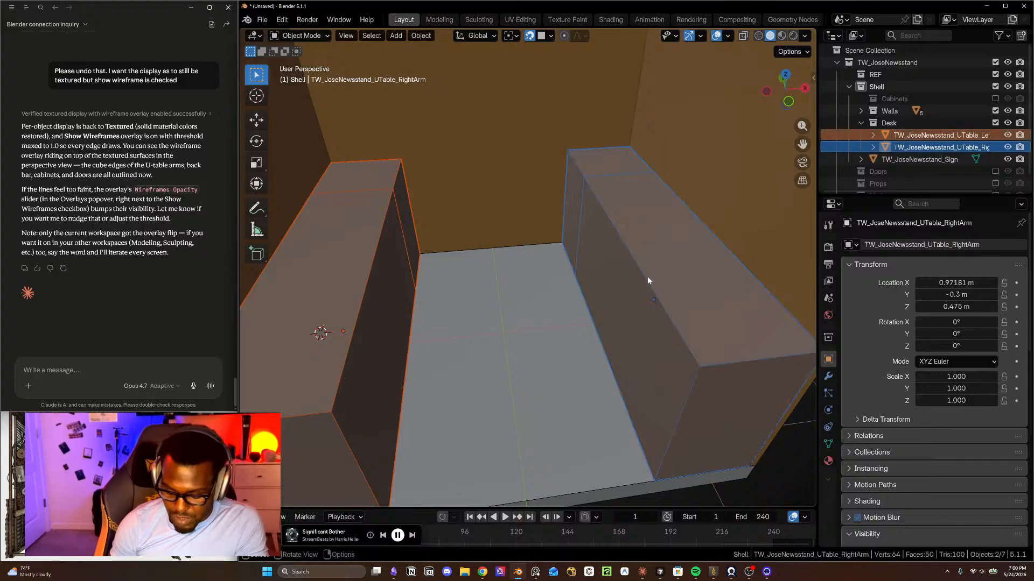
{"action": "key", "text": "ctrl+j"}
- Delete the two inner side faces that face each other on the desk's extruded rear sections
{"action": "middle_click_drag", "start_coordinate": [413, 241], "coordinate": [564, 234]}
{"action": "key", "text": "Tab"}
{"action": "left_click", "coordinate": [402, 243]}
{"action": "left_click", "coordinate": [562, 235], "text": "shift"}
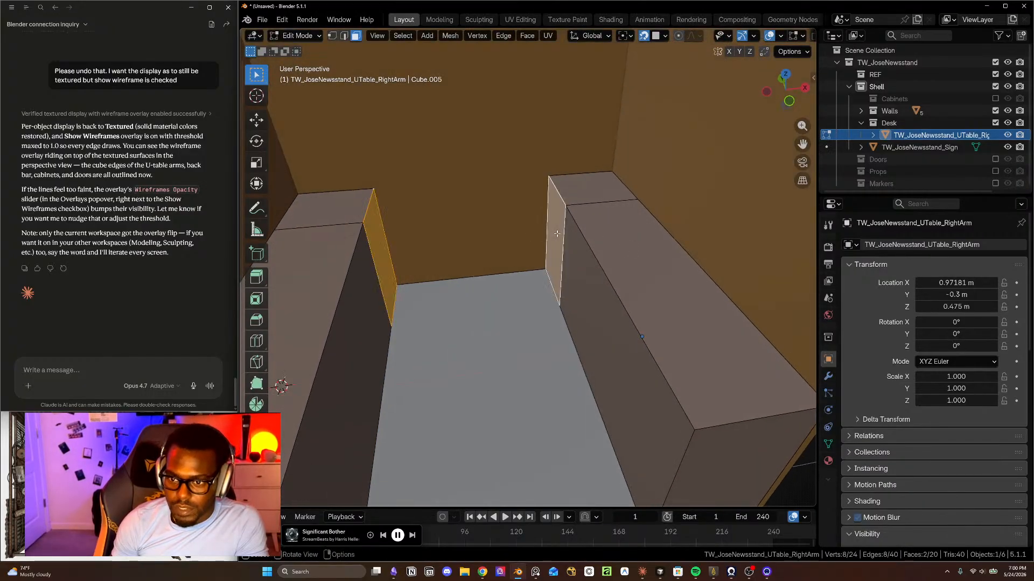
{"action": "key", "text": "x"}
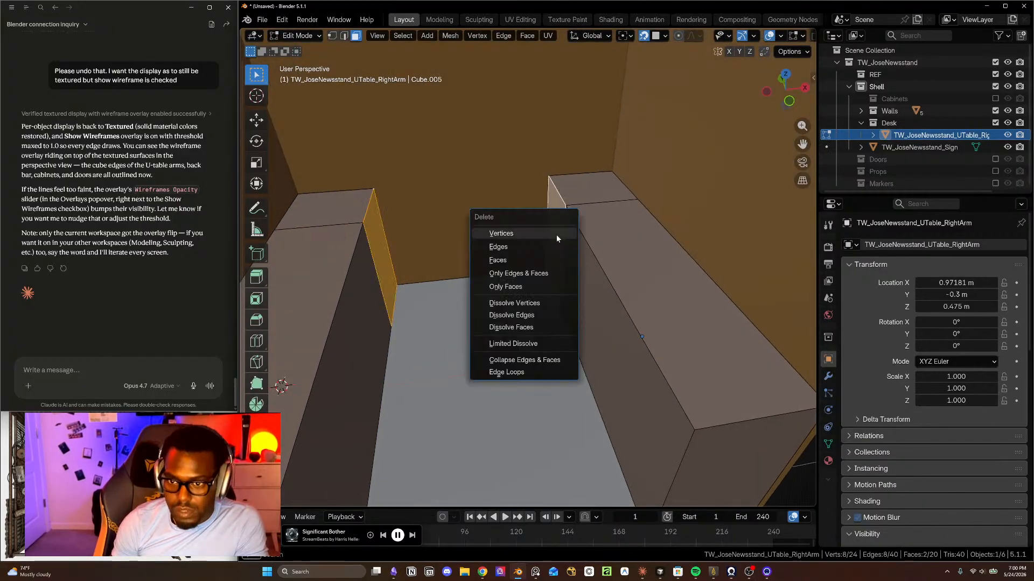
{"action": "left_click", "coordinate": [513, 260]}
{"action": "middle_click_drag", "start_coordinate": [513, 261], "coordinate": [396, 252]}
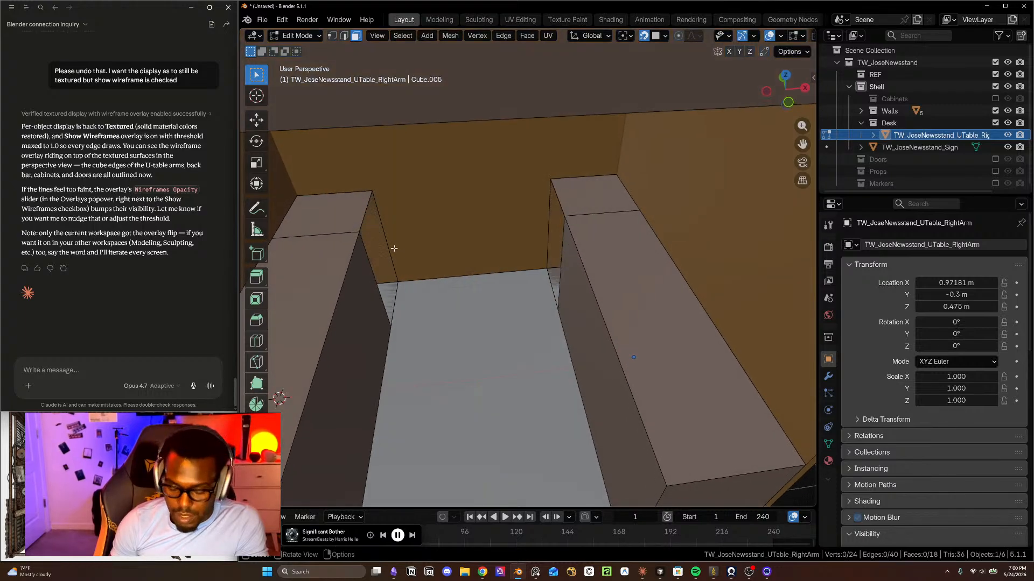
{"action": "left_click", "coordinate": [366, 214], "text": "alt"}
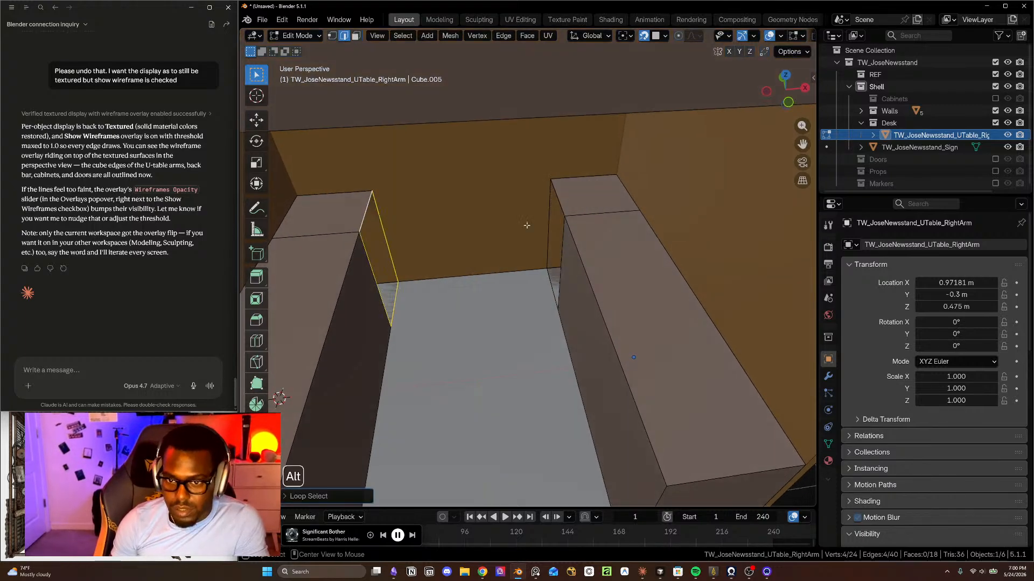
{"action": "left_click", "coordinate": [562, 243], "text": "alt+shift"}
{"action": "right_click", "coordinate": [520, 291]}
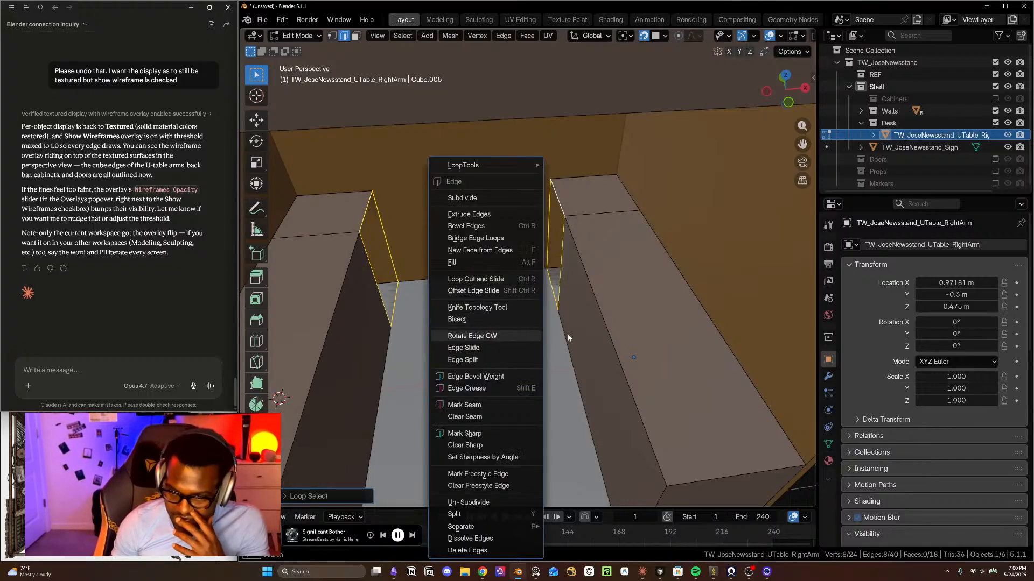
- Fill a new face between the front vertical edges of the two openings to form the front of the desk's back section
{"action": "left_click", "coordinate": [378, 287]}
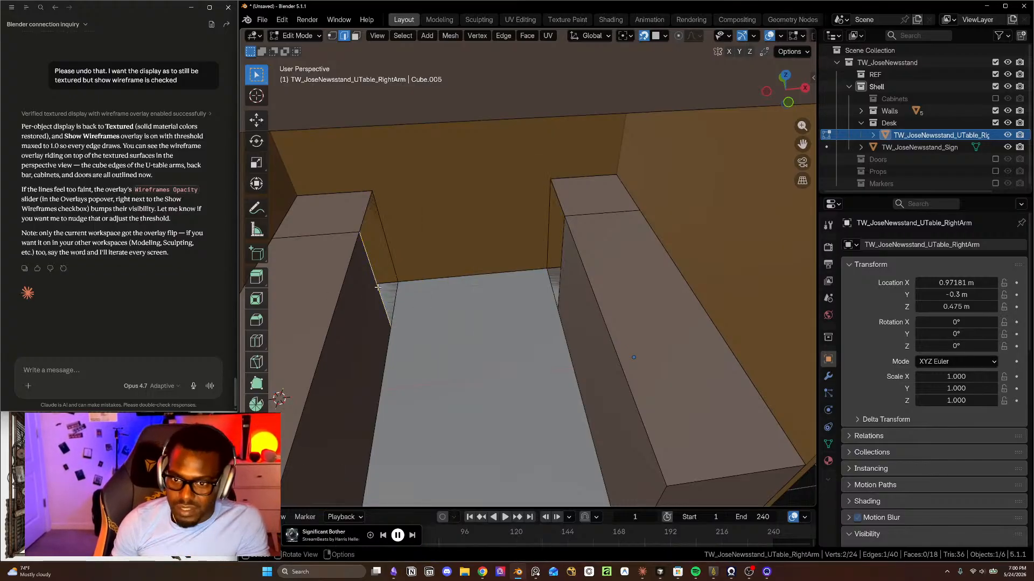
{"action": "left_click", "coordinate": [562, 275], "text": "shift"}
{"action": "key", "text": "f"}
{"action": "middle_click_drag", "start_coordinate": [542, 281], "coordinate": [443, 303]}
{"action": "middle_click_drag", "start_coordinate": [440, 304], "coordinate": [524, 332]}
{"action": "scroll", "coordinate": [524, 331], "scroll_direction": "up", "scroll_amount": 5}
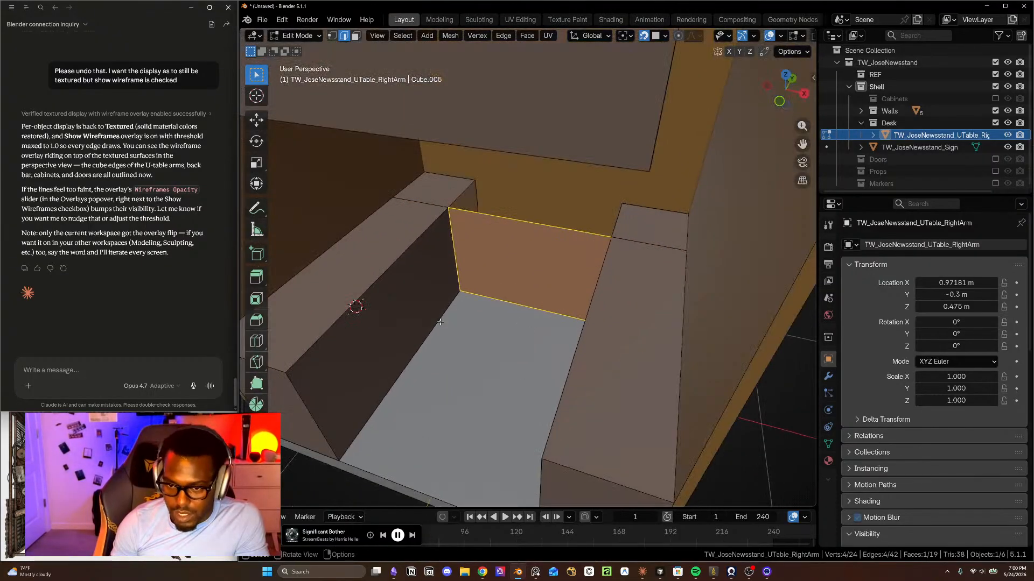
- Return to Object Mode, isolate the joined desk in local view and look at it from behind
{"action": "key", "text": "Tab"}
{"action": "key", "text": "KP_Divide"}
{"action": "middle_click_drag", "start_coordinate": [415, 282], "coordinate": [477, 237]}
{"action": "middle_click_drag", "start_coordinate": [524, 208], "coordinate": [627, 205]}
{"action": "scroll", "coordinate": [486, 209], "scroll_direction": "down", "scroll_amount": 4}
{"action": "scroll", "coordinate": [511, 219], "scroll_direction": "up", "scroll_amount": 3}
- Enter Edit Mode and select the edges bordering the two open inner sides of the desk's rear sections
{"action": "key", "text": "Tab"}
{"action": "scroll", "coordinate": [511, 219], "scroll_direction": "up", "scroll_amount": 3}
{"action": "left_click", "coordinate": [601, 240]}
{"action": "left_click", "coordinate": [432, 244], "text": "shift"}
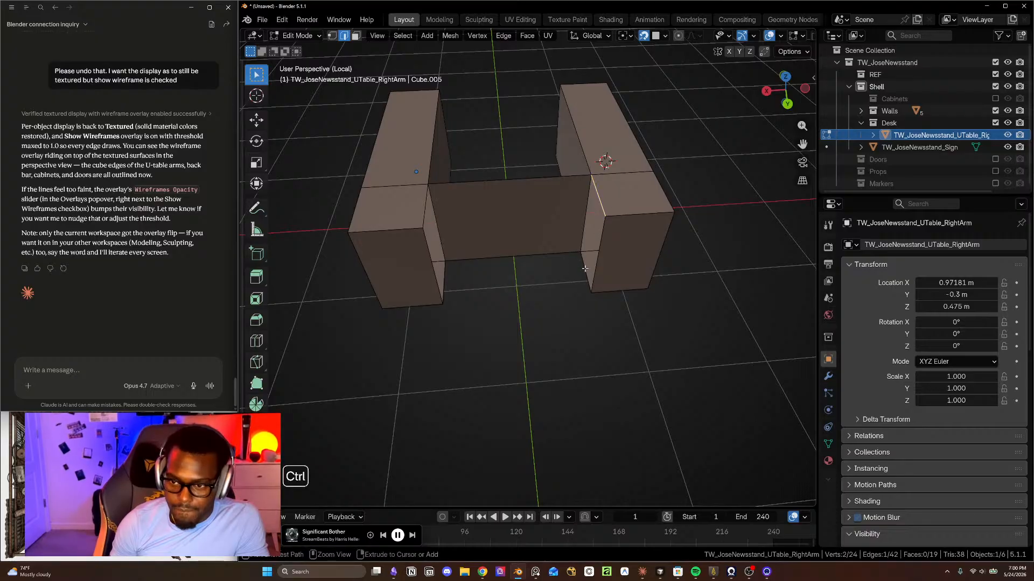
{"action": "left_click", "coordinate": [445, 271], "text": "ctrl+shift"}
{"action": "middle_click_drag", "start_coordinate": [445, 271], "coordinate": [403, 198]}
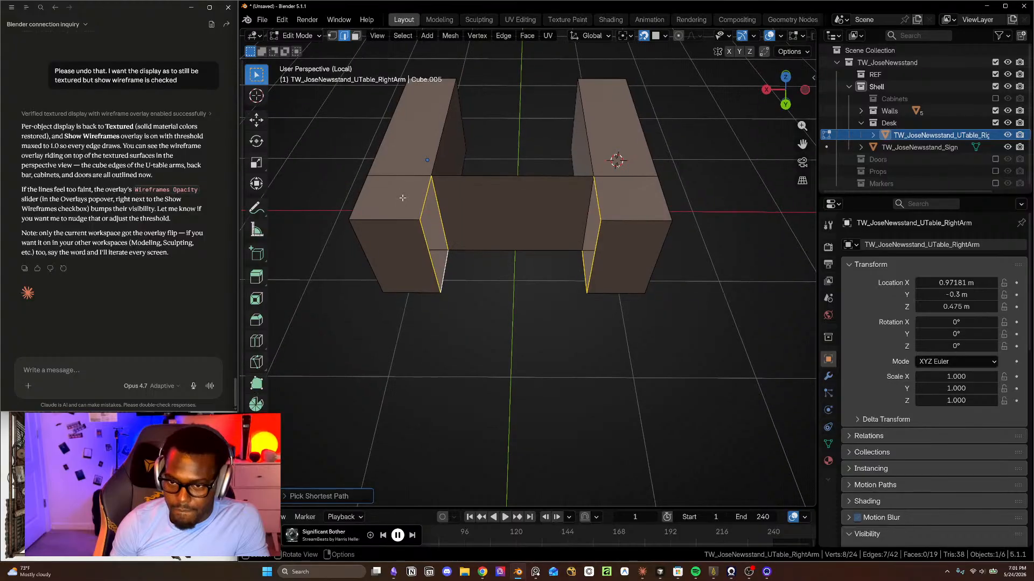
- Reselect the edges around both openings and try to create new faces between them in one go
{"action": "left_click", "coordinate": [611, 193]}
{"action": "middle_click_drag", "start_coordinate": [610, 194], "coordinate": [582, 280]}
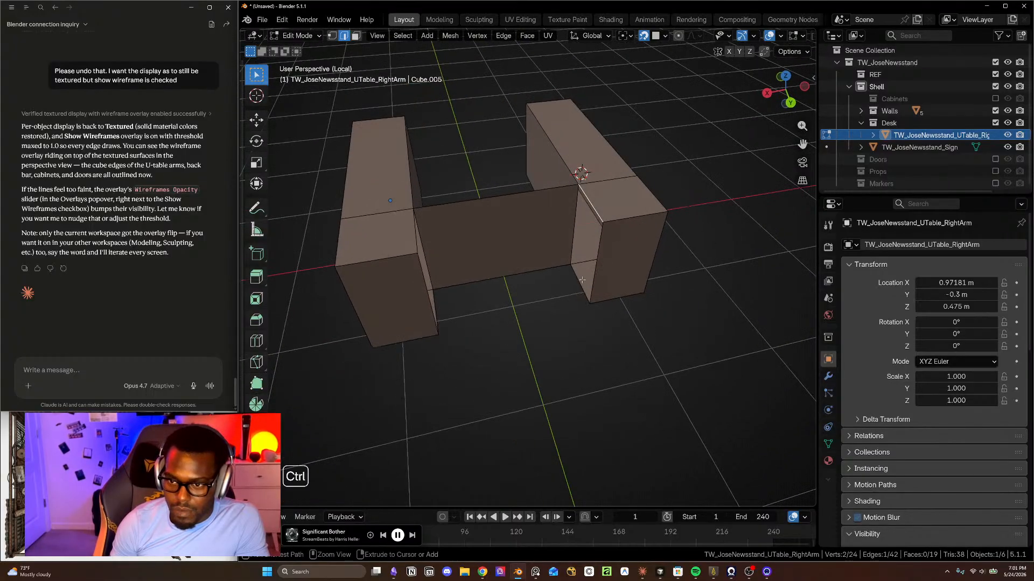
{"action": "middle_click_drag", "start_coordinate": [437, 223], "coordinate": [403, 225]}
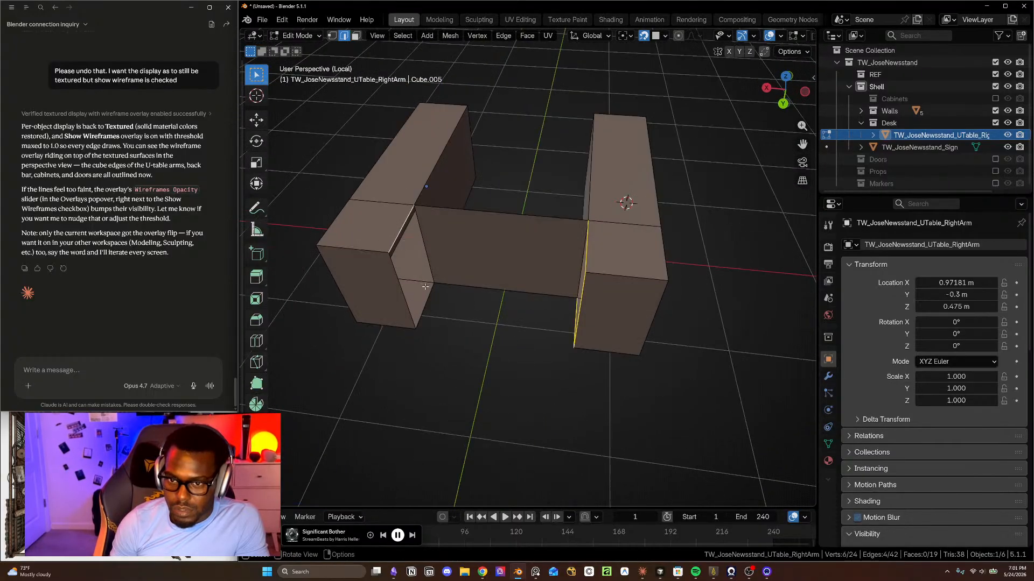
{"action": "middle_click_drag", "start_coordinate": [439, 299], "coordinate": [495, 292]}
{"action": "key", "text": "ctrl+z"}
{"action": "left_click", "coordinate": [400, 290], "text": "shift"}
{"action": "middle_click_drag", "start_coordinate": [436, 306], "coordinate": [517, 280]}
{"action": "key", "text": "f"}
{"action": "key", "text": "ctrl+z"}
- Try to close the gap between the selected opening edges with the Fill operation
{"action": "right_click", "coordinate": [518, 280]}
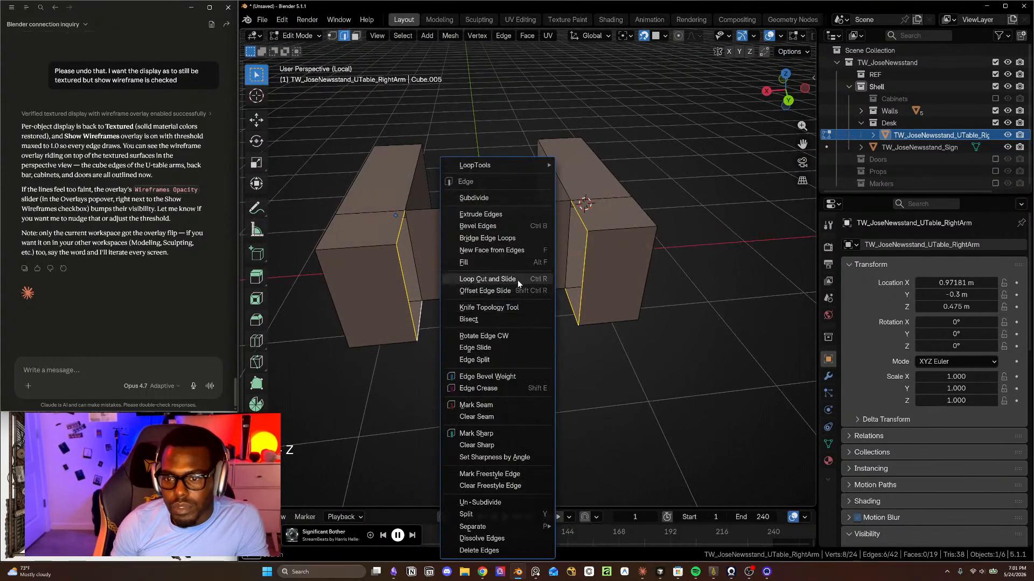
{"action": "left_click", "coordinate": [479, 262]}
{"action": "middle_click_drag", "start_coordinate": [517, 321], "coordinate": [509, 327]}
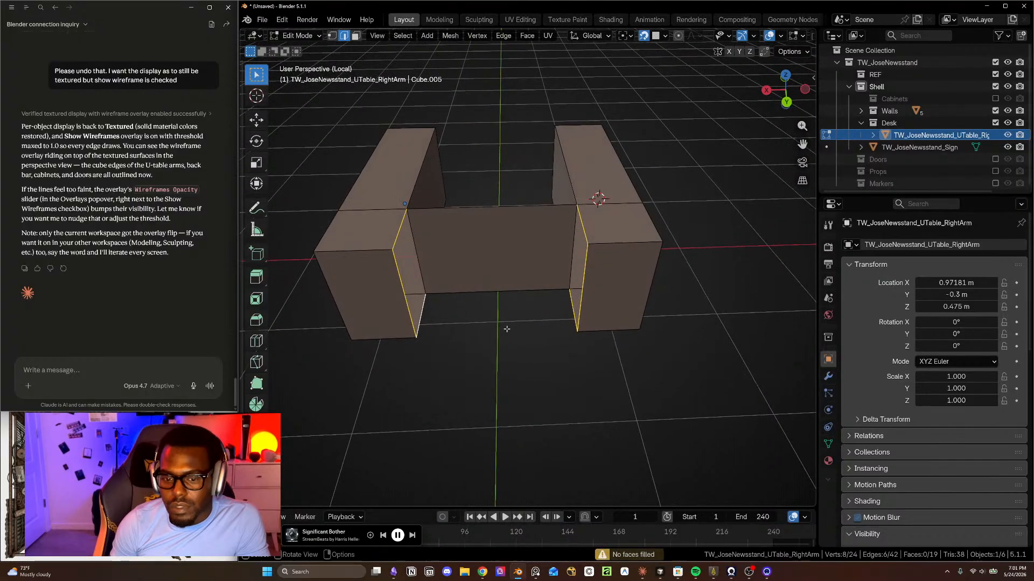
{"action": "scroll", "coordinate": [506, 323], "scroll_direction": "up", "scroll_amount": 4}
{"action": "right_click", "coordinate": [504, 310]}
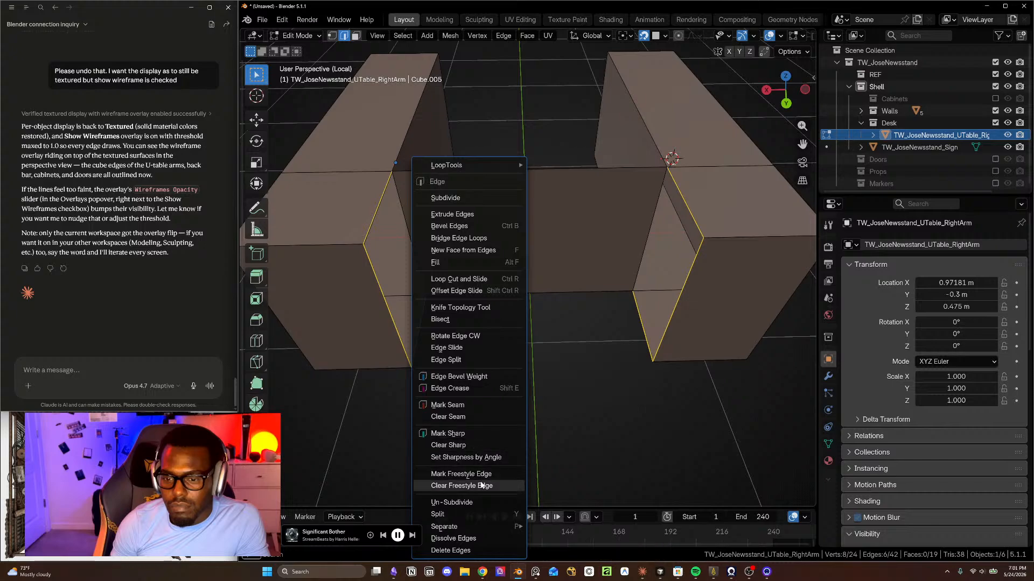
{"action": "middle_click_drag", "start_coordinate": [583, 448], "coordinate": [565, 393]}
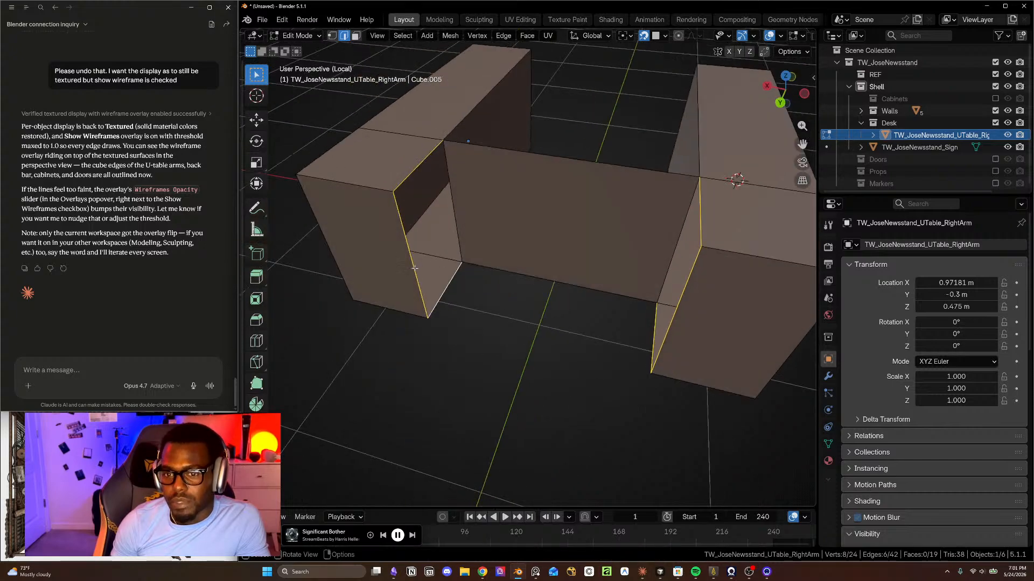
- Fill a new face between the outer rear vertical edges of the two openings to close the desk's rear
{"action": "middle_click_drag", "start_coordinate": [570, 328], "coordinate": [643, 339]}
{"action": "left_click", "coordinate": [676, 324], "text": "shift"}
{"action": "key", "text": "f"}
- Fill a new face between the top edges of the two openings to form the back section's tabletop
{"action": "left_click", "coordinate": [713, 212]}
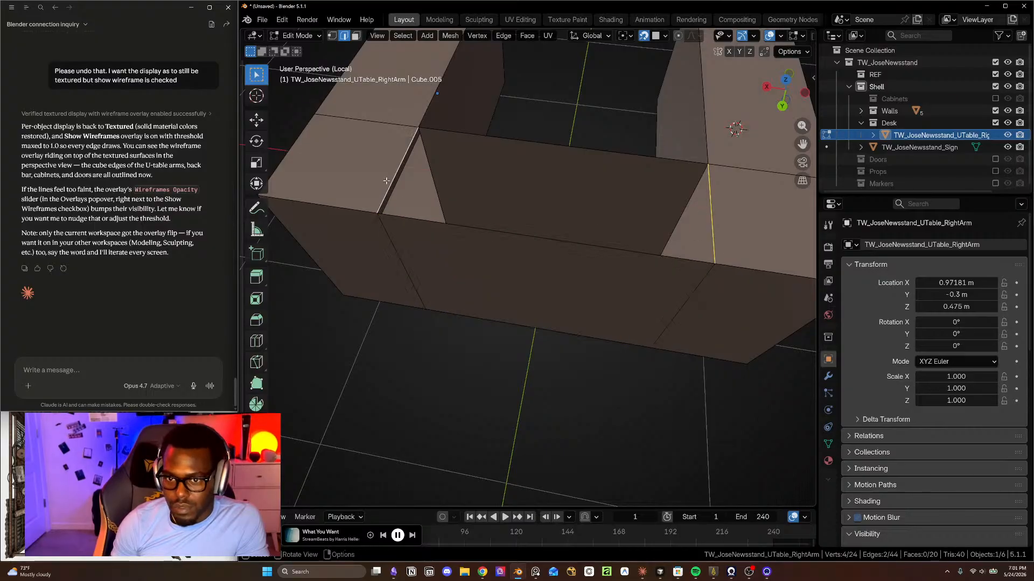
{"action": "key", "text": "ctrl+r"}
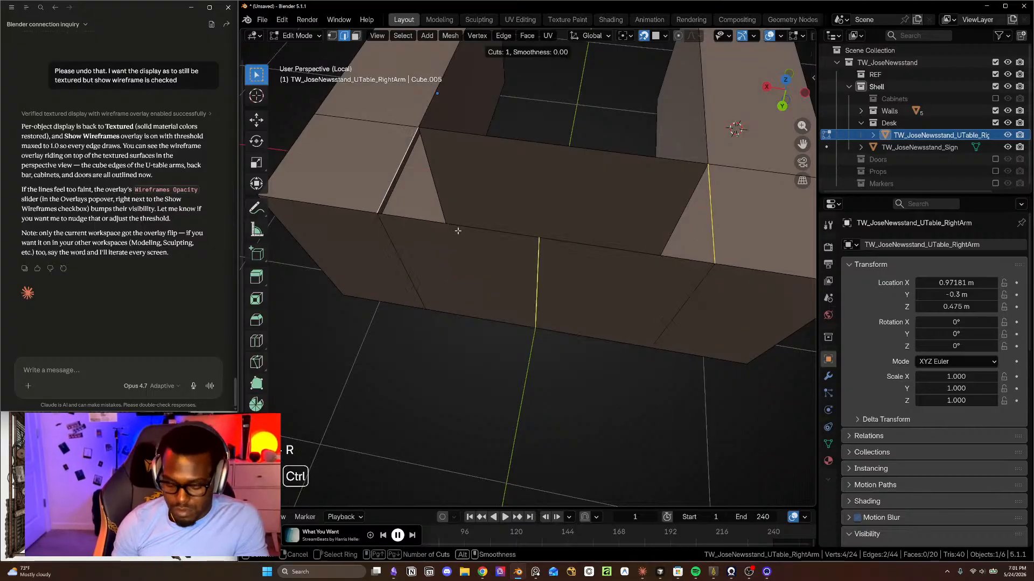
{"action": "left_click", "coordinate": [535, 231]}
{"action": "left_click", "coordinate": [512, 306]}
{"action": "key", "text": "ctrl+z"}
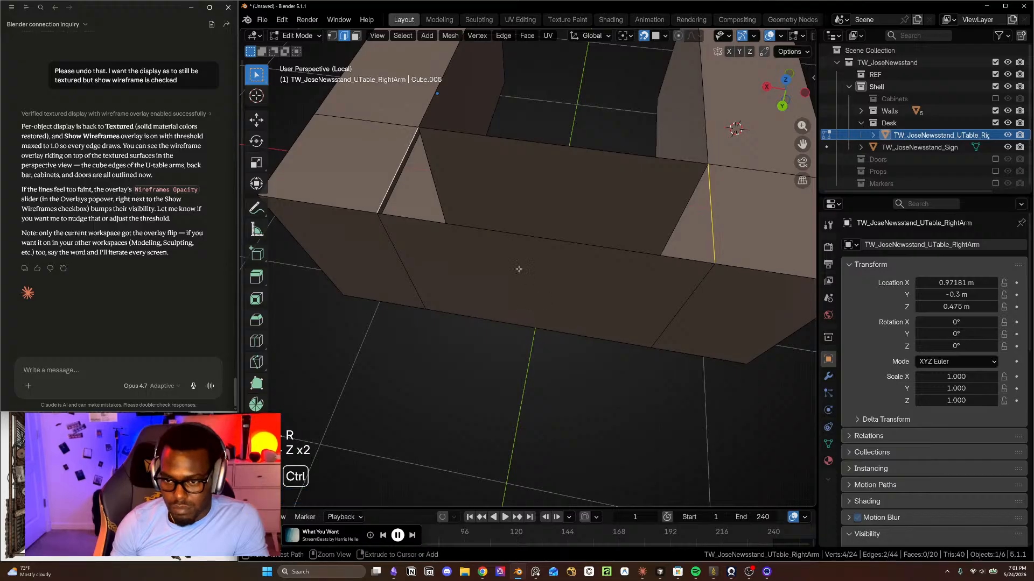
{"action": "key", "text": "f"}
- Fill a new face between the bottom edges of the two openings to close the underside, and return to Object Mode
{"action": "middle_click_drag", "start_coordinate": [565, 263], "coordinate": [664, 251]}
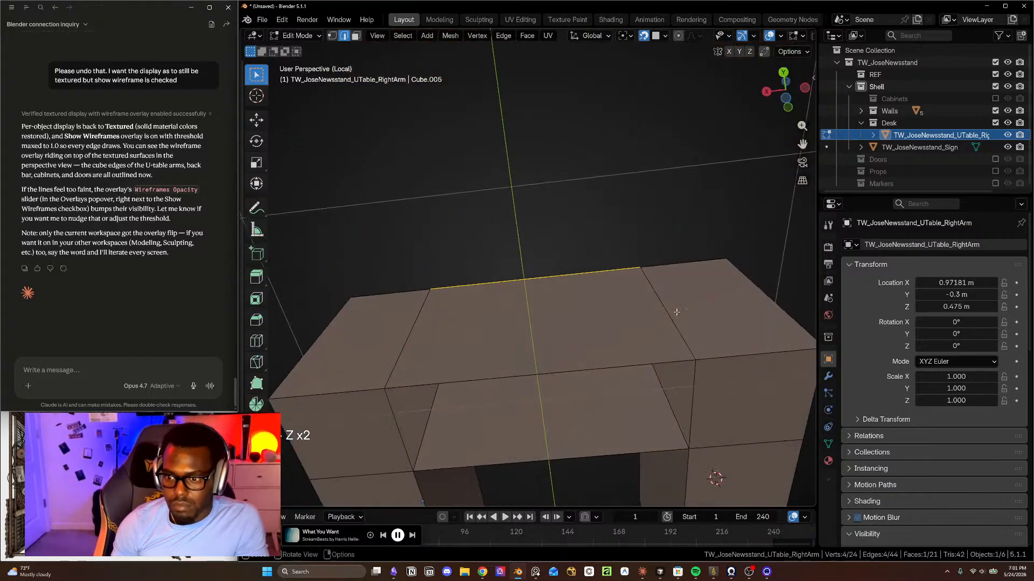
{"action": "left_click", "coordinate": [696, 420]}
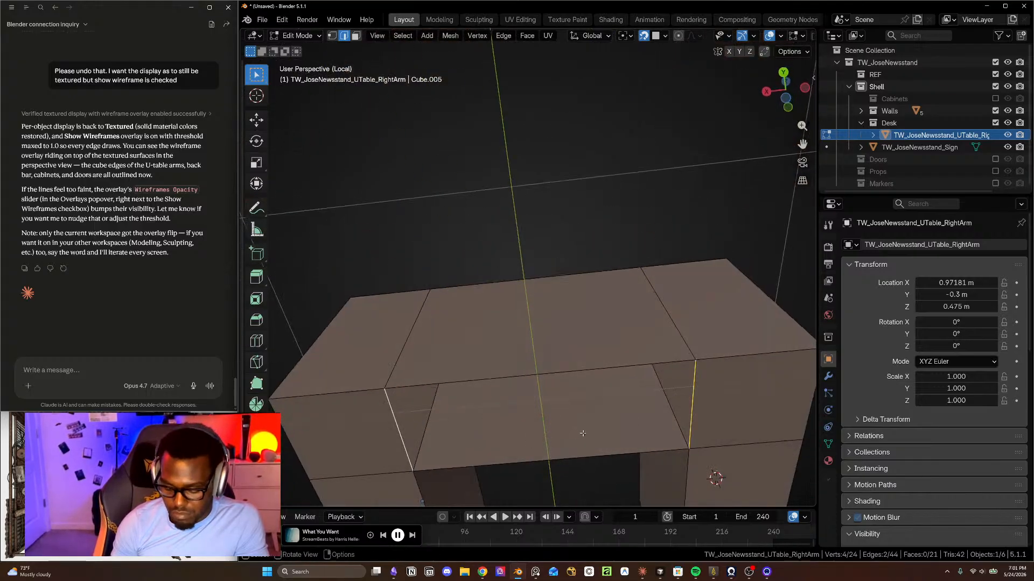
{"action": "key", "text": "f"}
{"action": "scroll", "coordinate": [579, 435], "scroll_direction": "down", "scroll_amount": 5}
{"action": "middle_click_drag", "start_coordinate": [579, 435], "coordinate": [623, 468]}
{"action": "scroll", "coordinate": [554, 361], "scroll_direction": "up", "scroll_amount": 3}
{"action": "middle_click_drag", "start_coordinate": [675, 285], "coordinate": [472, 377], "text": "shift"}
{"action": "key", "text": "Tab"}
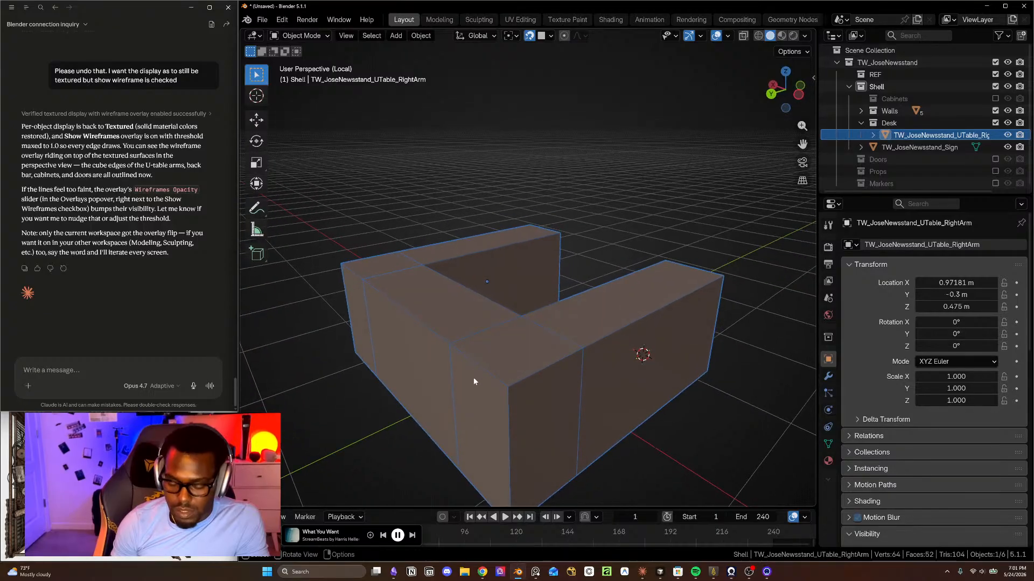
- In vertex selection, merge the top rear seam vertex into the desk's nearest outer top corner
{"action": "key", "text": "Tab"}
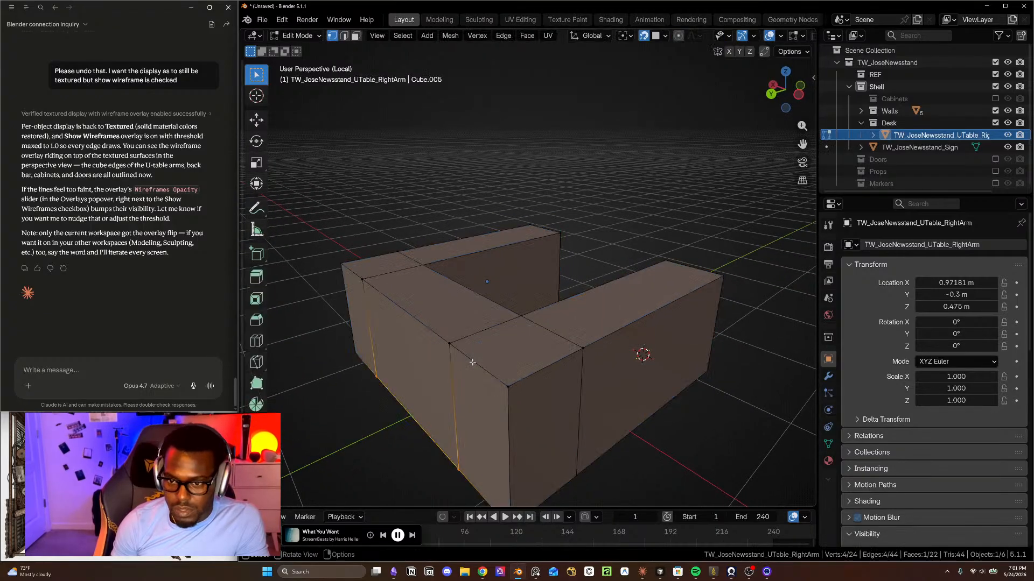
{"action": "left_click", "coordinate": [457, 346]}
{"action": "middle_click_drag", "start_coordinate": [501, 376], "coordinate": [508, 394]}
{"action": "key", "text": "Caps_Lock"}
{"action": "left_click", "coordinate": [508, 395]}
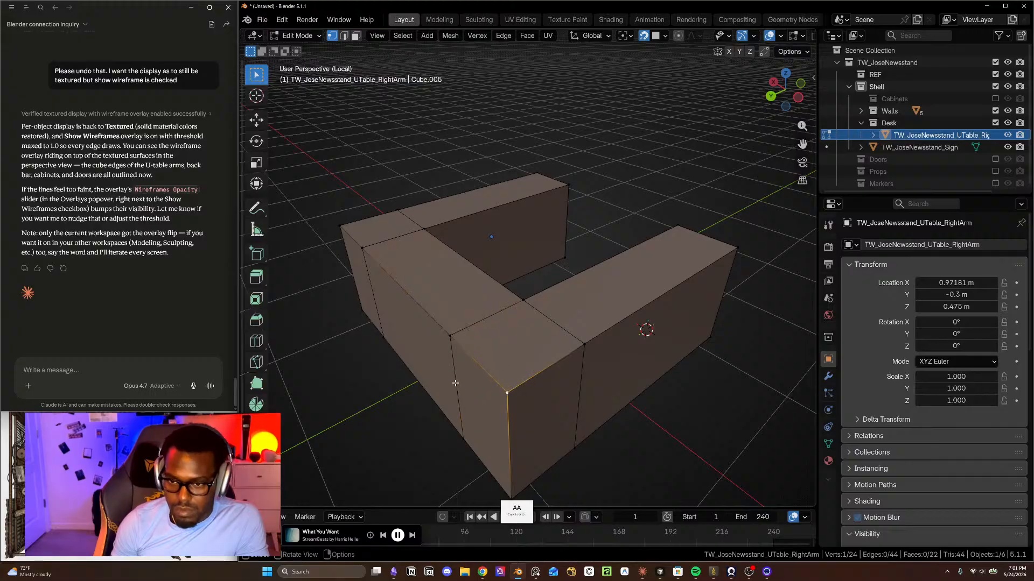
{"action": "left_click", "coordinate": [514, 393], "text": "shift"}
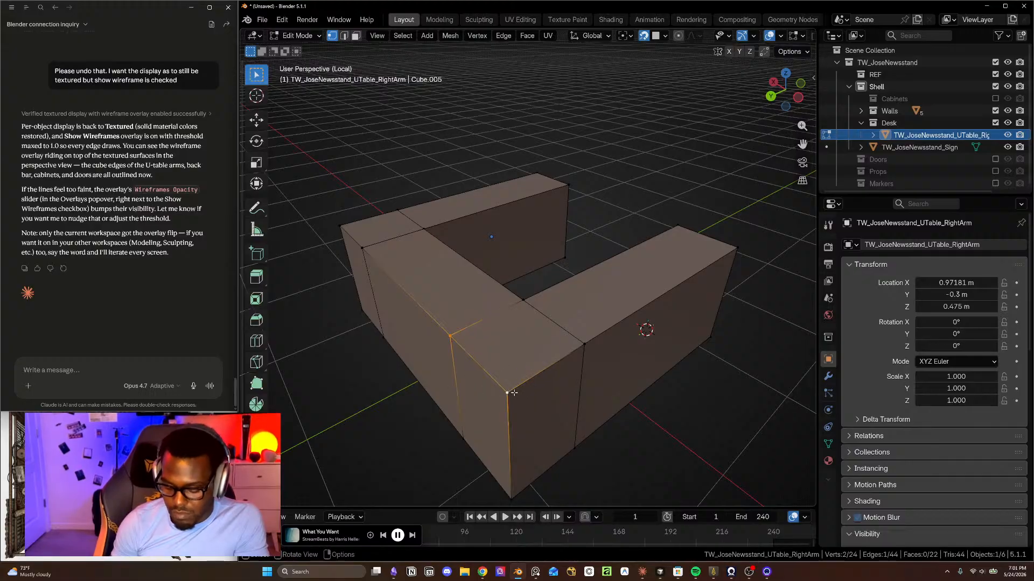
{"action": "key", "text": "m"}
{"action": "left_click", "coordinate": [491, 441]}
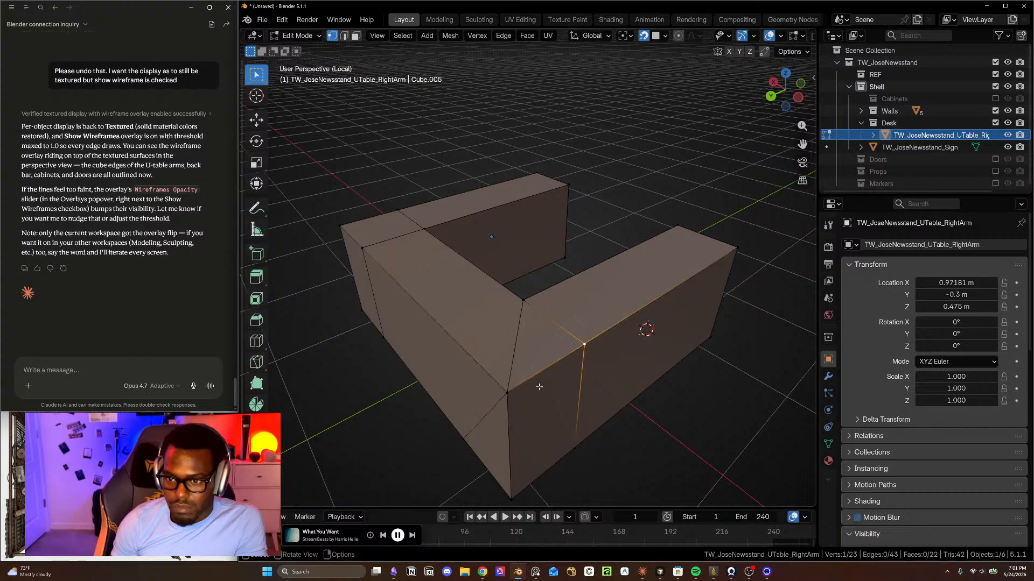
- Merge the side seam vertex into the same top corner, and the two bottom seam vertices into the corner beneath it
{"action": "left_click", "coordinate": [507, 393], "text": "shift"}
{"action": "middle_click_drag", "start_coordinate": [517, 399], "coordinate": [584, 251]}
{"action": "left_click", "coordinate": [445, 481]}
{"action": "middle_click_drag", "start_coordinate": [445, 481], "coordinate": [459, 363], "text": "shift"}
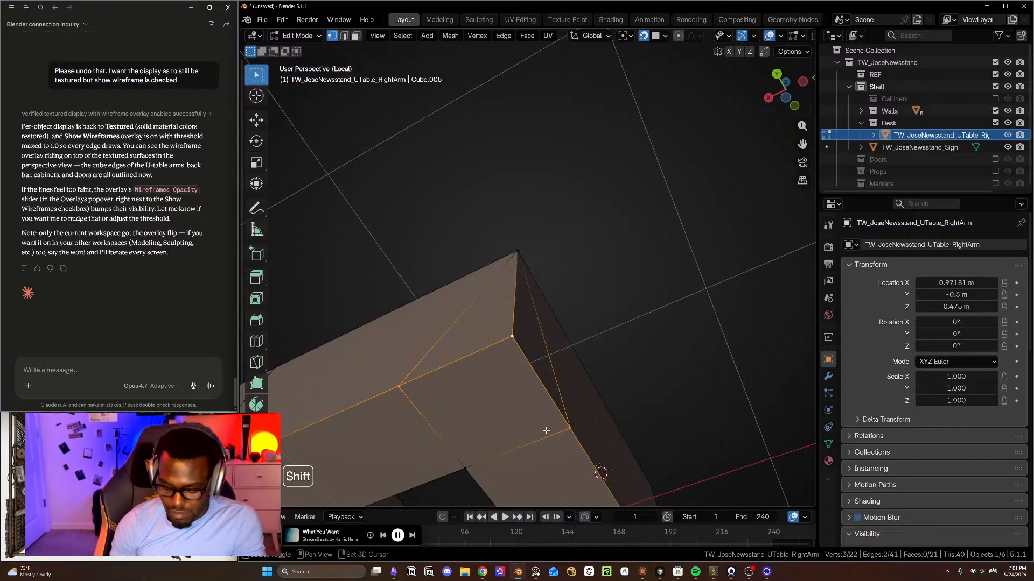
- Merge the seam vertices at the opposite rear corner into its bottom and top corner vertices
{"action": "scroll", "coordinate": [526, 436], "scroll_direction": "down", "scroll_amount": 4}
{"action": "middle_click_drag", "start_coordinate": [475, 422], "coordinate": [659, 327], "text": "shift"}
{"action": "scroll", "coordinate": [557, 347], "scroll_direction": "up", "scroll_amount": 3}
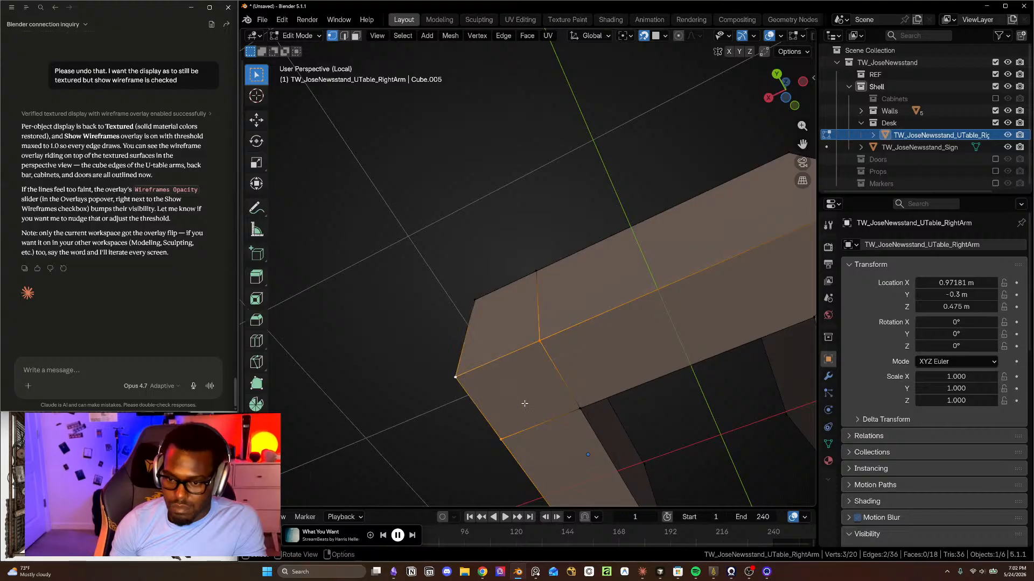
{"action": "middle_click_drag", "start_coordinate": [516, 411], "coordinate": [541, 240]}
{"action": "left_click", "coordinate": [541, 235]}
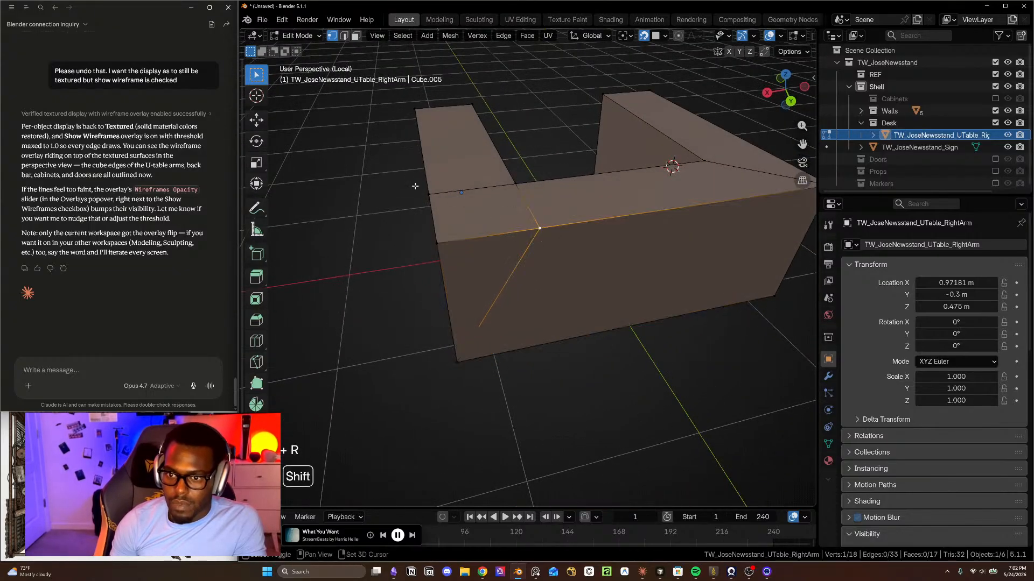
{"action": "middle_click_drag", "start_coordinate": [512, 227], "coordinate": [754, 258]}
{"action": "middle_click_drag", "start_coordinate": [544, 328], "coordinate": [605, 232], "text": "shift"}
{"action": "middle_click_drag", "start_coordinate": [506, 286], "coordinate": [587, 269]}
{"action": "middle_click_drag", "start_coordinate": [587, 269], "coordinate": [535, 264]}
{"action": "scroll", "coordinate": [565, 269], "scroll_direction": "down", "scroll_amount": 4}
{"action": "middle_click_drag", "start_coordinate": [599, 273], "coordinate": [509, 283], "text": "shift"}
{"action": "middle_click_drag", "start_coordinate": [509, 284], "coordinate": [463, 269]}
{"action": "scroll", "coordinate": [538, 323], "scroll_direction": "up", "scroll_amount": 2}
{"action": "middle_click_drag", "start_coordinate": [576, 377], "coordinate": [588, 349]}
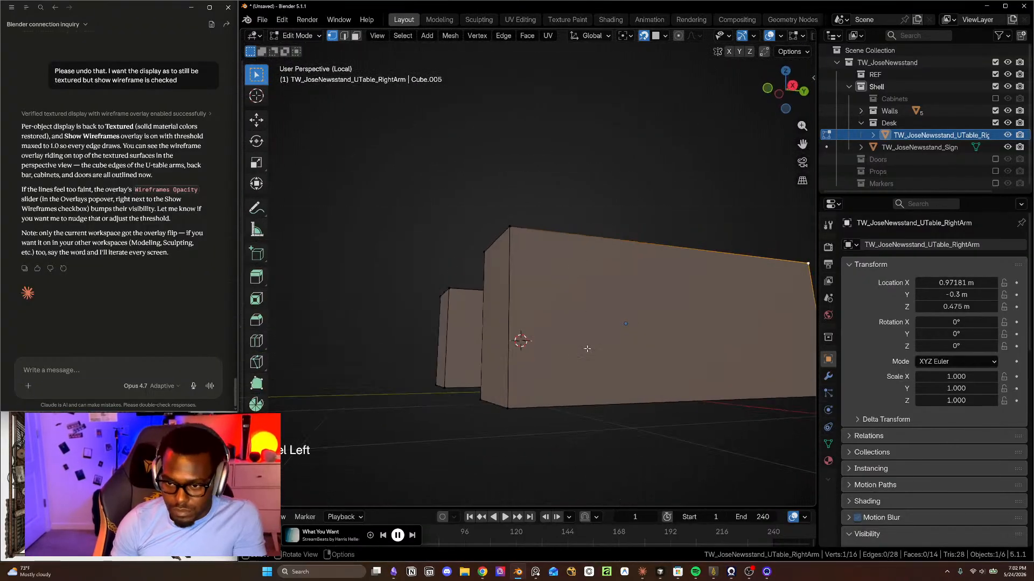
- Return to Object Mode, check the cleaned-up desk from the front and leave local view to show the whole newsstand
{"action": "key", "text": "Tab"}
{"action": "middle_click_drag", "start_coordinate": [571, 307], "coordinate": [563, 377]}
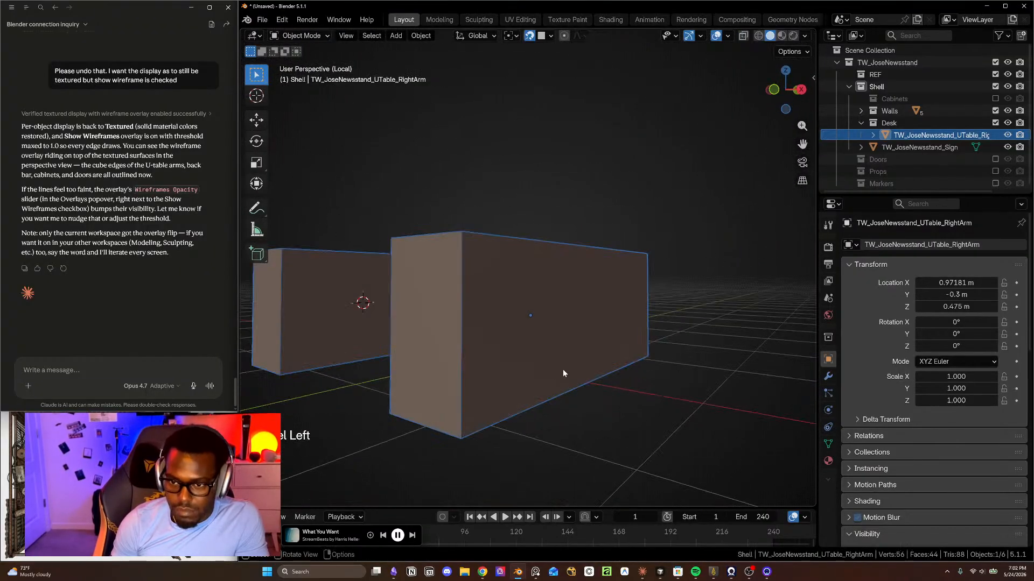
{"action": "scroll", "coordinate": [563, 373], "scroll_direction": "down", "scroll_amount": 3}
{"action": "middle_click_drag", "start_coordinate": [519, 337], "coordinate": [627, 468], "text": "shift"}
{"action": "middle_click_drag", "start_coordinate": [573, 328], "coordinate": [482, 286]}
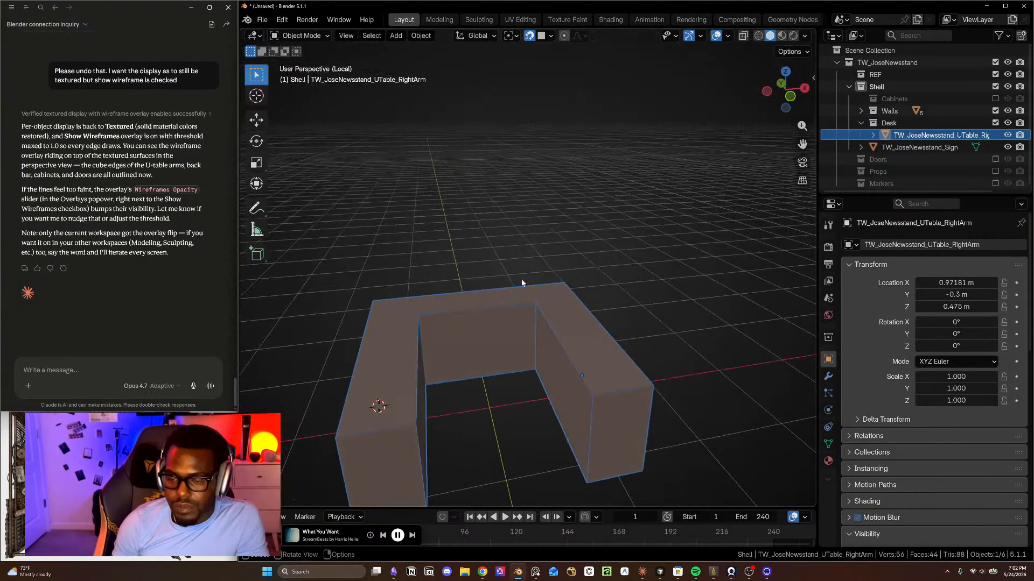
{"action": "key", "text": "KP_Divide"}
{"action": "middle_click_drag", "start_coordinate": [524, 279], "coordinate": [663, 295]}
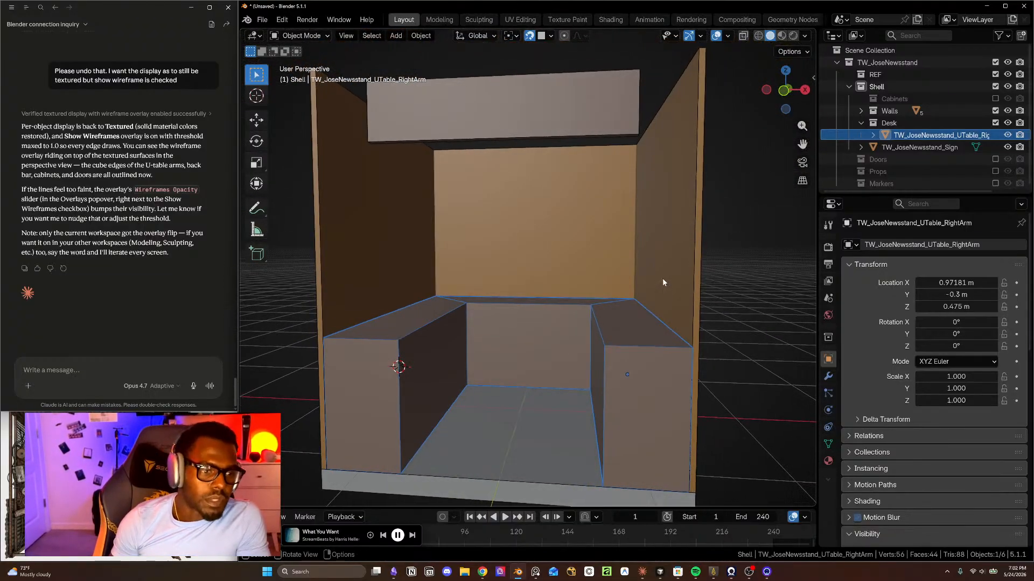
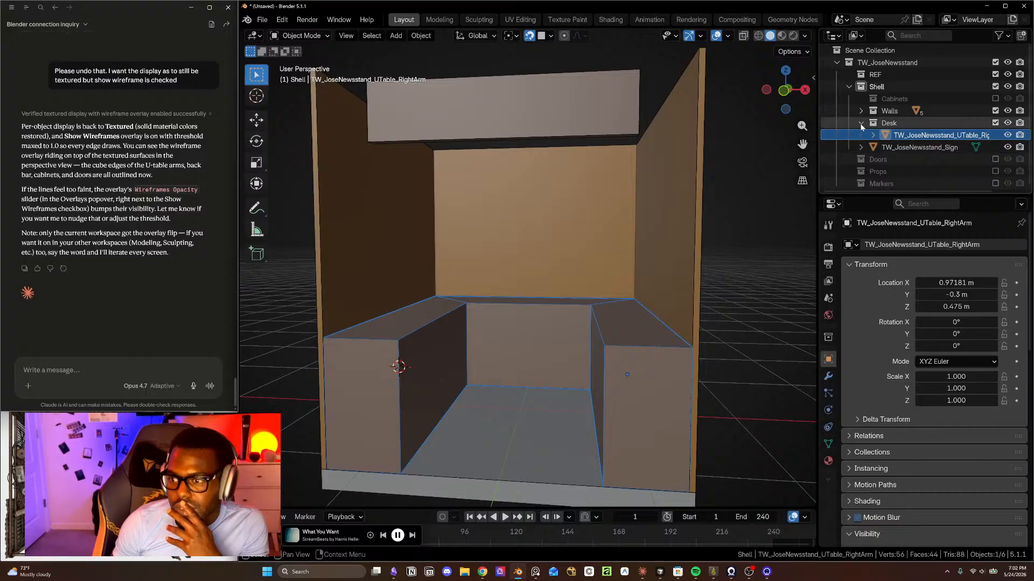
- Include the Cabinets collection in the view layer and select the left cabinets
{"action": "left_click", "coordinate": [995, 99]}
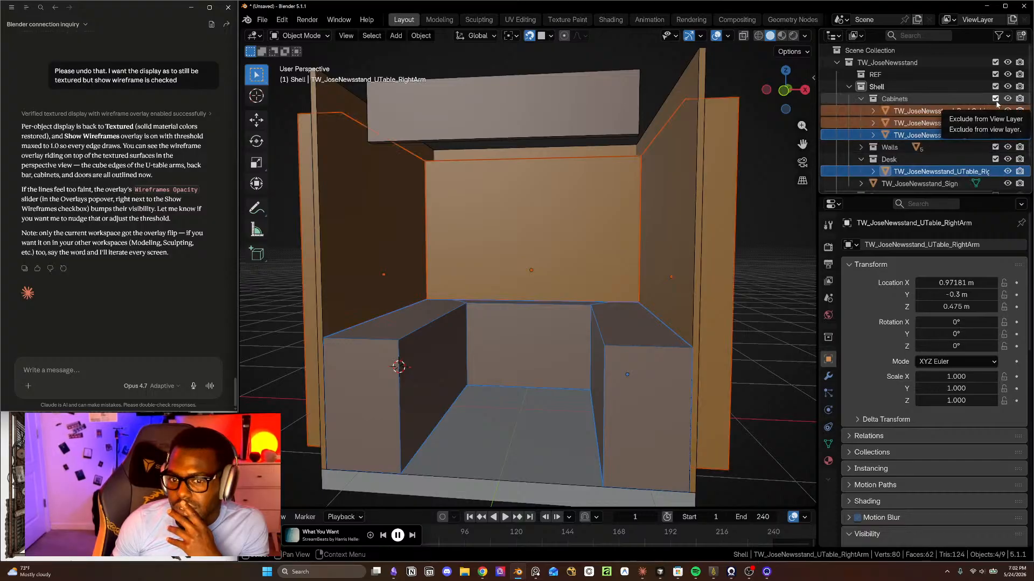
{"action": "middle_click_drag", "start_coordinate": [619, 280], "coordinate": [613, 248]}
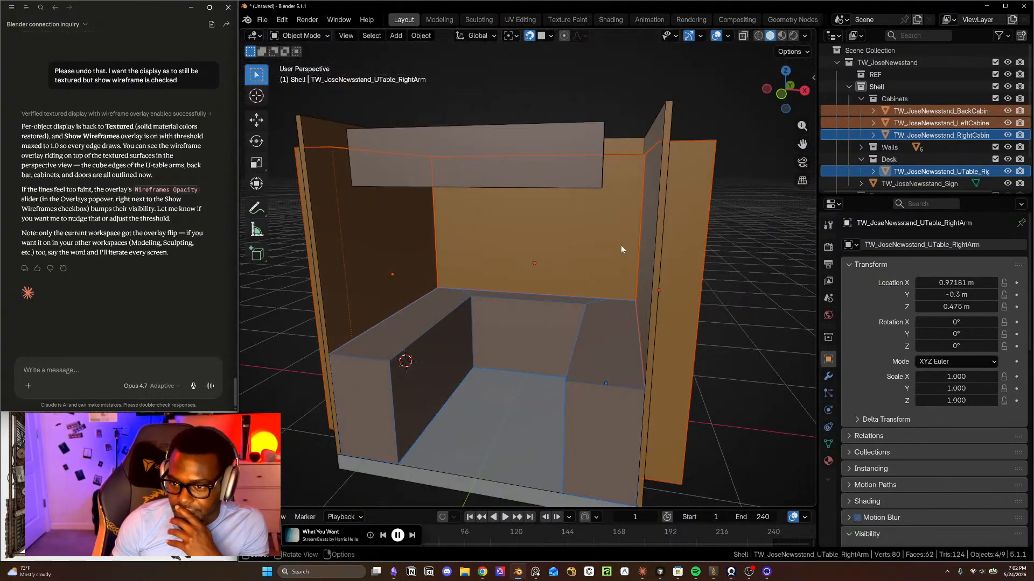
{"action": "middle_click_drag", "start_coordinate": [663, 285], "coordinate": [433, 281]}
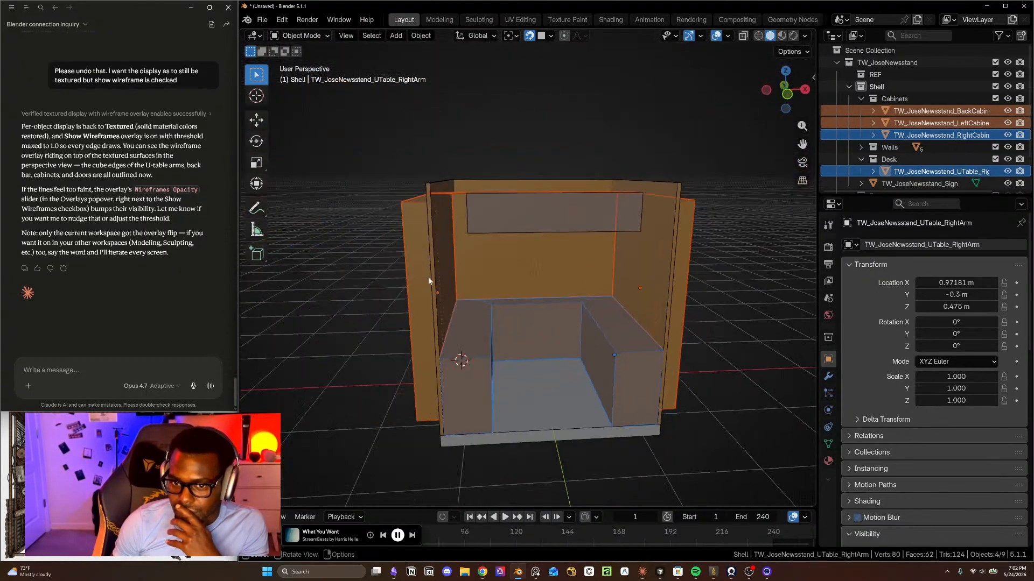
{"action": "left_click", "coordinate": [416, 285]}
{"action": "mouse_move", "coordinate": [579, 281]}
{"action": "middle_mouse_down"}
{"action": "mouse_move", "coordinate": [535, 355]}
{"action": "mouse_move", "coordinate": [565, 325]}
{"action": "mouse_move", "coordinate": [574, 289]}
{"action": "middle_mouse_up"}
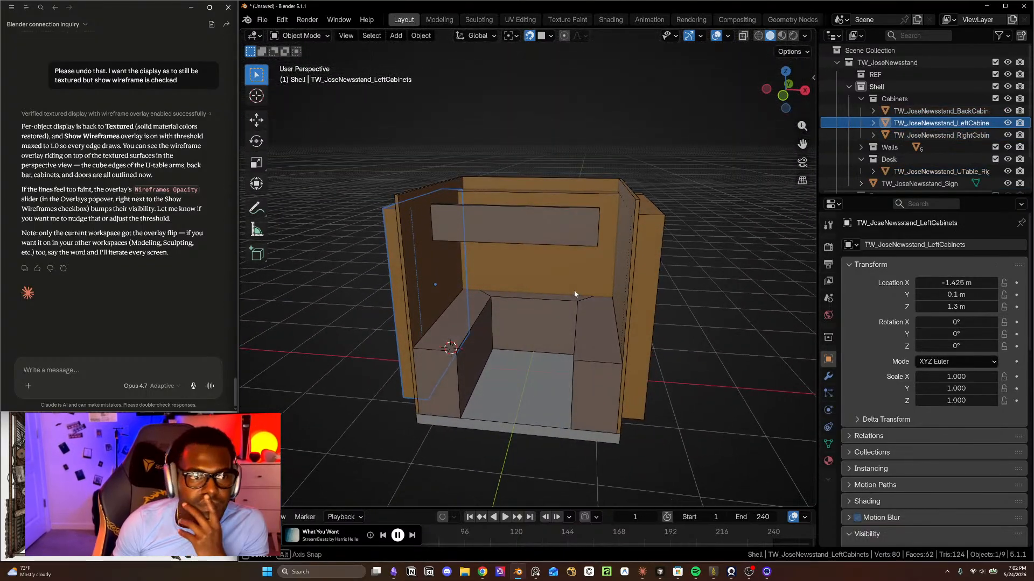
- Switch to the reference board and examine the newsstand's front view for the cabinet placement
{"action": "left_click", "coordinate": [161, 441]}
{"action": "scroll", "coordinate": [151, 274], "scroll_direction": "up", "scroll_amount": 1}
{"action": "scroll", "coordinate": [156, 275], "scroll_direction": "up", "scroll_amount": 1}
{"action": "scroll", "coordinate": [155, 276], "scroll_direction": "down", "scroll_amount": 2}
{"action": "scroll", "coordinate": [304, 145], "scroll_direction": "up", "scroll_amount": 2}
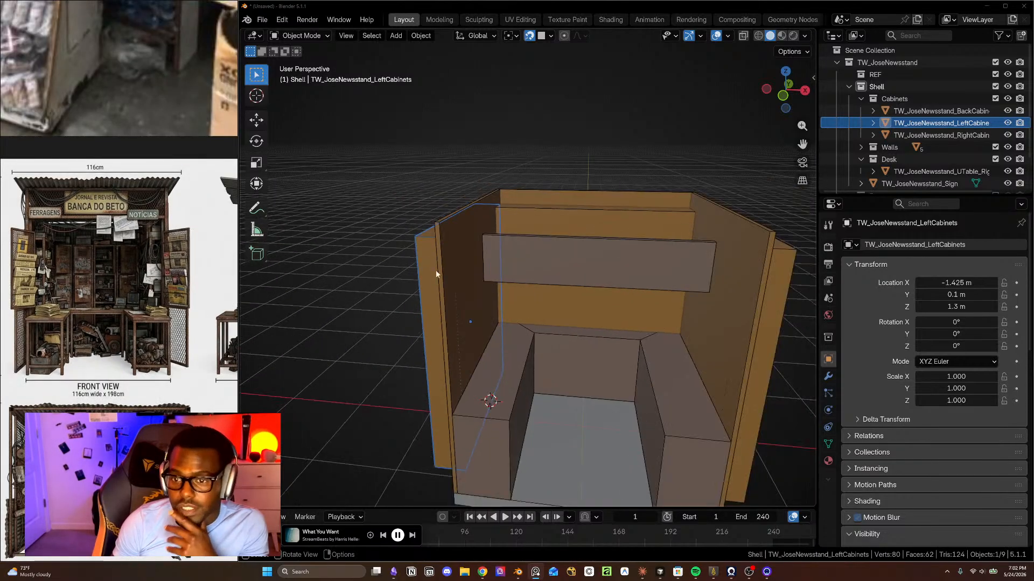
- Move the left cabinets along the X axis to the inside of the newsstand's left wall
{"action": "scroll", "coordinate": [489, 338], "scroll_direction": "up", "scroll_amount": 1}
{"action": "middle_click_drag", "start_coordinate": [471, 341], "coordinate": [516, 350]}
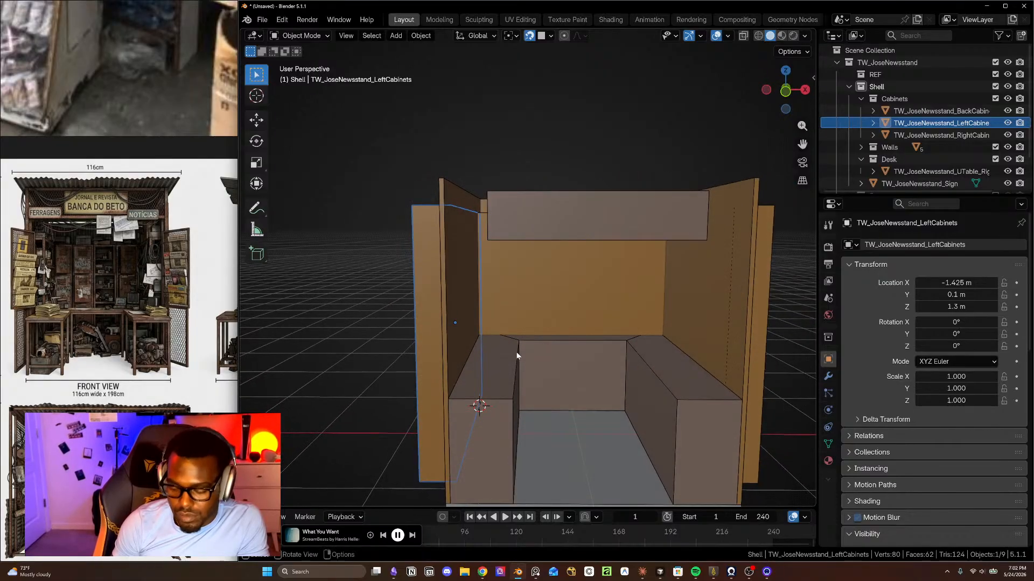
{"action": "key", "text": "KP_1"}
{"action": "scroll", "coordinate": [493, 363], "scroll_direction": "up", "scroll_amount": 1}
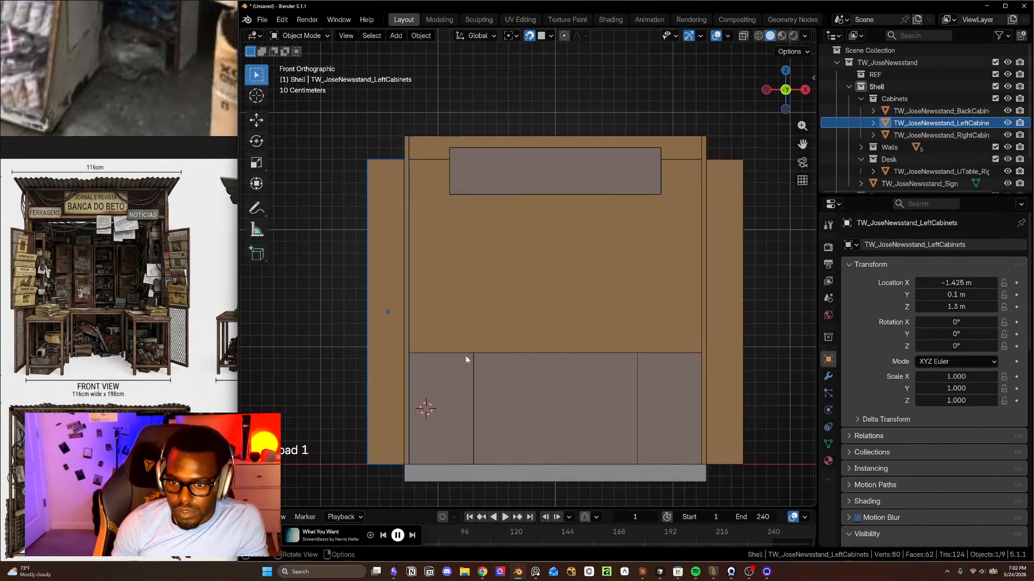
{"action": "key", "text": "g"}
{"action": "key", "text": "x"}
{"action": "left_click", "coordinate": [488, 339]}
{"action": "middle_click_drag", "start_coordinate": [489, 339], "coordinate": [493, 182]}
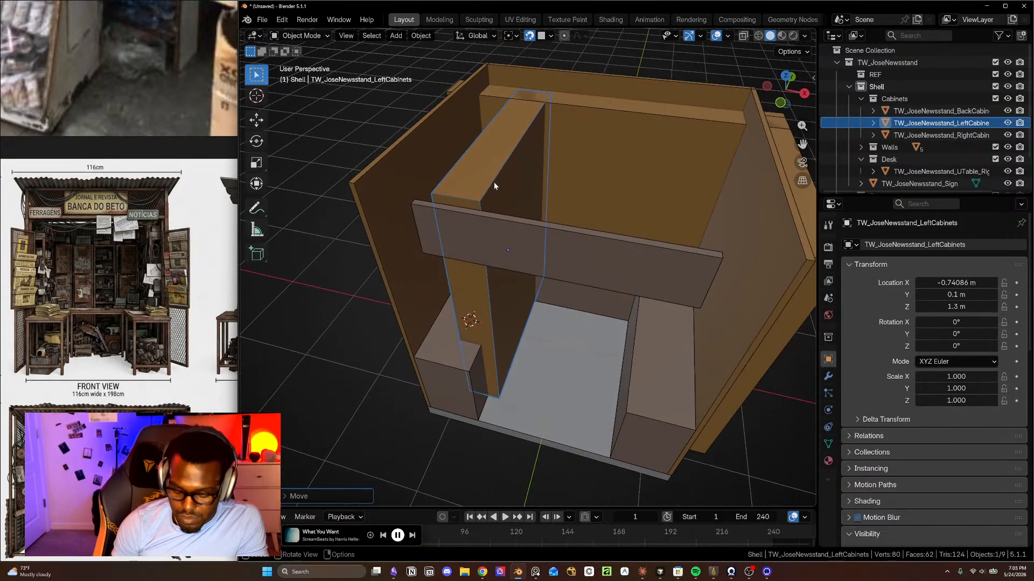
{"action": "key", "text": "g"}
{"action": "key", "text": "x"}
{"action": "left_click", "coordinate": [393, 164]}
- Move the right cabinets along the X axis to about 0.48 m, inside the newsstand's right wall
{"action": "middle_click_drag", "start_coordinate": [393, 164], "coordinate": [609, 274]}
{"action": "left_click", "coordinate": [605, 275]}
{"action": "key", "text": "g"}
{"action": "key", "text": "x"}
{"action": "left_click", "coordinate": [494, 279]}
{"action": "middle_click_drag", "start_coordinate": [556, 301], "coordinate": [579, 293]}
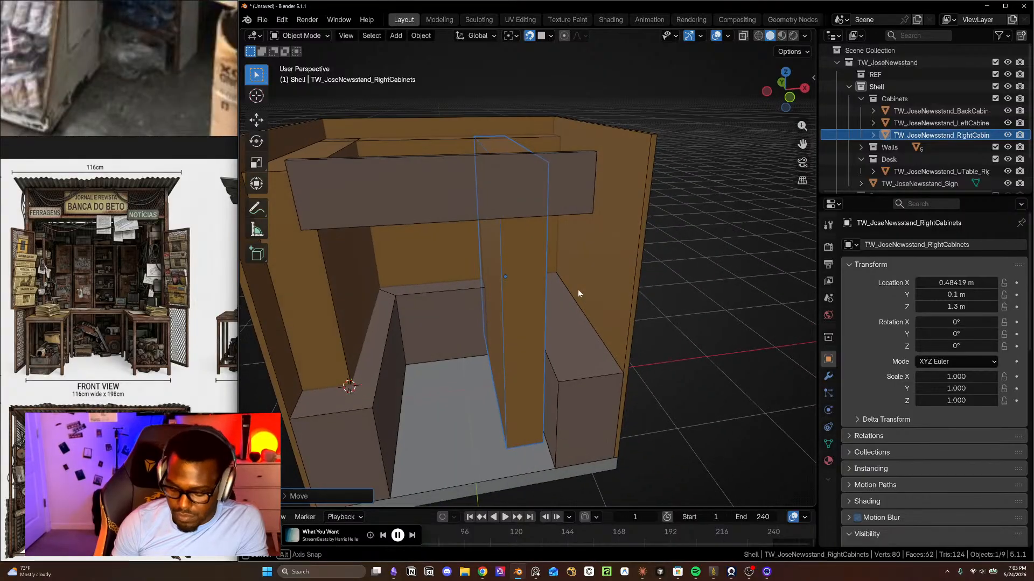
- Move the right cabinets along the X axis to about 1.07 m, against the inside of the right wall
{"action": "key", "text": "g"}
{"action": "key", "text": "x"}
{"action": "left_click", "coordinate": [625, 242]}
- Move the back cabinets forward along the Y axis to 0.975 m, inside the rear wall
{"action": "middle_click_drag", "start_coordinate": [625, 256], "coordinate": [507, 280]}
{"action": "left_click", "coordinate": [475, 202]}
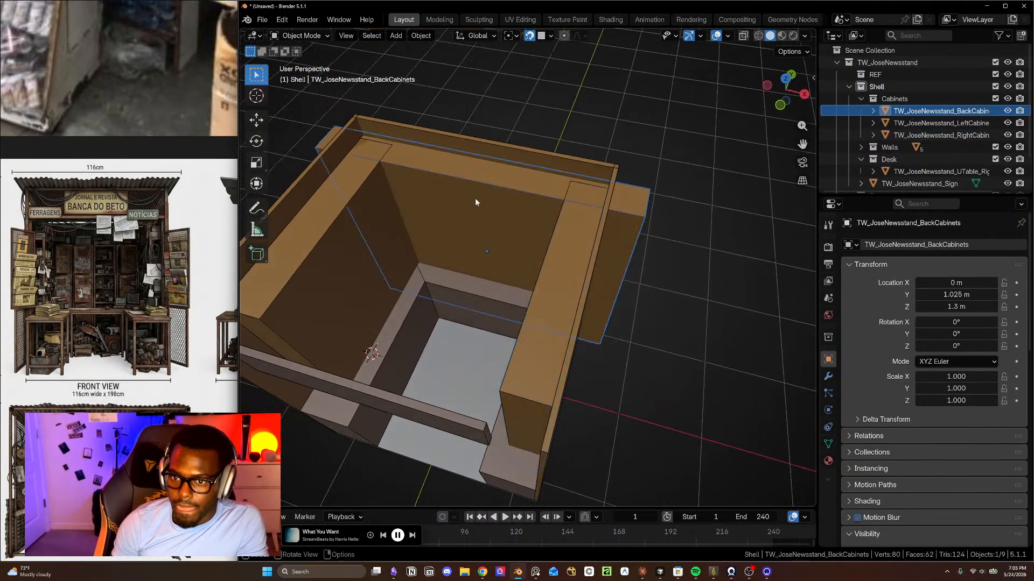
{"action": "key", "text": "g"}
{"action": "key", "text": "y"}
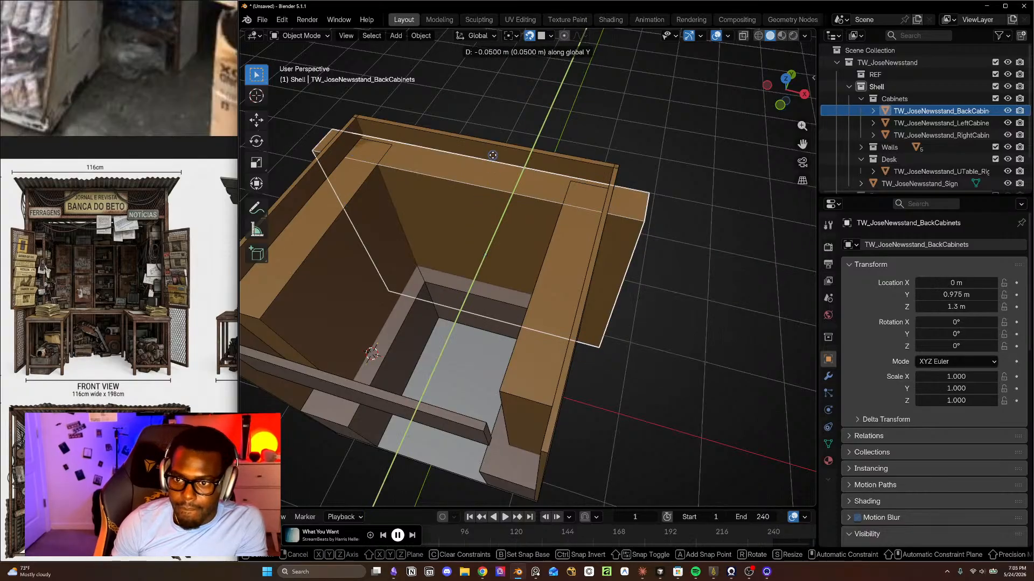
{"action": "left_click", "coordinate": [564, 257]}
- Try joining the left, right and back cabinets into a single object
{"action": "middle_click_drag", "start_coordinate": [564, 257], "coordinate": [596, 237]}
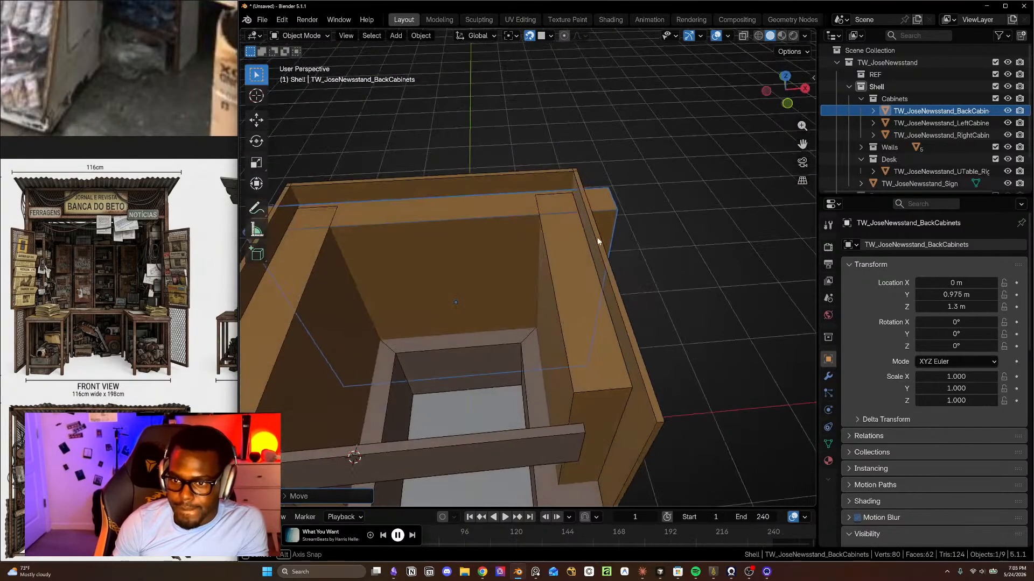
{"action": "left_click", "coordinate": [565, 259], "text": "shift"}
{"action": "left_click", "coordinate": [297, 276], "text": "shift"}
{"action": "left_click", "coordinate": [440, 264], "text": "shift"}
{"action": "middle_click_drag", "start_coordinate": [440, 267], "coordinate": [470, 330]}
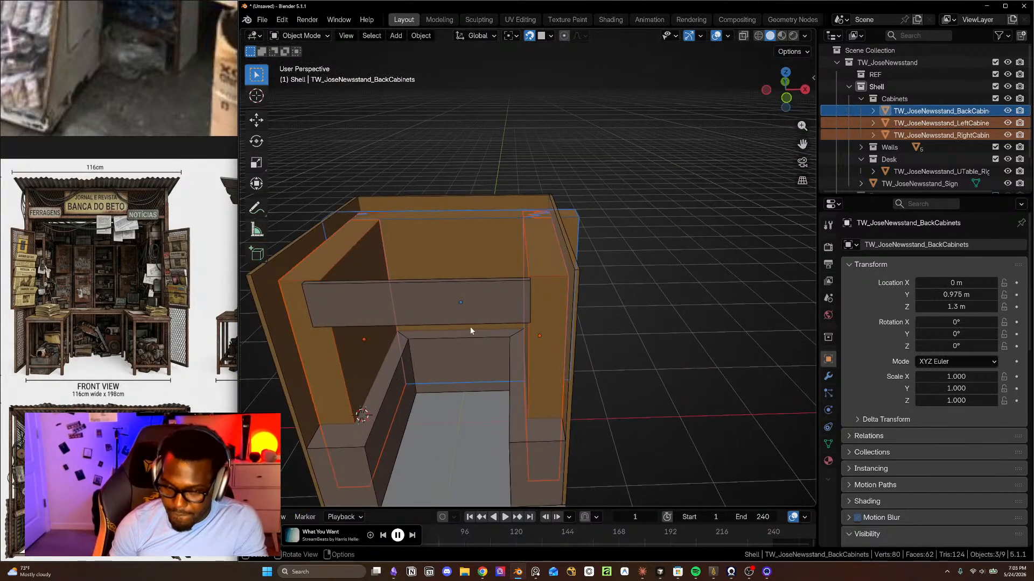
{"action": "key", "text": "ctrl+j"}
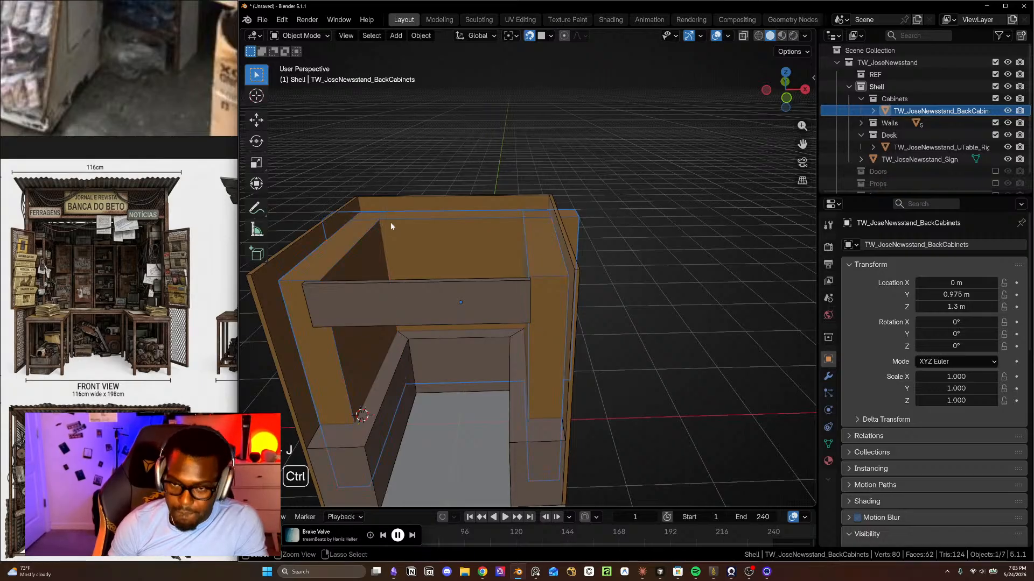
- Isolate the joined cabinets for mesh editing and undo the join
{"action": "key", "text": "slash"}
{"action": "middle_click_drag", "start_coordinate": [459, 208], "coordinate": [441, 356], "text": "shift"}
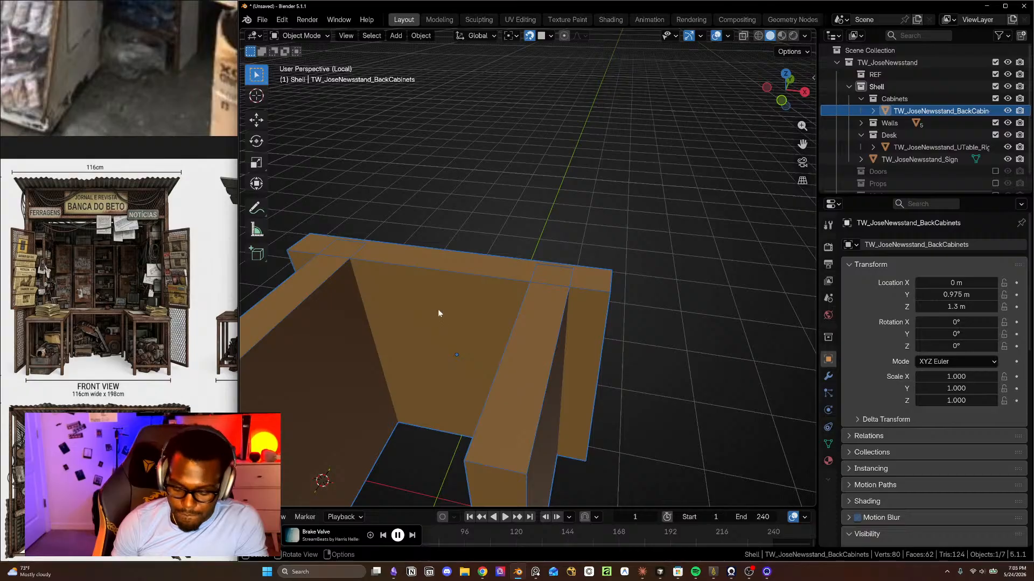
{"action": "key", "text": "Tab"}
{"action": "mouse_move", "coordinate": [437, 309]}
{"action": "middle_mouse_down"}
{"action": "mouse_move", "coordinate": [332, 277]}
{"action": "mouse_move", "coordinate": [429, 312]}
{"action": "middle_mouse_up"}
{"action": "key", "text": "alt+a"}
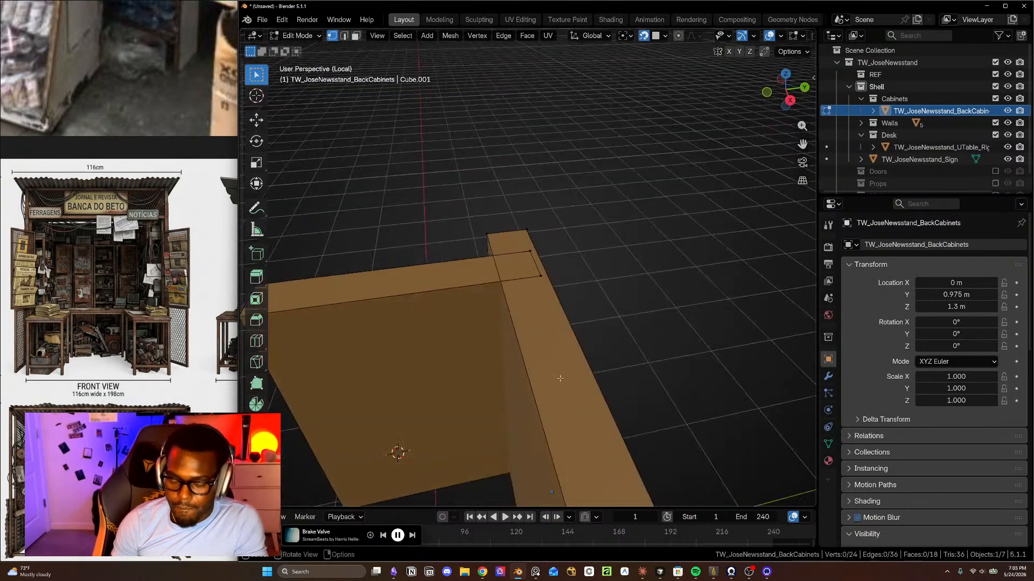
{"action": "middle_click_drag", "start_coordinate": [560, 378], "coordinate": [556, 327], "text": "shift"}
{"action": "scroll", "coordinate": [555, 327], "scroll_direction": "down", "scroll_amount": 1}
{"action": "key", "text": "ctrl+z"}
{"action": "key", "text": "ctrl+z"}
{"action": "key", "text": "ctrl+z"}
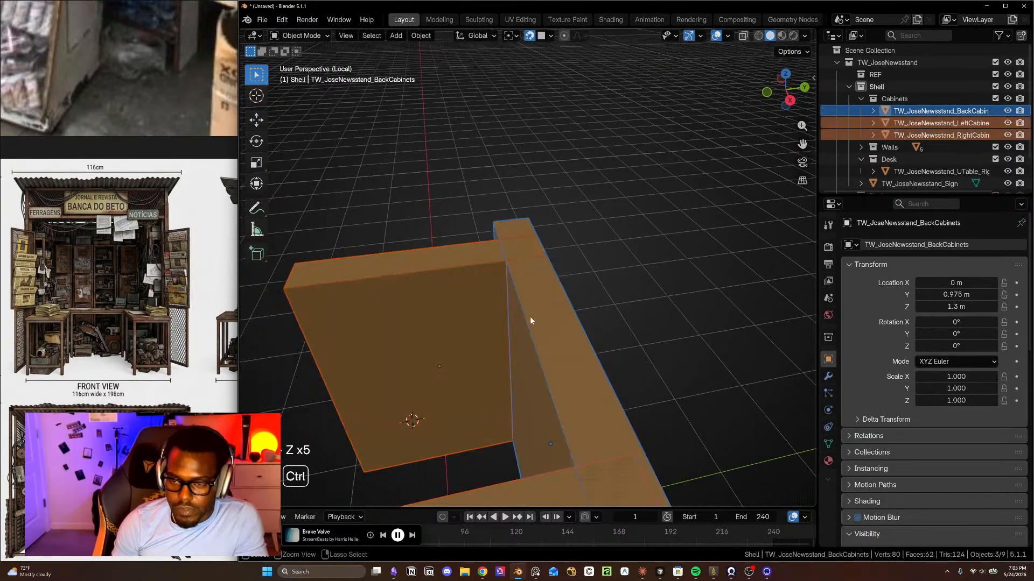
- Isolate the left and right cabinets together, select both rear end faces, and return to the full scene
{"action": "left_click", "coordinate": [501, 345]}
{"action": "middle_click_drag", "start_coordinate": [505, 319], "coordinate": [546, 377]}
{"action": "left_click", "coordinate": [509, 441], "text": "shift"}
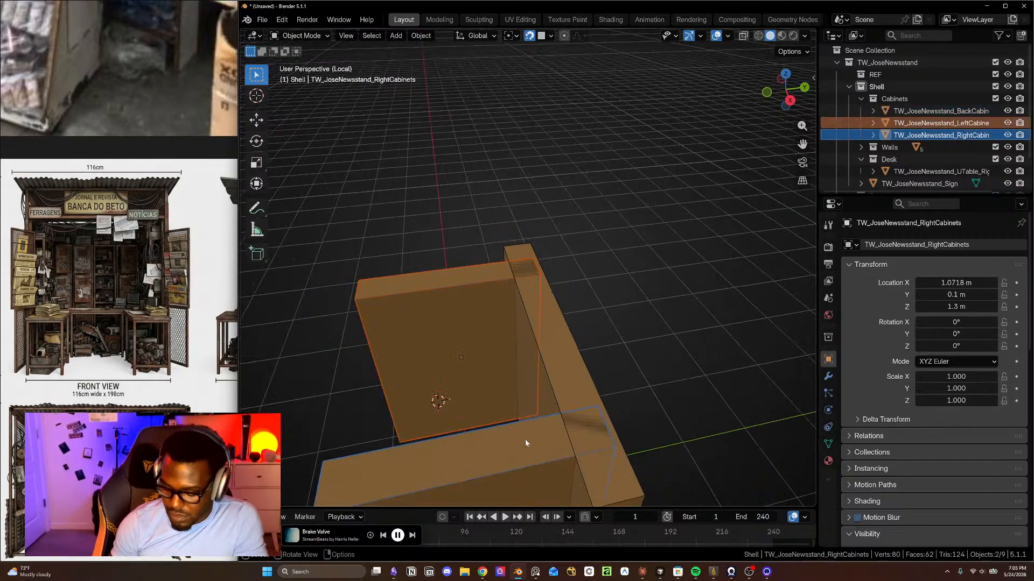
{"action": "key", "text": "KP_Divide"}
{"action": "key", "text": "KP_Divide"}
{"action": "middle_click_drag", "start_coordinate": [541, 248], "coordinate": [546, 277]}
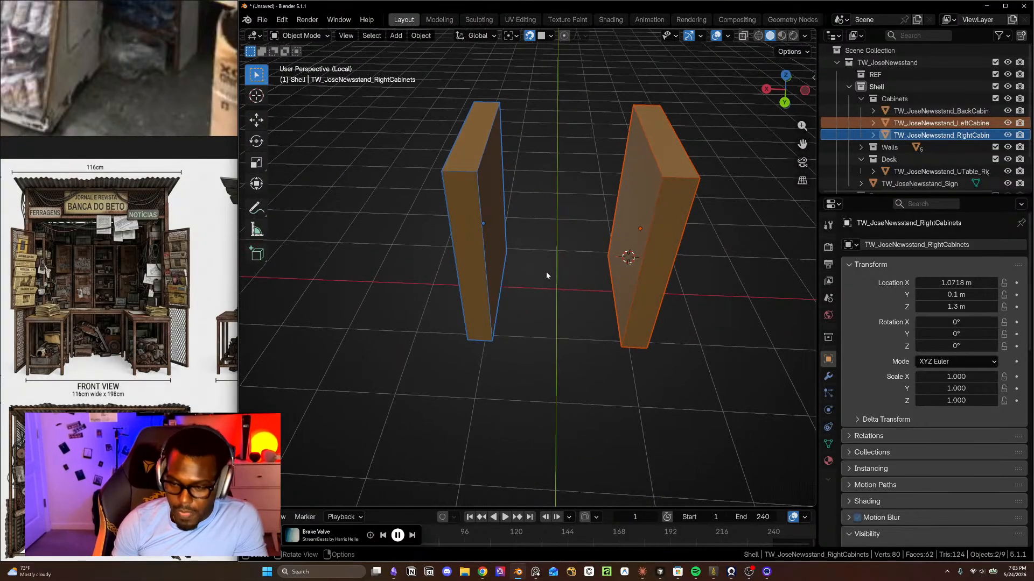
{"action": "key", "text": "Tab"}
{"action": "key", "text": "3"}
{"action": "left_click", "coordinate": [660, 265]}
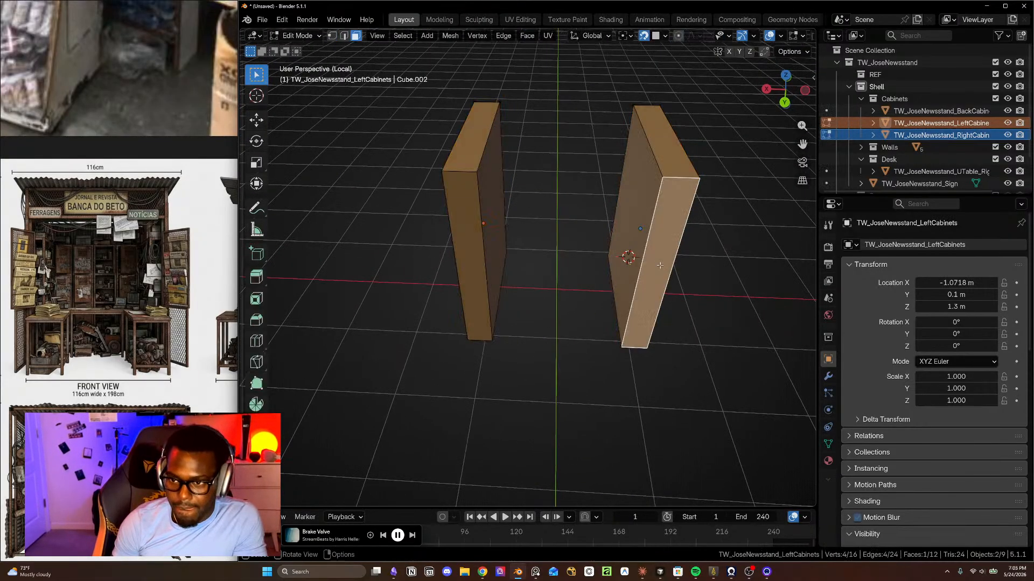
{"action": "left_click", "coordinate": [473, 278], "text": "shift"}
{"action": "key", "text": "KP_Divide"}
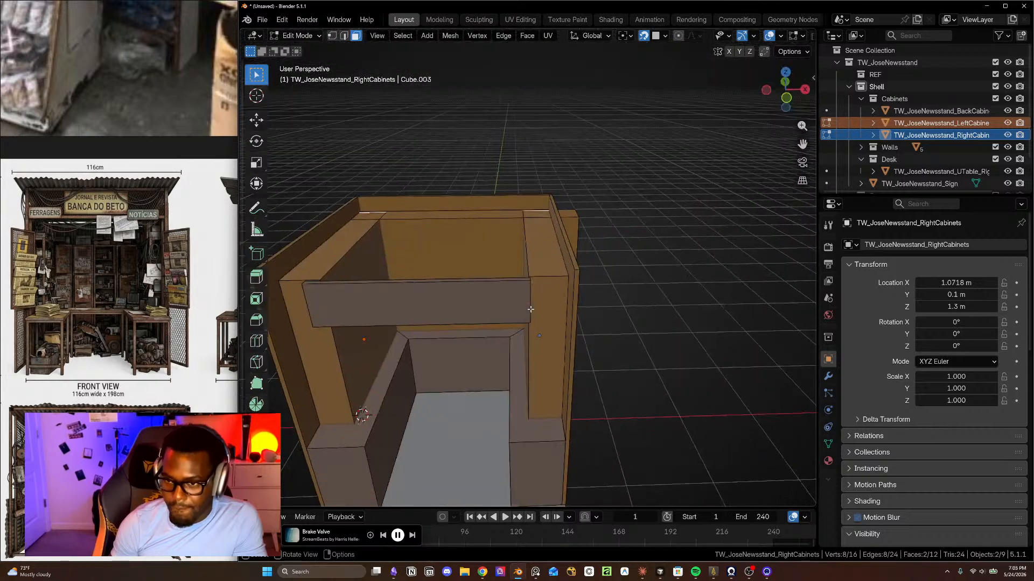
- Set the snap target to Vertex while viewing the newsstand's right rear corner from above
{"action": "scroll", "coordinate": [563, 237], "scroll_direction": "up", "scroll_amount": 3}
{"action": "middle_click_drag", "start_coordinate": [563, 268], "coordinate": [455, 290]}
{"action": "middle_click_drag", "start_coordinate": [657, 314], "coordinate": [386, 291], "text": "shift"}
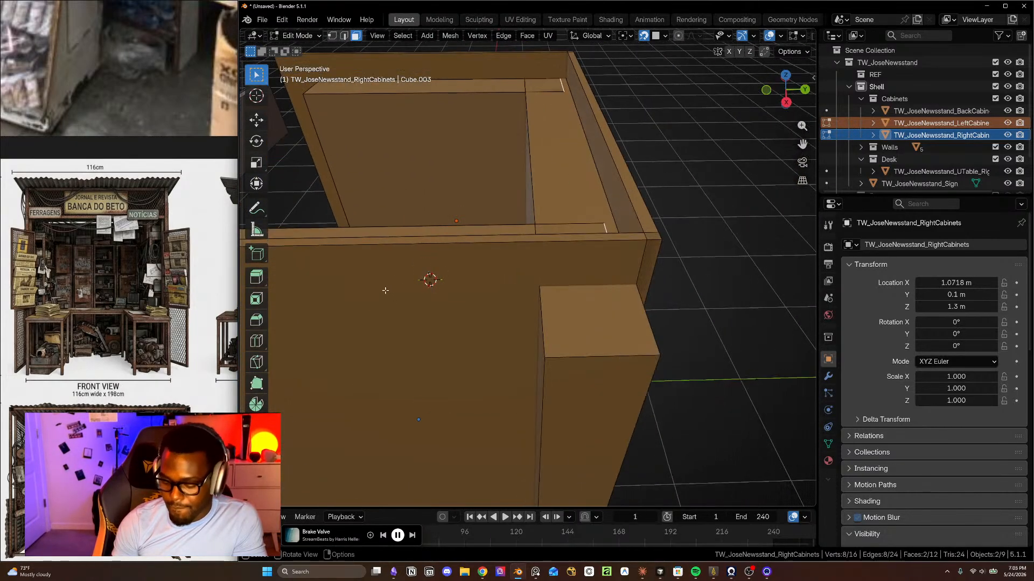
{"action": "key", "text": "KP_7"}
{"action": "scroll", "coordinate": [365, 214], "scroll_direction": "up", "scroll_amount": 3}
{"action": "middle_click_drag", "start_coordinate": [411, 173], "coordinate": [494, 232], "text": "shift"}
{"action": "scroll", "coordinate": [494, 232], "scroll_direction": "down", "scroll_amount": 2}
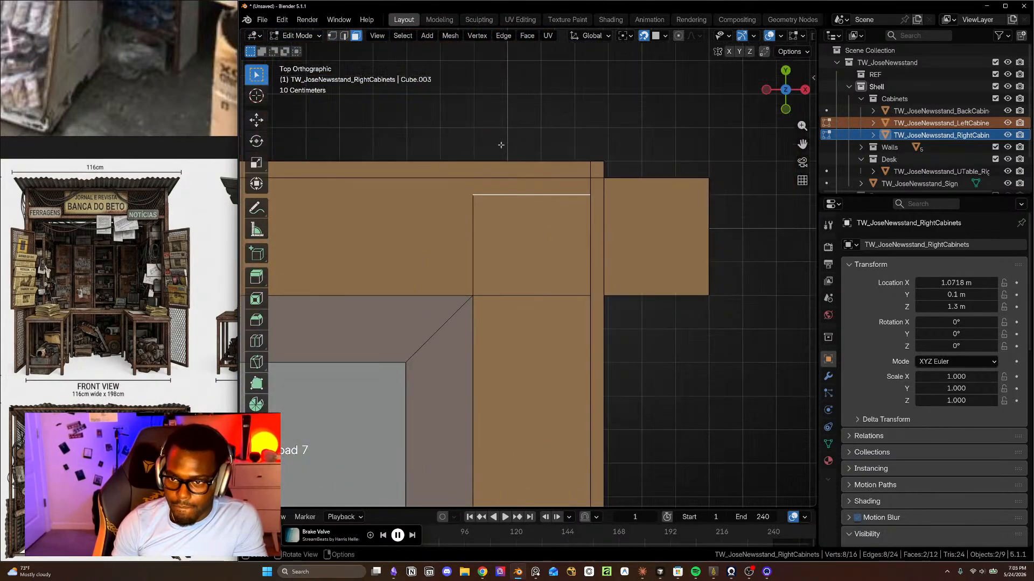
{"action": "left_click", "coordinate": [644, 37]}
{"action": "left_click", "coordinate": [660, 36]}
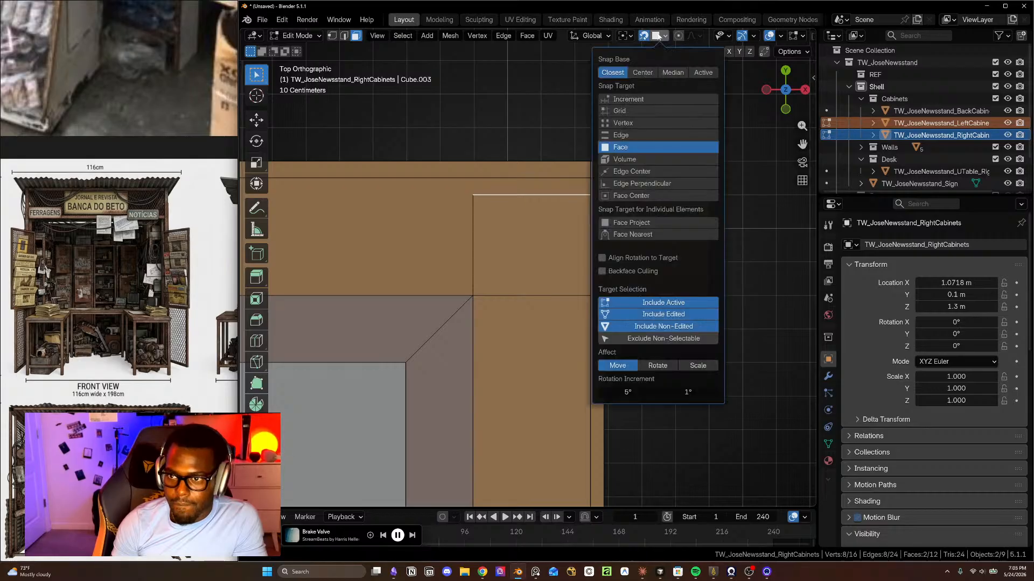
{"action": "left_click", "coordinate": [629, 123]}
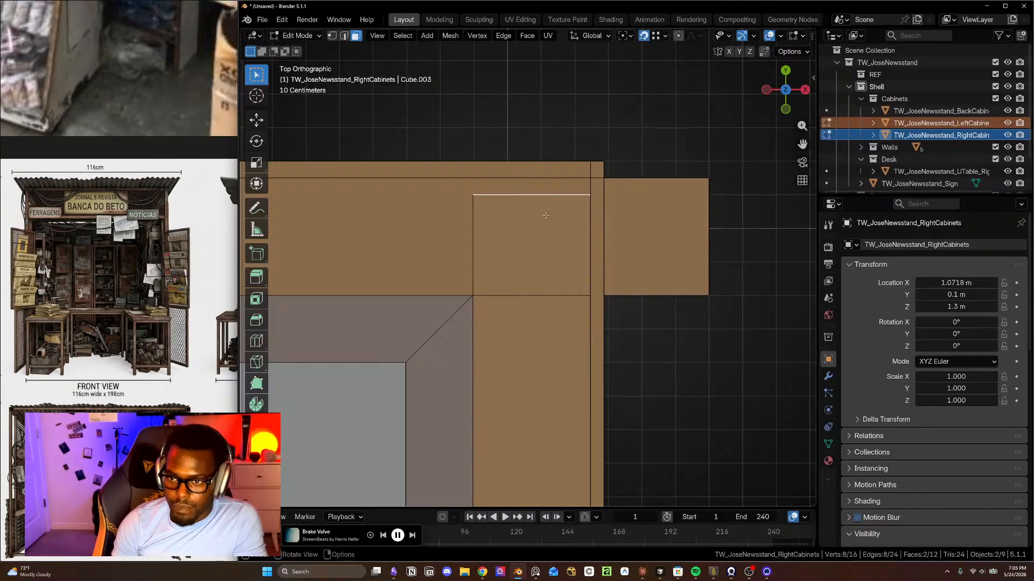
- Move the side cabinets' rear end faces along Y to the rear edge of the back cabinets
{"action": "left_click", "coordinate": [590, 182]}
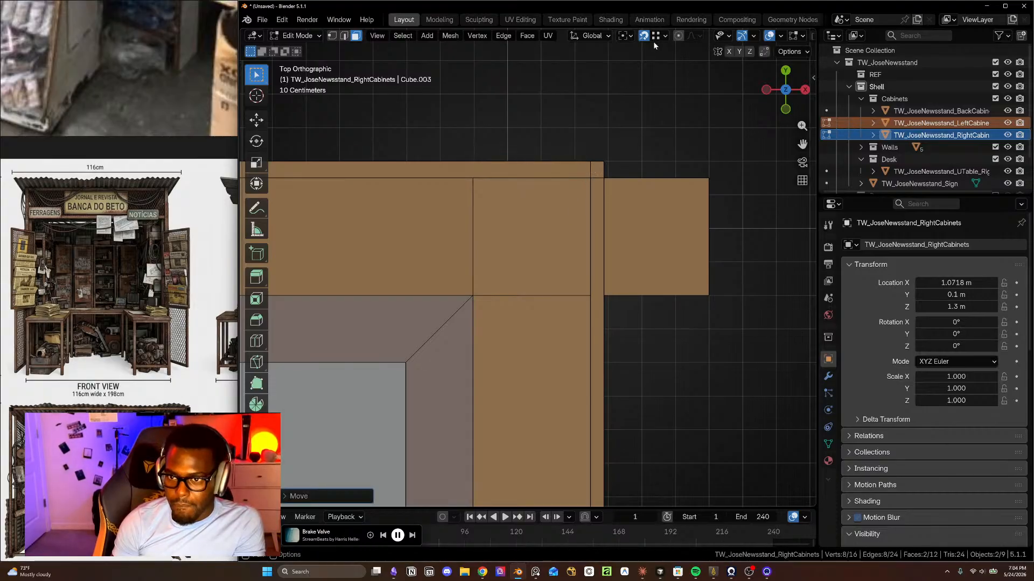
{"action": "key", "text": "ctrl+z"}
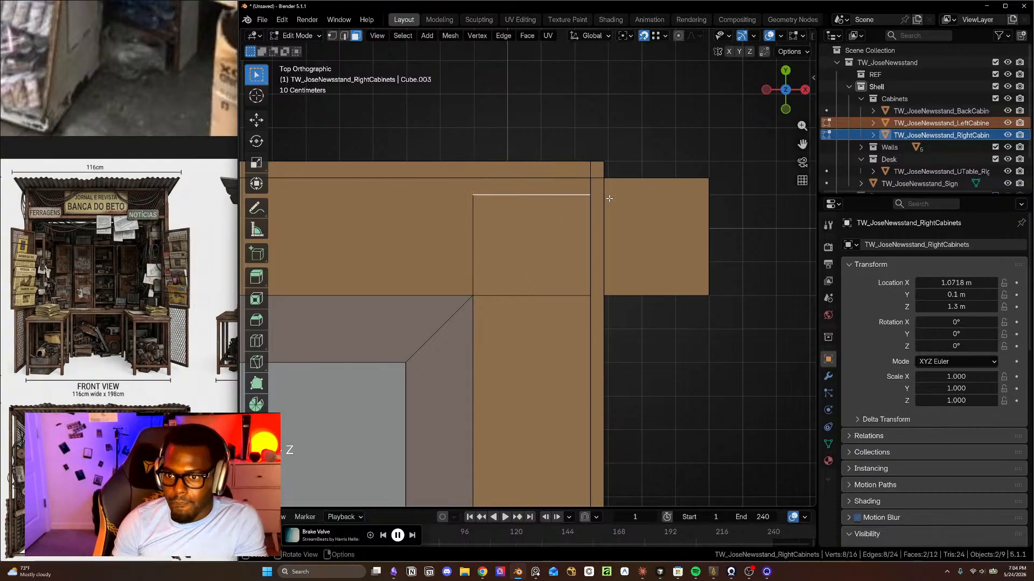
{"action": "key", "text": "g"}
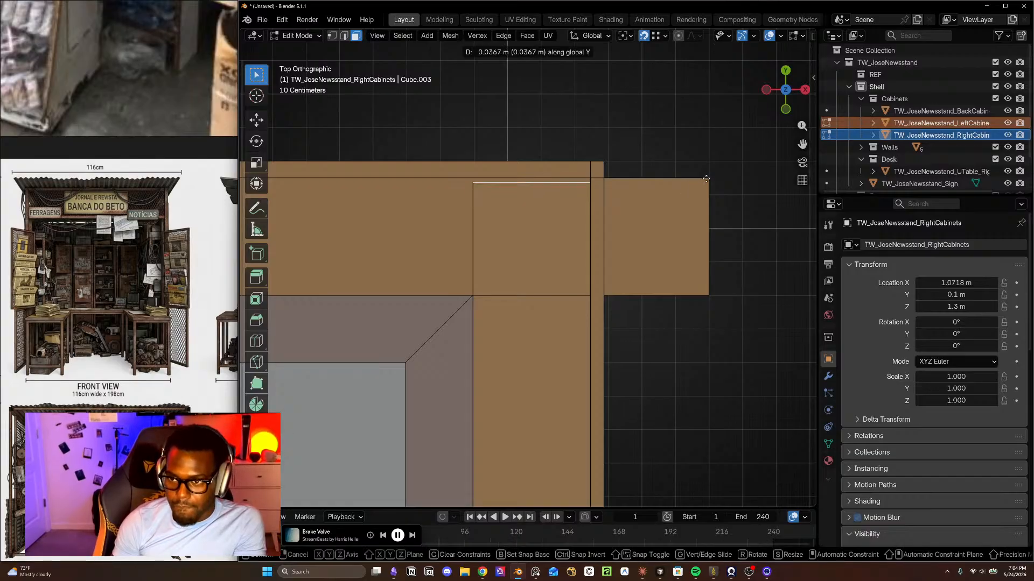
{"action": "left_click", "coordinate": [715, 177]}
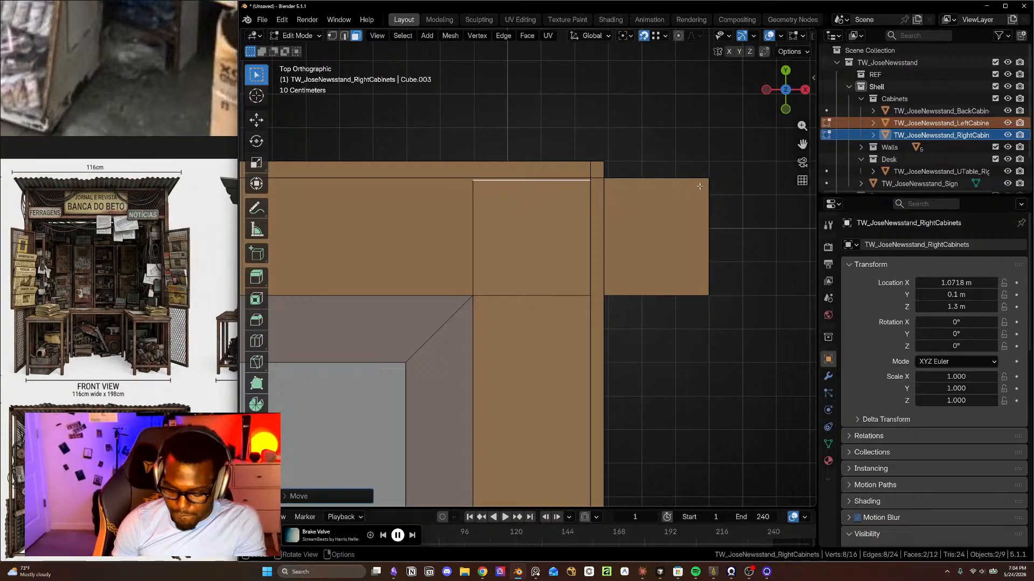
{"action": "key", "text": "g"}
{"action": "left_click", "coordinate": [710, 176]}
{"action": "scroll", "coordinate": [560, 262], "scroll_direction": "down", "scroll_amount": 3}
{"action": "scroll", "coordinate": [560, 262], "scroll_direction": "down", "scroll_amount": 2}
{"action": "middle_click_drag", "start_coordinate": [512, 292], "coordinate": [550, 237]}
{"action": "key", "text": "Tab"}
- Move the side cabinets' rear end faces -0.35 m along Y, snapping to the front edge of the back cabinets
{"action": "scroll", "coordinate": [544, 281], "scroll_direction": "down", "scroll_amount": 4}
{"action": "scroll", "coordinate": [568, 282], "scroll_direction": "down", "scroll_amount": 3}
{"action": "scroll", "coordinate": [450, 189], "scroll_direction": "up", "scroll_amount": 4}
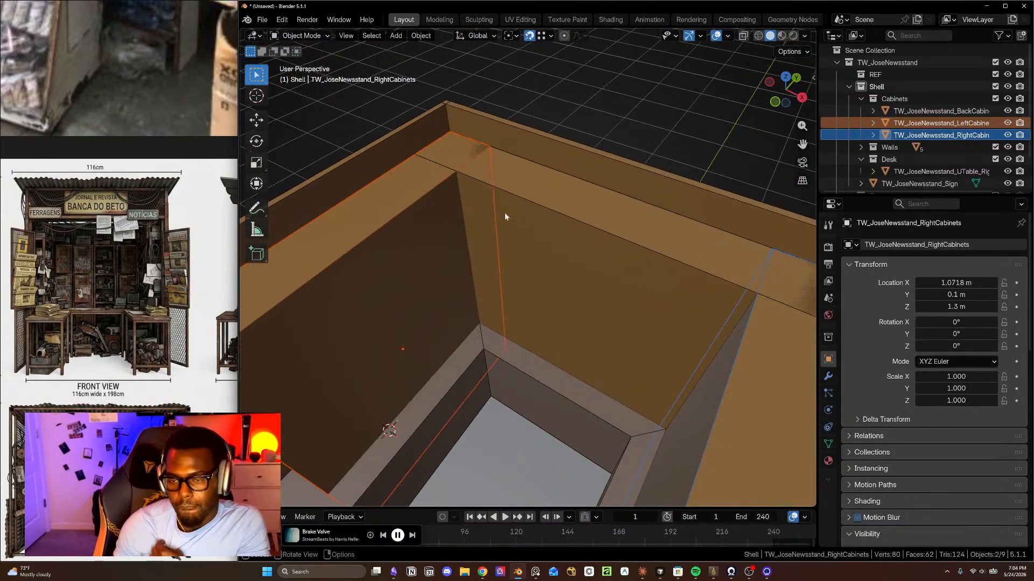
{"action": "middle_click_drag", "start_coordinate": [482, 218], "coordinate": [522, 237]}
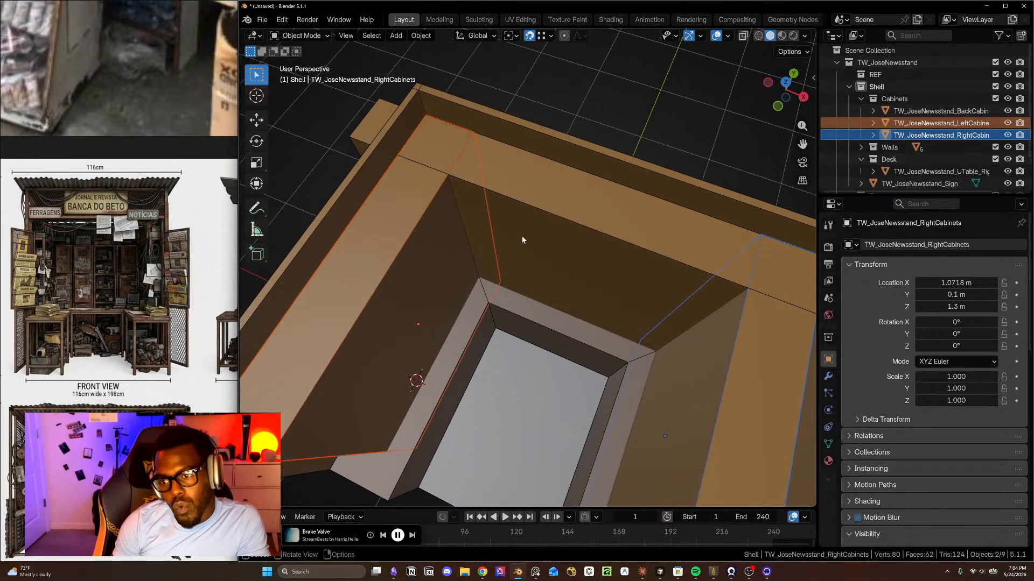
{"action": "key", "text": "KP_7"}
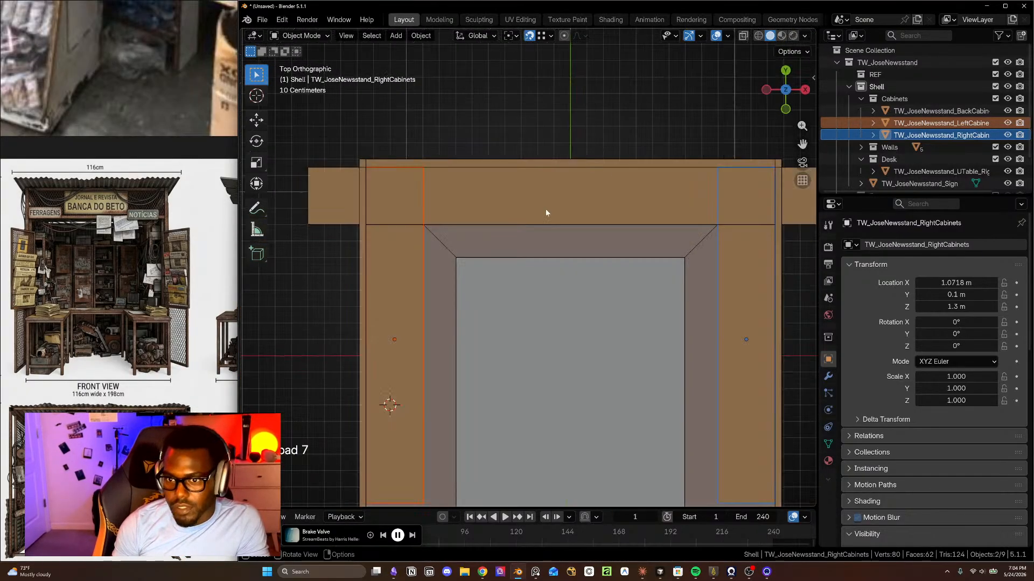
{"action": "scroll", "coordinate": [316, 189], "scroll_direction": "up", "scroll_amount": 3}
{"action": "scroll", "coordinate": [436, 195], "scroll_direction": "up", "scroll_amount": 2}
{"action": "key", "text": "Tab"}
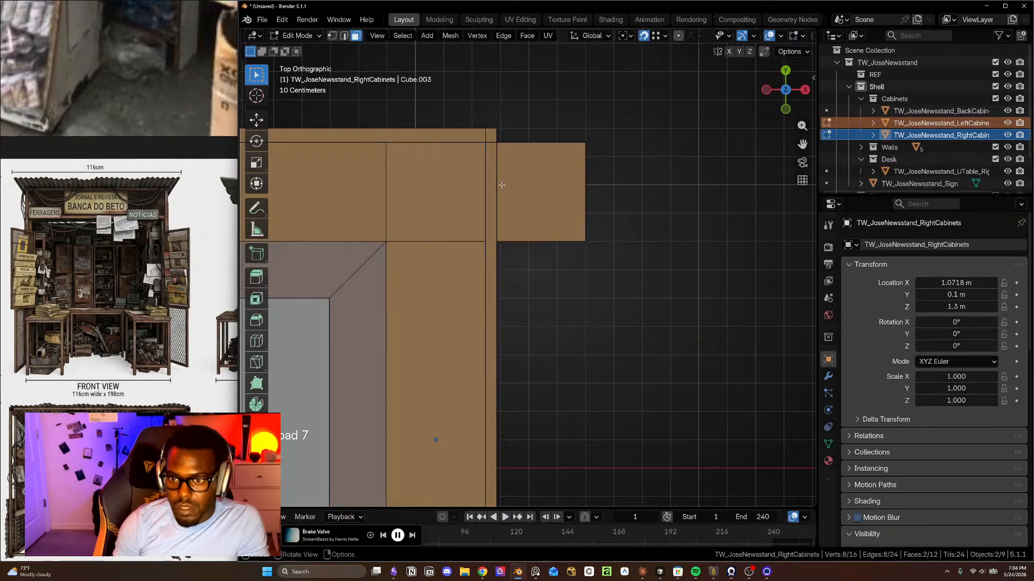
{"action": "key", "text": "g"}
{"action": "key", "text": "y"}
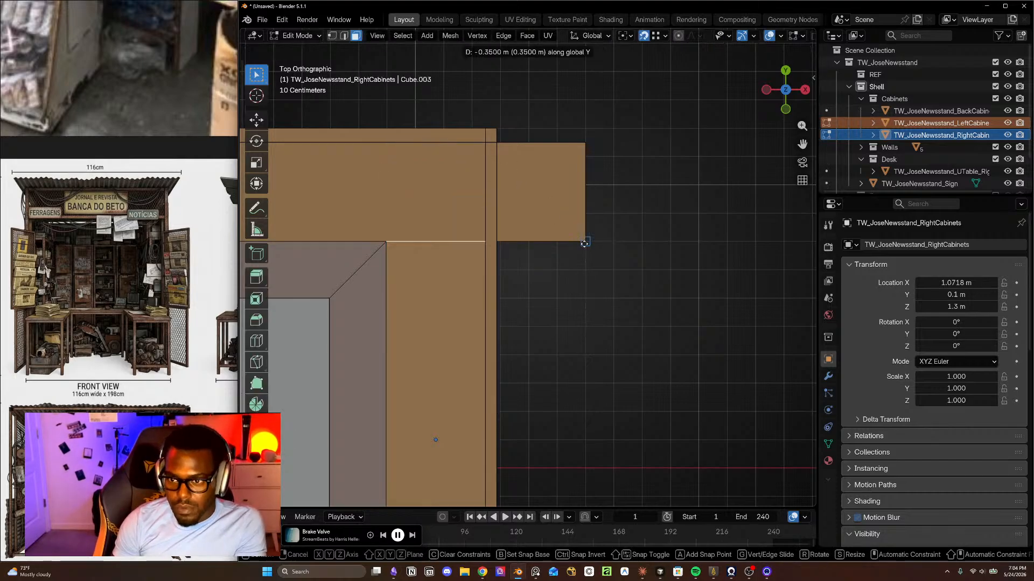
{"action": "left_click", "coordinate": [584, 243]}
- Extrude both side cabinets' rear end faces back to the rear edge of the back cabinets
{"action": "middle_click_drag", "start_coordinate": [553, 265], "coordinate": [579, 264], "text": "shift"}
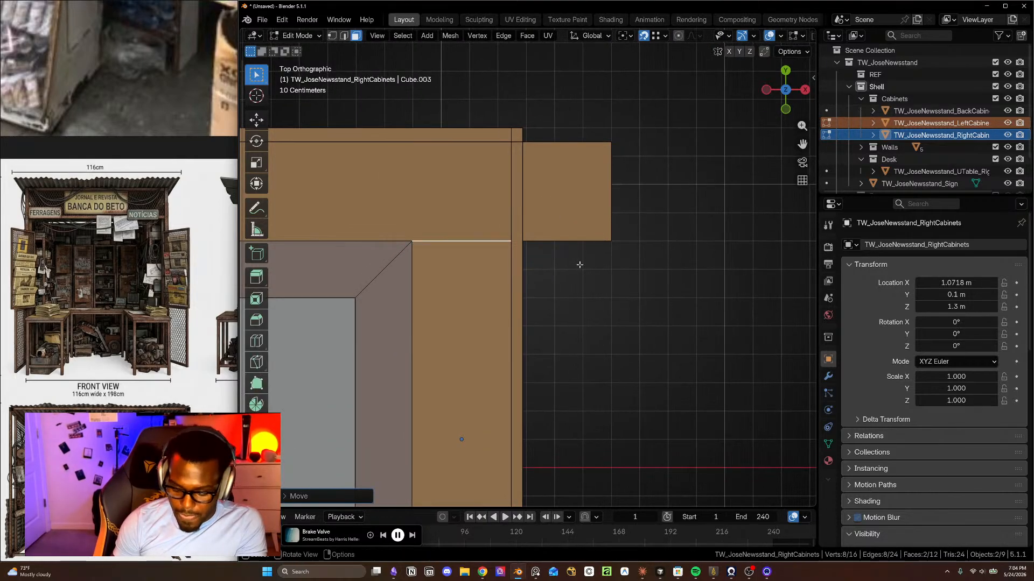
{"action": "key", "text": "e"}
{"action": "left_click", "coordinate": [612, 143]}
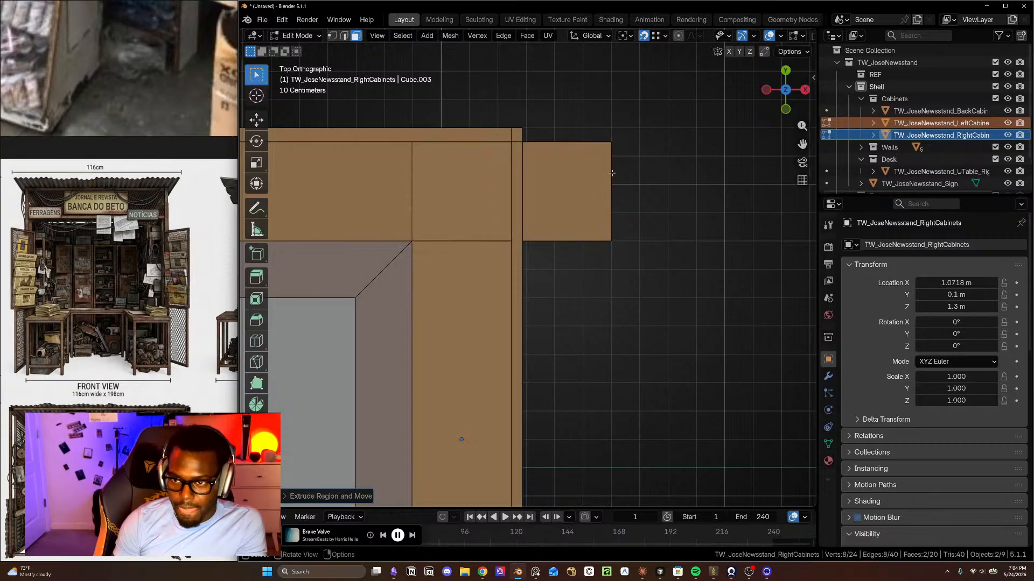
{"action": "scroll", "coordinate": [611, 172], "scroll_direction": "down", "scroll_amount": 5}
{"action": "key", "text": "Tab"}
- Isolate the side cabinets and delete the inward-facing faces of their extruded rear sections
{"action": "middle_click_drag", "start_coordinate": [600, 257], "coordinate": [499, 274]}
{"action": "key", "text": "KP_Divide"}
{"action": "key", "text": "Tab"}
{"action": "left_click", "coordinate": [512, 231]}
{"action": "left_click", "coordinate": [719, 266], "text": "shift"}
{"action": "key", "text": "x"}
{"action": "left_click", "coordinate": [612, 284]}
{"action": "key", "text": "Tab"}
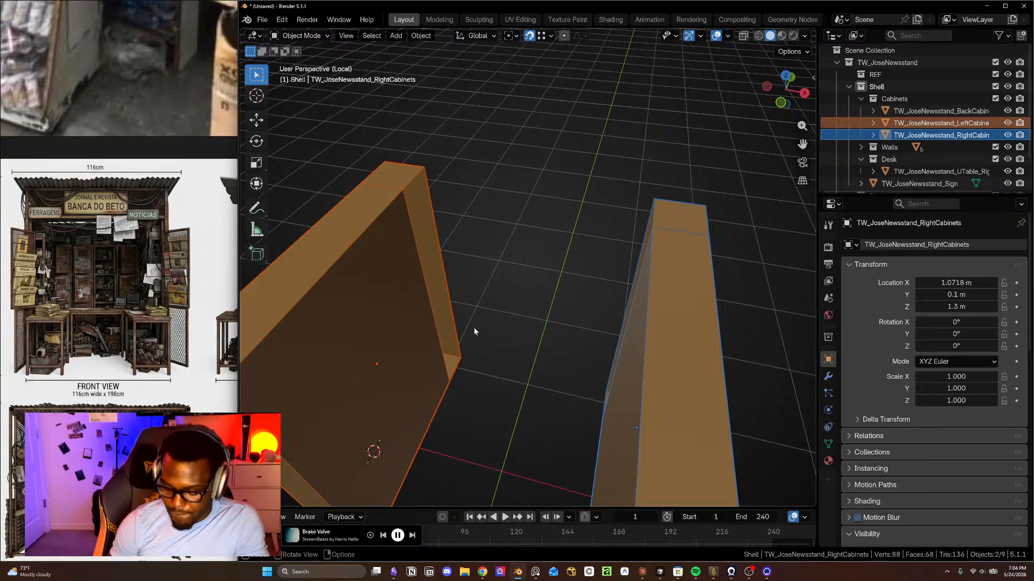
- Join the left and right cabinets into one object and fill the inner and top faces between their rear ends
{"action": "key", "text": "ctrl+j"}
{"action": "key", "text": "Tab"}
{"action": "middle_click_drag", "start_coordinate": [508, 234], "coordinate": [494, 193]}
{"action": "left_click", "coordinate": [407, 190]}
{"action": "key", "text": "2"}
{"action": "left_click", "coordinate": [407, 189]}
{"action": "left_click", "coordinate": [606, 148], "text": "shift"}
{"action": "key", "text": "f"}
{"action": "left_click", "coordinate": [603, 213]}
{"action": "key", "text": "f"}
- Fill the outer back face and the underside face that bridge the two rear ends
{"action": "left_click", "coordinate": [491, 192]}
{"action": "left_click", "coordinate": [393, 189], "text": "shift"}
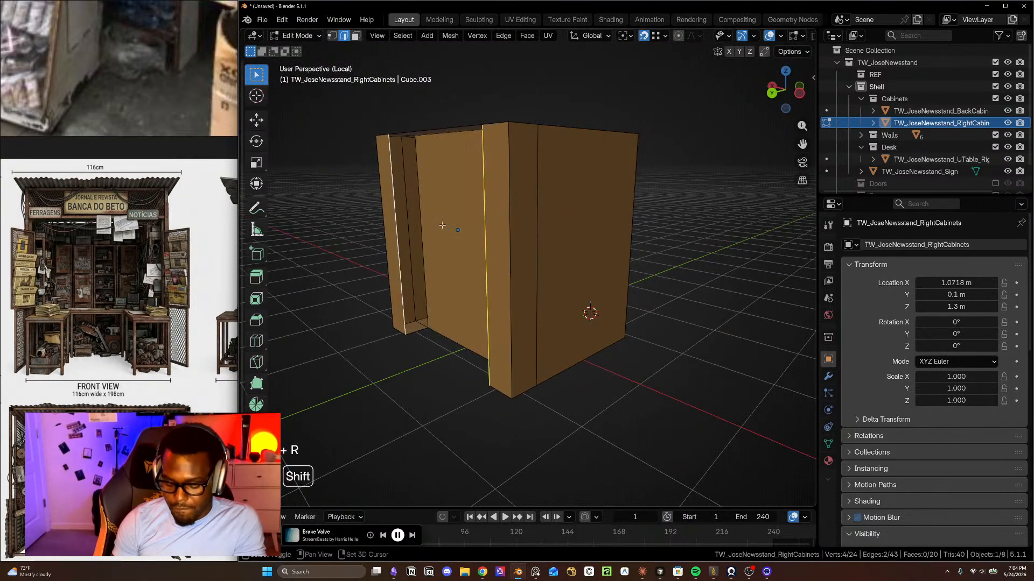
{"action": "key", "text": "f"}
{"action": "middle_click_drag", "start_coordinate": [475, 267], "coordinate": [486, 134]}
{"action": "left_click", "coordinate": [492, 311]}
{"action": "middle_click_drag", "start_coordinate": [492, 312], "coordinate": [530, 319]}
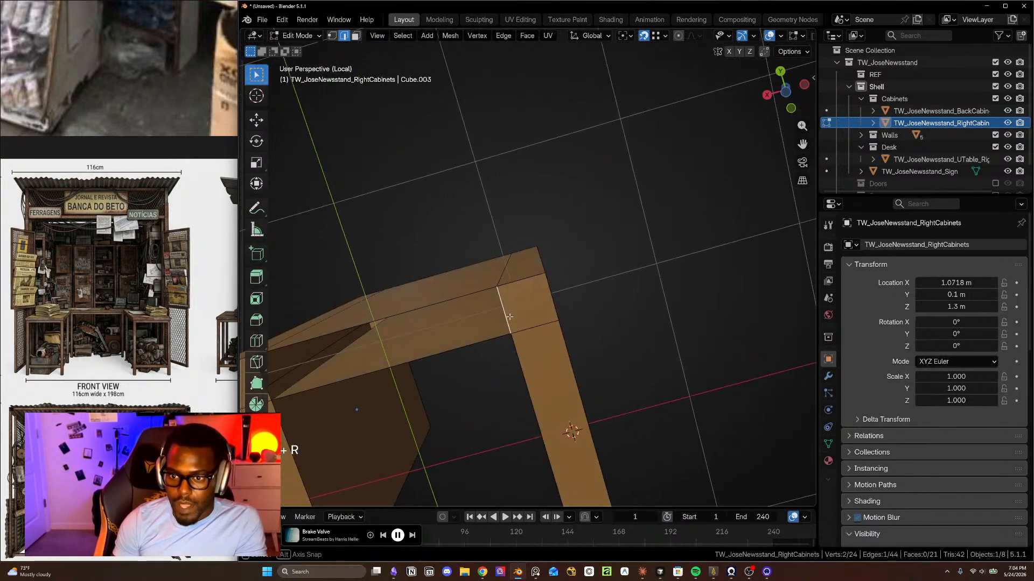
{"action": "middle_click_drag", "start_coordinate": [484, 344], "coordinate": [614, 331], "text": "shift"}
{"action": "key", "text": "shift+r"}
{"action": "middle_click_drag", "start_coordinate": [454, 354], "coordinate": [479, 463]}
{"action": "middle_click_drag", "start_coordinate": [602, 196], "coordinate": [612, 207], "text": "shift"}
{"action": "middle_click_drag", "start_coordinate": [611, 208], "coordinate": [574, 248]}
{"action": "key", "text": "Tab"}
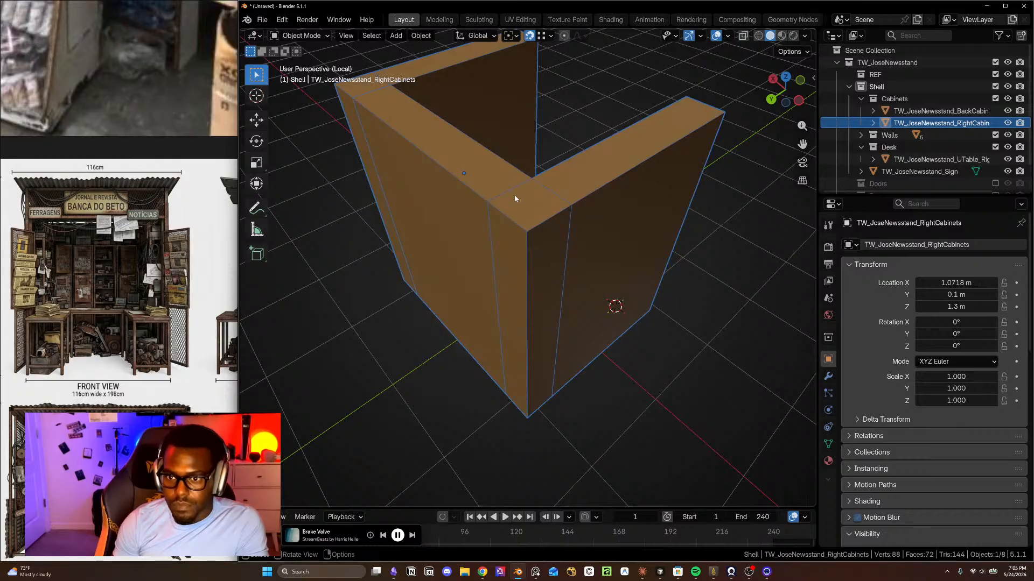
- Merge the extra outer vertices beside one rear corner into the corner vertex, at both the top and the bottom
{"action": "key", "text": "Tab"}
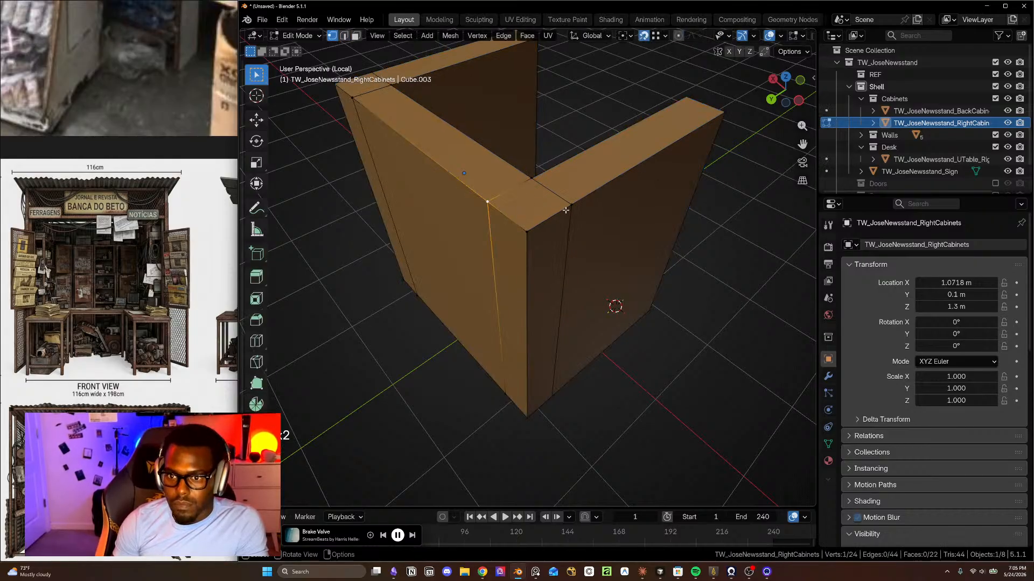
{"action": "left_click", "coordinate": [571, 206], "text": "shift"}
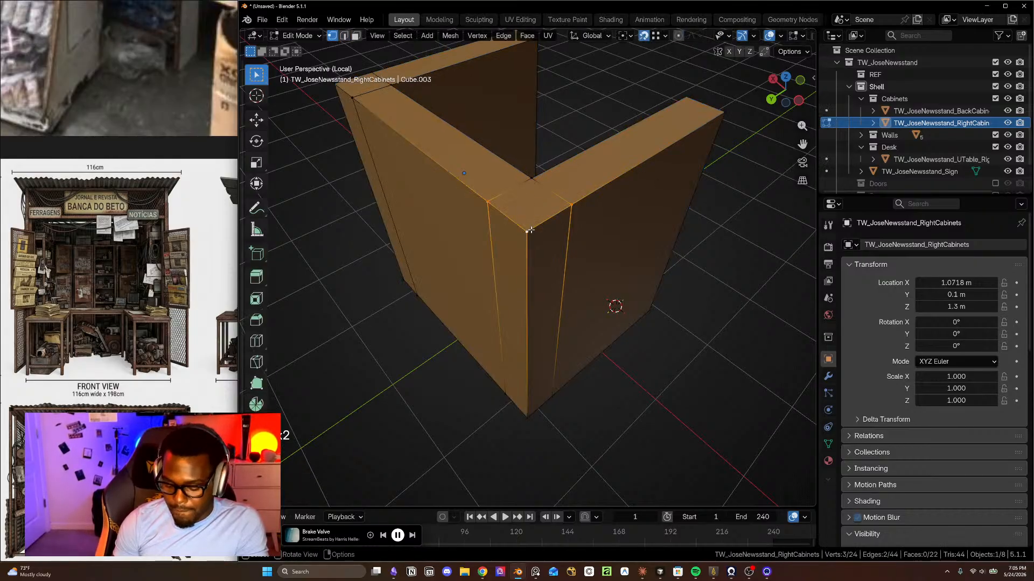
{"action": "key", "text": "m"}
{"action": "left_click", "coordinate": [514, 230]}
{"action": "middle_click_drag", "start_coordinate": [573, 356], "coordinate": [560, 170], "text": "shift"}
{"action": "left_click", "coordinate": [498, 401]}
{"action": "left_click", "coordinate": [564, 403], "text": "shift"}
{"action": "left_click", "coordinate": [531, 378], "text": "shift"}
{"action": "key", "text": "m"}
{"action": "left_click", "coordinate": [530, 385]}
- Merge the extra bottom vertices beside the other rear corner of the joined cabinet into the corner vertex
{"action": "middle_click_drag", "start_coordinate": [530, 388], "coordinate": [594, 310]}
{"action": "left_click", "coordinate": [476, 339]}
{"action": "key", "text": "Caps_Lock"}
{"action": "left_click", "coordinate": [414, 339]}
{"action": "left_click", "coordinate": [443, 313]}
{"action": "left_click", "coordinate": [476, 347]}
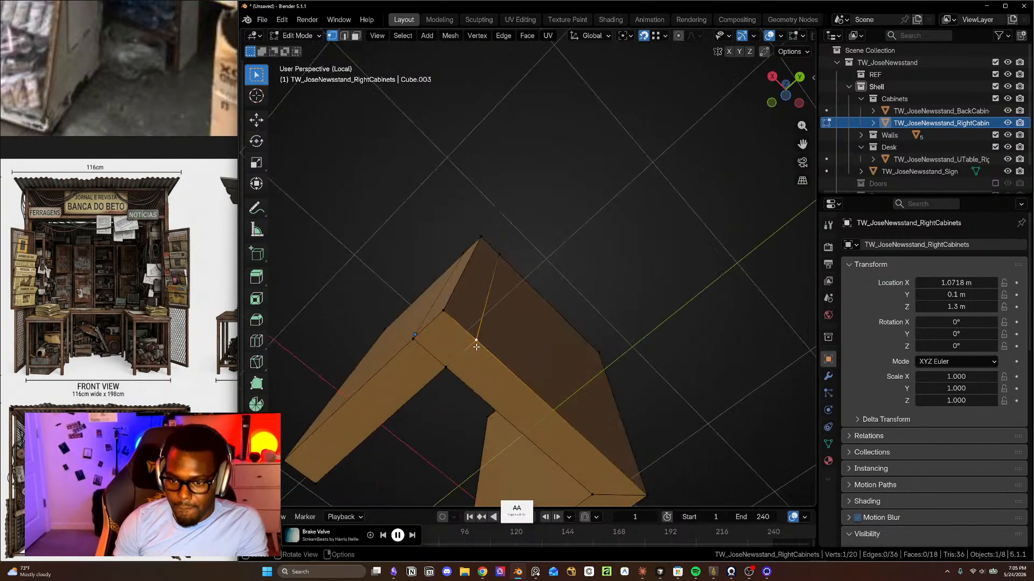
{"action": "left_click", "coordinate": [444, 311], "text": "shift"}
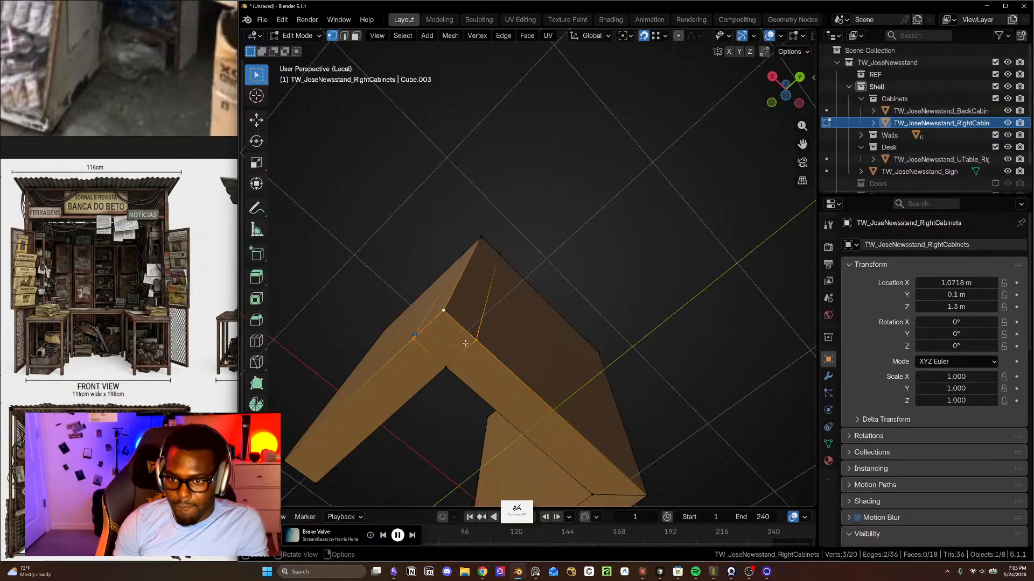
{"action": "key", "text": "m"}
{"action": "left_click", "coordinate": [463, 350]}
{"action": "middle_click_drag", "start_coordinate": [462, 346], "coordinate": [352, 274]}
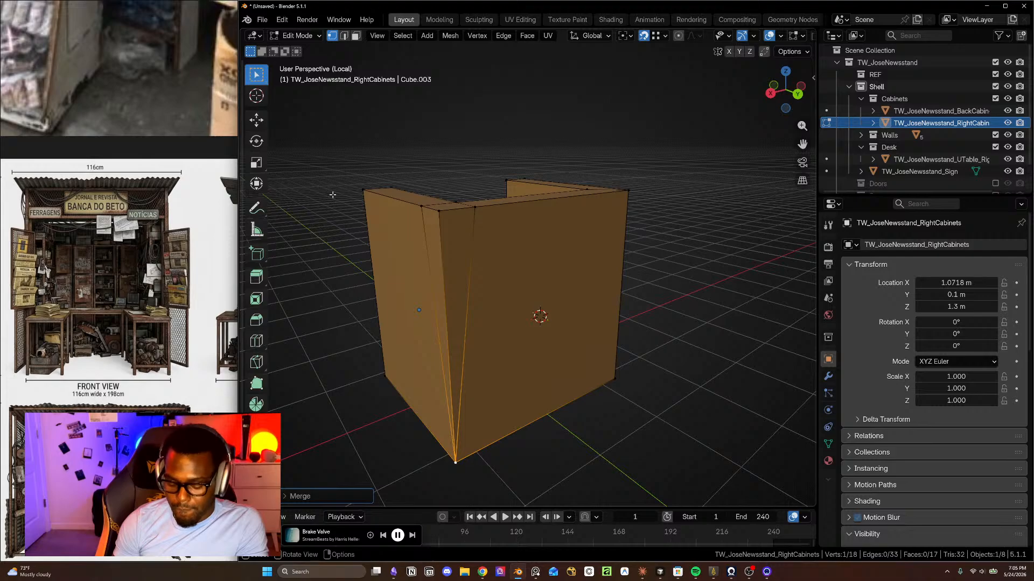
- Merge the extra top vertices beside the same rear corner of the cabinet into its top corner vertex
{"action": "key", "text": "t"}
{"action": "middle_click_drag", "start_coordinate": [470, 196], "coordinate": [425, 226]}
{"action": "left_click", "coordinate": [409, 239]}
{"action": "left_click", "coordinate": [438, 258]}
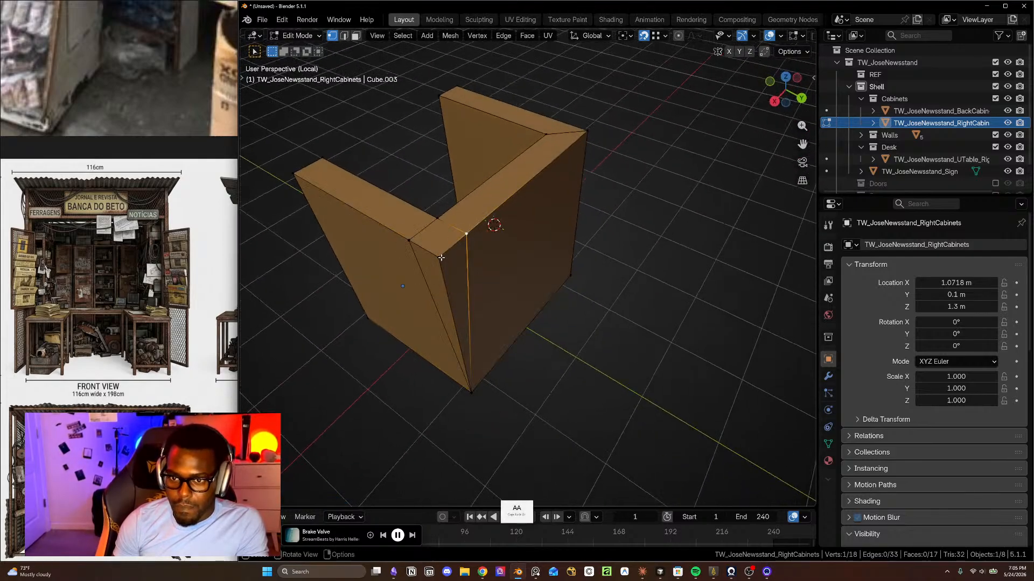
{"action": "left_click", "coordinate": [409, 242], "text": "shift"}
{"action": "left_click", "coordinate": [468, 235]}
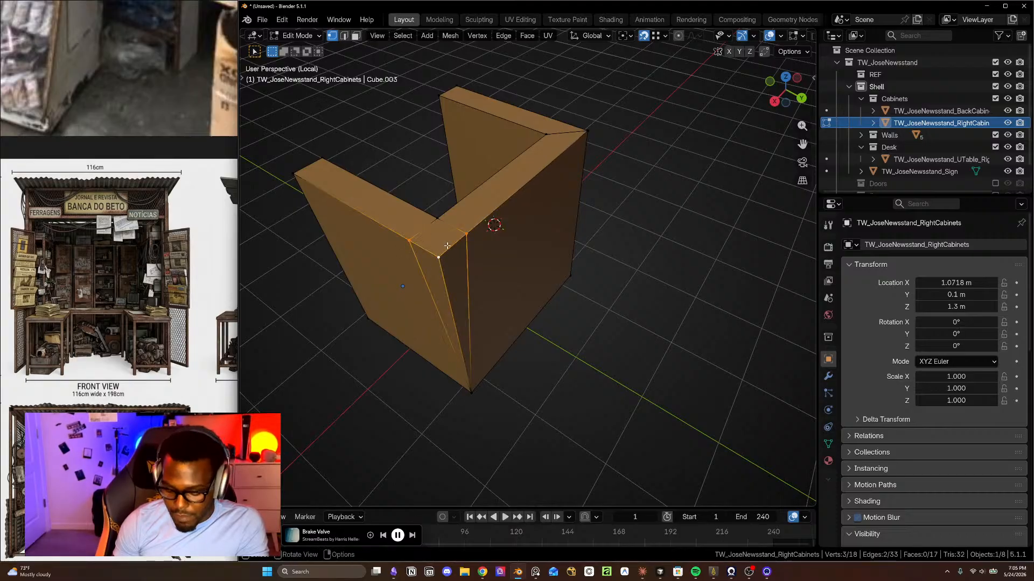
{"action": "key", "text": "m"}
{"action": "left_click", "coordinate": [441, 252]}
{"action": "middle_click_drag", "start_coordinate": [501, 300], "coordinate": [613, 348]}
{"action": "middle_click_drag", "start_coordinate": [619, 465], "coordinate": [555, 288]}
- Return to the full scene in Object Mode and delete the separate back cabinet object
{"action": "key", "text": "Tab"}
{"action": "left_click", "coordinate": [582, 305]}
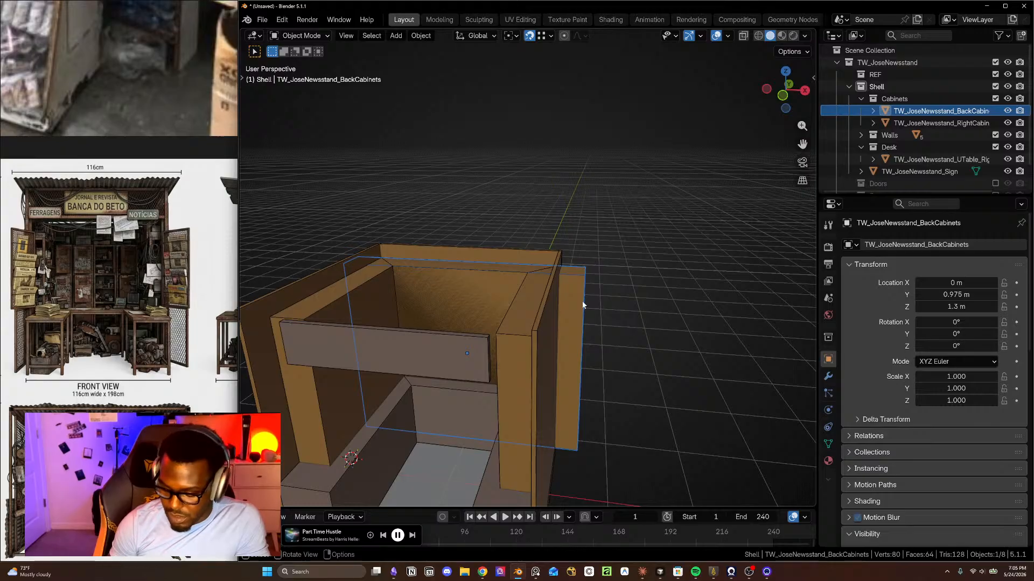
{"action": "key", "text": "Delete"}
{"action": "middle_click_drag", "start_coordinate": [582, 301], "coordinate": [568, 287]}
- Select all bottom vertices of the U-shaped cabinet and raise them along Z to the level of the desk top
{"action": "left_click", "coordinate": [540, 358]}
{"action": "middle_click_drag", "start_coordinate": [540, 358], "coordinate": [568, 431]}
{"action": "key", "text": "Tab"}
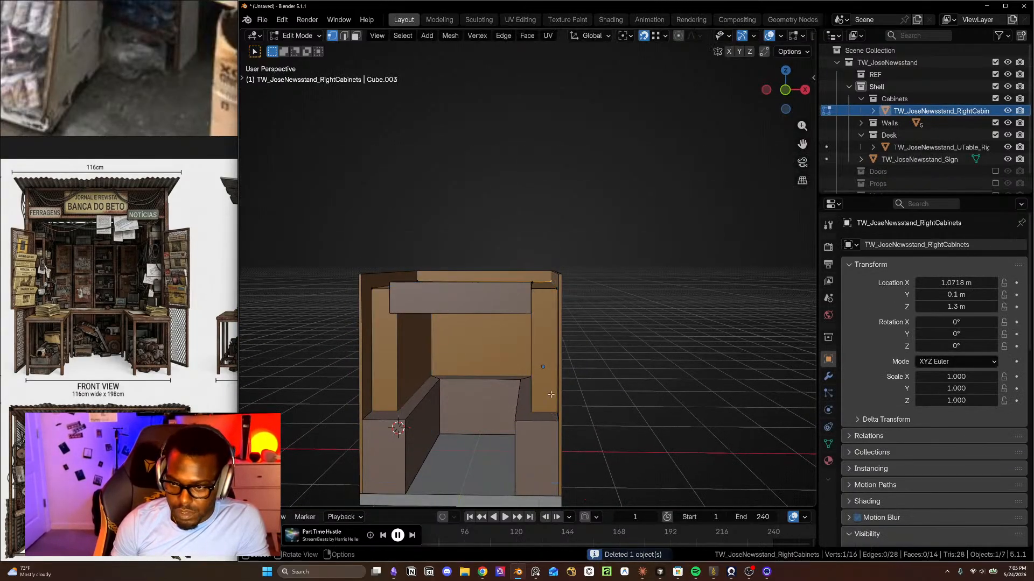
{"action": "key", "text": "Tab"}
{"action": "key", "text": "Tab"}
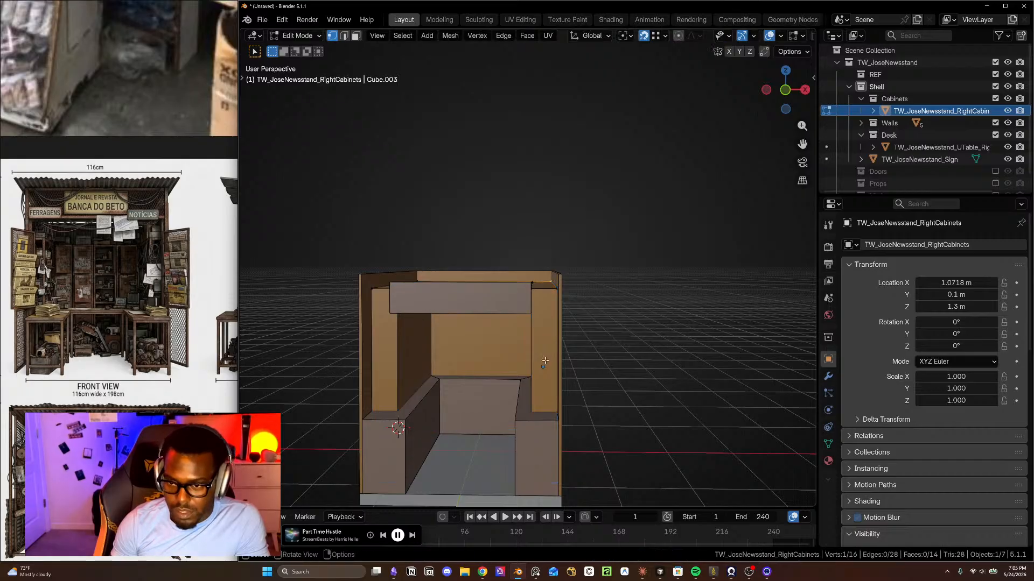
{"action": "key", "text": "alt+z"}
{"action": "middle_click_drag", "start_coordinate": [545, 362], "coordinate": [573, 366]}
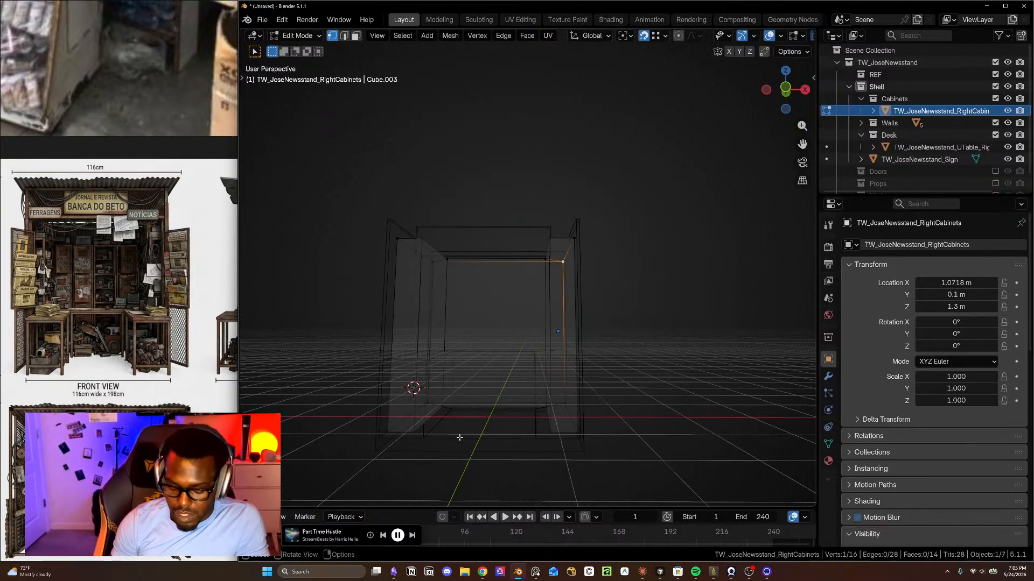
{"action": "left_click_drag", "start_coordinate": [311, 324], "coordinate": [619, 474]}
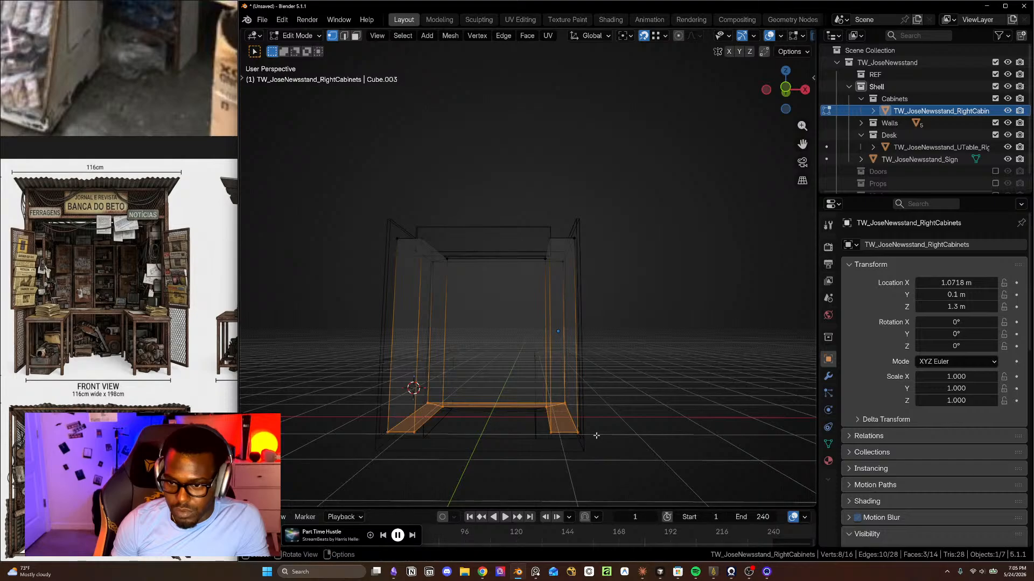
{"action": "key", "text": "KP_1"}
{"action": "scroll", "coordinate": [596, 436], "scroll_direction": "up", "scroll_amount": 1}
{"action": "scroll", "coordinate": [595, 434], "scroll_direction": "up", "scroll_amount": 3}
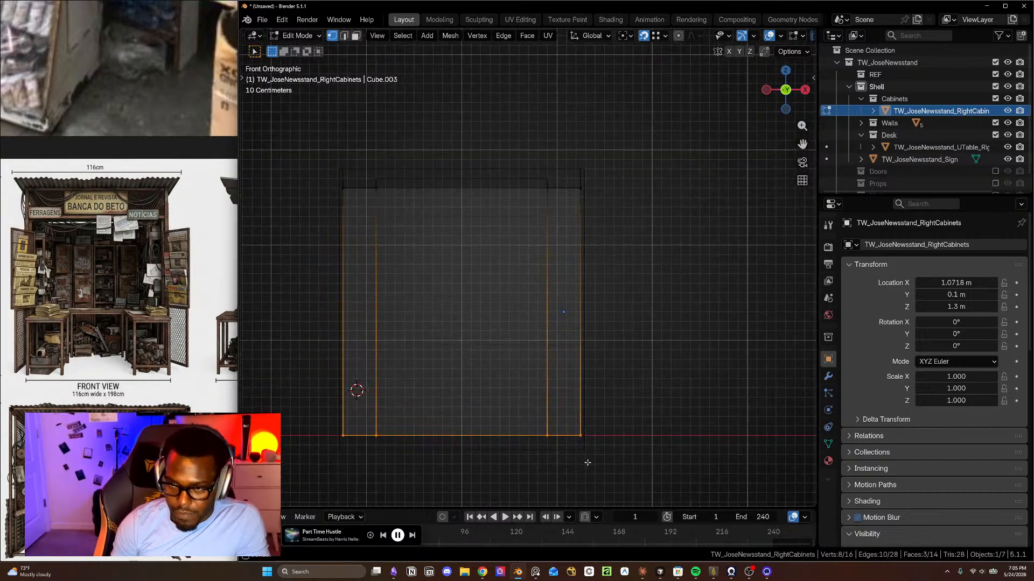
{"action": "key", "text": "alt+z"}
{"action": "middle_click_drag", "start_coordinate": [583, 456], "coordinate": [551, 323]}
{"action": "key", "text": "g"}
{"action": "key", "text": "z"}
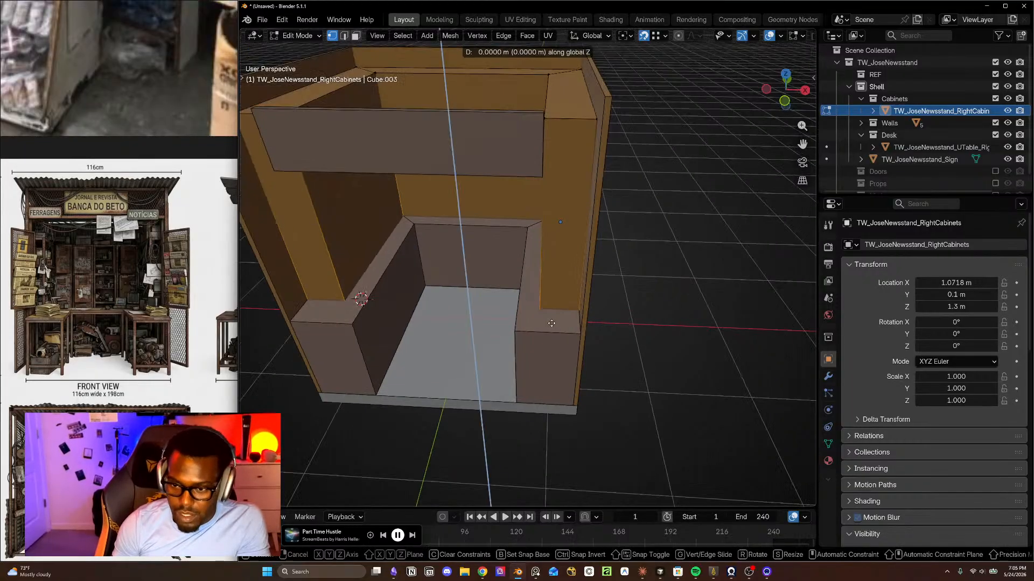
{"action": "left_click", "coordinate": [519, 329]}
{"action": "middle_click_drag", "start_coordinate": [551, 362], "coordinate": [516, 342]}
{"action": "scroll", "coordinate": [611, 377], "scroll_direction": "down", "scroll_amount": 2}
{"action": "scroll", "coordinate": [540, 372], "scroll_direction": "up", "scroll_amount": 4}
{"action": "scroll", "coordinate": [577, 446], "scroll_direction": "down", "scroll_amount": 3}
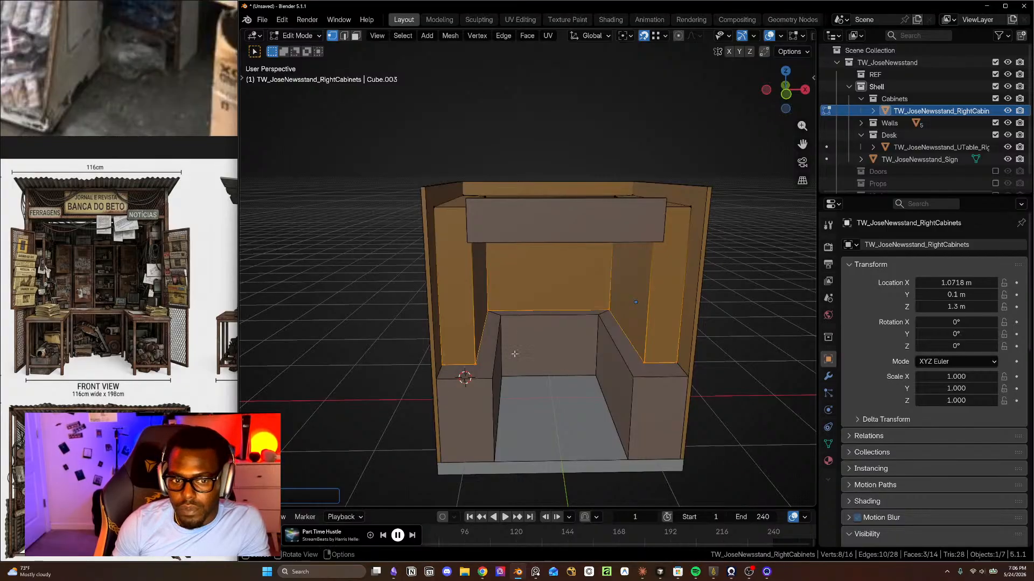
- Select the cabinet's two inner side faces and its inner back face, viewed from directly above
{"action": "key", "text": "alt+a"}
{"action": "middle_click_drag", "start_coordinate": [485, 310], "coordinate": [482, 359]}
{"action": "key", "text": "3"}
{"action": "left_click", "coordinate": [478, 357]}
{"action": "left_click", "coordinate": [615, 344], "text": "shift"}
{"action": "middle_click_drag", "start_coordinate": [615, 345], "coordinate": [561, 421]}
{"action": "left_click", "coordinate": [551, 340], "text": "shift"}
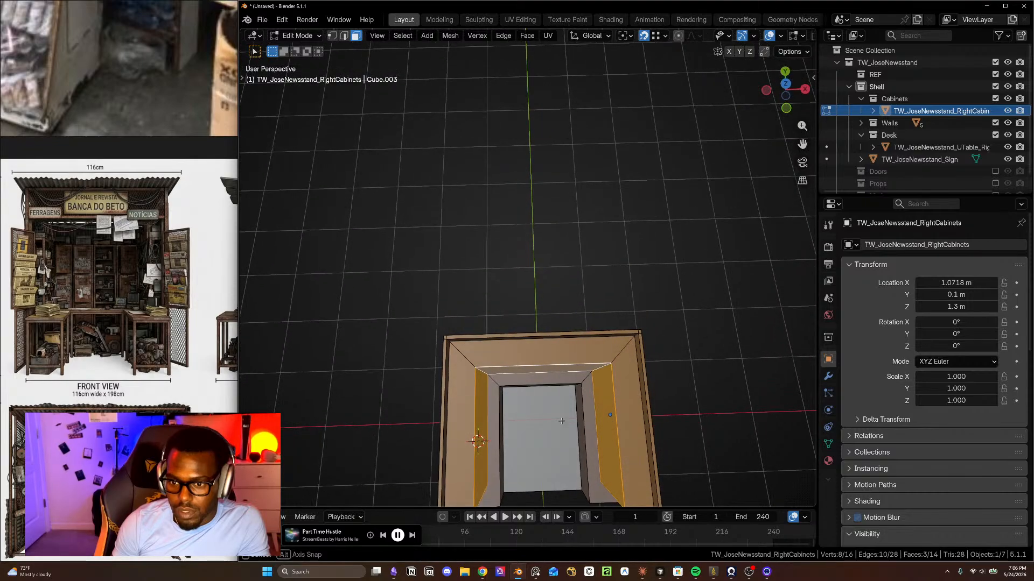
{"action": "key", "text": "KP_7"}
{"action": "scroll", "coordinate": [559, 404], "scroll_direction": "up", "scroll_amount": 3}
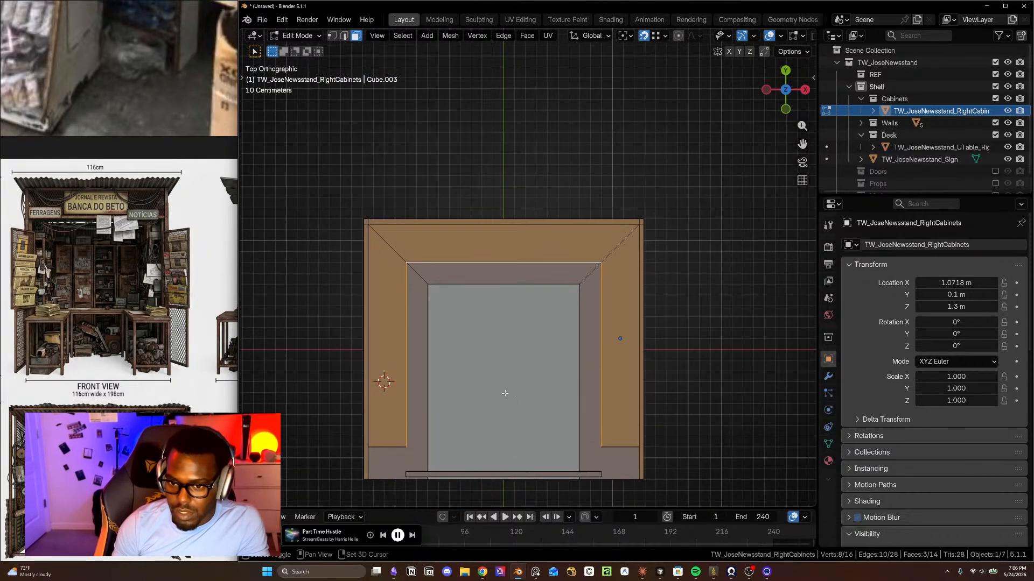
- Try to move the three inner cabinet faces along X, then undo the move
{"action": "key", "text": "g"}
{"action": "key", "text": "x"}
{"action": "left_click", "coordinate": [560, 351]}
{"action": "key", "text": "ctrl+z"}
- Scale the three inner cabinet faces outward along X to make both side cabinets shallower
{"action": "key", "text": "s"}
{"action": "key", "text": "x"}
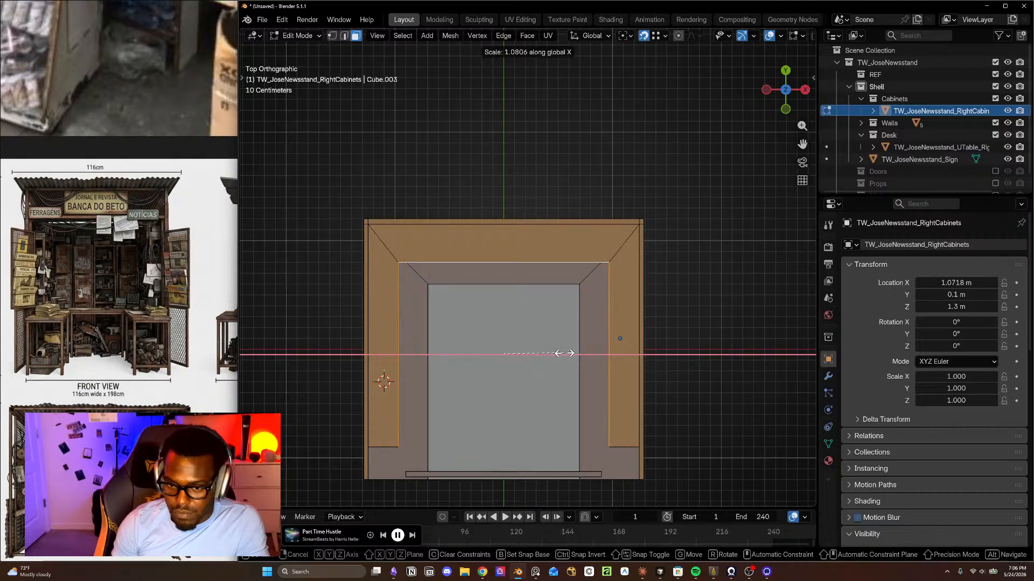
{"action": "left_click", "coordinate": [566, 354]}
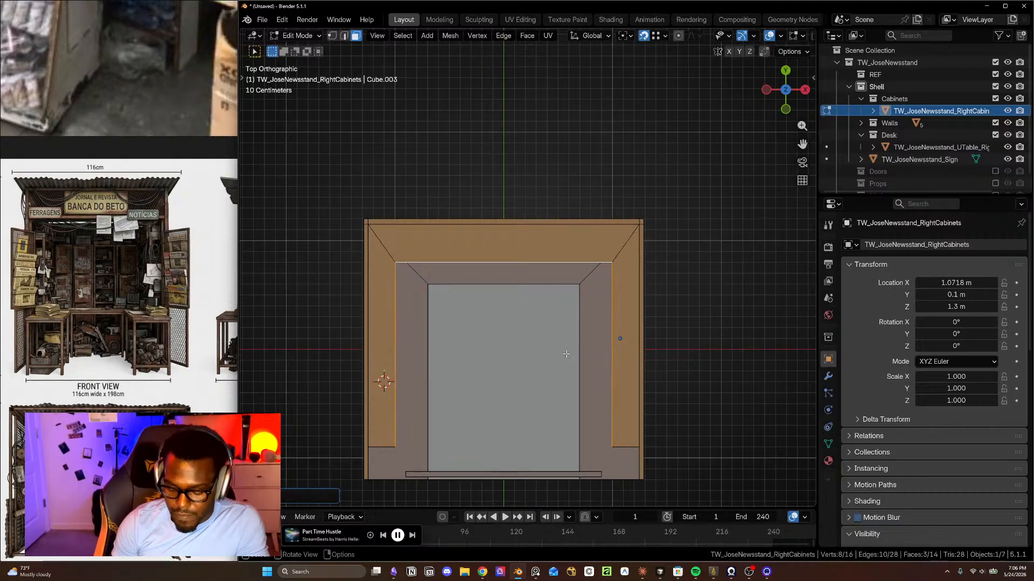
- Try to scale the inner cabinet faces along Y to make the back section shallower
{"action": "key", "text": "s"}
{"action": "key", "text": "y"}
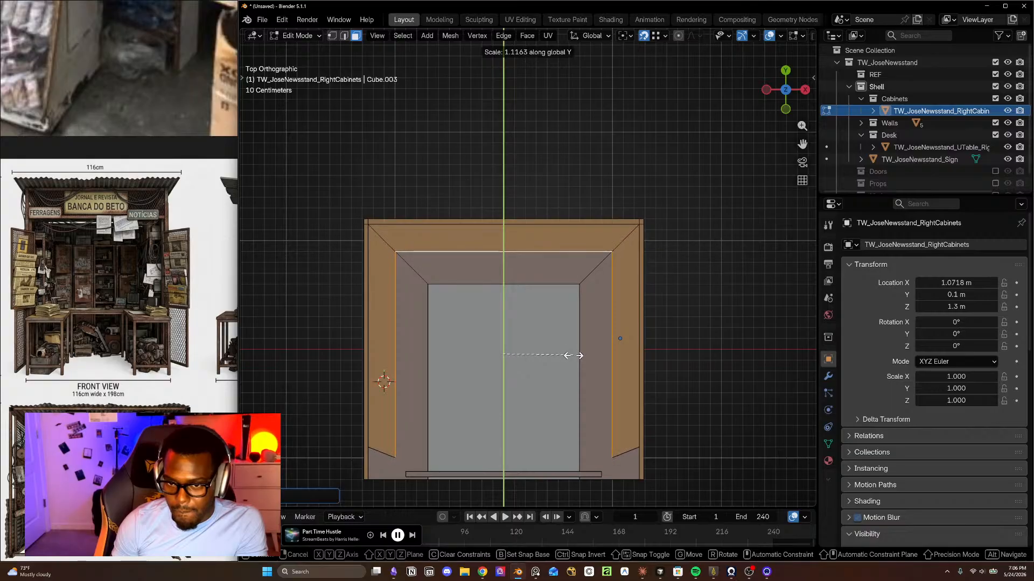
{"action": "left_click", "coordinate": [567, 356]}
{"action": "middle_click_drag", "start_coordinate": [569, 356], "coordinate": [583, 368]}
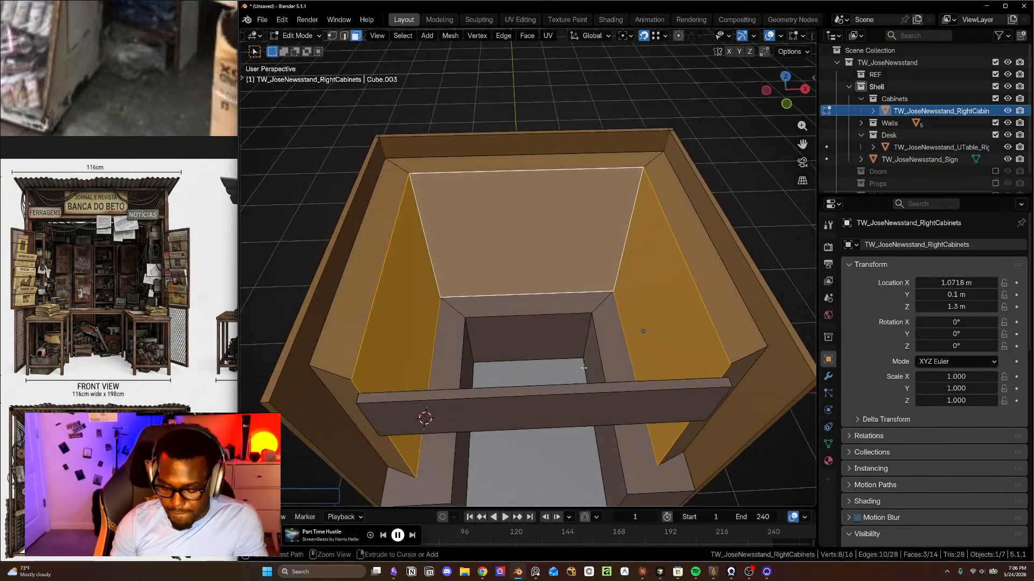
{"action": "middle_click_drag", "start_coordinate": [562, 277], "coordinate": [597, 333]}
{"action": "middle_click_drag", "start_coordinate": [551, 287], "coordinate": [560, 268]}
- Move only the cabinet's inner back face about 0.10 m along Y toward the back wall
{"action": "left_click", "coordinate": [560, 268]}
{"action": "key", "text": "KP_7"}
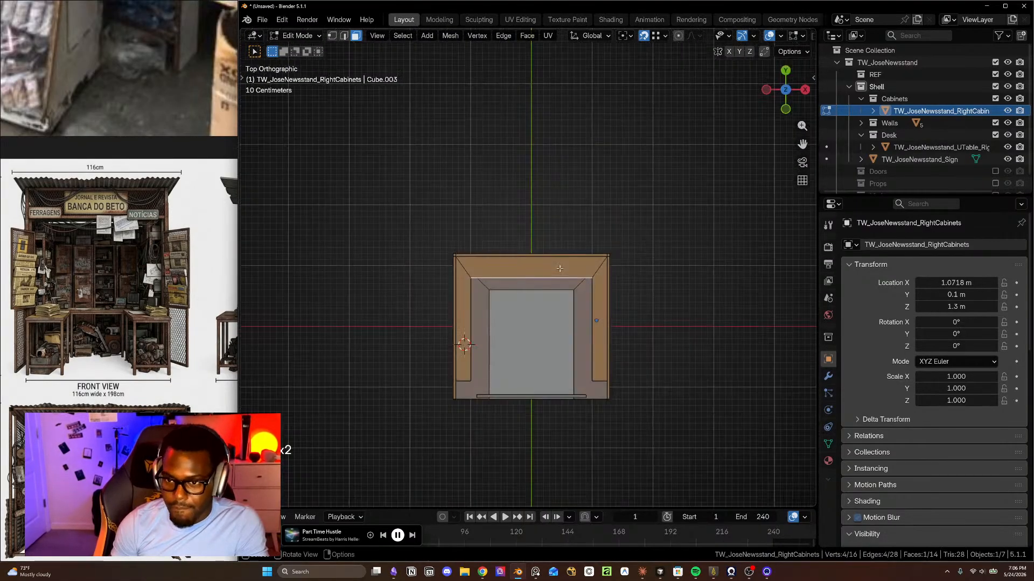
{"action": "scroll", "coordinate": [569, 306], "scroll_direction": "up", "scroll_amount": 2}
{"action": "key", "text": "g"}
{"action": "key", "text": "y"}
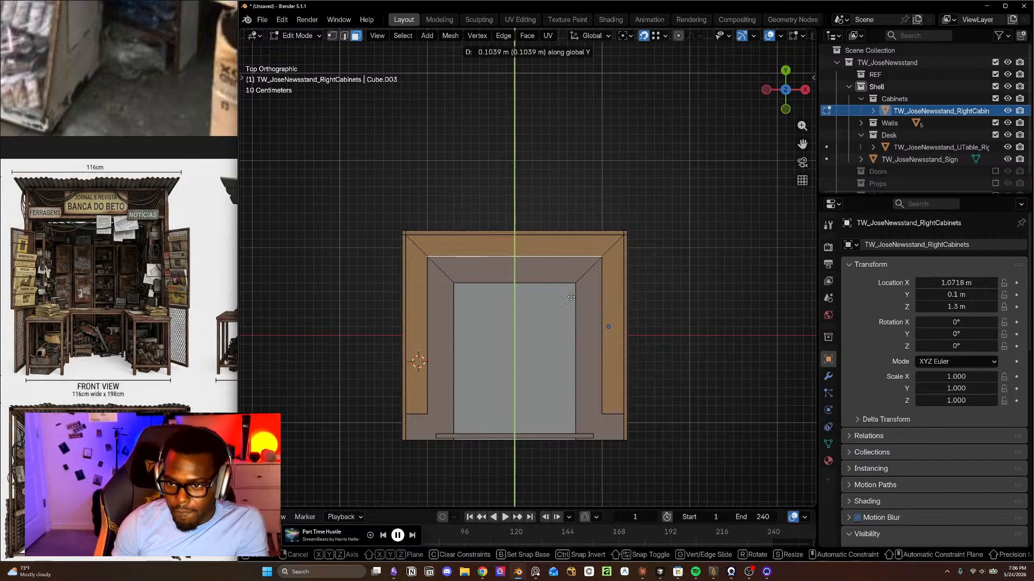
{"action": "left_click", "coordinate": [571, 297]}
- Examine the cabinet and desk proportions from several angles, then leave mesh editing
{"action": "middle_click_drag", "start_coordinate": [584, 349], "coordinate": [578, 226]}
{"action": "scroll", "coordinate": [573, 281], "scroll_direction": "up", "scroll_amount": 1}
{"action": "scroll", "coordinate": [573, 280], "scroll_direction": "down", "scroll_amount": 4}
{"action": "scroll", "coordinate": [579, 226], "scroll_direction": "up", "scroll_amount": 4}
{"action": "middle_click_drag", "start_coordinate": [484, 345], "coordinate": [537, 393]}
{"action": "scroll", "coordinate": [469, 390], "scroll_direction": "up", "scroll_amount": 2}
{"action": "key", "text": "alt+a"}
{"action": "middle_click_drag", "start_coordinate": [536, 393], "coordinate": [549, 364]}
{"action": "scroll", "coordinate": [549, 364], "scroll_direction": "down", "scroll_amount": 1}
{"action": "scroll", "coordinate": [441, 350], "scroll_direction": "up", "scroll_amount": 1}
{"action": "middle_click_drag", "start_coordinate": [477, 374], "coordinate": [547, 383]}
{"action": "left_click", "coordinate": [558, 361]}
{"action": "left_click", "coordinate": [545, 368]}
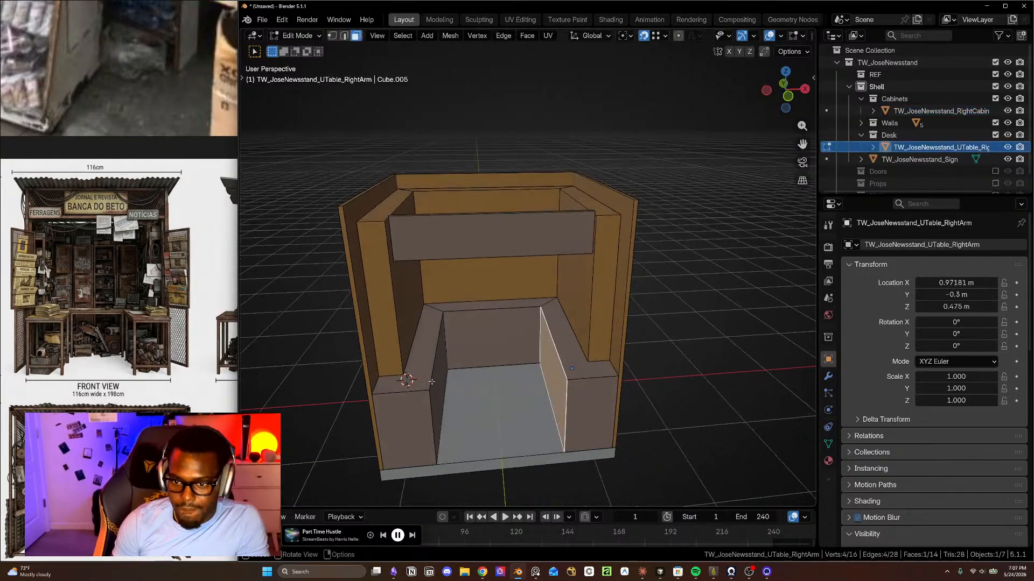
{"action": "key", "text": "Tab"}
{"action": "middle_click_drag", "start_coordinate": [561, 390], "coordinate": [555, 366]}
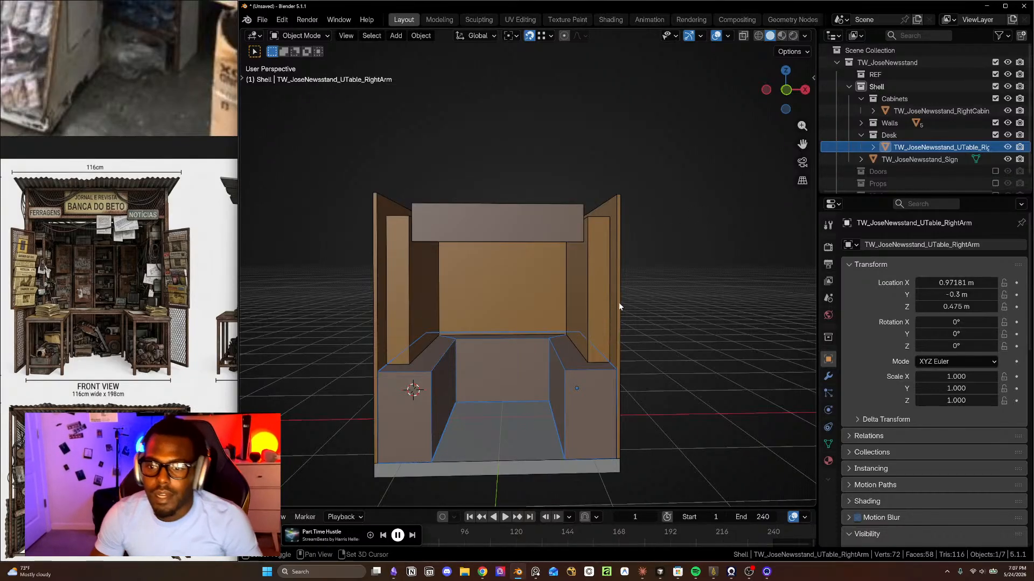
- Try to widen the whole newsstand, including walls, cabinet, desk, floor and sign, by scaling about 1.45 along X, then undo it
{"action": "left_click", "coordinate": [584, 306], "text": "shift"}
{"action": "middle_click_drag", "start_coordinate": [603, 302], "coordinate": [612, 338]}
{"action": "scroll", "coordinate": [608, 321], "scroll_direction": "up", "scroll_amount": 1}
{"action": "left_click", "coordinate": [611, 340], "text": "shift"}
{"action": "left_click", "coordinate": [341, 346], "text": "shift"}
{"action": "middle_click_drag", "start_coordinate": [502, 440], "coordinate": [534, 144]}
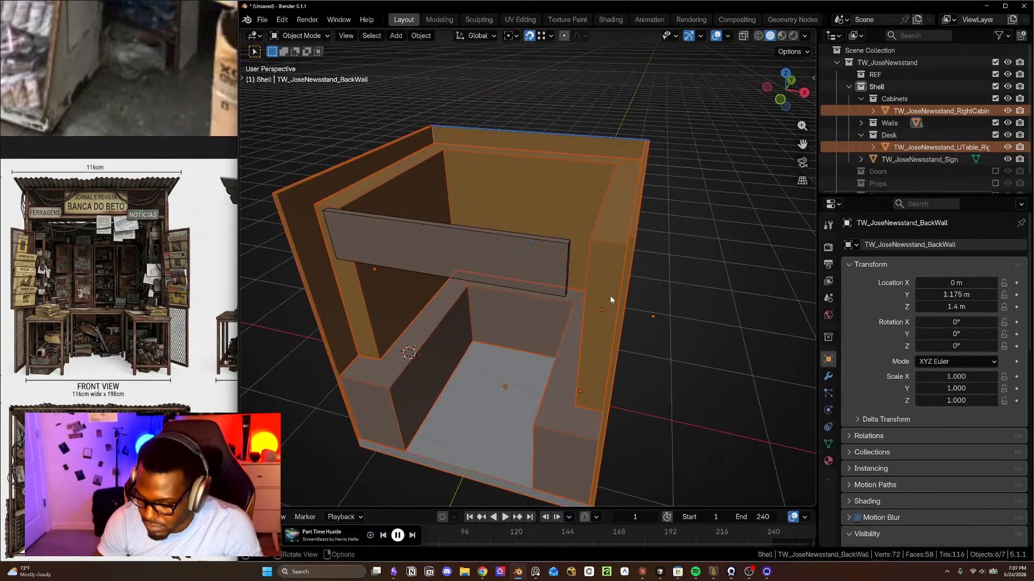
{"action": "key", "text": "KP_1"}
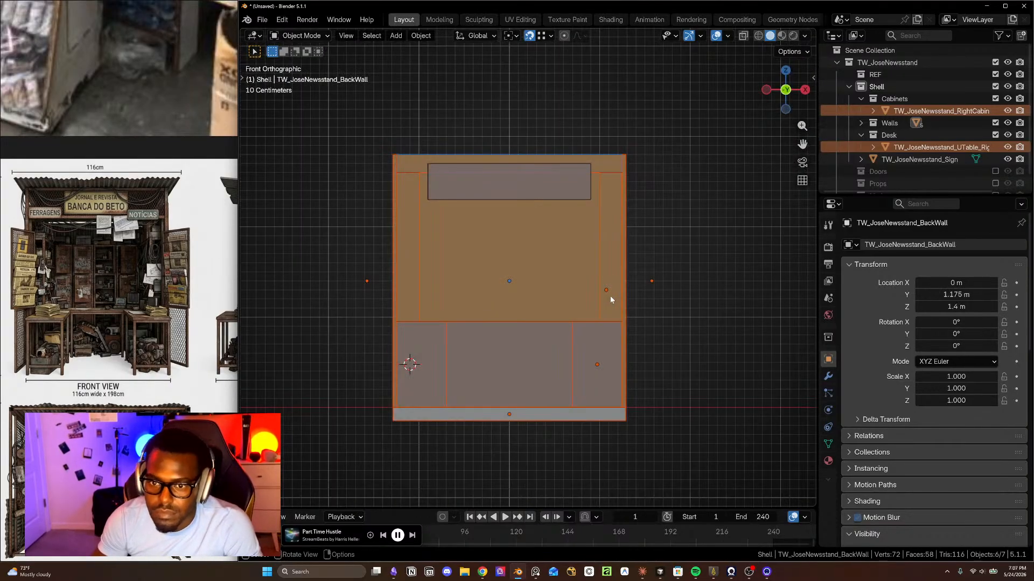
{"action": "left_click", "coordinate": [498, 175], "text": "shift"}
{"action": "key", "text": "s"}
{"action": "key", "text": "x"}
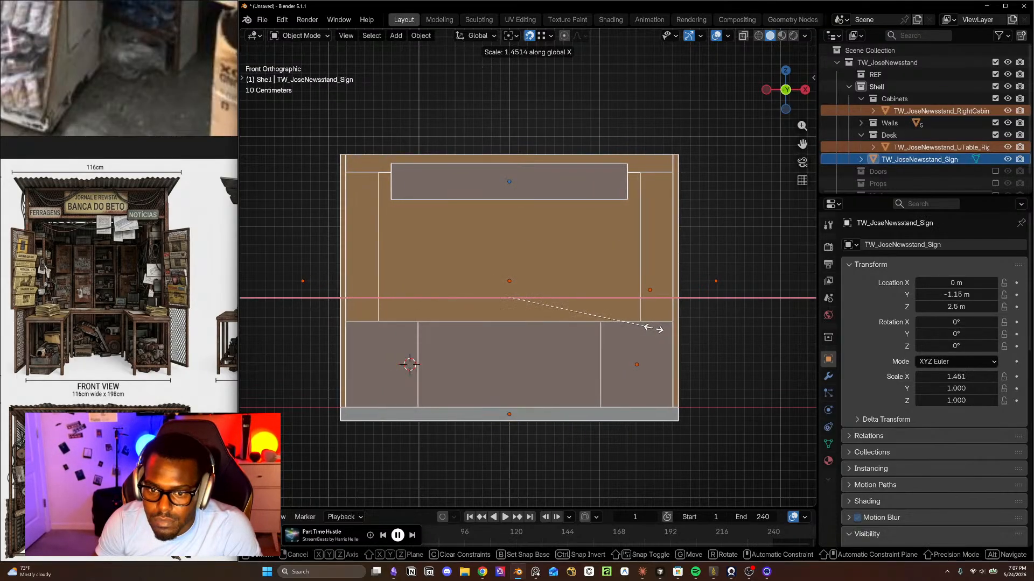
{"action": "left_click", "coordinate": [655, 332]}
{"action": "key", "text": "ctrl+z"}
- Clear the selection, select the U-shaped cabinet object and examine its shape from the front and above
{"action": "middle_click_drag", "start_coordinate": [583, 283], "coordinate": [561, 319]}
{"action": "left_click", "coordinate": [630, 322]}
{"action": "middle_click_drag", "start_coordinate": [630, 325], "coordinate": [667, 331]}
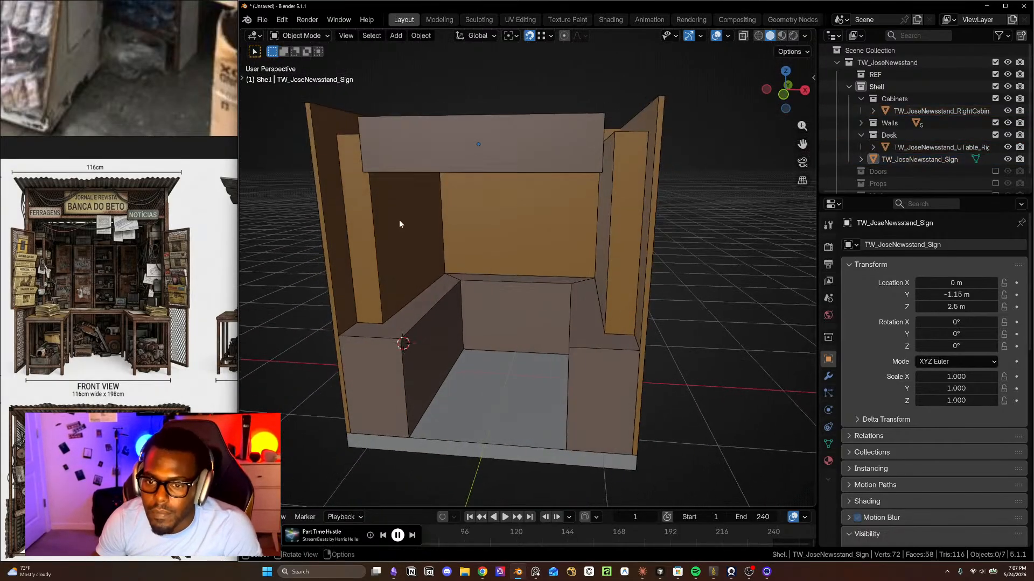
{"action": "left_click", "coordinate": [372, 268]}
{"action": "middle_click_drag", "start_coordinate": [598, 278], "coordinate": [502, 231]}
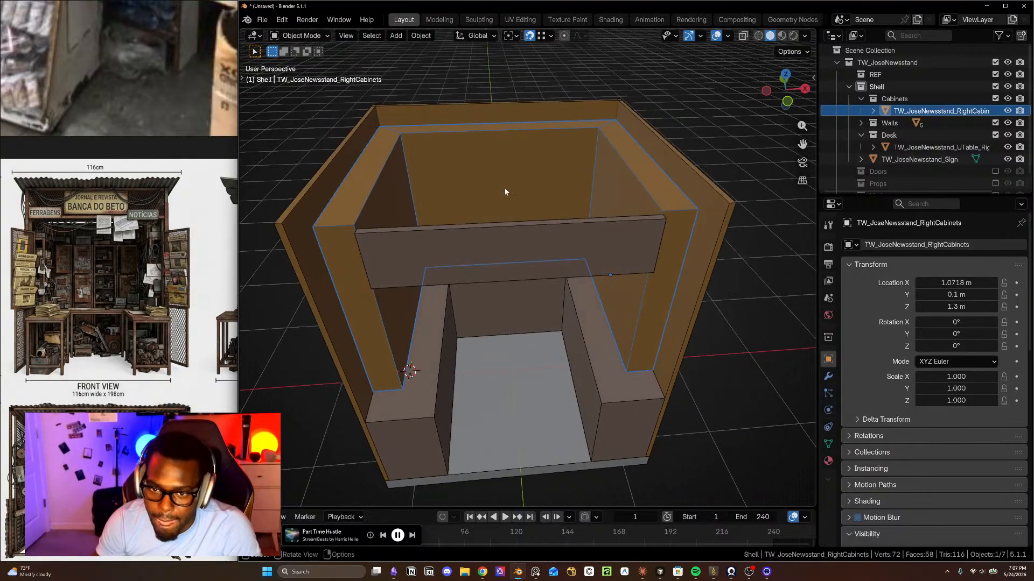
{"action": "key", "text": "s"}
{"action": "key", "text": "x"}
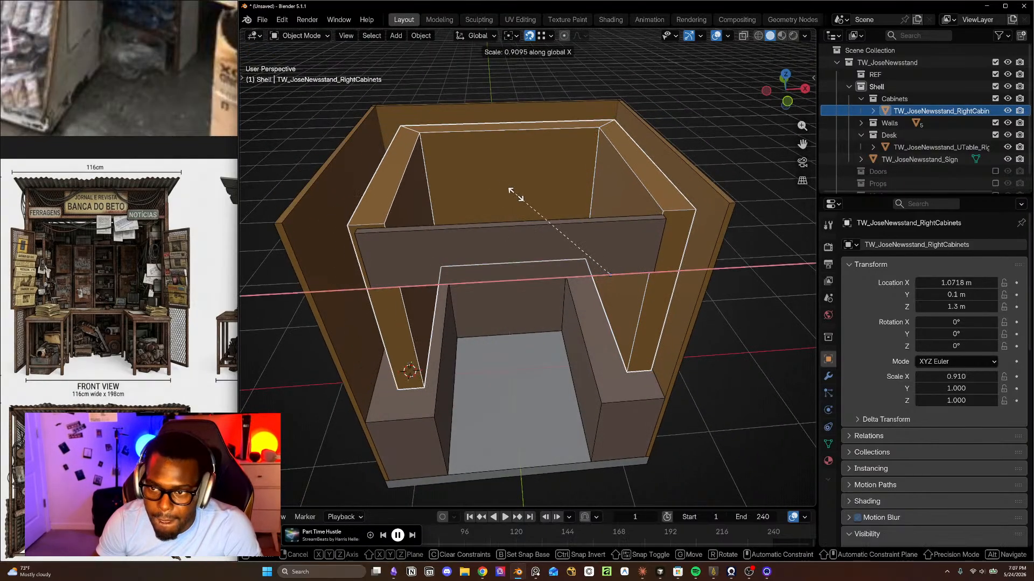
{"action": "left_click", "coordinate": [517, 195]}
{"action": "key", "text": "ctrl+z"}
- Set the cabinets object's origin to its geometry
{"action": "middle_click_drag", "start_coordinate": [505, 191], "coordinate": [473, 108]}
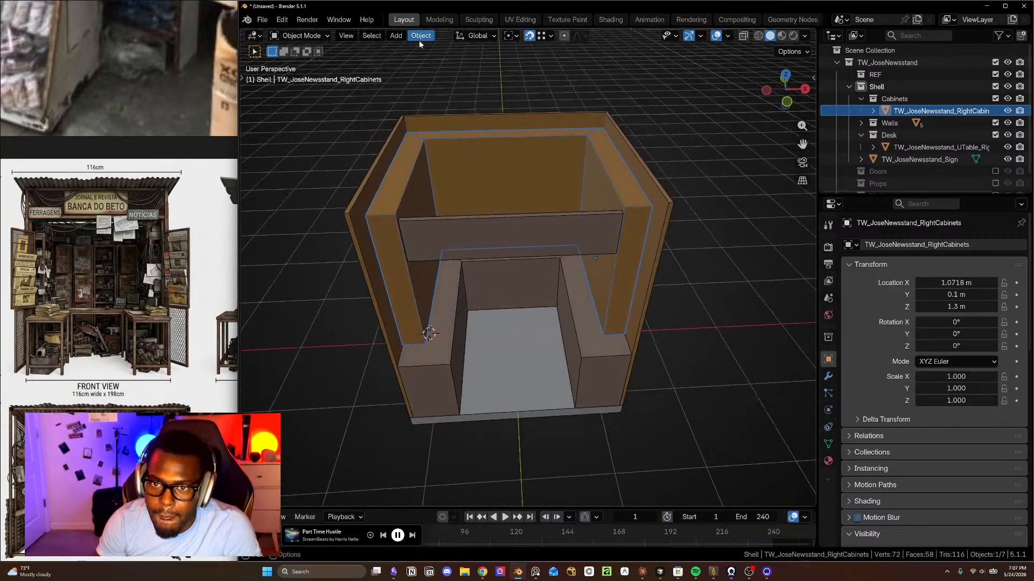
{"action": "left_click", "coordinate": [420, 35]}
{"action": "mouse_move", "coordinate": [488, 61]}
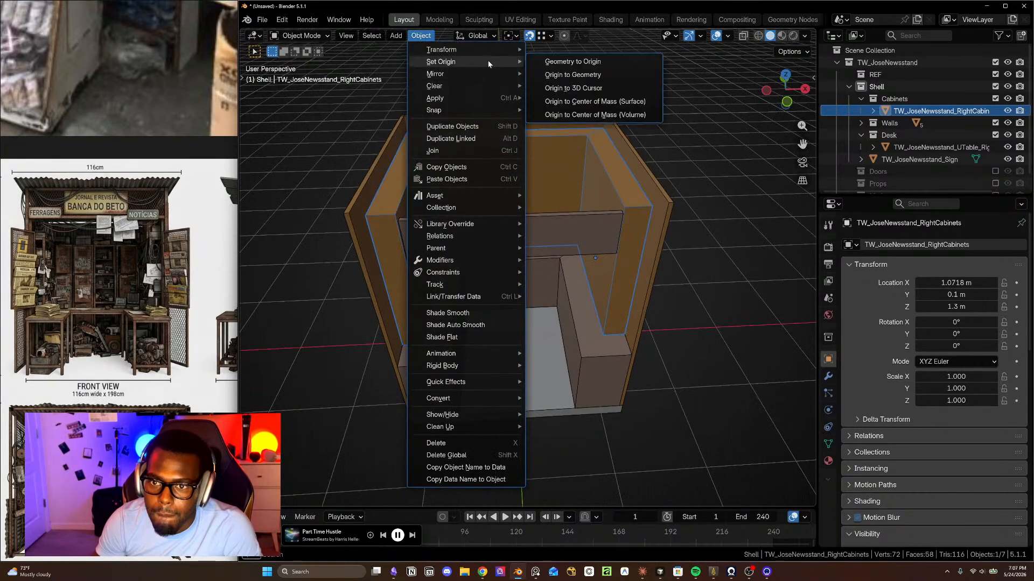
{"action": "left_click", "coordinate": [574, 74]}
{"action": "middle_click_drag", "start_coordinate": [477, 256], "coordinate": [501, 313]}
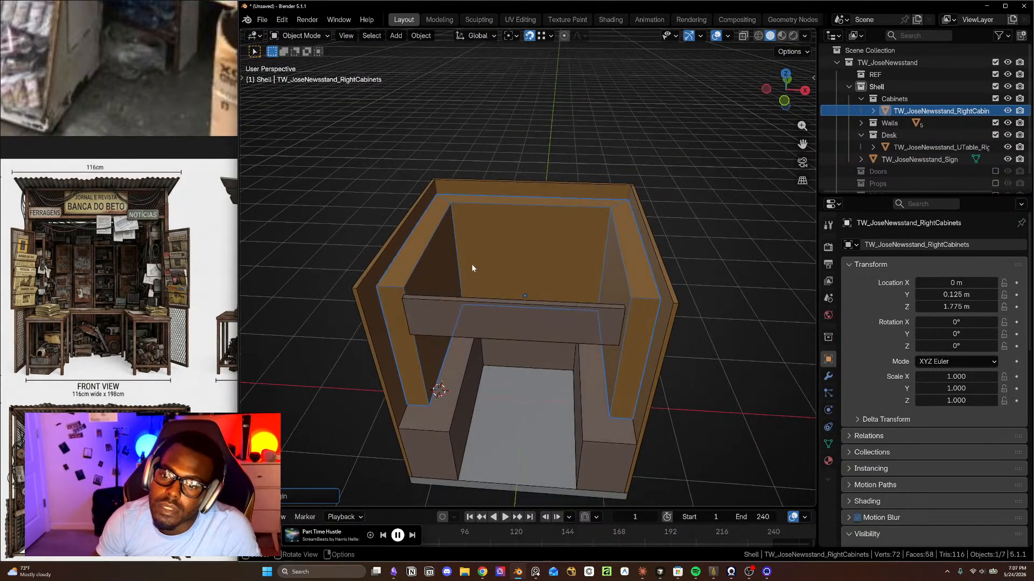
- Scale the inner and outer side faces of both cabinet arms along X by about 1.13 to widen the cabinets
{"action": "key", "text": "Tab"}
{"action": "left_click", "coordinate": [439, 268]}
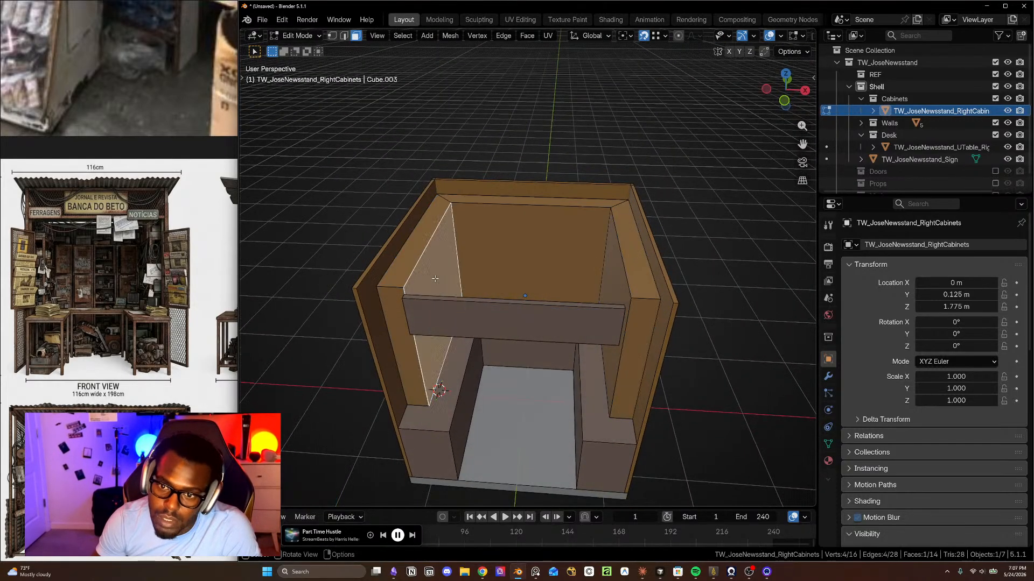
{"action": "mouse_move", "coordinate": [439, 268]}
{"action": "middle_mouse_down"}
{"action": "mouse_move", "coordinate": [490, 304]}
{"action": "mouse_move", "coordinate": [440, 266]}
{"action": "middle_mouse_up"}
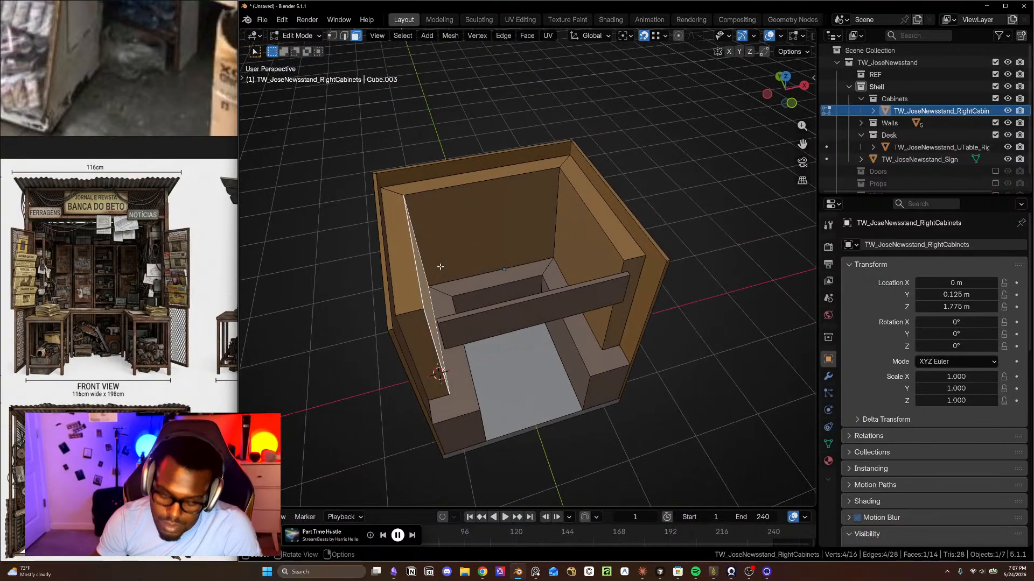
{"action": "key", "text": "Tab"}
{"action": "key", "text": "KP_Divide"}
{"action": "key", "text": "Tab"}
{"action": "middle_click_drag", "start_coordinate": [427, 330], "coordinate": [516, 313]}
{"action": "left_click", "coordinate": [344, 361], "text": "shift"}
{"action": "left_click", "coordinate": [455, 229], "text": "shift"}
{"action": "middle_click_drag", "start_coordinate": [524, 245], "coordinate": [398, 269]}
{"action": "middle_click_drag", "start_coordinate": [551, 286], "coordinate": [366, 274], "text": "shift"}
{"action": "middle_click_drag", "start_coordinate": [530, 250], "coordinate": [323, 199]}
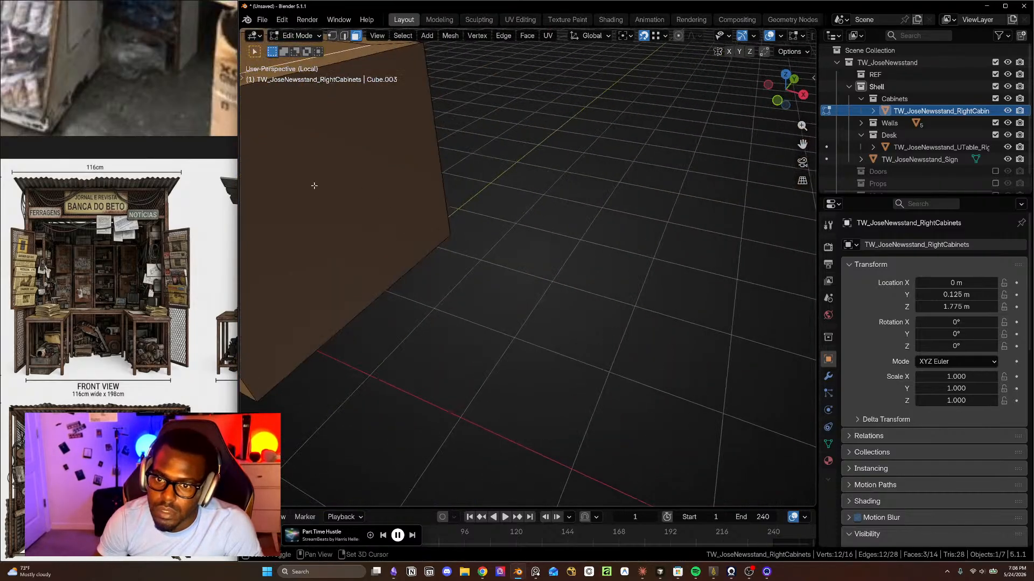
{"action": "left_click", "coordinate": [314, 185], "text": "shift"}
{"action": "scroll", "coordinate": [393, 242], "scroll_direction": "down", "scroll_amount": 5}
{"action": "middle_click_drag", "start_coordinate": [393, 243], "coordinate": [523, 345], "text": "shift"}
{"action": "key", "text": "KP_Divide"}
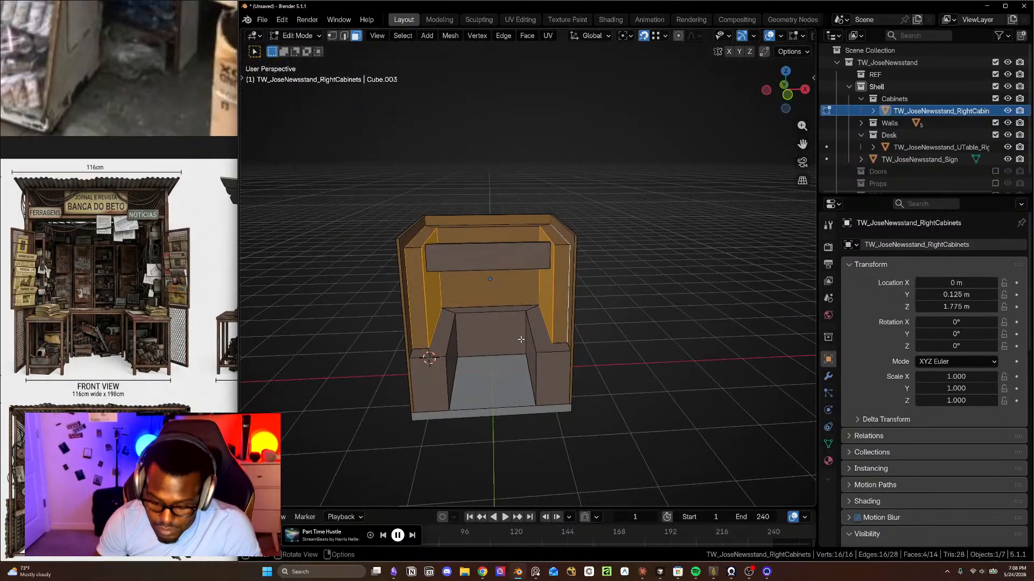
{"action": "key", "text": "s"}
{"action": "key", "text": "x"}
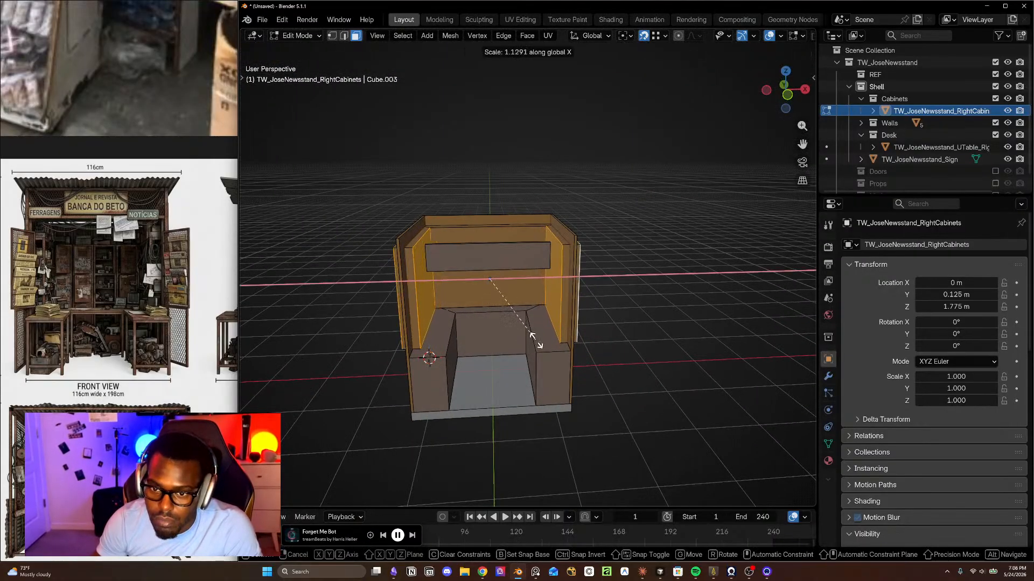
{"action": "left_click", "coordinate": [536, 340]}
{"action": "key", "text": "KP_1"}
{"action": "scroll", "coordinate": [527, 320], "scroll_direction": "up", "scroll_amount": 3}
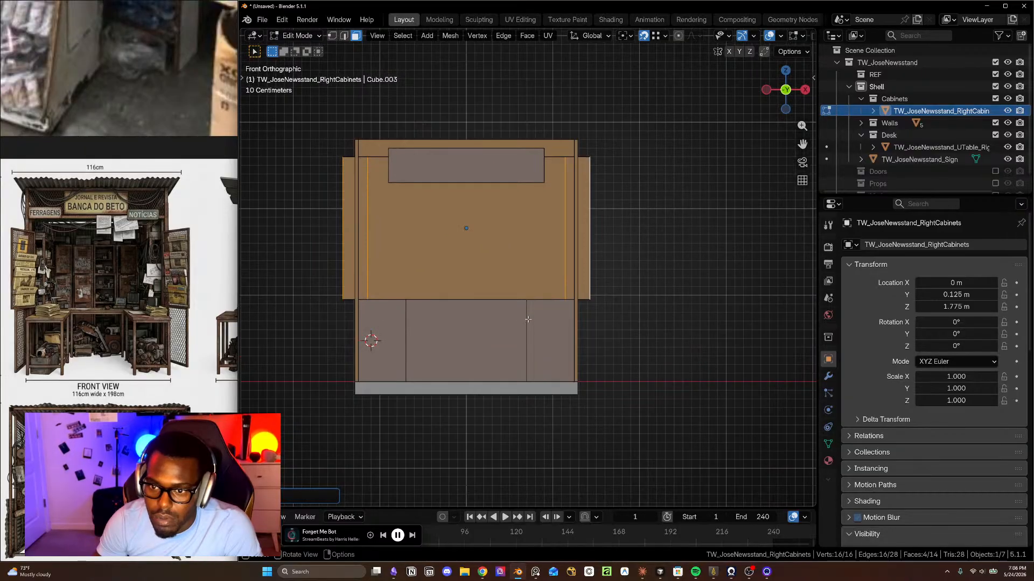
{"action": "key", "text": "KP_7"}
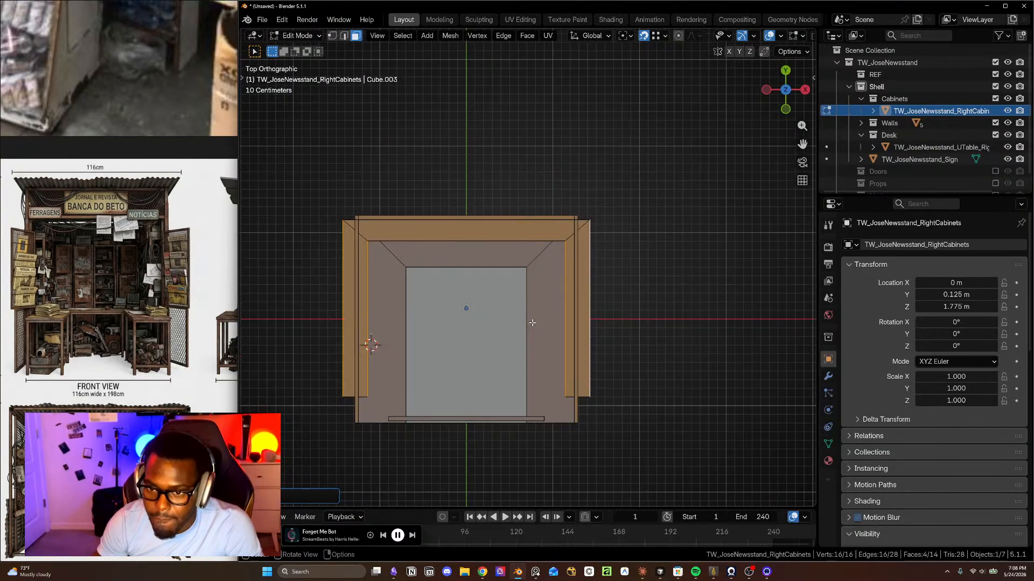
{"action": "scroll", "coordinate": [545, 314], "scroll_direction": "up", "scroll_amount": 1}
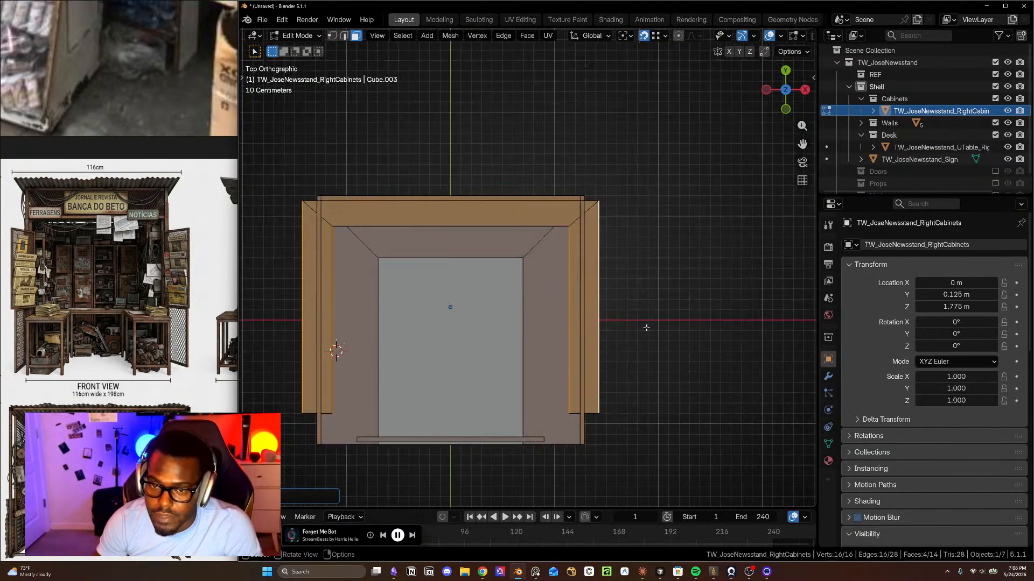
{"action": "middle_click_drag", "start_coordinate": [601, 358], "coordinate": [486, 368]}
{"action": "middle_click_drag", "start_coordinate": [519, 324], "coordinate": [410, 449]}
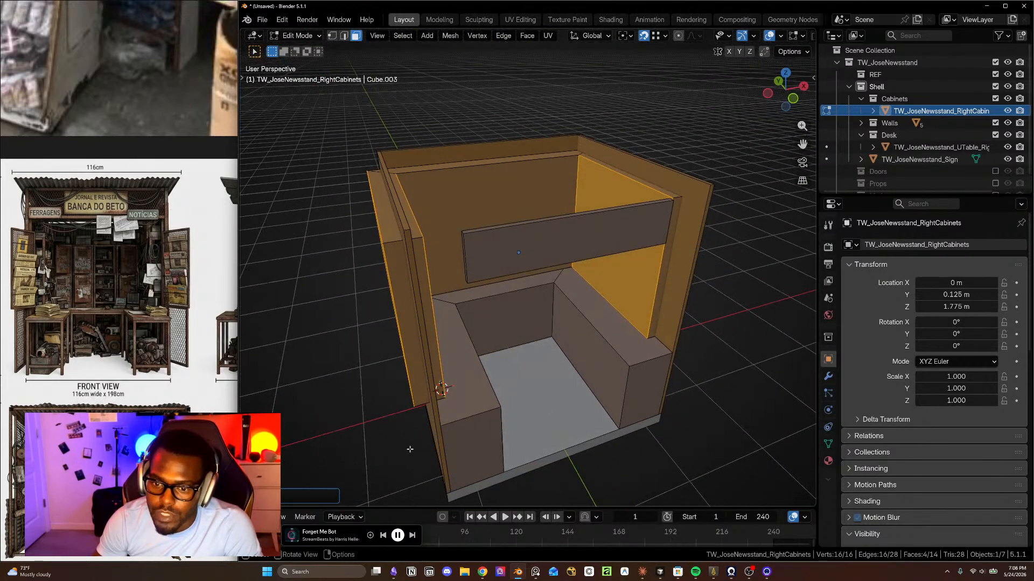
{"action": "left_click", "coordinate": [436, 427]}
{"action": "key", "text": "Tab"}
{"action": "left_click", "coordinate": [437, 433]}
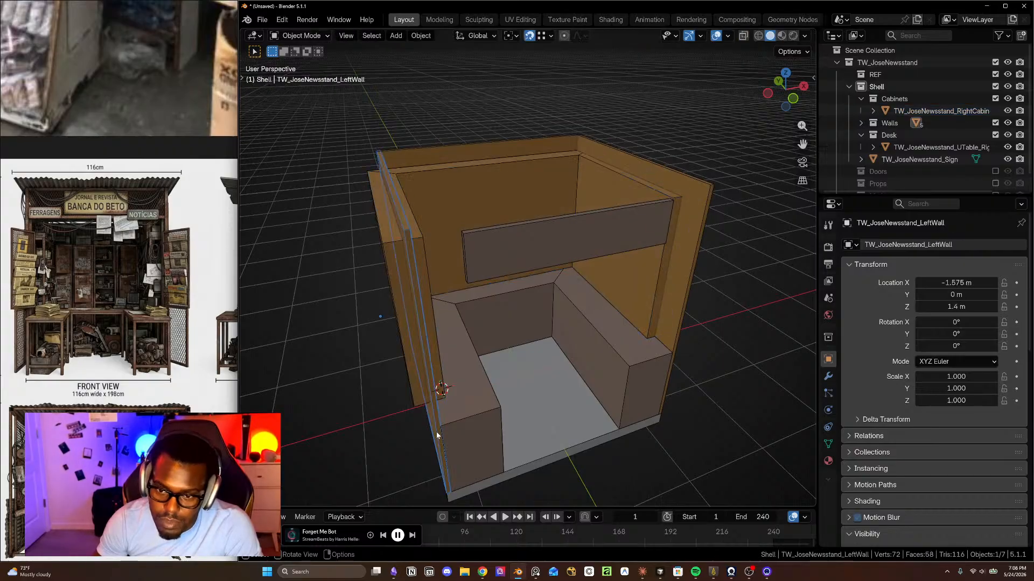
{"action": "left_click", "coordinate": [671, 337], "text": "shift"}
{"action": "middle_click_drag", "start_coordinate": [671, 337], "coordinate": [477, 412]}
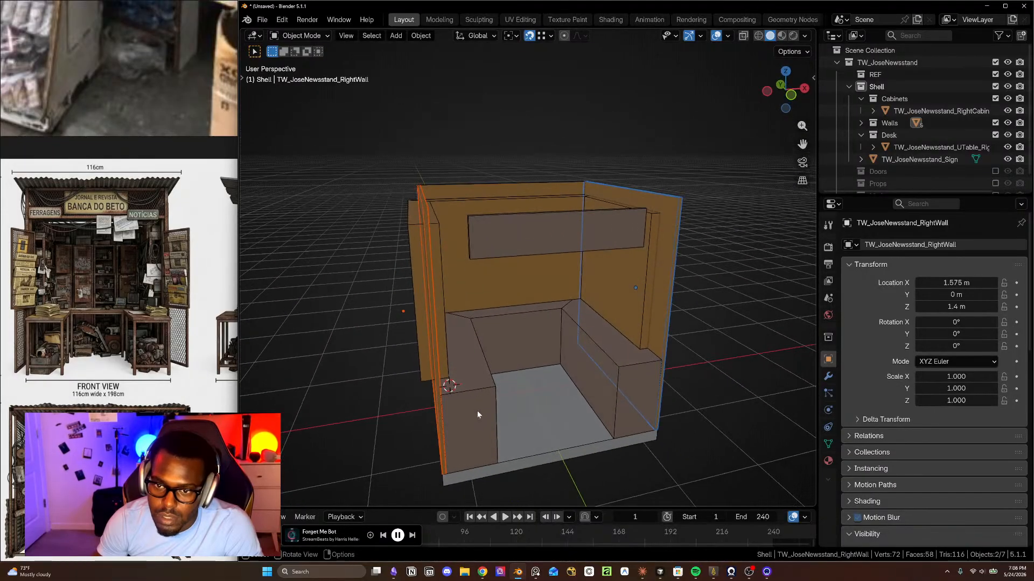
{"action": "key", "text": "Tab"}
{"action": "left_click", "coordinate": [434, 415]}
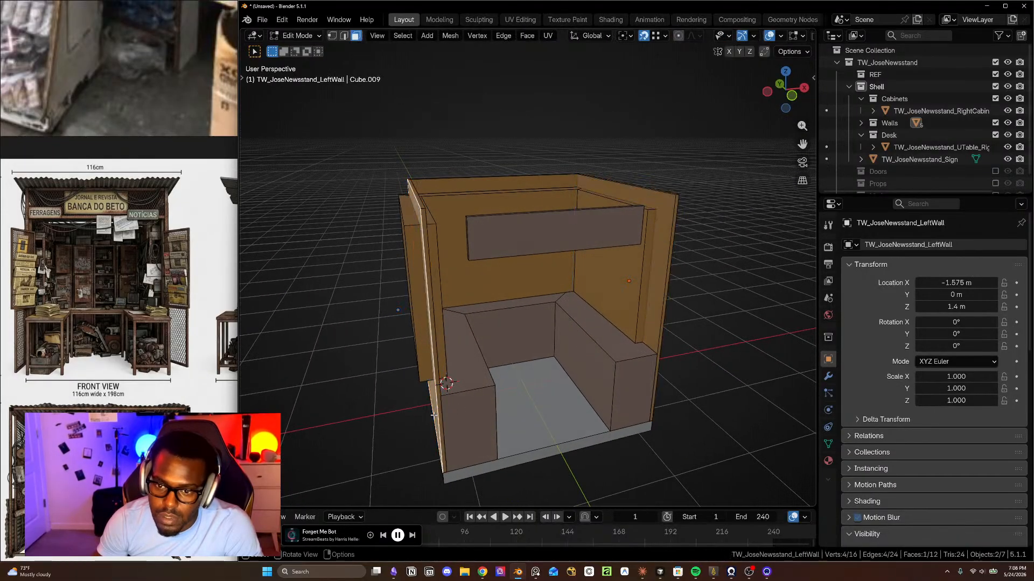
{"action": "key", "text": "Tab"}
- Move the left wall outward along X to about -2.23 m, clear of the cabinets, and set the snap target to Face
{"action": "left_click", "coordinate": [441, 409]}
{"action": "middle_click_drag", "start_coordinate": [440, 408], "coordinate": [482, 410]}
{"action": "key", "text": "g"}
{"action": "key", "text": "x"}
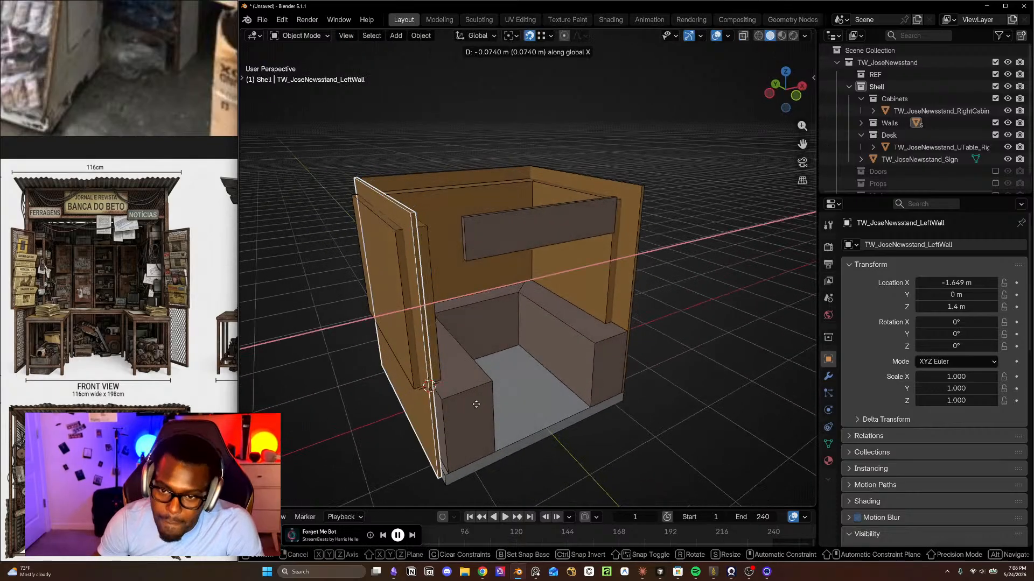
{"action": "left_click", "coordinate": [393, 315]}
{"action": "left_click", "coordinate": [543, 38]}
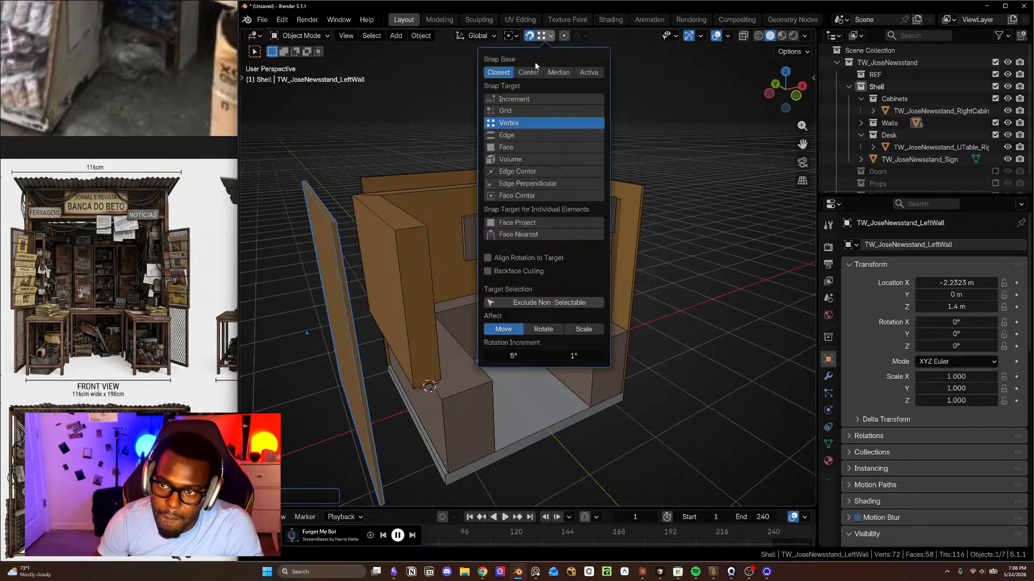
{"action": "left_click", "coordinate": [521, 145]}
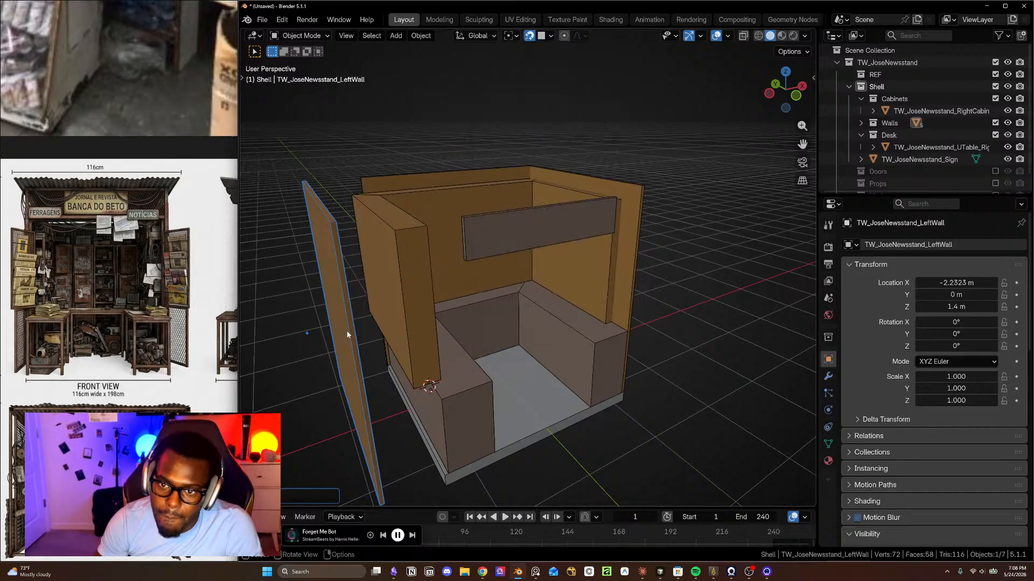
- Set the left wall's origin to its geometry and snap the wall along X against the cabinets' outer side
{"action": "left_click", "coordinate": [421, 36]}
{"action": "mouse_move", "coordinate": [450, 63]}
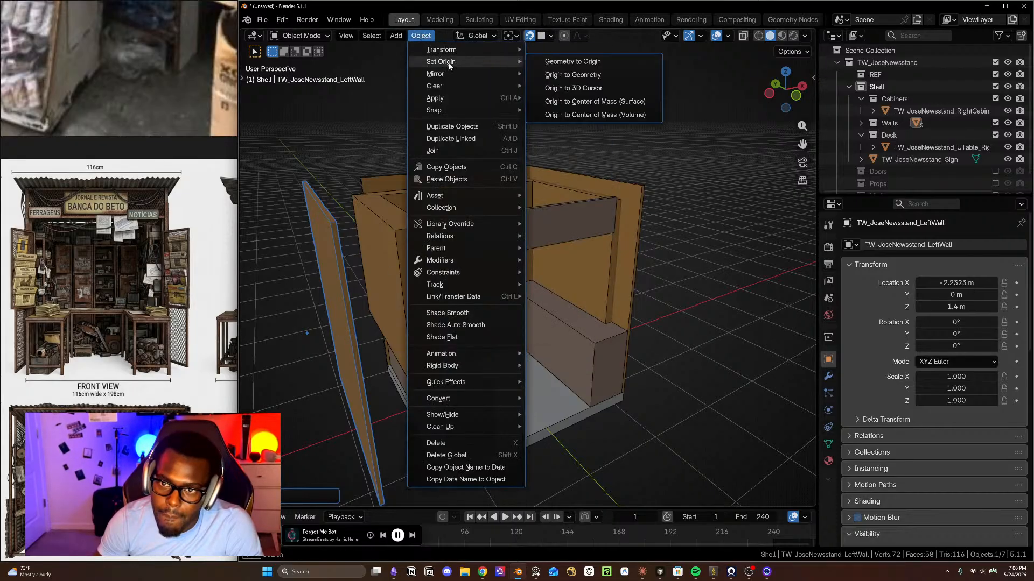
{"action": "left_click", "coordinate": [548, 75]}
{"action": "key", "text": "g"}
{"action": "key", "text": "x"}
{"action": "left_click", "coordinate": [401, 268]}
{"action": "middle_click_drag", "start_coordinate": [402, 266], "coordinate": [473, 343]}
- Set the right wall's origin to its geometry and snap the wall along X against the cabinets' outer side at 1.4465 m
{"action": "left_click", "coordinate": [516, 338]}
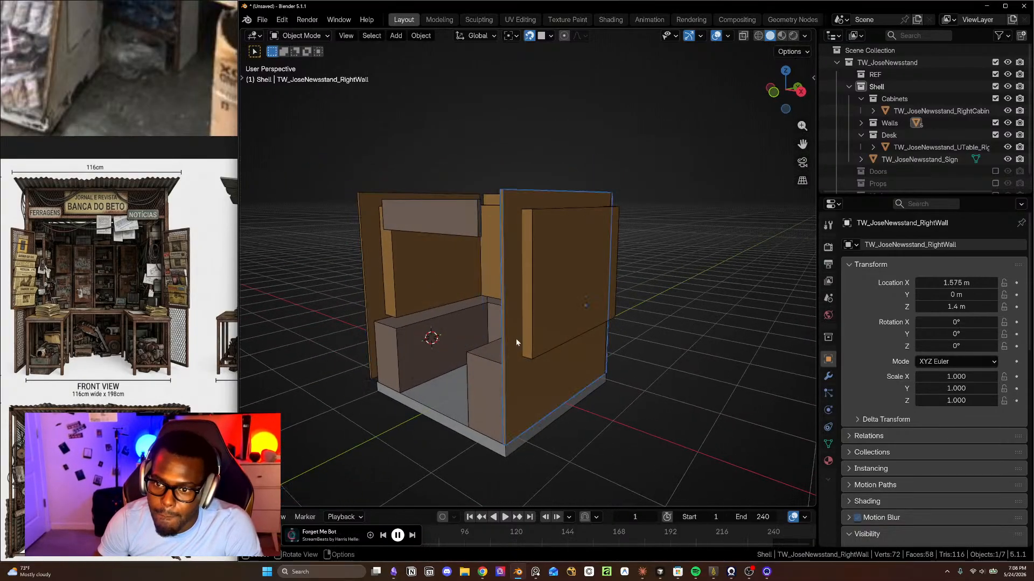
{"action": "left_click", "coordinate": [410, 38]}
{"action": "mouse_move", "coordinate": [509, 62]}
{"action": "left_click", "coordinate": [548, 75]}
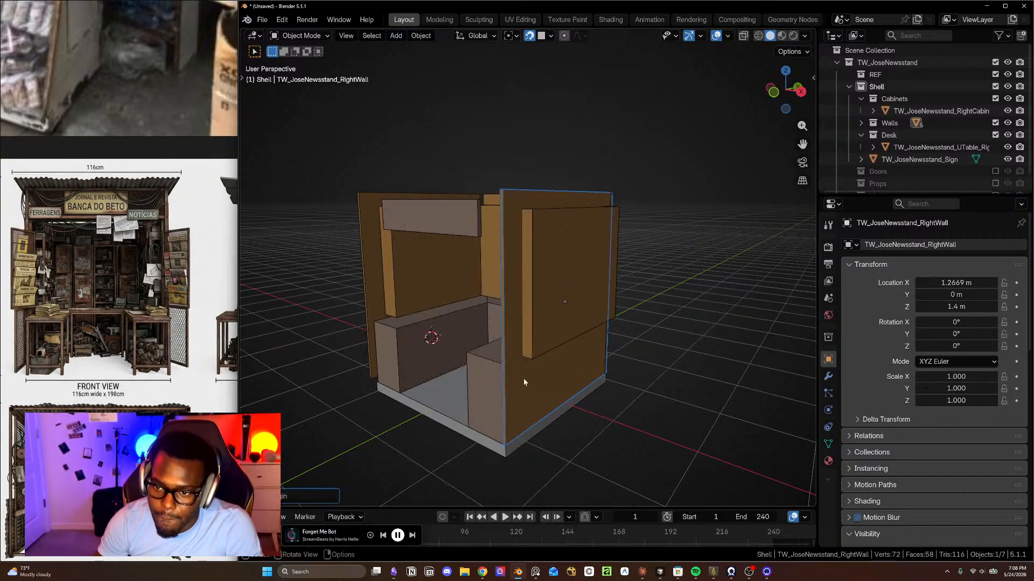
{"action": "key", "text": "g"}
{"action": "key", "text": "x"}
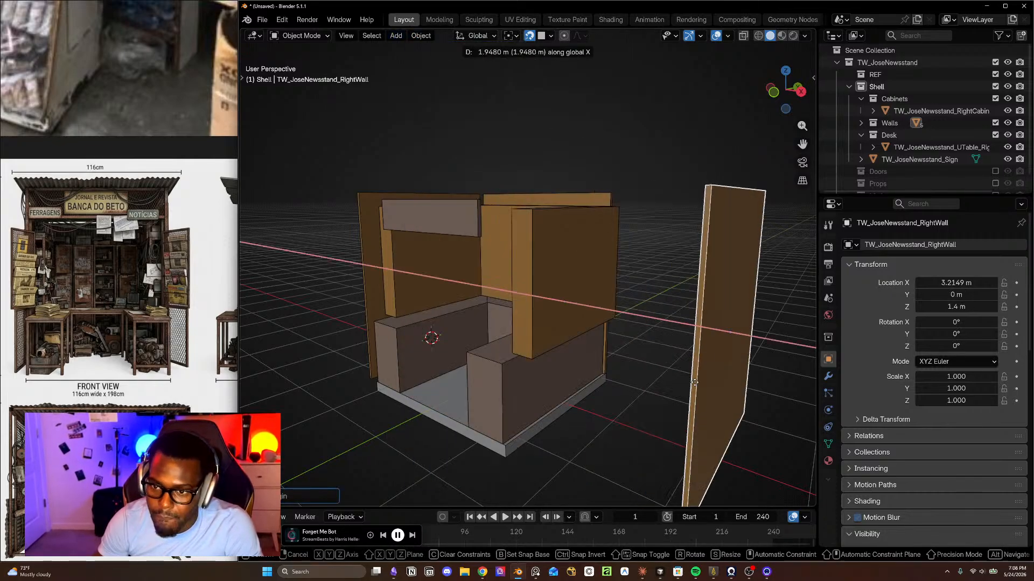
{"action": "left_click", "coordinate": [594, 279]}
{"action": "middle_click_drag", "start_coordinate": [593, 289], "coordinate": [572, 374]}
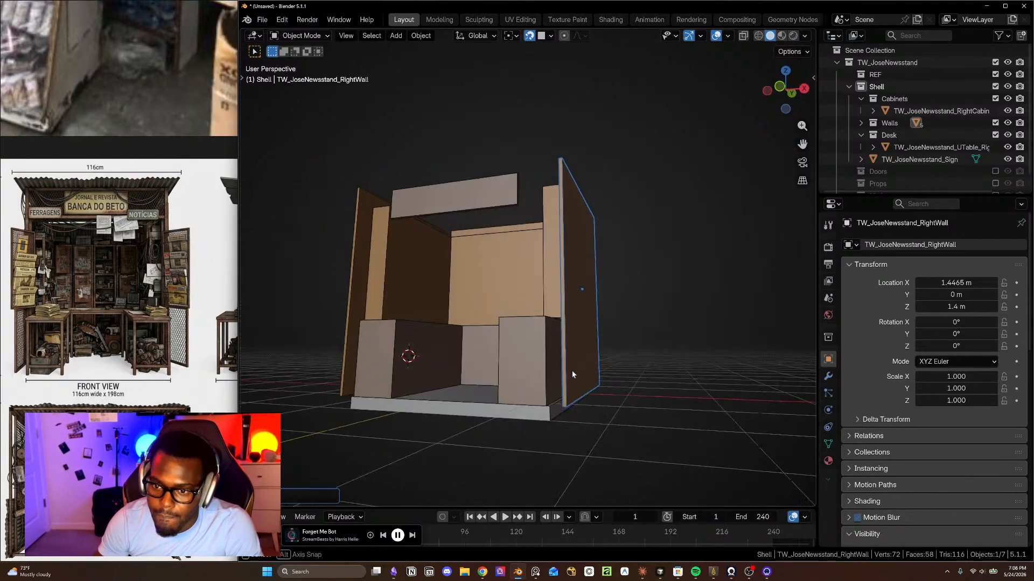
- With the snap target set to Vertex, extend the floor pad's right side face along X to the right wall
{"action": "left_click", "coordinate": [554, 408]}
{"action": "scroll", "coordinate": [554, 408], "scroll_direction": "up", "scroll_amount": 8}
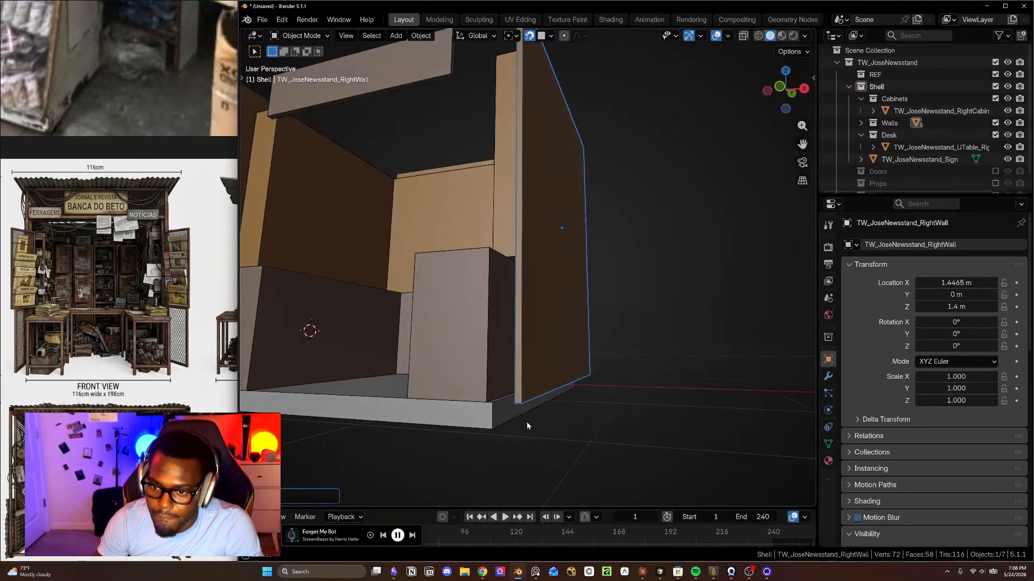
{"action": "key", "text": "Tab"}
{"action": "left_click", "coordinate": [494, 407]}
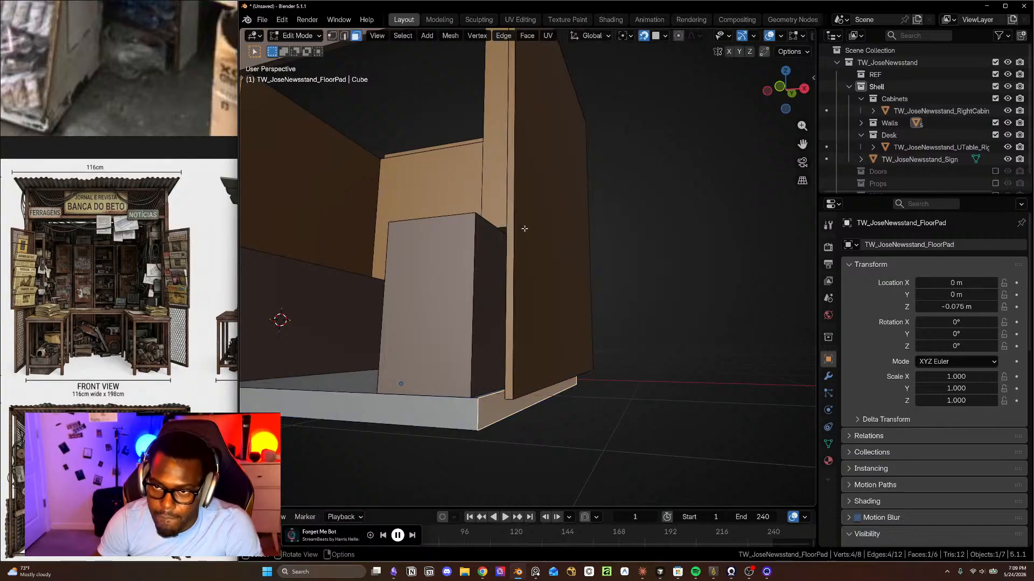
{"action": "left_click", "coordinate": [655, 37]}
{"action": "left_click", "coordinate": [630, 123]}
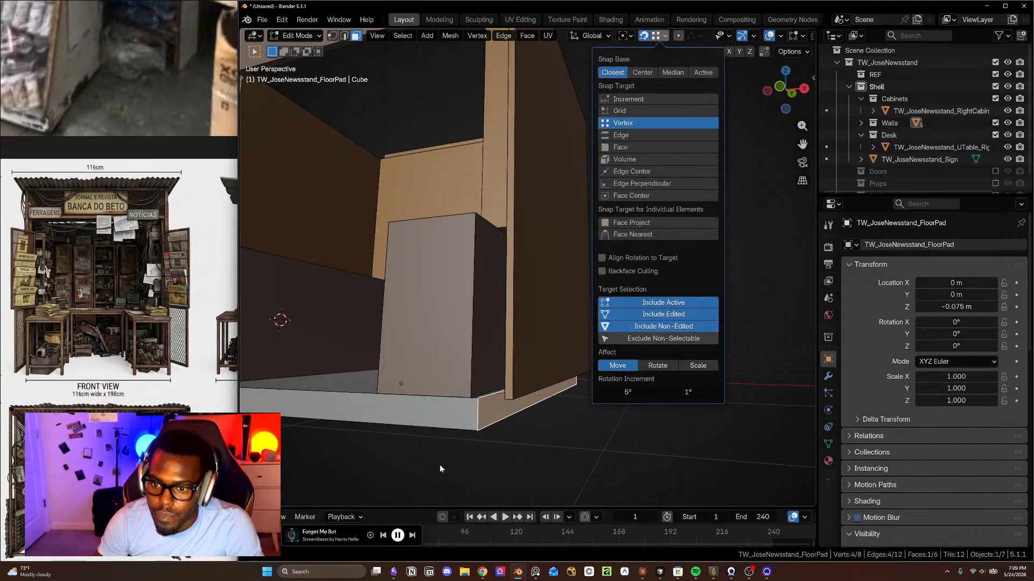
{"action": "key", "text": "g"}
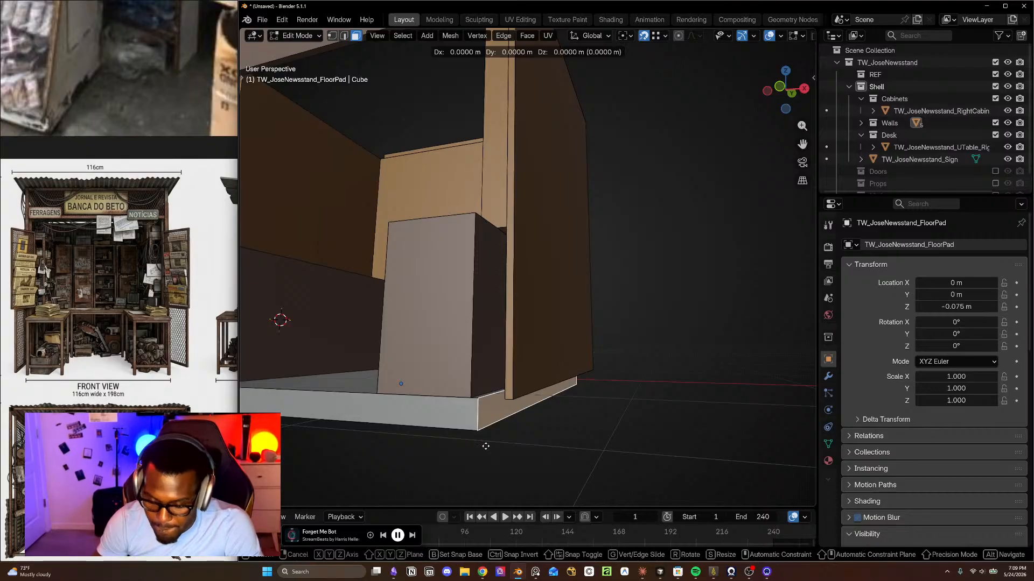
{"action": "key", "text": "x"}
{"action": "left_click", "coordinate": [513, 409]}
- Extend the floor pad's left side face along X to the left wall
{"action": "middle_click_drag", "start_coordinate": [484, 436], "coordinate": [306, 396]}
{"action": "left_click", "coordinate": [293, 395]}
{"action": "key", "text": "g"}
{"action": "key", "text": "x"}
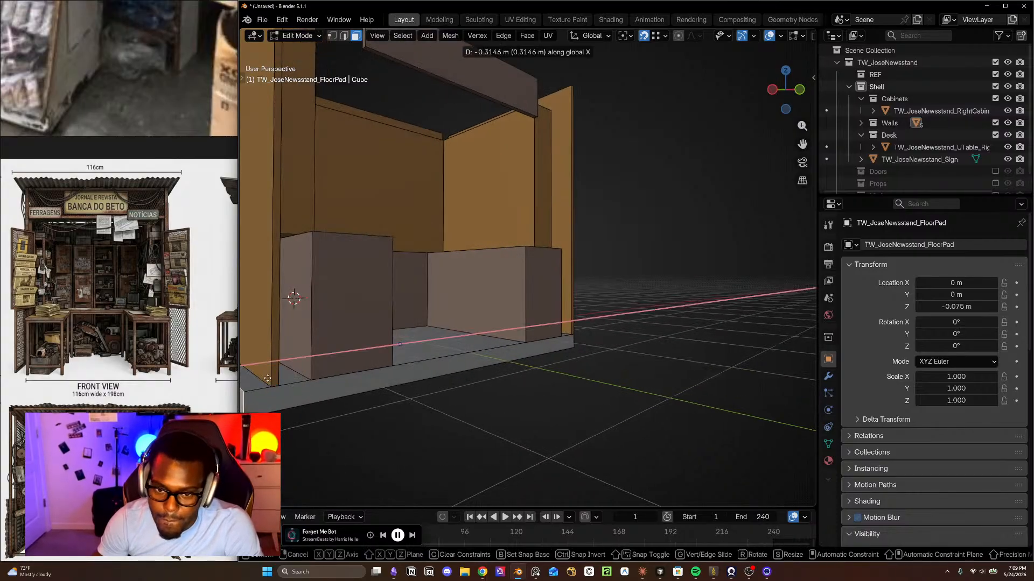
{"action": "left_click", "coordinate": [270, 385]}
{"action": "scroll", "coordinate": [473, 355], "scroll_direction": "down", "scroll_amount": 3}
{"action": "mouse_move", "coordinate": [515, 326]}
{"action": "middle_mouse_down", "text": "shift"}
{"action": "mouse_move", "coordinate": [511, 404]}
{"action": "mouse_move", "coordinate": [463, 405]}
{"action": "mouse_move", "coordinate": [558, 309]}
{"action": "mouse_move", "coordinate": [540, 440]}
{"action": "mouse_move", "coordinate": [578, 298]}
{"action": "mouse_move", "coordinate": [504, 322]}
{"action": "mouse_move", "coordinate": [532, 328]}
{"action": "middle_mouse_up", "text": "shift"}
- Scale the back wall along X to span the widened distance between the side walls
{"action": "key", "text": "Tab"}
{"action": "left_click", "coordinate": [512, 313]}
{"action": "key", "text": "s"}
{"action": "key", "text": "x"}
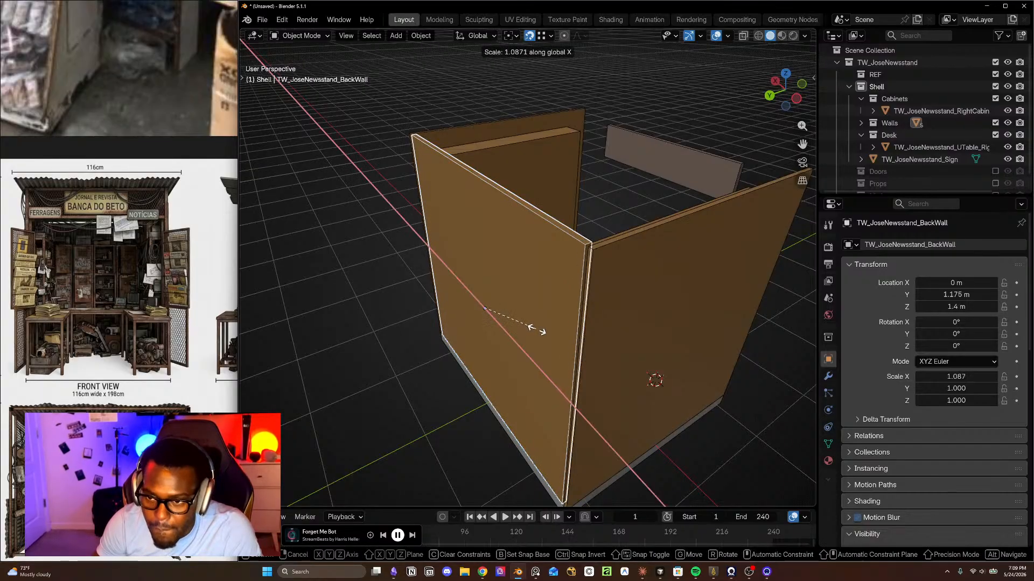
{"action": "left_click", "coordinate": [548, 305]}
{"action": "mouse_move", "coordinate": [548, 305]}
{"action": "middle_mouse_down"}
{"action": "mouse_move", "coordinate": [501, 337]}
{"action": "mouse_move", "coordinate": [399, 333]}
{"action": "mouse_move", "coordinate": [369, 349]}
{"action": "mouse_move", "coordinate": [555, 299]}
{"action": "mouse_move", "coordinate": [496, 265]}
{"action": "mouse_move", "coordinate": [553, 251]}
{"action": "mouse_move", "coordinate": [547, 307]}
{"action": "middle_mouse_up"}
- Move the inner back face of the U-shaped desk slightly along Y in top view
{"action": "left_click", "coordinate": [547, 259]}
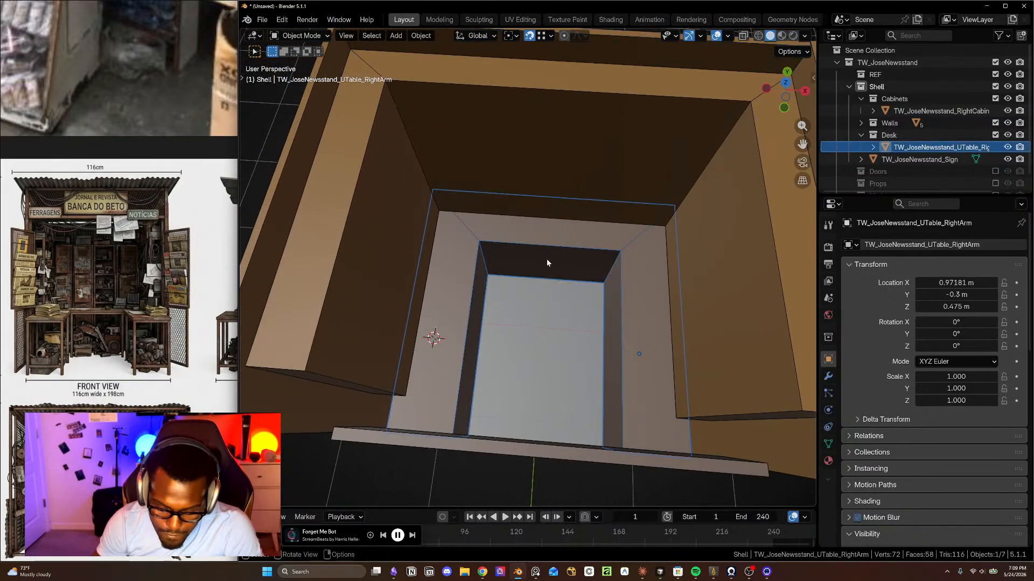
{"action": "key", "text": "Tab"}
{"action": "left_click", "coordinate": [547, 252]}
{"action": "scroll", "coordinate": [547, 252], "scroll_direction": "down", "scroll_amount": 8}
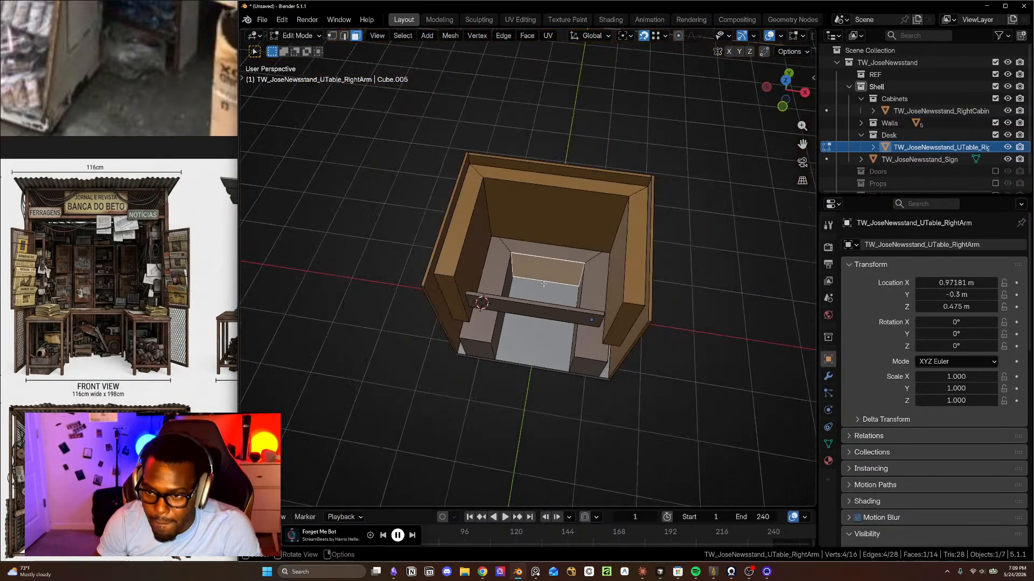
{"action": "key", "text": "KP_5"}
{"action": "key", "text": "KP_7"}
{"action": "scroll", "coordinate": [564, 292], "scroll_direction": "up", "scroll_amount": 2}
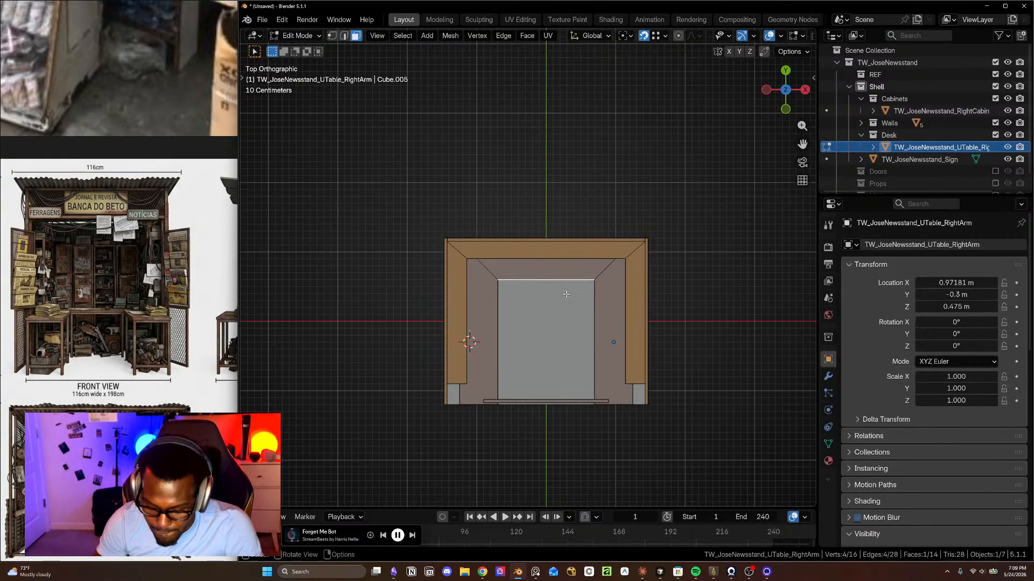
{"action": "key", "text": "g"}
{"action": "key", "text": "y"}
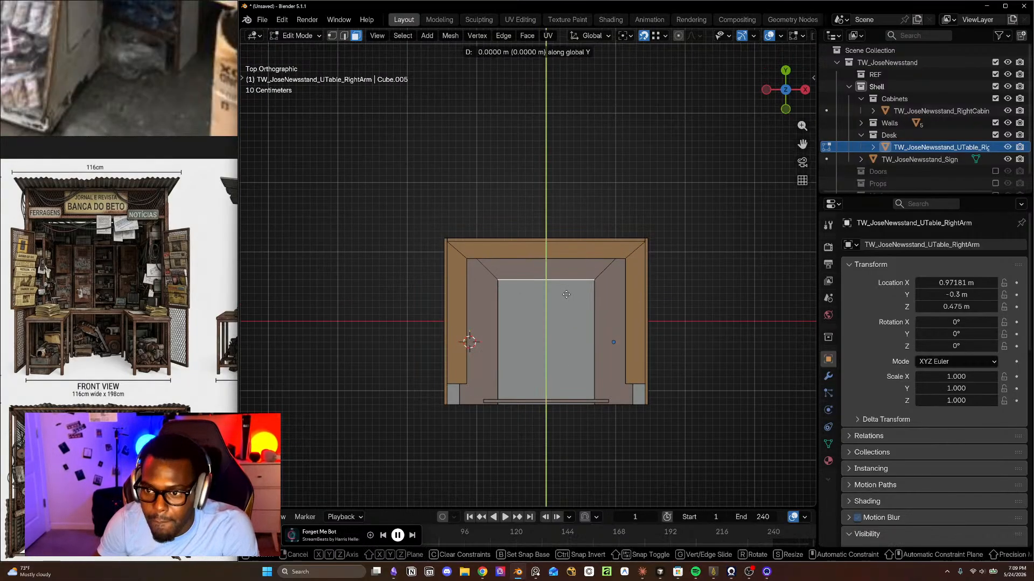
{"action": "left_click", "coordinate": [574, 293]}
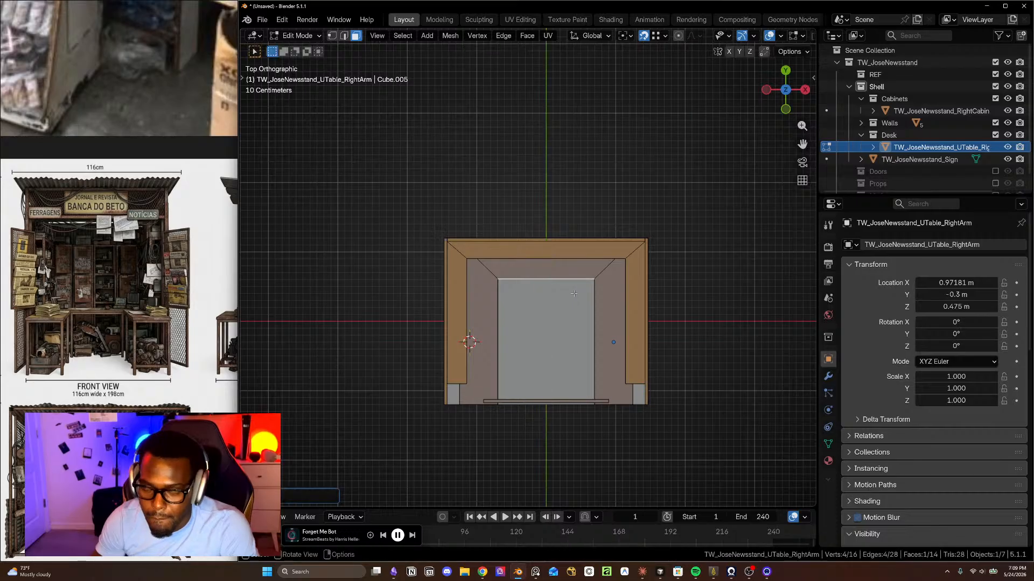
- Move the desk's inner back face about 0.16 m toward the front along Y to deepen the rear section
{"action": "mouse_move", "coordinate": [577, 307]}
{"action": "middle_mouse_down"}
{"action": "mouse_move", "coordinate": [520, 296]}
{"action": "mouse_move", "coordinate": [571, 332]}
{"action": "mouse_move", "coordinate": [569, 310]}
{"action": "middle_mouse_up"}
{"action": "left_click", "coordinate": [544, 273]}
{"action": "scroll", "coordinate": [569, 280], "scroll_direction": "up", "scroll_amount": 3}
{"action": "key", "text": "g"}
{"action": "key", "text": "y"}
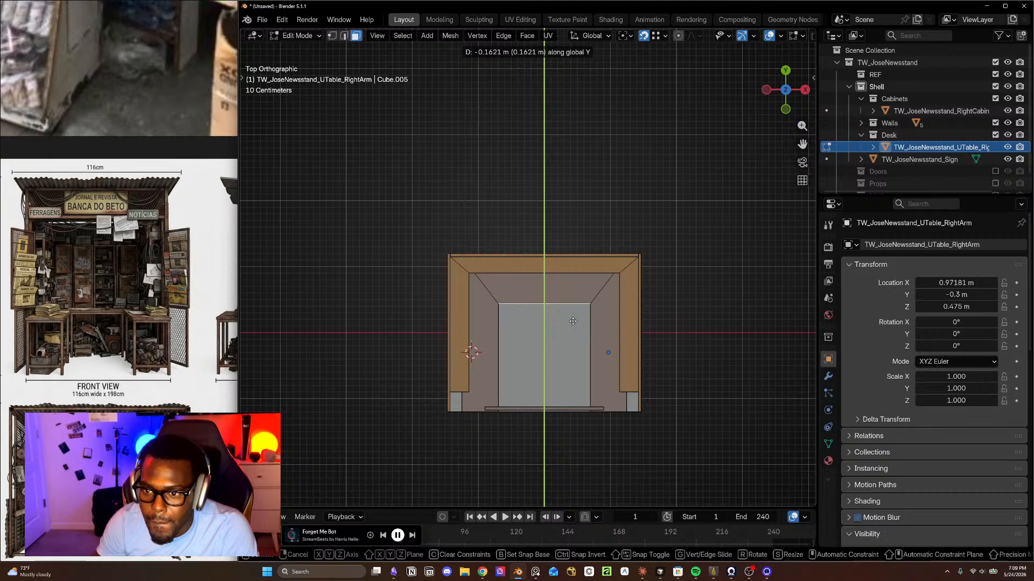
{"action": "left_click", "coordinate": [573, 321]}
- Extend the outer side face of the desk's left arm along X to the left wall
{"action": "middle_click_drag", "start_coordinate": [573, 322], "coordinate": [624, 322]}
{"action": "middle_click_drag", "start_coordinate": [541, 322], "coordinate": [420, 471]}
{"action": "middle_click_drag", "start_coordinate": [430, 421], "coordinate": [550, 407]}
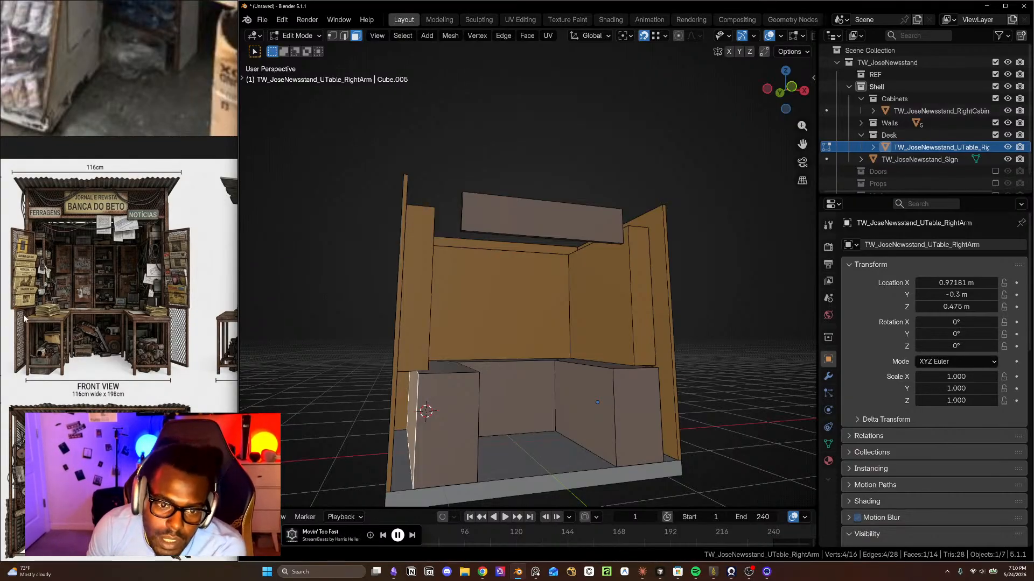
{"action": "middle_click_drag", "start_coordinate": [485, 387], "coordinate": [422, 411]}
{"action": "scroll", "coordinate": [372, 433], "scroll_direction": "up", "scroll_amount": 3}
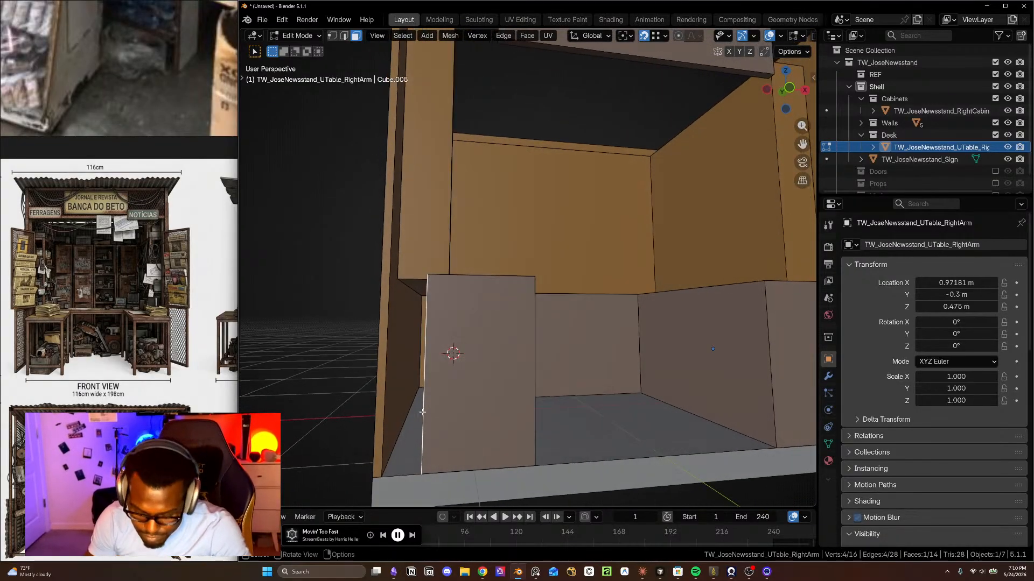
{"action": "key", "text": "g"}
{"action": "key", "text": "x"}
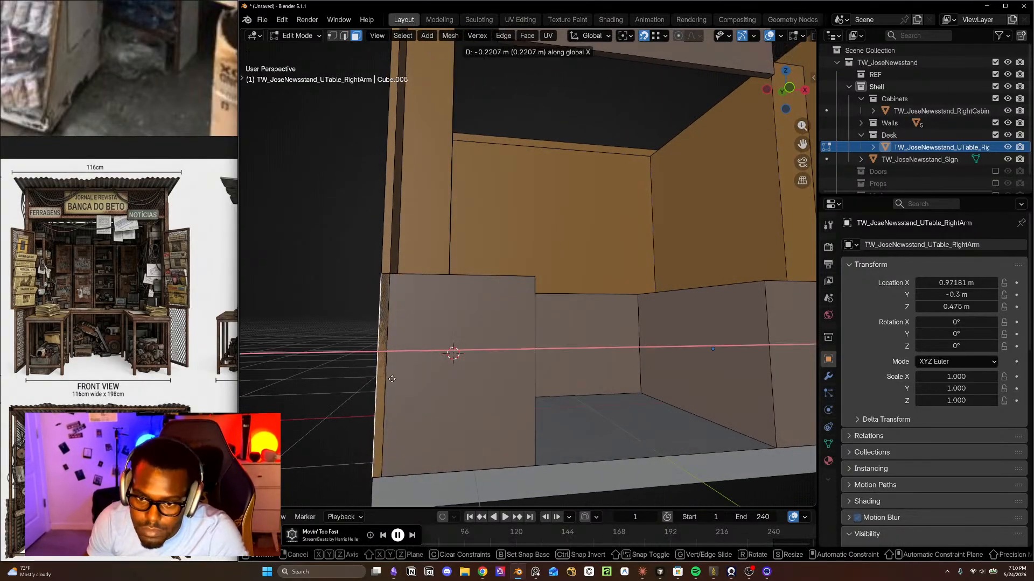
{"action": "left_click", "coordinate": [385, 473]}
- Extend the outer side face of the desk's right arm along X to the right wall
{"action": "middle_click_drag", "start_coordinate": [385, 473], "coordinate": [500, 353]}
{"action": "left_click", "coordinate": [572, 353]}
{"action": "middle_click_drag", "start_coordinate": [572, 353], "coordinate": [600, 358]}
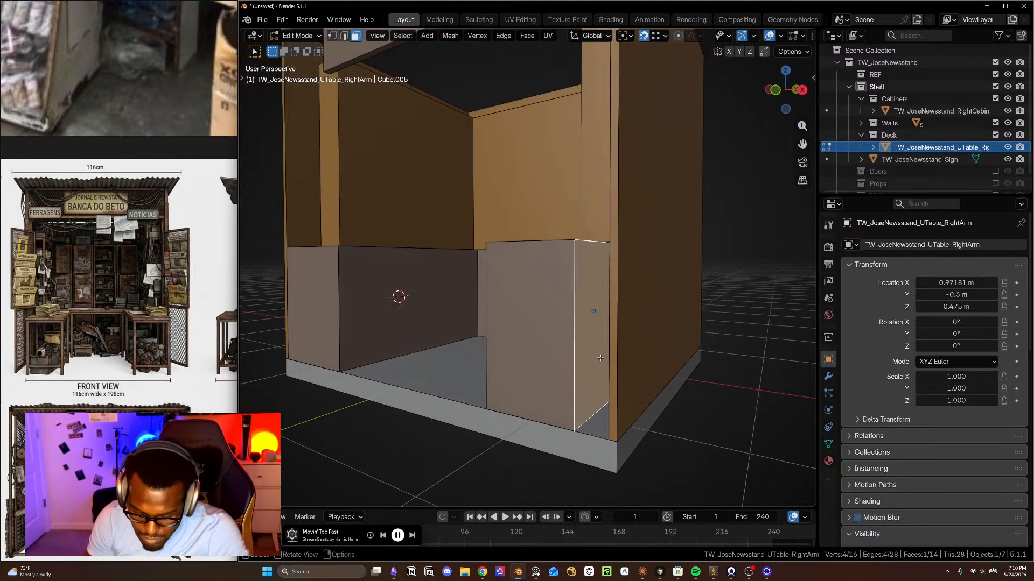
{"action": "key", "text": "g"}
{"action": "key", "text": "x"}
{"action": "left_click", "coordinate": [610, 444]}
{"action": "middle_click_drag", "start_coordinate": [610, 444], "coordinate": [550, 348]}
{"action": "key", "text": "alt+z"}
{"action": "key", "text": "alt+z"}
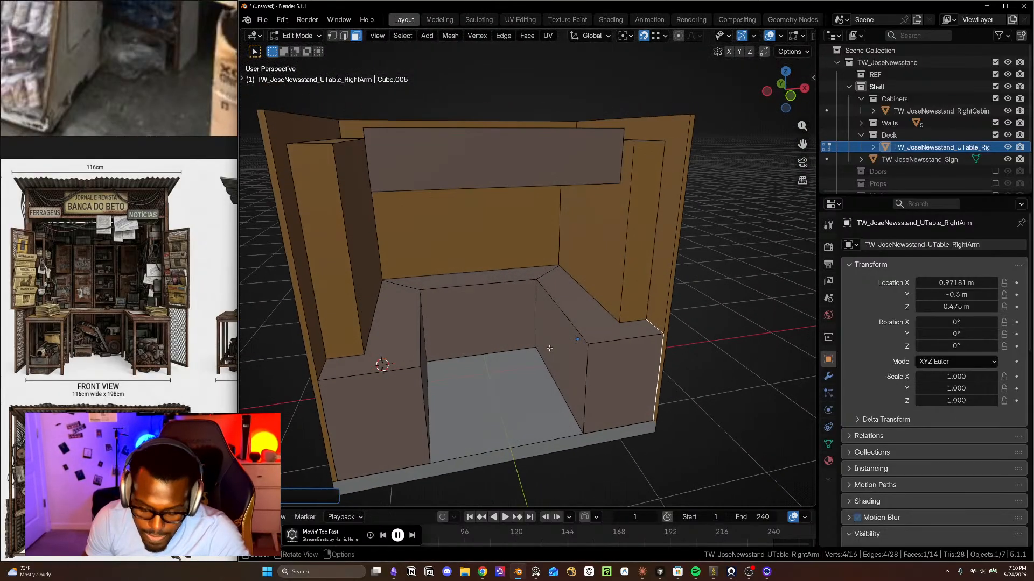
{"action": "key", "text": "Tab"}
{"action": "middle_click_drag", "start_coordinate": [497, 314], "coordinate": [574, 397]}
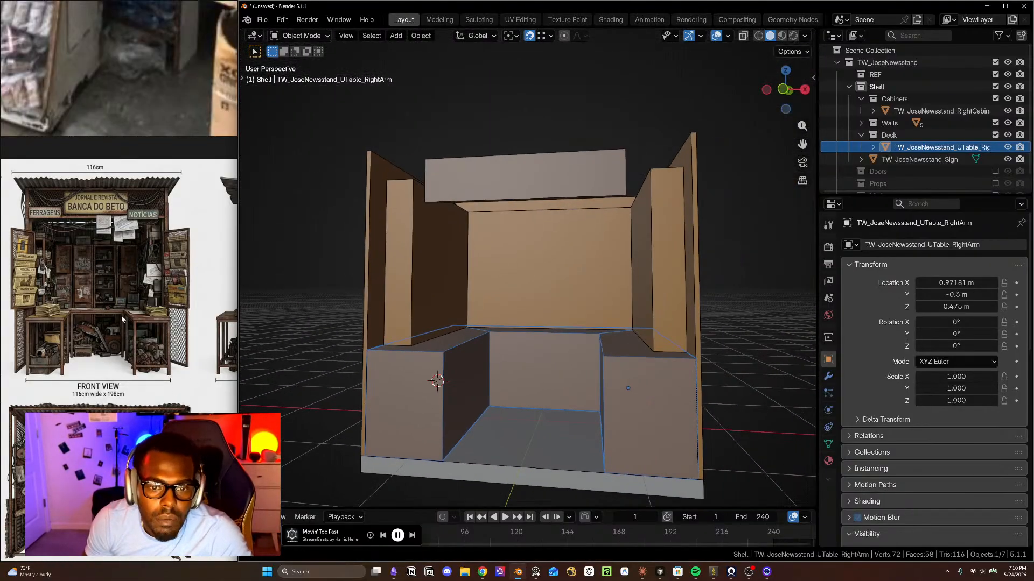
{"action": "key", "text": "Tab"}
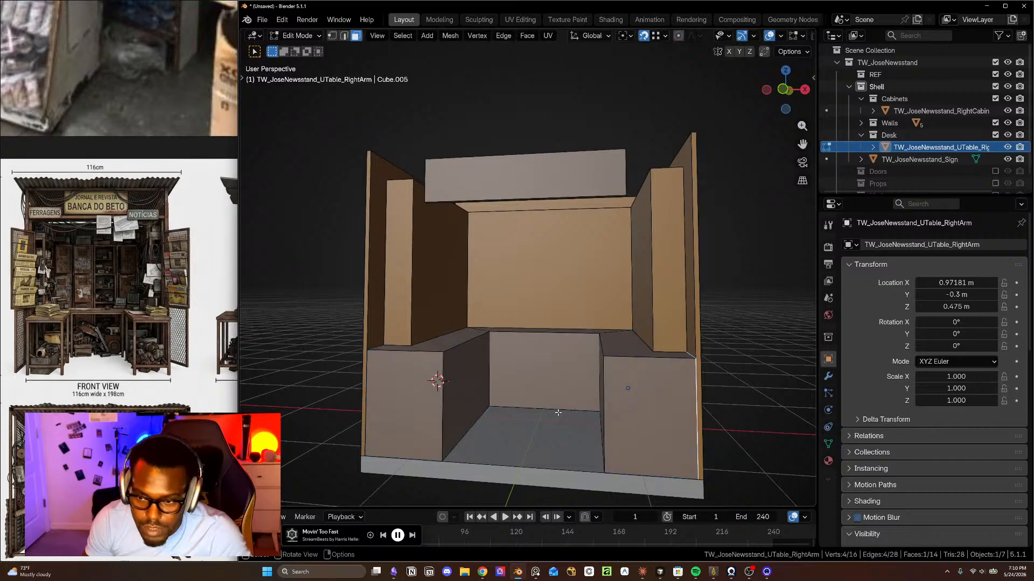
{"action": "key", "text": "Tab"}
{"action": "middle_click_drag", "start_coordinate": [562, 398], "coordinate": [573, 408]}
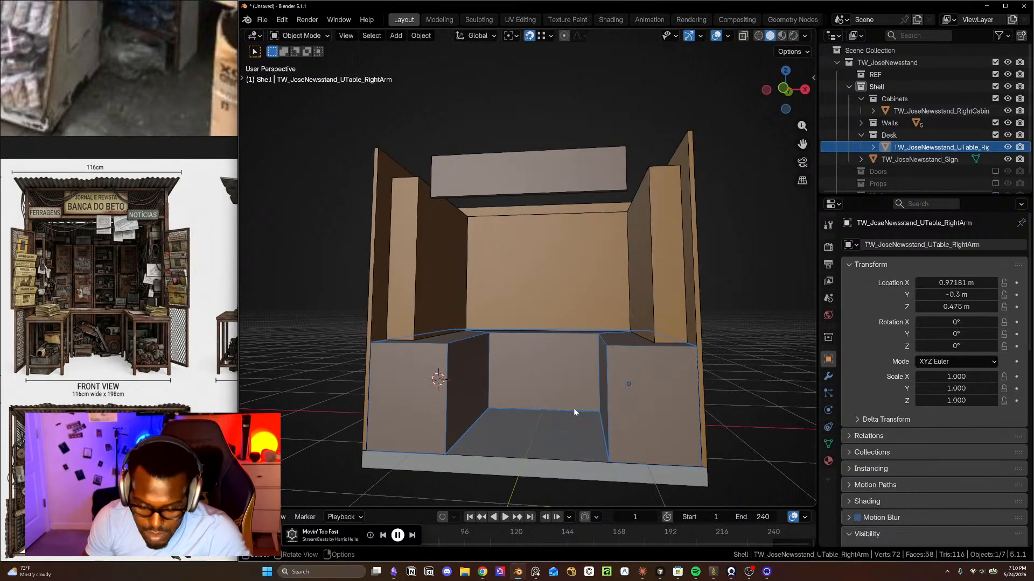
{"action": "key", "text": "Tab"}
{"action": "left_click", "coordinate": [520, 382]}
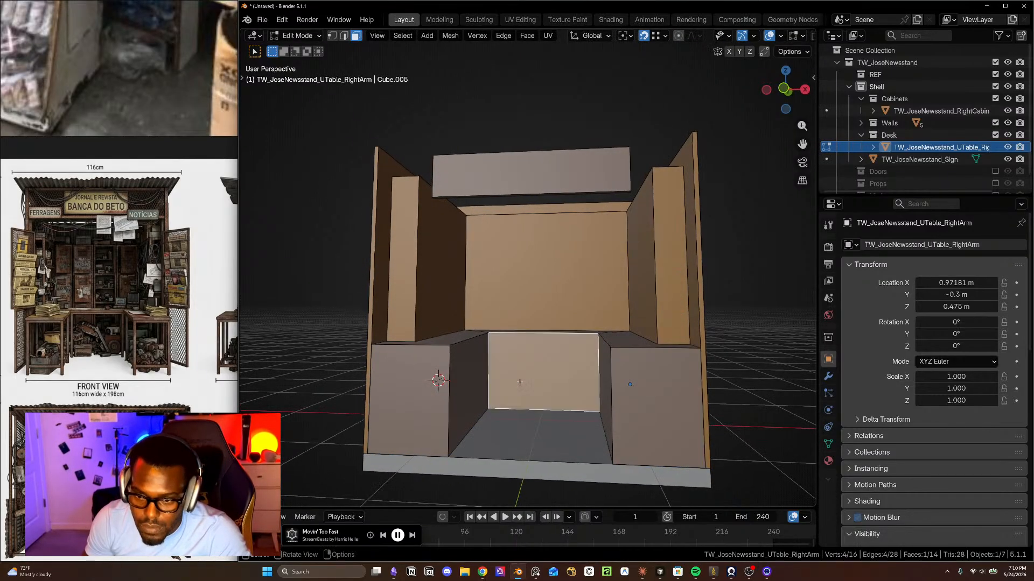
{"action": "left_click", "coordinate": [486, 381], "text": "alt"}
- Isolate the desk and raise its three underside faces together along Z, leaving a U-shaped tabletop slab
{"action": "middle_click_drag", "start_coordinate": [538, 438], "coordinate": [615, 329]}
{"action": "key", "text": "Tab"}
{"action": "key", "text": "slash"}
{"action": "key", "text": "Tab"}
{"action": "key", "text": "alt+a"}
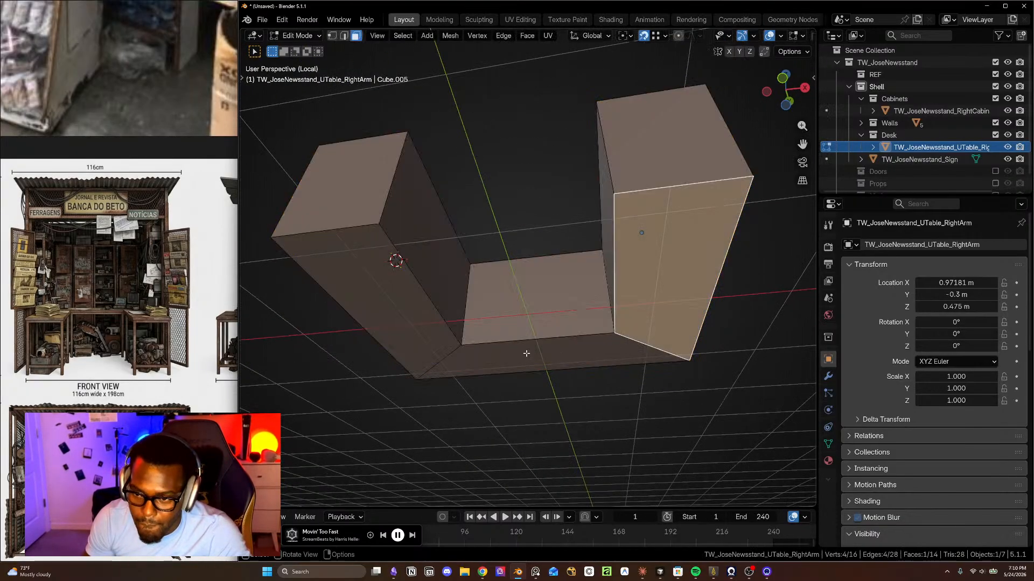
{"action": "left_click", "coordinate": [427, 313], "text": "ctrl"}
{"action": "middle_click_drag", "start_coordinate": [426, 312], "coordinate": [584, 353]}
{"action": "key", "text": "KP_1"}
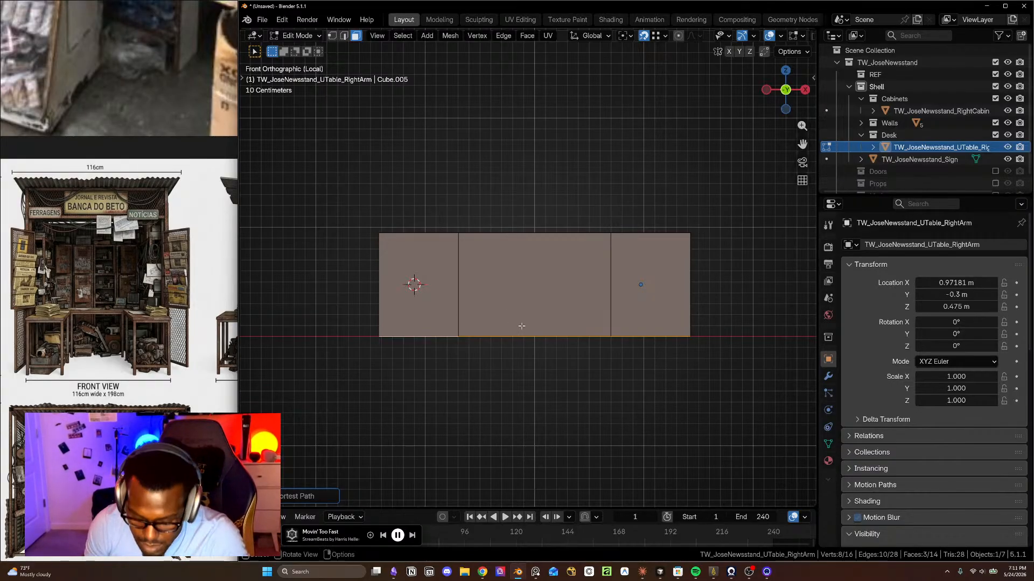
{"action": "key", "text": "g"}
{"action": "key", "text": "z"}
{"action": "left_click", "coordinate": [527, 242]}
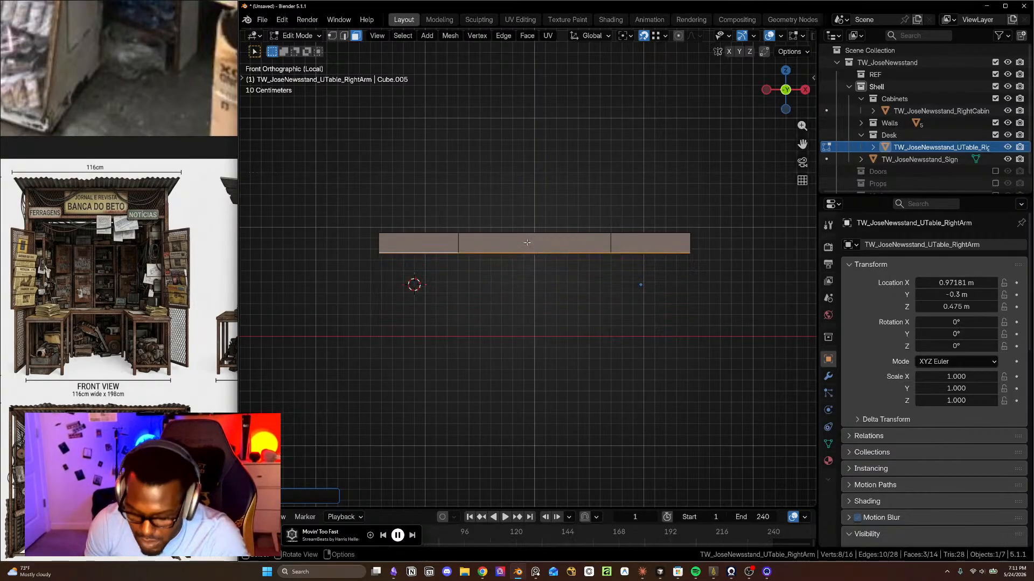
- Bring back the full scene and raise the tabletop's underside about 0.09 m more along Z in front view
{"action": "key", "text": "KP_Divide"}
{"action": "key", "text": "KP_1"}
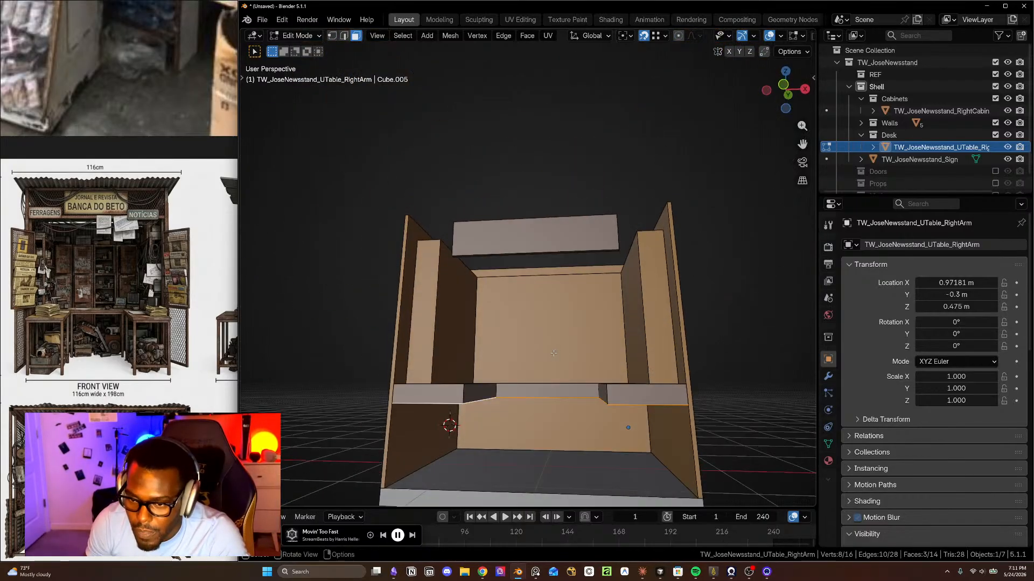
{"action": "scroll", "coordinate": [560, 347], "scroll_direction": "up", "scroll_amount": 2}
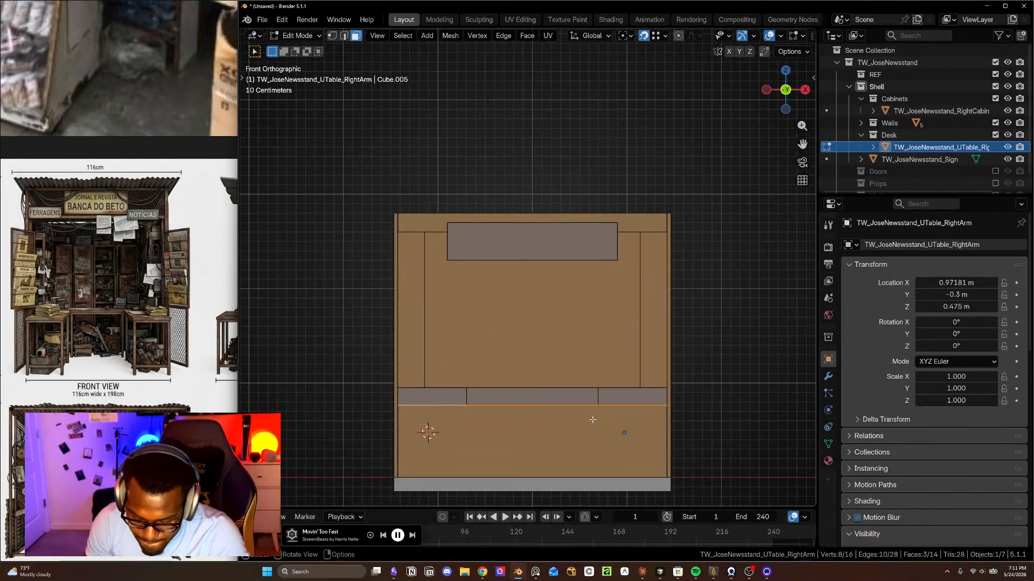
{"action": "key", "text": "g"}
{"action": "key", "text": "z"}
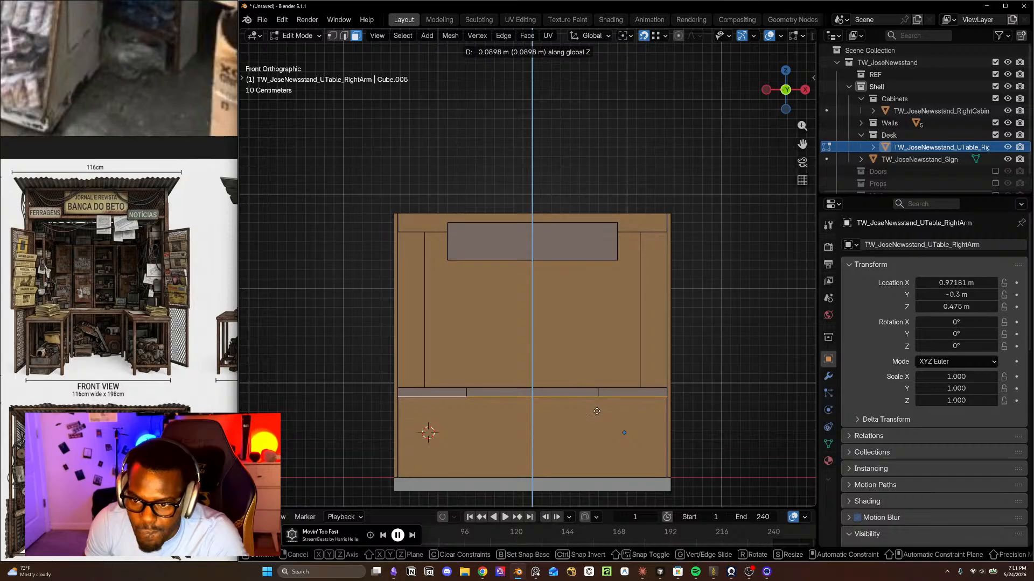
{"action": "left_click", "coordinate": [597, 411]}
{"action": "middle_click_drag", "start_coordinate": [596, 412], "coordinate": [567, 401]}
{"action": "scroll", "coordinate": [581, 406], "scroll_direction": "down", "scroll_amount": 2}
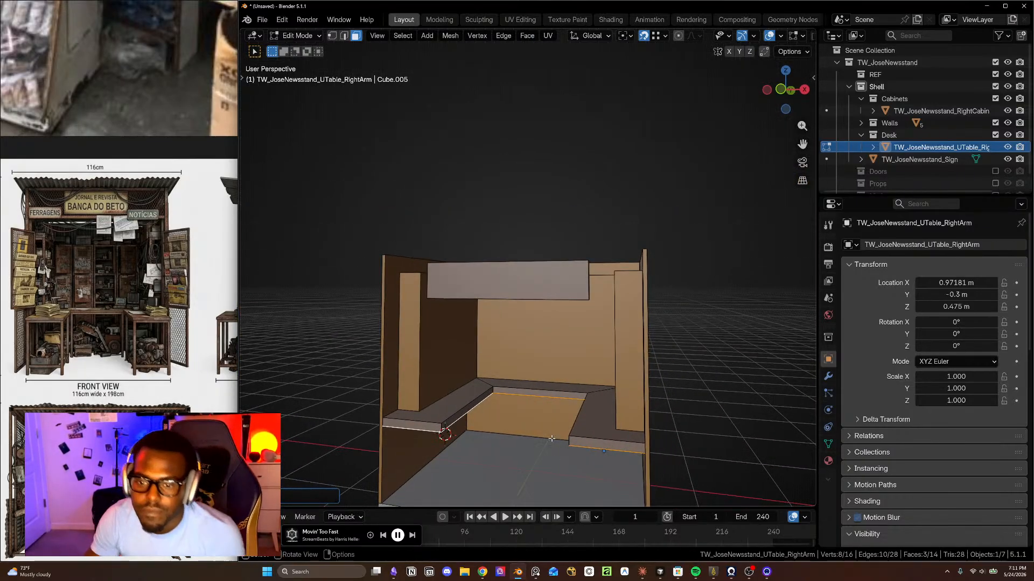
{"action": "key", "text": "Tab"}
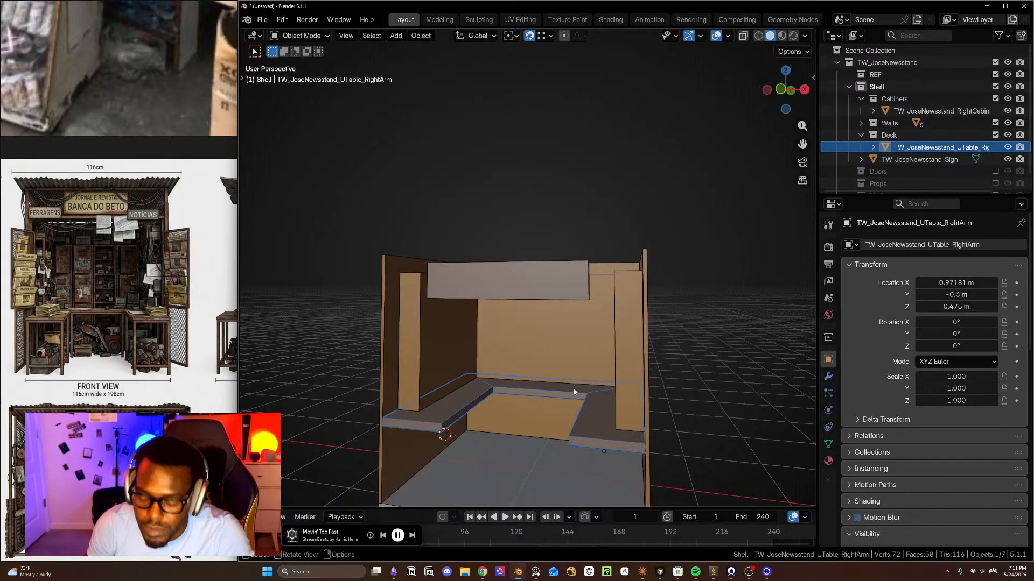
- Set the U-shaped tabletop's origin to its geometry
{"action": "key", "text": "KP_1"}
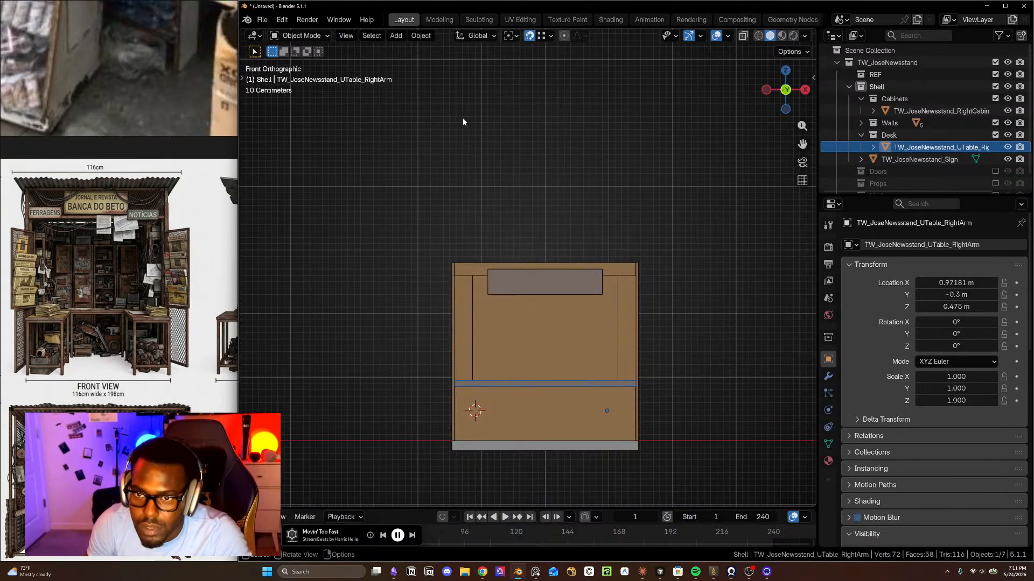
{"action": "left_click", "coordinate": [421, 35]}
{"action": "mouse_move", "coordinate": [462, 53]}
{"action": "key", "text": "Escape"}
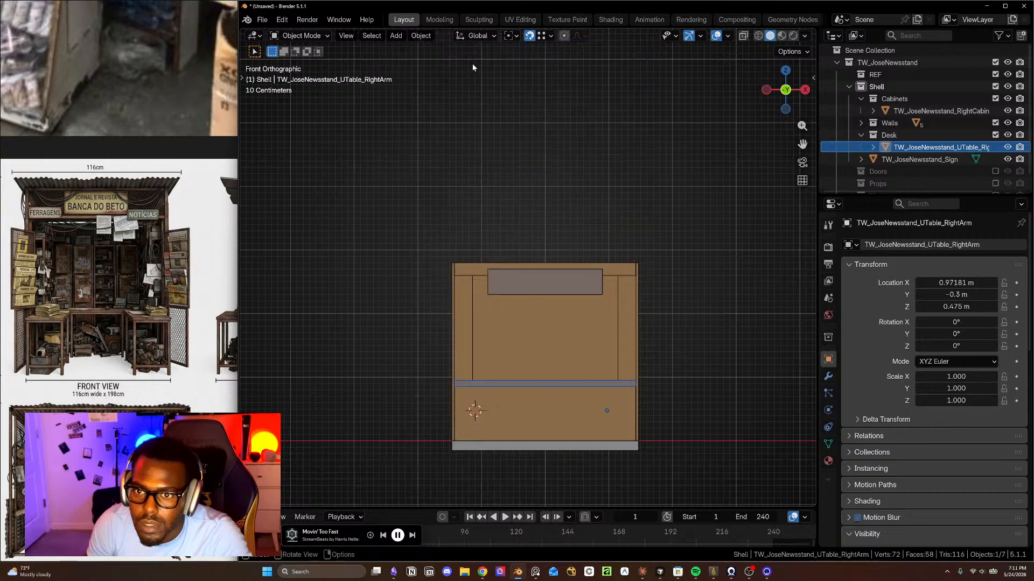
{"action": "left_click", "coordinate": [420, 36]}
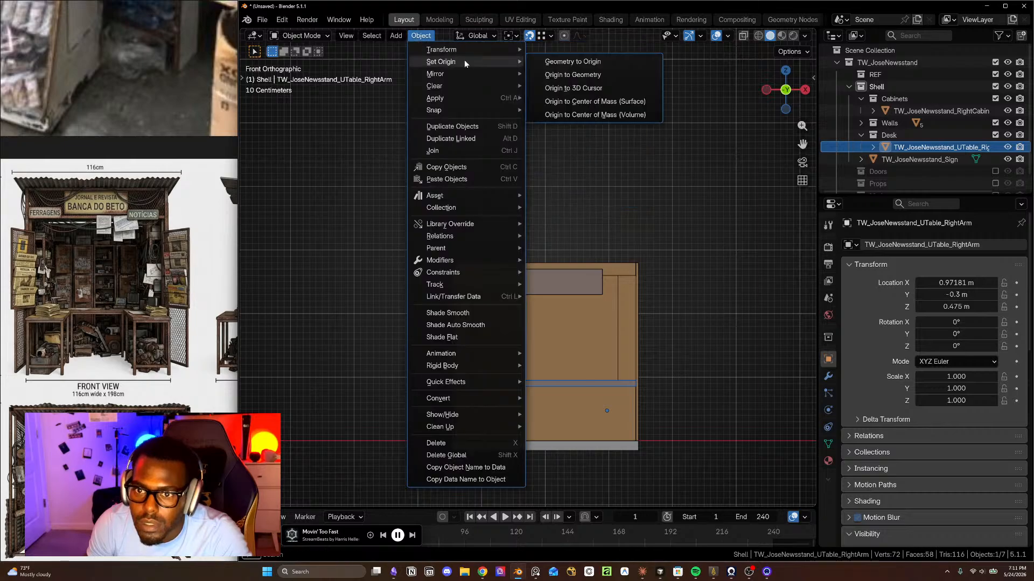
{"action": "left_click", "coordinate": [574, 75]}
{"action": "middle_click_drag", "start_coordinate": [572, 470], "coordinate": [586, 378]}
- Duplicate the U-shaped tabletop and lower the copy along Z to the floor pad
{"action": "scroll", "coordinate": [570, 398], "scroll_direction": "up", "scroll_amount": 3}
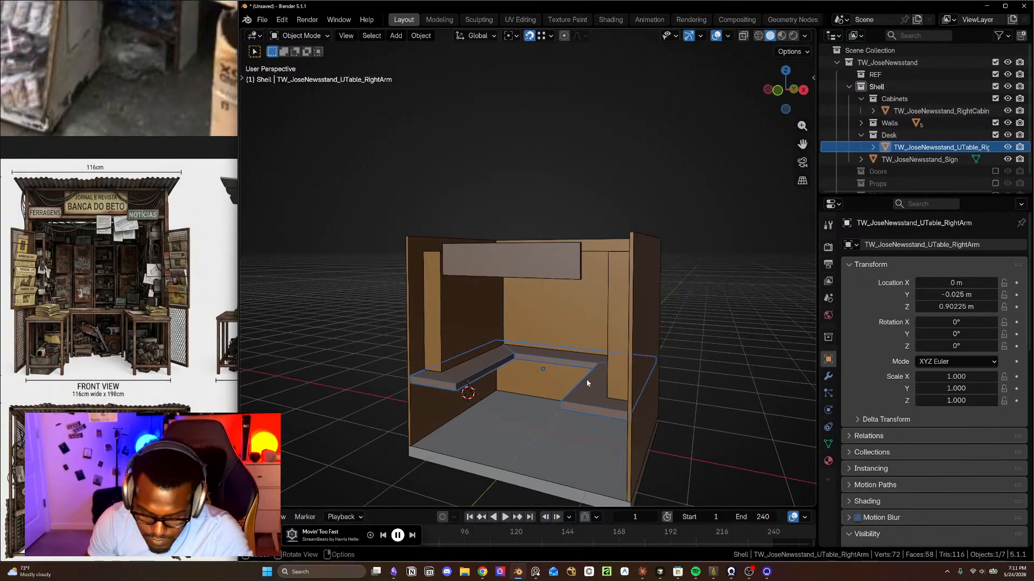
{"action": "key", "text": "shift+d"}
{"action": "key", "text": "z"}
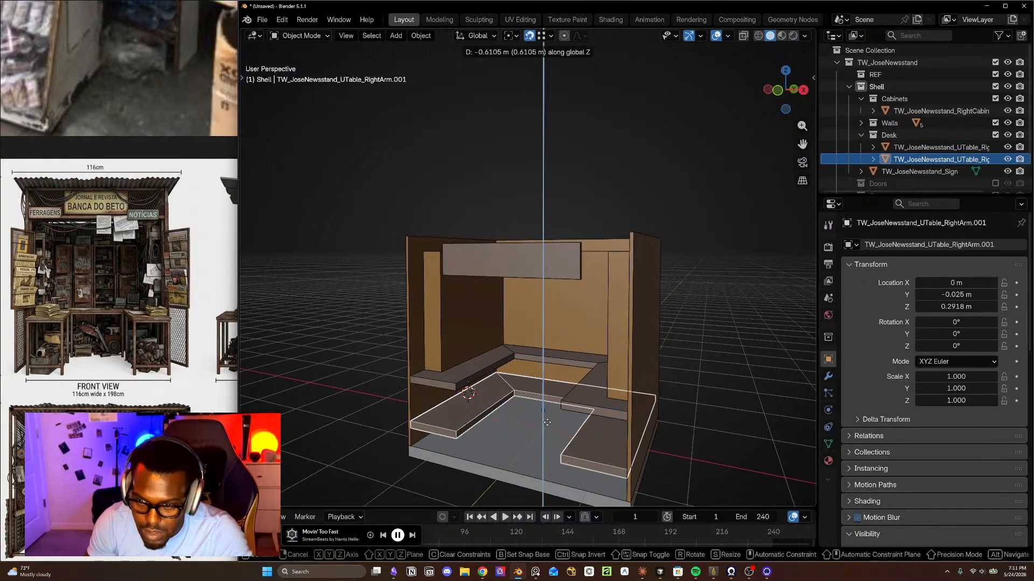
{"action": "left_click", "coordinate": [518, 396]}
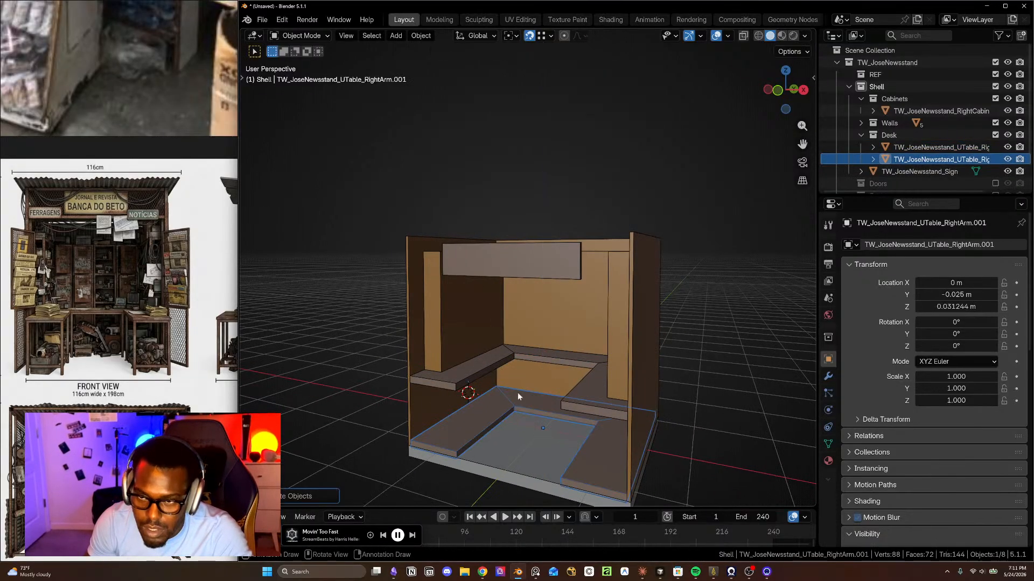
- Set the snap target to Face and seat the duplicated slab on top of the floor pad along Z
{"action": "left_click", "coordinate": [551, 35]}
{"action": "left_click", "coordinate": [531, 146]}
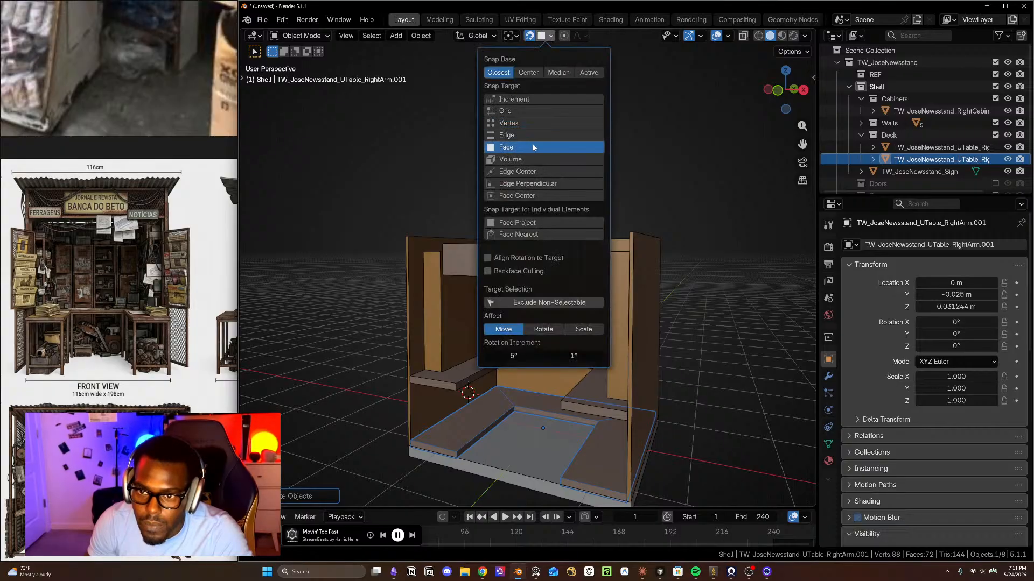
{"action": "left_click", "coordinate": [513, 410]}
{"action": "key", "text": "g"}
{"action": "key", "text": "z"}
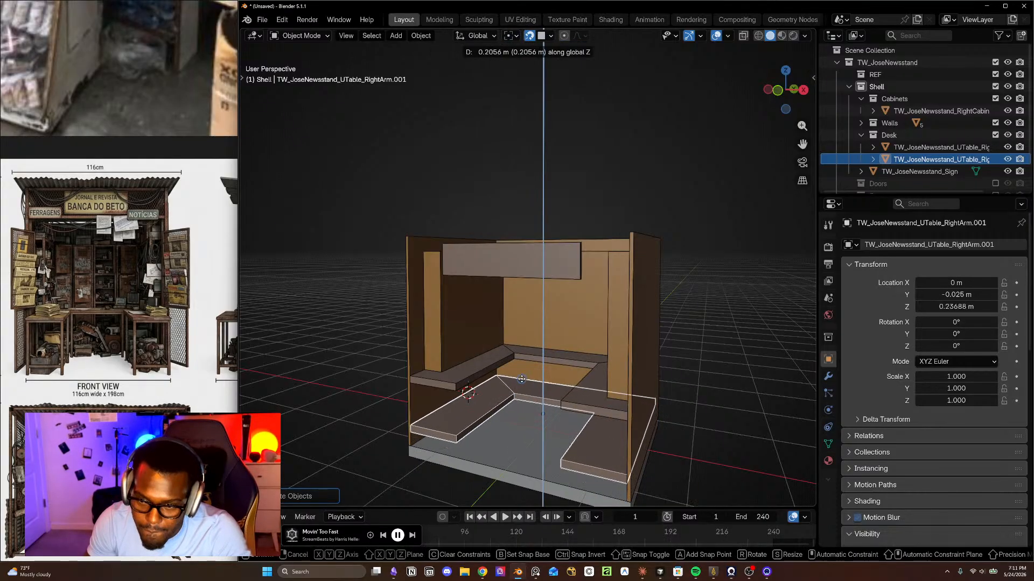
{"action": "left_click", "coordinate": [539, 407]}
{"action": "key", "text": "g"}
{"action": "key", "text": "z"}
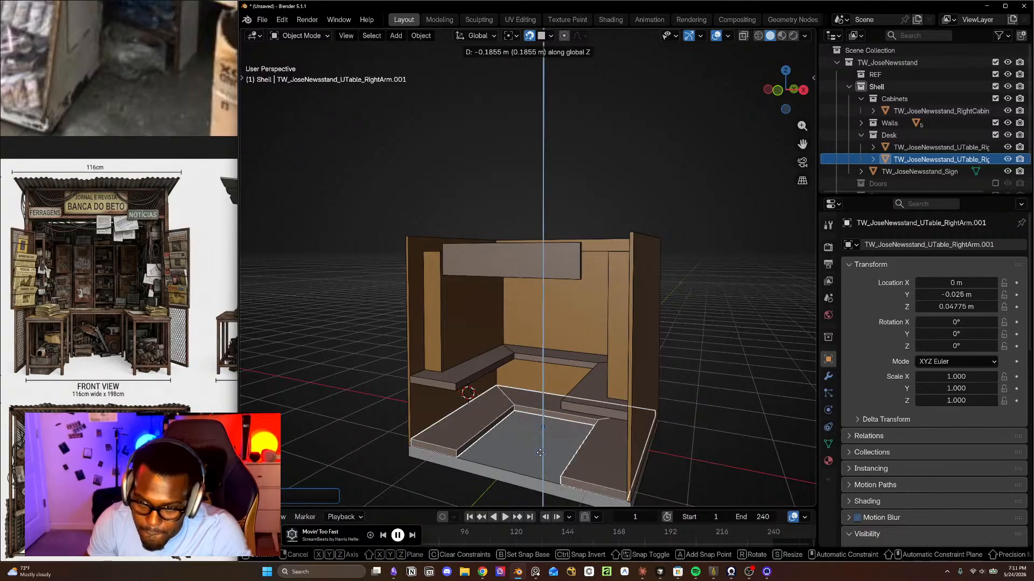
{"action": "left_click", "coordinate": [543, 459]}
- Isolate the lower U-shaped slab and open its mesh for editing with the right arm's top face selected
{"action": "middle_click_drag", "start_coordinate": [547, 467], "coordinate": [619, 422]}
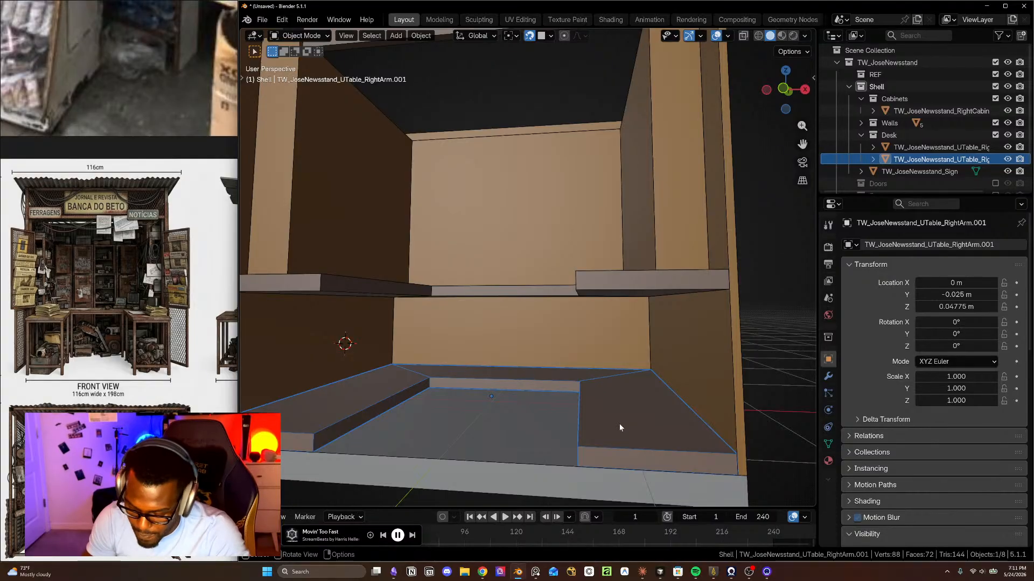
{"action": "key", "text": "KP_Divide"}
{"action": "middle_click_drag", "start_coordinate": [711, 296], "coordinate": [594, 402]}
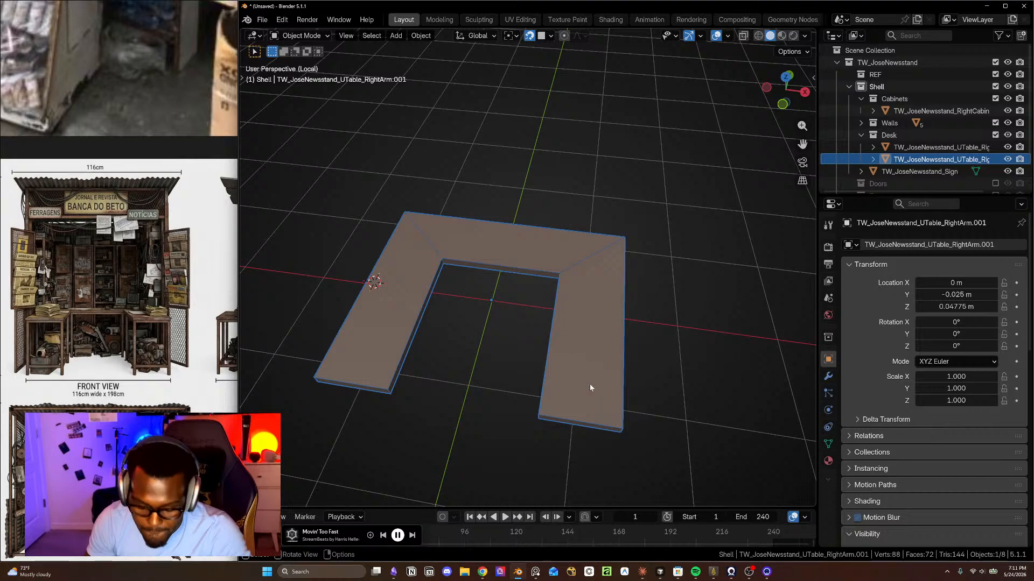
{"action": "key", "text": "Tab"}
{"action": "left_click", "coordinate": [588, 384]}
{"action": "scroll", "coordinate": [589, 384], "scroll_direction": "up", "scroll_amount": 2}
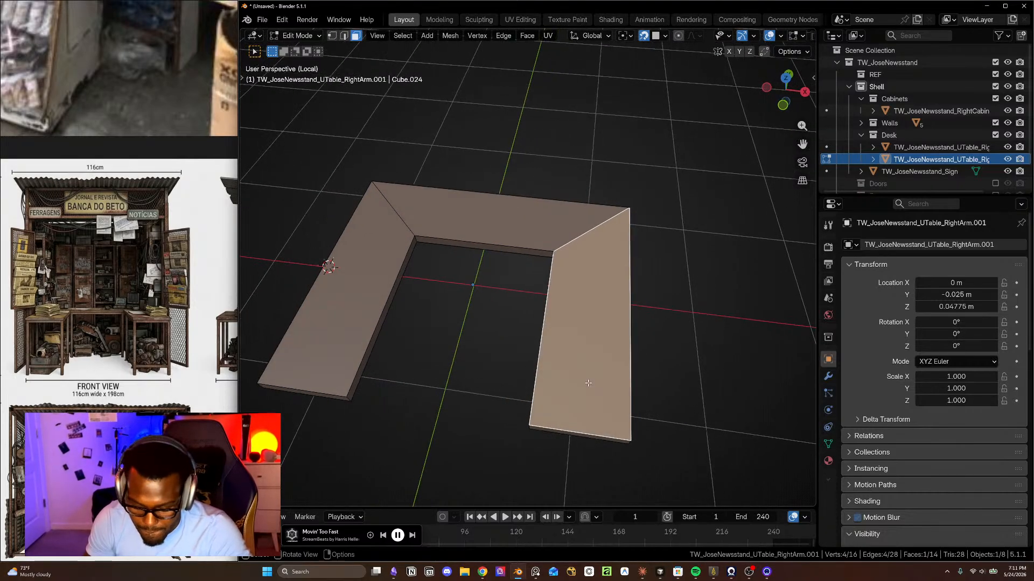
- Try running one centred loop cut and then two evenly spaced cuts along the lower slab's U shape
{"action": "key", "text": "ctrl+r"}
{"action": "left_click", "coordinate": [589, 427]}
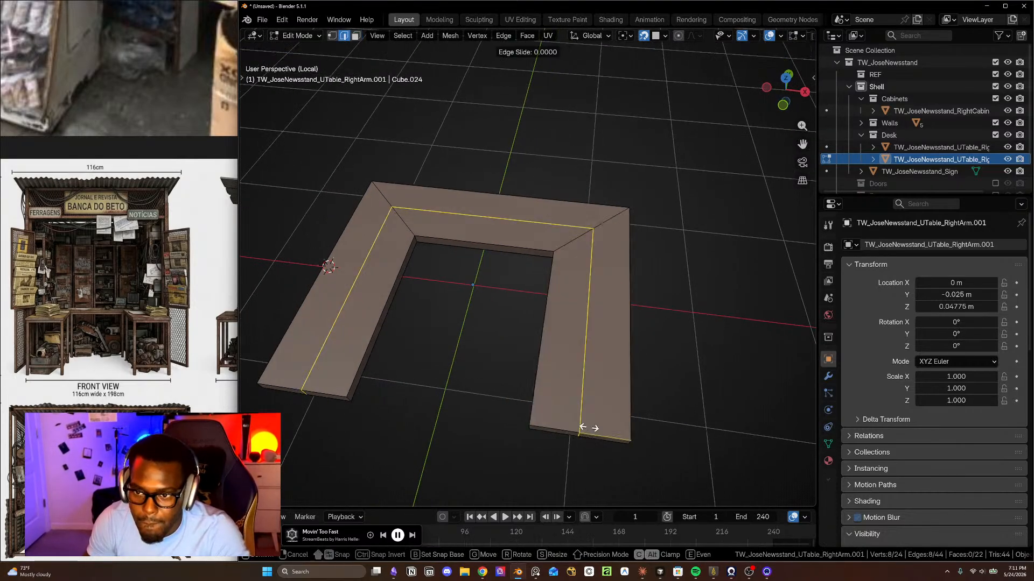
{"action": "right_click", "coordinate": [589, 427]}
{"action": "middle_click_drag", "start_coordinate": [634, 397], "coordinate": [589, 393]}
{"action": "key", "text": "3"}
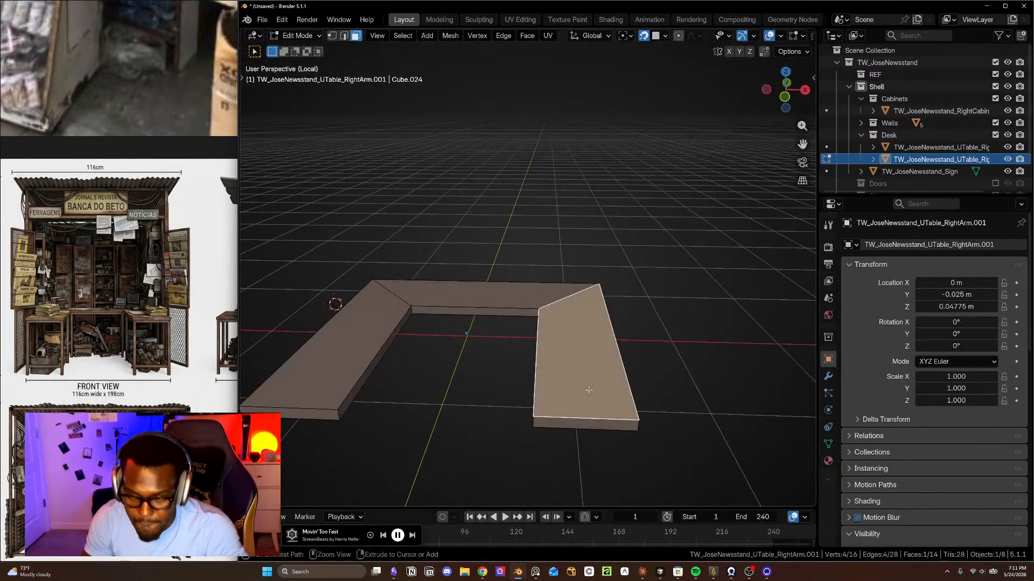
{"action": "key", "text": "ctrl+r"}
{"action": "scroll", "coordinate": [589, 408], "scroll_direction": "up", "scroll_amount": 1}
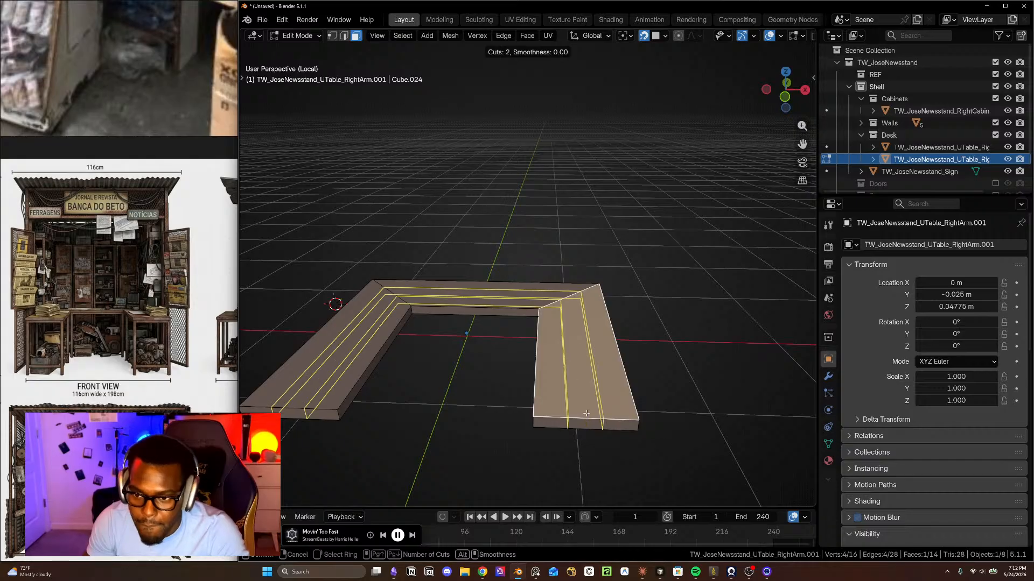
{"action": "left_click", "coordinate": [586, 413]}
{"action": "right_click", "coordinate": [587, 413]}
{"action": "middle_click_drag", "start_coordinate": [620, 418], "coordinate": [562, 440]}
{"action": "key", "text": "ctrl+z"}
- Add a single loop cut along the lower slab's U shape and slide it close to the inner edge
{"action": "key", "text": "ctrl+r"}
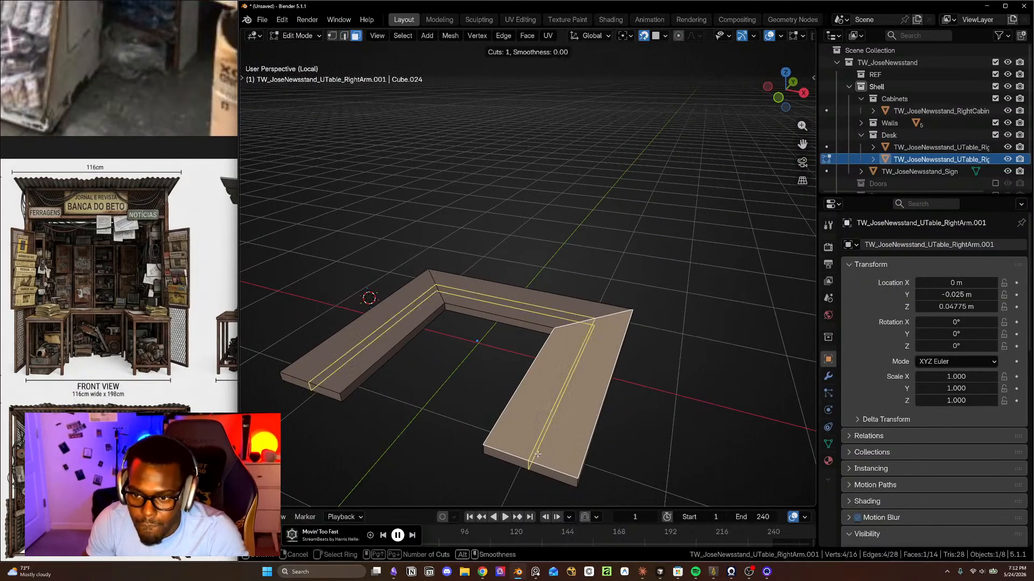
{"action": "left_click", "coordinate": [537, 454]}
{"action": "left_click", "coordinate": [504, 447]}
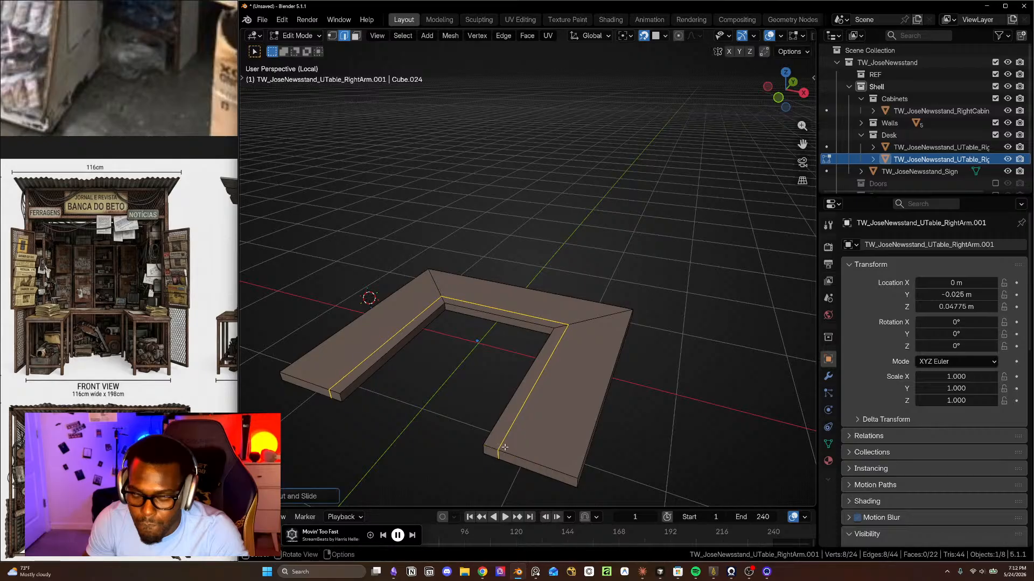
- Try adding a second loop cut near the lower slab's outer edge, then undo both loop cuts along the U shape
{"action": "key", "text": "KP_7"}
{"action": "scroll", "coordinate": [540, 350], "scroll_direction": "up", "scroll_amount": 1}
{"action": "middle_click_drag", "start_coordinate": [548, 354], "coordinate": [630, 371], "text": "shift"}
{"action": "scroll", "coordinate": [634, 362], "scroll_direction": "down", "scroll_amount": 1}
{"action": "key", "text": "ctrl+r"}
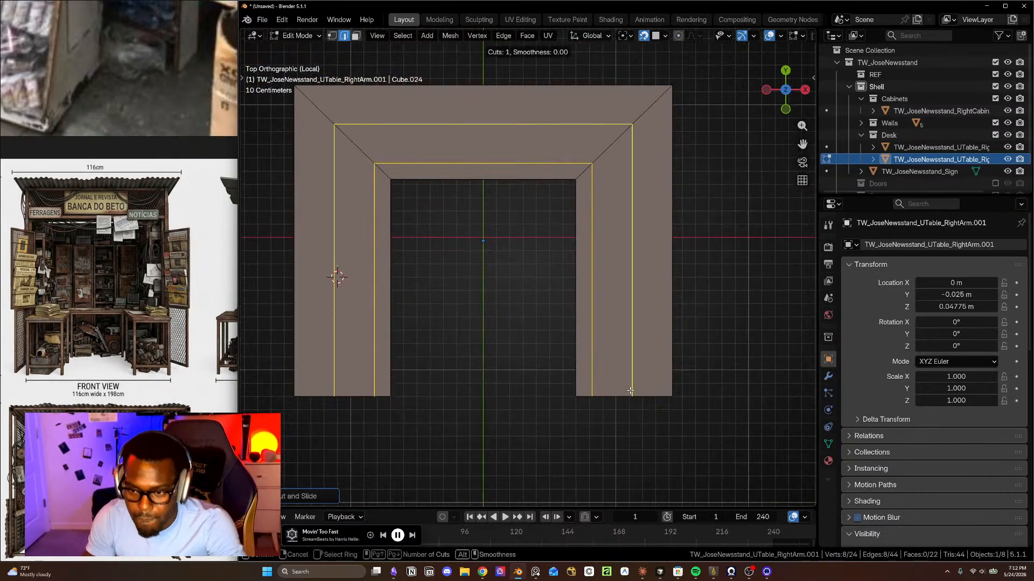
{"action": "left_click", "coordinate": [643, 387]}
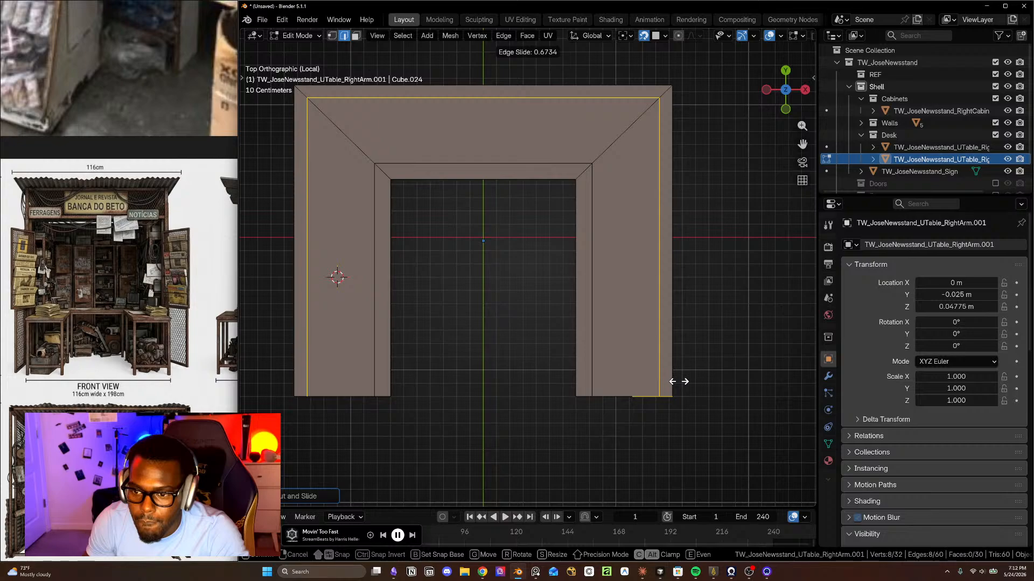
{"action": "left_click", "coordinate": [678, 381]}
{"action": "left_click", "coordinate": [277, 497]}
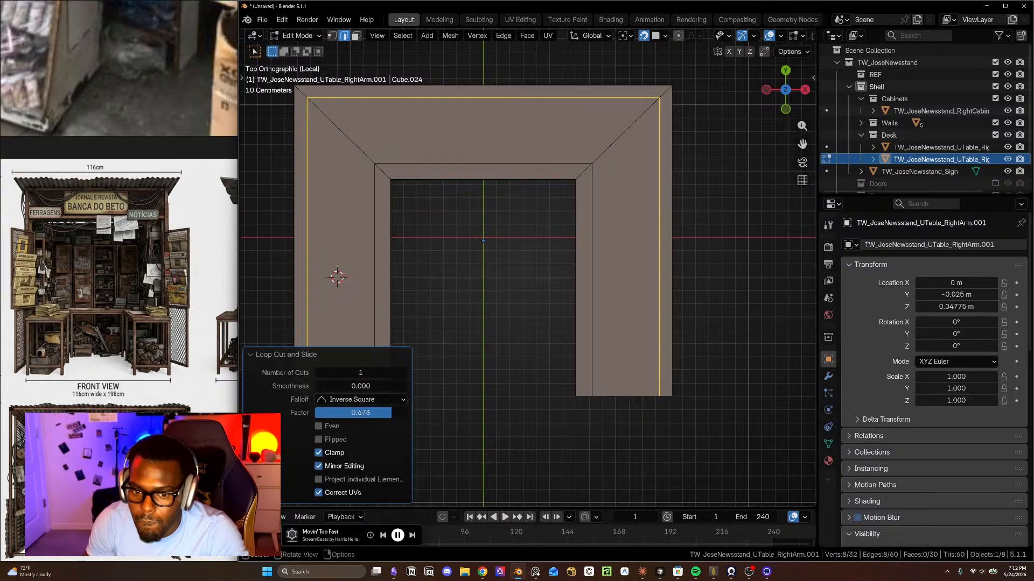
{"action": "key", "text": "ctrl+z"}
{"action": "key", "text": "ctrl+z"}
{"action": "key", "text": "ctrl+z"}
{"action": "key", "text": "ctrl+z"}
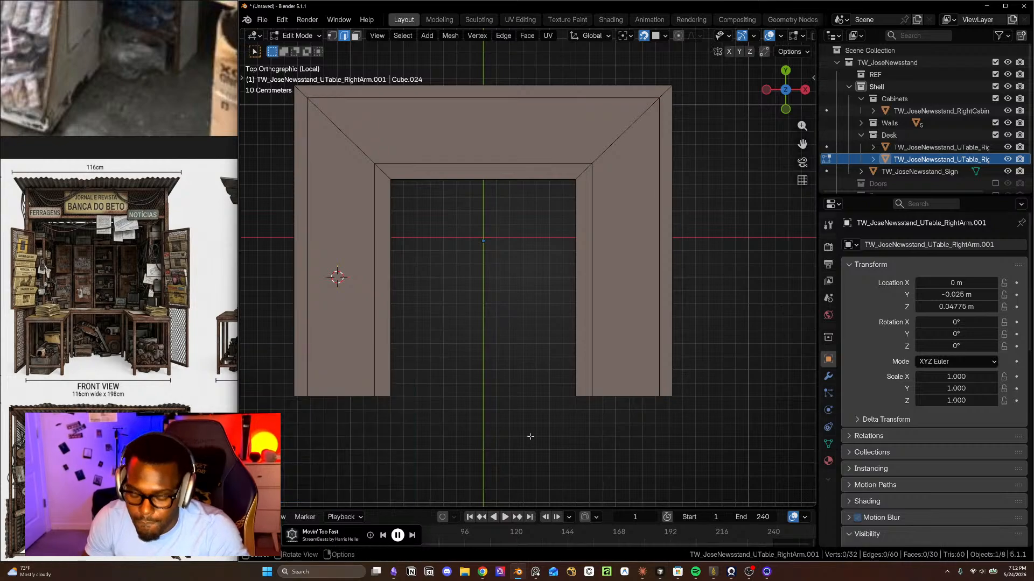
- Add a single loop cut along the slab's U shape near the inner edge with a slide factor of -0.75
{"action": "key", "text": "ctrl+r"}
{"action": "left_click", "coordinate": [613, 396]}
{"action": "left_click_drag", "start_coordinate": [597, 394], "coordinate": [587, 397]}
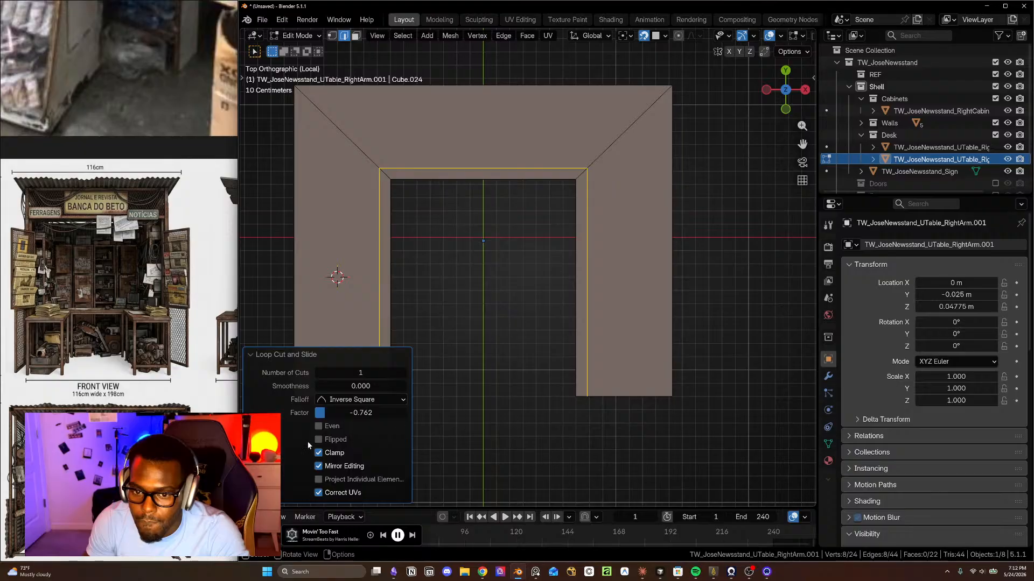
{"action": "left_click", "coordinate": [334, 412]}
{"action": "left_click", "coordinate": [334, 412]}
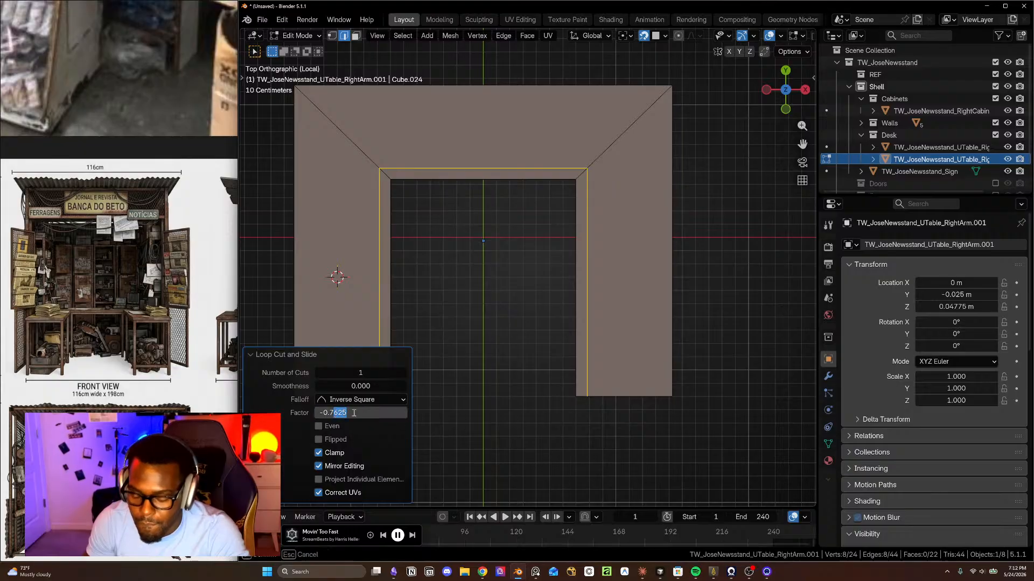
{"action": "type", "text": "5"}
{"action": "key", "text": "Return"}
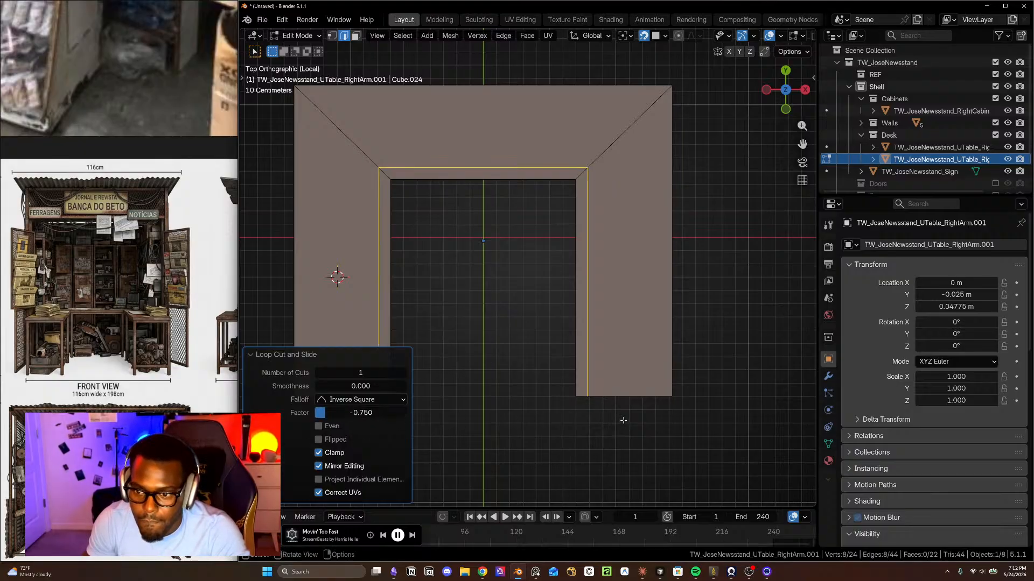
- Add another loop cut along the U shape near the outer edge and adjust its slide factor to about 0.707
{"action": "key", "text": "ctrl+r"}
{"action": "left_click", "coordinate": [623, 388]}
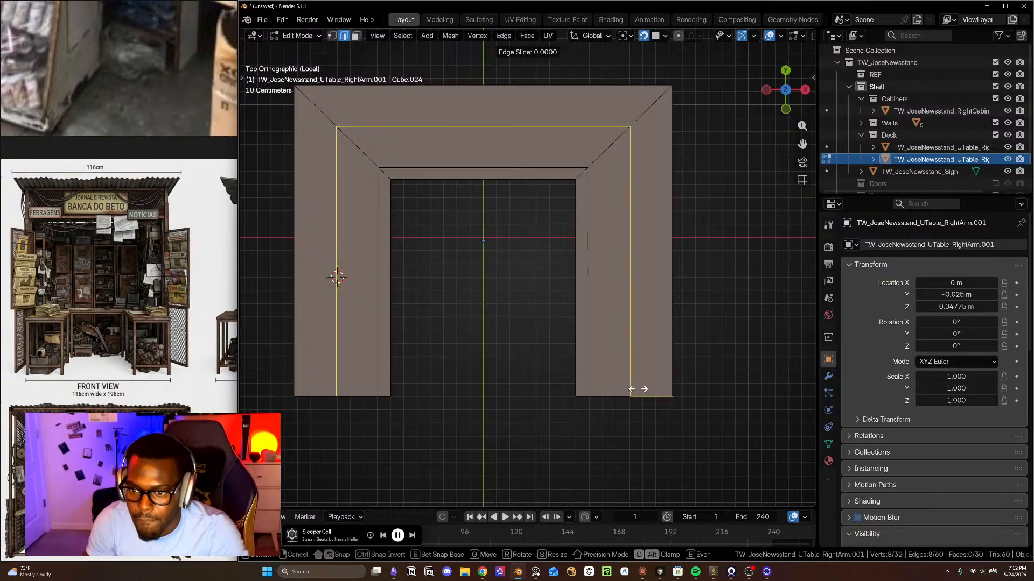
{"action": "left_click", "coordinate": [669, 392]}
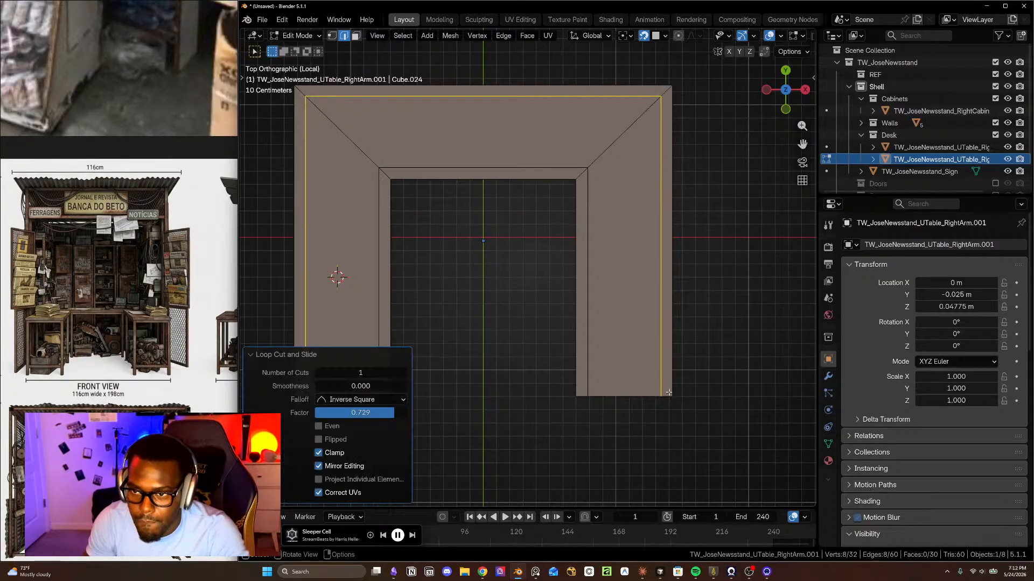
{"action": "left_click", "coordinate": [370, 413]}
{"action": "left_click", "coordinate": [331, 413]}
{"action": "type", "text": "5"}
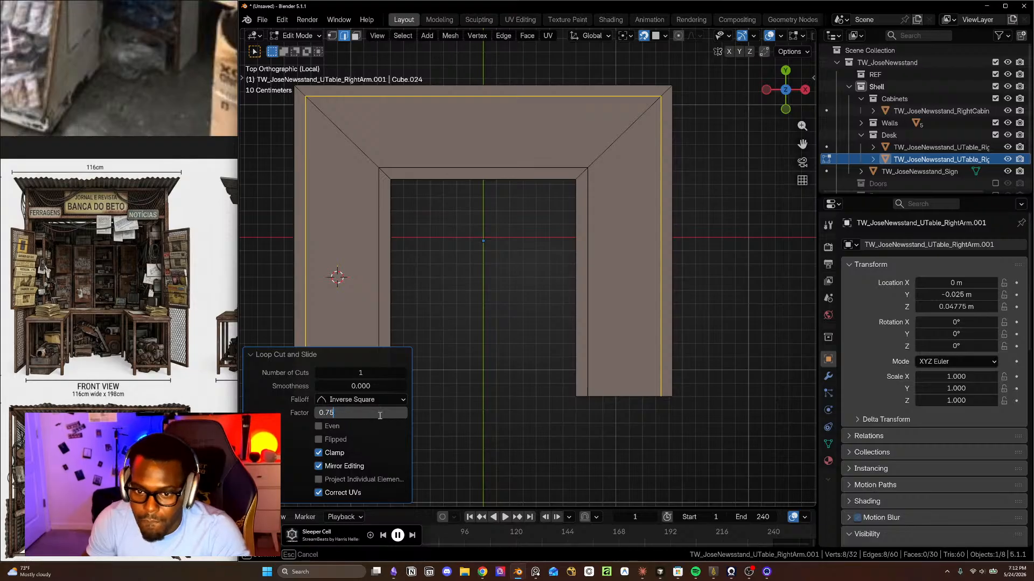
{"action": "key", "text": "Return"}
{"action": "left_click_drag", "start_coordinate": [368, 415], "coordinate": [366, 415]}
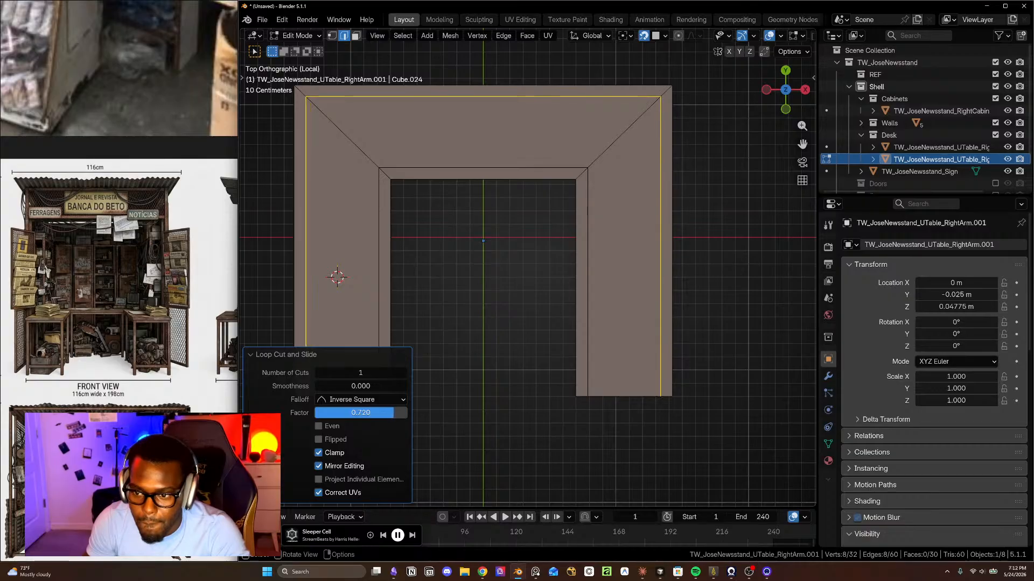
{"action": "left_click_drag", "start_coordinate": [367, 415], "coordinate": [366, 415]}
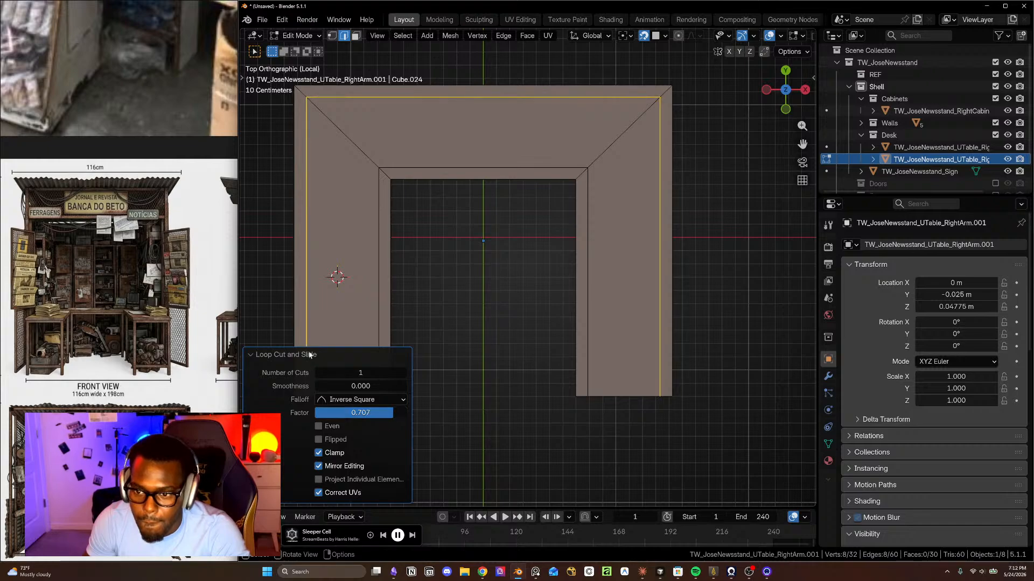
{"action": "left_click", "coordinate": [676, 409]}
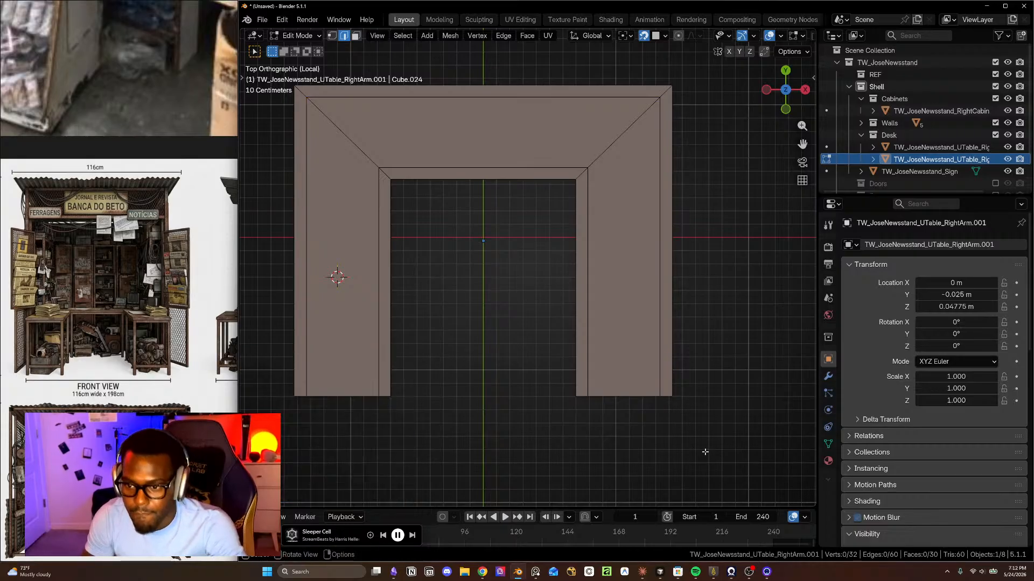
- Try cutting across the right arm with a slid loop cut and then with the Knife tool
{"action": "key", "text": "ctrl+r"}
{"action": "left_click", "coordinate": [672, 389]}
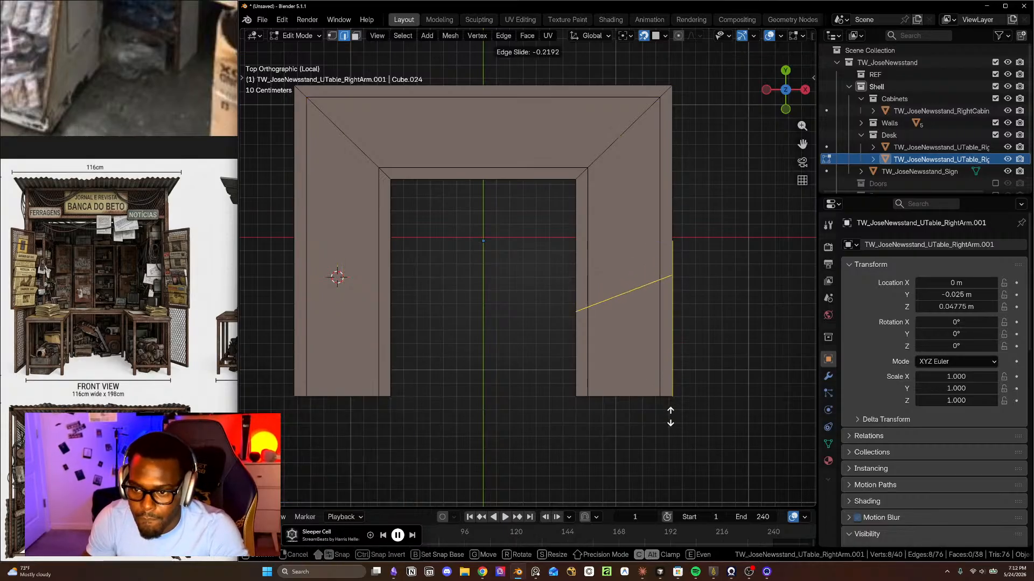
{"action": "left_click", "coordinate": [646, 491]}
{"action": "key", "text": "ctrl+z"}
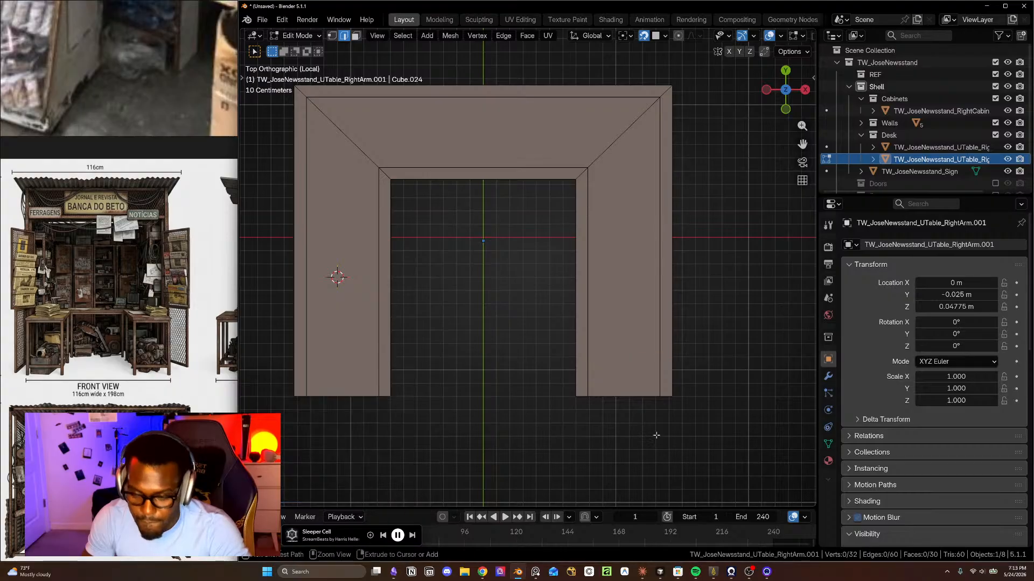
{"action": "key", "text": "k"}
{"action": "left_click", "coordinate": [577, 287]}
{"action": "left_click", "coordinate": [673, 240]}
{"action": "key", "text": "ctrl+z"}
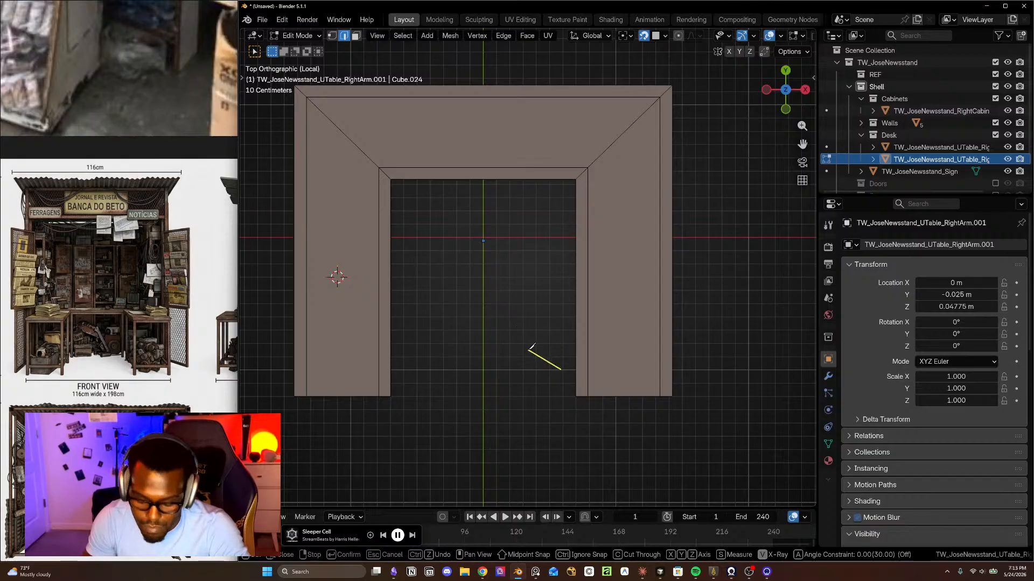
{"action": "key", "text": "Escape"}
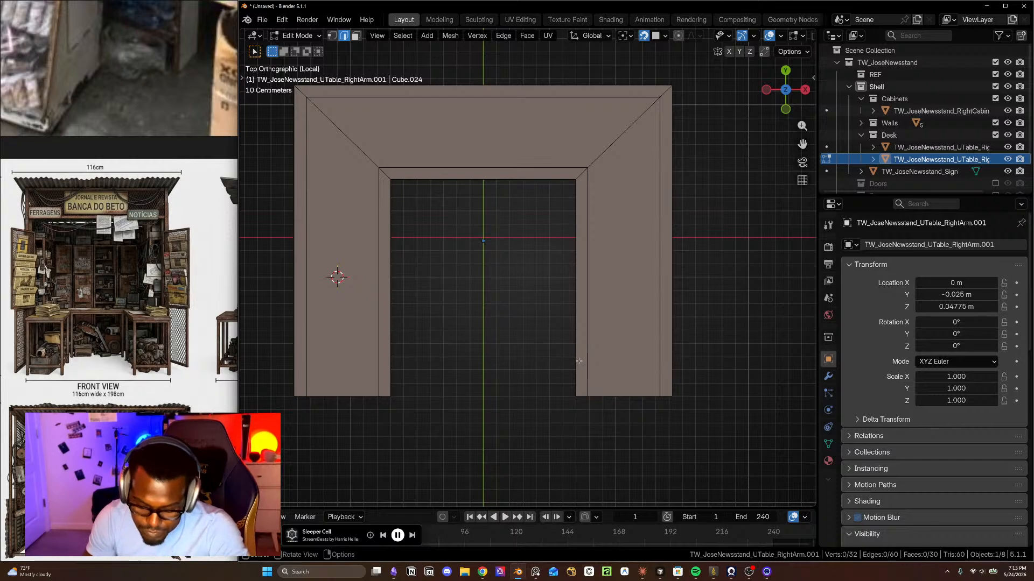
- Add one centred, unslid loop cut across the right arm and another across the left arm
{"action": "key", "text": "ctrl+r"}
{"action": "left_click", "coordinate": [643, 328]}
{"action": "right_click", "coordinate": [640, 327]}
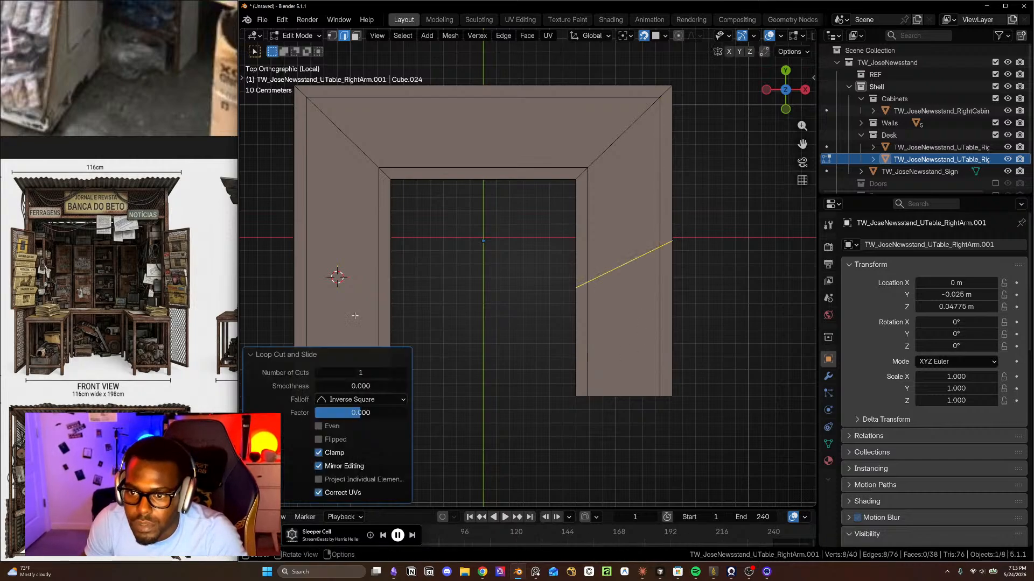
{"action": "key", "text": "ctrl+r"}
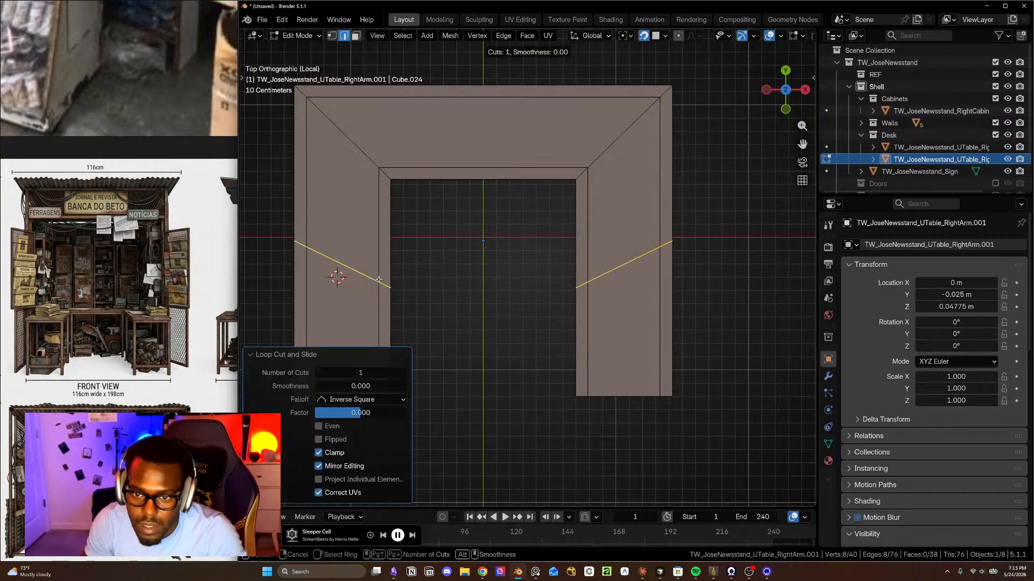
{"action": "left_click", "coordinate": [344, 265]}
{"action": "right_click", "coordinate": [347, 267]}
- Select all vertices of both arm cuts through the mesh and flatten them by scaling to 0 along Y
{"action": "key", "text": "1"}
{"action": "key", "text": "alt+a"}
{"action": "key", "text": "alt+z"}
{"action": "left_click_drag", "start_coordinate": [267, 221], "coordinate": [721, 323]}
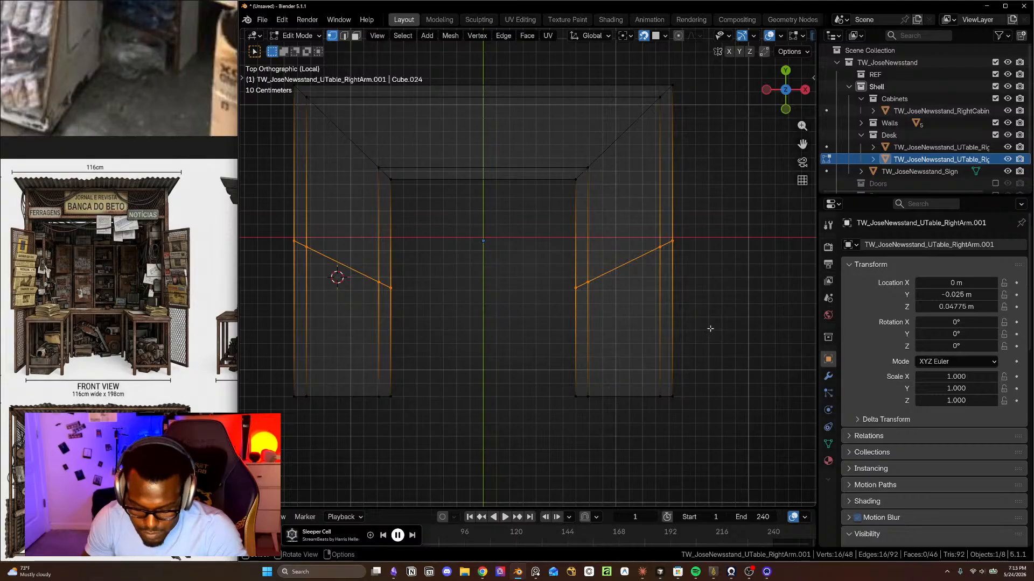
{"action": "type", "text": "sx-1"}
{"action": "key", "text": "Return"}
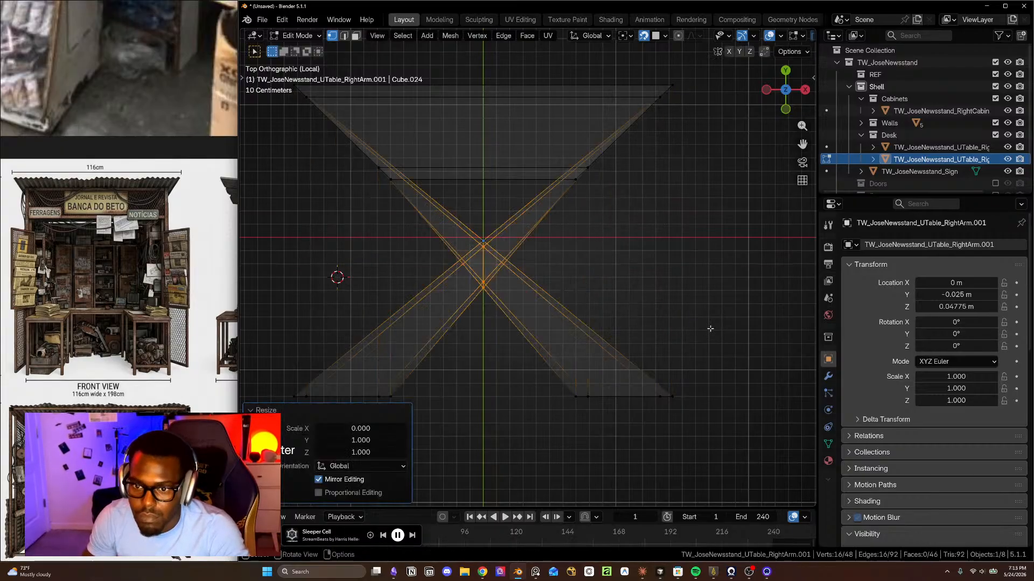
{"action": "key", "text": "ctrl+z"}
{"action": "type", "text": "sy0"}
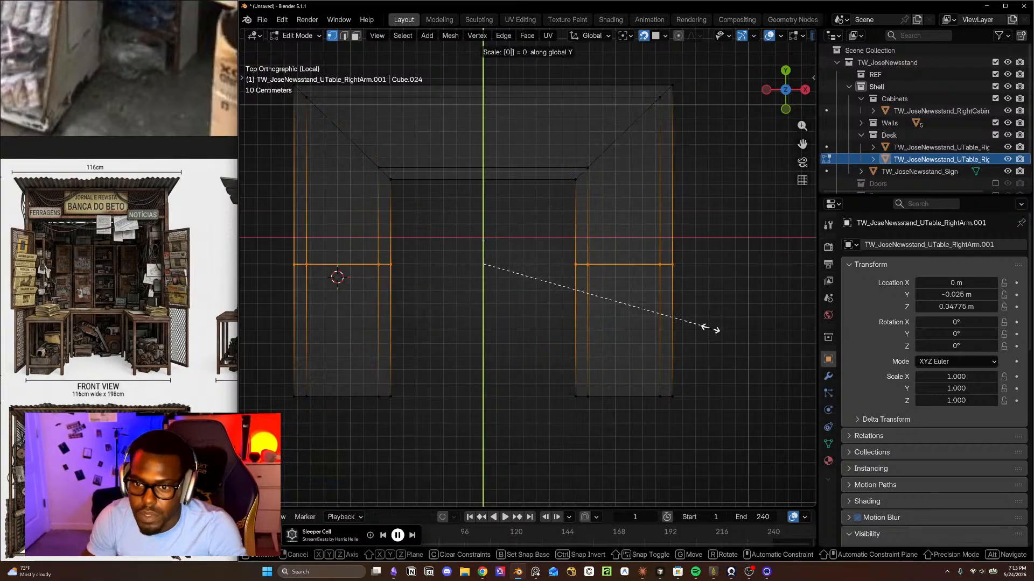
{"action": "key", "text": "Return"}
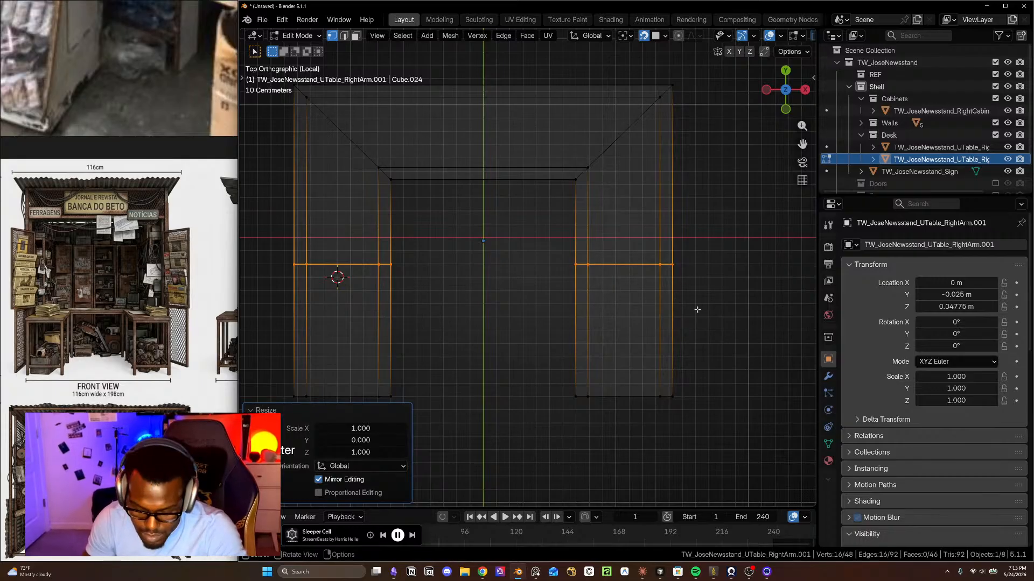
- Move both straightened cuts along Y by about -0.903 m, close to the open ends of the arms
{"action": "key", "text": "alt+z"}
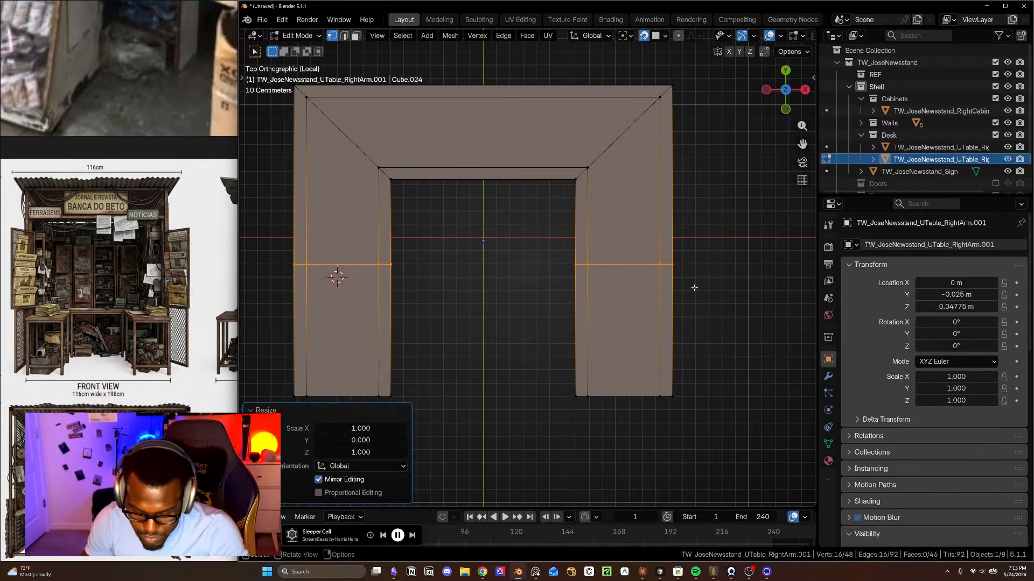
{"action": "key", "text": "g"}
{"action": "key", "text": "y"}
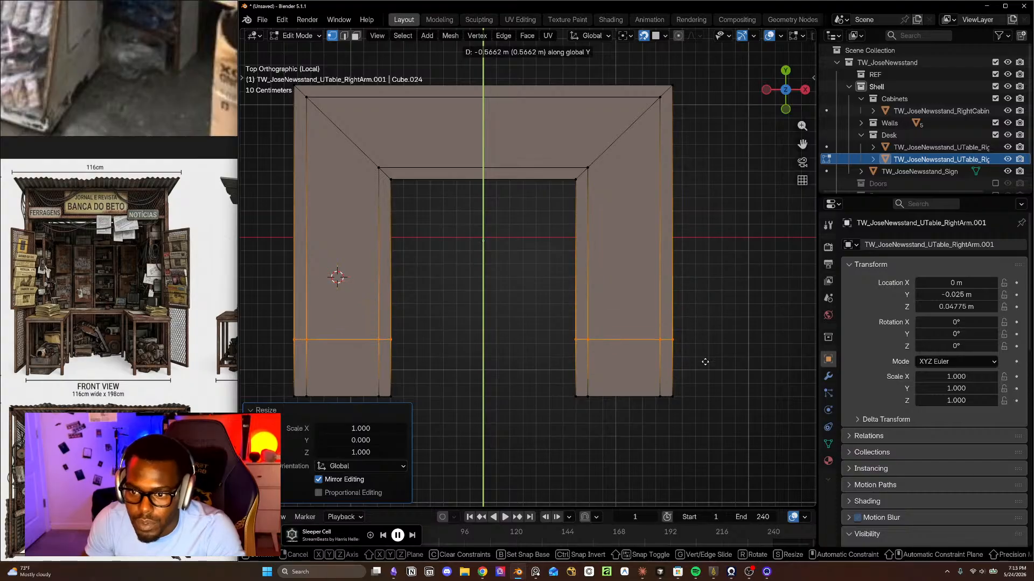
{"action": "left_click", "coordinate": [714, 408]}
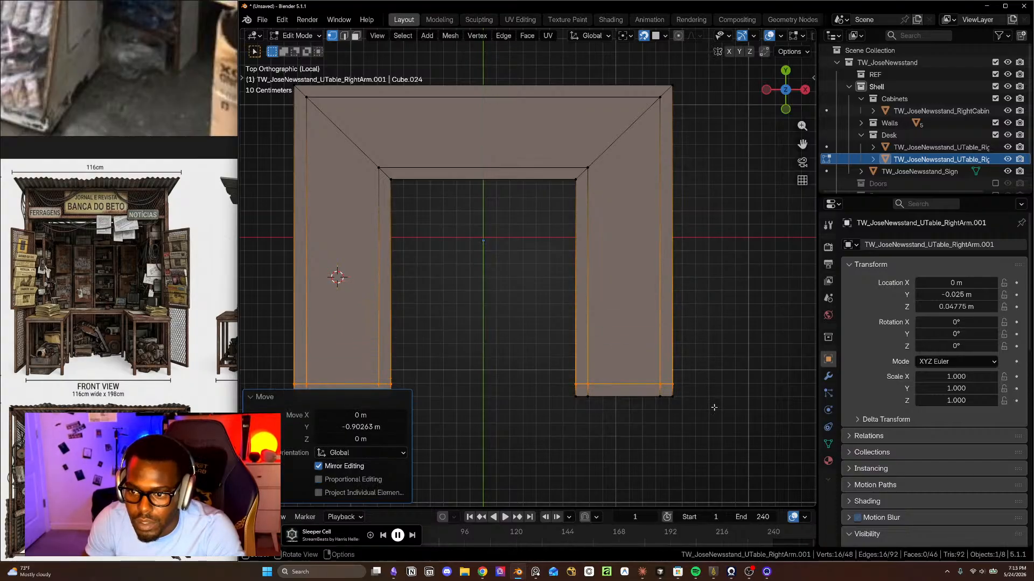
- Merge the extra edge vertices into the inner and outer corner vertices on top of the right arm's open end
{"action": "middle_click_drag", "start_coordinate": [678, 408], "coordinate": [559, 348]}
{"action": "left_click", "coordinate": [572, 342]}
{"action": "left_click", "coordinate": [540, 323], "text": "shift"}
{"action": "left_click", "coordinate": [543, 343], "text": "shift"}
{"action": "key", "text": "m"}
{"action": "left_click", "coordinate": [552, 348]}
{"action": "left_click", "coordinate": [732, 326]}
{"action": "left_click", "coordinate": [743, 307], "text": "shift"}
{"action": "left_click", "coordinate": [759, 324], "text": "shift"}
{"action": "key", "text": "shift+r"}
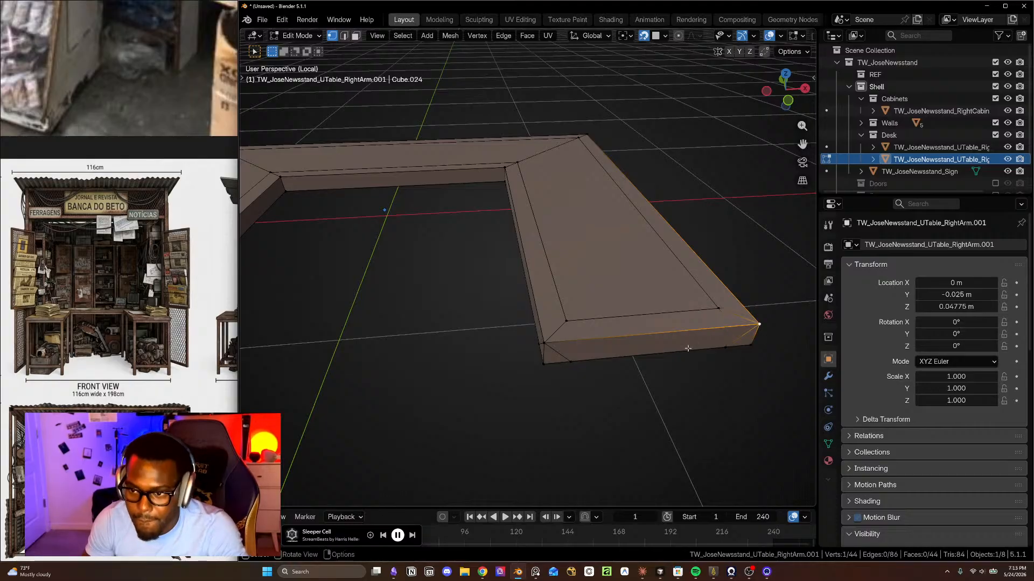
- Merge the extra edge vertices into the corner vertices on the underside of the right arm's open end
{"action": "middle_click_drag", "start_coordinate": [619, 353], "coordinate": [637, 221]}
{"action": "left_click", "coordinate": [537, 358]}
{"action": "left_click", "coordinate": [575, 346], "text": "shift"}
{"action": "left_click", "coordinate": [547, 339], "text": "shift"}
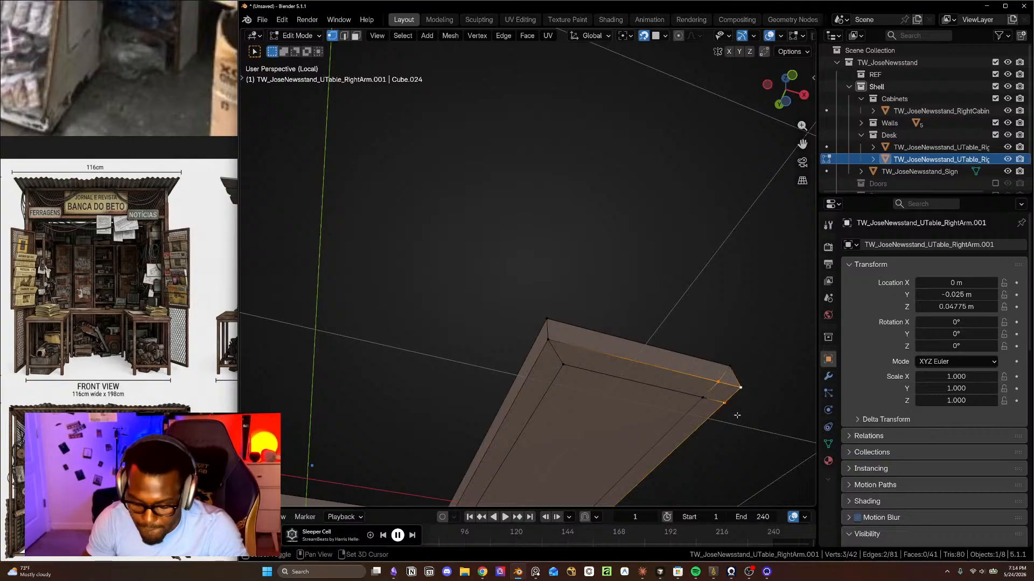
- Merge the extra edge vertices into the top and bottom corner vertices at the left arm's open end
{"action": "scroll", "coordinate": [636, 409], "scroll_direction": "down", "scroll_amount": 3}
{"action": "middle_click_drag", "start_coordinate": [569, 383], "coordinate": [539, 443]}
{"action": "middle_click_drag", "start_coordinate": [434, 392], "coordinate": [522, 468], "text": "shift"}
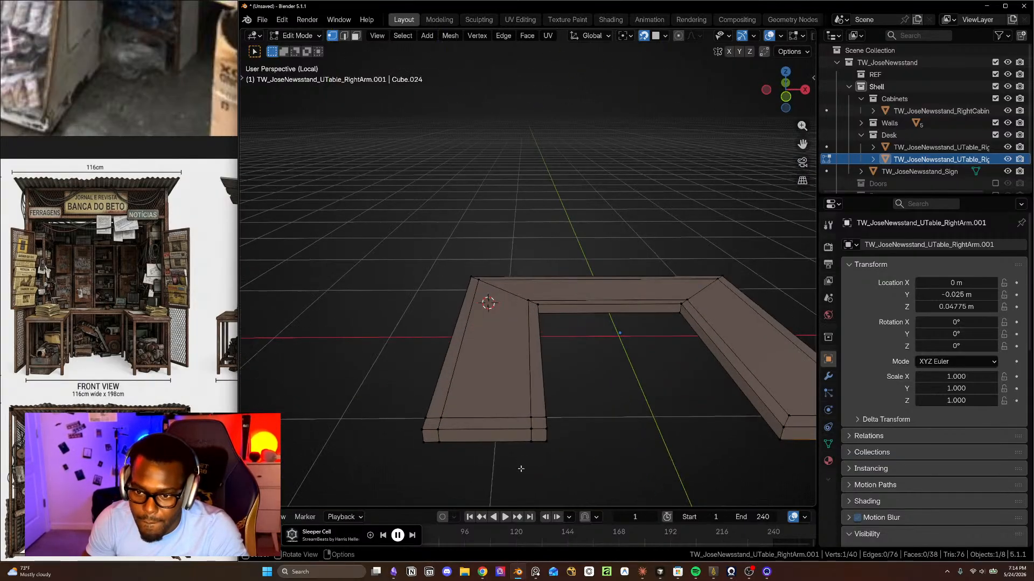
{"action": "scroll", "coordinate": [542, 428], "scroll_direction": "up", "scroll_amount": 3}
{"action": "left_click", "coordinate": [545, 421], "text": "shift"}
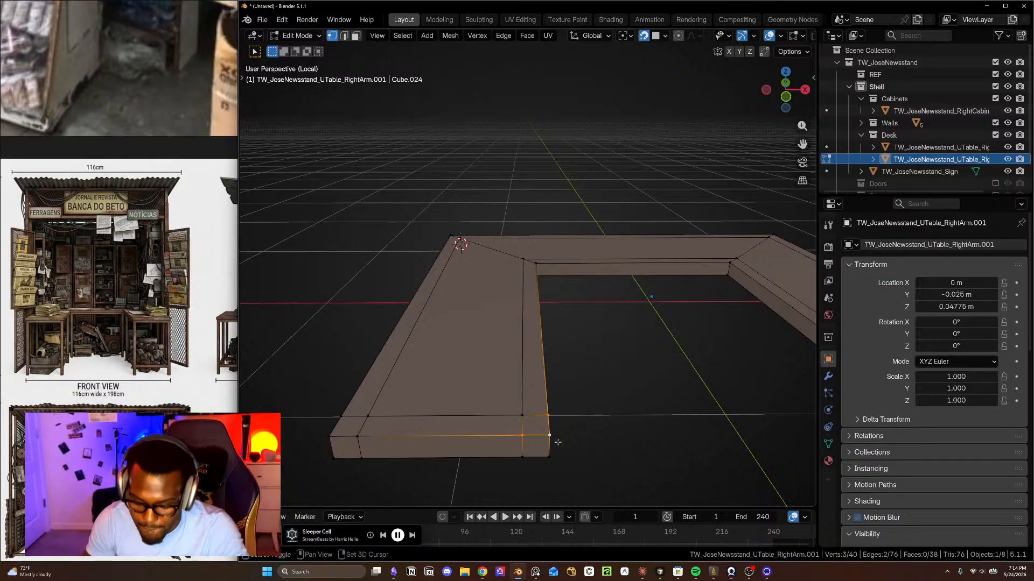
{"action": "middle_click_drag", "start_coordinate": [567, 462], "coordinate": [540, 337]}
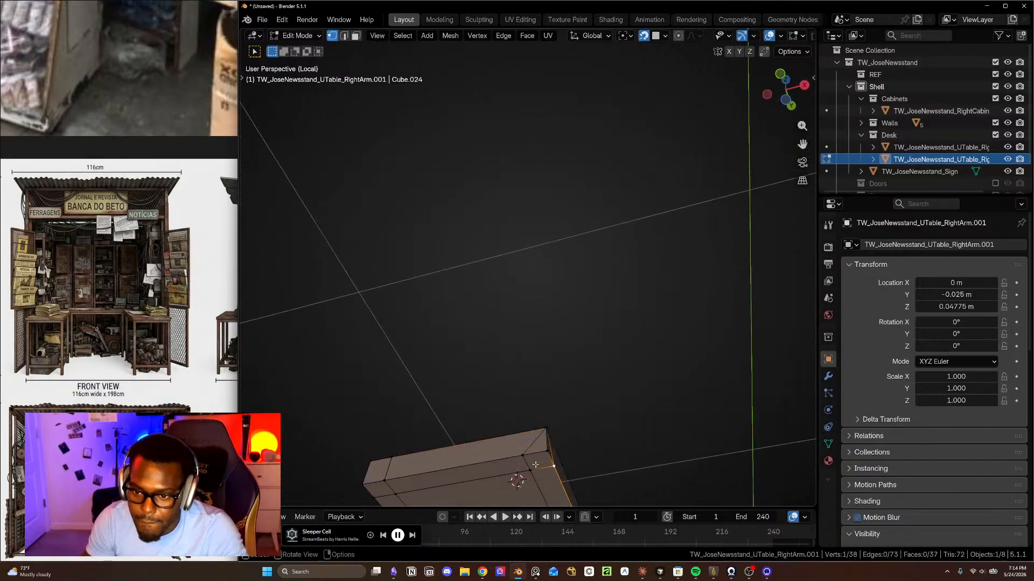
{"action": "middle_click_drag", "start_coordinate": [524, 454], "coordinate": [533, 377]}
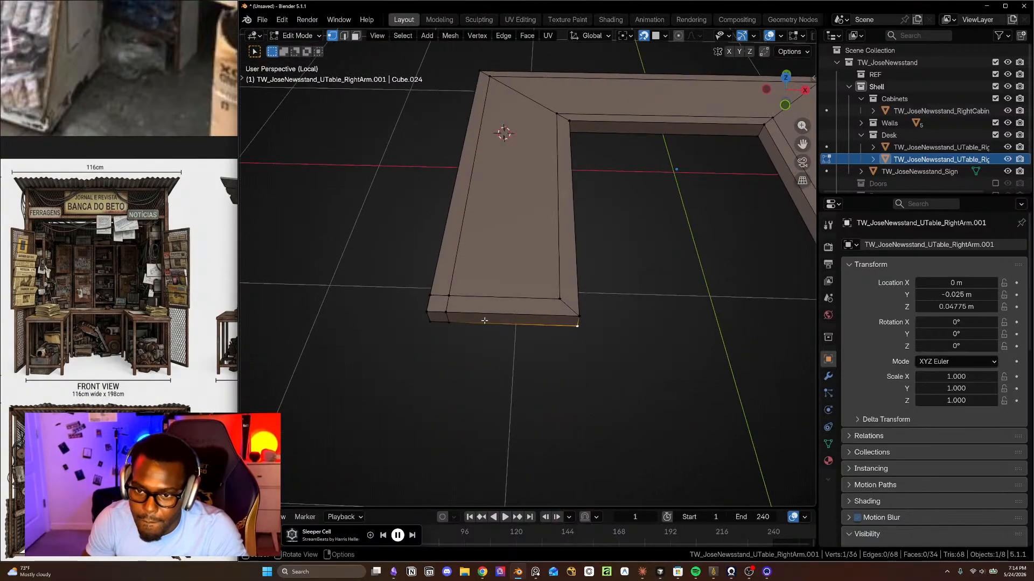
{"action": "left_click", "coordinate": [430, 311], "text": "shift"}
{"action": "middle_click_drag", "start_coordinate": [483, 325], "coordinate": [447, 344]}
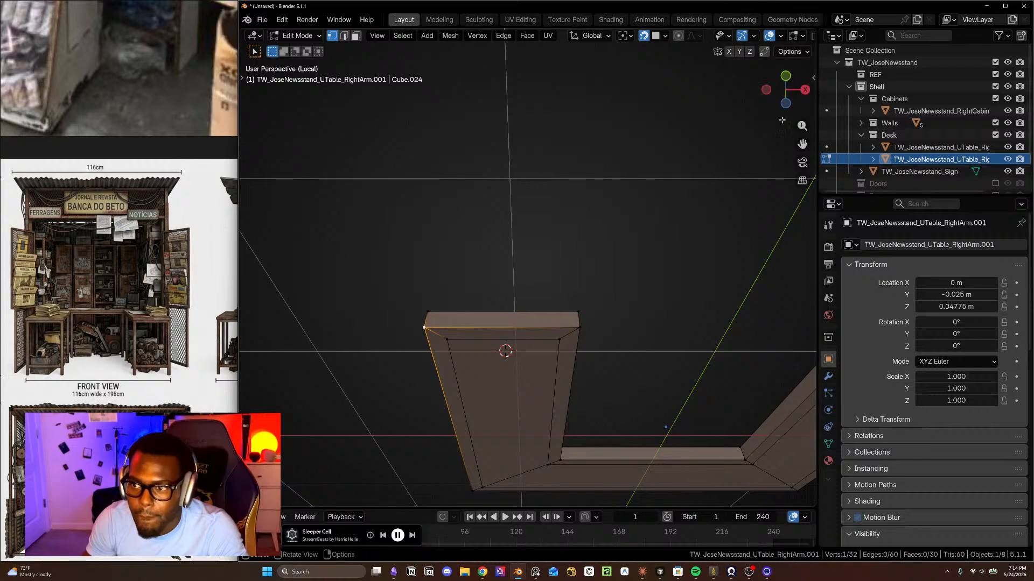
{"action": "key", "text": "n"}
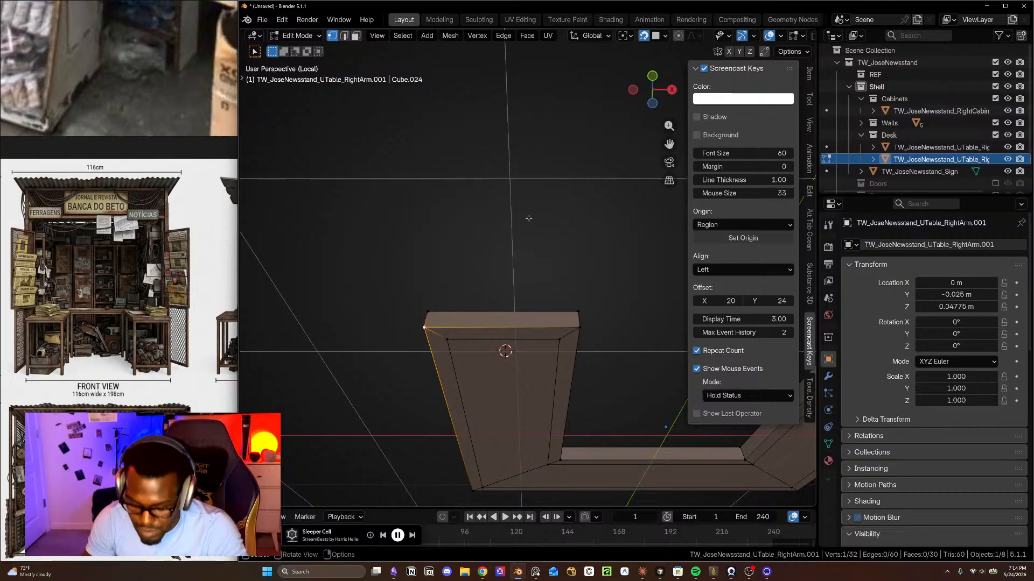
{"action": "key", "text": "n"}
{"action": "scroll", "coordinate": [628, 340], "scroll_direction": "down", "scroll_amount": 5}
{"action": "middle_click_drag", "start_coordinate": [616, 405], "coordinate": [592, 319]}
{"action": "left_click", "coordinate": [673, 337]}
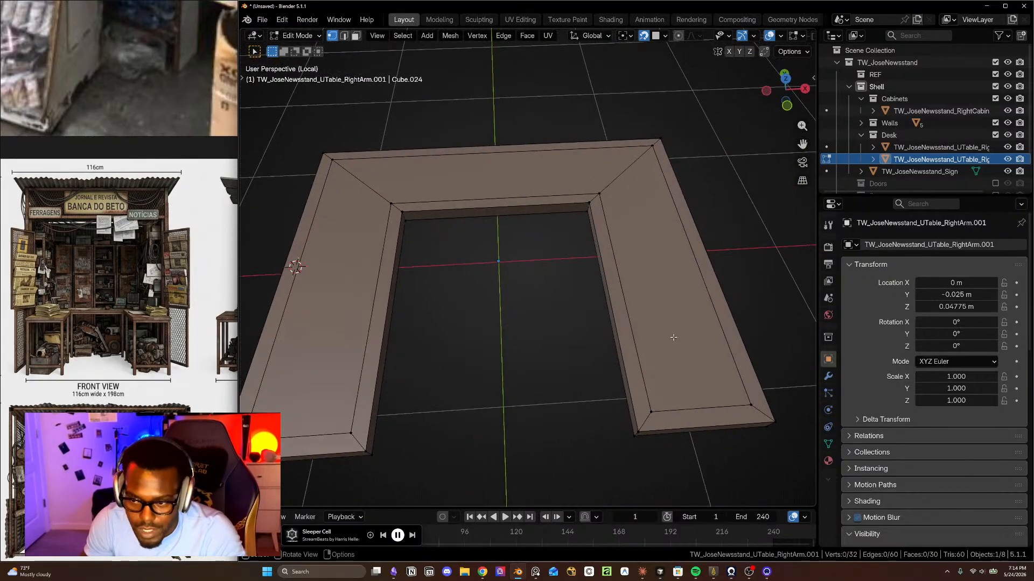
- Delete the large faces inside the border on both the top and the underside of the U-shaped slab
{"action": "key", "text": "3"}
{"action": "left_click", "coordinate": [679, 326]}
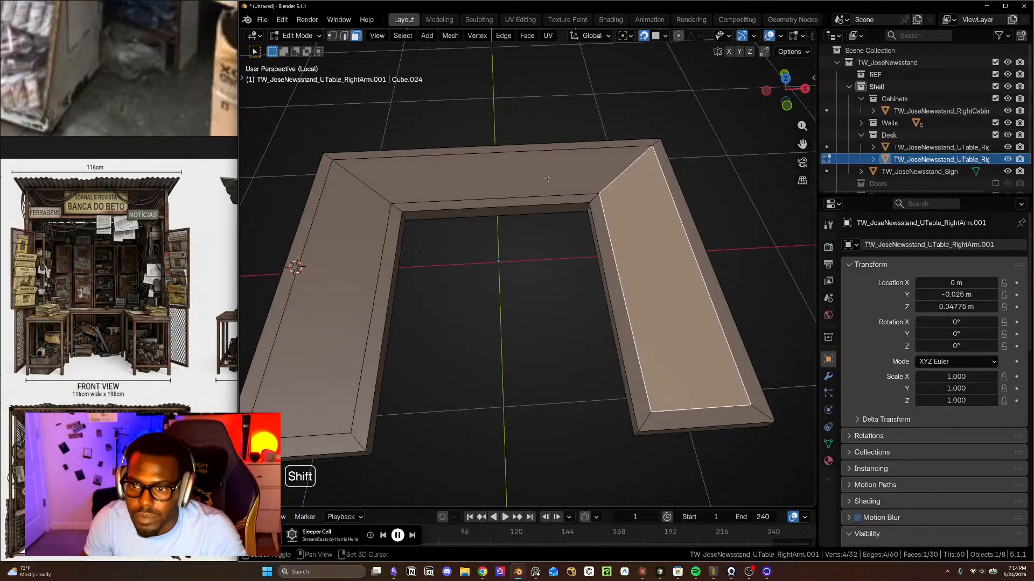
{"action": "left_click", "coordinate": [544, 171], "text": "shift"}
{"action": "left_click", "coordinate": [323, 268], "text": "shift"}
{"action": "middle_click_drag", "start_coordinate": [733, 346], "coordinate": [727, 232]}
{"action": "left_click", "coordinate": [708, 332], "text": "shift"}
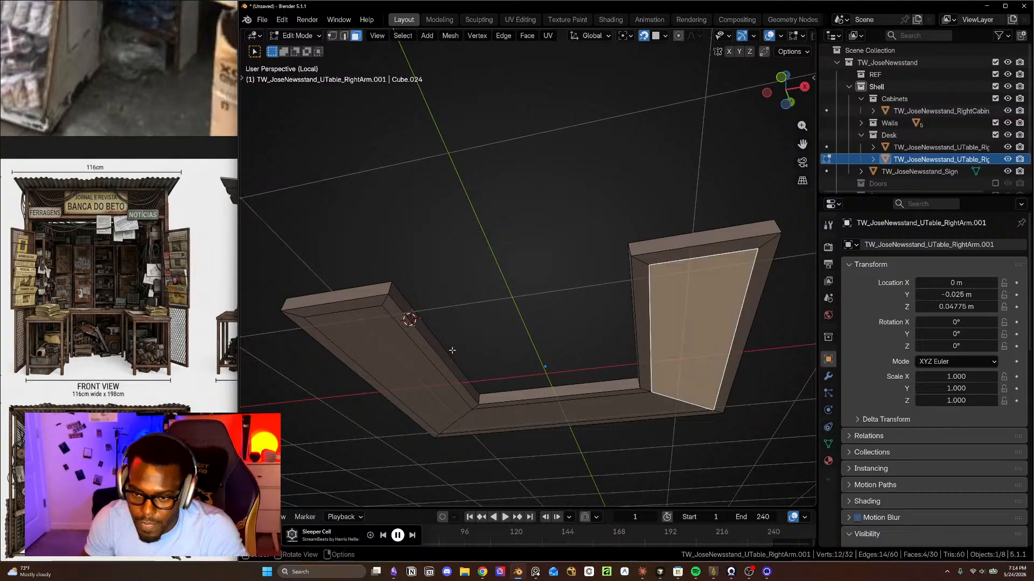
{"action": "left_click", "coordinate": [399, 355], "text": "ctrl"}
{"action": "middle_click_drag", "start_coordinate": [572, 340], "coordinate": [693, 424]}
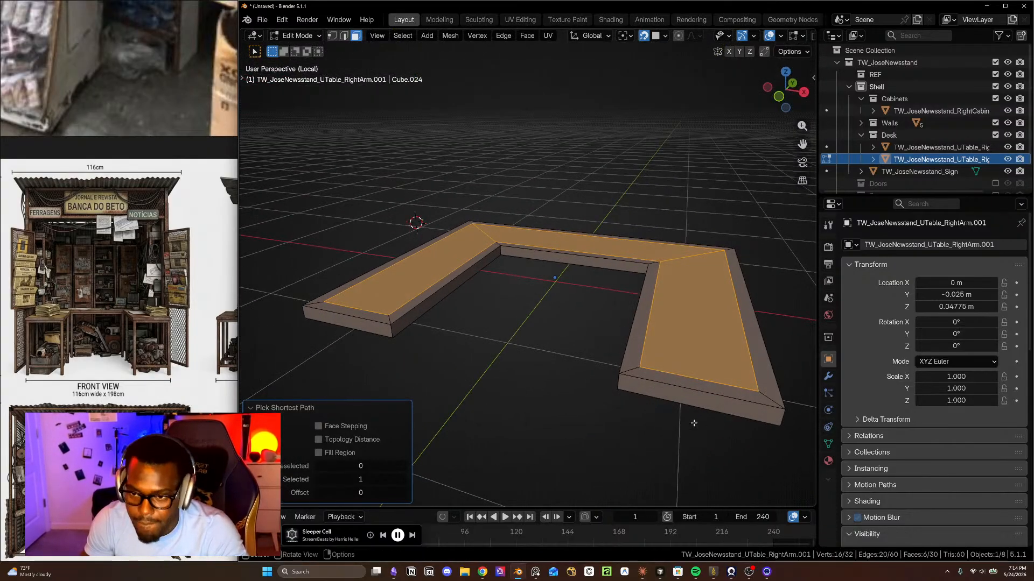
{"action": "key", "text": "x"}
{"action": "left_click", "coordinate": [667, 423]}
{"action": "middle_click_drag", "start_coordinate": [669, 364], "coordinate": [622, 335]}
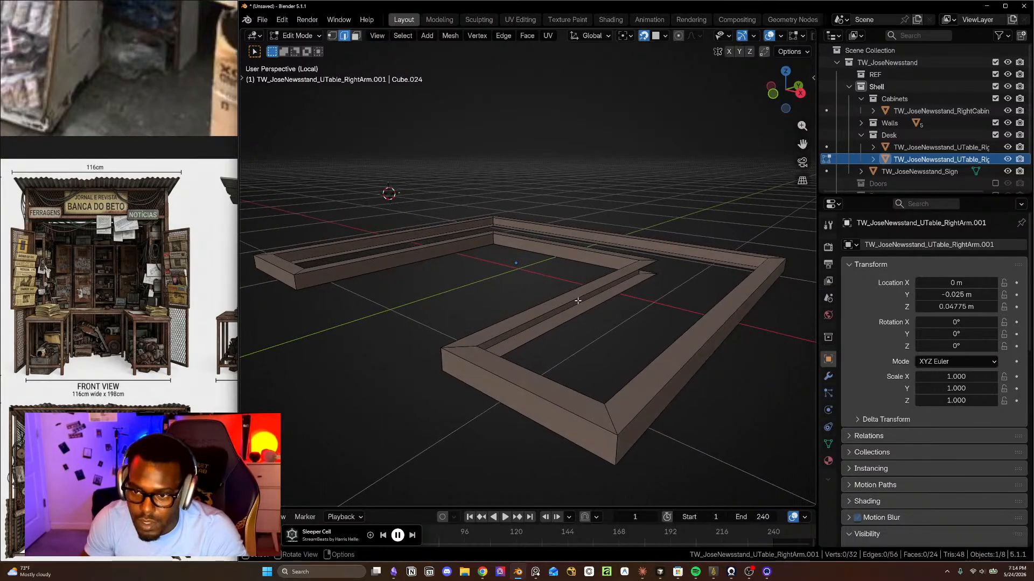
- Try to close the hollow frame with Grid Fill between its top and bottom inner edge loops
{"action": "middle_click_drag", "start_coordinate": [583, 300], "coordinate": [626, 342]}
{"action": "left_click", "coordinate": [603, 455], "text": "alt"}
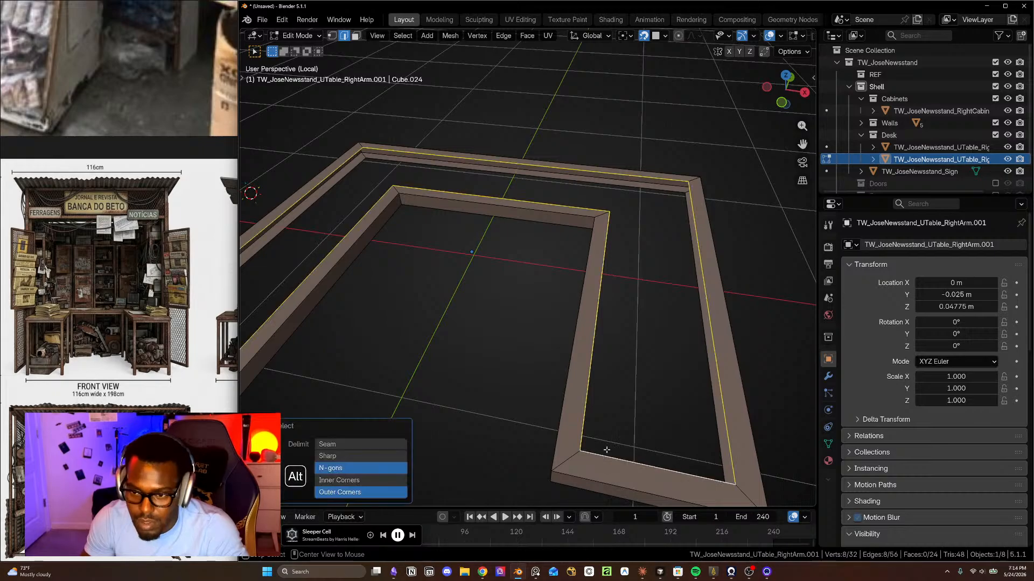
{"action": "middle_click_drag", "start_coordinate": [680, 369], "coordinate": [556, 368]}
{"action": "left_click", "coordinate": [558, 333], "text": "alt+shift"}
{"action": "scroll", "coordinate": [558, 332], "scroll_direction": "up", "scroll_amount": 3}
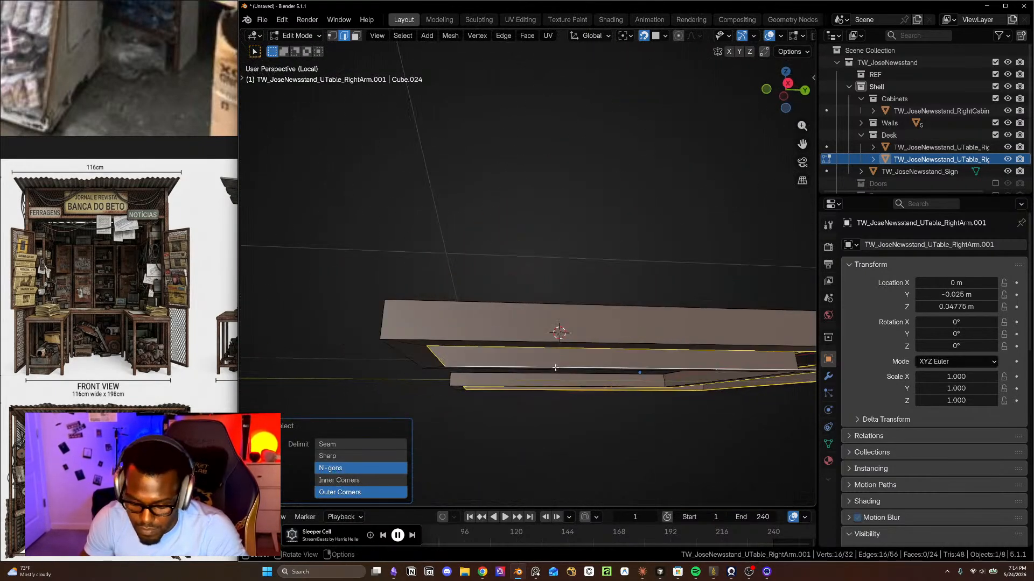
{"action": "key", "text": "space"}
{"action": "type", "text": "grid"}
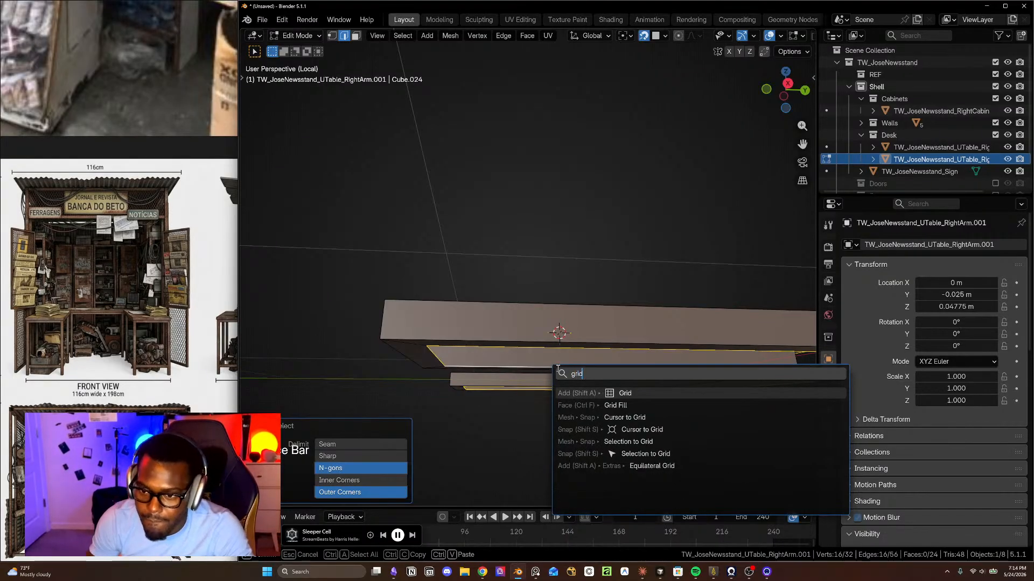
{"action": "left_click", "coordinate": [631, 403]}
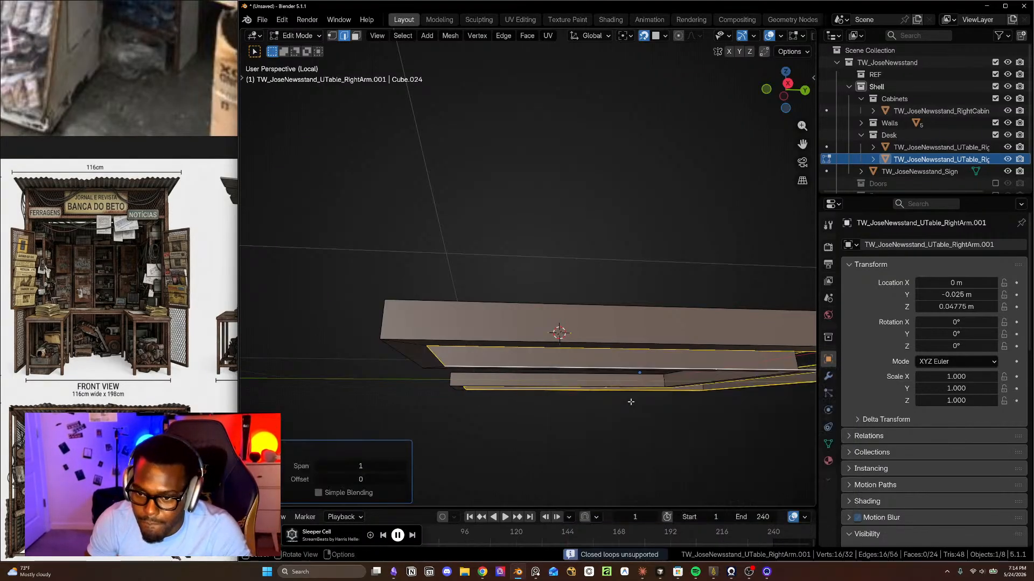
- Fill a wall face between the top and bottom inner edges at one arm's open end
{"action": "middle_click_drag", "start_coordinate": [558, 384], "coordinate": [617, 371]}
{"action": "left_click", "coordinate": [560, 369]}
{"action": "scroll", "coordinate": [560, 369], "scroll_direction": "up", "scroll_amount": 3}
{"action": "left_click", "coordinate": [564, 392], "text": "shift"}
{"action": "key", "text": "f"}
- Select the remaining open edges around the frame's inner border and close the missing walls with Grid Fill
{"action": "left_click", "coordinate": [652, 366]}
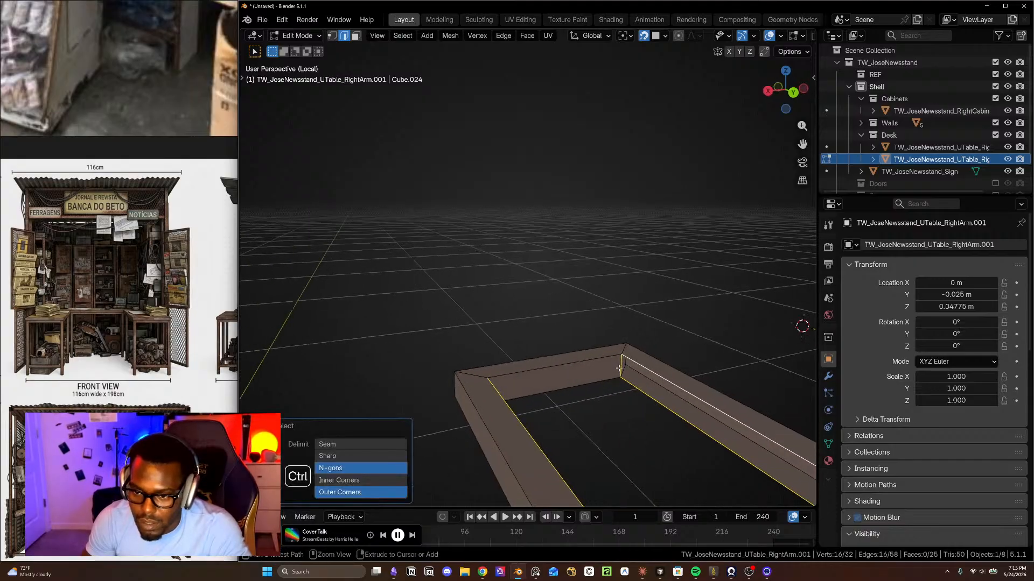
{"action": "left_click", "coordinate": [616, 375], "text": "ctrl"}
{"action": "left_click", "coordinate": [617, 374], "text": "shift"}
{"action": "middle_click_drag", "start_coordinate": [616, 374], "coordinate": [527, 370]}
{"action": "left_click", "coordinate": [493, 366], "text": "shift"}
{"action": "key", "text": "space"}
{"action": "type", "text": "gri"}
{"action": "left_click", "coordinate": [575, 413]}
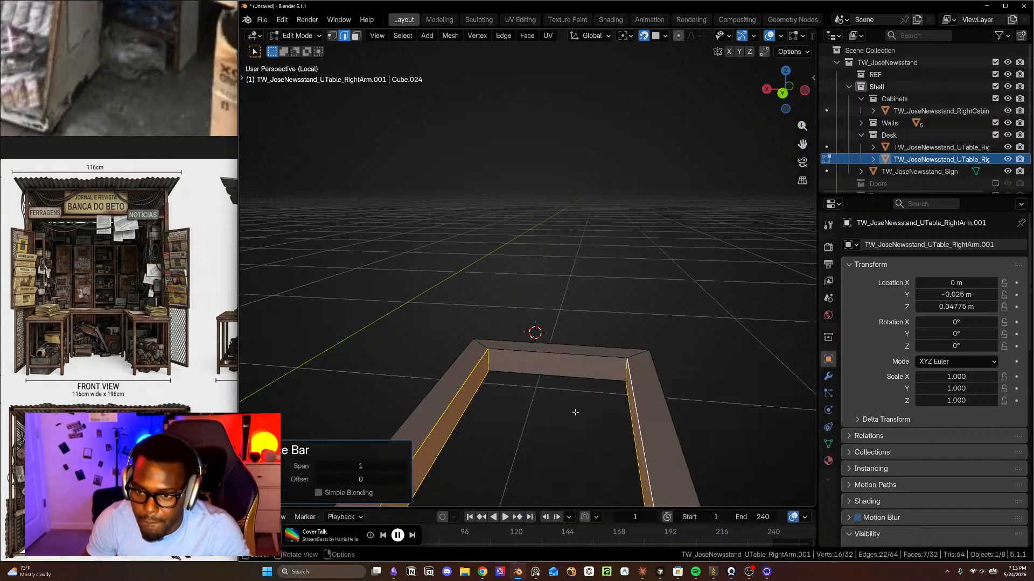
- Examine the hollow frame's inner walls and face loops on both arms and the back
{"action": "scroll", "coordinate": [562, 357], "scroll_direction": "down", "scroll_amount": 6}
{"action": "middle_click_drag", "start_coordinate": [561, 358], "coordinate": [544, 382]}
{"action": "scroll", "coordinate": [477, 383], "scroll_direction": "up", "scroll_amount": 4}
{"action": "scroll", "coordinate": [589, 370], "scroll_direction": "down", "scroll_amount": 2}
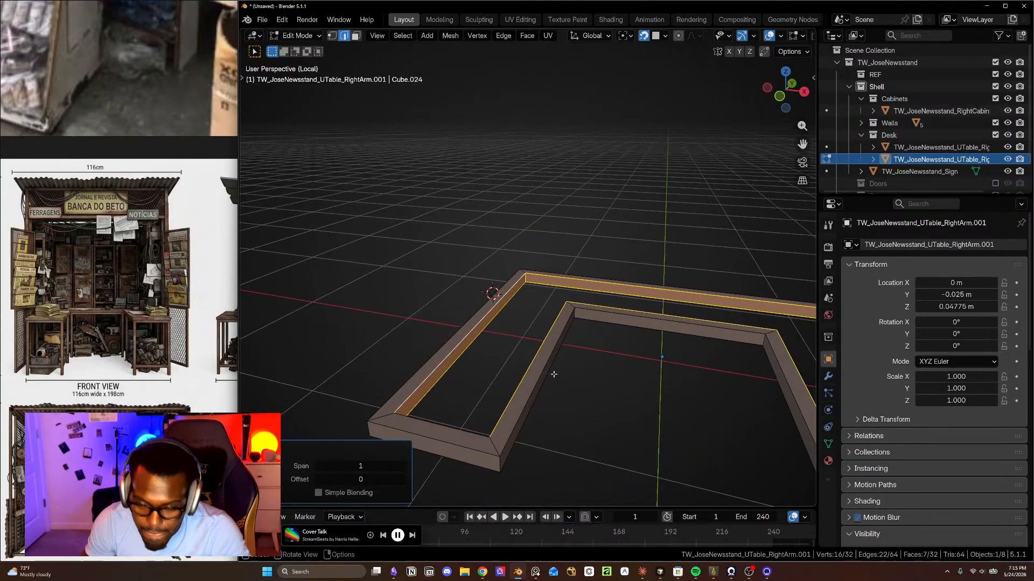
{"action": "key", "text": "Tab"}
{"action": "scroll", "coordinate": [550, 354], "scroll_direction": "up", "scroll_amount": 2}
{"action": "scroll", "coordinate": [544, 377], "scroll_direction": "down", "scroll_amount": 4}
{"action": "key", "text": "Tab"}
{"action": "key", "text": "3"}
{"action": "left_click", "coordinate": [510, 428], "text": "alt"}
{"action": "middle_click_drag", "start_coordinate": [550, 430], "coordinate": [680, 395]}
{"action": "left_click", "coordinate": [644, 356], "text": "alt"}
{"action": "scroll", "coordinate": [668, 380], "scroll_direction": "up", "scroll_amount": 4}
{"action": "key", "text": "Tab"}
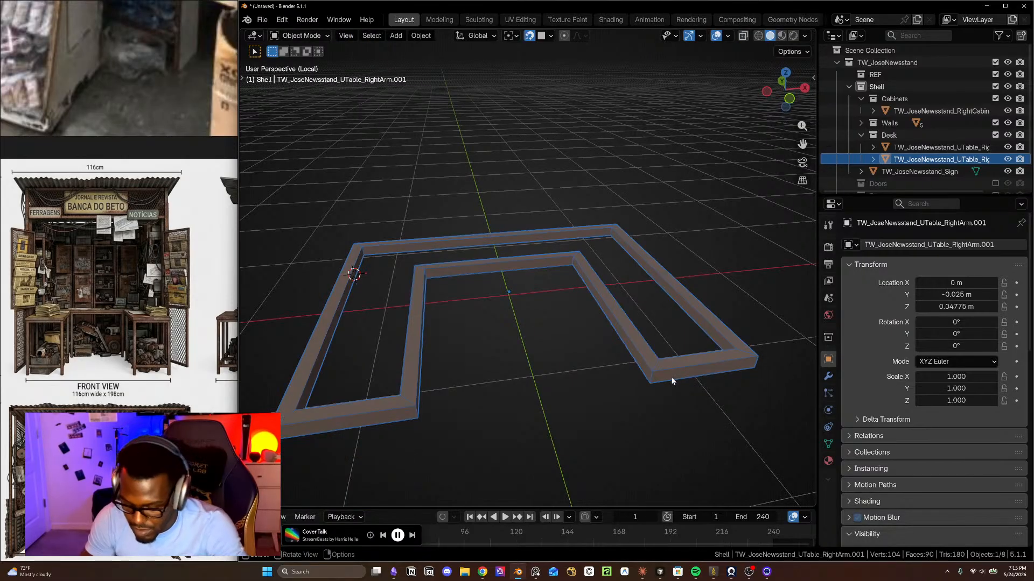
- Leave local view and raise the U-shaped frame about 0.213 m along Z above the floor
{"action": "key", "text": "KP_Divide"}
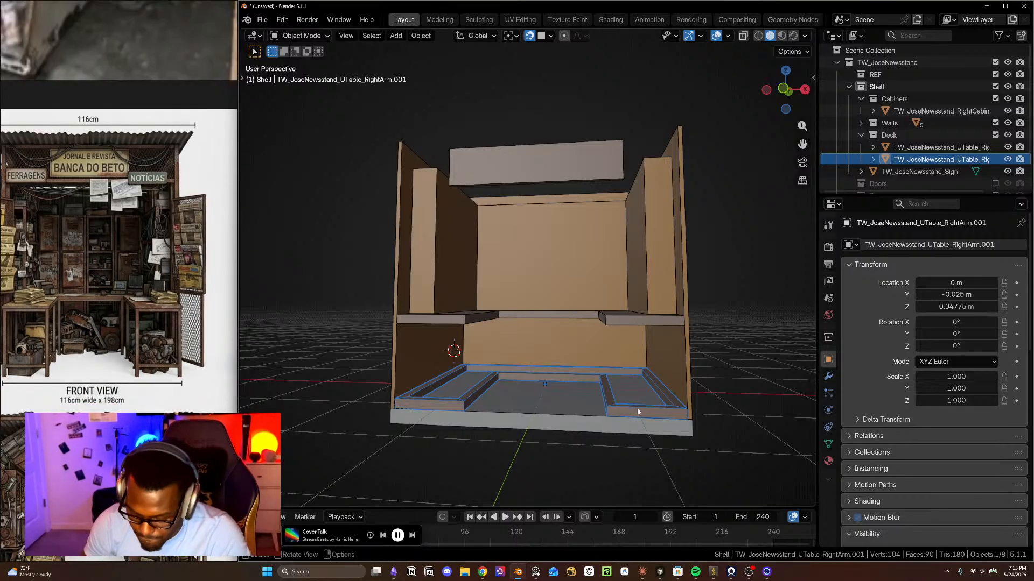
{"action": "key", "text": "g"}
{"action": "key", "text": "z"}
{"action": "left_click", "coordinate": [640, 384]}
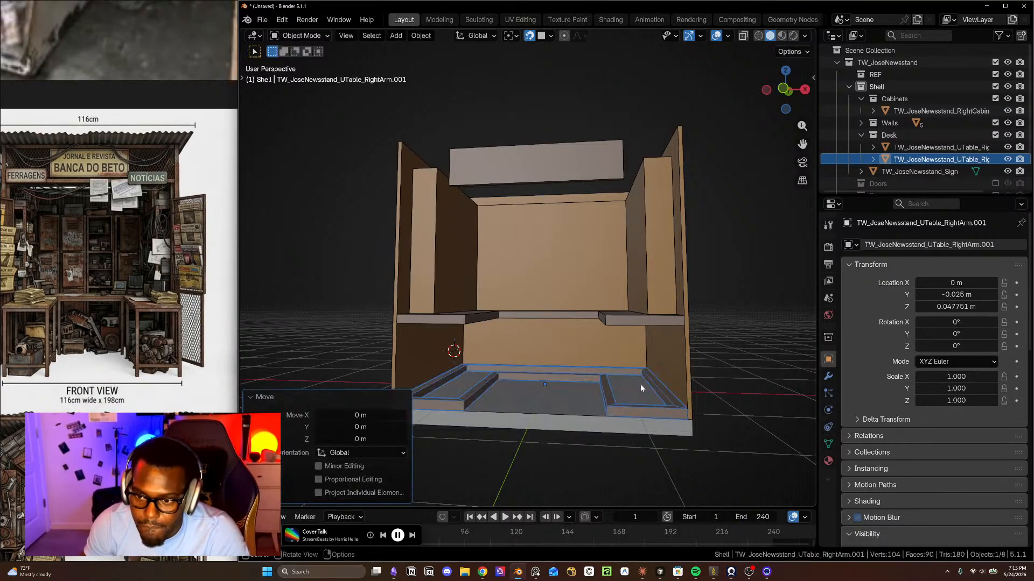
{"action": "key", "text": "KP_1"}
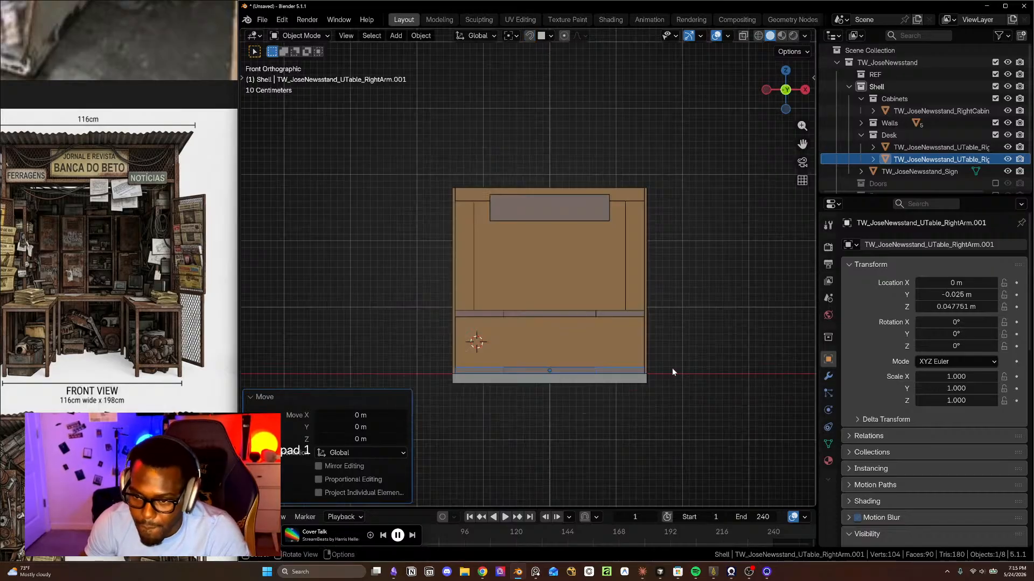
{"action": "key", "text": "g"}
{"action": "key", "text": "z"}
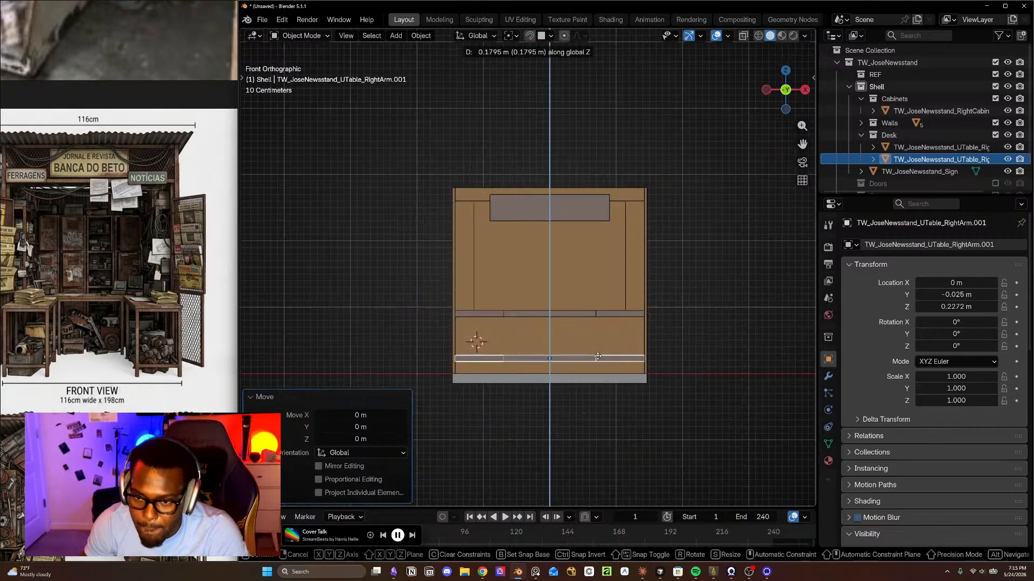
{"action": "left_click", "coordinate": [598, 355]}
- Make a linked duplicate of the frame about 0.489 m higher along Z, below the tabletop
{"action": "middle_click_drag", "start_coordinate": [602, 351], "coordinate": [622, 382]}
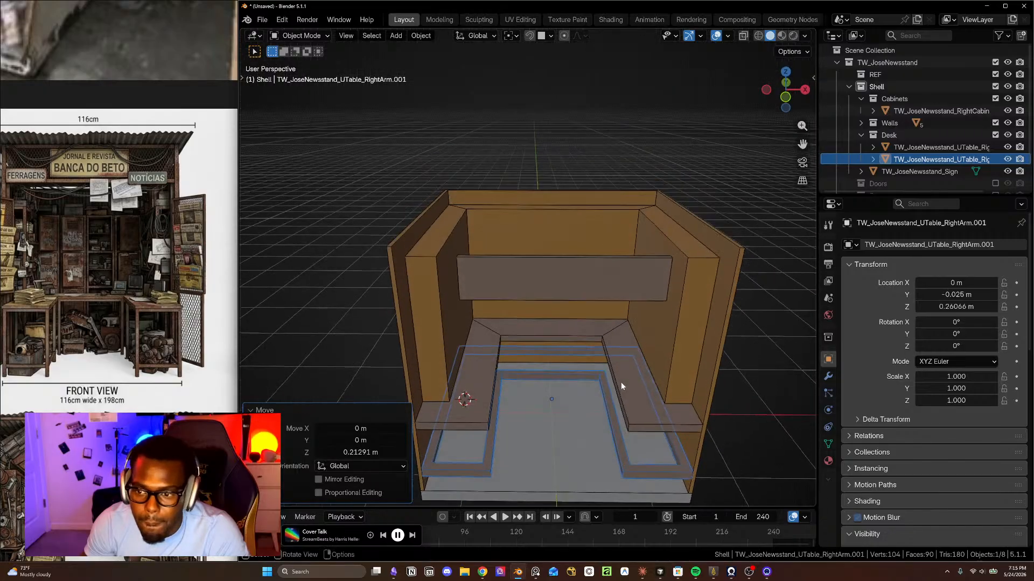
{"action": "scroll", "coordinate": [621, 382], "scroll_direction": "up", "scroll_amount": 4}
{"action": "middle_click_drag", "start_coordinate": [664, 498], "coordinate": [679, 383], "text": "shift"}
{"action": "middle_click_drag", "start_coordinate": [680, 383], "coordinate": [644, 318]}
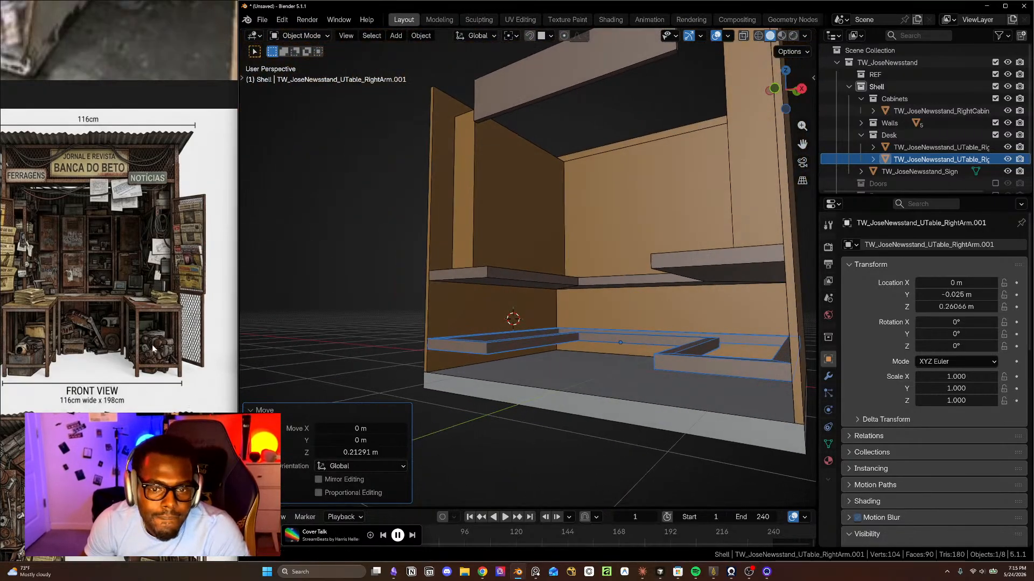
{"action": "scroll", "coordinate": [596, 328], "scroll_direction": "down", "scroll_amount": 2}
{"action": "middle_click_drag", "start_coordinate": [596, 328], "coordinate": [640, 345]}
{"action": "key", "text": "KP_1"}
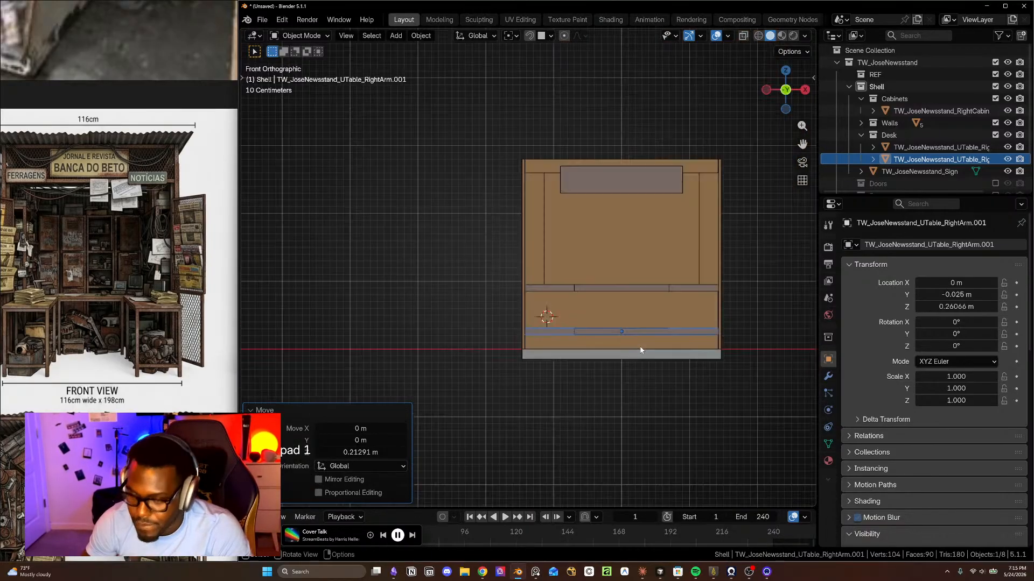
{"action": "scroll", "coordinate": [716, 340], "scroll_direction": "up", "scroll_amount": 2}
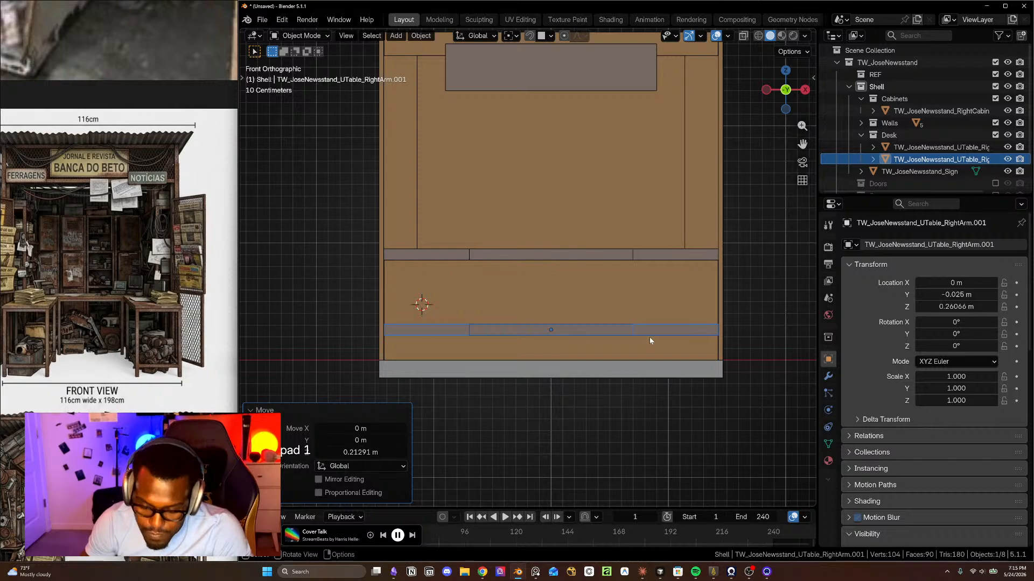
{"action": "key", "text": "shift+d"}
{"action": "key", "text": "z"}
{"action": "left_click", "coordinate": [660, 278]}
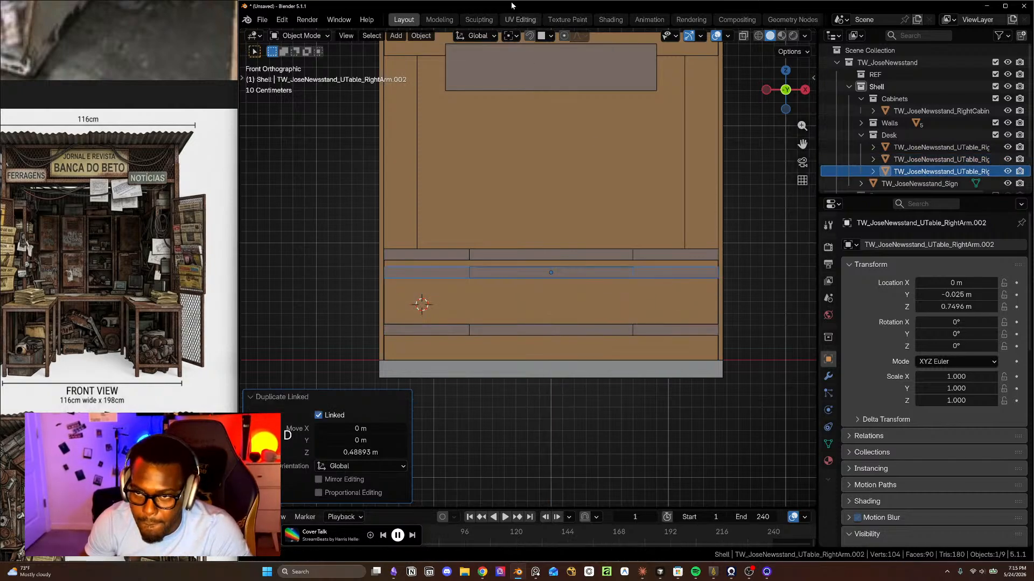
- Raise the duplicated frame about 0.057 m along Z against the tabletop's underside, then deselect it
{"action": "middle_click_drag", "start_coordinate": [679, 258], "coordinate": [669, 242]}
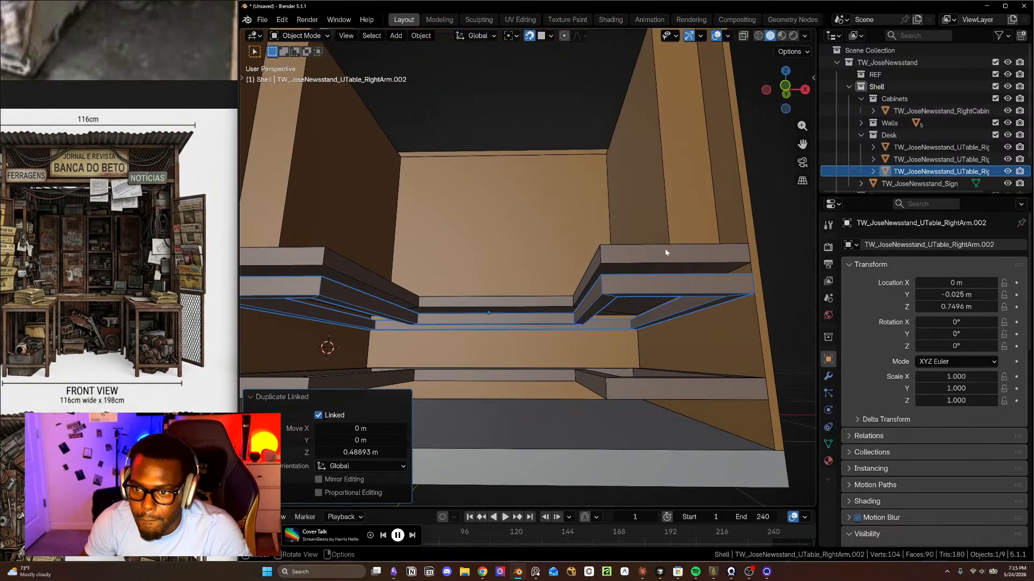
{"action": "key", "text": "g"}
{"action": "key", "text": "z"}
{"action": "left_click", "coordinate": [631, 292]}
{"action": "mouse_move", "coordinate": [631, 292]}
{"action": "middle_mouse_down"}
{"action": "mouse_move", "coordinate": [622, 324]}
{"action": "mouse_move", "coordinate": [619, 308]}
{"action": "middle_mouse_up"}
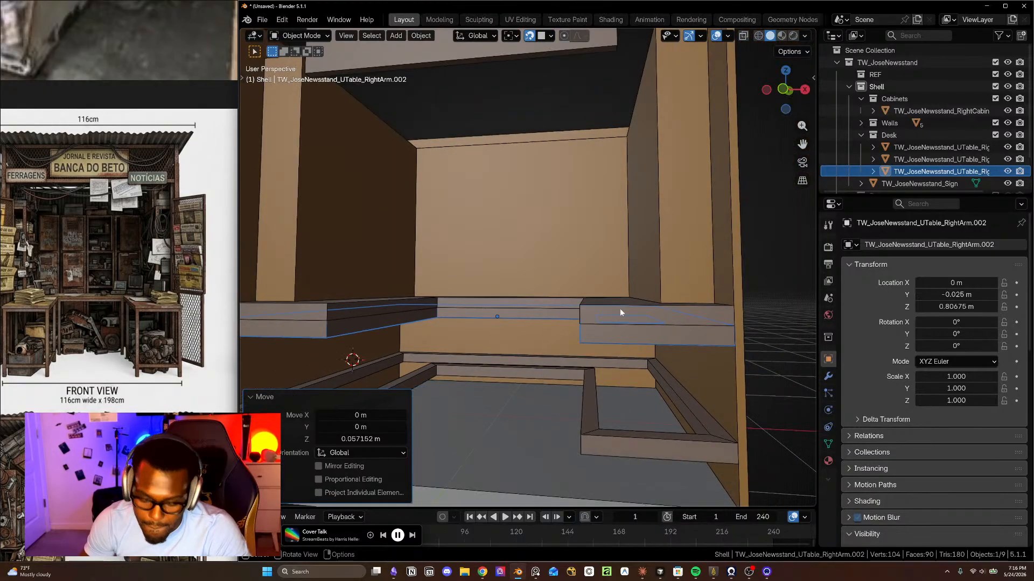
{"action": "left_click", "coordinate": [771, 276]}
{"action": "middle_click_drag", "start_coordinate": [700, 326], "coordinate": [692, 343]}
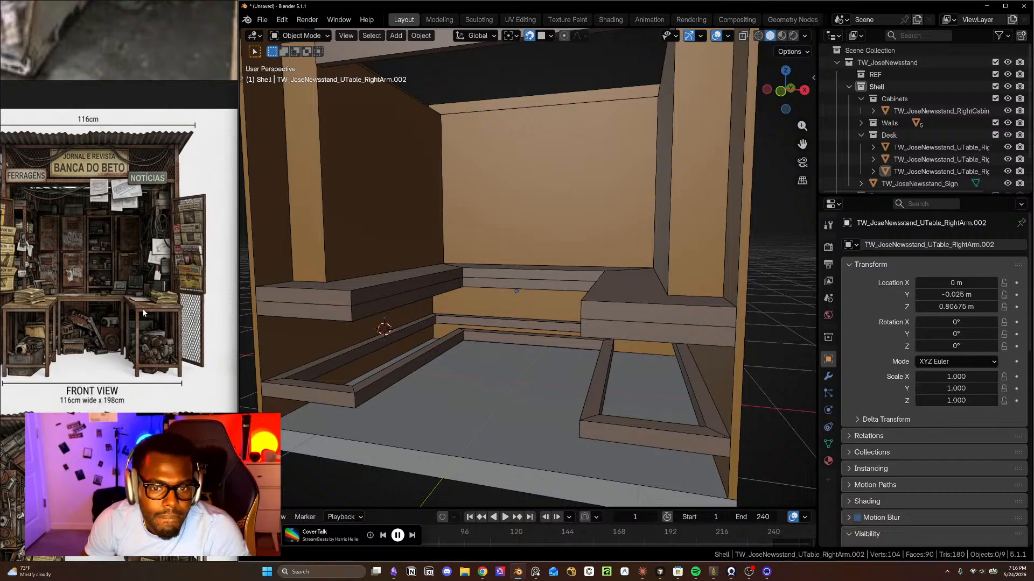
{"action": "middle_click_drag", "start_coordinate": [551, 315], "coordinate": [601, 314]}
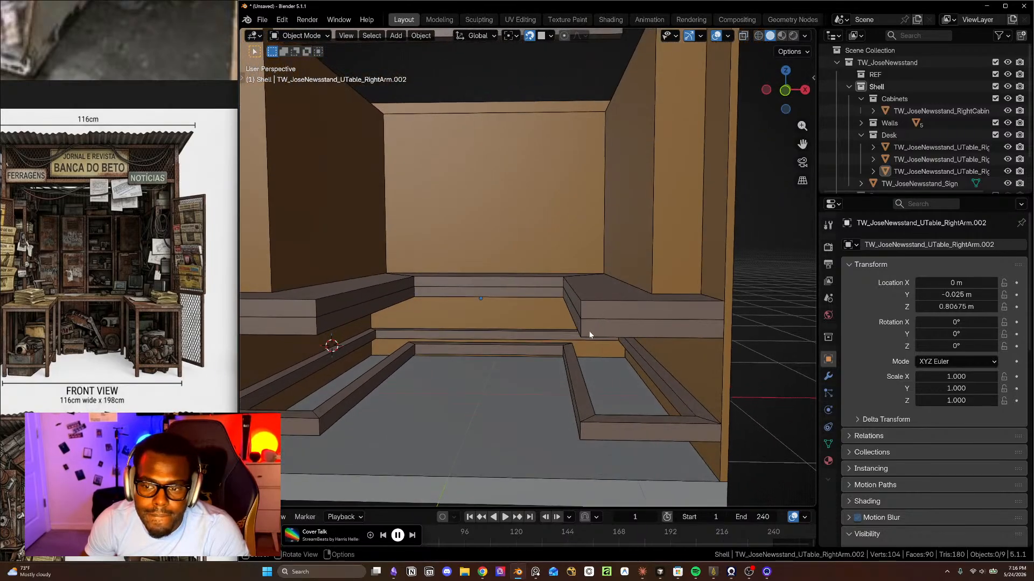
- Select both the upper and lower frames and open the lower frame's mesh for editing
{"action": "left_click", "coordinate": [587, 335]}
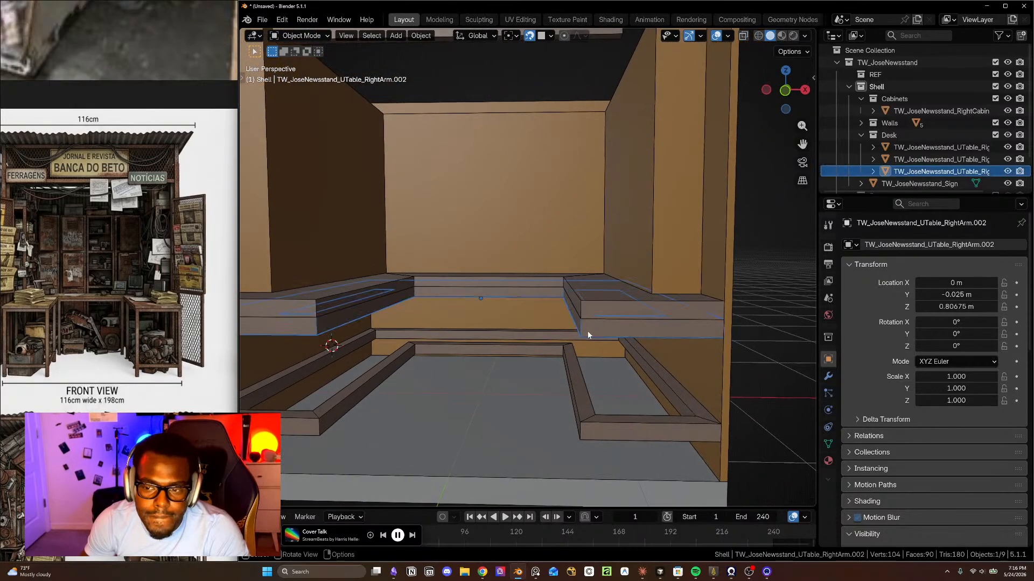
{"action": "left_click", "coordinate": [584, 387], "text": "shift"}
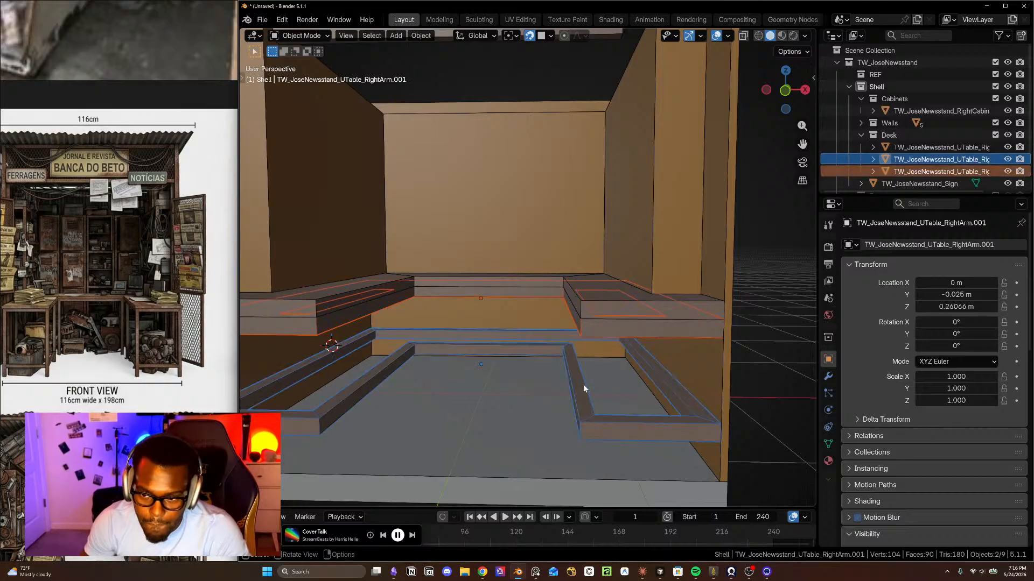
{"action": "key", "text": "Tab"}
{"action": "middle_click_drag", "start_coordinate": [583, 379], "coordinate": [587, 334]}
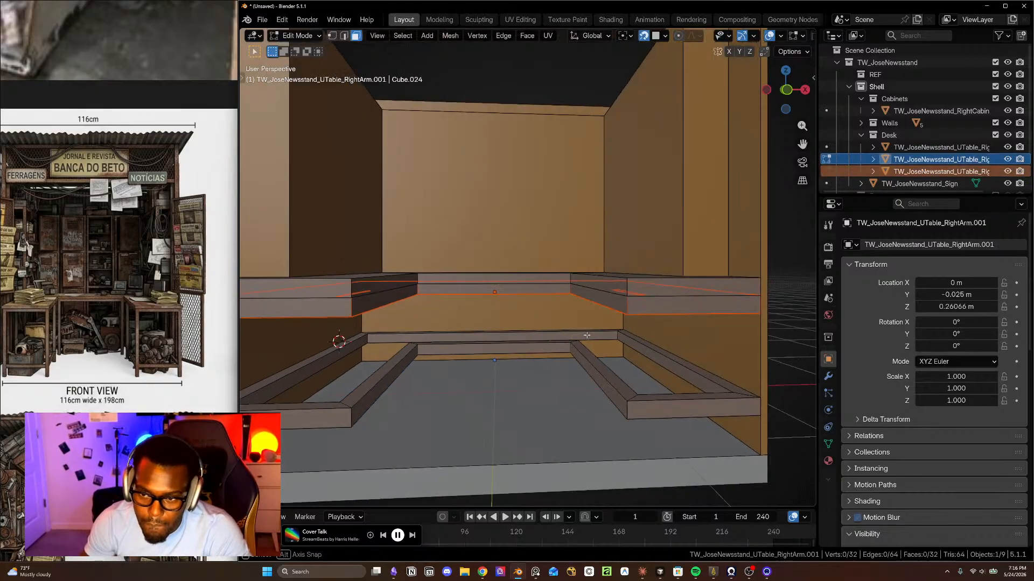
{"action": "key", "text": "Tab"}
{"action": "key", "text": "Tab"}
{"action": "key", "text": "Tab"}
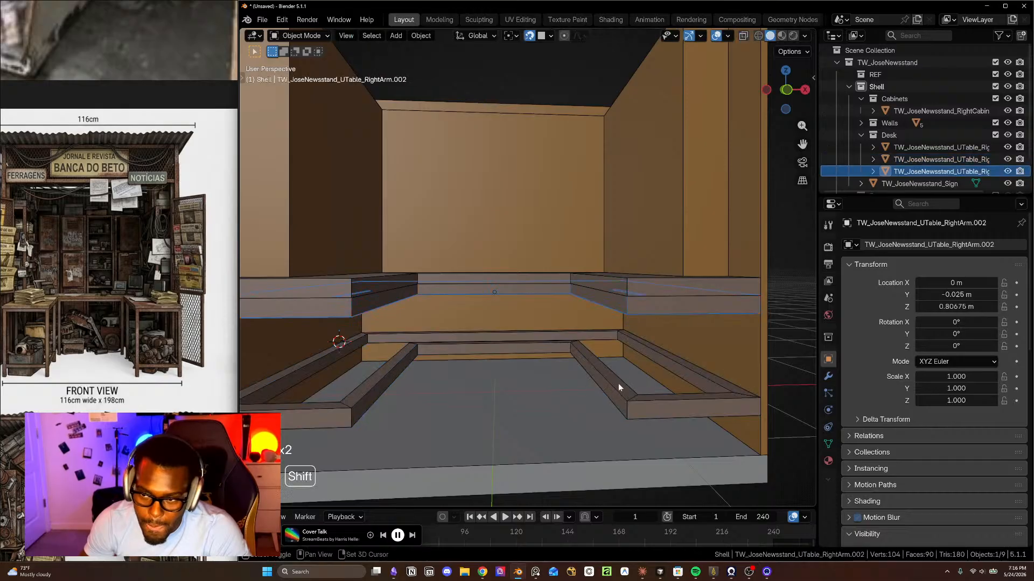
{"action": "key", "text": "Tab"}
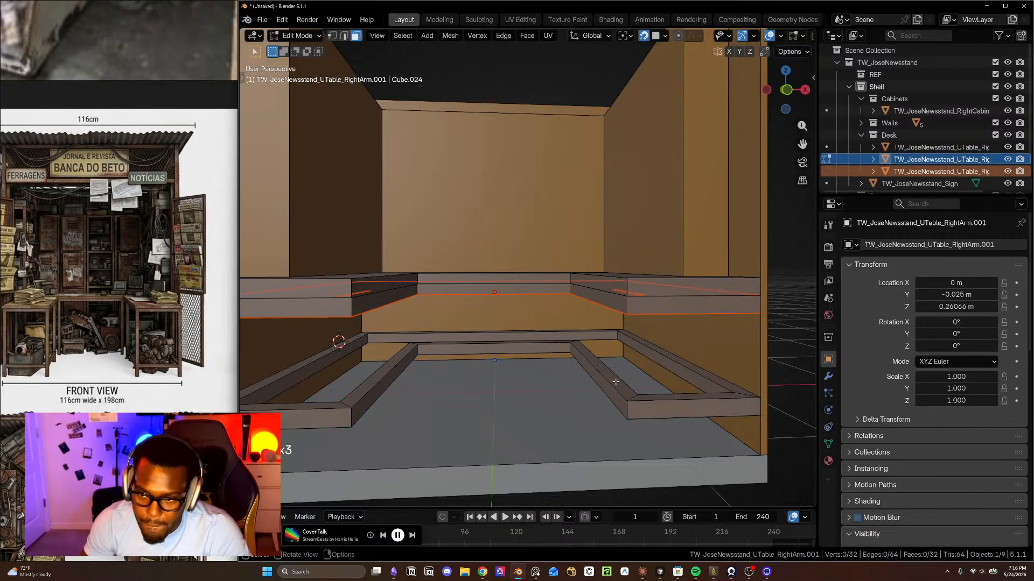
- Select the vertical side faces of the lower frame's inner rail along both arms and the back
{"action": "left_click", "coordinate": [611, 386]}
{"action": "middle_click_drag", "start_coordinate": [372, 385], "coordinate": [591, 454]}
{"action": "key", "text": "Tab"}
{"action": "scroll", "coordinate": [549, 357], "scroll_direction": "up", "scroll_amount": 2}
{"action": "key", "text": "Tab"}
{"action": "scroll", "coordinate": [625, 346], "scroll_direction": "down", "scroll_amount": 4}
{"action": "left_click", "coordinate": [481, 335], "text": "shift"}
{"action": "scroll", "coordinate": [481, 335], "scroll_direction": "up", "scroll_amount": 4}
{"action": "scroll", "coordinate": [579, 366], "scroll_direction": "down", "scroll_amount": 3}
{"action": "left_click", "coordinate": [622, 316], "text": "shift"}
{"action": "scroll", "coordinate": [567, 361], "scroll_direction": "up", "scroll_amount": 2}
{"action": "left_click", "coordinate": [567, 361], "text": "shift"}
{"action": "left_click", "coordinate": [692, 334], "text": "shift"}
{"action": "scroll", "coordinate": [683, 303], "scroll_direction": "up", "scroll_amount": 3}
{"action": "middle_click_drag", "start_coordinate": [712, 273], "coordinate": [608, 382], "text": "shift"}
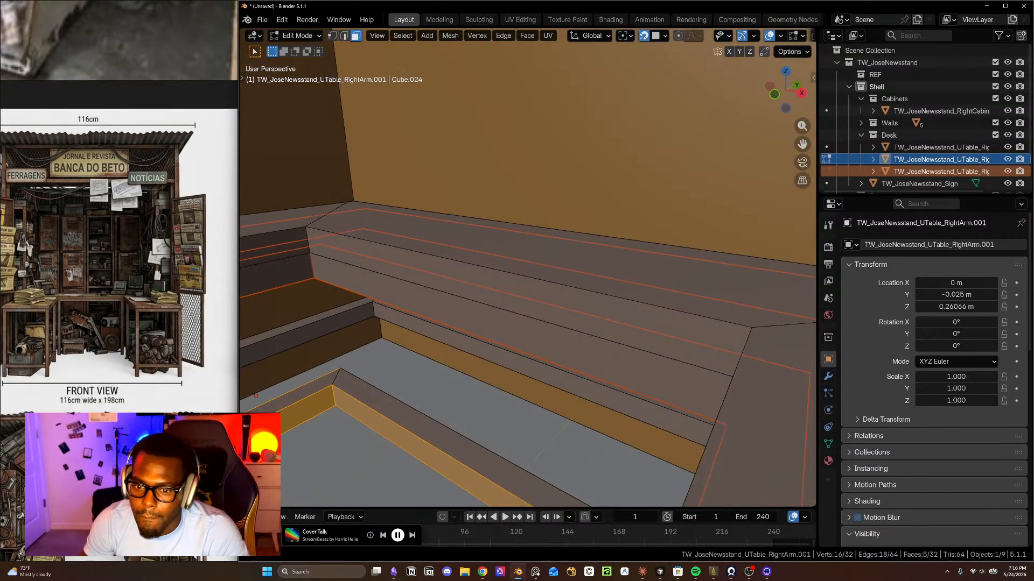
{"action": "scroll", "coordinate": [608, 382], "scroll_direction": "up", "scroll_amount": 2}
{"action": "middle_click_drag", "start_coordinate": [538, 415], "coordinate": [413, 361], "text": "shift"}
{"action": "middle_click_drag", "start_coordinate": [578, 360], "coordinate": [652, 369]}
{"action": "left_click", "coordinate": [492, 323]}
{"action": "scroll", "coordinate": [493, 328], "scroll_direction": "down", "scroll_amount": 3}
{"action": "scroll", "coordinate": [652, 369], "scroll_direction": "down", "scroll_amount": 6}
{"action": "middle_click_drag", "start_coordinate": [604, 324], "coordinate": [593, 382], "text": "shift"}
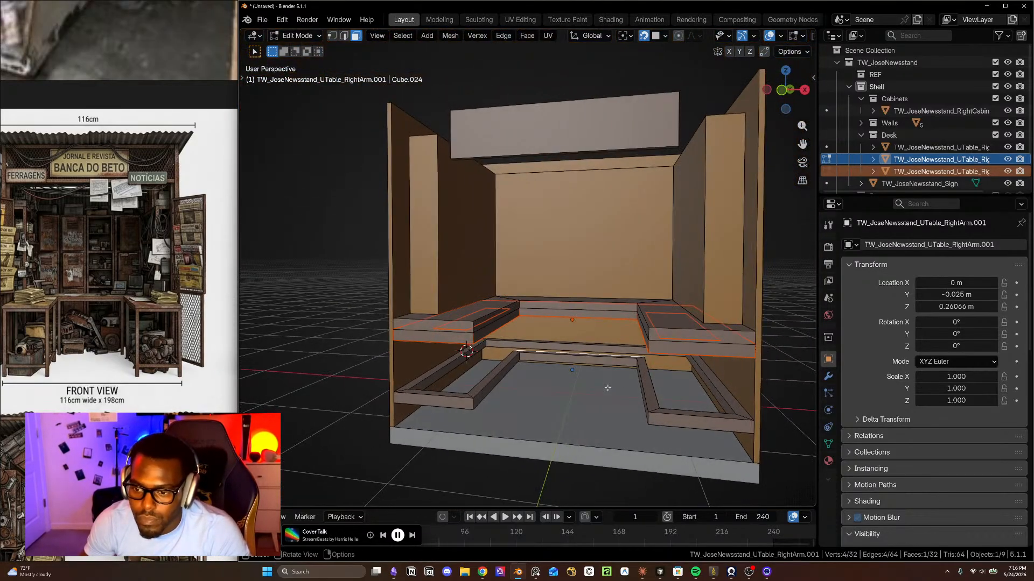
{"action": "scroll", "coordinate": [607, 388], "scroll_direction": "up", "scroll_amount": 4}
{"action": "left_click", "coordinate": [635, 394], "text": "ctrl"}
- Complete the selection of the lower frame's inner rail side faces by adding the missing one along the back
{"action": "middle_click_drag", "start_coordinate": [635, 394], "coordinate": [518, 328]}
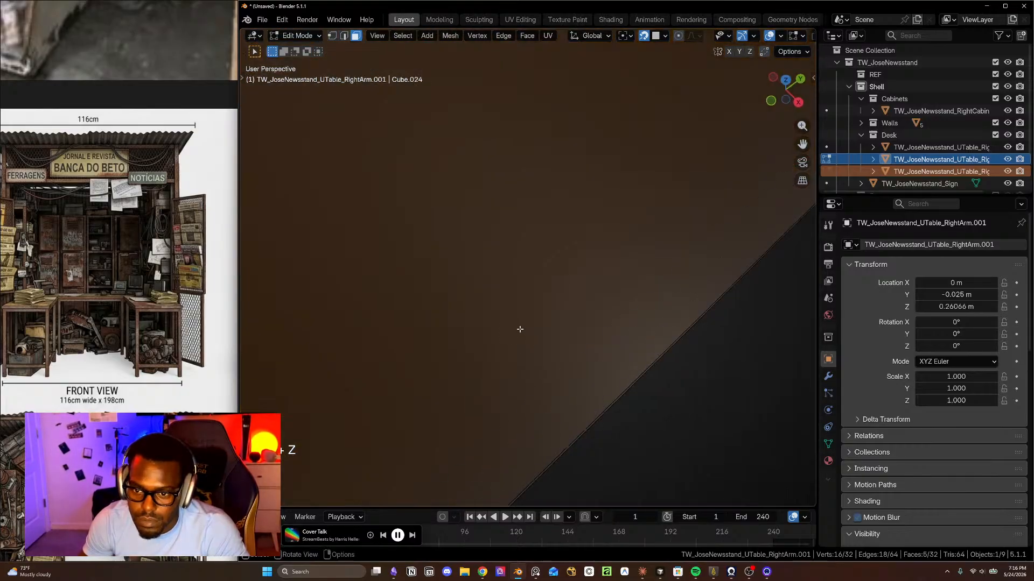
{"action": "scroll", "coordinate": [512, 302], "scroll_direction": "down", "scroll_amount": 10}
{"action": "scroll", "coordinate": [499, 240], "scroll_direction": "up", "scroll_amount": 6}
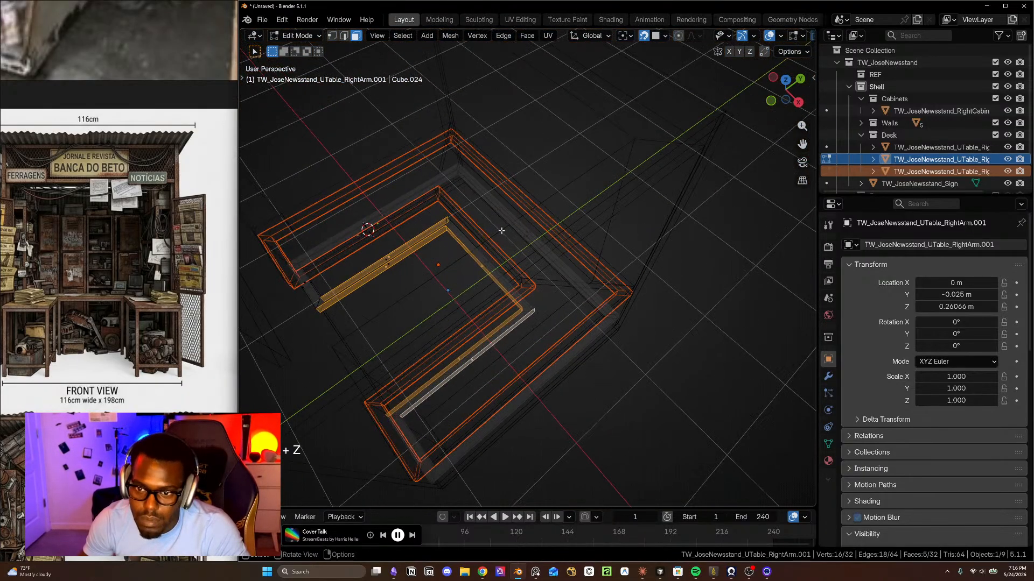
{"action": "middle_click_drag", "start_coordinate": [505, 291], "coordinate": [568, 301]}
{"action": "scroll", "coordinate": [577, 307], "scroll_direction": "down", "scroll_amount": 1}
{"action": "scroll", "coordinate": [646, 384], "scroll_direction": "down", "scroll_amount": 9}
{"action": "middle_click_drag", "start_coordinate": [626, 375], "coordinate": [462, 273], "text": "shift"}
{"action": "scroll", "coordinate": [462, 274], "scroll_direction": "up", "scroll_amount": 2}
{"action": "scroll", "coordinate": [461, 274], "scroll_direction": "up", "scroll_amount": 8}
{"action": "middle_click_drag", "start_coordinate": [613, 376], "coordinate": [507, 370]}
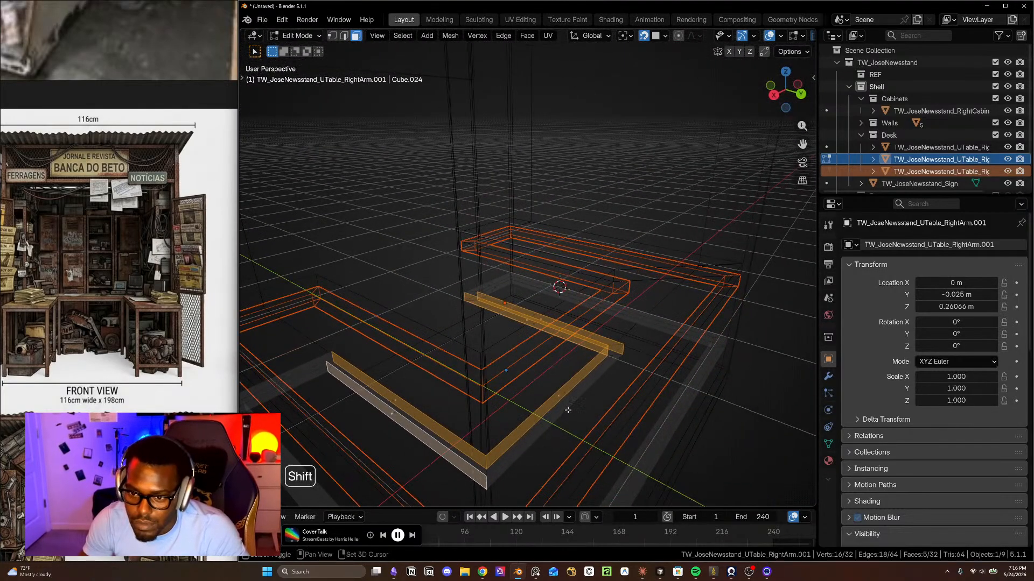
{"action": "left_click", "coordinate": [570, 403], "text": "shift"}
- Scale the selected inner rail faces of the lower frame by about 1.027 along X
{"action": "scroll", "coordinate": [467, 323], "scroll_direction": "down", "scroll_amount": 8}
{"action": "middle_click_drag", "start_coordinate": [467, 322], "coordinate": [509, 367]}
{"action": "scroll", "coordinate": [510, 366], "scroll_direction": "up", "scroll_amount": 4}
{"action": "middle_click_drag", "start_coordinate": [409, 396], "coordinate": [584, 373], "text": "shift"}
{"action": "key", "text": "shift+z"}
{"action": "scroll", "coordinate": [536, 387], "scroll_direction": "up", "scroll_amount": 6}
{"action": "scroll", "coordinate": [538, 398], "scroll_direction": "down", "scroll_amount": 5}
{"action": "scroll", "coordinate": [587, 370], "scroll_direction": "up", "scroll_amount": 2}
{"action": "scroll", "coordinate": [588, 370], "scroll_direction": "up", "scroll_amount": 1}
{"action": "key", "text": "s"}
{"action": "key", "text": "x"}
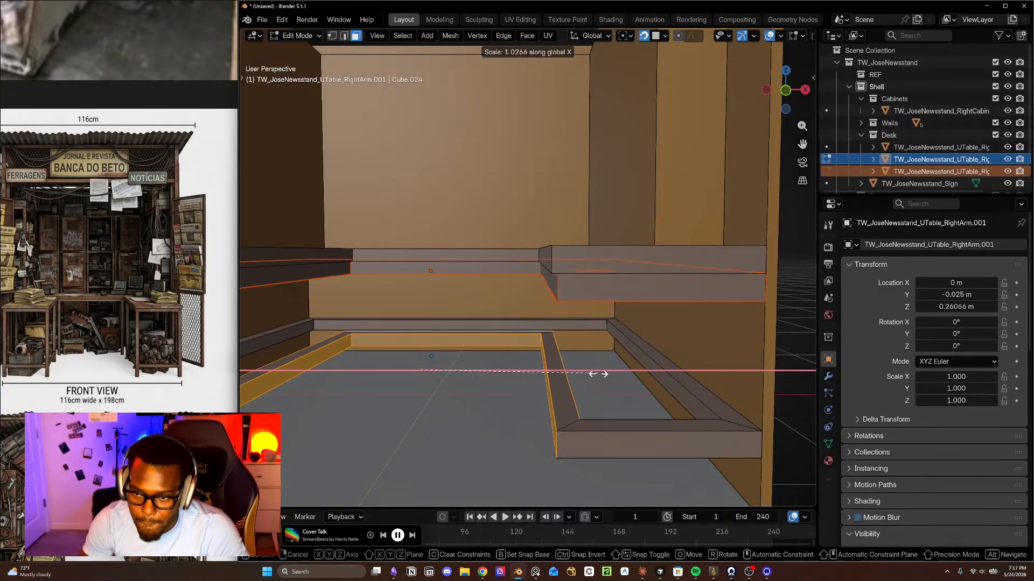
{"action": "left_click", "coordinate": [599, 375]}
- Select only the two vertical side faces of the lower frame's inner back rail
{"action": "middle_click_drag", "start_coordinate": [485, 341], "coordinate": [478, 383]}
{"action": "left_click", "coordinate": [433, 366]}
{"action": "middle_click_drag", "start_coordinate": [432, 358], "coordinate": [283, 360]}
{"action": "left_click", "coordinate": [526, 386], "text": "shift"}
{"action": "middle_click_drag", "start_coordinate": [526, 386], "coordinate": [511, 366]}
{"action": "scroll", "coordinate": [511, 366], "scroll_direction": "down", "scroll_amount": 10}
{"action": "scroll", "coordinate": [538, 366], "scroll_direction": "up", "scroll_amount": 12}
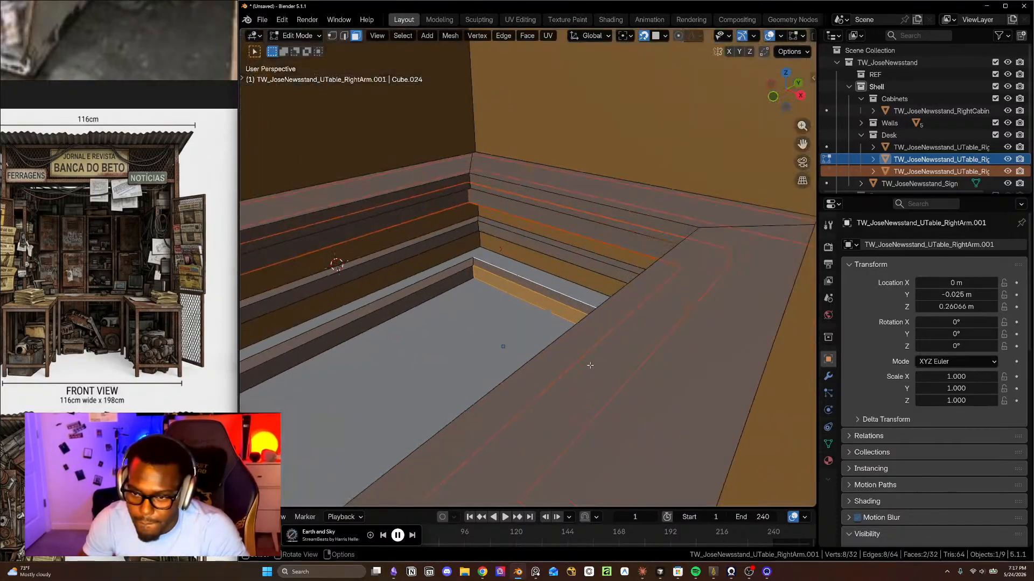
{"action": "middle_click_drag", "start_coordinate": [590, 365], "coordinate": [525, 346]}
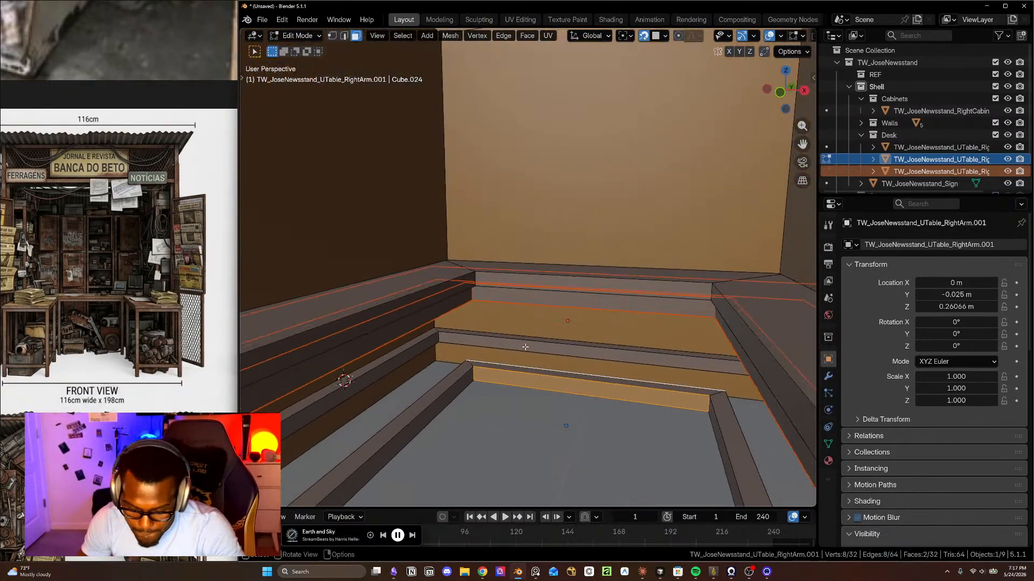
- Try to move the inner back rail's faces about 0.532 m along Y, and undo the move
{"action": "key", "text": "g"}
{"action": "key", "text": "y"}
{"action": "left_click", "coordinate": [525, 346]}
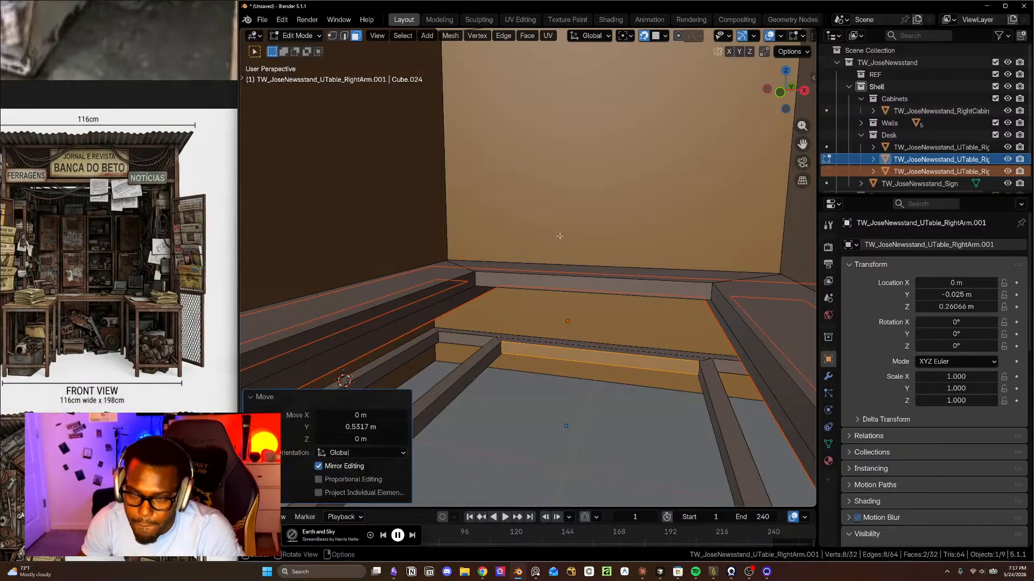
{"action": "key", "text": "ctrl+z"}
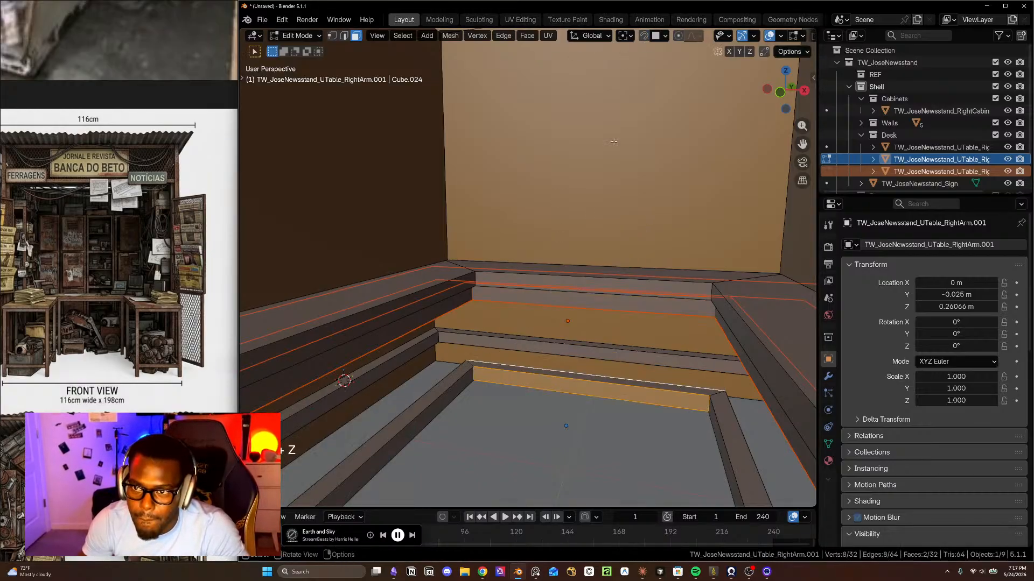
- Move the lower frame's inner back rail about 0.048 m along Y toward the back wall
{"action": "key", "text": "g"}
{"action": "key", "text": "y"}
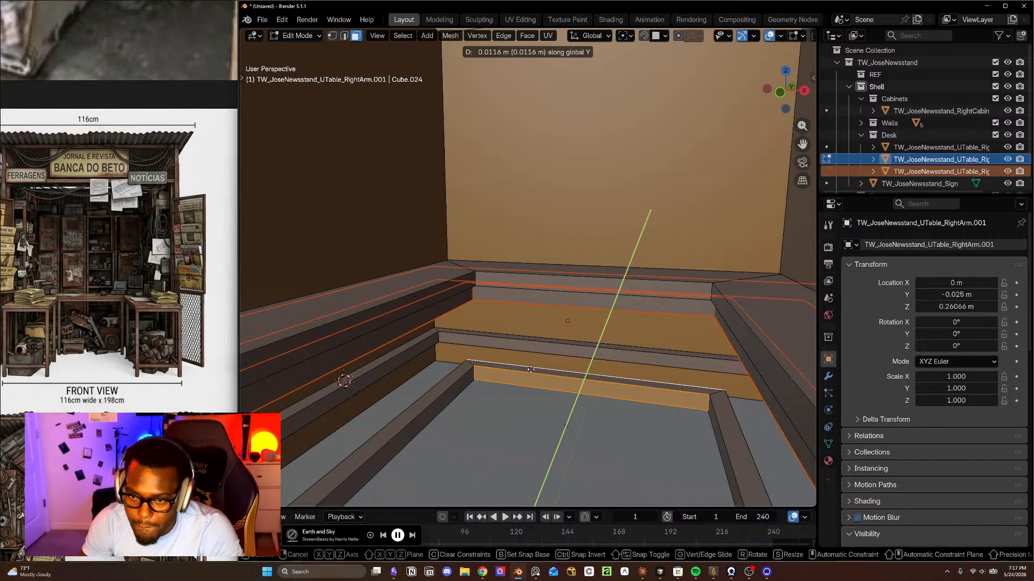
{"action": "left_click", "coordinate": [532, 366]}
{"action": "middle_click_drag", "start_coordinate": [536, 353], "coordinate": [579, 296]}
{"action": "scroll", "coordinate": [566, 303], "scroll_direction": "down", "scroll_amount": 4}
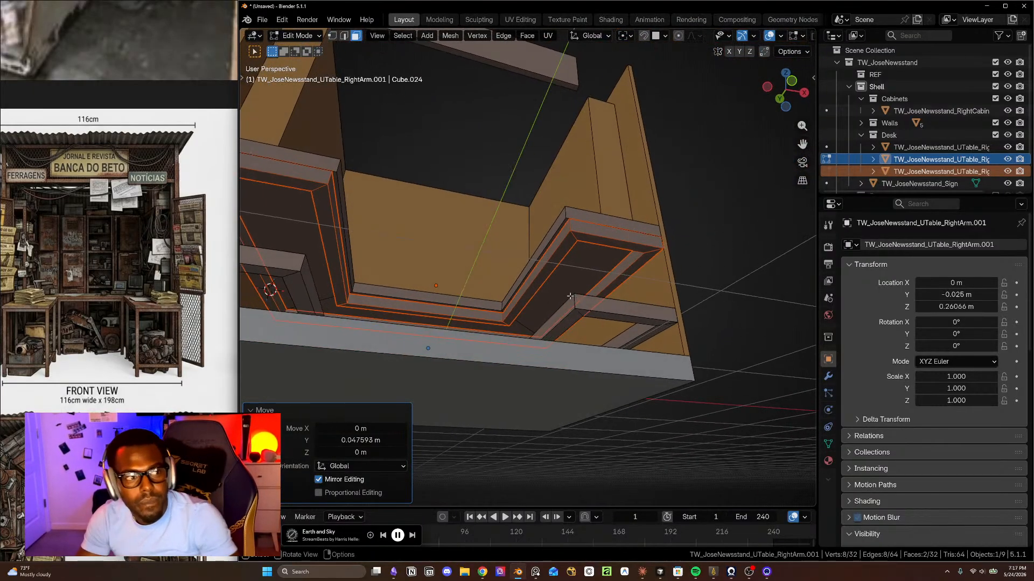
{"action": "middle_click_drag", "start_coordinate": [619, 260], "coordinate": [616, 252]}
{"action": "middle_click_drag", "start_coordinate": [594, 305], "coordinate": [490, 285]}
{"action": "scroll", "coordinate": [454, 341], "scroll_direction": "down", "scroll_amount": 8}
{"action": "scroll", "coordinate": [474, 386], "scroll_direction": "up", "scroll_amount": 1}
{"action": "scroll", "coordinate": [479, 385], "scroll_direction": "up", "scroll_amount": 10}
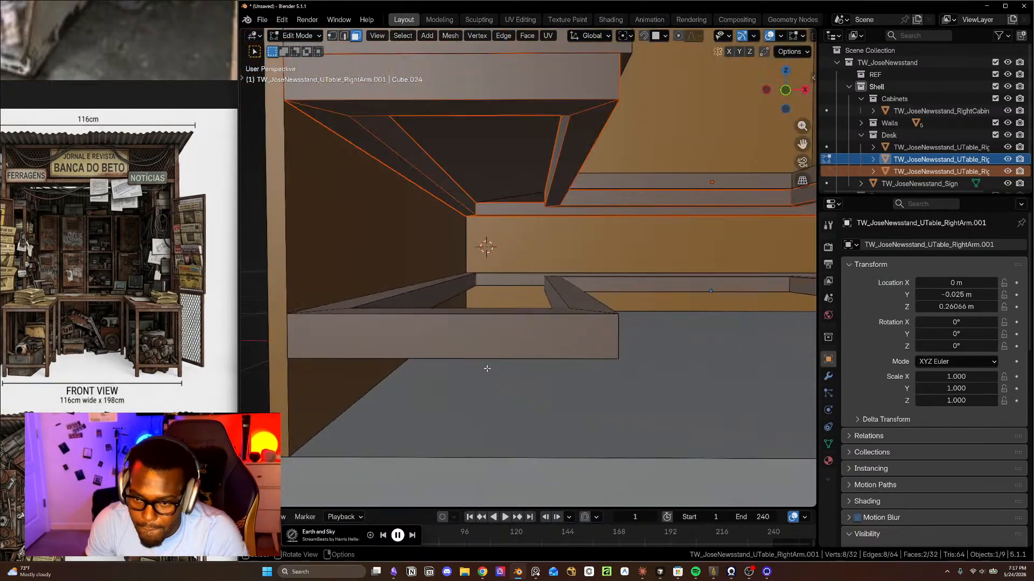
- Select the vertical faces of the lower frame's front end rails on both arms and move them about 0.017 m along Y
{"action": "left_click", "coordinate": [484, 353], "text": "shift"}
{"action": "middle_click_drag", "start_coordinate": [484, 355], "coordinate": [404, 353]}
{"action": "middle_click_drag", "start_coordinate": [629, 328], "coordinate": [542, 265]}
{"action": "left_click", "coordinate": [542, 265], "text": "shift"}
{"action": "scroll", "coordinate": [646, 258], "scroll_direction": "down", "scroll_amount": 4}
{"action": "middle_click_drag", "start_coordinate": [560, 318], "coordinate": [508, 312]}
{"action": "scroll", "coordinate": [592, 334], "scroll_direction": "down", "scroll_amount": 16}
{"action": "scroll", "coordinate": [506, 318], "scroll_direction": "up", "scroll_amount": 11}
{"action": "middle_click_drag", "start_coordinate": [578, 360], "coordinate": [656, 356]}
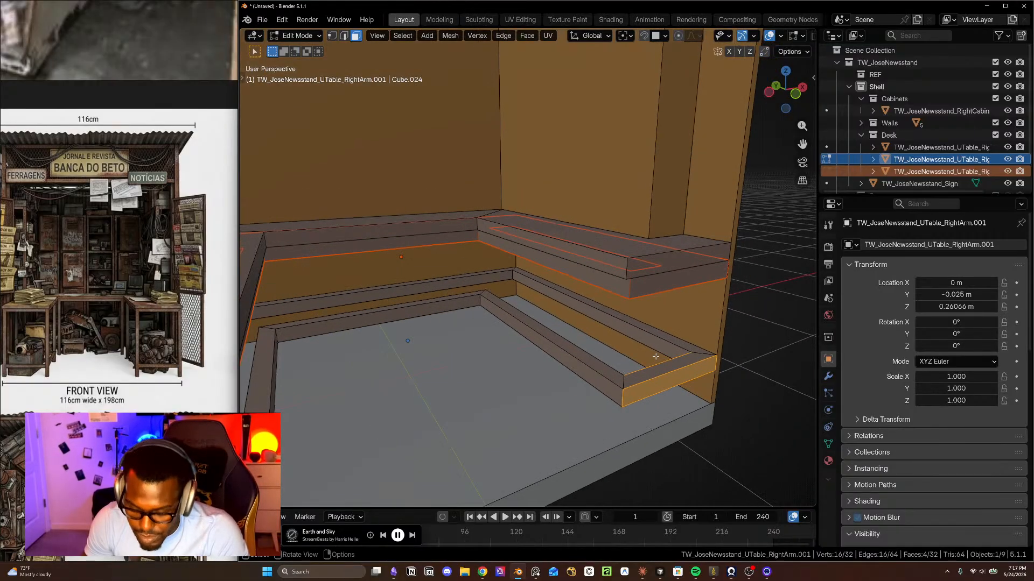
{"action": "key", "text": "g"}
{"action": "key", "text": "y"}
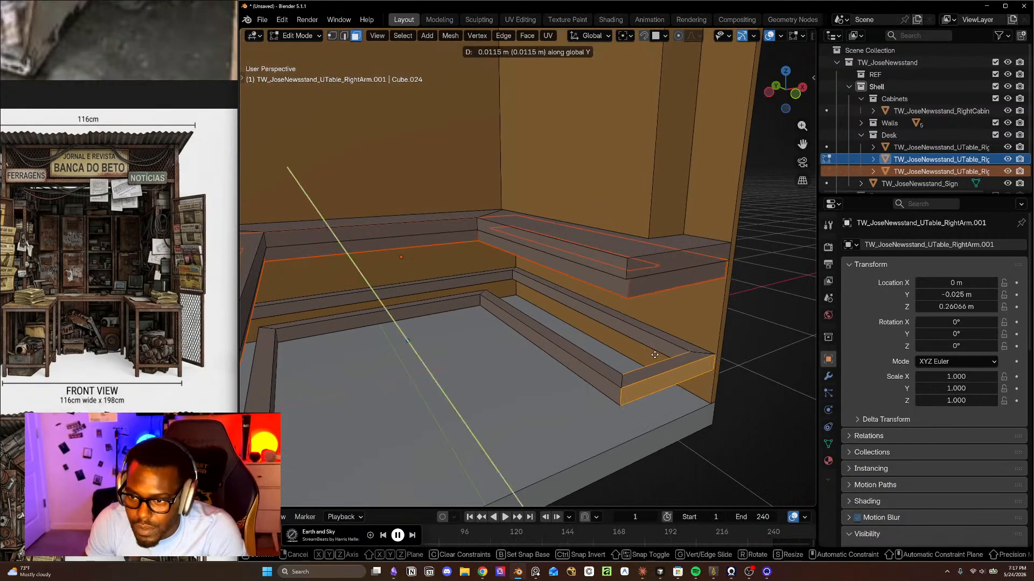
{"action": "left_click", "coordinate": [651, 351]}
{"action": "middle_click_drag", "start_coordinate": [652, 351], "coordinate": [649, 354]}
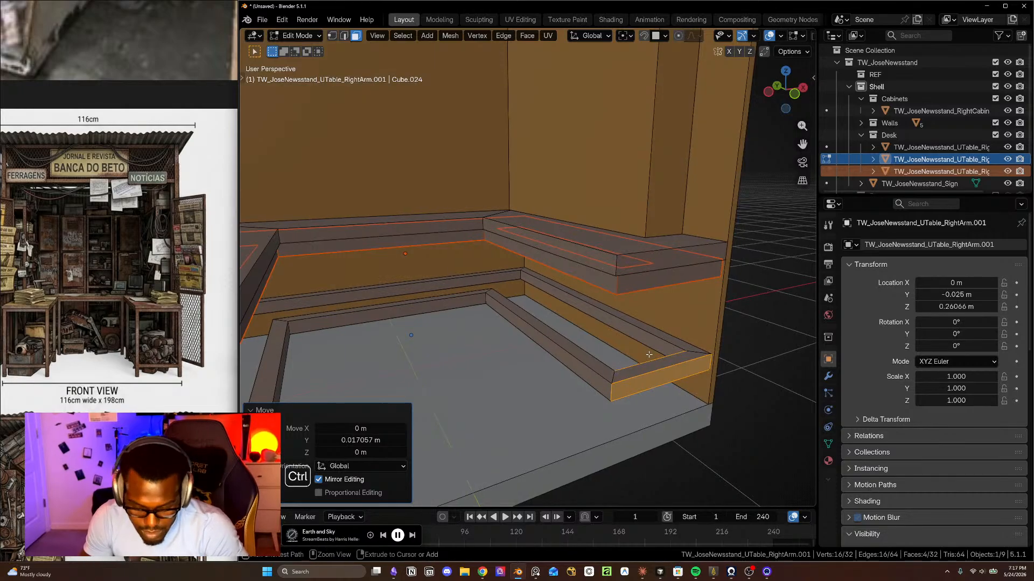
- Undo the front end rail and back rail moves, returning to the selection of the inner back rail's two side faces
{"action": "key", "text": "ctrl+z"}
{"action": "key", "text": "ctrl+z"}
{"action": "key", "text": "ctrl+z"}
{"action": "key", "text": "ctrl+z"}
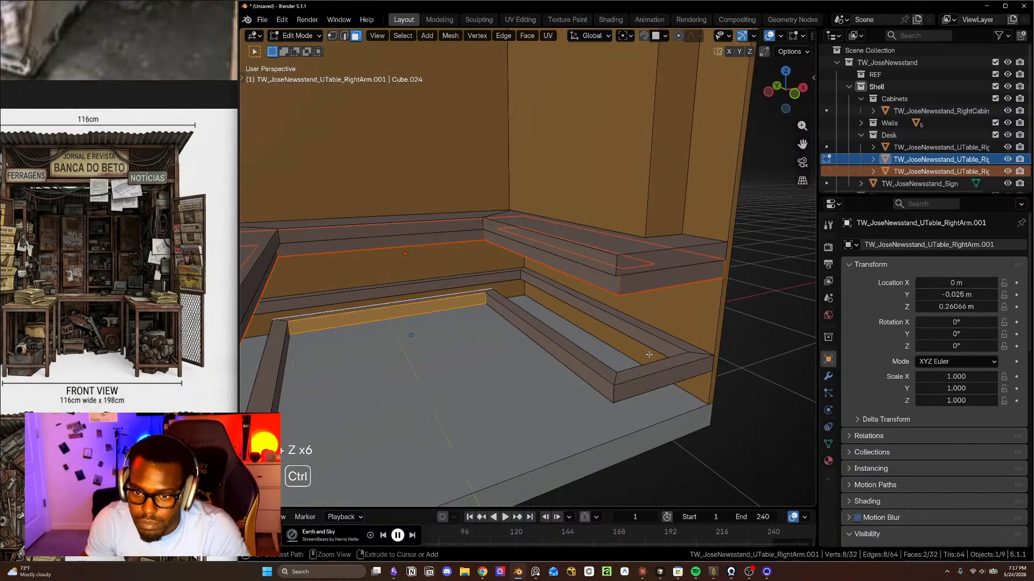
{"action": "key", "text": "ctrl+z"}
{"action": "key", "text": "ctrl+shift+z"}
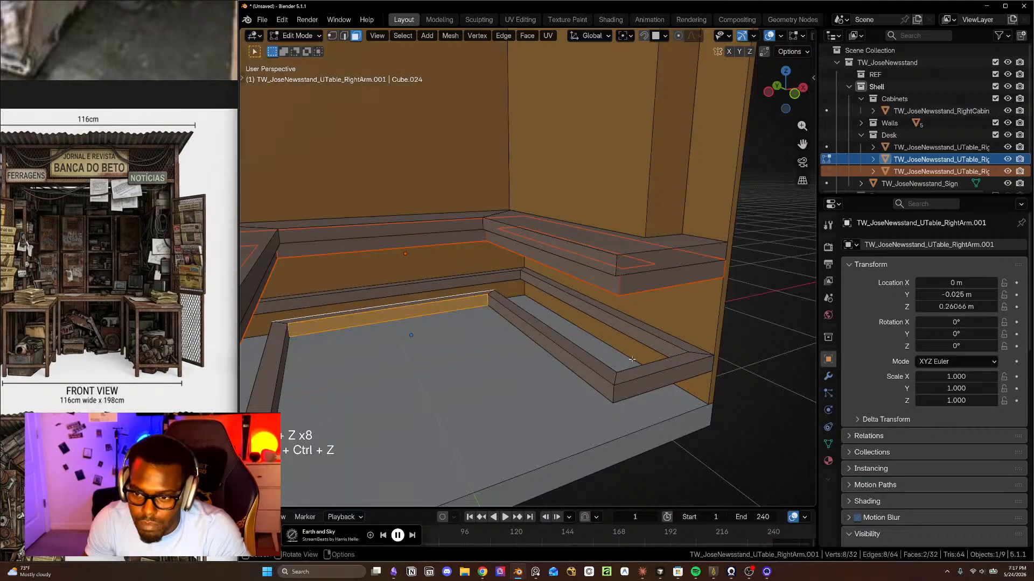
- Add both arms' front end rail side faces to the back rail selection and move them all slightly backward along Y
{"action": "left_click", "coordinate": [642, 385], "text": "shift"}
{"action": "middle_click_drag", "start_coordinate": [642, 385], "coordinate": [296, 409]}
{"action": "left_click", "coordinate": [730, 381], "text": "shift"}
{"action": "left_click", "coordinate": [430, 409], "text": "shift"}
{"action": "left_click", "coordinate": [429, 420], "text": "shift"}
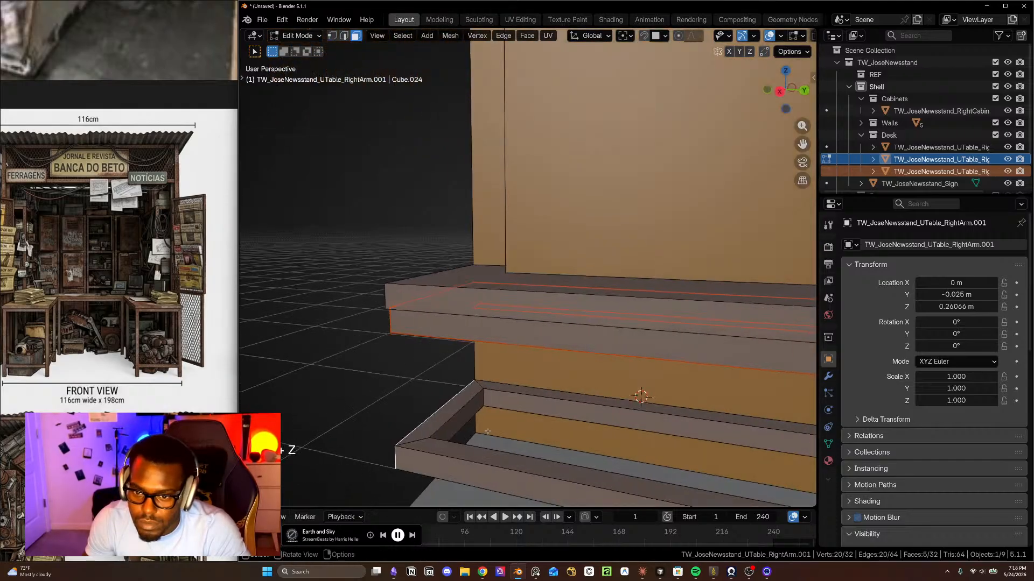
{"action": "middle_click_drag", "start_coordinate": [470, 411], "coordinate": [504, 365]}
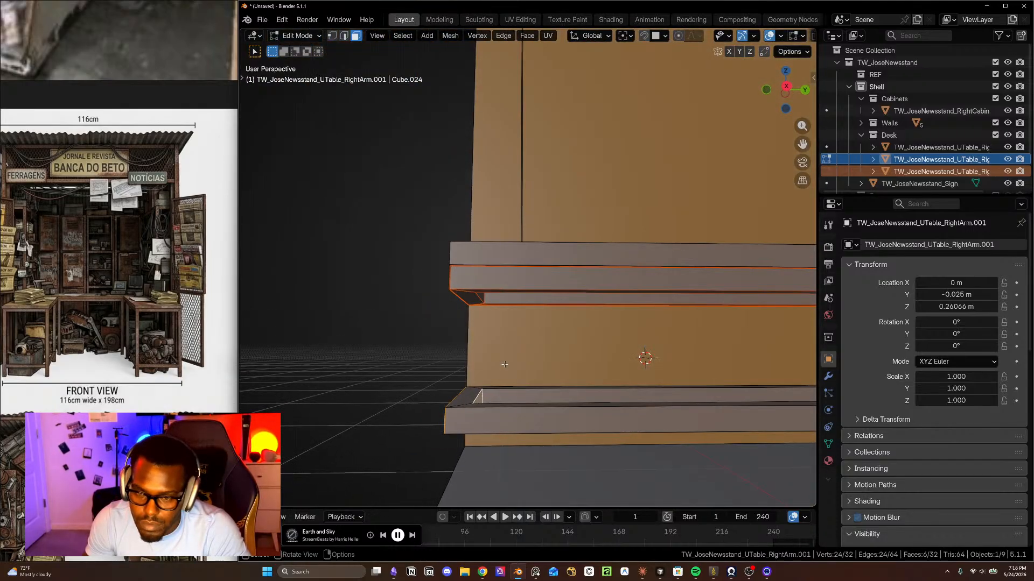
{"action": "key", "text": "g"}
{"action": "key", "text": "y"}
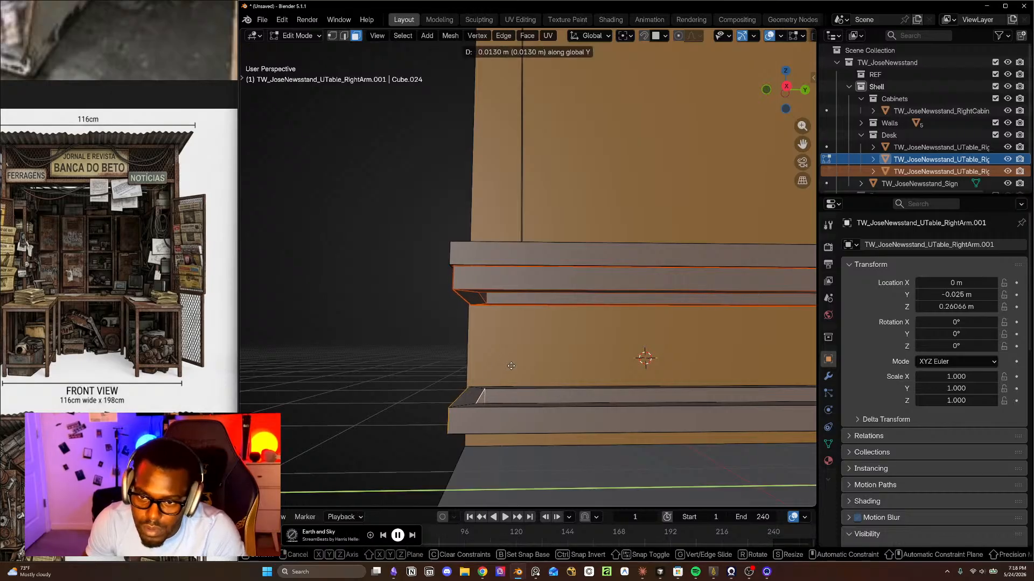
{"action": "left_click", "coordinate": [514, 366]}
{"action": "middle_click_drag", "start_coordinate": [514, 367], "coordinate": [661, 394]}
- Try to scale the whole lower frame mesh by 0.854 along Z, and undo the scaling
{"action": "key", "text": "Tab"}
{"action": "scroll", "coordinate": [636, 333], "scroll_direction": "down", "scroll_amount": 5}
{"action": "middle_click_drag", "start_coordinate": [635, 334], "coordinate": [630, 311]}
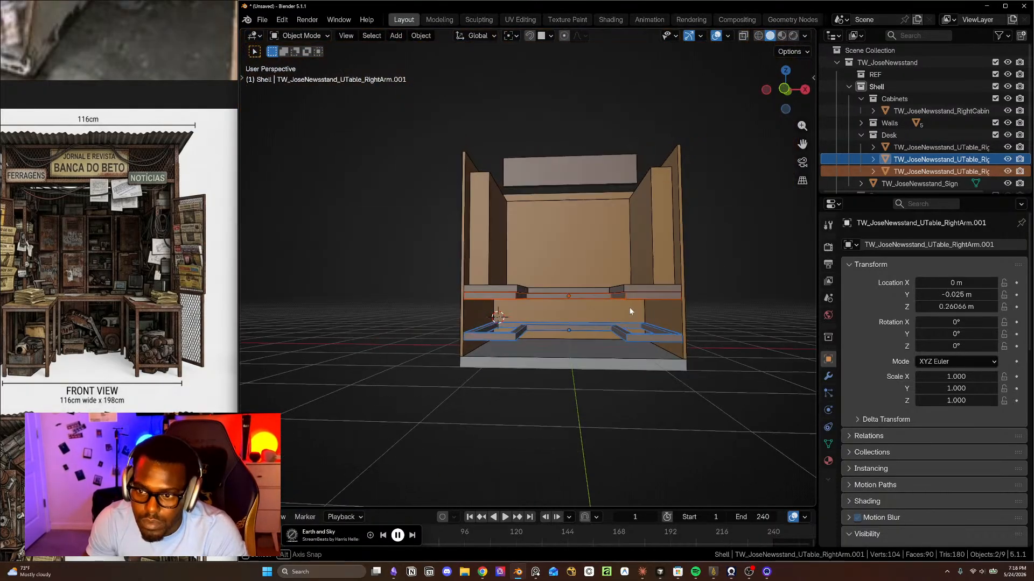
{"action": "scroll", "coordinate": [645, 320], "scroll_direction": "up", "scroll_amount": 5}
{"action": "key", "text": "Tab"}
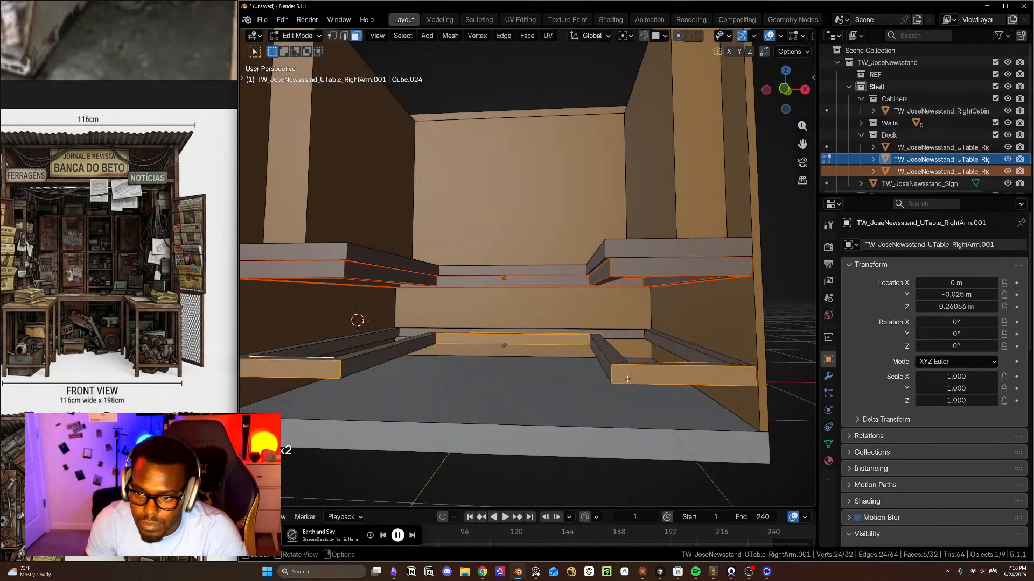
{"action": "key", "text": "a"}
{"action": "key", "text": "s"}
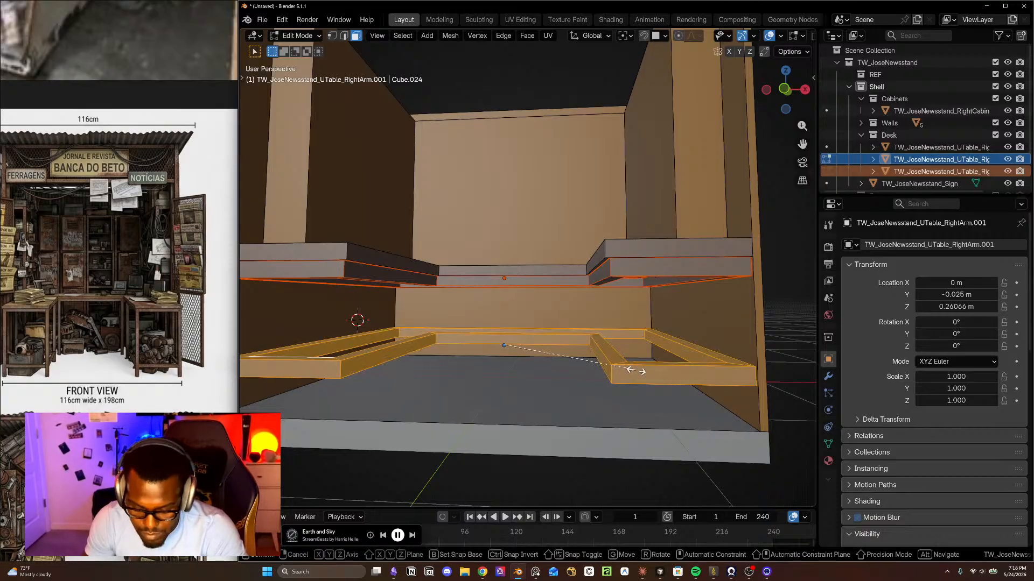
{"action": "key", "text": "z"}
{"action": "left_click", "coordinate": [616, 369]}
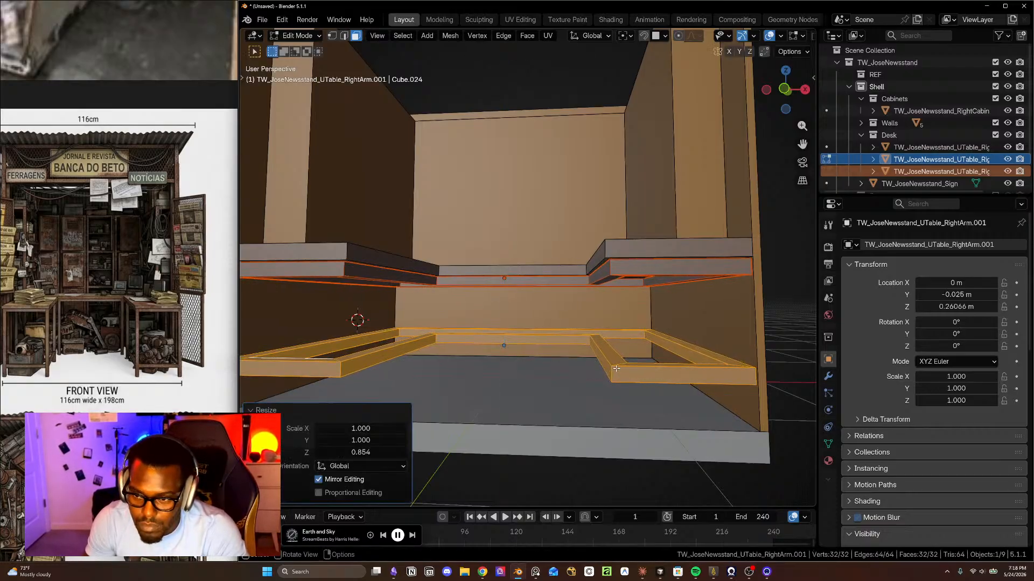
{"action": "key", "text": "ctrl+z"}
- Select the lower frame's underside faces, raise them about 0.047 m along Z, and finish editing the mesh
{"action": "mouse_move", "coordinate": [617, 429]}
{"action": "middle_mouse_down"}
{"action": "mouse_move", "coordinate": [621, 387]}
{"action": "mouse_move", "coordinate": [618, 416]}
{"action": "middle_mouse_up"}
{"action": "left_click", "coordinate": [628, 388]}
{"action": "left_click", "coordinate": [634, 386], "text": "alt"}
{"action": "left_click", "coordinate": [617, 389], "text": "alt+shift"}
{"action": "key", "text": "g"}
{"action": "key", "text": "z"}
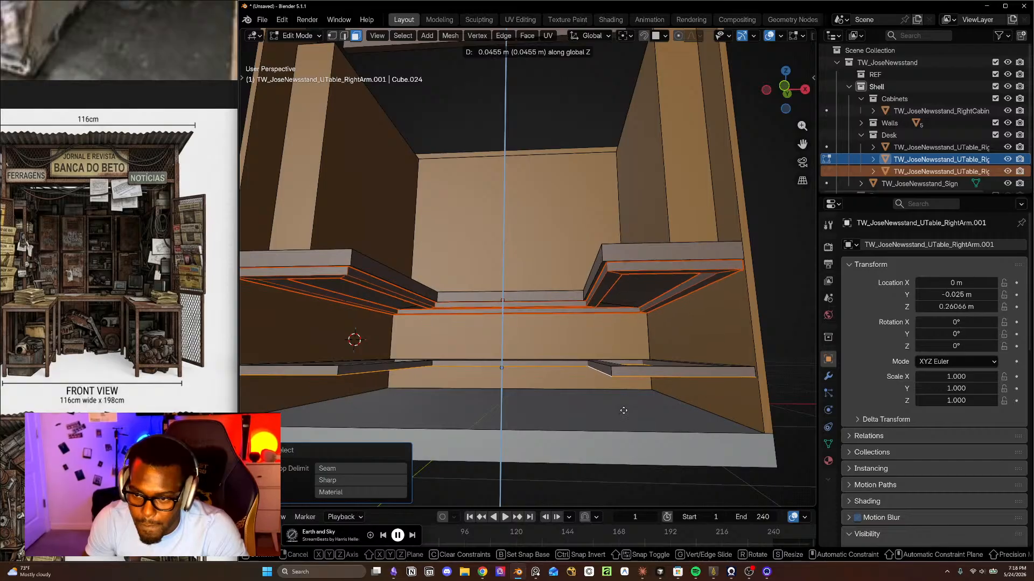
{"action": "left_click", "coordinate": [624, 410]}
{"action": "middle_click_drag", "start_coordinate": [623, 411], "coordinate": [632, 380]}
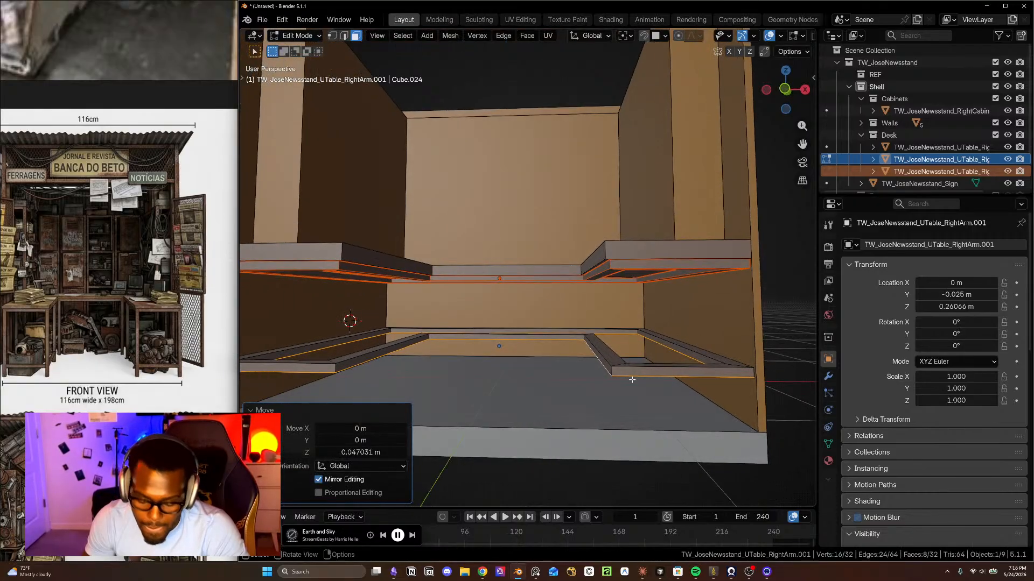
{"action": "key", "text": "Tab"}
- Select only the lower frame, try setting its origin to its geometry, and undo that
{"action": "left_click", "coordinate": [612, 369]}
{"action": "left_click", "coordinate": [421, 36]}
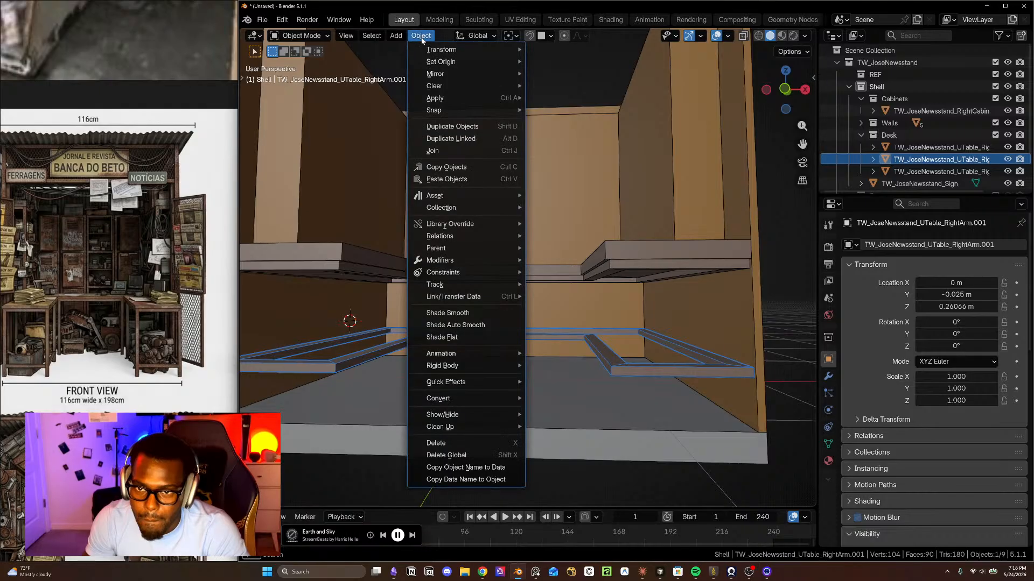
{"action": "mouse_move", "coordinate": [447, 68]}
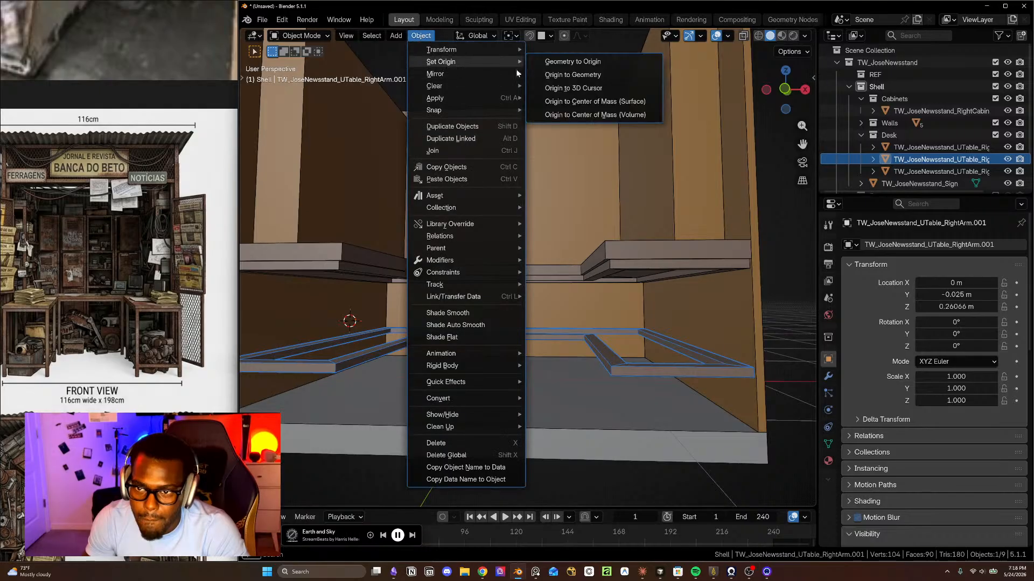
{"action": "left_click", "coordinate": [572, 76]}
{"action": "key", "text": "ctrl+z"}
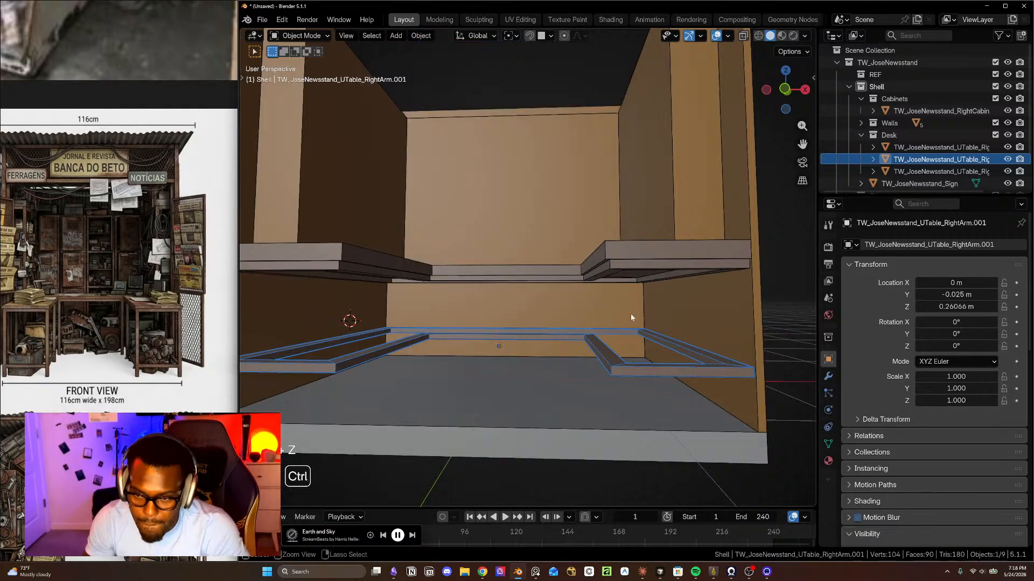
- Try setting the lower frame's origin to the 3D cursor, and undo that
{"action": "mouse_move", "coordinate": [582, 309]}
{"action": "middle_mouse_down"}
{"action": "mouse_move", "coordinate": [589, 332]}
{"action": "mouse_move", "coordinate": [571, 320]}
{"action": "middle_mouse_up"}
{"action": "left_click", "coordinate": [421, 36]}
{"action": "mouse_move", "coordinate": [461, 62]}
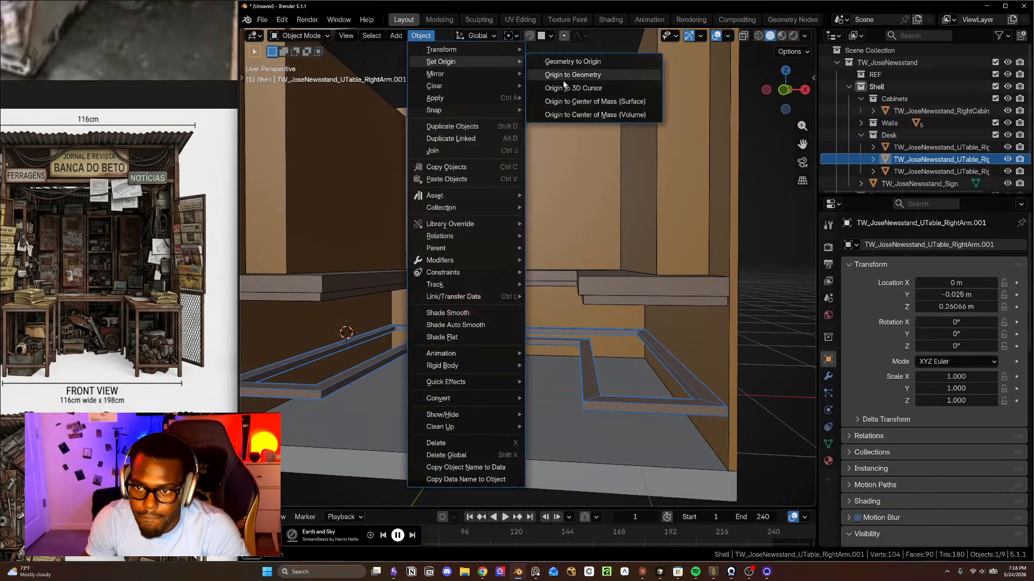
{"action": "left_click", "coordinate": [563, 87]}
{"action": "key", "text": "ctrl+z"}
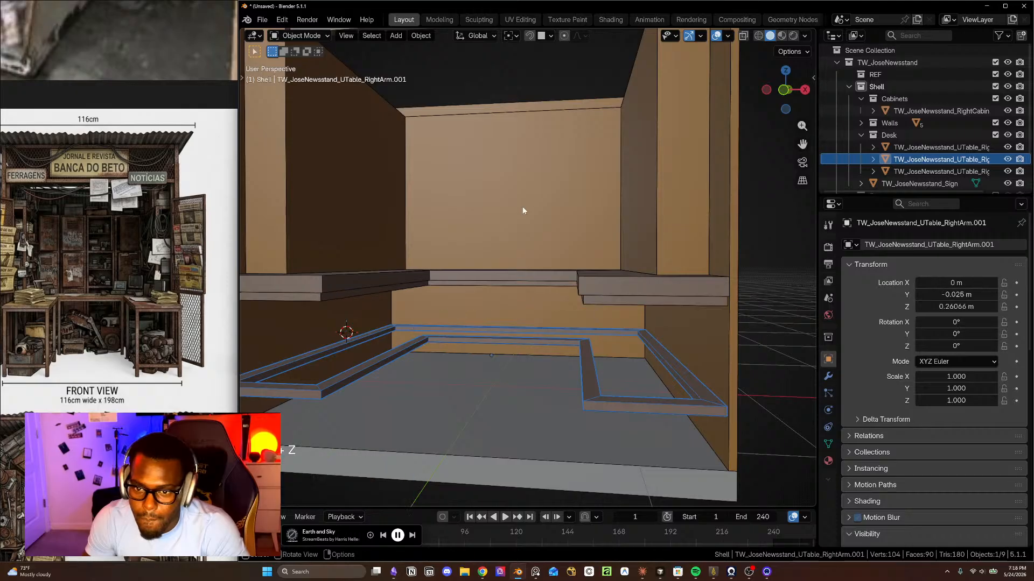
- Set the lower frame's origin to its geometry
{"action": "left_click", "coordinate": [421, 36]}
{"action": "mouse_move", "coordinate": [461, 62]}
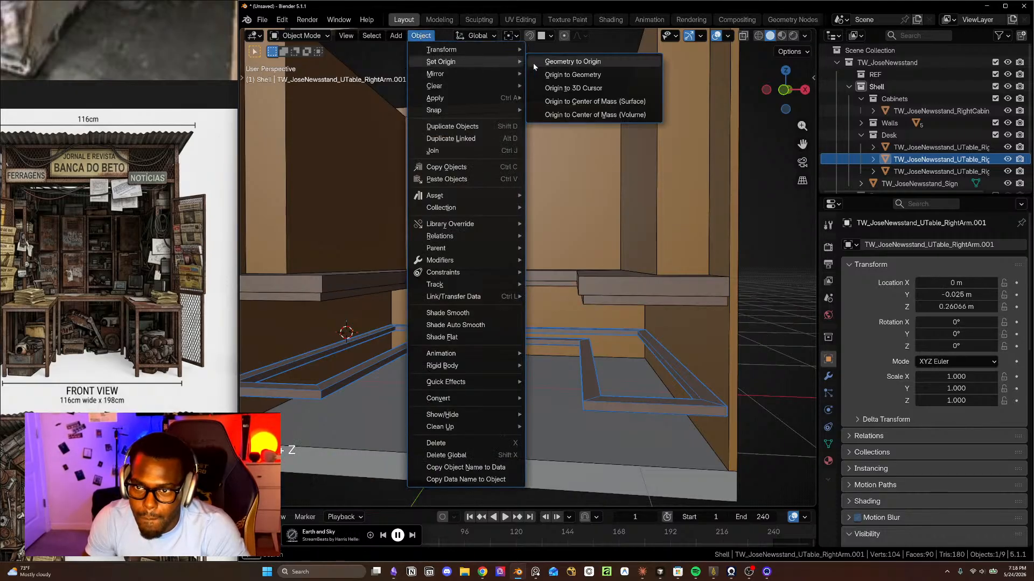
{"action": "left_click", "coordinate": [572, 75]}
{"action": "middle_click_drag", "start_coordinate": [572, 75], "coordinate": [542, 67]}
- Raise the upper frame about 0.0235 m along Z against the tabletop's underside
{"action": "left_click", "coordinate": [614, 270]}
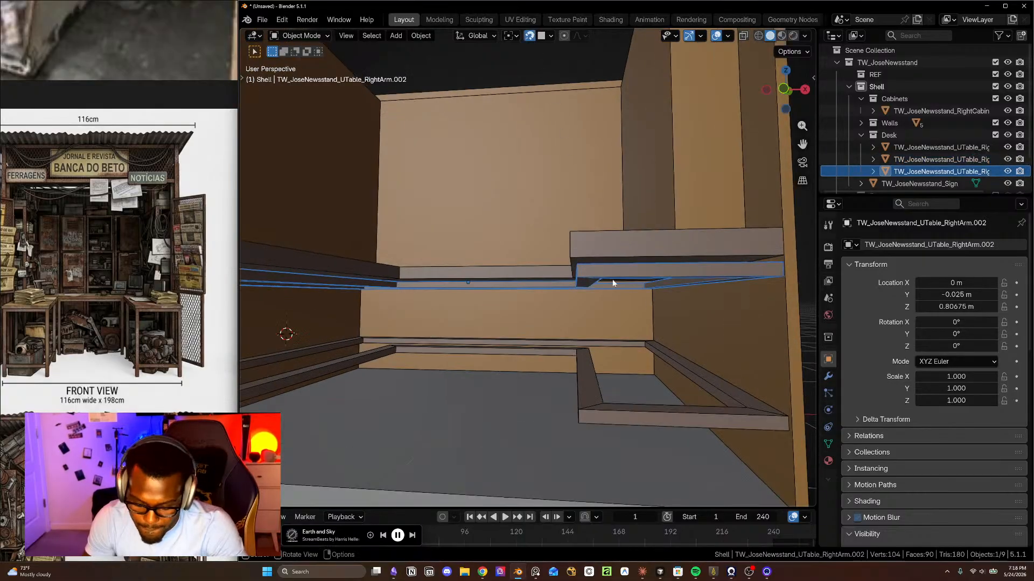
{"action": "key", "text": "g"}
{"action": "key", "text": "z"}
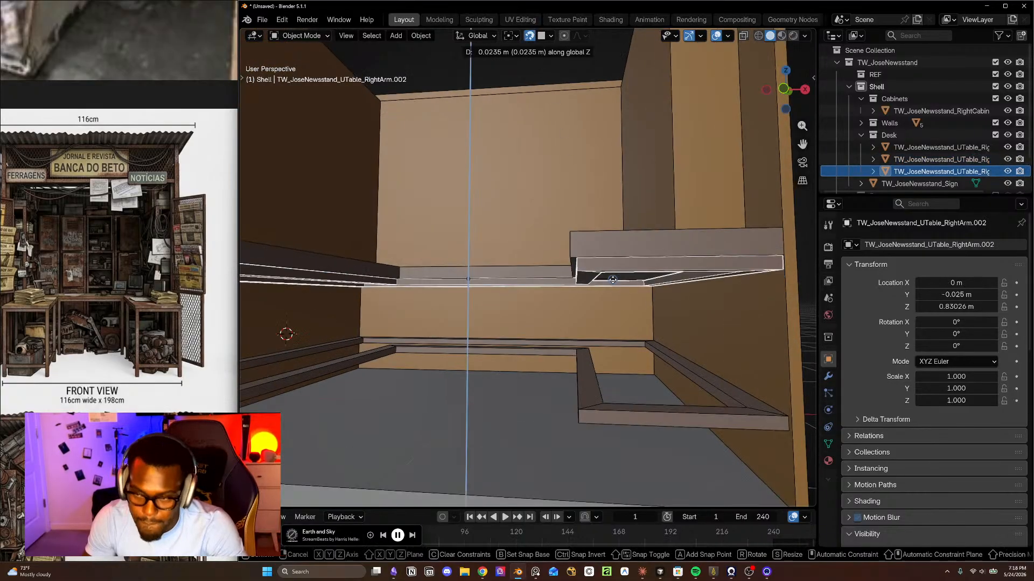
{"action": "left_click", "coordinate": [574, 273]}
{"action": "middle_click_drag", "start_coordinate": [573, 264], "coordinate": [621, 327]}
- Try adding a 2 m cube inside the upper frame's mesh, and undo that
{"action": "key", "text": "Tab"}
{"action": "scroll", "coordinate": [599, 327], "scroll_direction": "down", "scroll_amount": 6}
{"action": "scroll", "coordinate": [618, 336], "scroll_direction": "up", "scroll_amount": 4}
{"action": "scroll", "coordinate": [621, 364], "scroll_direction": "down", "scroll_amount": 2}
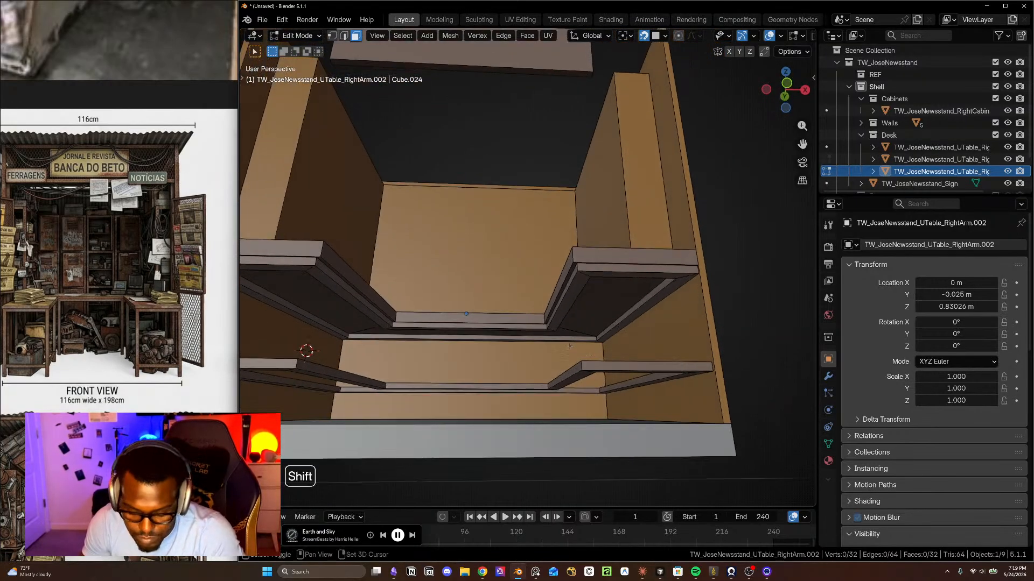
{"action": "key", "text": "shift+z"}
{"action": "key", "text": "shift+z"}
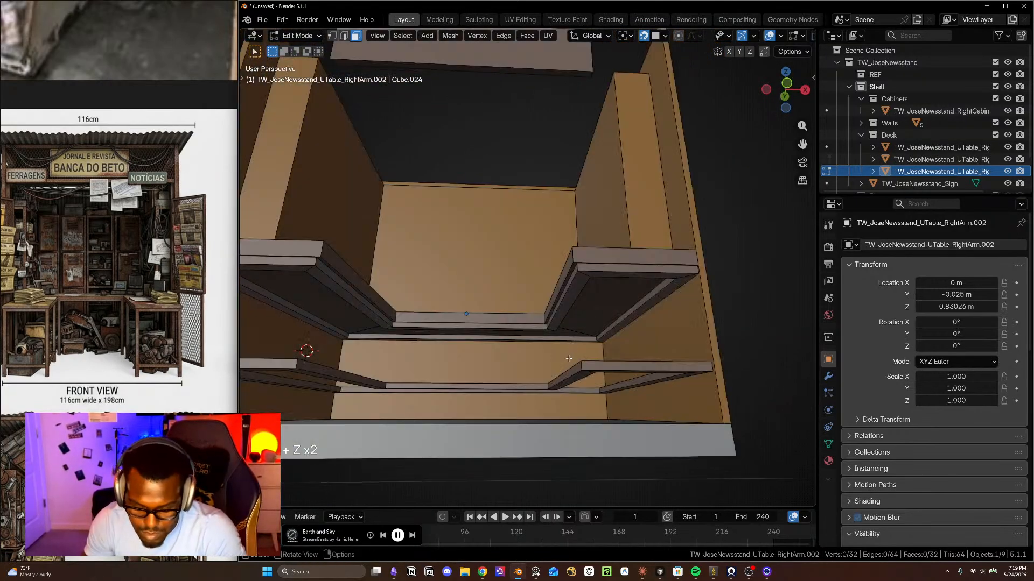
{"action": "middle_click_drag", "start_coordinate": [555, 358], "coordinate": [564, 378]}
{"action": "key", "text": "shift+a"}
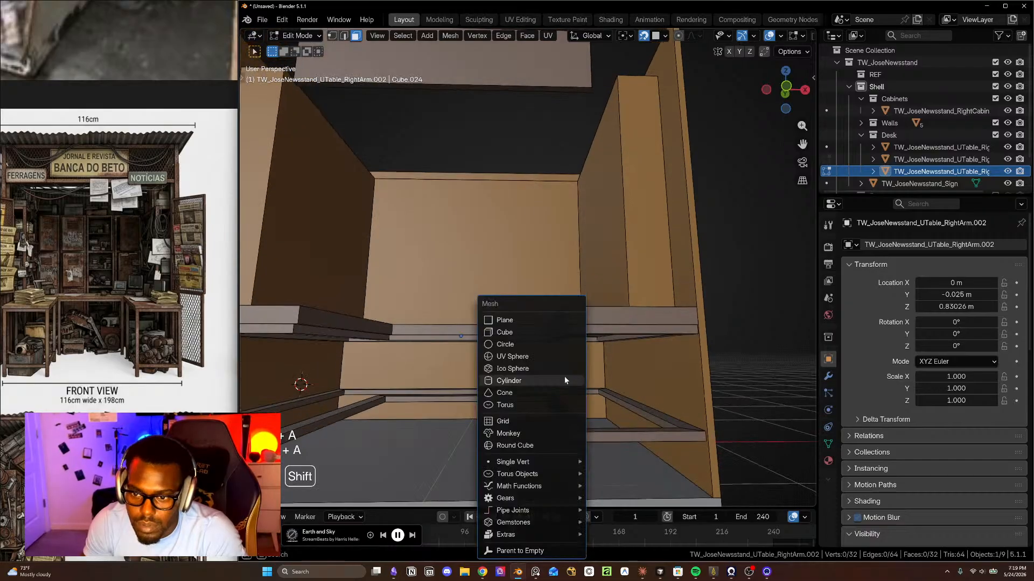
{"action": "left_click", "coordinate": [534, 332]}
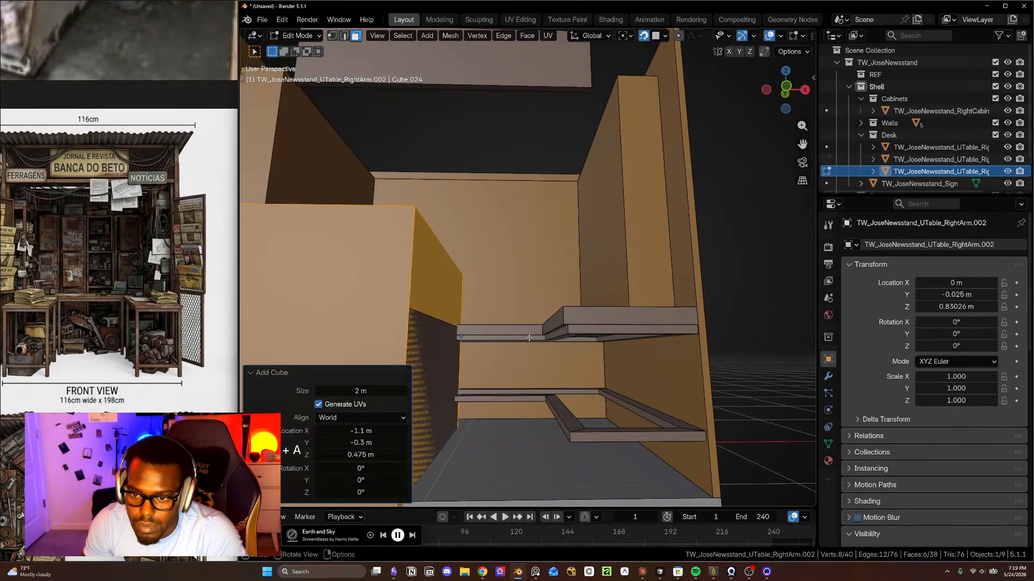
{"action": "scroll", "coordinate": [534, 332], "scroll_direction": "down", "scroll_amount": 5}
{"action": "middle_click_drag", "start_coordinate": [483, 363], "coordinate": [654, 54]}
{"action": "key", "text": "ctrl+z"}
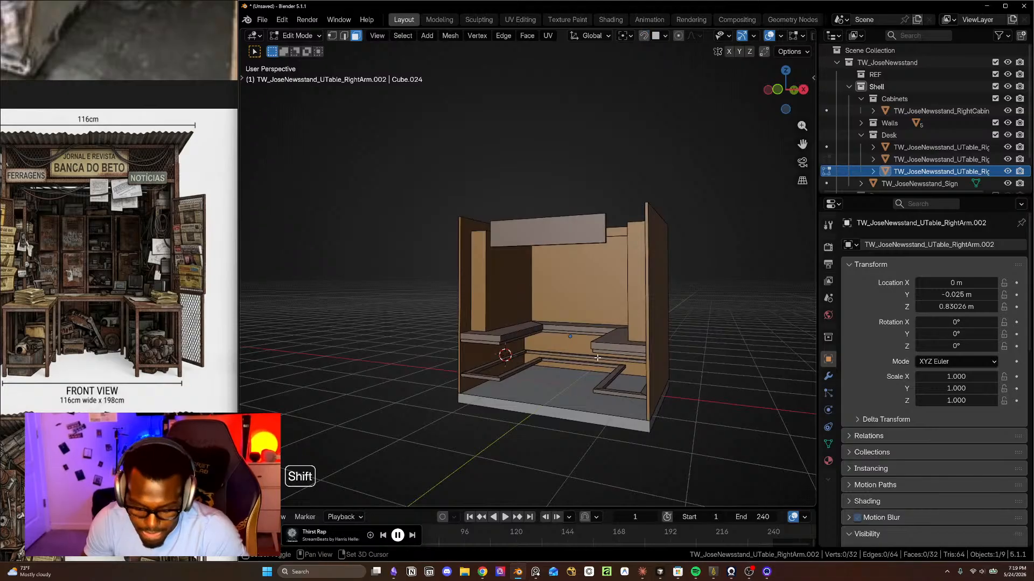
- Try adding a cube to the upper frame's mesh again and scaling it uniformly to 0.412
{"action": "key", "text": "shift+a"}
{"action": "left_click", "coordinate": [585, 333]}
{"action": "mouse_move", "coordinate": [598, 371]}
{"action": "middle_mouse_down"}
{"action": "mouse_move", "coordinate": [585, 392]}
{"action": "mouse_move", "coordinate": [586, 361]}
{"action": "mouse_move", "coordinate": [595, 370]}
{"action": "middle_mouse_up"}
{"action": "key", "text": "s"}
{"action": "left_click", "coordinate": [547, 377]}
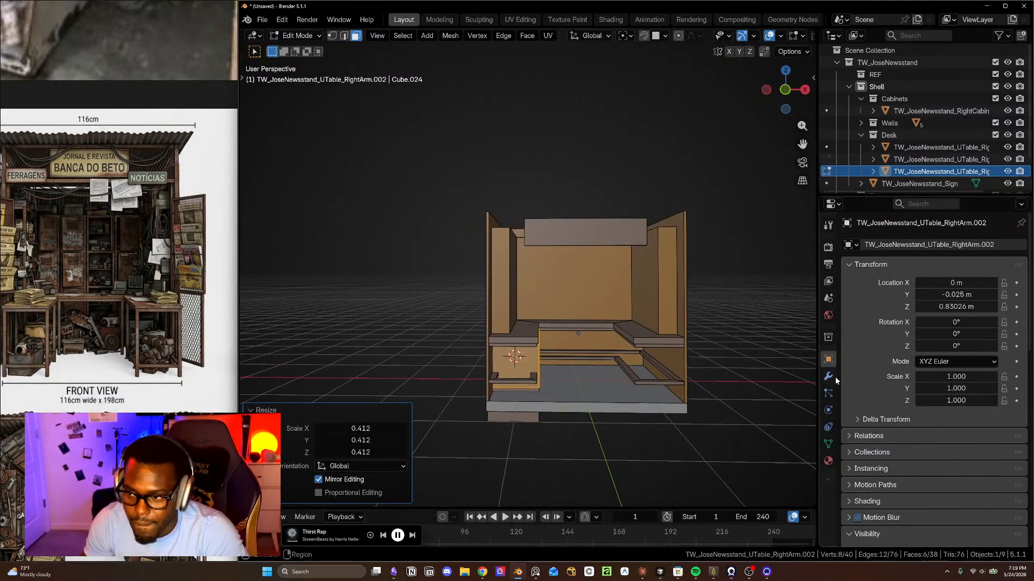
{"action": "left_click", "coordinate": [828, 376]}
{"action": "middle_click_drag", "start_coordinate": [792, 381], "coordinate": [782, 384]}
{"action": "scroll", "coordinate": [551, 382], "scroll_direction": "up", "scroll_amount": 3}
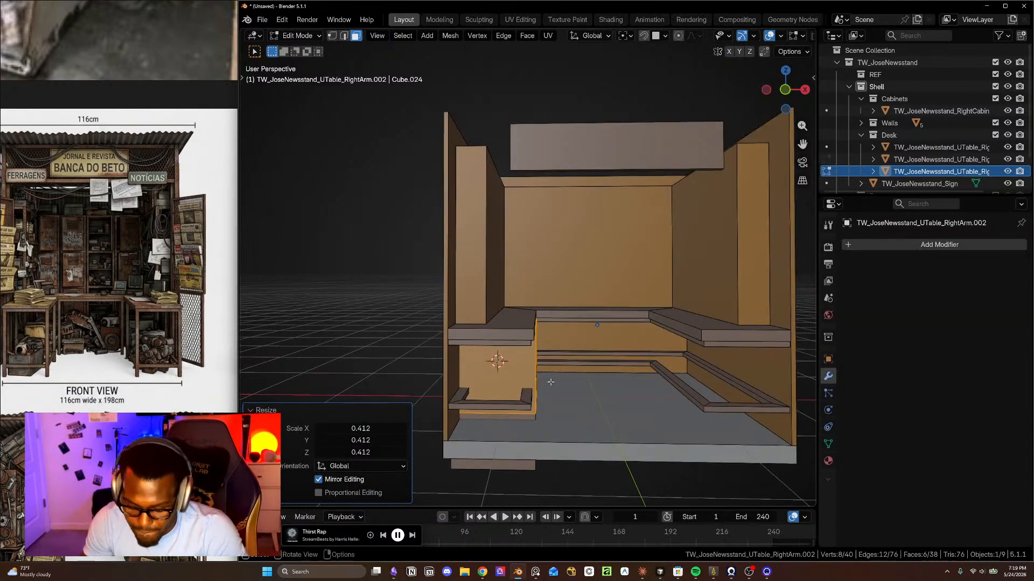
- Try moving the cube clear of the newsstand, and reselect its linked faces to shift it again
{"action": "key", "text": "g"}
{"action": "left_click", "coordinate": [392, 347]}
{"action": "middle_click_drag", "start_coordinate": [392, 347], "coordinate": [386, 447]}
{"action": "middle_click_drag", "start_coordinate": [458, 424], "coordinate": [446, 350]}
{"action": "key", "text": "g"}
{"action": "left_click", "coordinate": [449, 290]}
{"action": "left_click", "coordinate": [455, 248]}
{"action": "key", "text": "alt+a"}
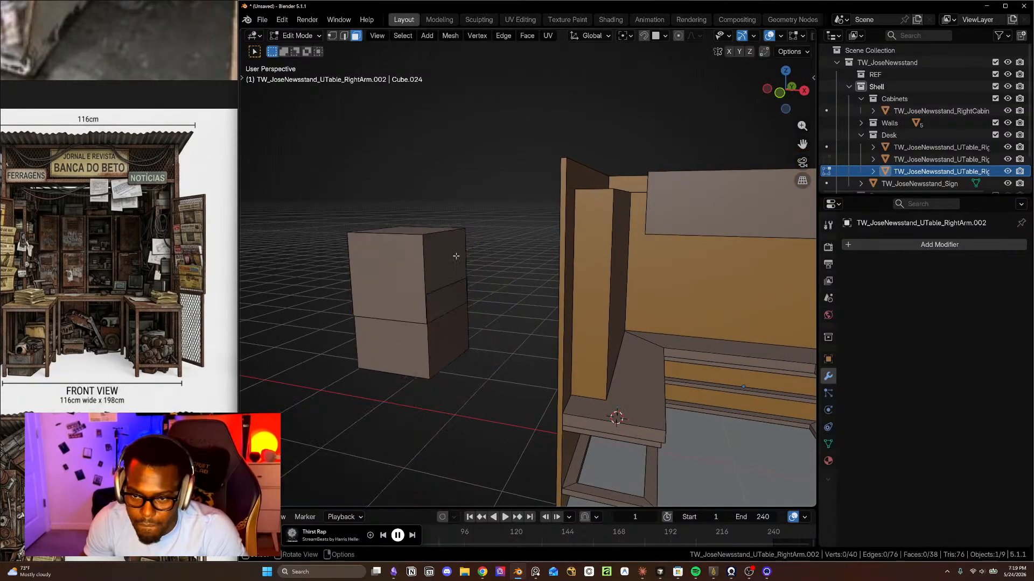
{"action": "left_click", "coordinate": [448, 260]}
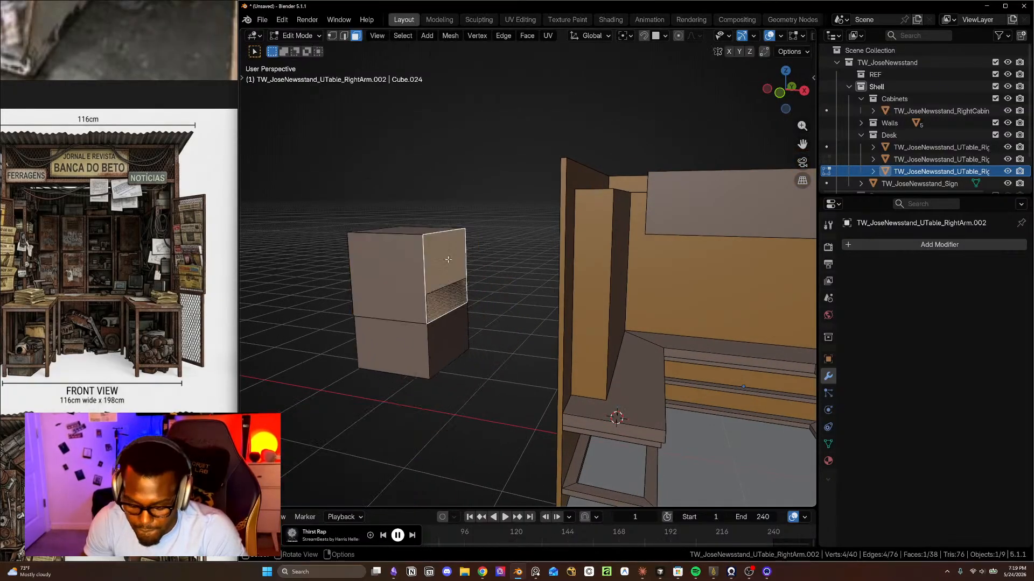
{"action": "key", "text": "ctrl+l"}
{"action": "key", "text": "g"}
{"action": "left_click", "coordinate": [495, 211]}
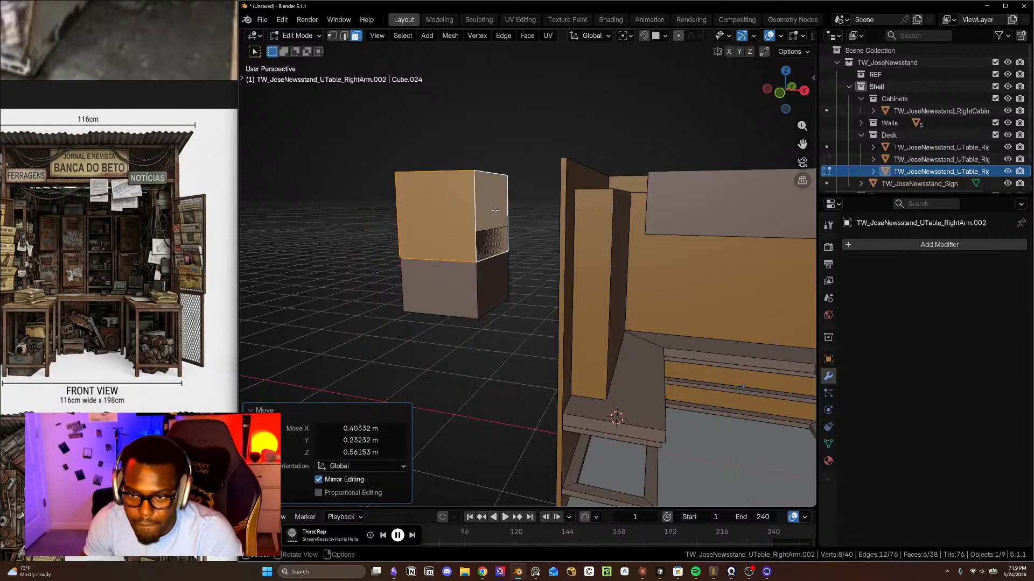
- Undo the cube's moves, its scaling and its addition to the upper frame's mesh
{"action": "key", "text": "ctrl+z"}
{"action": "key", "text": "ctrl+z"}
{"action": "key", "text": "ctrl+z"}
{"action": "key", "text": "ctrl+z"}
{"action": "key", "text": "ctrl+z"}
{"action": "key", "text": "ctrl+z"}
{"action": "key", "text": "ctrl+z"}
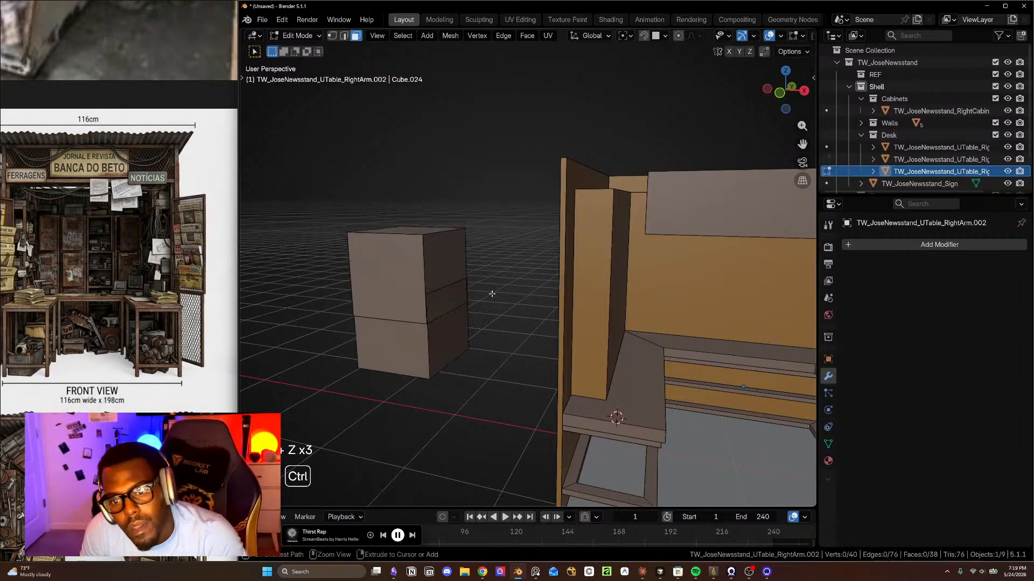
{"action": "scroll", "coordinate": [491, 294], "scroll_direction": "down", "scroll_amount": 10}
{"action": "middle_click_drag", "start_coordinate": [519, 317], "coordinate": [527, 373]}
{"action": "key", "text": "x"}
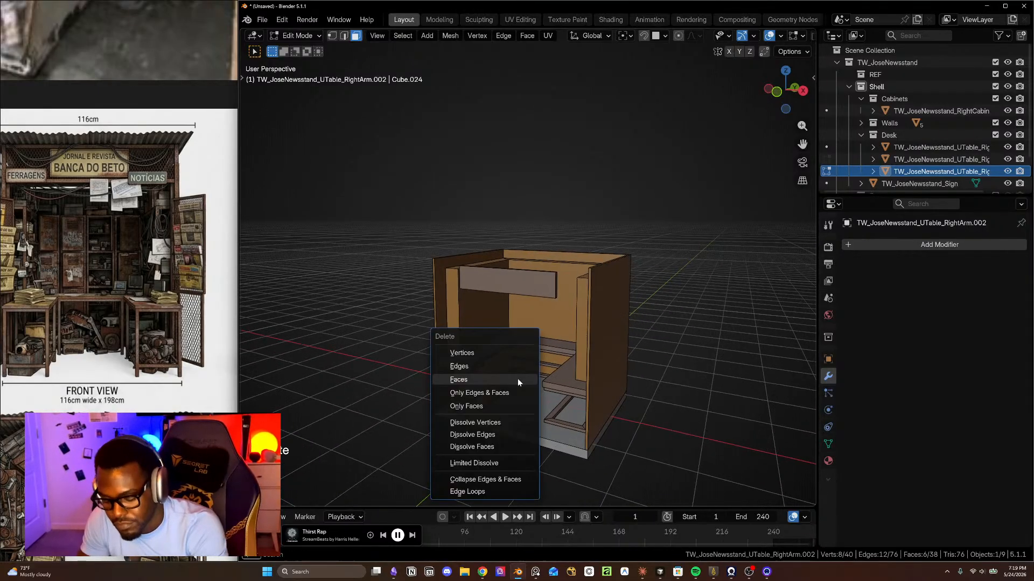
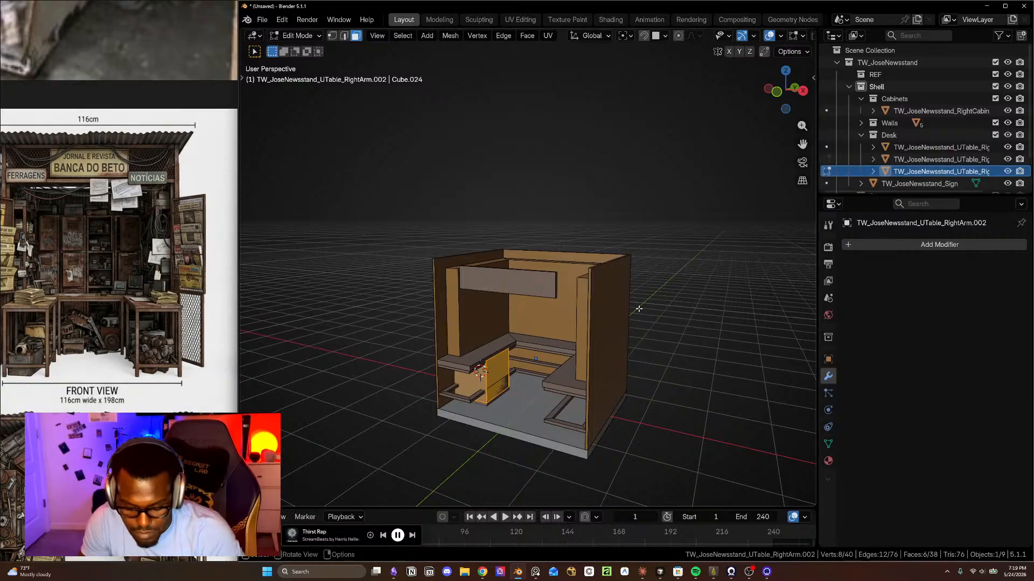
{"action": "key", "text": "ctrl+z"}
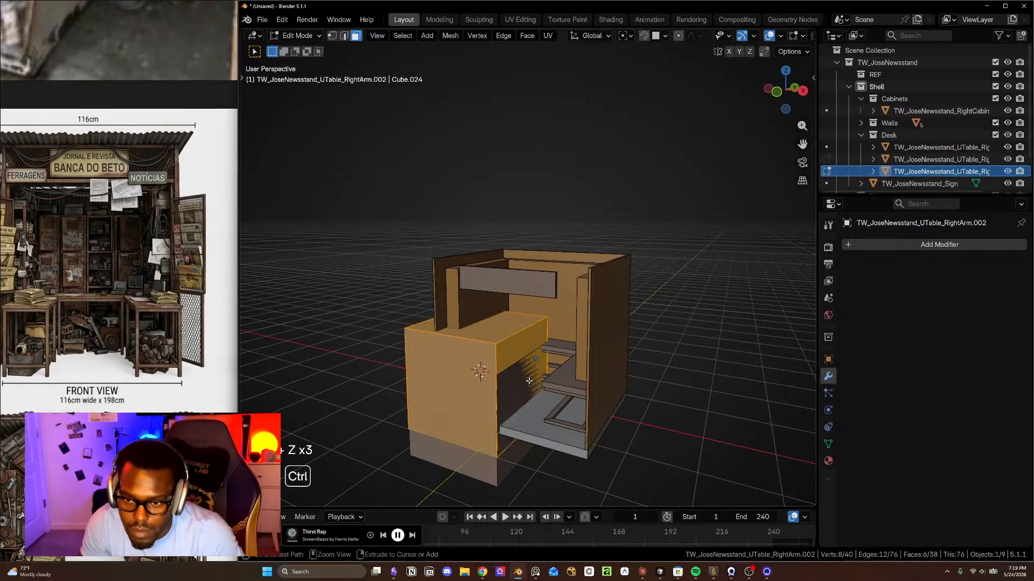
{"action": "key", "text": "ctrl+z"}
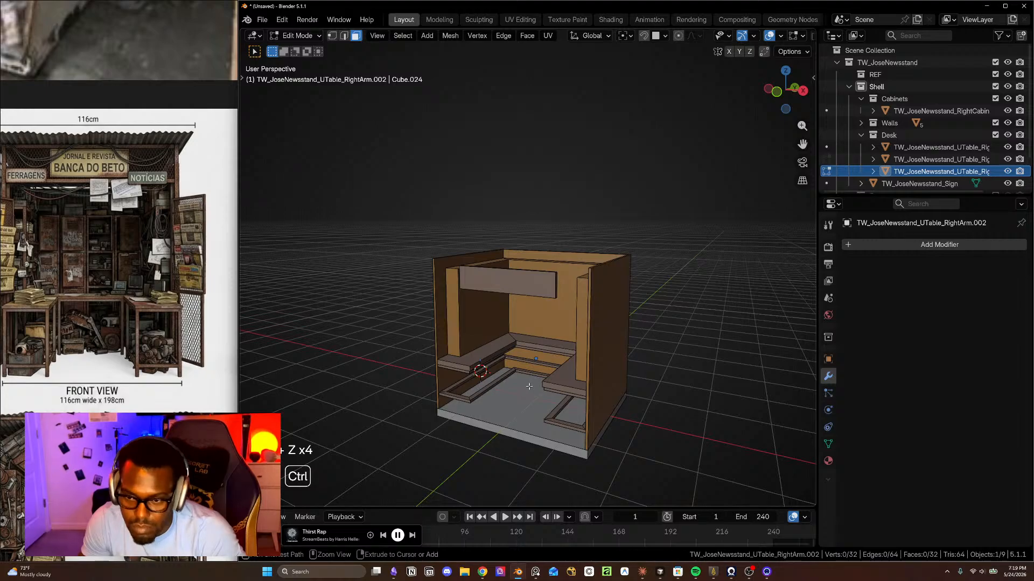
- Leave mesh editing, deselect everything, and add a 2 m cube as a separate object
{"action": "key", "text": "Tab"}
{"action": "scroll", "coordinate": [590, 395], "scroll_direction": "up", "scroll_amount": 2}
{"action": "left_click", "coordinate": [685, 354]}
{"action": "scroll", "coordinate": [635, 372], "scroll_direction": "up", "scroll_amount": 2}
{"action": "mouse_move", "coordinate": [627, 376]}
{"action": "middle_mouse_down"}
{"action": "mouse_move", "coordinate": [663, 379]}
{"action": "mouse_move", "coordinate": [625, 385]}
{"action": "middle_mouse_up"}
{"action": "key", "text": "shift+a"}
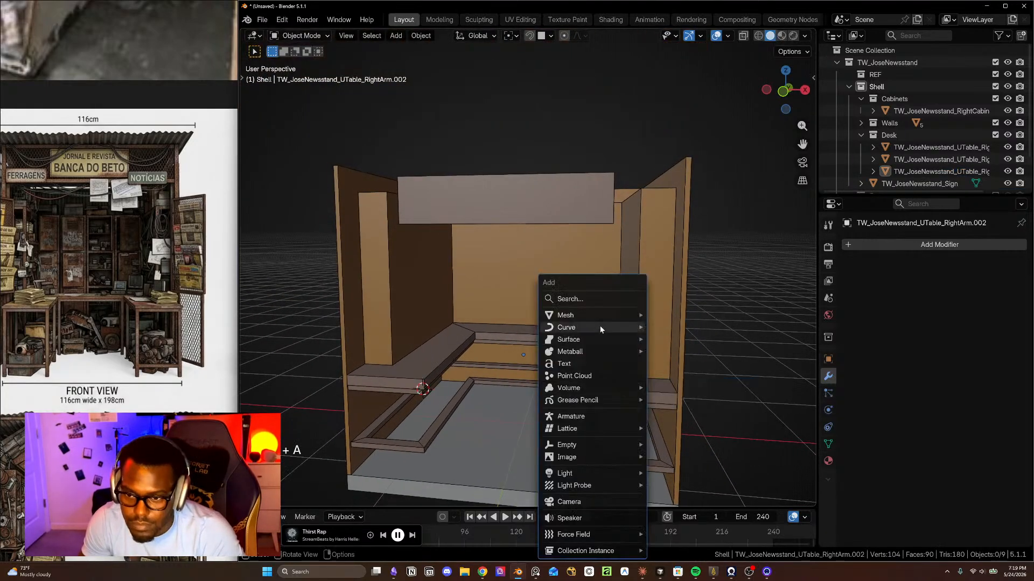
{"action": "mouse_move", "coordinate": [638, 319]}
{"action": "left_click", "coordinate": [698, 93]}
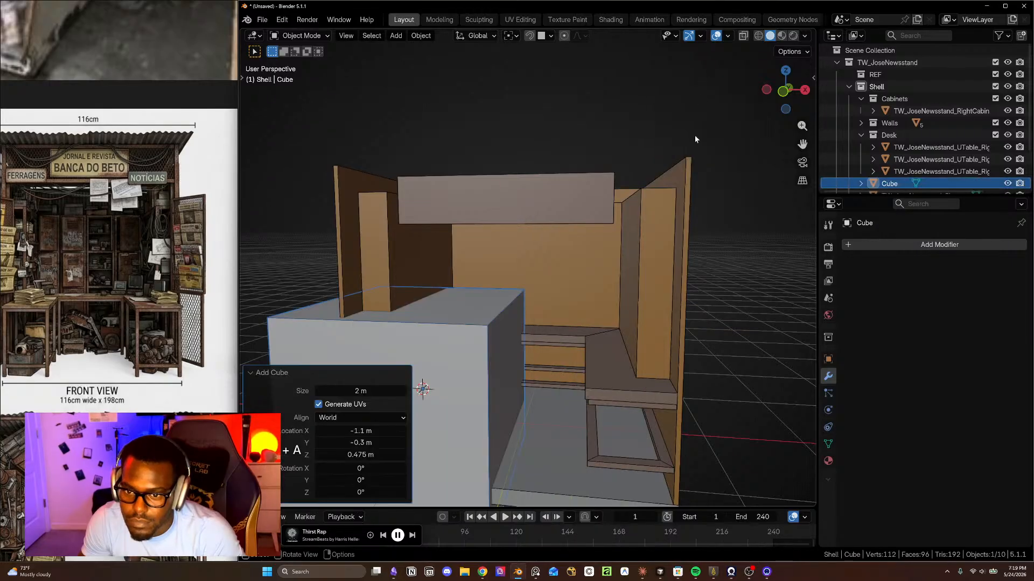
- Scale the cube to about 0.071 in X and Y only, and move it to the left desk arm's front inner corner
{"action": "scroll", "coordinate": [522, 376], "scroll_direction": "down", "scroll_amount": 3}
{"action": "middle_click_drag", "start_coordinate": [522, 377], "coordinate": [556, 463]}
{"action": "scroll", "coordinate": [551, 425], "scroll_direction": "up", "scroll_amount": 2}
{"action": "key", "text": "KP_7"}
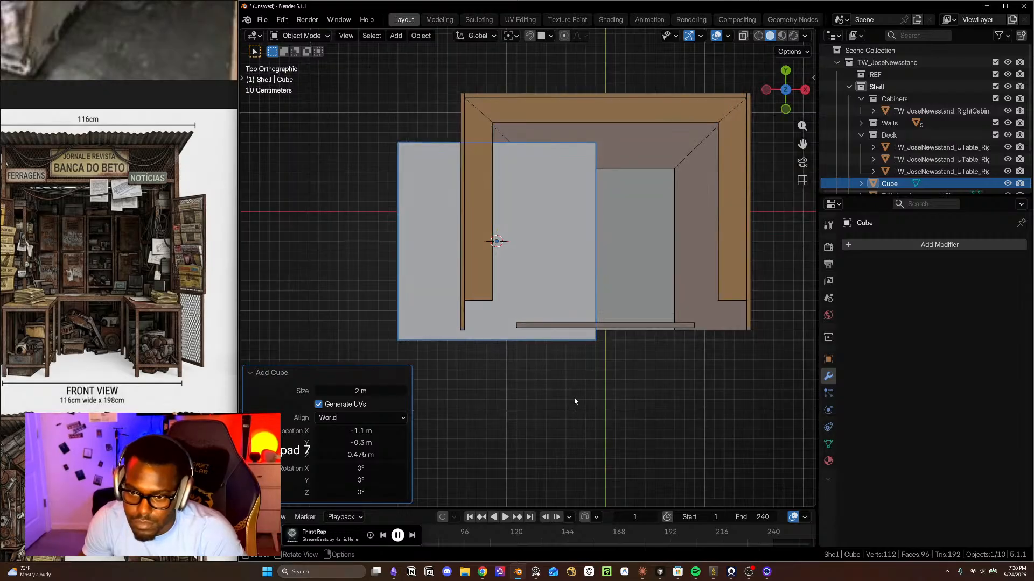
{"action": "key", "text": "s"}
{"action": "key", "text": "shift+z"}
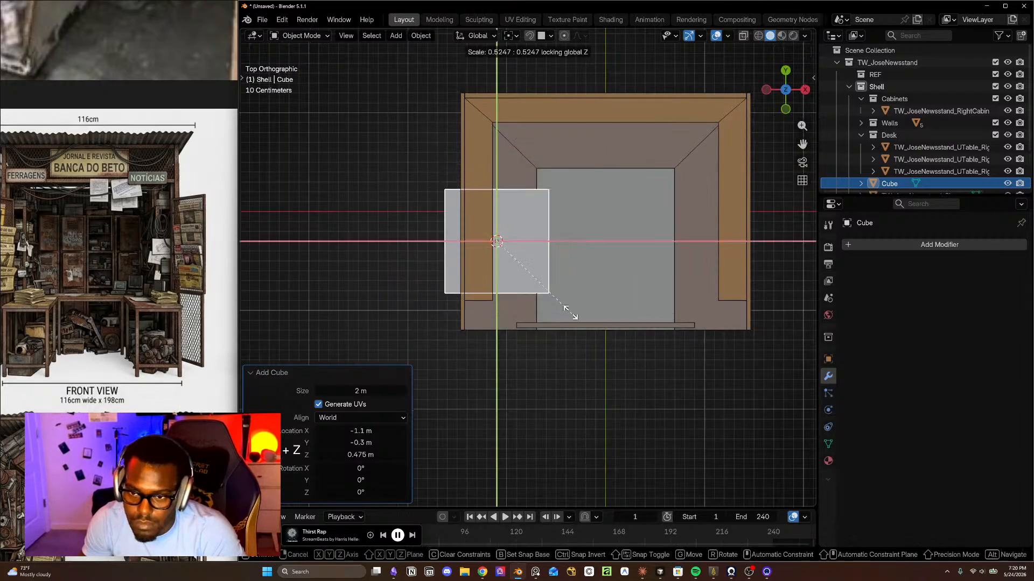
{"action": "left_click", "coordinate": [510, 251]}
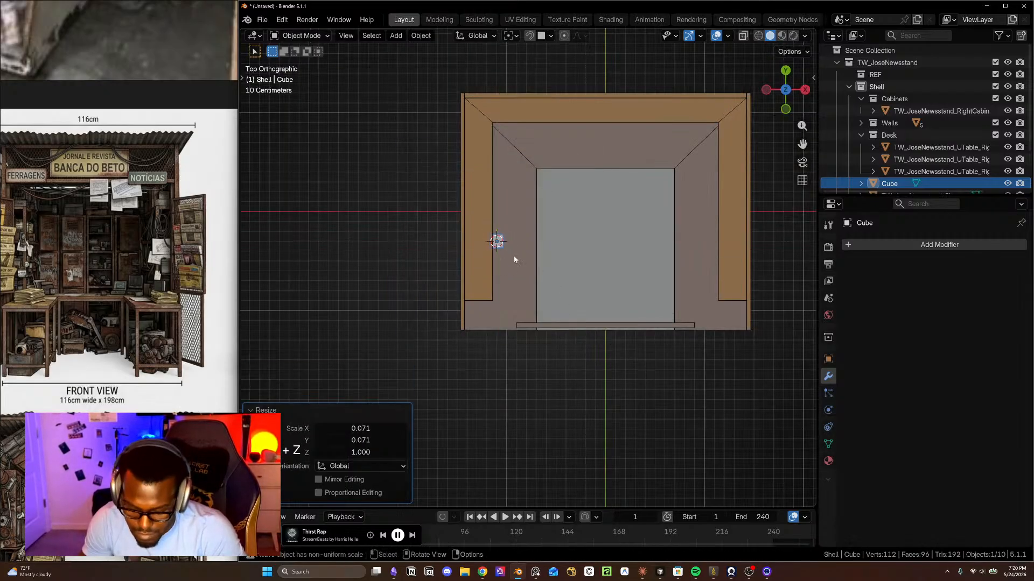
{"action": "key", "text": "g"}
{"action": "left_click", "coordinate": [546, 337]}
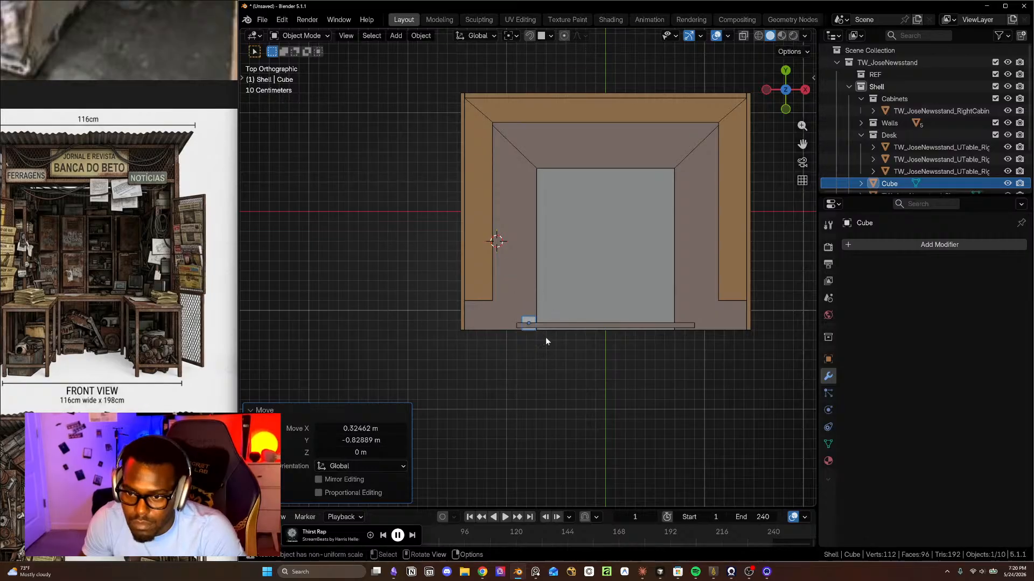
- Move the post about -0.0197 m along X towards the upper frame's inner edge
{"action": "scroll", "coordinate": [542, 338], "scroll_direction": "up", "scroll_amount": 3}
{"action": "mouse_move", "coordinate": [541, 334]}
{"action": "middle_mouse_down"}
{"action": "mouse_move", "coordinate": [535, 221]}
{"action": "mouse_move", "coordinate": [531, 381]}
{"action": "mouse_move", "coordinate": [531, 323]}
{"action": "middle_mouse_up"}
{"action": "scroll", "coordinate": [531, 381], "scroll_direction": "down", "scroll_amount": 2}
{"action": "middle_click_drag", "start_coordinate": [531, 323], "coordinate": [602, 383], "text": "shift"}
{"action": "scroll", "coordinate": [580, 297], "scroll_direction": "up", "scroll_amount": 2}
{"action": "scroll", "coordinate": [566, 372], "scroll_direction": "up", "scroll_amount": 1}
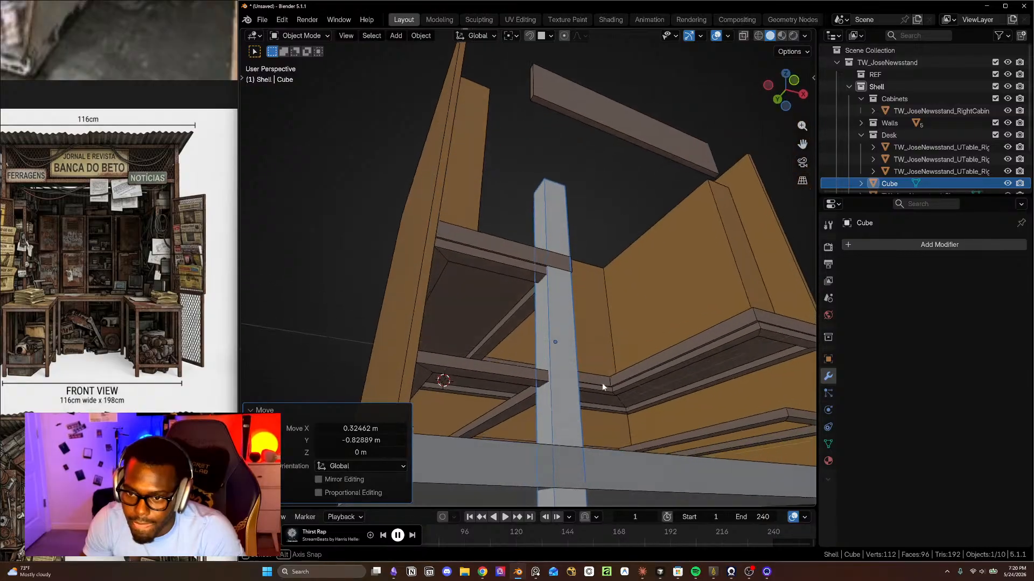
{"action": "scroll", "coordinate": [574, 296], "scroll_direction": "up", "scroll_amount": 3}
{"action": "middle_click_drag", "start_coordinate": [574, 296], "coordinate": [599, 278]}
{"action": "key", "text": "g"}
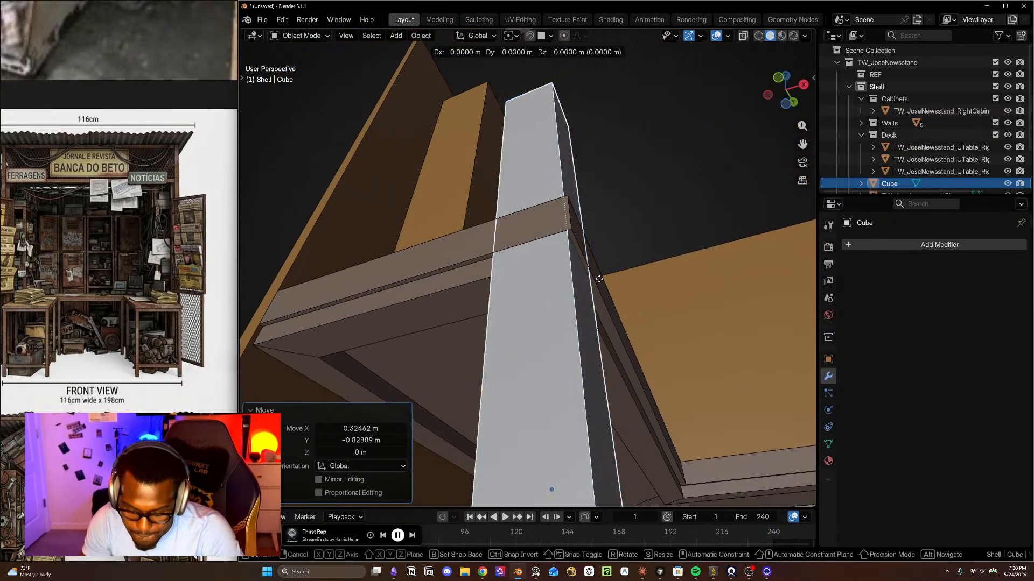
{"action": "key", "text": "x"}
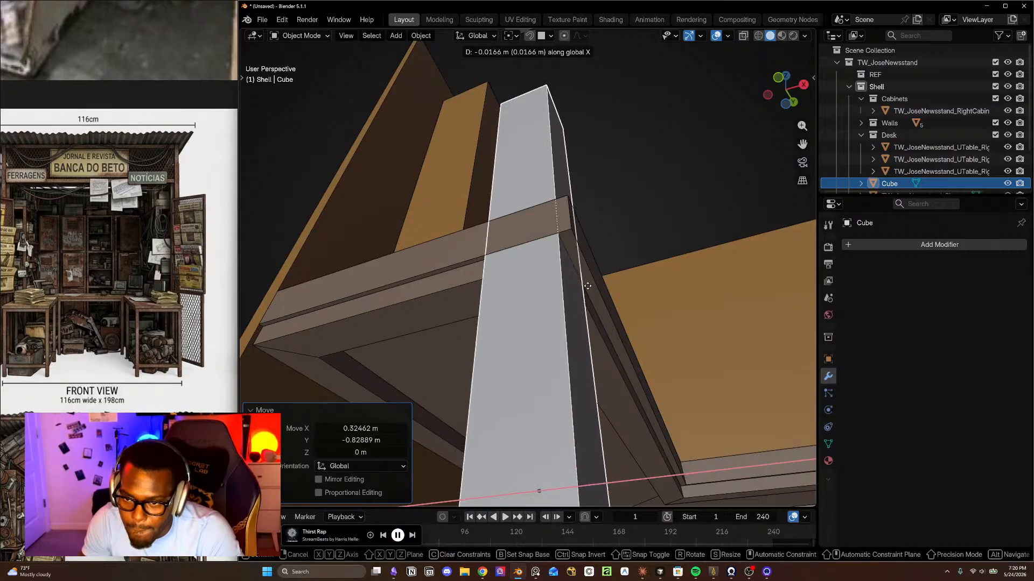
{"action": "left_click", "coordinate": [568, 295]}
- In front view, nudge the post about 0.0022 m along X to align it with the upper frame's inner edge
{"action": "middle_click_drag", "start_coordinate": [575, 318], "coordinate": [574, 324]}
{"action": "middle_click_drag", "start_coordinate": [584, 285], "coordinate": [576, 316]}
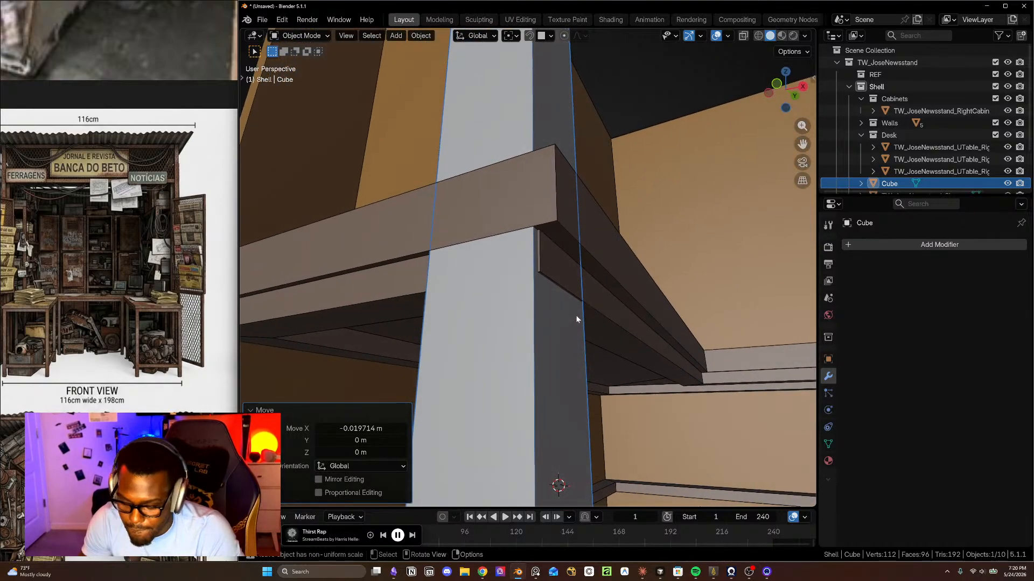
{"action": "key", "text": "KP_1"}
{"action": "scroll", "coordinate": [534, 323], "scroll_direction": "up", "scroll_amount": 1}
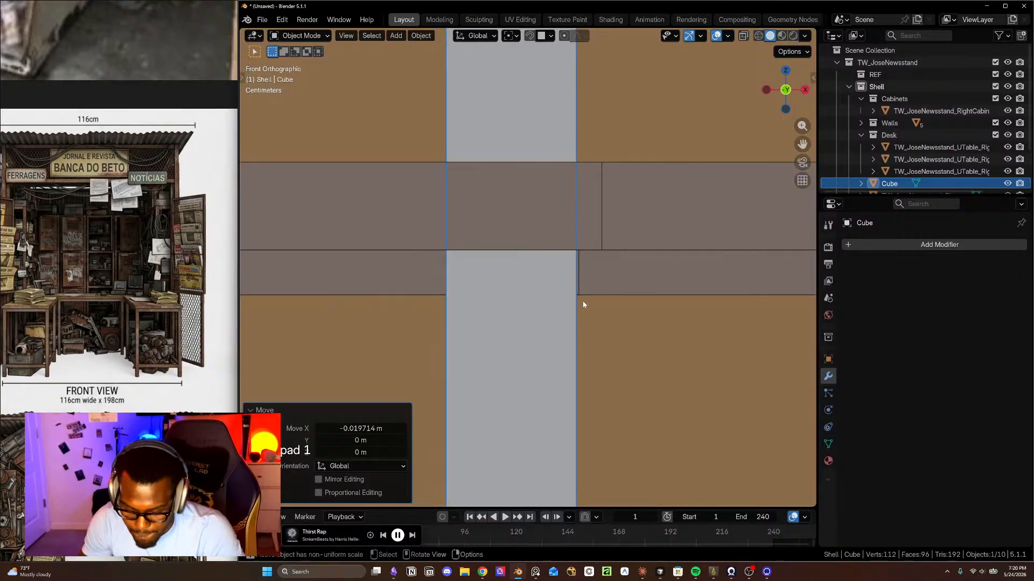
{"action": "key", "text": "g"}
{"action": "key", "text": "x"}
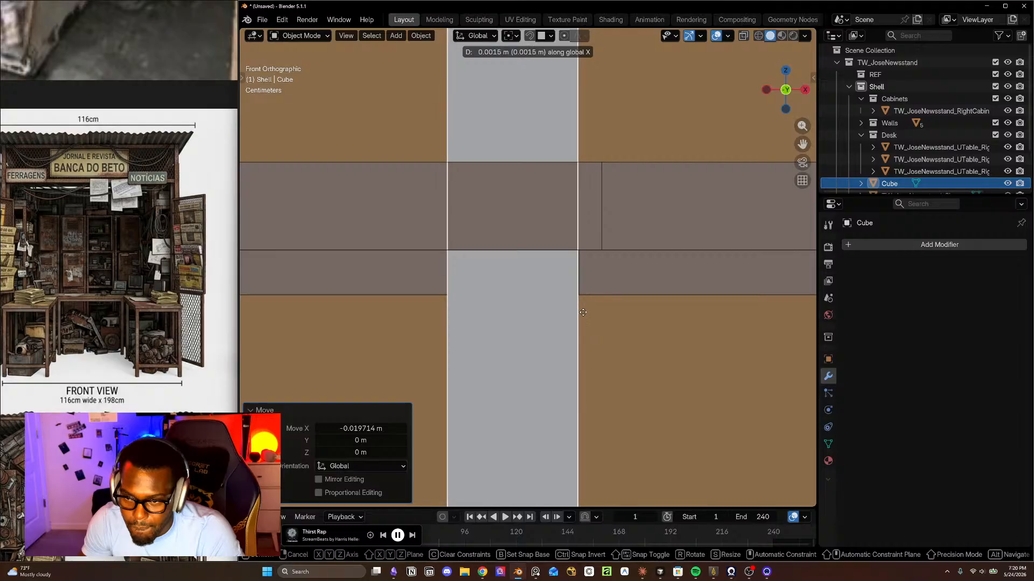
{"action": "left_click", "coordinate": [583, 311]}
- Snap the 3D cursor to the post's front inner vertical edge
{"action": "middle_click_drag", "start_coordinate": [583, 311], "coordinate": [607, 279]}
{"action": "scroll", "coordinate": [616, 347], "scroll_direction": "down", "scroll_amount": 3}
{"action": "middle_click_drag", "start_coordinate": [616, 346], "coordinate": [362, 354], "text": "shift"}
{"action": "scroll", "coordinate": [452, 350], "scroll_direction": "down", "scroll_amount": 6}
{"action": "scroll", "coordinate": [380, 339], "scroll_direction": "up", "scroll_amount": 9}
{"action": "middle_click_drag", "start_coordinate": [732, 398], "coordinate": [518, 377], "text": "shift"}
{"action": "middle_click_drag", "start_coordinate": [326, 313], "coordinate": [566, 261], "text": "shift"}
{"action": "scroll", "coordinate": [551, 273], "scroll_direction": "up", "scroll_amount": 2}
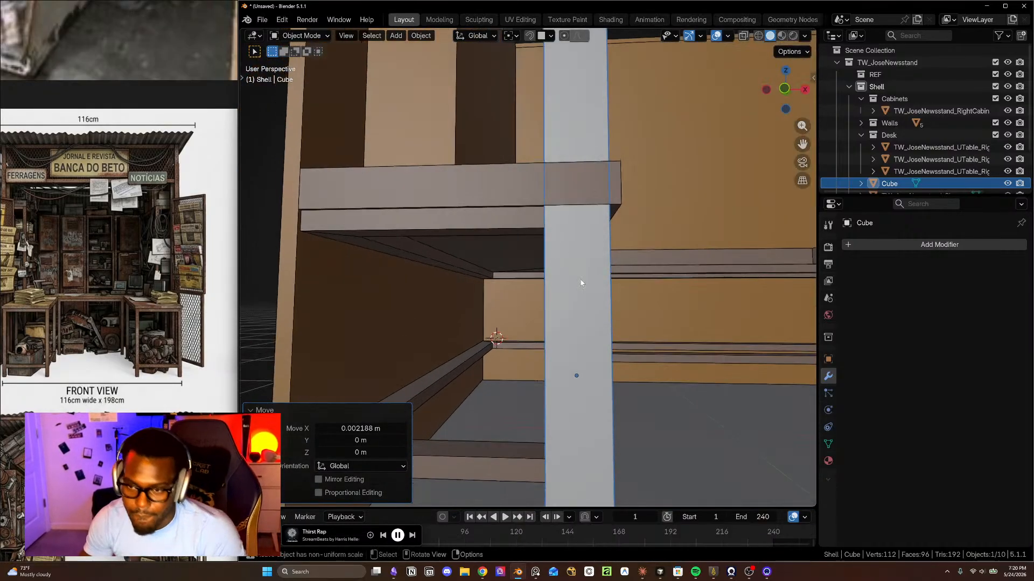
{"action": "key", "text": "Tab"}
{"action": "key", "text": "2"}
{"action": "left_click", "coordinate": [611, 251]}
{"action": "key", "text": "shift+s"}
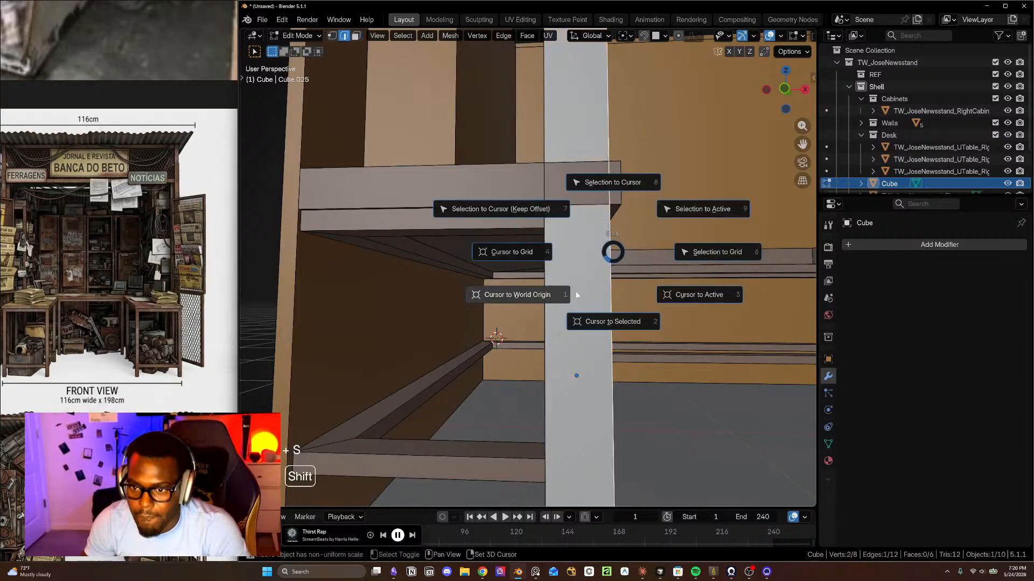
{"action": "left_click", "coordinate": [596, 321]}
- Set the post's origin to the 3D cursor
{"action": "key", "text": "Tab"}
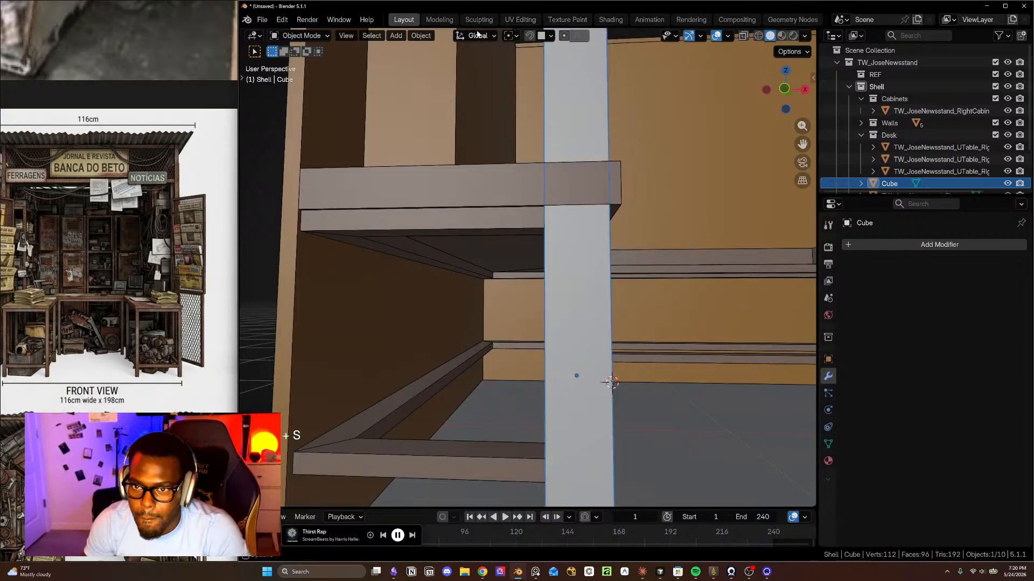
{"action": "left_click", "coordinate": [420, 36]}
{"action": "mouse_move", "coordinate": [440, 62]}
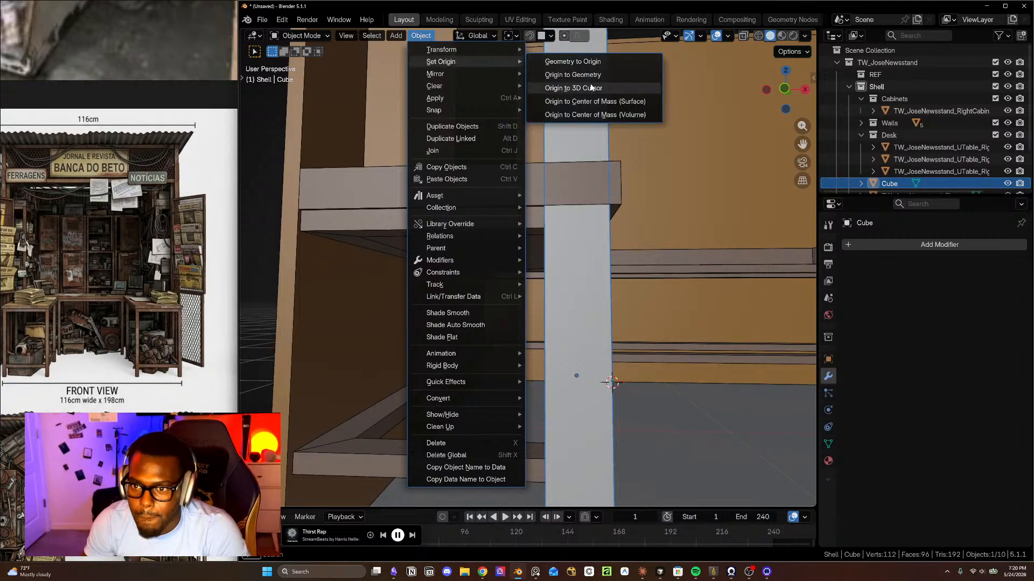
{"action": "left_click", "coordinate": [573, 88]}
- Move the post about -0.058 m along X
{"action": "middle_click_drag", "start_coordinate": [603, 335], "coordinate": [619, 215]}
{"action": "key", "text": "g"}
{"action": "key", "text": "x"}
{"action": "left_click", "coordinate": [617, 239]}
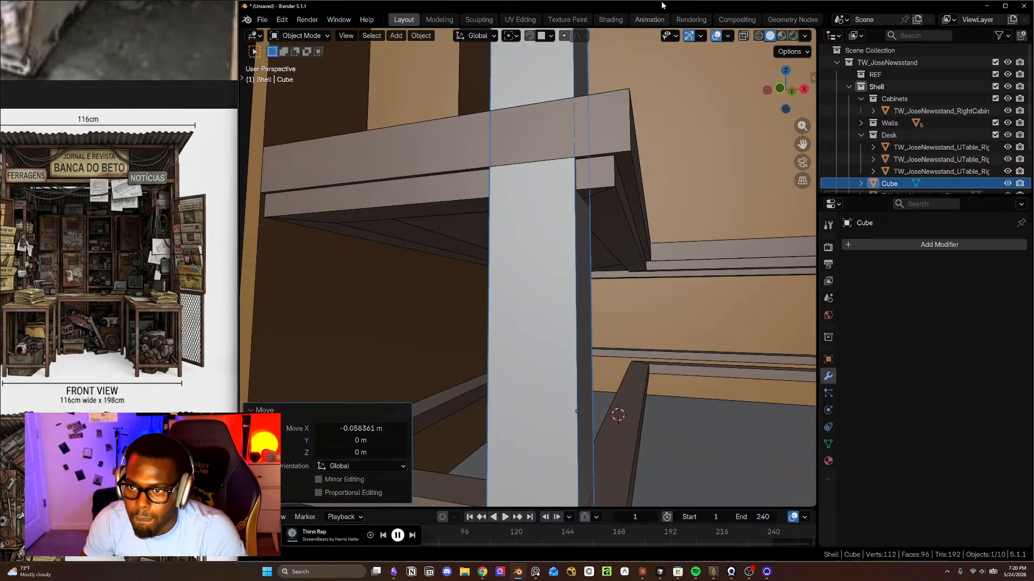
- Set the snap target to Vertex and enable snapping
{"action": "left_click", "coordinate": [550, 38]}
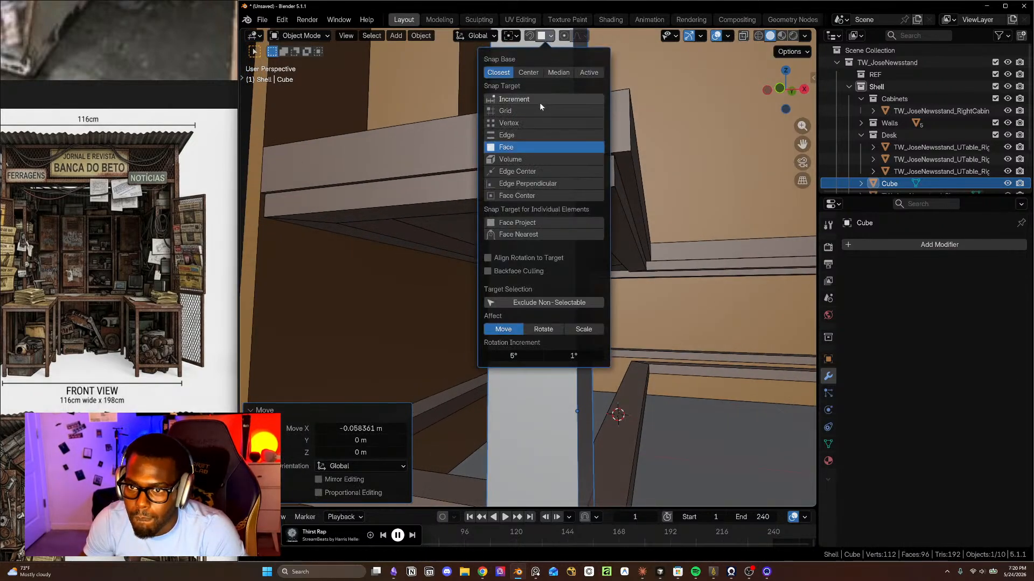
{"action": "left_click", "coordinate": [509, 123]}
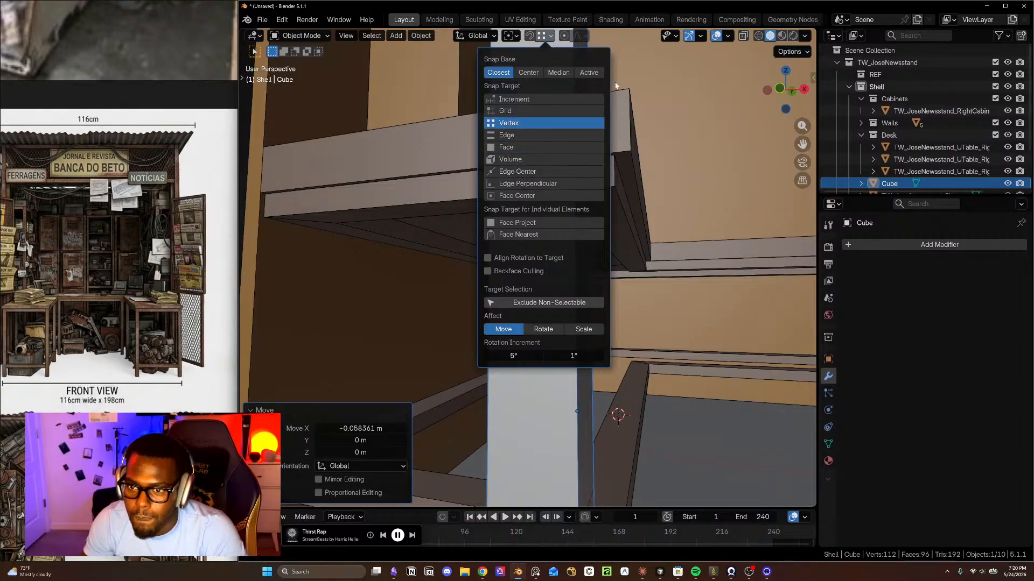
{"action": "left_click", "coordinate": [529, 35]}
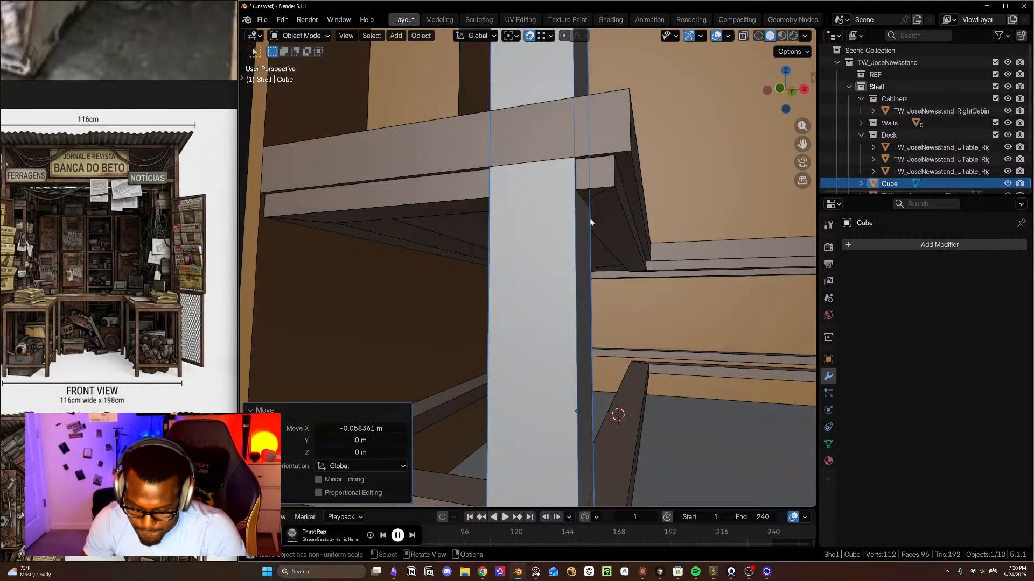
- Move the post about 0.059 m along X and 0.010 m along Y, snapping it to the support frame's front inner corner
{"action": "key", "text": "g"}
{"action": "key", "text": "x"}
{"action": "left_click", "coordinate": [617, 193]}
{"action": "middle_click_drag", "start_coordinate": [627, 209], "coordinate": [497, 226]}
{"action": "key", "text": "g"}
{"action": "key", "text": "y"}
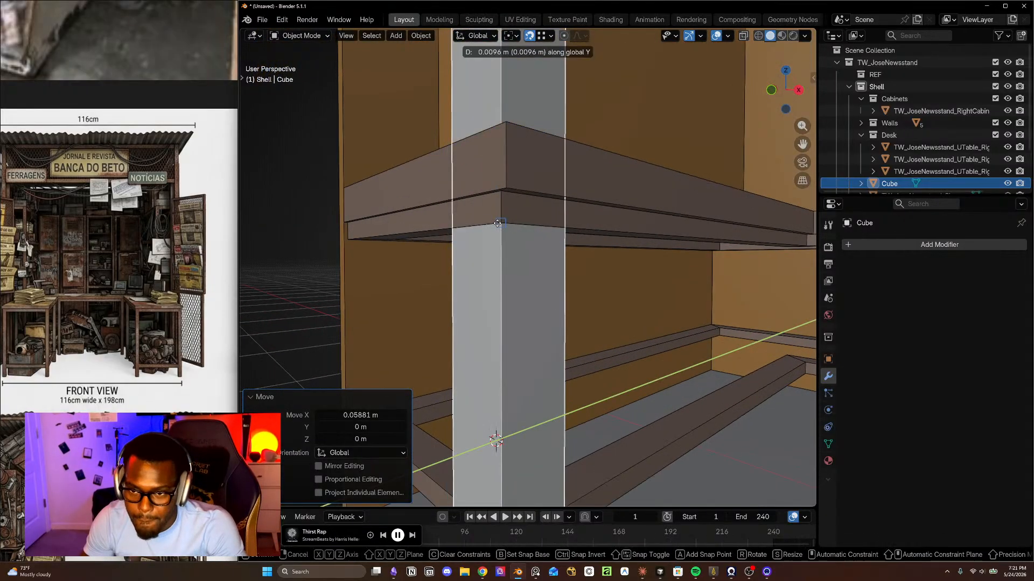
{"action": "left_click", "coordinate": [502, 223]}
- Thin the post by scaling its X and Y to 0.664 while keeping its Z height locked
{"action": "middle_click_drag", "start_coordinate": [564, 250], "coordinate": [669, 205]}
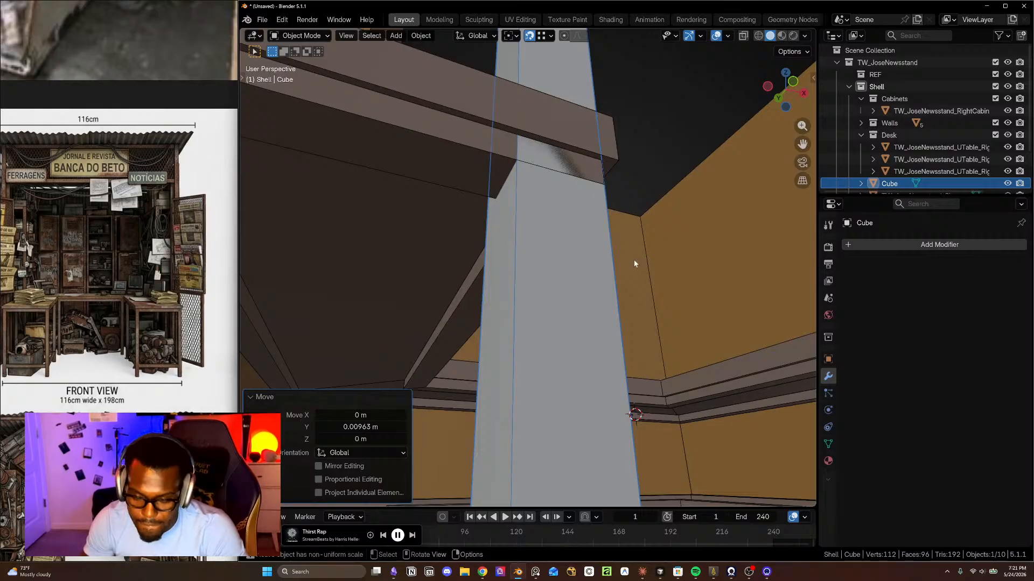
{"action": "key", "text": "s"}
{"action": "key", "text": "shift+z"}
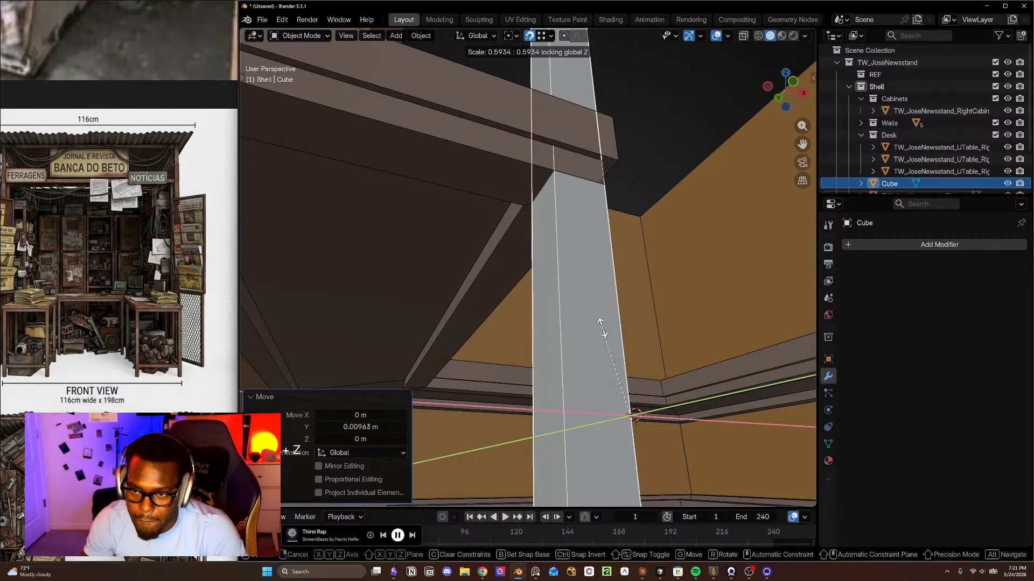
{"action": "left_click", "coordinate": [617, 312]}
- Raise the post about 0.637 m along Z so its lower end sits above the floor slab
{"action": "middle_click_drag", "start_coordinate": [605, 292], "coordinate": [566, 186]}
{"action": "scroll", "coordinate": [578, 257], "scroll_direction": "down", "scroll_amount": 8}
{"action": "scroll", "coordinate": [567, 198], "scroll_direction": "up", "scroll_amount": 4}
{"action": "scroll", "coordinate": [585, 195], "scroll_direction": "down", "scroll_amount": 2}
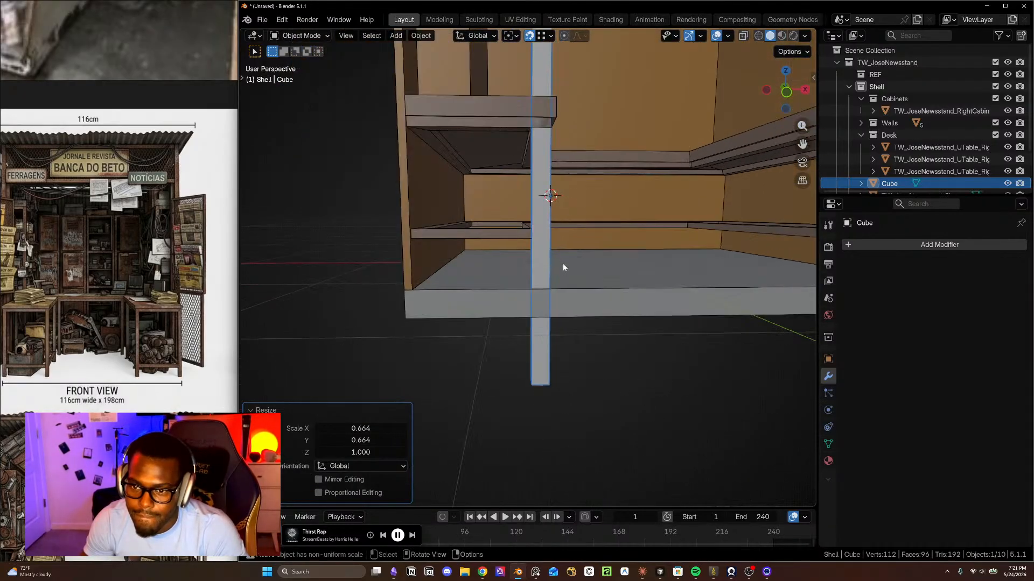
{"action": "key", "text": "g"}
{"action": "key", "text": "z"}
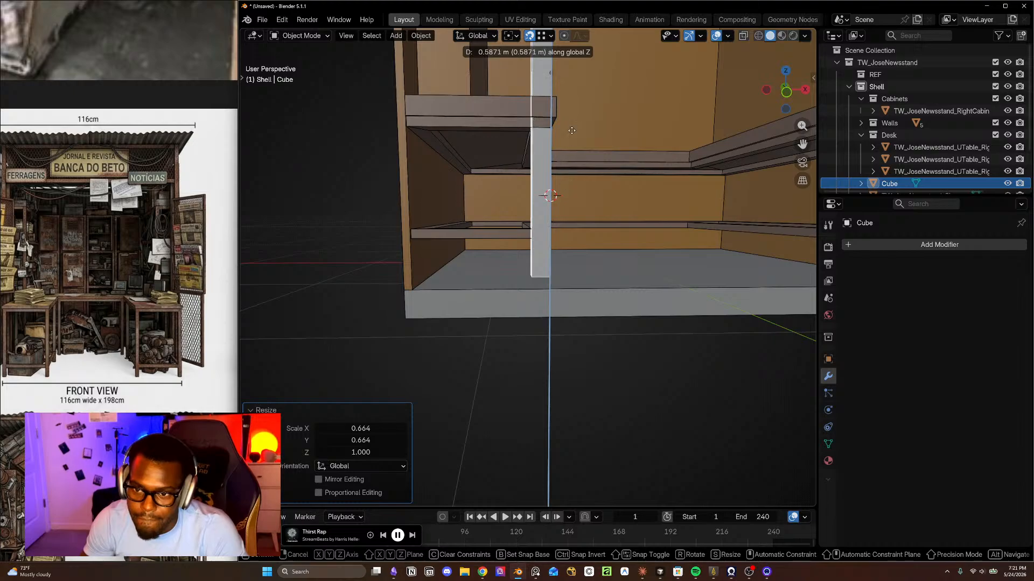
{"action": "left_click", "coordinate": [520, 273]}
- Snap the 3D cursor to the front inner vertex at the post's lower end
{"action": "scroll", "coordinate": [615, 261], "scroll_direction": "up", "scroll_amount": 5}
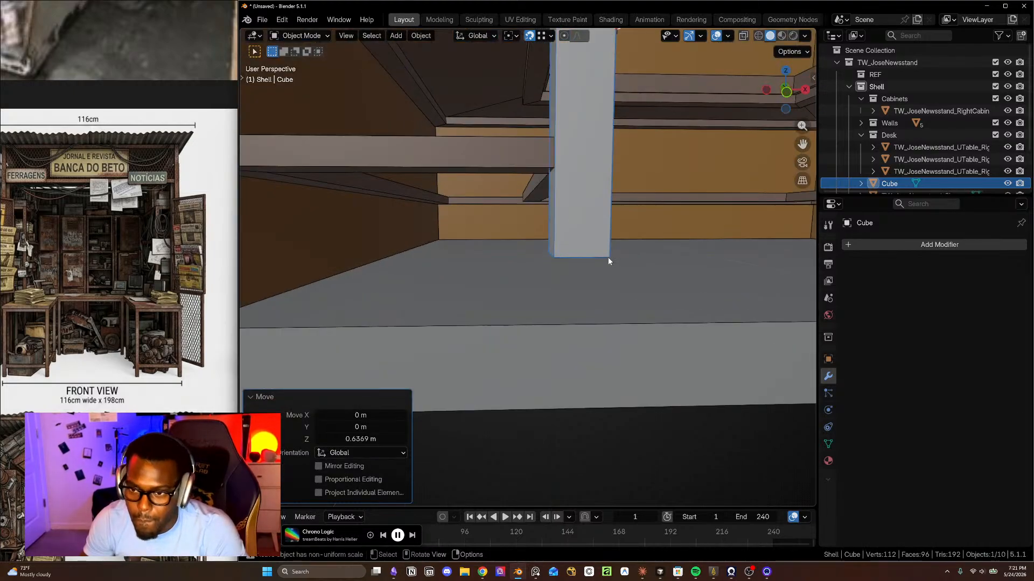
{"action": "left_click", "coordinate": [601, 245]}
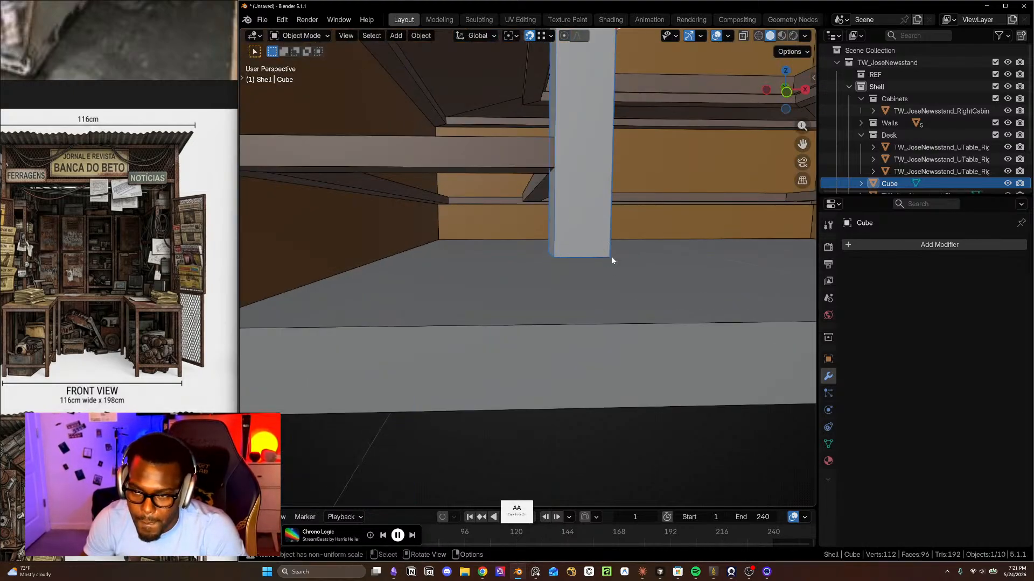
{"action": "key", "text": "Tab"}
{"action": "left_click", "coordinate": [609, 258]}
{"action": "middle_click_drag", "start_coordinate": [631, 276], "coordinate": [618, 277], "text": "shift"}
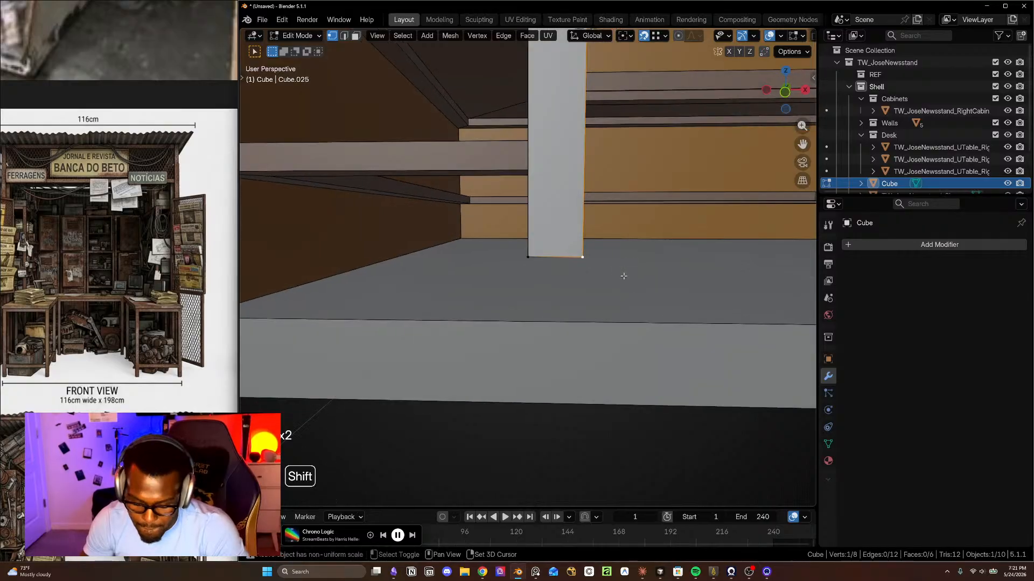
{"action": "key", "text": "shift+s"}
{"action": "left_click", "coordinate": [625, 339]}
{"action": "key", "text": "Tab"}
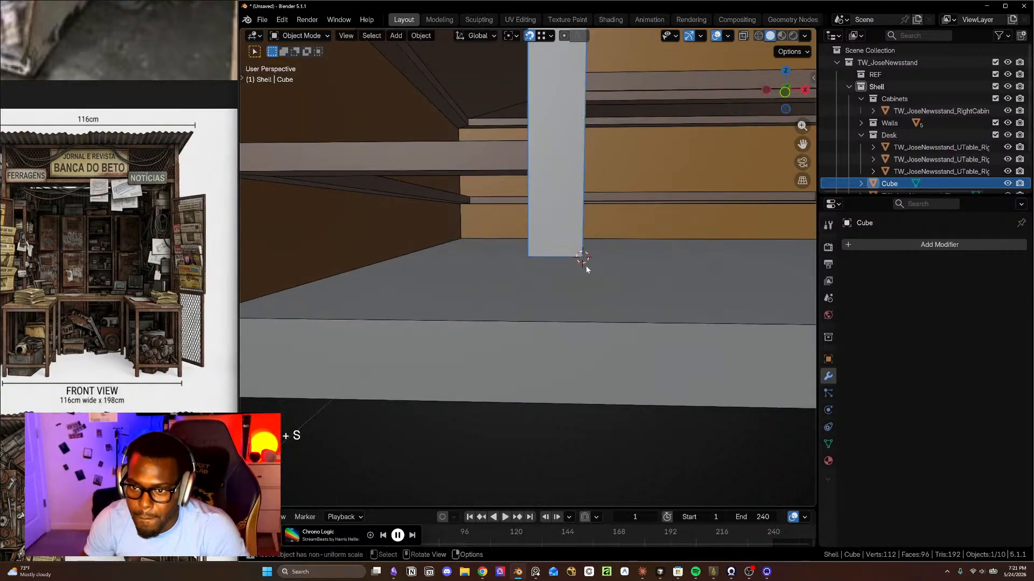
- Set the post's origin to the 3D cursor at its lower front inner corner
{"action": "left_click", "coordinate": [421, 35]}
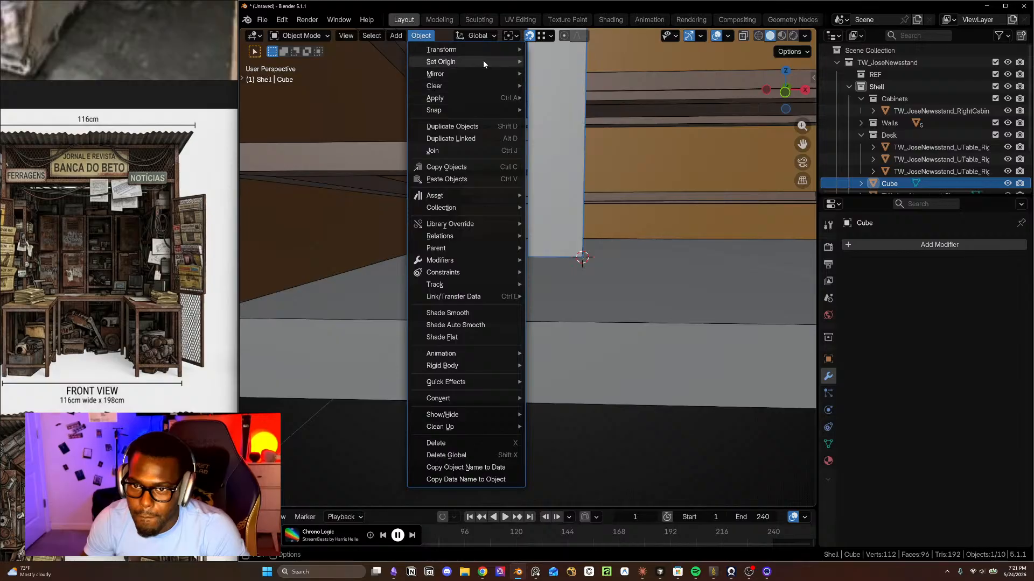
{"action": "mouse_move", "coordinate": [483, 59]}
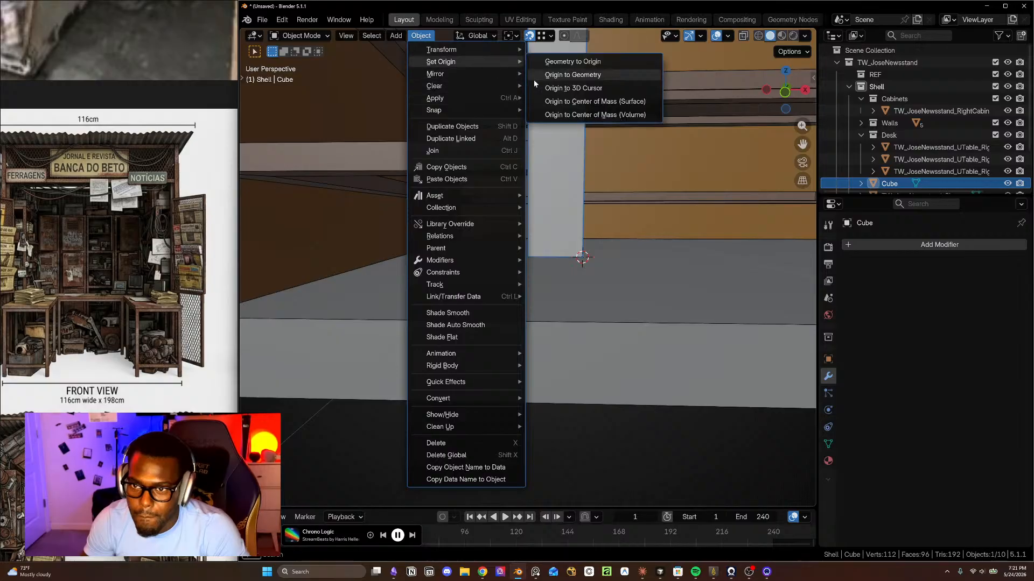
{"action": "left_click", "coordinate": [600, 91]}
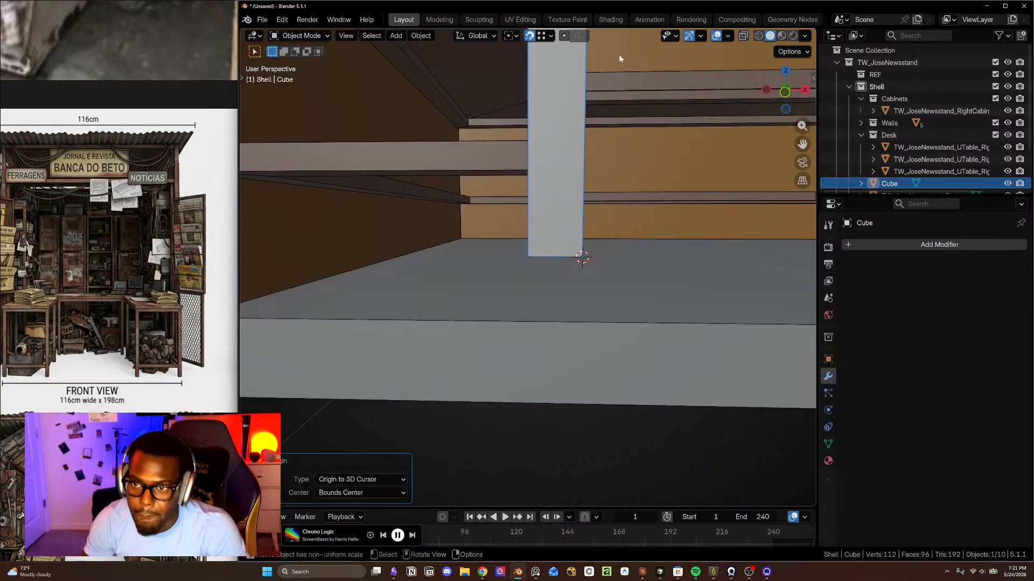
- Set the snap target to Face and lower the post about 0.112 m along Z onto the floor slab
{"action": "left_click", "coordinate": [542, 37]}
{"action": "left_click", "coordinate": [526, 147]}
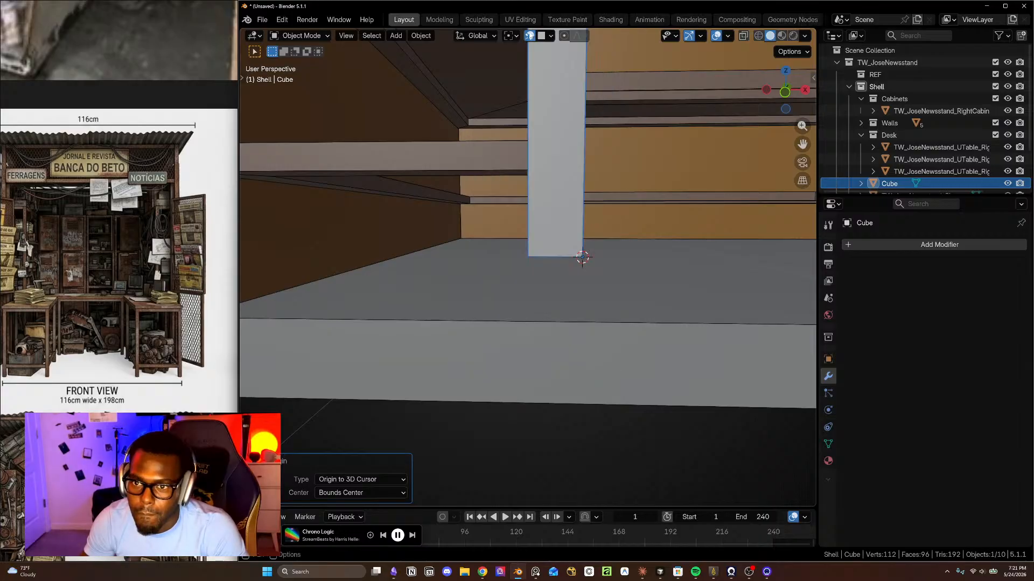
{"action": "key", "text": "g"}
{"action": "key", "text": "z"}
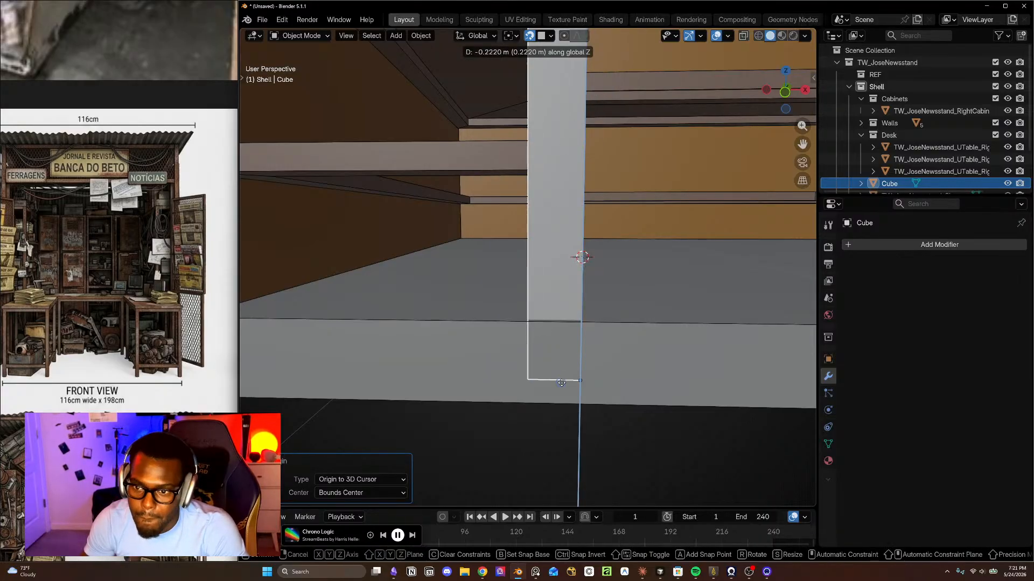
{"action": "left_click", "coordinate": [603, 293]}
- Replace the lower U-shaped frame with a linked duplicate of the frame under the desktop, moved about -0.603 m along Z
{"action": "middle_click_drag", "start_coordinate": [614, 307], "coordinate": [431, 355]}
{"action": "scroll", "coordinate": [556, 264], "scroll_direction": "up", "scroll_amount": 2}
{"action": "middle_click_drag", "start_coordinate": [555, 265], "coordinate": [467, 309]}
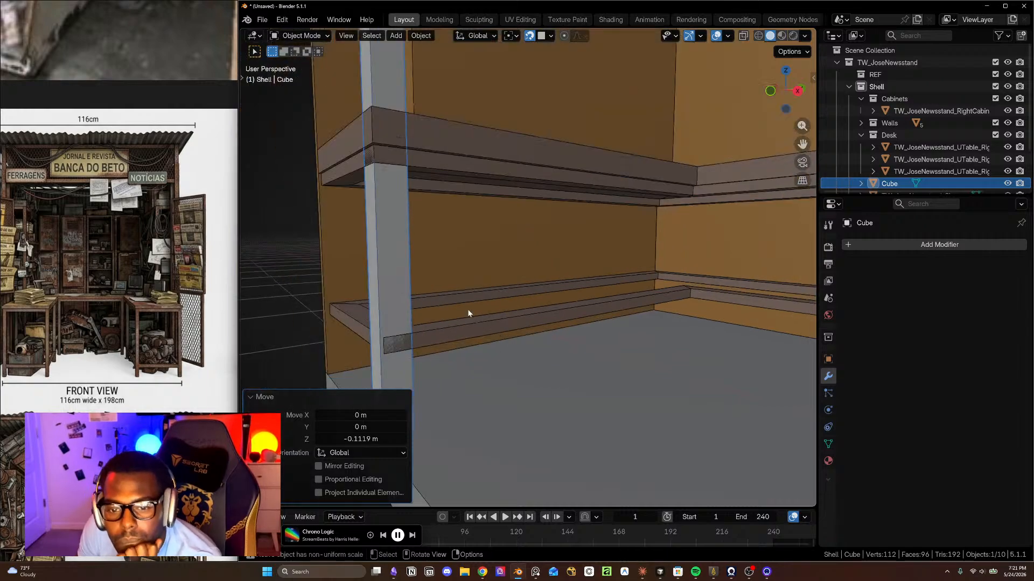
{"action": "left_click", "coordinate": [437, 331]}
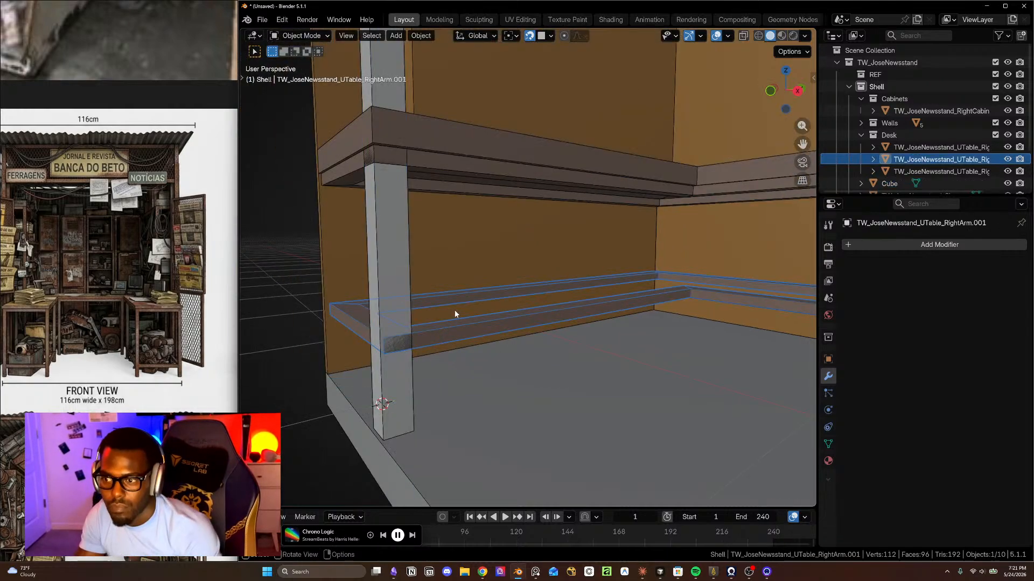
{"action": "key", "text": "Delete"}
{"action": "left_click", "coordinate": [432, 164]}
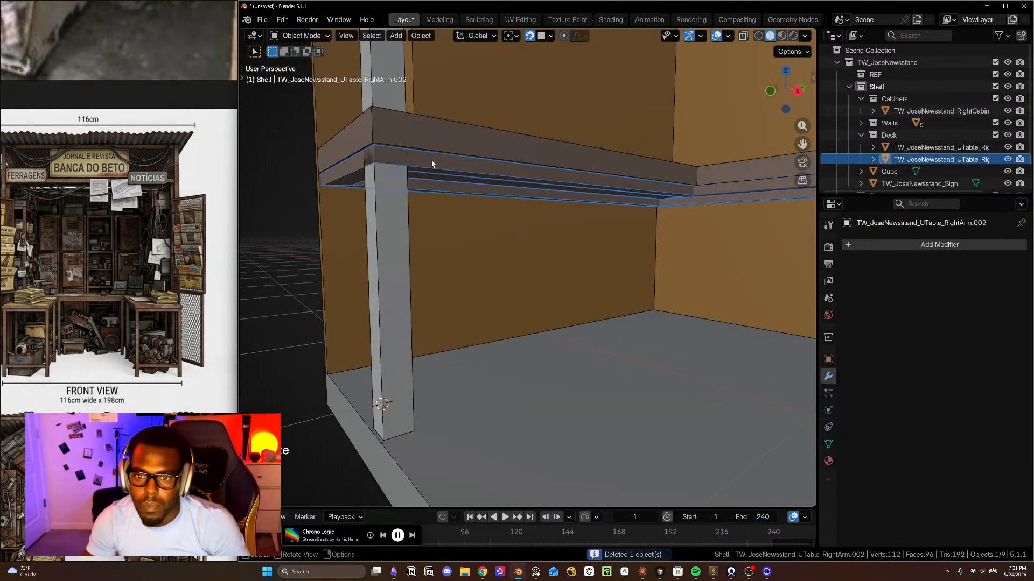
{"action": "key", "text": "alt+d"}
{"action": "key", "text": "z"}
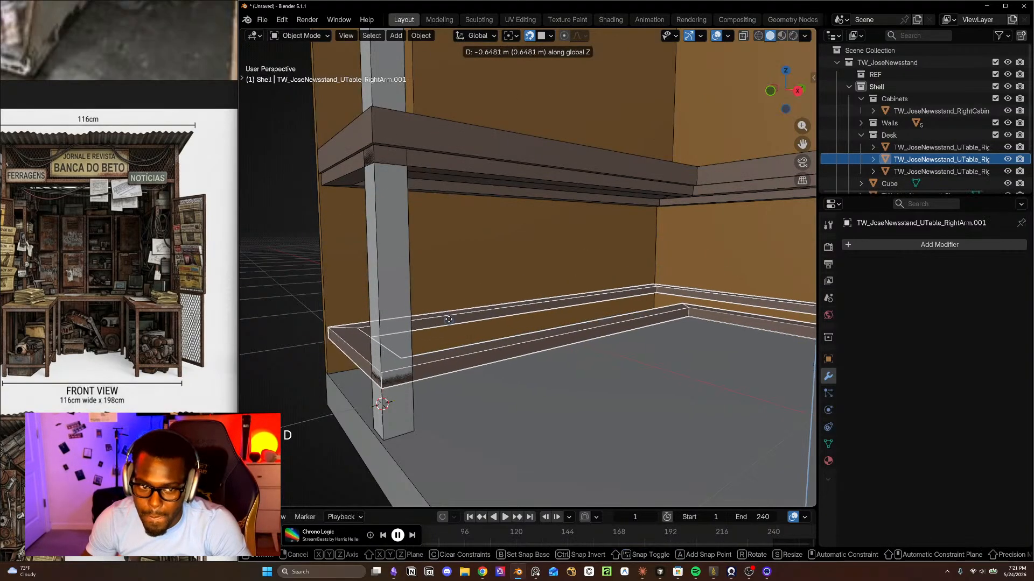
{"action": "left_click", "coordinate": [450, 314]}
- Shorten the post by scaling it to 0.423 along Z so it ends near the desktop's underside
{"action": "middle_click_drag", "start_coordinate": [345, 229], "coordinate": [438, 273]}
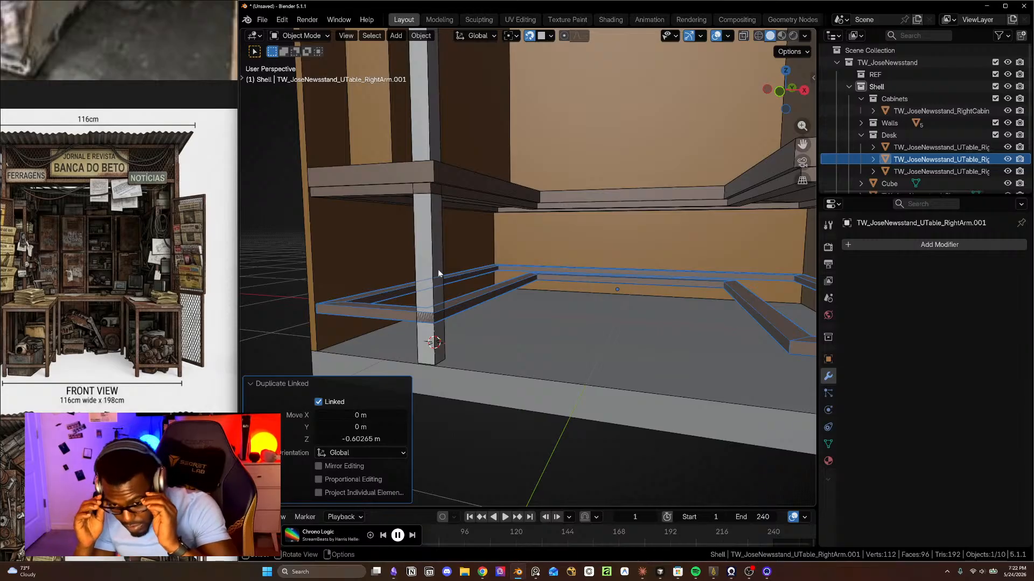
{"action": "left_click", "coordinate": [426, 271]}
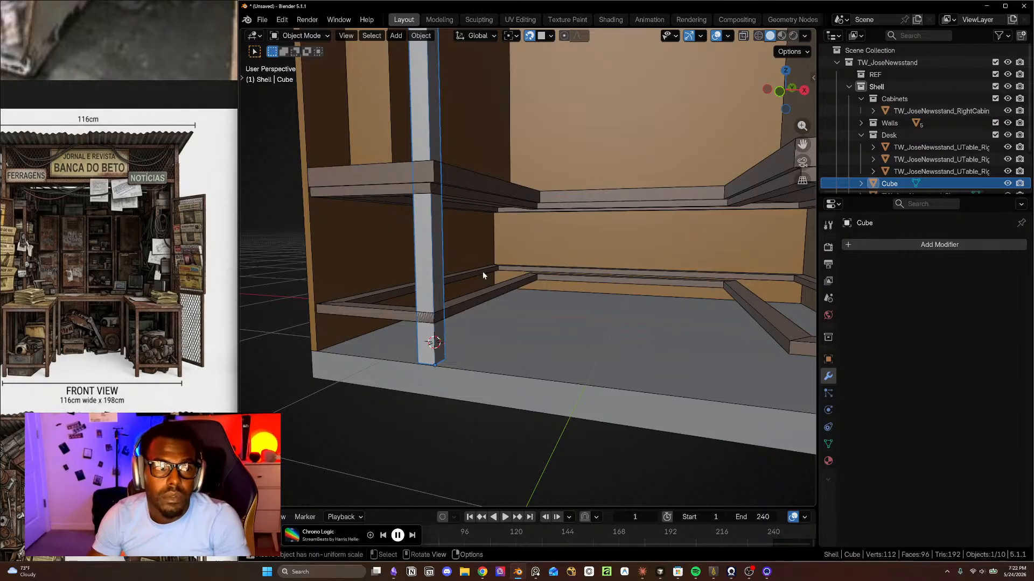
{"action": "key", "text": "s"}
{"action": "key", "text": "z"}
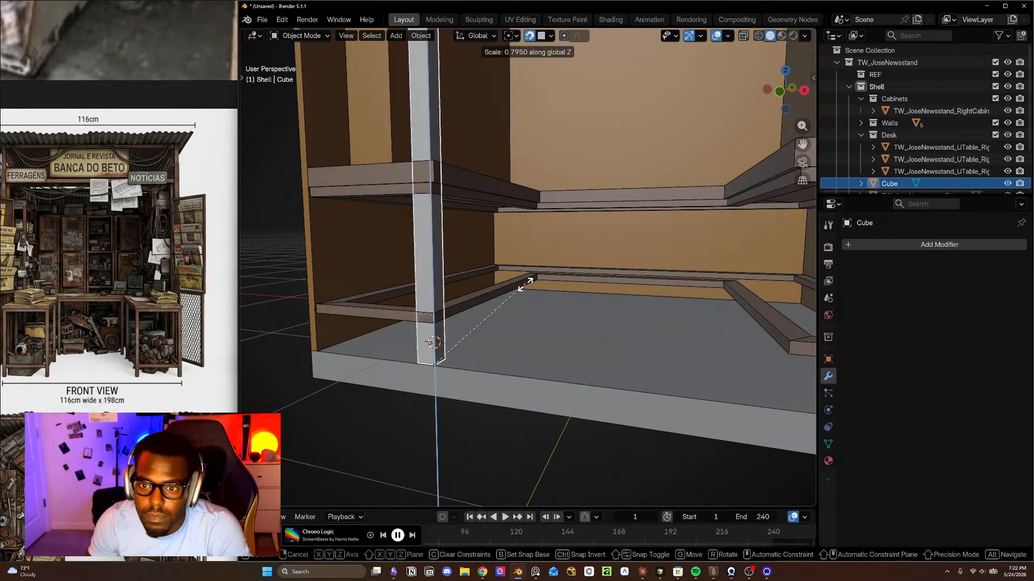
{"action": "left_click", "coordinate": [472, 313]}
- Extend the post slightly to the desktop's underside by scaling it to 1.010 along Z
{"action": "middle_click_drag", "start_coordinate": [473, 313], "coordinate": [522, 267]}
{"action": "scroll", "coordinate": [522, 267], "scroll_direction": "up", "scroll_amount": 1}
{"action": "middle_click_drag", "start_coordinate": [606, 284], "coordinate": [570, 256], "text": "shift"}
{"action": "scroll", "coordinate": [570, 256], "scroll_direction": "up", "scroll_amount": 3}
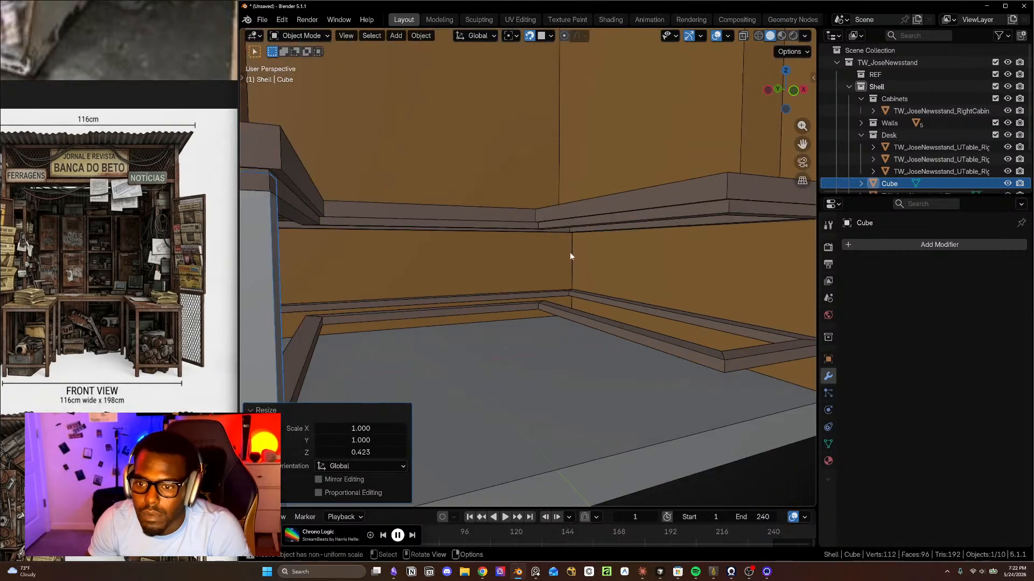
{"action": "scroll", "coordinate": [449, 282], "scroll_direction": "down", "scroll_amount": 1}
{"action": "middle_click_drag", "start_coordinate": [447, 283], "coordinate": [545, 273], "text": "shift"}
{"action": "scroll", "coordinate": [520, 205], "scroll_direction": "up", "scroll_amount": 1}
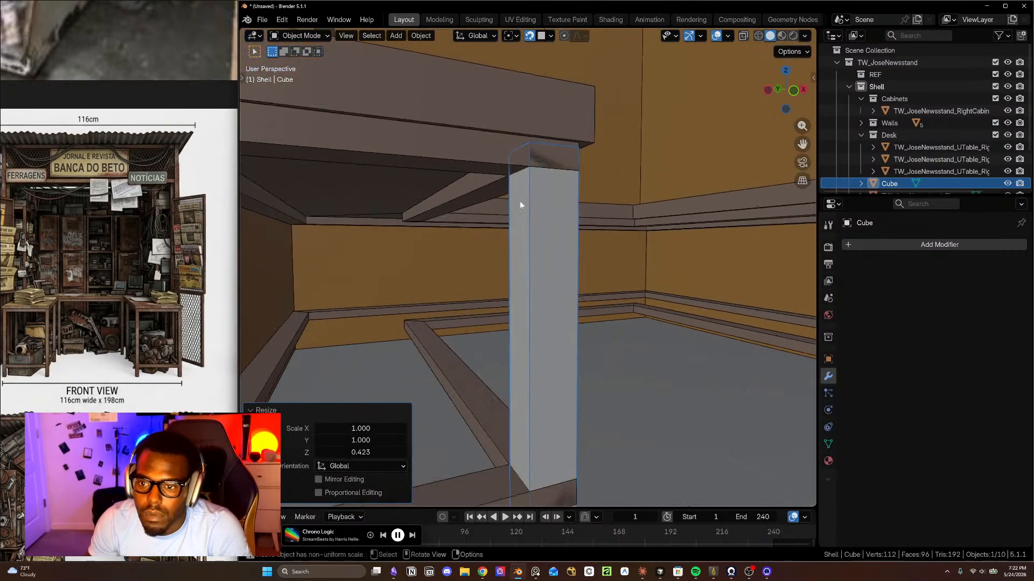
{"action": "scroll", "coordinate": [556, 143], "scroll_direction": "up", "scroll_amount": 2}
{"action": "middle_click_drag", "start_coordinate": [651, 180], "coordinate": [627, 175]}
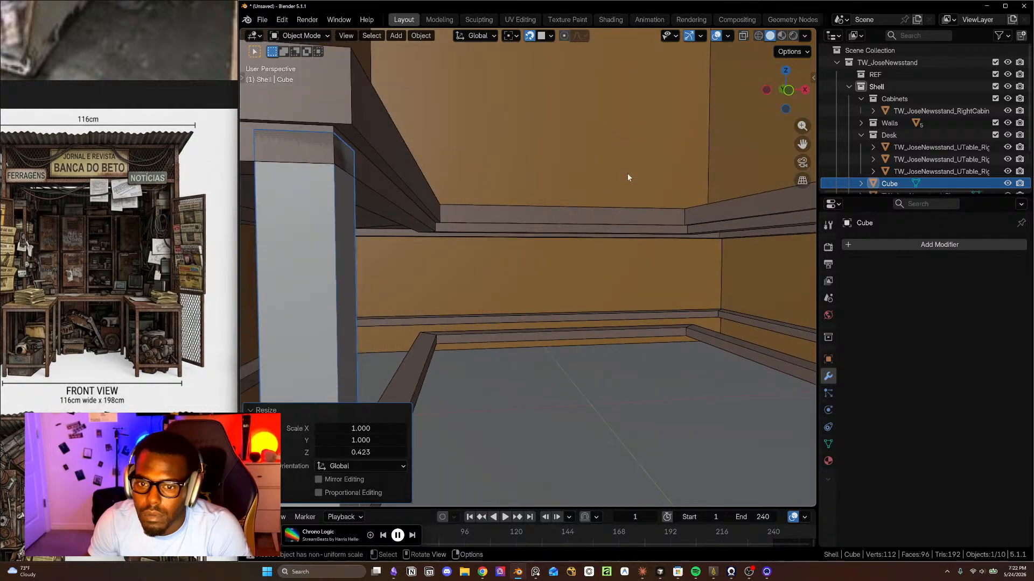
{"action": "left_click", "coordinate": [394, 208]}
{"action": "left_click", "coordinate": [337, 258]}
{"action": "key", "text": "s"}
{"action": "key", "text": "z"}
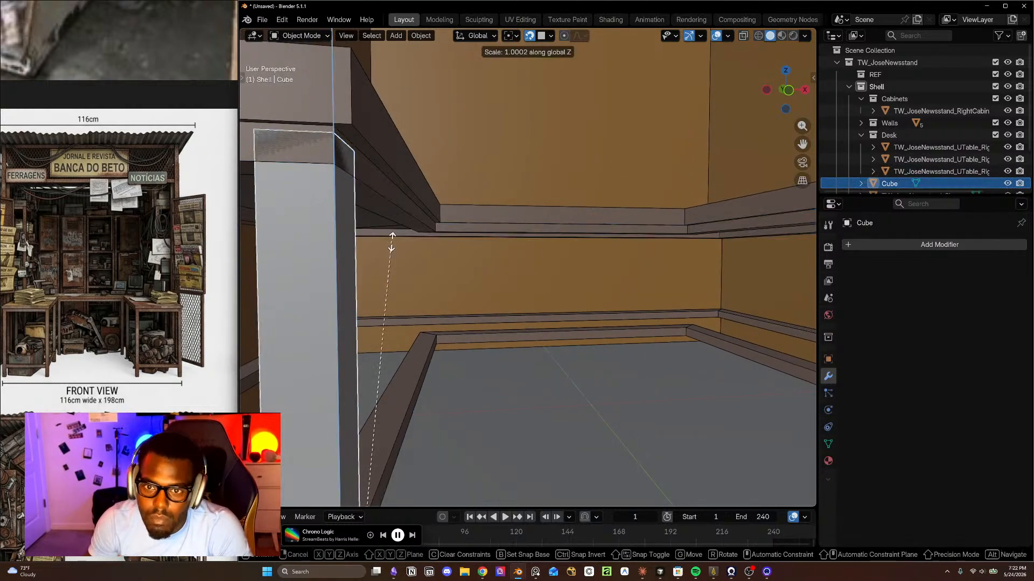
{"action": "left_click", "coordinate": [399, 237]}
- Duplicate the post and place the copy about -0.569 m along X, near the side wall
{"action": "scroll", "coordinate": [398, 240], "scroll_direction": "down", "scroll_amount": 5}
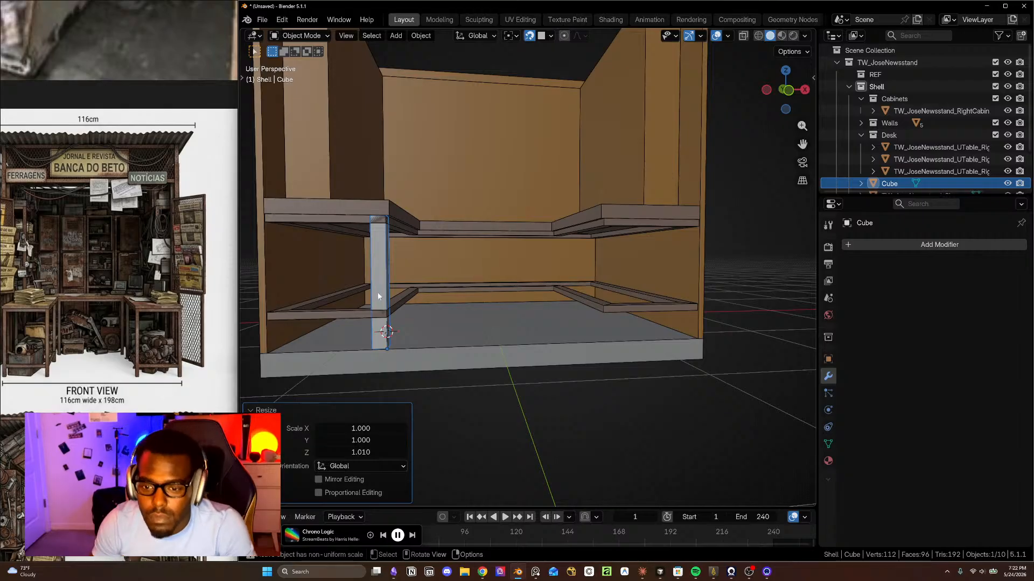
{"action": "middle_click_drag", "start_coordinate": [387, 273], "coordinate": [389, 296]}
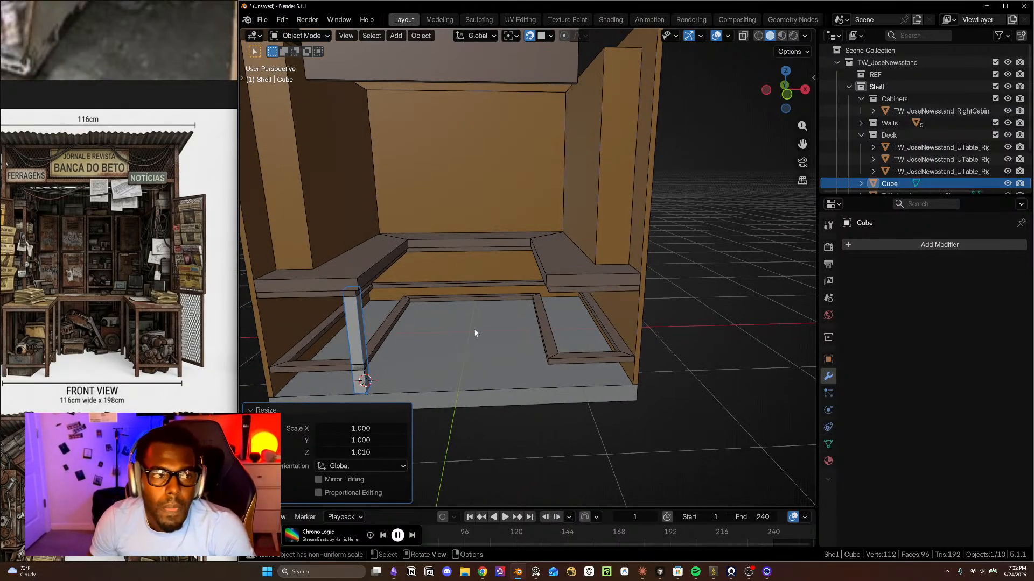
{"action": "scroll", "coordinate": [372, 347], "scroll_direction": "up", "scroll_amount": 1}
{"action": "middle_click_drag", "start_coordinate": [389, 364], "coordinate": [481, 347], "text": "shift"}
{"action": "scroll", "coordinate": [374, 310], "scroll_direction": "up", "scroll_amount": 1}
{"action": "scroll", "coordinate": [390, 318], "scroll_direction": "down", "scroll_amount": 2}
{"action": "scroll", "coordinate": [378, 341], "scroll_direction": "up", "scroll_amount": 2}
{"action": "scroll", "coordinate": [446, 342], "scroll_direction": "up", "scroll_amount": 3}
{"action": "key", "text": "shift+d"}
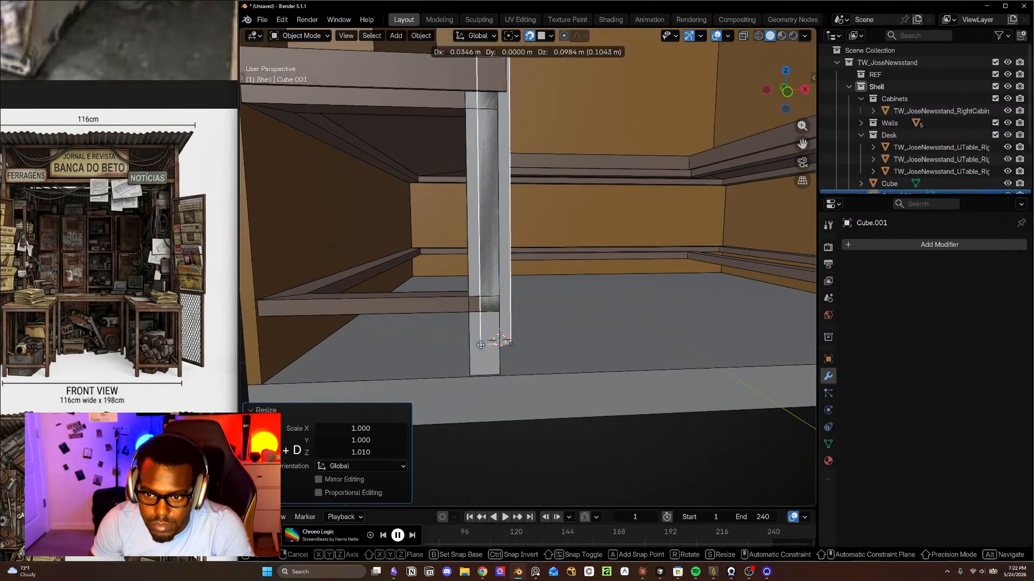
{"action": "key", "text": "x"}
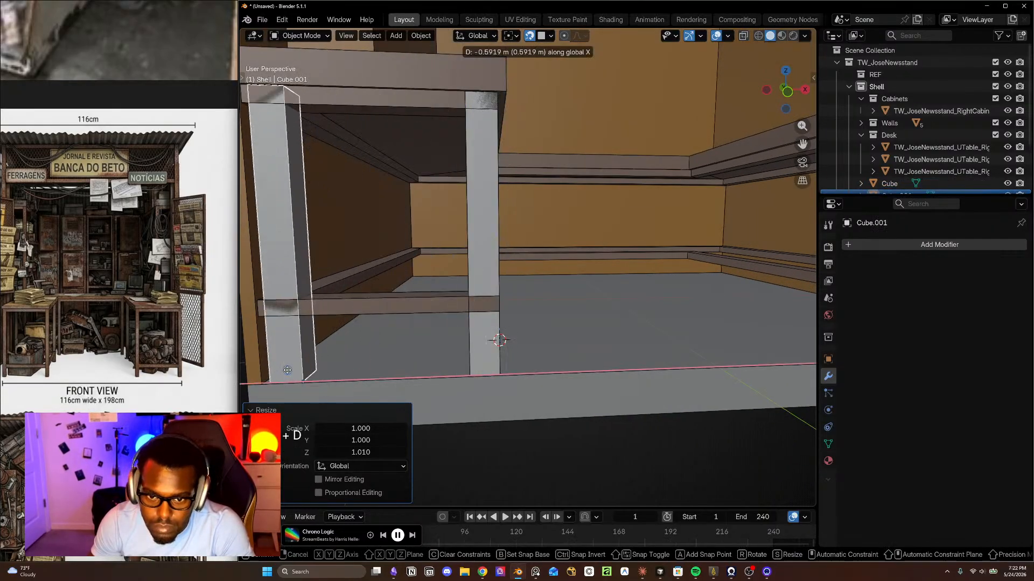
{"action": "left_click", "coordinate": [294, 373]}
- Try rotating the duplicated post 90° about the Z axis, and undo the rotation
{"action": "middle_click_drag", "start_coordinate": [294, 373], "coordinate": [466, 338], "text": "shift"}
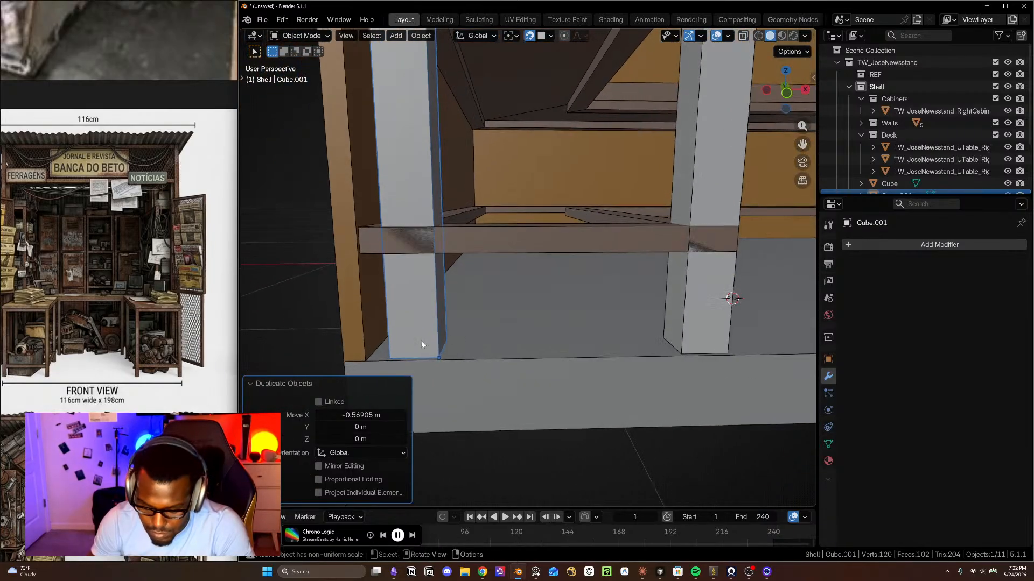
{"action": "key", "text": "r"}
{"action": "key", "text": "z"}
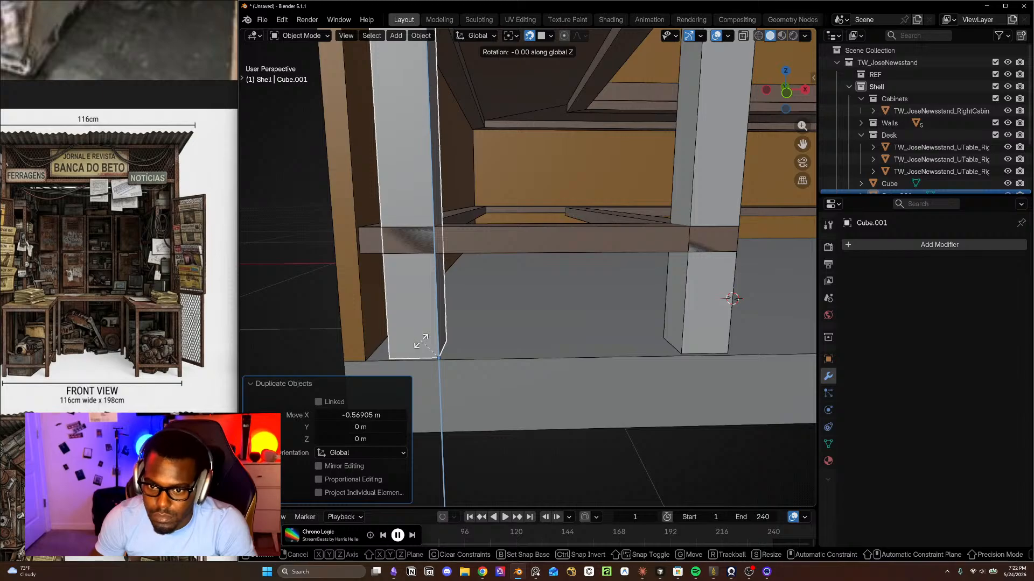
{"action": "key", "text": "KP_9"}
{"action": "key", "text": "KP_0"}
{"action": "key", "text": "KP_Enter"}
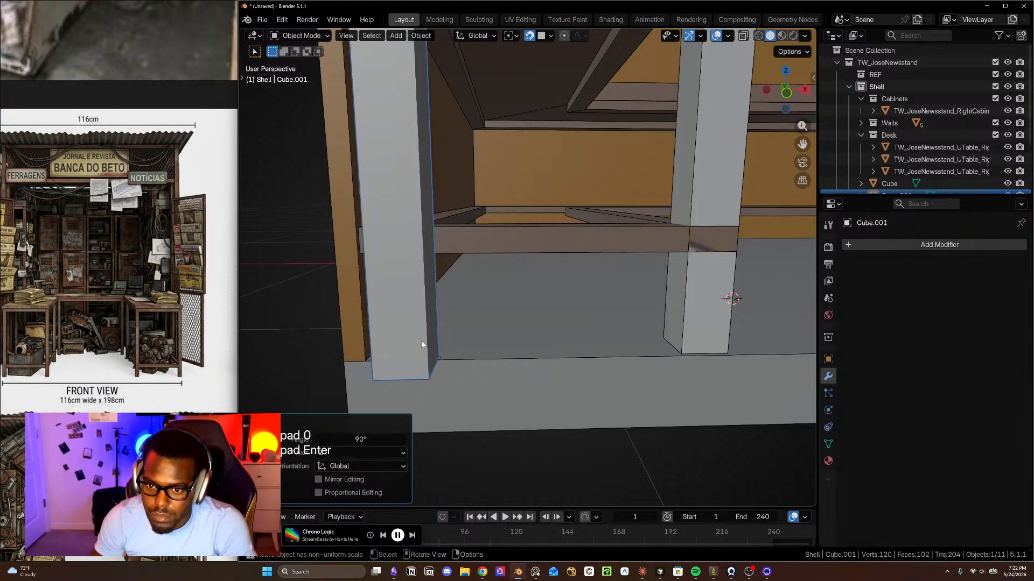
{"action": "key", "text": "ctrl+z"}
- Try raising the duplicated post along Z, and undo the move
{"action": "middle_click_drag", "start_coordinate": [443, 339], "coordinate": [402, 332], "text": "shift"}
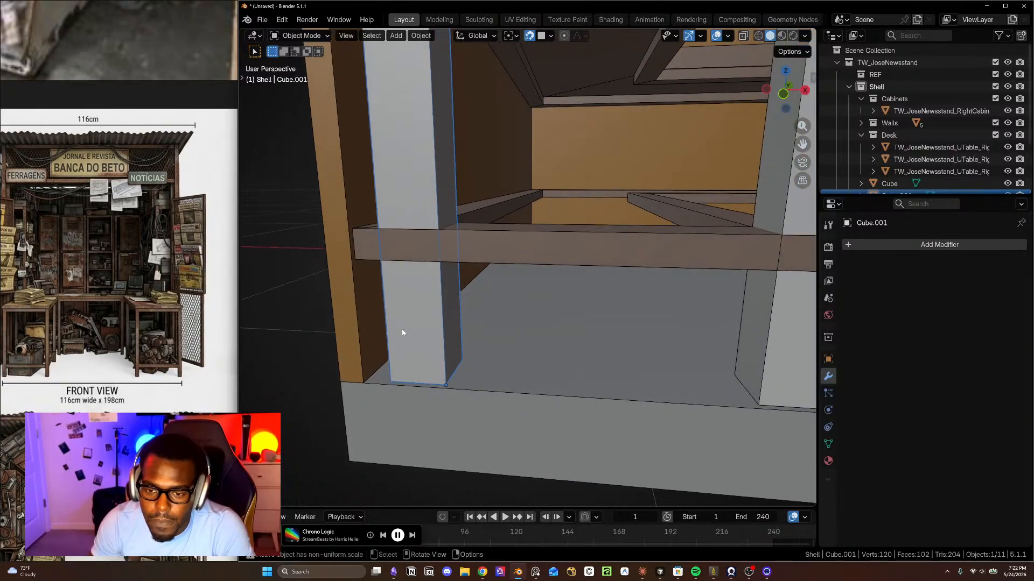
{"action": "key", "text": "g"}
{"action": "key", "text": "z"}
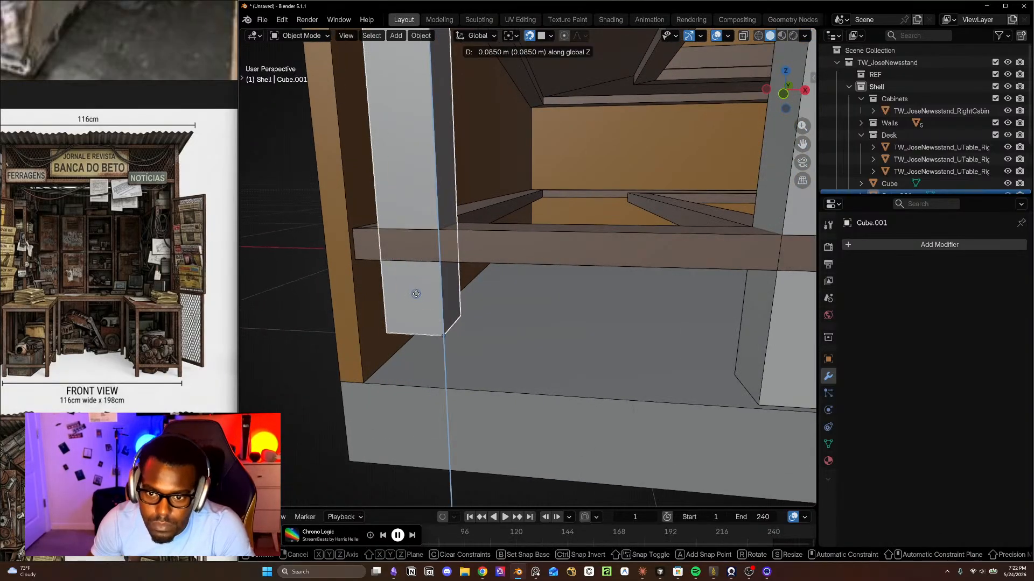
{"action": "left_click", "coordinate": [415, 296], "text": "ctrl"}
{"action": "key", "text": "ctrl+z"}
- Move the duplicated post about -0.041 m along X, up against the side wall
{"action": "key", "text": "g"}
{"action": "key", "text": "x"}
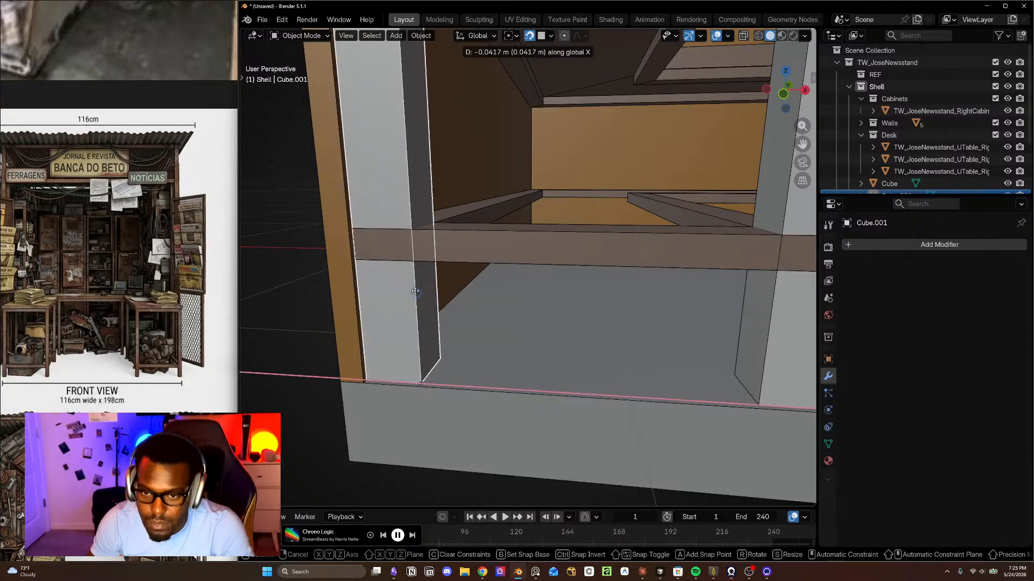
{"action": "left_click", "coordinate": [359, 241]}
- Set the snap target to Vertex and snap the post along X to the corner of the lower frame rail
{"action": "middle_click_drag", "start_coordinate": [362, 247], "coordinate": [433, 283], "text": "shift"}
{"action": "scroll", "coordinate": [600, 53], "scroll_direction": "down", "scroll_amount": 2}
{"action": "left_click", "coordinate": [550, 36]}
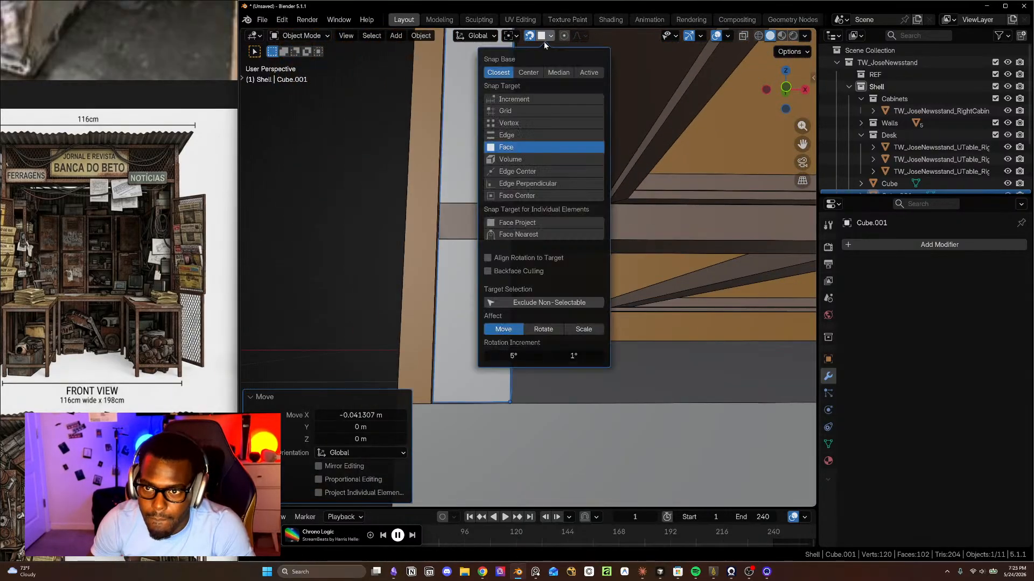
{"action": "left_click", "coordinate": [515, 124]}
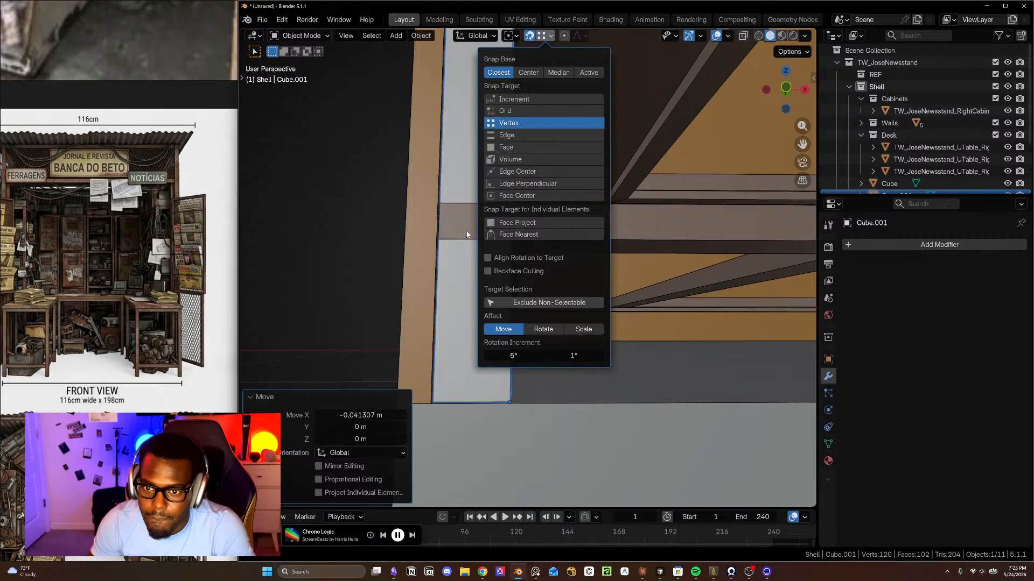
{"action": "key", "text": "g"}
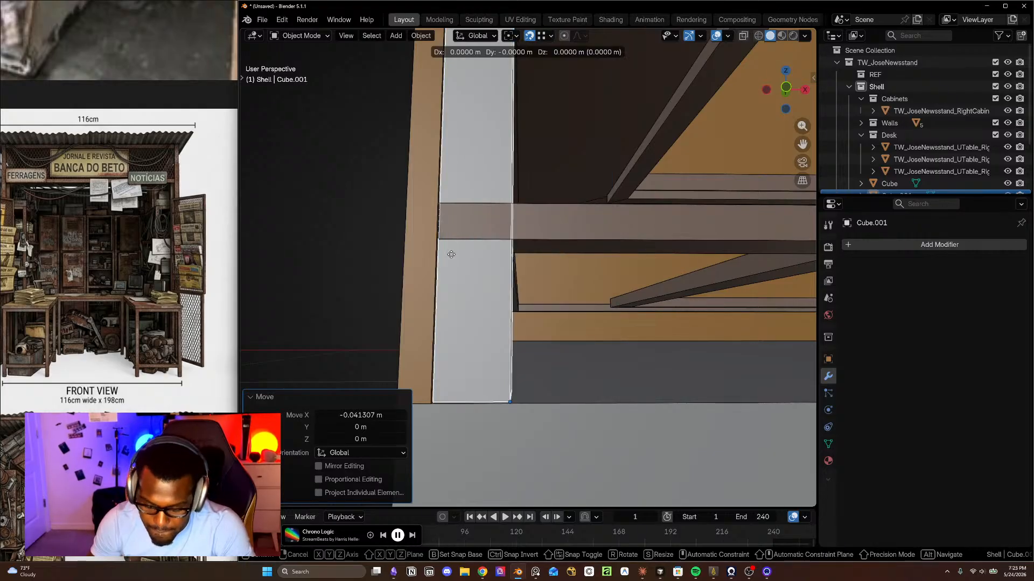
{"action": "key", "text": "x"}
{"action": "left_click", "coordinate": [439, 238]}
{"action": "middle_click_drag", "start_coordinate": [484, 244], "coordinate": [489, 297]}
- Turn snapping off, try rotating the post 180° about the Z axis, and undo the rotation
{"action": "left_click", "coordinate": [510, 36]}
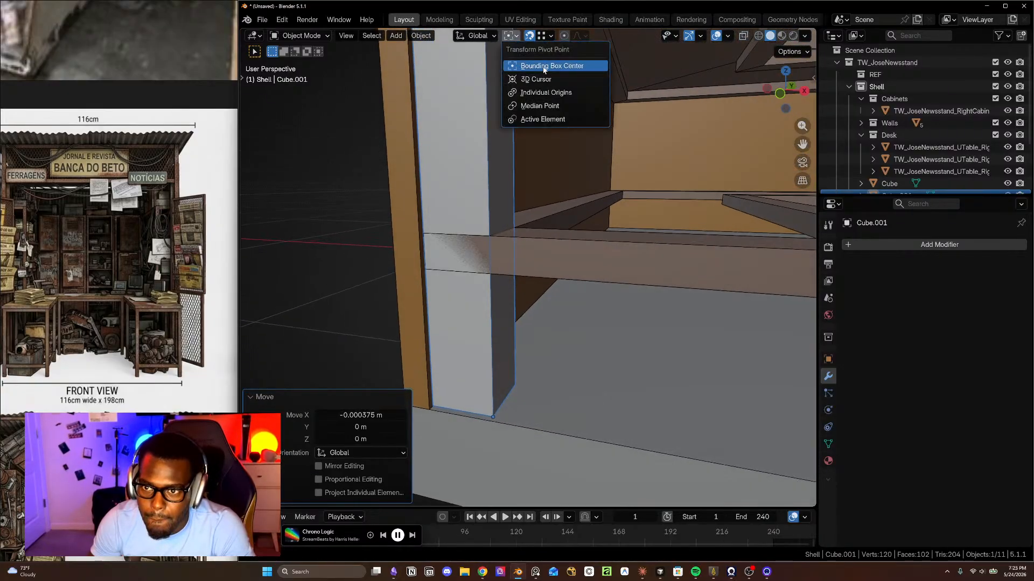
{"action": "left_click", "coordinate": [518, 36]}
{"action": "left_click", "coordinate": [530, 36]}
{"action": "key", "text": "r"}
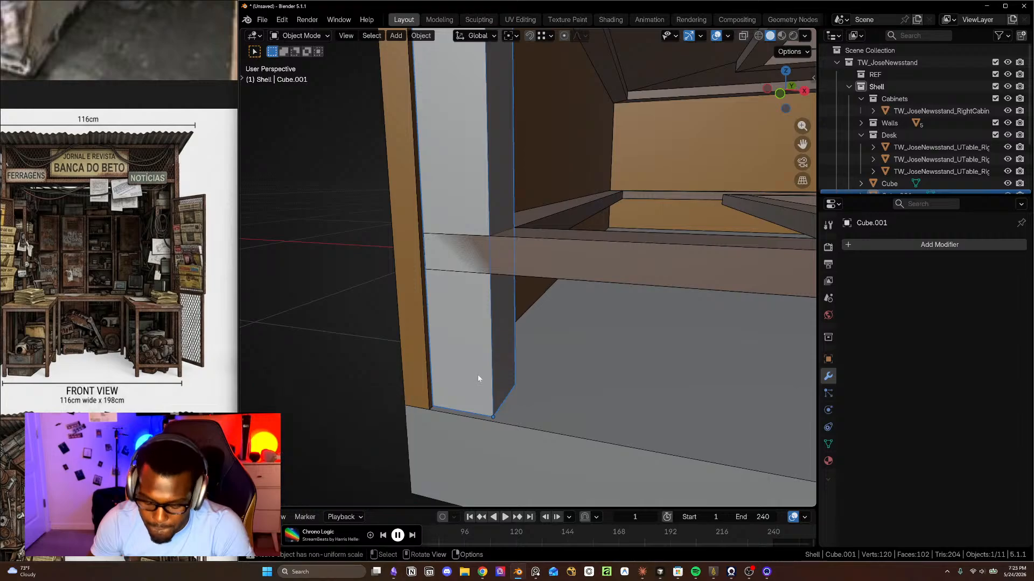
{"action": "key", "text": "z"}
{"action": "key", "text": "KP_1"}
{"action": "key", "text": "KP_8"}
{"action": "key", "text": "KP_0"}
{"action": "key", "text": "KP_Enter"}
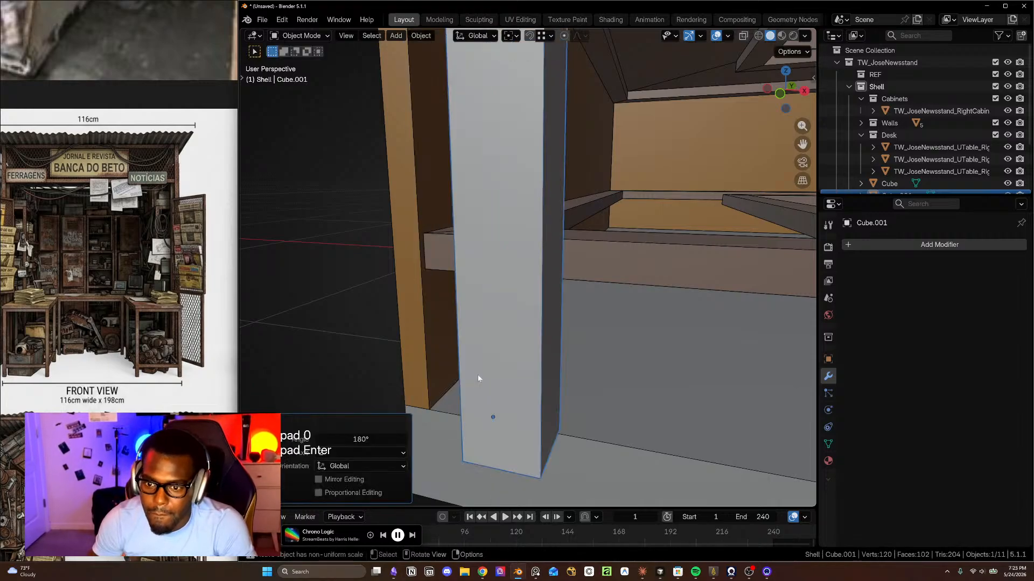
{"action": "key", "text": "ctrl+z"}
{"action": "middle_click_drag", "start_coordinate": [517, 373], "coordinate": [485, 383]}
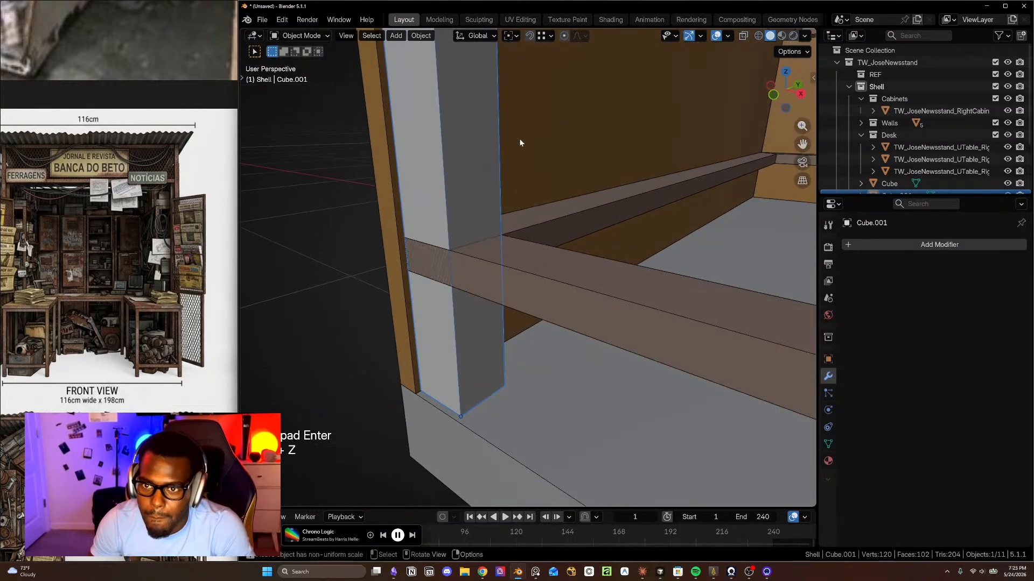
- Set the transform pivot point to Bounding Box Center
{"action": "scroll", "coordinate": [519, 137], "scroll_direction": "down", "scroll_amount": 3}
{"action": "left_click", "coordinate": [511, 35]}
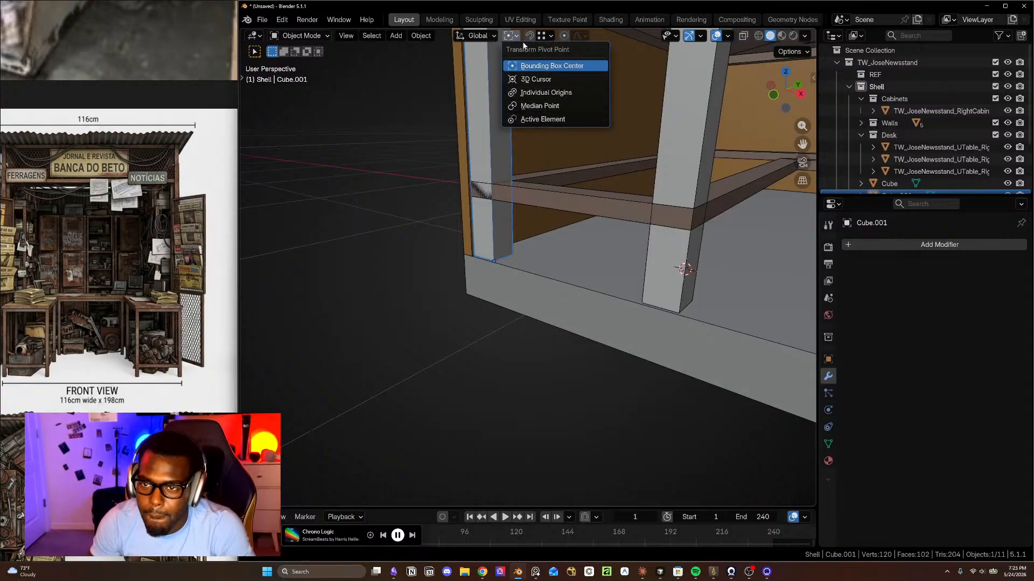
{"action": "left_click", "coordinate": [541, 66]}
- Place the 3D cursor on the post's lower corner vertex beside the wall and set the post's origin to it
{"action": "scroll", "coordinate": [560, 183], "scroll_direction": "down", "scroll_amount": 4}
{"action": "middle_click_drag", "start_coordinate": [560, 203], "coordinate": [488, 285], "text": "shift"}
{"action": "scroll", "coordinate": [489, 285], "scroll_direction": "up", "scroll_amount": 4}
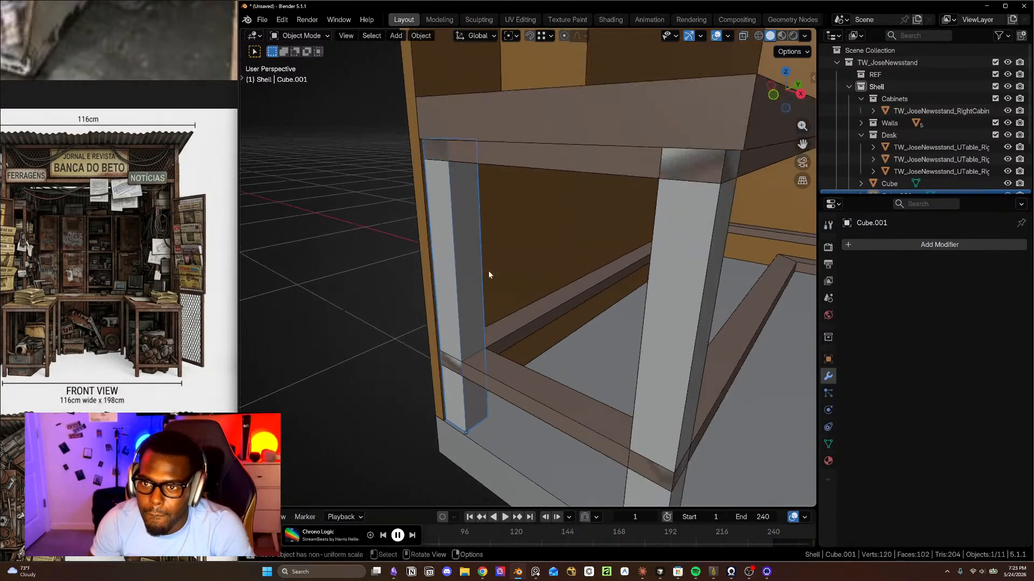
{"action": "scroll", "coordinate": [473, 353], "scroll_direction": "up", "scroll_amount": 2}
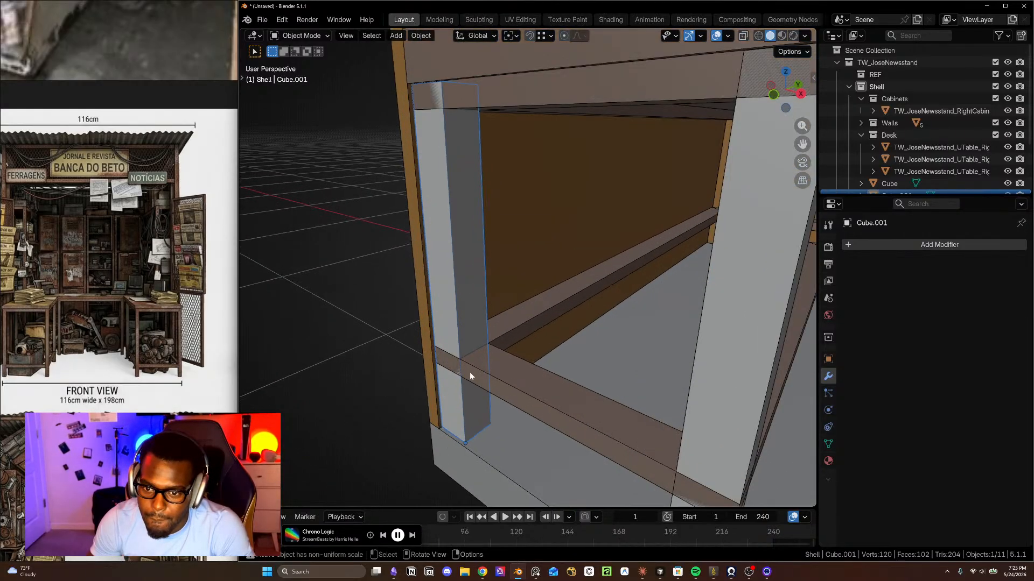
{"action": "scroll", "coordinate": [466, 419], "scroll_direction": "up", "scroll_amount": 3}
{"action": "middle_click_drag", "start_coordinate": [466, 420], "coordinate": [518, 413]}
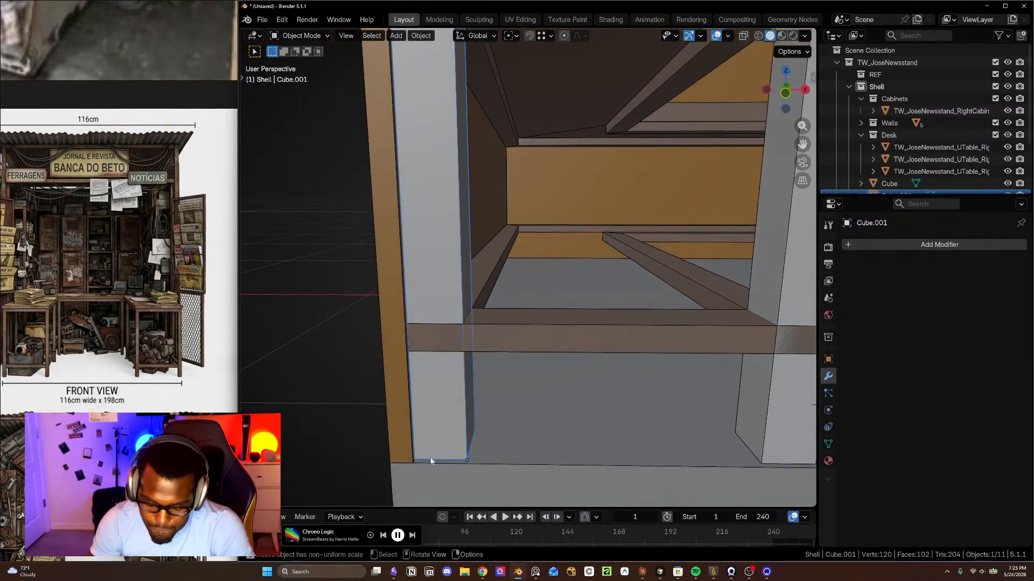
{"action": "key", "text": "Tab"}
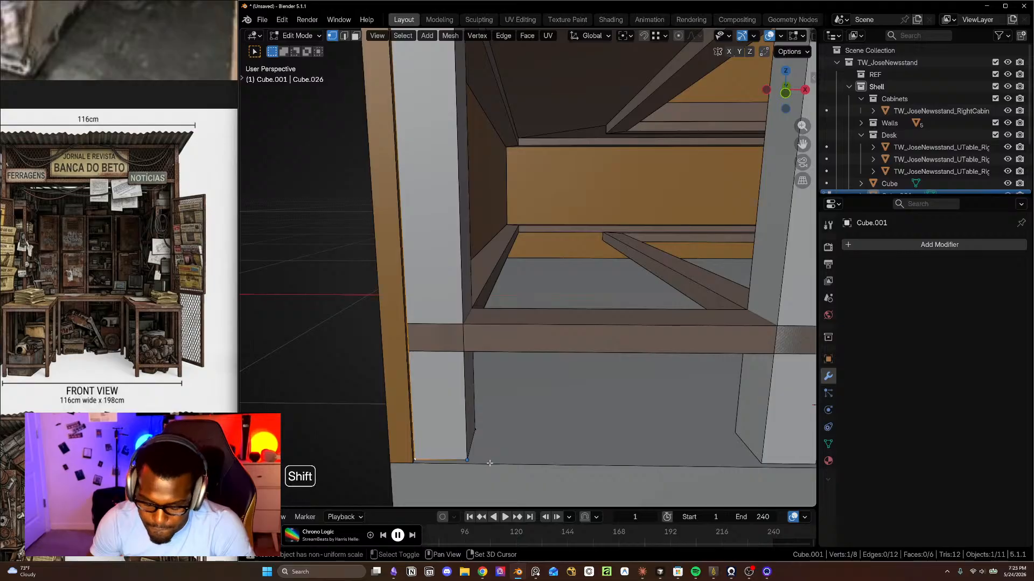
{"action": "key", "text": "shift+s"}
{"action": "left_click", "coordinate": [473, 535]}
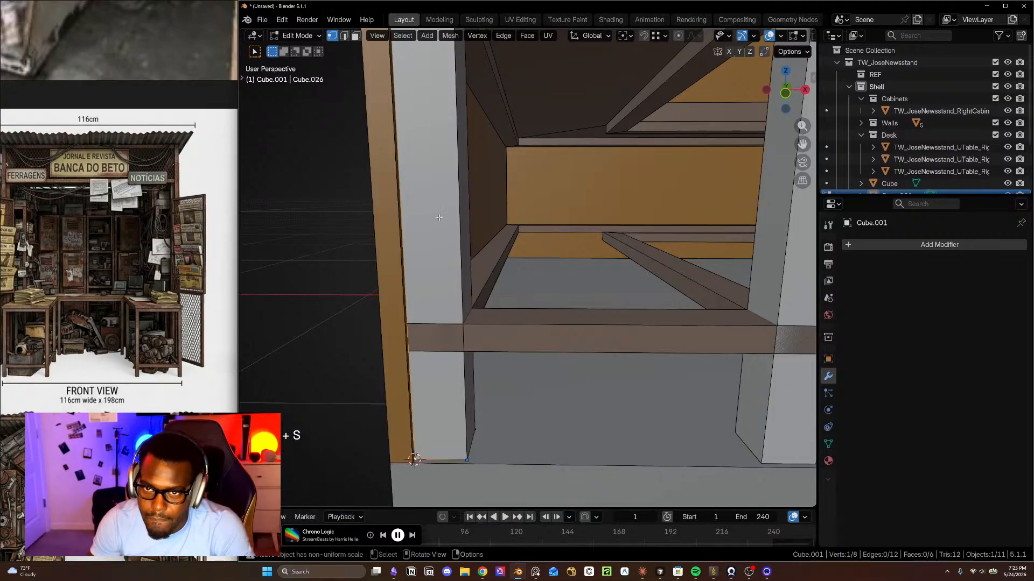
{"action": "key", "text": "Tab"}
{"action": "left_click", "coordinate": [421, 36]}
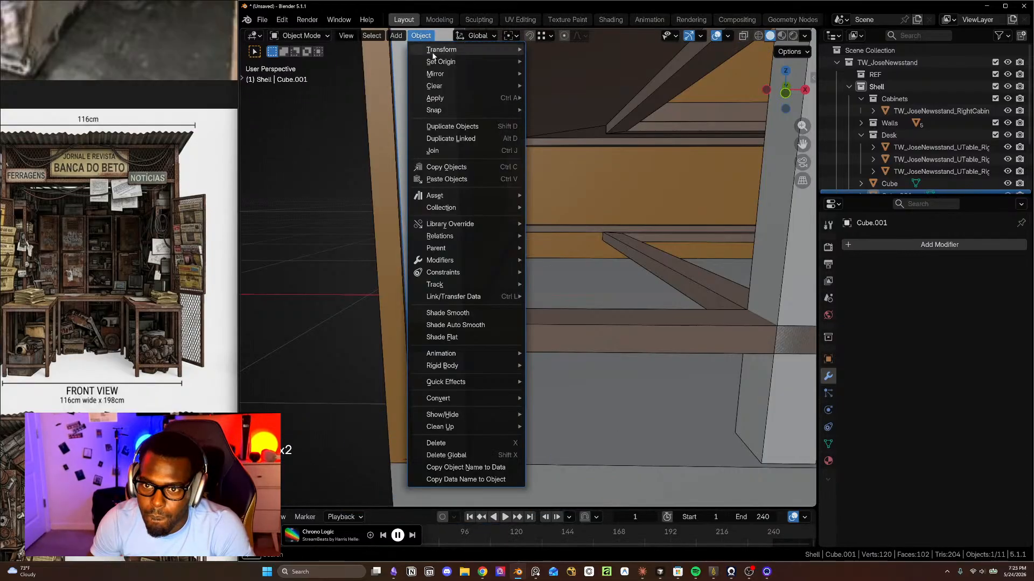
{"action": "left_click", "coordinate": [579, 85]}
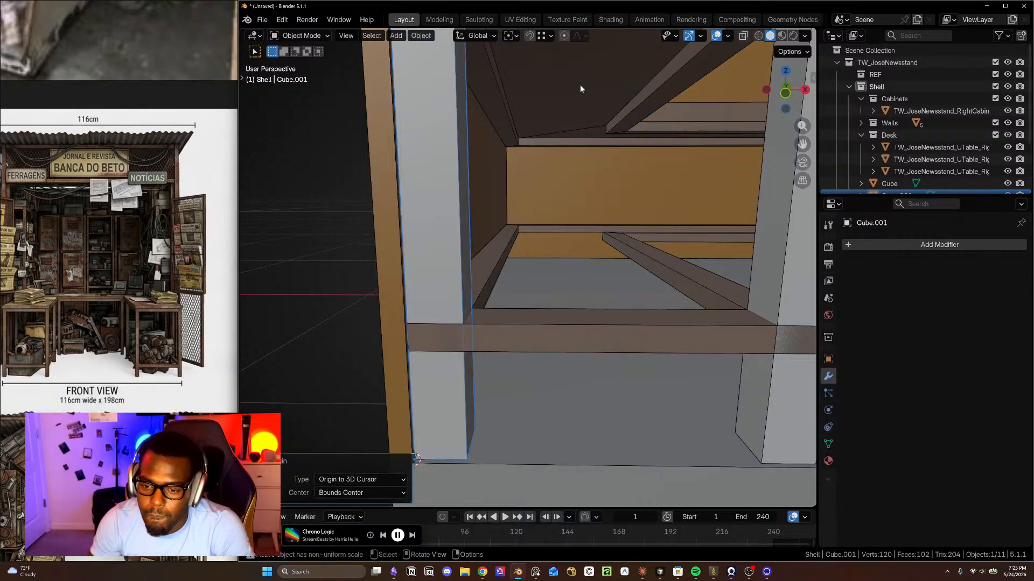
- Duplicate both front posts and place the copies about 1.642 m along Y, near the rear corner of the side desk
{"action": "scroll", "coordinate": [510, 330], "scroll_direction": "down", "scroll_amount": 3}
{"action": "middle_click_drag", "start_coordinate": [509, 331], "coordinate": [448, 336], "text": "shift"}
{"action": "left_click", "coordinate": [570, 268], "text": "shift"}
{"action": "scroll", "coordinate": [581, 300], "scroll_direction": "down", "scroll_amount": 3}
{"action": "middle_click_drag", "start_coordinate": [583, 298], "coordinate": [515, 333], "text": "shift"}
{"action": "scroll", "coordinate": [596, 344], "scroll_direction": "up", "scroll_amount": 1}
{"action": "middle_click_drag", "start_coordinate": [613, 339], "coordinate": [579, 352]}
{"action": "scroll", "coordinate": [624, 318], "scroll_direction": "up", "scroll_amount": 2}
{"action": "mouse_move", "coordinate": [625, 317]}
{"action": "middle_mouse_down"}
{"action": "mouse_move", "coordinate": [589, 326]}
{"action": "mouse_move", "coordinate": [585, 315]}
{"action": "mouse_move", "coordinate": [625, 326]}
{"action": "middle_mouse_up"}
{"action": "scroll", "coordinate": [559, 336], "scroll_direction": "down", "scroll_amount": 1}
{"action": "middle_click_drag", "start_coordinate": [559, 336], "coordinate": [593, 325], "text": "shift"}
{"action": "left_click", "coordinate": [368, 320]}
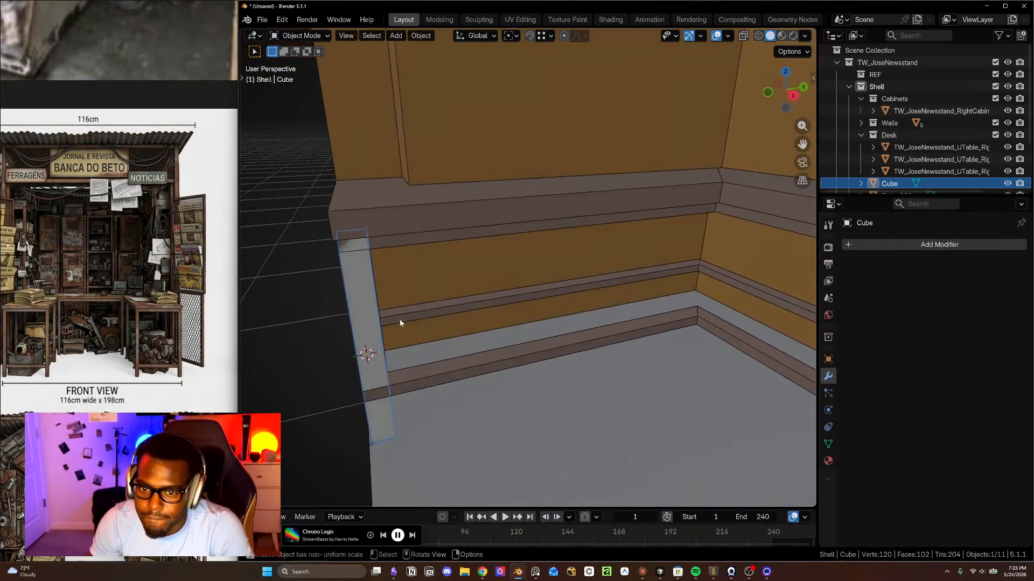
{"action": "middle_click_drag", "start_coordinate": [399, 318], "coordinate": [369, 315]}
{"action": "left_click", "coordinate": [372, 307], "text": "shift"}
{"action": "middle_click_drag", "start_coordinate": [475, 344], "coordinate": [440, 341]}
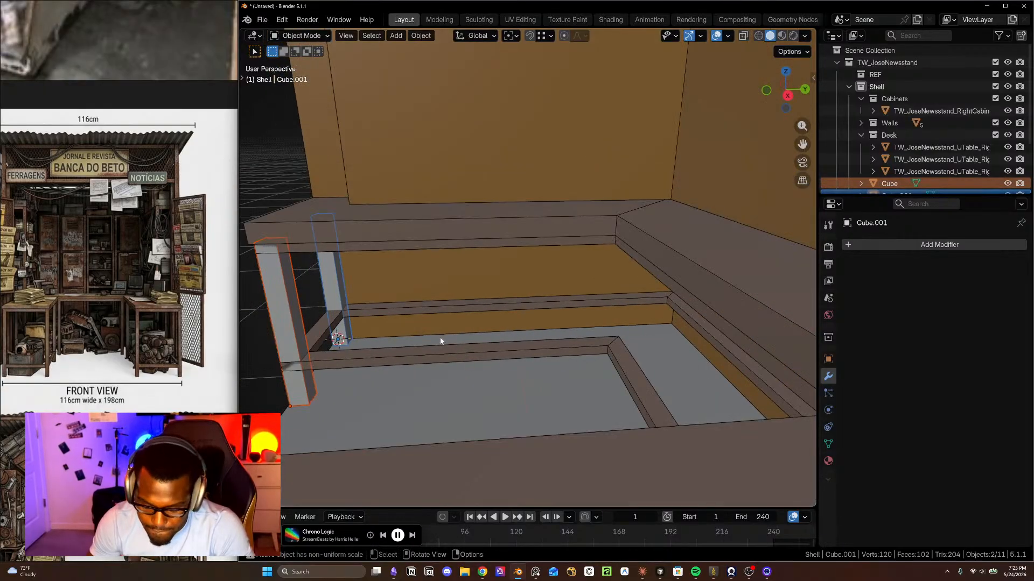
{"action": "key", "text": "shift+d"}
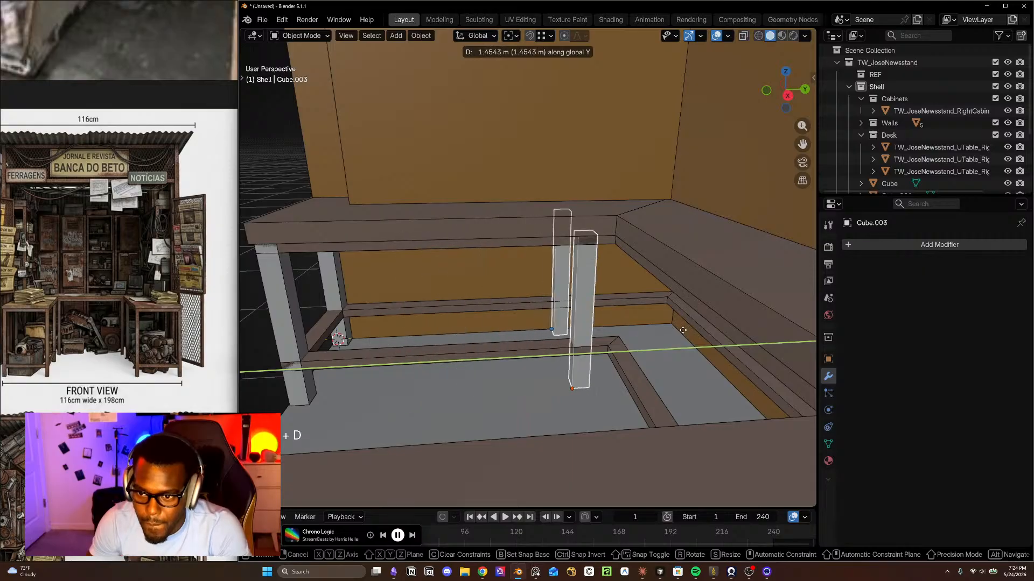
{"action": "left_click", "coordinate": [712, 331]}
- Nudge both post copies about -0.003 m along Y towards the frame's inner corner
{"action": "scroll", "coordinate": [651, 334], "scroll_direction": "up", "scroll_amount": 8}
{"action": "scroll", "coordinate": [550, 335], "scroll_direction": "up", "scroll_amount": 1}
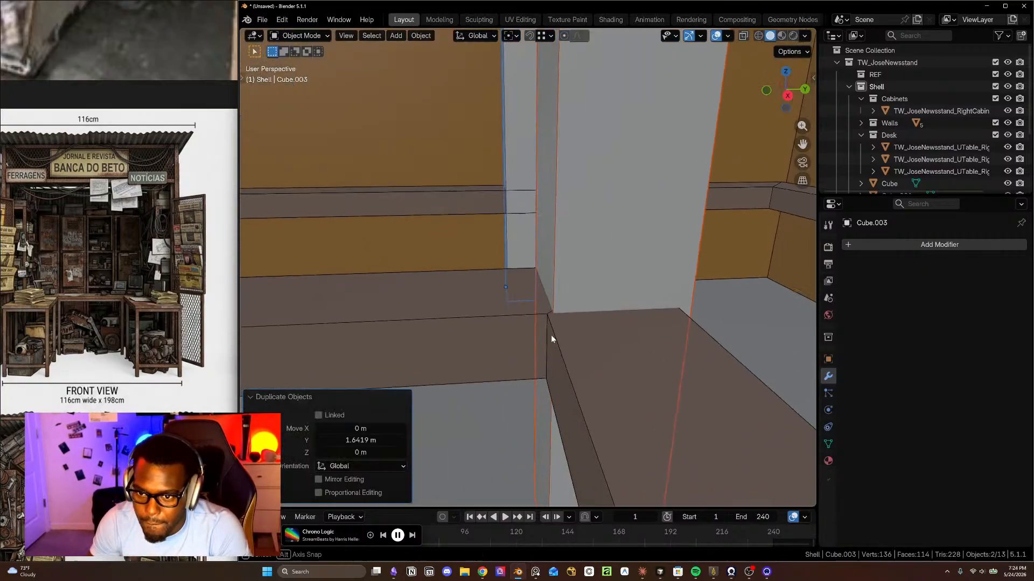
{"action": "middle_click_drag", "start_coordinate": [551, 335], "coordinate": [557, 336]}
{"action": "key", "text": "g"}
{"action": "key", "text": "y"}
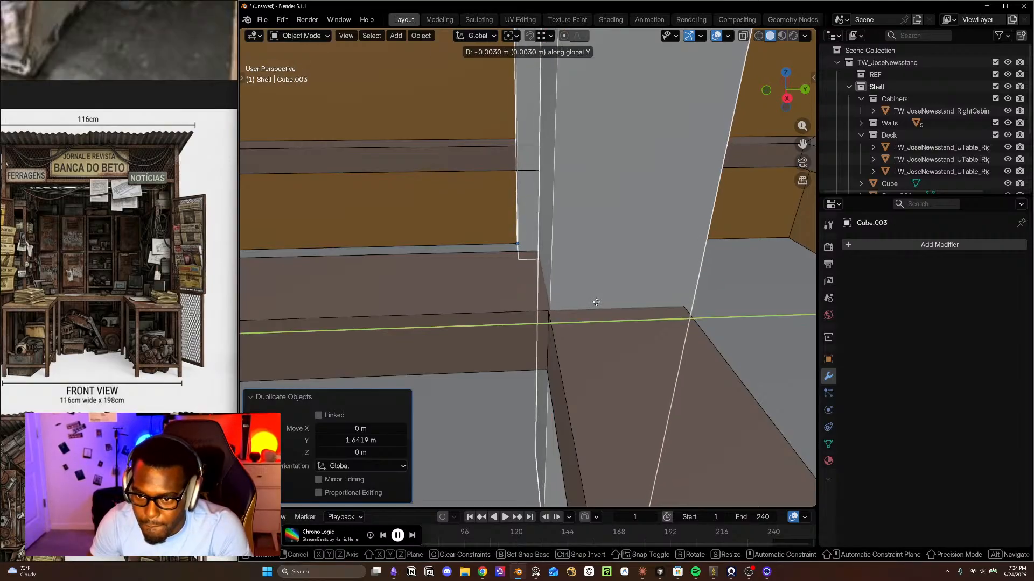
{"action": "left_click", "coordinate": [596, 301]}
- Align the inner rear post along Y with the frame's inner corner, using vertex snapping
{"action": "left_click", "coordinate": [595, 242]}
{"action": "middle_click_drag", "start_coordinate": [580, 295], "coordinate": [603, 296]}
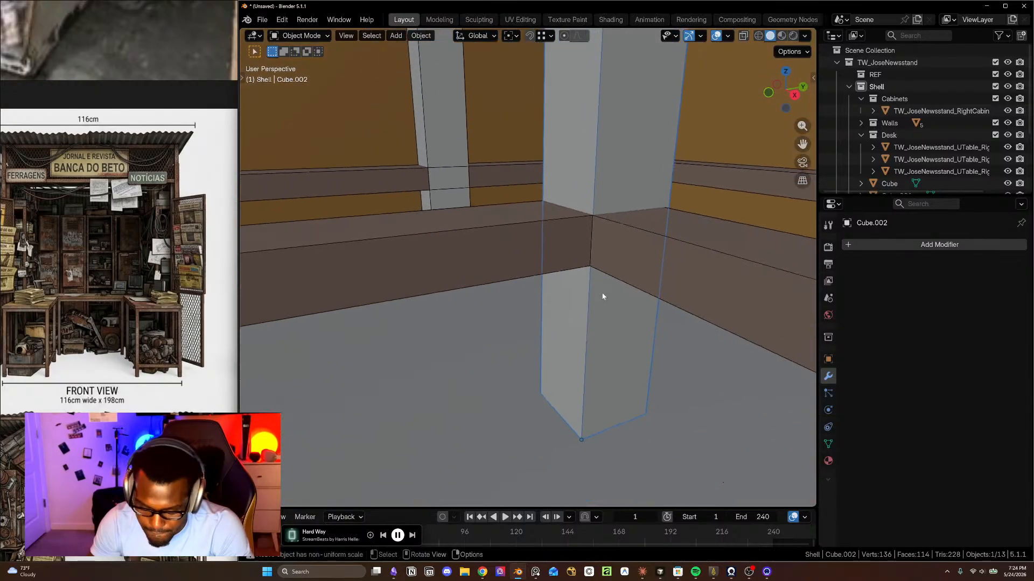
{"action": "key", "text": "g"}
{"action": "key", "text": "y"}
{"action": "left_click", "coordinate": [591, 257]}
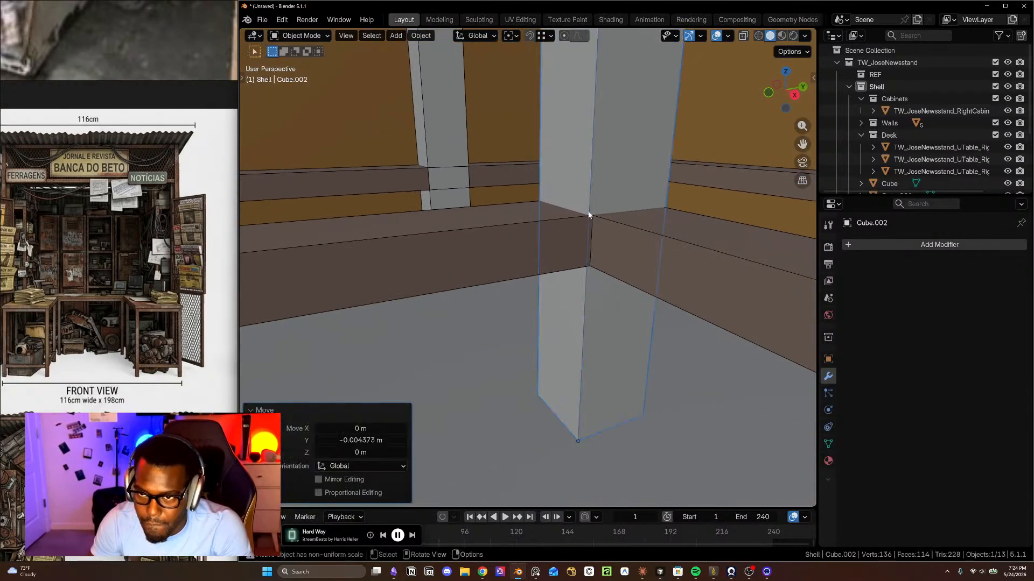
{"action": "key", "text": "g"}
{"action": "key", "text": "y"}
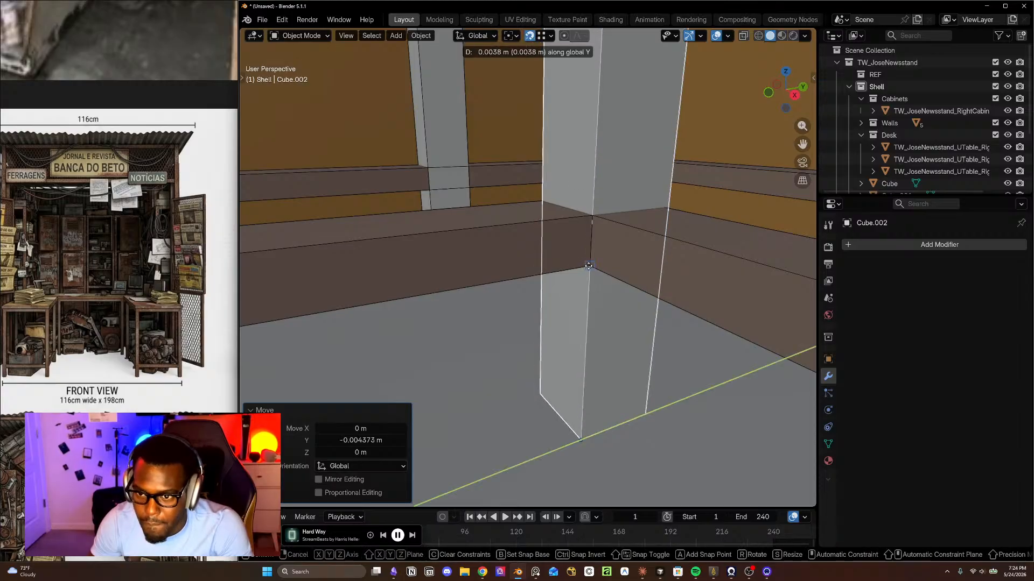
{"action": "left_click", "coordinate": [589, 266]}
- Move the rear post beside the side wall about 0.598 m along Y, snapping it to the frame's back corner
{"action": "middle_click_drag", "start_coordinate": [595, 266], "coordinate": [589, 329], "text": "shift"}
{"action": "left_click", "coordinate": [461, 253]}
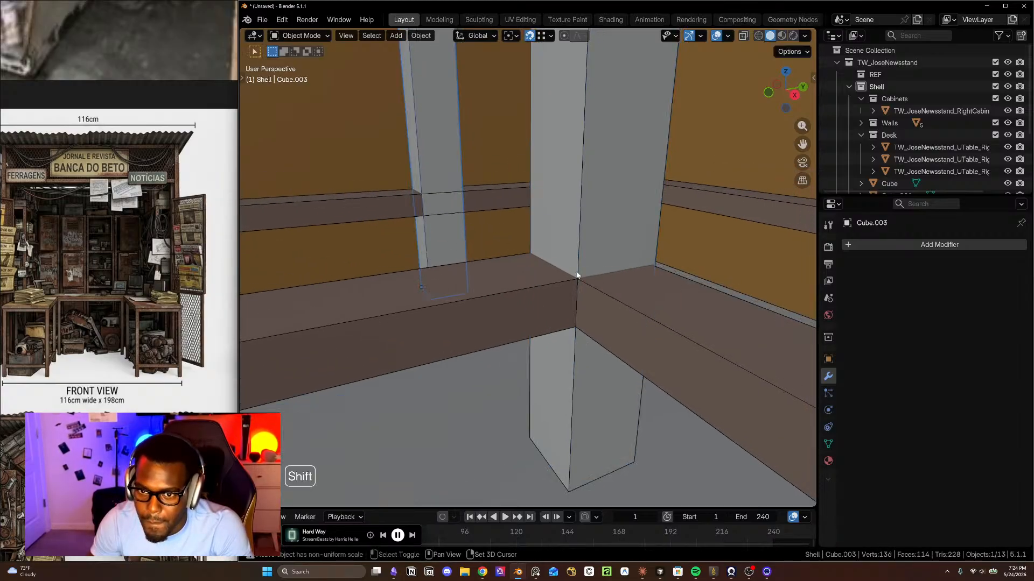
{"action": "middle_click_drag", "start_coordinate": [576, 273], "coordinate": [431, 383], "text": "shift"}
{"action": "middle_click_drag", "start_coordinate": [543, 329], "coordinate": [515, 328]}
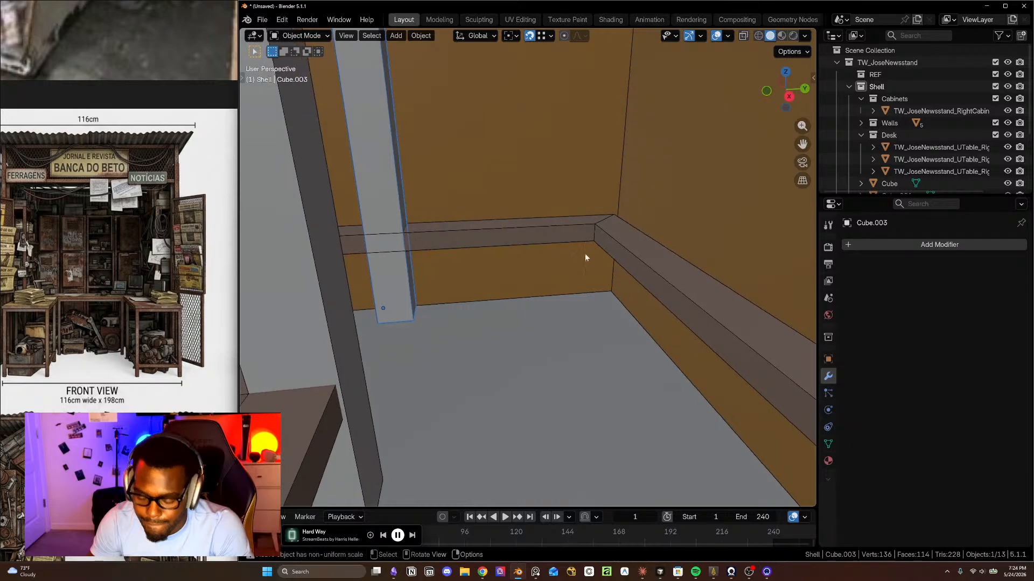
{"action": "key", "text": "g"}
{"action": "key", "text": "y"}
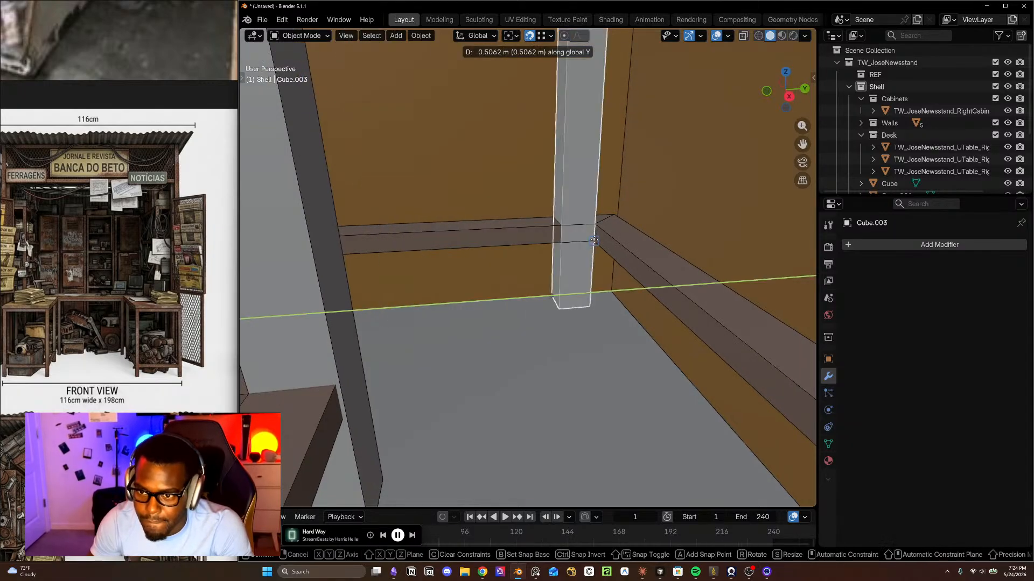
{"action": "left_click", "coordinate": [615, 213]}
- Join the four desk posts into a single object, with the front inner post as the active one
{"action": "middle_click_drag", "start_coordinate": [615, 214], "coordinate": [684, 267]}
{"action": "scroll", "coordinate": [645, 276], "scroll_direction": "down", "scroll_amount": 7}
{"action": "middle_click_drag", "start_coordinate": [684, 267], "coordinate": [604, 277], "text": "shift"}
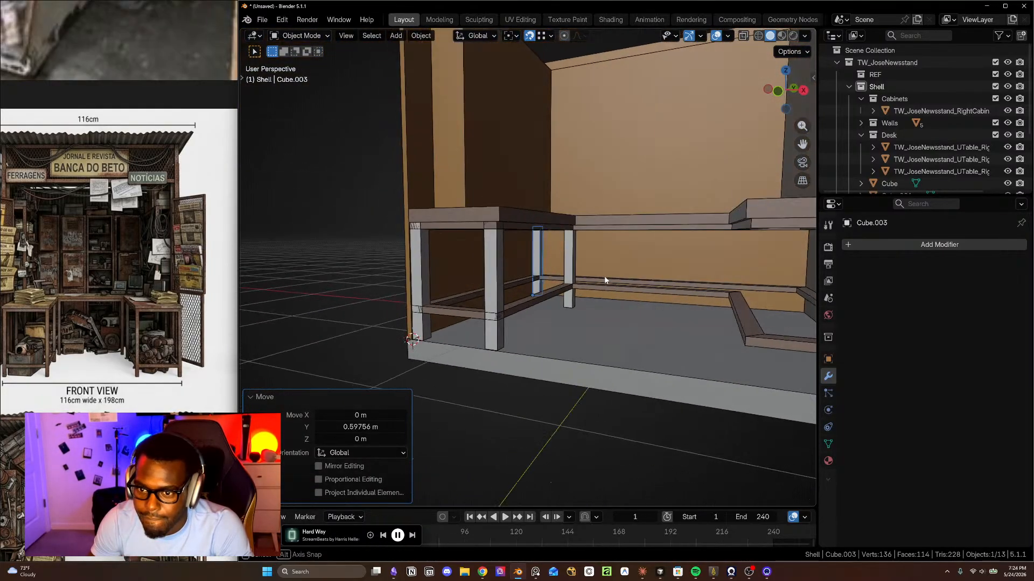
{"action": "left_click", "coordinate": [566, 262], "text": "shift"}
{"action": "left_click", "coordinate": [421, 287], "text": "shift"}
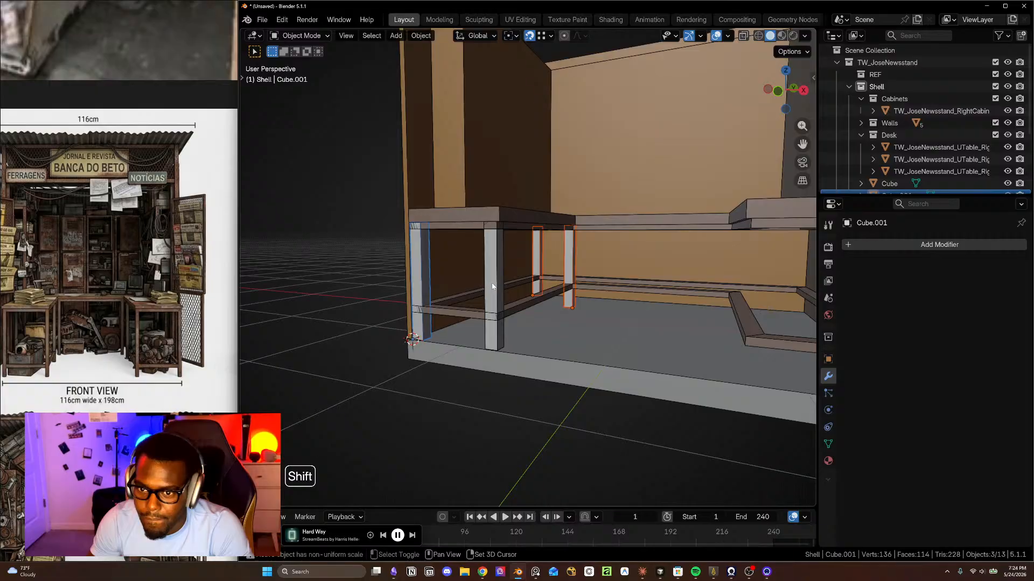
{"action": "left_click", "coordinate": [493, 286], "text": "shift"}
{"action": "key", "text": "ctrl+j"}
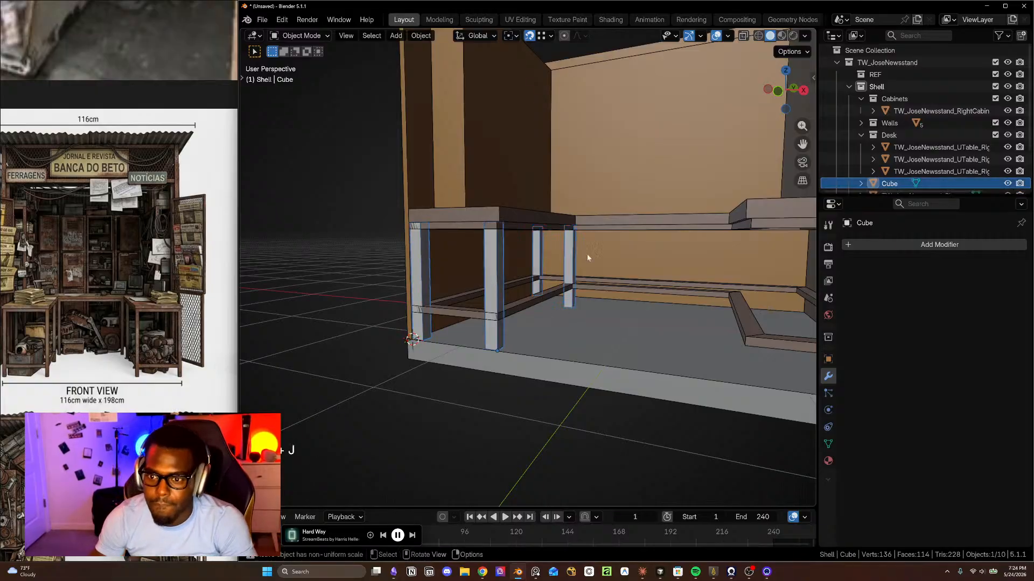
- Add a Mirror modifier on the X axis to the joined posts
{"action": "scroll", "coordinate": [595, 295], "scroll_direction": "down", "scroll_amount": 5}
{"action": "middle_click_drag", "start_coordinate": [595, 295], "coordinate": [576, 323]}
{"action": "scroll", "coordinate": [464, 287], "scroll_direction": "up", "scroll_amount": 5}
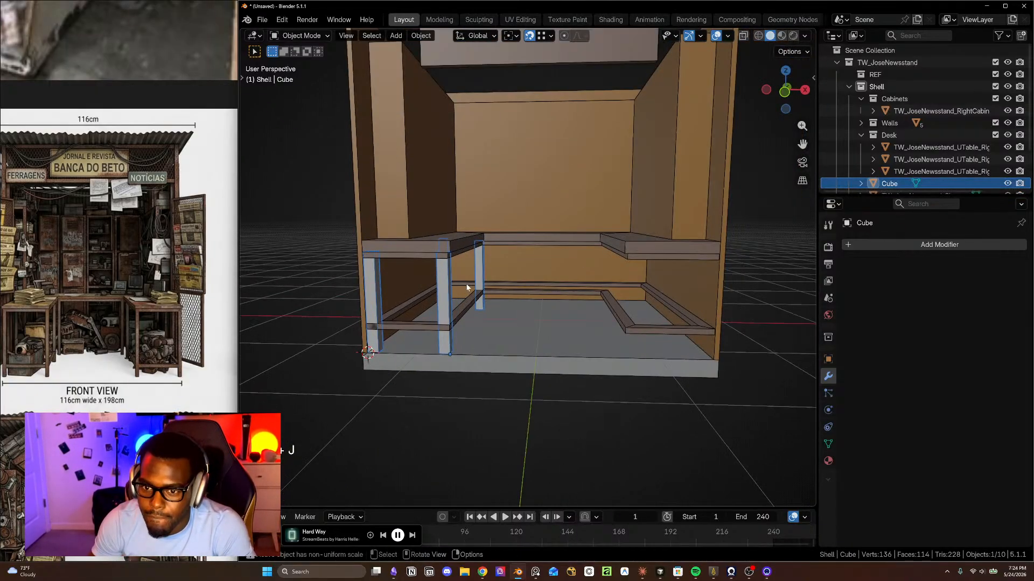
{"action": "left_click", "coordinate": [848, 247]}
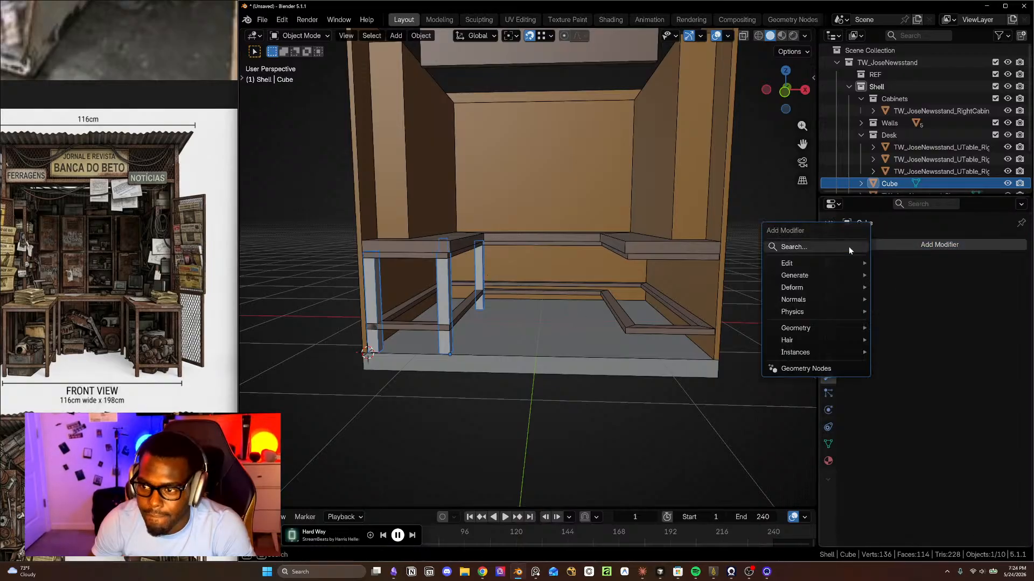
{"action": "type", "text": "MIRRO"}
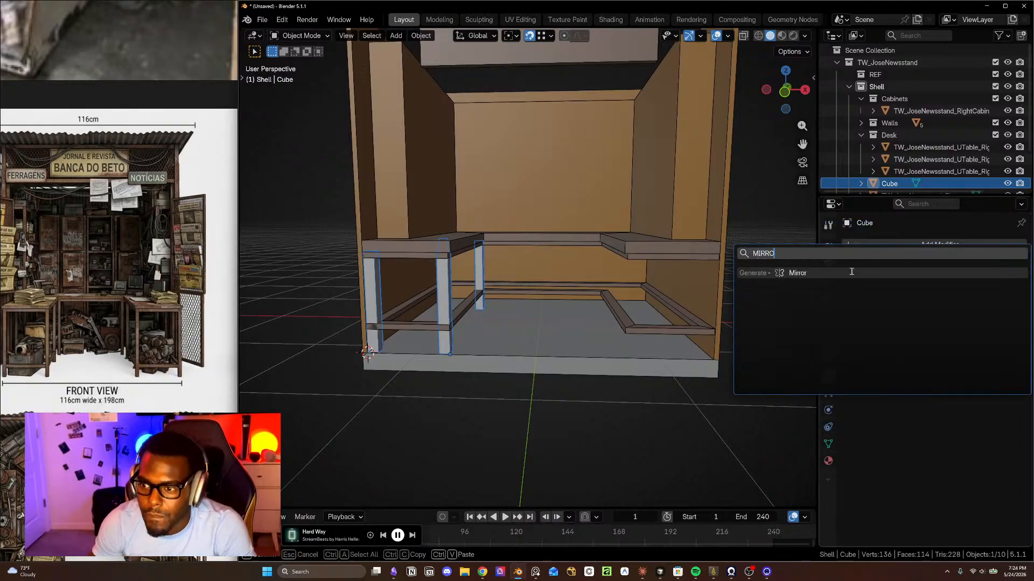
{"action": "key", "text": "Return"}
- Pick the desk as the mirror object so the posts are copied under the opposite side, and apply the Mirror modifier
{"action": "left_click", "coordinate": [1003, 328]}
{"action": "left_click", "coordinate": [563, 344]}
{"action": "middle_click_drag", "start_coordinate": [686, 332], "coordinate": [727, 336]}
{"action": "left_click", "coordinate": [1003, 327]}
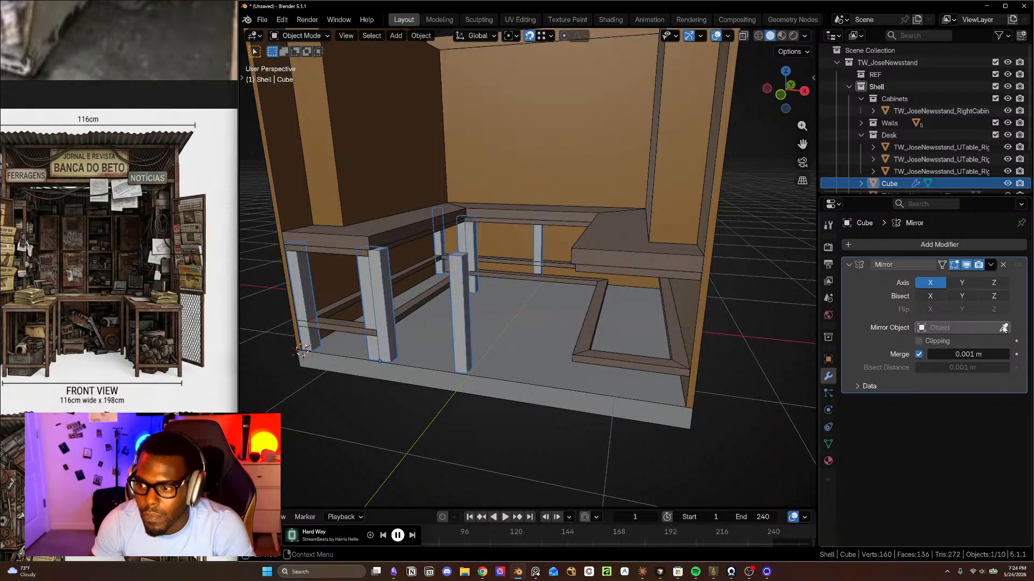
{"action": "left_click", "coordinate": [572, 216]}
{"action": "middle_click_drag", "start_coordinate": [615, 302], "coordinate": [678, 291]}
{"action": "left_click", "coordinate": [991, 264]}
{"action": "left_click", "coordinate": [961, 279]}
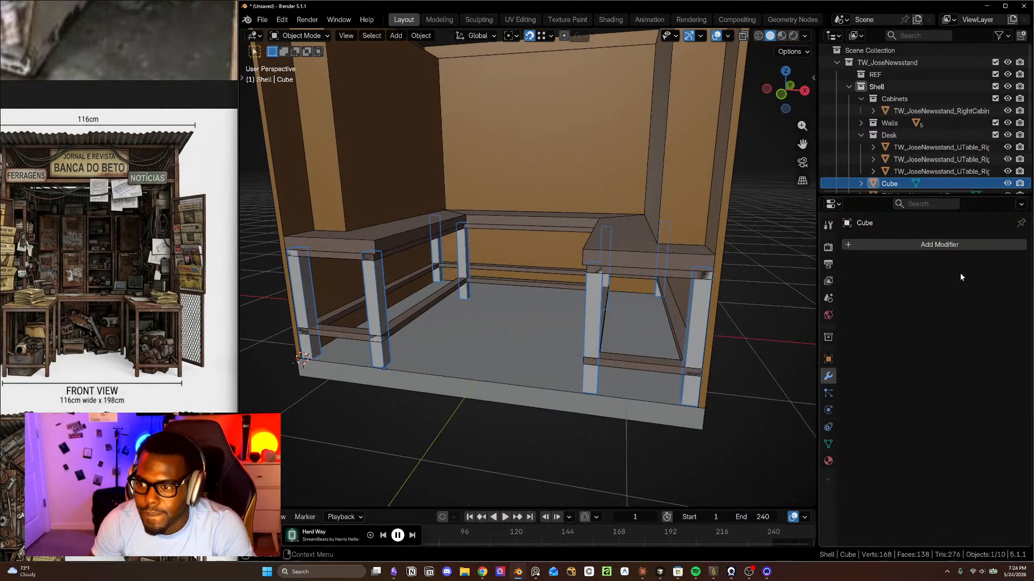
- Examine the newsstand shell and the mirrored desk posts from several angles
{"action": "scroll", "coordinate": [1008, 164], "scroll_direction": "down", "scroll_amount": 1}
{"action": "left_click", "coordinate": [1007, 159]}
{"action": "left_click", "coordinate": [1007, 160]}
{"action": "middle_click_drag", "start_coordinate": [604, 258], "coordinate": [652, 292]}
{"action": "scroll", "coordinate": [613, 255], "scroll_direction": "up", "scroll_amount": 2}
{"action": "scroll", "coordinate": [579, 238], "scroll_direction": "down", "scroll_amount": 3}
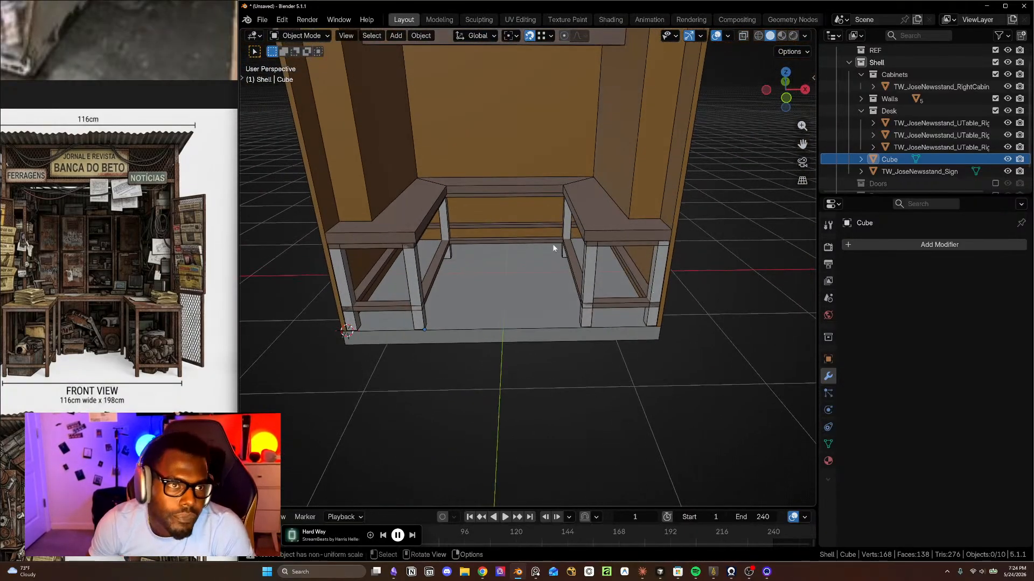
{"action": "middle_click_drag", "start_coordinate": [566, 296], "coordinate": [559, 249]}
{"action": "scroll", "coordinate": [493, 244], "scroll_direction": "up", "scroll_amount": 3}
{"action": "middle_click_drag", "start_coordinate": [493, 244], "coordinate": [540, 289]}
{"action": "scroll", "coordinate": [553, 302], "scroll_direction": "down", "scroll_amount": 5}
{"action": "scroll", "coordinate": [560, 306], "scroll_direction": "up", "scroll_amount": 1}
{"action": "middle_click_drag", "start_coordinate": [588, 319], "coordinate": [567, 327], "text": "shift"}
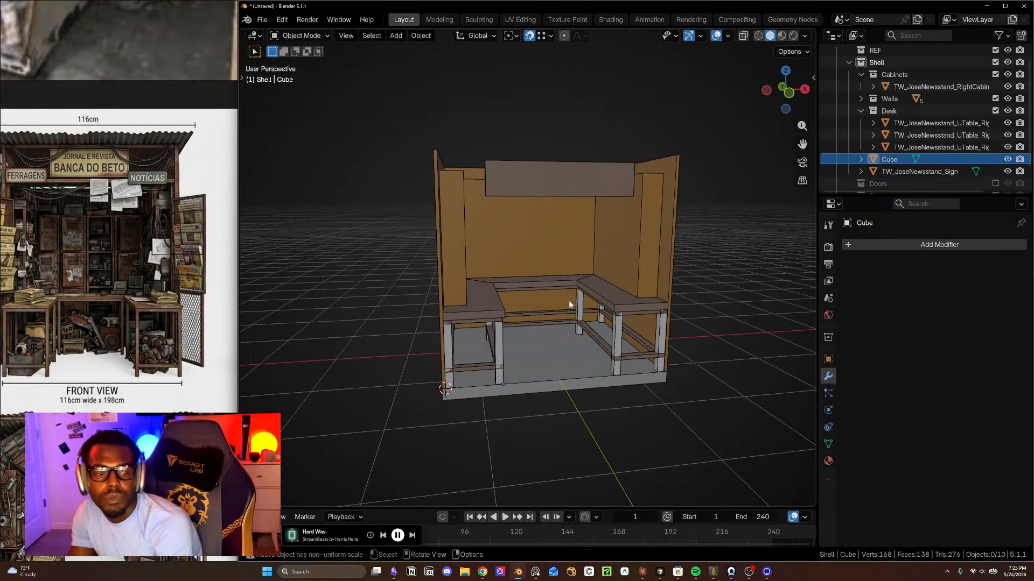
{"action": "mouse_move", "coordinate": [602, 272]}
{"action": "middle_mouse_down"}
{"action": "mouse_move", "coordinate": [576, 311]}
{"action": "mouse_move", "coordinate": [585, 277]}
{"action": "middle_mouse_up"}
{"action": "scroll", "coordinate": [576, 312], "scroll_direction": "up", "scroll_amount": 5}
- Select the U-shaped upper cabinets and isolate them in local view
{"action": "left_click", "coordinate": [585, 278]}
{"action": "middle_click_drag", "start_coordinate": [591, 189], "coordinate": [608, 383]}
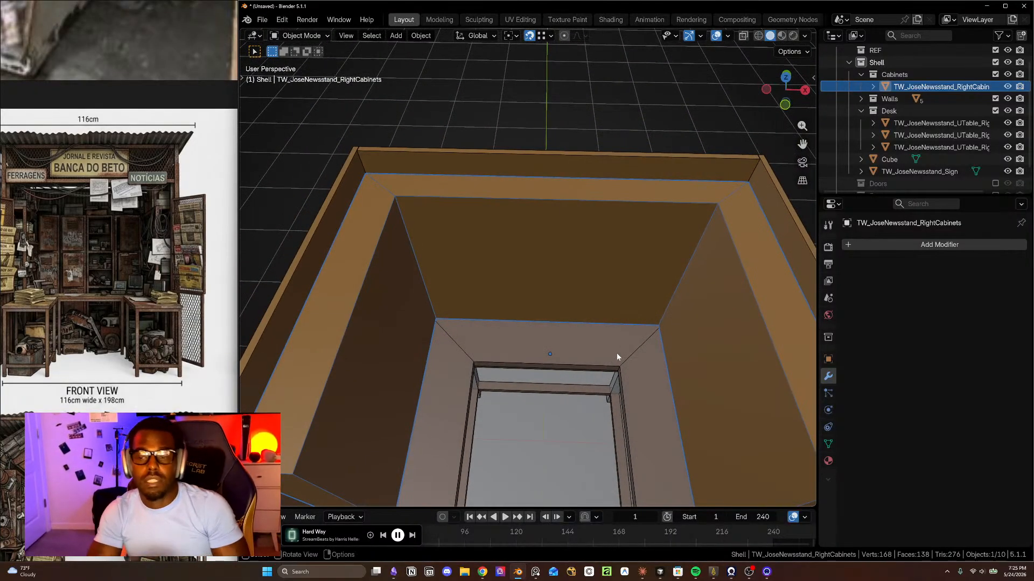
{"action": "middle_click_drag", "start_coordinate": [775, 224], "coordinate": [587, 208]}
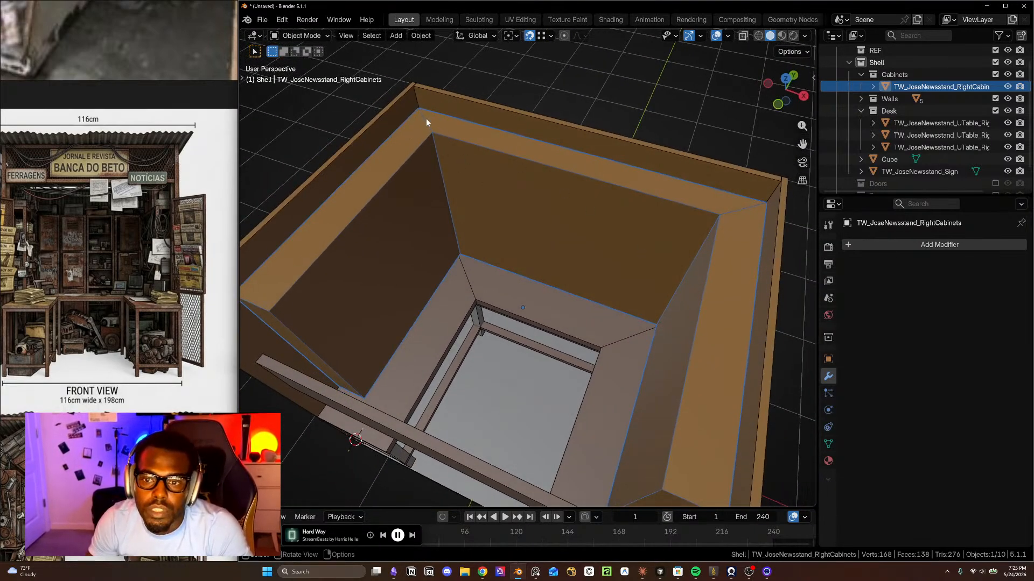
{"action": "middle_click_drag", "start_coordinate": [432, 125], "coordinate": [414, 190]}
{"action": "key", "text": "Tab"}
{"action": "key", "text": "Tab"}
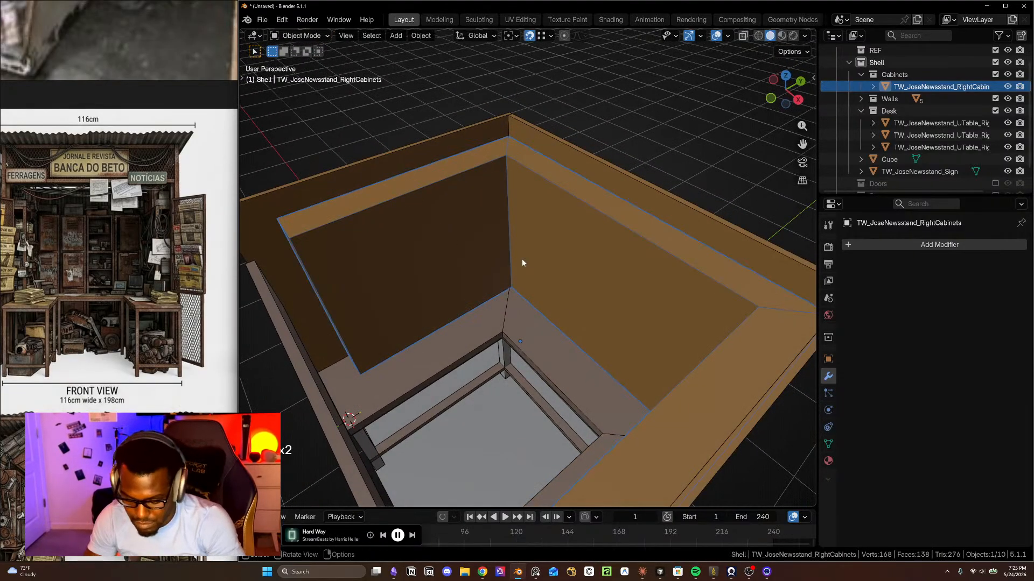
{"action": "key", "text": "KP_Divide"}
{"action": "middle_click_drag", "start_coordinate": [524, 258], "coordinate": [533, 200]}
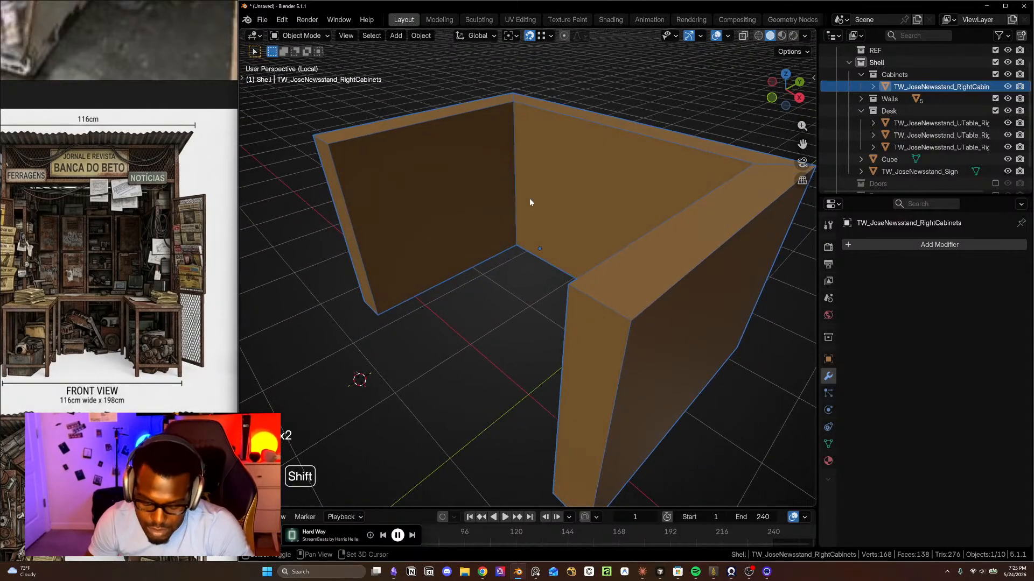
- Select the faces of both side cabinets in see-through display and separate them from the back cabinet as a new object
{"action": "key", "text": "shift+z"}
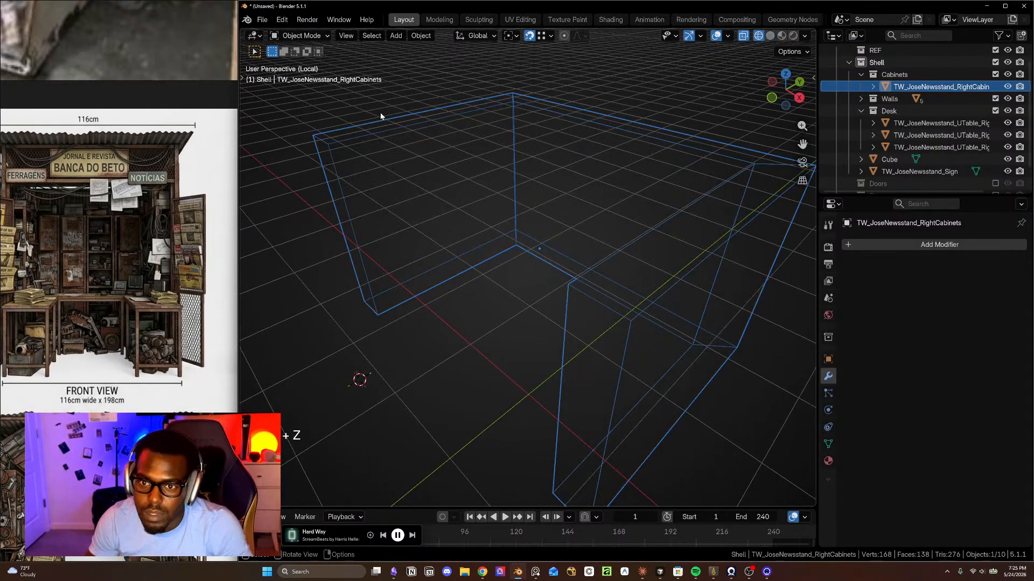
{"action": "left_click", "coordinate": [461, 184]}
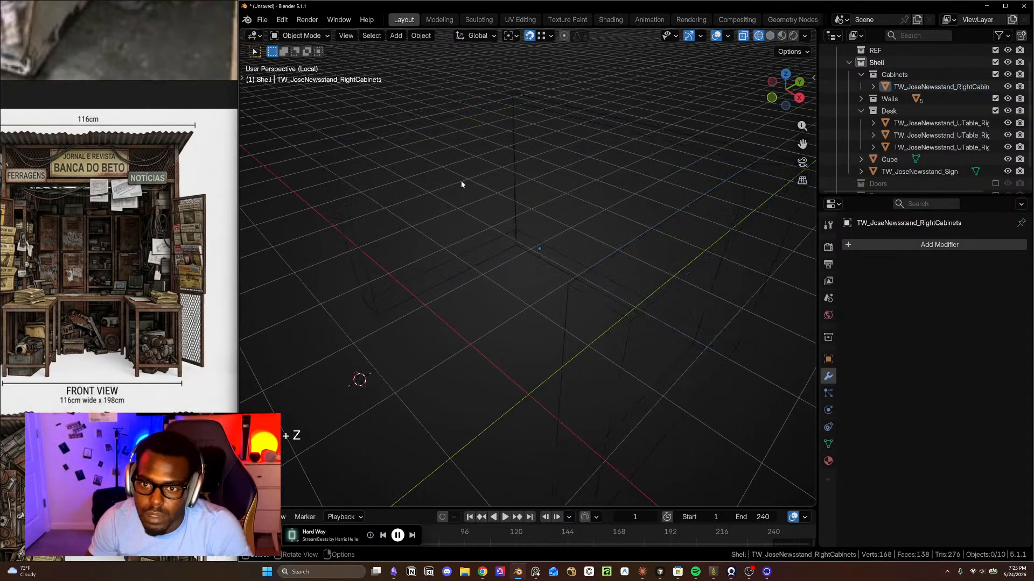
{"action": "left_click", "coordinate": [475, 111]}
{"action": "key", "text": "shift+z"}
{"action": "key", "text": "Tab"}
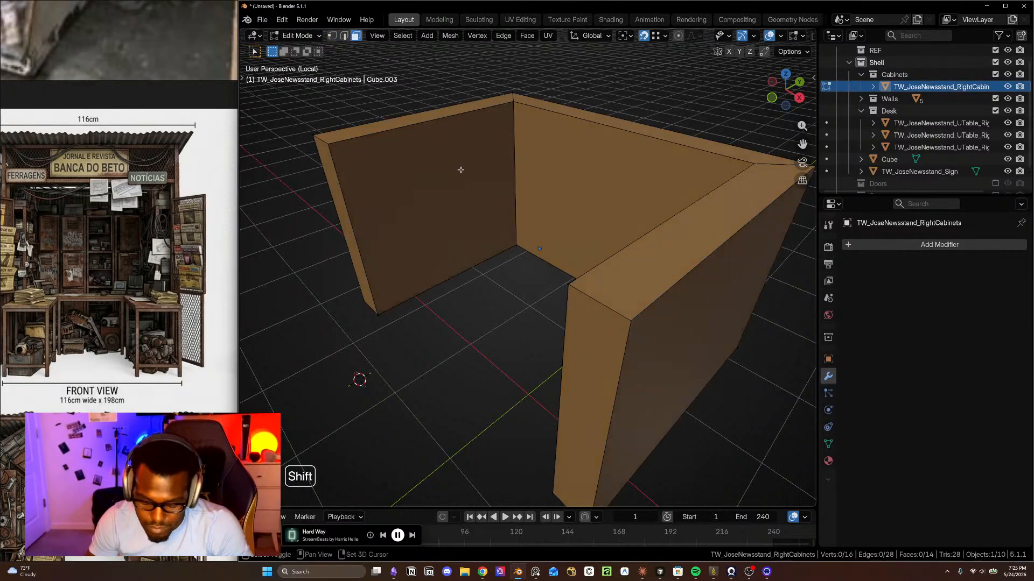
{"action": "key", "text": "shift+z"}
{"action": "left_click_drag", "start_coordinate": [309, 110], "coordinate": [468, 358]}
{"action": "middle_click_drag", "start_coordinate": [470, 346], "coordinate": [635, 275]}
{"action": "left_click_drag", "start_coordinate": [717, 131], "coordinate": [605, 253], "text": "shift"}
{"action": "mouse_move", "coordinate": [605, 253]}
{"action": "middle_mouse_down"}
{"action": "mouse_move", "coordinate": [582, 196]}
{"action": "mouse_move", "coordinate": [592, 251]}
{"action": "middle_mouse_up"}
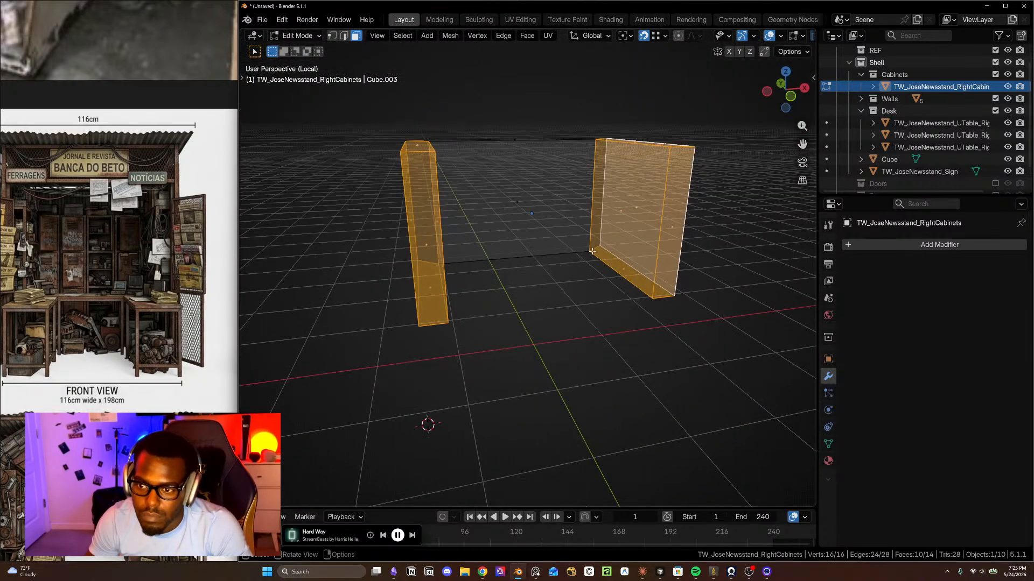
{"action": "key", "text": "p"}
{"action": "left_click", "coordinate": [592, 250]}
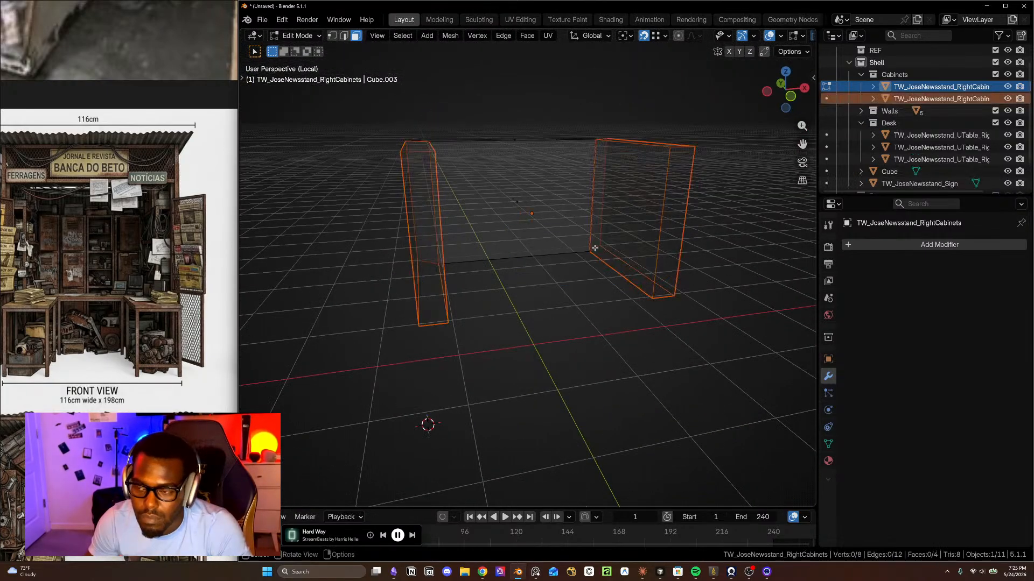
- Select the back cabinet on its own in Object Mode to check its separation from the side cabinets
{"action": "key", "text": "Tab"}
{"action": "middle_click_drag", "start_coordinate": [602, 217], "coordinate": [599, 247]}
{"action": "key", "text": "alt+a"}
{"action": "left_click", "coordinate": [558, 141]}
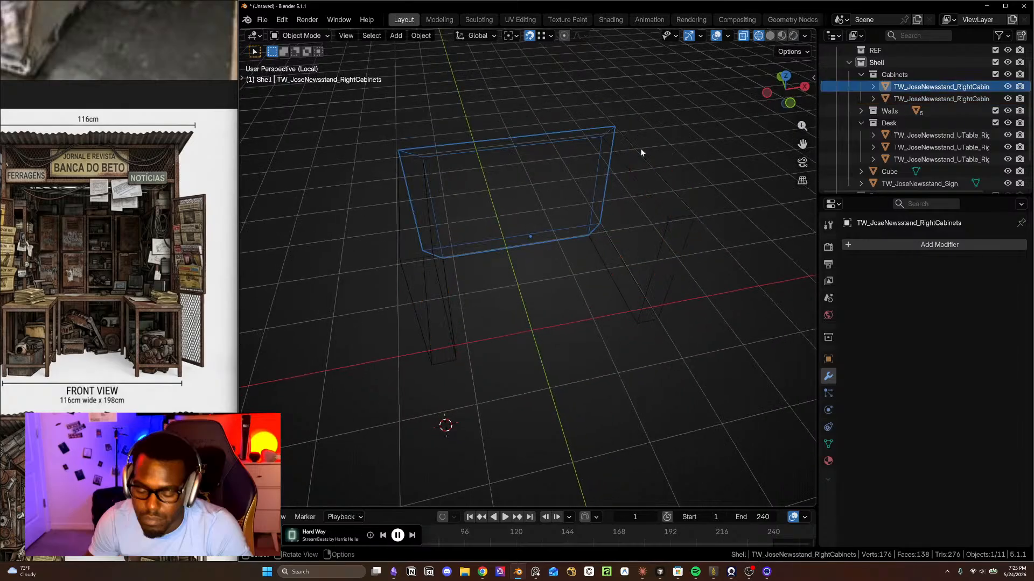
{"action": "key", "text": "shift+z"}
- Move the outer rear vertical edges of both side cabinets about 0.246 m along negative Y, snapping them to the inner corner
{"action": "left_click", "coordinate": [625, 144]}
{"action": "scroll", "coordinate": [620, 144], "scroll_direction": "up", "scroll_amount": 2}
{"action": "mouse_move", "coordinate": [619, 145]}
{"action": "middle_mouse_down", "text": "shift"}
{"action": "mouse_move", "coordinate": [643, 212]}
{"action": "mouse_move", "coordinate": [635, 226]}
{"action": "middle_mouse_up", "text": "shift"}
{"action": "key", "text": "Tab"}
{"action": "scroll", "coordinate": [641, 168], "scroll_direction": "up", "scroll_amount": 3}
{"action": "middle_click_drag", "start_coordinate": [641, 169], "coordinate": [595, 334]}
{"action": "left_click", "coordinate": [524, 237], "text": "shift"}
{"action": "scroll", "coordinate": [636, 222], "scroll_direction": "up", "scroll_amount": 2}
{"action": "middle_click_drag", "start_coordinate": [590, 259], "coordinate": [559, 290], "text": "shift"}
{"action": "scroll", "coordinate": [535, 277], "scroll_direction": "up", "scroll_amount": 1}
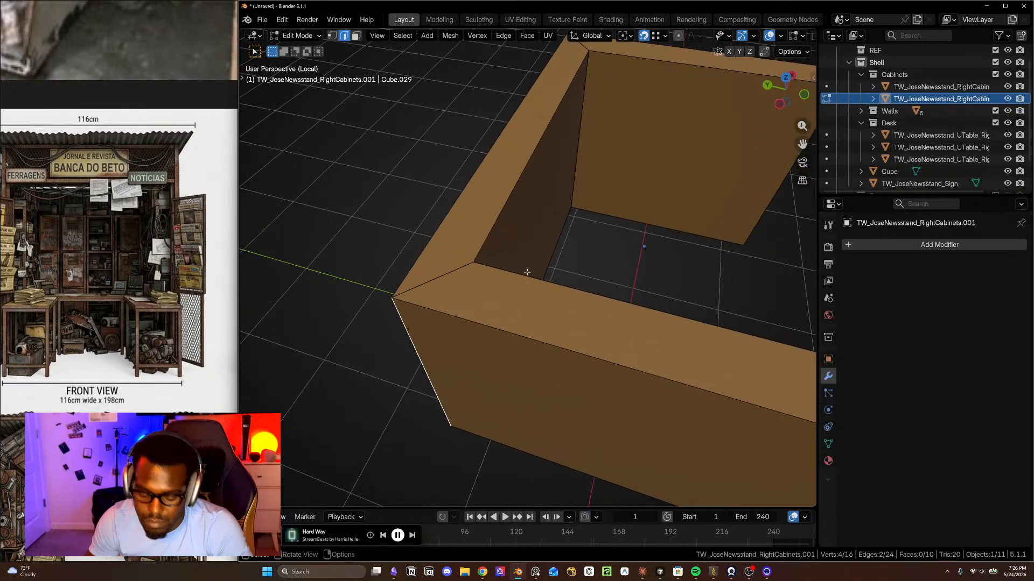
{"action": "key", "text": "g"}
{"action": "key", "text": "y"}
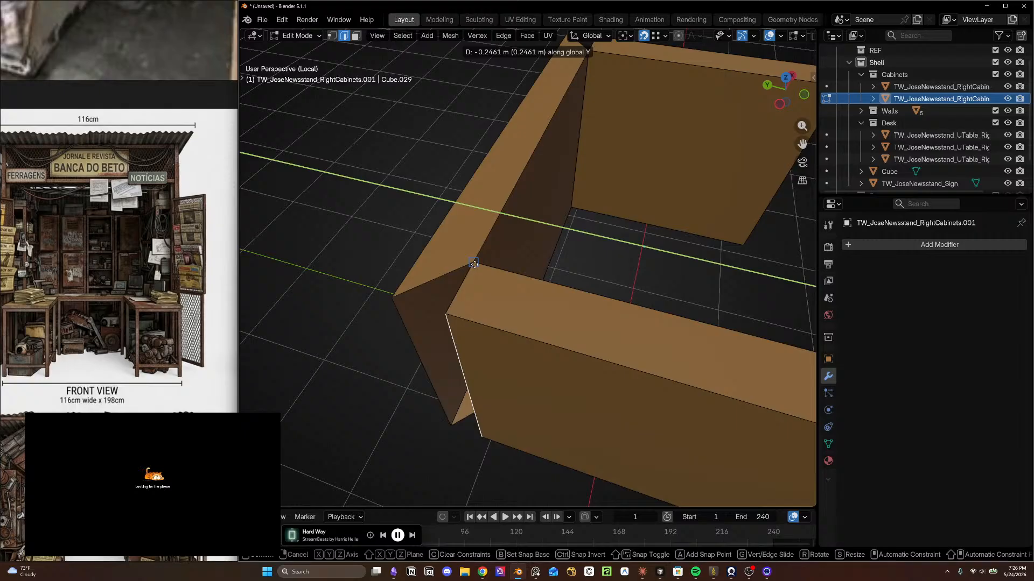
{"action": "left_click", "coordinate": [474, 264]}
- Examine the left side cabinet from several angles with its geometry deselected
{"action": "middle_click_drag", "start_coordinate": [515, 269], "coordinate": [555, 266]}
{"action": "key", "text": "alt+a"}
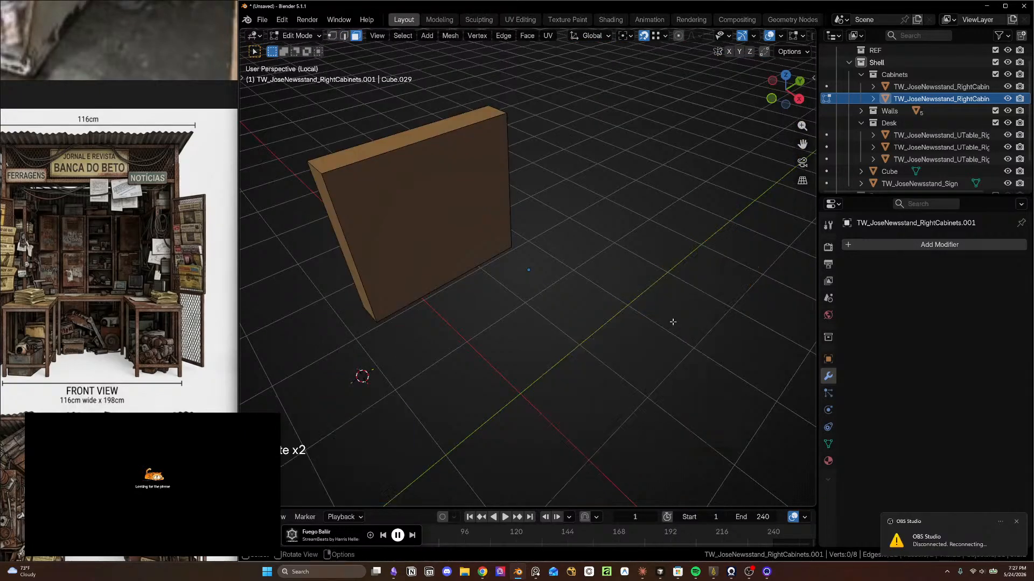
{"action": "middle_click_drag", "start_coordinate": [671, 322], "coordinate": [591, 314]}
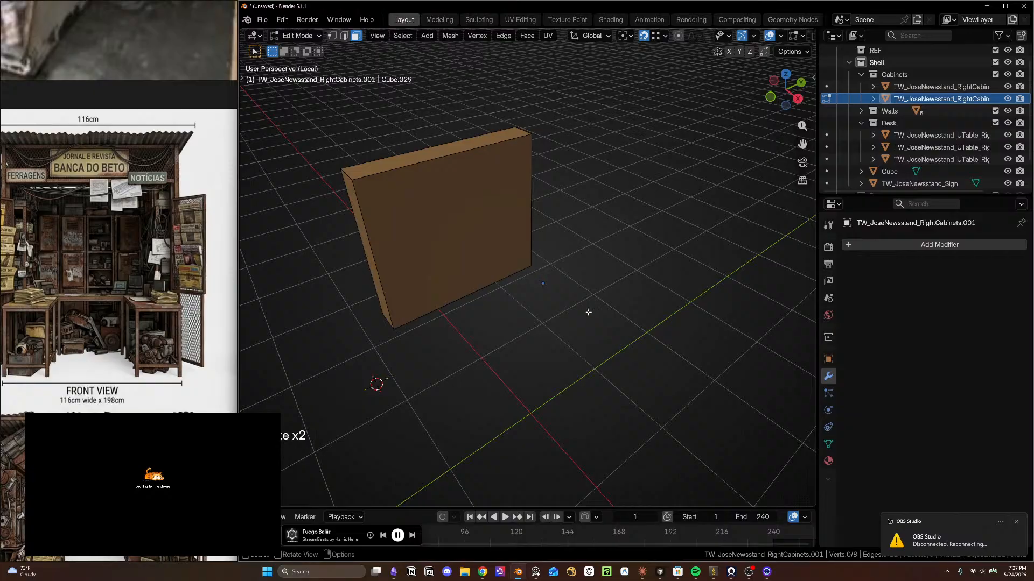
{"action": "key", "text": "Tab"}
{"action": "scroll", "coordinate": [455, 234], "scroll_direction": "up", "scroll_amount": 2}
{"action": "middle_click_drag", "start_coordinate": [455, 234], "coordinate": [583, 322], "text": "shift"}
{"action": "scroll", "coordinate": [539, 235], "scroll_direction": "up", "scroll_amount": 2}
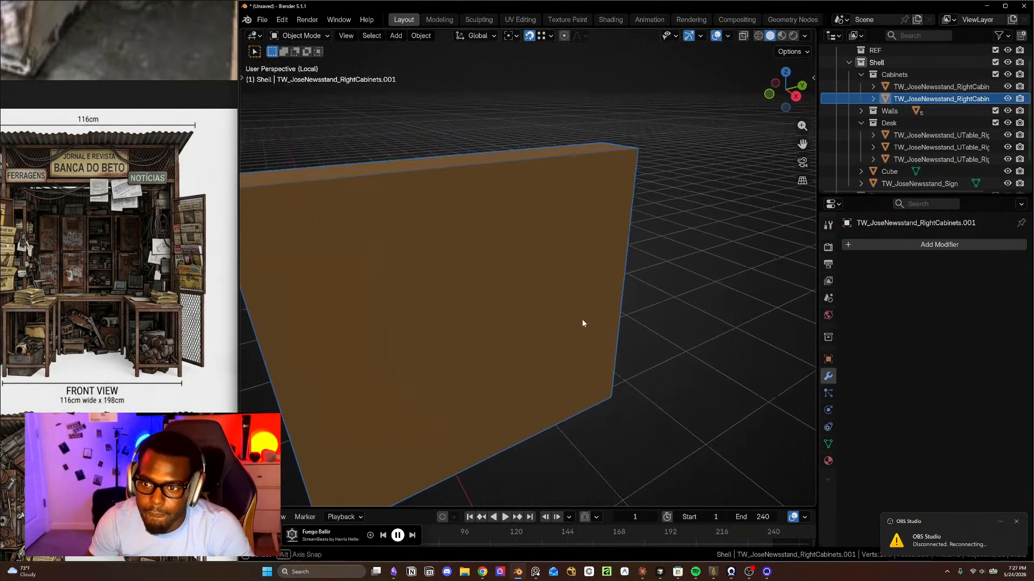
{"action": "scroll", "coordinate": [570, 318], "scroll_direction": "down", "scroll_amount": 3}
- Inset the large inner face of the left side cabinet by about 0.0385 m
{"action": "key", "text": "Tab"}
{"action": "left_click", "coordinate": [530, 294]}
{"action": "middle_click_drag", "start_coordinate": [531, 294], "coordinate": [535, 314]}
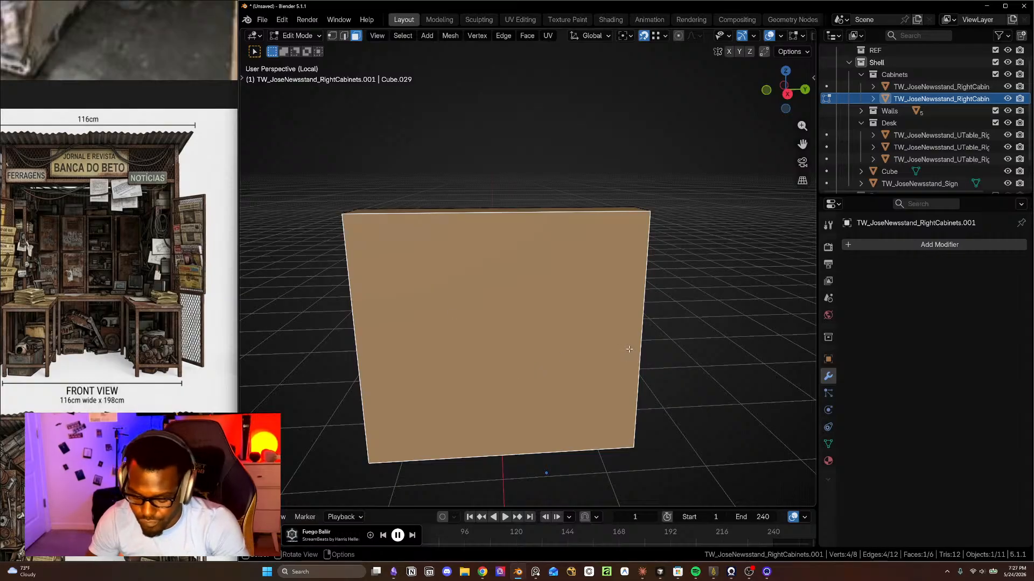
{"action": "key", "text": "KP_1"}
{"action": "key", "text": "KP_3"}
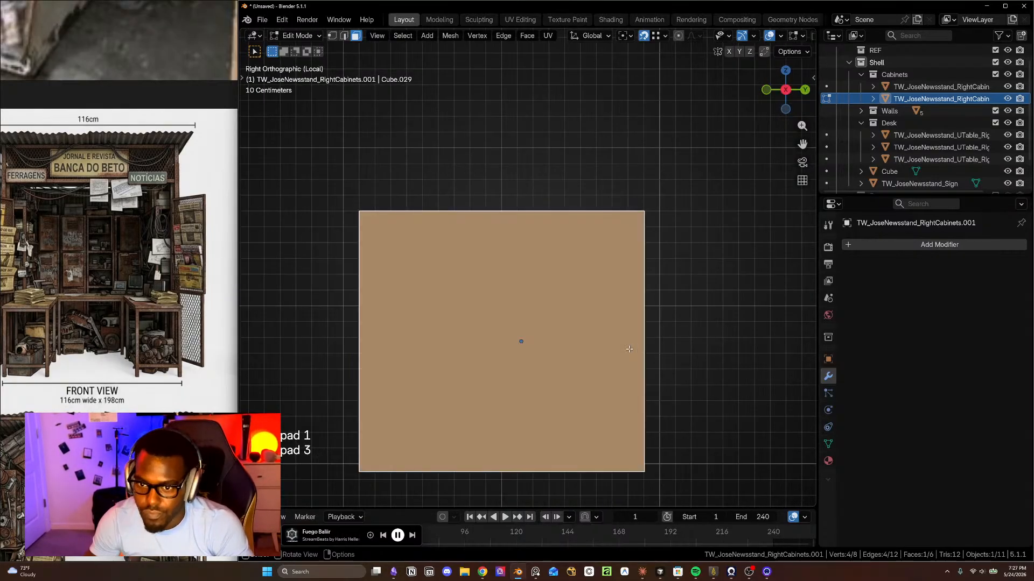
{"action": "key", "text": "i"}
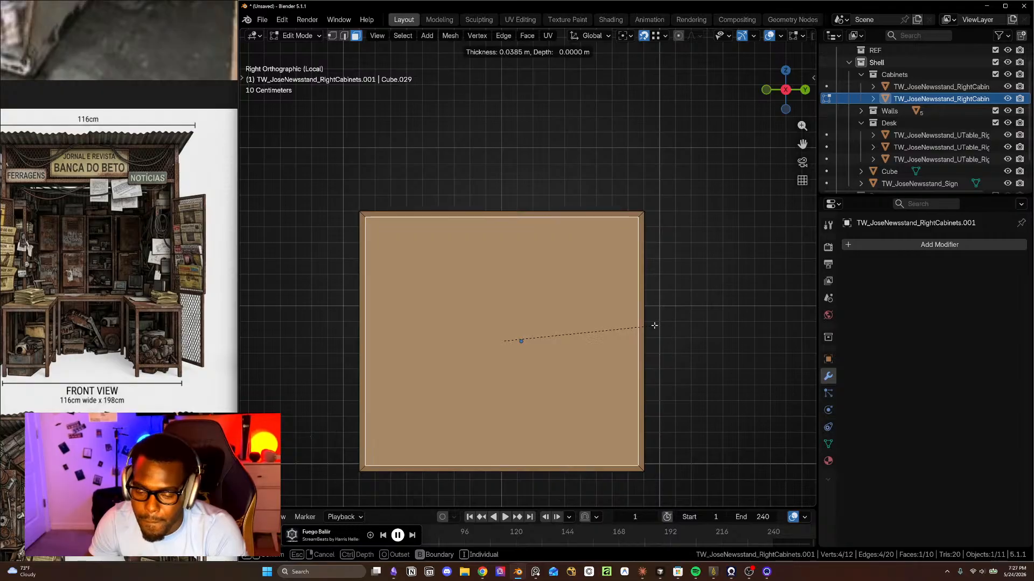
{"action": "left_click", "coordinate": [654, 326]}
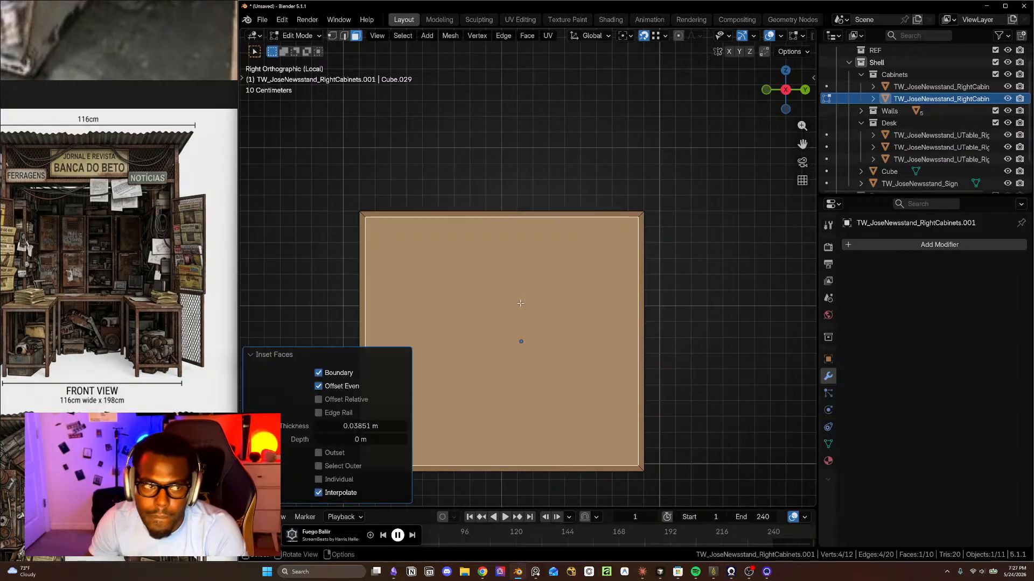
- Extrude the inset face about 0.25 m into the left cabinet to hollow it out
{"action": "middle_click_drag", "start_coordinate": [529, 311], "coordinate": [595, 300]}
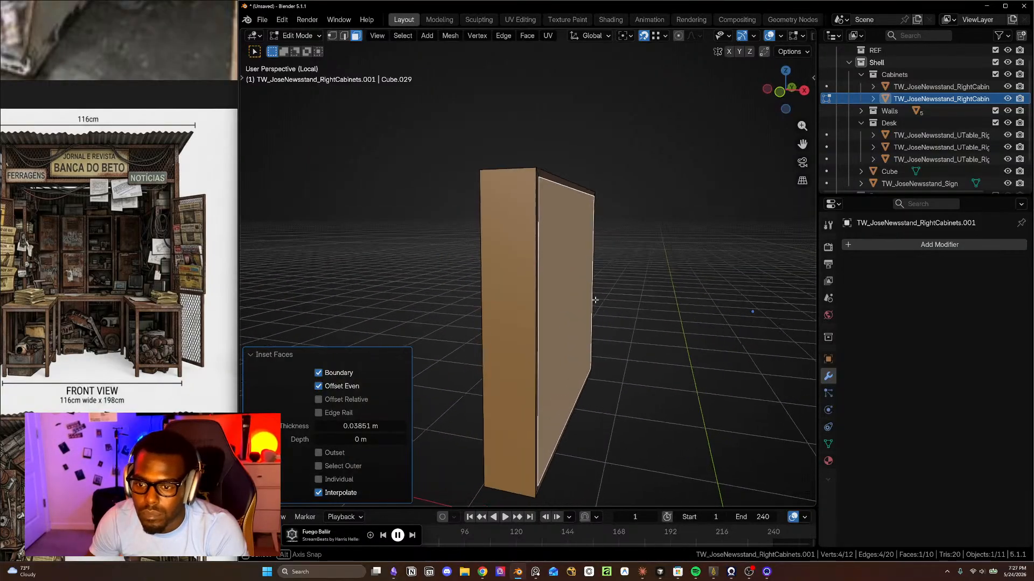
{"action": "key", "text": "KP_3"}
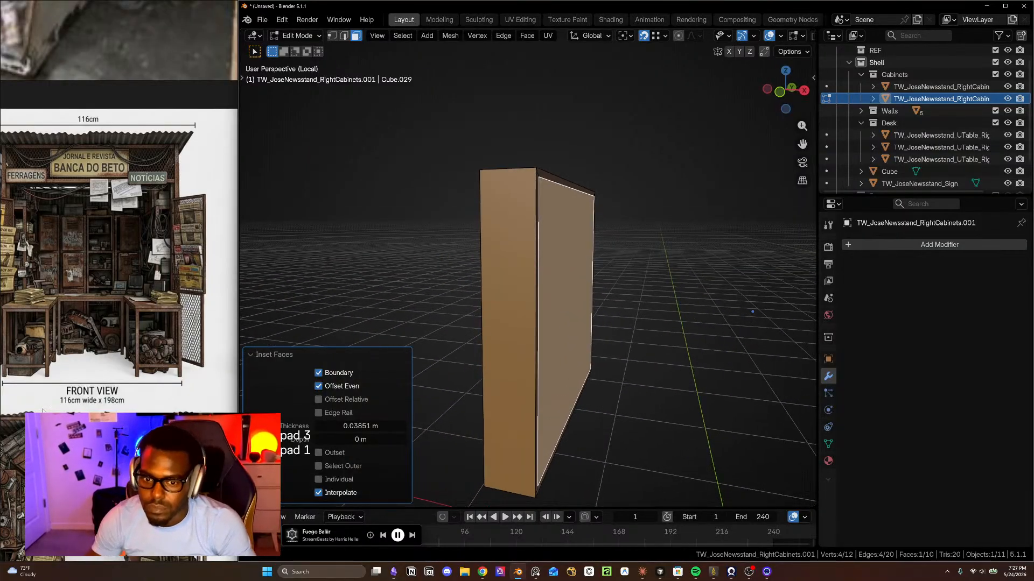
{"action": "left_click", "coordinate": [625, 318]}
{"action": "key", "text": "KP_1"}
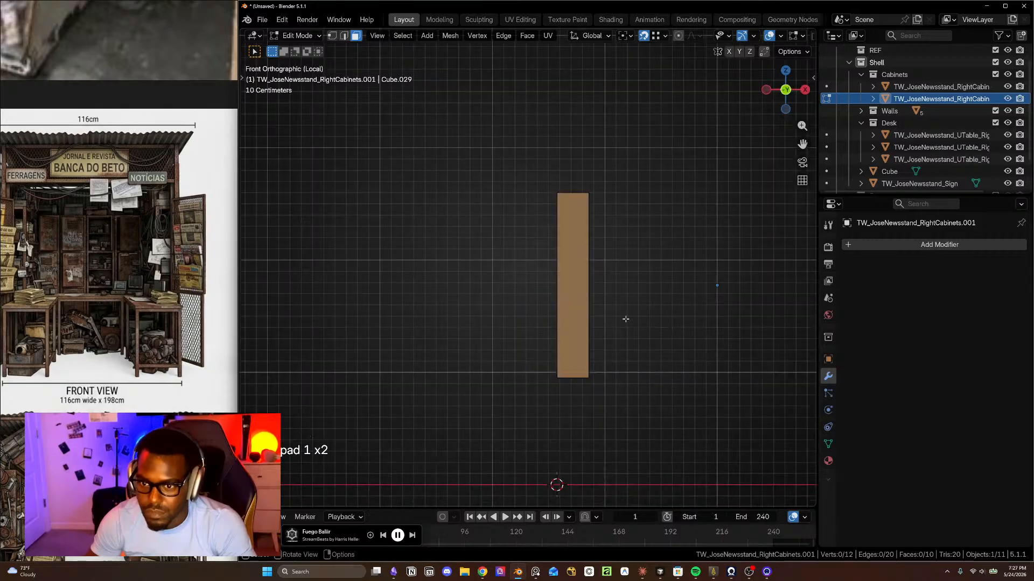
{"action": "key", "text": "shift+z"}
{"action": "middle_click_drag", "start_coordinate": [635, 302], "coordinate": [729, 262]}
{"action": "left_click", "coordinate": [729, 261]}
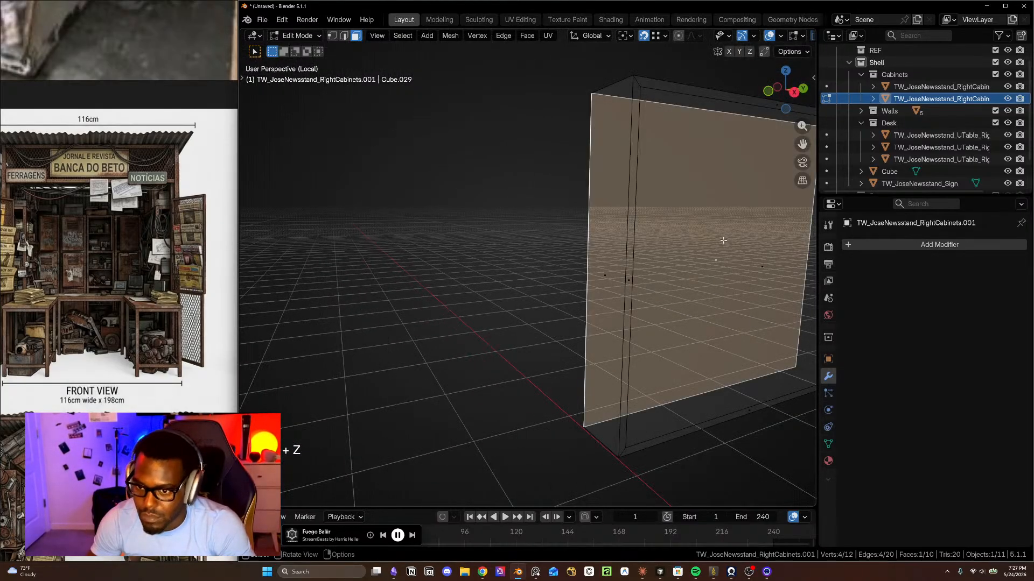
{"action": "scroll", "coordinate": [723, 240], "scroll_direction": "down", "scroll_amount": 1}
{"action": "left_click", "coordinate": [752, 262]}
{"action": "key", "text": "KP_1"}
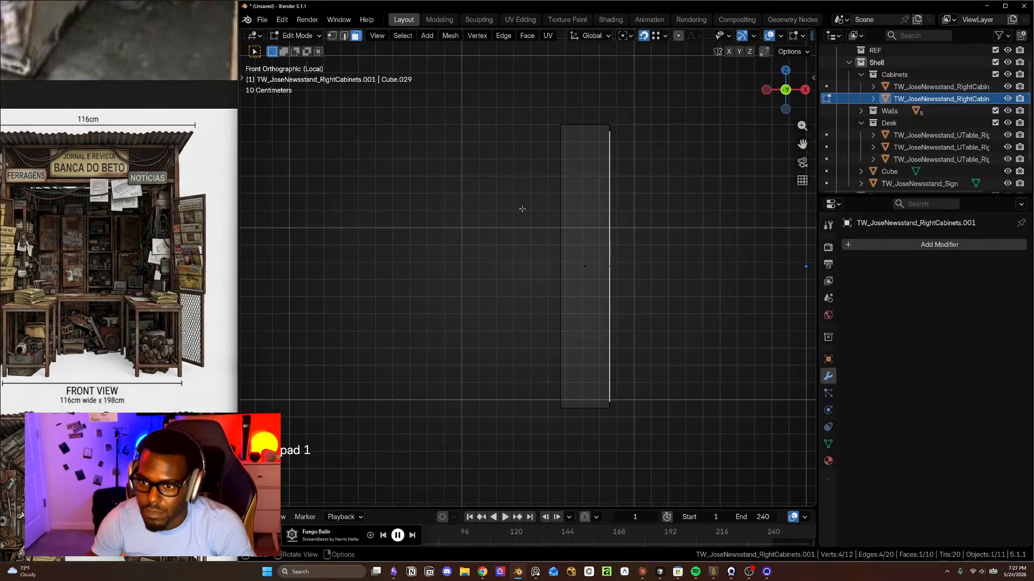
{"action": "key", "text": "e"}
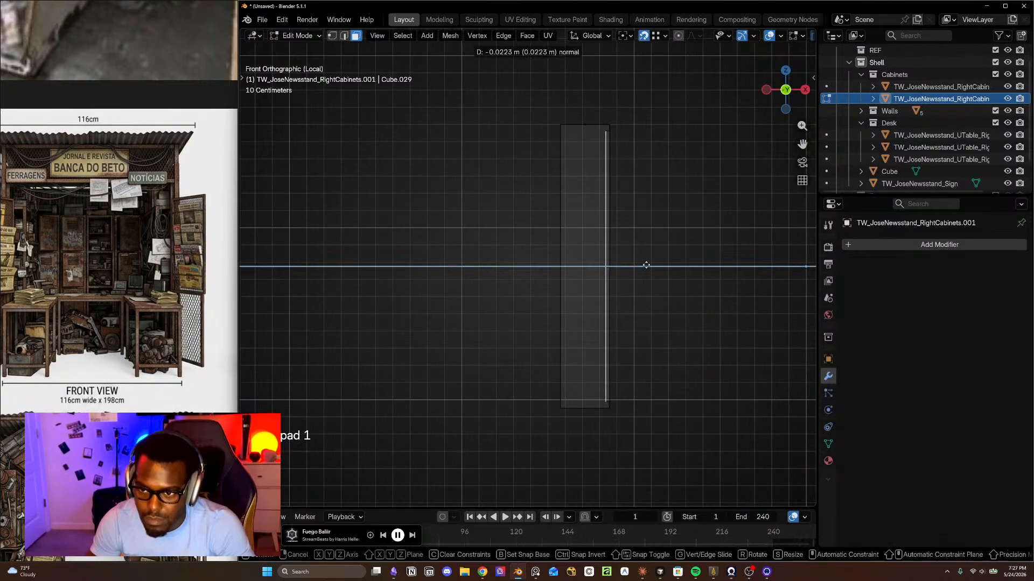
{"action": "left_click", "coordinate": [606, 271]}
{"action": "middle_click_drag", "start_coordinate": [625, 253], "coordinate": [652, 270]}
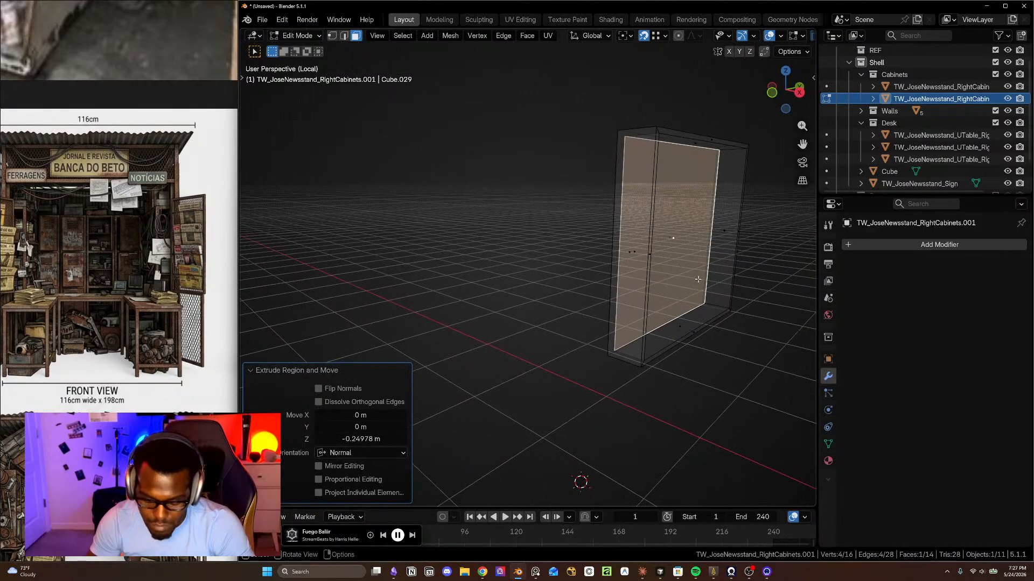
- Examine the hollowed left cabinet in solid shading from the front and side
{"action": "key", "text": "Tab"}
{"action": "scroll", "coordinate": [482, 367], "scroll_direction": "up", "scroll_amount": 5}
{"action": "key", "text": "shift+z"}
{"action": "scroll", "coordinate": [483, 367], "scroll_direction": "down", "scroll_amount": 5}
{"action": "middle_click_drag", "start_coordinate": [526, 339], "coordinate": [594, 348]}
{"action": "scroll", "coordinate": [547, 344], "scroll_direction": "up", "scroll_amount": 2}
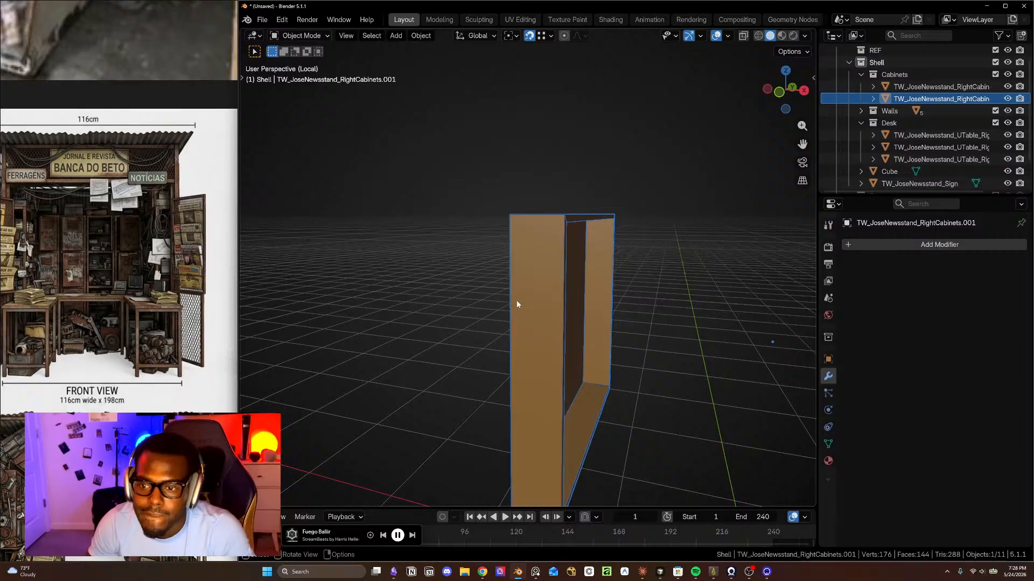
- Inset the two narrow end faces of the left cabinet by about 0.0336 m
{"action": "key", "text": "Tab"}
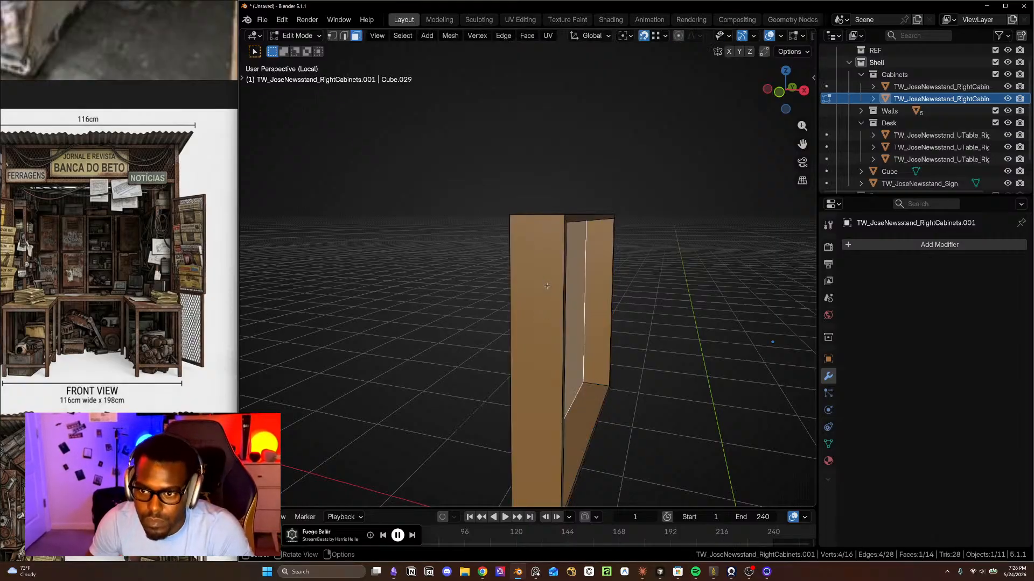
{"action": "left_click", "coordinate": [547, 286]}
{"action": "middle_click_drag", "start_coordinate": [603, 292], "coordinate": [524, 312]}
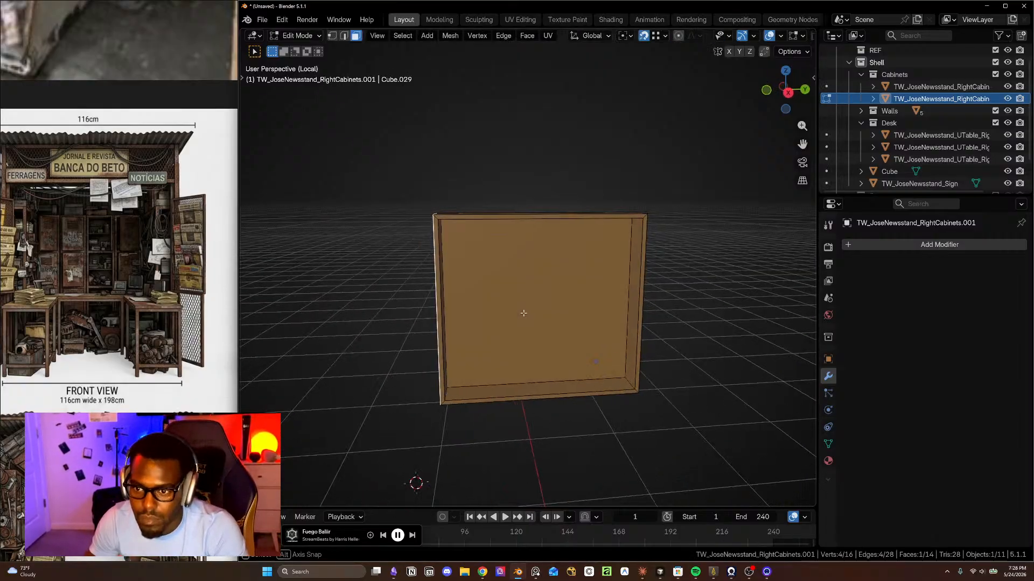
{"action": "middle_click_drag", "start_coordinate": [607, 296], "coordinate": [667, 321]}
{"action": "left_click", "coordinate": [643, 287], "text": "shift"}
{"action": "key", "text": "i"}
{"action": "left_click", "coordinate": [611, 299]}
{"action": "middle_click_drag", "start_coordinate": [611, 300], "coordinate": [618, 279]}
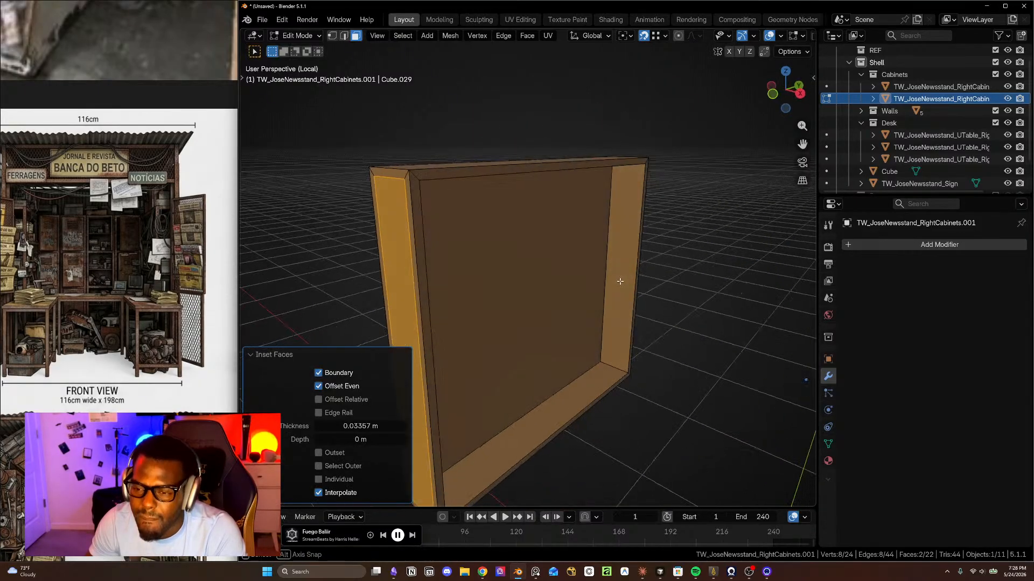
- Undo the end-face insets and the inward extrusion of the left cabinet
{"action": "key", "text": "ctrl+z"}
{"action": "key", "text": "ctrl+z"}
{"action": "key", "text": "ctrl+z"}
{"action": "key", "text": "ctrl+z"}
{"action": "key", "text": "ctrl+z"}
{"action": "key", "text": "ctrl+z"}
{"action": "key", "text": "ctrl+z"}
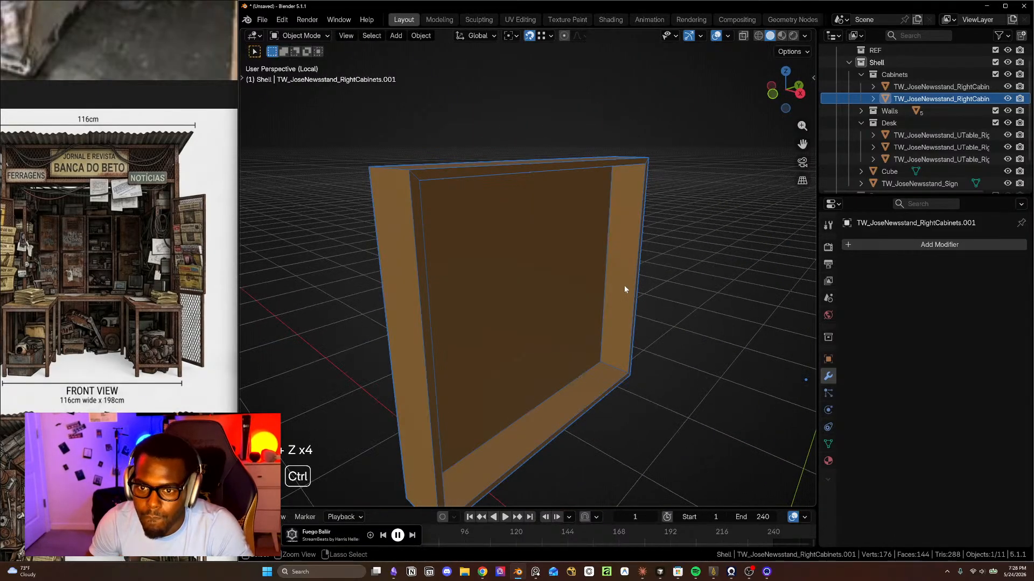
{"action": "key", "text": "ctrl+z"}
{"action": "key", "text": "ctrl+z"}
{"action": "key", "text": "ctrl+z"}
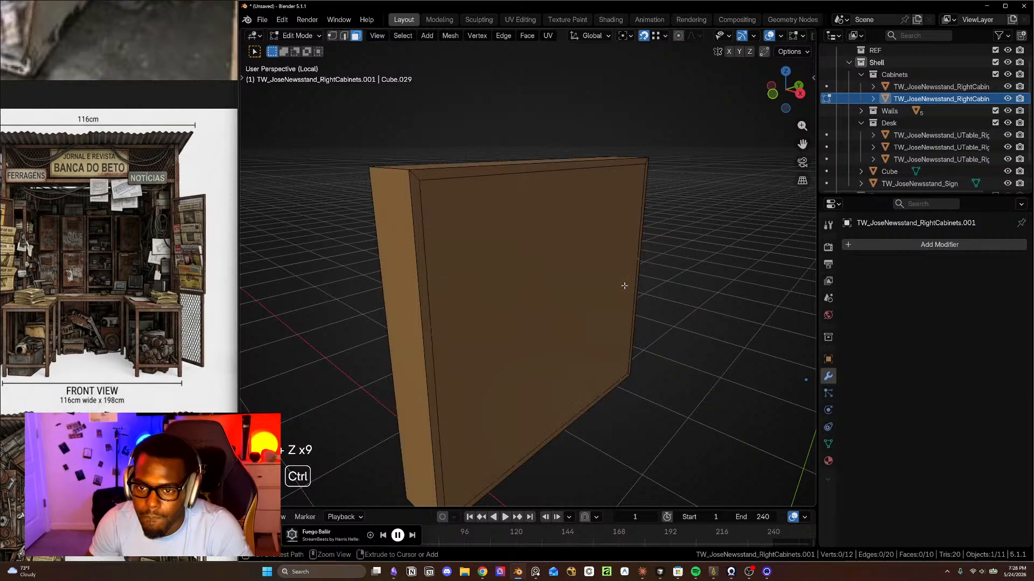
- Inset the cabinet's large side face and both narrow end faces individually by about 0.0363 m
{"action": "middle_click_drag", "start_coordinate": [410, 290], "coordinate": [715, 302]}
{"action": "left_click", "coordinate": [674, 272], "text": "shift"}
{"action": "key", "text": "i"}
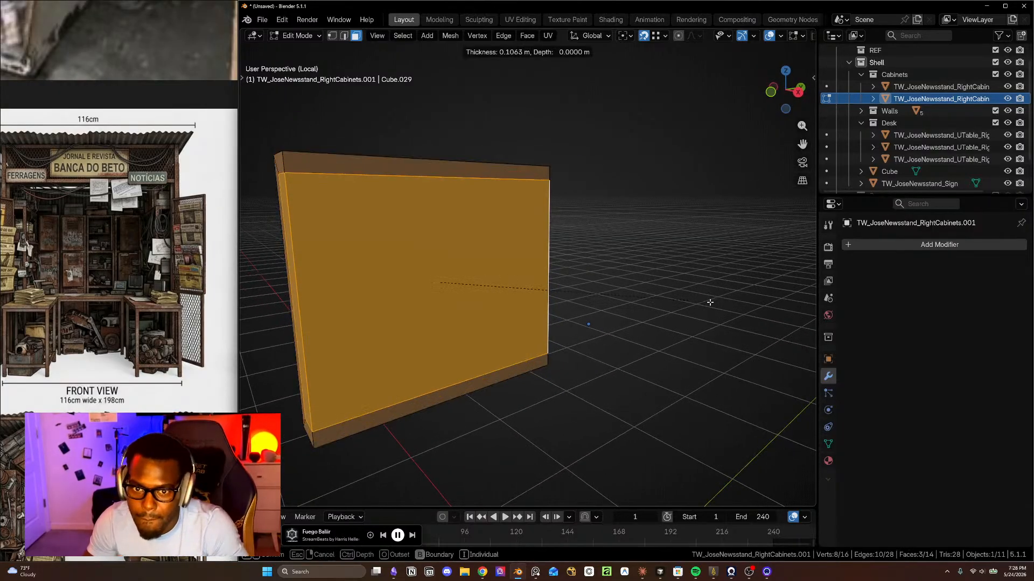
{"action": "key", "text": "i"}
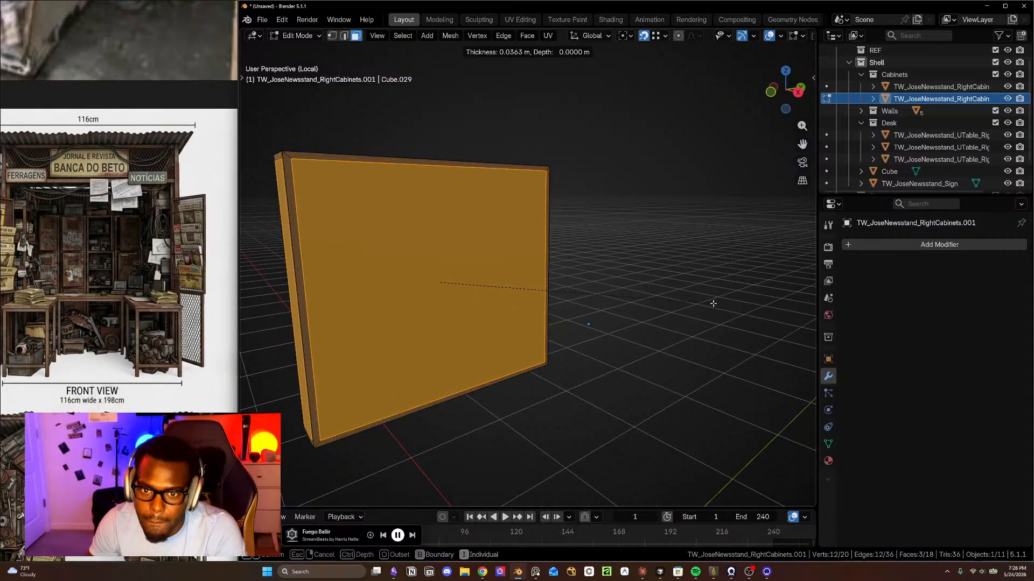
{"action": "left_click", "coordinate": [712, 304]}
{"action": "middle_click_drag", "start_coordinate": [549, 272], "coordinate": [604, 286]}
{"action": "middle_click_drag", "start_coordinate": [464, 279], "coordinate": [377, 253]}
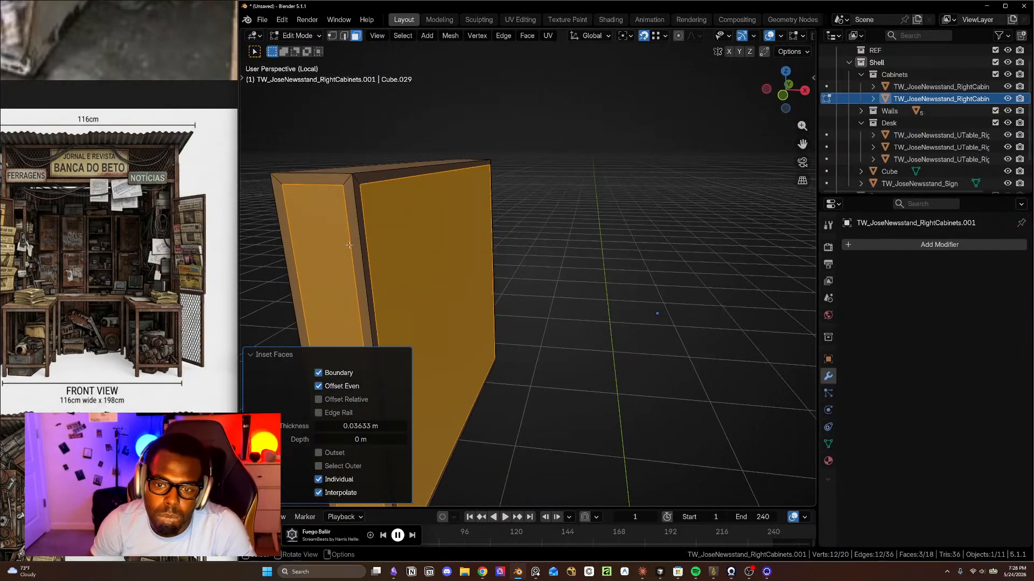
- Try scaling the two inset end faces to about 0.951 along Y, and undo the scaling
{"action": "left_click", "coordinate": [338, 240]}
{"action": "middle_click_drag", "start_coordinate": [456, 295], "coordinate": [533, 264]}
{"action": "left_click", "coordinate": [625, 269], "text": "shift"}
{"action": "middle_click_drag", "start_coordinate": [625, 269], "coordinate": [638, 286]}
{"action": "key", "text": "s"}
{"action": "key", "text": "y"}
{"action": "left_click", "coordinate": [633, 287]}
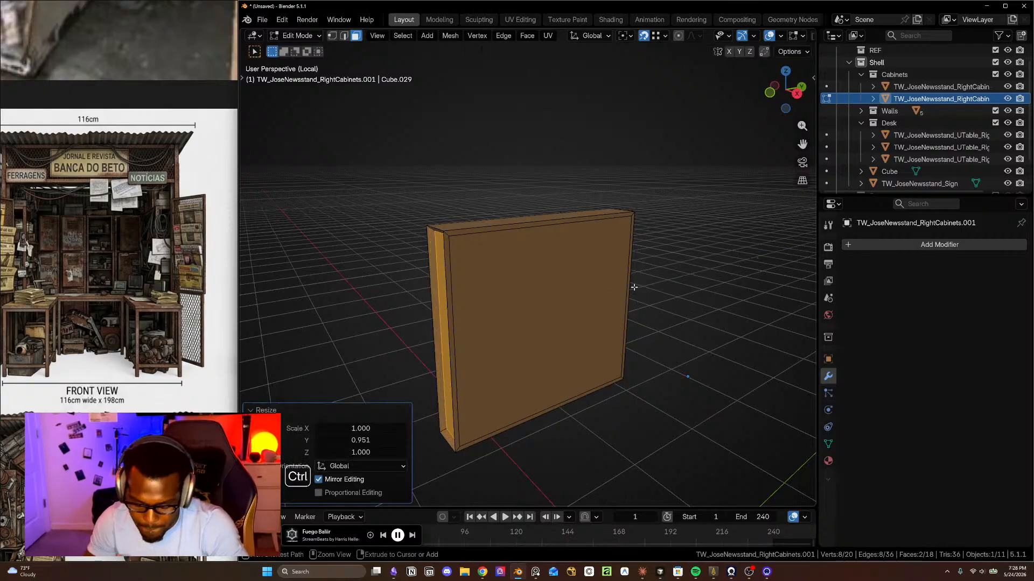
{"action": "key", "text": "ctrl+z"}
- Extrude the front narrow end's inset face about 0.05 m into the cabinet, working from the top view
{"action": "scroll", "coordinate": [586, 279], "scroll_direction": "up", "scroll_amount": 5}
{"action": "left_click", "coordinate": [397, 279]}
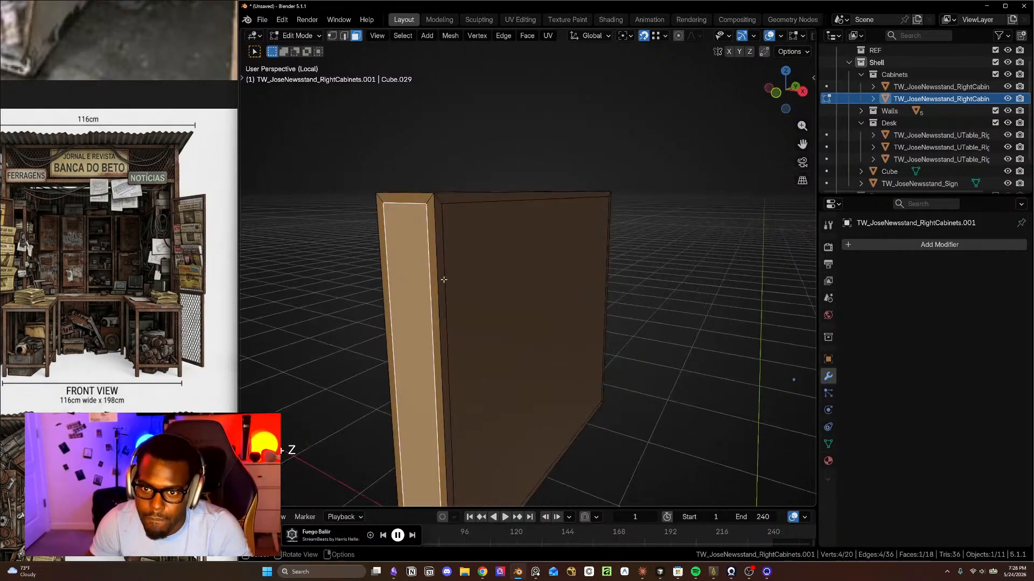
{"action": "middle_click_drag", "start_coordinate": [443, 280], "coordinate": [461, 289]}
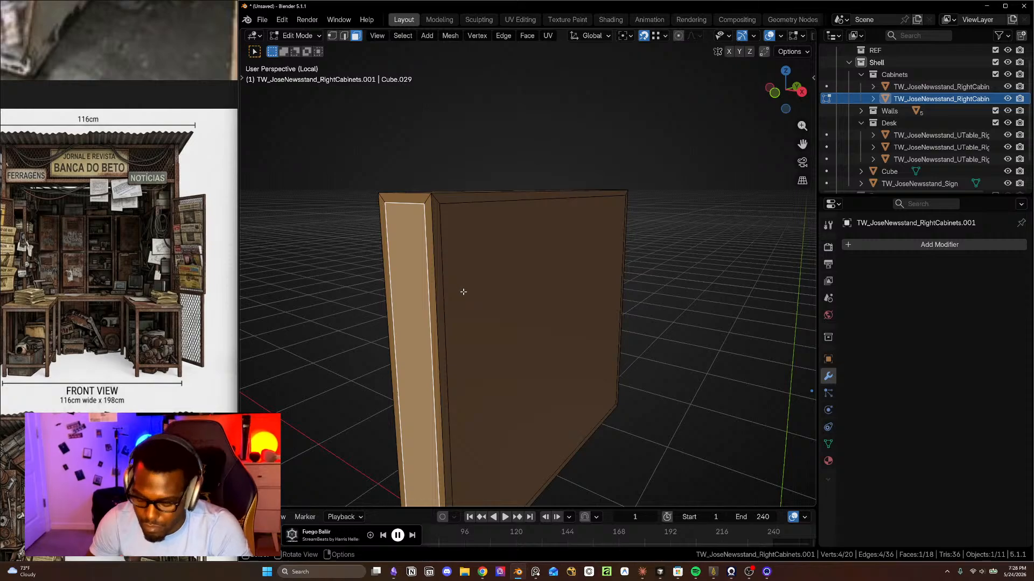
{"action": "key", "text": "KP_7"}
{"action": "key", "text": "alt+z"}
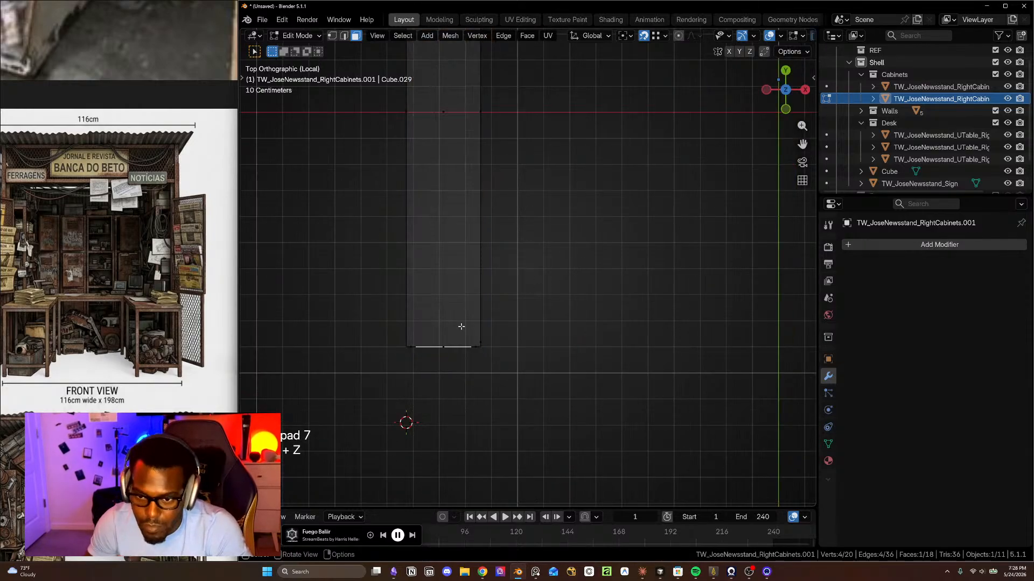
{"action": "key", "text": "e"}
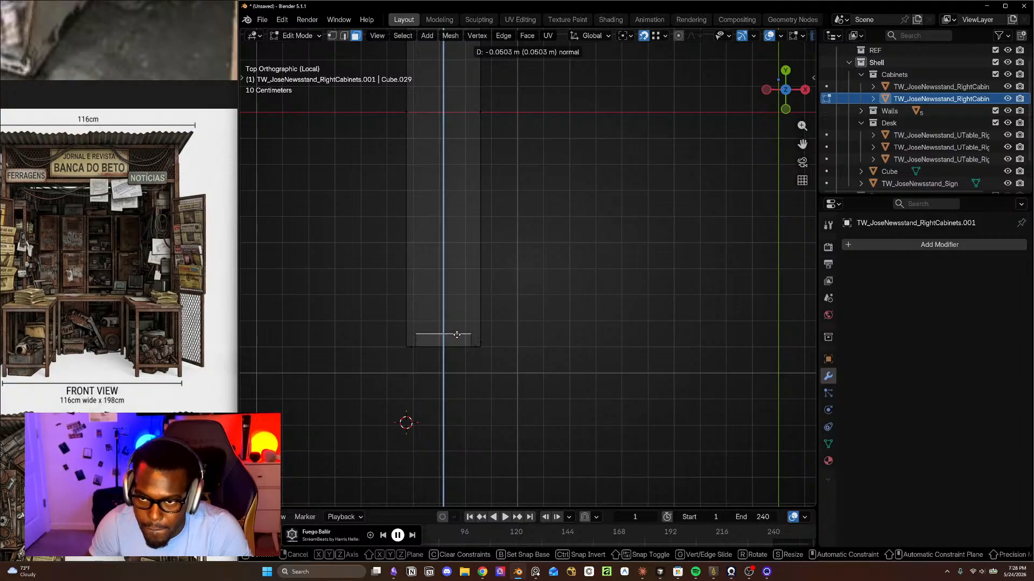
{"action": "left_click", "coordinate": [456, 334]}
{"action": "left_click", "coordinate": [367, 439]}
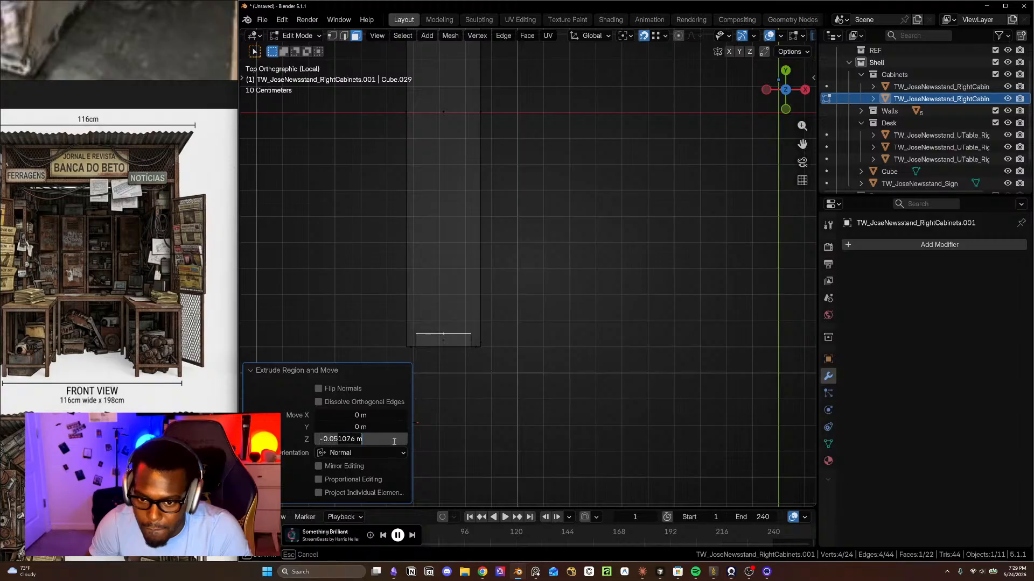
{"action": "key", "text": "BackSpace"}
{"action": "key", "text": "Return"}
- Extrude the inset face on the opposite narrow end 0.05 m into the cabinet
{"action": "scroll", "coordinate": [490, 317], "scroll_direction": "down", "scroll_amount": 5}
{"action": "middle_click_drag", "start_coordinate": [531, 172], "coordinate": [356, 215], "text": "shift"}
{"action": "left_click", "coordinate": [590, 262]}
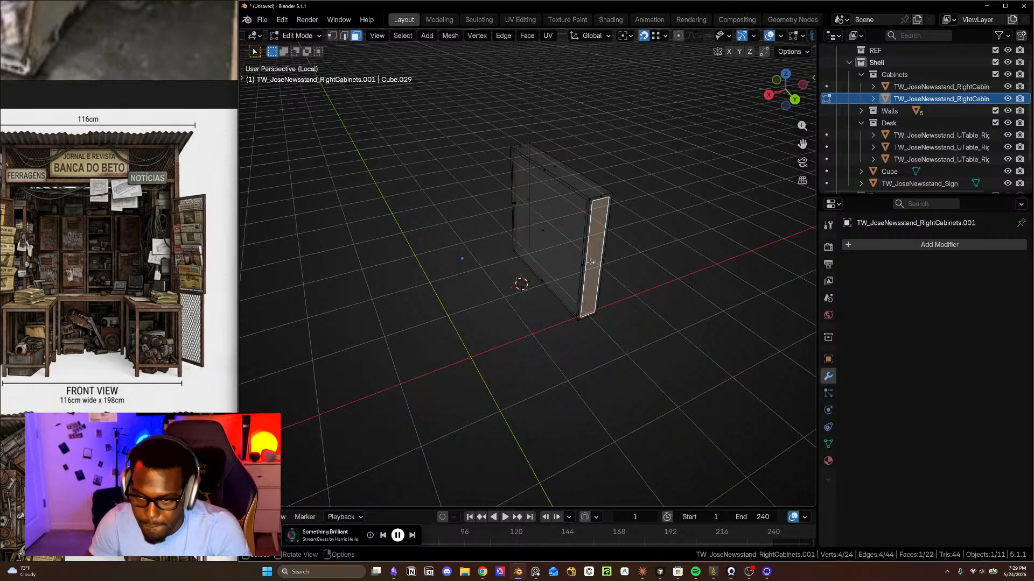
{"action": "key", "text": "e"}
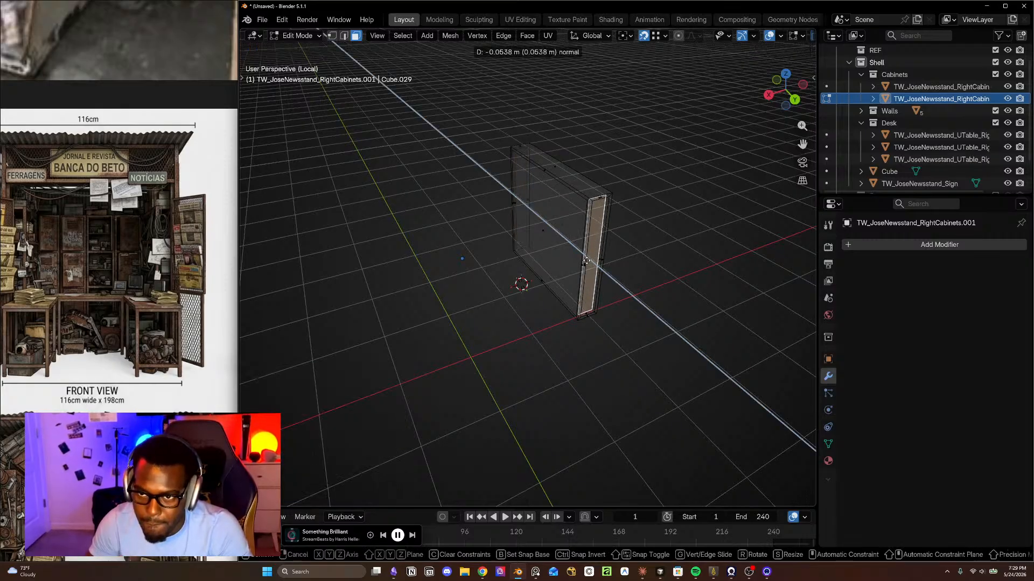
{"action": "left_click", "coordinate": [586, 261]}
{"action": "left_click", "coordinate": [359, 439]}
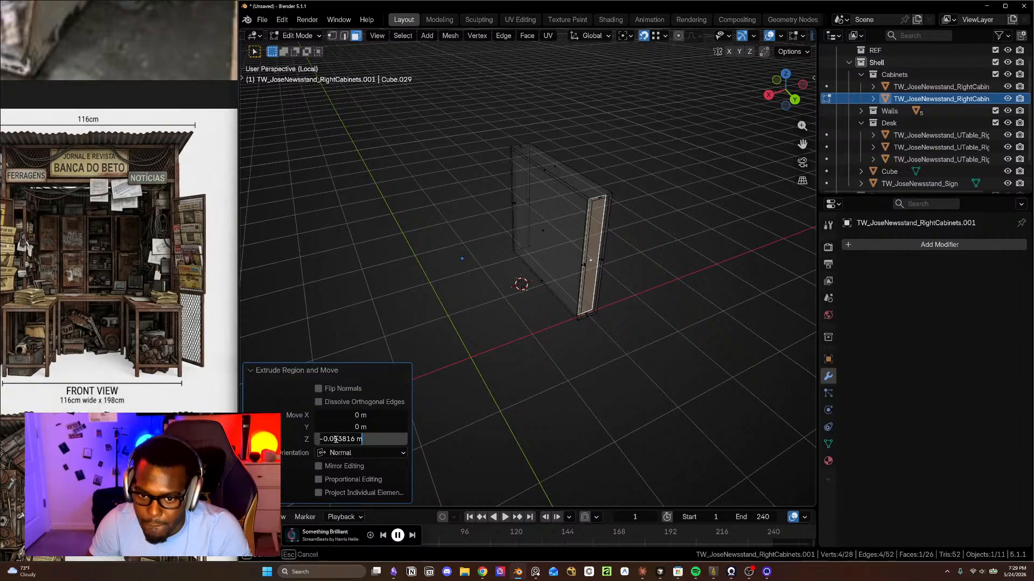
{"action": "key", "text": "Return"}
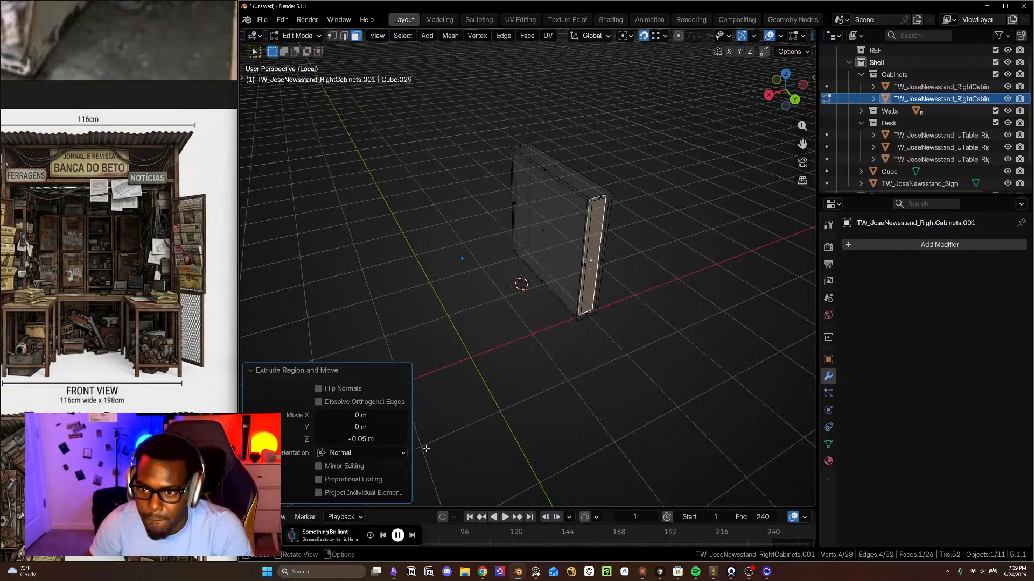
{"action": "left_click", "coordinate": [648, 331]}
- Delete the recessed faces at both narrow ends of the cabinet to open them
{"action": "scroll", "coordinate": [528, 260], "scroll_direction": "up", "scroll_amount": 2}
{"action": "key", "text": "Tab"}
{"action": "middle_click_drag", "start_coordinate": [528, 260], "coordinate": [474, 273]}
{"action": "key", "text": "shift+z"}
{"action": "key", "text": "Tab"}
{"action": "left_click", "coordinate": [464, 281]}
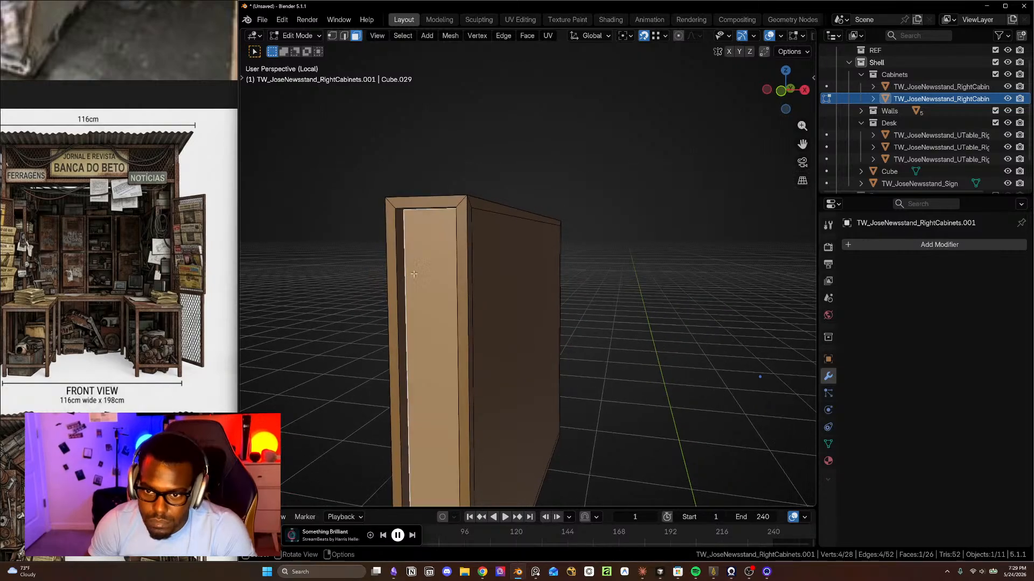
{"action": "key", "text": "x"}
{"action": "left_click", "coordinate": [462, 283]}
{"action": "middle_click_drag", "start_coordinate": [462, 283], "coordinate": [722, 284]}
{"action": "left_click", "coordinate": [719, 282]}
{"action": "left_click", "coordinate": [712, 282]}
{"action": "key", "text": "x"}
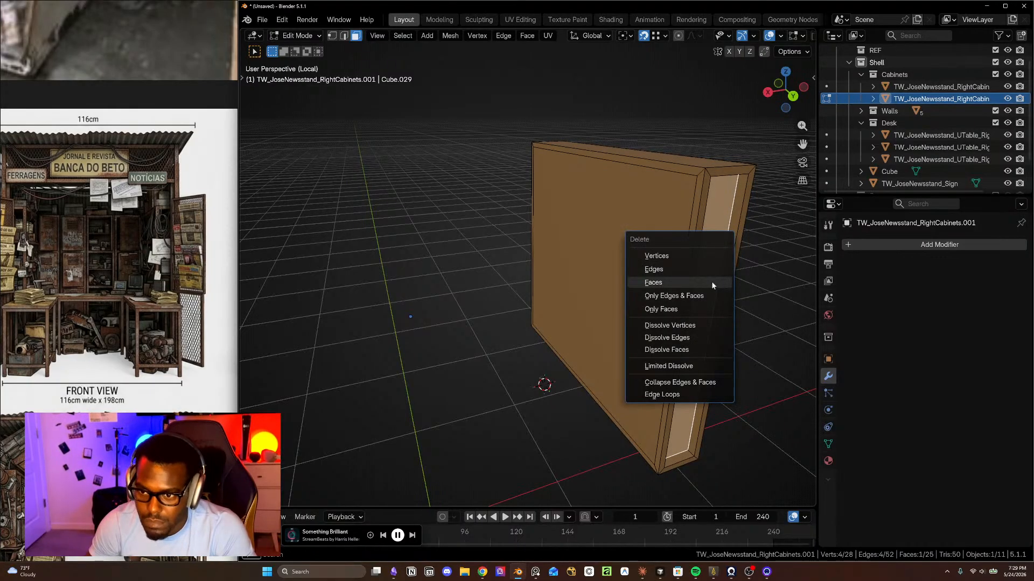
{"action": "left_click", "coordinate": [711, 282]}
- Try extruding the large inset side face about 0.25 m into the cabinet, and undo the extrusion
{"action": "middle_click_drag", "start_coordinate": [712, 282], "coordinate": [607, 289]}
{"action": "left_click", "coordinate": [559, 282]}
{"action": "key", "text": "KP_1"}
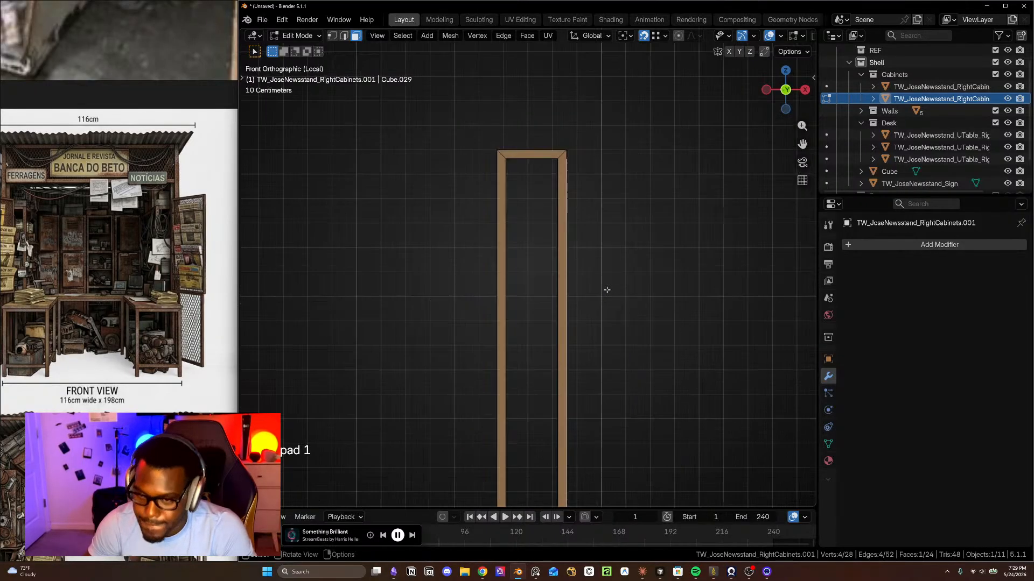
{"action": "key", "text": "e"}
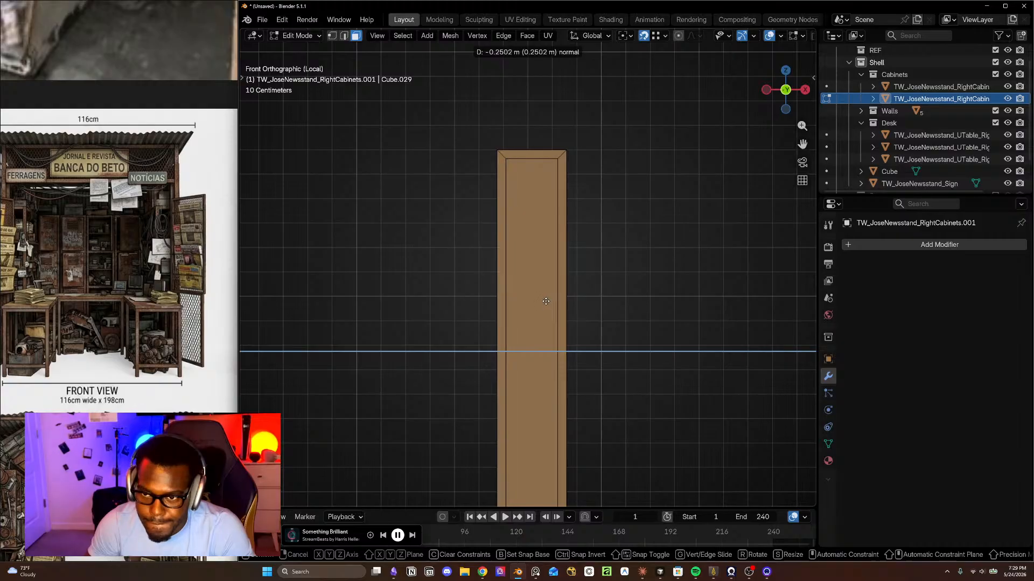
{"action": "left_click", "coordinate": [546, 301]}
{"action": "mouse_move", "coordinate": [546, 302]}
{"action": "middle_mouse_down"}
{"action": "mouse_move", "coordinate": [601, 243]}
{"action": "mouse_move", "coordinate": [641, 249]}
{"action": "mouse_move", "coordinate": [560, 288]}
{"action": "middle_mouse_up"}
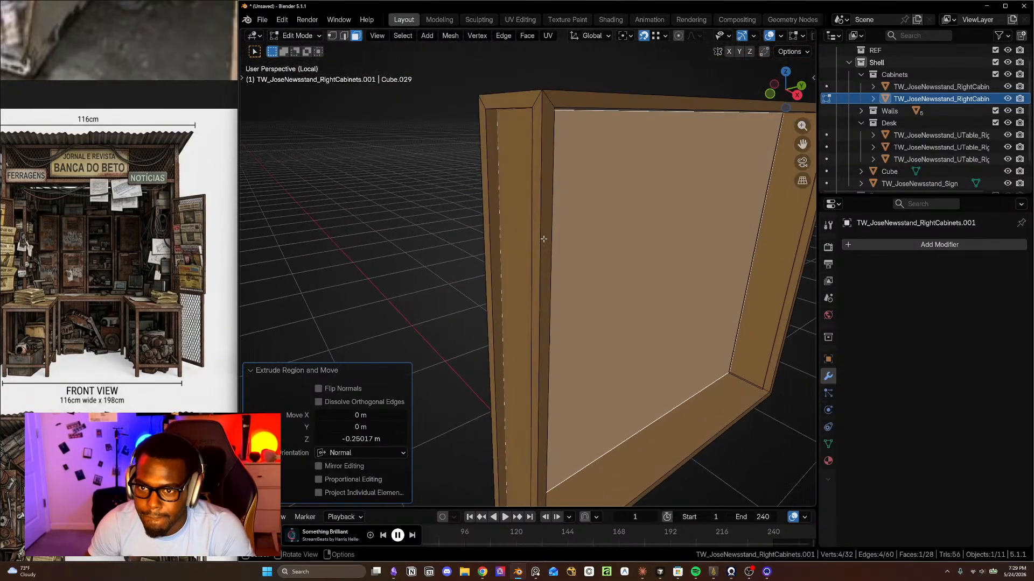
{"action": "middle_click_drag", "start_coordinate": [515, 190], "coordinate": [546, 206]}
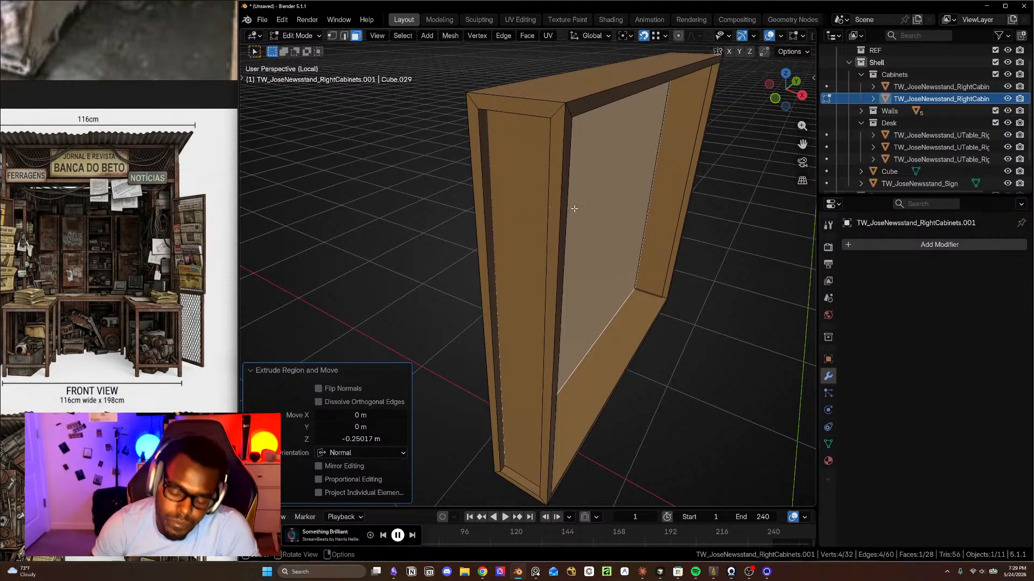
{"action": "key", "text": "ctrl+z"}
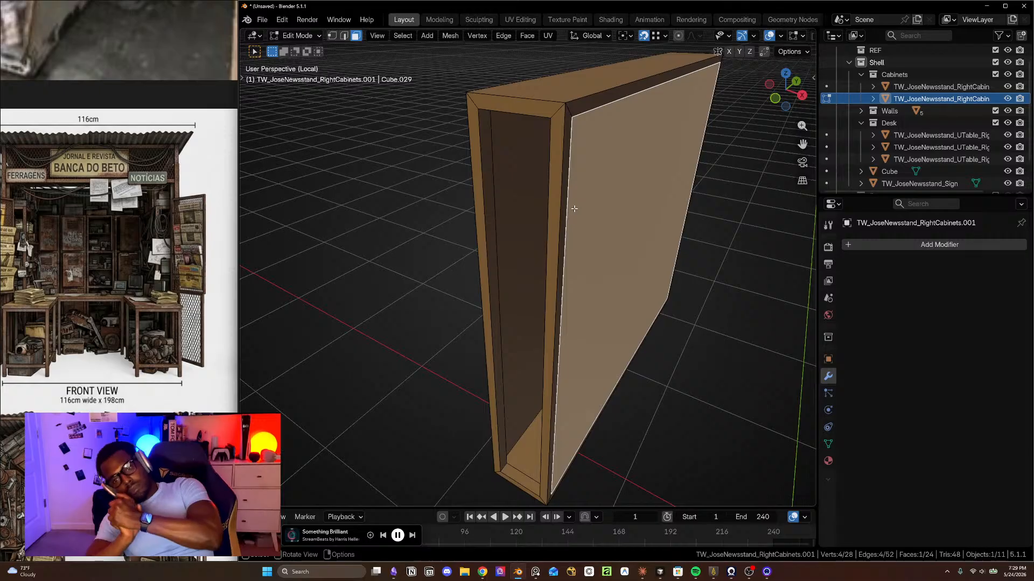
- Add three evenly spaced horizontal loop cuts across the cabinet's large side face
{"action": "middle_click_drag", "start_coordinate": [574, 208], "coordinate": [524, 309]}
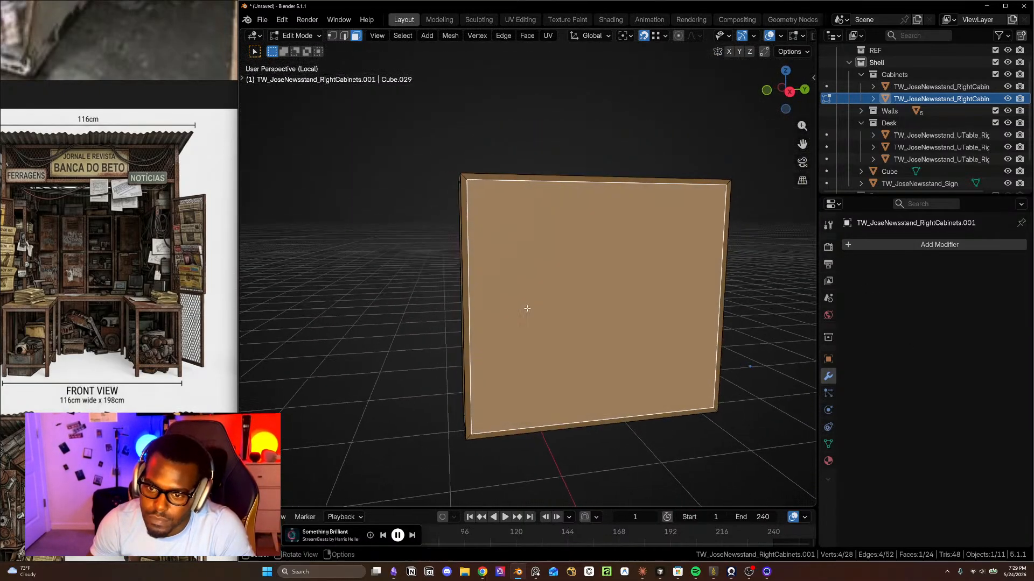
{"action": "key", "text": "Tab"}
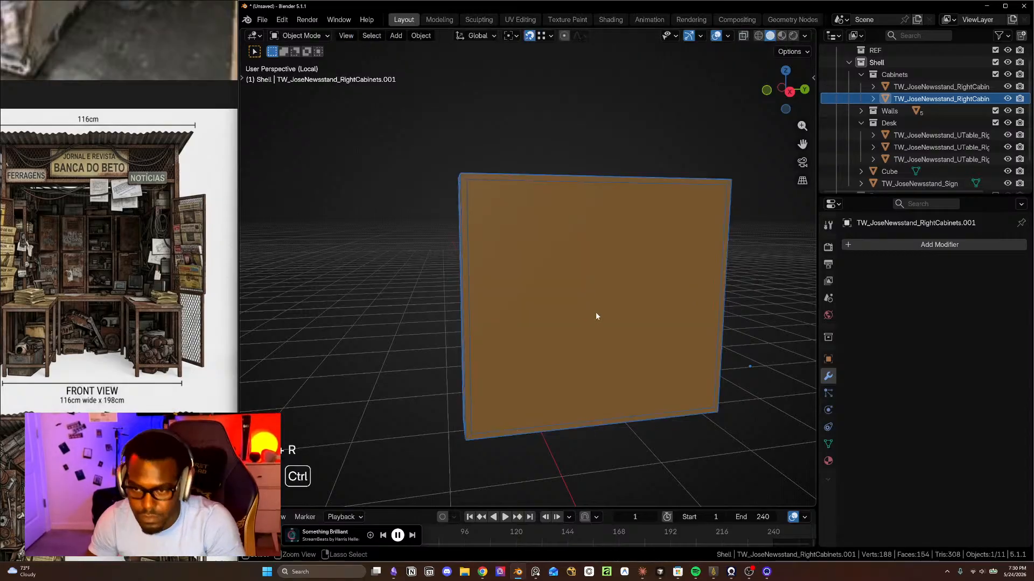
{"action": "key", "text": "Tab"}
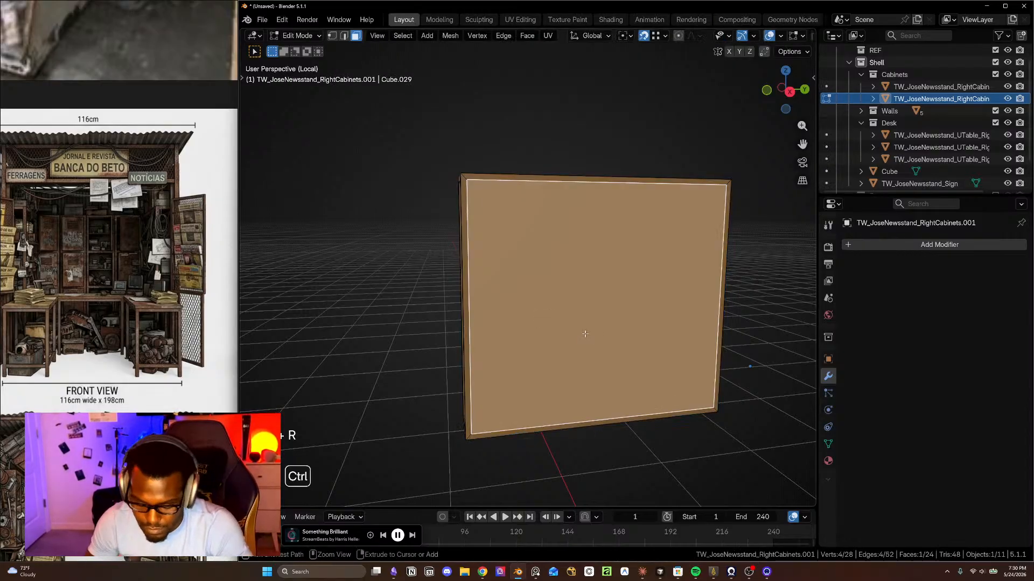
{"action": "key", "text": "ctrl+r"}
{"action": "scroll", "coordinate": [478, 317], "scroll_direction": "up", "scroll_amount": 2}
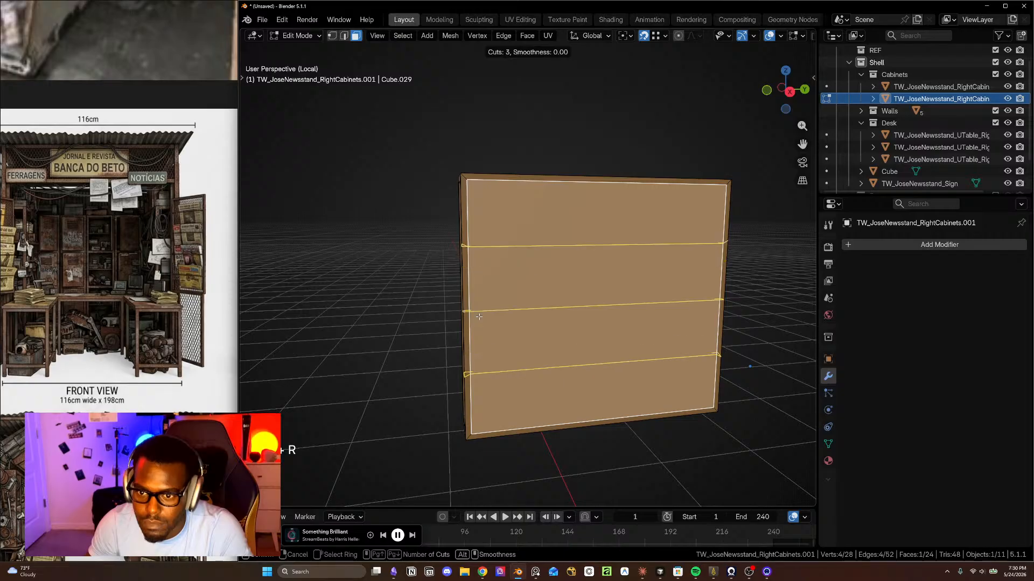
{"action": "left_click", "coordinate": [479, 317]}
{"action": "right_click", "coordinate": [478, 316]}
{"action": "middle_click_drag", "start_coordinate": [707, 344], "coordinate": [752, 338]}
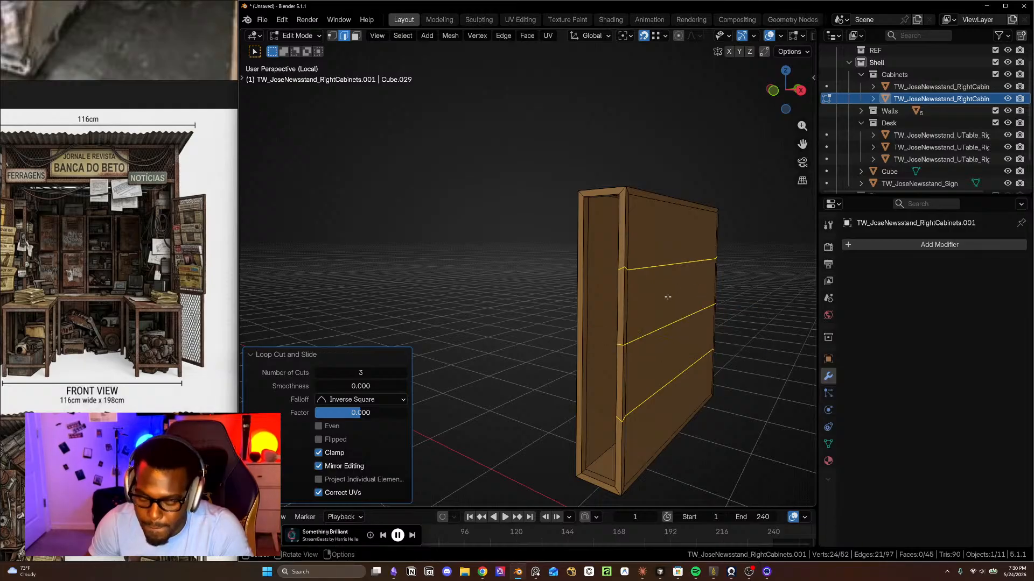
- Select the vertices at the near end of the uppermost loop cut in X-ray view
{"action": "key", "text": "1"}
{"action": "middle_click_drag", "start_coordinate": [668, 296], "coordinate": [693, 319], "text": "shift"}
{"action": "key", "text": "alt+z"}
{"action": "left_click_drag", "start_coordinate": [641, 278], "coordinate": [704, 323]}
- Try flattening the selected upper-cut vertices to 0 along X, and undo the scaling
{"action": "key", "text": "s"}
{"action": "key", "text": "x"}
{"action": "key", "text": "KP_0"}
{"action": "key", "text": "KP_Enter"}
{"action": "key", "text": "ctrl+z"}
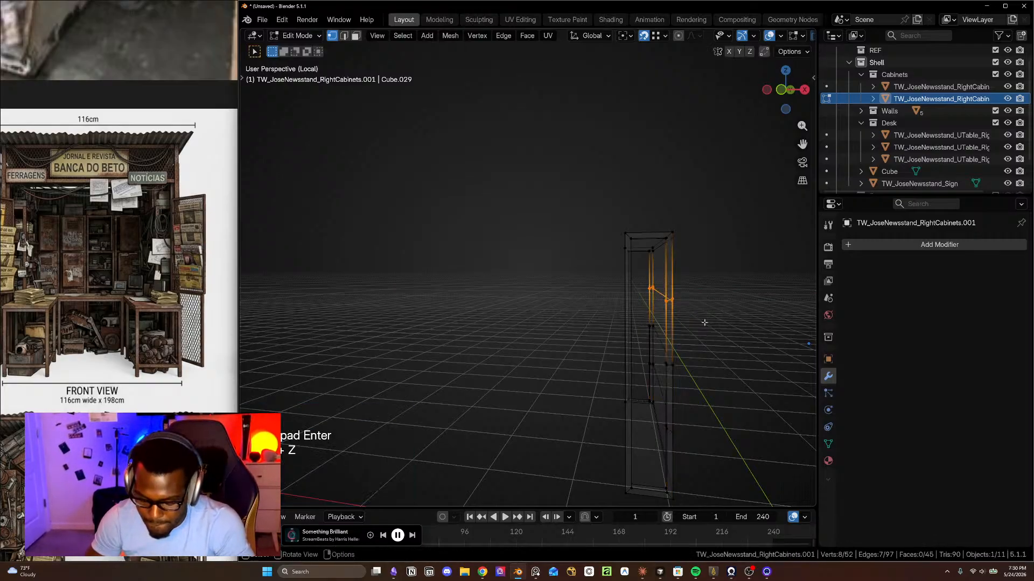
- Level the selected upper-cut vertices by scaling them to 0 along Z
{"action": "key", "text": "s"}
{"action": "key", "text": "z"}
{"action": "key", "text": "KP_0"}
{"action": "key", "text": "KP_Enter"}
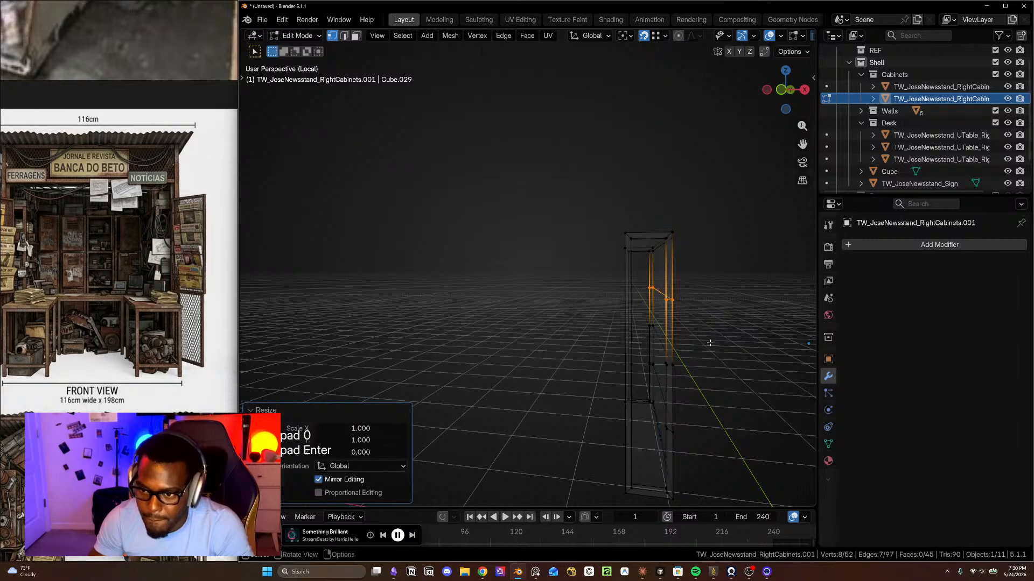
- Level the lowest loop cut's vertices by scaling them to 0 along Z, and return to solid shading
{"action": "middle_click_drag", "start_coordinate": [742, 418], "coordinate": [648, 391]}
{"action": "left_click_drag", "start_coordinate": [644, 379], "coordinate": [698, 413]}
{"action": "key", "text": "s"}
{"action": "key", "text": "z"}
{"action": "key", "text": "KP_0"}
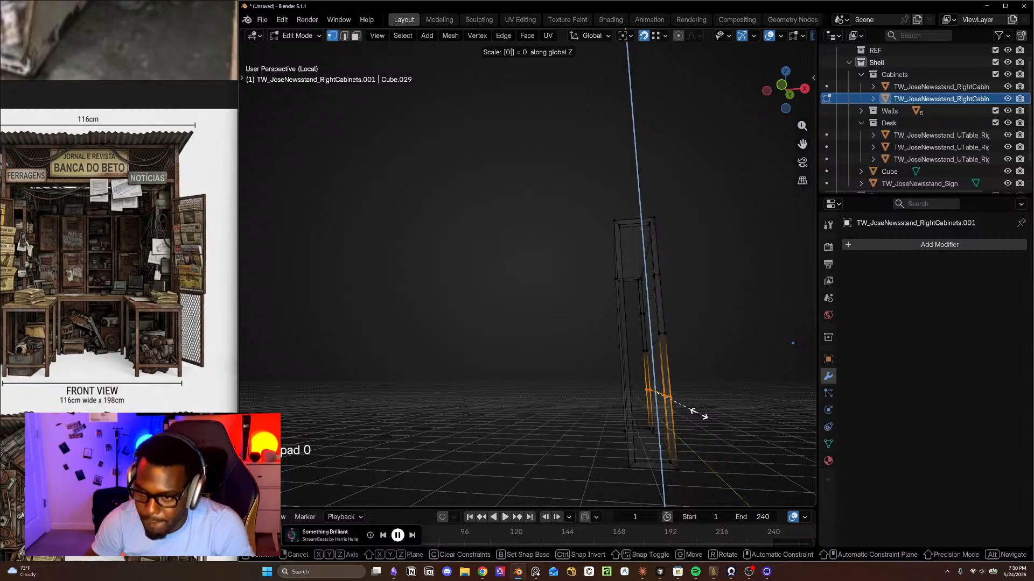
{"action": "key", "text": "KP_Enter"}
{"action": "middle_click_drag", "start_coordinate": [624, 391], "coordinate": [575, 410]}
{"action": "key", "text": "Tab"}
{"action": "scroll", "coordinate": [664, 286], "scroll_direction": "up", "scroll_amount": 2}
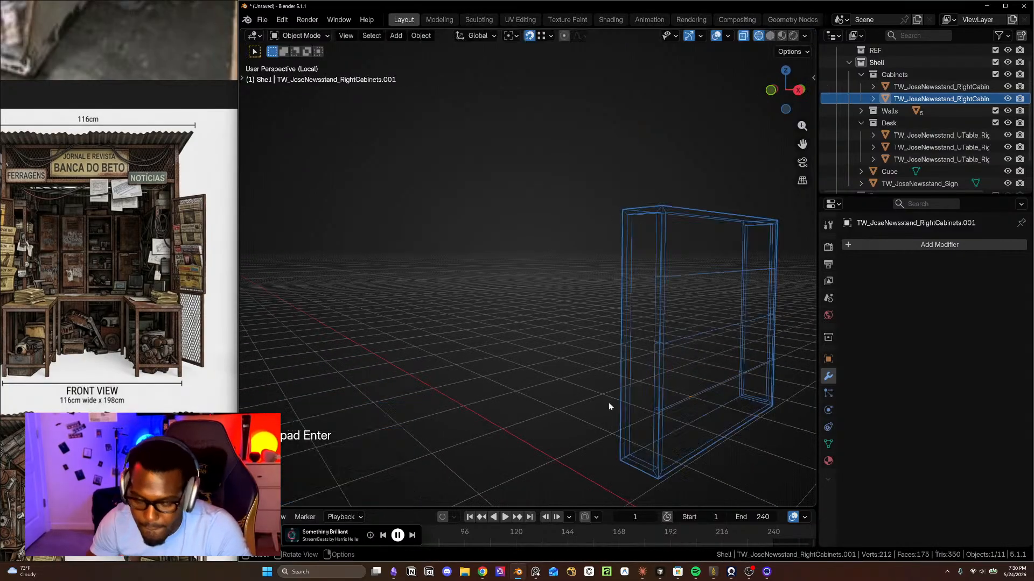
{"action": "key", "text": "shift+z"}
- Bevel the three horizontal edge loops with an offset of about 0.0208 m and one segment to form shelf strips
{"action": "mouse_move", "coordinate": [674, 298]}
{"action": "middle_mouse_down"}
{"action": "mouse_move", "coordinate": [640, 336]}
{"action": "mouse_move", "coordinate": [607, 341]}
{"action": "mouse_move", "coordinate": [584, 316]}
{"action": "mouse_move", "coordinate": [643, 302]}
{"action": "mouse_move", "coordinate": [608, 317]}
{"action": "mouse_move", "coordinate": [551, 295]}
{"action": "mouse_move", "coordinate": [561, 268]}
{"action": "mouse_move", "coordinate": [551, 240]}
{"action": "mouse_move", "coordinate": [510, 229]}
{"action": "mouse_move", "coordinate": [565, 230]}
{"action": "mouse_move", "coordinate": [549, 254]}
{"action": "middle_mouse_up"}
{"action": "key", "text": "Tab"}
{"action": "left_click", "coordinate": [538, 259]}
{"action": "left_click", "coordinate": [539, 258], "text": "alt"}
{"action": "left_click", "coordinate": [562, 370], "text": "alt+shift"}
{"action": "left_click", "coordinate": [557, 435], "text": "alt+shift"}
{"action": "middle_click_drag", "start_coordinate": [557, 434], "coordinate": [598, 405]}
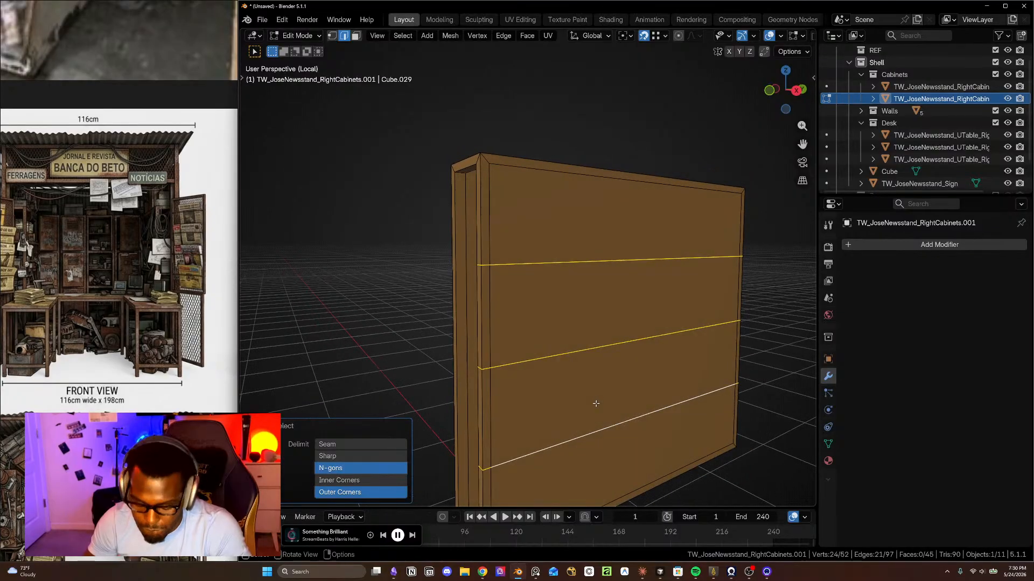
{"action": "key", "text": "ctrl+b"}
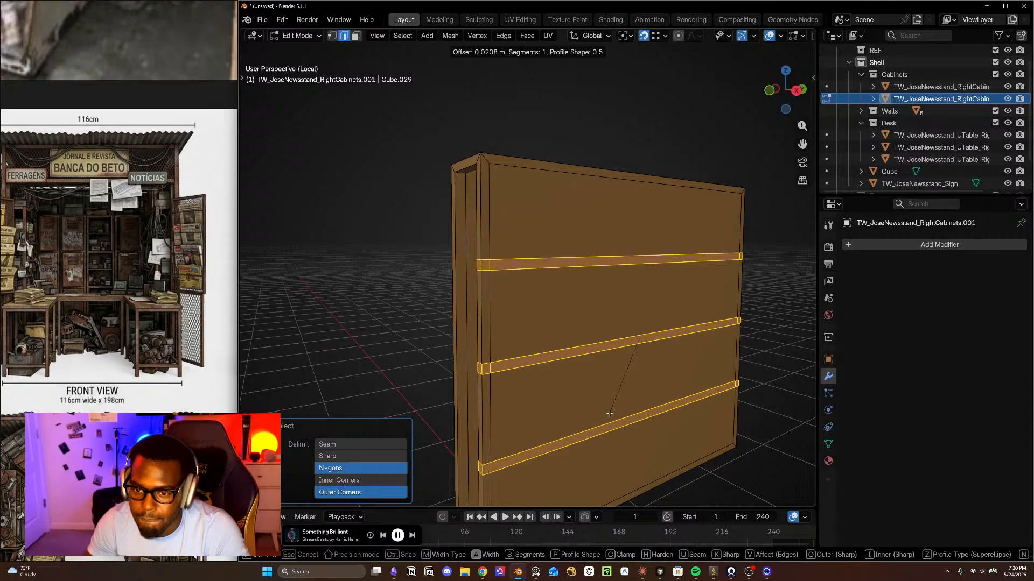
{"action": "left_click", "coordinate": [609, 413]}
- Select the four large panel faces between the shelf strips
{"action": "left_click", "coordinate": [565, 232]}
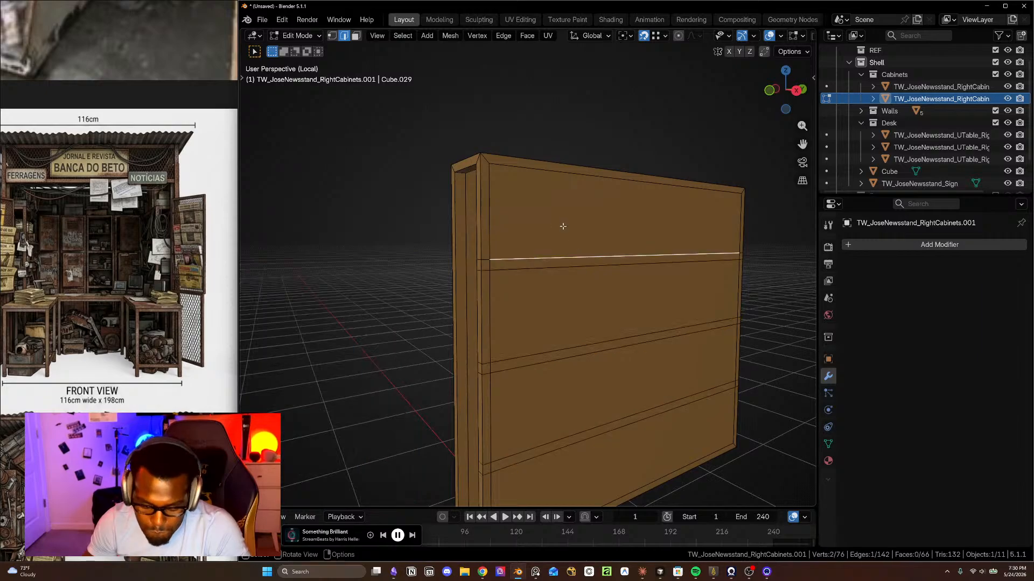
{"action": "key", "text": "3"}
{"action": "left_click", "coordinate": [563, 226]}
{"action": "left_click", "coordinate": [560, 331], "text": "shift"}
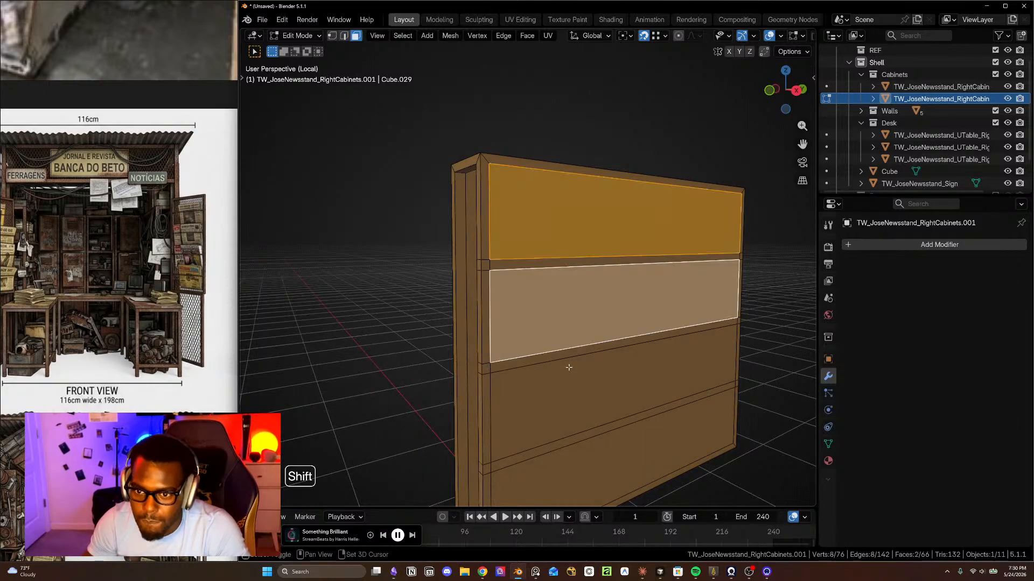
{"action": "left_click", "coordinate": [576, 413], "text": "shift"}
{"action": "scroll", "coordinate": [569, 405], "scroll_direction": "down", "scroll_amount": 2}
{"action": "middle_click_drag", "start_coordinate": [565, 399], "coordinate": [587, 396]}
{"action": "left_click", "coordinate": [577, 414], "text": "shift"}
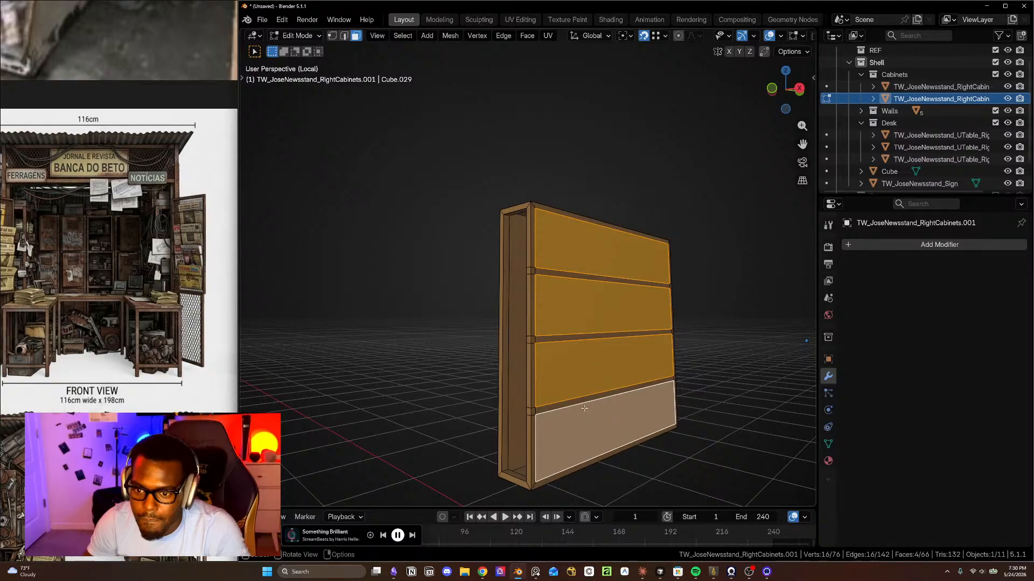
- Leave local view and reselect the cabinet's four large panel faces between the shelf strips
{"action": "left_click", "coordinate": [584, 423]}
{"action": "left_click", "coordinate": [562, 242]}
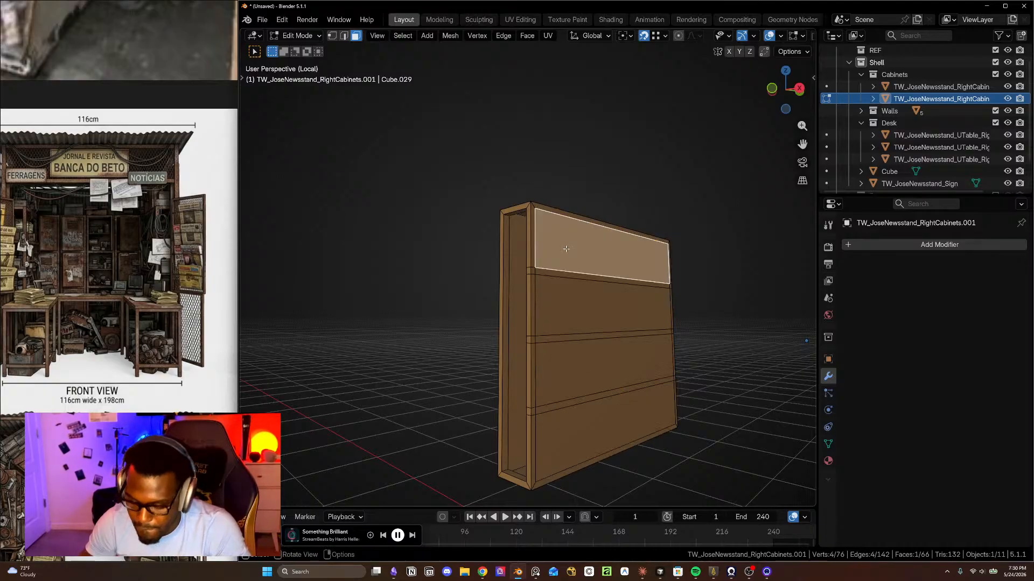
{"action": "key", "text": "KP_Divide"}
{"action": "middle_click_drag", "start_coordinate": [645, 304], "coordinate": [466, 356]}
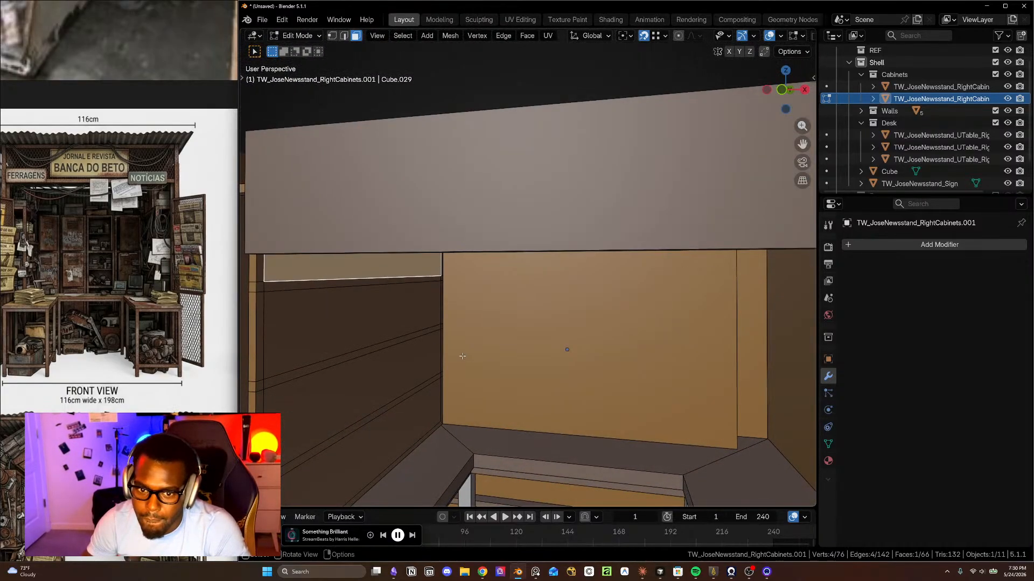
{"action": "scroll", "coordinate": [465, 359], "scroll_direction": "down", "scroll_amount": 5}
{"action": "middle_click_drag", "start_coordinate": [465, 318], "coordinate": [443, 312]}
{"action": "left_click", "coordinate": [442, 308], "text": "shift"}
{"action": "left_click", "coordinate": [436, 350], "text": "shift"}
{"action": "left_click", "coordinate": [432, 396], "text": "shift"}
{"action": "scroll", "coordinate": [452, 395], "scroll_direction": "up", "scroll_amount": 4}
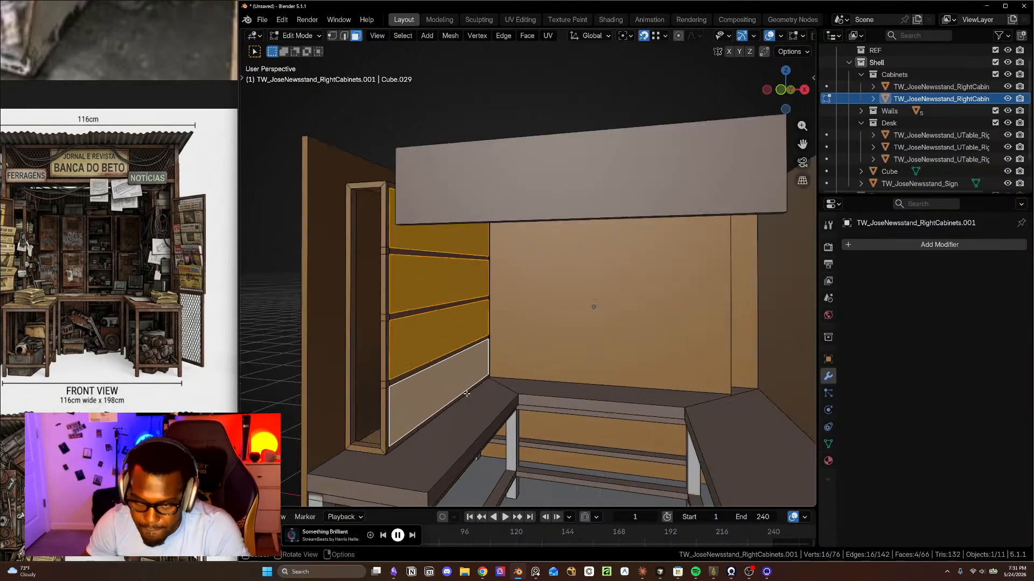
- Try extruding the four selected panel faces in front view, and undo the extrusion
{"action": "key", "text": "KP_1"}
{"action": "key", "text": "e"}
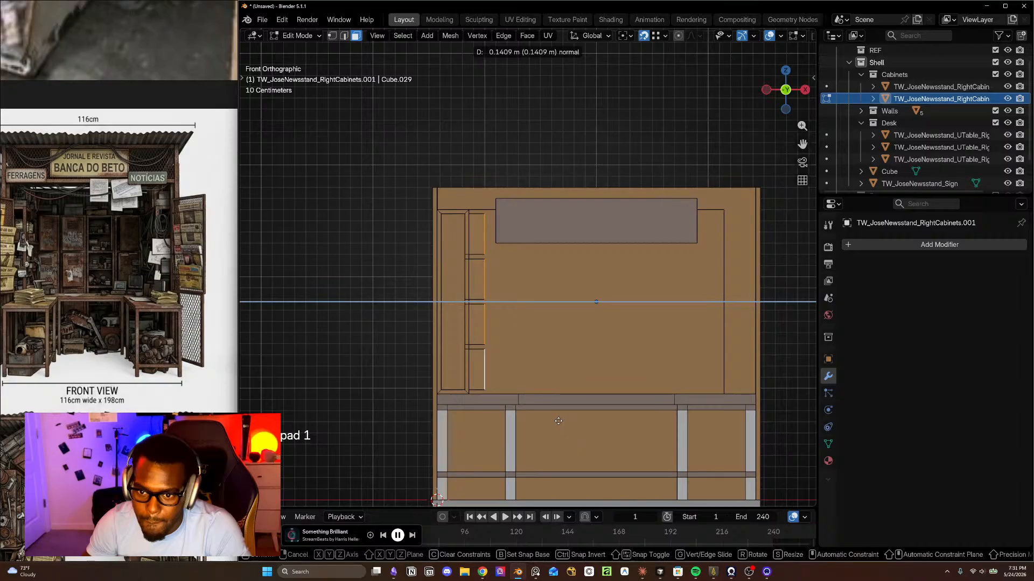
{"action": "left_click", "coordinate": [515, 417]}
{"action": "middle_click_drag", "start_coordinate": [515, 417], "coordinate": [533, 325]}
{"action": "key", "text": "ctrl+z"}
- Delete the four selected panel faces to open the shelf compartments
{"action": "key", "text": "x"}
{"action": "left_click", "coordinate": [591, 319]}
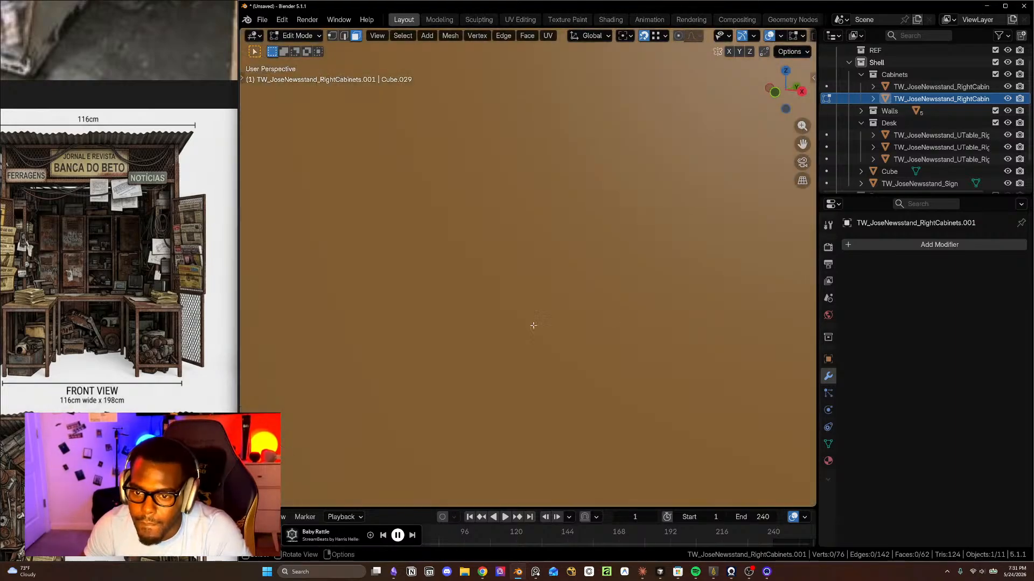
{"action": "scroll", "coordinate": [533, 325], "scroll_direction": "down", "scroll_amount": 10}
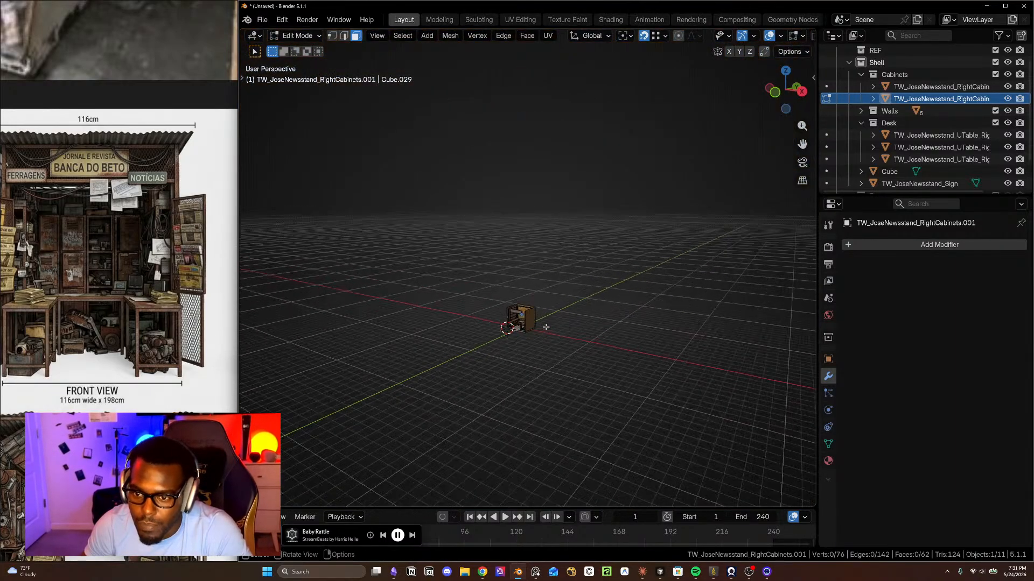
{"action": "scroll", "coordinate": [511, 322], "scroll_direction": "up", "scroll_amount": 12}
{"action": "scroll", "coordinate": [673, 312], "scroll_direction": "up", "scroll_amount": 5}
{"action": "middle_click_drag", "start_coordinate": [663, 336], "coordinate": [629, 349], "text": "shift"}
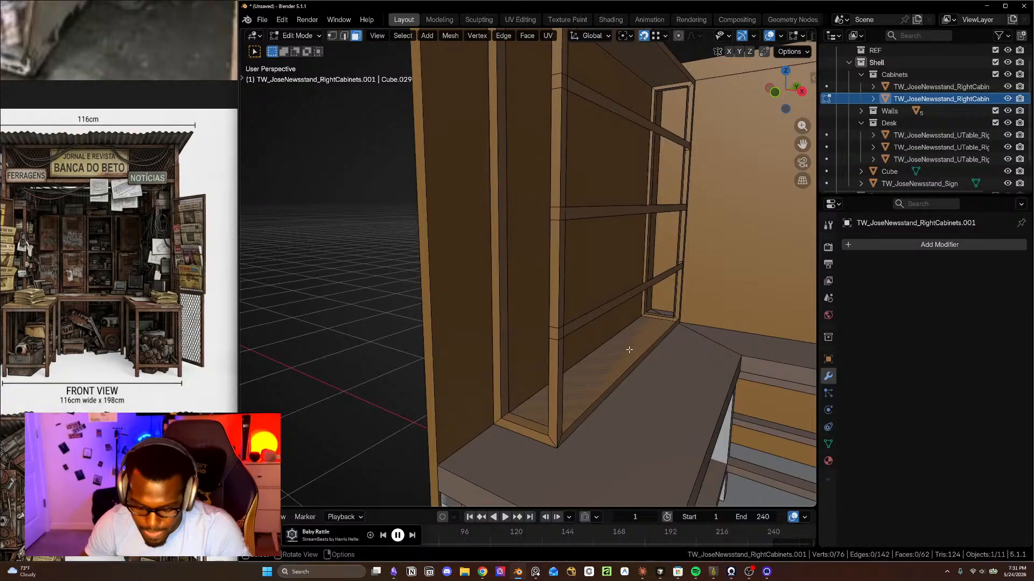
- Return to Object Mode and isolate the shelf cabinet in local view
{"action": "key", "text": "Tab"}
{"action": "key", "text": "slash"}
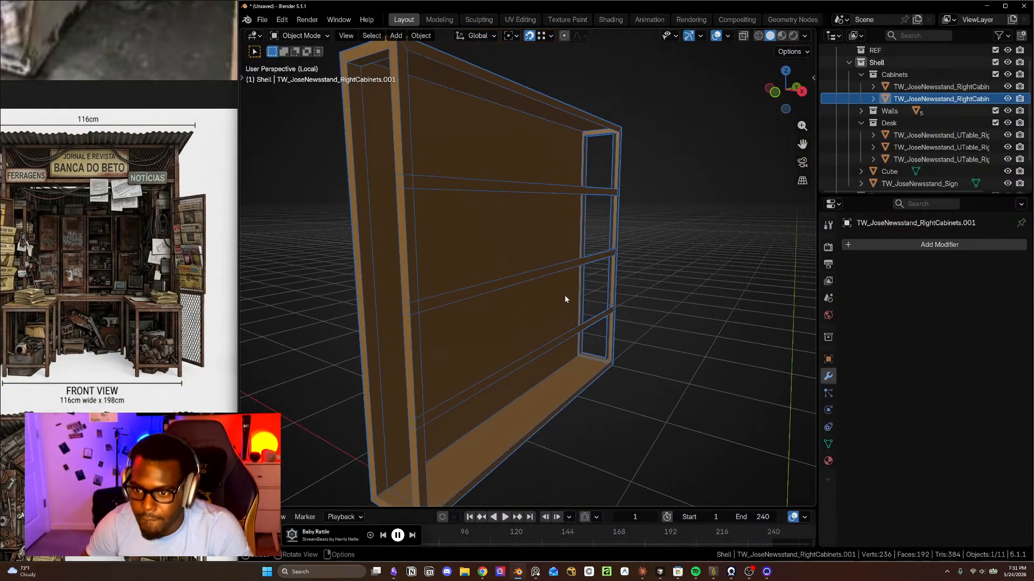
{"action": "middle_click_drag", "start_coordinate": [521, 312], "coordinate": [517, 353]}
- Fill the inner faces of the three shelf strips between their short end edges on the cabinet posts
{"action": "key", "text": "Tab"}
{"action": "key", "text": "shift"}
{"action": "key", "text": "f"}
{"action": "middle_click_drag", "start_coordinate": [504, 291], "coordinate": [528, 298], "text": "shift"}
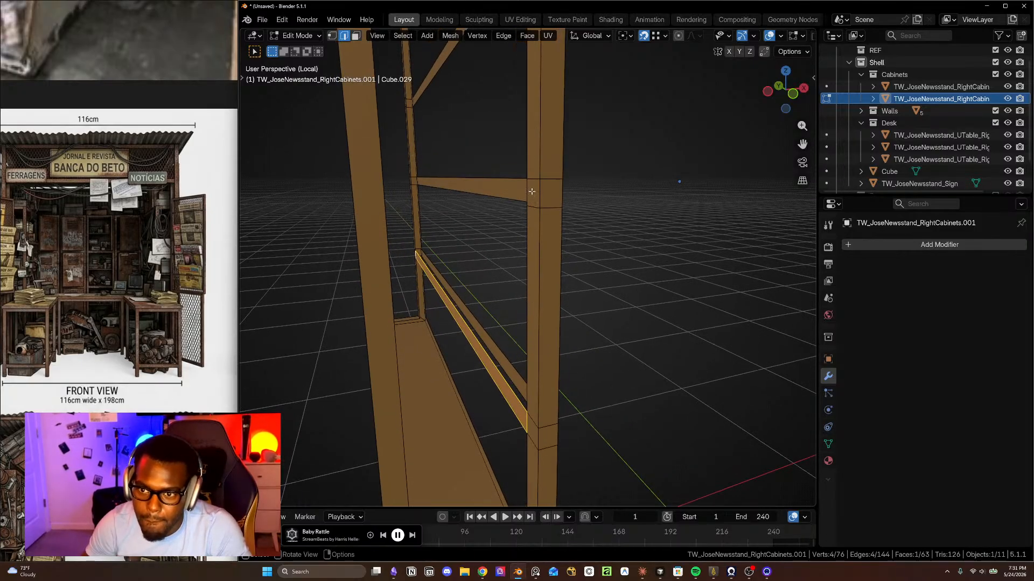
{"action": "middle_click_drag", "start_coordinate": [493, 229], "coordinate": [493, 311], "text": "shift"}
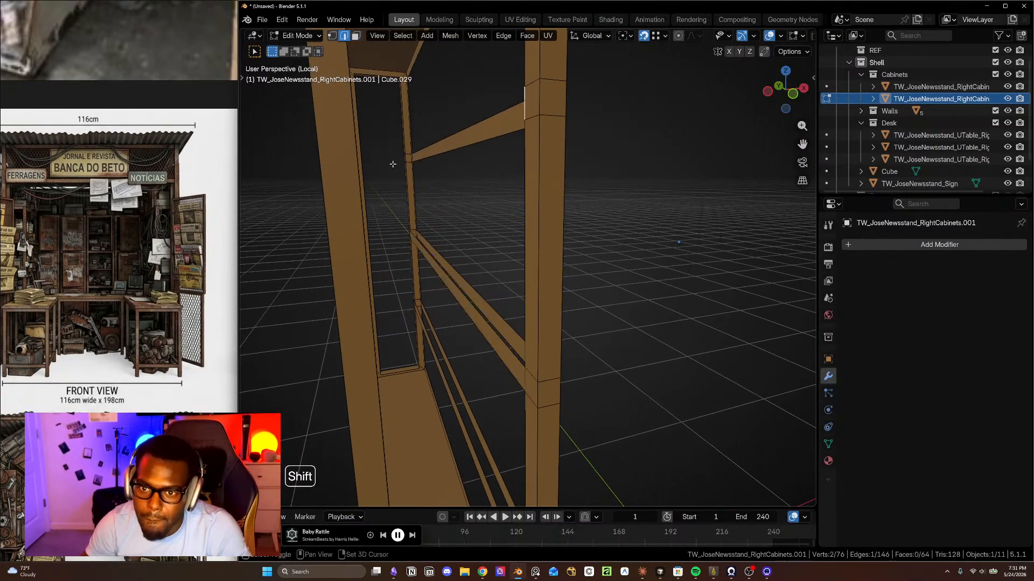
{"action": "key", "text": "f"}
- Fill the upper sides of the shelf strips between their inner and outer long edges
{"action": "middle_click_drag", "start_coordinate": [504, 219], "coordinate": [565, 153]}
{"action": "left_click", "coordinate": [507, 151]}
{"action": "middle_click_drag", "start_coordinate": [597, 183], "coordinate": [504, 200], "text": "shift"}
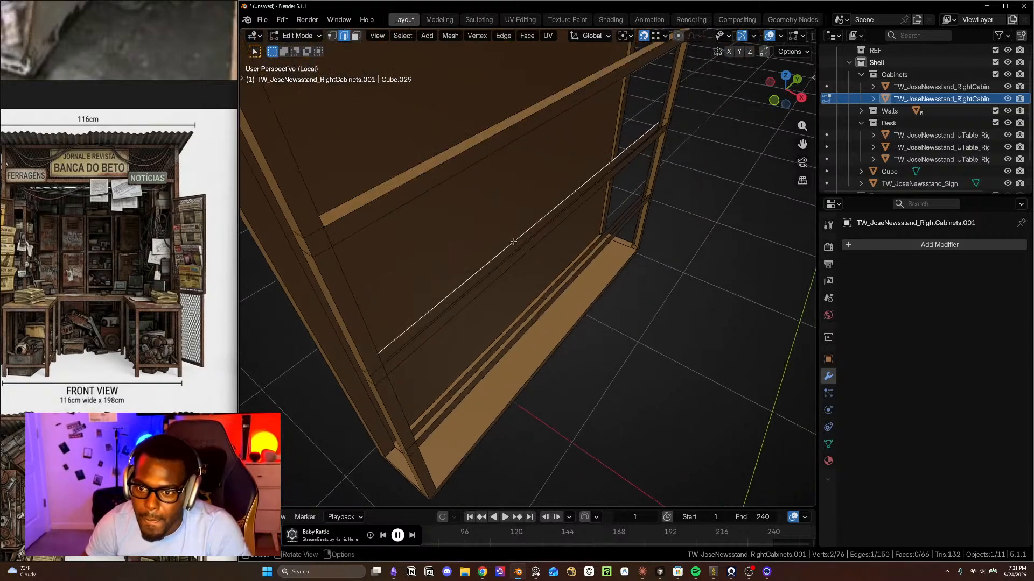
{"action": "middle_click_drag", "start_coordinate": [547, 304], "coordinate": [458, 275]}
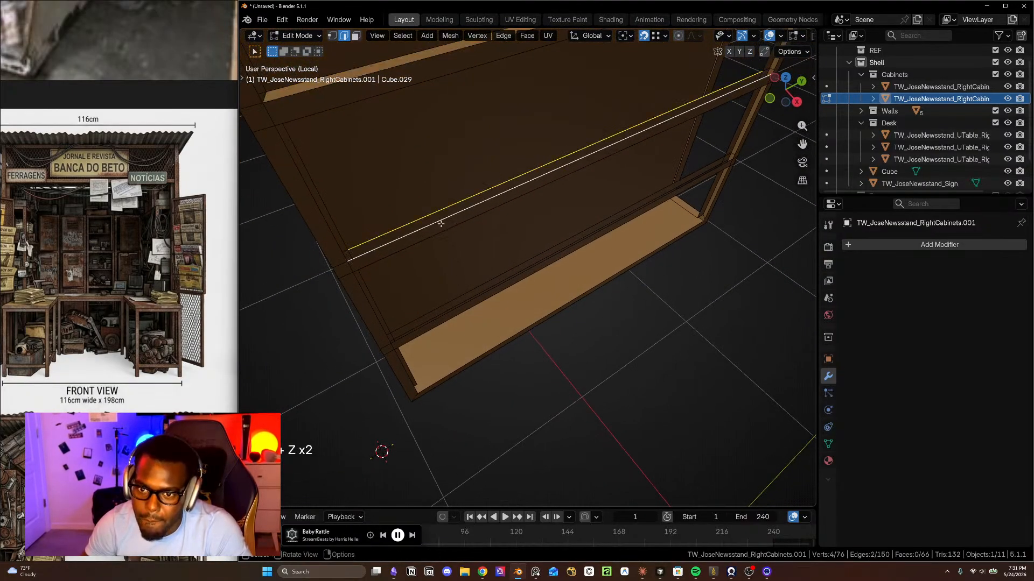
{"action": "key", "text": "f"}
- Fill the undersides of the three shelf strips between their inner and outer long edges
{"action": "middle_click_drag", "start_coordinate": [492, 268], "coordinate": [476, 167]}
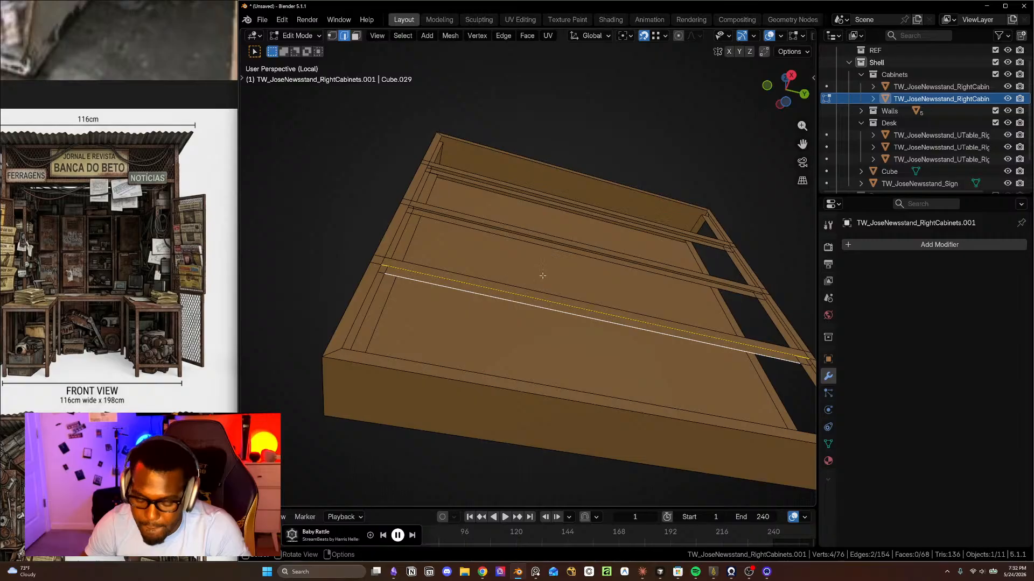
{"action": "key", "text": "f"}
{"action": "middle_click_drag", "start_coordinate": [534, 276], "coordinate": [492, 342], "text": "shift"}
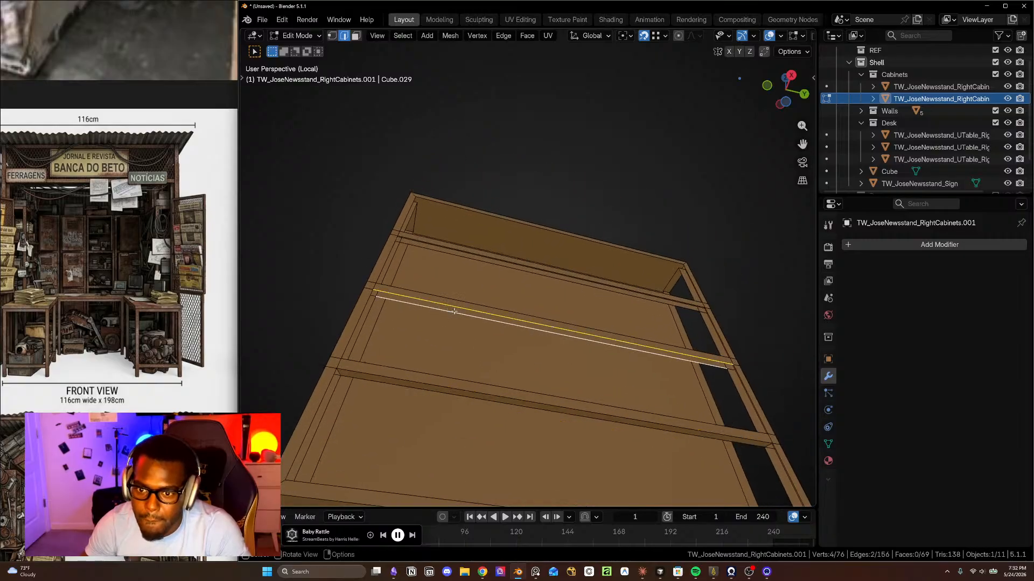
{"action": "middle_click_drag", "start_coordinate": [474, 262], "coordinate": [389, 200]}
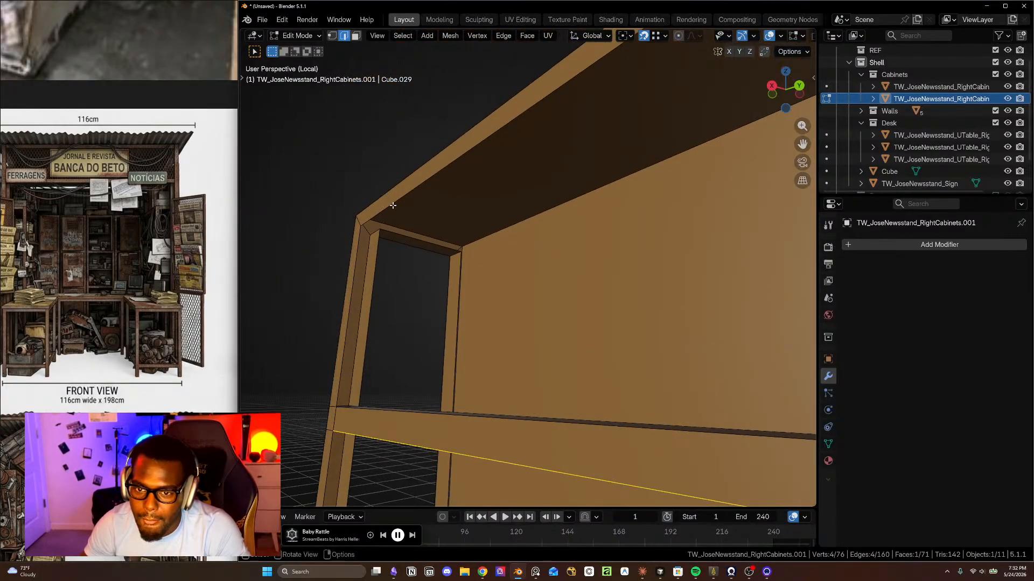
- Fill the missing inner faces of one end post in each section between the shelf strips
{"action": "middle_click_drag", "start_coordinate": [467, 241], "coordinate": [414, 281]}
{"action": "scroll", "coordinate": [491, 333], "scroll_direction": "down", "scroll_amount": 2}
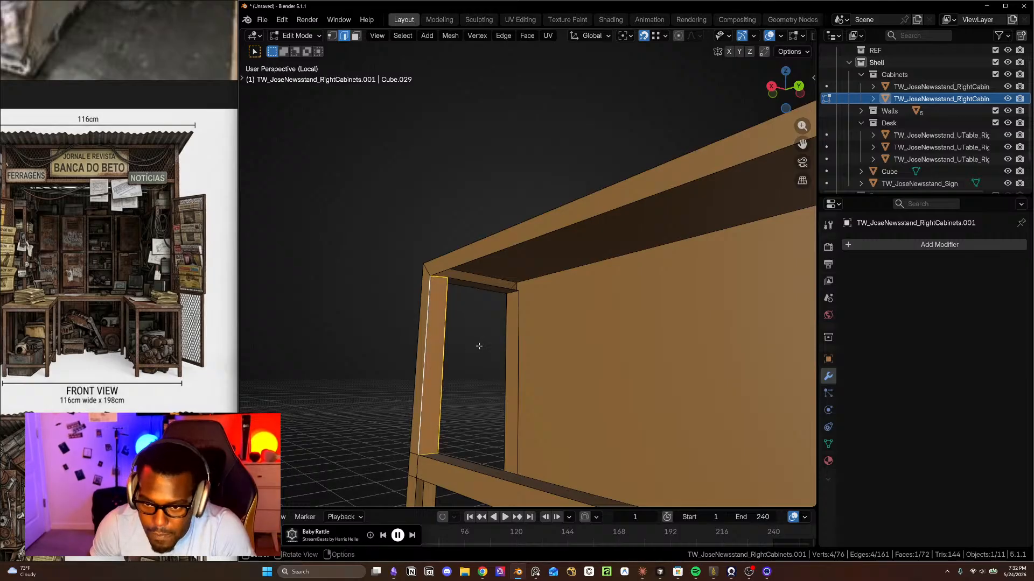
{"action": "scroll", "coordinate": [479, 345], "scroll_direction": "down", "scroll_amount": 8, "text": "shift"}
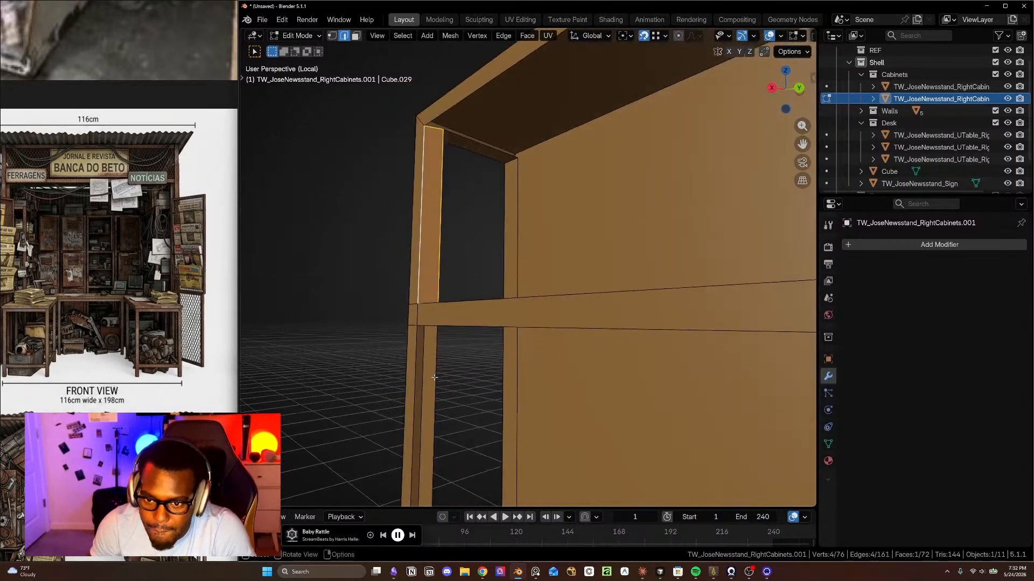
{"action": "scroll", "coordinate": [467, 436], "scroll_direction": "down", "scroll_amount": 3, "text": "shift"}
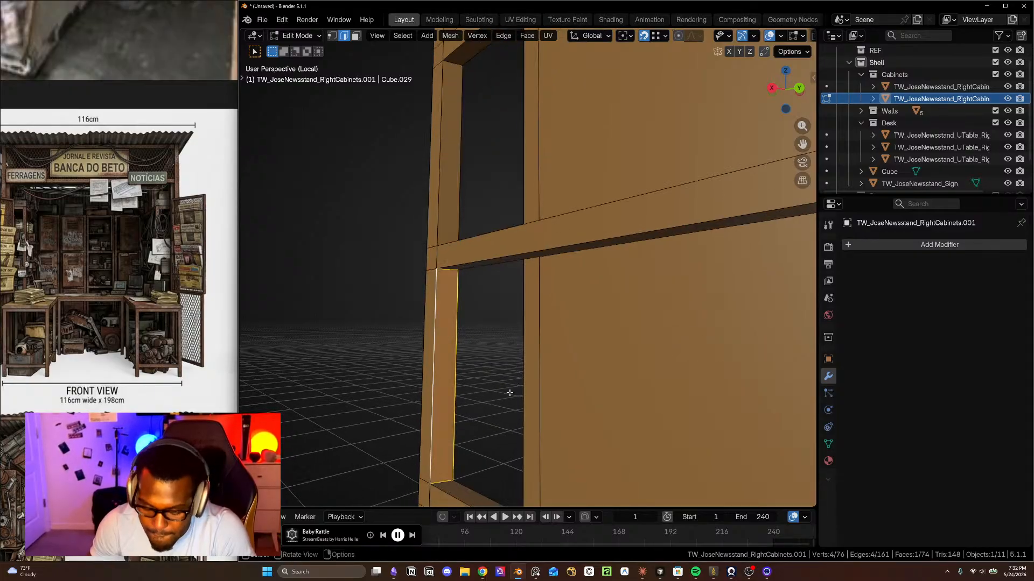
{"action": "scroll", "coordinate": [509, 393], "scroll_direction": "down", "scroll_amount": 5, "text": "shift"}
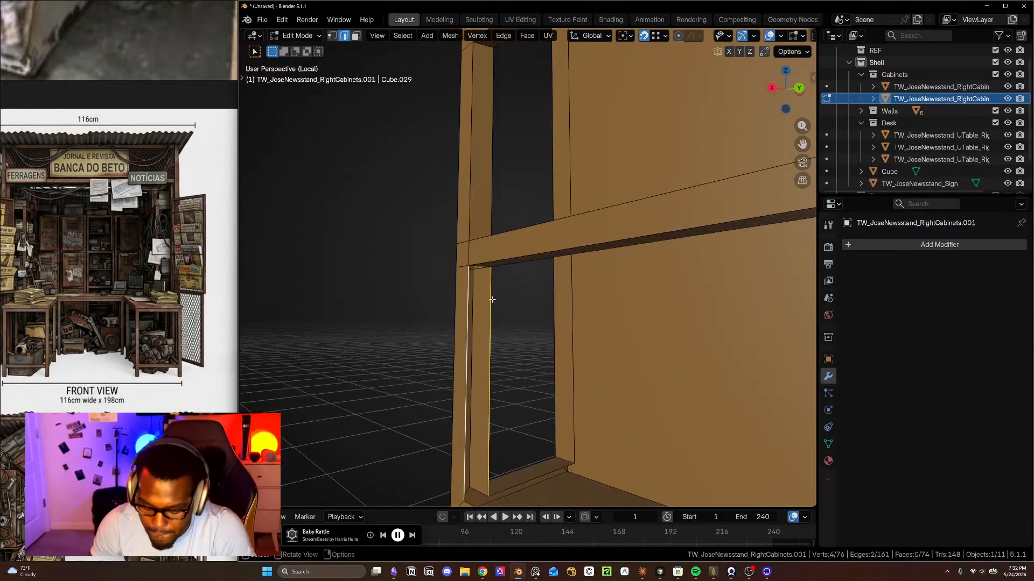
{"action": "middle_click_drag", "start_coordinate": [514, 372], "coordinate": [518, 326], "text": "shift"}
- Fill the missing inner faces of the post at the cabinet's opposite end, section by section
{"action": "middle_click_drag", "start_coordinate": [531, 258], "coordinate": [602, 266]}
{"action": "scroll", "coordinate": [599, 307], "scroll_direction": "up", "scroll_amount": 2}
{"action": "middle_click_drag", "start_coordinate": [599, 306], "coordinate": [389, 227], "text": "shift"}
{"action": "middle_click_drag", "start_coordinate": [614, 290], "coordinate": [580, 323], "text": "shift"}
{"action": "key", "text": "f"}
{"action": "key", "text": "f"}
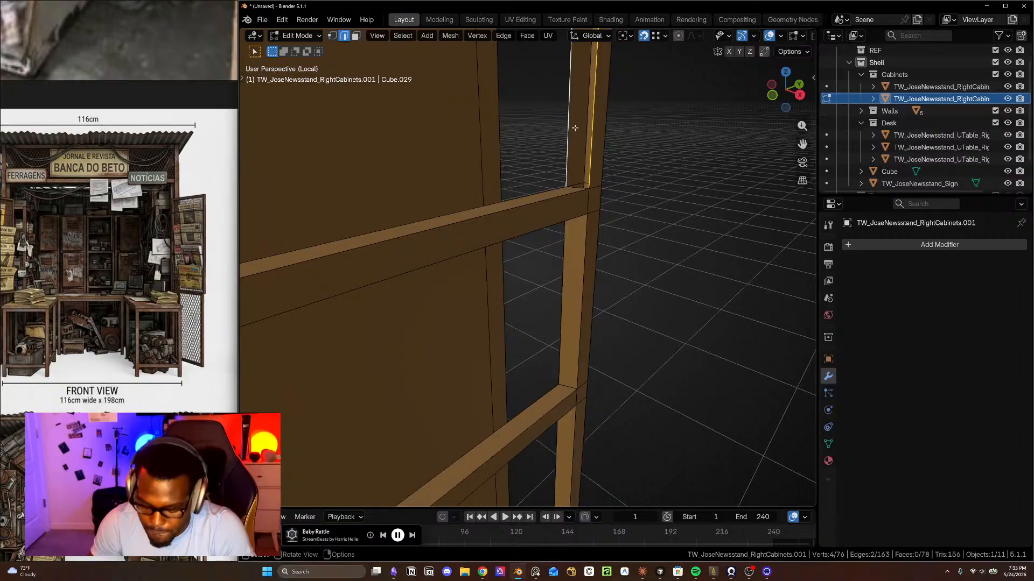
{"action": "middle_click_drag", "start_coordinate": [577, 134], "coordinate": [579, 386]}
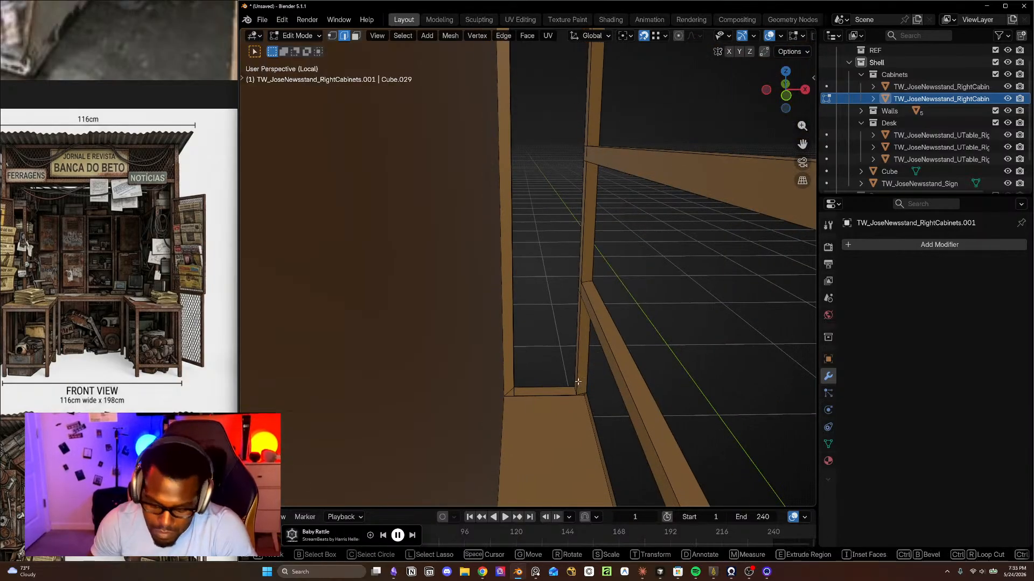
- Select the path of inner edges down the end post to the cabinet's floor
{"action": "left_click", "coordinate": [578, 381], "text": "ctrl"}
{"action": "middle_click_drag", "start_coordinate": [614, 288], "coordinate": [535, 286]}
{"action": "scroll", "coordinate": [496, 293], "scroll_direction": "down", "scroll_amount": 3}
- Try a loop selection on the cabinet's edges, and undo that selection
{"action": "left_click", "coordinate": [490, 295], "text": "alt"}
{"action": "scroll", "coordinate": [493, 295], "scroll_direction": "down", "scroll_amount": 3}
{"action": "scroll", "coordinate": [532, 286], "scroll_direction": "down", "scroll_amount": 4}
{"action": "scroll", "coordinate": [531, 287], "scroll_direction": "down", "scroll_amount": 2}
{"action": "key", "text": "ctrl+z"}
- Extend the edge selection into a closed loop around the cabinet's end opening, including its bottom edge
{"action": "scroll", "coordinate": [525, 226], "scroll_direction": "up", "scroll_amount": 5}
{"action": "middle_click_drag", "start_coordinate": [524, 231], "coordinate": [562, 87], "text": "shift"}
{"action": "scroll", "coordinate": [525, 289], "scroll_direction": "up", "scroll_amount": 3}
{"action": "left_click", "coordinate": [536, 104], "text": "shift"}
{"action": "middle_click_drag", "start_coordinate": [527, 191], "coordinate": [592, 47], "text": "shift"}
{"action": "left_click", "coordinate": [580, 480], "text": "ctrl"}
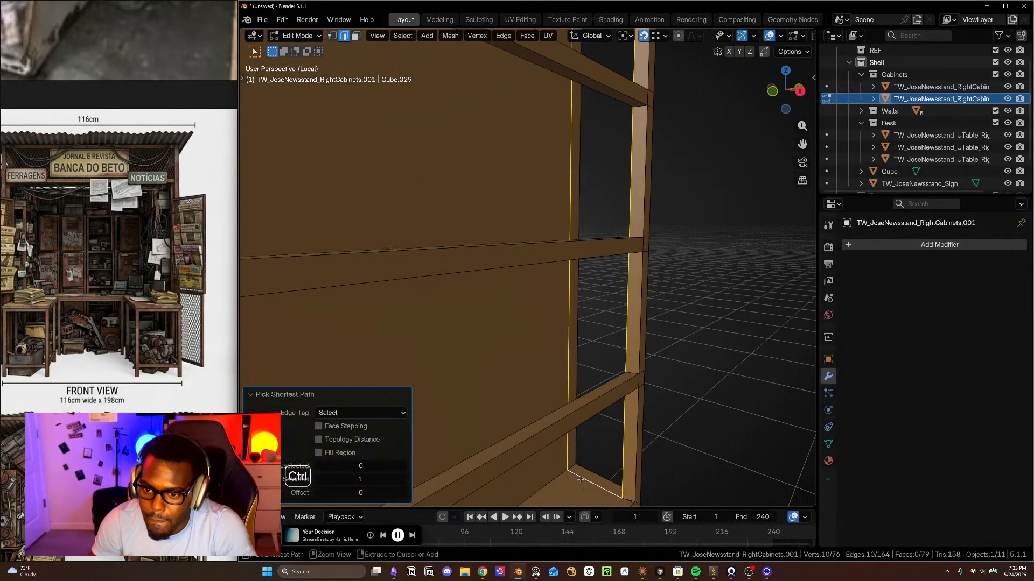
{"action": "middle_click_drag", "start_coordinate": [640, 335], "coordinate": [564, 358]}
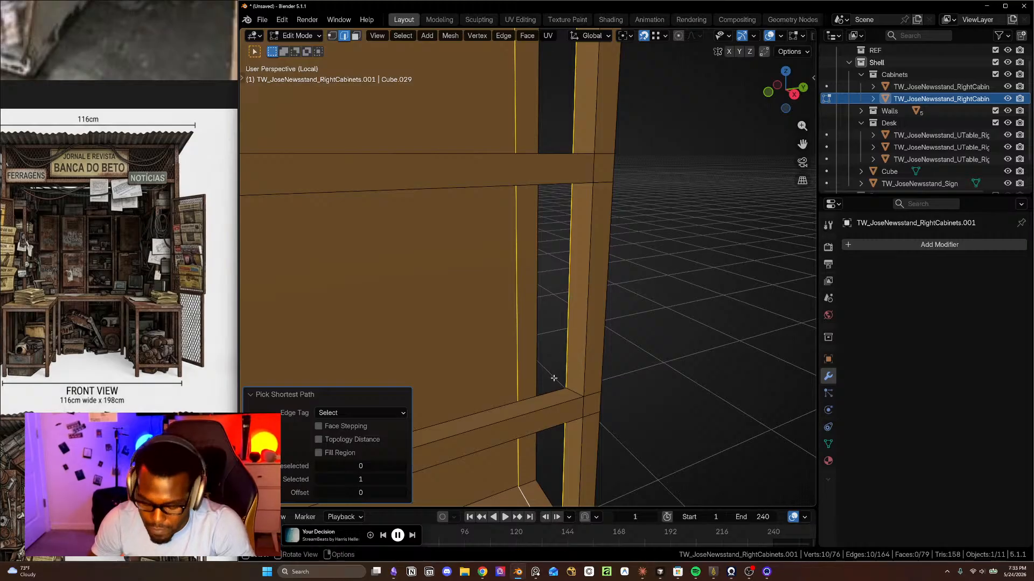
- Try to move the selected edge loop of the cabinet's side opening about 0.036 m along global X
{"action": "key", "text": "x"}
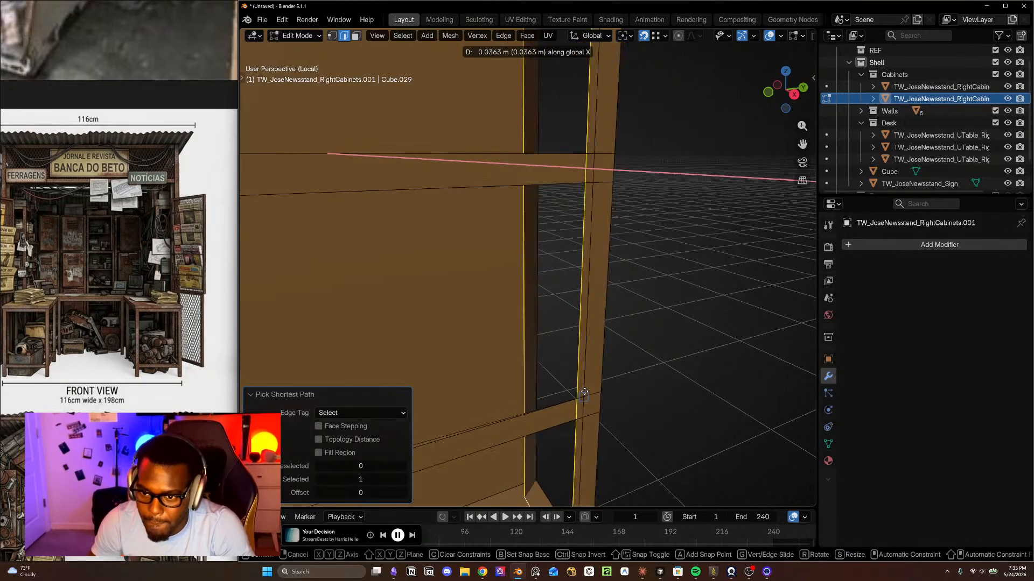
{"action": "left_click", "coordinate": [584, 392]}
{"action": "key", "text": "ctrl+z"}
- Move the selected edge loop of the cabinet's side opening 0.013672 m along global Y
{"action": "key", "text": "y"}
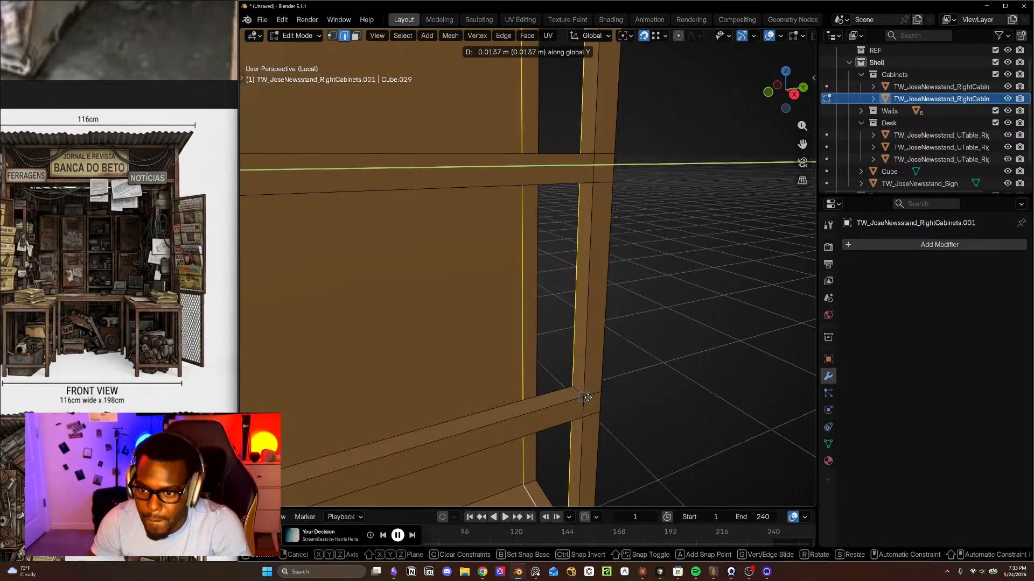
{"action": "left_click", "coordinate": [587, 395]}
{"action": "scroll", "coordinate": [584, 397], "scroll_direction": "down", "scroll_amount": 5}
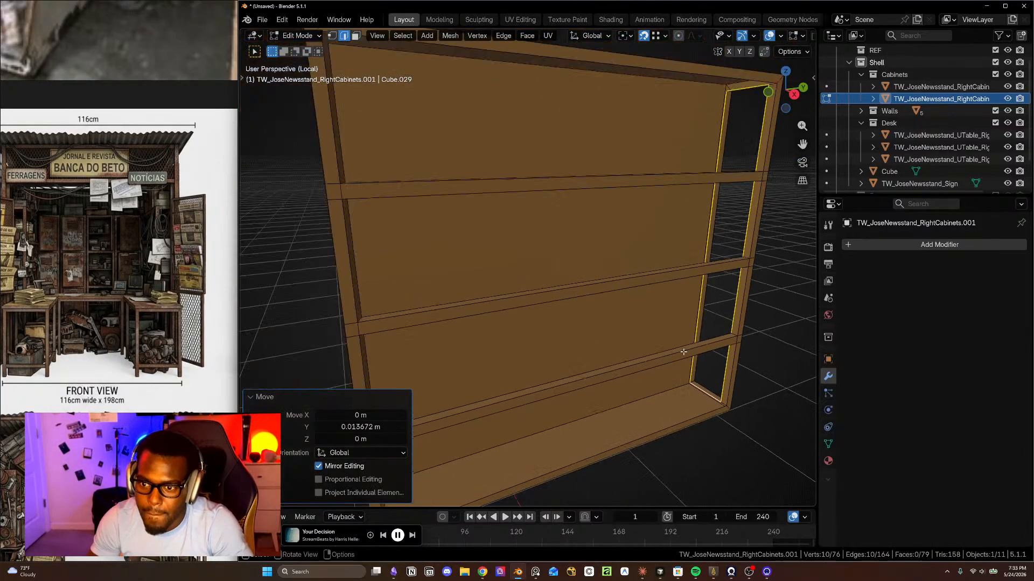
- Select the inner edge loop of the opposite side opening and move it -0.013672 m along global Y
{"action": "scroll", "coordinate": [552, 328], "scroll_direction": "up", "scroll_amount": 3}
{"action": "middle_click_drag", "start_coordinate": [552, 329], "coordinate": [522, 349]}
{"action": "left_click", "coordinate": [477, 193]}
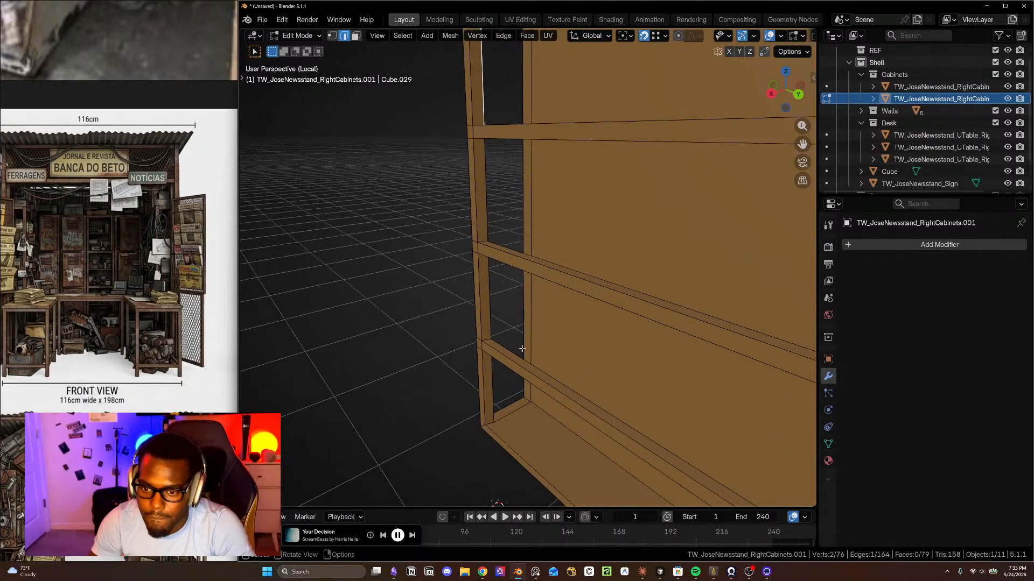
{"action": "left_click", "coordinate": [493, 407], "text": "ctrl"}
{"action": "left_click", "coordinate": [509, 409], "text": "shift"}
{"action": "middle_click_drag", "start_coordinate": [511, 407], "coordinate": [570, 131], "text": "shift"}
{"action": "left_click", "coordinate": [543, 210], "text": "ctrl"}
{"action": "middle_click_drag", "start_coordinate": [544, 210], "coordinate": [517, 154]}
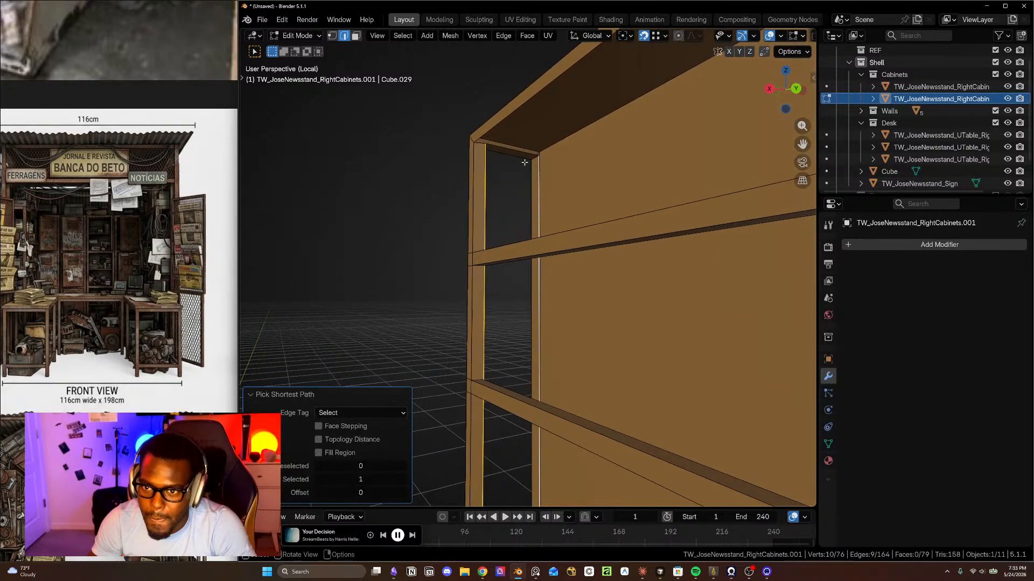
{"action": "left_click", "coordinate": [518, 152], "text": "shift"}
{"action": "middle_click_drag", "start_coordinate": [562, 224], "coordinate": [542, 291]}
{"action": "scroll", "coordinate": [535, 244], "scroll_direction": "up", "scroll_amount": 3}
{"action": "key", "text": "y"}
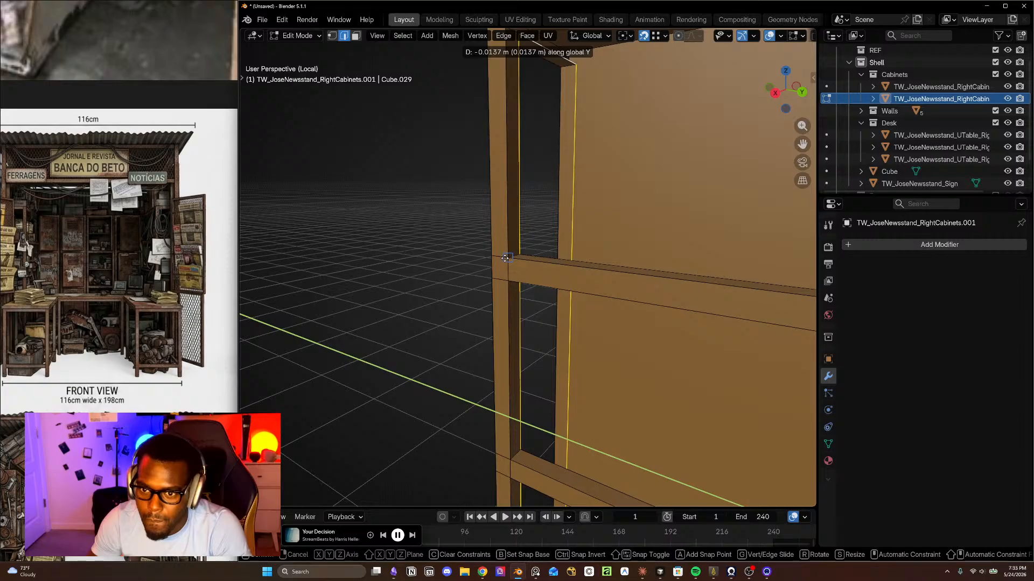
{"action": "left_click", "coordinate": [577, 248]}
- Fill the upper face of the cabinet's bottom board between its two end edges
{"action": "scroll", "coordinate": [577, 249], "scroll_direction": "down", "scroll_amount": 2}
{"action": "middle_click_drag", "start_coordinate": [576, 249], "coordinate": [467, 251]}
{"action": "scroll", "coordinate": [467, 251], "scroll_direction": "down", "scroll_amount": 2}
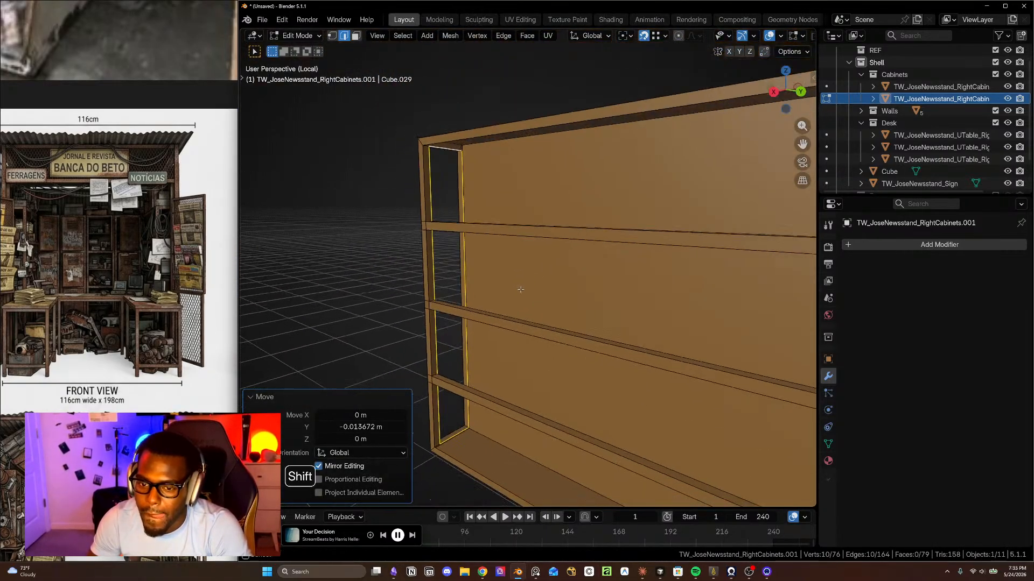
{"action": "middle_click_drag", "start_coordinate": [526, 298], "coordinate": [476, 217], "text": "shift"}
{"action": "middle_click_drag", "start_coordinate": [447, 374], "coordinate": [464, 294]}
{"action": "scroll", "coordinate": [448, 348], "scroll_direction": "up", "scroll_amount": 5}
{"action": "scroll", "coordinate": [392, 328], "scroll_direction": "up", "scroll_amount": 3}
{"action": "scroll", "coordinate": [417, 304], "scroll_direction": "down", "scroll_amount": 1}
{"action": "scroll", "coordinate": [522, 321], "scroll_direction": "down", "scroll_amount": 2}
{"action": "left_click", "coordinate": [341, 256]}
{"action": "middle_click_drag", "start_coordinate": [410, 253], "coordinate": [559, 299]}
{"action": "scroll", "coordinate": [376, 254], "scroll_direction": "down", "scroll_amount": 4}
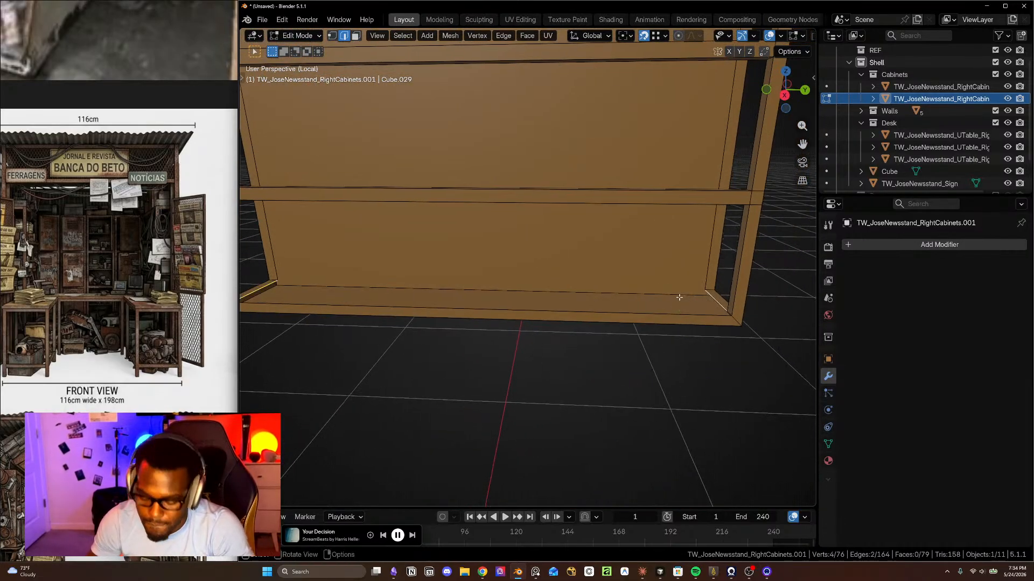
{"action": "middle_click_drag", "start_coordinate": [622, 289], "coordinate": [738, 353]}
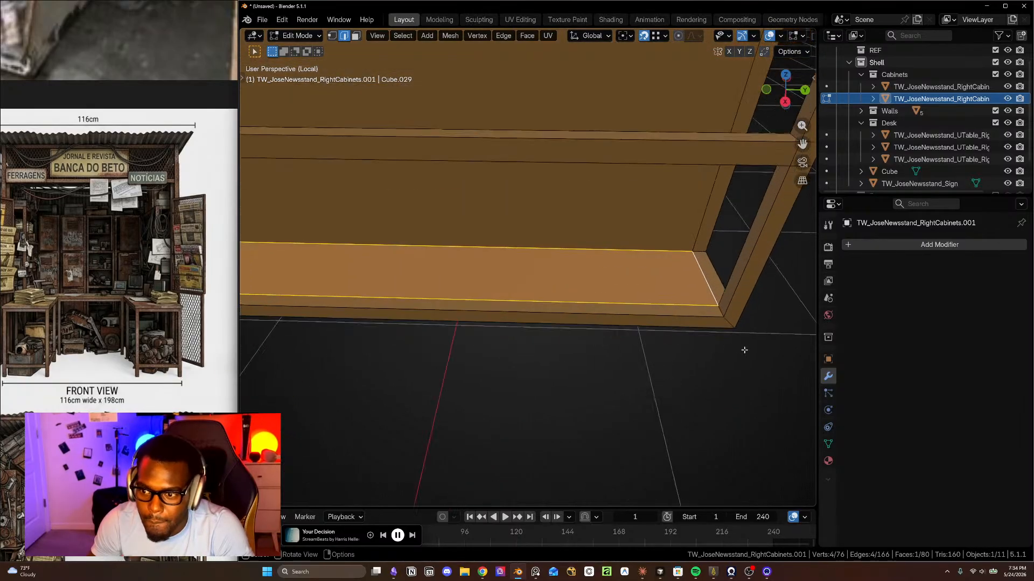
- Fill the narrow strip along the front of the bottom board between its two short corner edges
{"action": "left_click", "coordinate": [723, 310]}
{"action": "middle_click_drag", "start_coordinate": [607, 330], "coordinate": [697, 335], "text": "shift"}
{"action": "middle_click_drag", "start_coordinate": [440, 294], "coordinate": [490, 296], "text": "shift"}
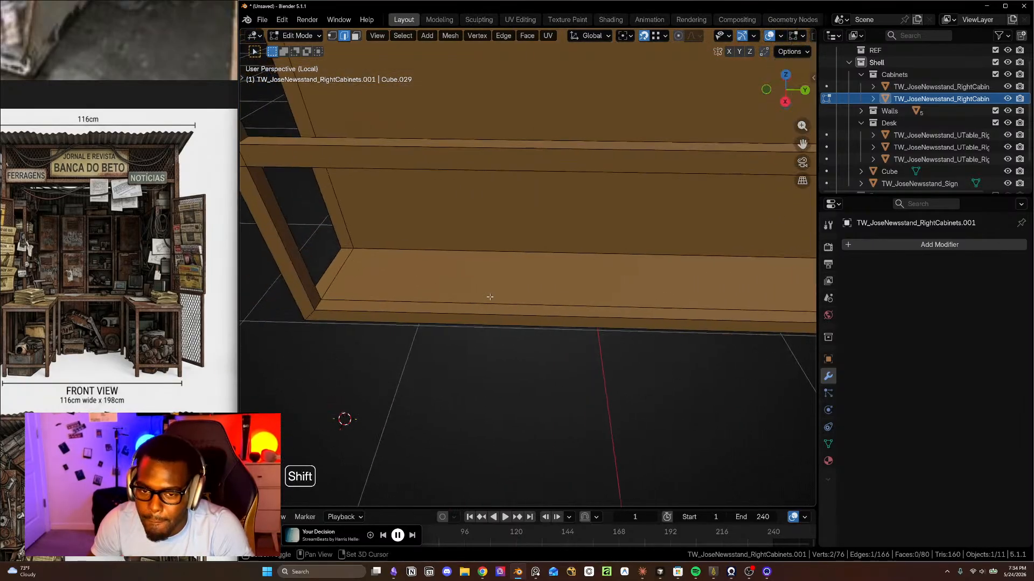
{"action": "left_click", "coordinate": [317, 305], "text": "shift"}
{"action": "middle_click_drag", "start_coordinate": [317, 305], "coordinate": [289, 266]}
{"action": "key", "text": "f"}
- Try to fill the cabinet's back opening from its inner edge loop
{"action": "middle_click_drag", "start_coordinate": [366, 281], "coordinate": [587, 341]}
{"action": "middle_click_drag", "start_coordinate": [399, 382], "coordinate": [367, 386]}
{"action": "left_click", "coordinate": [395, 417]}
{"action": "left_click", "coordinate": [422, 392], "text": "alt"}
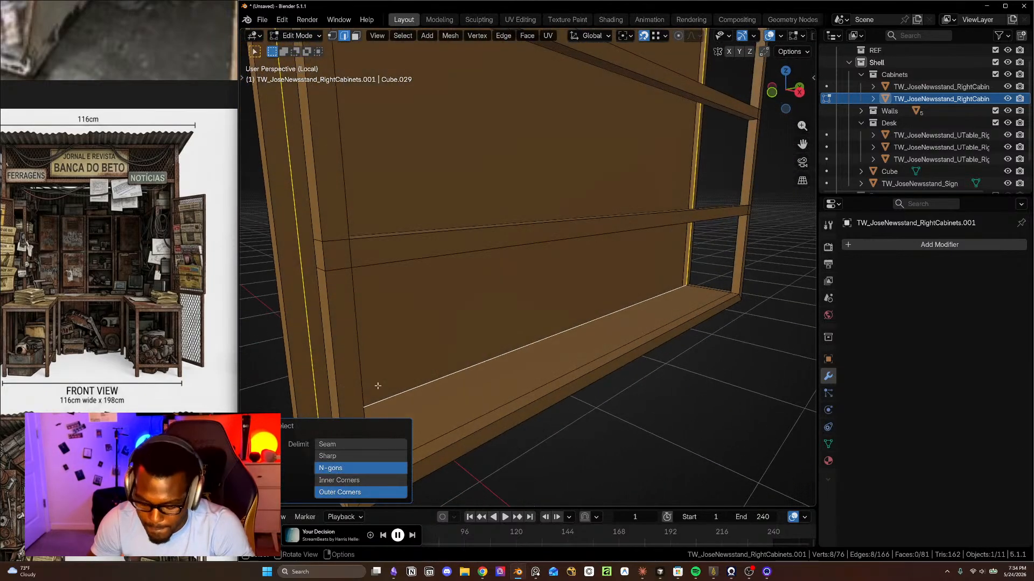
{"action": "key", "text": "f"}
{"action": "middle_click_drag", "start_coordinate": [463, 366], "coordinate": [480, 342]}
{"action": "middle_click_drag", "start_coordinate": [505, 213], "coordinate": [445, 292], "text": "shift"}
{"action": "scroll", "coordinate": [505, 323], "scroll_direction": "up", "scroll_amount": 3}
{"action": "key", "text": "ctrl+z"}
- Fill the underside of the cabinet's top board and the narrow strip along its front edge
{"action": "key", "text": "f"}
{"action": "left_click", "coordinate": [712, 226]}
{"action": "scroll", "coordinate": [711, 227], "scroll_direction": "down", "scroll_amount": 3}
{"action": "scroll", "coordinate": [446, 267], "scroll_direction": "up", "scroll_amount": 4}
{"action": "key", "text": "f"}
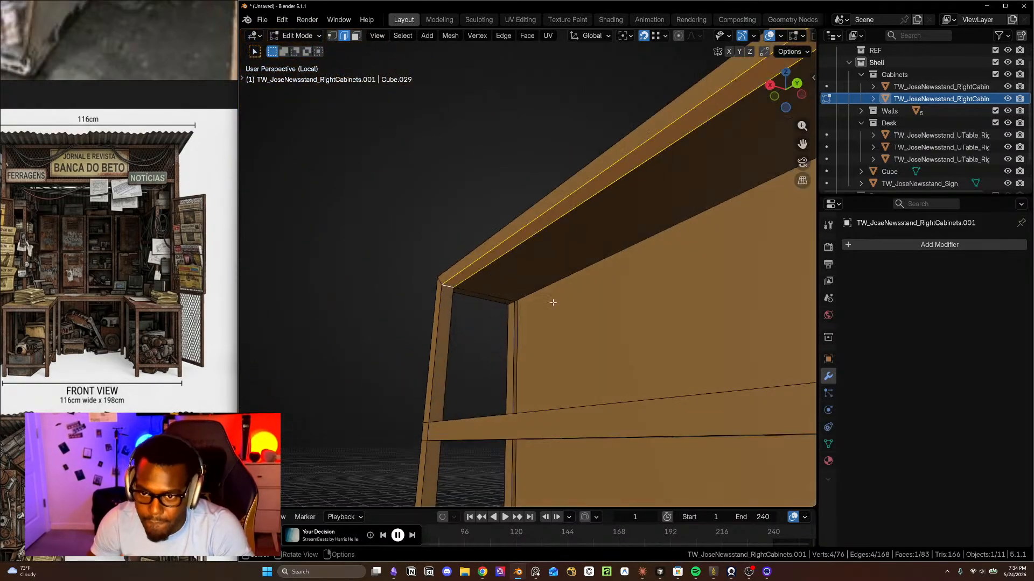
- Select the inner edge loop of the cabinet's back opening and fill it with a back panel face
{"action": "left_click", "coordinate": [558, 286]}
{"action": "middle_click_drag", "start_coordinate": [565, 294], "coordinate": [649, 312]}
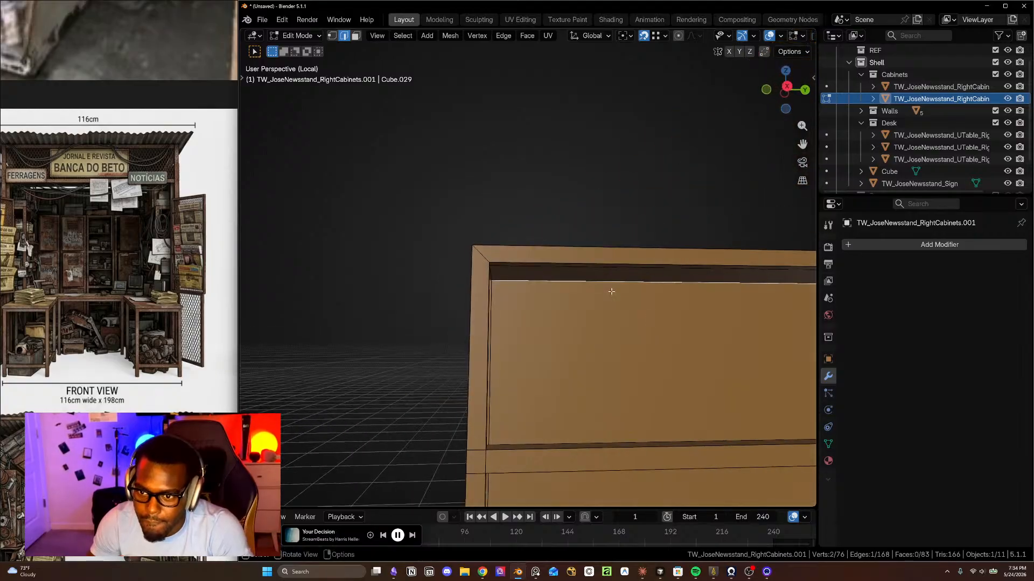
{"action": "left_click", "coordinate": [611, 281], "text": "alt"}
{"action": "middle_click_drag", "start_coordinate": [609, 280], "coordinate": [594, 320]}
{"action": "key", "text": "f"}
{"action": "scroll", "coordinate": [551, 334], "scroll_direction": "up", "scroll_amount": 3}
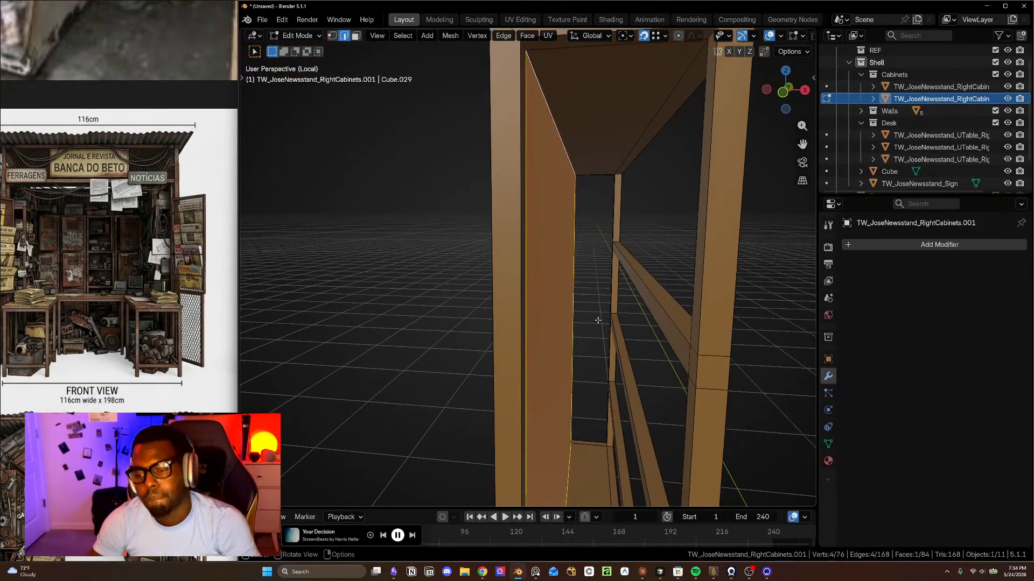
- Try to extrude the inner faces of the three shelf rails about 0.219 m toward the back panel
{"action": "left_click", "coordinate": [675, 330]}
{"action": "left_click", "coordinate": [673, 331]}
{"action": "middle_click_drag", "start_coordinate": [673, 366], "coordinate": [675, 461], "text": "shift"}
{"action": "left_click", "coordinate": [653, 462], "text": "shift"}
{"action": "middle_click_drag", "start_coordinate": [700, 372], "coordinate": [641, 367], "text": "shift"}
{"action": "scroll", "coordinate": [696, 366], "scroll_direction": "down", "scroll_amount": 3}
{"action": "key", "text": "e"}
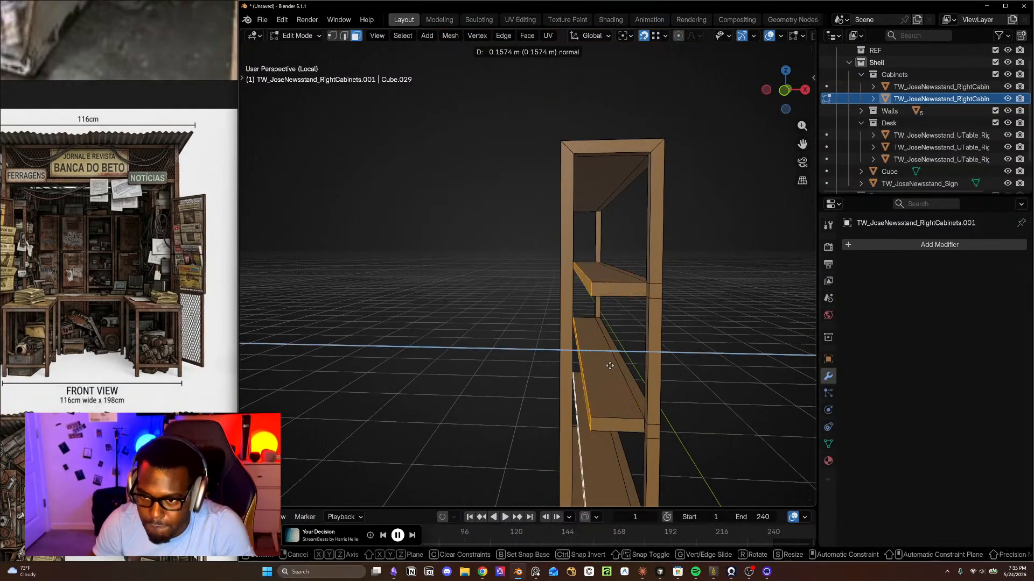
{"action": "left_click", "coordinate": [597, 354]}
{"action": "middle_click_drag", "start_coordinate": [597, 355], "coordinate": [571, 339]}
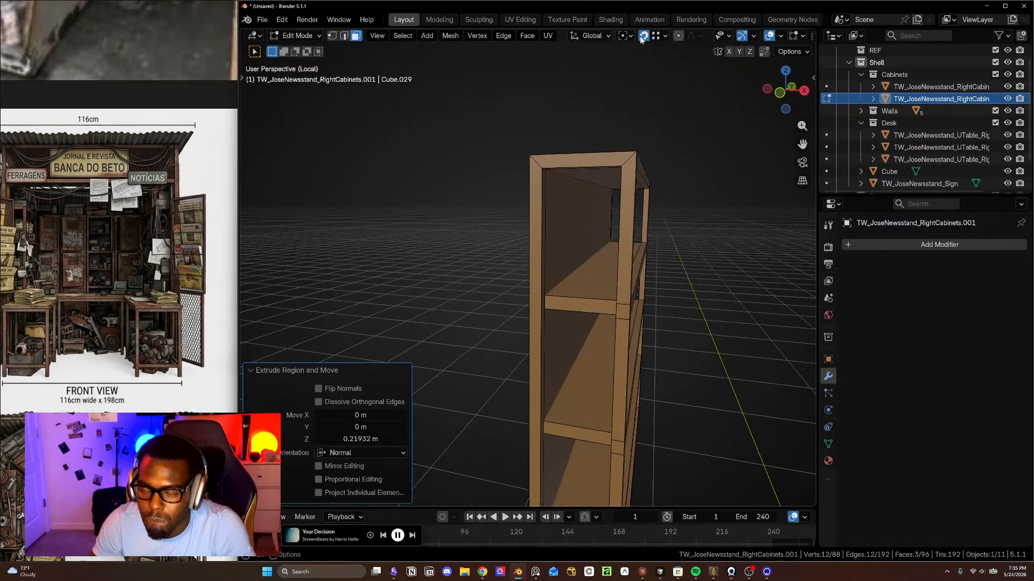
{"action": "key", "text": "ctrl+z"}
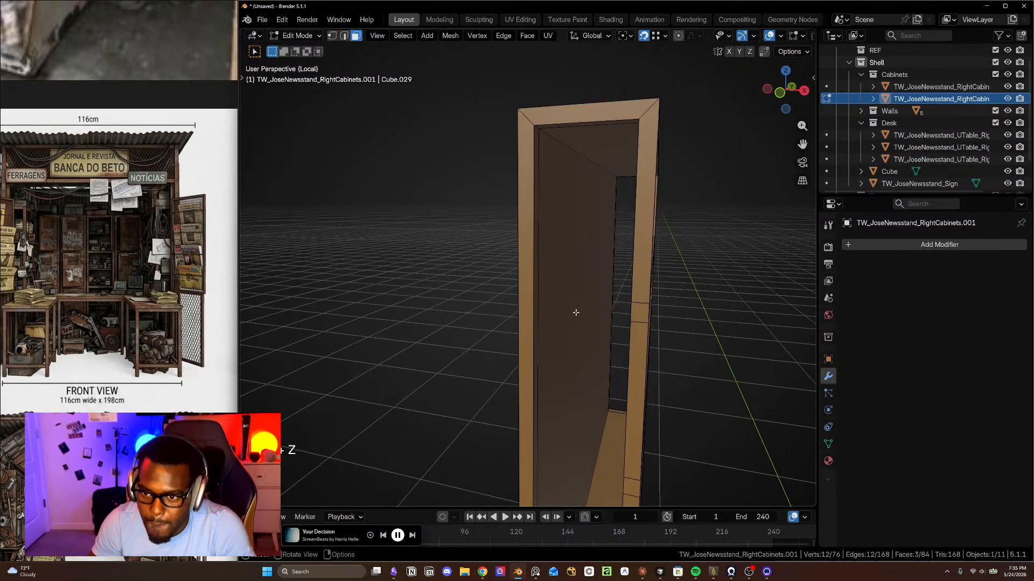
- Select the back panel's top edge and move it along global Z only, snapping it to the frame
{"action": "middle_click_drag", "start_coordinate": [596, 318], "coordinate": [592, 188]}
{"action": "left_click", "coordinate": [537, 133]}
{"action": "key", "text": "2"}
{"action": "left_click", "coordinate": [537, 132]}
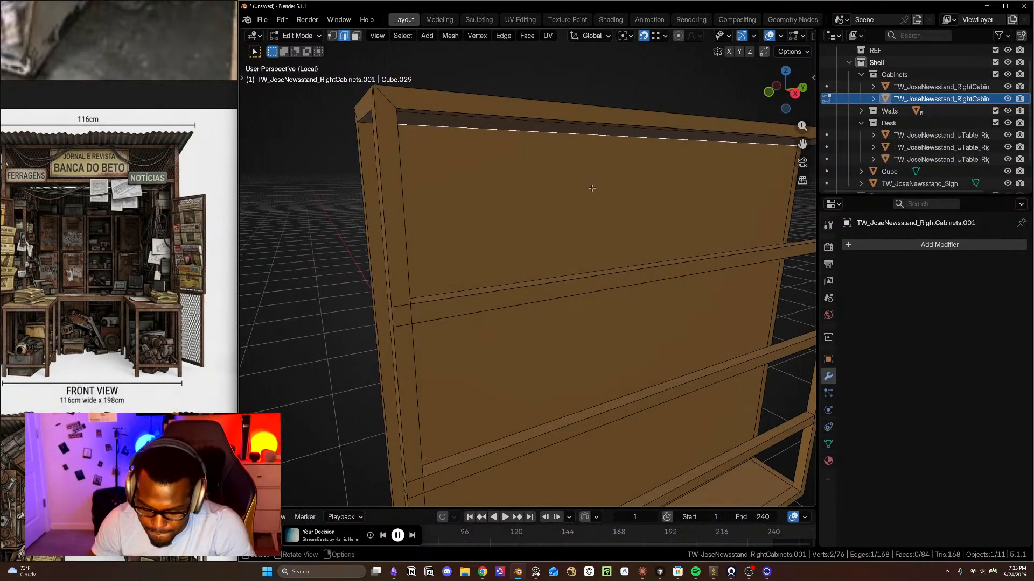
{"action": "key", "text": "g"}
{"action": "key", "text": "y"}
{"action": "left_click", "coordinate": [589, 172]}
{"action": "key", "text": "ctrl+z"}
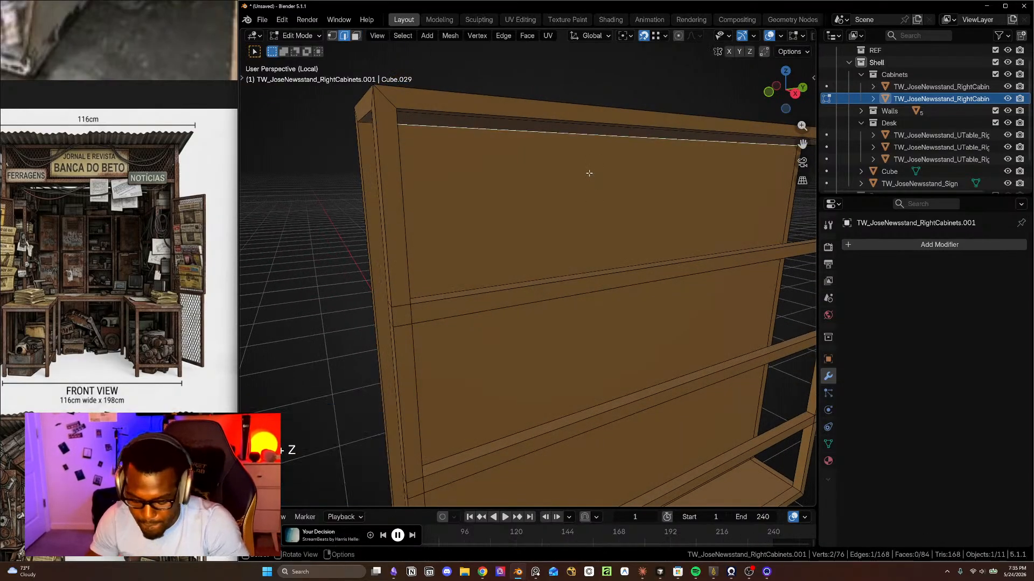
{"action": "key", "text": "g"}
{"action": "key", "text": "z"}
{"action": "left_click", "coordinate": [495, 226]}
- Move the back panel's bottom edge along global Z, snapping it to the frame's inner lower corner
{"action": "middle_click_drag", "start_coordinate": [496, 225], "coordinate": [588, 350], "text": "shift"}
{"action": "left_click", "coordinate": [563, 377]}
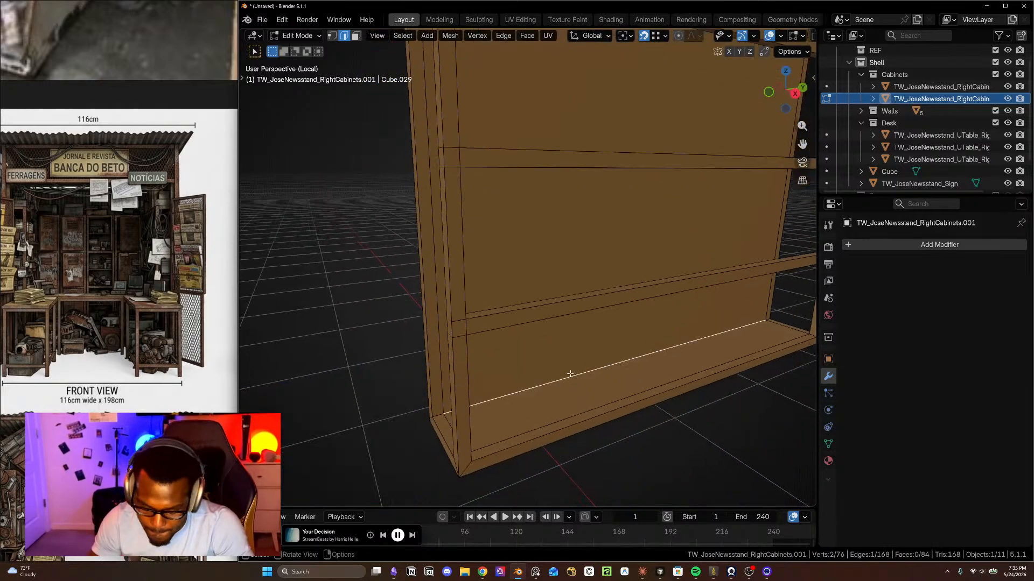
{"action": "key", "text": "g"}
{"action": "key", "text": "z"}
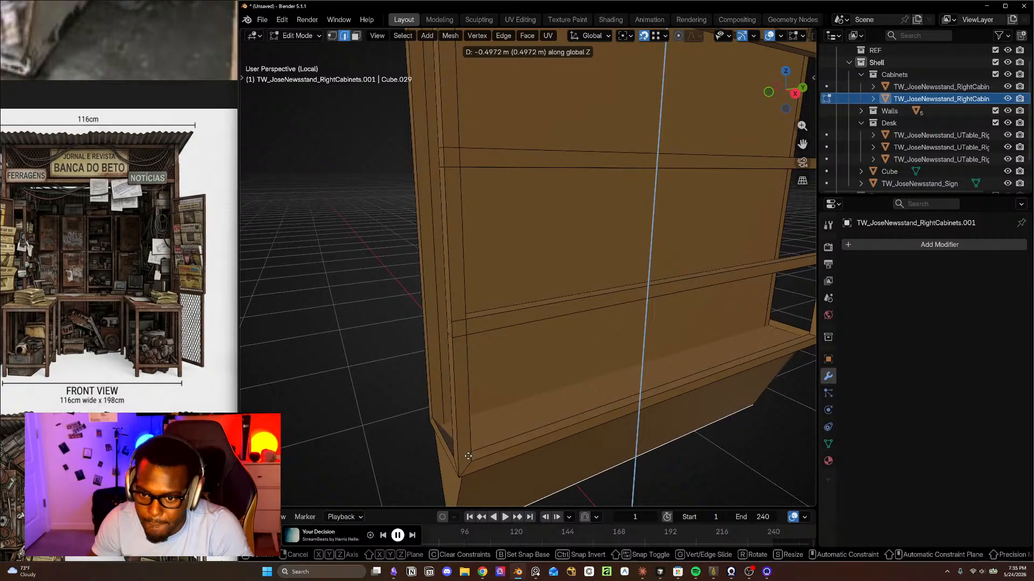
{"action": "left_click", "coordinate": [470, 462]}
- Examine the cabinet's back panel, shelf rails and frame edges from the front and side
{"action": "middle_click_drag", "start_coordinate": [573, 430], "coordinate": [566, 46]}
{"action": "scroll", "coordinate": [517, 244], "scroll_direction": "down", "scroll_amount": 5}
{"action": "middle_click_drag", "start_coordinate": [560, 286], "coordinate": [660, 318]}
{"action": "scroll", "coordinate": [532, 321], "scroll_direction": "up", "scroll_amount": 4}
{"action": "middle_click_drag", "start_coordinate": [524, 316], "coordinate": [574, 325], "text": "shift"}
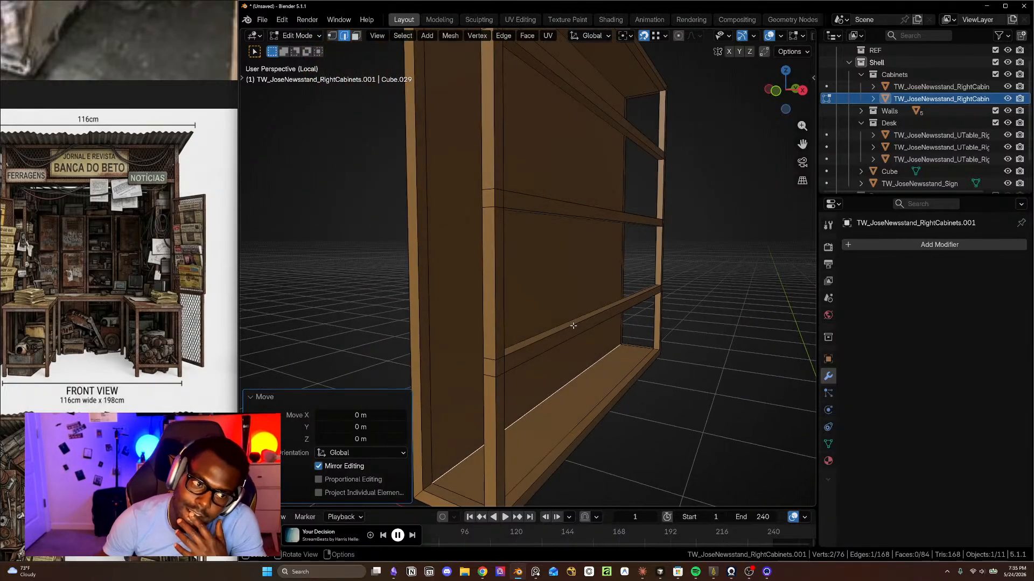
{"action": "middle_click_drag", "start_coordinate": [499, 343], "coordinate": [519, 355]}
{"action": "scroll", "coordinate": [519, 323], "scroll_direction": "down", "scroll_amount": 2}
{"action": "middle_click_drag", "start_coordinate": [519, 295], "coordinate": [535, 339], "text": "shift"}
{"action": "left_click", "coordinate": [536, 338]}
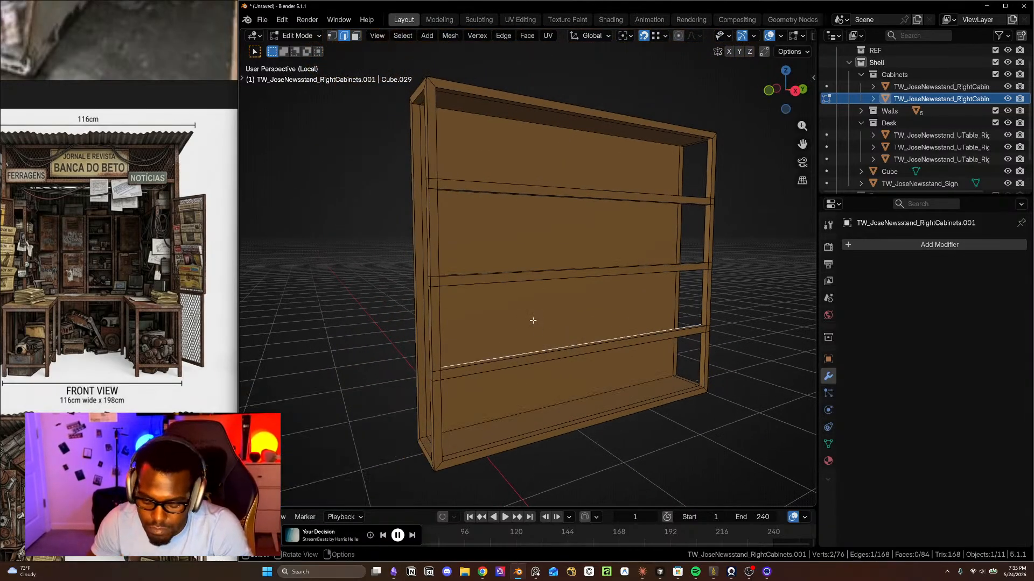
{"action": "left_click", "coordinate": [523, 314]}
{"action": "middle_click_drag", "start_coordinate": [528, 317], "coordinate": [574, 318]}
{"action": "left_click", "coordinate": [475, 309]}
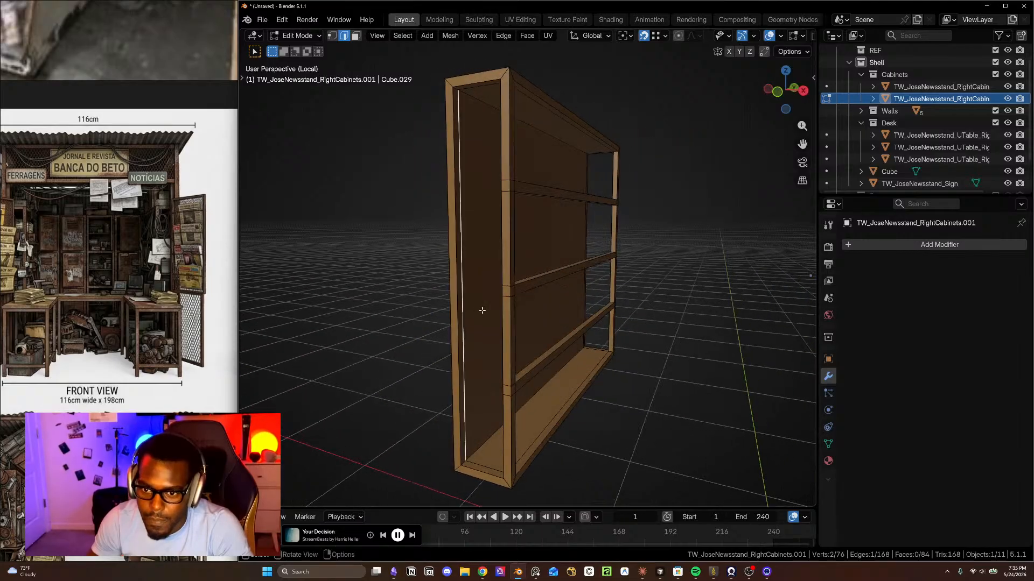
- Add three centred horizontal loop cuts across the cabinet's rear frame and back panel
{"action": "scroll", "coordinate": [484, 305], "scroll_direction": "up", "scroll_amount": 2}
{"action": "middle_click_drag", "start_coordinate": [484, 305], "coordinate": [488, 305]}
{"action": "key", "text": "3"}
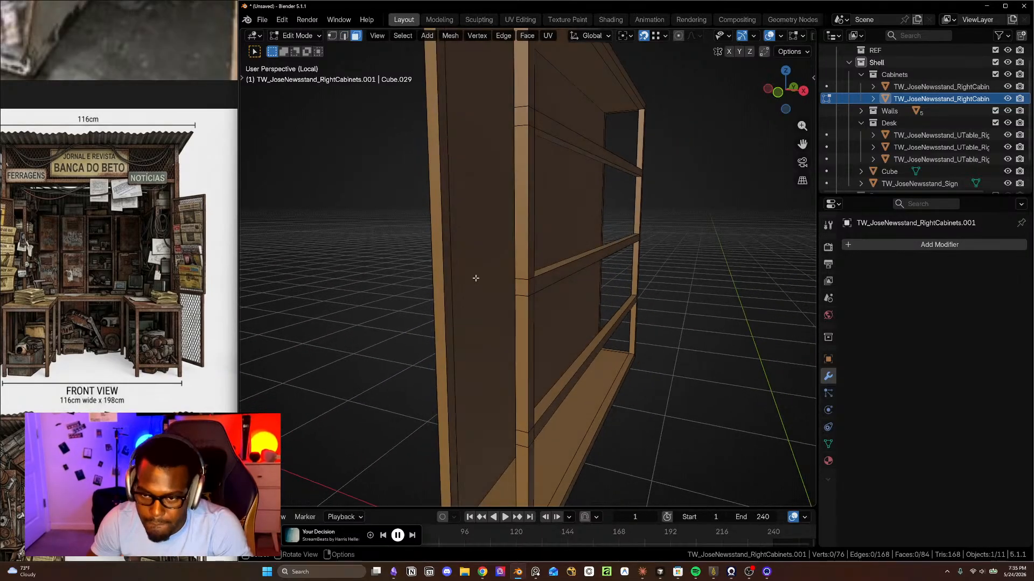
{"action": "left_click", "coordinate": [476, 277]}
{"action": "mouse_move", "coordinate": [573, 344]}
{"action": "middle_mouse_down"}
{"action": "mouse_move", "coordinate": [556, 347]}
{"action": "mouse_move", "coordinate": [568, 343]}
{"action": "middle_mouse_up"}
{"action": "key", "text": "ctrl+r"}
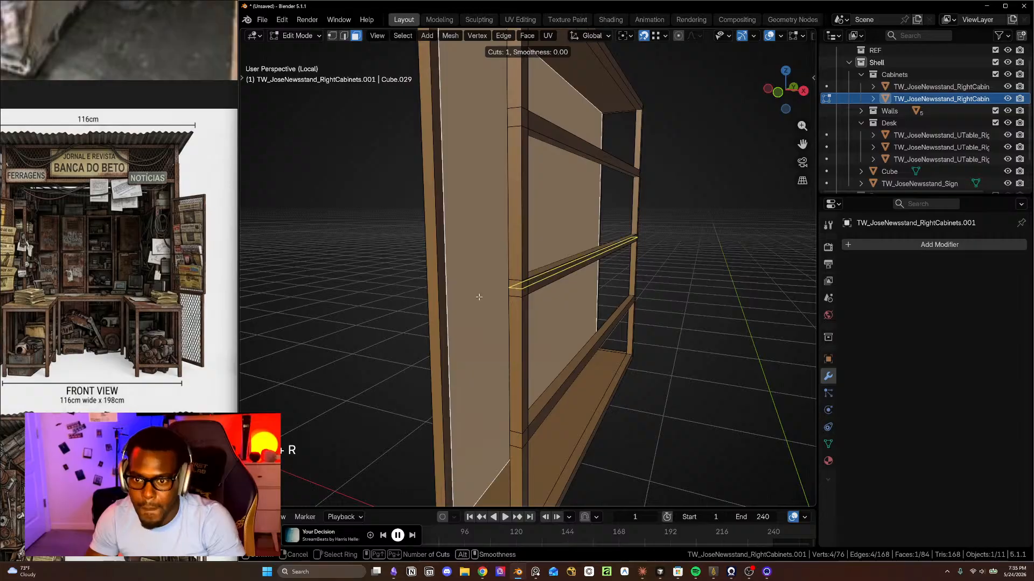
{"action": "scroll", "coordinate": [450, 285], "scroll_direction": "up", "scroll_amount": 2}
{"action": "left_click", "coordinate": [450, 285]}
{"action": "right_click", "coordinate": [490, 357]}
{"action": "middle_click_drag", "start_coordinate": [490, 357], "coordinate": [578, 353]}
{"action": "middle_click_drag", "start_coordinate": [579, 353], "coordinate": [511, 317]}
{"action": "scroll", "coordinate": [511, 234], "scroll_direction": "down", "scroll_amount": 1}
- Select the uppermost new loop cut's vertices through the mesh and flatten them by scaling to 0 along Z
{"action": "middle_click_drag", "start_coordinate": [511, 233], "coordinate": [534, 232]}
{"action": "key", "text": "1"}
{"action": "key", "text": "alt+z"}
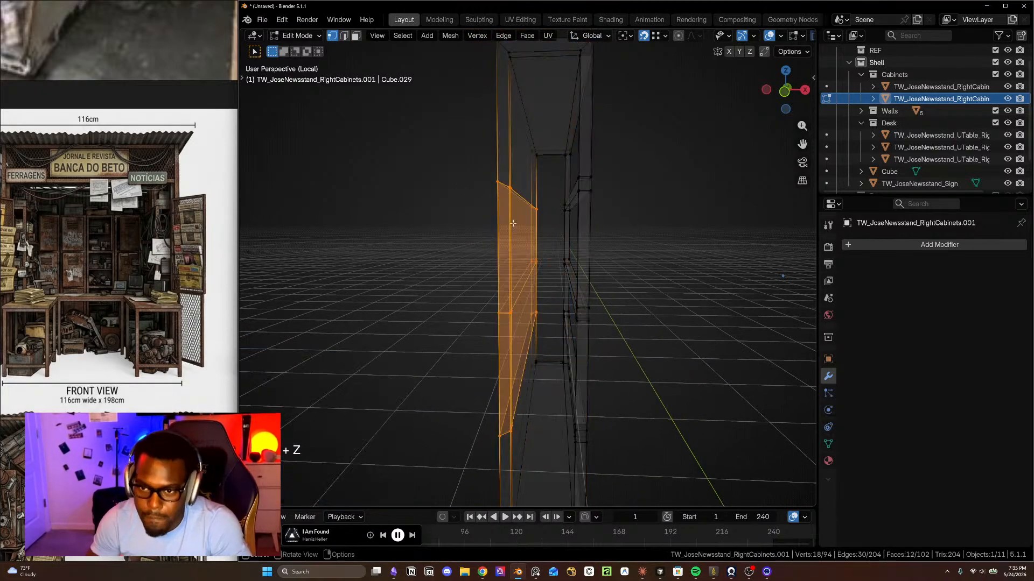
{"action": "left_click_drag", "start_coordinate": [472, 155], "coordinate": [544, 222]}
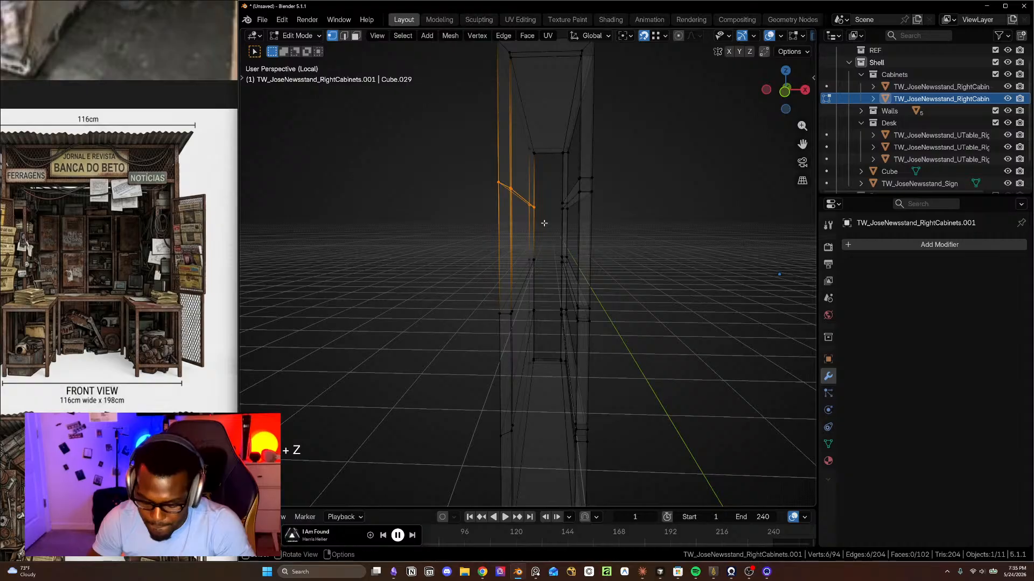
{"action": "type", "text": "sz"}
{"action": "type", "text": "0."}
{"action": "key", "text": "Return"}
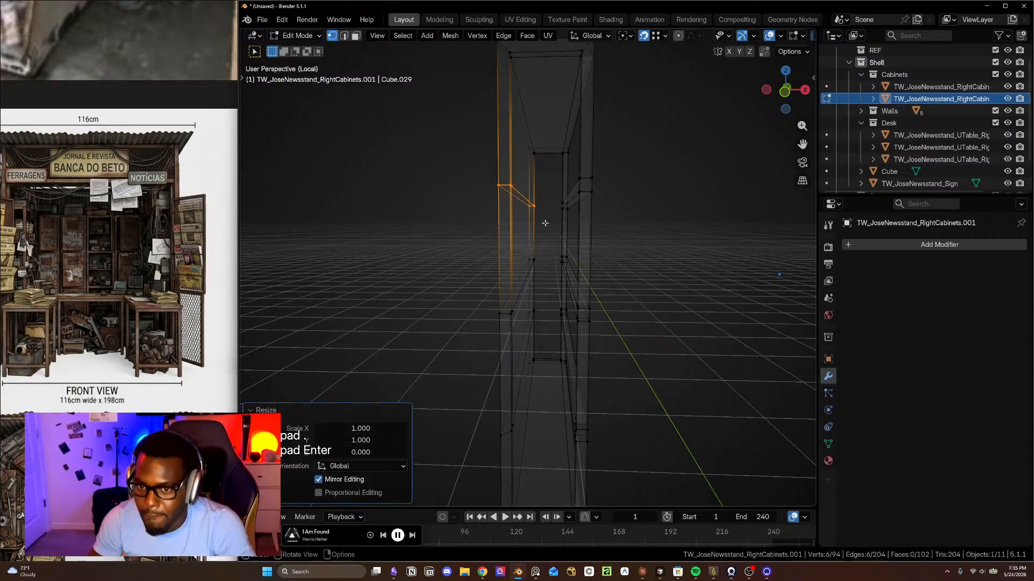
- Flatten the middle and lowest loop cuts by scaling their vertices to 0 along Z
{"action": "left_click_drag", "start_coordinate": [472, 242], "coordinate": [529, 297]}
{"action": "scroll", "coordinate": [501, 298], "scroll_direction": "down", "scroll_amount": 3}
{"action": "middle_click_drag", "start_coordinate": [501, 305], "coordinate": [500, 286]}
{"action": "left_click_drag", "start_coordinate": [464, 355], "coordinate": [533, 417]}
{"action": "type", "text": "sz0"}
{"action": "key", "text": "Return"}
- Select all three rear loop cuts in solid view and bevel them 0.0192 m with one segment
{"action": "middle_click_drag", "start_coordinate": [543, 329], "coordinate": [553, 268]}
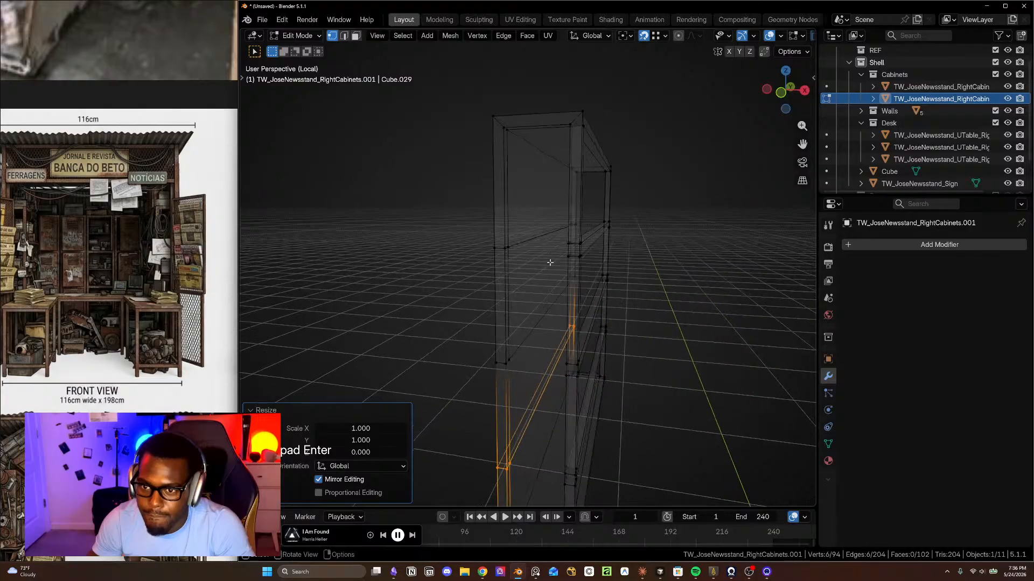
{"action": "key", "text": "Tab"}
{"action": "key", "text": "Tab"}
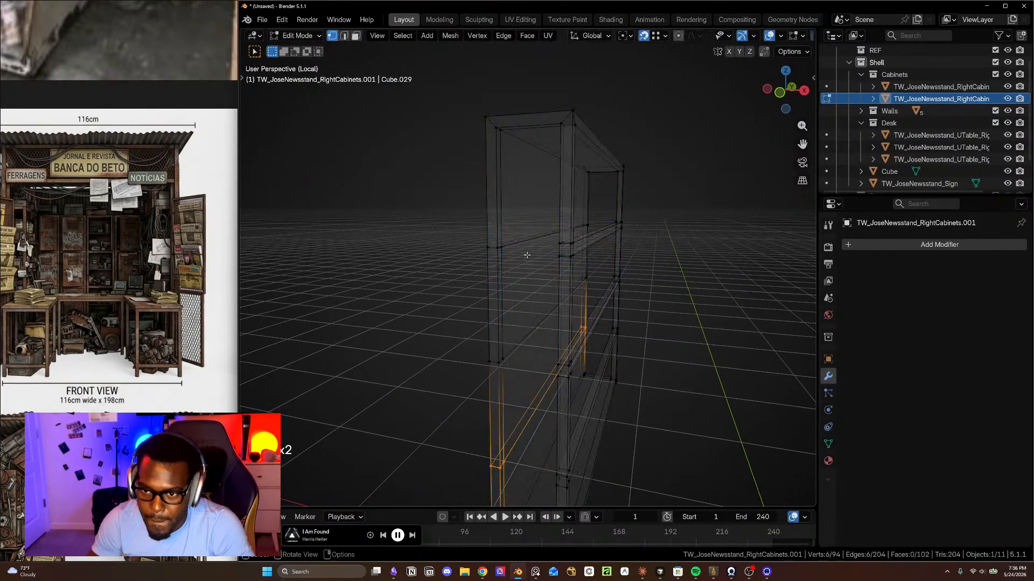
{"action": "key", "text": "shift+z"}
{"action": "key", "text": "2"}
{"action": "left_click", "coordinate": [525, 240], "text": "alt"}
{"action": "left_click", "coordinate": [520, 341], "text": "alt+shift"}
{"action": "middle_click_drag", "start_coordinate": [526, 429], "coordinate": [548, 308]}
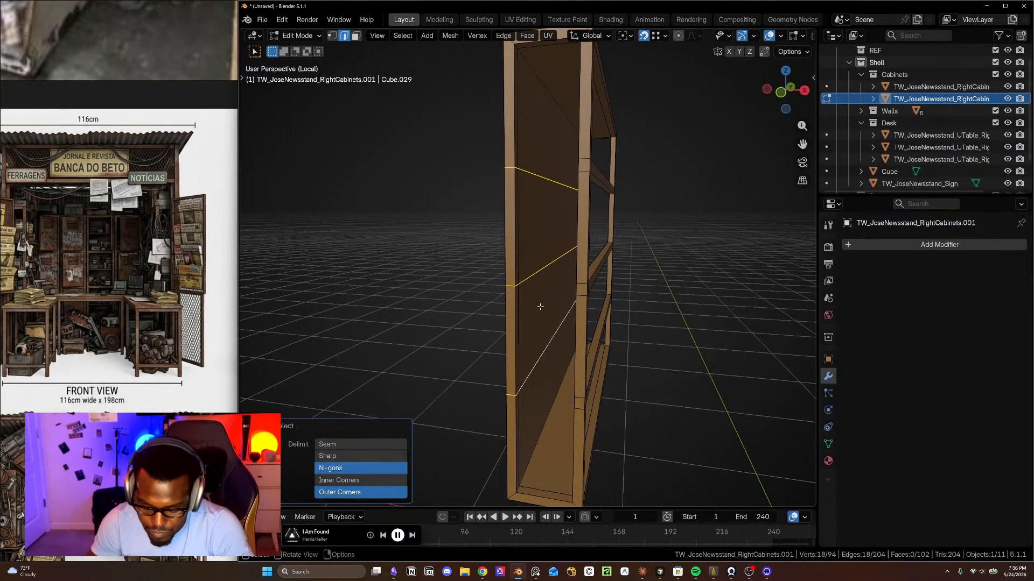
{"action": "key", "text": "ctrl+b"}
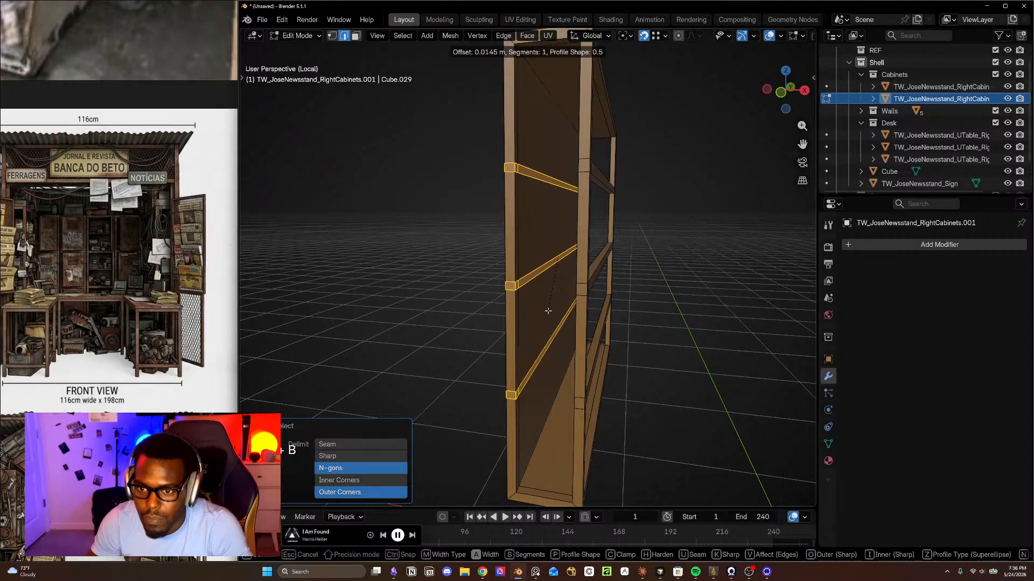
{"action": "left_click", "coordinate": [540, 277]}
- Select the upper rear band's top vertices through the mesh and raise them 0.0016 m along Z, snapped level with the opposite rail
{"action": "middle_click_drag", "start_coordinate": [525, 201], "coordinate": [545, 239]}
{"action": "key", "text": "KP_1"}
{"action": "scroll", "coordinate": [549, 204], "scroll_direction": "up", "scroll_amount": 4}
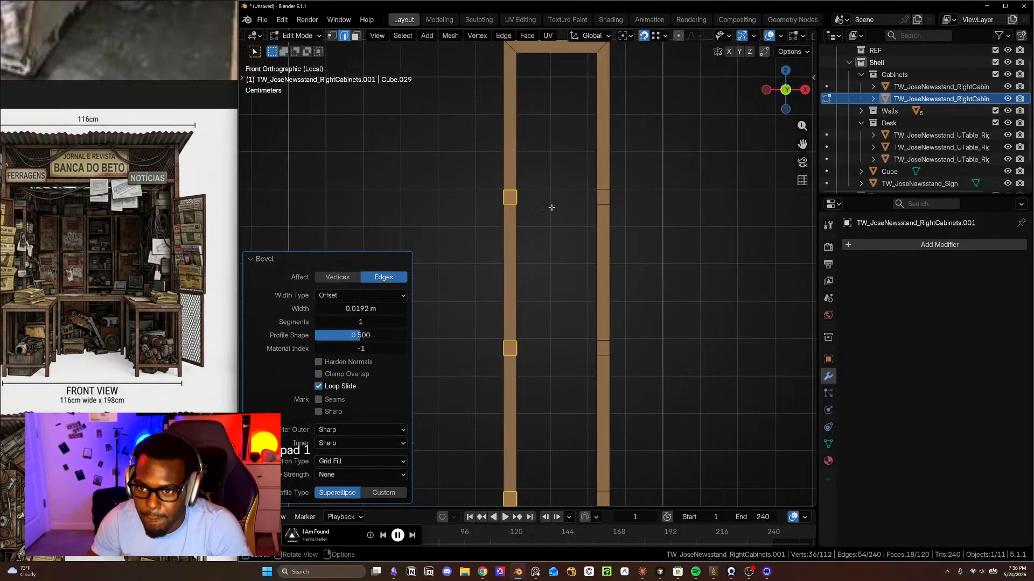
{"action": "key", "text": "1"}
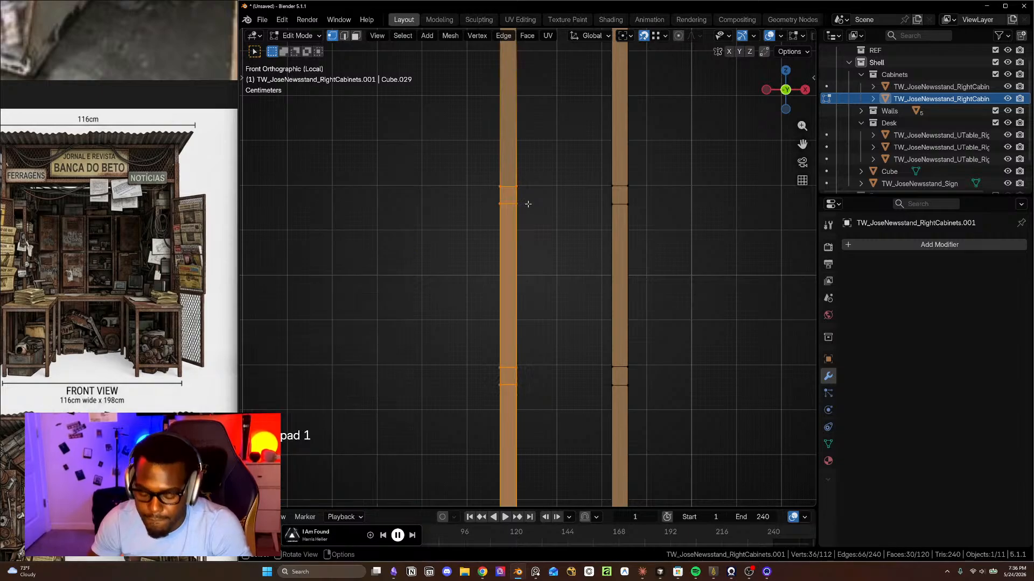
{"action": "key", "text": "shift+z"}
{"action": "left_click_drag", "start_coordinate": [469, 161], "coordinate": [530, 192]}
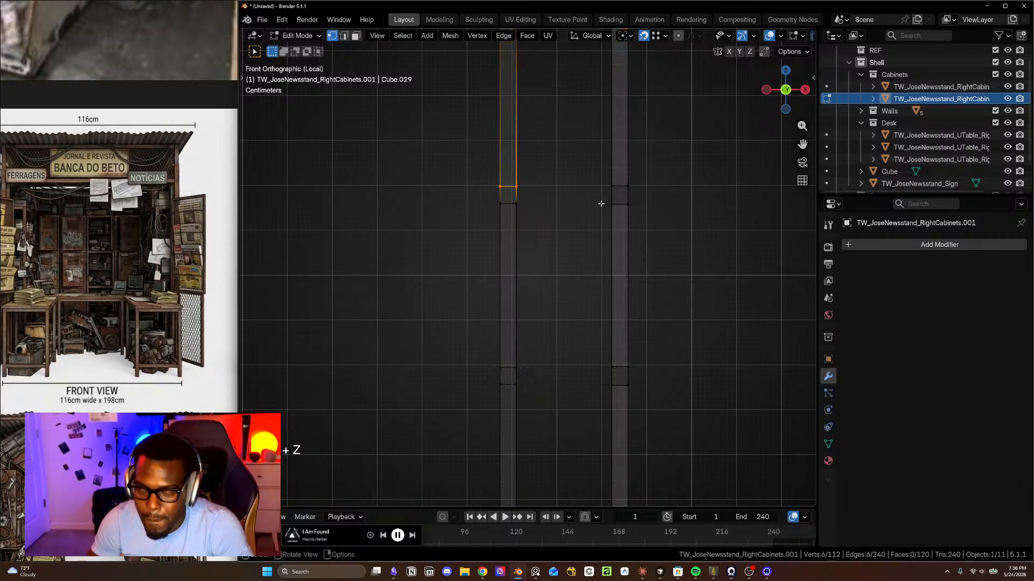
{"action": "key", "text": "g"}
{"action": "key", "text": "z"}
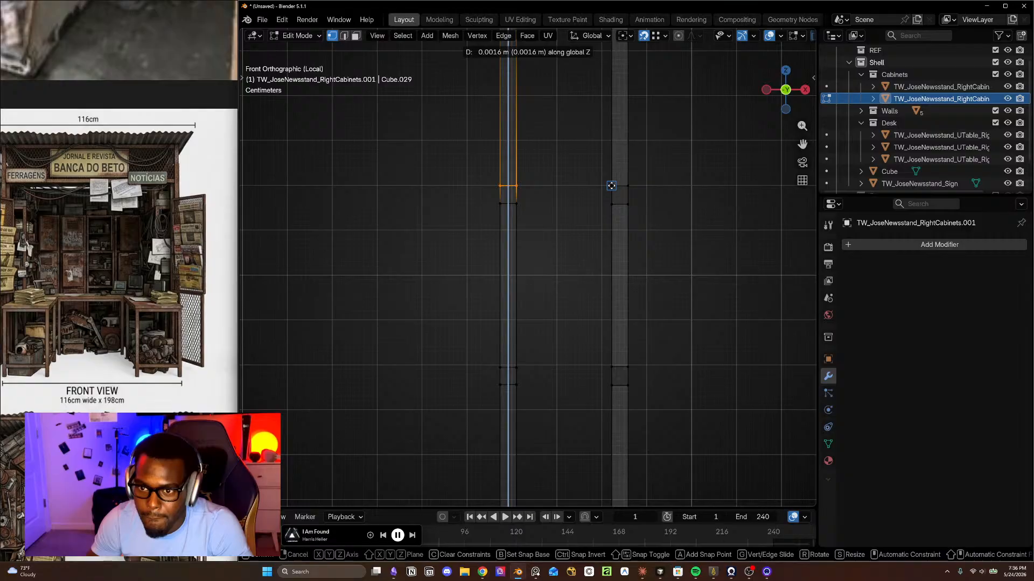
{"action": "left_click", "coordinate": [611, 186]}
- Move the upper rear band's bottom vertices down 0.0016 m along Z, snapped to the opposite rail's lower edge
{"action": "left_click_drag", "start_coordinate": [483, 200], "coordinate": [539, 217]}
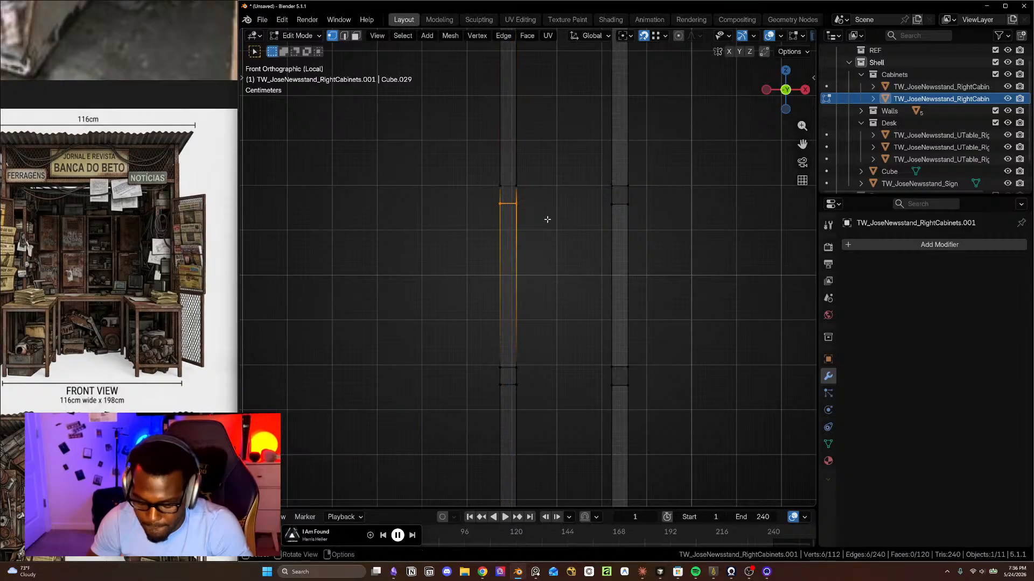
{"action": "key", "text": "g"}
{"action": "key", "text": "z"}
{"action": "left_click", "coordinate": [605, 223]}
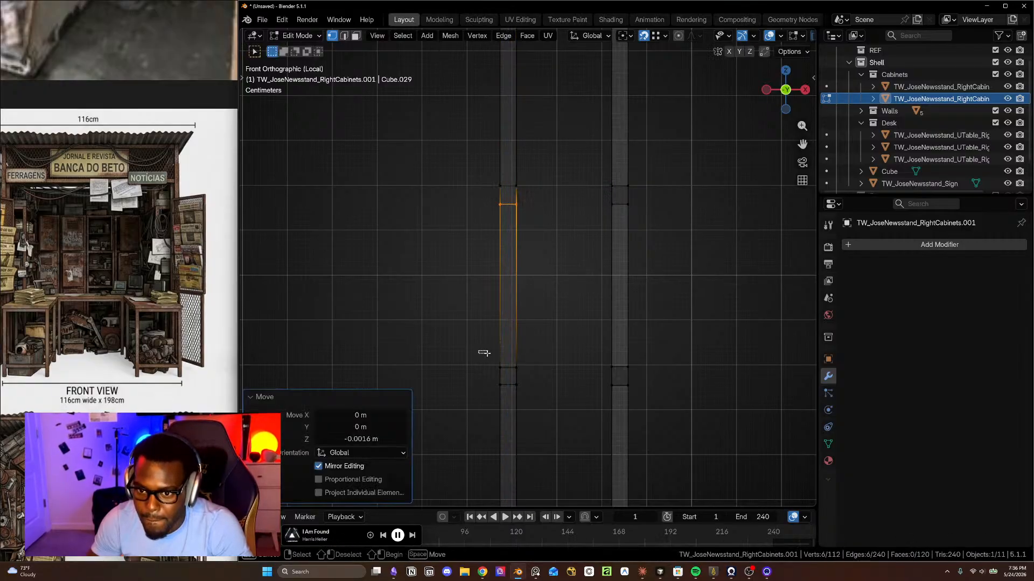
- Snap the middle rear band's top and bottom vertices along Z to the matching rail, moving the bottom ones down about 0.0016 m
{"action": "left_click_drag", "start_coordinate": [526, 371], "coordinate": [532, 375]}
{"action": "key", "text": "g"}
{"action": "key", "text": "z"}
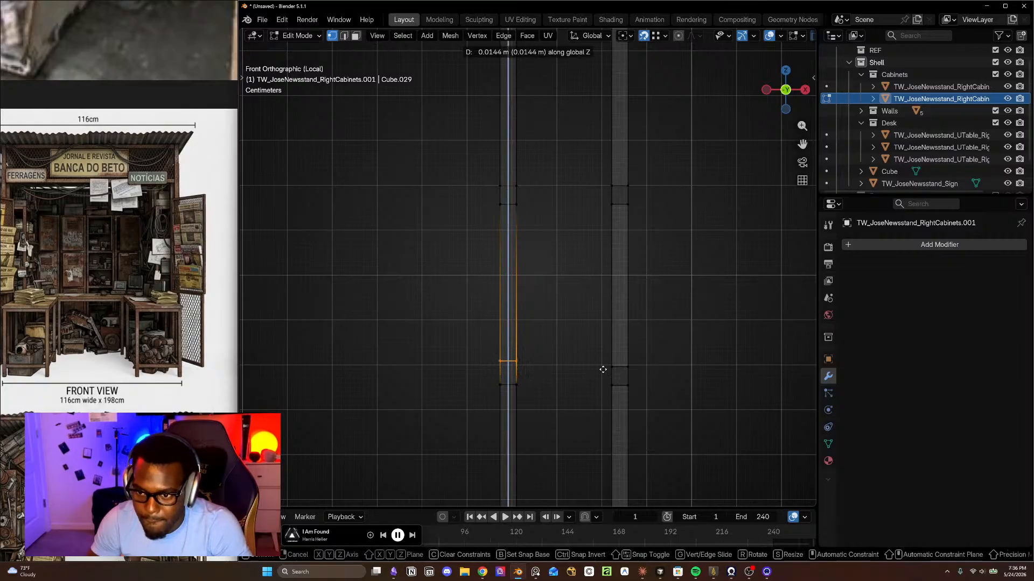
{"action": "left_click", "coordinate": [616, 367]}
{"action": "left_click_drag", "start_coordinate": [531, 410], "coordinate": [485, 377]}
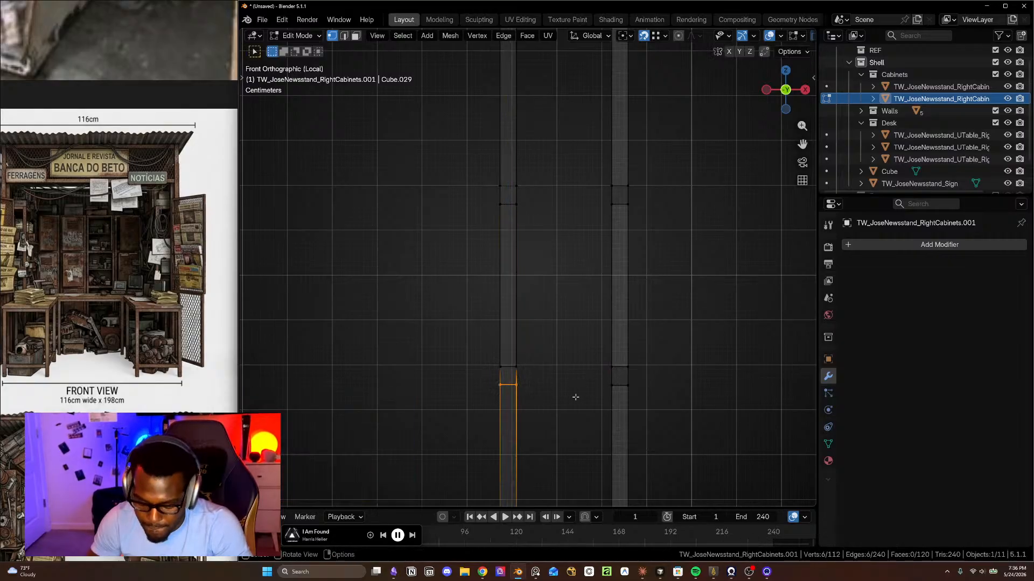
{"action": "key", "text": "g"}
{"action": "key", "text": "z"}
{"action": "left_click", "coordinate": [613, 395]}
- Snap the lowest rear band's top and bottom vertices along Z to its matching rail, moving the bottom ones down 0.0016 m
{"action": "scroll", "coordinate": [536, 355], "scroll_direction": "down", "scroll_amount": 5, "text": "shift"}
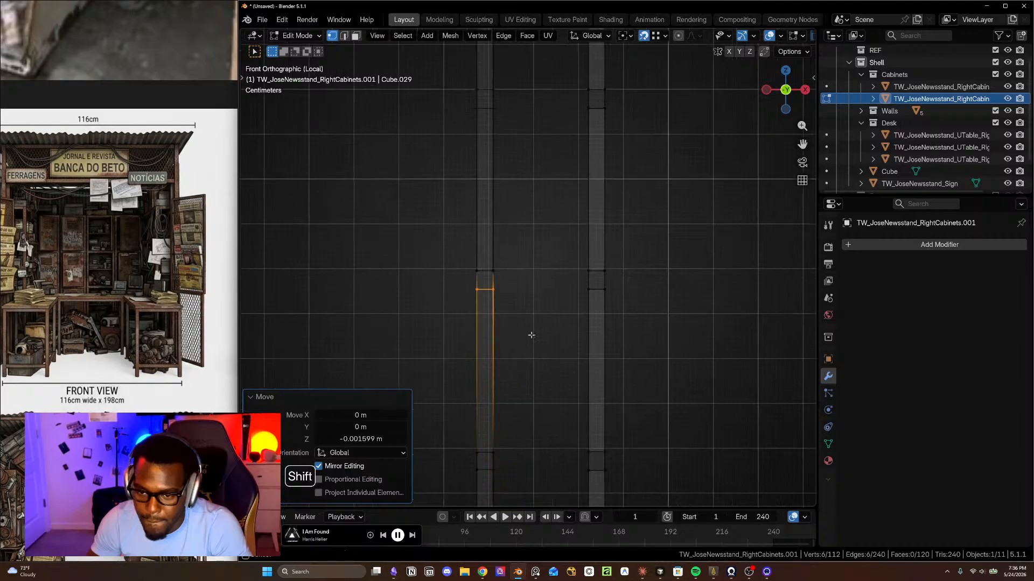
{"action": "left_click_drag", "start_coordinate": [474, 324], "coordinate": [470, 351]}
{"action": "key", "text": "g"}
{"action": "key", "text": "z"}
{"action": "left_click", "coordinate": [595, 341]}
{"action": "key", "text": "g"}
{"action": "key", "text": "z"}
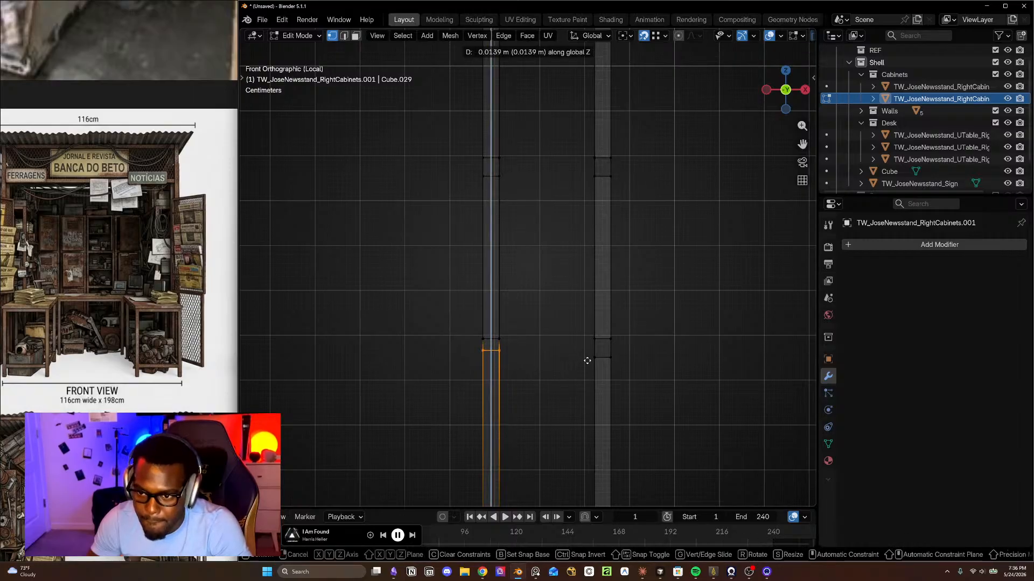
{"action": "left_click", "coordinate": [587, 360]}
{"action": "middle_click_drag", "start_coordinate": [587, 360], "coordinate": [514, 340]}
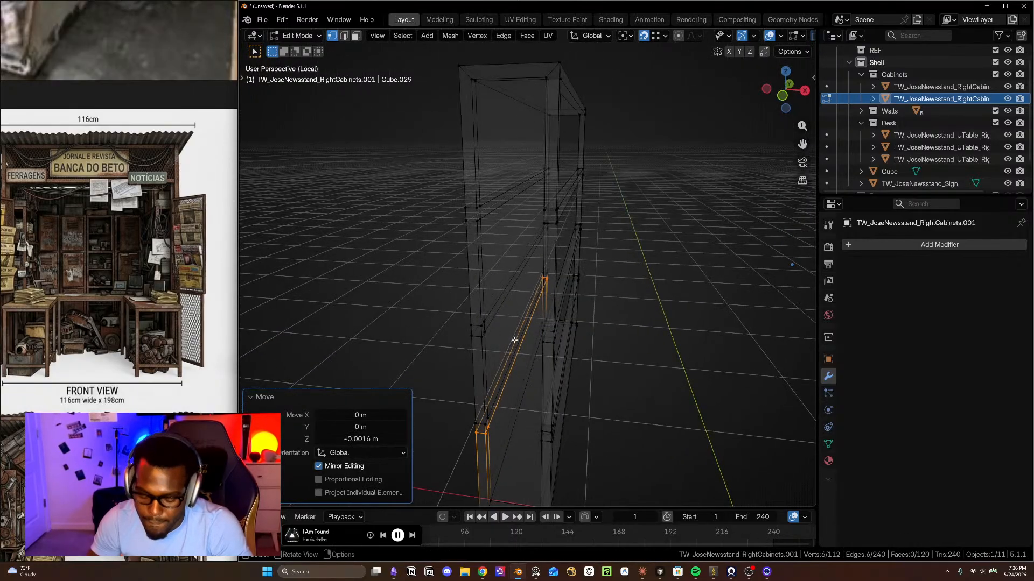
- Return to solid view and delete the three narrow band faces on the inner side of the back panel
{"action": "key", "text": "shift+z"}
{"action": "scroll", "coordinate": [515, 340], "scroll_direction": "up", "scroll_amount": 5}
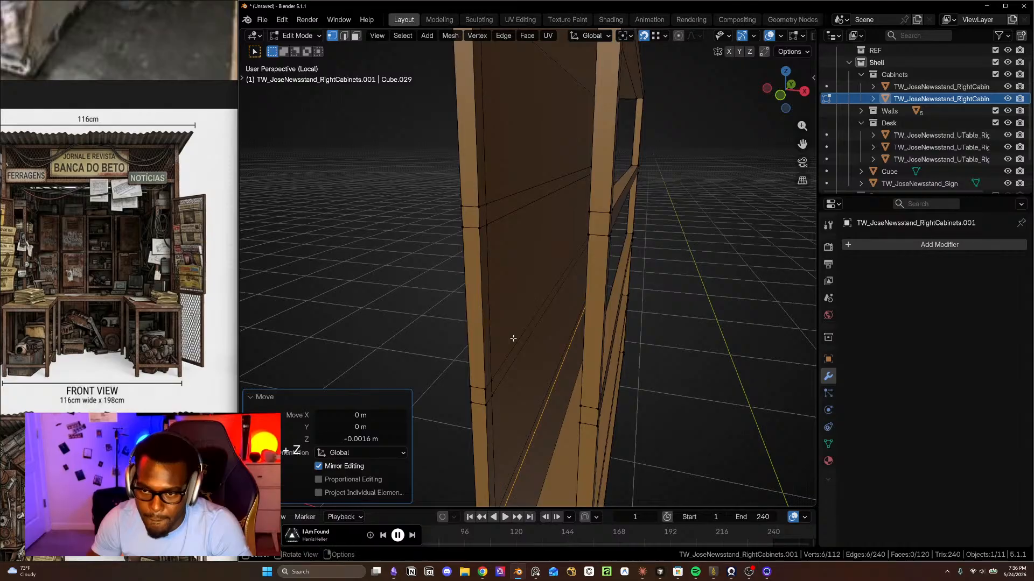
{"action": "key", "text": "3"}
{"action": "left_click", "coordinate": [503, 203]}
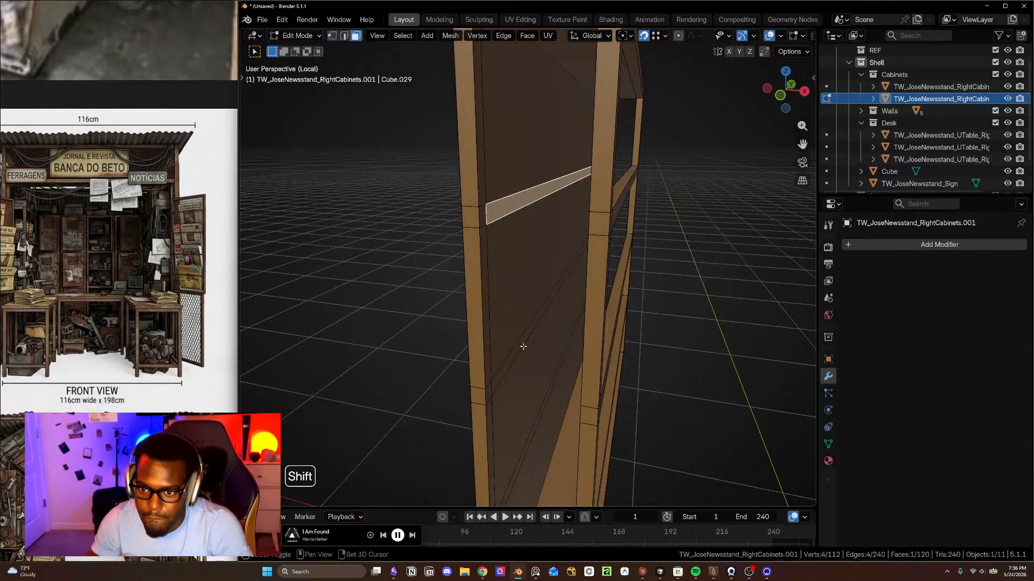
{"action": "left_click", "coordinate": [522, 346], "text": "shift"}
{"action": "key", "text": "ctrl+z"}
{"action": "left_click", "coordinate": [518, 350], "text": "shift"}
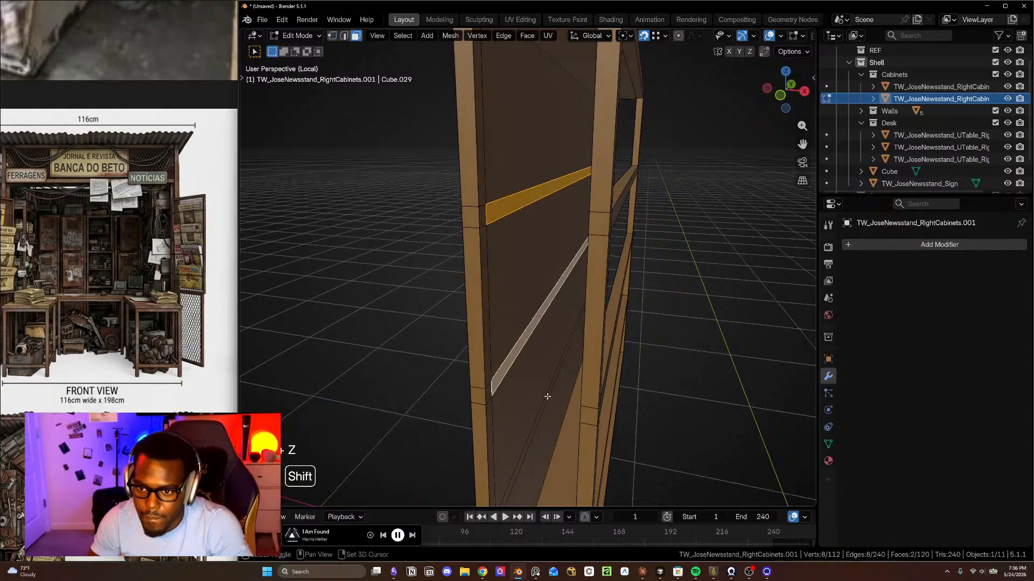
{"action": "left_click", "coordinate": [547, 395], "text": "shift"}
{"action": "key", "text": "x"}
{"action": "left_click", "coordinate": [531, 384]}
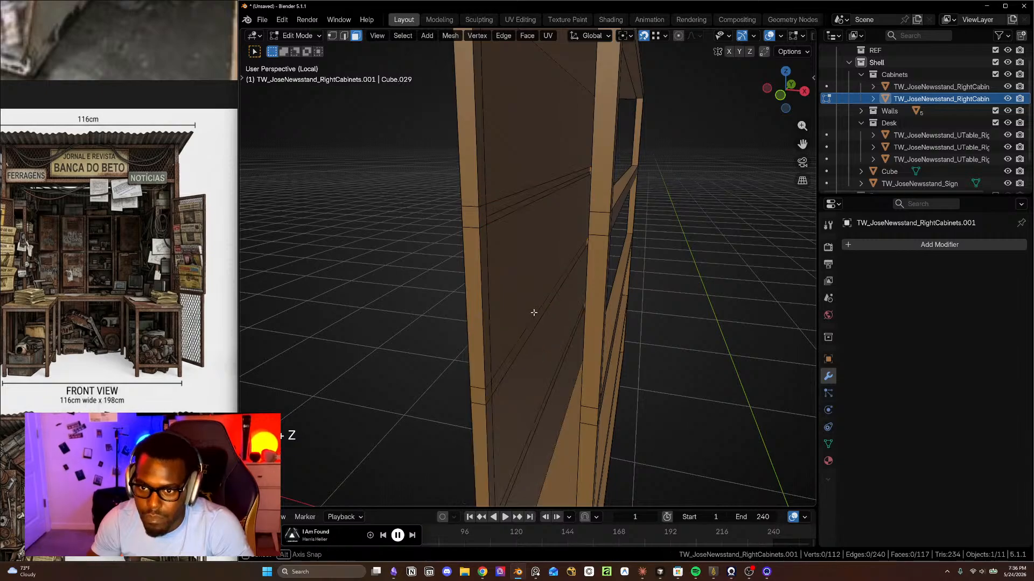
- Delete the inner faces of the three opposite shelf rails, facing the back panel's openings
{"action": "middle_click_drag", "start_coordinate": [533, 312], "coordinate": [517, 256]}
{"action": "middle_click_drag", "start_coordinate": [511, 185], "coordinate": [572, 225]}
{"action": "left_click", "coordinate": [520, 192], "text": "alt"}
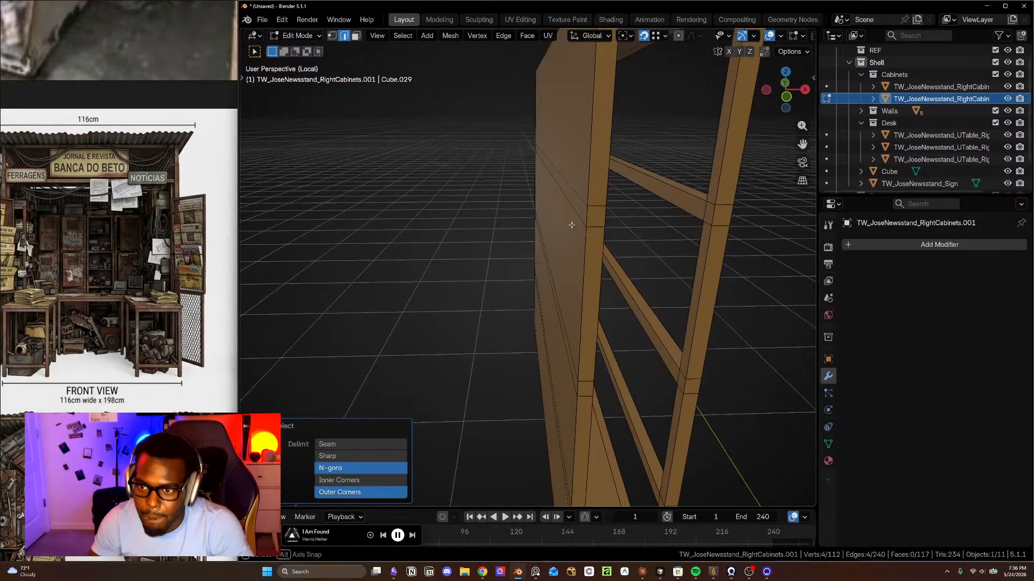
{"action": "middle_click_drag", "start_coordinate": [681, 202], "coordinate": [676, 197]}
{"action": "key", "text": "3"}
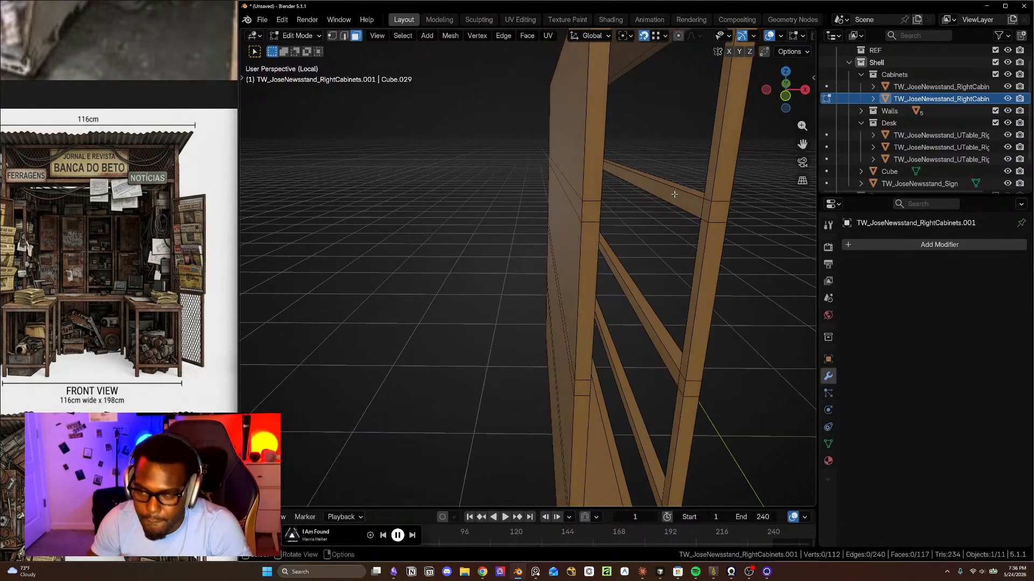
{"action": "left_click", "coordinate": [674, 195]}
{"action": "left_click", "coordinate": [649, 332], "text": "shift"}
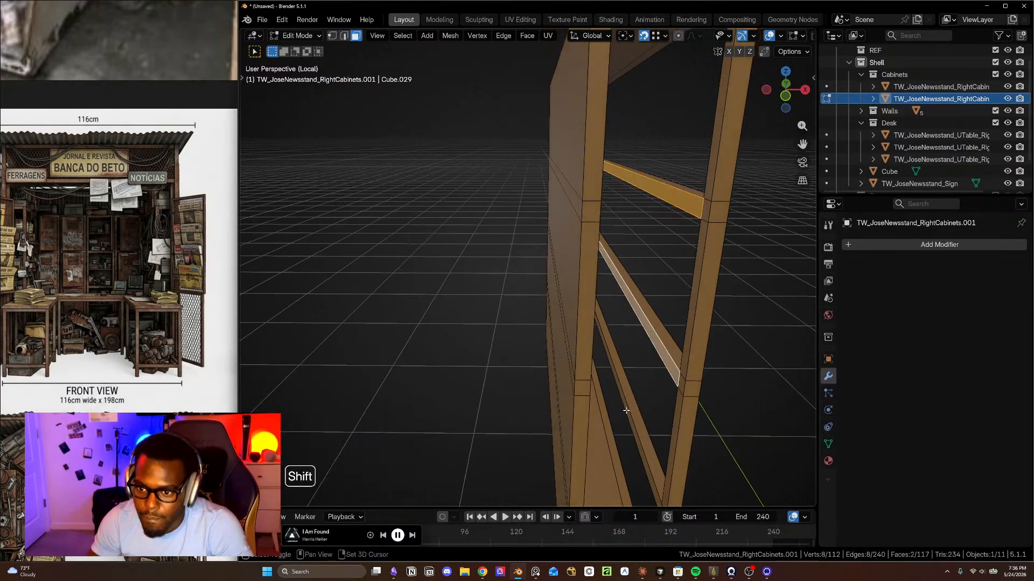
{"action": "key", "text": "x"}
{"action": "left_click", "coordinate": [671, 347]}
- Try to bridge the upper openings in the back panel and opposite rail by selecting both edge loops and using Grid Fill
{"action": "middle_click_drag", "start_coordinate": [671, 348], "coordinate": [606, 309]}
{"action": "middle_click_drag", "start_coordinate": [576, 252], "coordinate": [693, 280]}
{"action": "key", "text": "2"}
{"action": "scroll", "coordinate": [607, 253], "scroll_direction": "up", "scroll_amount": 3}
{"action": "left_click", "coordinate": [572, 228]}
{"action": "left_click", "coordinate": [536, 246], "text": "alt"}
{"action": "left_click", "coordinate": [715, 243], "text": "alt+shift"}
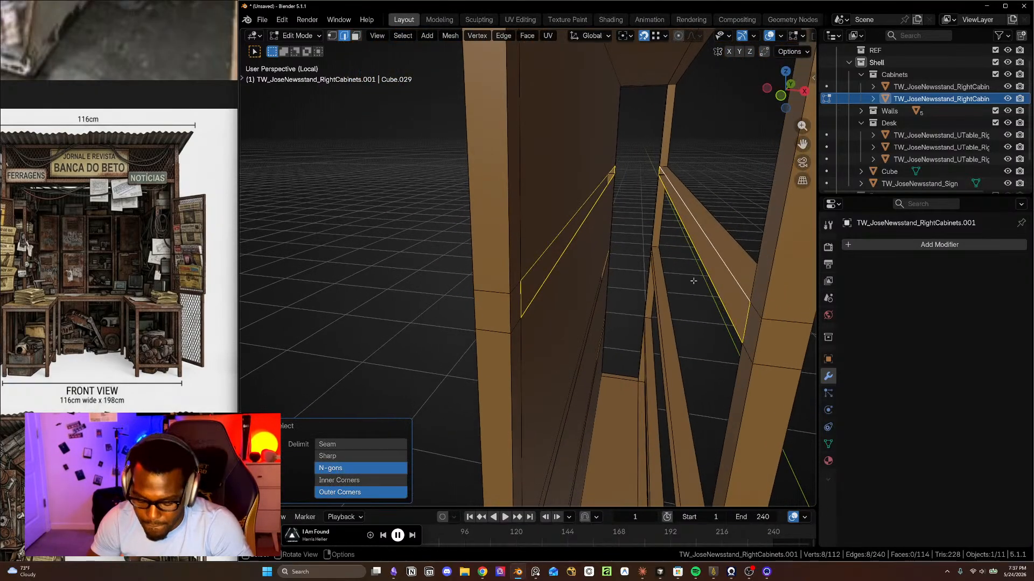
{"action": "key", "text": "space"}
{"action": "key", "text": "Escape"}
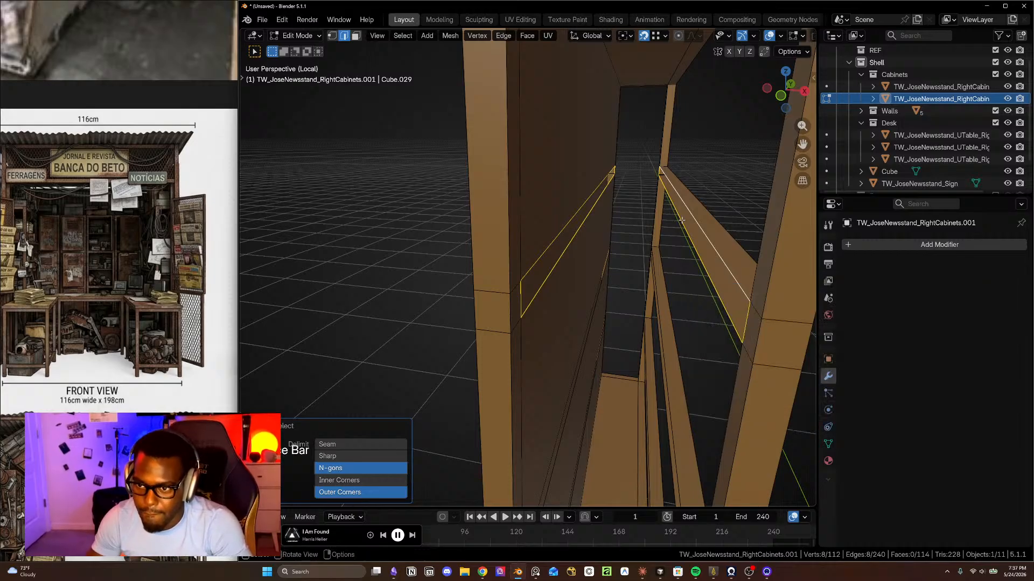
{"action": "key", "text": "ctrl+f"}
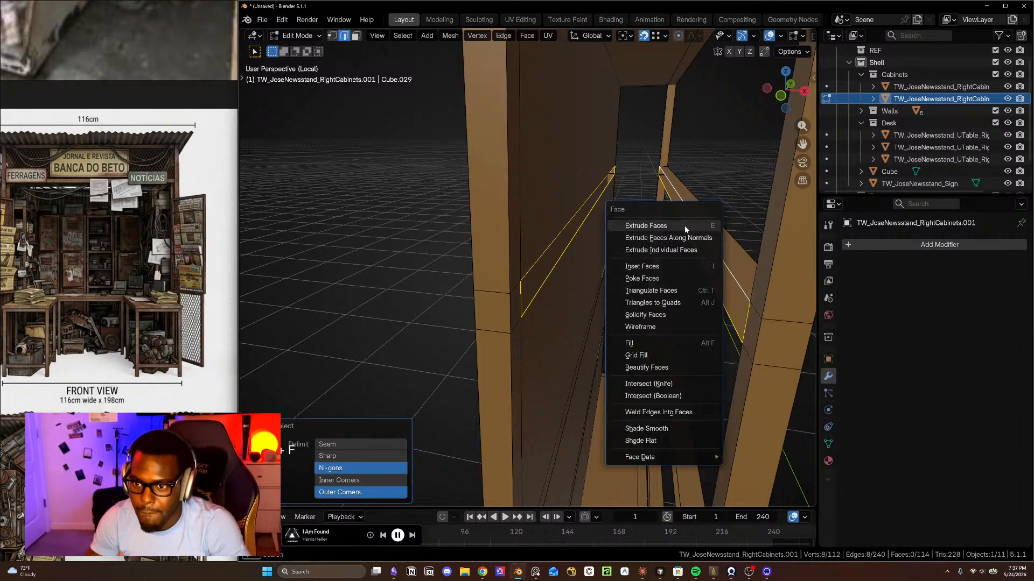
{"action": "left_click", "coordinate": [649, 353]}
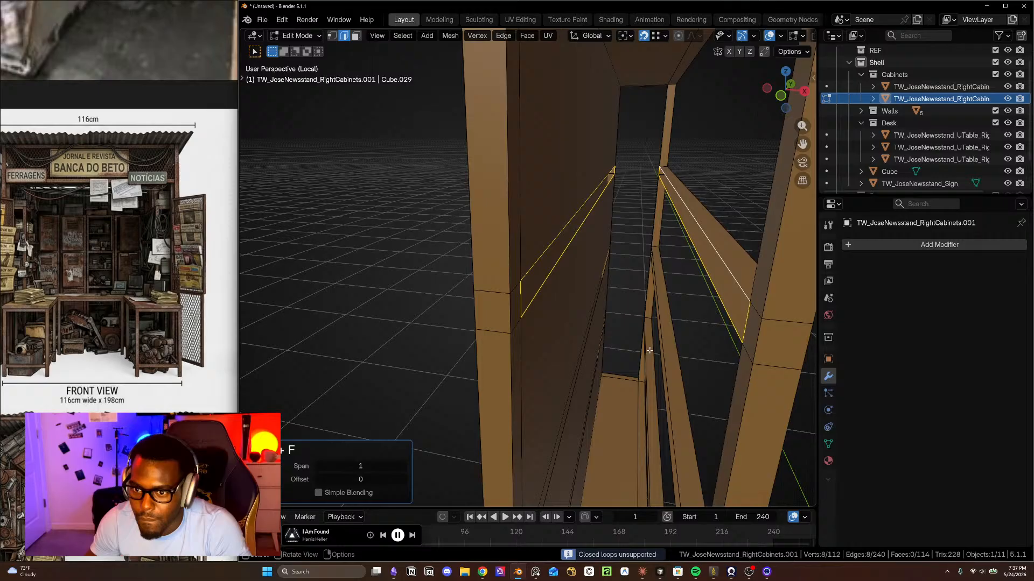
{"action": "left_click", "coordinate": [558, 236]}
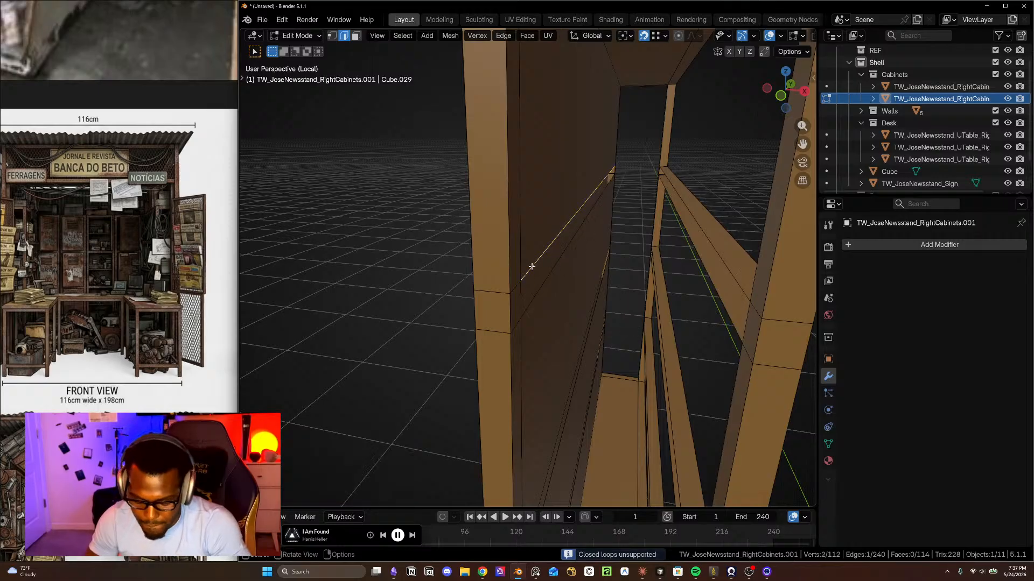
{"action": "left_click", "coordinate": [546, 279], "text": "alt"}
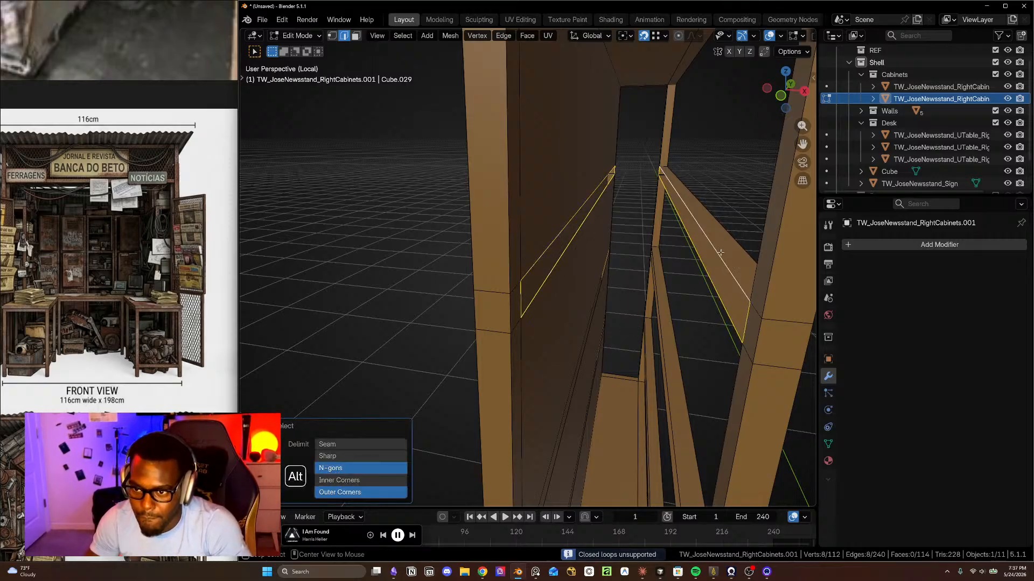
{"action": "key", "text": "ctrl+f"}
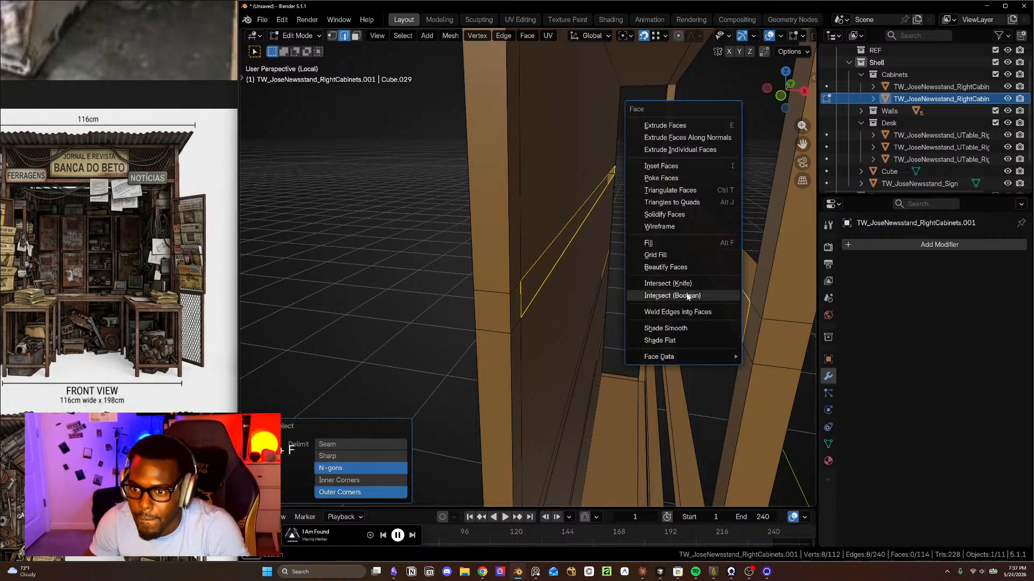
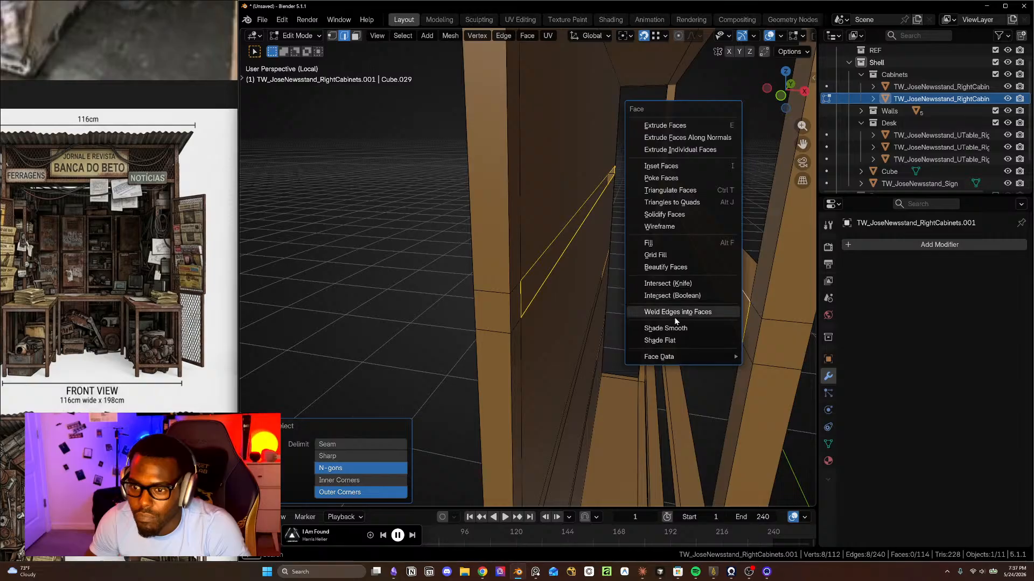
- Fill a shelf-top face between the top edges of the upper openings in the back panel and opposite rail
{"action": "left_click", "coordinate": [560, 231]}
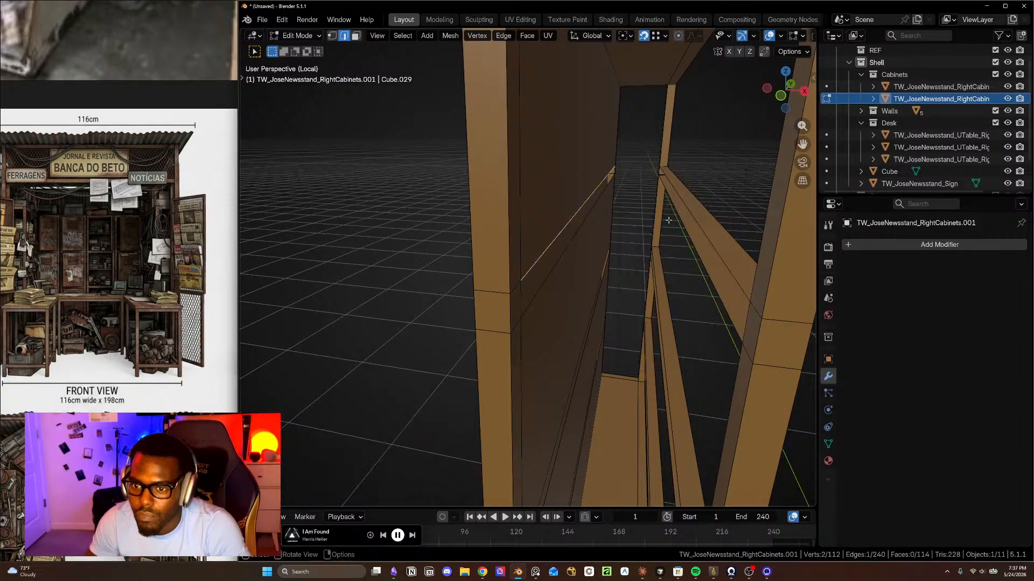
{"action": "key", "text": "f"}
{"action": "middle_click_drag", "start_coordinate": [695, 221], "coordinate": [508, 182]}
{"action": "left_click", "coordinate": [535, 129], "text": "alt"}
{"action": "left_click", "coordinate": [506, 162]}
{"action": "middle_click_drag", "start_coordinate": [569, 158], "coordinate": [618, 199]}
{"action": "left_click", "coordinate": [604, 175], "text": "ctrl"}
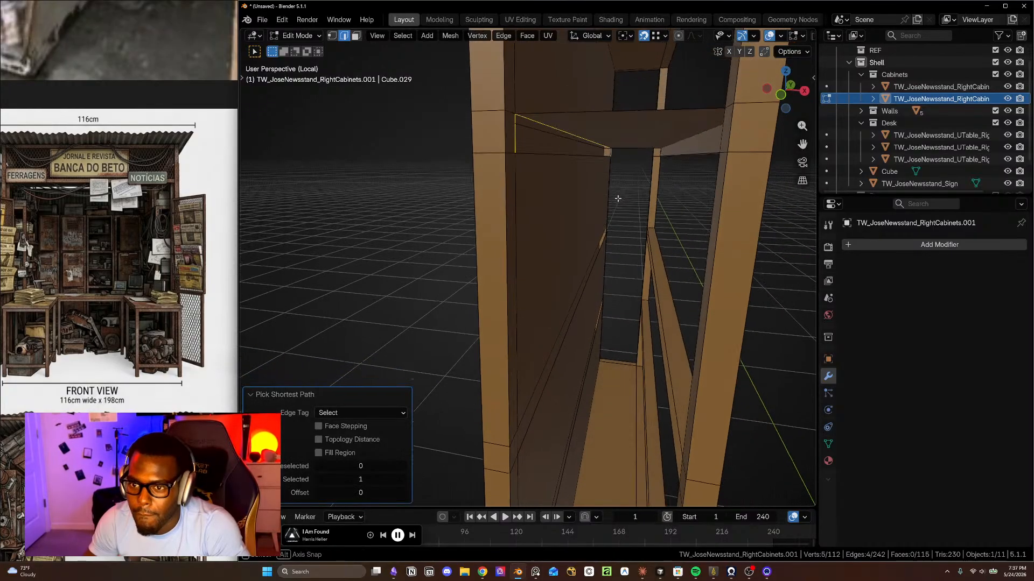
- Select the end and bottom edges of both upper openings and close the upper shelf's underside and ends with Grid Fill
{"action": "left_click", "coordinate": [516, 151]}
{"action": "middle_click_drag", "start_coordinate": [571, 165], "coordinate": [508, 238]}
{"action": "middle_click_drag", "start_coordinate": [606, 213], "coordinate": [513, 236]}
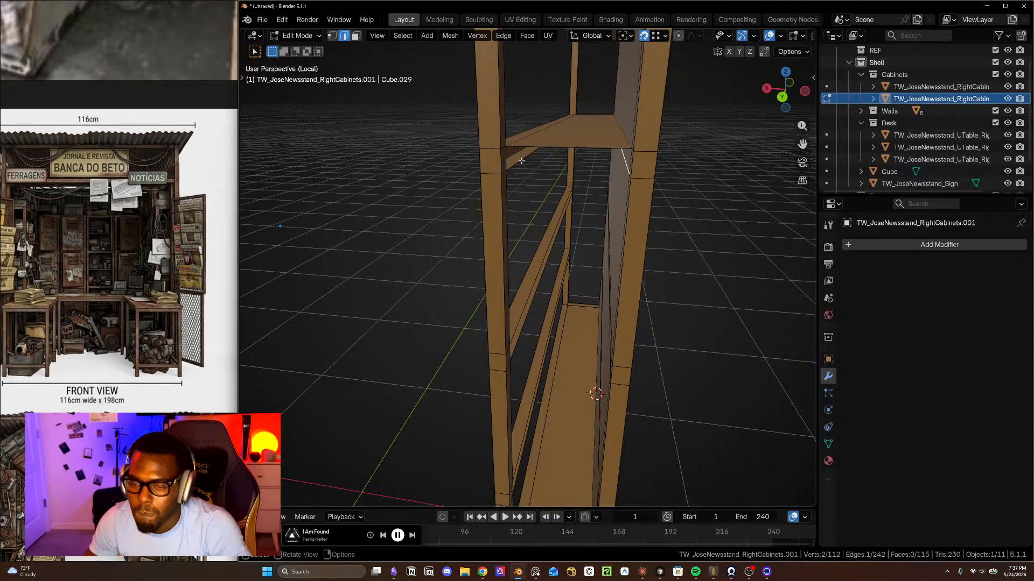
{"action": "middle_click_drag", "start_coordinate": [534, 160], "coordinate": [524, 150]}
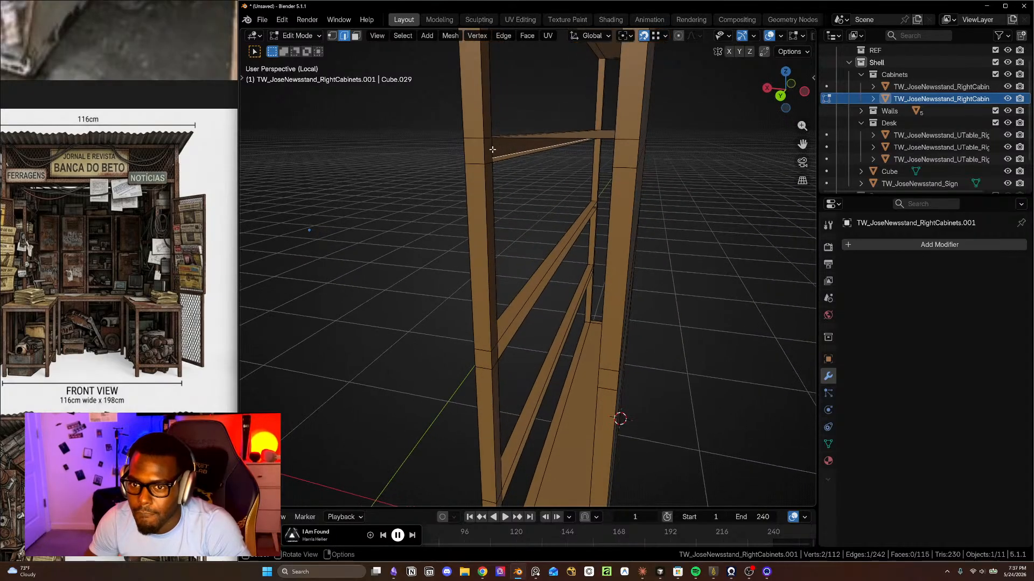
{"action": "scroll", "coordinate": [532, 153], "scroll_direction": "up", "scroll_amount": 3}
{"action": "left_click", "coordinate": [589, 143], "text": "shift"}
{"action": "middle_click_drag", "start_coordinate": [588, 142], "coordinate": [590, 153]}
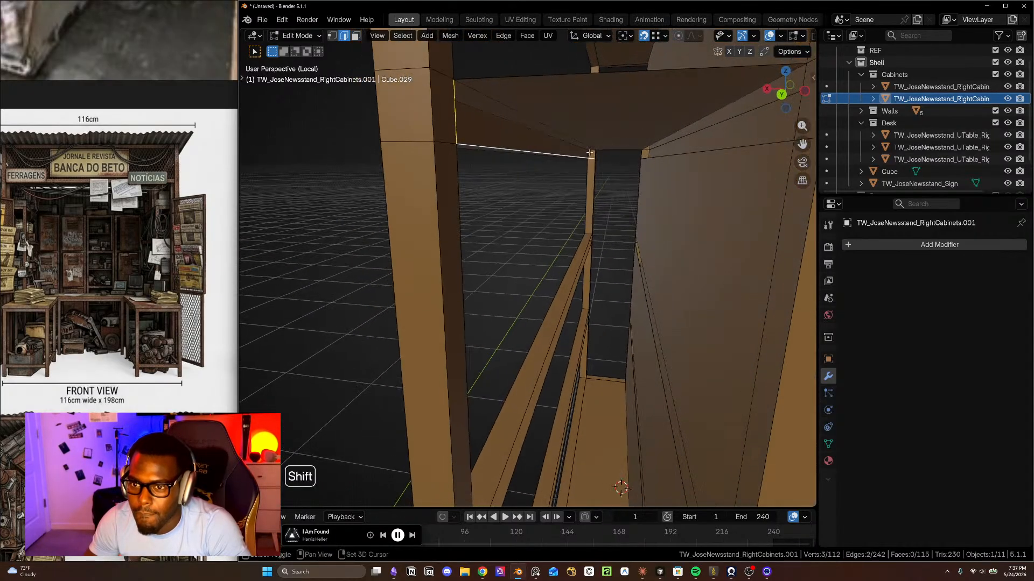
{"action": "left_click", "coordinate": [660, 159], "text": "shift"}
{"action": "middle_click_drag", "start_coordinate": [678, 173], "coordinate": [636, 210]}
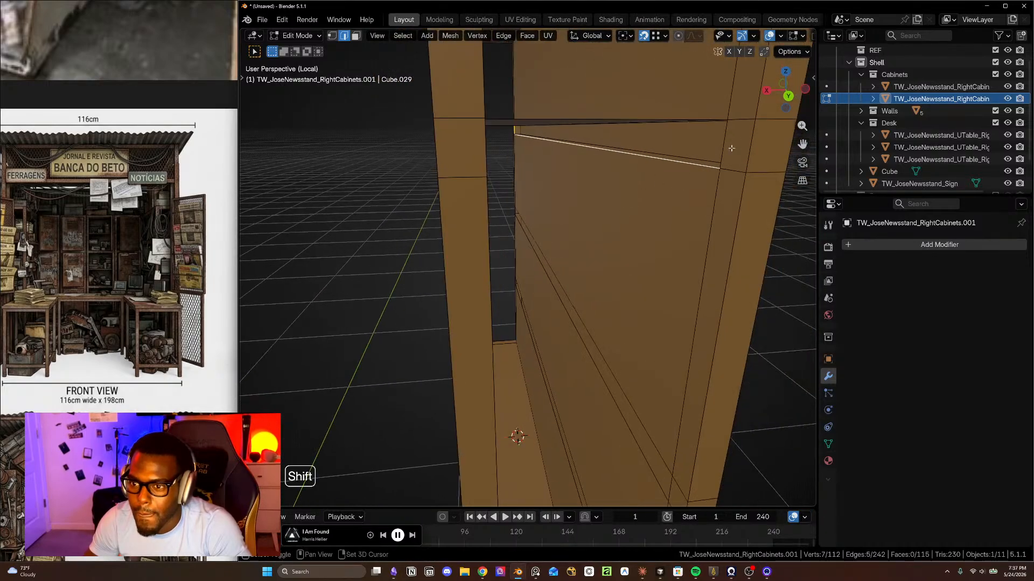
{"action": "key", "text": "ctrl+f"}
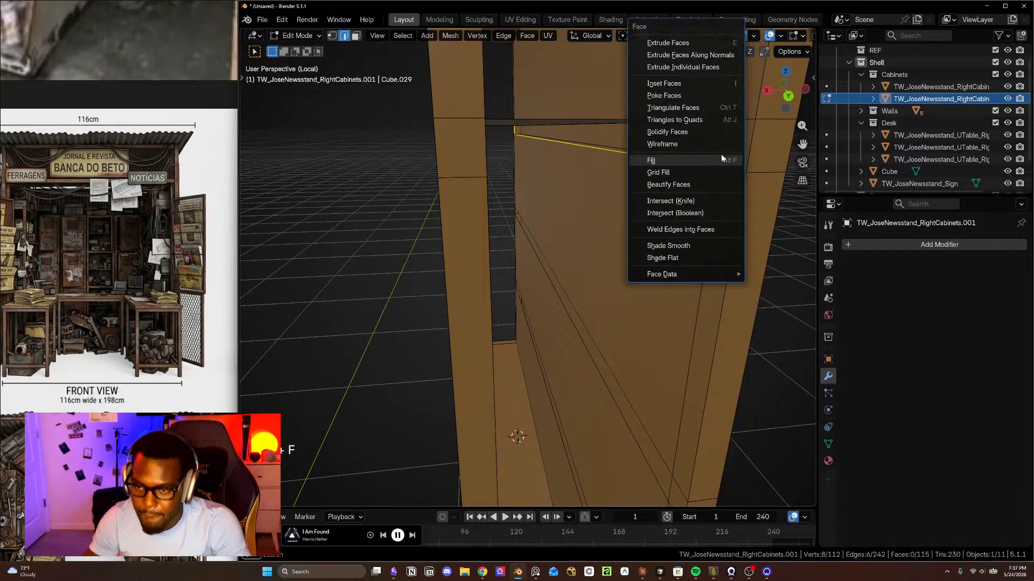
{"action": "left_click", "coordinate": [714, 171]}
{"action": "middle_click_drag", "start_coordinate": [714, 172], "coordinate": [782, 206]}
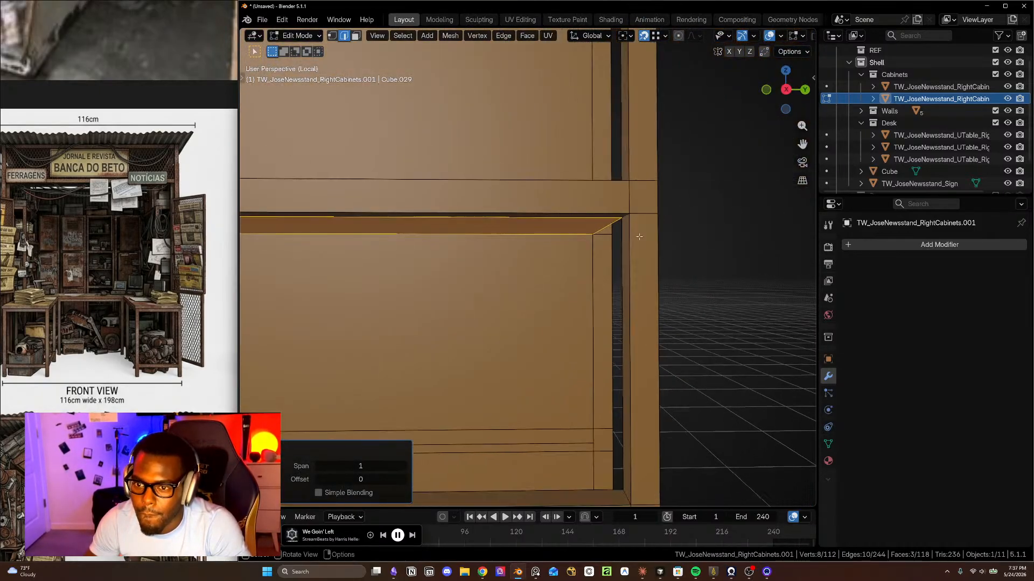
- Fill a shelf-underside face between the lower edges of the middle openings in the back panel and opposite rail
{"action": "scroll", "coordinate": [592, 280], "scroll_direction": "down", "scroll_amount": 3}
{"action": "middle_click_drag", "start_coordinate": [538, 367], "coordinate": [472, 341]}
{"action": "scroll", "coordinate": [473, 341], "scroll_direction": "up", "scroll_amount": 3}
{"action": "middle_click_drag", "start_coordinate": [737, 344], "coordinate": [632, 323], "text": "shift"}
{"action": "middle_click_drag", "start_coordinate": [632, 323], "coordinate": [603, 318]}
{"action": "left_click", "coordinate": [471, 229]}
{"action": "mouse_move", "coordinate": [625, 204]}
{"action": "middle_mouse_down"}
{"action": "mouse_move", "coordinate": [657, 189]}
{"action": "mouse_move", "coordinate": [627, 221]}
{"action": "middle_mouse_up"}
{"action": "left_click", "coordinate": [643, 194]}
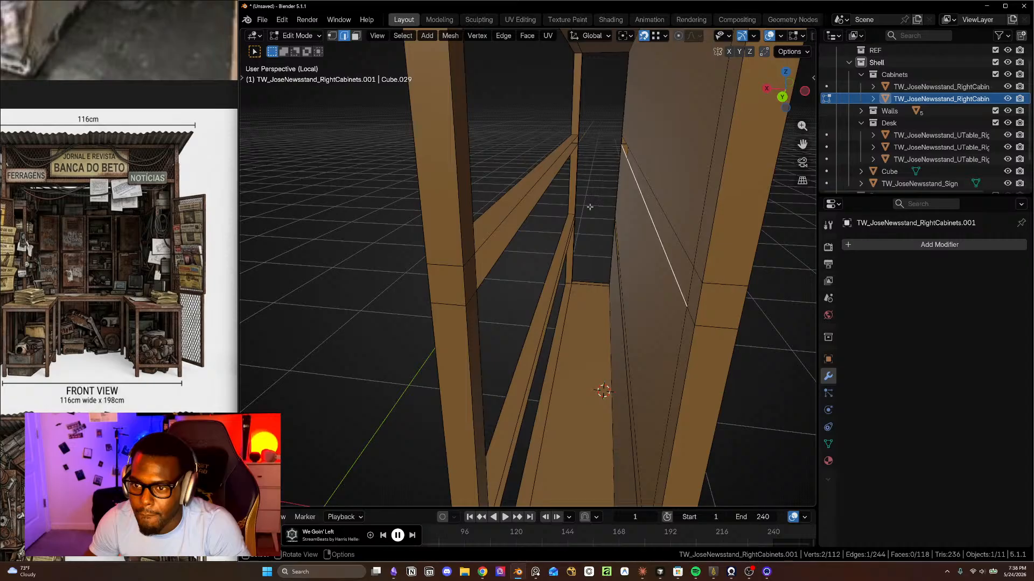
{"action": "left_click", "coordinate": [527, 211], "text": "shift"}
{"action": "key", "text": "f"}
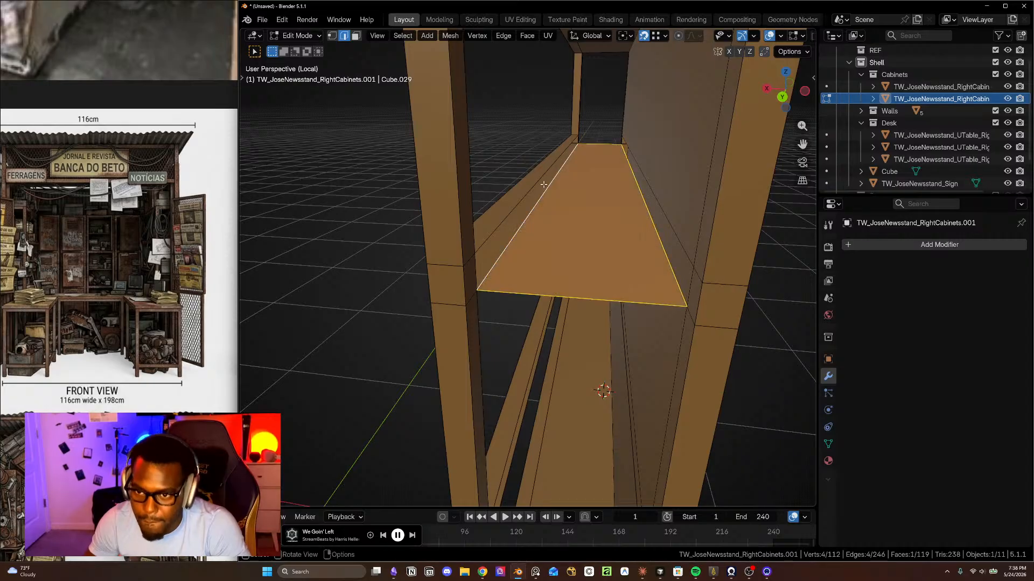
- Select the top and end edges of both middle openings and close the middle shelf's top and ends with Grid Fill
{"action": "left_click", "coordinate": [509, 217]}
{"action": "middle_click_drag", "start_coordinate": [508, 217], "coordinate": [465, 271]}
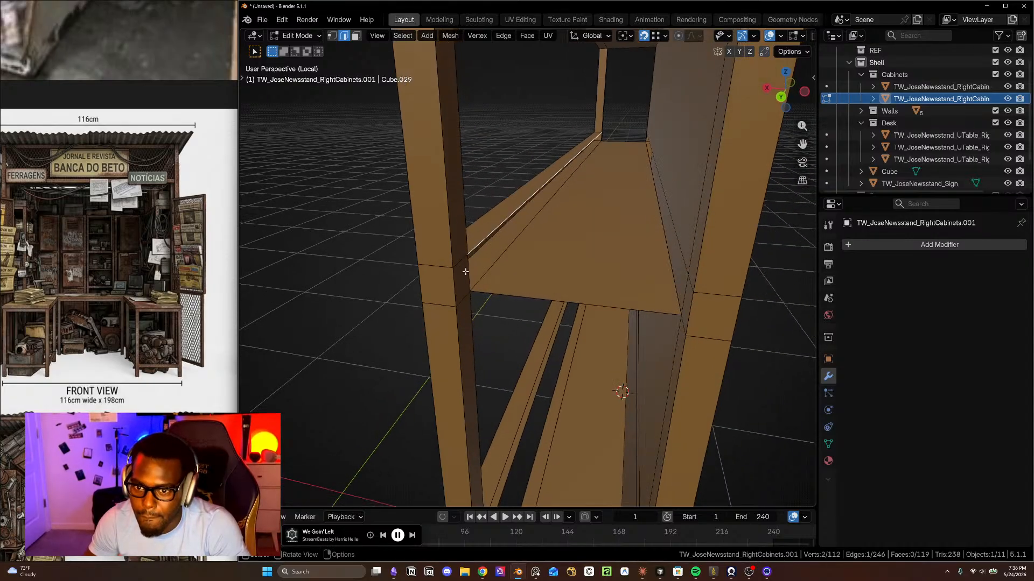
{"action": "left_click", "coordinate": [602, 137], "text": "ctrl"}
{"action": "middle_click_drag", "start_coordinate": [601, 137], "coordinate": [745, 203]}
{"action": "left_click", "coordinate": [619, 139], "text": "shift"}
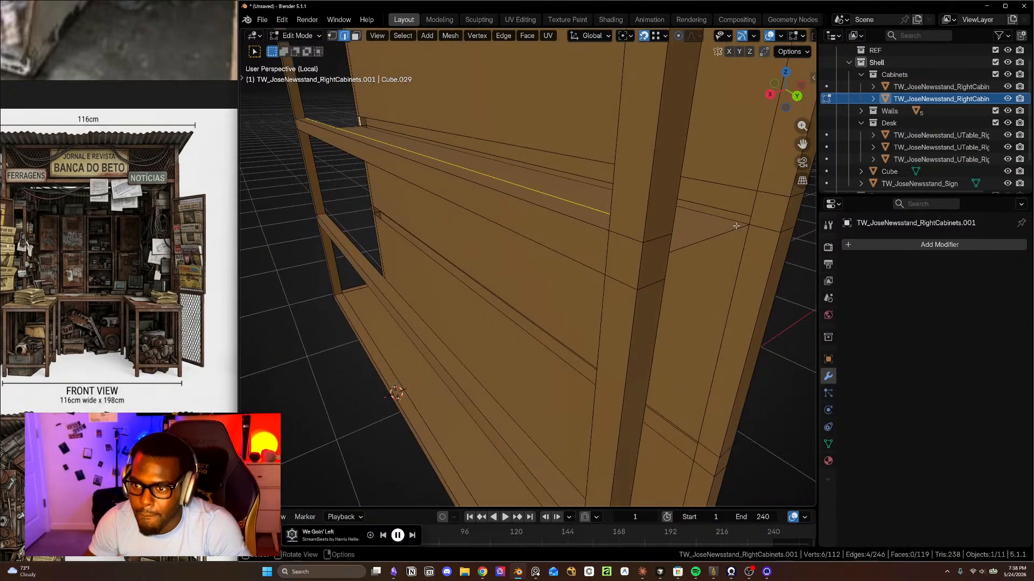
{"action": "left_click", "coordinate": [749, 205], "text": "ctrl"}
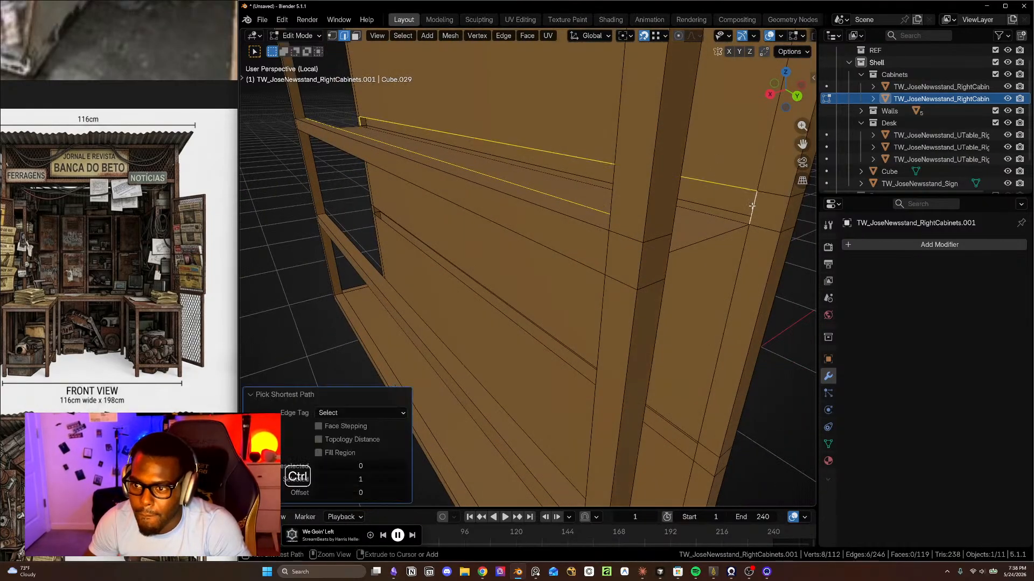
{"action": "key", "text": "ctrl+f"}
{"action": "left_click", "coordinate": [596, 210]}
- Fill a shelf-underside face between the lower edges of the lowest openings in the back panel and opposite rail
{"action": "middle_click_drag", "start_coordinate": [665, 233], "coordinate": [566, 293]}
{"action": "left_click", "coordinate": [469, 297], "text": "shift"}
{"action": "key", "text": "f"}
- Close the lowest shelf's top and ends with Grid Fill from both openings' remaining edges, and return to Object Mode
{"action": "middle_click_drag", "start_coordinate": [526, 277], "coordinate": [486, 304]}
{"action": "left_click", "coordinate": [381, 338]}
{"action": "middle_click_drag", "start_coordinate": [388, 333], "coordinate": [437, 272]}
{"action": "right_click", "coordinate": [432, 274], "text": "ctrl"}
{"action": "key", "text": "ctrl+z"}
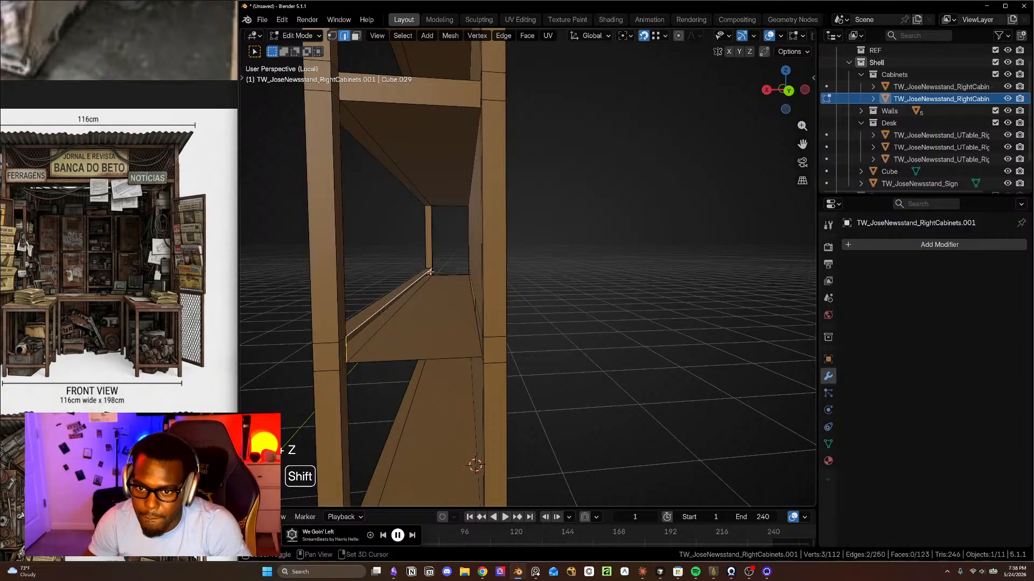
{"action": "middle_click_drag", "start_coordinate": [431, 272], "coordinate": [629, 318], "text": "shift"}
{"action": "left_click", "coordinate": [647, 293], "text": "ctrl"}
{"action": "key", "text": "ctrl+f"}
{"action": "left_click", "coordinate": [547, 305]}
{"action": "scroll", "coordinate": [587, 323], "scroll_direction": "down", "scroll_amount": 4}
{"action": "middle_click_drag", "start_coordinate": [462, 339], "coordinate": [653, 306], "text": "shift"}
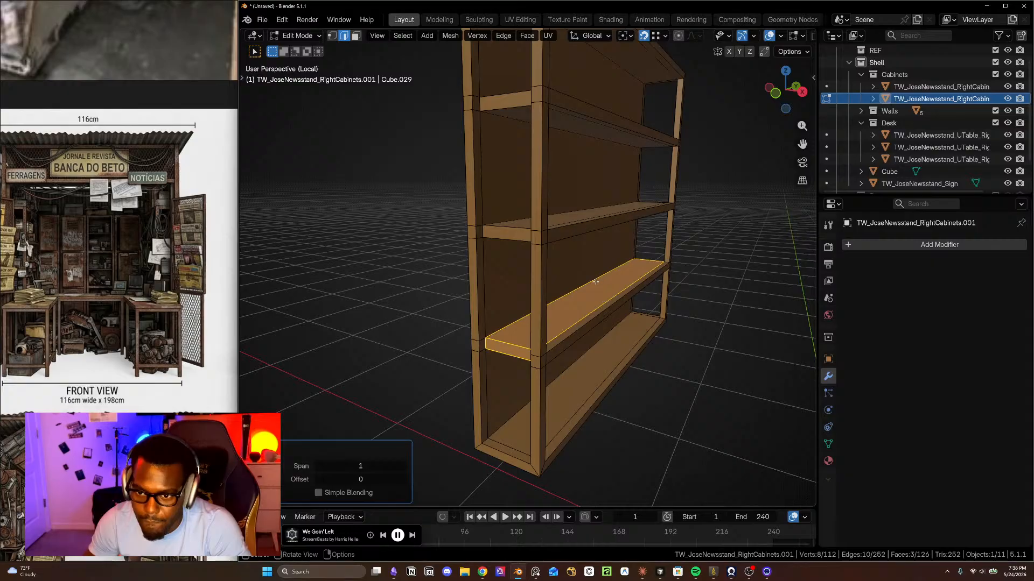
{"action": "key", "text": "alt+a"}
{"action": "key", "text": "Tab"}
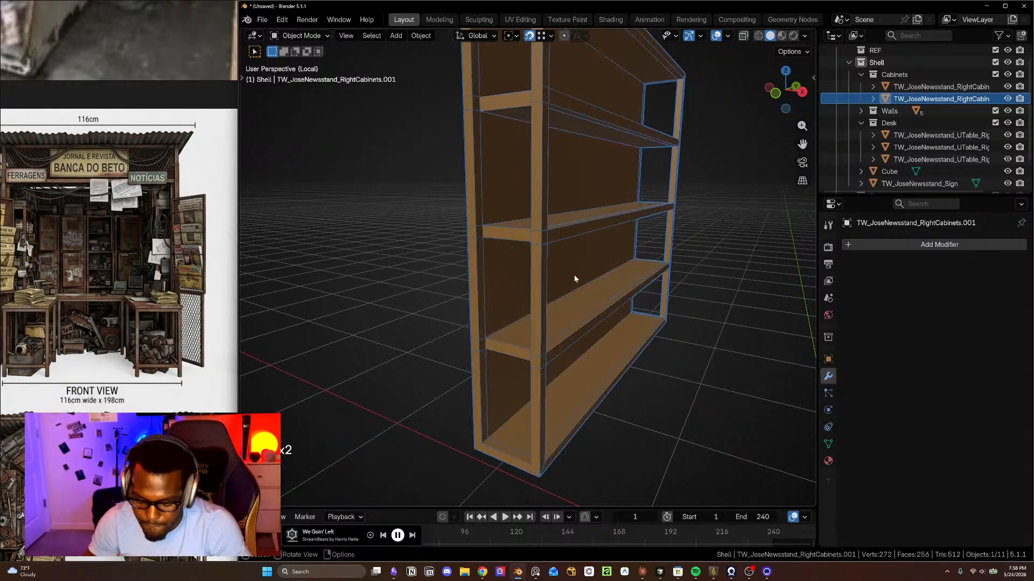
- Add a Subdivision Surface modifier to the cabinet with viewport level 2 and turn off its viewport display
{"action": "key", "text": "ctrl+KP_2"}
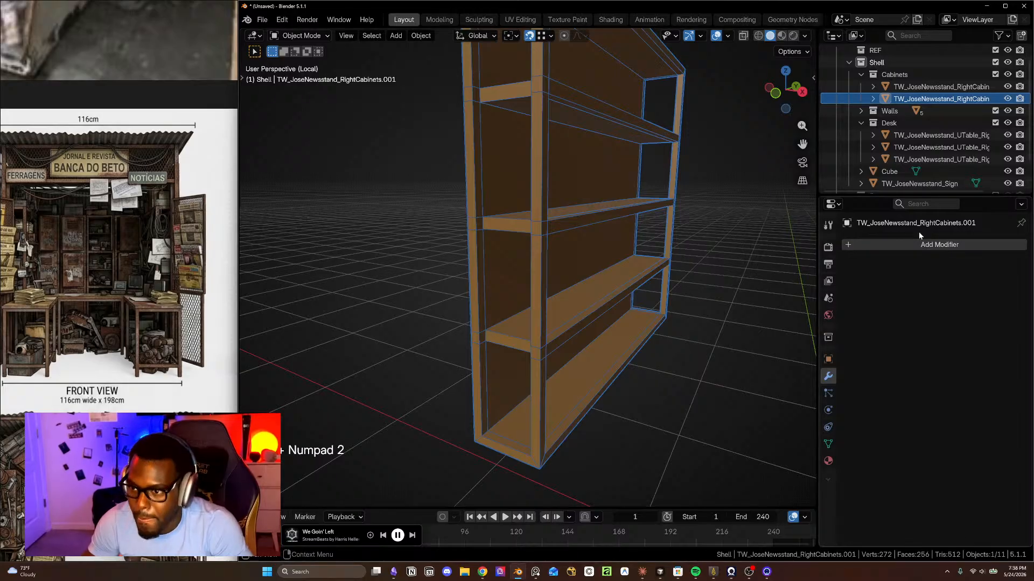
{"action": "left_click", "coordinate": [860, 246]}
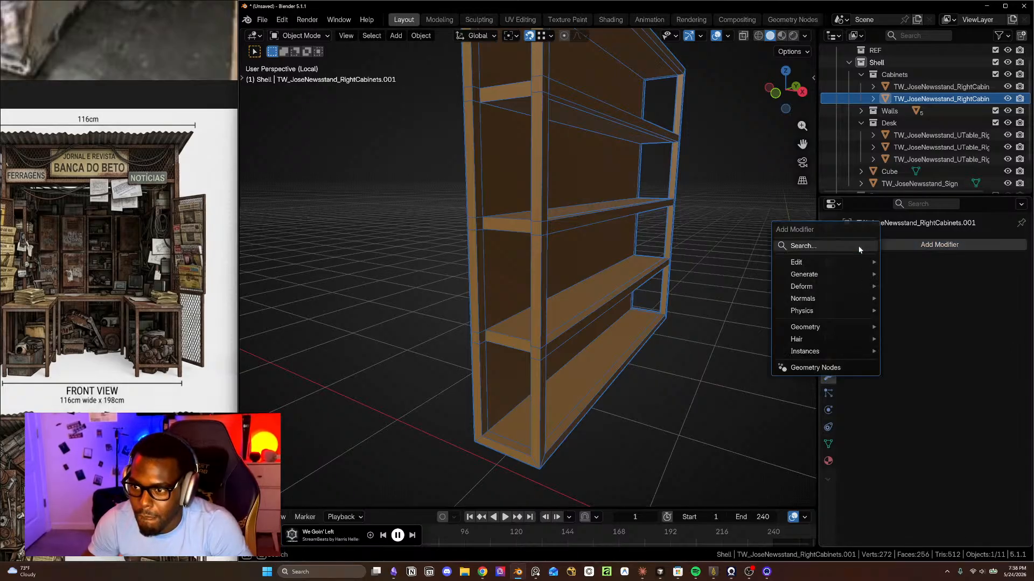
{"action": "left_click", "coordinate": [841, 248]}
{"action": "type", "text": "sub"}
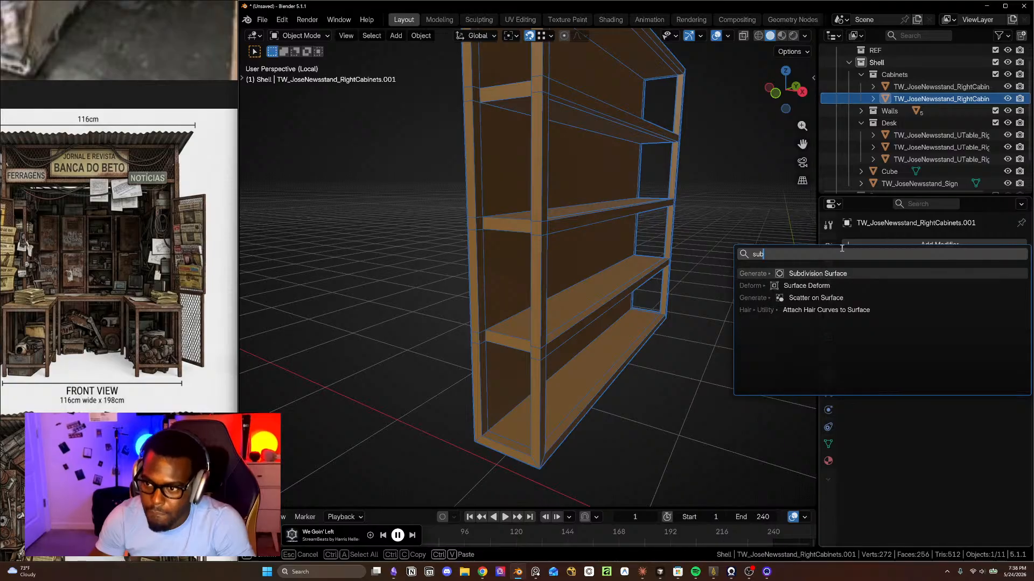
{"action": "left_click", "coordinate": [832, 273]}
{"action": "scroll", "coordinate": [586, 312], "scroll_direction": "up", "scroll_amount": 3}
{"action": "middle_click_drag", "start_coordinate": [528, 313], "coordinate": [603, 313]}
{"action": "left_click", "coordinate": [1006, 298]}
{"action": "middle_click_drag", "start_coordinate": [764, 295], "coordinate": [604, 374]}
{"action": "left_click", "coordinate": [966, 264]}
- Inspect the cabinet's shelf mesh from several sides in Edit Mode
{"action": "key", "text": "Tab"}
{"action": "middle_click_drag", "start_coordinate": [660, 332], "coordinate": [569, 335]}
{"action": "scroll", "coordinate": [609, 298], "scroll_direction": "up", "scroll_amount": 2}
{"action": "middle_click_drag", "start_coordinate": [766, 324], "coordinate": [641, 297]}
{"action": "scroll", "coordinate": [557, 297], "scroll_direction": "down", "scroll_amount": 3}
{"action": "middle_click_drag", "start_coordinate": [569, 287], "coordinate": [578, 325]}
{"action": "scroll", "coordinate": [528, 308], "scroll_direction": "down", "scroll_amount": 3}
{"action": "key", "text": "Tab"}
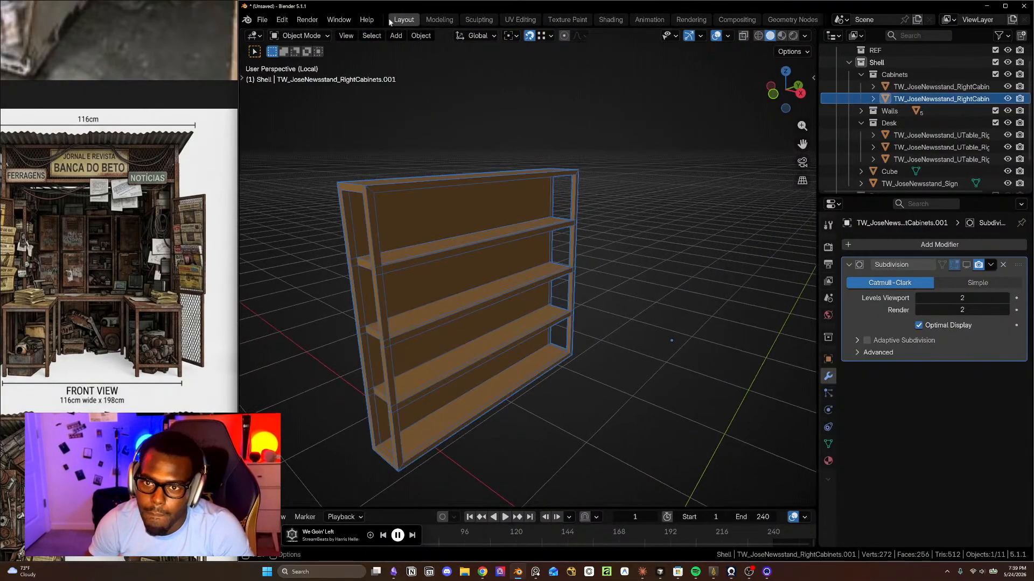
- Set the cabinet's origin to its geometry and leave local view to show it within the full newsstand
{"action": "left_click", "coordinate": [421, 36]}
{"action": "mouse_move", "coordinate": [461, 60]}
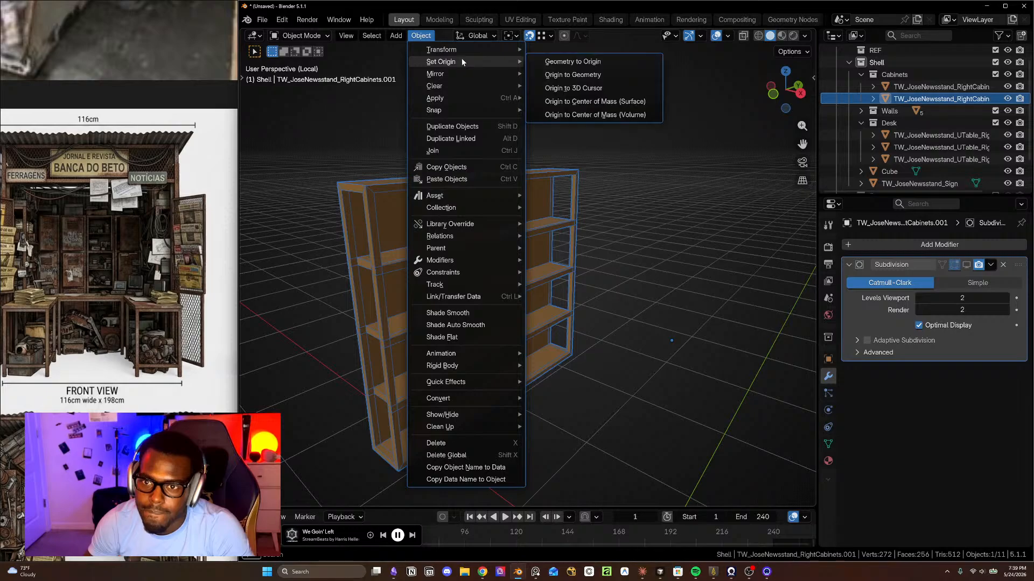
{"action": "left_click", "coordinate": [576, 76]}
{"action": "middle_click_drag", "start_coordinate": [508, 249], "coordinate": [563, 316]}
{"action": "scroll", "coordinate": [565, 304], "scroll_direction": "down", "scroll_amount": 3}
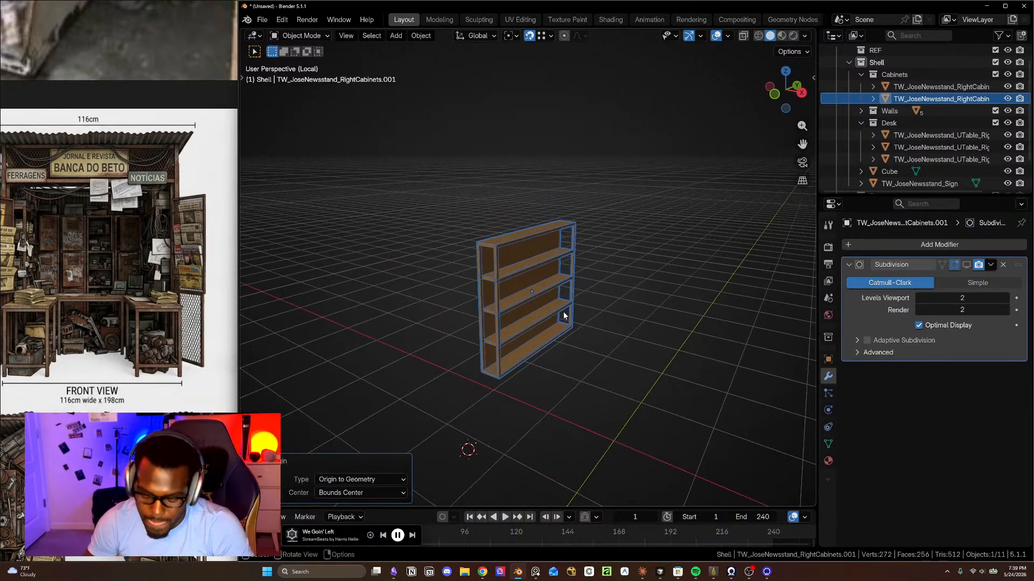
{"action": "key", "text": "slash"}
{"action": "scroll", "coordinate": [587, 273], "scroll_direction": "down", "scroll_amount": 5}
{"action": "middle_click_drag", "start_coordinate": [655, 281], "coordinate": [595, 290], "text": "shift"}
{"action": "middle_click_drag", "start_coordinate": [595, 290], "coordinate": [511, 278]}
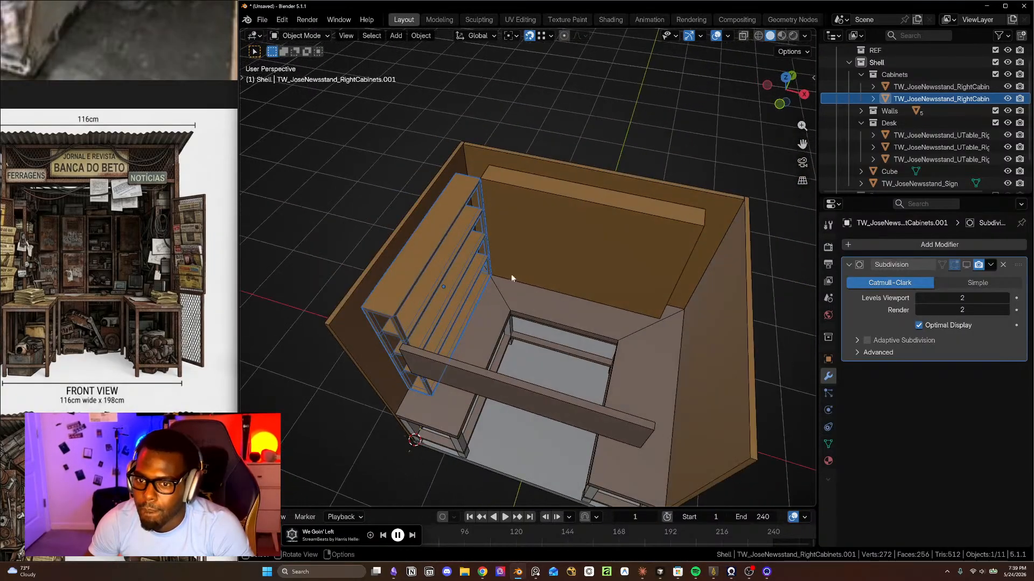
{"action": "middle_click_drag", "start_coordinate": [444, 235], "coordinate": [443, 231]}
{"action": "middle_click_drag", "start_coordinate": [505, 278], "coordinate": [450, 281]}
{"action": "scroll", "coordinate": [436, 246], "scroll_direction": "up", "scroll_amount": 4}
- Isolate the cabinet and add one centred loop cut across the length of its shelves and back panel
{"action": "key", "text": "Tab"}
{"action": "key", "text": "Tab"}
{"action": "key", "text": "slash"}
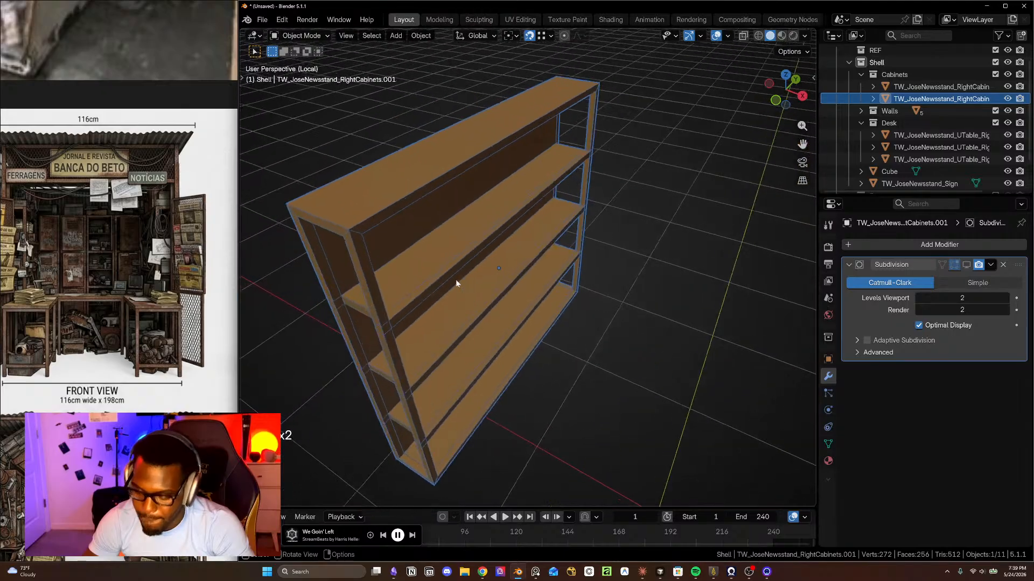
{"action": "middle_click_drag", "start_coordinate": [477, 267], "coordinate": [628, 337]}
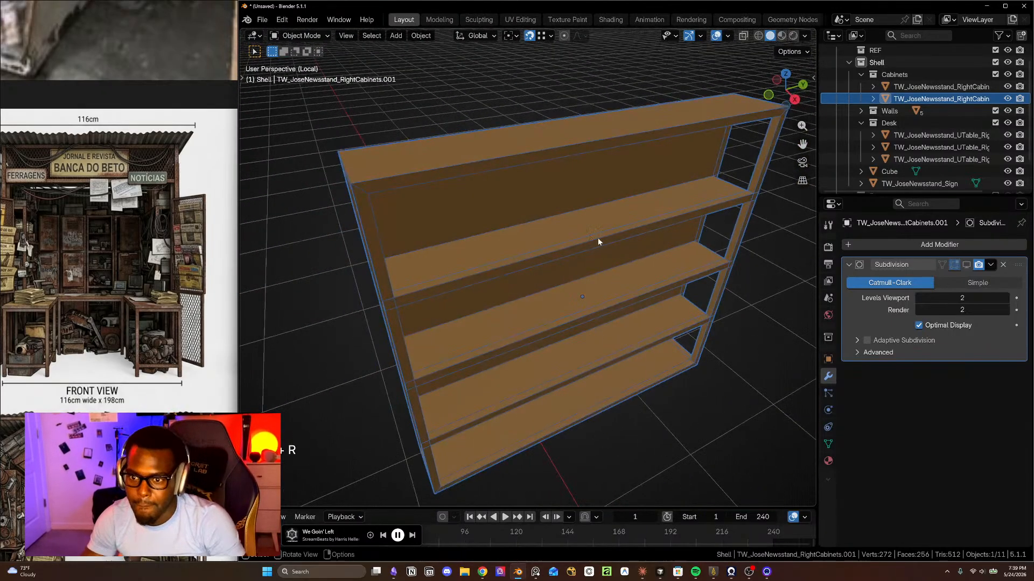
{"action": "key", "text": "Tab"}
{"action": "key", "text": "ctrl+r"}
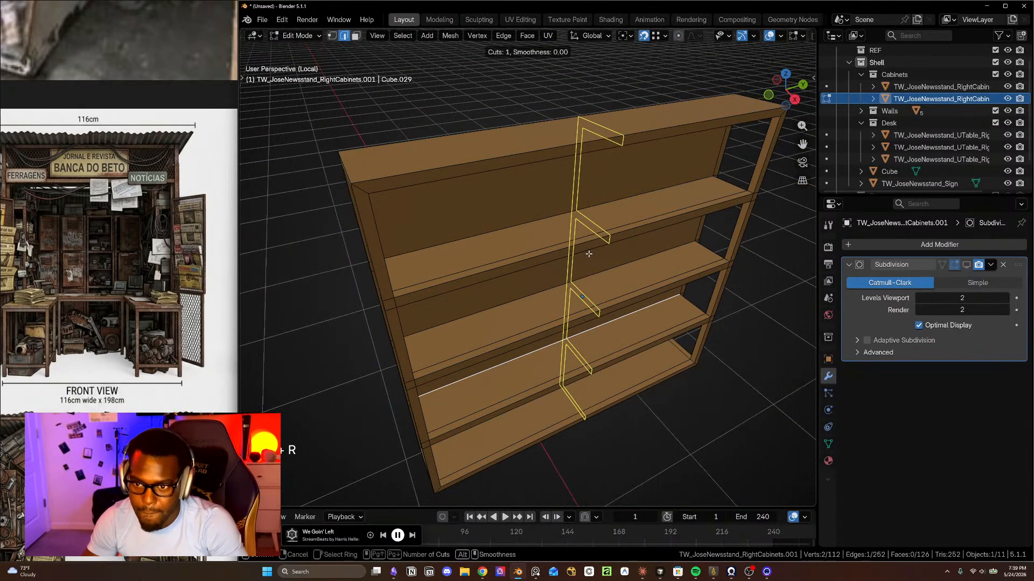
{"action": "left_click", "coordinate": [587, 251]}
{"action": "right_click", "coordinate": [587, 251]}
{"action": "middle_click_drag", "start_coordinate": [587, 250], "coordinate": [604, 360]}
{"action": "key", "text": "Tab"}
- Leave local view and add a Mirror modifier on the X axis to the cabinet, with the U-shaped desk as mirror object
{"action": "key", "text": "KP_Divide"}
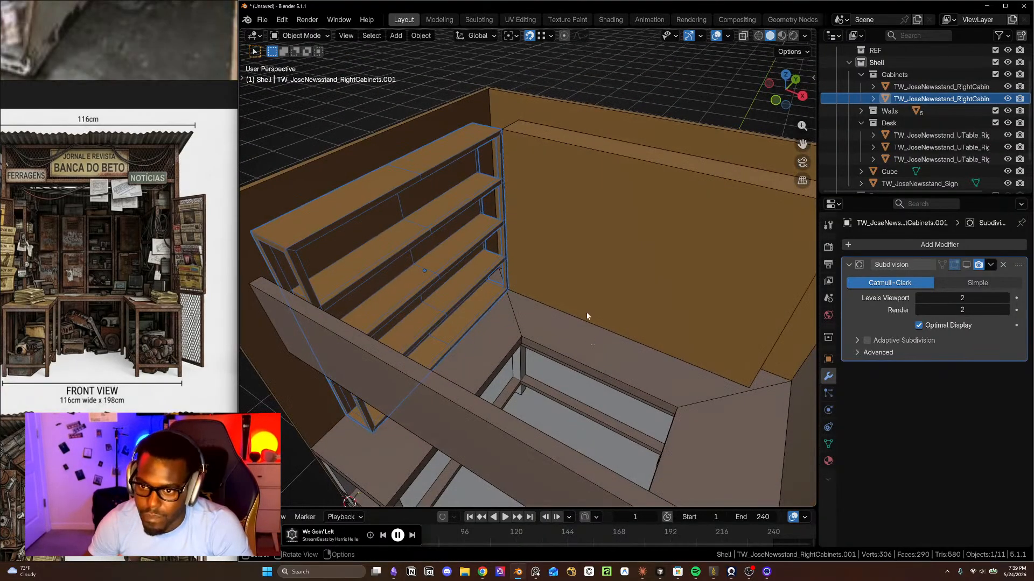
{"action": "key", "text": "KP_Decimal"}
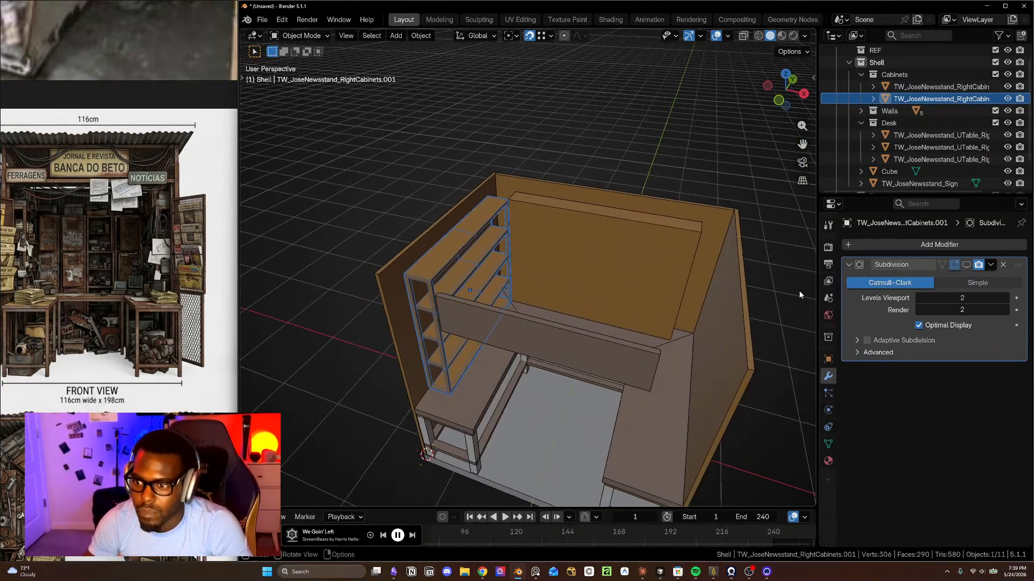
{"action": "left_click", "coordinate": [861, 242]}
{"action": "type", "text": "mirro"}
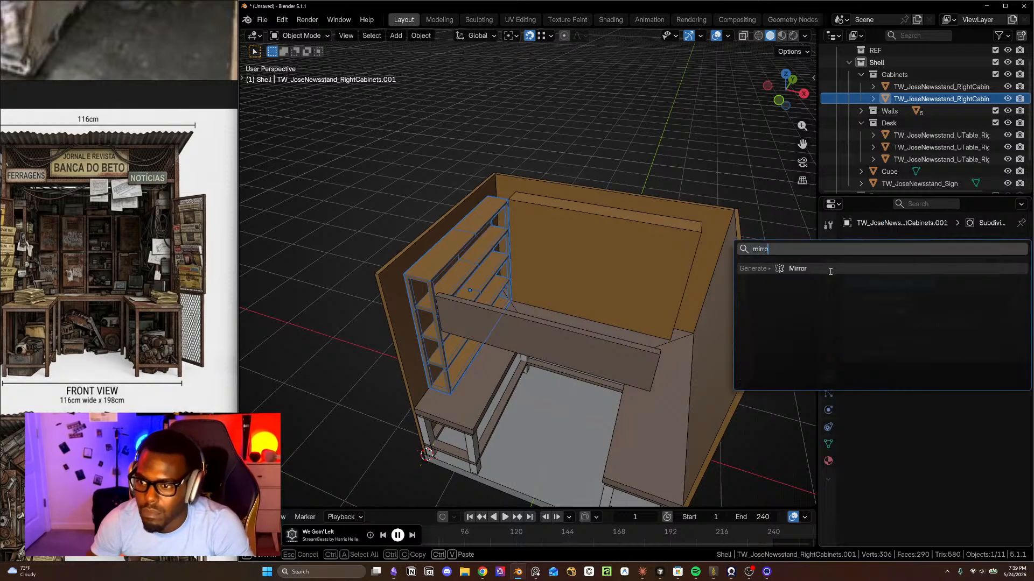
{"action": "key", "text": "Return"}
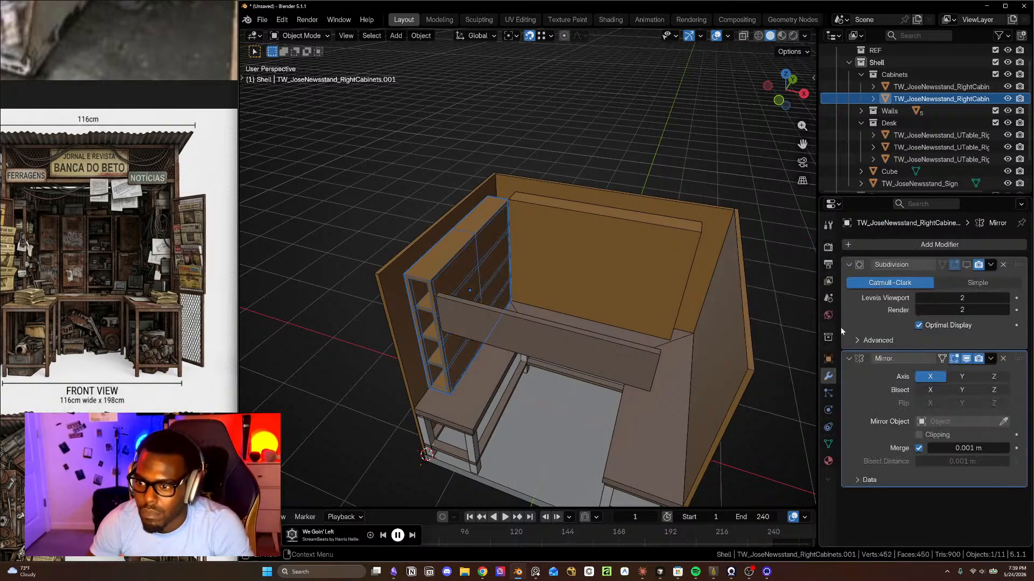
{"action": "left_click", "coordinate": [1004, 421]}
{"action": "left_click", "coordinate": [649, 426]}
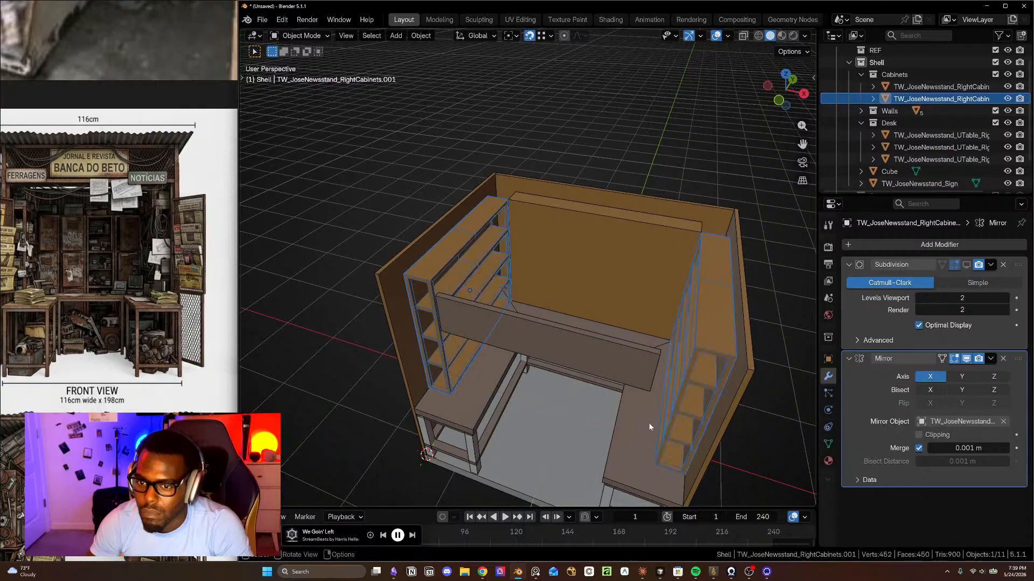
- Move the Mirror modifier above the Subdivision modifier in the cabinet's stack
{"action": "middle_click_drag", "start_coordinate": [751, 361], "coordinate": [757, 318], "text": "shift"}
{"action": "middle_click_drag", "start_coordinate": [659, 318], "coordinate": [697, 299]}
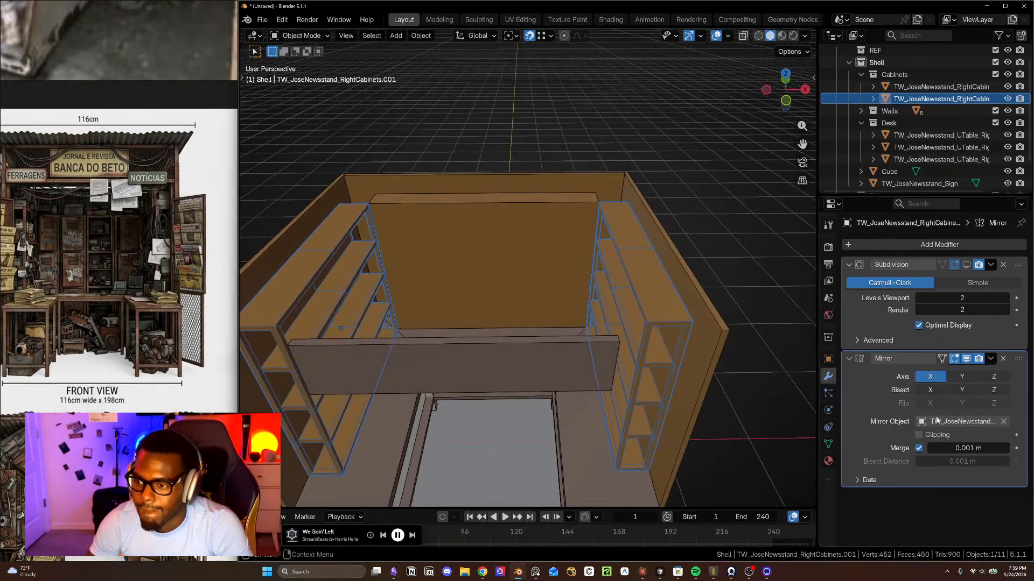
{"action": "left_click_drag", "start_coordinate": [1018, 358], "coordinate": [1017, 257]}
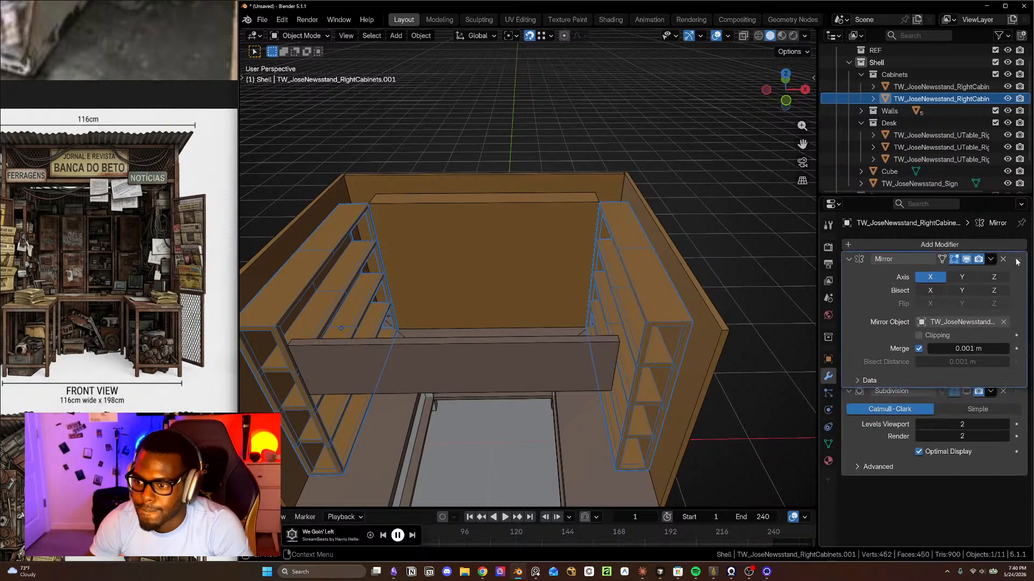
{"action": "middle_click_drag", "start_coordinate": [603, 264], "coordinate": [782, 218]}
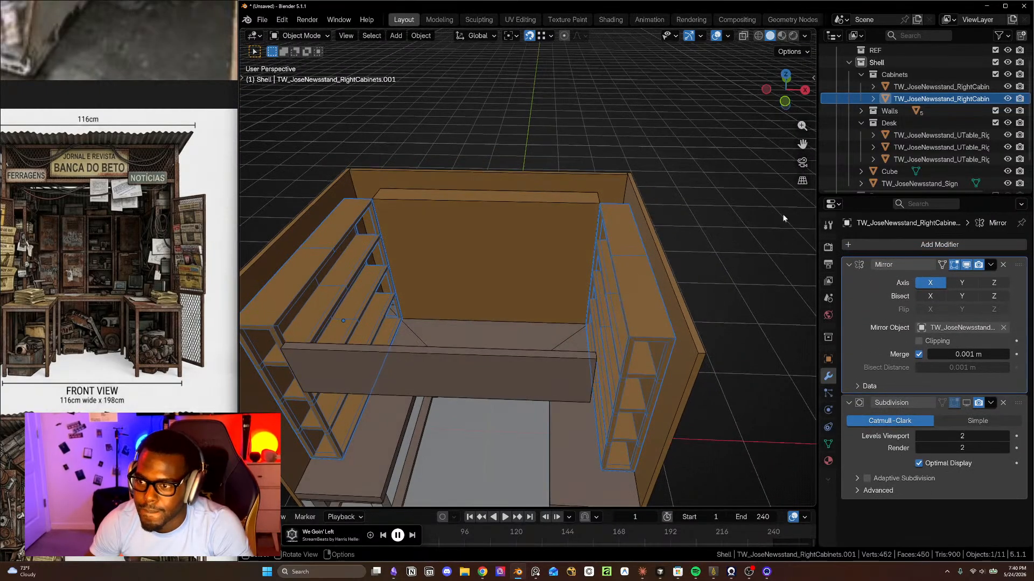
- Duplicate the cabinet in place and remove the Mirror modifier from the duplicate
{"action": "mouse_move", "coordinate": [388, 288]}
{"action": "middle_mouse_down"}
{"action": "mouse_move", "coordinate": [399, 315]}
{"action": "mouse_move", "coordinate": [380, 295]}
{"action": "middle_mouse_up"}
{"action": "key", "text": "shift+d"}
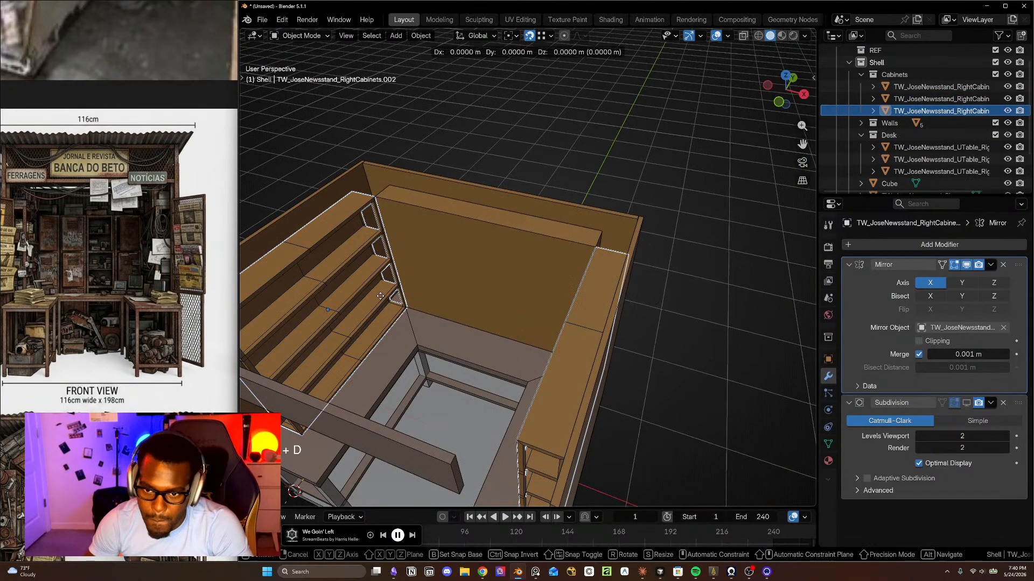
{"action": "right_click", "coordinate": [380, 296]}
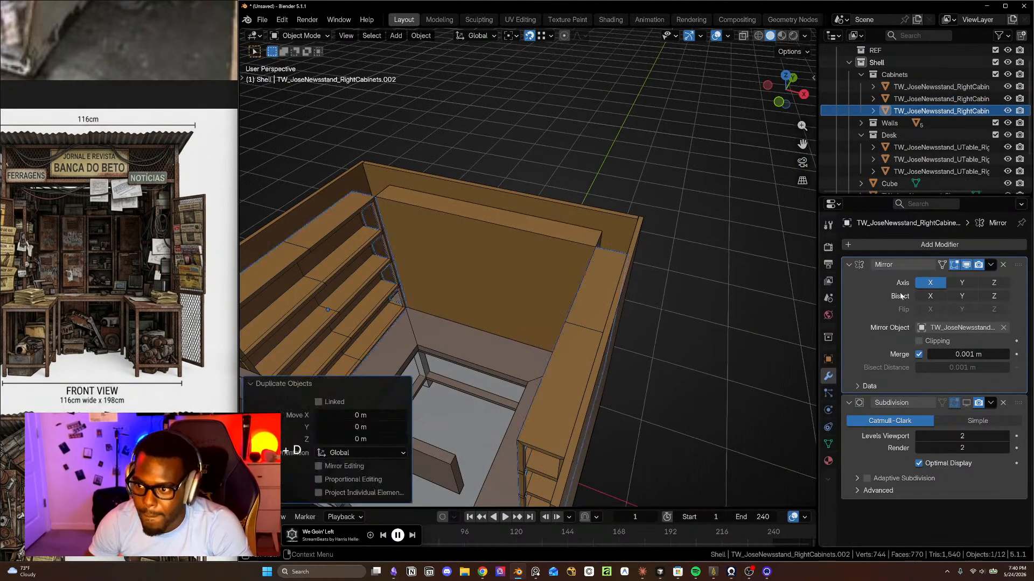
{"action": "left_click", "coordinate": [1001, 266]}
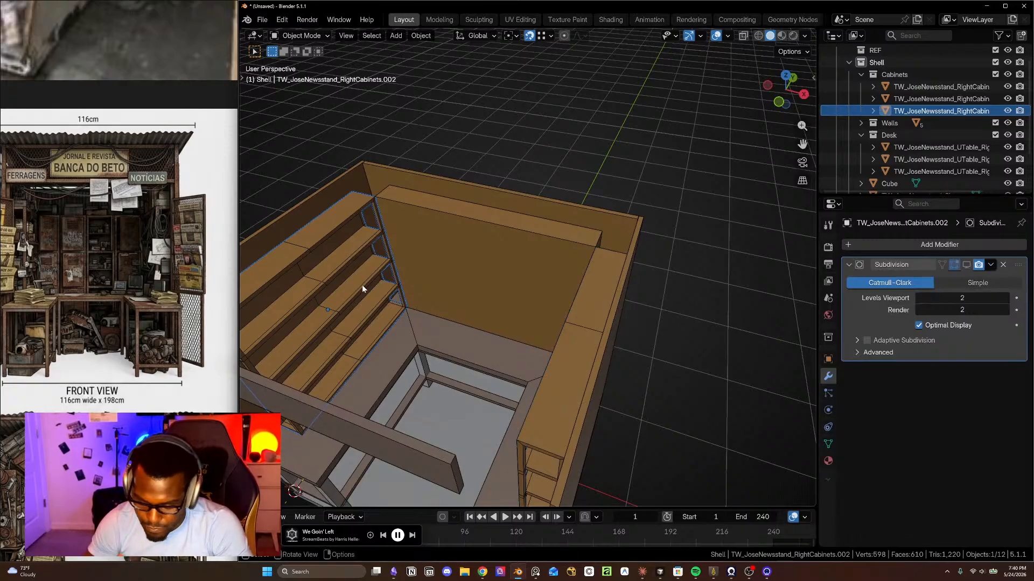
- Rotate the duplicated cabinet -90° about the global Z axis
{"action": "type", "text": "r90"}
{"action": "key", "text": "KP_Enter"}
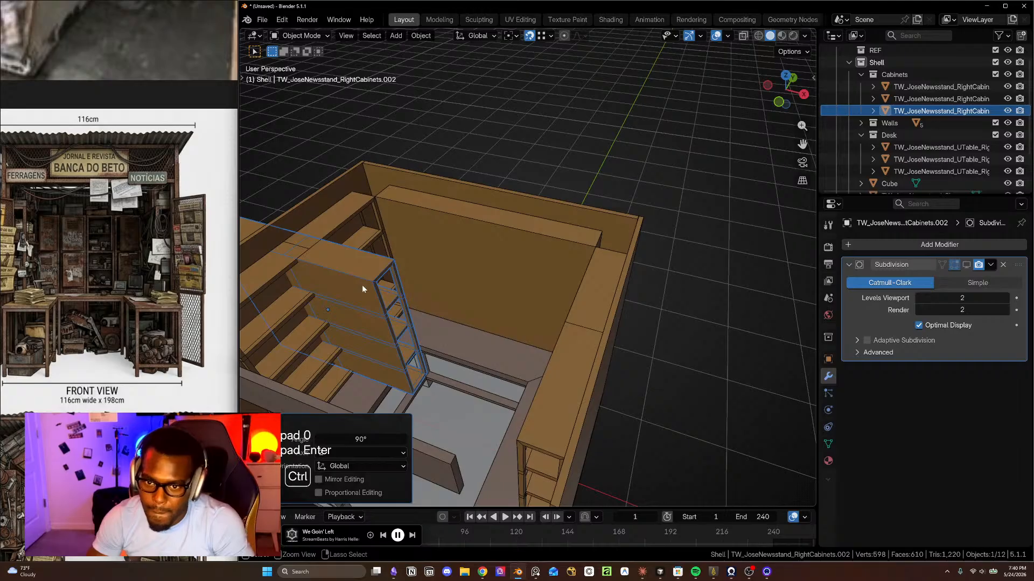
{"action": "type", "text": "rz"}
{"action": "type", "text": "-90"}
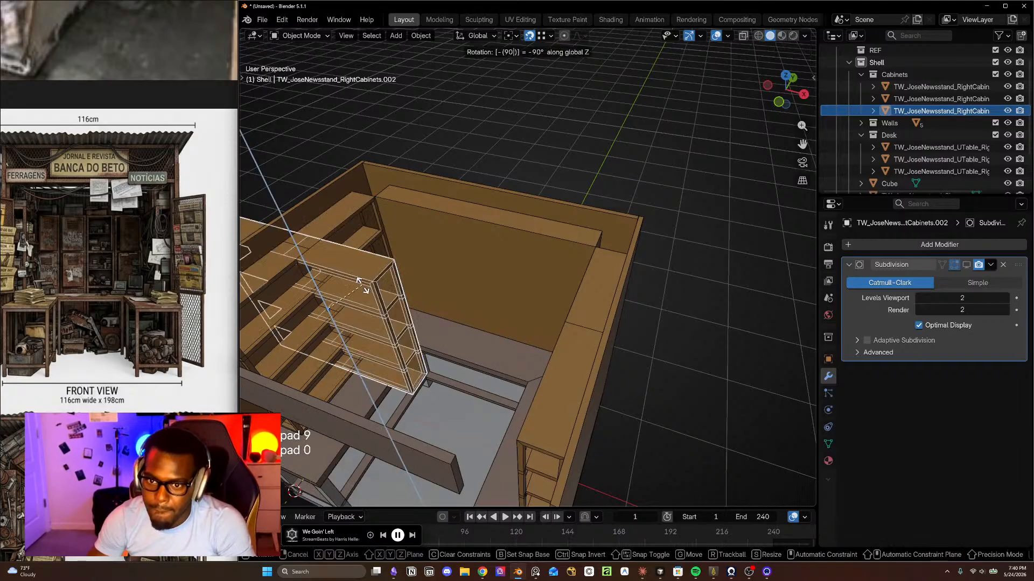
{"action": "key", "text": "KP_Enter"}
- Try to centre the rotated cabinet in the newsstand by moving it along X, and undo the move
{"action": "key", "text": "KP_7"}
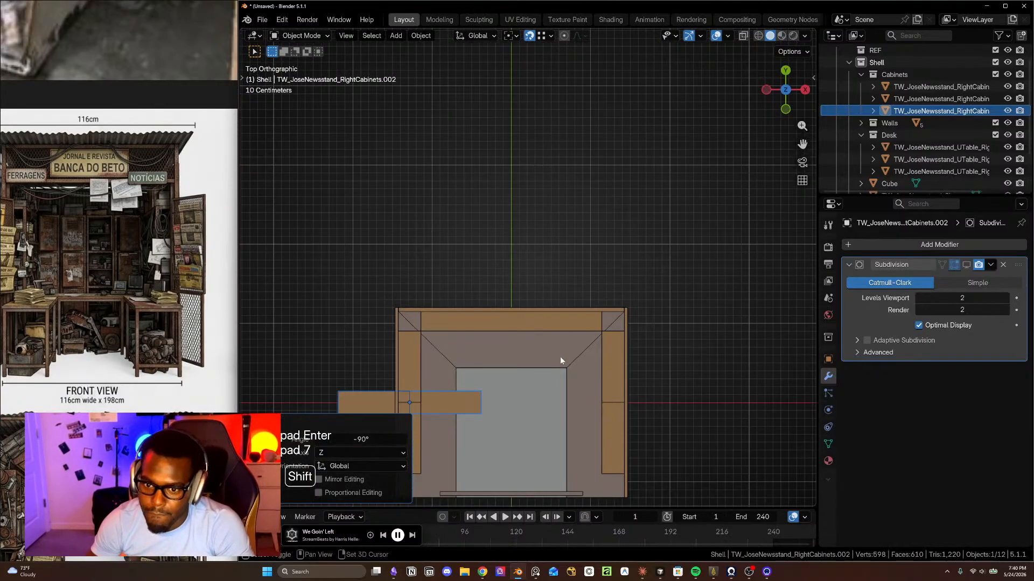
{"action": "middle_click_drag", "start_coordinate": [560, 357], "coordinate": [563, 298], "text": "shift"}
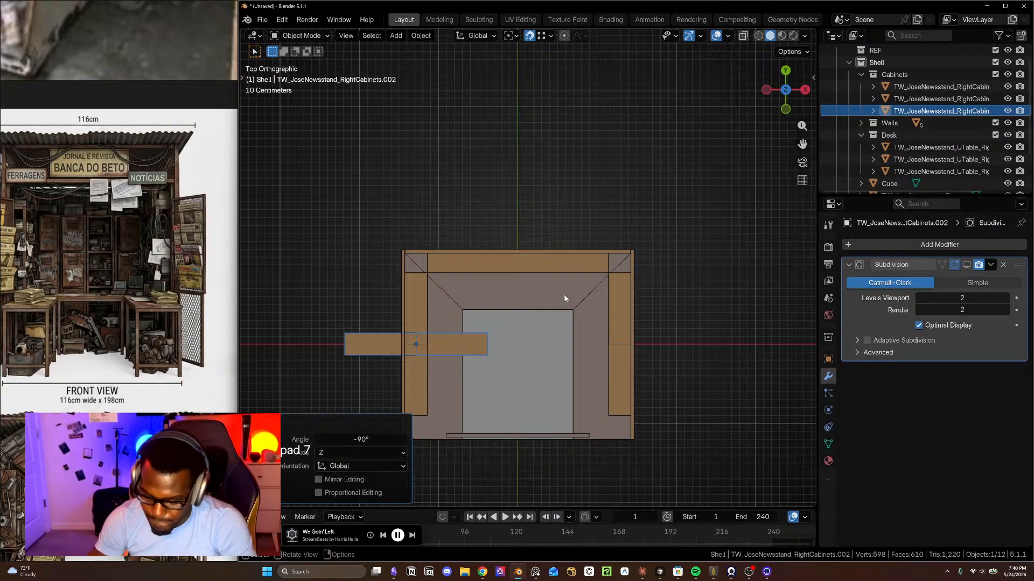
{"action": "type", "text": "g0"}
{"action": "key", "text": "KP_Enter"}
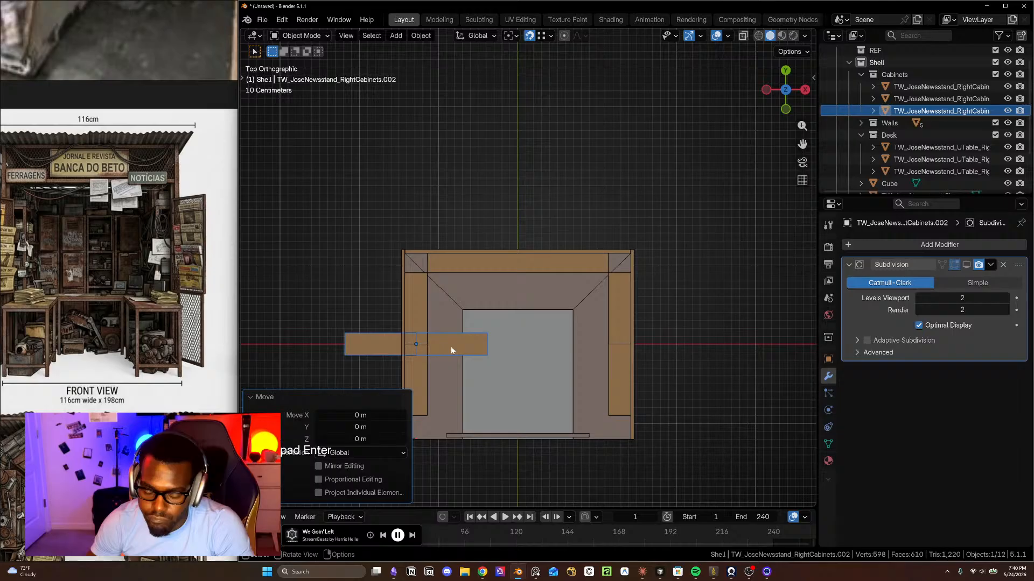
{"action": "key", "text": "g"}
{"action": "key", "text": "x"}
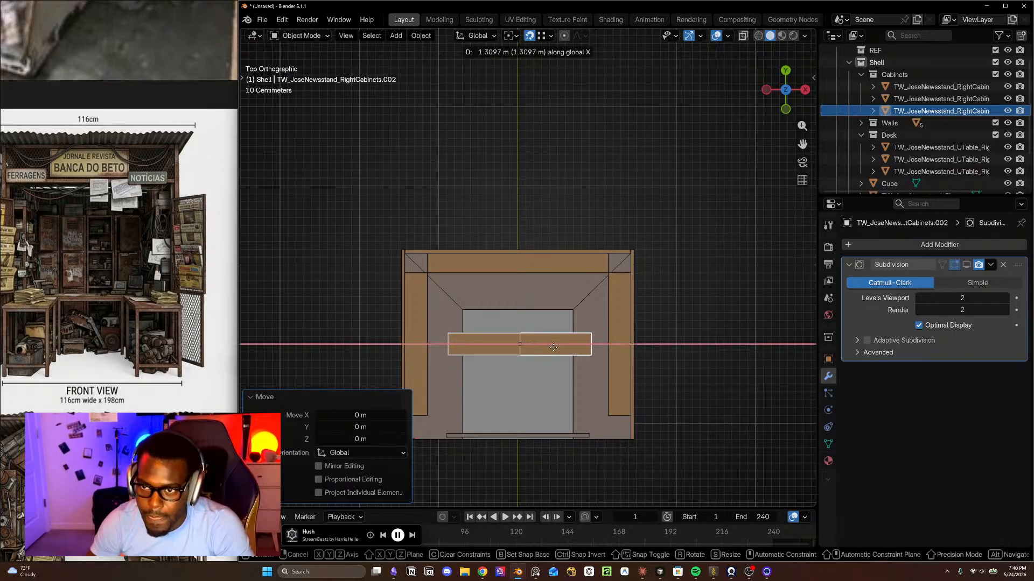
{"action": "left_click", "coordinate": [553, 347]}
{"action": "mouse_move", "coordinate": [552, 347]}
{"action": "middle_mouse_down"}
{"action": "mouse_move", "coordinate": [535, 353]}
{"action": "mouse_move", "coordinate": [540, 305]}
{"action": "mouse_move", "coordinate": [537, 336]}
{"action": "mouse_move", "coordinate": [547, 350]}
{"action": "middle_mouse_up"}
{"action": "key", "text": "ctrl+z"}
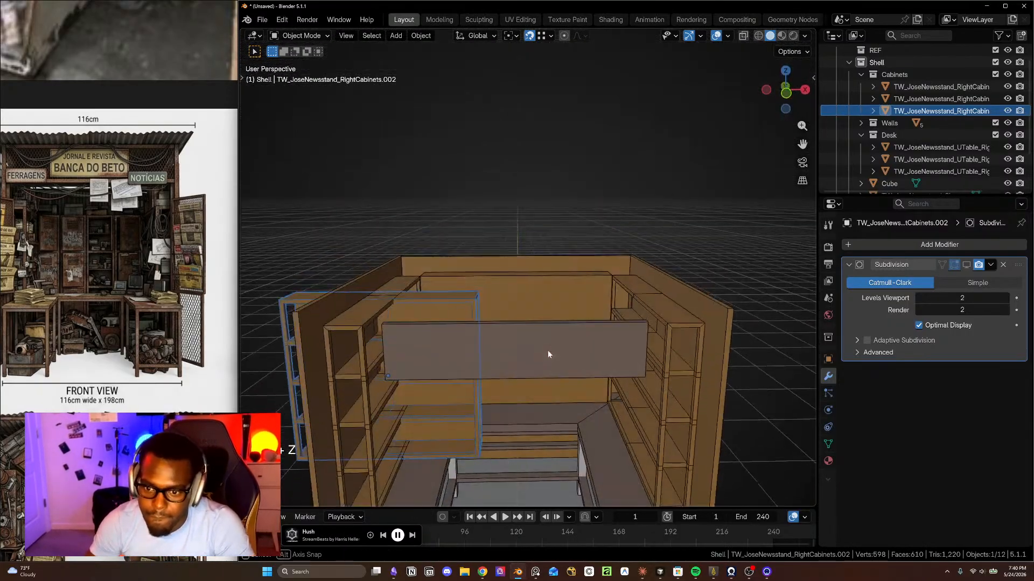
- Move the rotated cabinet 1.3124 m along X toward the middle of the newsstand in front view
{"action": "scroll", "coordinate": [543, 359], "scroll_direction": "down", "scroll_amount": 3}
{"action": "scroll", "coordinate": [535, 364], "scroll_direction": "up", "scroll_amount": 1}
{"action": "key", "text": "KP_1"}
{"action": "middle_click_drag", "start_coordinate": [557, 443], "coordinate": [530, 303], "text": "shift"}
{"action": "key", "text": "g"}
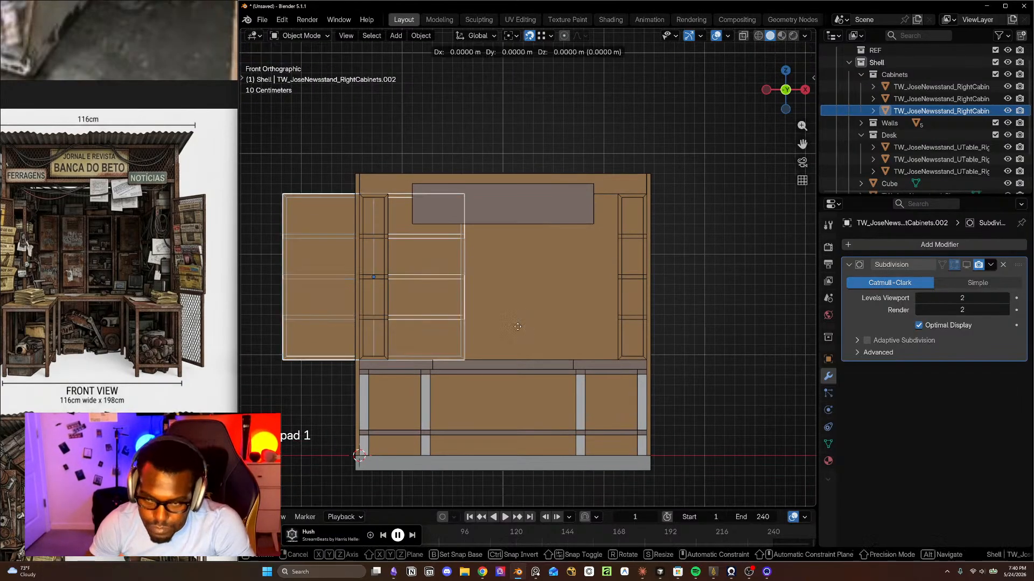
{"action": "key", "text": "x"}
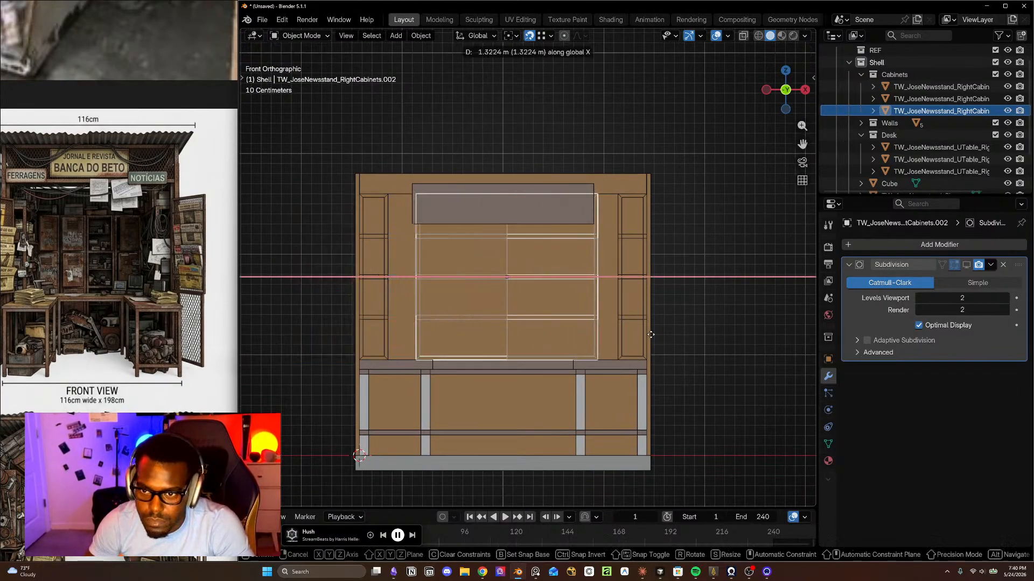
{"action": "left_click", "coordinate": [649, 338]}
- Shift the cabinet about -0.0298 m along X in wireframe display
{"action": "key", "text": "shift+z"}
{"action": "scroll", "coordinate": [556, 307], "scroll_direction": "up", "scroll_amount": 5}
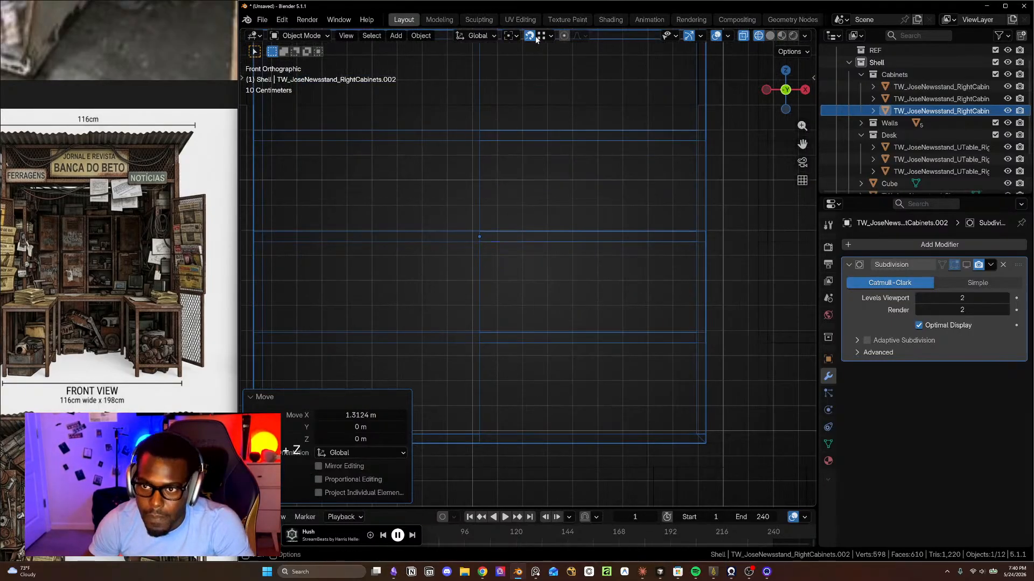
{"action": "key", "text": "g"}
{"action": "key", "text": "x"}
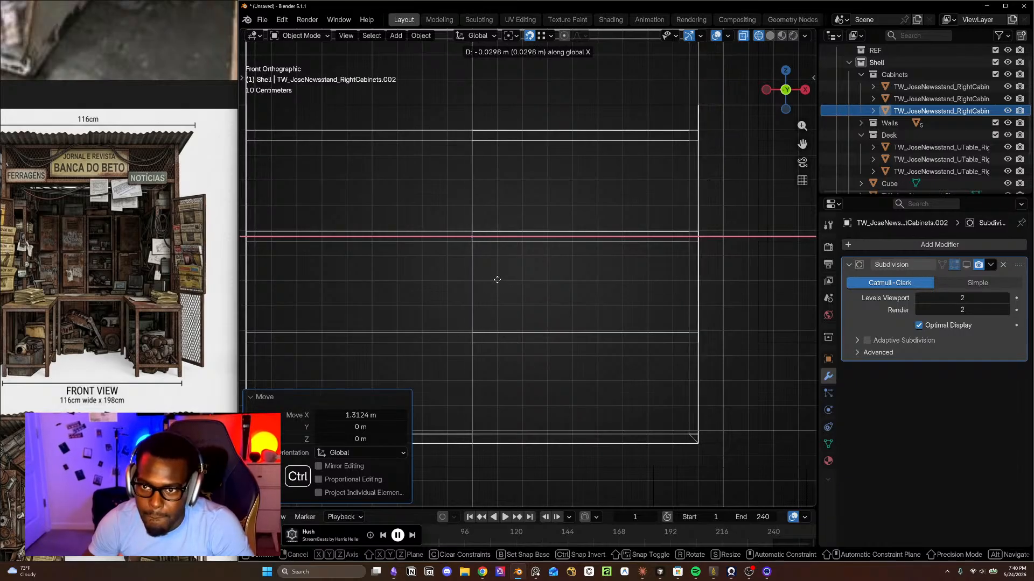
{"action": "left_click", "coordinate": [501, 264]}
- Set the snap target to Grid, turn snapping off, and nudge the cabinet about 0.0056 m along X
{"action": "left_click", "coordinate": [547, 35]}
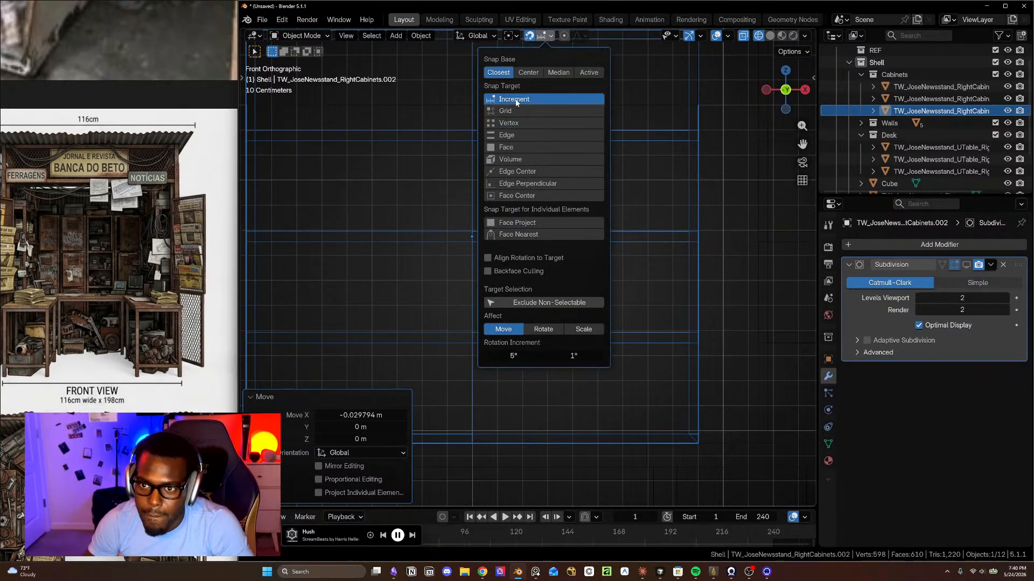
{"action": "left_click", "coordinate": [522, 111]}
{"action": "key", "text": "shift+Tab"}
{"action": "key", "text": "g"}
{"action": "key", "text": "x"}
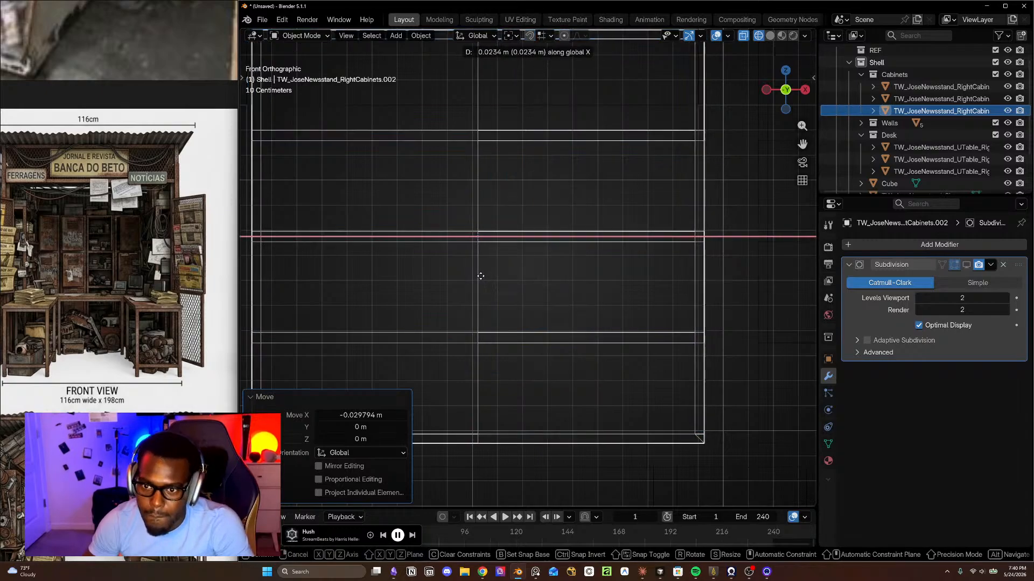
{"action": "left_click", "coordinate": [476, 281]}
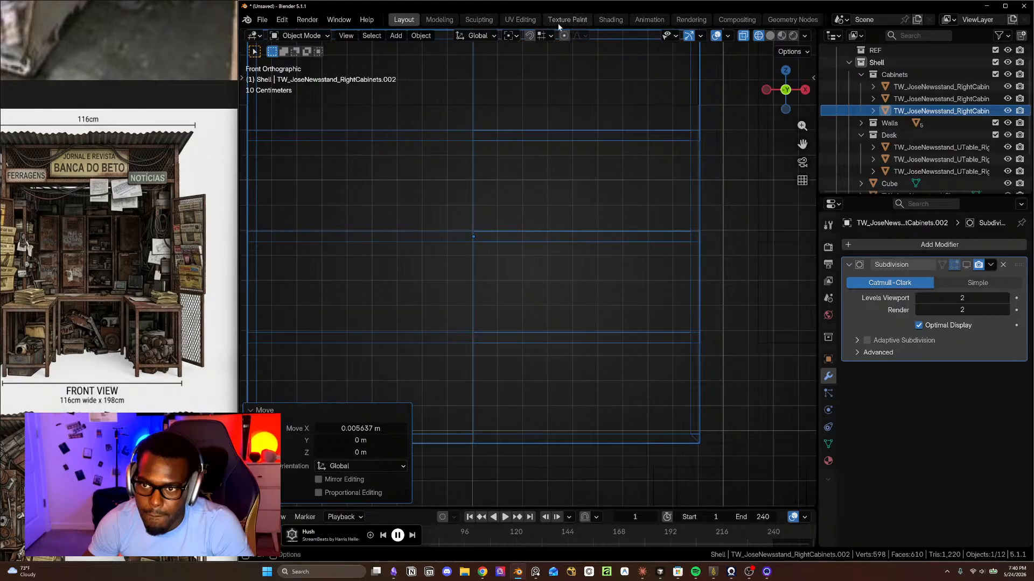
- Turn snapping back on and move the cabinet about -0.1043 m along X
{"action": "key", "text": "g"}
{"action": "key", "text": "x"}
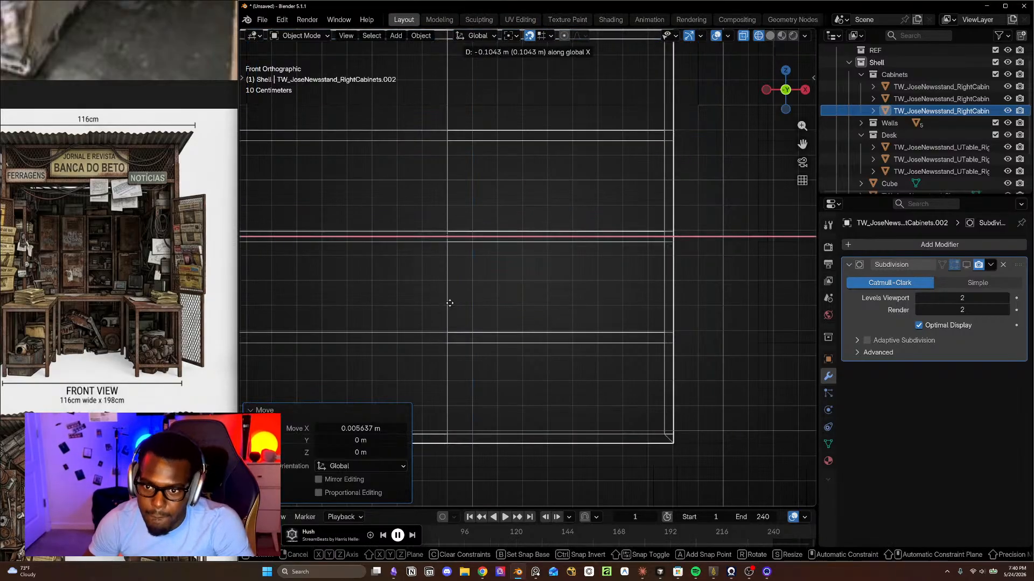
{"action": "left_click", "coordinate": [454, 259]}
- Return to solid display and move the cabinet about 0.998 m along Y toward the back wall in top view
{"action": "middle_click_drag", "start_coordinate": [464, 263], "coordinate": [457, 314]}
{"action": "key", "text": "KP_7"}
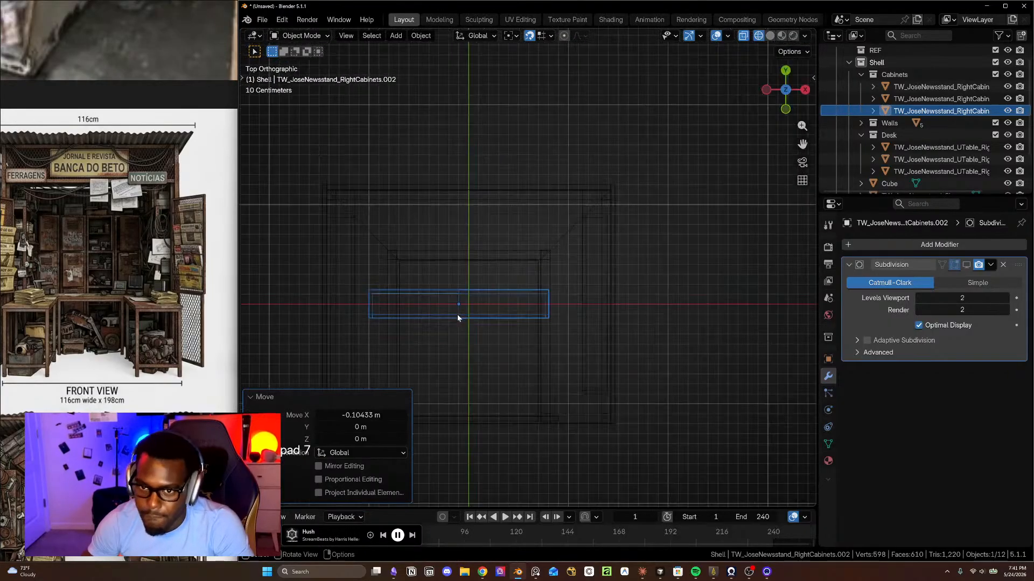
{"action": "key", "text": "shift+z"}
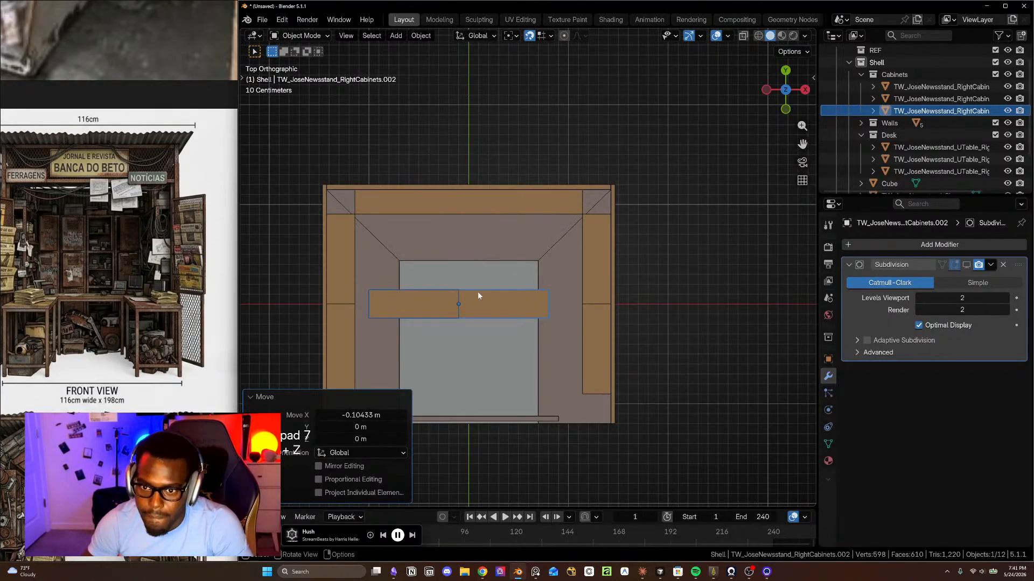
{"action": "key", "text": "g"}
{"action": "key", "text": "y"}
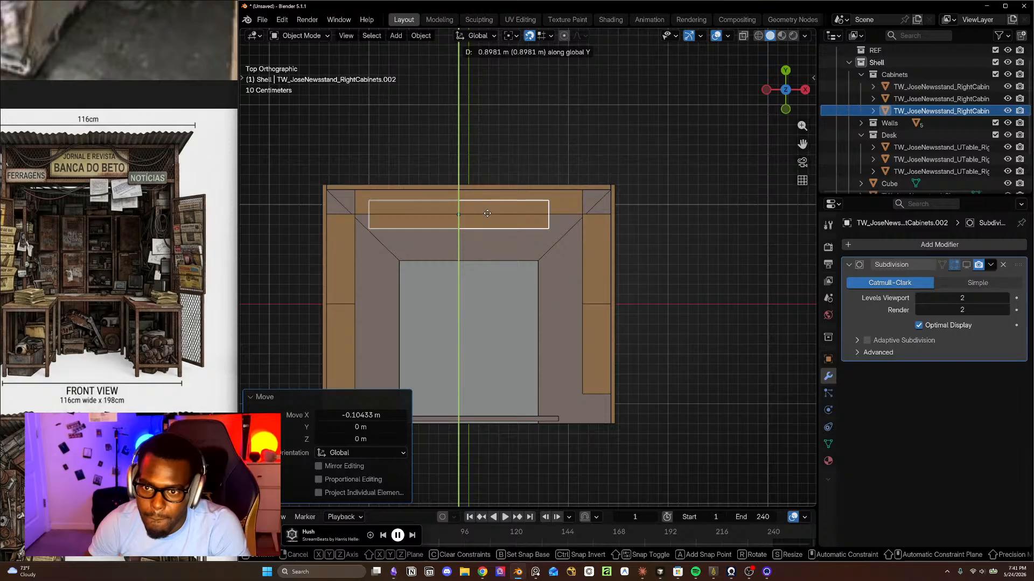
{"action": "left_click", "coordinate": [487, 209]}
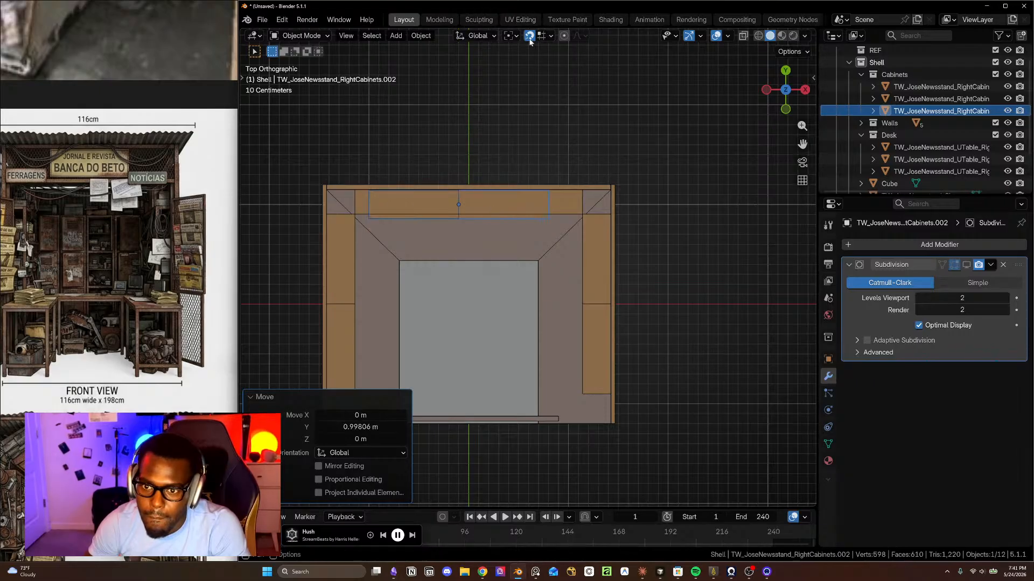
- Hide the solid placeholder block that overlaps the new cabinet at the back wall
{"action": "scroll", "coordinate": [458, 202], "scroll_direction": "up", "scroll_amount": 4}
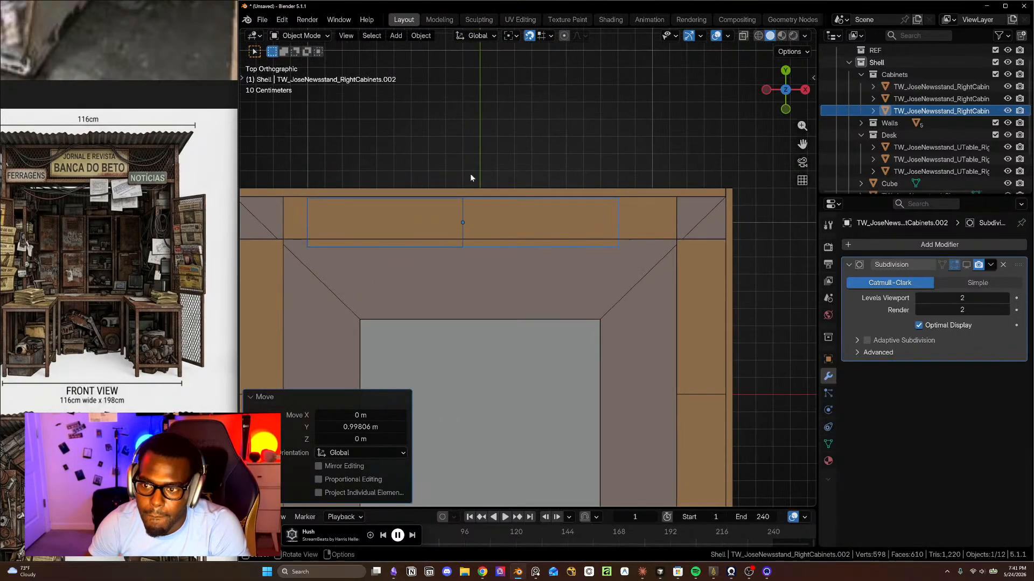
{"action": "scroll", "coordinate": [436, 263], "scroll_direction": "up", "scroll_amount": 2}
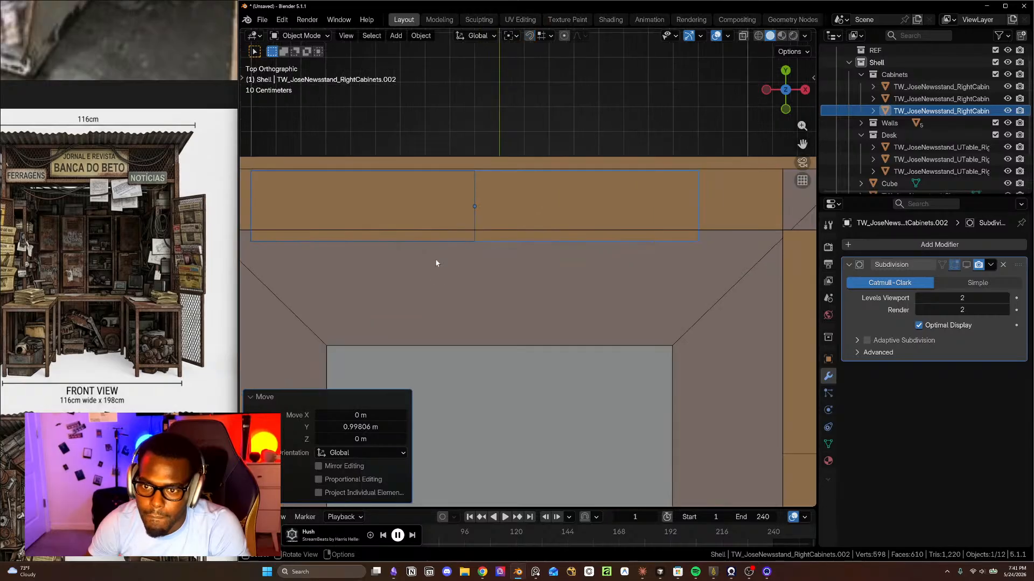
{"action": "middle_click_drag", "start_coordinate": [627, 301], "coordinate": [612, 241]}
{"action": "scroll", "coordinate": [547, 174], "scroll_direction": "up", "scroll_amount": 2}
{"action": "scroll", "coordinate": [551, 196], "scroll_direction": "down", "scroll_amount": 10}
{"action": "middle_click_drag", "start_coordinate": [550, 196], "coordinate": [545, 238], "text": "shift"}
{"action": "scroll", "coordinate": [545, 185], "scroll_direction": "up", "scroll_amount": 5}
{"action": "left_click", "coordinate": [545, 185]}
{"action": "key", "text": "h"}
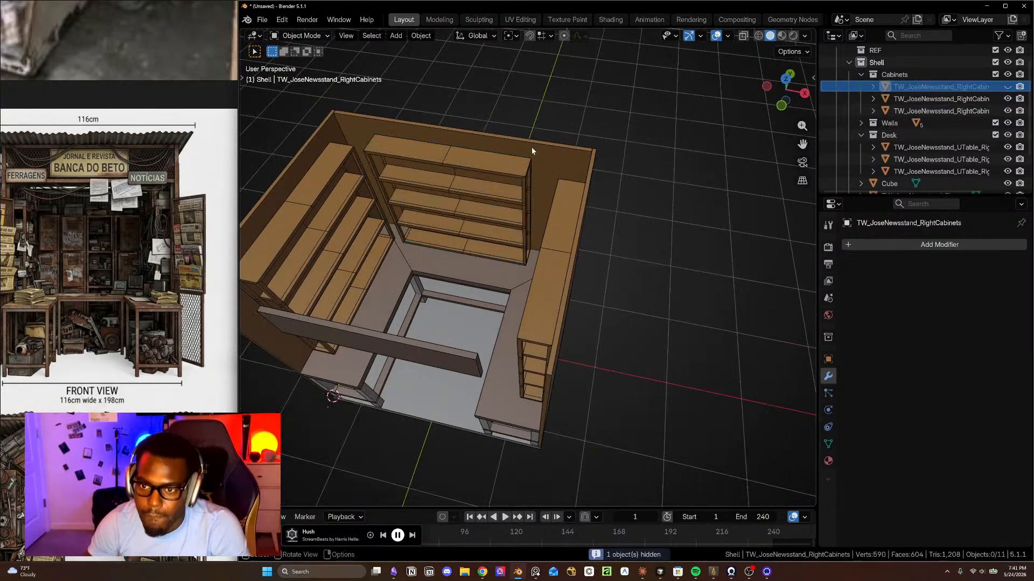
- Set the snap target to Face and move the rear cabinet 0.00758 m along Y against the back wall
{"action": "scroll", "coordinate": [524, 172], "scroll_direction": "up", "scroll_amount": 3}
{"action": "left_click", "coordinate": [523, 173]}
{"action": "middle_click_drag", "start_coordinate": [522, 172], "coordinate": [498, 99]}
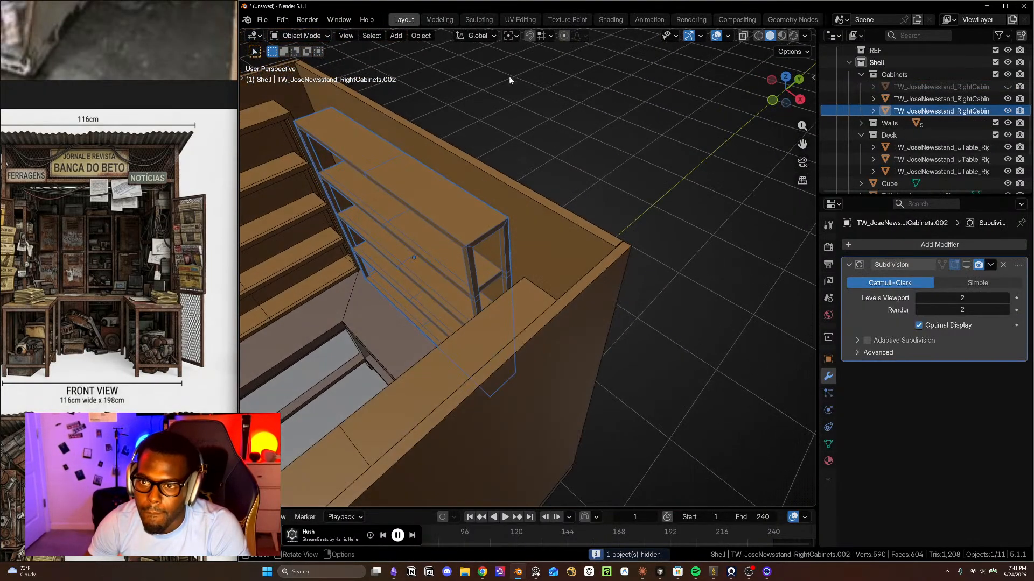
{"action": "left_click", "coordinate": [545, 37]}
{"action": "left_click", "coordinate": [520, 146]}
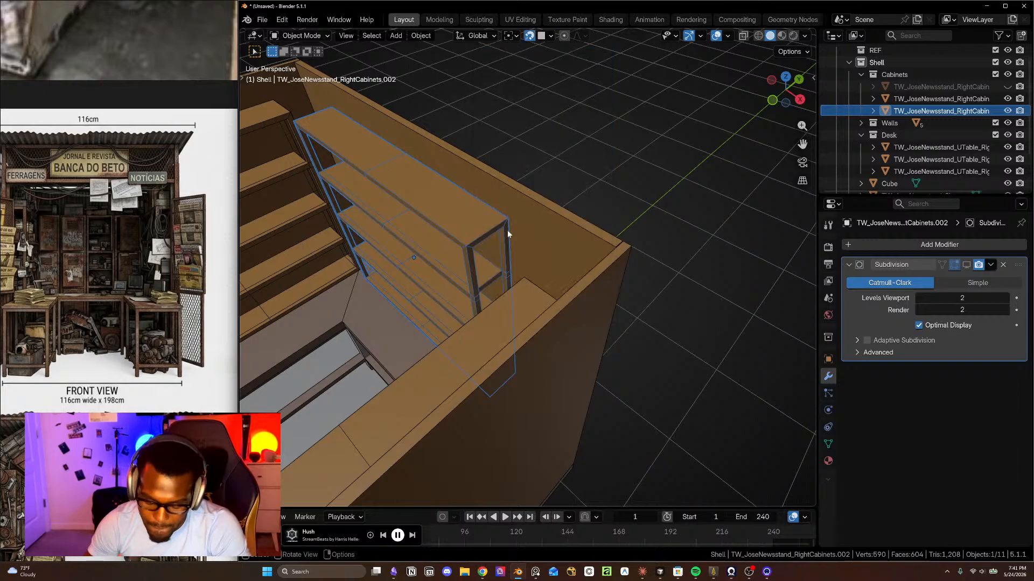
{"action": "key", "text": "g"}
{"action": "key", "text": "y"}
{"action": "left_click", "coordinate": [506, 250]}
{"action": "middle_click_drag", "start_coordinate": [506, 250], "coordinate": [561, 279]}
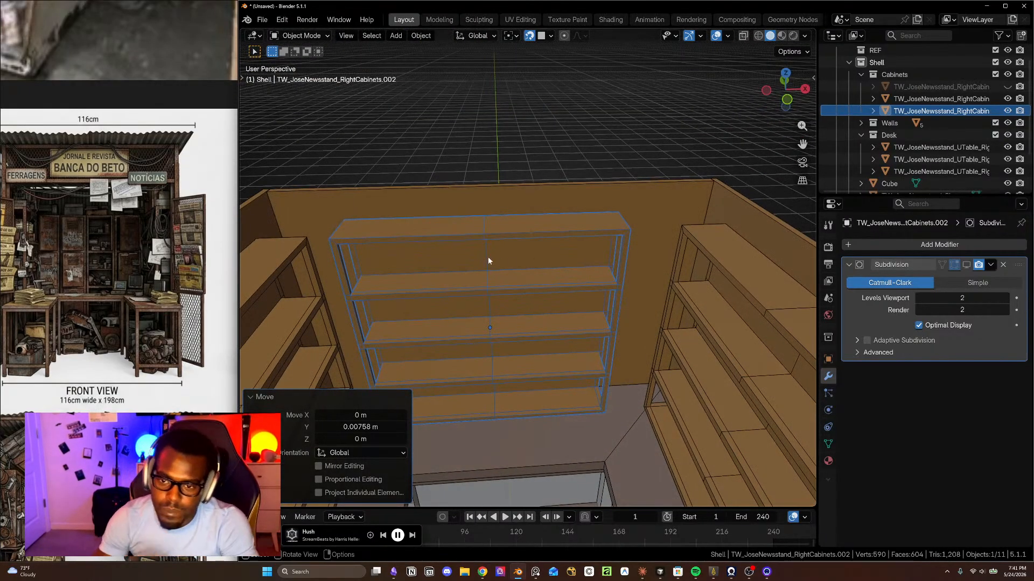
- Isolate the rear cabinet in local view
{"action": "key", "text": "Tab"}
{"action": "left_click", "coordinate": [530, 233]}
{"action": "key", "text": "Tab"}
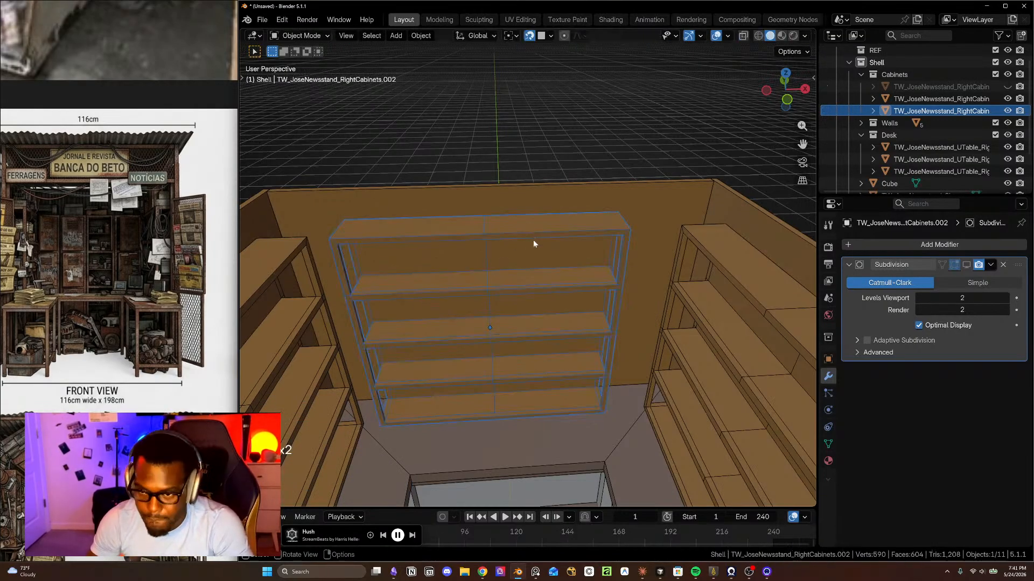
{"action": "key", "text": "KP_Divide"}
{"action": "scroll", "coordinate": [531, 223], "scroll_direction": "down", "scroll_amount": 4}
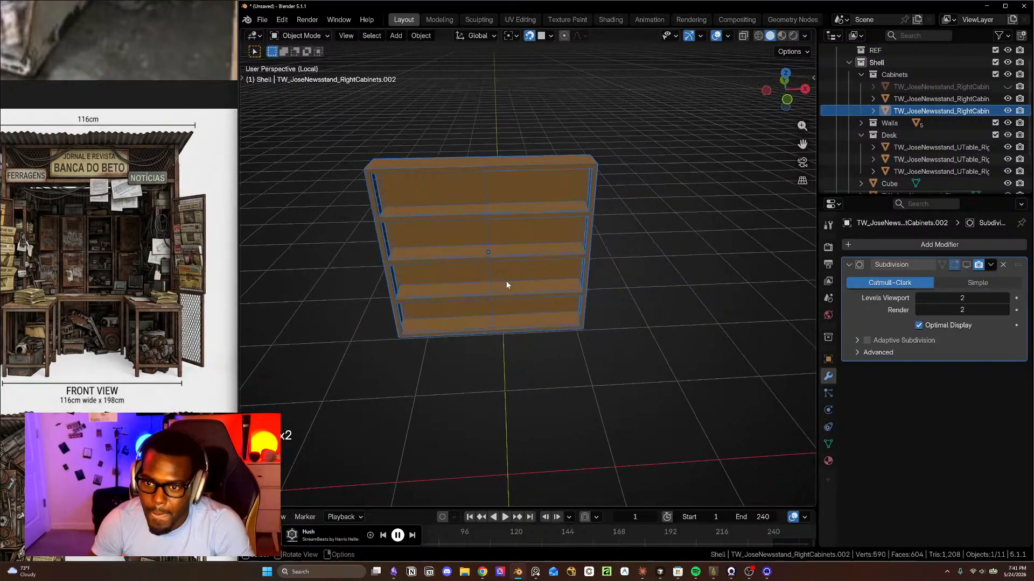
{"action": "key", "text": "shift+z"}
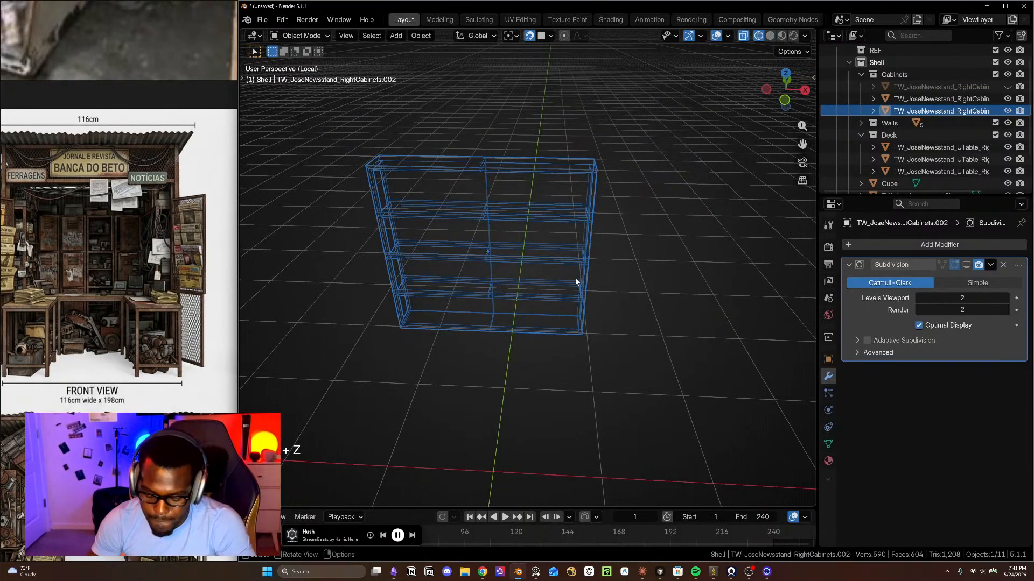
{"action": "key", "text": "shift+z"}
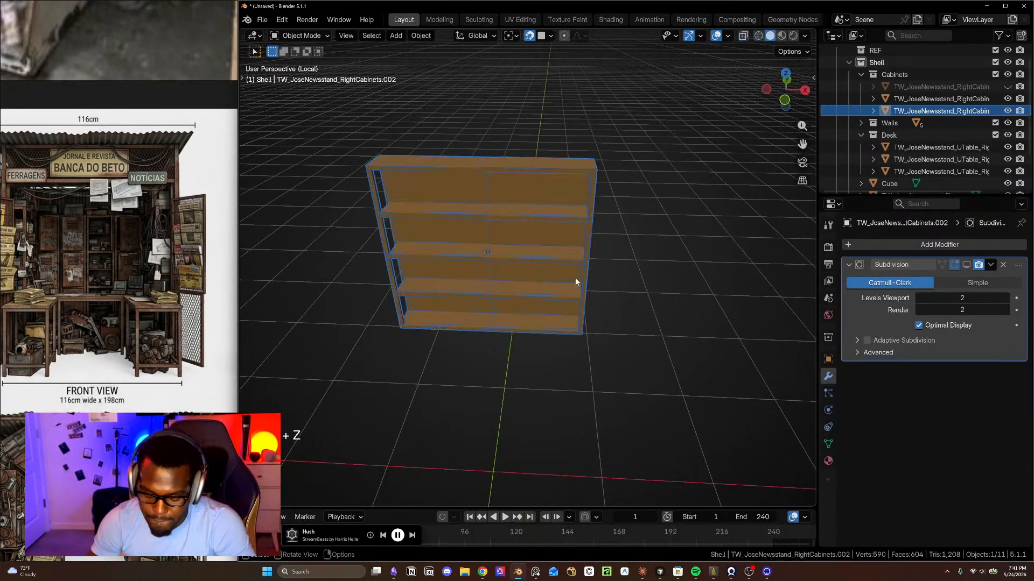
- Select all faces of the rear cabinet's right half through the mesh and separate them into their own object
{"action": "key", "text": "Tab"}
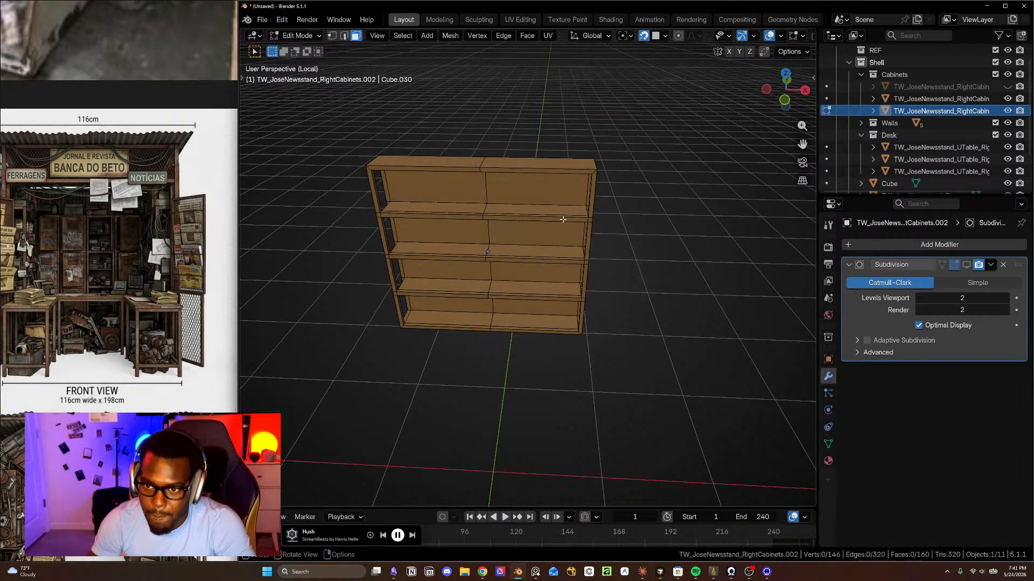
{"action": "left_click_drag", "start_coordinate": [671, 93], "coordinate": [544, 409]}
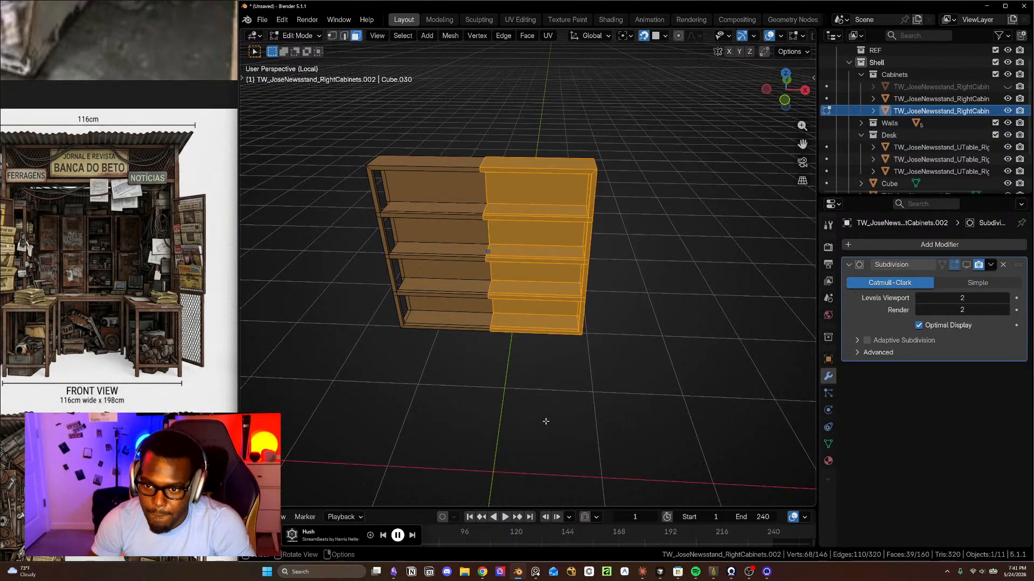
{"action": "key", "text": "shift+z"}
{"action": "left_click_drag", "start_coordinate": [639, 125], "coordinate": [517, 405]}
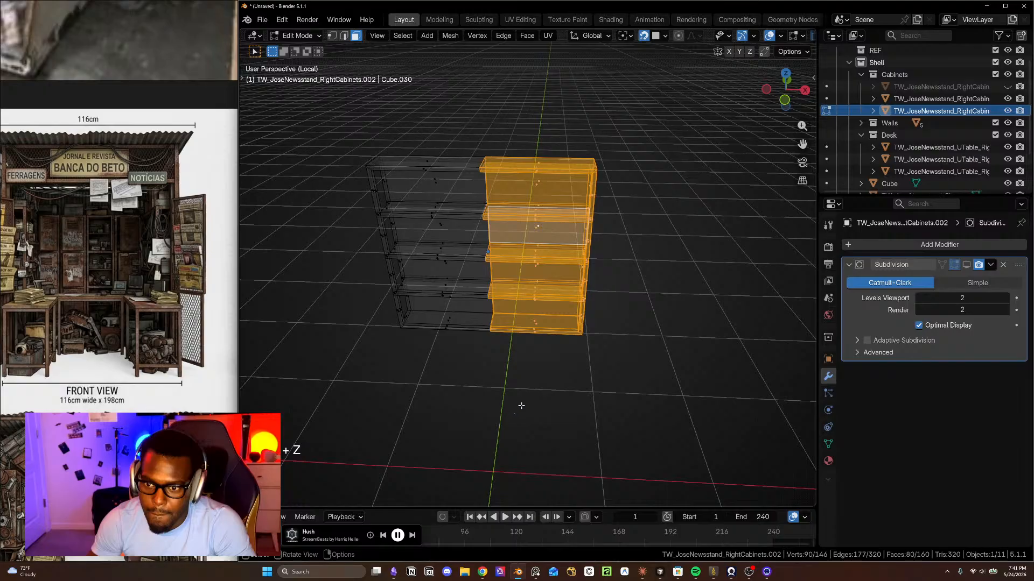
{"action": "key", "text": "p"}
{"action": "left_click", "coordinate": [530, 316]}
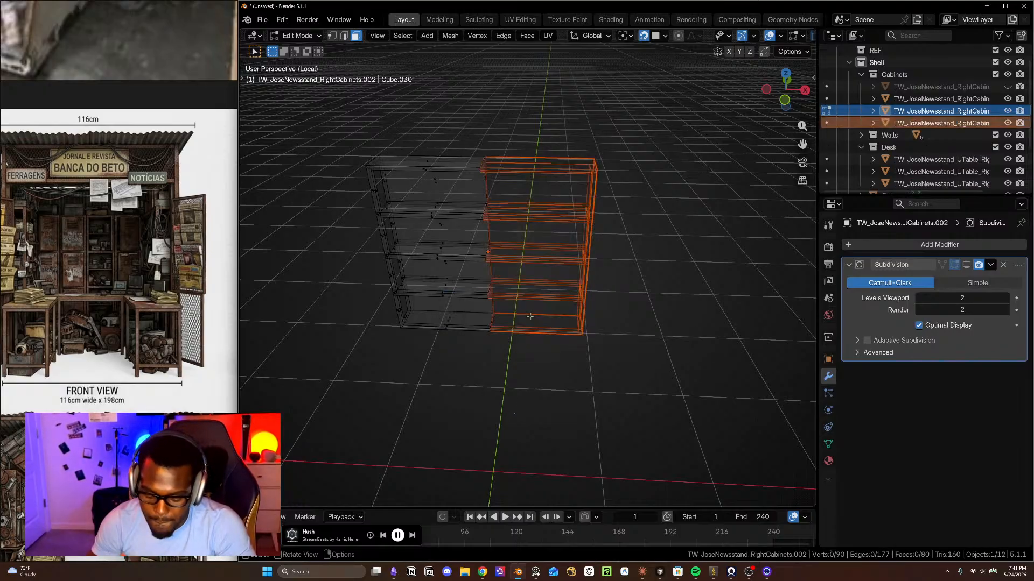
- Leave local view and turn off the wireframe display to show the split rear cabinet inside the newsstand
{"action": "key", "text": "Tab"}
{"action": "key", "text": "slash"}
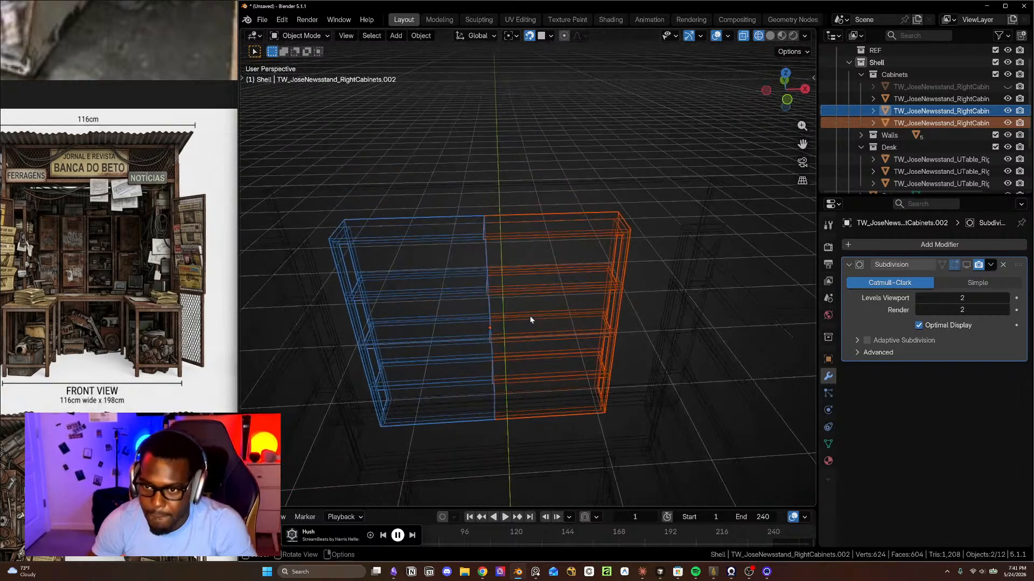
{"action": "key", "text": "Tab"}
{"action": "key", "text": "shift+z"}
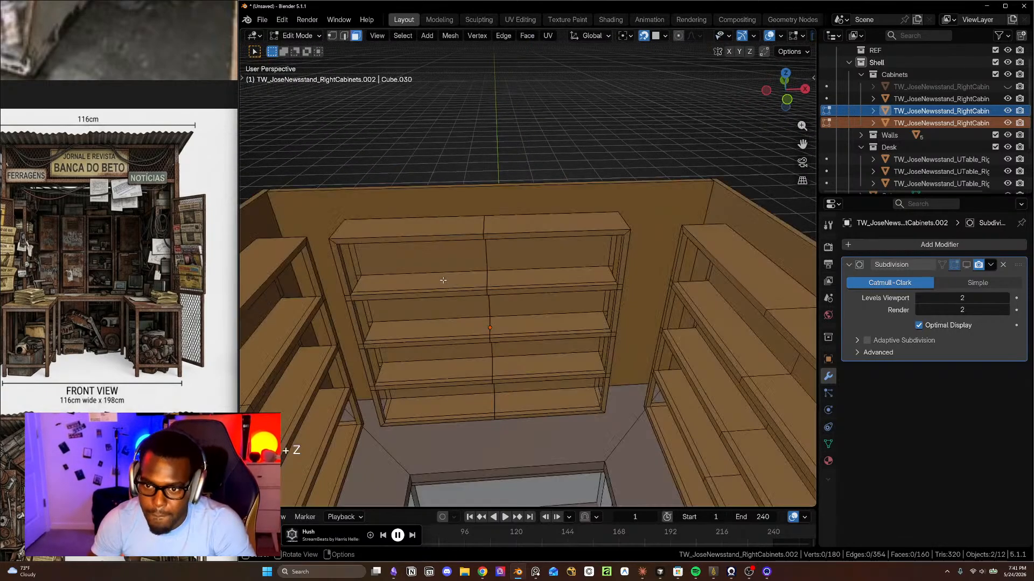
{"action": "middle_click_drag", "start_coordinate": [432, 298], "coordinate": [463, 296]}
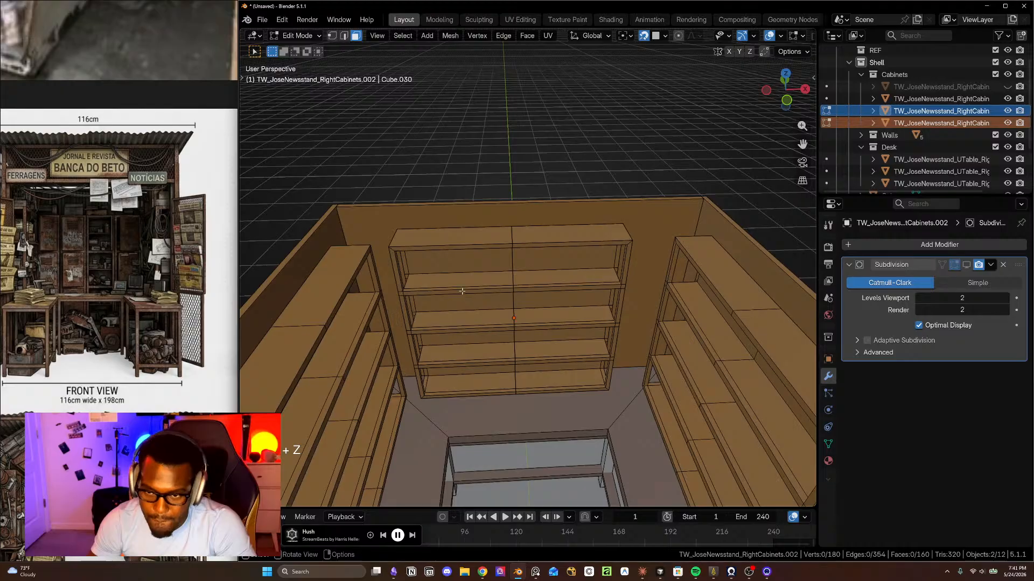
{"action": "key", "text": "Tab"}
- Move the rear cabinet's left half along X until it snaps against the left side wall
{"action": "left_click", "coordinate": [464, 285]}
{"action": "key", "text": "KP_7"}
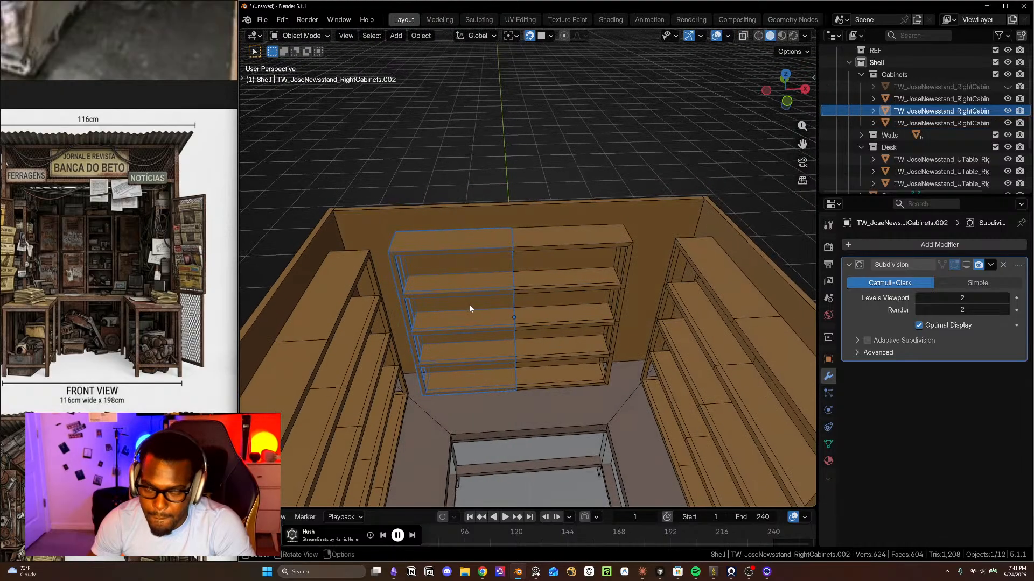
{"action": "scroll", "coordinate": [454, 303], "scroll_direction": "up", "scroll_amount": 2}
{"action": "middle_click_drag", "start_coordinate": [411, 310], "coordinate": [442, 289], "text": "shift"}
{"action": "scroll", "coordinate": [442, 290], "scroll_direction": "up", "scroll_amount": 3}
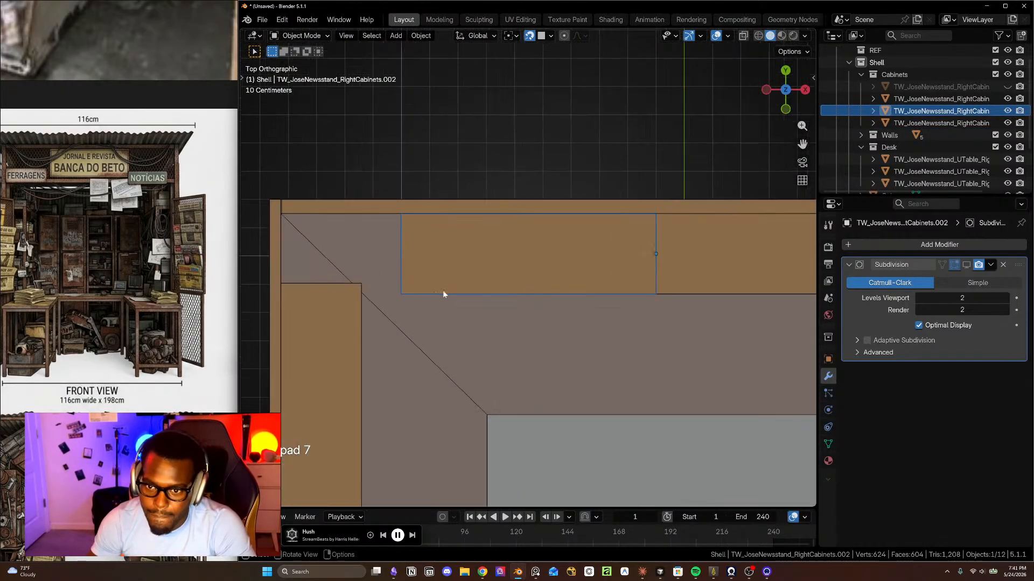
{"action": "middle_click_drag", "start_coordinate": [591, 313], "coordinate": [543, 312], "text": "shift"}
{"action": "scroll", "coordinate": [644, 276], "scroll_direction": "down", "scroll_amount": 2}
{"action": "left_click", "coordinate": [653, 273], "text": "shift"}
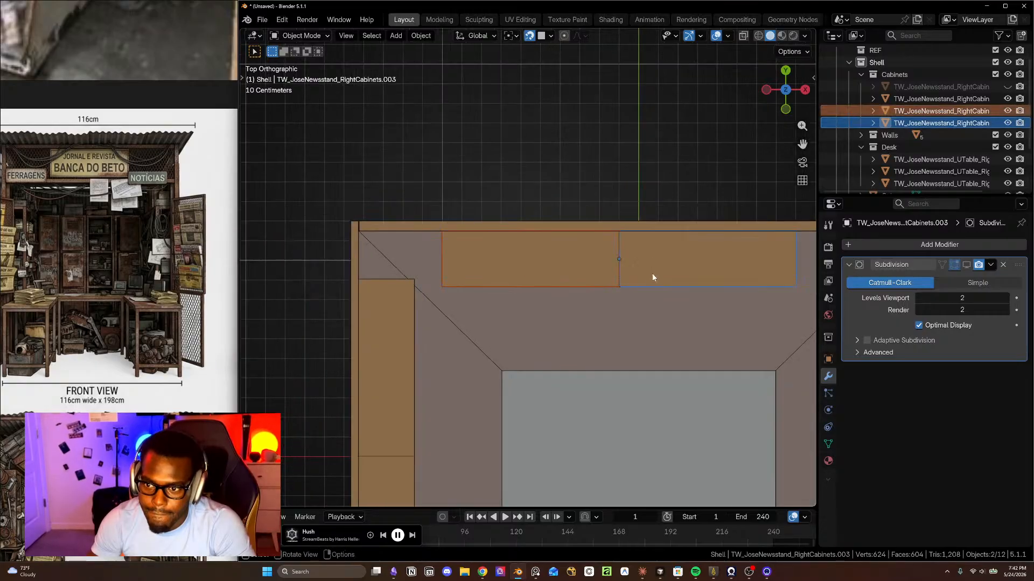
{"action": "left_click", "coordinate": [557, 263]}
{"action": "scroll", "coordinate": [555, 264], "scroll_direction": "down", "scroll_amount": 2}
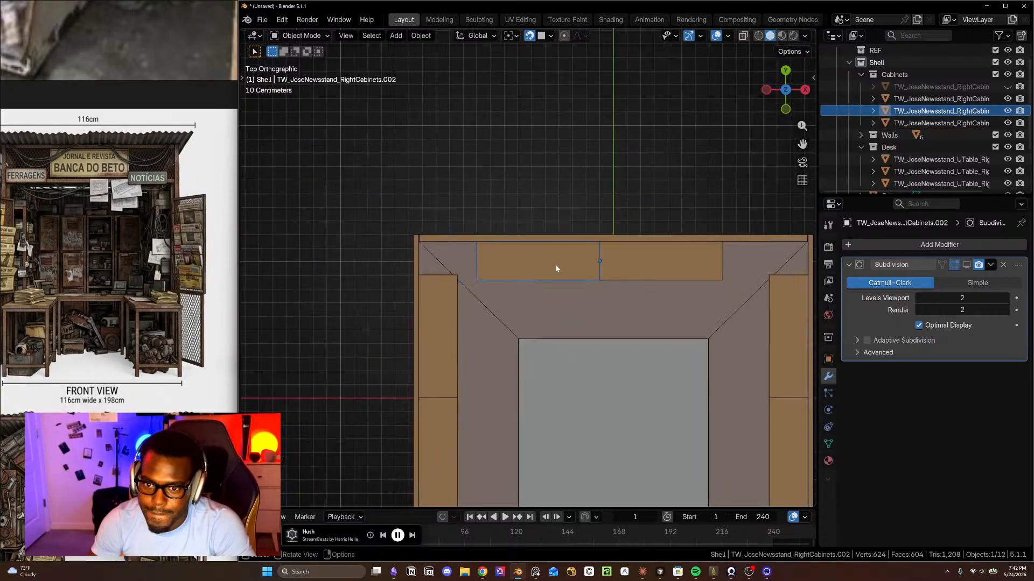
{"action": "scroll", "coordinate": [556, 266], "scroll_direction": "down", "scroll_amount": 2}
{"action": "scroll", "coordinate": [558, 289], "scroll_direction": "up", "scroll_amount": 3}
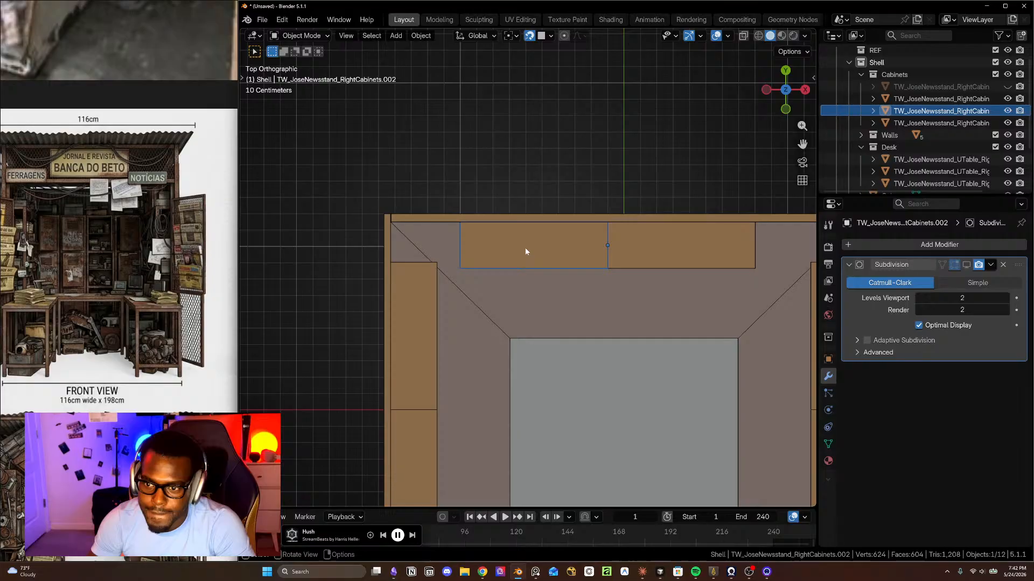
{"action": "middle_click_drag", "start_coordinate": [523, 263], "coordinate": [476, 240]}
{"action": "key", "text": "g"}
{"action": "key", "text": "x"}
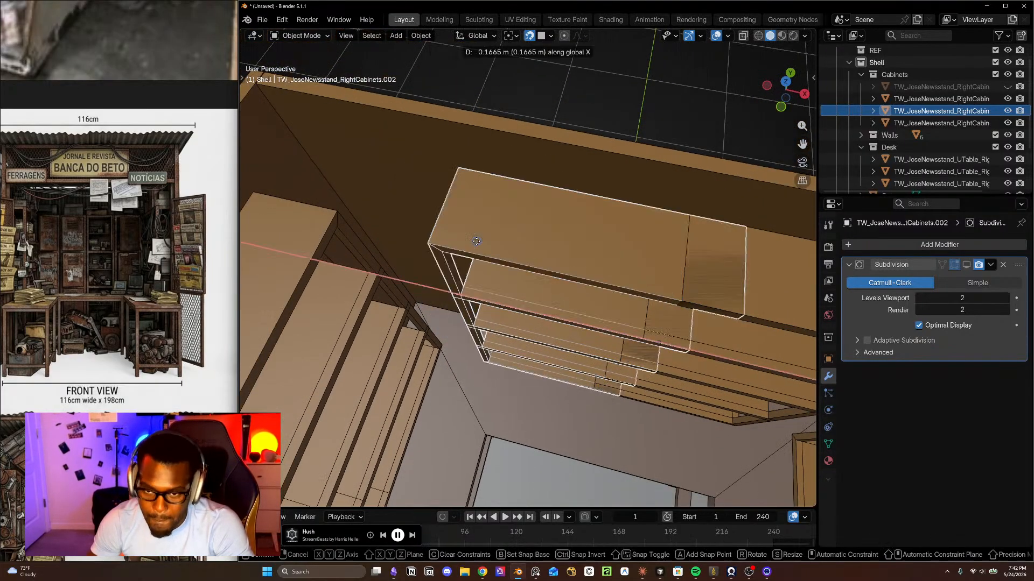
{"action": "left_click", "coordinate": [261, 146]}
- Move the rear cabinet's right half along X until it snaps against the right side wall
{"action": "middle_click_drag", "start_coordinate": [289, 185], "coordinate": [603, 279]}
{"action": "key", "text": "g"}
{"action": "key", "text": "x"}
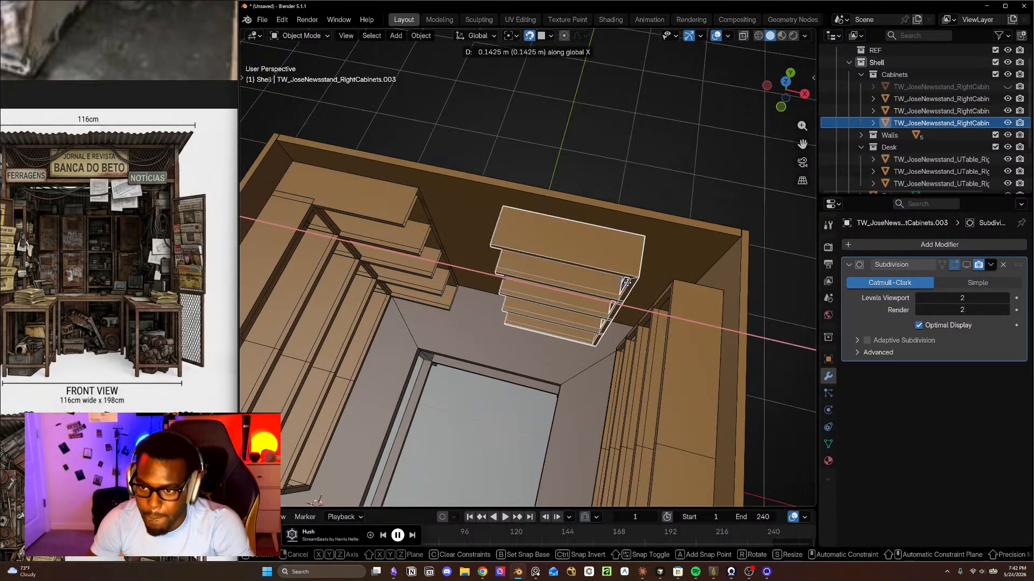
{"action": "left_click", "coordinate": [734, 284]}
- Set the snap target to Vertex and move the side cabinets -0.038723 m along Y, flush with the rear cabinet's front edge
{"action": "scroll", "coordinate": [734, 285], "scroll_direction": "down", "scroll_amount": 3}
{"action": "middle_click_drag", "start_coordinate": [734, 285], "coordinate": [473, 230]}
{"action": "scroll", "coordinate": [534, 246], "scroll_direction": "up", "scroll_amount": 3}
{"action": "left_click", "coordinate": [460, 219]}
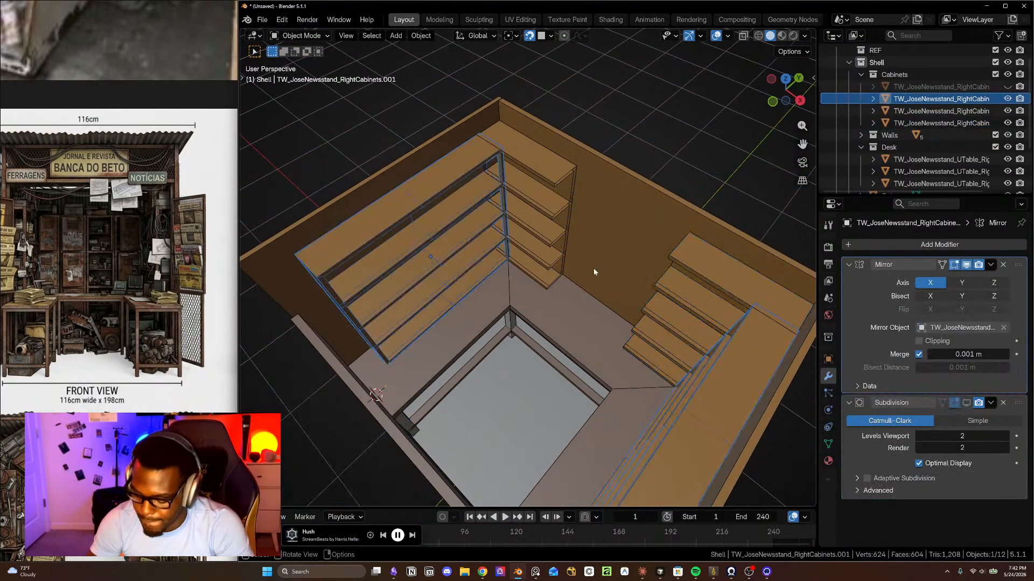
{"action": "key", "text": "KP_7"}
{"action": "scroll", "coordinate": [526, 296], "scroll_direction": "up", "scroll_amount": 6}
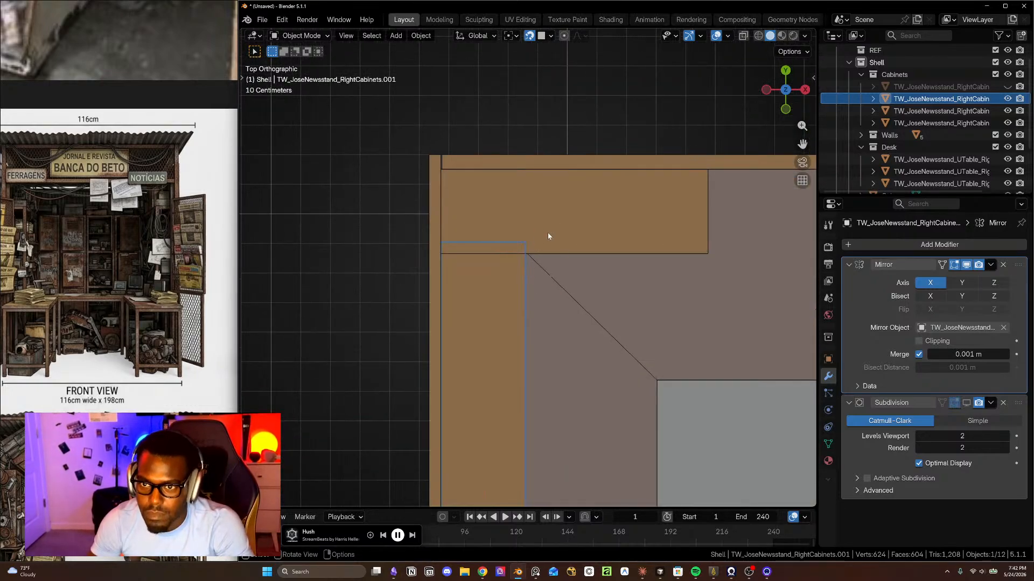
{"action": "left_click", "coordinate": [552, 36]}
{"action": "left_click", "coordinate": [528, 124]}
{"action": "key", "text": "g"}
{"action": "key", "text": "y"}
{"action": "left_click", "coordinate": [709, 255]}
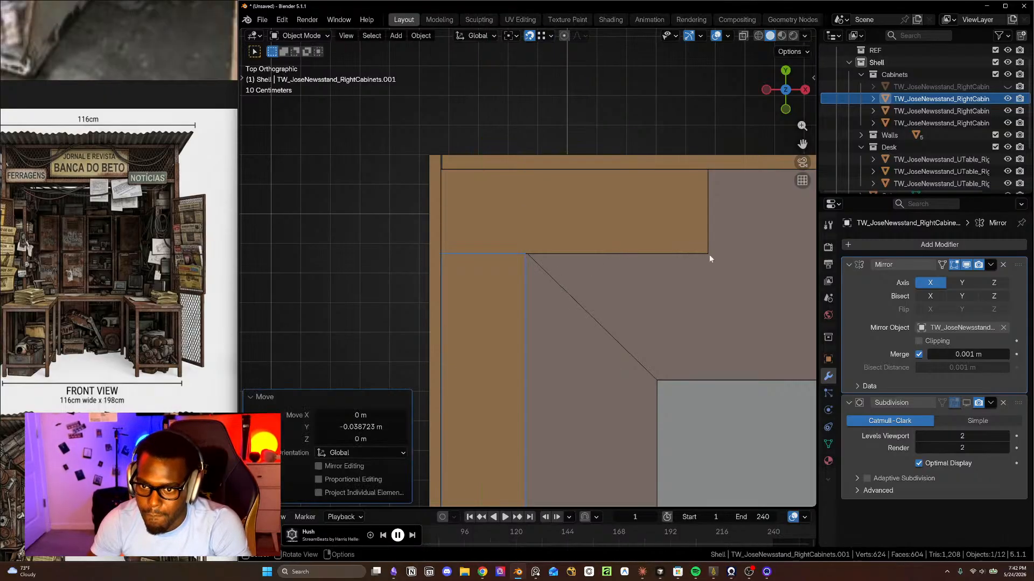
- Join the two rear cabinet halves into one object and isolate it in local view
{"action": "scroll", "coordinate": [699, 314], "scroll_direction": "down", "scroll_amount": 5}
{"action": "middle_click_drag", "start_coordinate": [722, 377], "coordinate": [548, 330], "text": "shift"}
{"action": "middle_click_drag", "start_coordinate": [548, 331], "coordinate": [625, 236]}
{"action": "key", "text": "Tab"}
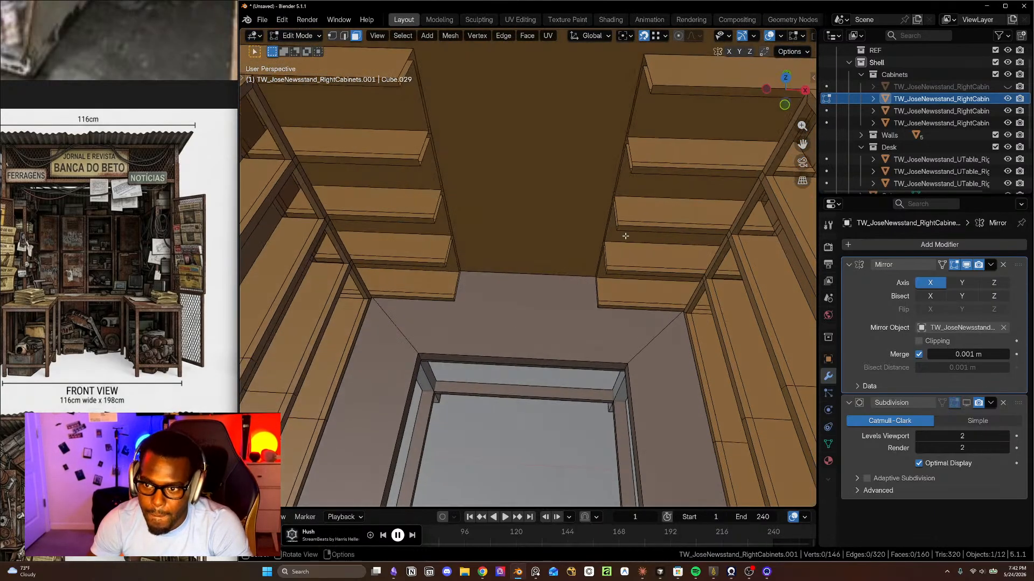
{"action": "key", "text": "Tab"}
{"action": "left_click", "coordinate": [656, 224]}
{"action": "left_click", "coordinate": [424, 217], "text": "shift"}
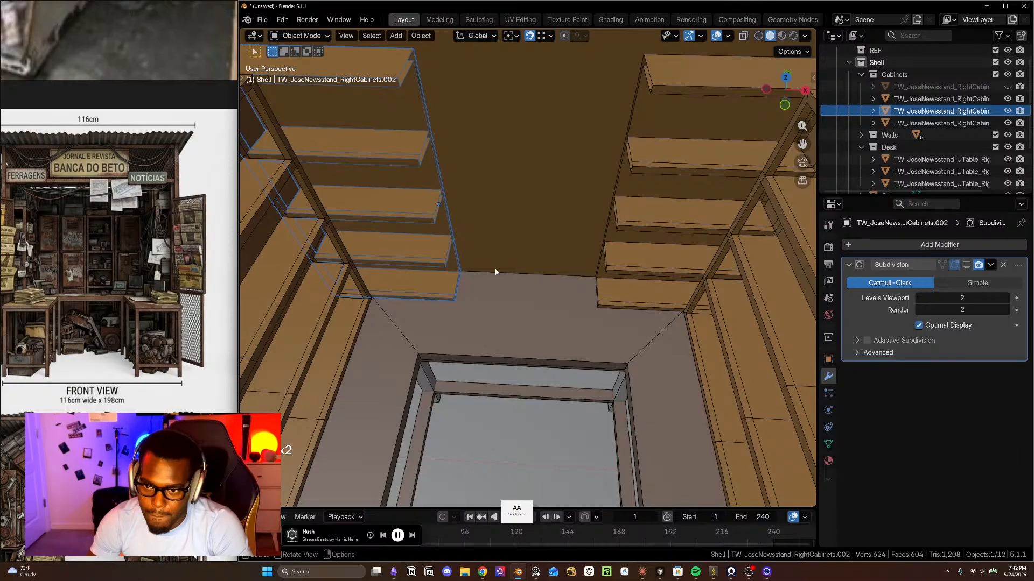
{"action": "left_click", "coordinate": [644, 225], "text": "shift"}
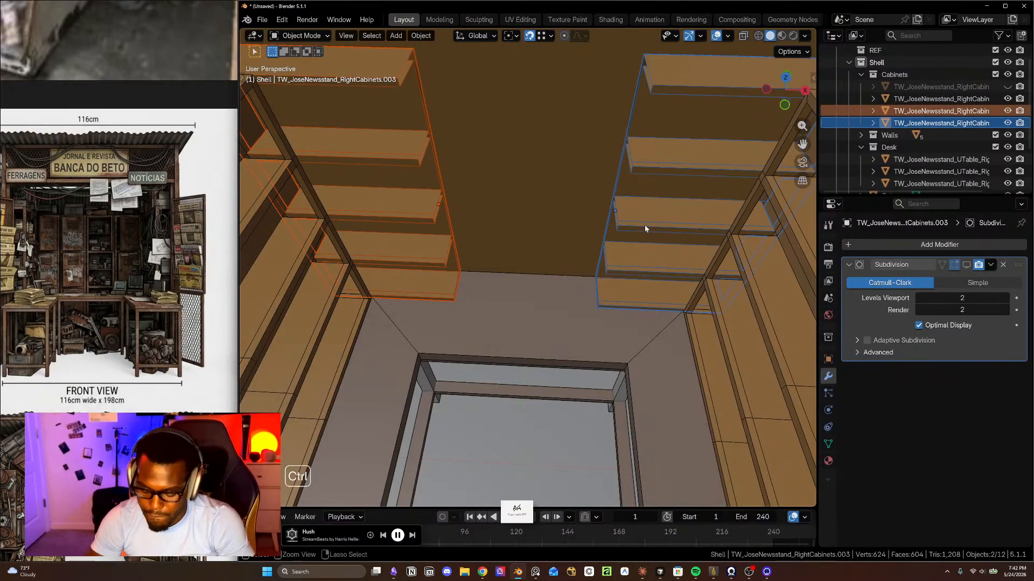
{"action": "key", "text": "ctrl+j"}
{"action": "key", "text": "KP_Divide"}
- Select the facing top edges of the two rear cabinet halves and fill a face bridging them
{"action": "middle_click_drag", "start_coordinate": [623, 241], "coordinate": [480, 122]}
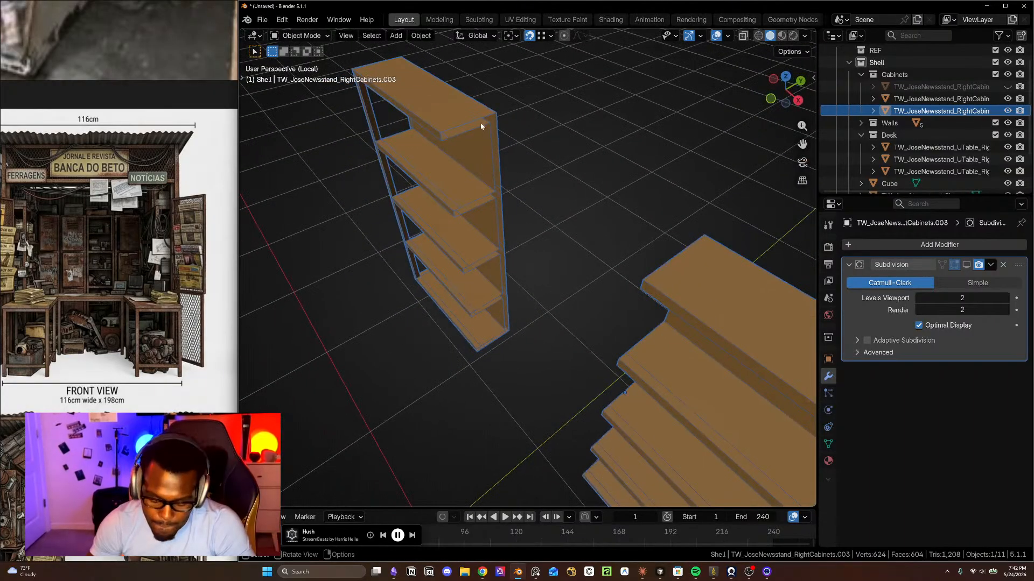
{"action": "key", "text": "Tab"}
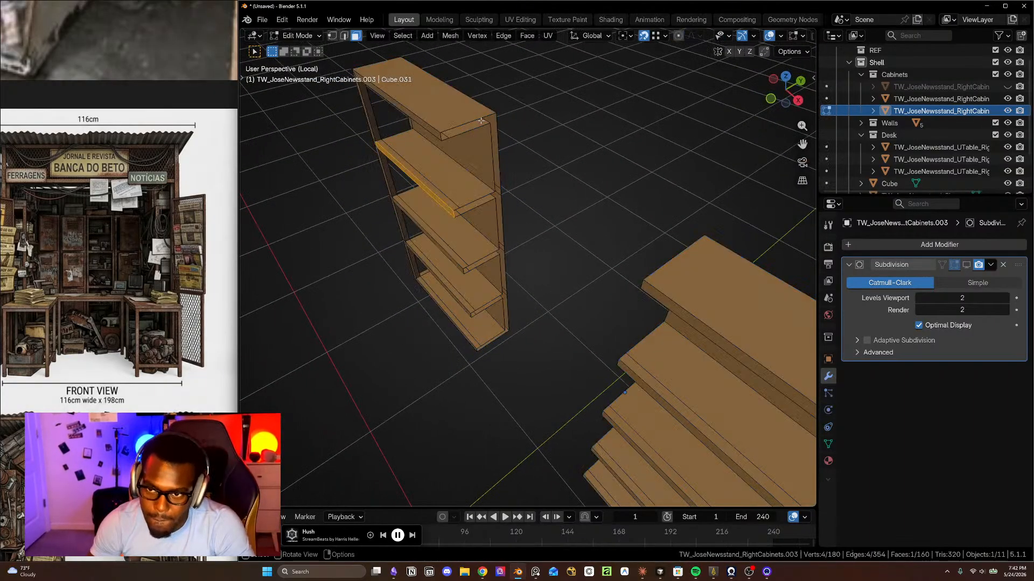
{"action": "left_click", "coordinate": [481, 117]}
{"action": "key", "text": "2"}
{"action": "left_click", "coordinate": [481, 117]}
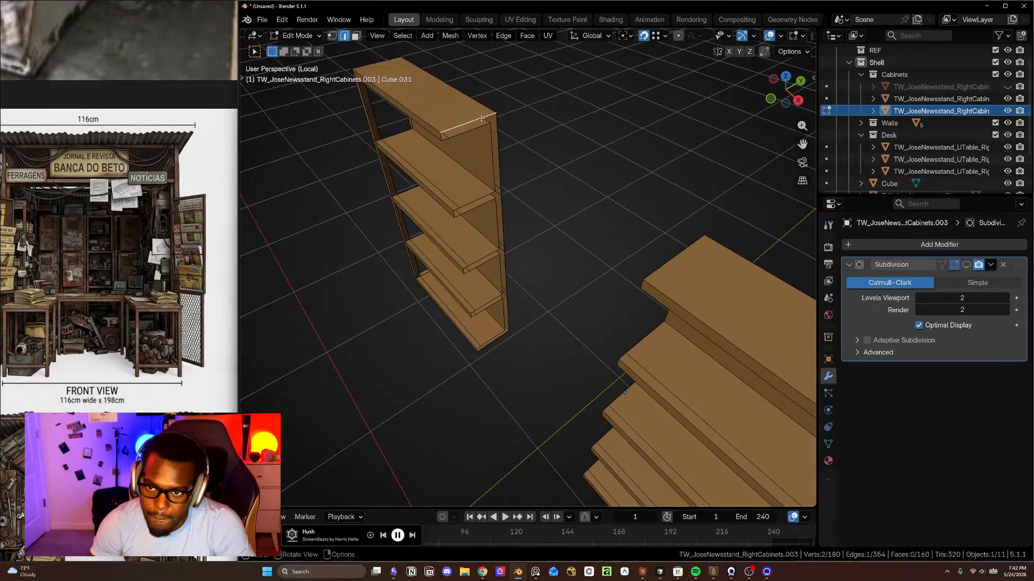
{"action": "left_click", "coordinate": [482, 119], "text": "alt"}
{"action": "left_click", "coordinate": [487, 120]}
{"action": "left_click", "coordinate": [486, 120], "text": "alt"}
{"action": "middle_click_drag", "start_coordinate": [545, 261], "coordinate": [393, 152]}
{"action": "left_click", "coordinate": [686, 159], "text": "alt+shift"}
{"action": "left_click", "coordinate": [399, 161]}
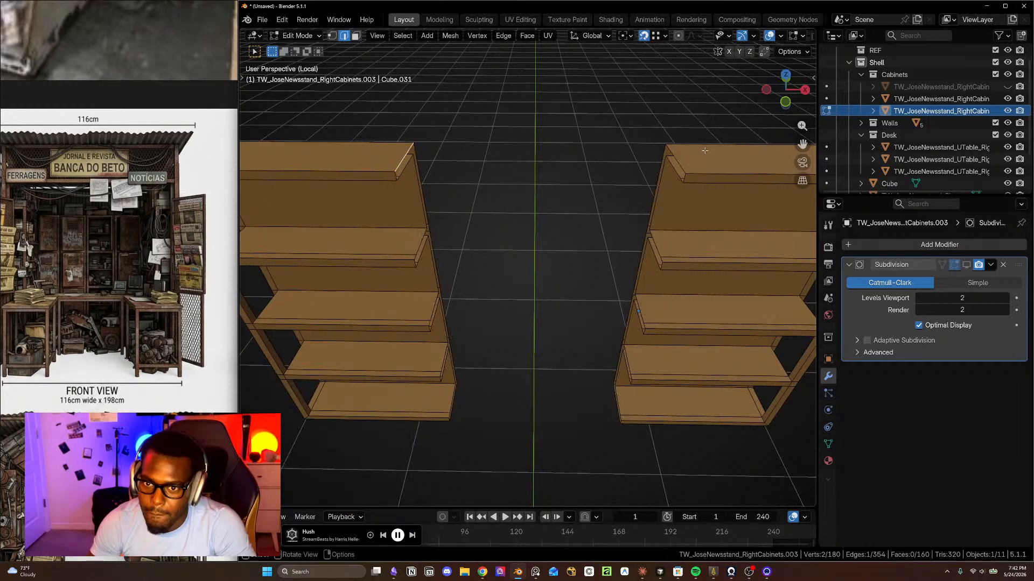
{"action": "key", "text": "f"}
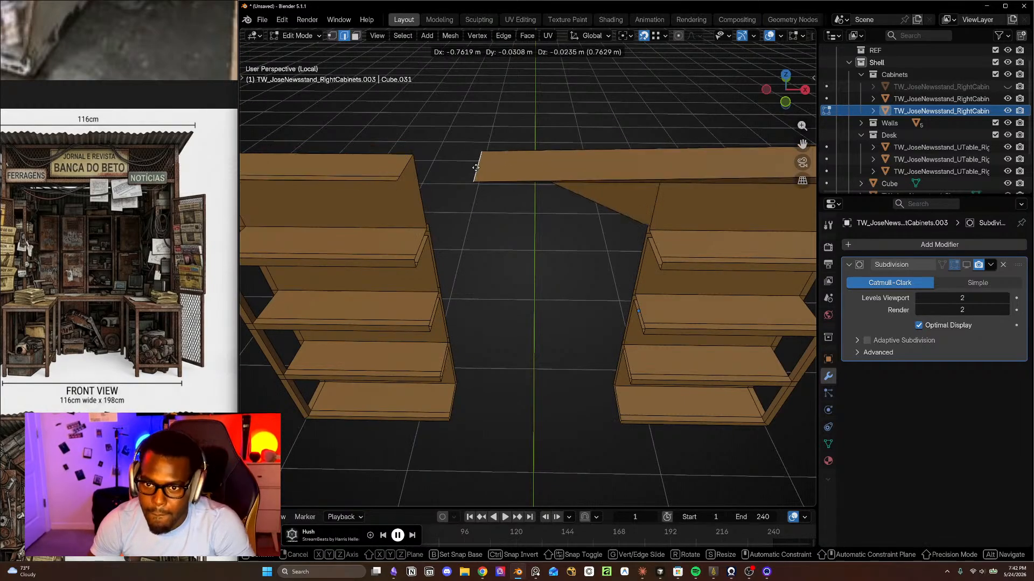
{"action": "key", "text": "ctrl+z"}
{"action": "key", "text": "f"}
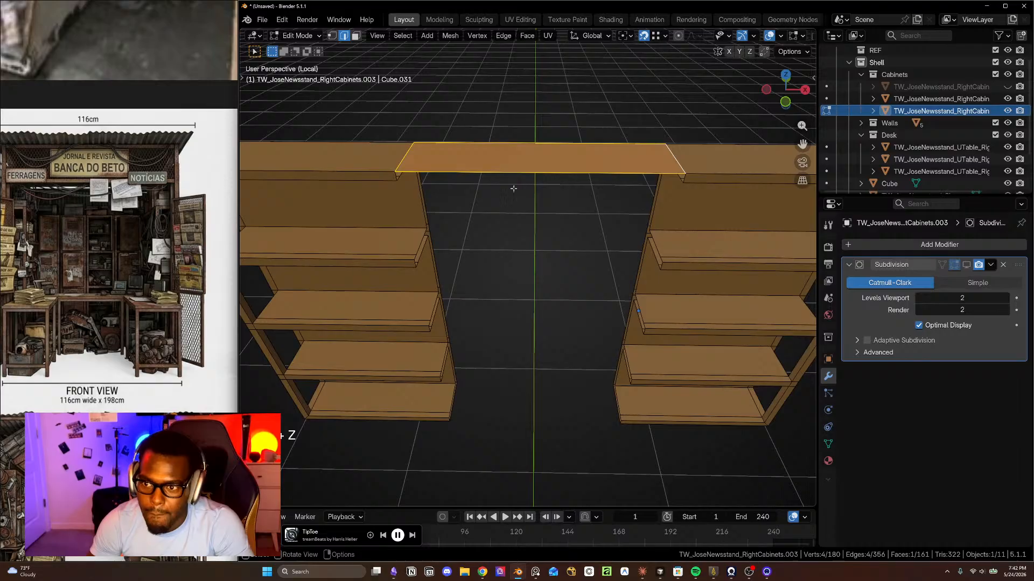
- Select the open boundary loop around the gap between the two cabinet halves and close it with Grid Fill
{"action": "left_click", "coordinate": [397, 177], "text": "alt"}
{"action": "middle_click_drag", "start_coordinate": [412, 181], "coordinate": [494, 157]}
{"action": "left_click", "coordinate": [416, 178], "text": "alt"}
{"action": "left_click", "coordinate": [492, 170], "text": "ctrl"}
{"action": "key", "text": "ctrl+z"}
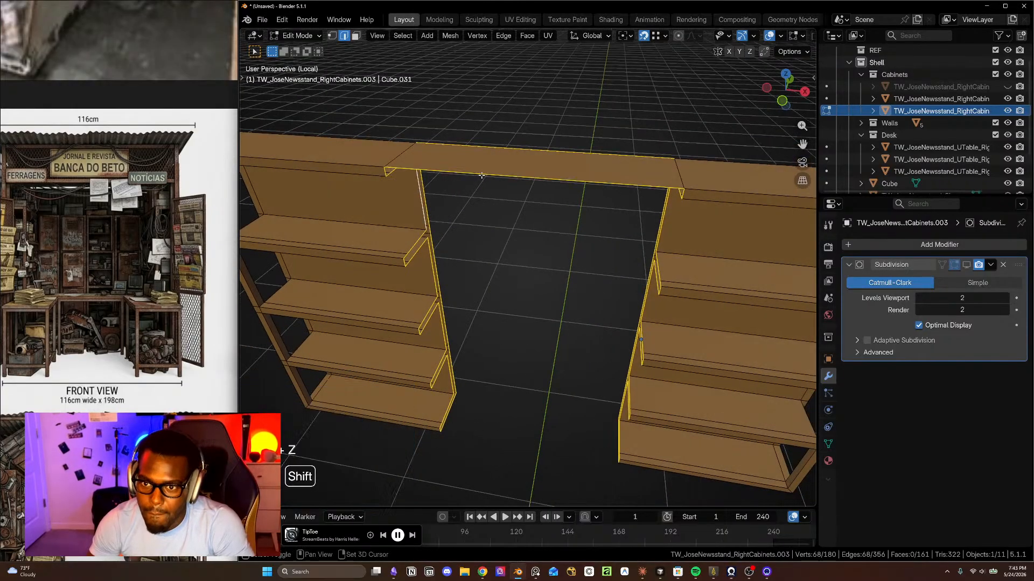
{"action": "middle_click_drag", "start_coordinate": [552, 247], "coordinate": [564, 228]}
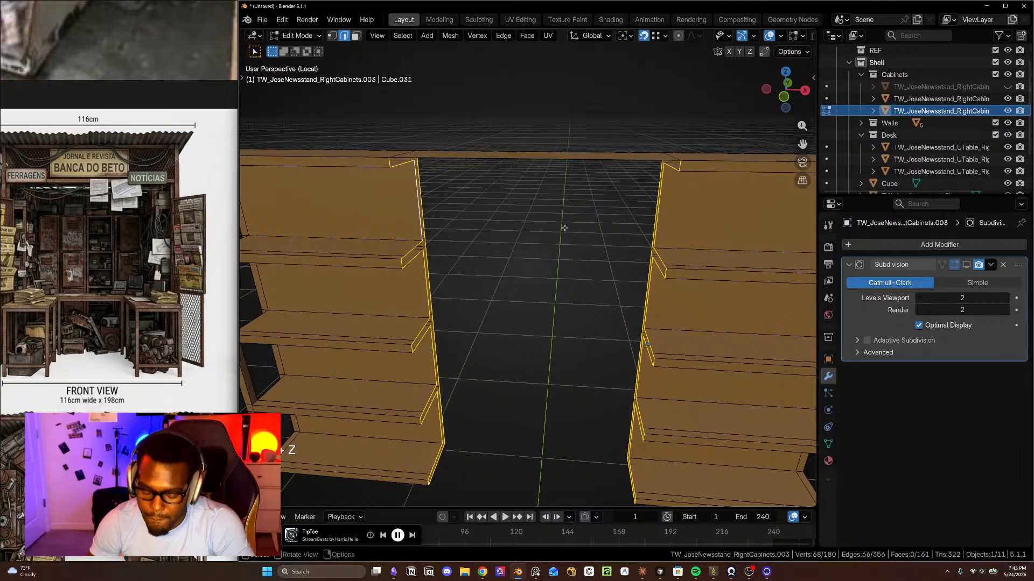
{"action": "key", "text": "ctrl+f"}
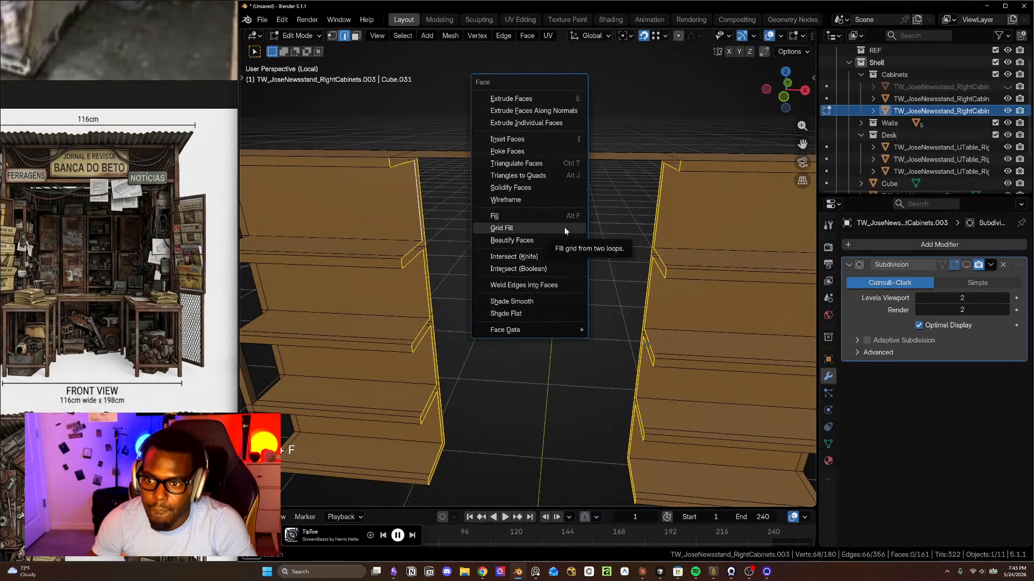
{"action": "left_click", "coordinate": [564, 227]}
- Leave mesh editing and local view, and check the filled rear cabinet against the newsstand's walls
{"action": "middle_click_drag", "start_coordinate": [567, 284], "coordinate": [592, 367]}
{"action": "key", "text": "Tab"}
{"action": "scroll", "coordinate": [539, 299], "scroll_direction": "down", "scroll_amount": 3}
{"action": "key", "text": "Tab"}
{"action": "key", "text": "Tab"}
{"action": "scroll", "coordinate": [560, 308], "scroll_direction": "down", "scroll_amount": 3}
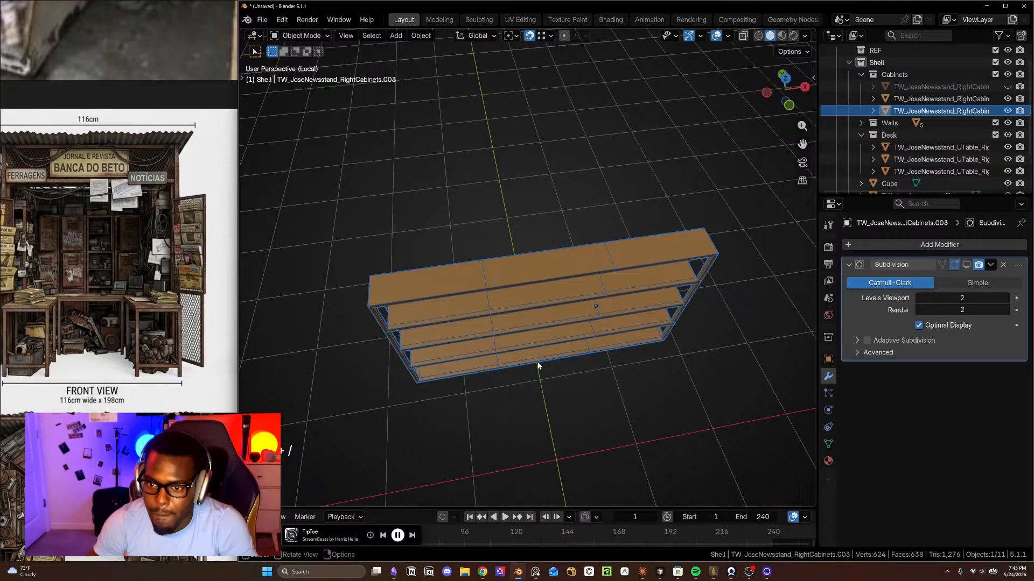
{"action": "key", "text": "slash"}
{"action": "middle_click_drag", "start_coordinate": [544, 323], "coordinate": [541, 256]}
{"action": "scroll", "coordinate": [552, 226], "scroll_direction": "up", "scroll_amount": 4}
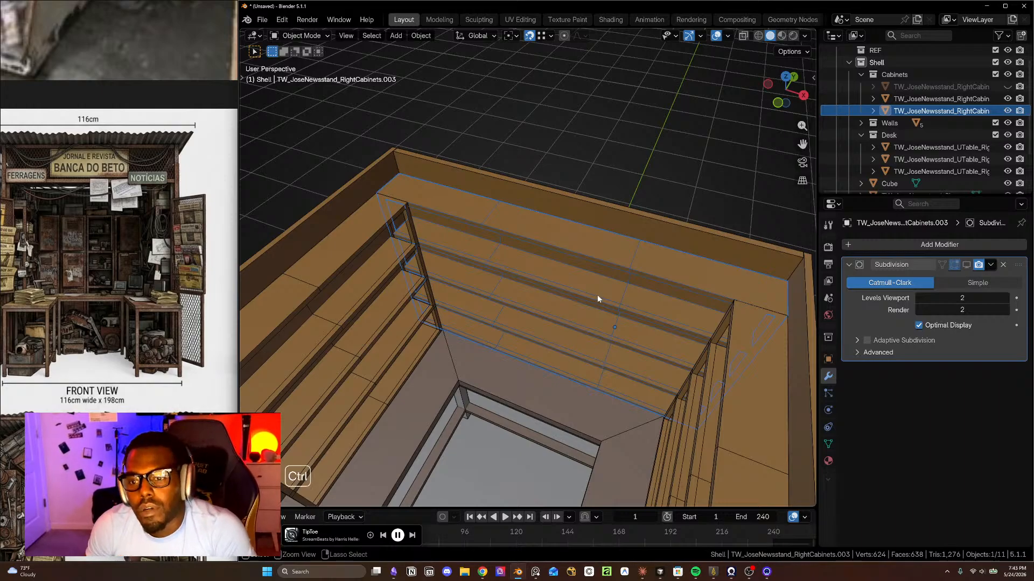
- Undo the grid fill and the bridging top face, and examine the back wall with the gap open
{"action": "key", "text": "ctrl+z"}
{"action": "key", "text": "ctrl+z"}
{"action": "key", "text": "ctrl+z"}
{"action": "key", "text": "ctrl+z"}
{"action": "key", "text": "ctrl+z"}
{"action": "key", "text": "ctrl+z"}
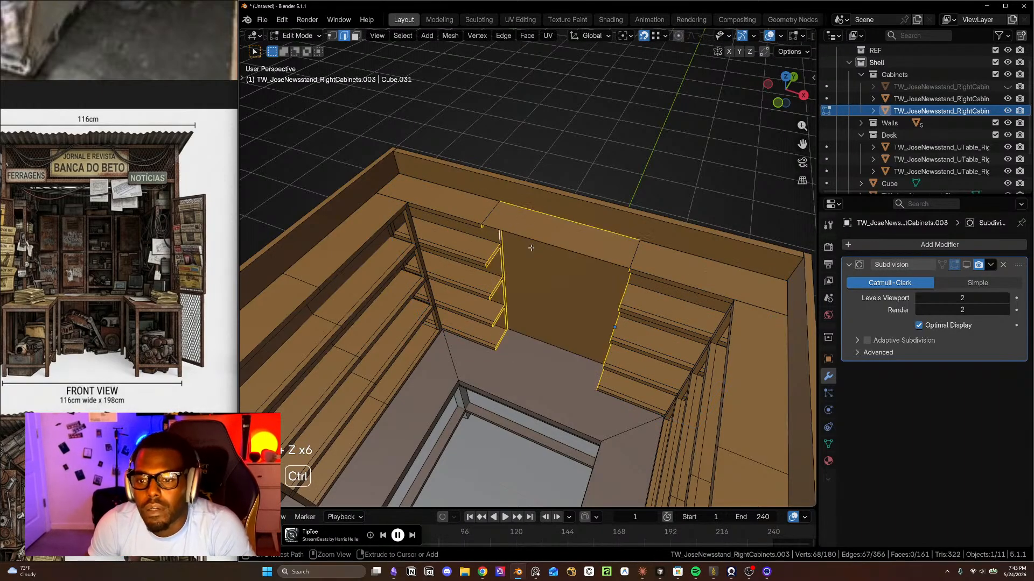
{"action": "key", "text": "ctrl+z"}
{"action": "key", "text": "ctrl+z"}
{"action": "key", "text": "ctrl+z"}
{"action": "key", "text": "ctrl+z"}
{"action": "key", "text": "ctrl+z"}
{"action": "key", "text": "ctrl+z"}
{"action": "key", "text": "ctrl+z"}
{"action": "key", "text": "ctrl+z"}
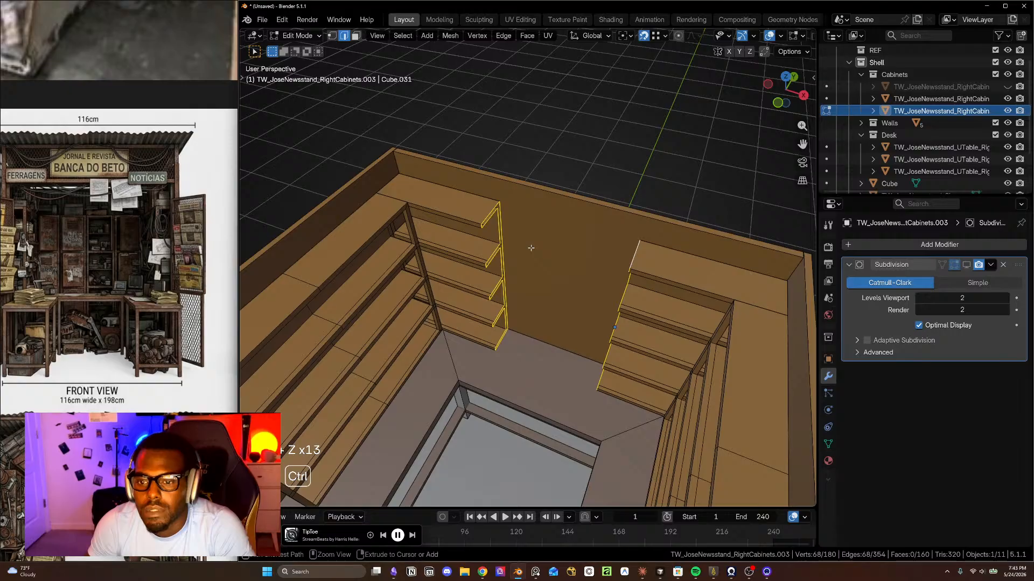
{"action": "key", "text": "ctrl+z"}
{"action": "key", "text": "ctrl+z"}
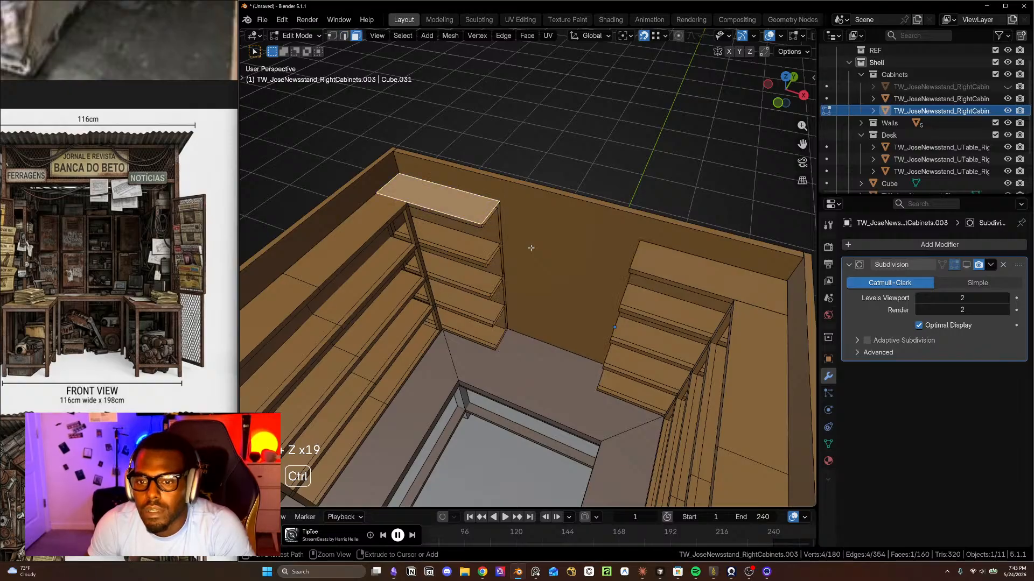
{"action": "middle_click_drag", "start_coordinate": [459, 260], "coordinate": [511, 270]}
{"action": "scroll", "coordinate": [415, 233], "scroll_direction": "up", "scroll_amount": 7}
{"action": "scroll", "coordinate": [440, 242], "scroll_direction": "down", "scroll_amount": 6}
- Redo the bridging top face and the grid fill between the rear cabinet halves
{"action": "key", "text": "ctrl+shift+z"}
{"action": "key", "text": "ctrl+shift+z"}
{"action": "key", "text": "ctrl+shift+z"}
{"action": "key", "text": "ctrl+shift+z"}
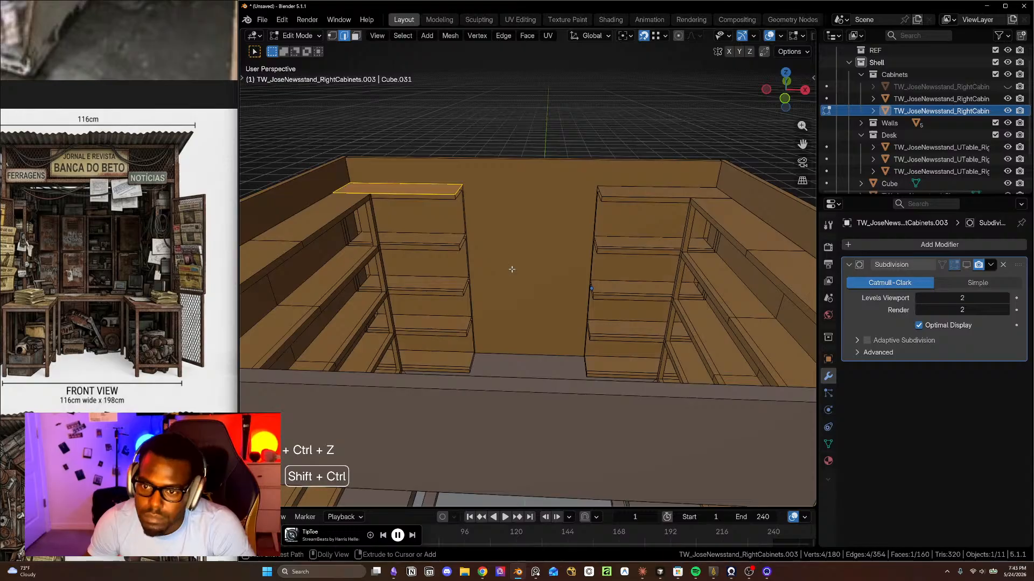
{"action": "key", "text": "ctrl+shift+z"}
{"action": "key", "text": "ctrl+shift+z"}
{"action": "key", "text": "ctrl+shift+z"}
{"action": "key", "text": "ctrl+shift+z"}
{"action": "key", "text": "ctrl+shift+z"}
{"action": "key", "text": "ctrl+shift+z"}
{"action": "key", "text": "ctrl+shift+z"}
{"action": "key", "text": "ctrl+shift+z"}
{"action": "key", "text": "ctrl+shift+z"}
{"action": "key", "text": "ctrl+shift+z"}
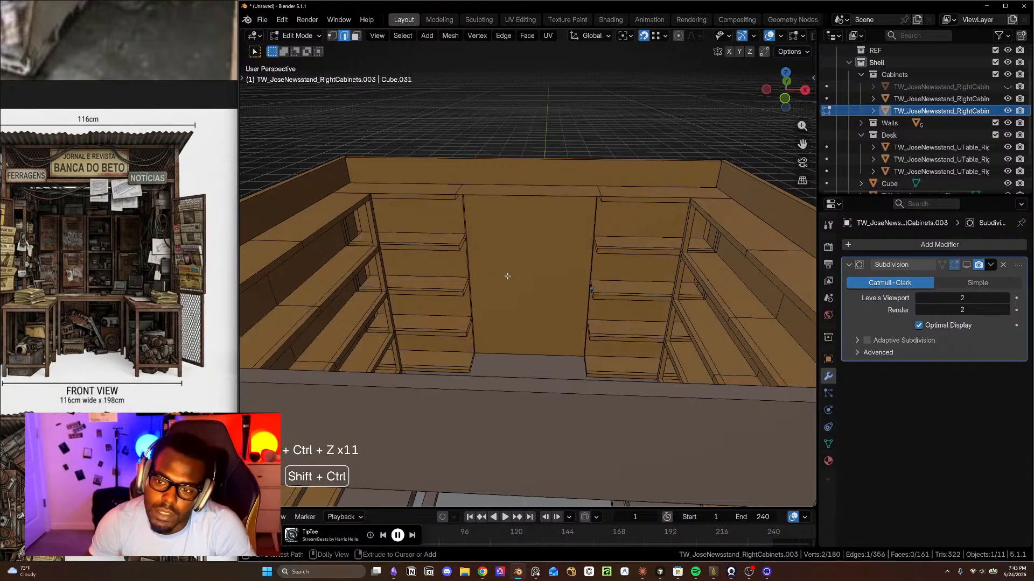
{"action": "key", "text": "ctrl+shift+z"}
{"action": "key", "text": "ctrl+shift+z"}
- Deselect everything, unhide the solid placeholder block at the back wall and delete it
{"action": "middle_click_drag", "start_coordinate": [541, 257], "coordinate": [708, 348]}
{"action": "key", "text": "alt+a"}
{"action": "scroll", "coordinate": [650, 324], "scroll_direction": "up", "scroll_amount": 3}
{"action": "middle_click_drag", "start_coordinate": [654, 315], "coordinate": [506, 359]}
{"action": "scroll", "coordinate": [587, 323], "scroll_direction": "down", "scroll_amount": 4}
{"action": "scroll", "coordinate": [500, 261], "scroll_direction": "up", "scroll_amount": 4}
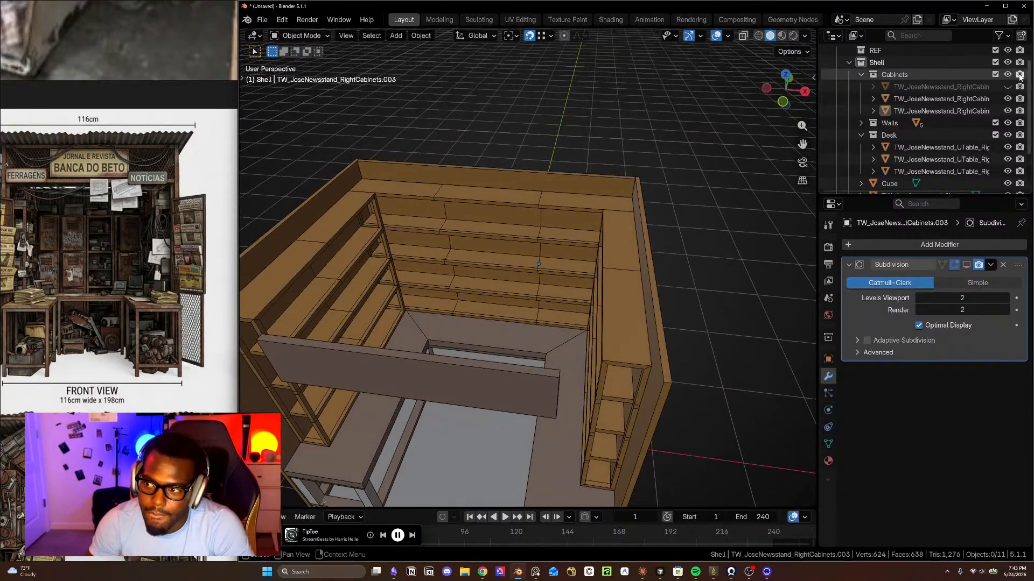
{"action": "left_click", "coordinate": [1007, 87]}
{"action": "left_click", "coordinate": [971, 88]}
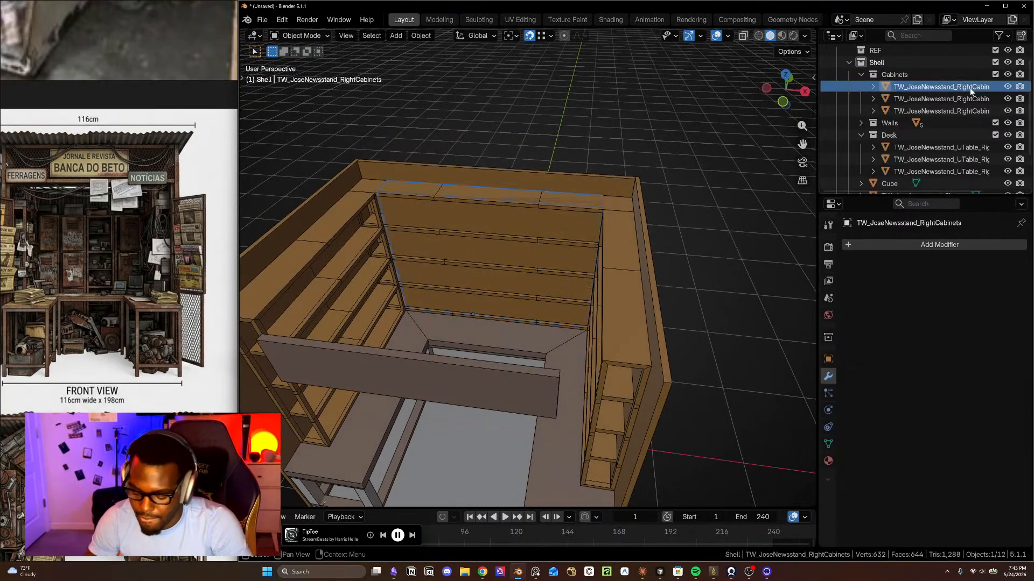
{"action": "key", "text": "Delete"}
{"action": "left_click", "coordinate": [1007, 87]}
{"action": "left_click", "coordinate": [1007, 87]}
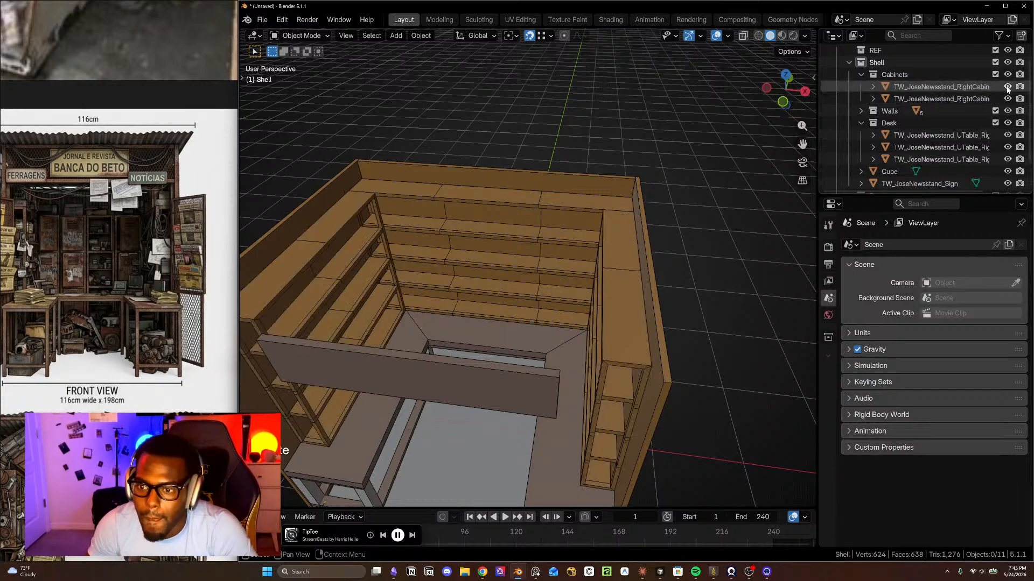
- Toggle the visibility of a cabinet and the Walls collection off and on, and hide the roof
{"action": "left_click", "coordinate": [1007, 99]}
{"action": "left_click", "coordinate": [1008, 99]}
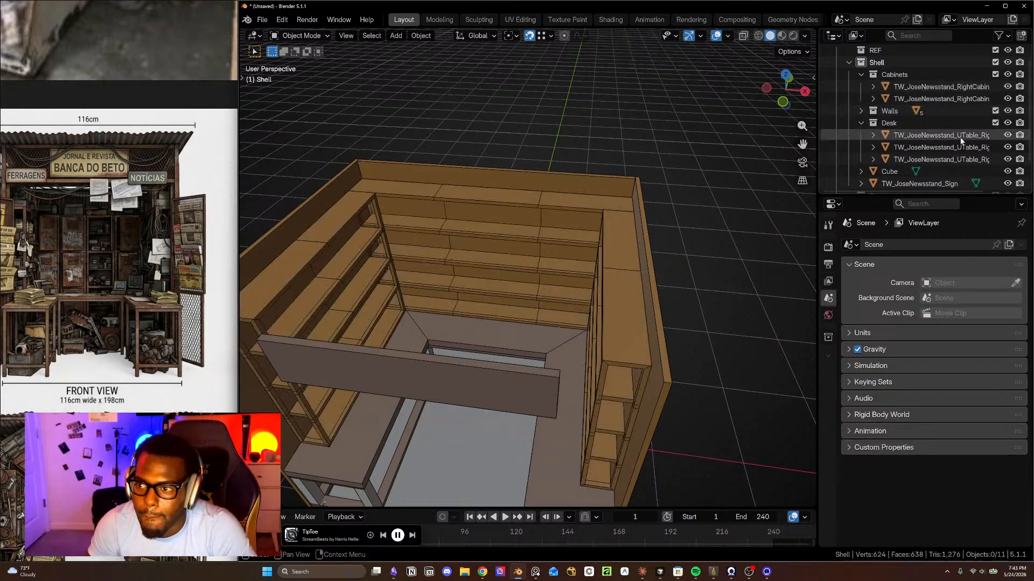
{"action": "left_click", "coordinate": [994, 110]}
{"action": "left_click", "coordinate": [995, 110]}
{"action": "middle_click_drag", "start_coordinate": [580, 254], "coordinate": [603, 253]}
{"action": "left_click", "coordinate": [603, 253]}
{"action": "key", "text": "h"}
- Examine the newsstand's interior shelves and the U-shaped desk from above and through the open front
{"action": "middle_click_drag", "start_coordinate": [622, 289], "coordinate": [621, 266]}
{"action": "scroll", "coordinate": [570, 318], "scroll_direction": "up", "scroll_amount": 4}
{"action": "middle_click_drag", "start_coordinate": [569, 323], "coordinate": [560, 293]}
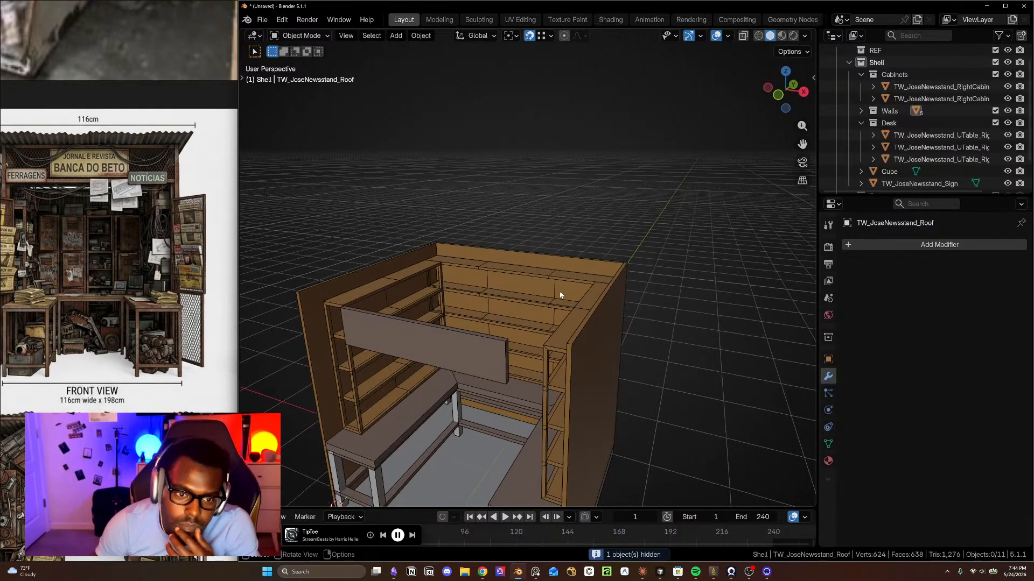
{"action": "middle_click_drag", "start_coordinate": [541, 329], "coordinate": [483, 392]}
{"action": "middle_click_drag", "start_coordinate": [648, 341], "coordinate": [505, 355]}
{"action": "left_click", "coordinate": [461, 323]}
{"action": "left_click", "coordinate": [319, 395]}
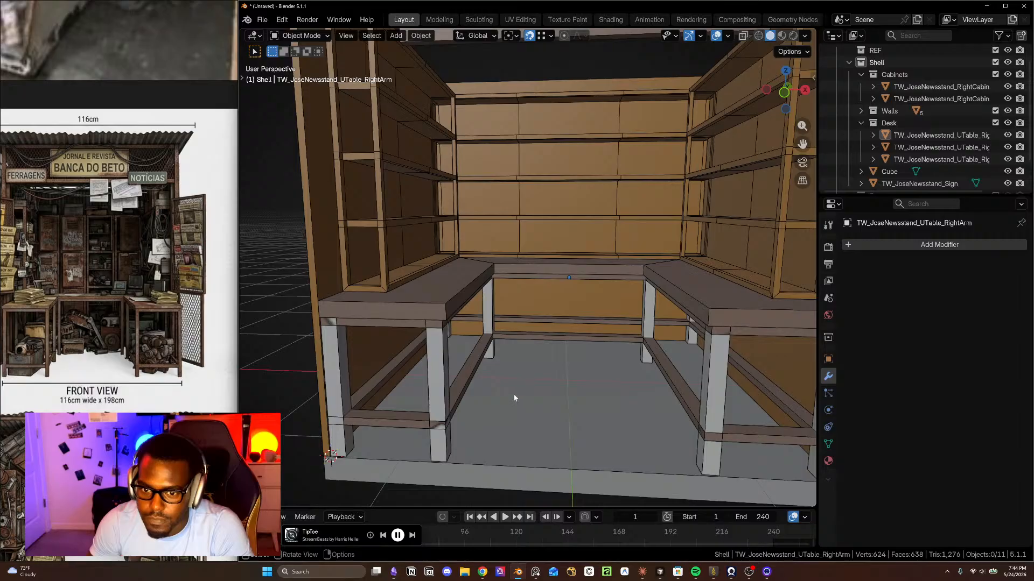
{"action": "middle_click_drag", "start_coordinate": [558, 427], "coordinate": [554, 427]}
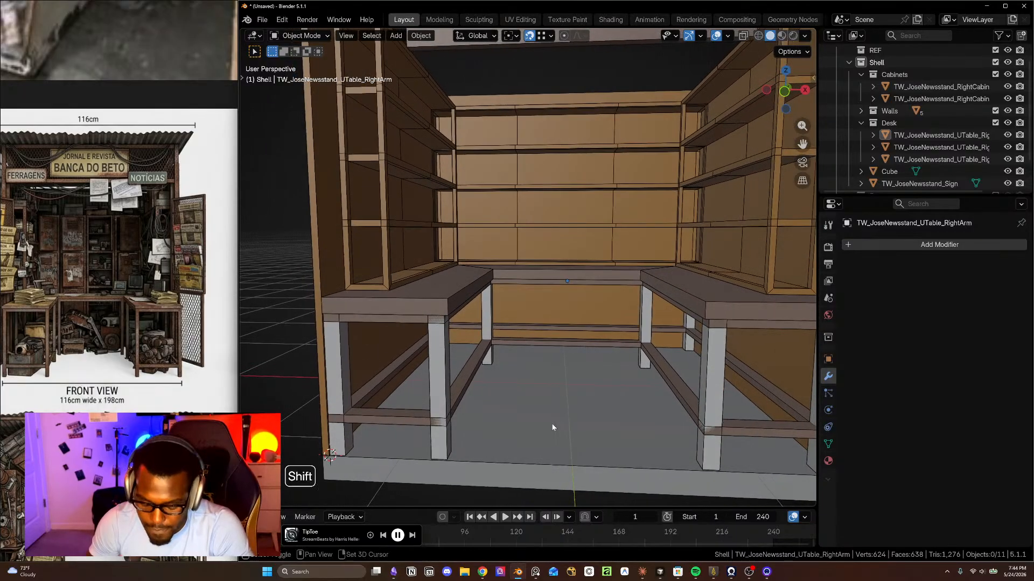
- Add a cube mesh and scale it uniformly to about 0.303
{"action": "key", "text": "shift+a"}
{"action": "mouse_move", "coordinate": [512, 315]}
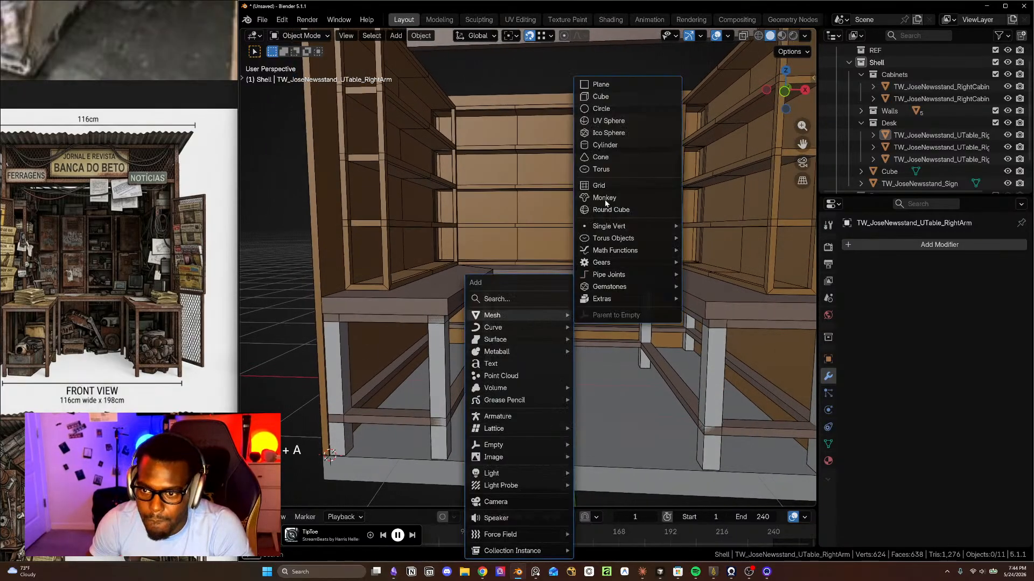
{"action": "left_click", "coordinate": [601, 96]}
{"action": "scroll", "coordinate": [493, 399], "scroll_direction": "down", "scroll_amount": 5}
{"action": "middle_click_drag", "start_coordinate": [492, 399], "coordinate": [605, 390]}
{"action": "scroll", "coordinate": [513, 418], "scroll_direction": "down", "scroll_amount": 4}
{"action": "key", "text": "s"}
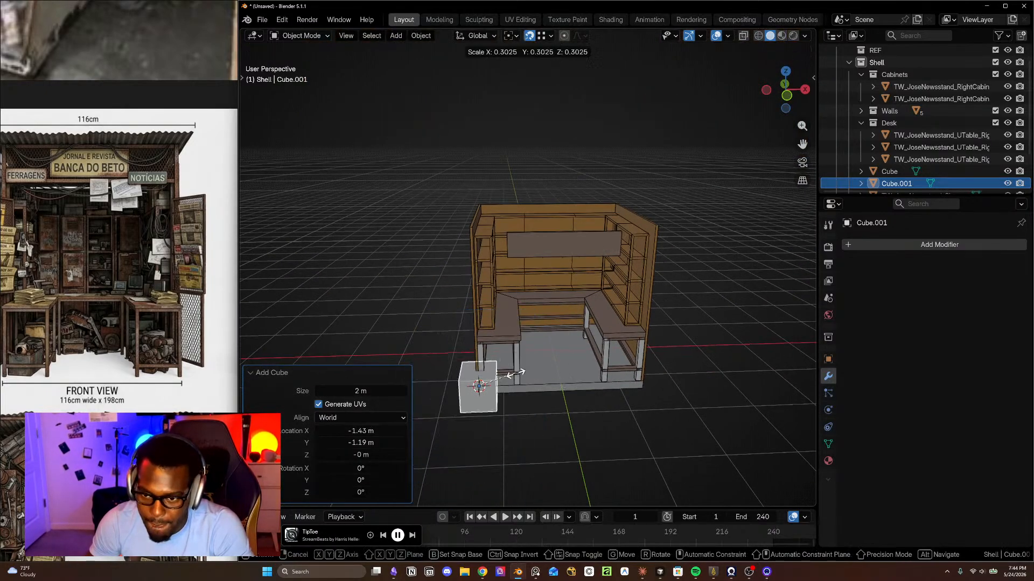
{"action": "left_click", "coordinate": [516, 373]}
- Move the cube into the opening between the desk arms and lower it about 0.173 m towards the floor
{"action": "scroll", "coordinate": [515, 378], "scroll_direction": "up", "scroll_amount": 5}
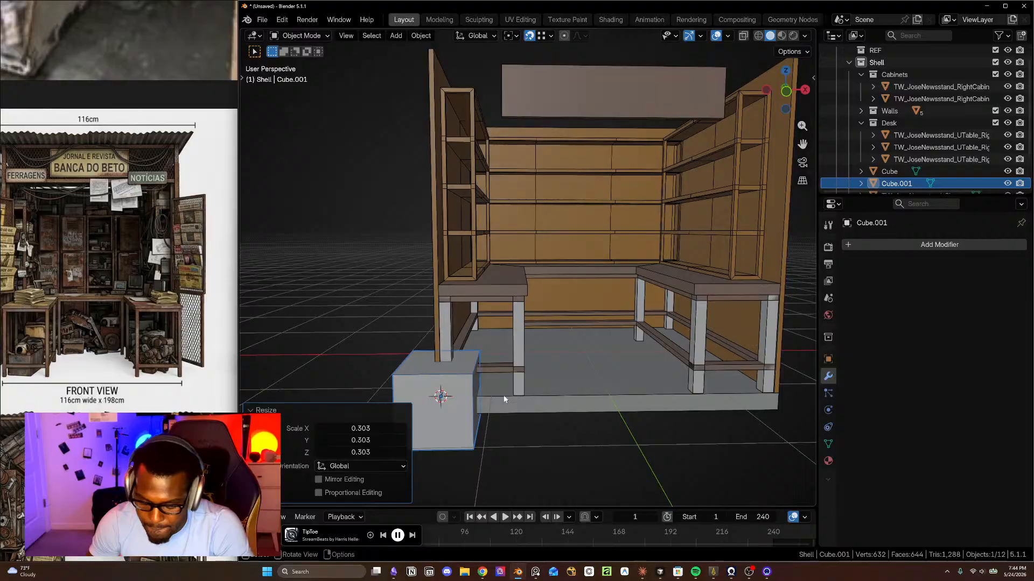
{"action": "key", "text": "g"}
{"action": "left_click", "coordinate": [647, 343]}
{"action": "scroll", "coordinate": [619, 372], "scroll_direction": "up", "scroll_amount": 4}
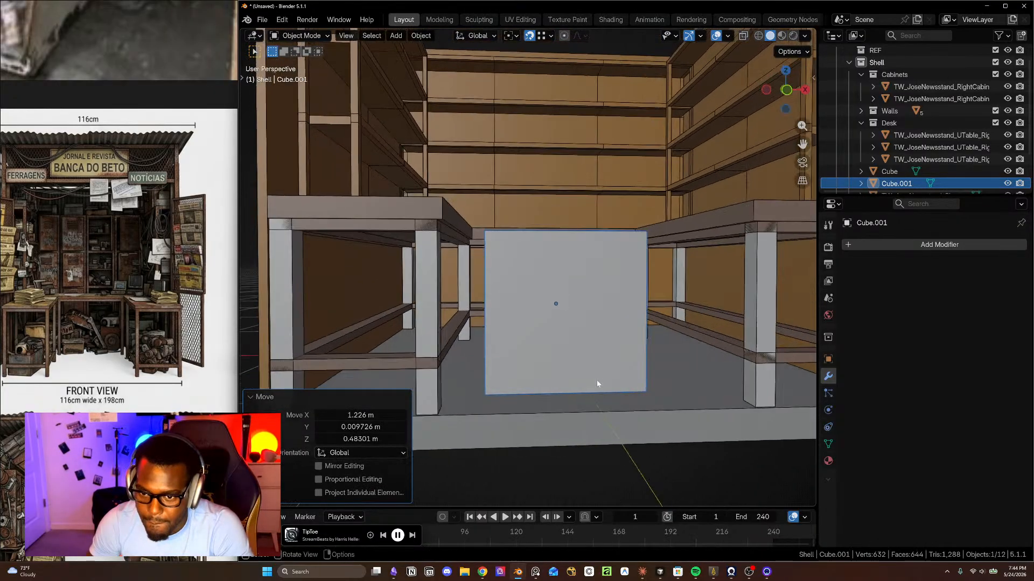
{"action": "key", "text": "KP_1"}
{"action": "key", "text": "g"}
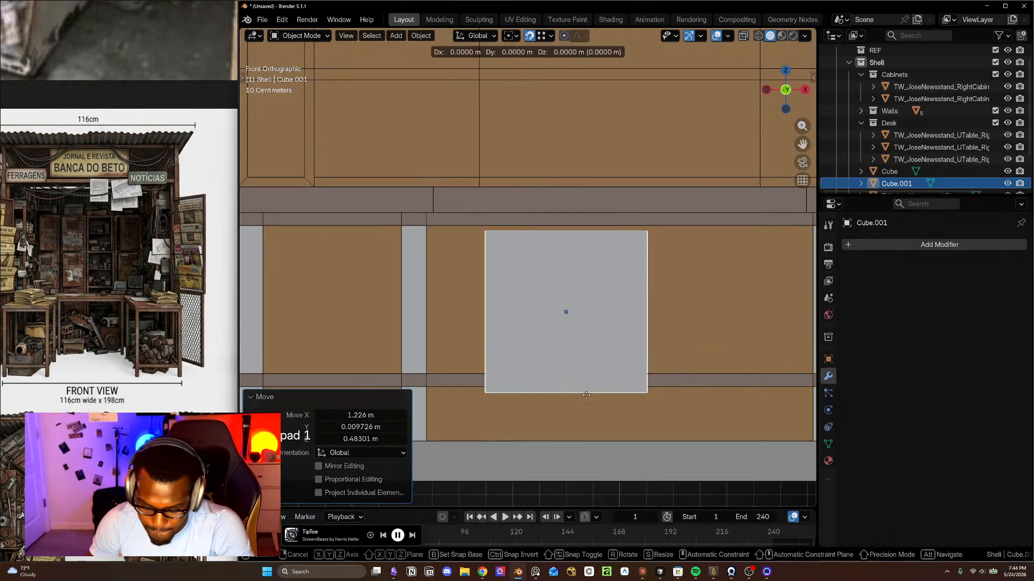
{"action": "key", "text": "z"}
{"action": "left_click", "coordinate": [544, 72]}
- Set the snap target to Face and lower the cube onto the newsstand floor along Z
{"action": "left_click", "coordinate": [550, 36]}
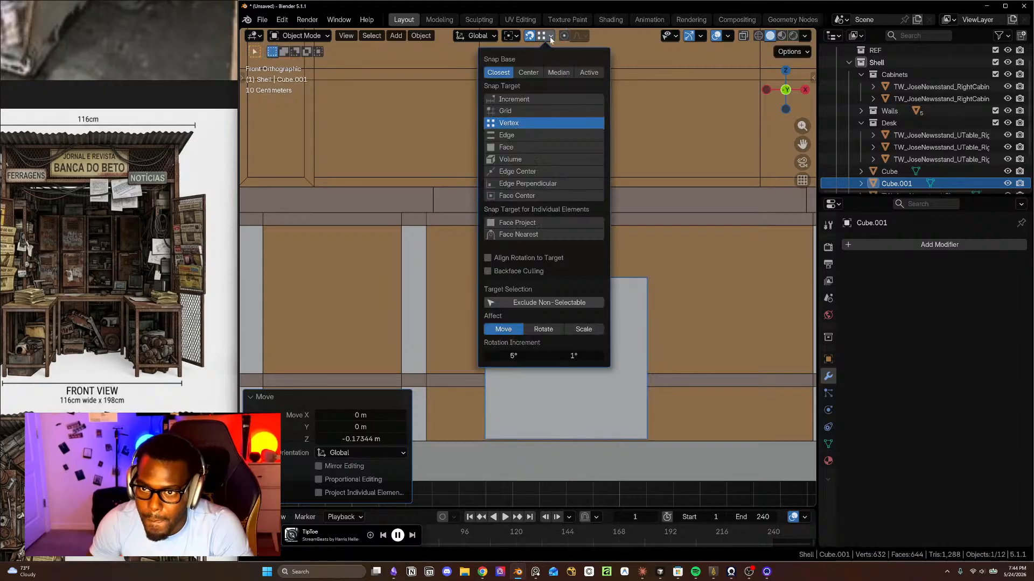
{"action": "left_click", "coordinate": [534, 147]}
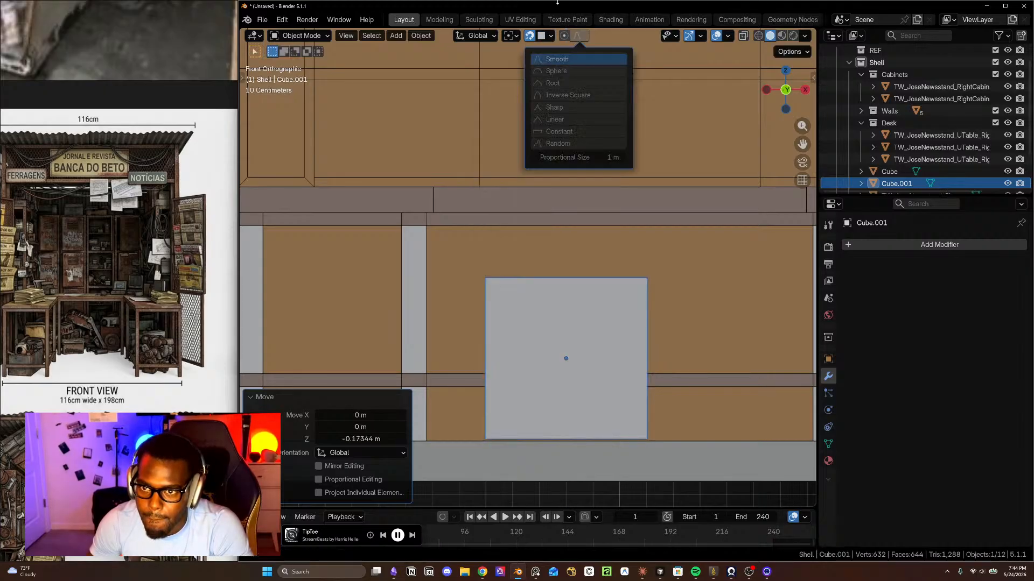
{"action": "middle_click_drag", "start_coordinate": [619, 302], "coordinate": [590, 347]}
{"action": "key", "text": "g"}
{"action": "key", "text": "z"}
{"action": "left_click", "coordinate": [571, 356]}
- Move the cube about 0.916 m along Y, deeper between the desk arms
{"action": "key", "text": "KP_7"}
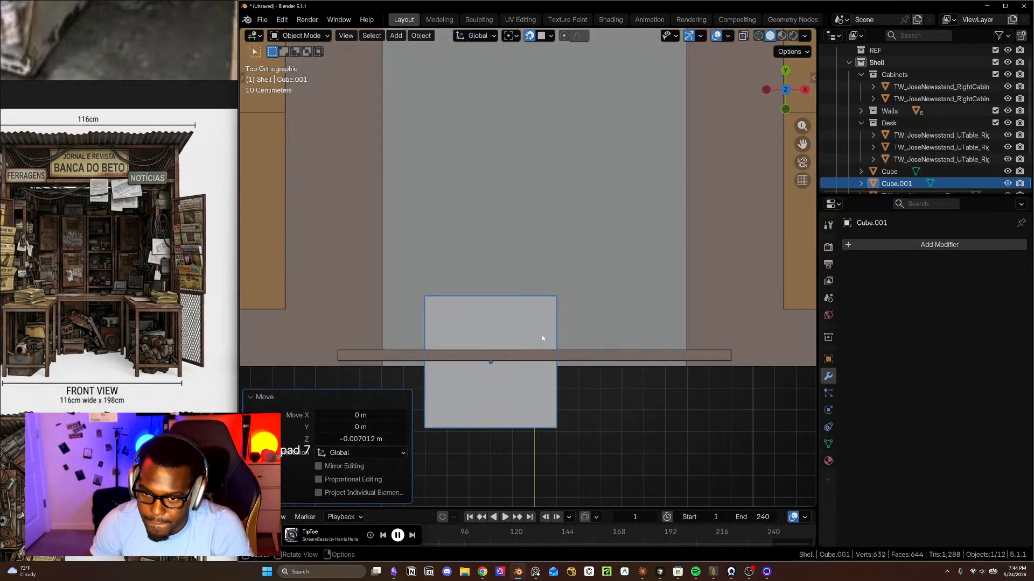
{"action": "key", "text": "g"}
{"action": "key", "text": "y"}
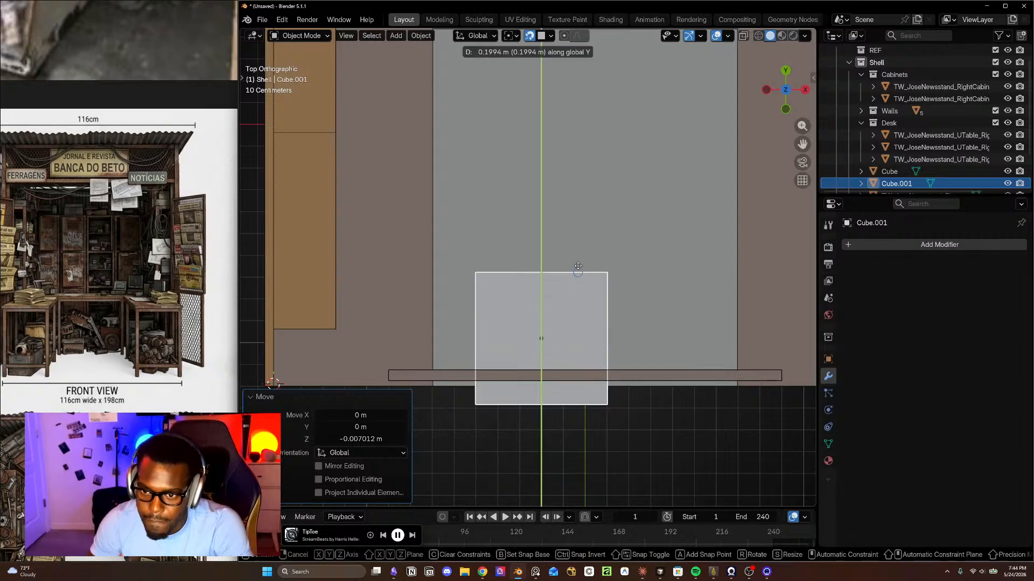
{"action": "left_click", "coordinate": [538, 157]}
{"action": "middle_click_drag", "start_coordinate": [602, 274], "coordinate": [599, 184]}
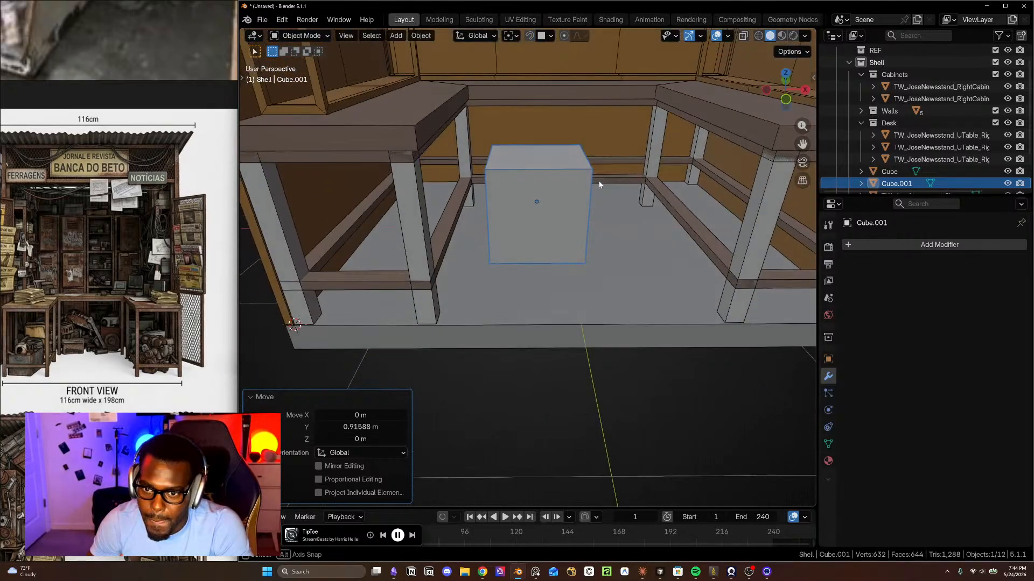
{"action": "middle_click_drag", "start_coordinate": [502, 218], "coordinate": [592, 259]}
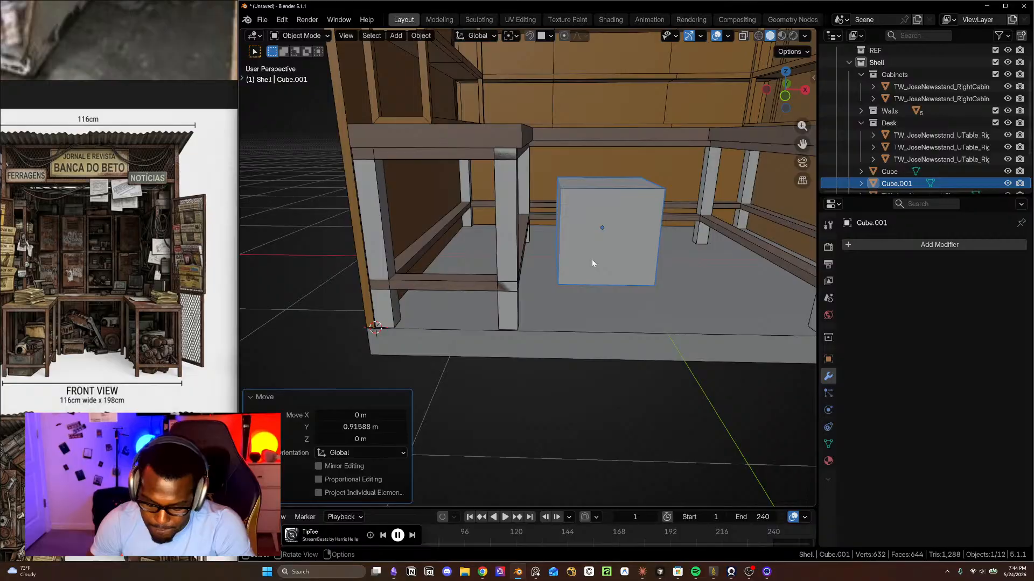
- Move the cube about 0.915 m along negative X under the side desk arm, and shift it back about 0.045 m
{"action": "key", "text": "g"}
{"action": "key", "text": "x"}
{"action": "left_click", "coordinate": [454, 260]}
{"action": "middle_click_drag", "start_coordinate": [489, 268], "coordinate": [508, 309]}
{"action": "key", "text": "KP_1"}
{"action": "scroll", "coordinate": [487, 254], "scroll_direction": "up", "scroll_amount": 3}
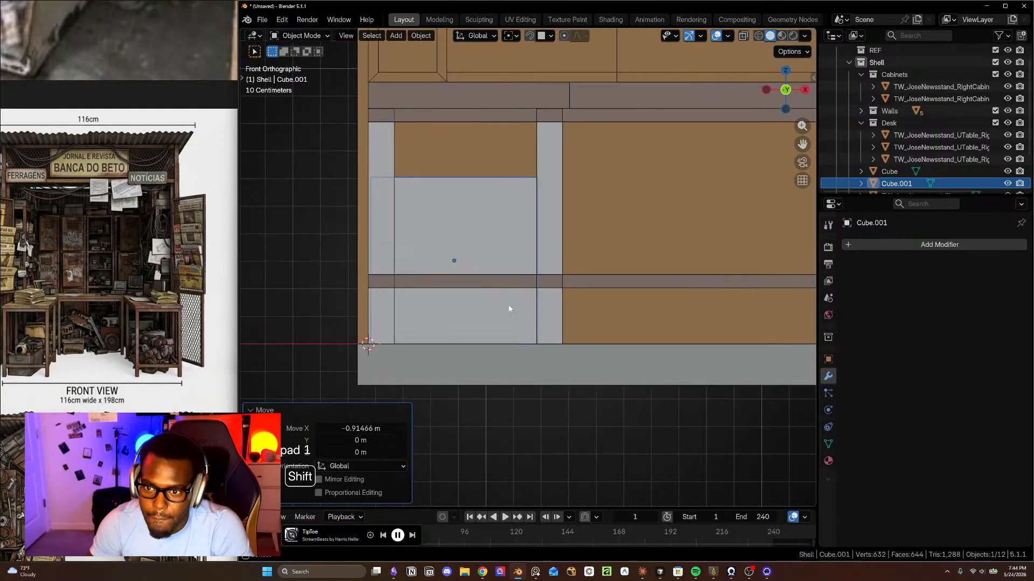
{"action": "key", "text": "g"}
{"action": "key", "text": "x"}
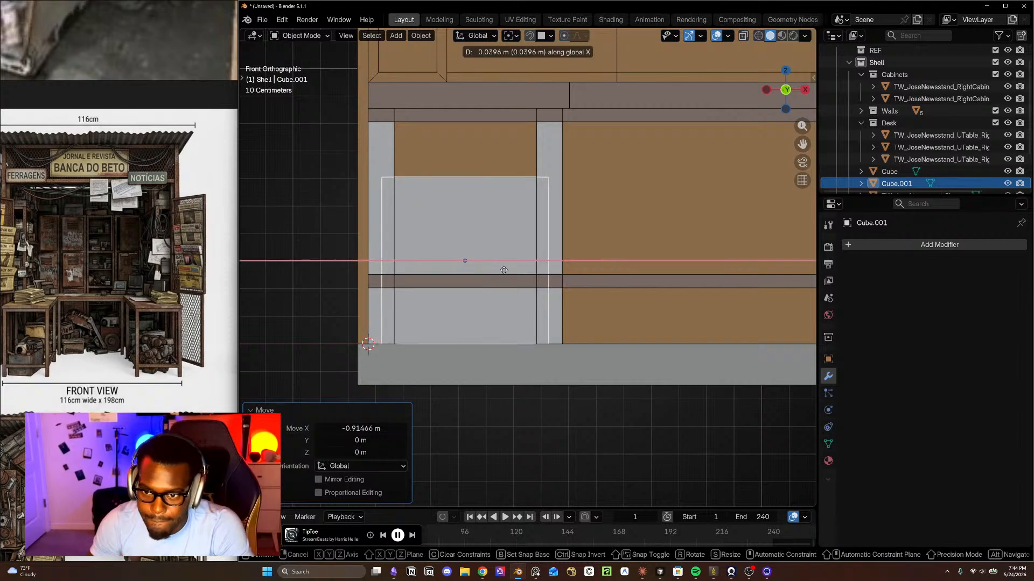
{"action": "left_click", "coordinate": [505, 270]}
- Scale the cube to 0.825 along X and nudge it to sit centred between the desk legs
{"action": "key", "text": "s"}
{"action": "key", "text": "x"}
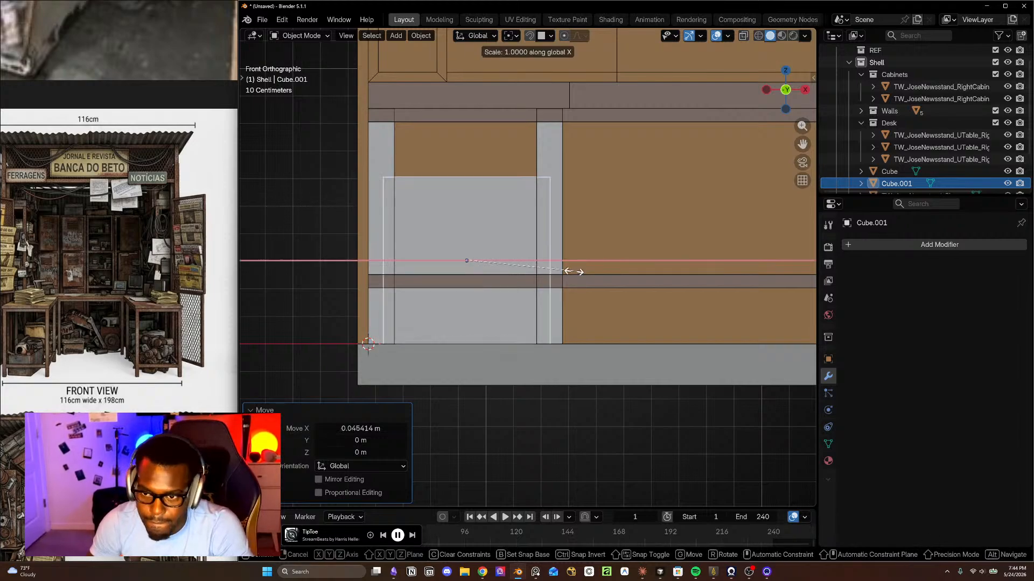
{"action": "left_click", "coordinate": [553, 267]}
{"action": "key", "text": "g"}
{"action": "key", "text": "x"}
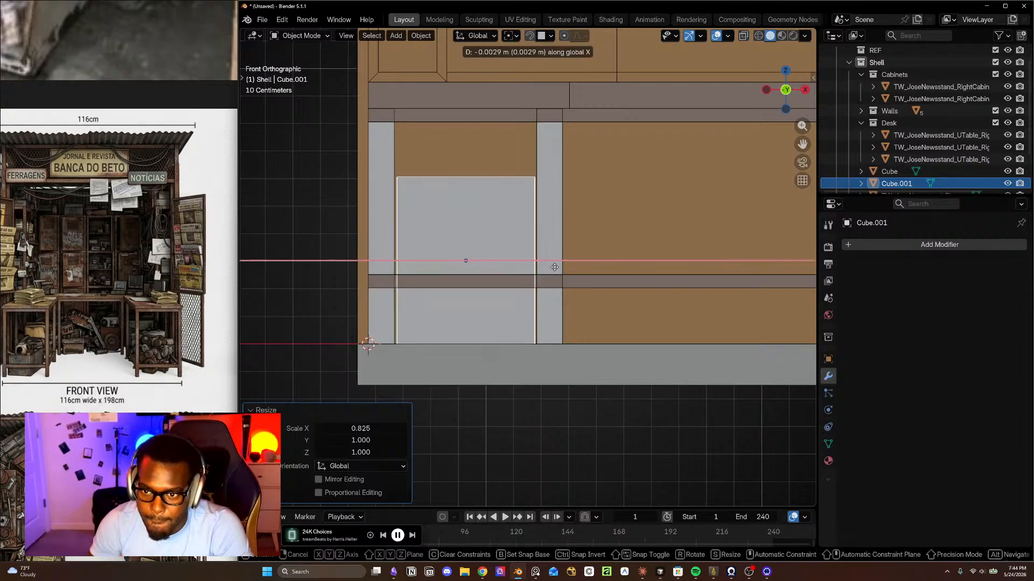
{"action": "left_click", "coordinate": [555, 267]}
- Set the cube's viewport display colour to the pink #FF3F75FF
{"action": "left_click", "coordinate": [828, 359]}
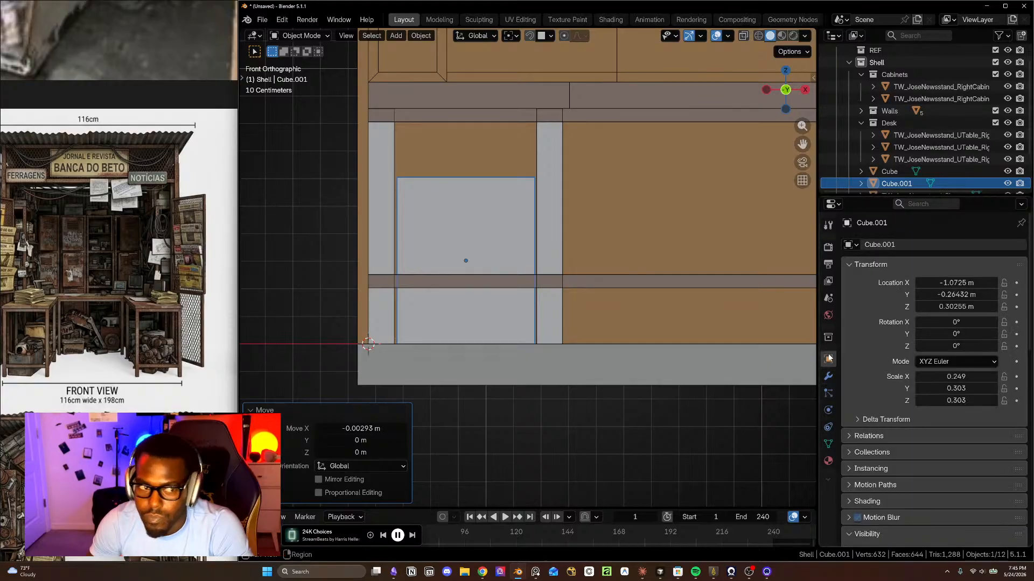
{"action": "scroll", "coordinate": [889, 445], "scroll_direction": "down", "scroll_amount": 3}
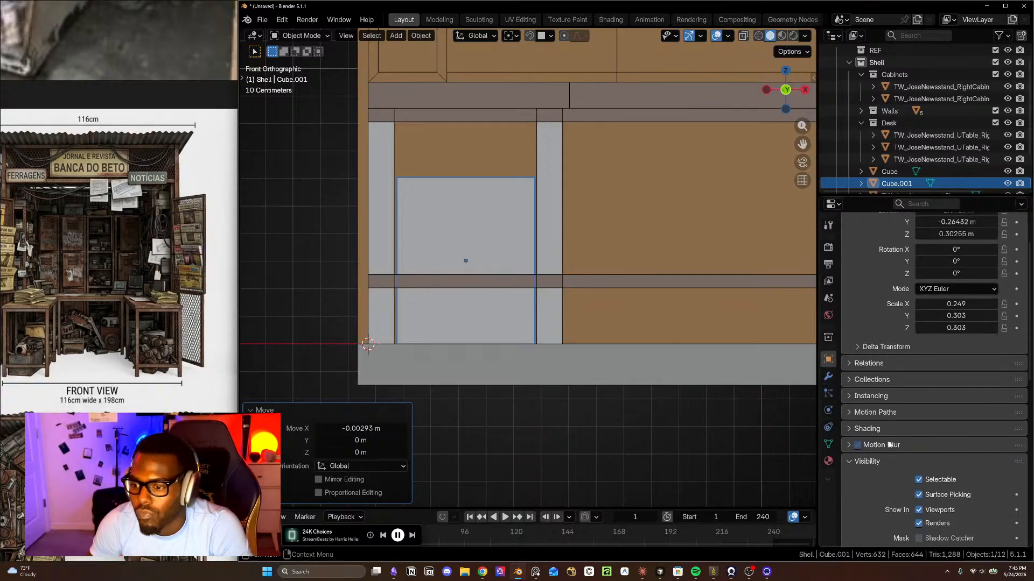
{"action": "scroll", "coordinate": [880, 454], "scroll_direction": "down", "scroll_amount": 9}
{"action": "scroll", "coordinate": [879, 454], "scroll_direction": "up", "scroll_amount": 2}
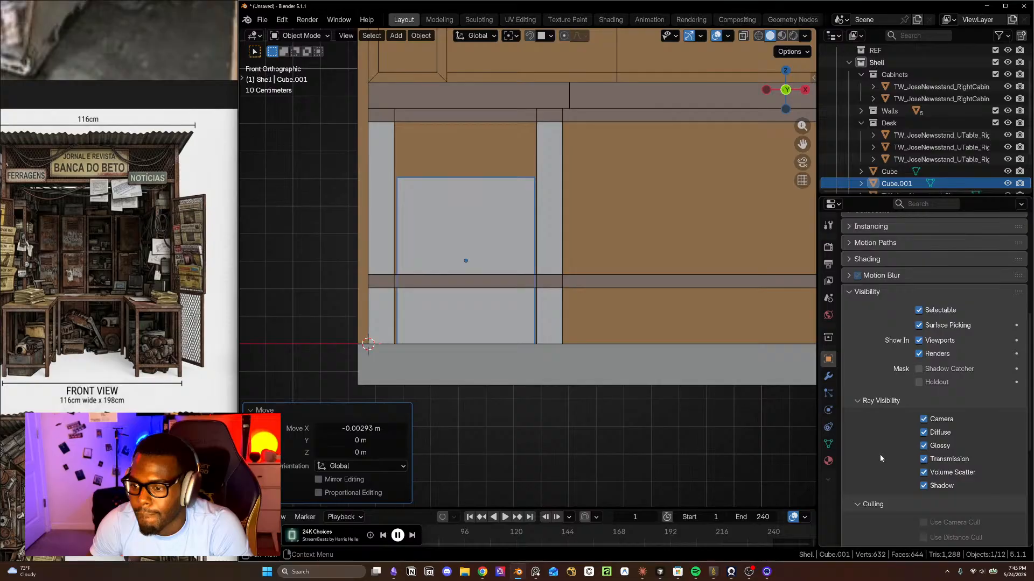
{"action": "scroll", "coordinate": [880, 454], "scroll_direction": "down", "scroll_amount": 8}
{"action": "left_click", "coordinate": [944, 458]}
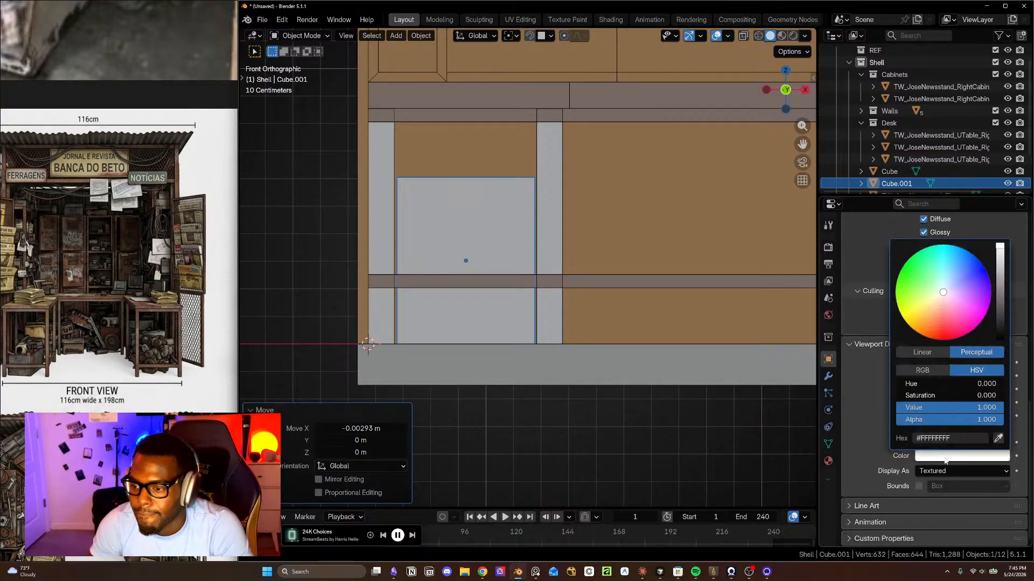
{"action": "left_click", "coordinate": [961, 330]}
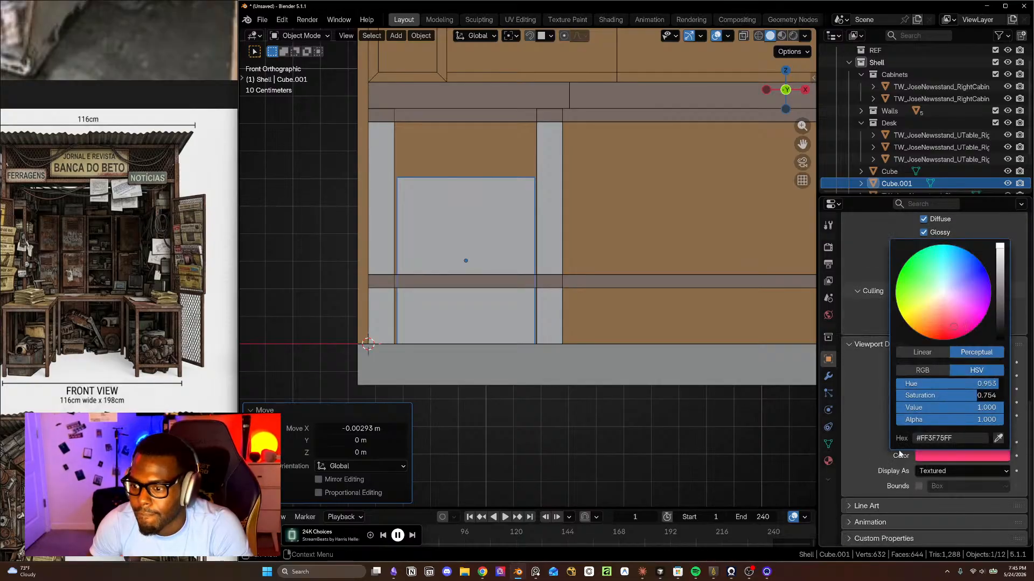
- Check the cube under the desk in perspective, reselect it and undo its viewport colour change
{"action": "left_click", "coordinate": [622, 177]}
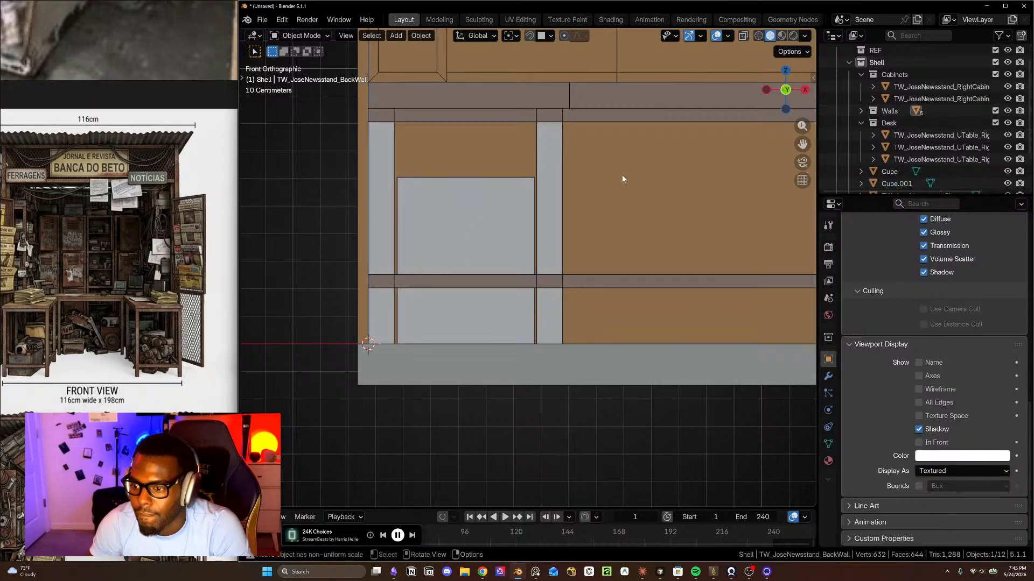
{"action": "middle_click_drag", "start_coordinate": [586, 163], "coordinate": [631, 252]}
{"action": "middle_click_drag", "start_coordinate": [684, 284], "coordinate": [506, 313], "text": "shift"}
{"action": "scroll", "coordinate": [697, 277], "scroll_direction": "down", "scroll_amount": 6}
{"action": "middle_click_drag", "start_coordinate": [703, 284], "coordinate": [531, 318], "text": "shift"}
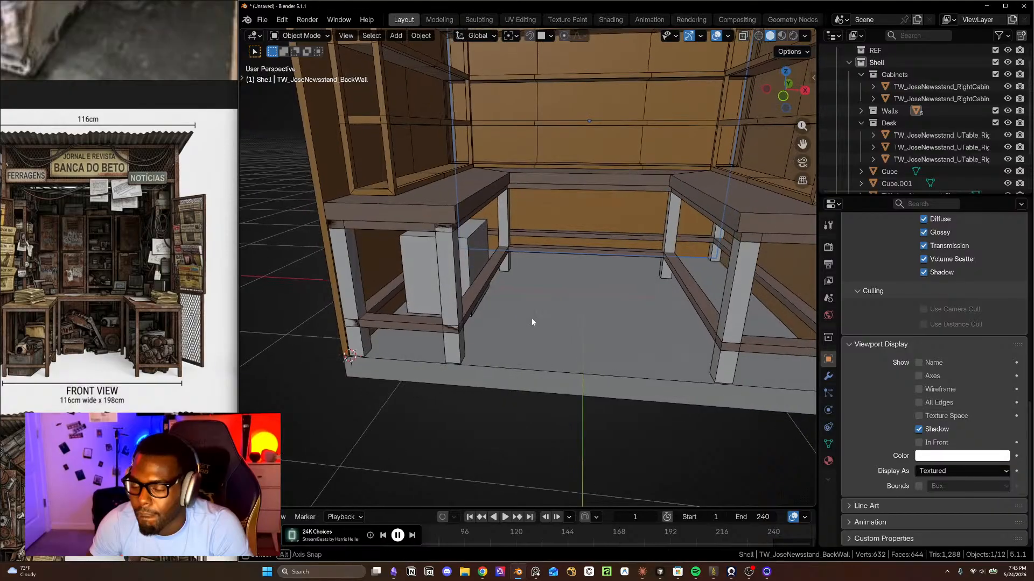
{"action": "scroll", "coordinate": [612, 292], "scroll_direction": "up", "scroll_amount": 3}
{"action": "middle_click_drag", "start_coordinate": [611, 293], "coordinate": [609, 293]}
{"action": "left_click", "coordinate": [368, 214]}
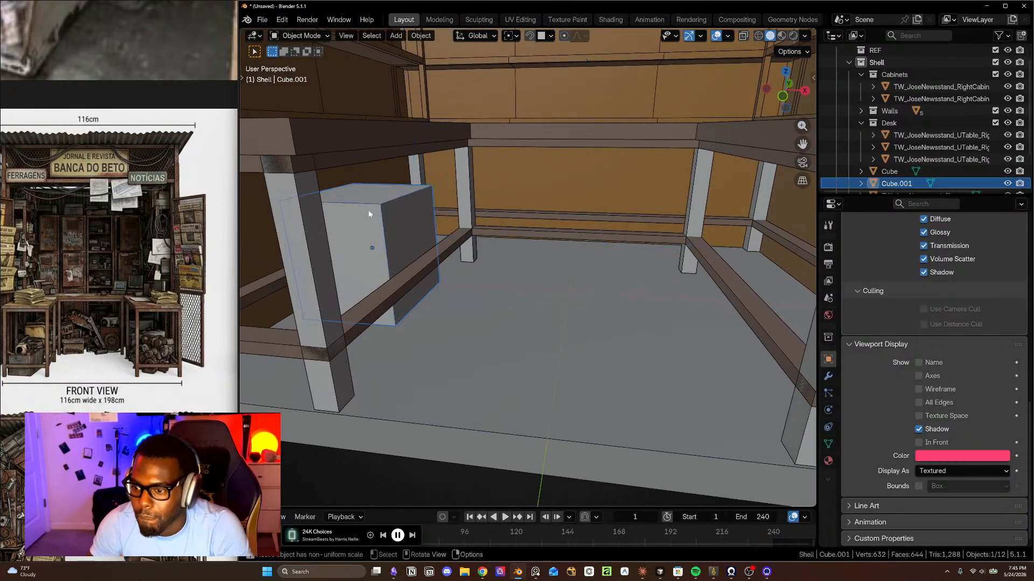
{"action": "key", "text": "ctrl+z"}
{"action": "key", "text": "ctrl+z"}
{"action": "key", "text": "ctrl+z"}
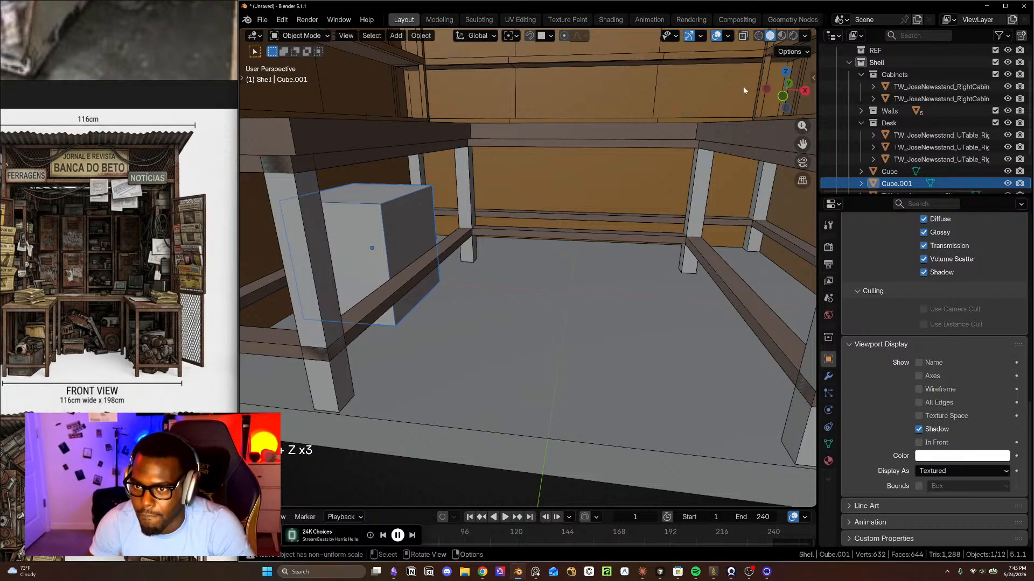
- Switch the viewport lighting to MatCap and look through the available matcaps
{"action": "left_click", "coordinate": [804, 35]}
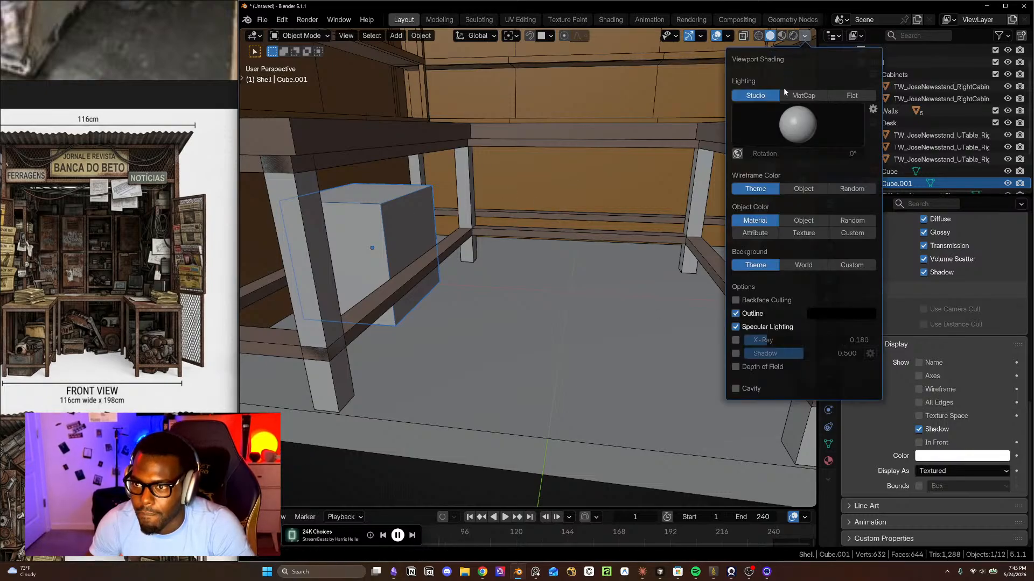
{"action": "left_click", "coordinate": [798, 97]}
{"action": "left_click", "coordinate": [798, 125]}
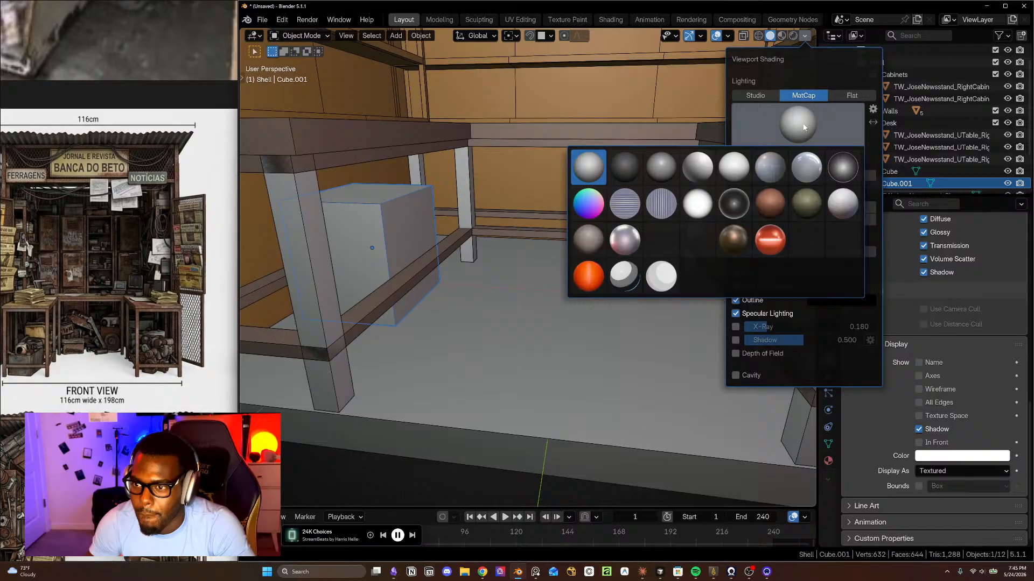
{"action": "left_click", "coordinate": [814, 219]}
- Compare the viewport's object and wireframe colour modes, keeping wireframe colour on Theme and setting object colour to Random
{"action": "left_click", "coordinate": [834, 207]}
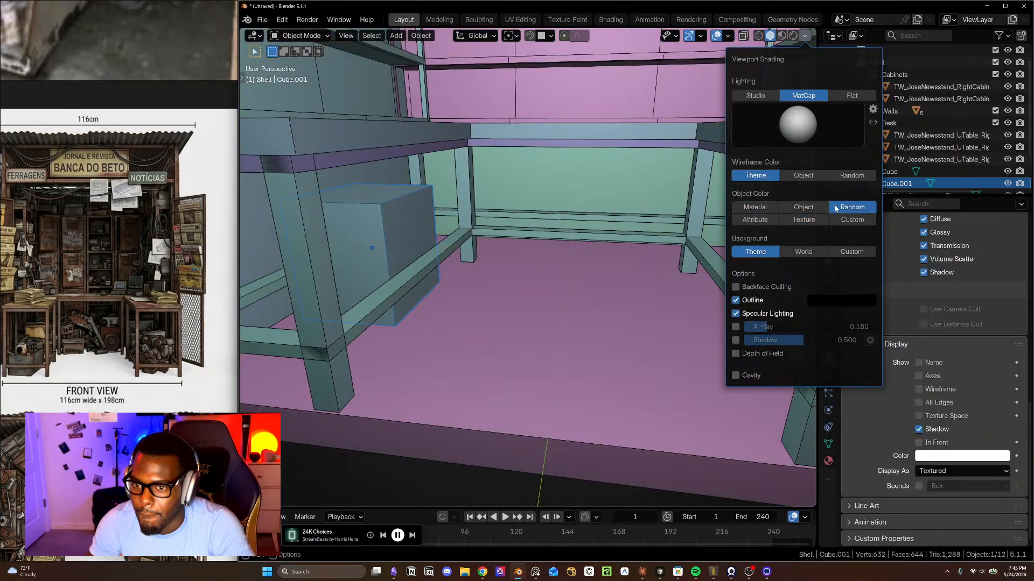
{"action": "left_click", "coordinate": [803, 206]}
{"action": "left_click", "coordinate": [755, 209]}
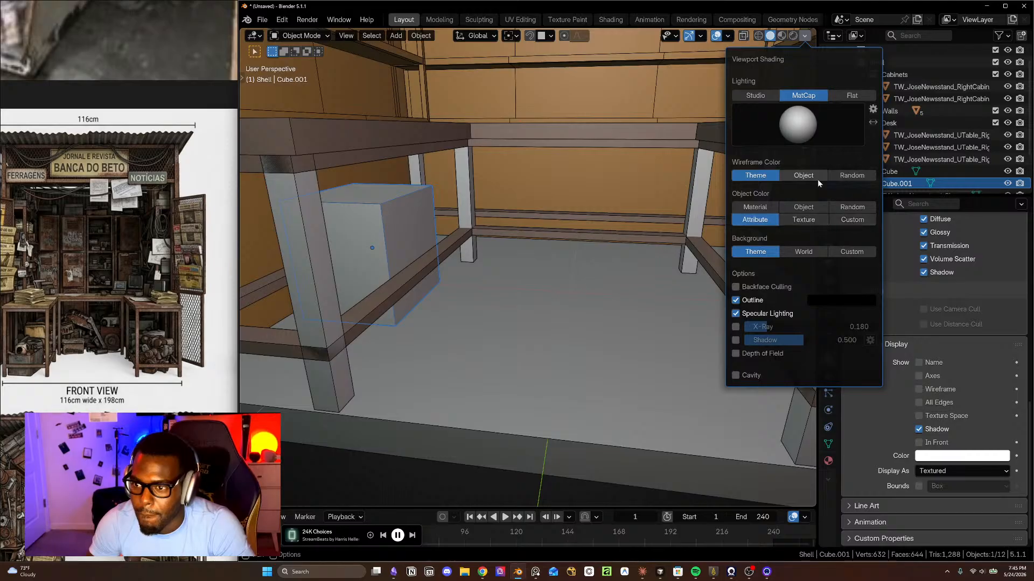
{"action": "left_click", "coordinate": [802, 176]}
{"action": "left_click", "coordinate": [850, 175]}
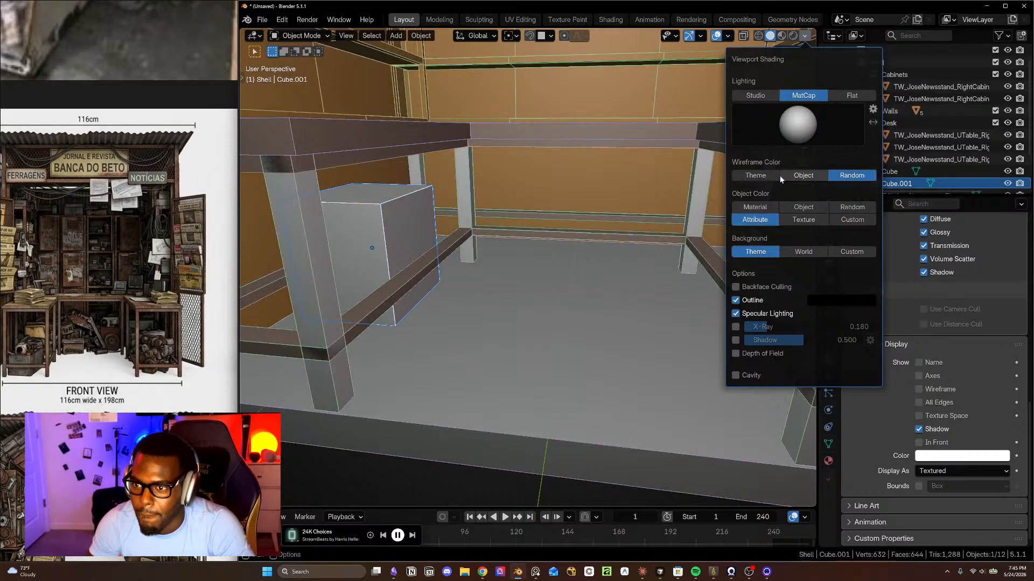
{"action": "left_click", "coordinate": [759, 178]}
{"action": "left_click", "coordinate": [802, 210]}
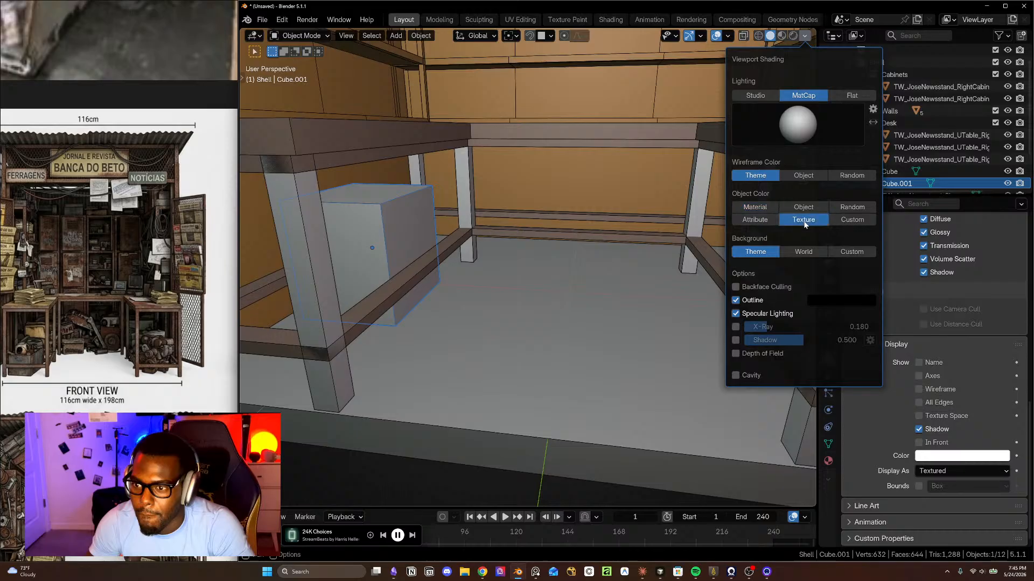
{"action": "left_click", "coordinate": [852, 207]}
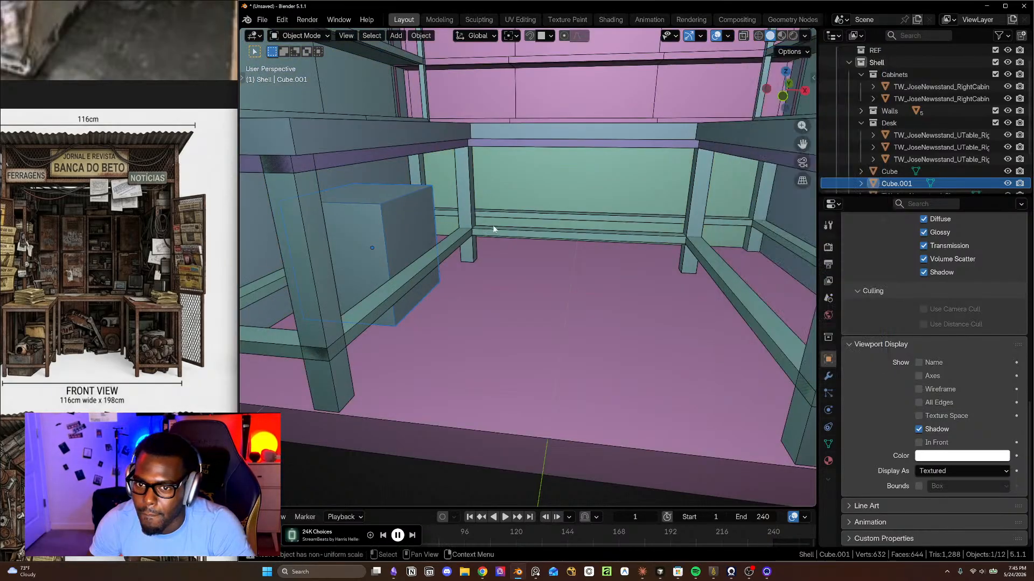
- Set the viewport's object colour mode to Material
{"action": "scroll", "coordinate": [493, 230], "scroll_direction": "down", "scroll_amount": 5}
{"action": "mouse_move", "coordinate": [502, 250]}
{"action": "middle_mouse_down", "text": "shift"}
{"action": "mouse_move", "coordinate": [495, 306]}
{"action": "mouse_move", "coordinate": [478, 297]}
{"action": "middle_mouse_up", "text": "shift"}
{"action": "scroll", "coordinate": [478, 296], "scroll_direction": "up", "scroll_amount": 3}
{"action": "scroll", "coordinate": [474, 286], "scroll_direction": "down", "scroll_amount": 3}
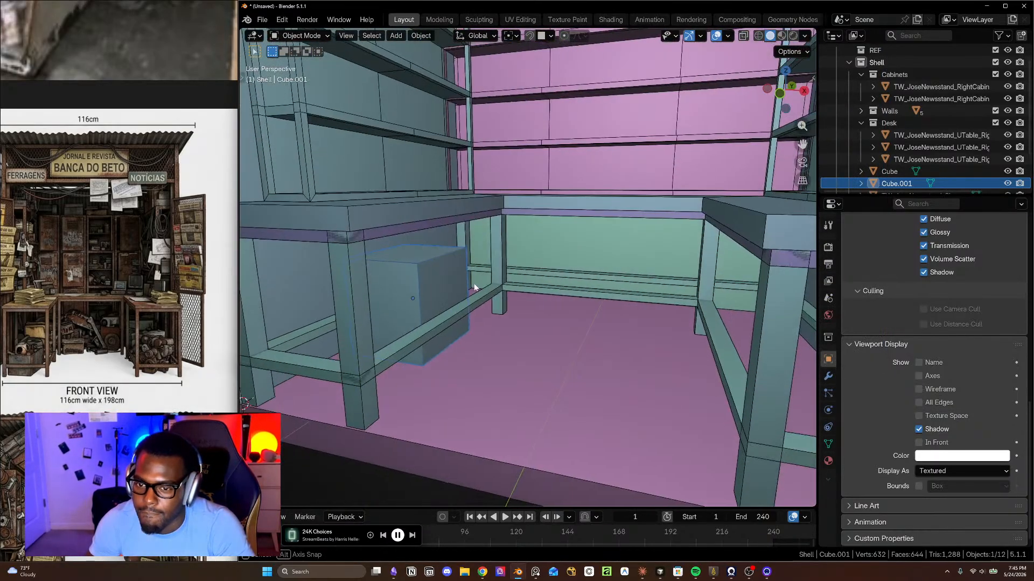
{"action": "left_click", "coordinate": [805, 36]}
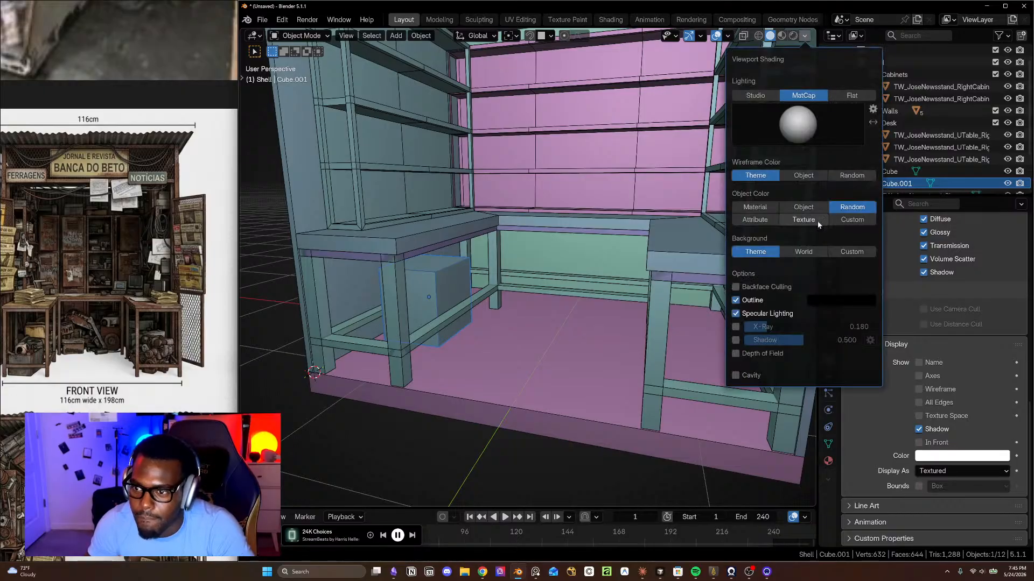
{"action": "left_click", "coordinate": [759, 208]}
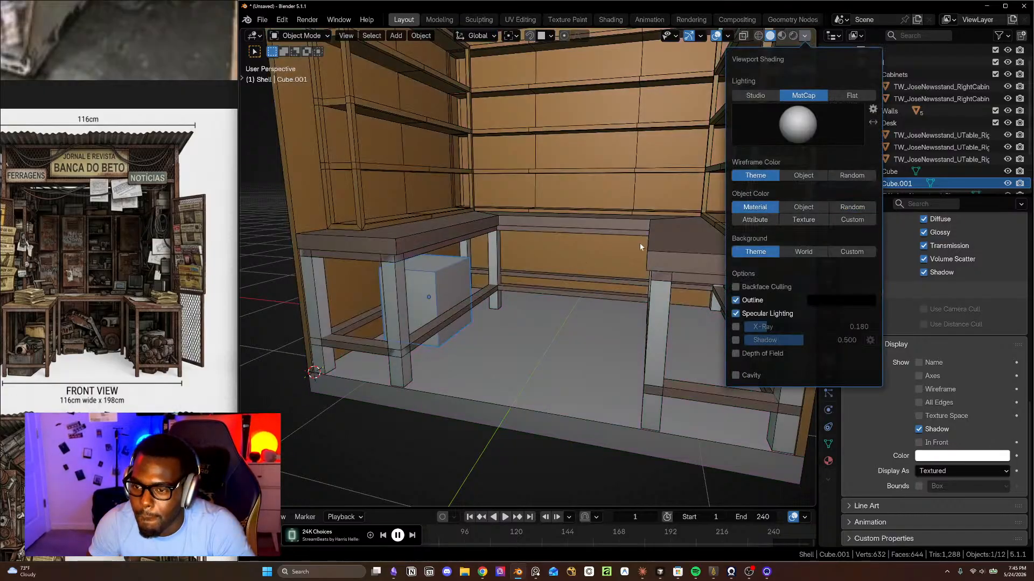
- Check the desk top's material and give the cube under the desk a new material with a light green base colour
{"action": "left_click", "coordinate": [476, 227]}
{"action": "scroll", "coordinate": [904, 394], "scroll_direction": "up", "scroll_amount": 1}
{"action": "left_click", "coordinate": [828, 461]}
{"action": "scroll", "coordinate": [904, 369], "scroll_direction": "up", "scroll_amount": 5}
{"action": "scroll", "coordinate": [904, 371], "scroll_direction": "down", "scroll_amount": 2}
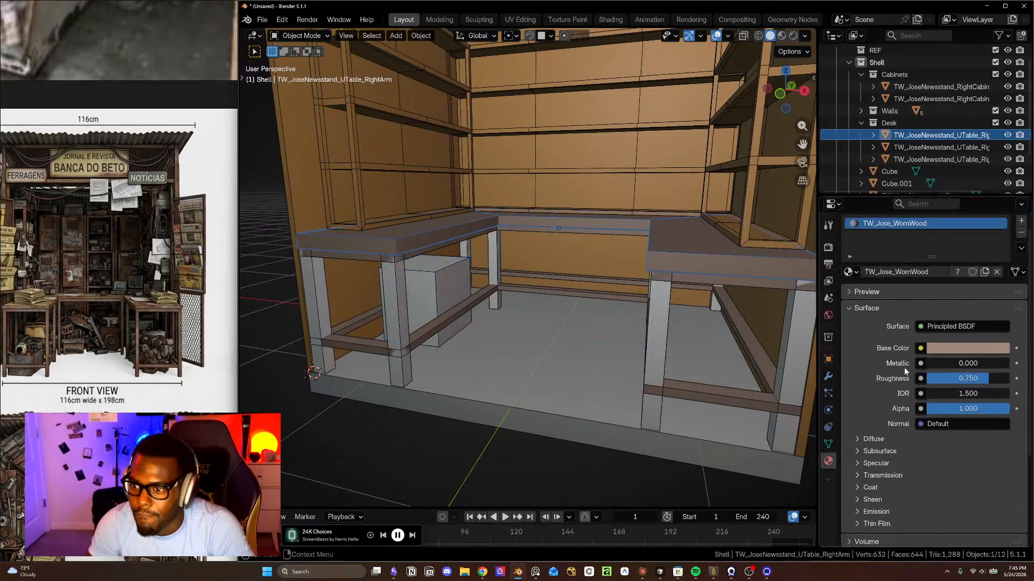
{"action": "left_click", "coordinate": [440, 286]}
{"action": "left_click", "coordinate": [566, 353]}
{"action": "left_click", "coordinate": [463, 294]}
{"action": "left_click", "coordinate": [1021, 245]}
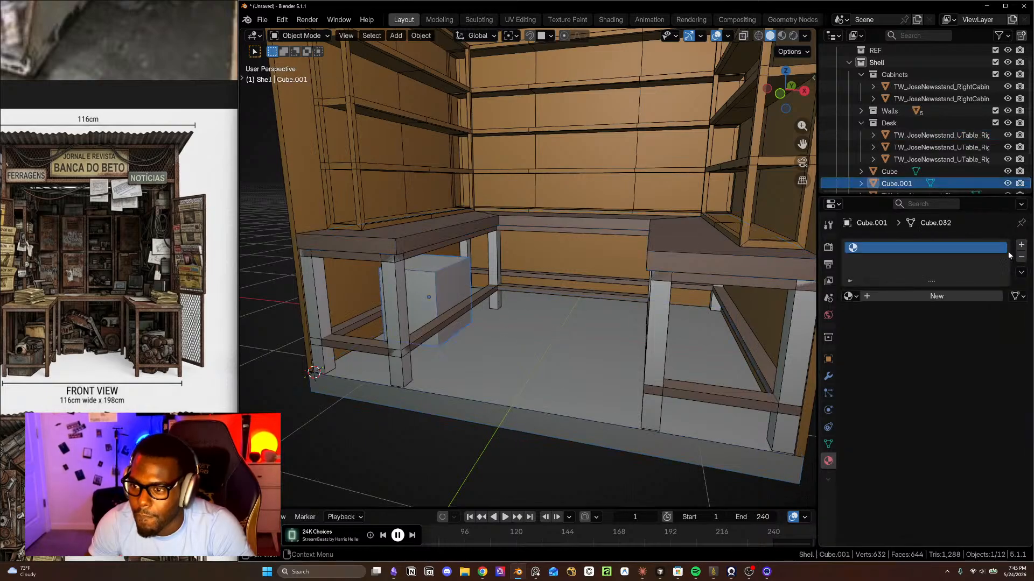
{"action": "left_click", "coordinate": [866, 297]}
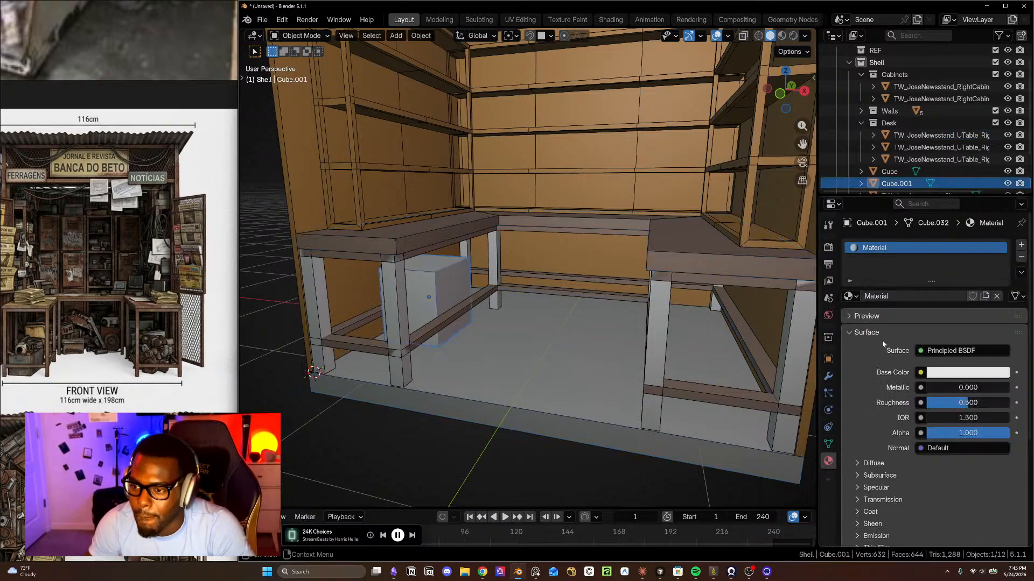
{"action": "left_click", "coordinate": [961, 373]}
{"action": "left_click_drag", "start_coordinate": [930, 232], "coordinate": [910, 214]}
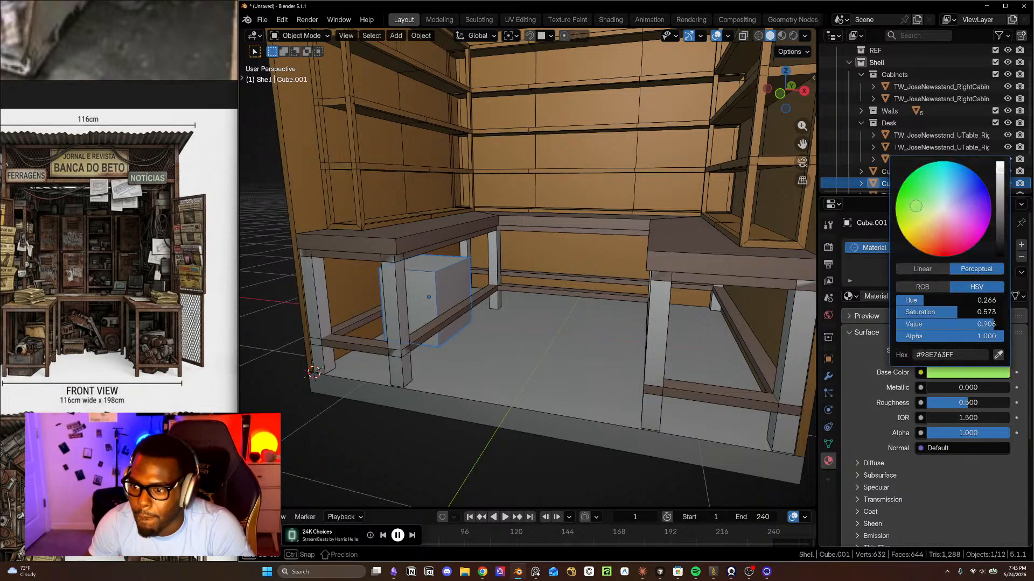
- Examine the desk top's viewport display settings and its mesh attributes and texture space
{"action": "left_click", "coordinate": [469, 219]}
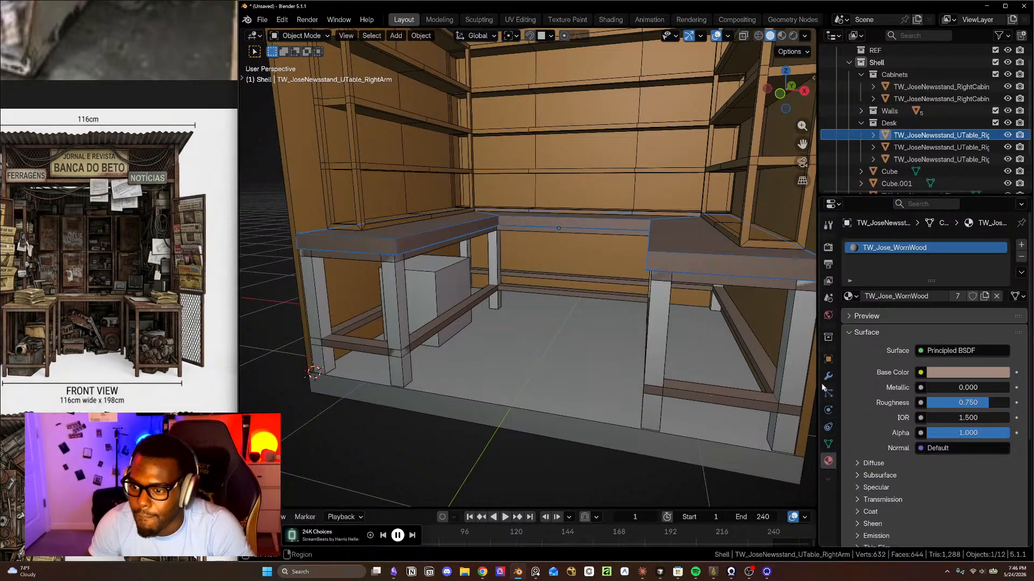
{"action": "left_click", "coordinate": [828, 359]}
{"action": "scroll", "coordinate": [894, 451], "scroll_direction": "down", "scroll_amount": 2}
{"action": "scroll", "coordinate": [871, 452], "scroll_direction": "down", "scroll_amount": 5}
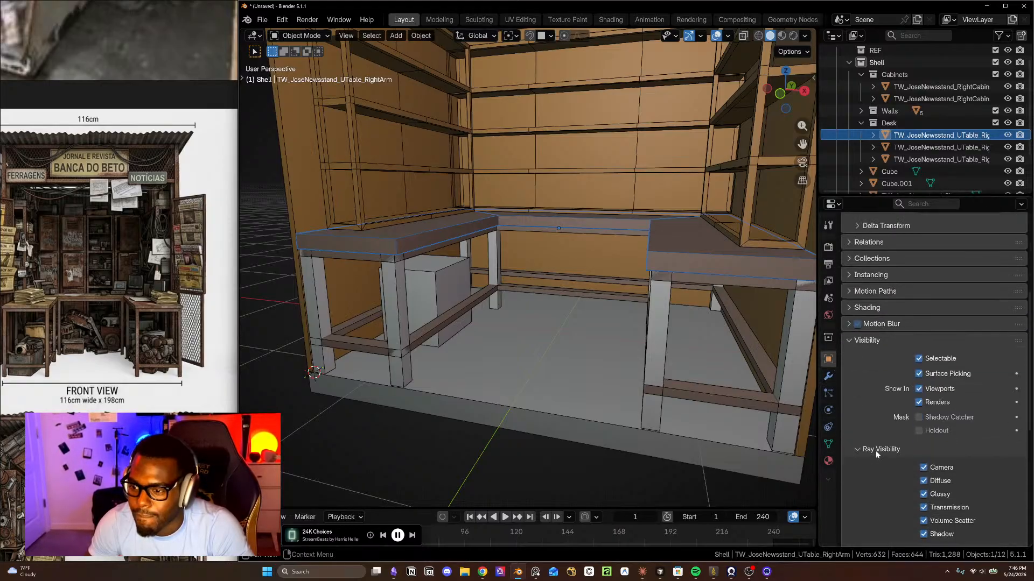
{"action": "scroll", "coordinate": [930, 375], "scroll_direction": "down", "scroll_amount": 11}
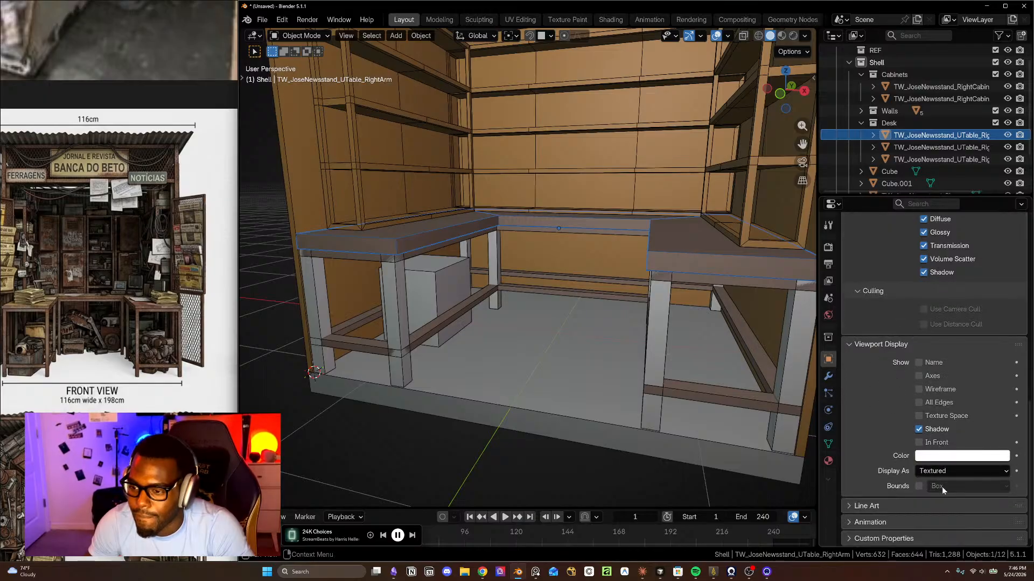
{"action": "left_click", "coordinate": [828, 444]}
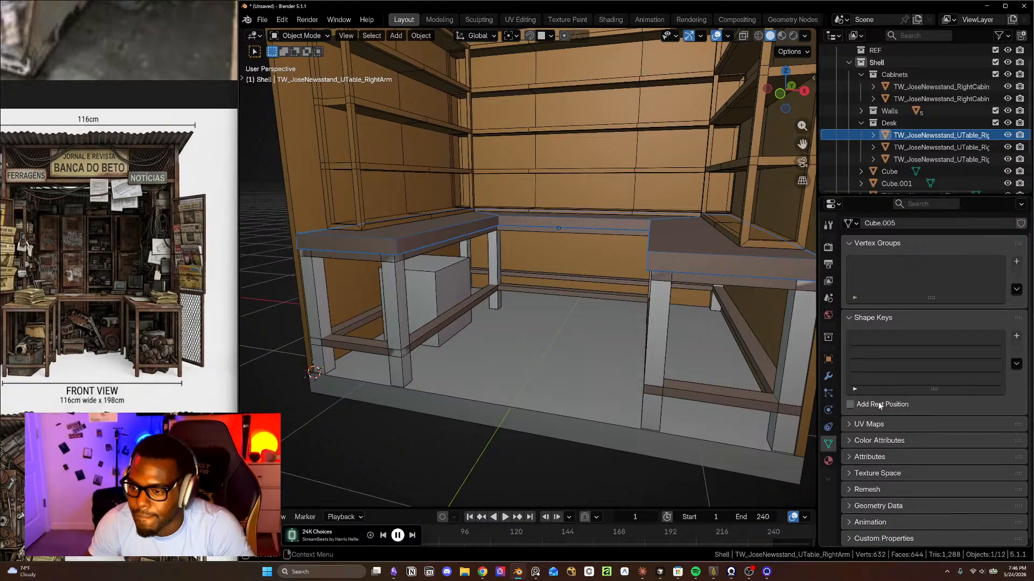
{"action": "left_click", "coordinate": [857, 456]}
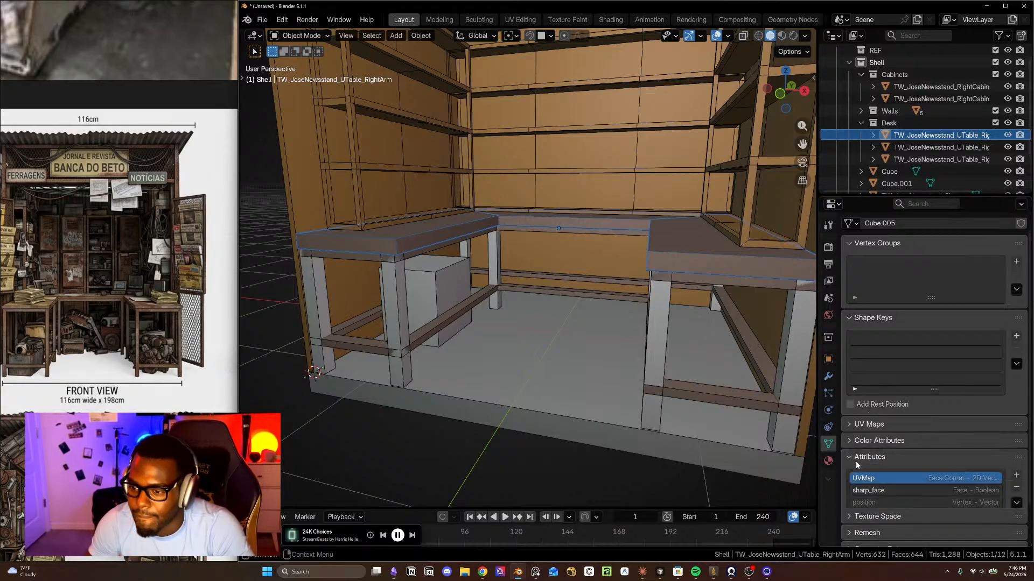
{"action": "left_click", "coordinate": [854, 457]}
{"action": "left_click", "coordinate": [859, 473]}
{"action": "scroll", "coordinate": [859, 472], "scroll_direction": "down", "scroll_amount": 5}
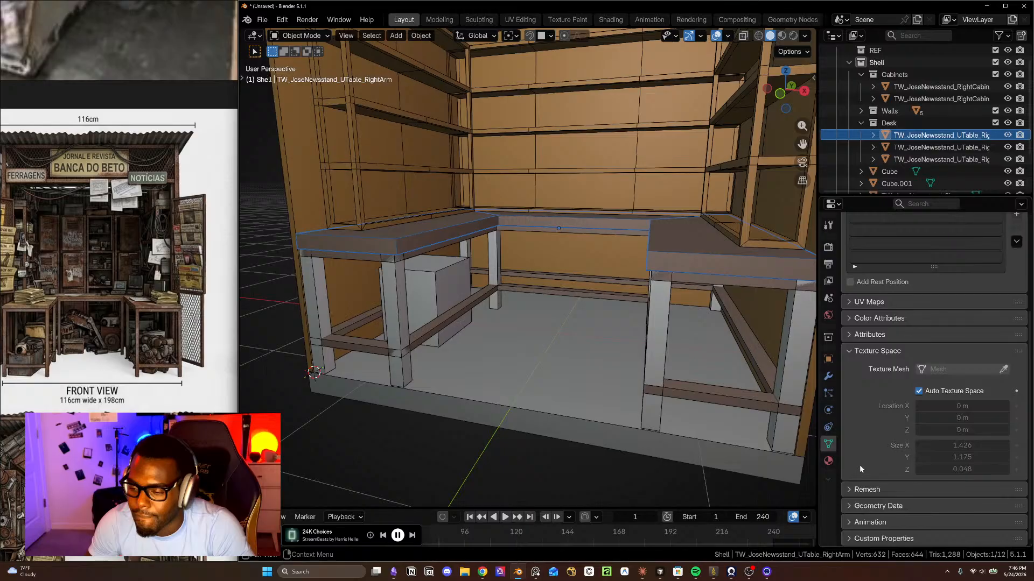
{"action": "left_click", "coordinate": [861, 351]}
- Examine the cube's viewport display options and custom properties, and compare them with the desk top's properties and modifiers
{"action": "left_click", "coordinate": [450, 295]}
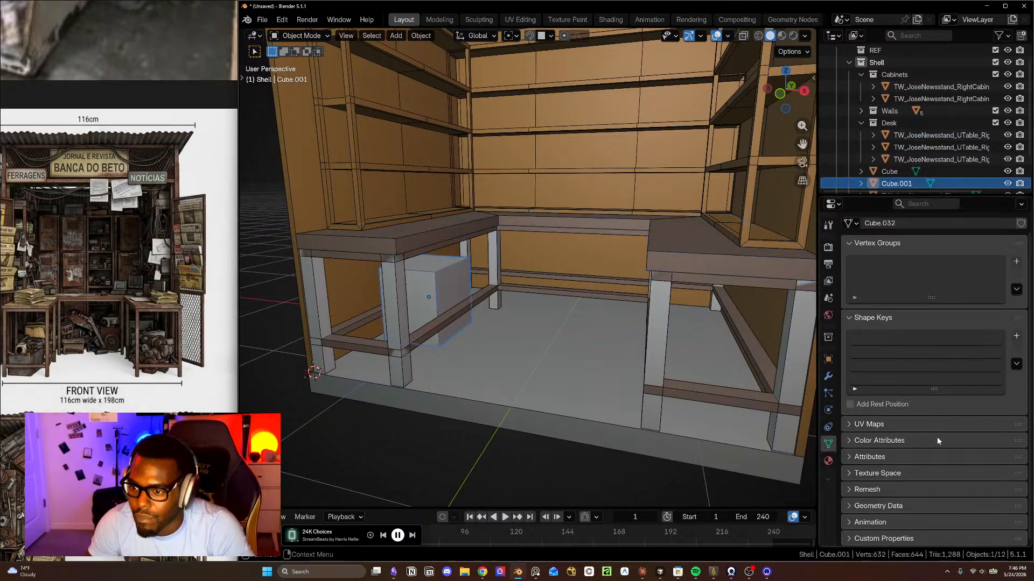
{"action": "left_click", "coordinate": [828, 359]}
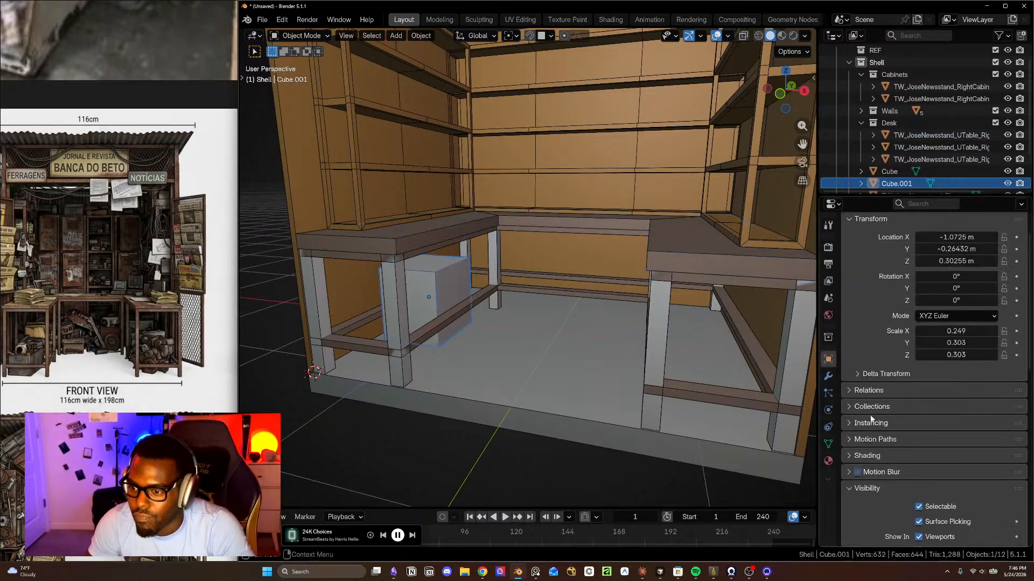
{"action": "scroll", "coordinate": [860, 407], "scroll_direction": "down", "scroll_amount": 4}
{"action": "scroll", "coordinate": [860, 408], "scroll_direction": "down", "scroll_amount": 5}
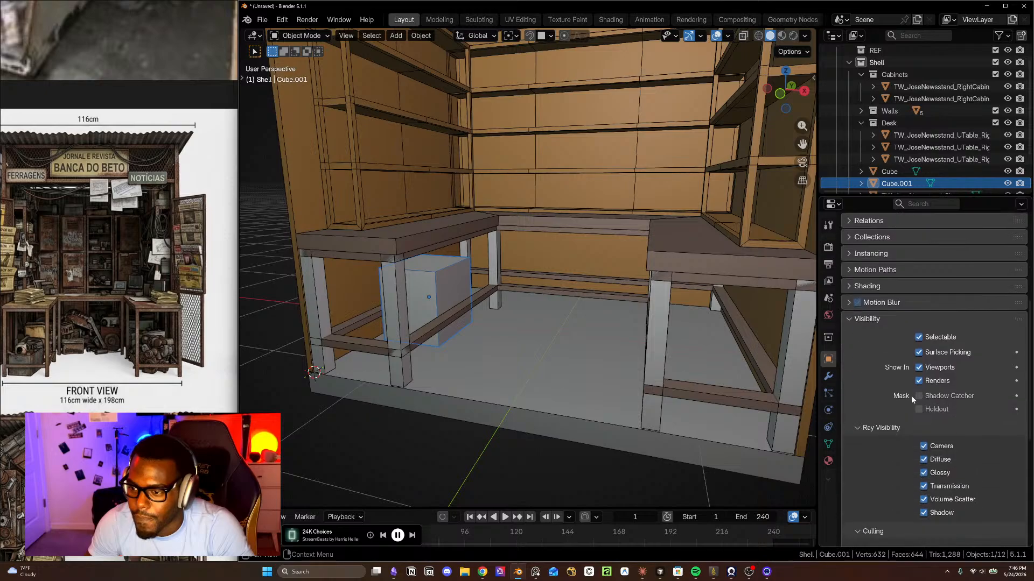
{"action": "scroll", "coordinate": [915, 404], "scroll_direction": "down", "scroll_amount": 9}
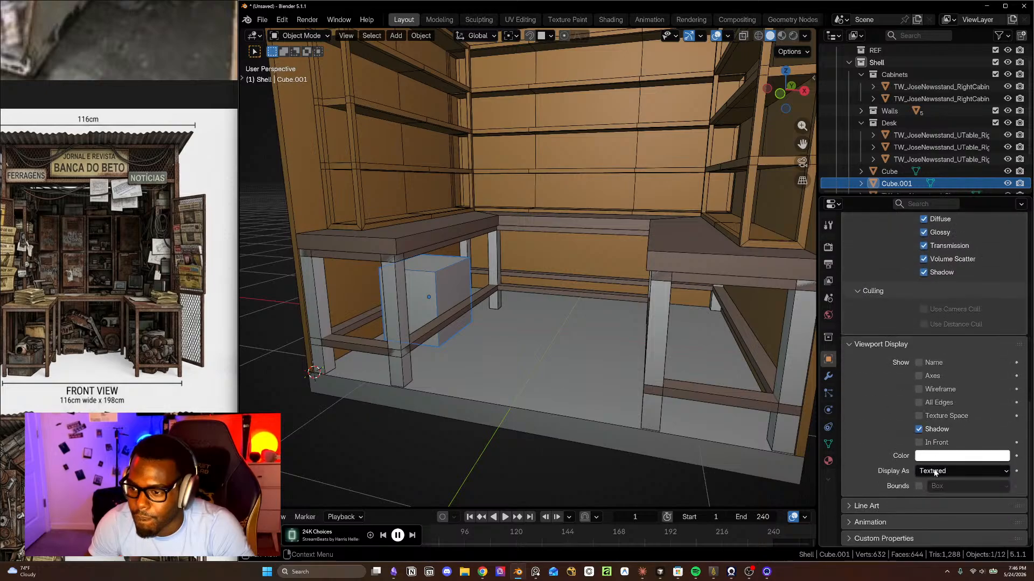
{"action": "left_click", "coordinate": [950, 471]}
{"action": "left_click", "coordinate": [940, 474]}
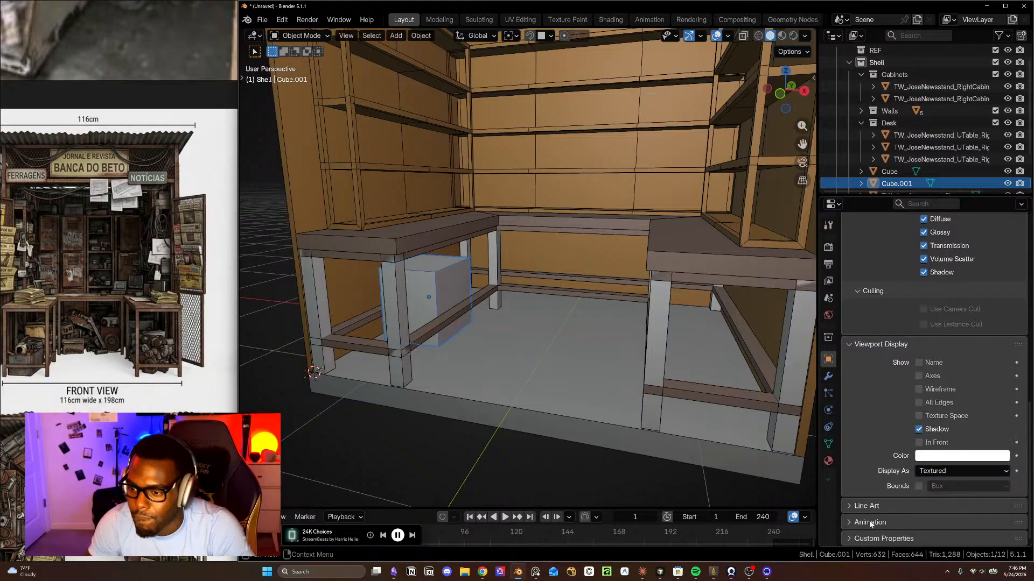
{"action": "left_click", "coordinate": [868, 539]}
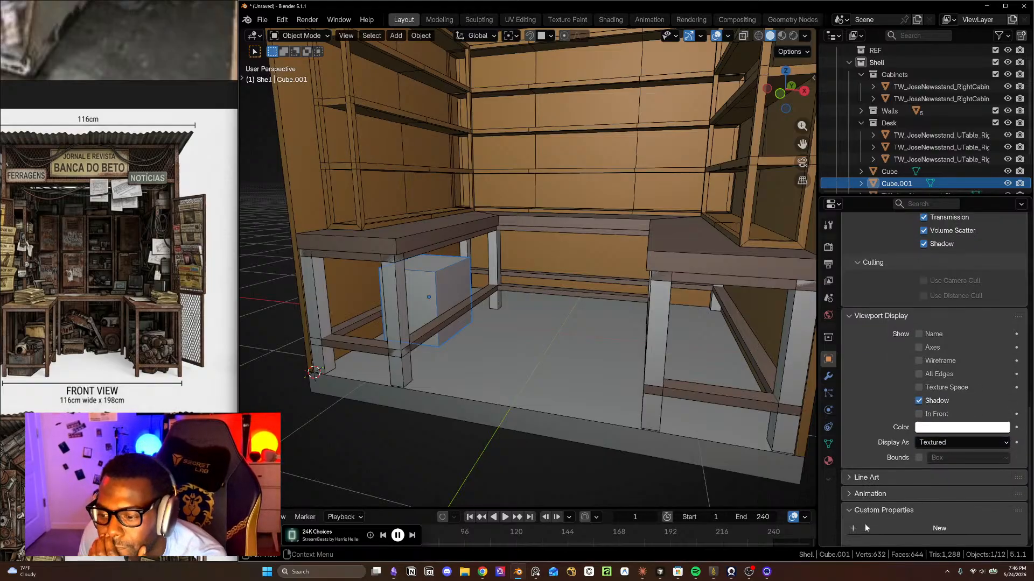
{"action": "left_click", "coordinate": [459, 222]}
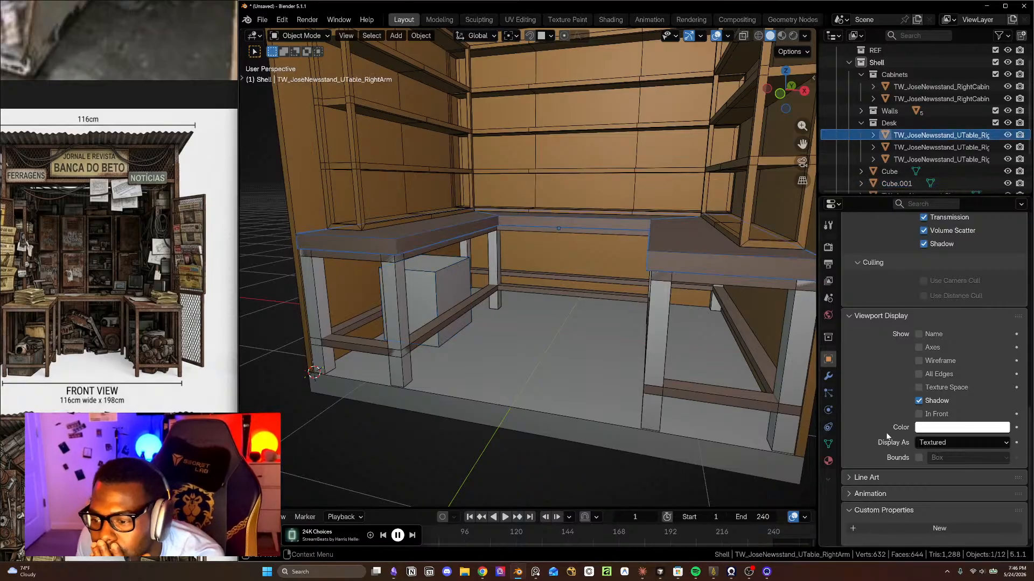
{"action": "left_click", "coordinate": [845, 509]}
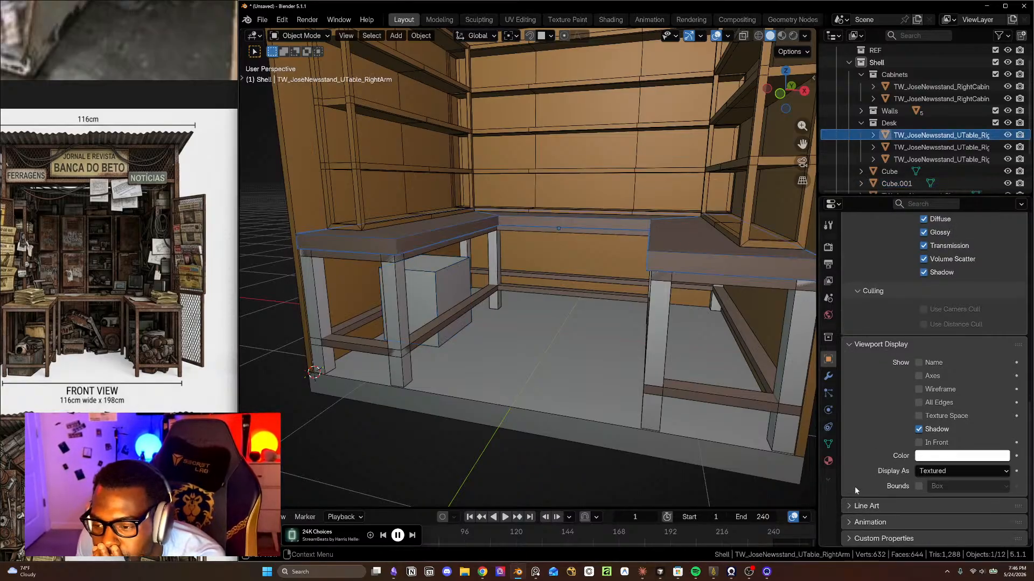
{"action": "left_click", "coordinate": [828, 376]}
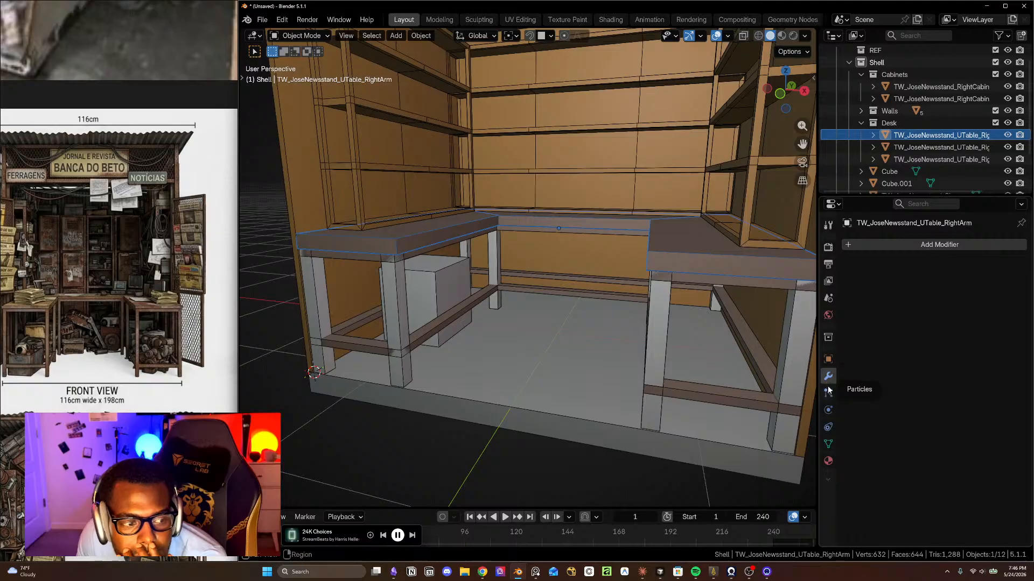
- Reselect the cube and compare the viewport's object colour modes, returning to Material
{"action": "left_click", "coordinate": [451, 294]}
{"action": "scroll", "coordinate": [451, 294], "scroll_direction": "up", "scroll_amount": 4}
{"action": "mouse_move", "coordinate": [457, 323]}
{"action": "middle_mouse_down"}
{"action": "mouse_move", "coordinate": [470, 355]}
{"action": "mouse_move", "coordinate": [477, 341]}
{"action": "mouse_move", "coordinate": [452, 322]}
{"action": "middle_mouse_up"}
{"action": "scroll", "coordinate": [474, 339], "scroll_direction": "down", "scroll_amount": 3}
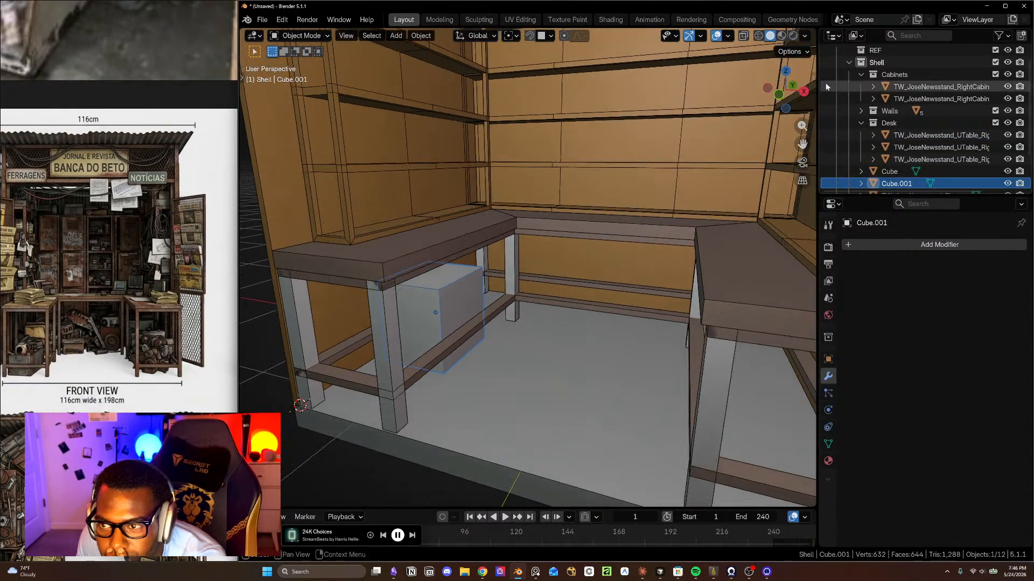
{"action": "left_click", "coordinate": [804, 35]}
{"action": "left_click", "coordinate": [804, 220]}
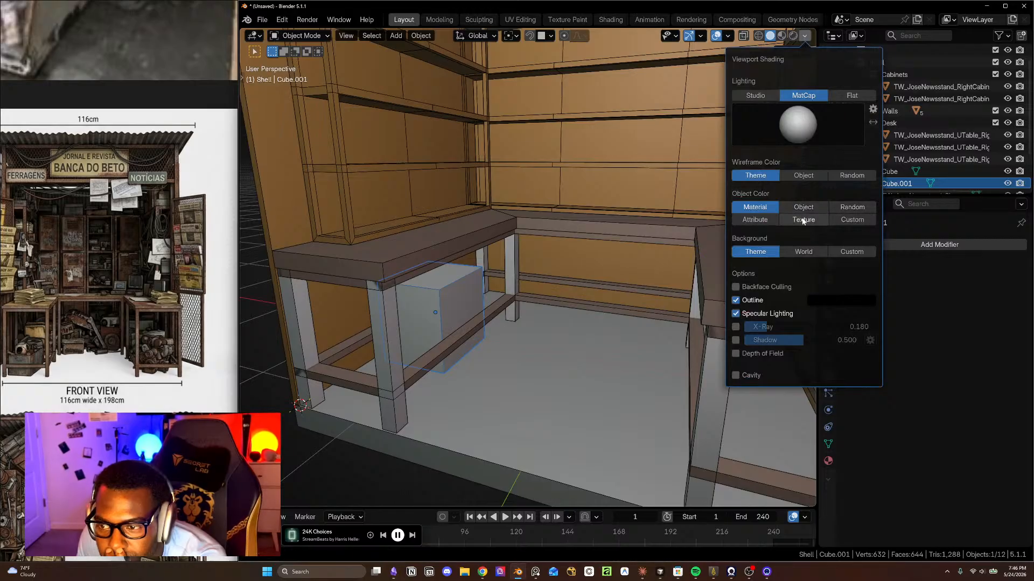
{"action": "left_click", "coordinate": [755, 207]}
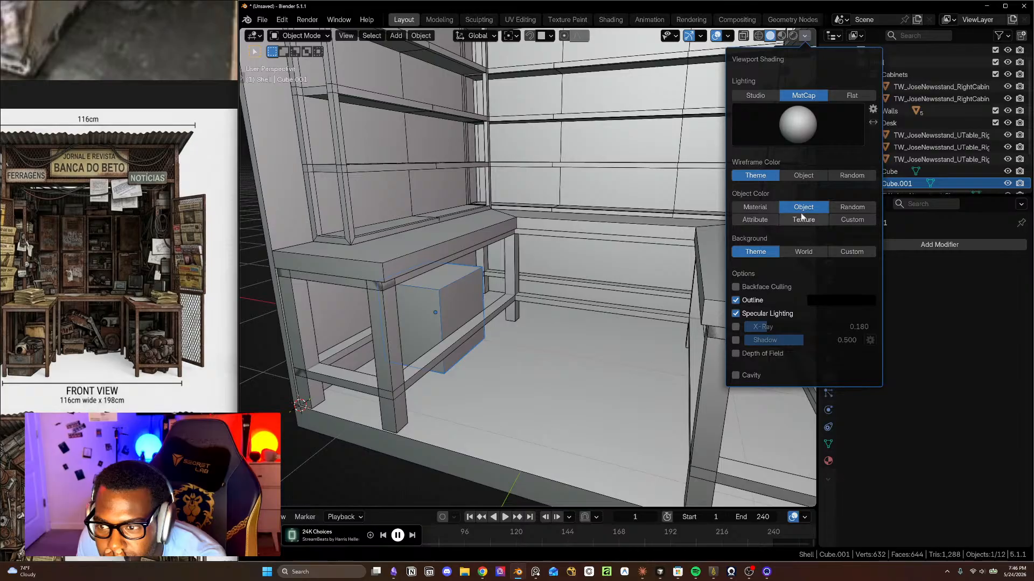
{"action": "left_click", "coordinate": [802, 218]}
{"action": "left_click", "coordinate": [765, 210]}
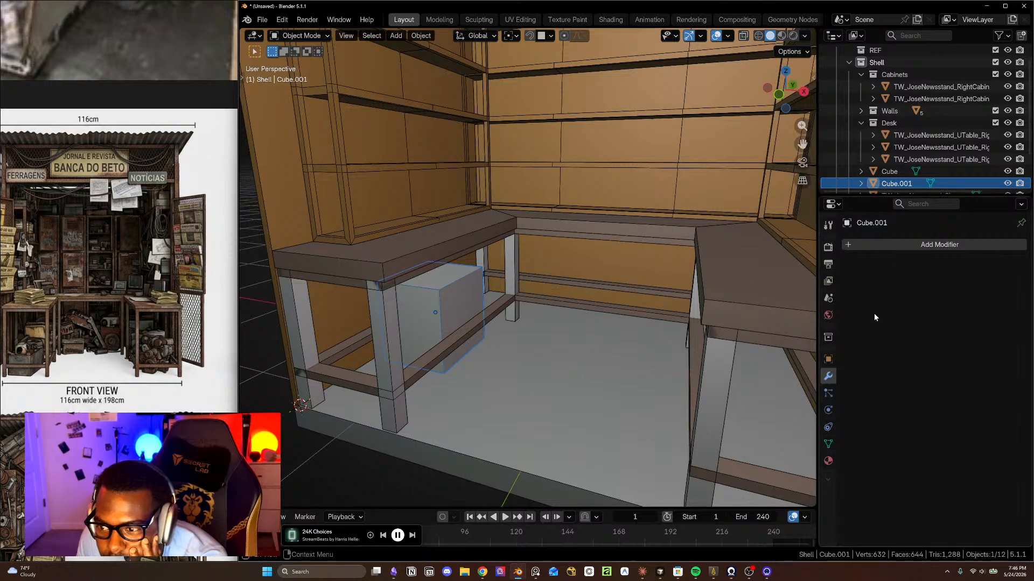
- Look through the cube's object, modifier and mesh data properties for settings that affect its displayed colour
{"action": "left_click", "coordinate": [829, 361]}
{"action": "scroll", "coordinate": [877, 420], "scroll_direction": "down", "scroll_amount": 6}
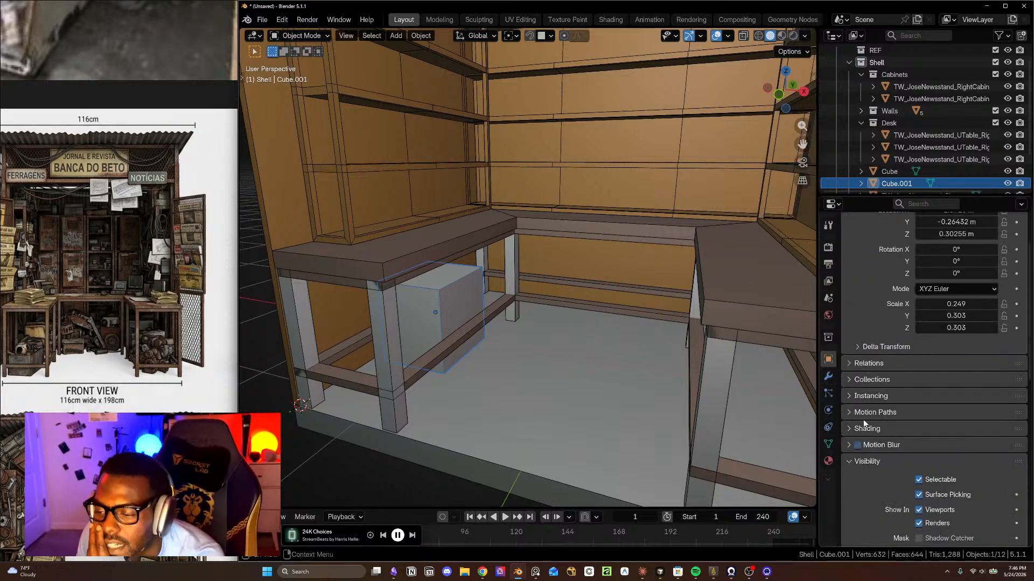
{"action": "scroll", "coordinate": [932, 386], "scroll_direction": "down", "scroll_amount": 8}
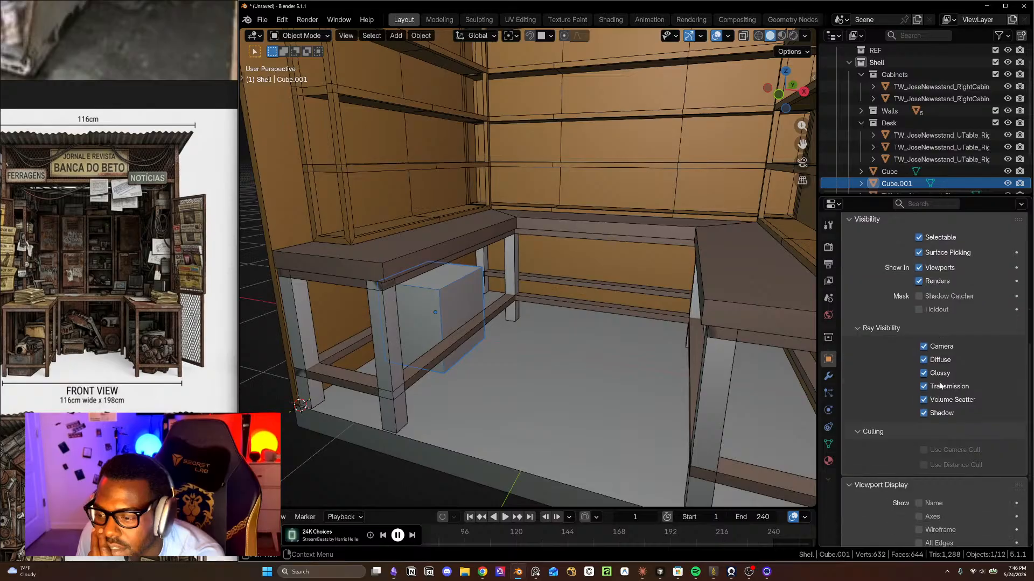
{"action": "scroll", "coordinate": [952, 435], "scroll_direction": "down", "scroll_amount": 4}
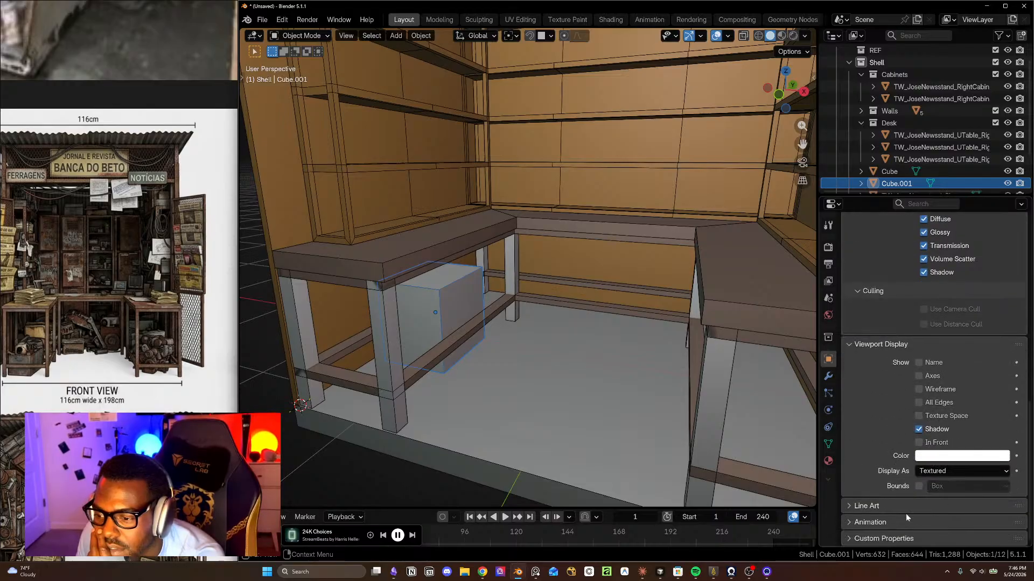
{"action": "left_click", "coordinate": [828, 376]}
{"action": "left_click", "coordinate": [827, 443]}
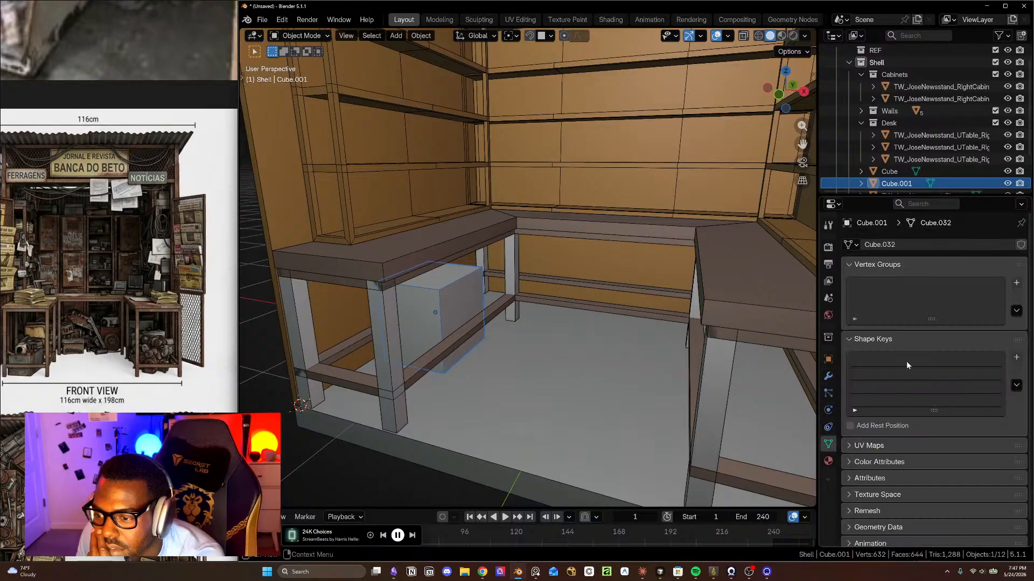
- Examine the desk top's modifiers and its mesh data, including the UV map, colour attribute and attribute settings
{"action": "left_click", "coordinate": [494, 222]}
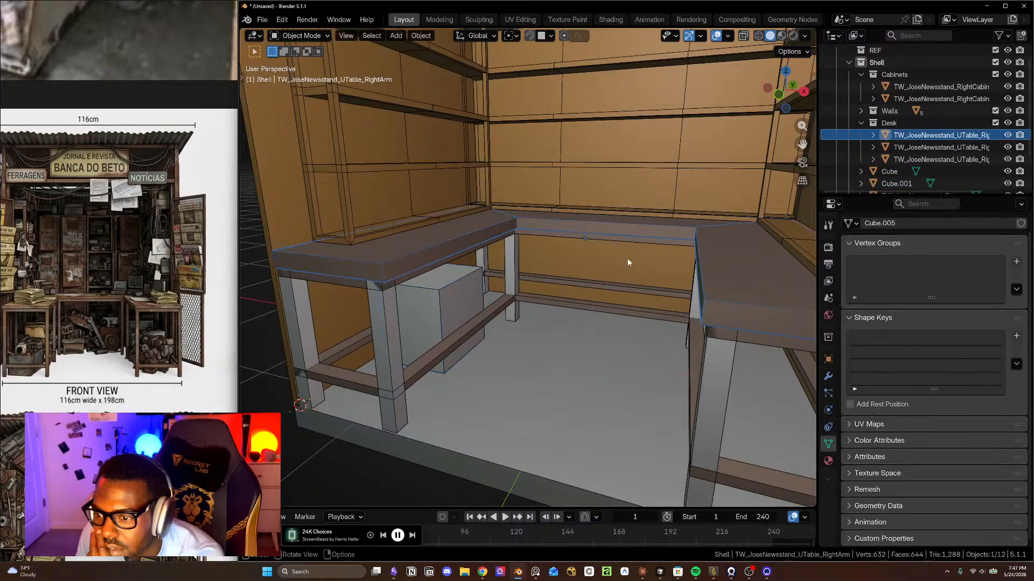
{"action": "left_click", "coordinate": [828, 376]}
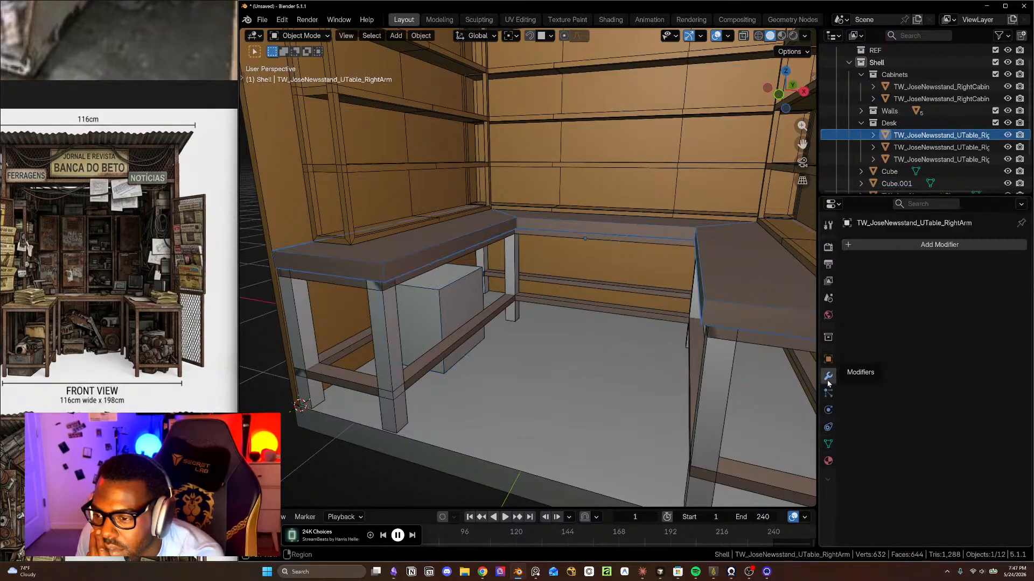
{"action": "left_click", "coordinate": [828, 444]}
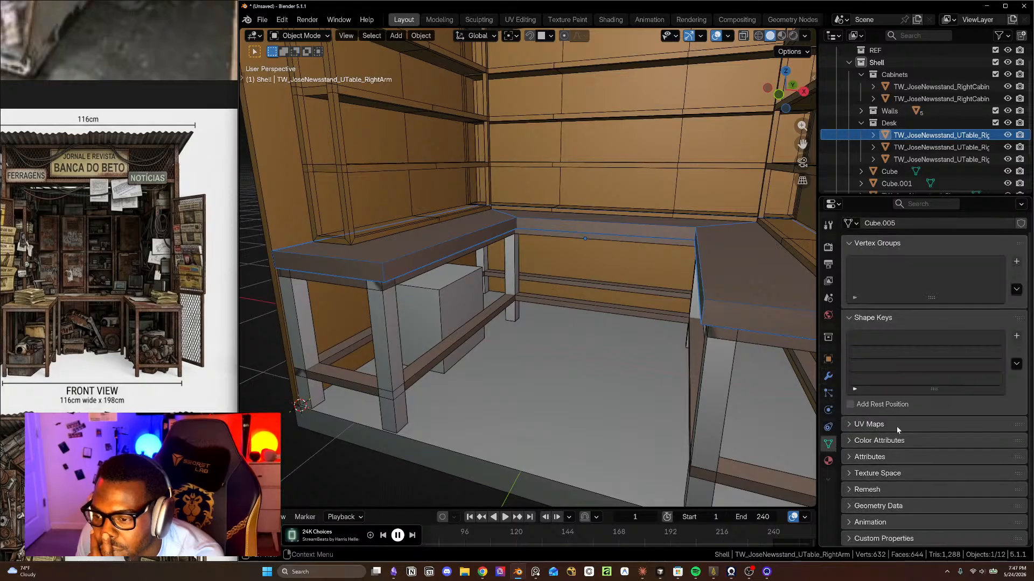
{"action": "left_click", "coordinate": [853, 425]}
{"action": "left_click", "coordinate": [852, 425]}
{"action": "left_click", "coordinate": [854, 440]}
{"action": "left_click", "coordinate": [854, 440]}
{"action": "left_click", "coordinate": [855, 457]}
{"action": "left_click", "coordinate": [856, 457]}
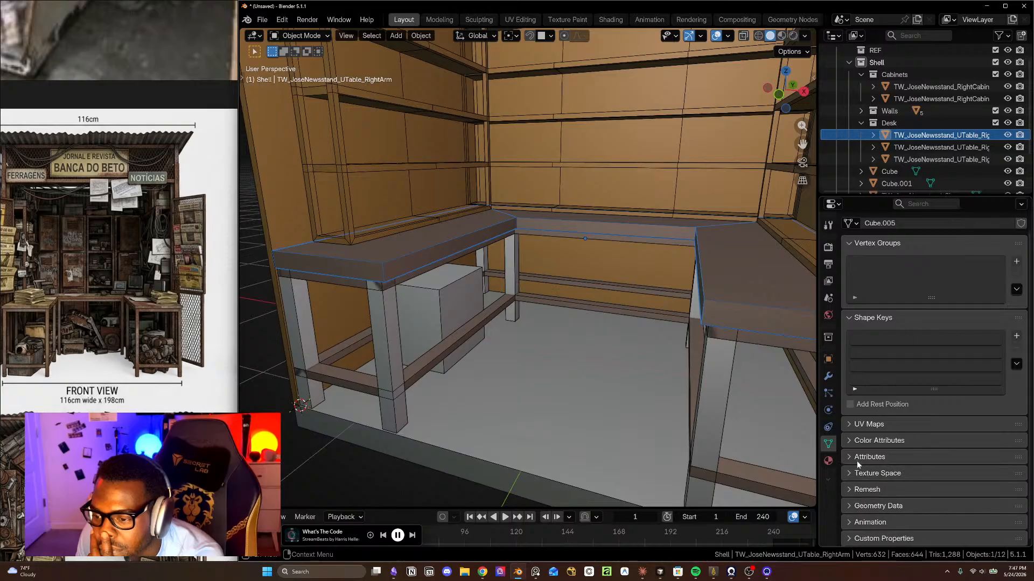
- Look through the desk top's object shading, visibility and viewport display settings for anything that sets its colour
{"action": "left_click", "coordinate": [827, 460]}
{"action": "left_click", "coordinate": [828, 359]}
{"action": "scroll", "coordinate": [883, 429], "scroll_direction": "down", "scroll_amount": 5}
{"action": "scroll", "coordinate": [872, 410], "scroll_direction": "down", "scroll_amount": 3}
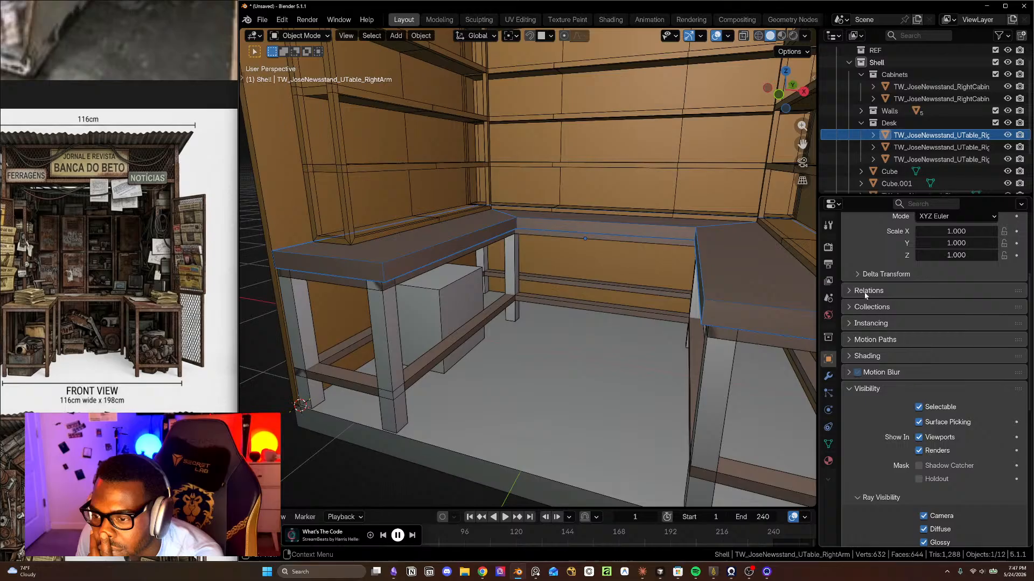
{"action": "left_click", "coordinate": [851, 358]}
{"action": "scroll", "coordinate": [851, 356], "scroll_direction": "down", "scroll_amount": 2}
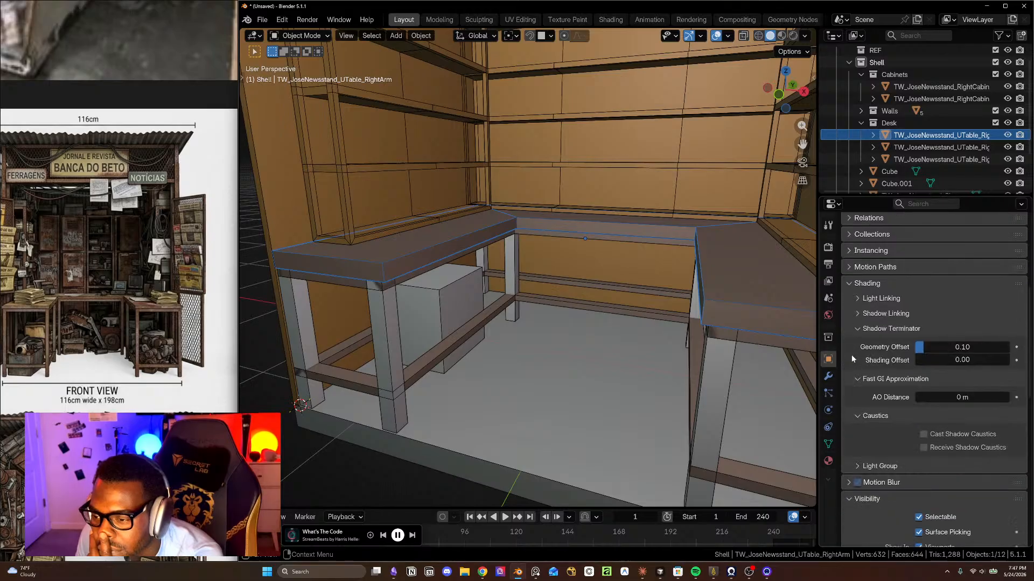
{"action": "scroll", "coordinate": [882, 396], "scroll_direction": "down", "scroll_amount": 15}
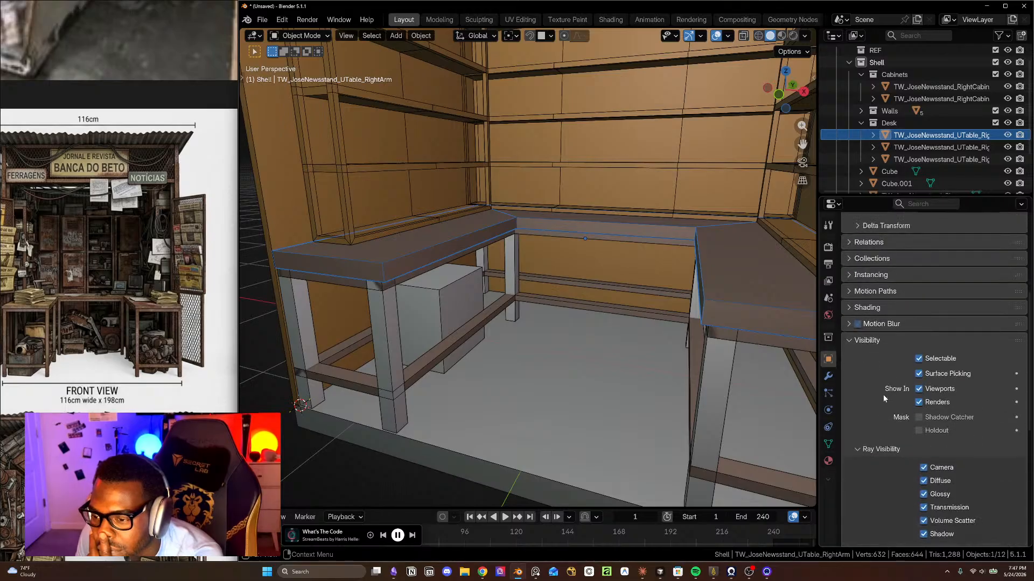
{"action": "scroll", "coordinate": [911, 418], "scroll_direction": "down", "scroll_amount": 2}
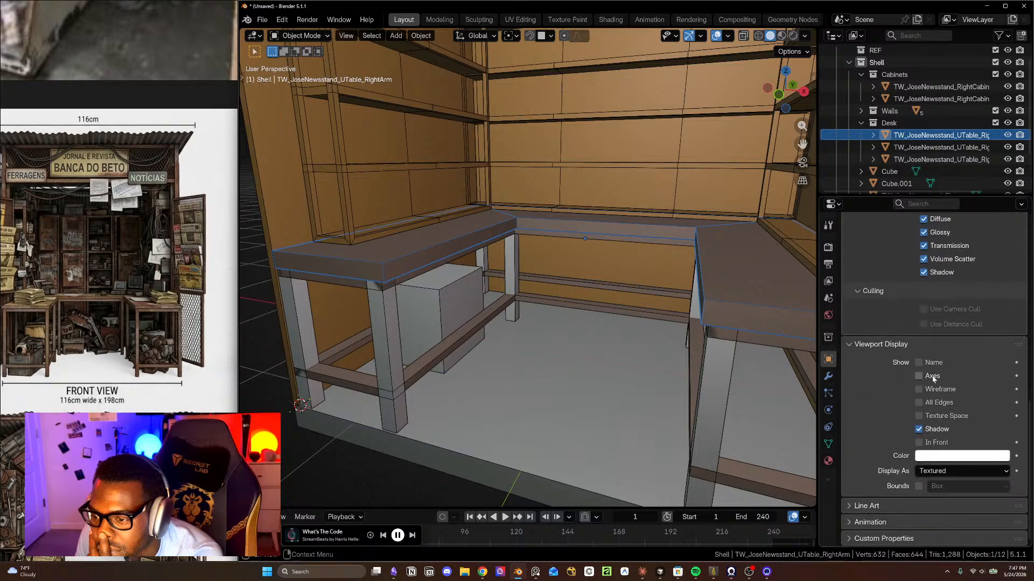
- Reselect the cube under the desk and examine its material's slot options, preview and surface settings
{"action": "left_click", "coordinate": [441, 302]}
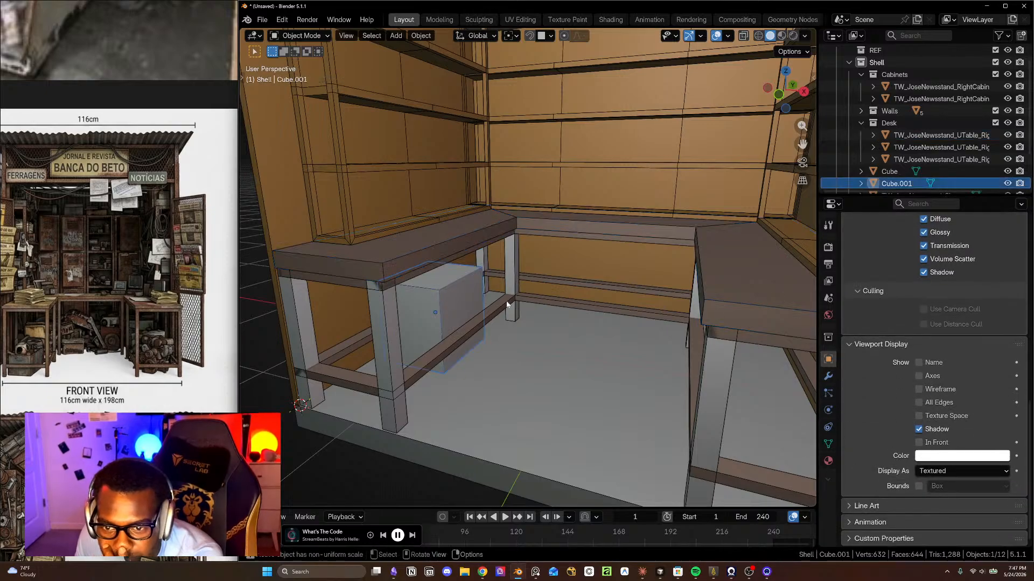
{"action": "left_click", "coordinate": [482, 572]}
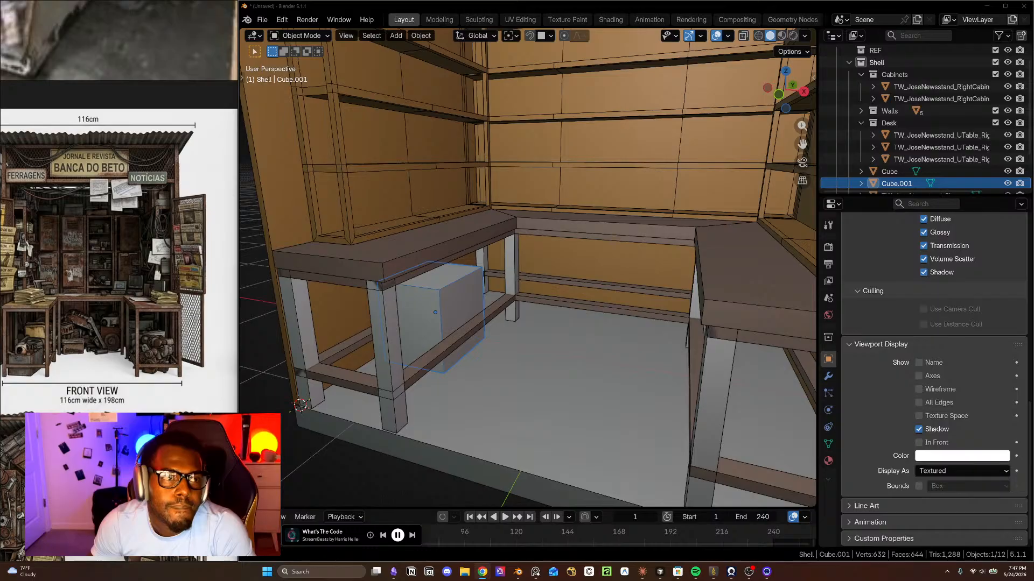
{"action": "left_click", "coordinate": [827, 462]}
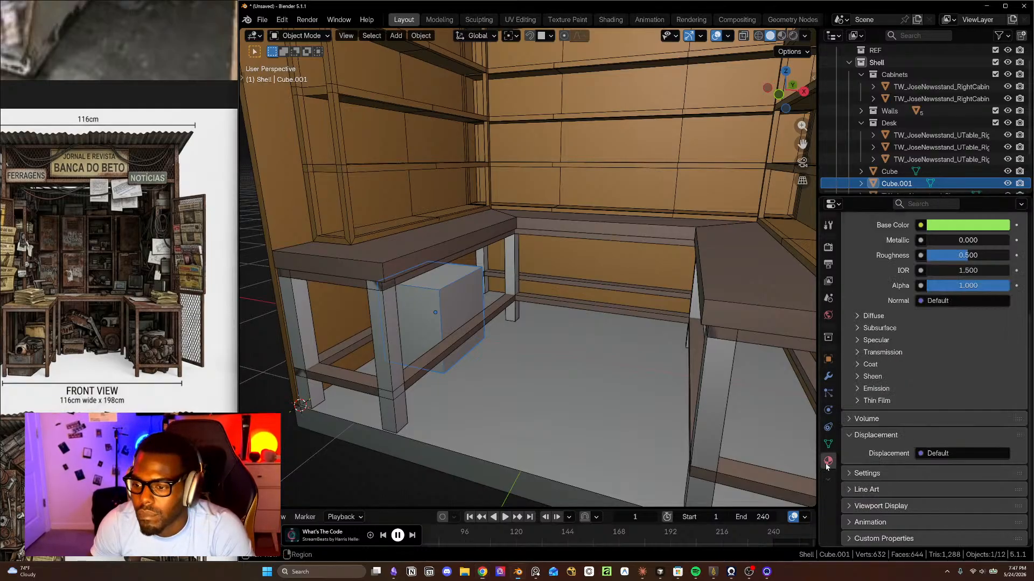
{"action": "scroll", "coordinate": [924, 360], "scroll_direction": "up", "scroll_amount": 6}
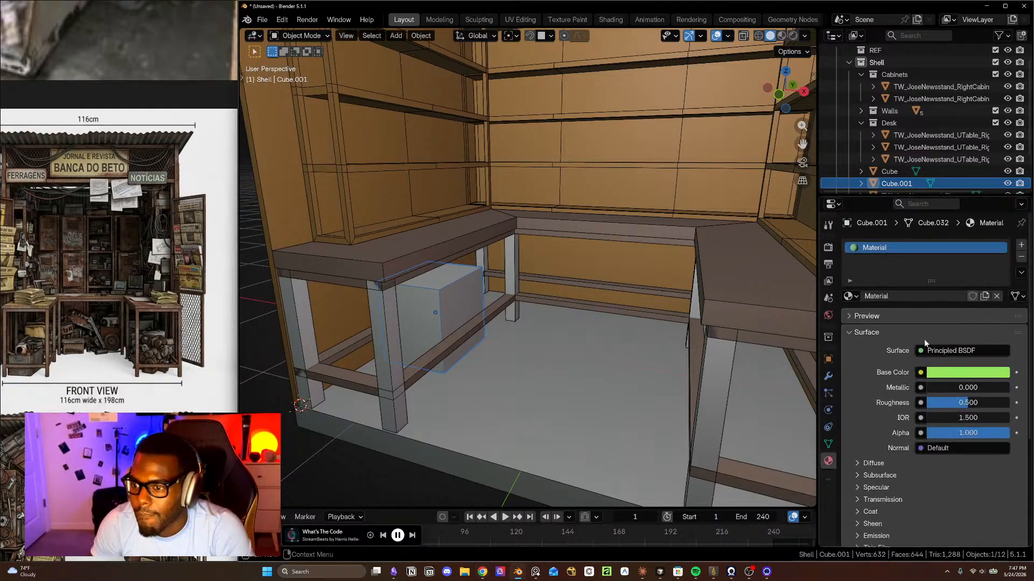
{"action": "left_click", "coordinate": [1015, 296]}
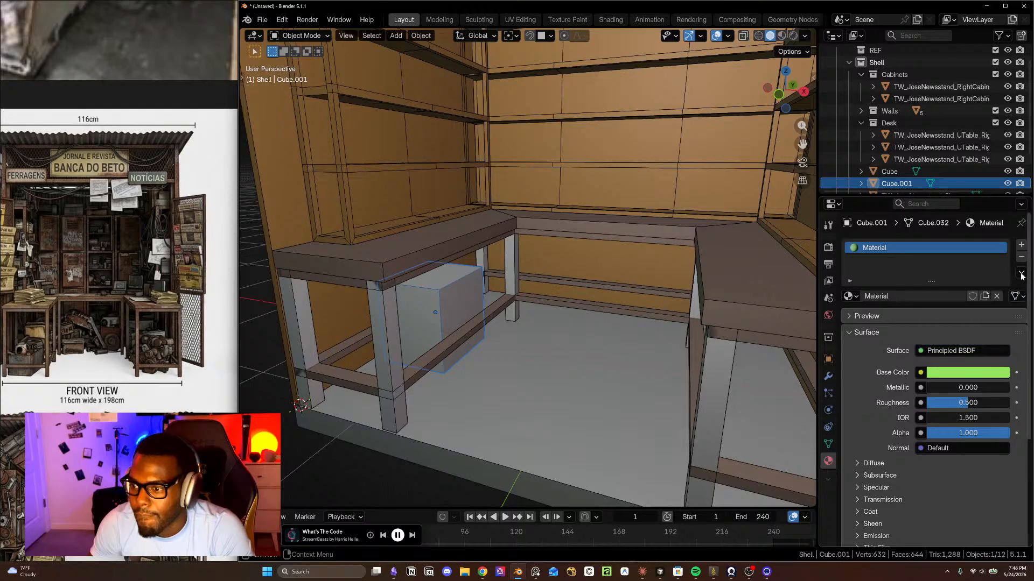
{"action": "left_click", "coordinate": [1021, 274]}
{"action": "left_click", "coordinate": [999, 286]}
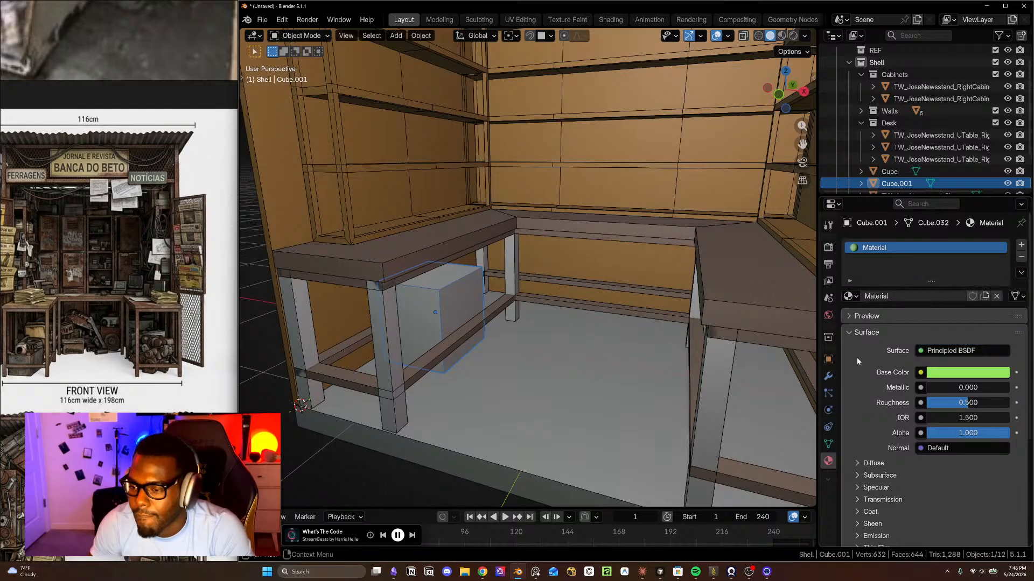
{"action": "scroll", "coordinate": [857, 359], "scroll_direction": "down", "scroll_amount": 1}
{"action": "left_click", "coordinate": [853, 291]}
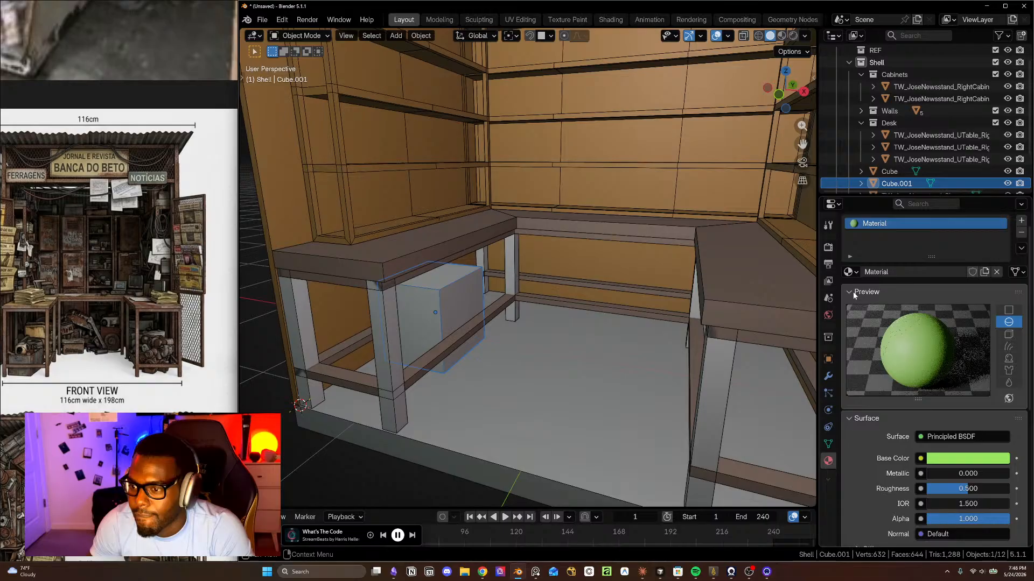
{"action": "left_click", "coordinate": [852, 292]}
{"action": "scroll", "coordinate": [881, 402], "scroll_direction": "down", "scroll_amount": 5}
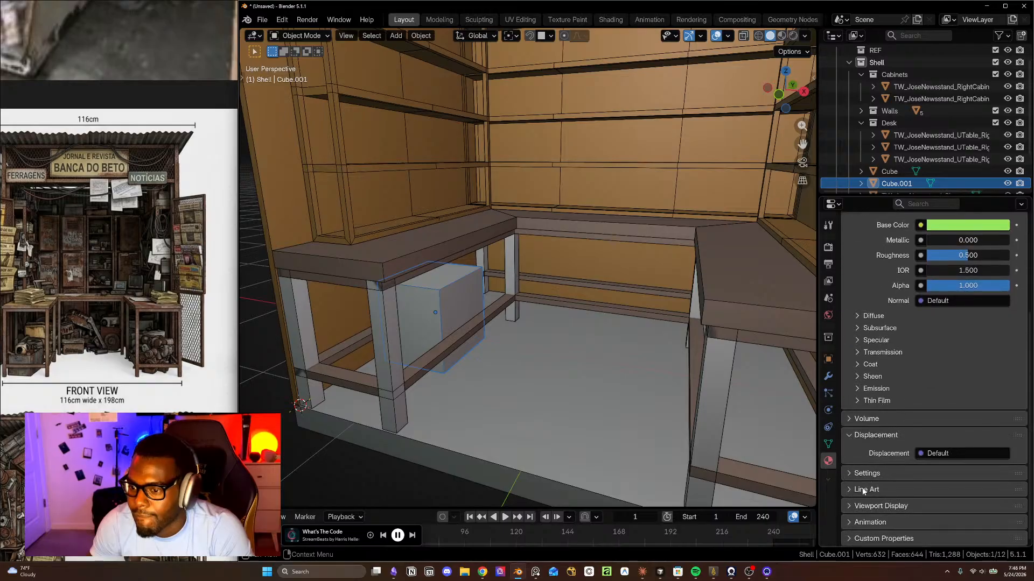
- Set the viewport display colour of the cube's material to light green
{"action": "left_click", "coordinate": [860, 505]}
{"action": "scroll", "coordinate": [883, 479], "scroll_direction": "down", "scroll_amount": 5}
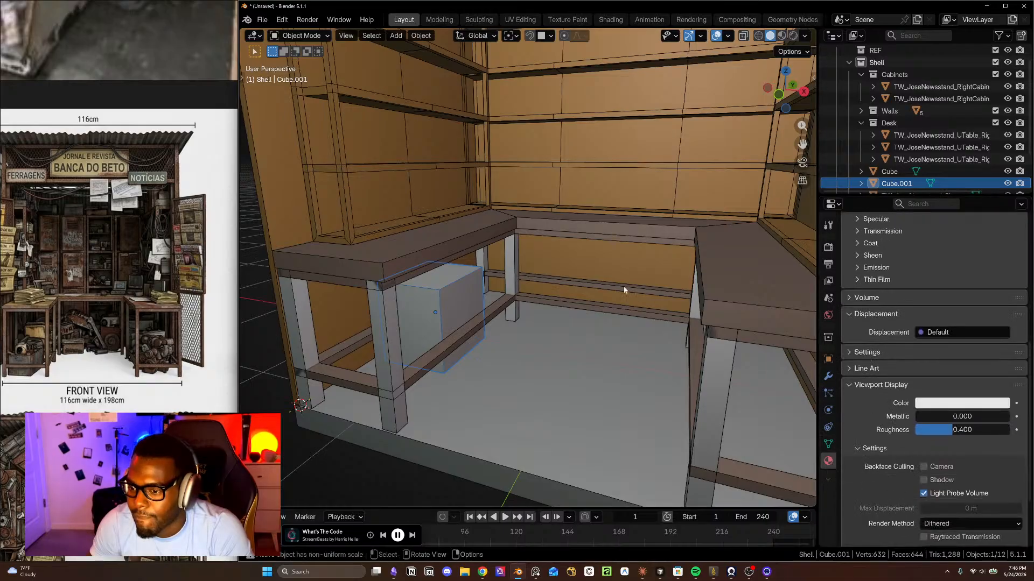
{"action": "left_click", "coordinate": [428, 245]}
{"action": "left_click", "coordinate": [452, 291]}
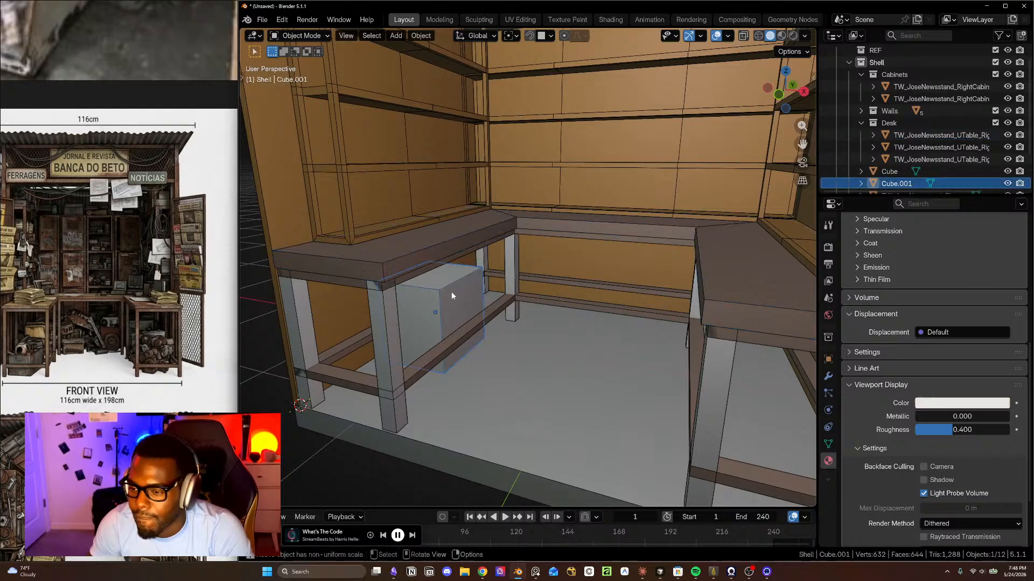
{"action": "left_click", "coordinate": [948, 403]}
{"action": "left_click_drag", "start_coordinate": [934, 287], "coordinate": [924, 238]}
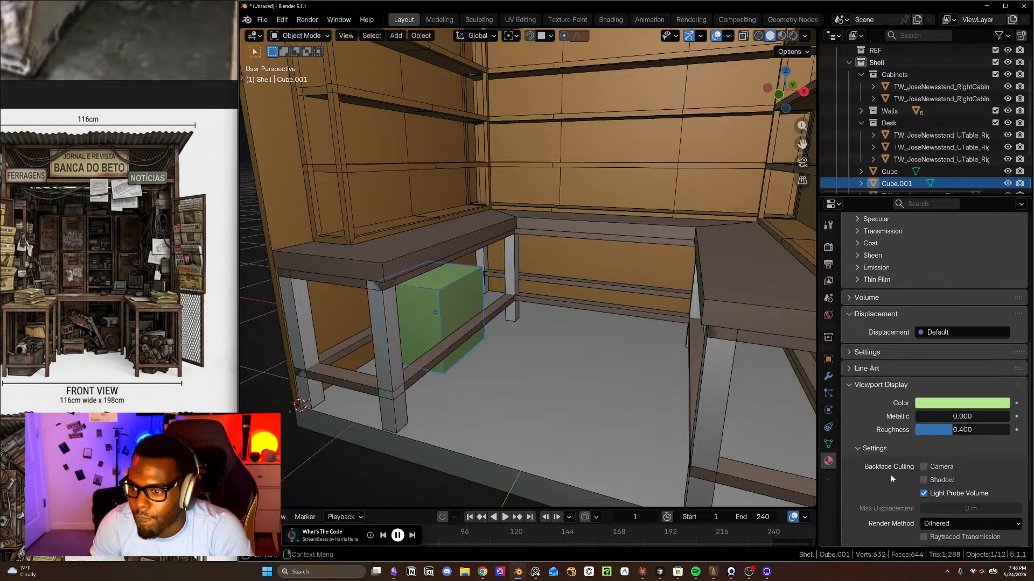
- Hide the right wall in the right orthographic view and reselect the green cube behind it
{"action": "scroll", "coordinate": [999, 293], "scroll_direction": "up", "scroll_amount": 10}
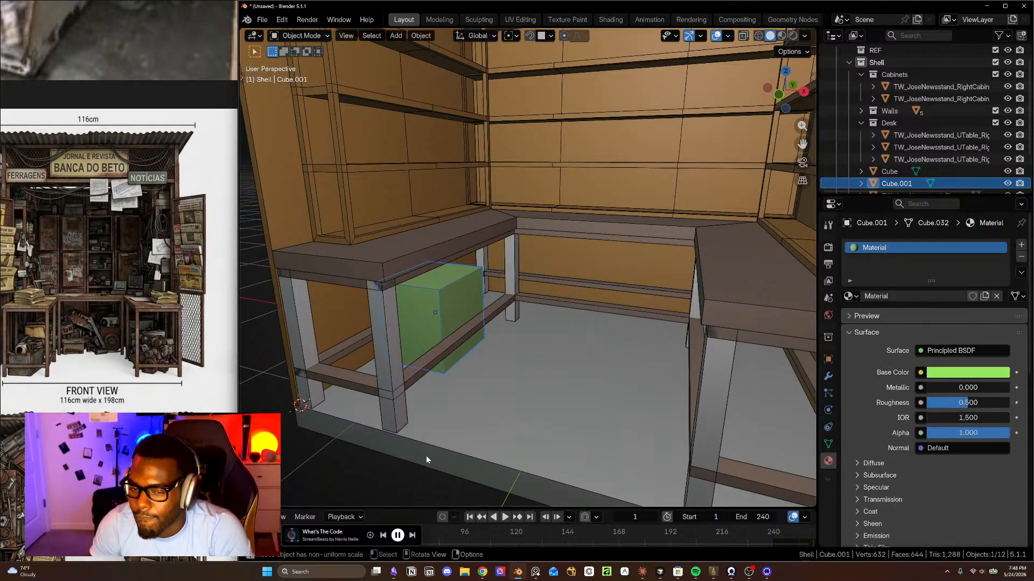
{"action": "scroll", "coordinate": [486, 348], "scroll_direction": "up", "scroll_amount": 2}
{"action": "middle_click_drag", "start_coordinate": [470, 344], "coordinate": [508, 318]}
{"action": "scroll", "coordinate": [462, 334], "scroll_direction": "up", "scroll_amount": 1}
{"action": "scroll", "coordinate": [536, 328], "scroll_direction": "down", "scroll_amount": 1}
{"action": "scroll", "coordinate": [545, 312], "scroll_direction": "up", "scroll_amount": 3}
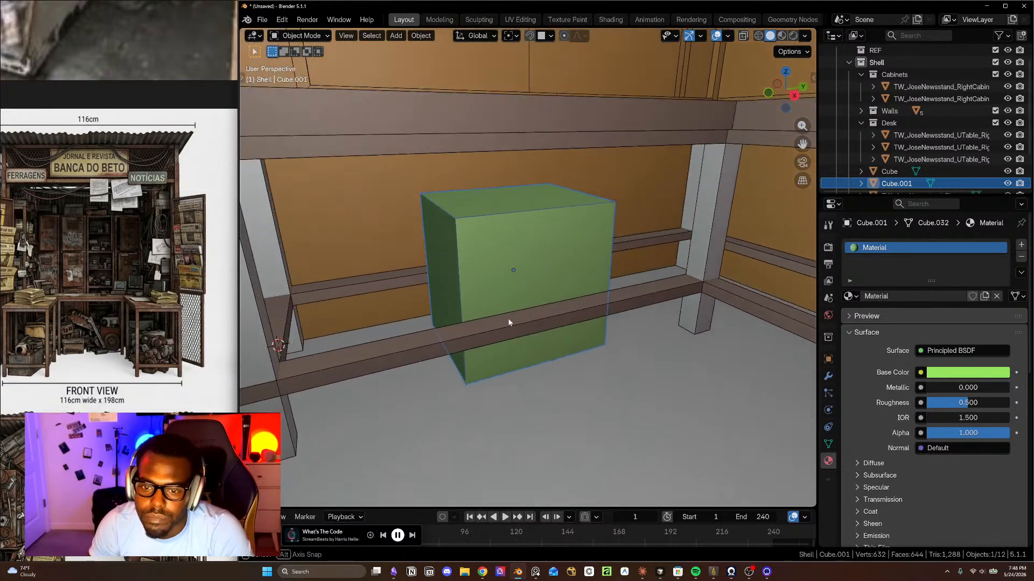
{"action": "scroll", "coordinate": [510, 318], "scroll_direction": "down", "scroll_amount": 1}
{"action": "key", "text": "KP_3"}
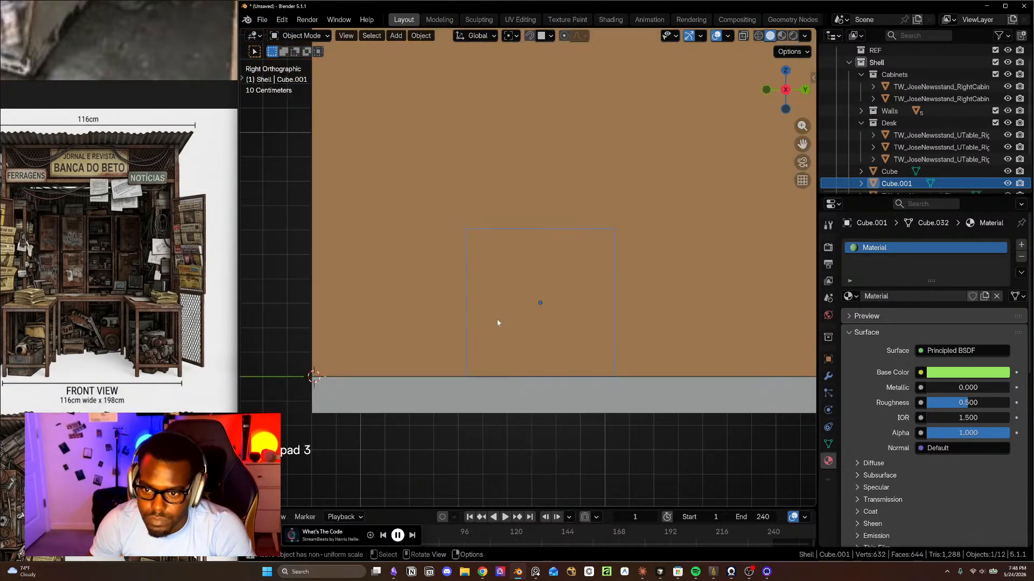
{"action": "key", "text": "shift+z"}
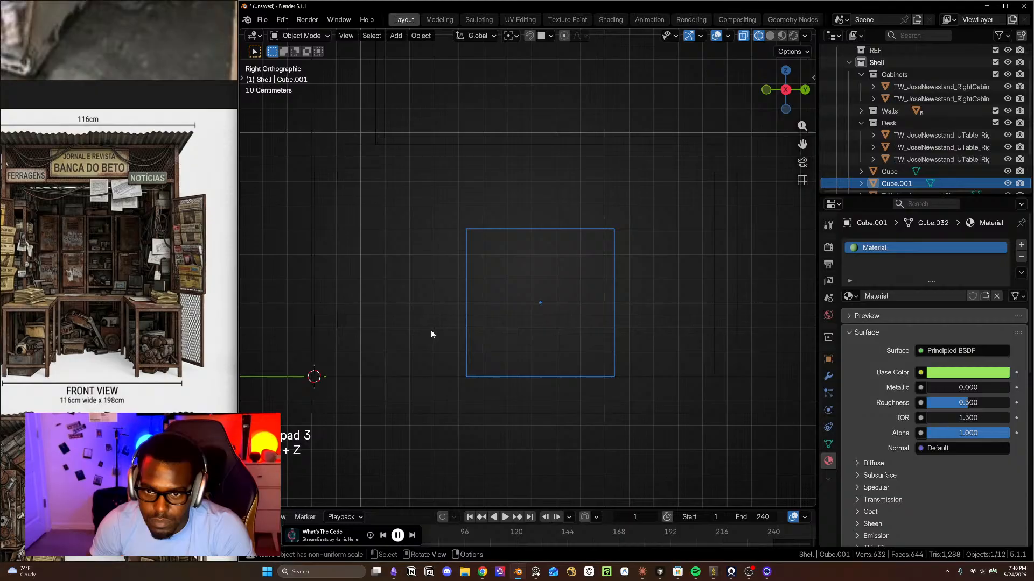
{"action": "key", "text": "shift+z"}
{"action": "left_click", "coordinate": [499, 265]}
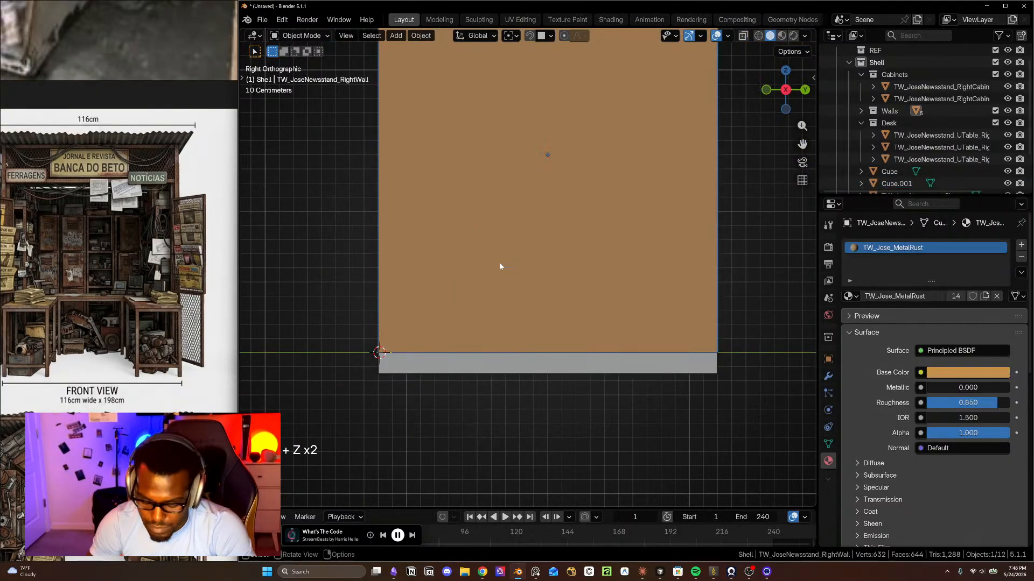
{"action": "key", "text": "h"}
{"action": "left_click", "coordinate": [515, 293]}
- Move the green cube about 0.52 m in the negative Y direction, beside the desk's front leg
{"action": "scroll", "coordinate": [515, 293], "scroll_direction": "up", "scroll_amount": 3}
{"action": "middle_click_drag", "start_coordinate": [511, 334], "coordinate": [524, 348], "text": "shift"}
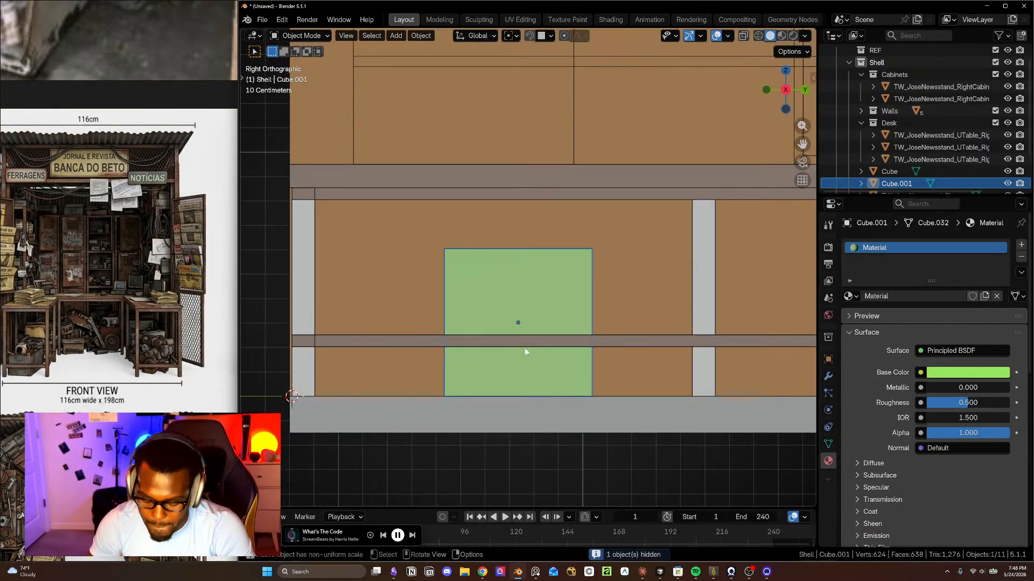
{"action": "key", "text": "g"}
{"action": "key", "text": "y"}
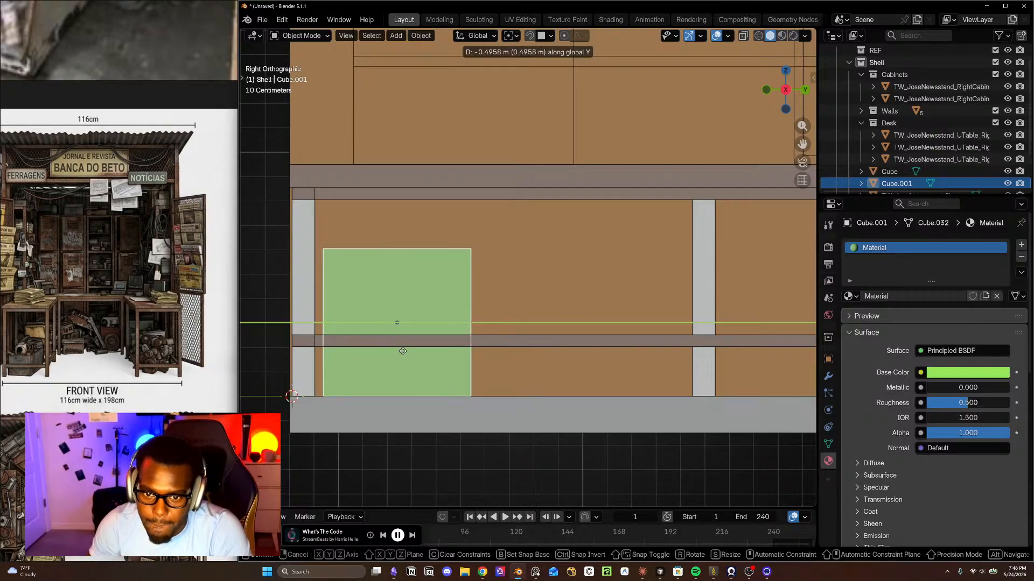
{"action": "left_click", "coordinate": [397, 351]}
- Isolate the green cube in local view and select its top face in Edit Mode
{"action": "middle_click_drag", "start_coordinate": [398, 352], "coordinate": [633, 329]}
{"action": "scroll", "coordinate": [627, 296], "scroll_direction": "up", "scroll_amount": 3}
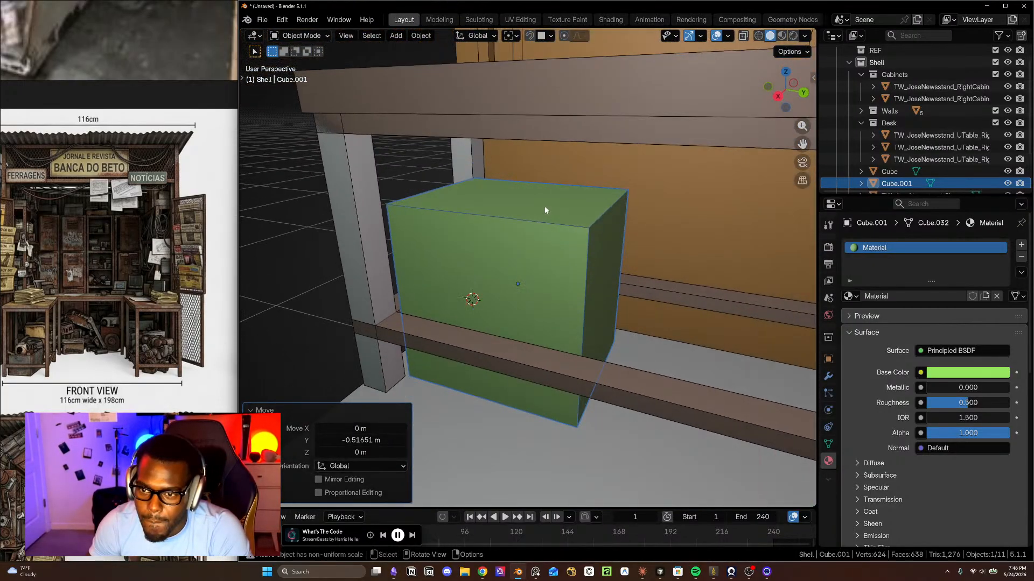
{"action": "left_click", "coordinate": [581, 262]}
{"action": "key", "text": "slash"}
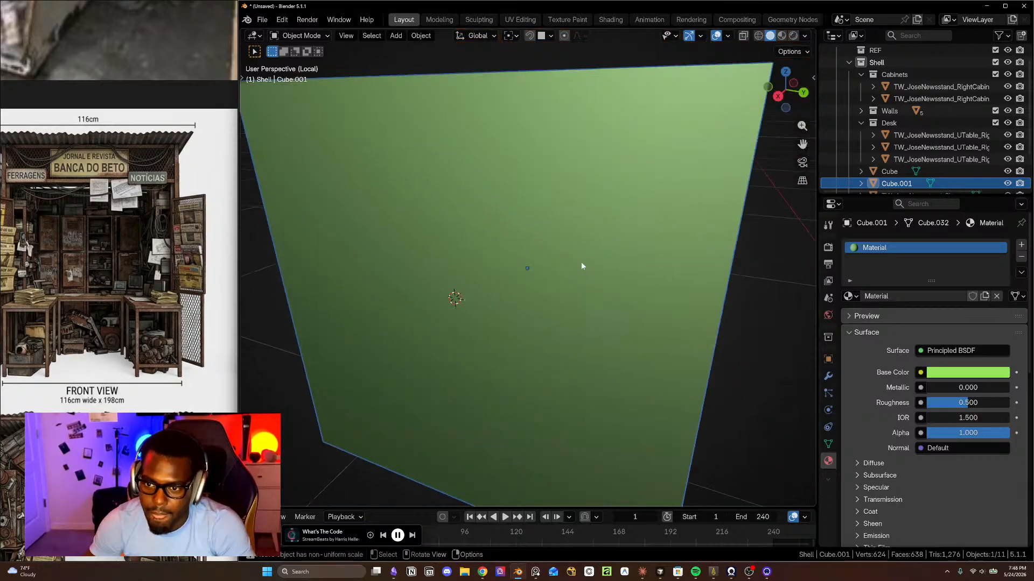
{"action": "scroll", "coordinate": [698, 325], "scroll_direction": "down", "scroll_amount": 3}
{"action": "middle_click_drag", "start_coordinate": [644, 215], "coordinate": [602, 261]}
{"action": "key", "text": "Tab"}
{"action": "left_click", "coordinate": [639, 234]}
{"action": "middle_click_drag", "start_coordinate": [602, 261], "coordinate": [603, 265]}
{"action": "key", "text": "3"}
{"action": "left_click", "coordinate": [594, 228]}
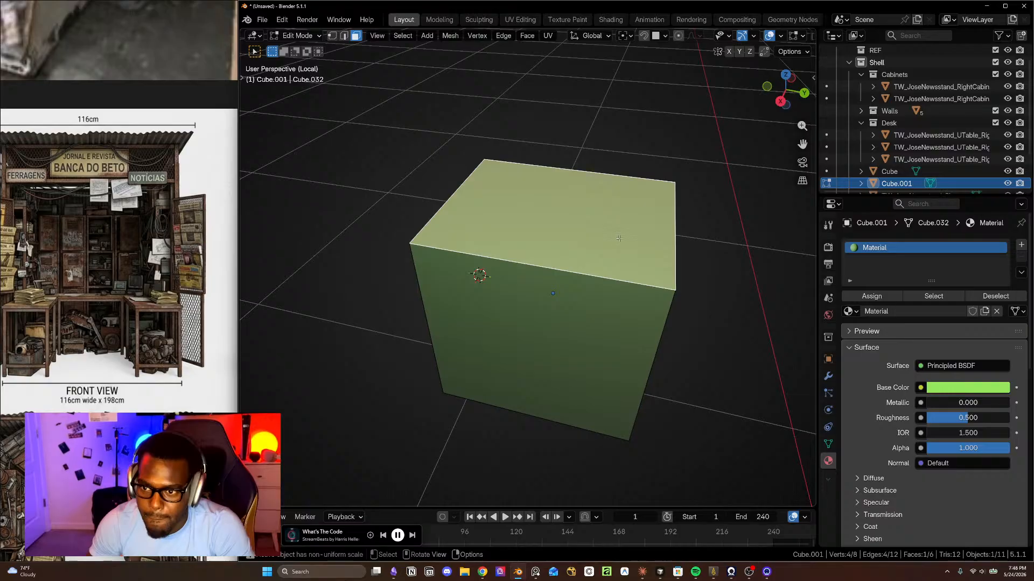
- Inset the cube's top face by about 0.206 m from the top view
{"action": "middle_click_drag", "start_coordinate": [594, 228], "coordinate": [601, 239]}
{"action": "key", "text": "KP_7"}
{"action": "key", "text": "i"}
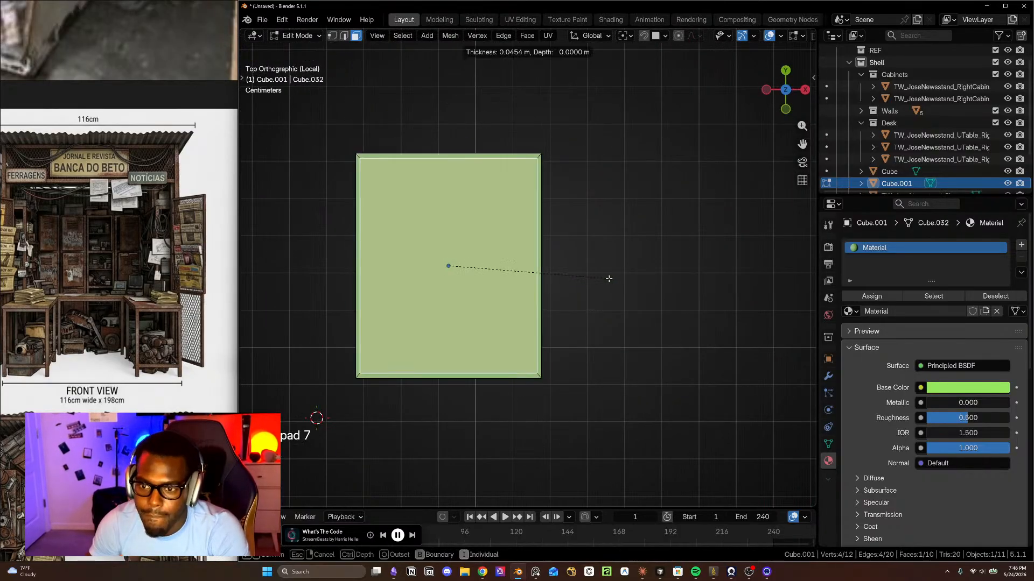
{"action": "left_click", "coordinate": [603, 277]}
{"action": "middle_click_drag", "start_coordinate": [603, 278], "coordinate": [555, 234]}
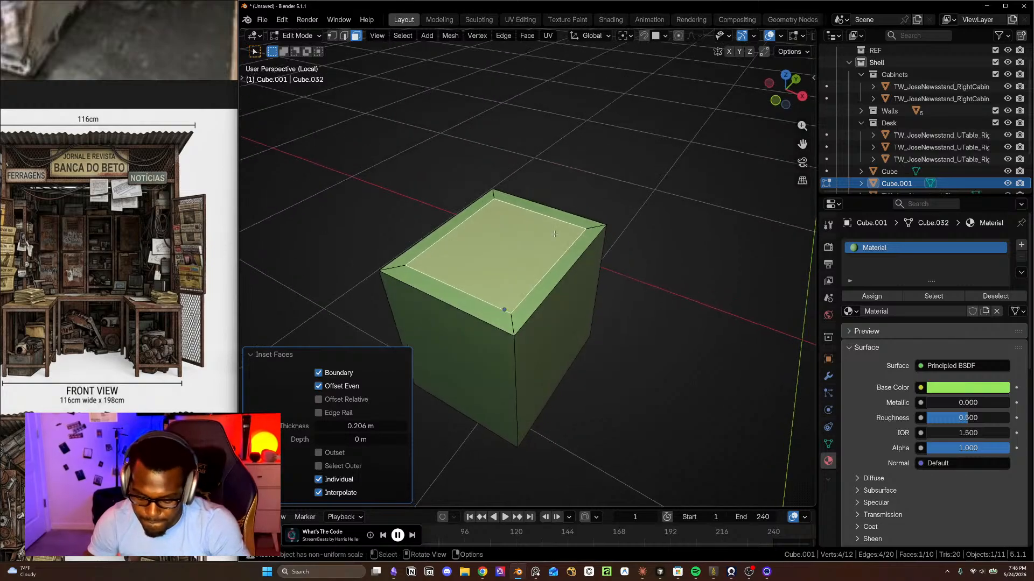
{"action": "key", "text": "e"}
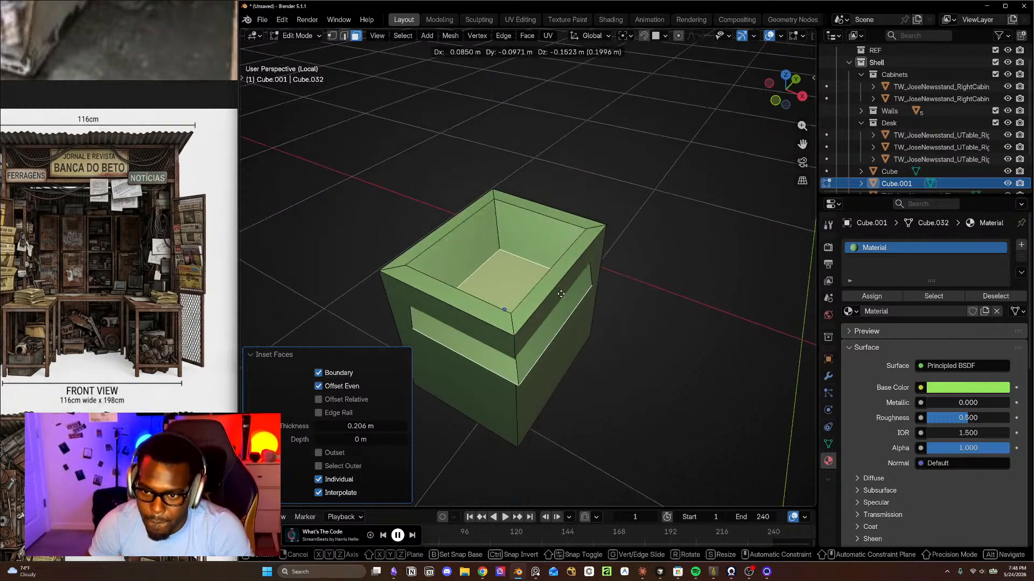
{"action": "left_click", "coordinate": [561, 291]}
{"action": "key", "text": "ctrl+z"}
- Extrude the inset face about 0.435 m down along Z to hollow out the cube, and switch to wireframe shading
{"action": "key", "text": "e"}
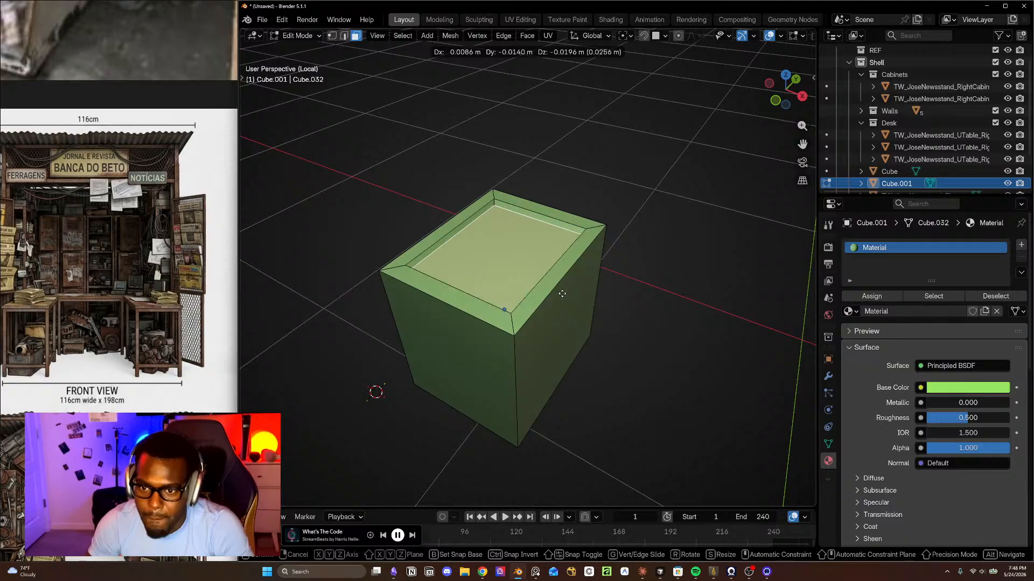
{"action": "key", "text": "z"}
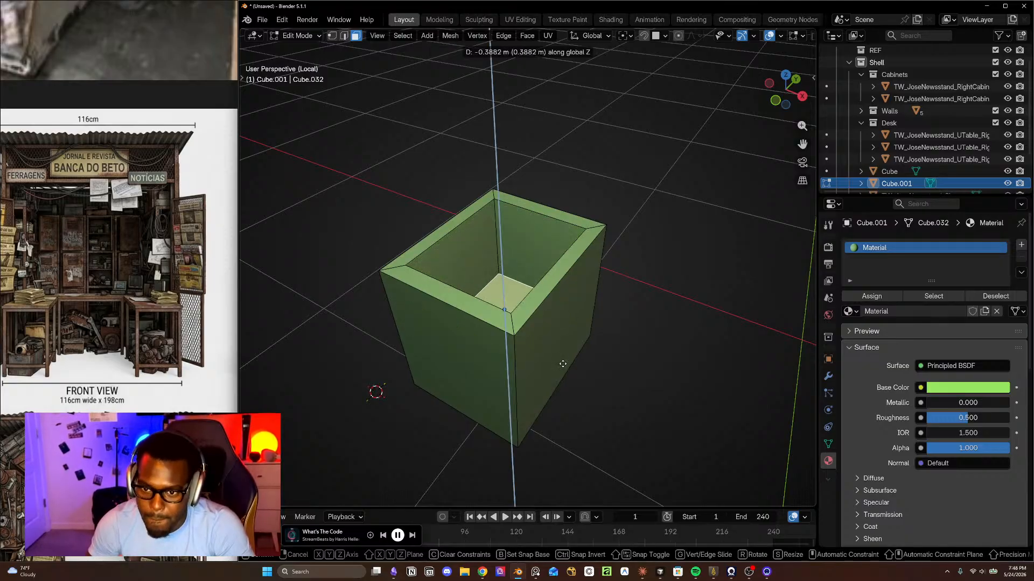
{"action": "left_click", "coordinate": [563, 371]}
{"action": "key", "text": "shift+z"}
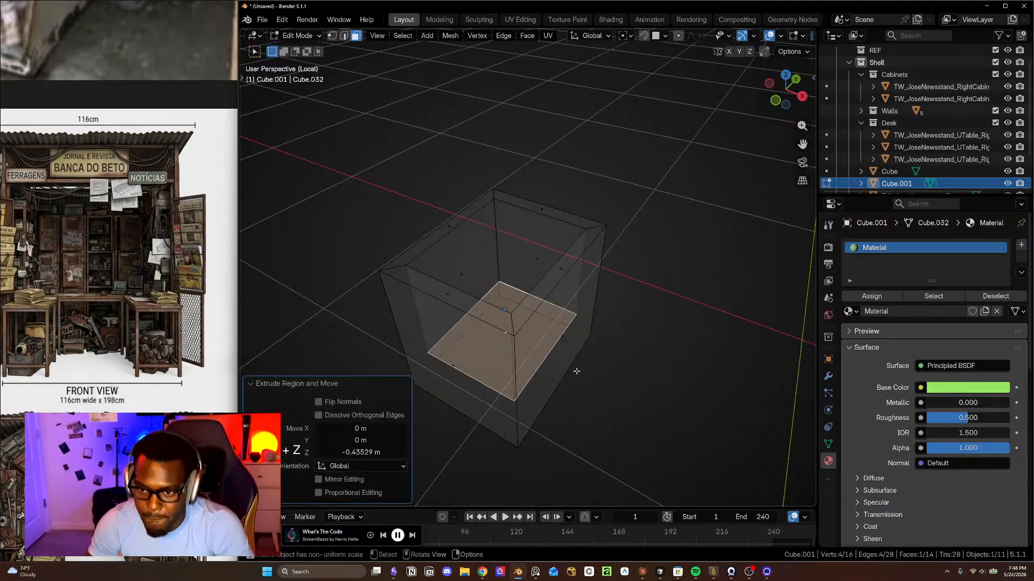
- Lower the box's inner floor about 0.08 m along Z from the front view and leave Edit Mode
{"action": "key", "text": "KP_1"}
{"action": "middle_click_drag", "start_coordinate": [589, 386], "coordinate": [609, 328], "text": "shift"}
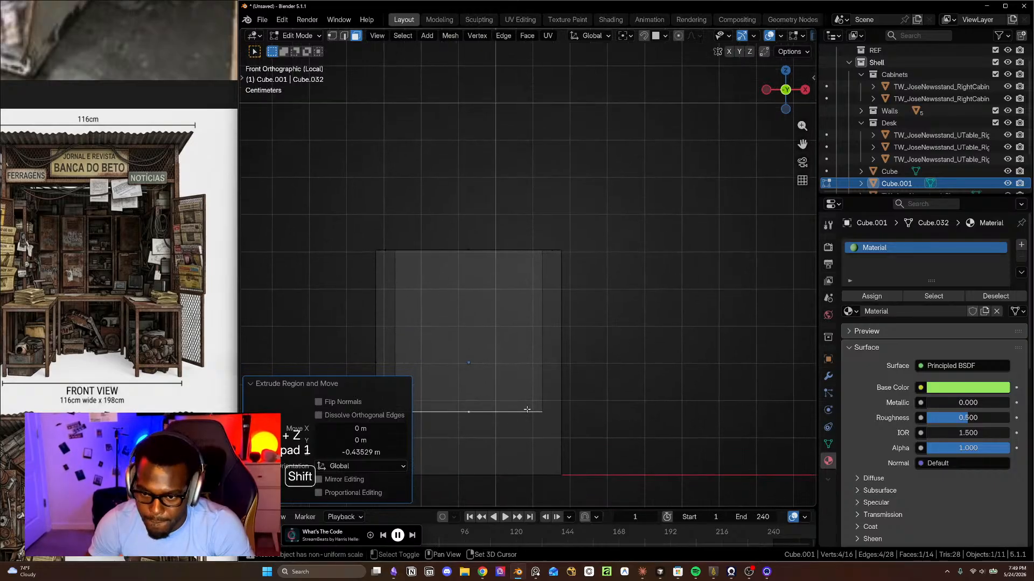
{"action": "middle_click_drag", "start_coordinate": [532, 409], "coordinate": [570, 379], "text": "shift"}
{"action": "key", "text": "g"}
{"action": "key", "text": "z"}
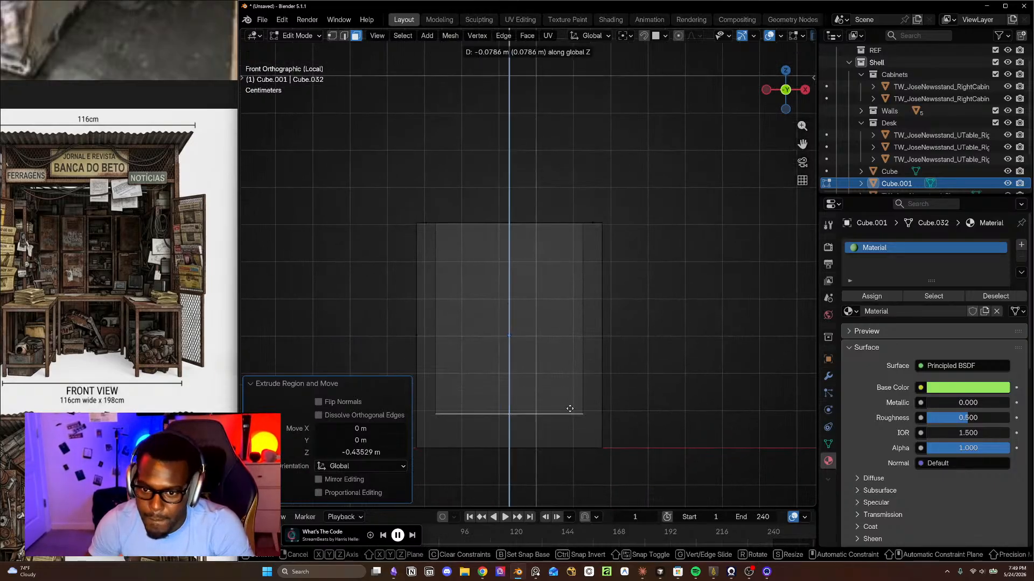
{"action": "left_click", "coordinate": [571, 408]}
{"action": "key", "text": "Tab"}
- Return to solid shading and exit local view to show the green box beneath the desk
{"action": "middle_click_drag", "start_coordinate": [667, 296], "coordinate": [642, 351]}
{"action": "key", "text": "shift+z"}
{"action": "middle_click_drag", "start_coordinate": [624, 293], "coordinate": [625, 318]}
{"action": "middle_click_drag", "start_coordinate": [625, 318], "coordinate": [453, 366], "text": "shift"}
{"action": "middle_click_drag", "start_coordinate": [746, 301], "coordinate": [660, 329], "text": "shift"}
{"action": "middle_click_drag", "start_coordinate": [659, 328], "coordinate": [639, 305]}
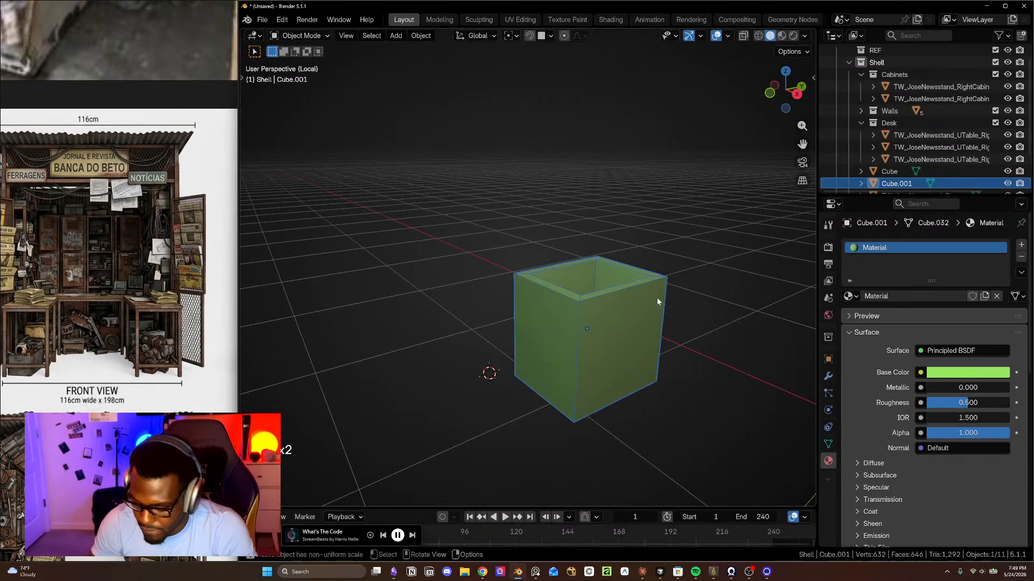
{"action": "key", "text": "KP_Divide"}
{"action": "middle_click_drag", "start_coordinate": [605, 281], "coordinate": [588, 220]}
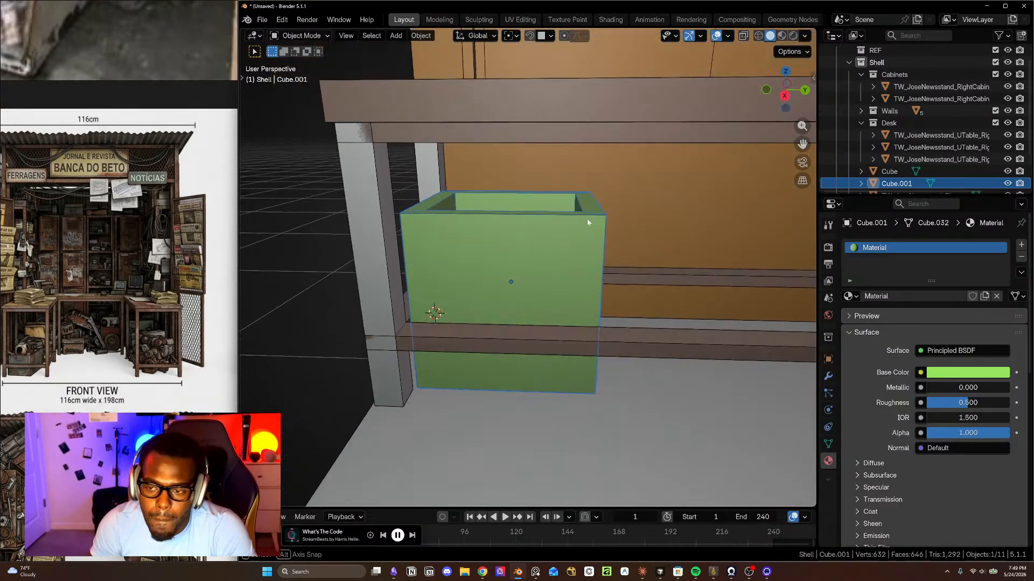
- Select the green box's rim face loop and lower it about 0.22 m along Z to shorten the box
{"action": "key", "text": "Tab"}
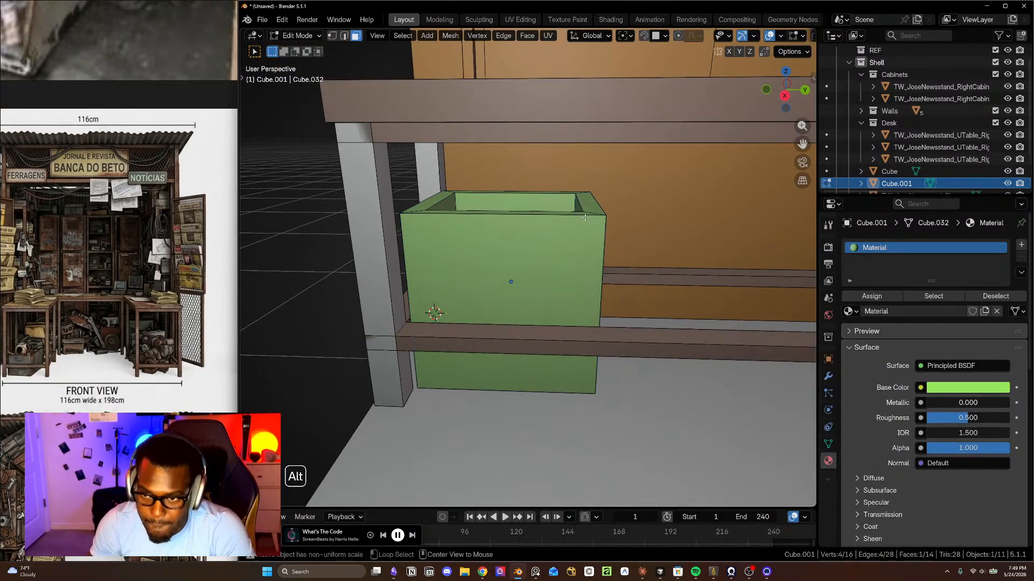
{"action": "left_click", "coordinate": [590, 213], "text": "alt"}
{"action": "key", "text": "g"}
{"action": "key", "text": "z"}
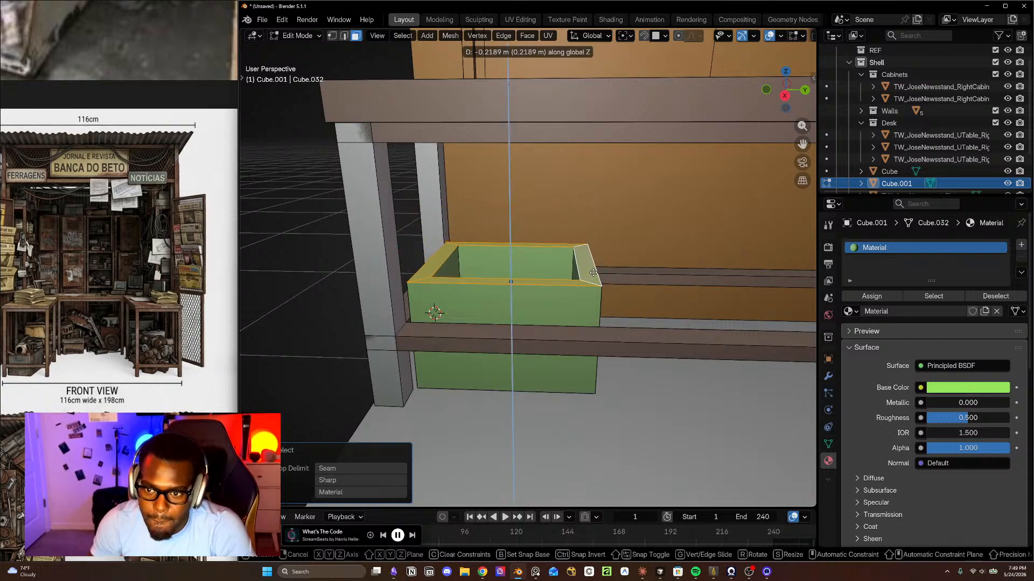
{"action": "left_click", "coordinate": [593, 274]}
{"action": "middle_click_drag", "start_coordinate": [594, 274], "coordinate": [518, 319]}
{"action": "scroll", "coordinate": [662, 269], "scroll_direction": "down", "scroll_amount": 4}
{"action": "scroll", "coordinate": [564, 301], "scroll_direction": "up", "scroll_amount": 3}
{"action": "key", "text": "Tab"}
- Duplicate the green box about 0.712 m along Y beneath the desk
{"action": "scroll", "coordinate": [548, 280], "scroll_direction": "up", "scroll_amount": 3}
{"action": "scroll", "coordinate": [517, 319], "scroll_direction": "down", "scroll_amount": 1}
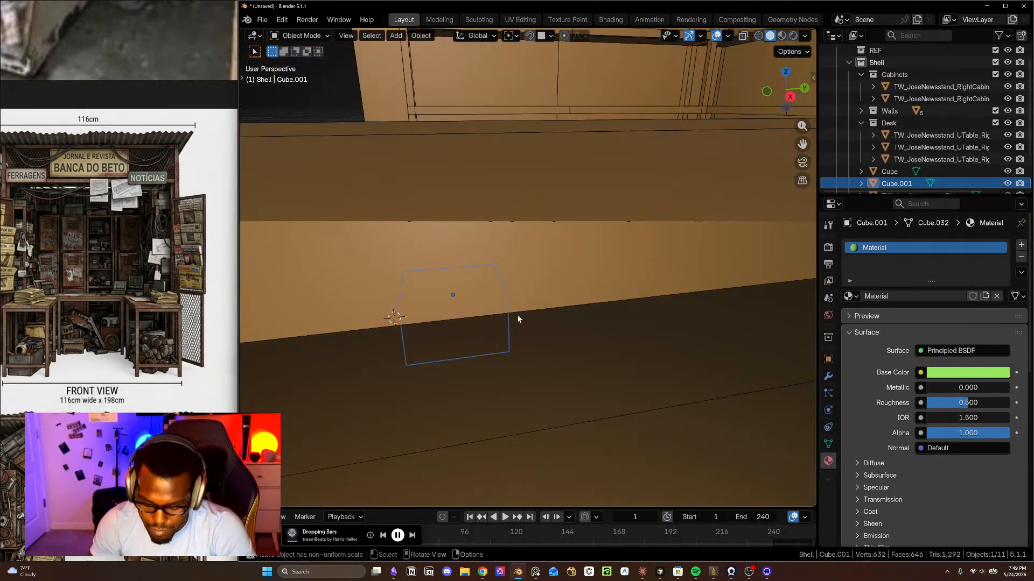
{"action": "key", "text": "shift+d"}
{"action": "left_click", "coordinate": [592, 302]}
{"action": "middle_click_drag", "start_coordinate": [618, 300], "coordinate": [528, 291]}
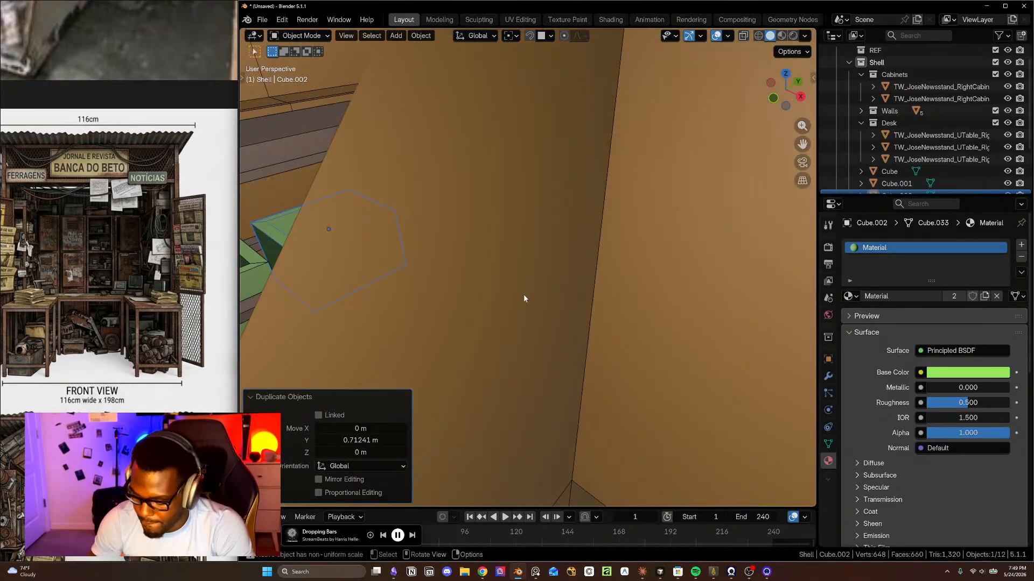
- Move the duplicate box about 0.07 m in the negative Y direction, closer to the first box
{"action": "key", "text": "KP_3"}
{"action": "scroll", "coordinate": [543, 296], "scroll_direction": "down", "scroll_amount": 12}
{"action": "middle_click_drag", "start_coordinate": [618, 354], "coordinate": [565, 307], "text": "shift"}
{"action": "scroll", "coordinate": [529, 323], "scroll_direction": "up", "scroll_amount": 6}
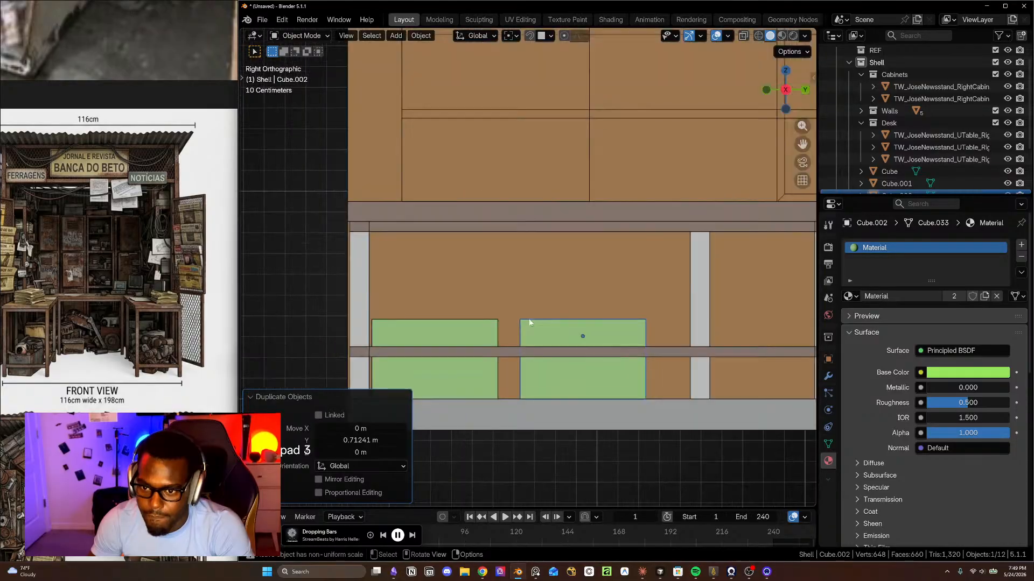
{"action": "scroll", "coordinate": [529, 320], "scroll_direction": "up", "scroll_amount": 5}
{"action": "middle_click_drag", "start_coordinate": [580, 360], "coordinate": [558, 292], "text": "shift"}
{"action": "scroll", "coordinate": [558, 292], "scroll_direction": "down", "scroll_amount": 2}
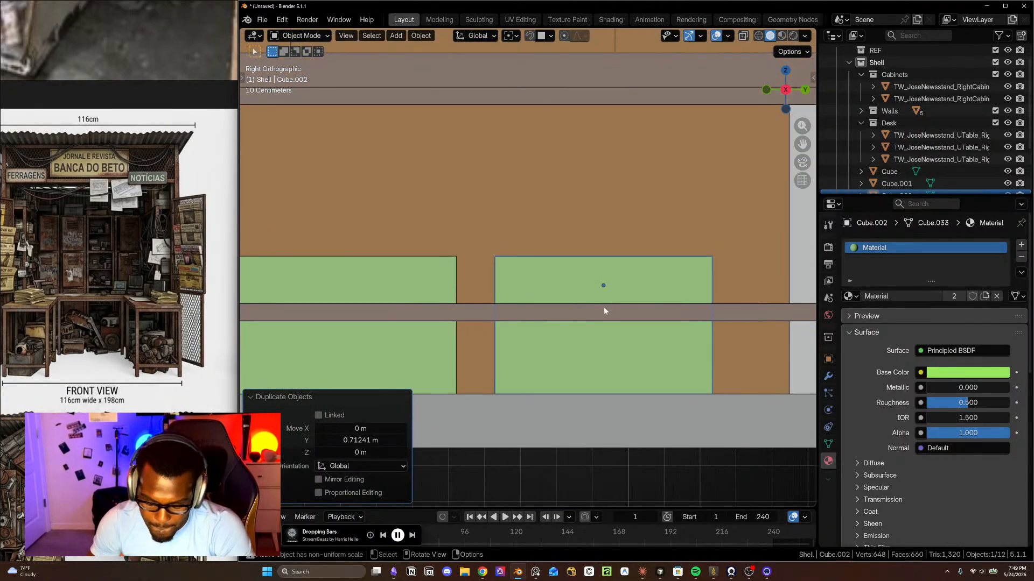
{"action": "key", "text": "g"}
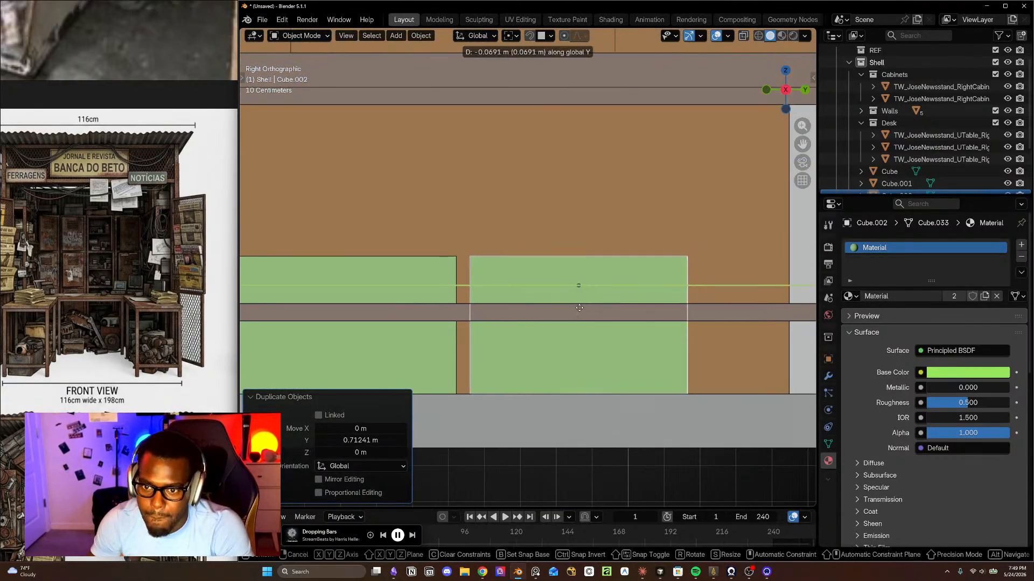
{"action": "left_click", "coordinate": [578, 308]}
{"action": "scroll", "coordinate": [585, 306], "scroll_direction": "down", "scroll_amount": 3}
{"action": "middle_click_drag", "start_coordinate": [626, 322], "coordinate": [587, 320]}
- Move the duplicate box about 0.874 m along Y into the desk's back corner
{"action": "key", "text": "KP_3"}
{"action": "scroll", "coordinate": [601, 307], "scroll_direction": "up", "scroll_amount": 1}
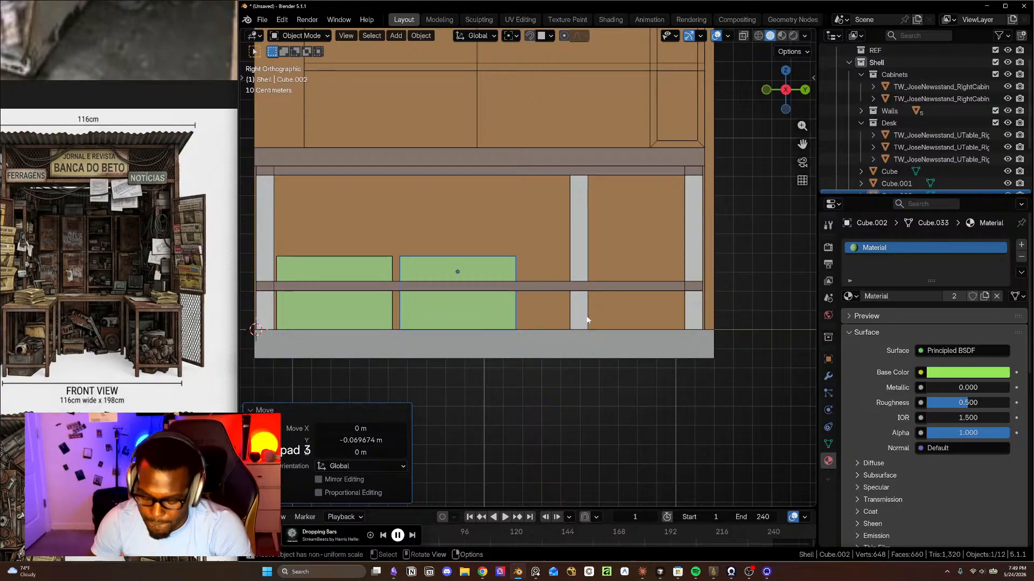
{"action": "key", "text": "g"}
{"action": "key", "text": "y"}
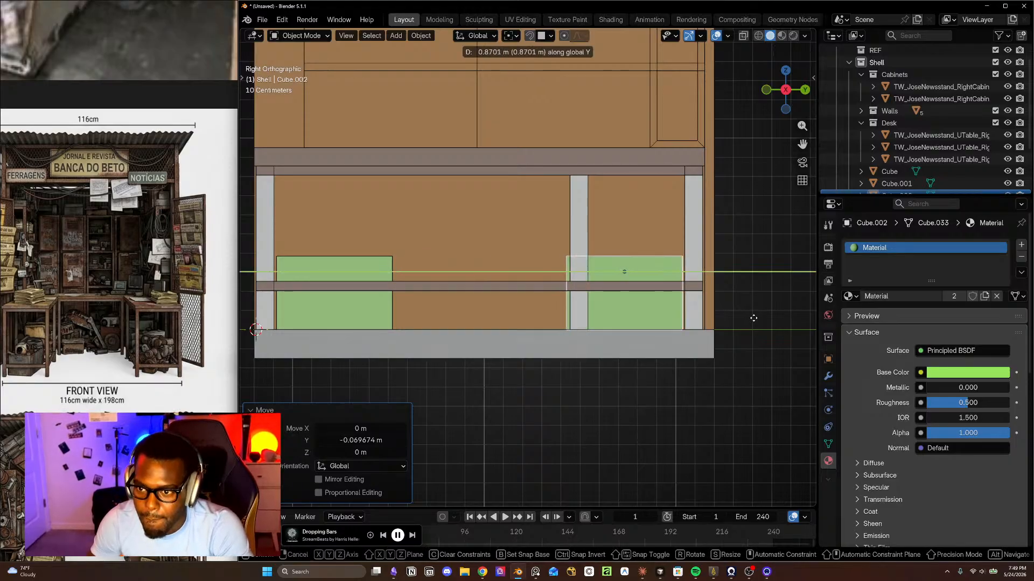
{"action": "left_click", "coordinate": [754, 318]}
{"action": "mouse_move", "coordinate": [754, 318]}
{"action": "middle_mouse_down"}
{"action": "mouse_move", "coordinate": [729, 300]}
{"action": "mouse_move", "coordinate": [743, 330]}
{"action": "middle_mouse_up"}
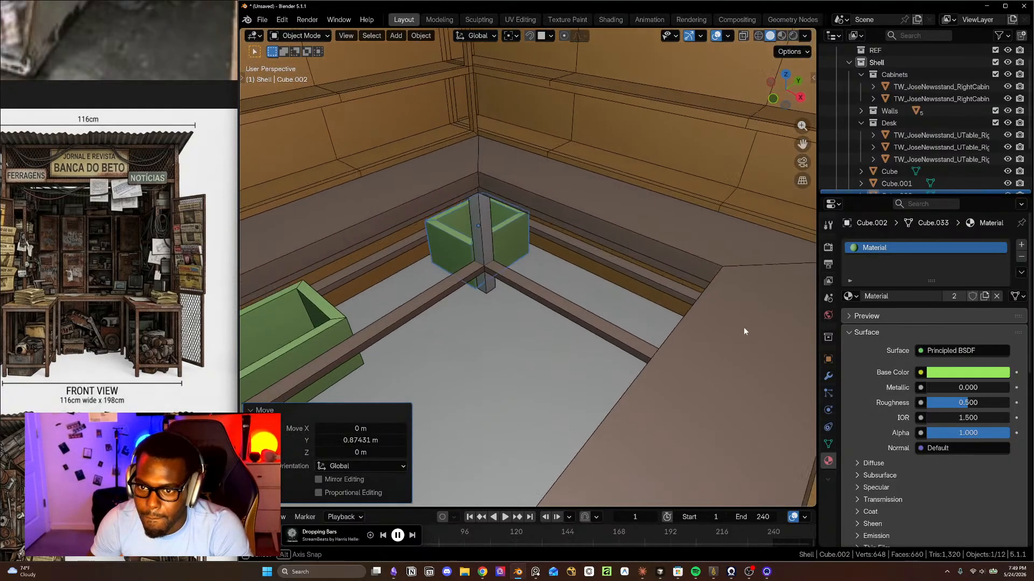
{"action": "scroll", "coordinate": [538, 231], "scroll_direction": "up", "scroll_amount": 2}
{"action": "scroll", "coordinate": [537, 231], "scroll_direction": "up", "scroll_amount": 4}
{"action": "middle_click_drag", "start_coordinate": [561, 227], "coordinate": [532, 212]}
- Rename the mesh data of the first green box as "bin"
{"action": "key", "text": "KP_3"}
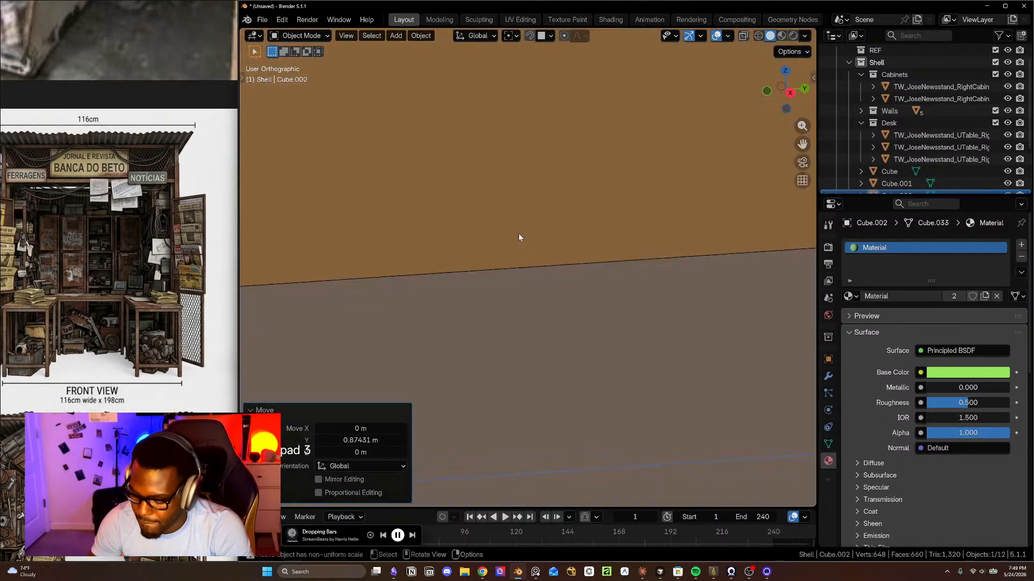
{"action": "scroll", "coordinate": [519, 269], "scroll_direction": "down", "scroll_amount": 8}
{"action": "scroll", "coordinate": [573, 290], "scroll_direction": "up", "scroll_amount": 3}
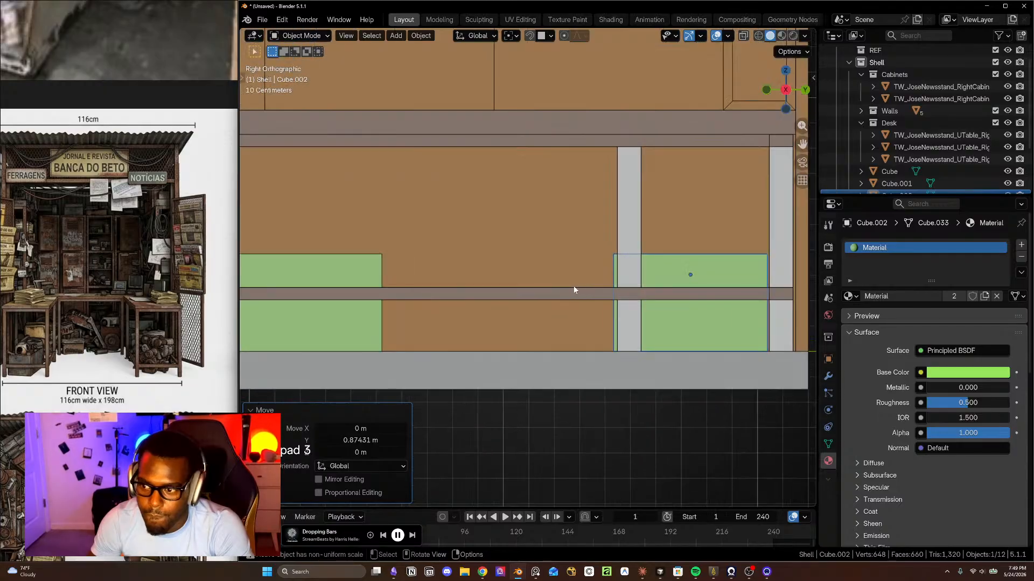
{"action": "left_click", "coordinate": [828, 444]}
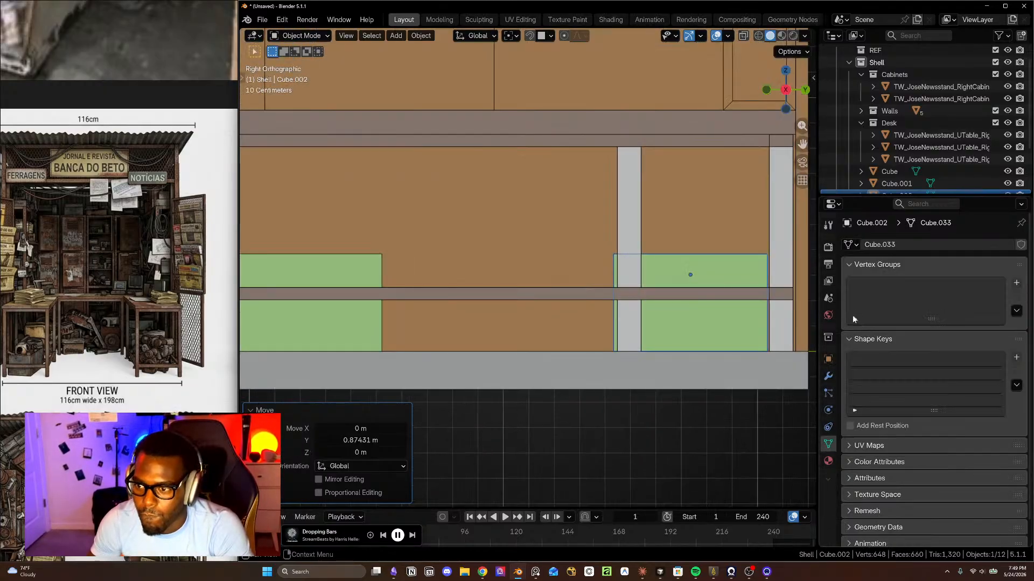
{"action": "left_click", "coordinate": [857, 246]}
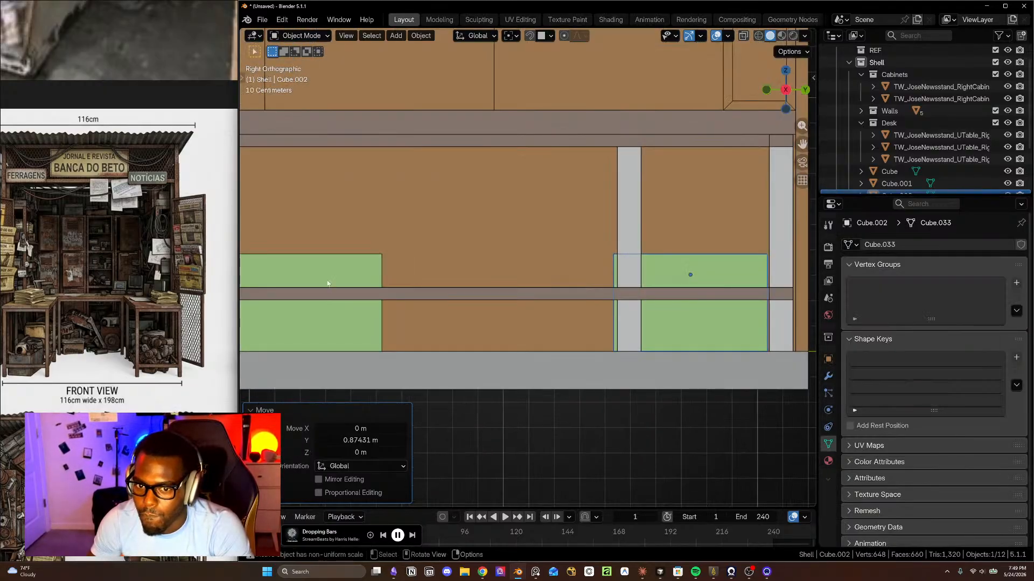
{"action": "left_click", "coordinate": [325, 280]}
{"action": "left_click", "coordinate": [933, 240]}
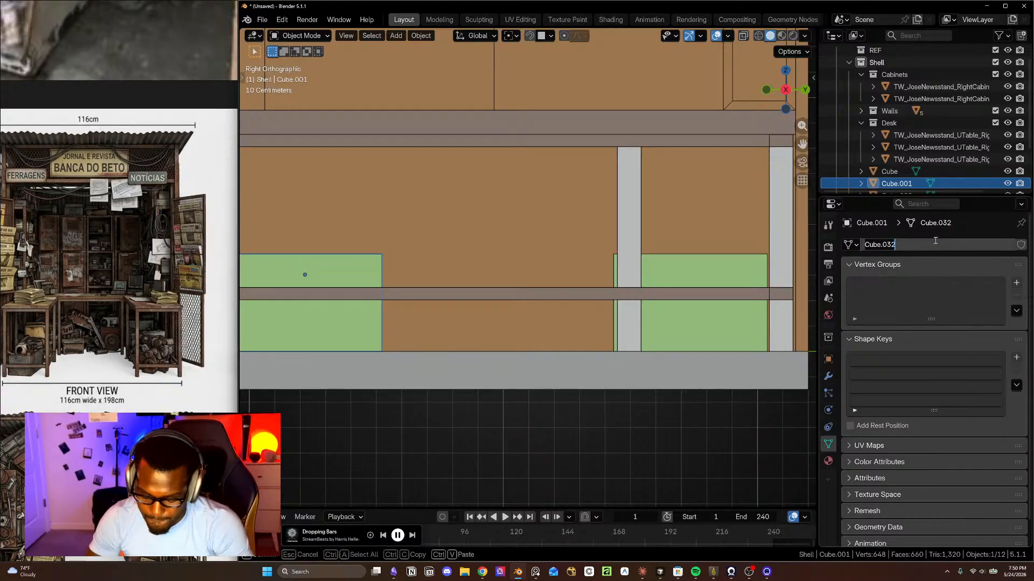
{"action": "key", "text": "Return"}
- Link the back-corner box to the shared mesh data "bin"
{"action": "left_click", "coordinate": [738, 272]}
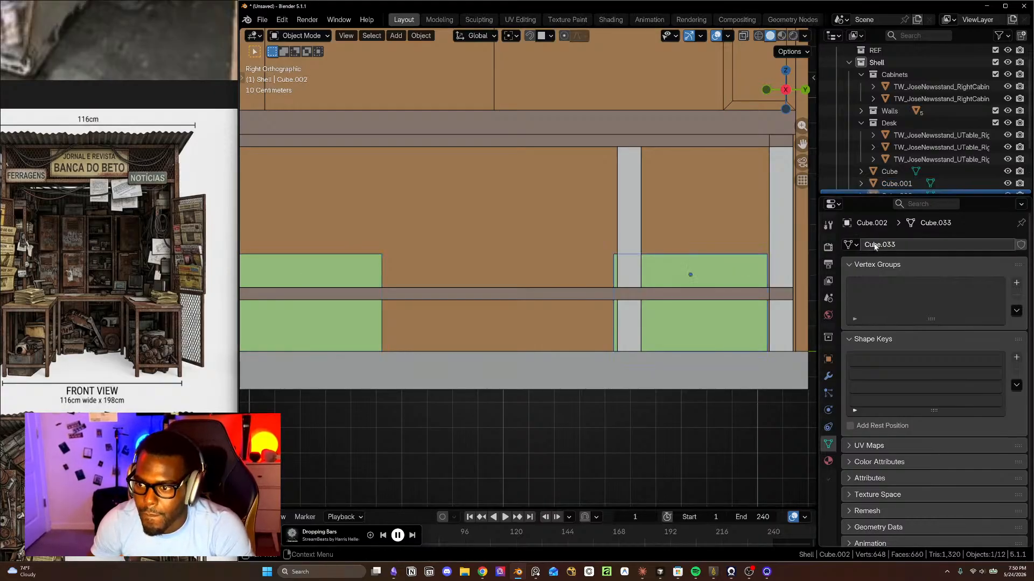
{"action": "left_click", "coordinate": [850, 245]}
{"action": "type", "text": "bin"}
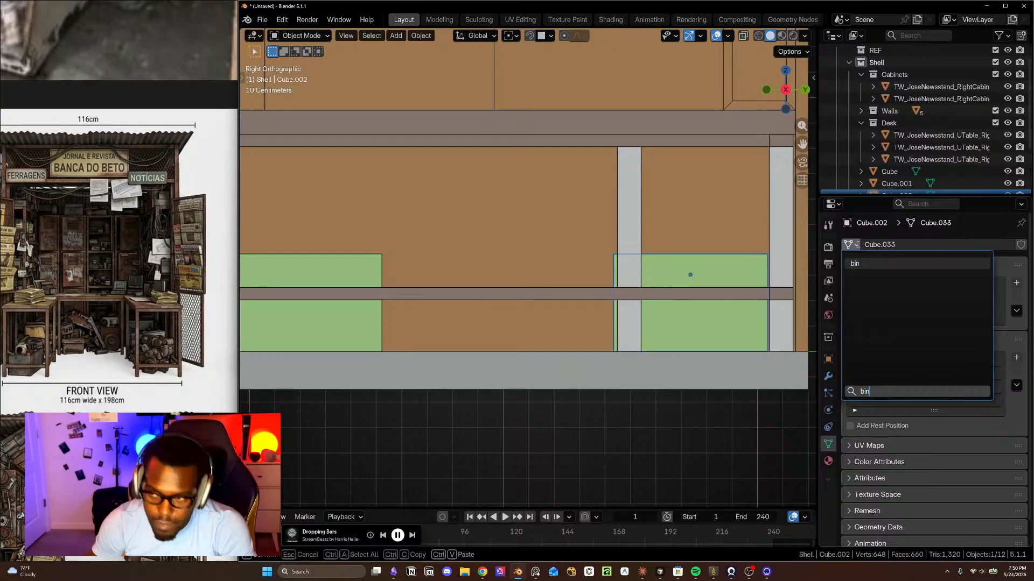
{"action": "left_click", "coordinate": [905, 263]}
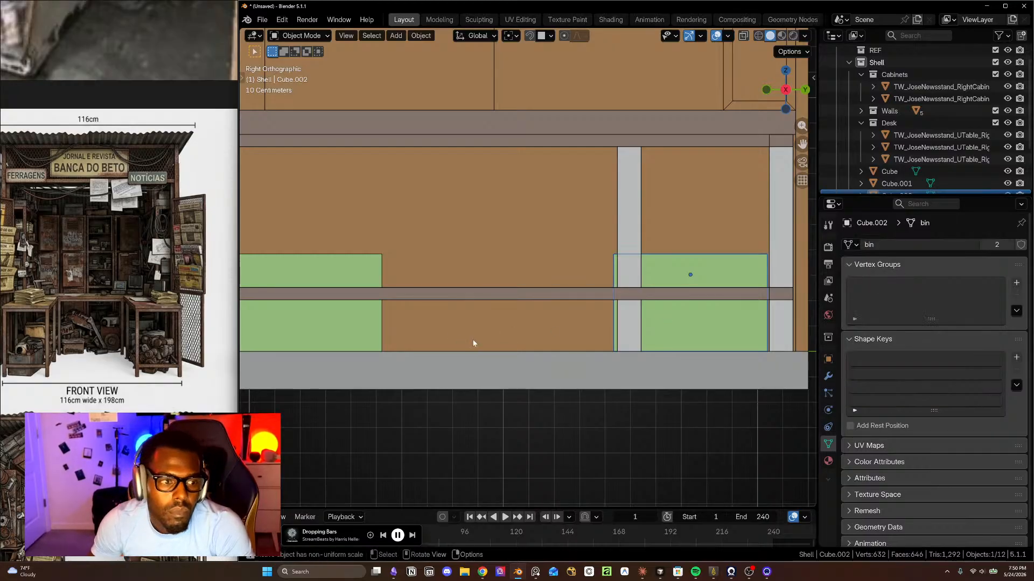
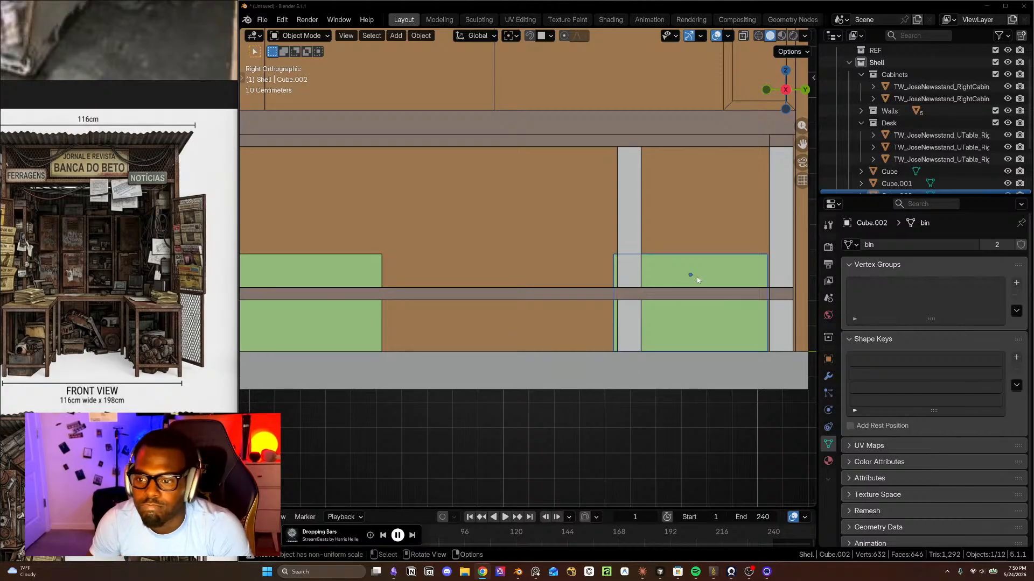
- Duplicate the first box about 0.774 m along Y into the gap between the two green boxes
{"action": "left_click", "coordinate": [358, 282]}
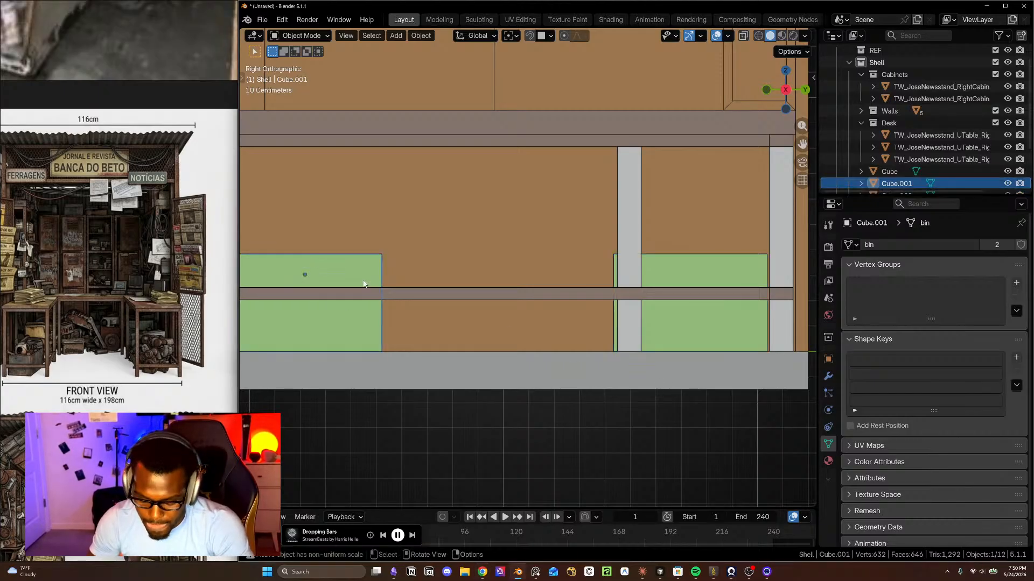
{"action": "key", "text": "shift+d"}
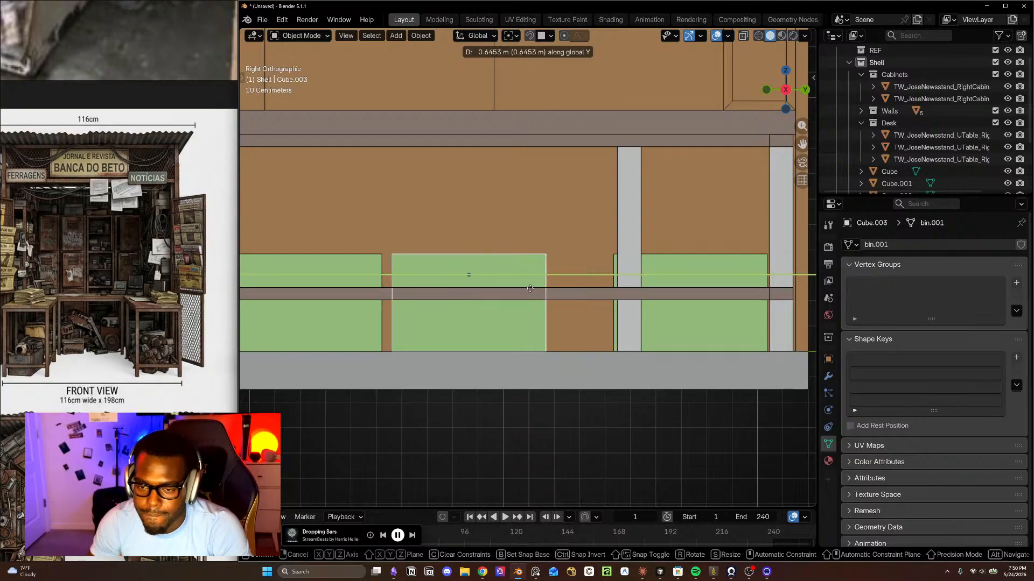
{"action": "left_click", "coordinate": [559, 292]}
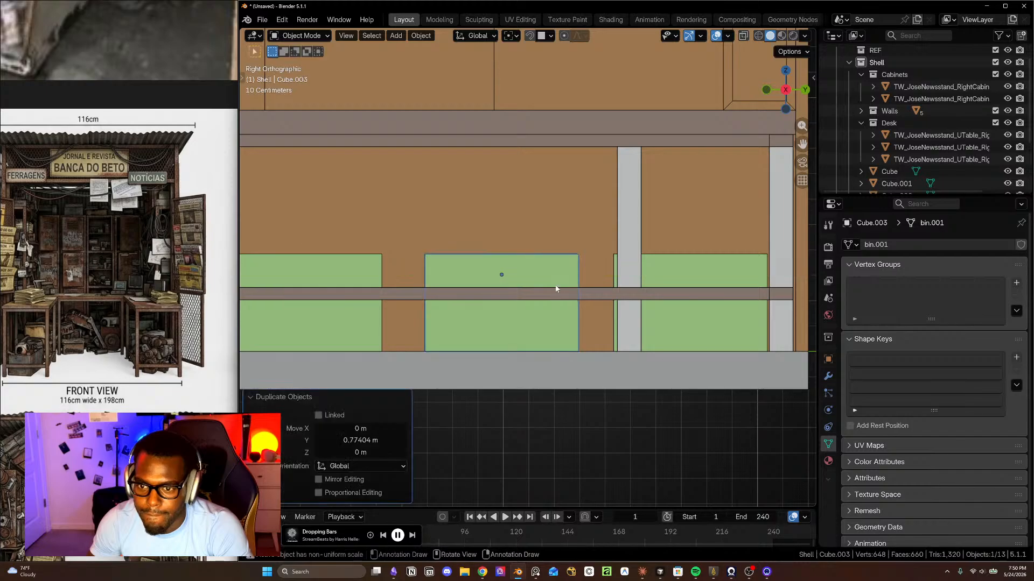
{"action": "mouse_move", "coordinate": [535, 276]}
{"action": "middle_mouse_down"}
{"action": "mouse_move", "coordinate": [593, 310]}
{"action": "mouse_move", "coordinate": [540, 307]}
{"action": "mouse_move", "coordinate": [520, 275]}
{"action": "middle_mouse_up"}
- Raise the middle box's rim face loop about 0.15 m along Z to make the box taller
{"action": "key", "text": "Tab"}
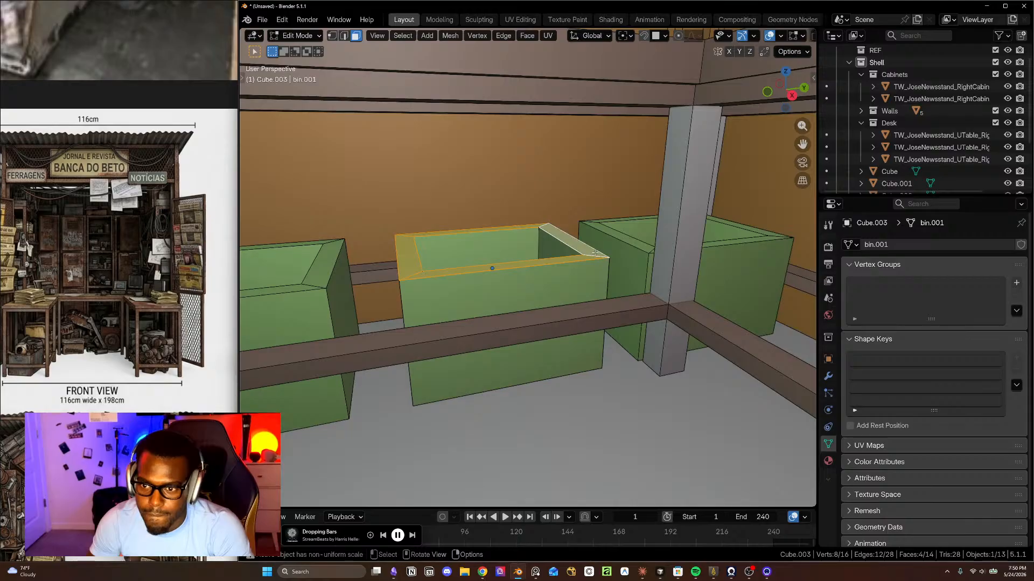
{"action": "key", "text": "g"}
{"action": "key", "text": "z"}
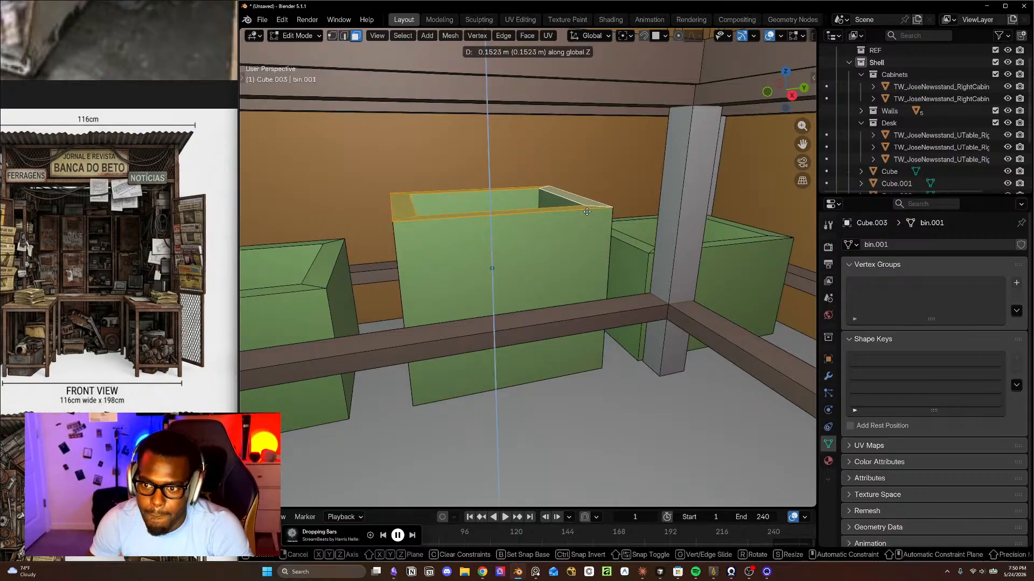
{"action": "left_click", "coordinate": [624, 286]}
{"action": "middle_click_drag", "start_coordinate": [623, 285], "coordinate": [596, 268]}
{"action": "key", "text": "Tab"}
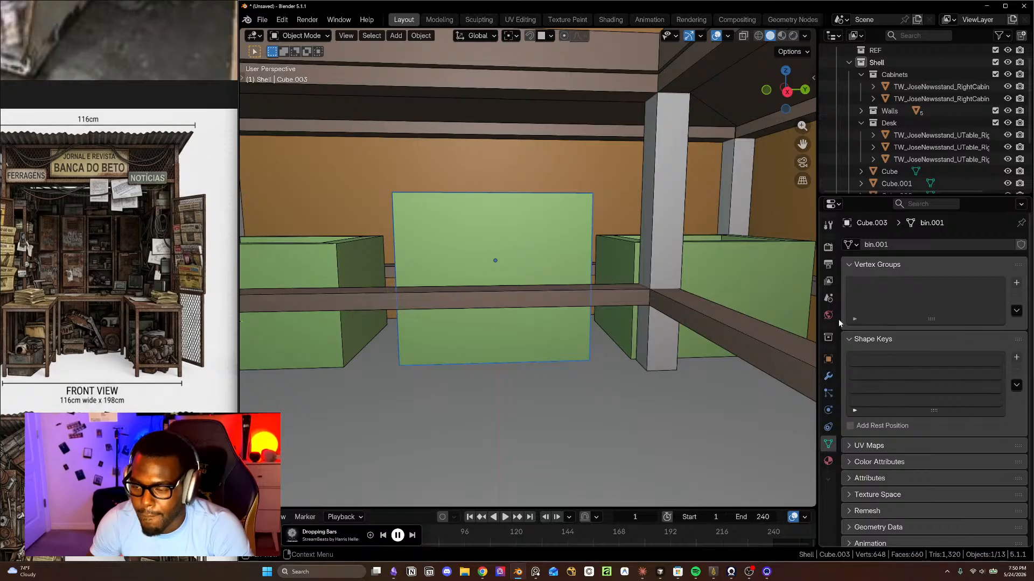
- Make the middle box's material single-user and set its viewport display colour to blue
{"action": "left_click", "coordinate": [828, 462]}
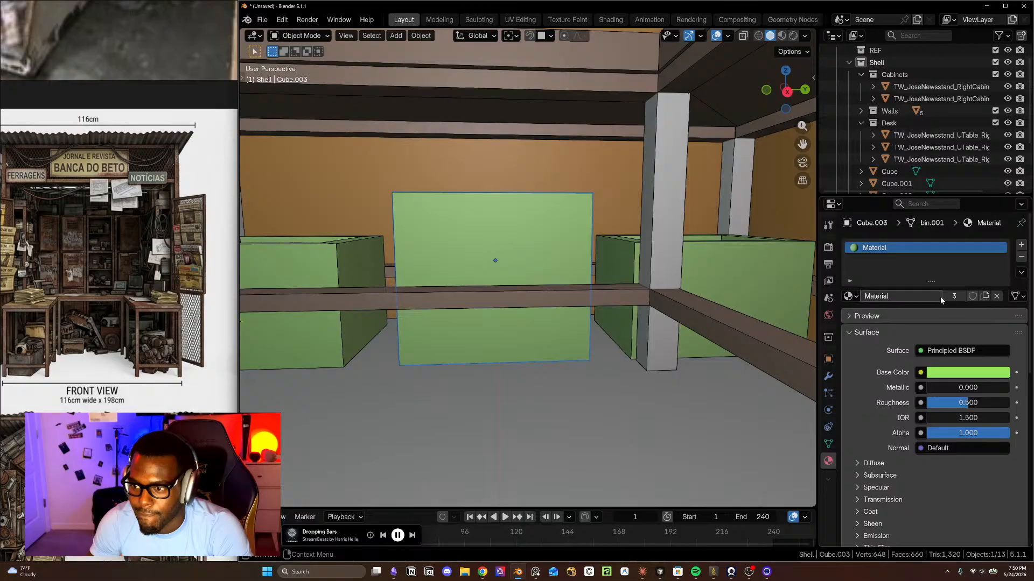
{"action": "scroll", "coordinate": [960, 379], "scroll_direction": "down", "scroll_amount": 15}
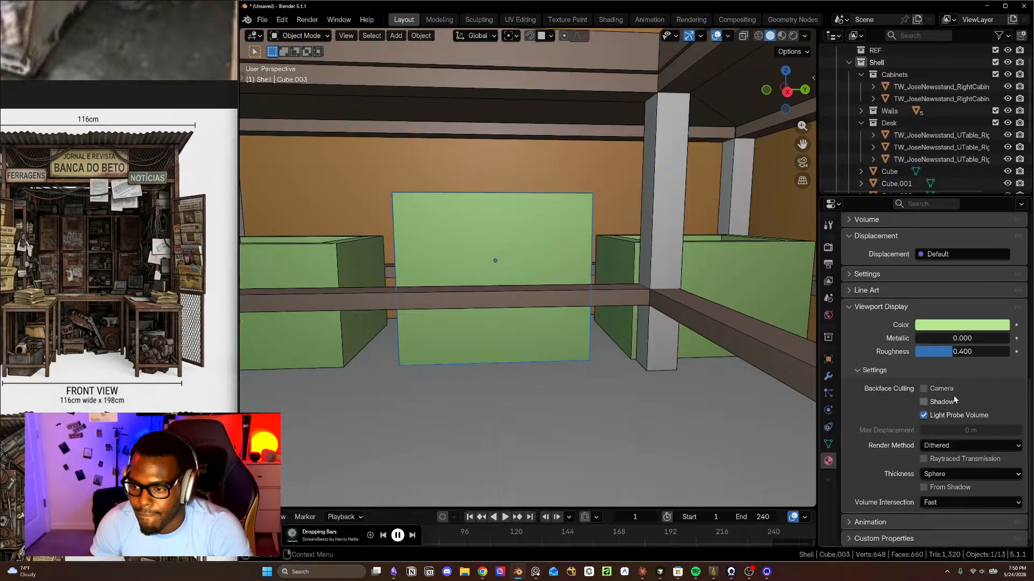
{"action": "left_click", "coordinate": [957, 326]}
{"action": "left_click", "coordinate": [968, 144]}
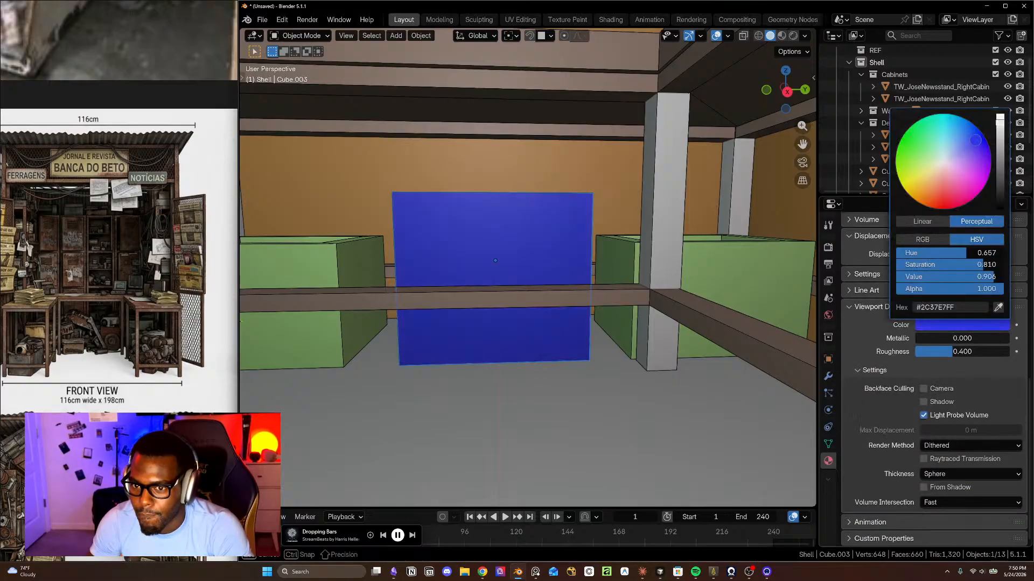
- Examine the placed boxes and the free space beneath the other sides of the U-shaped desk
{"action": "scroll", "coordinate": [538, 405], "scroll_direction": "down", "scroll_amount": 3}
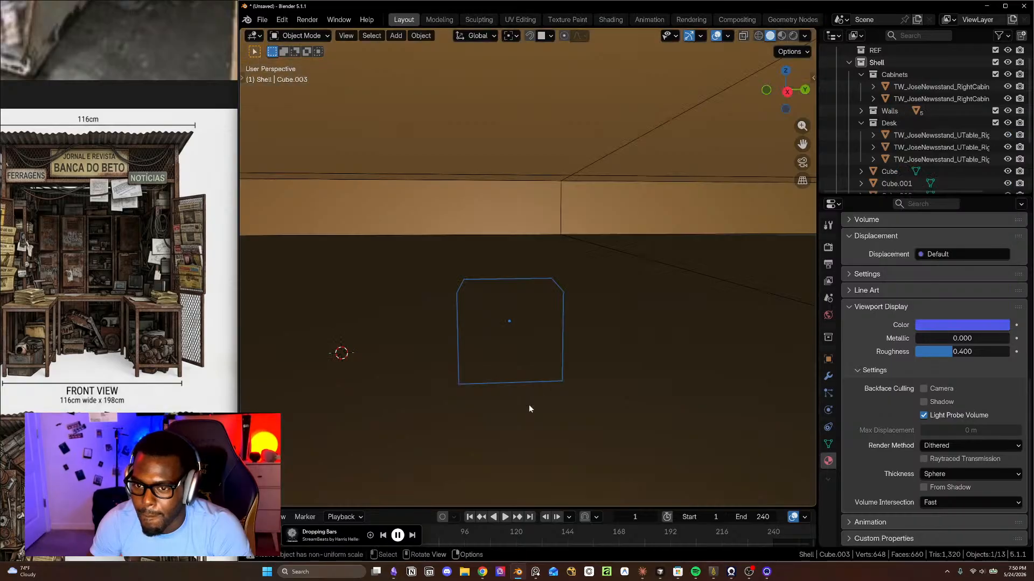
{"action": "middle_click_drag", "start_coordinate": [528, 405], "coordinate": [637, 402]}
{"action": "scroll", "coordinate": [619, 372], "scroll_direction": "up", "scroll_amount": 4}
{"action": "scroll", "coordinate": [557, 369], "scroll_direction": "down", "scroll_amount": 5}
{"action": "scroll", "coordinate": [560, 373], "scroll_direction": "up", "scroll_amount": 6}
{"action": "middle_click_drag", "start_coordinate": [591, 370], "coordinate": [552, 374]}
{"action": "scroll", "coordinate": [565, 390], "scroll_direction": "up", "scroll_amount": 3}
{"action": "scroll", "coordinate": [560, 383], "scroll_direction": "down", "scroll_amount": 6}
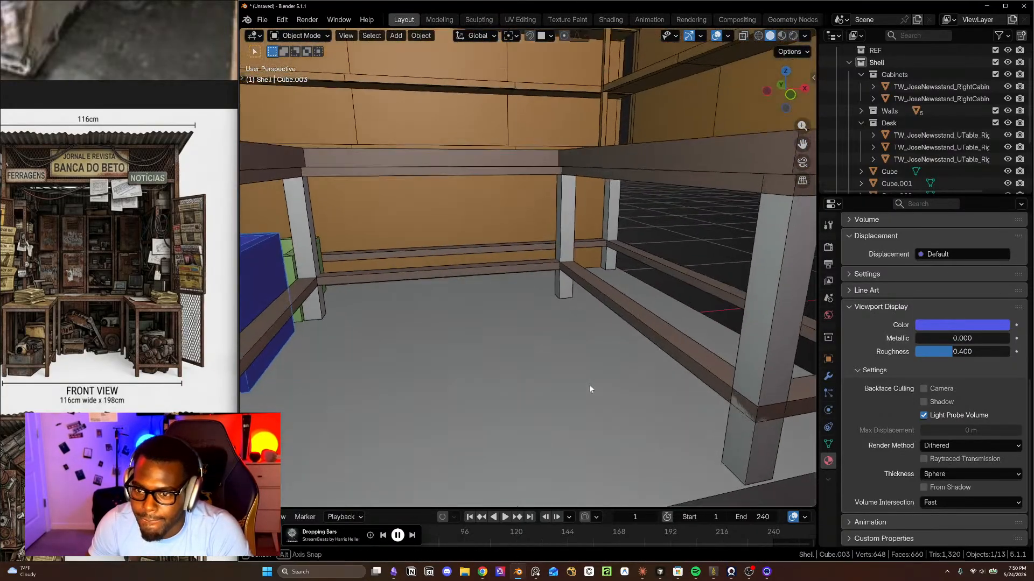
{"action": "middle_click_drag", "start_coordinate": [468, 350], "coordinate": [431, 309]}
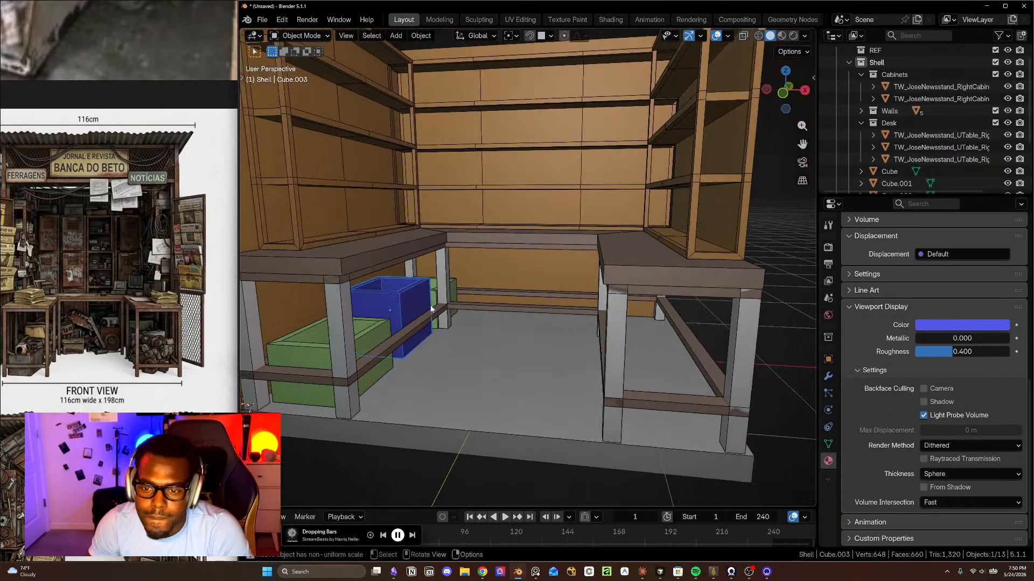
- Add a Mirror modifier to the blue box under the desk
{"action": "left_click", "coordinate": [380, 336]}
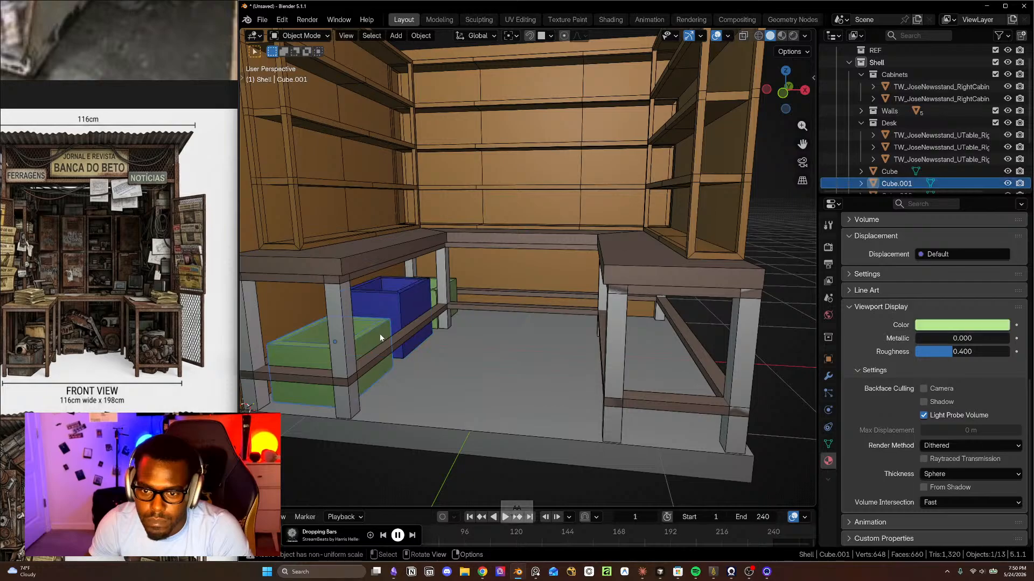
{"action": "left_click", "coordinate": [415, 305], "text": "shift"}
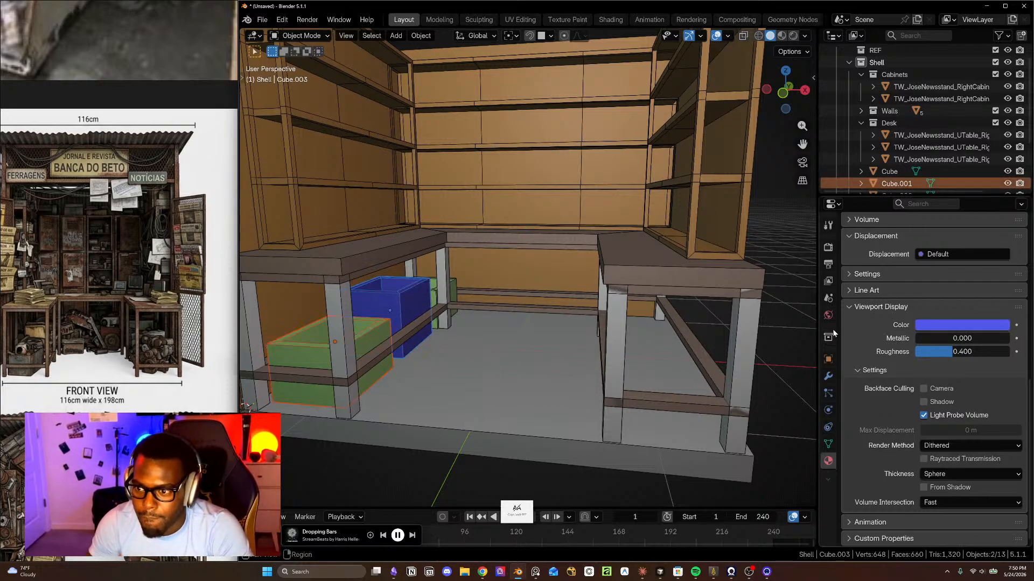
{"action": "left_click", "coordinate": [828, 376]}
{"action": "left_click", "coordinate": [424, 299]}
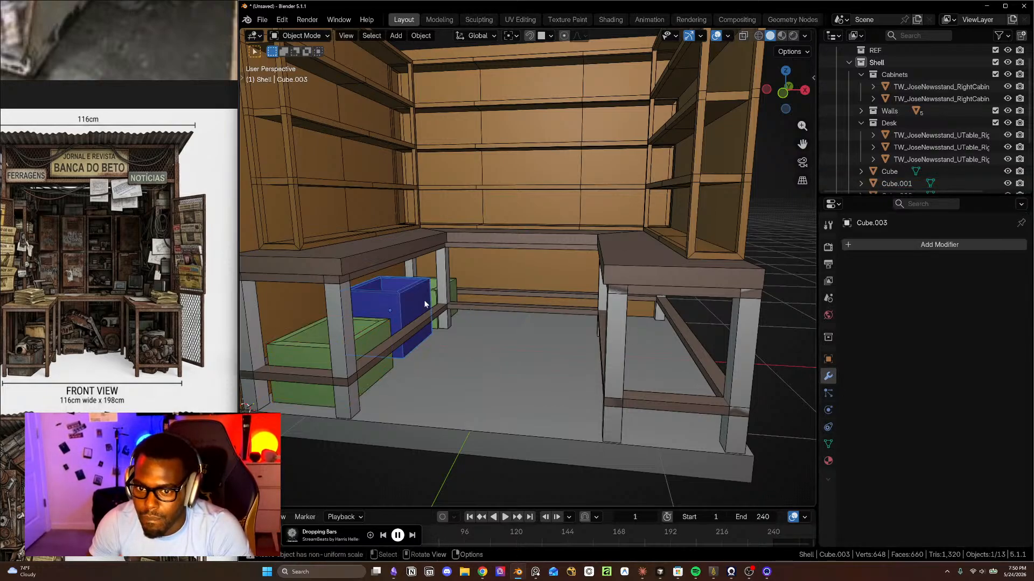
{"action": "left_click", "coordinate": [935, 246]}
{"action": "type", "text": "m"}
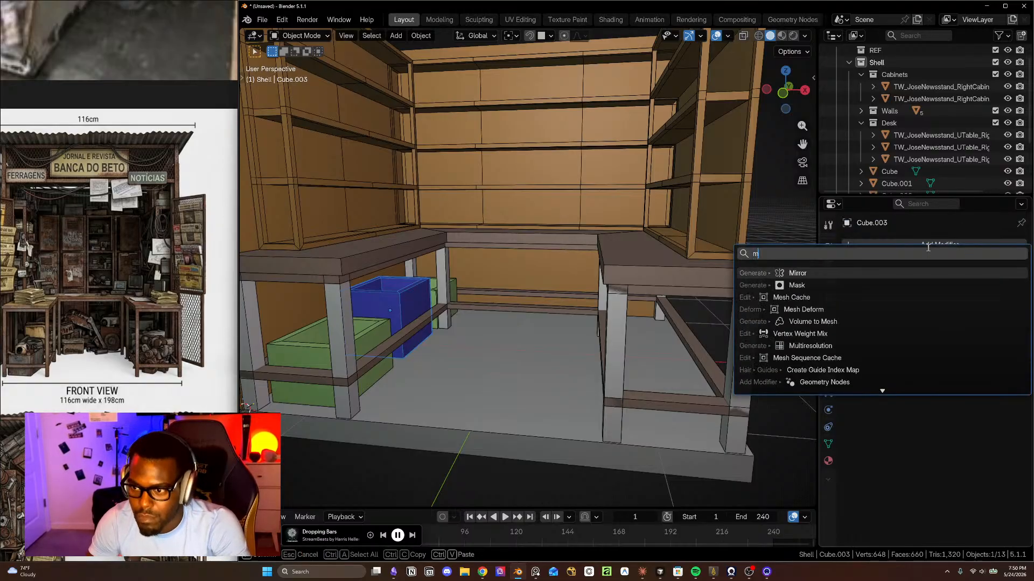
{"action": "type", "text": "ir"}
{"action": "left_click", "coordinate": [929, 275]}
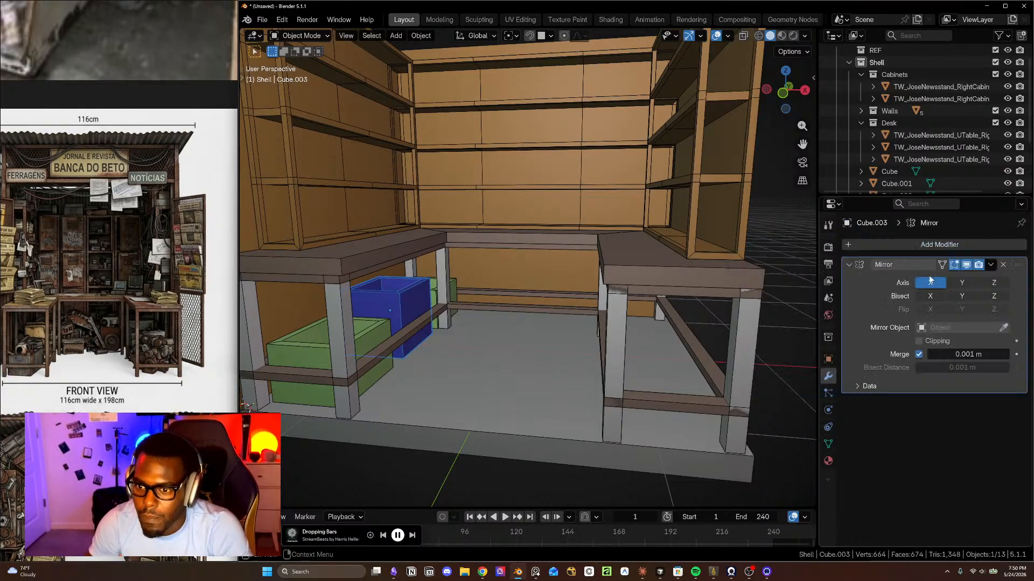
- Set TW_JoseNewsstand_UTable_RightArm as the mirror object to mirror the blue box across X, and apply the modifier
{"action": "left_click", "coordinate": [1005, 328]}
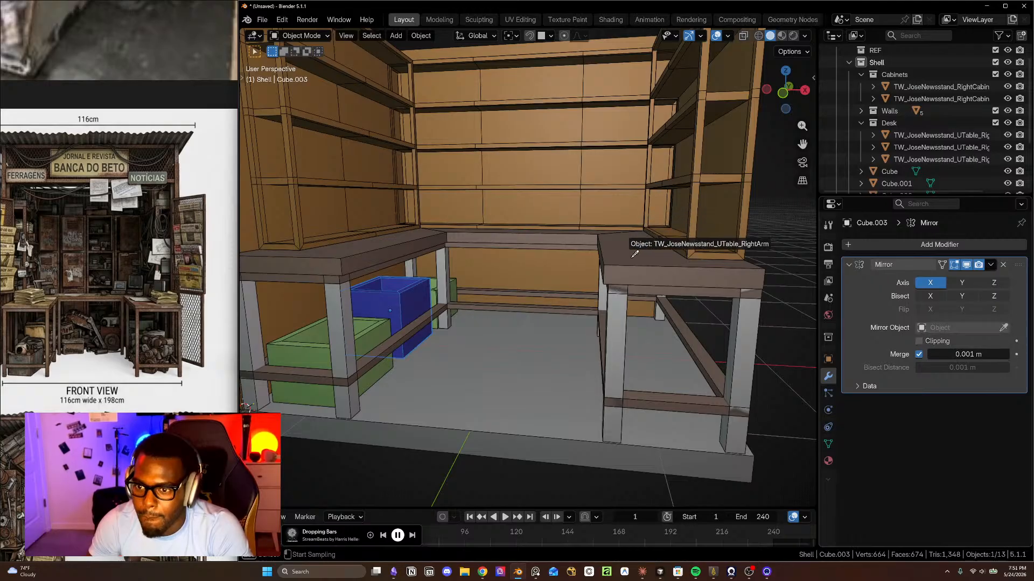
{"action": "left_click", "coordinate": [627, 256]}
{"action": "left_click", "coordinate": [991, 265]}
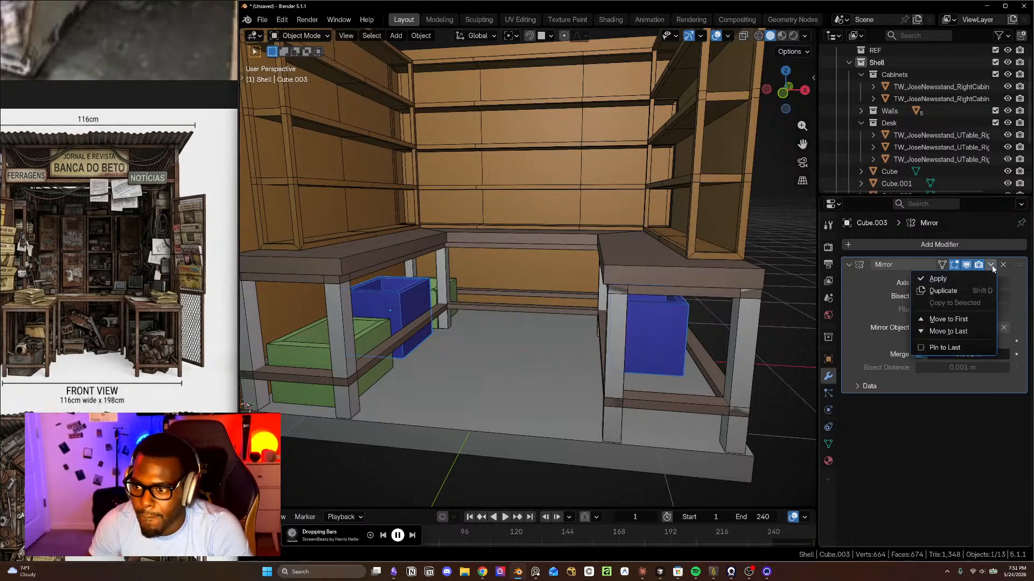
{"action": "left_click", "coordinate": [964, 278]}
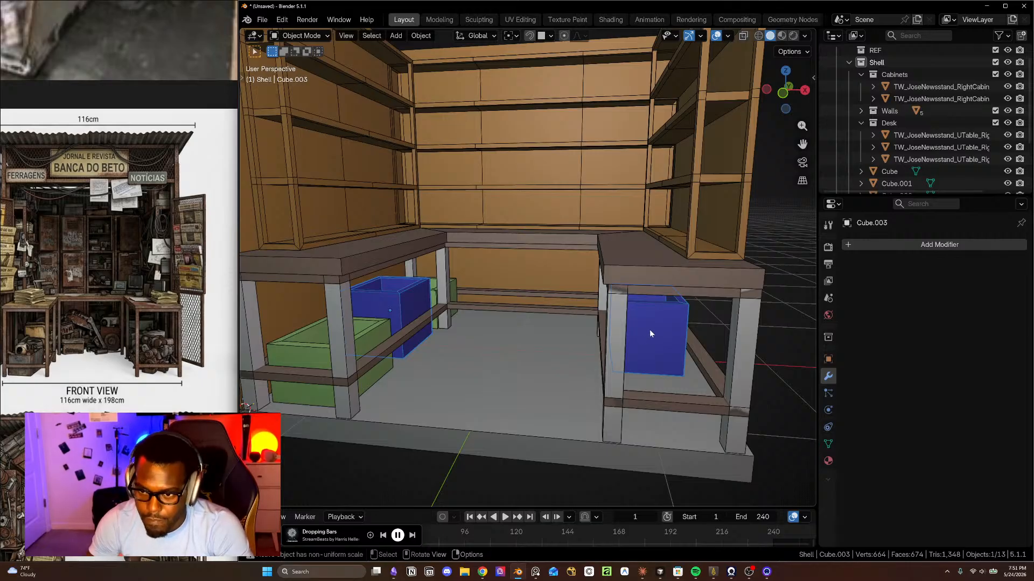
- Separate the mirrored half of the blue box mesh into its own object
{"action": "key", "text": "ctrl+p"}
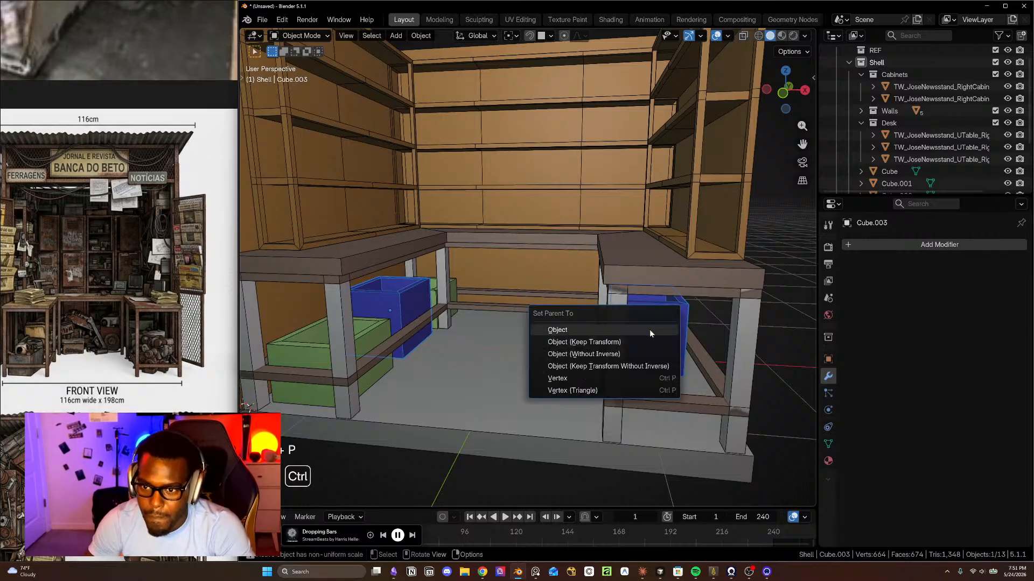
{"action": "left_click", "coordinate": [689, 299]}
{"action": "key", "text": "Tab"}
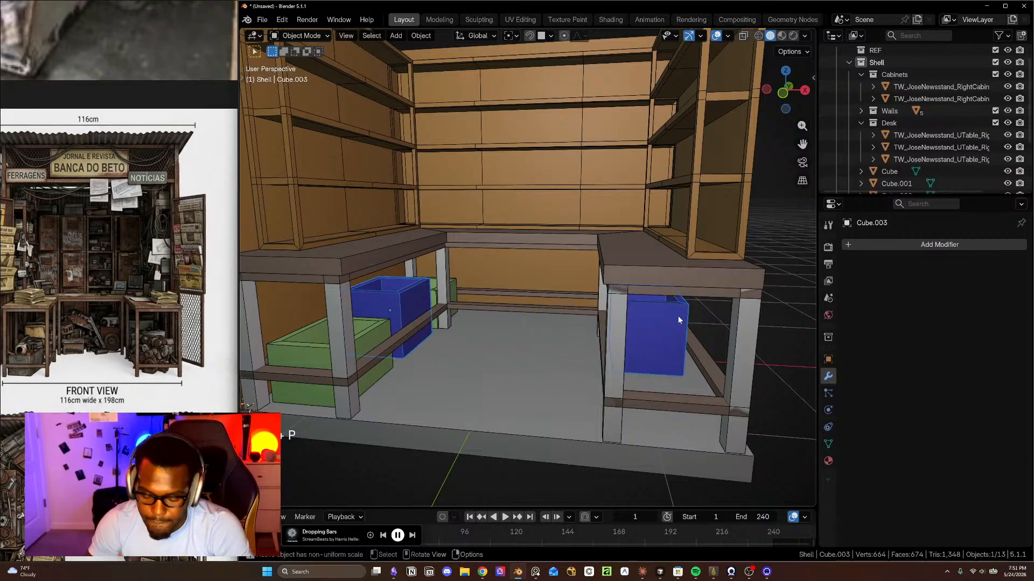
{"action": "left_click", "coordinate": [653, 329]}
{"action": "key", "text": "l"}
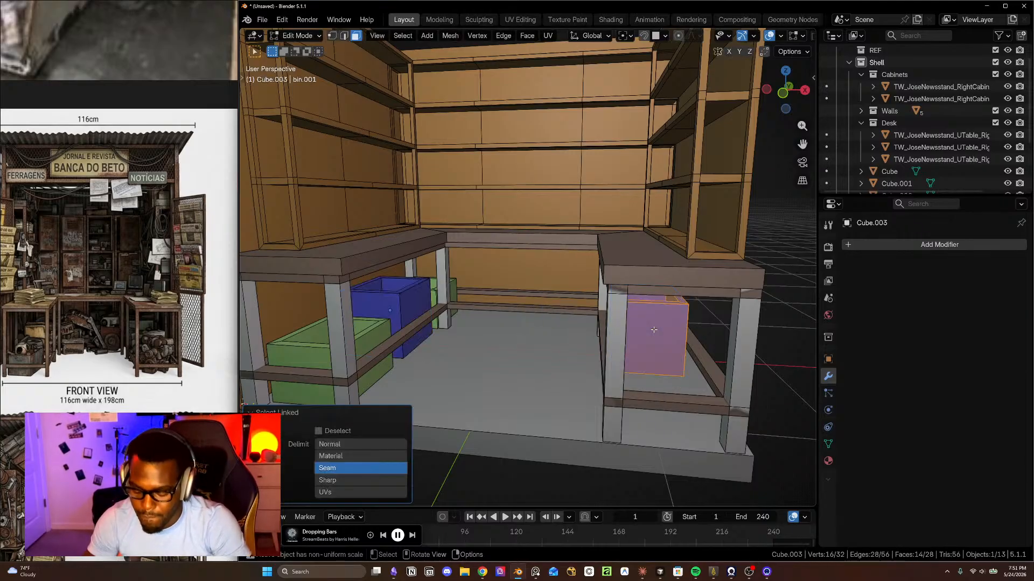
{"action": "key", "text": "p"}
{"action": "left_click", "coordinate": [653, 329]}
{"action": "key", "text": "Tab"}
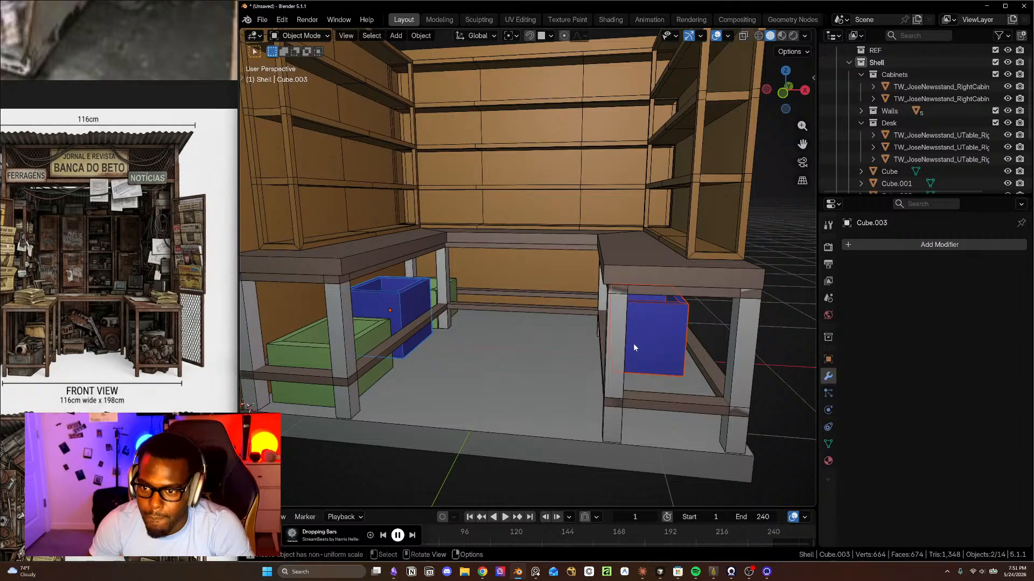
- Try to assign the existing bin mesh data to the separated blue box
{"action": "left_click", "coordinate": [376, 341]}
{"action": "left_click", "coordinate": [658, 332]}
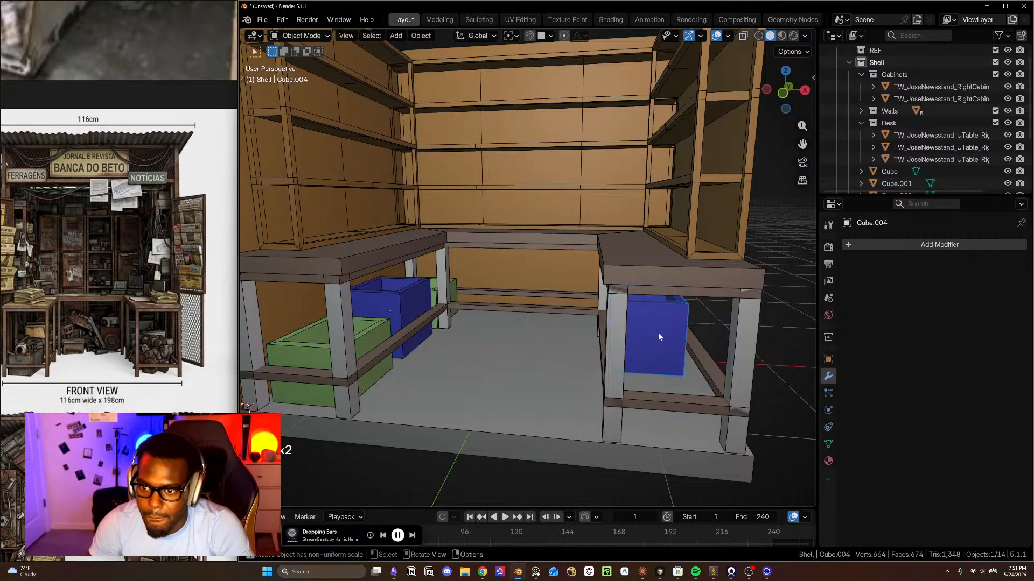
{"action": "left_click", "coordinate": [362, 331]}
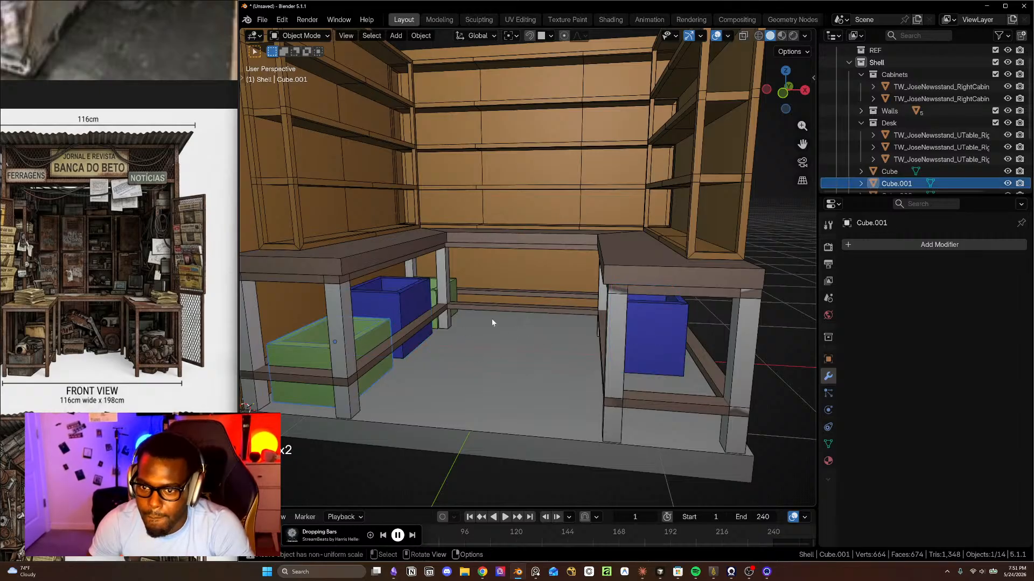
{"action": "left_click", "coordinate": [657, 324]}
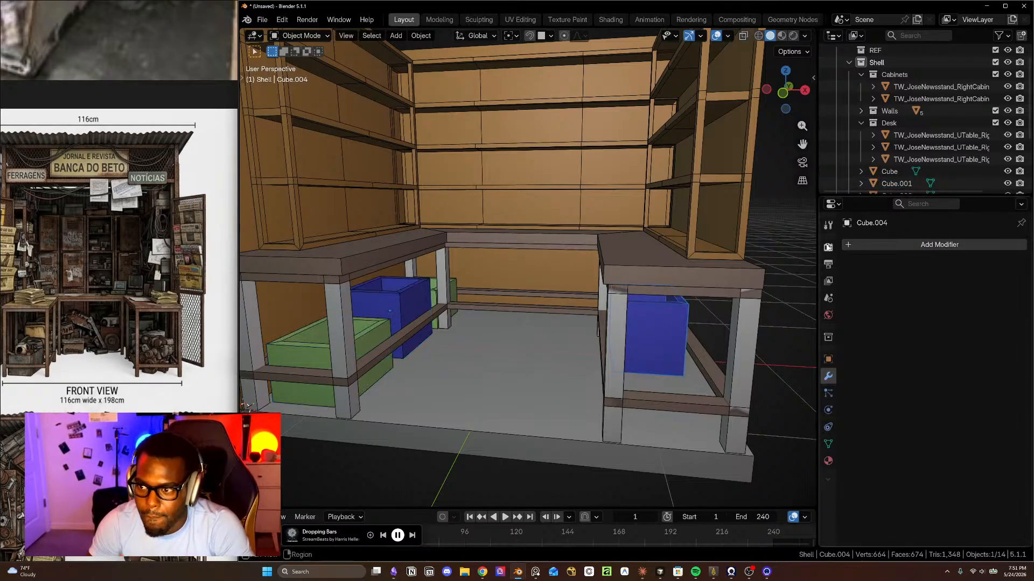
{"action": "left_click", "coordinate": [827, 443]}
{"action": "left_click", "coordinate": [850, 245]}
{"action": "left_click", "coordinate": [864, 263]}
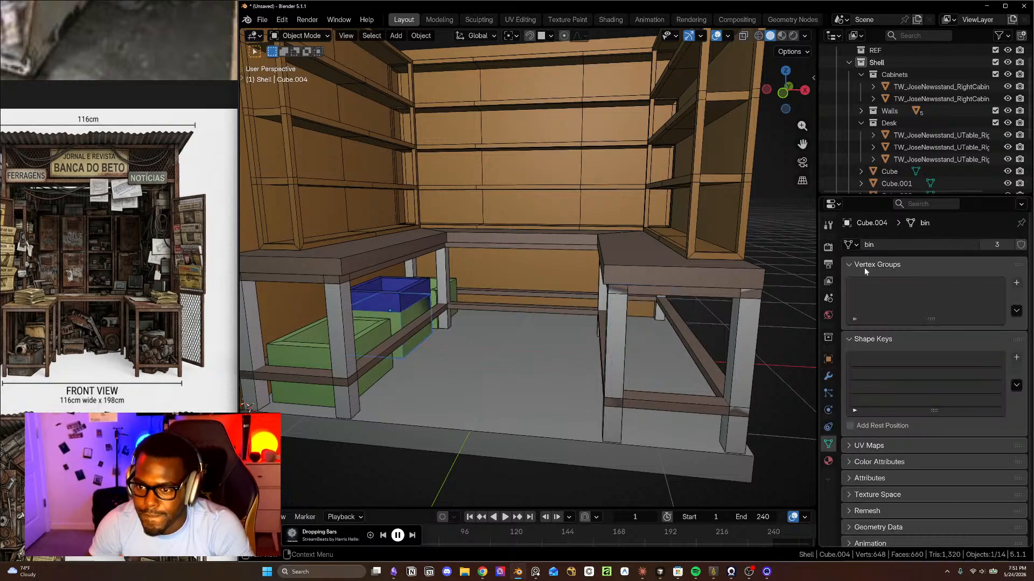
{"action": "key", "text": "ctrl+z"}
- Rename the original blue box's mesh data as bin 2
{"action": "left_click", "coordinate": [408, 296]}
{"action": "left_click", "coordinate": [883, 246]}
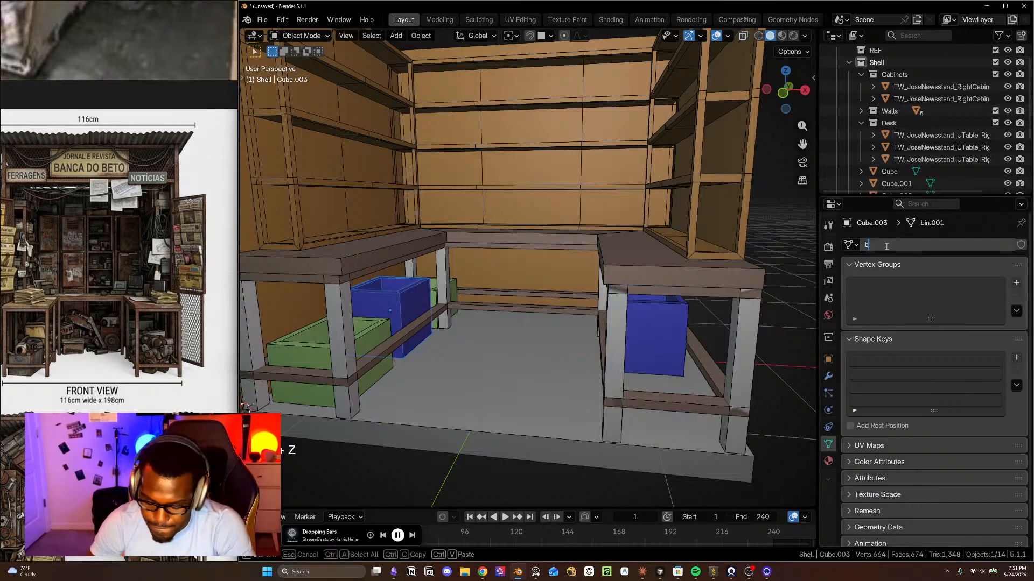
{"action": "type", "text": "bin 2"}
{"action": "key", "text": "Return"}
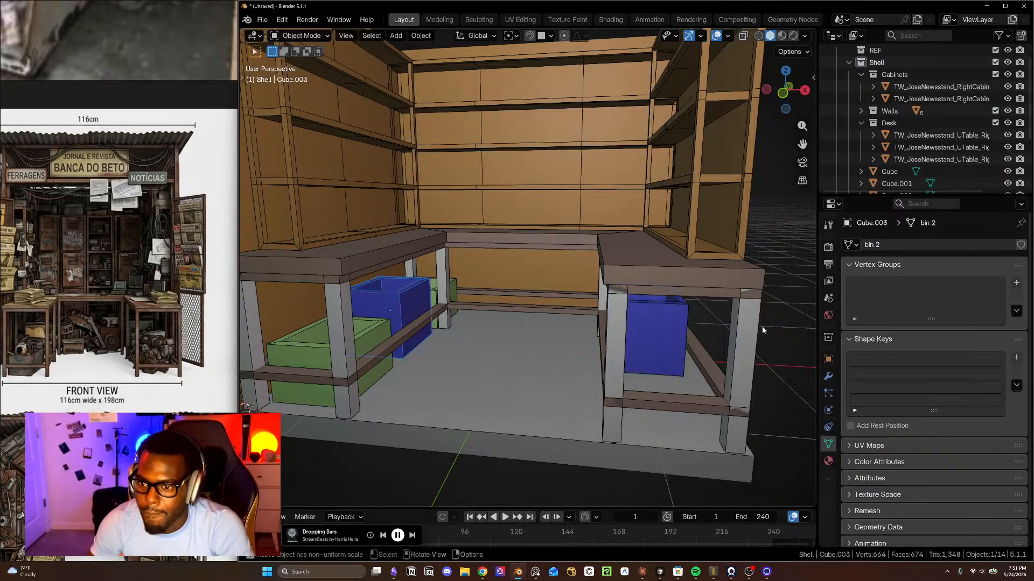
- Assign the bin 2 mesh data to the separated blue box so both blue boxes share it
{"action": "left_click", "coordinate": [670, 330]}
{"action": "left_click", "coordinate": [850, 245]}
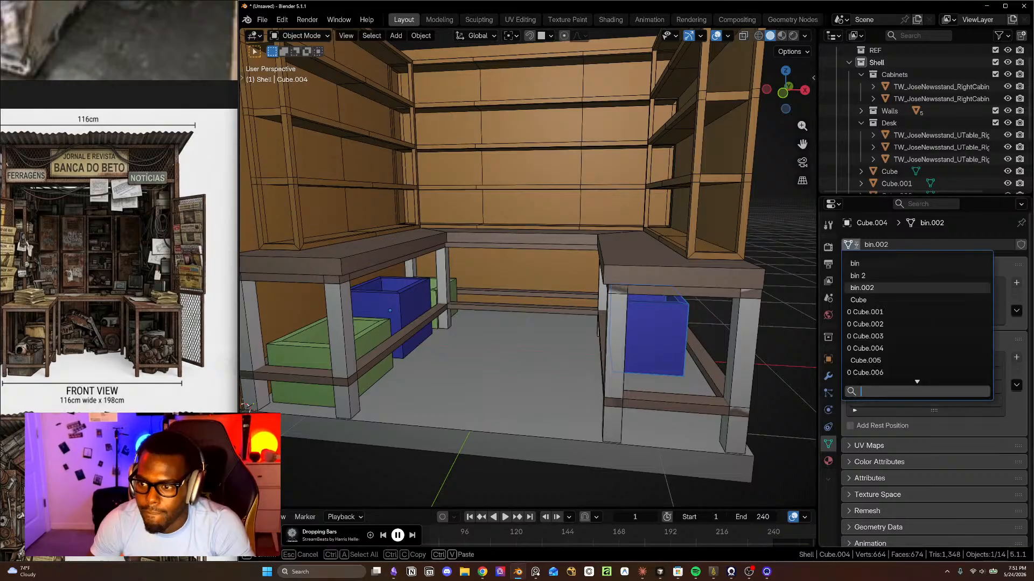
{"action": "left_click", "coordinate": [874, 270]}
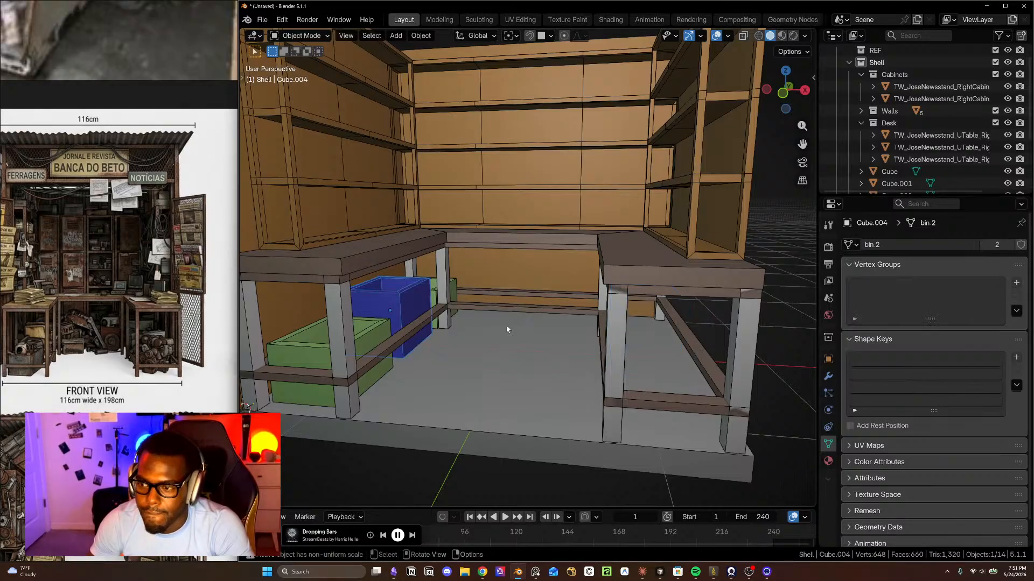
- Move the second blue box about 2.12 m along X to place it under the desk's right arm
{"action": "key", "text": "g"}
{"action": "key", "text": "x"}
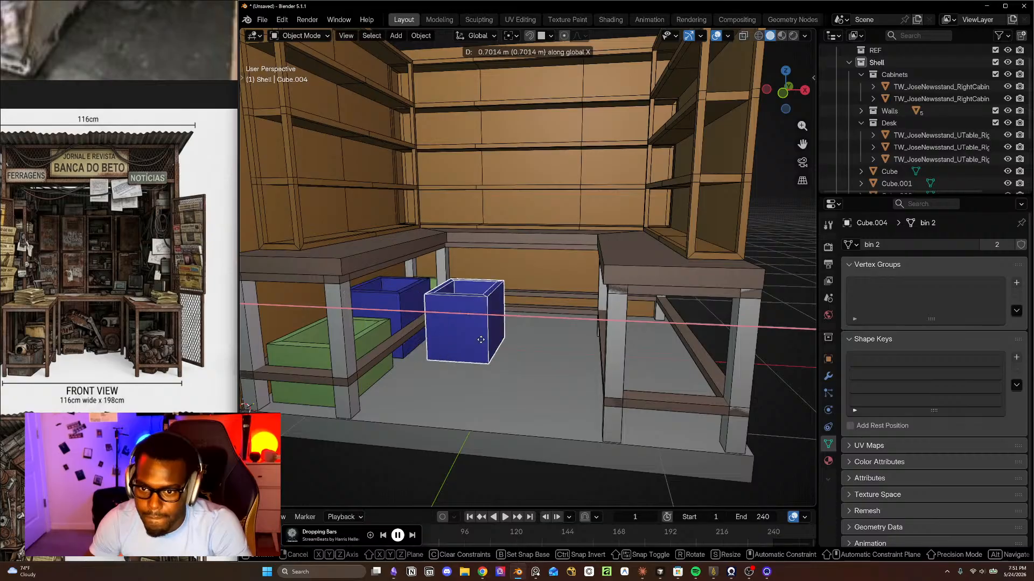
{"action": "left_click", "coordinate": [655, 352]}
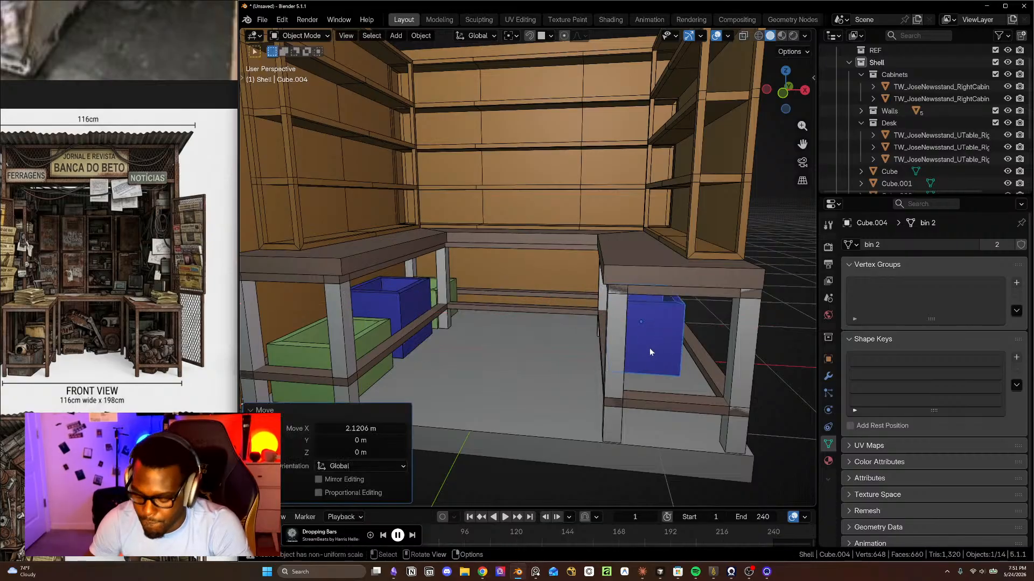
- In front view, shift the second blue box about 0.026 m along X to fit between the right arm's legs
{"action": "key", "text": "KP_3"}
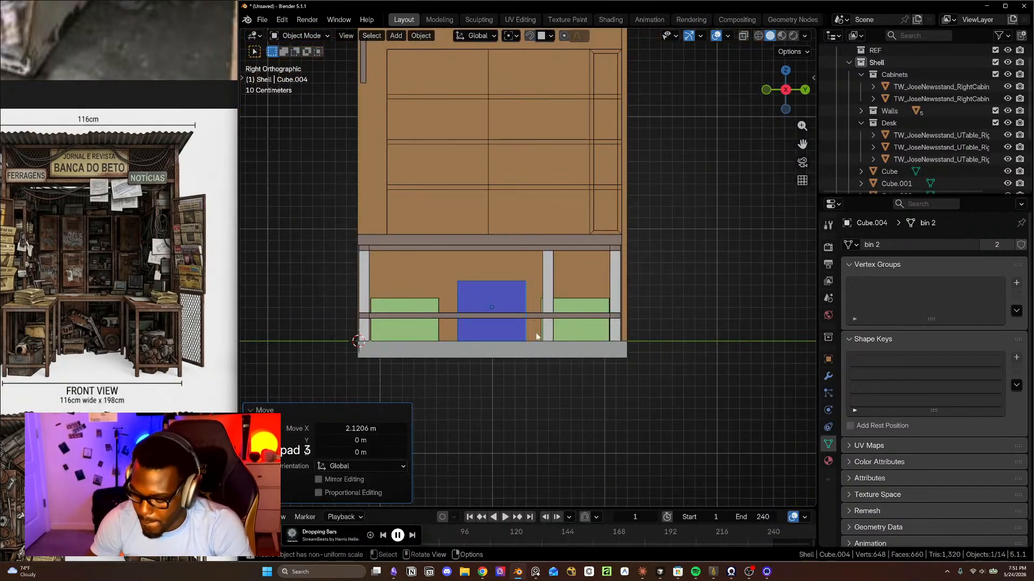
{"action": "key", "text": "KP_1"}
{"action": "scroll", "coordinate": [662, 302], "scroll_direction": "up", "scroll_amount": 3}
{"action": "scroll", "coordinate": [660, 321], "scroll_direction": "up", "scroll_amount": 1}
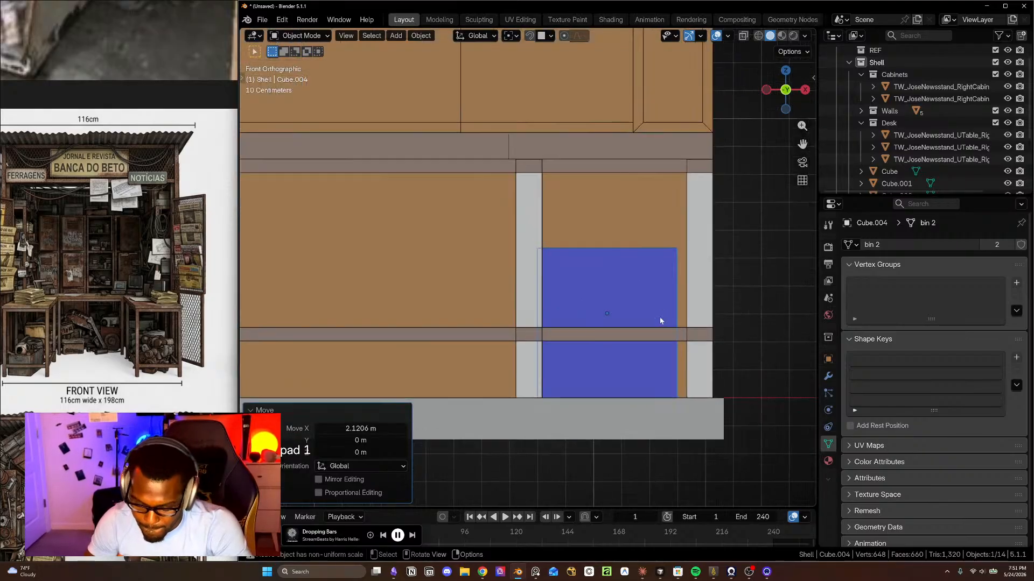
{"action": "key", "text": "g"}
{"action": "key", "text": "x"}
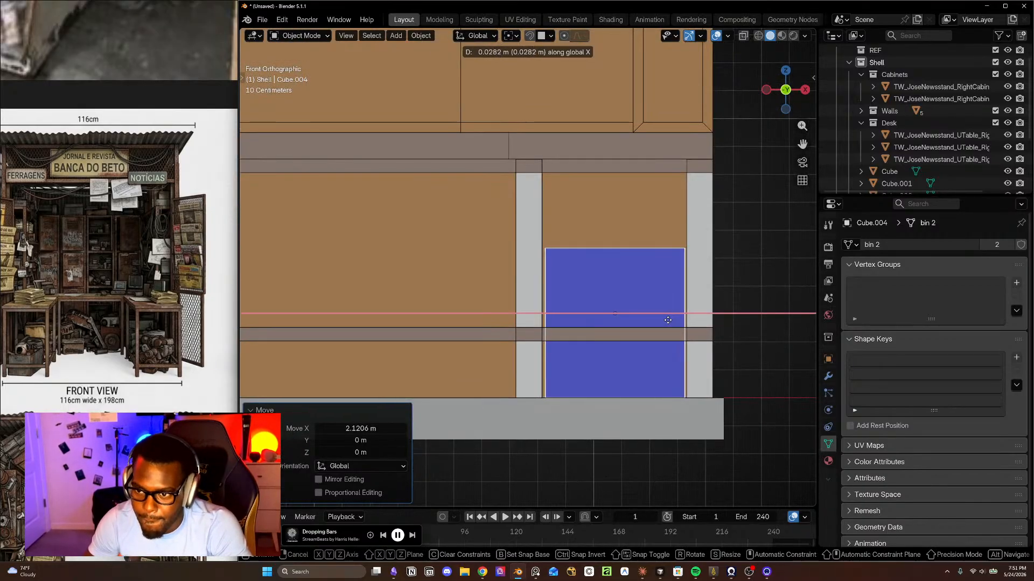
{"action": "left_click", "coordinate": [667, 319]}
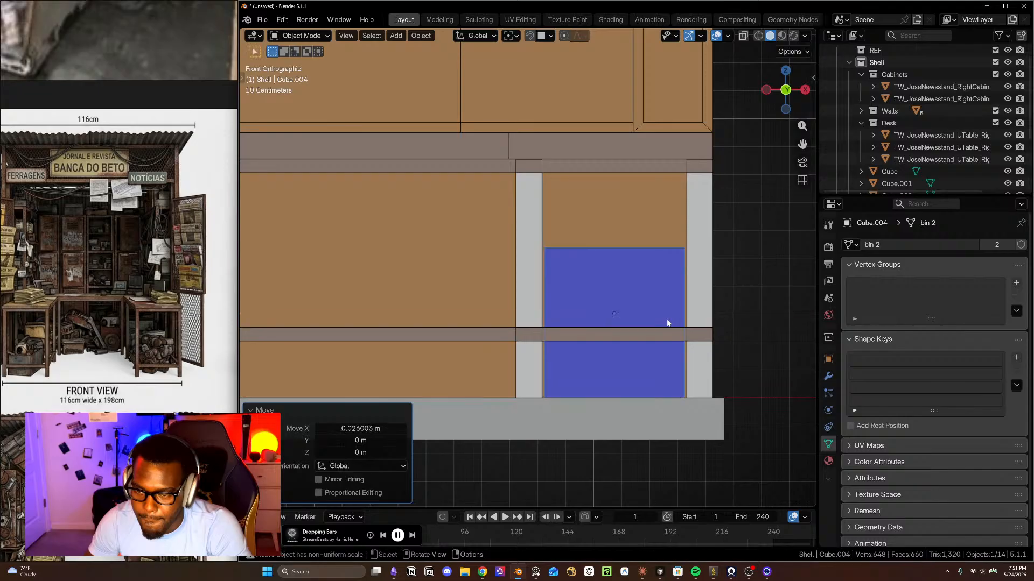
- In side view, move the second blue box about -0.782 m along Y to the front leg of the right arm
{"action": "key", "text": "KP_3"}
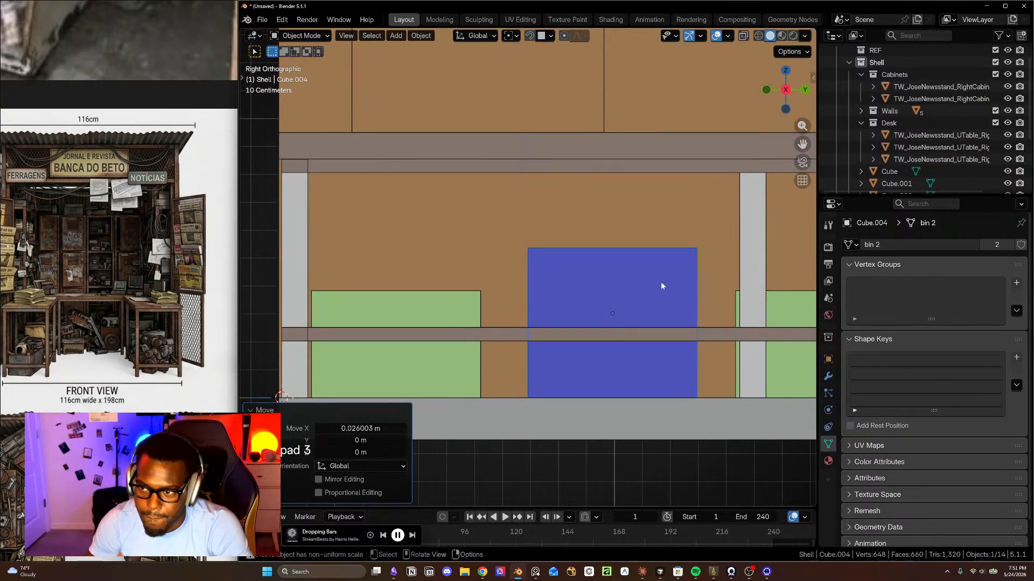
{"action": "scroll", "coordinate": [912, 190], "scroll_direction": "down", "scroll_amount": 2}
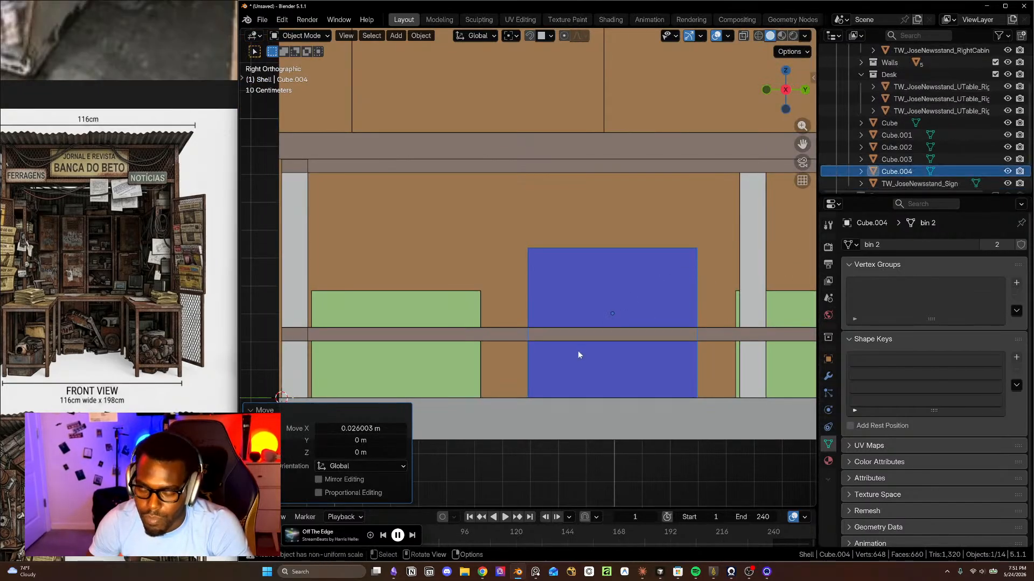
{"action": "key", "text": "shift+d"}
{"action": "key", "text": "y"}
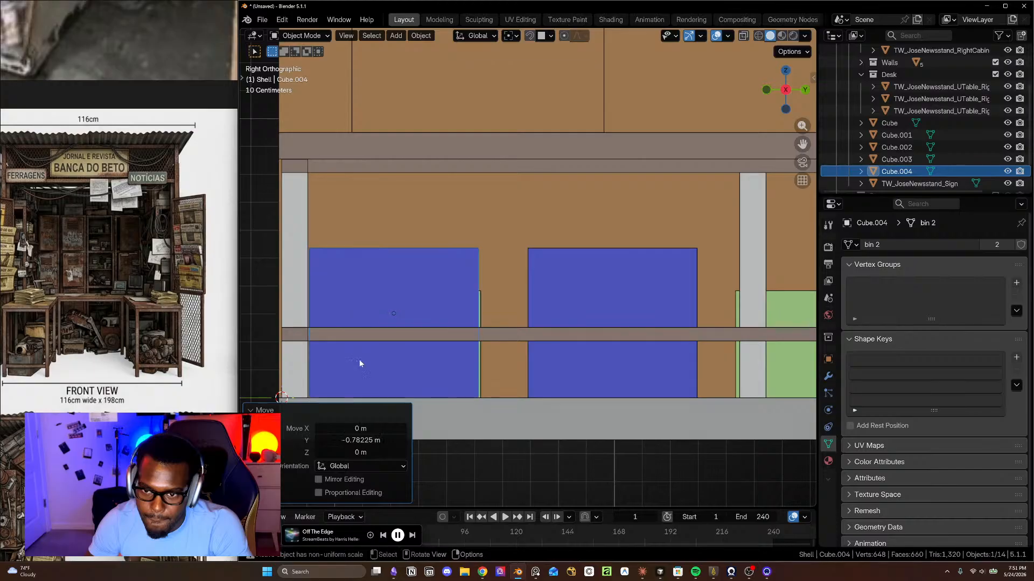
{"action": "left_click", "coordinate": [360, 360]}
- Examine the blue box's fit under the desk's right arm and the remaining free space behind it
{"action": "scroll", "coordinate": [472, 309], "scroll_direction": "down", "scroll_amount": 4}
{"action": "middle_click_drag", "start_coordinate": [476, 316], "coordinate": [709, 327]}
{"action": "scroll", "coordinate": [497, 323], "scroll_direction": "up", "scroll_amount": 1}
{"action": "scroll", "coordinate": [692, 323], "scroll_direction": "down", "scroll_amount": 2}
{"action": "scroll", "coordinate": [660, 304], "scroll_direction": "up", "scroll_amount": 3}
{"action": "scroll", "coordinate": [710, 326], "scroll_direction": "up", "scroll_amount": 2}
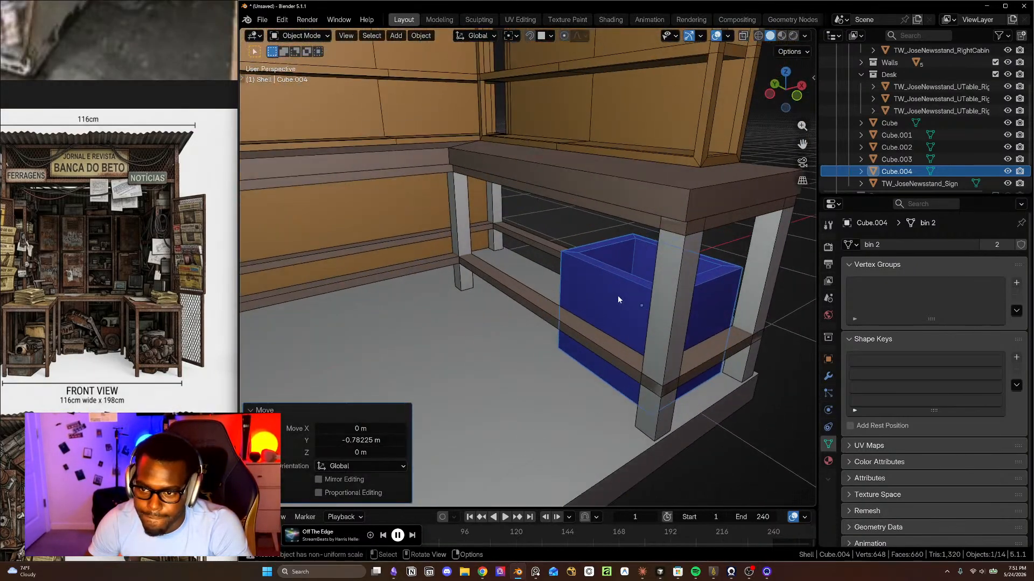
{"action": "scroll", "coordinate": [618, 300], "scroll_direction": "down", "scroll_amount": 4}
{"action": "middle_click_drag", "start_coordinate": [626, 298], "coordinate": [493, 279]}
{"action": "middle_click_drag", "start_coordinate": [584, 320], "coordinate": [650, 318], "text": "shift"}
{"action": "scroll", "coordinate": [554, 332], "scroll_direction": "up", "scroll_amount": 2}
{"action": "scroll", "coordinate": [638, 301], "scroll_direction": "up", "scroll_amount": 1}
{"action": "middle_click_drag", "start_coordinate": [712, 325], "coordinate": [690, 327]}
{"action": "scroll", "coordinate": [690, 328], "scroll_direction": "up", "scroll_amount": 1}
- Create a linked duplicate of the second blue box about 1.1 m along Y and rotate it 90° about Z
{"action": "key", "text": "KP_3"}
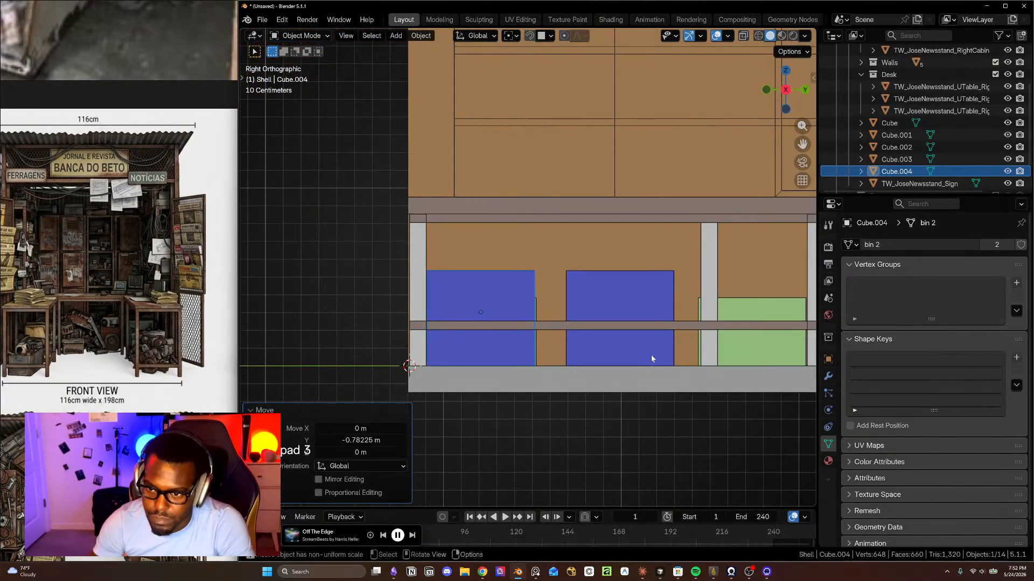
{"action": "key", "text": "shift+d"}
{"action": "left_click", "coordinate": [240, 335]}
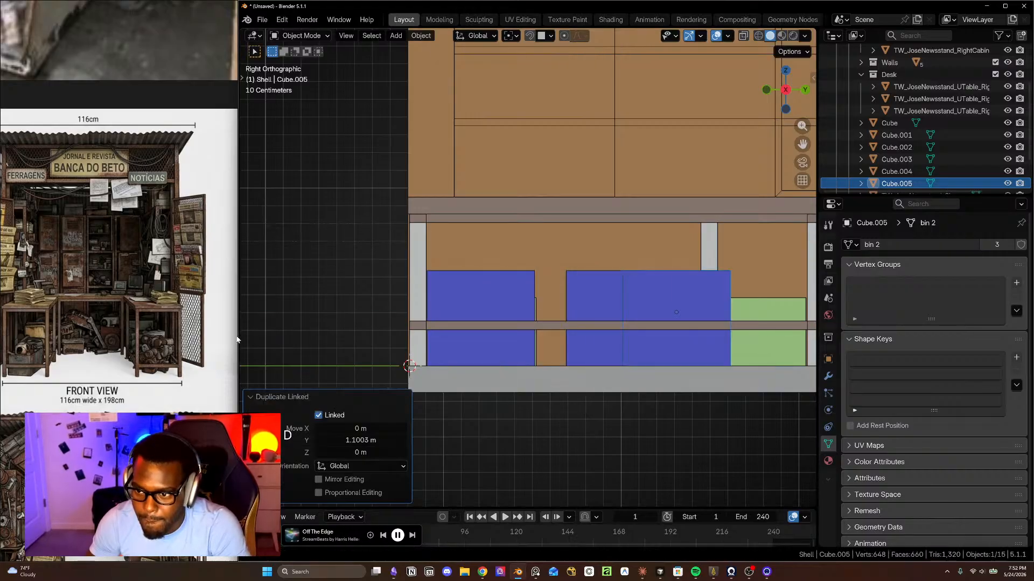
{"action": "middle_click_drag", "start_coordinate": [633, 339], "coordinate": [633, 283]}
{"action": "type", "text": "rz90"}
{"action": "key", "text": "KP_Enter"}
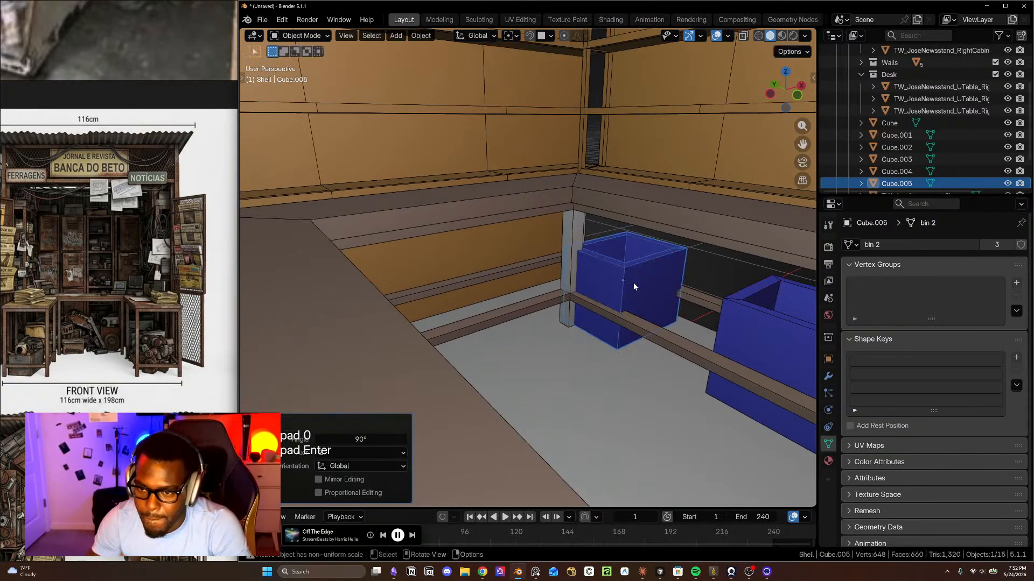
- In side view, move the rotated blue box about 0.481 m along Y to fit between the desk's rear legs
{"action": "key", "text": "KP_3"}
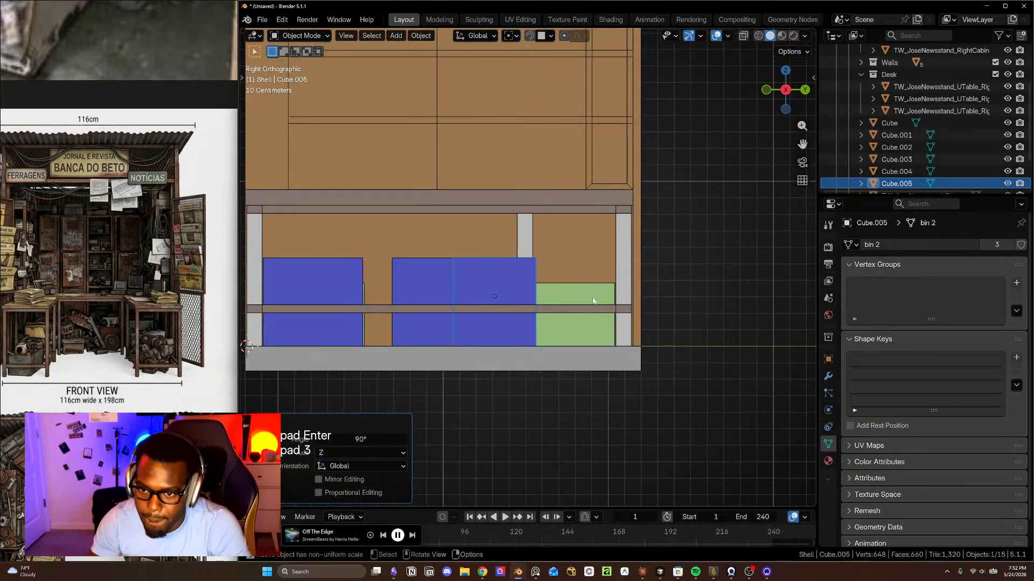
{"action": "key", "text": "g"}
{"action": "key", "text": "y"}
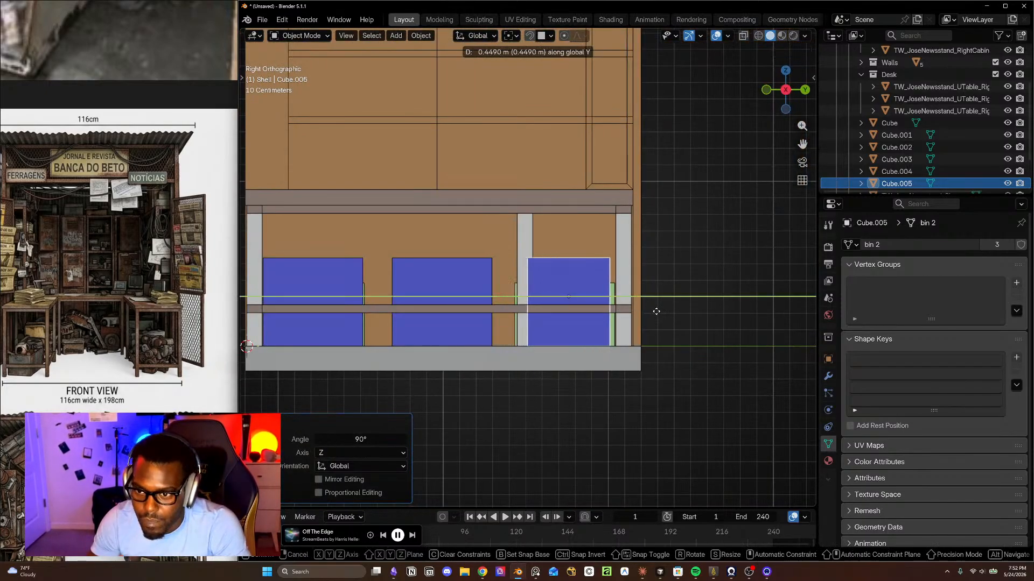
{"action": "left_click", "coordinate": [661, 311]}
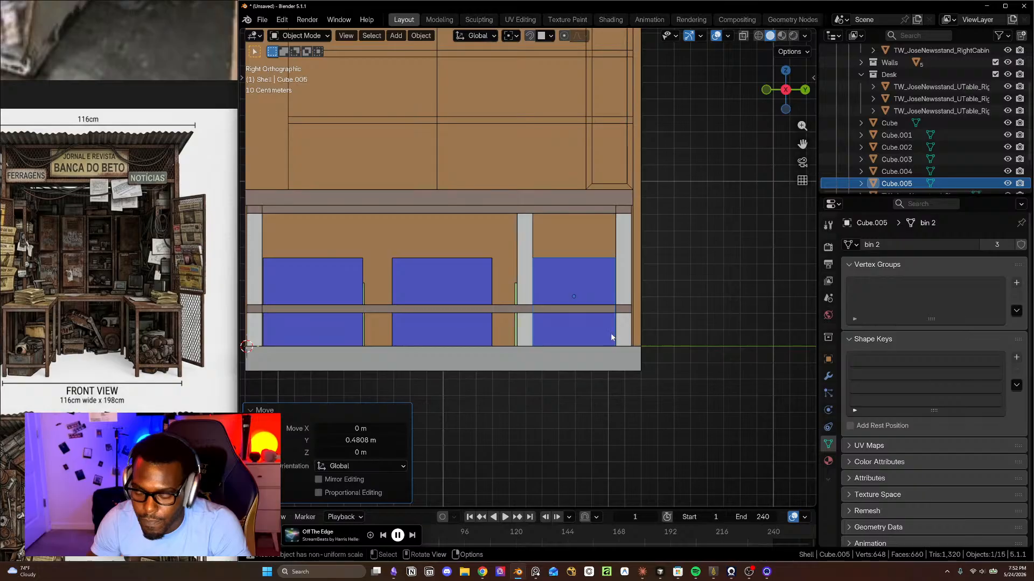
- In back view, hide the newsstand's back wall to expose the boxes beneath the desk
{"action": "key", "text": "KP_7"}
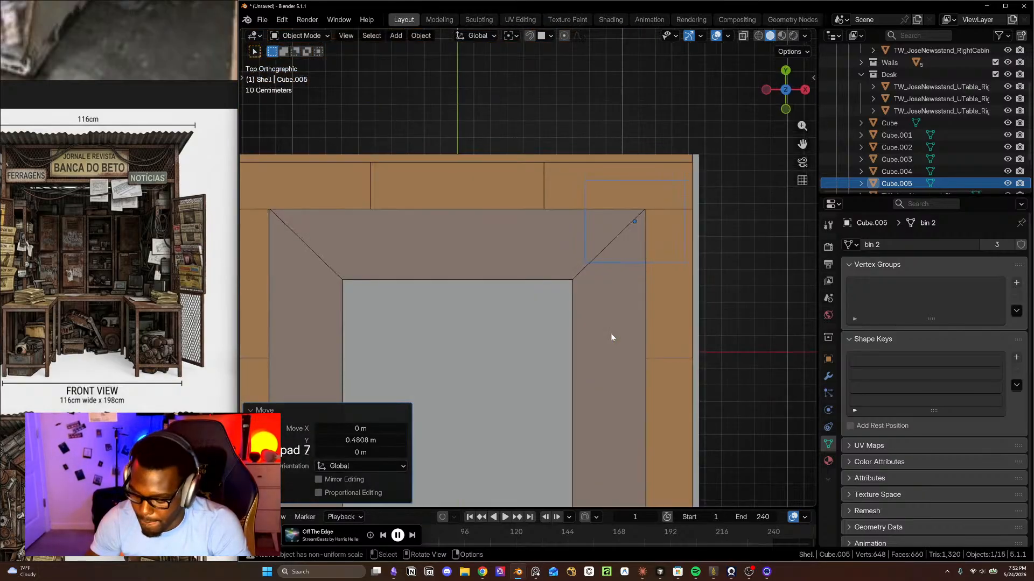
{"action": "key", "text": "KP_1"}
{"action": "key", "text": "ctrl+KP_1"}
{"action": "left_click", "coordinate": [468, 173]}
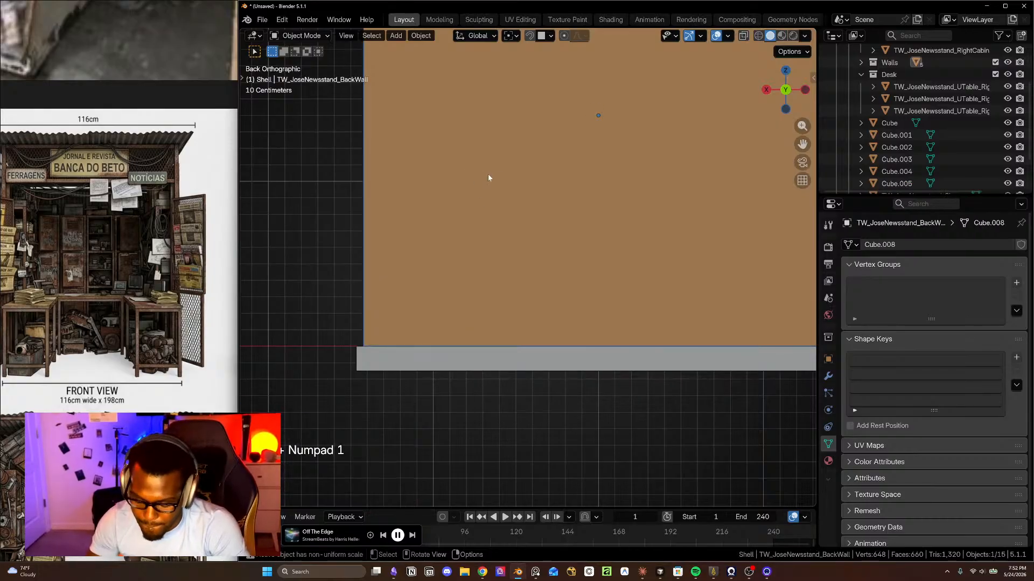
{"action": "key", "text": "h"}
{"action": "scroll", "coordinate": [451, 307], "scroll_direction": "up", "scroll_amount": 1}
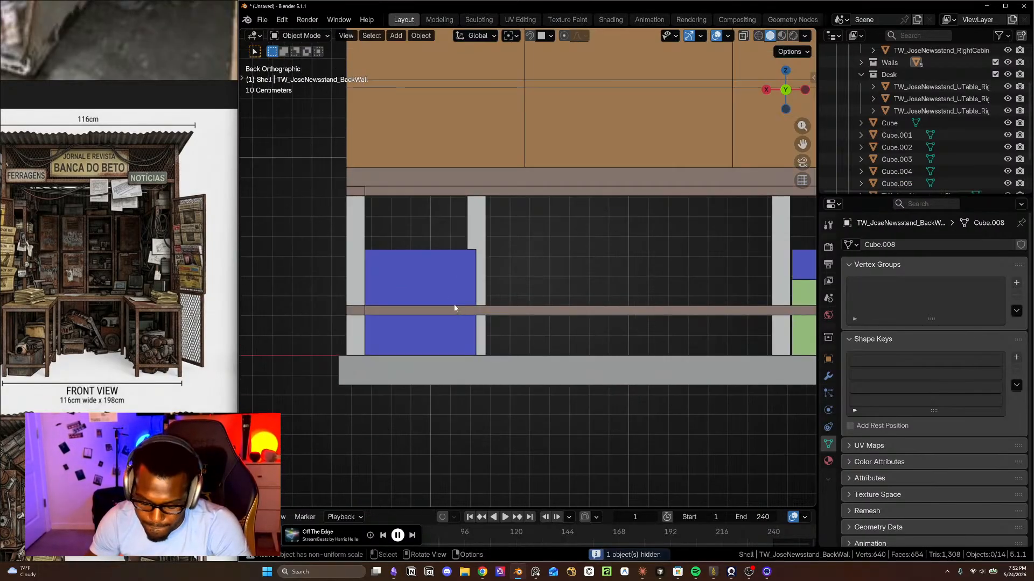
{"action": "left_click", "coordinate": [451, 292]}
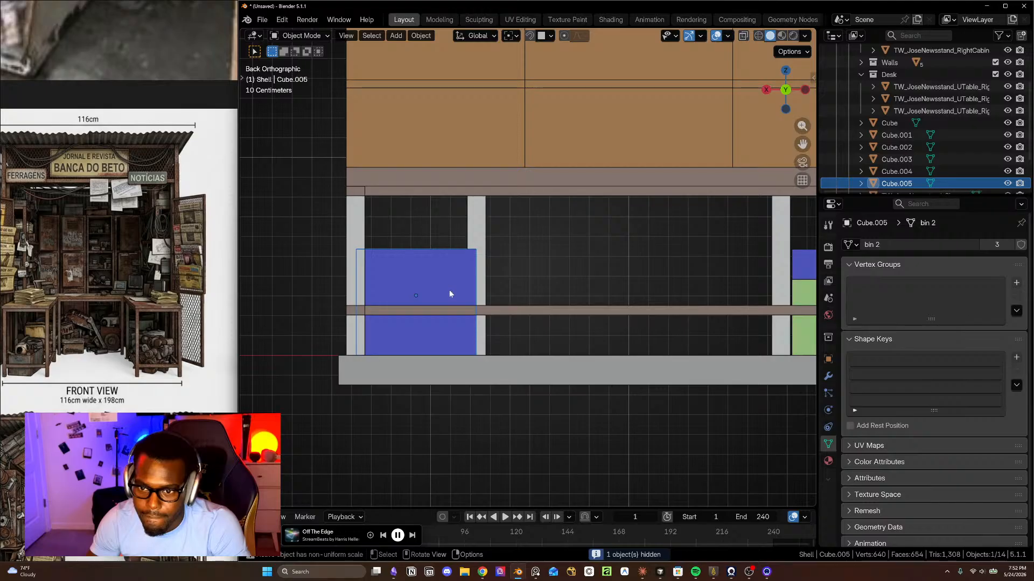
{"action": "key", "text": "g"}
{"action": "key", "text": "y"}
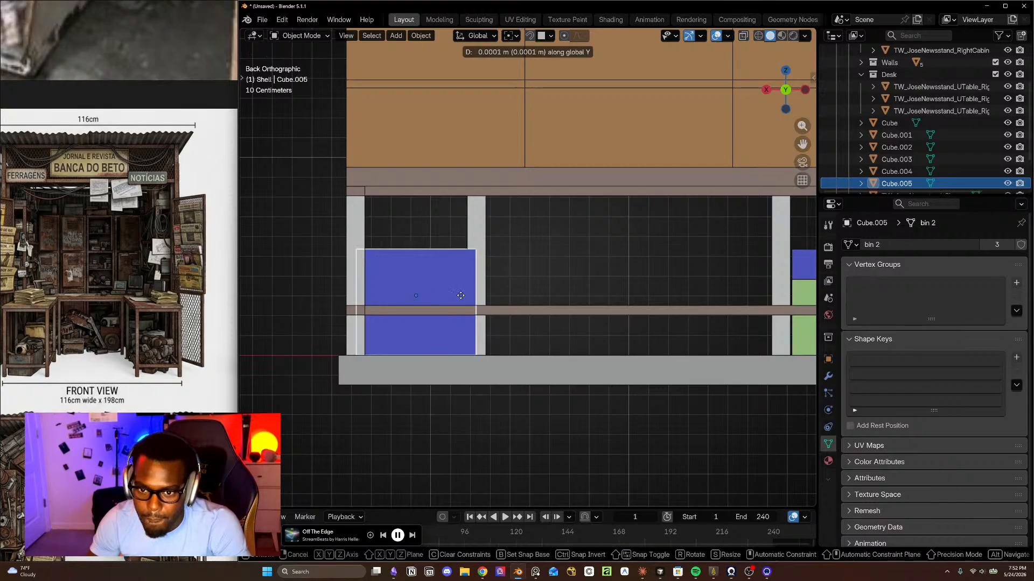
{"action": "left_click", "coordinate": [461, 299]}
{"action": "key", "text": "ctrl+z"}
{"action": "key", "text": "ctrl+z"}
- In back view, shift the rotated blue box about -0.056 m along X, clear of the desk's corner leg
{"action": "mouse_move", "coordinate": [460, 295]}
{"action": "middle_mouse_down"}
{"action": "mouse_move", "coordinate": [418, 305]}
{"action": "mouse_move", "coordinate": [462, 313]}
{"action": "middle_mouse_up"}
{"action": "left_click", "coordinate": [393, 303]}
{"action": "middle_click_drag", "start_coordinate": [393, 303], "coordinate": [307, 338]}
{"action": "middle_click_drag", "start_coordinate": [451, 248], "coordinate": [574, 318]}
{"action": "key", "text": "KP_7"}
{"action": "key", "text": "ctrl+KP_1"}
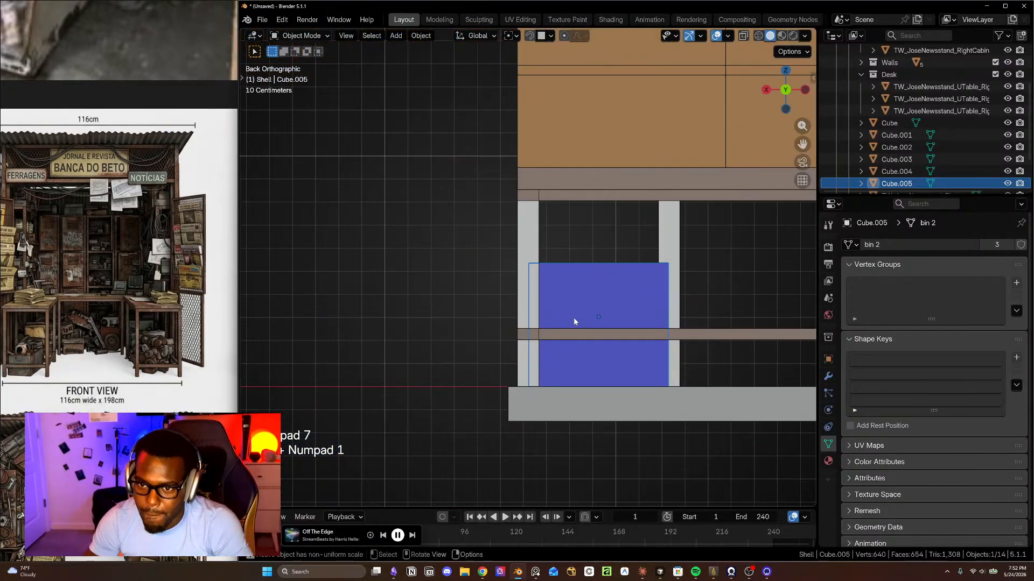
{"action": "key", "text": "g"}
{"action": "key", "text": "x"}
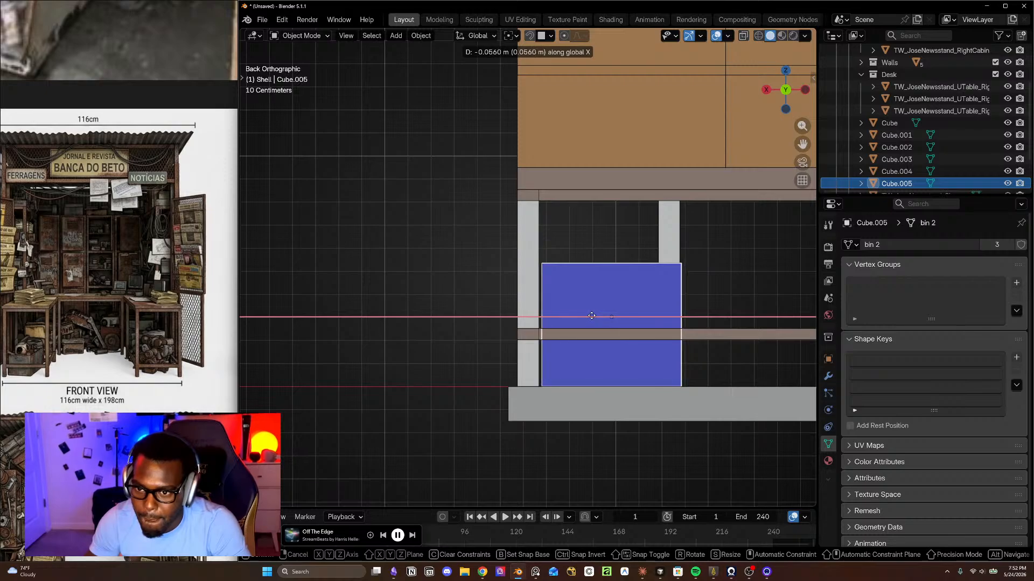
{"action": "left_click", "coordinate": [591, 316]}
- In Edit Mode, select the corner box's outer side face toward the desk's middle together with the adjoining rim face
{"action": "middle_click_drag", "start_coordinate": [509, 267], "coordinate": [755, 324]}
{"action": "scroll", "coordinate": [587, 305], "scroll_direction": "up", "scroll_amount": 4}
{"action": "middle_click_drag", "start_coordinate": [587, 305], "coordinate": [609, 279]}
{"action": "scroll", "coordinate": [527, 315], "scroll_direction": "down", "scroll_amount": 1}
{"action": "scroll", "coordinate": [527, 315], "scroll_direction": "down", "scroll_amount": 5}
{"action": "scroll", "coordinate": [621, 285], "scroll_direction": "up", "scroll_amount": 6}
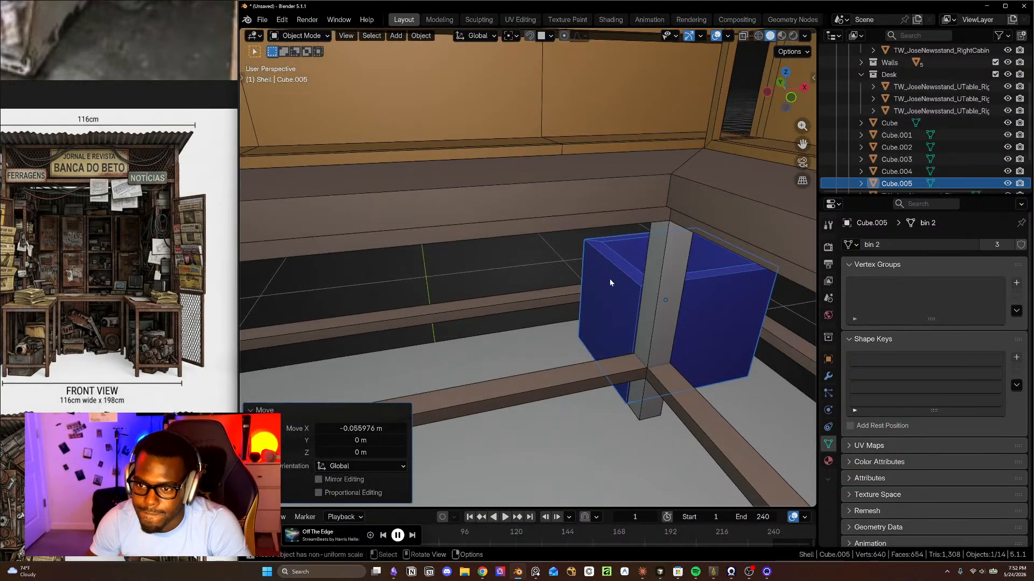
{"action": "left_click", "coordinate": [611, 277]}
{"action": "key", "text": "Tab"}
{"action": "left_click", "coordinate": [617, 269]}
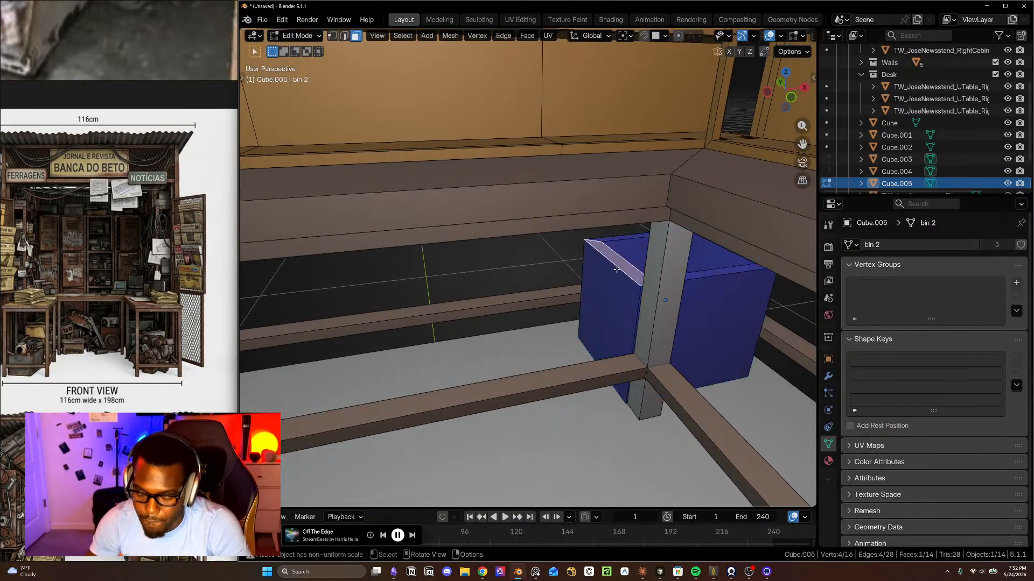
{"action": "left_click", "coordinate": [616, 269], "text": "alt"}
{"action": "left_click", "coordinate": [616, 269]}
{"action": "middle_click_drag", "start_coordinate": [617, 269], "coordinate": [536, 247]}
{"action": "middle_click_drag", "start_coordinate": [683, 297], "coordinate": [374, 367]}
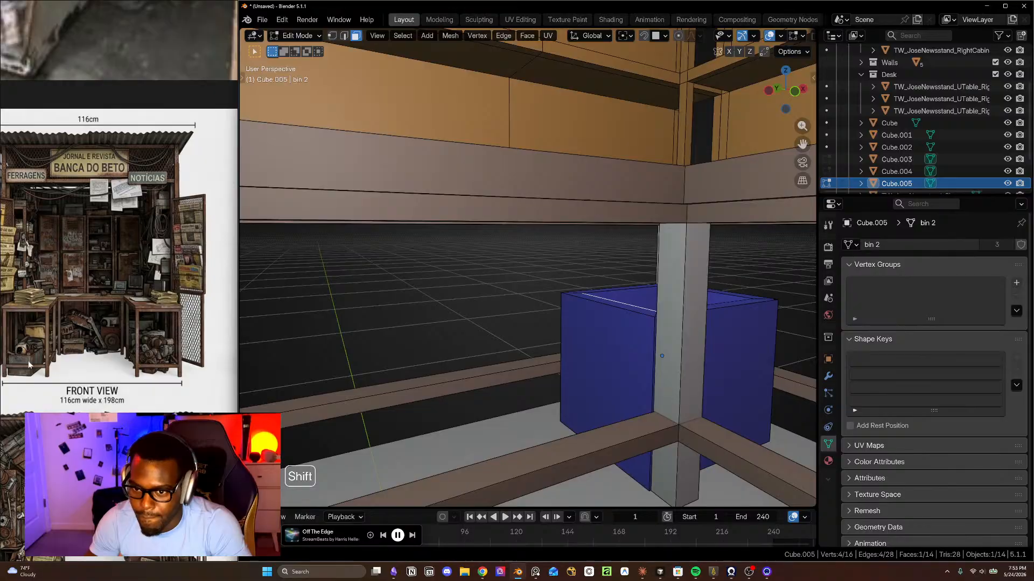
{"action": "left_click", "coordinate": [606, 371], "text": "shift"}
{"action": "middle_click_drag", "start_coordinate": [606, 372], "coordinate": [607, 378]}
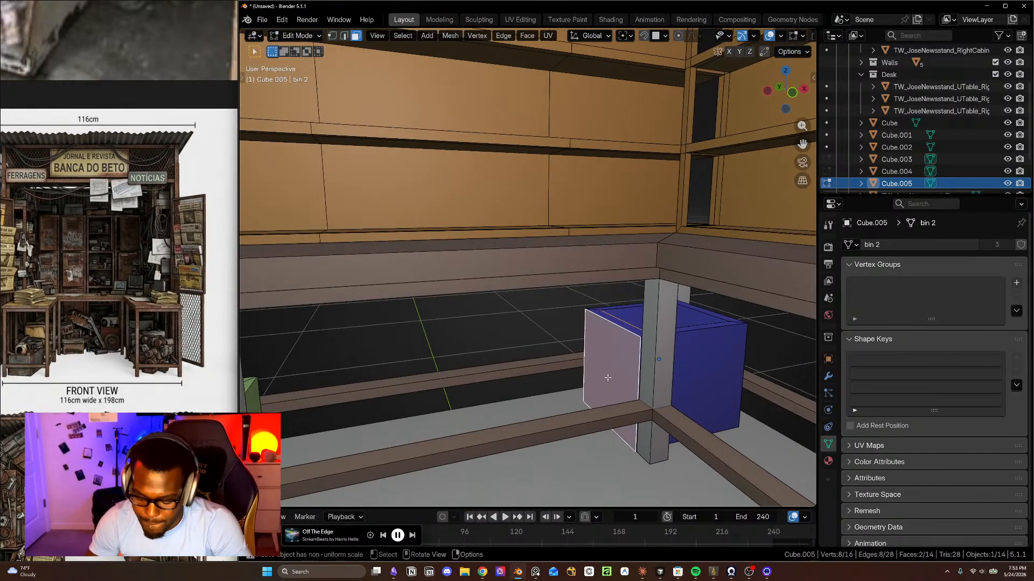
{"action": "scroll", "coordinate": [608, 377], "scroll_direction": "down", "scroll_amount": 6}
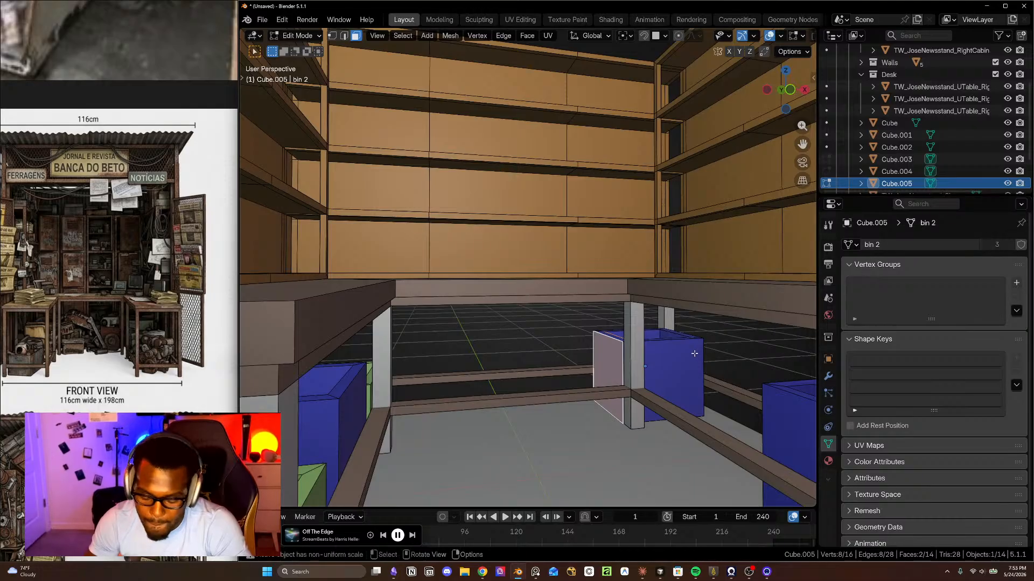
- Make the corner box's mesh data single-user and rename the mesh bin 3
{"action": "key", "text": "Tab"}
{"action": "left_click", "coordinate": [876, 245]}
{"action": "left_click", "coordinate": [876, 244]}
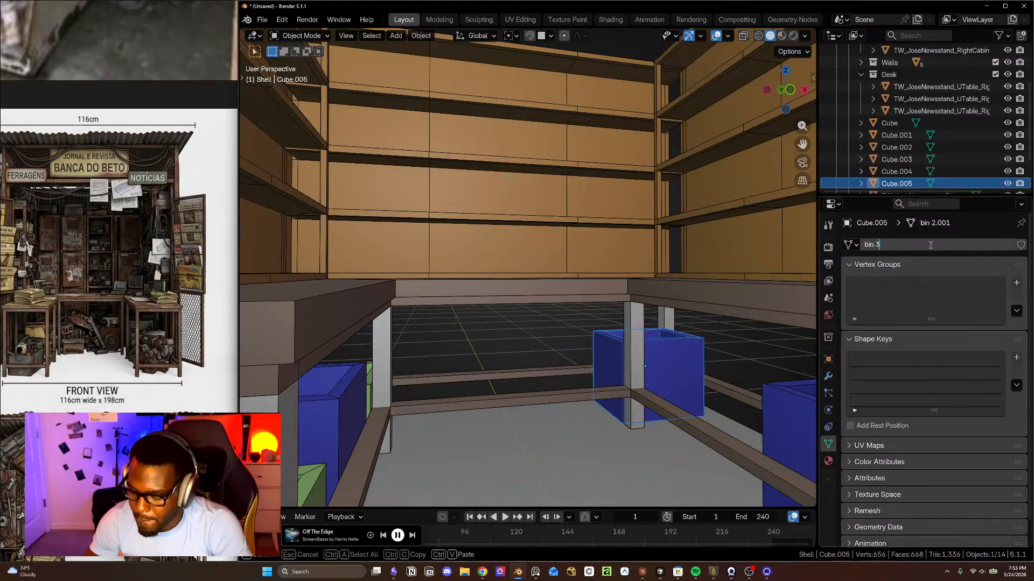
{"action": "type", "text": "3"}
{"action": "key", "text": "Return"}
- Widen the corner box by moving its selected side and rim faces about -0.319 m along X
{"action": "key", "text": "Tab"}
{"action": "scroll", "coordinate": [673, 377], "scroll_direction": "up", "scroll_amount": 2}
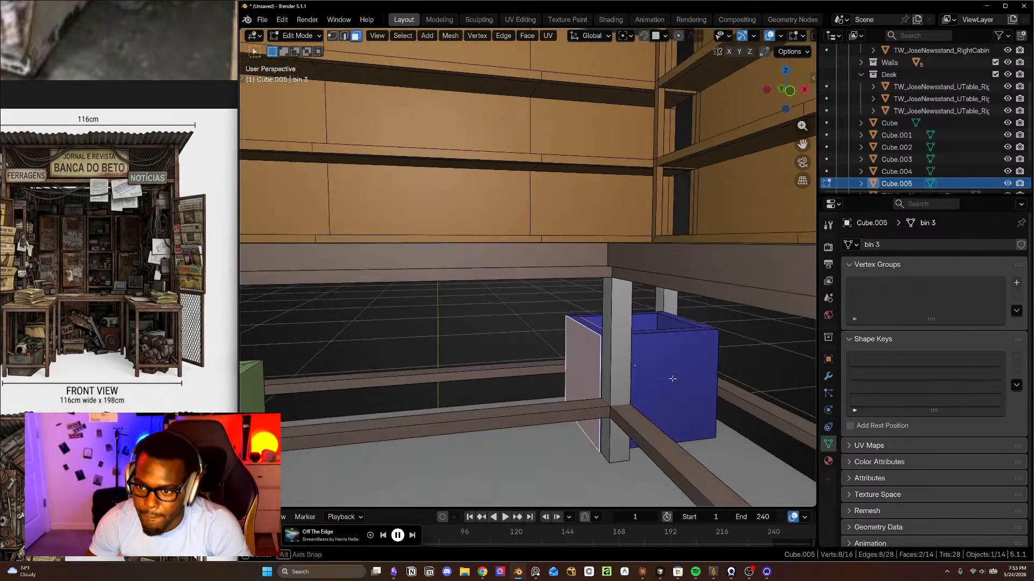
{"action": "key", "text": "g"}
{"action": "key", "text": "x"}
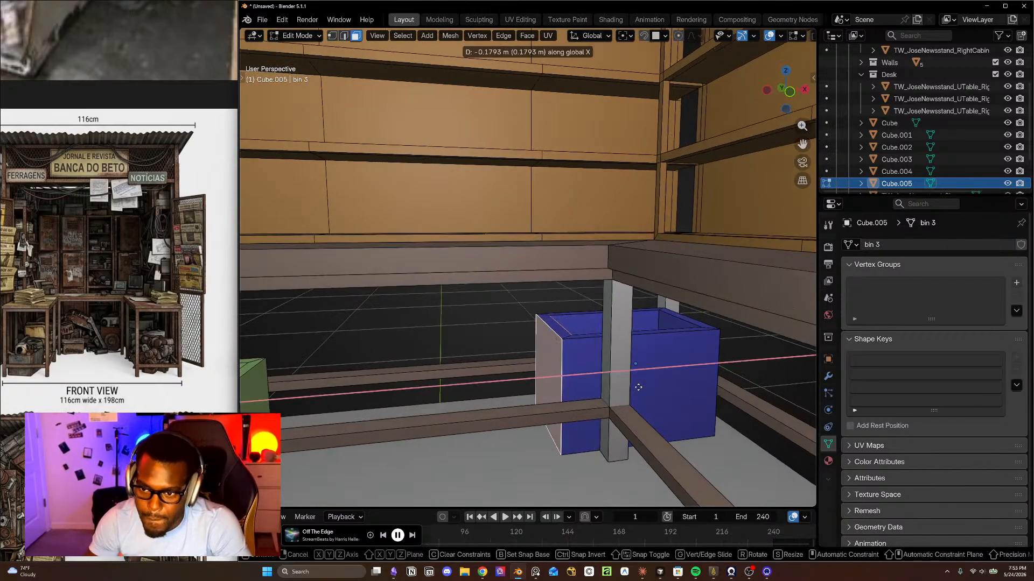
{"action": "left_click", "coordinate": [607, 389]}
{"action": "middle_click_drag", "start_coordinate": [657, 371], "coordinate": [663, 360]}
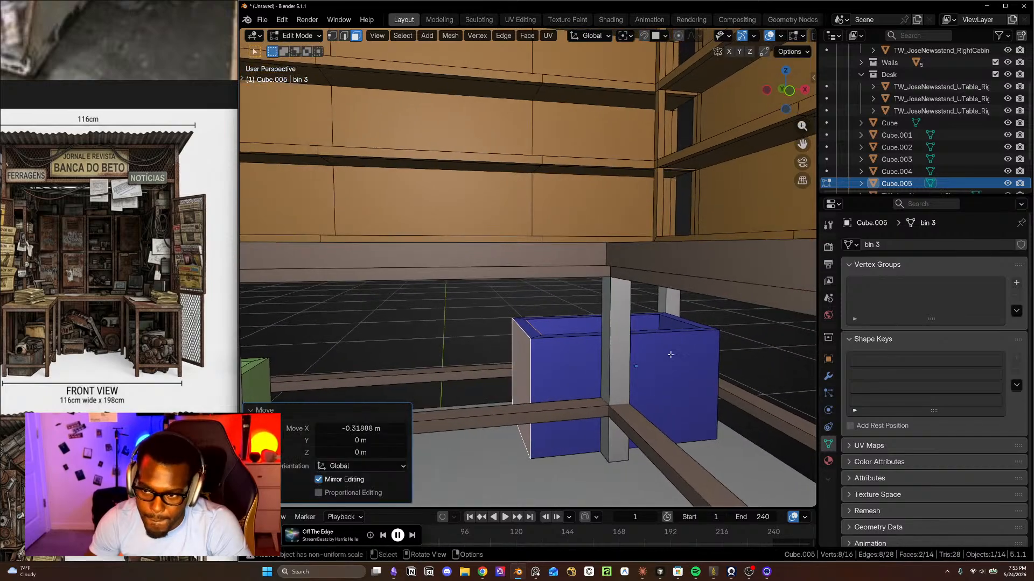
- Lower the corner box's whole rim loop about 0.065 m along Z and fine-tune its height in front view
{"action": "left_click", "coordinate": [706, 329], "text": "alt"}
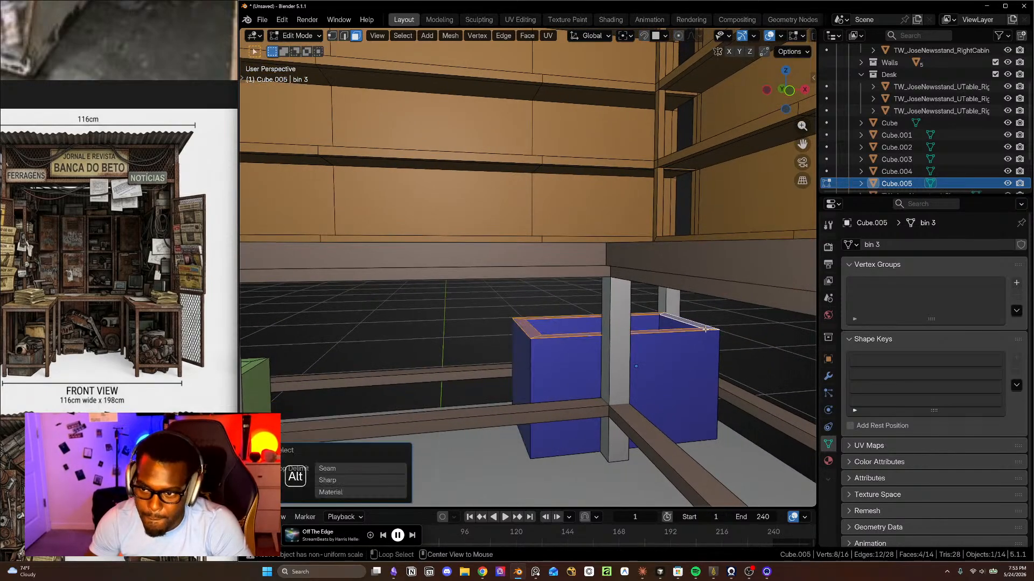
{"action": "key", "text": "g"}
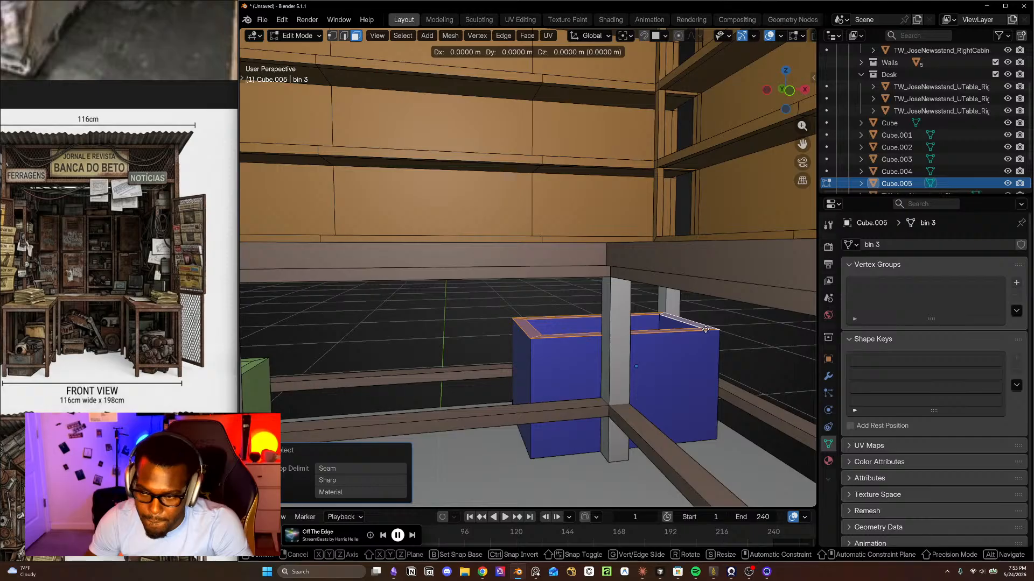
{"action": "key", "text": "z"}
{"action": "left_click", "coordinate": [705, 352]}
{"action": "scroll", "coordinate": [705, 352], "scroll_direction": "down", "scroll_amount": 4}
{"action": "middle_click_drag", "start_coordinate": [706, 365], "coordinate": [689, 353]}
{"action": "key", "text": "KP_1"}
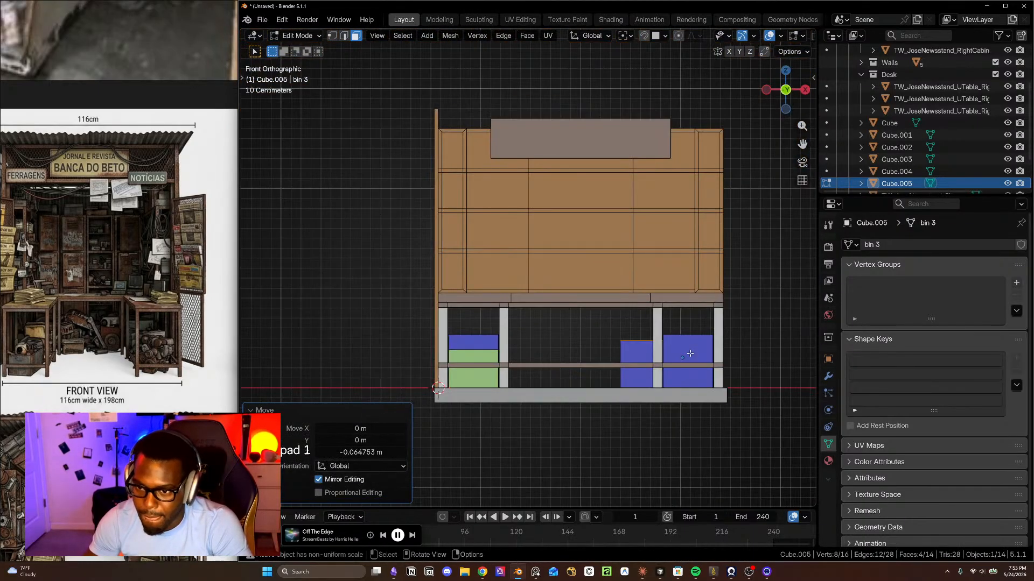
{"action": "key", "text": "g"}
{"action": "key", "text": "z"}
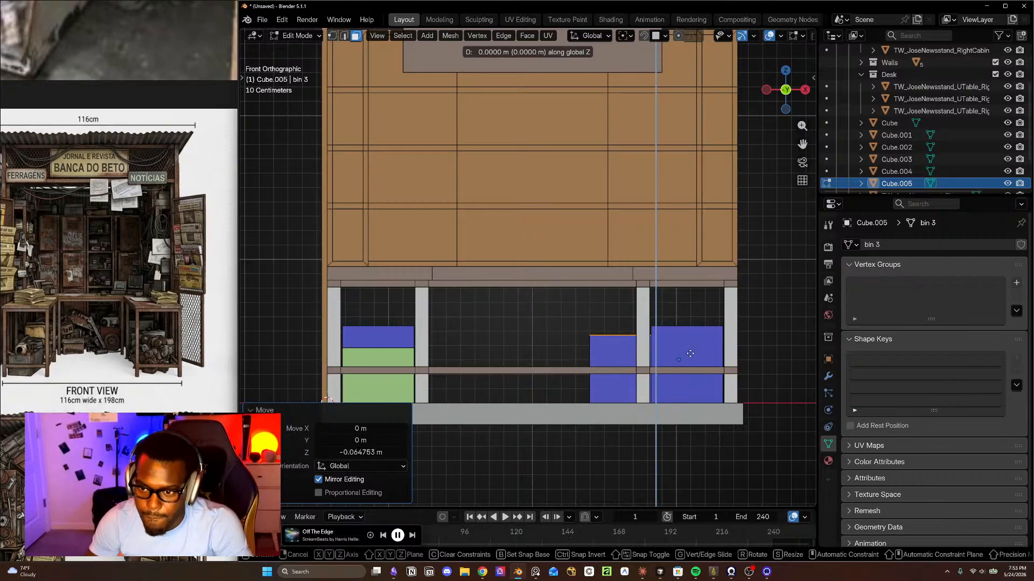
{"action": "left_click", "coordinate": [691, 356]}
{"action": "key", "text": "Tab"}
- Change the viewport display colour of the corner box's material to pink
{"action": "middle_click_drag", "start_coordinate": [636, 336], "coordinate": [589, 325]}
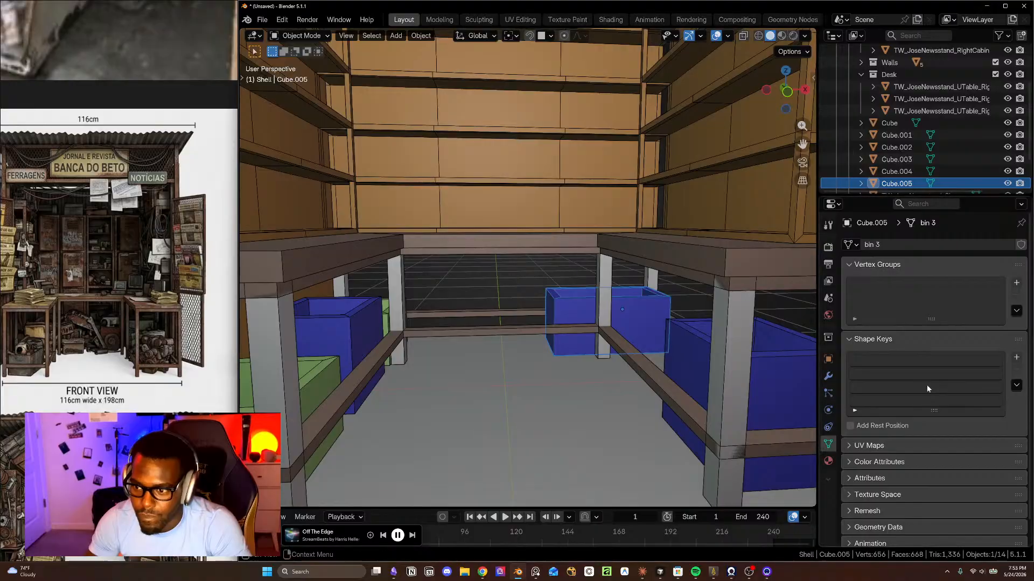
{"action": "left_click", "coordinate": [828, 460]}
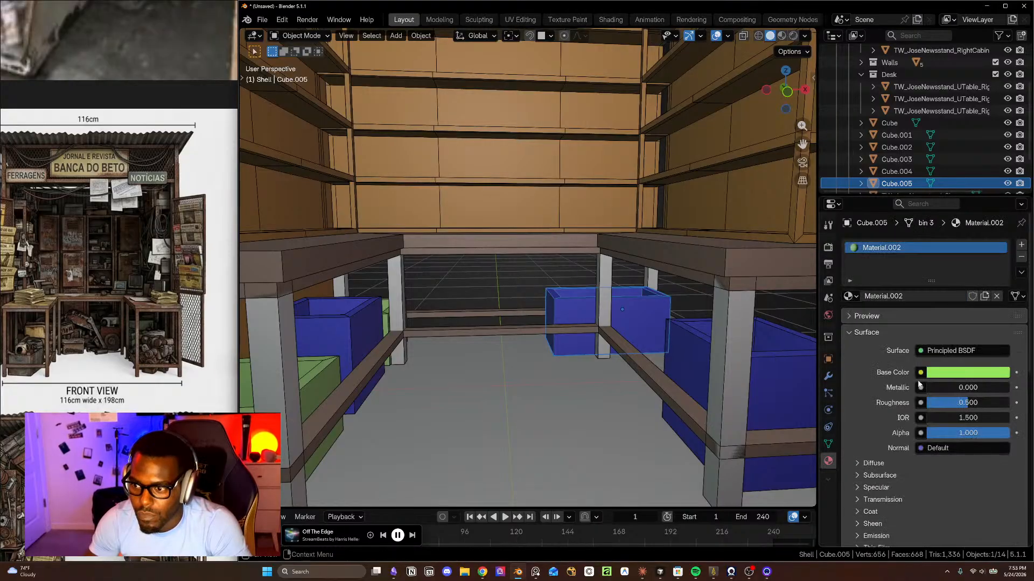
{"action": "scroll", "coordinate": [899, 418], "scroll_direction": "down", "scroll_amount": 12}
{"action": "left_click", "coordinate": [956, 357]}
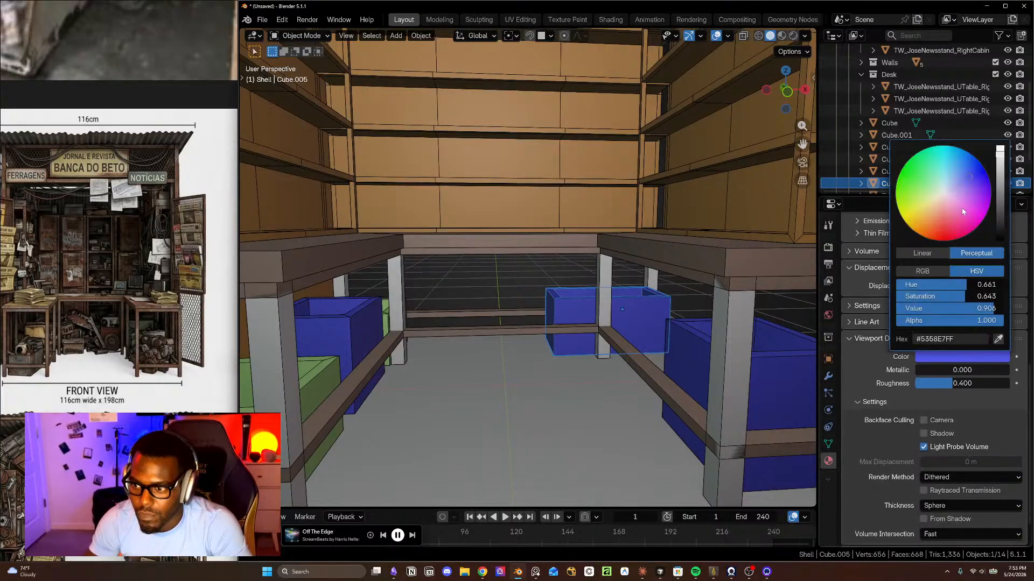
{"action": "left_click_drag", "start_coordinate": [962, 211], "coordinate": [961, 202]}
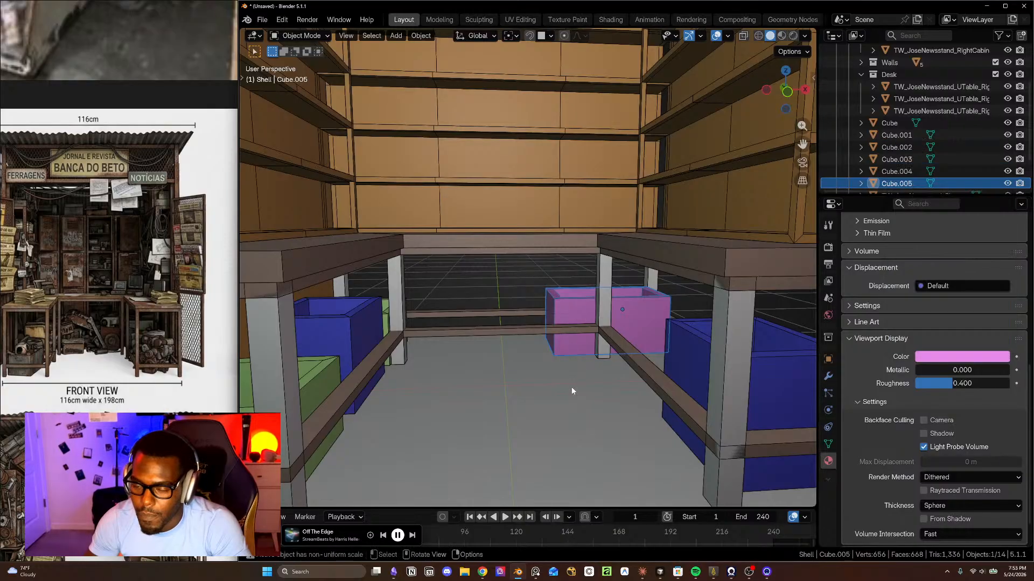
- Examine the arrangement of coloured boxes under both desk arms and the open space along the back
{"action": "middle_click_drag", "start_coordinate": [577, 354], "coordinate": [742, 289]}
{"action": "left_click", "coordinate": [742, 289]}
{"action": "scroll", "coordinate": [657, 305], "scroll_direction": "down", "scroll_amount": 3}
{"action": "mouse_move", "coordinate": [658, 305]}
{"action": "middle_mouse_down"}
{"action": "mouse_move", "coordinate": [641, 337]}
{"action": "mouse_move", "coordinate": [621, 309]}
{"action": "mouse_move", "coordinate": [628, 293]}
{"action": "mouse_move", "coordinate": [574, 305]}
{"action": "mouse_move", "coordinate": [661, 308]}
{"action": "mouse_move", "coordinate": [643, 305]}
{"action": "middle_mouse_up"}
{"action": "scroll", "coordinate": [641, 337], "scroll_direction": "up", "scroll_amount": 3}
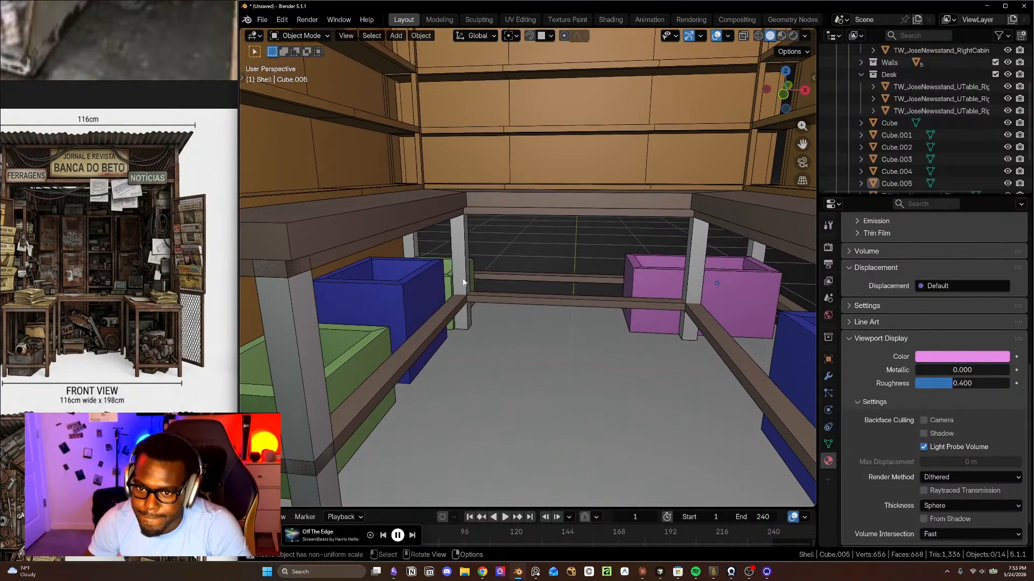
{"action": "left_click", "coordinate": [445, 281]}
{"action": "middle_click_drag", "start_coordinate": [475, 293], "coordinate": [546, 325]}
{"action": "scroll", "coordinate": [484, 251], "scroll_direction": "up", "scroll_amount": 3}
{"action": "scroll", "coordinate": [550, 293], "scroll_direction": "down", "scroll_amount": 4}
{"action": "scroll", "coordinate": [550, 316], "scroll_direction": "down", "scroll_amount": 1}
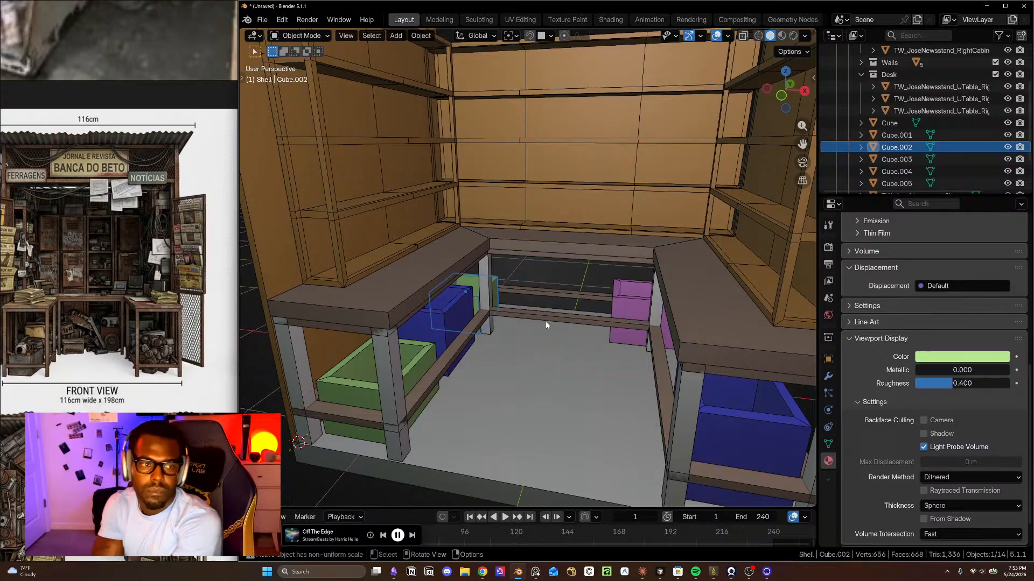
{"action": "middle_click_drag", "start_coordinate": [575, 364], "coordinate": [553, 353]}
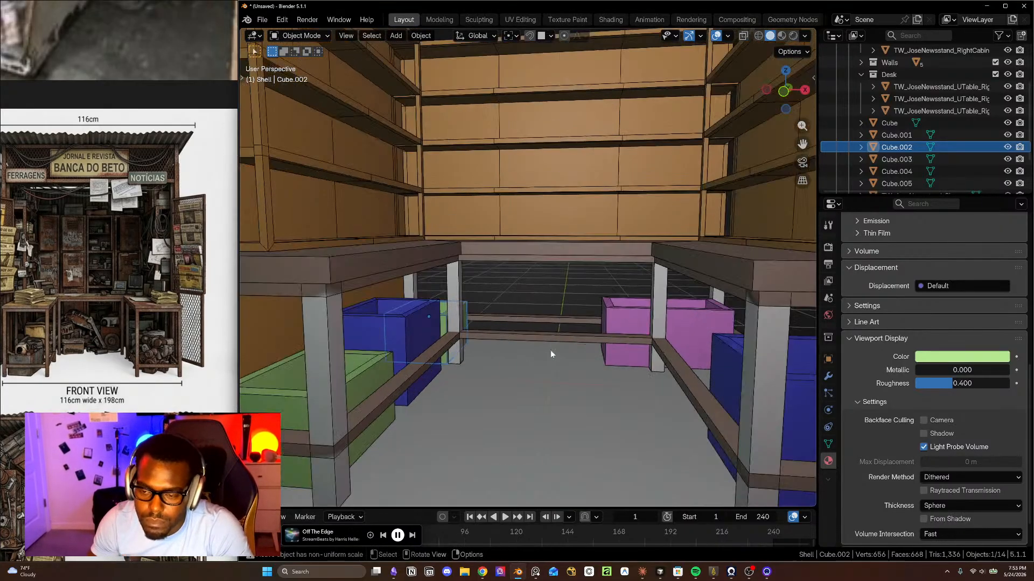
{"action": "scroll", "coordinate": [557, 389], "scroll_direction": "up", "scroll_amount": 1}
- Add a cylinder mesh with 32 vertices, 1 m radius and 2 m depth
{"action": "key", "text": "shift+a"}
{"action": "mouse_move", "coordinate": [525, 316]}
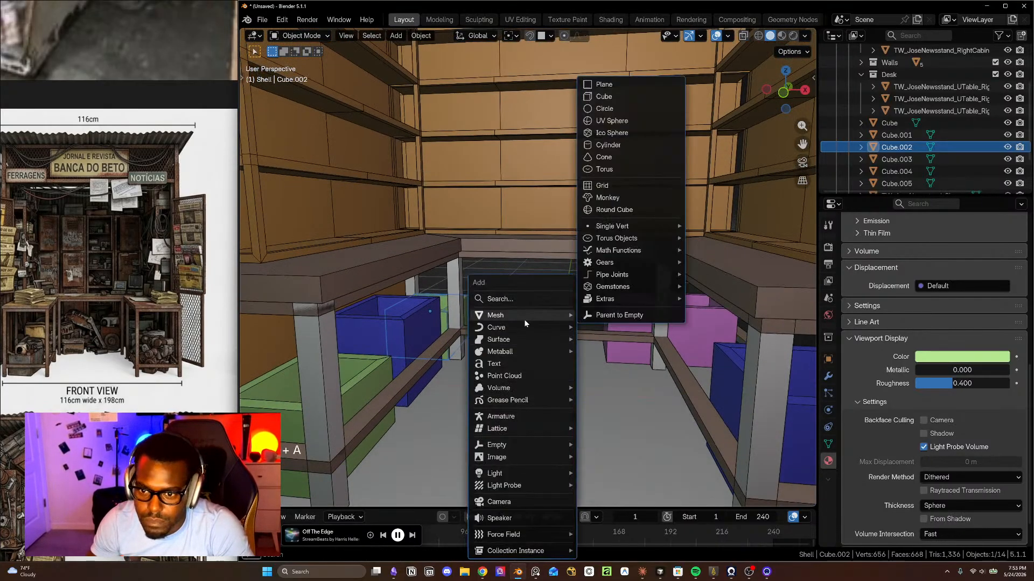
{"action": "left_click", "coordinate": [622, 143]}
{"action": "middle_click_drag", "start_coordinate": [583, 193], "coordinate": [461, 328]}
{"action": "scroll", "coordinate": [485, 320], "scroll_direction": "down", "scroll_amount": 8}
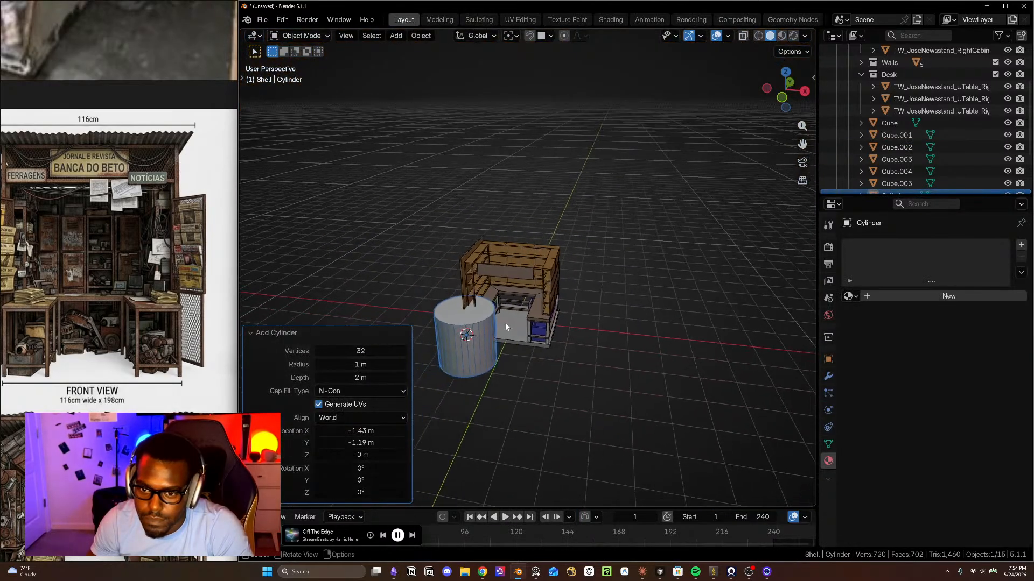
- Turn on snapping and move the new cylinder down 1 m along the Z axis
{"action": "scroll", "coordinate": [492, 315], "scroll_direction": "up", "scroll_amount": 4}
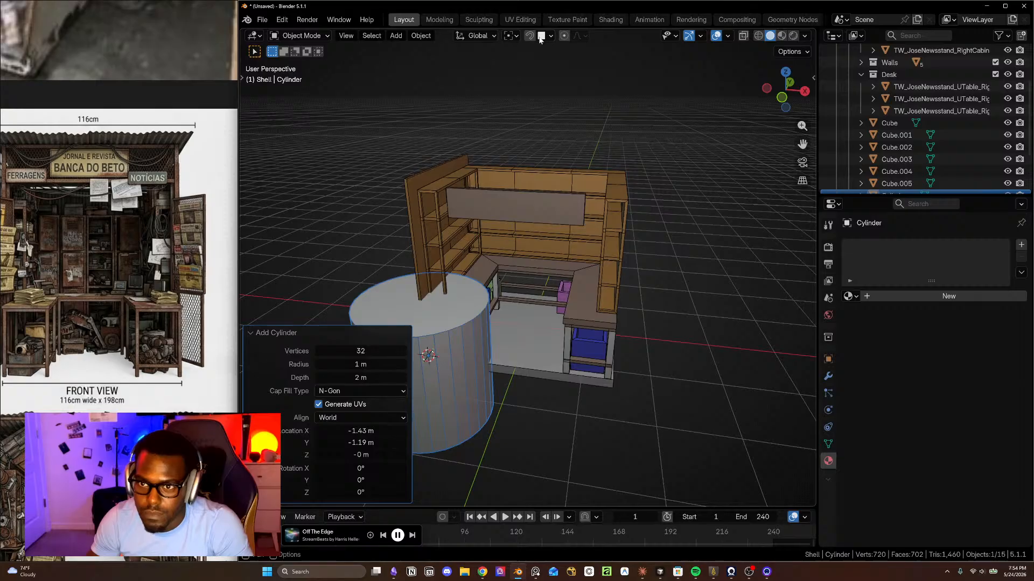
{"action": "key", "text": "g"}
{"action": "key", "text": "z"}
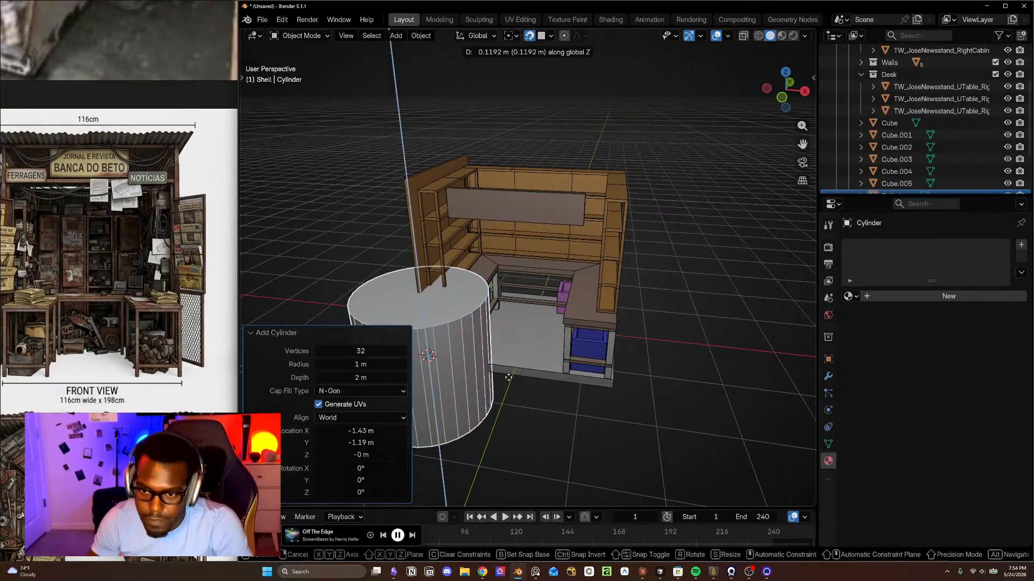
{"action": "left_click", "coordinate": [531, 339]}
- Raise the cylinder about 1.154 m along the Z axis
{"action": "scroll", "coordinate": [527, 347], "scroll_direction": "up", "scroll_amount": 5}
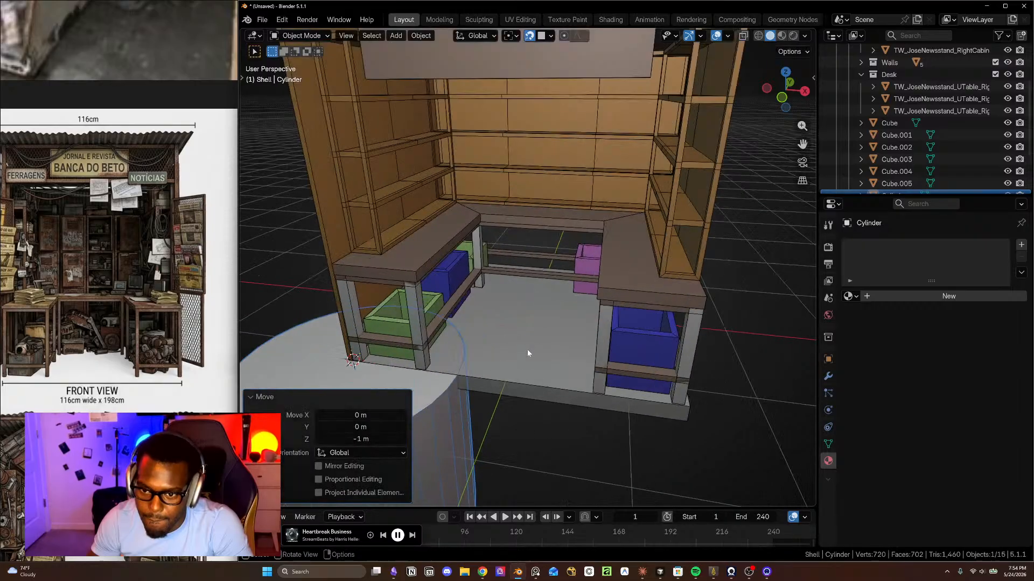
{"action": "key", "text": "g"}
{"action": "key", "text": "z"}
{"action": "left_click", "coordinate": [528, 343]}
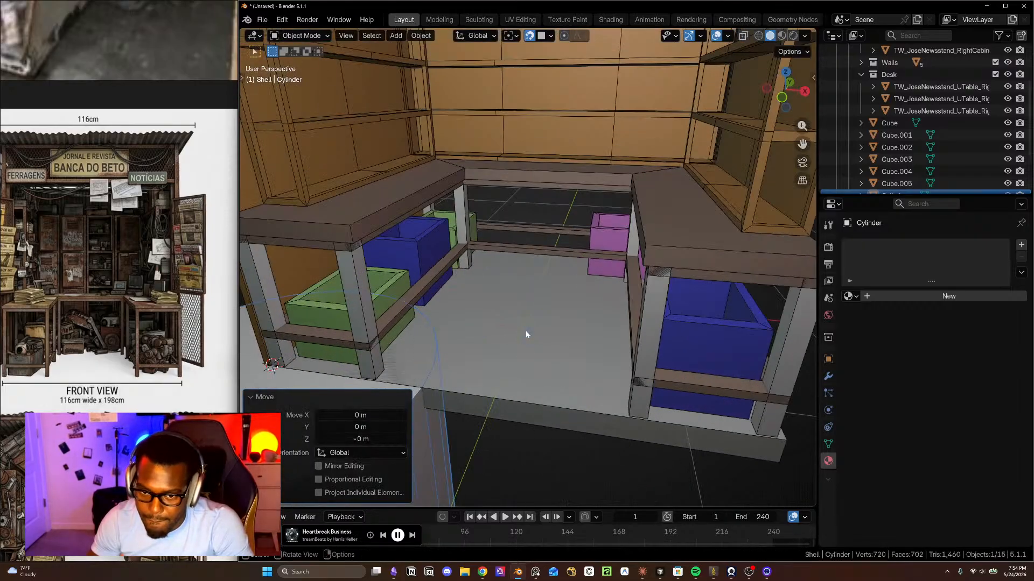
{"action": "key", "text": "g"}
{"action": "key", "text": "z"}
{"action": "left_click", "coordinate": [508, 139]}
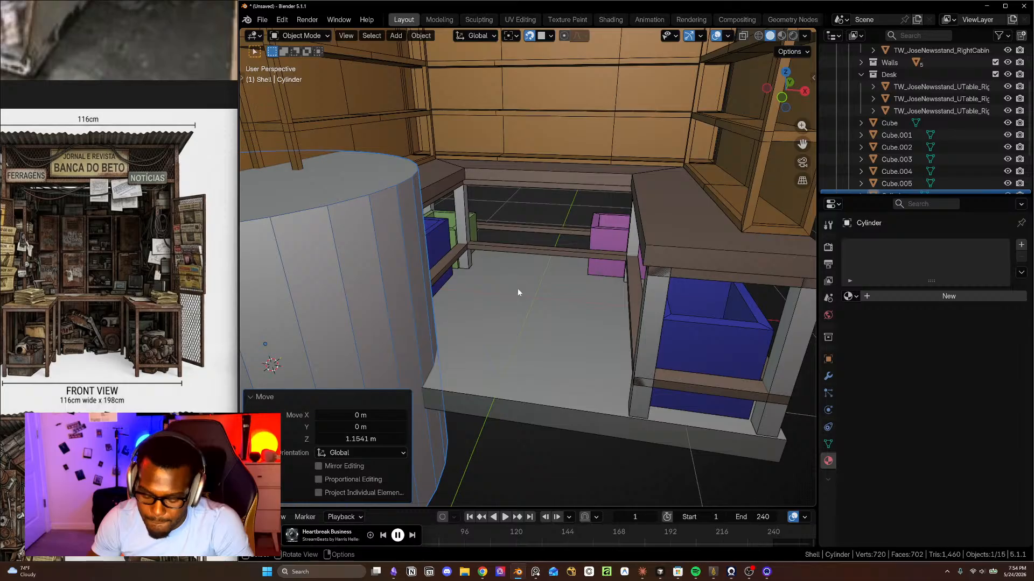
- Scale the cylinder to 0.091 and move it about 1.35 m in X and 0.88 m in Y onto the floor between the tables
{"action": "scroll", "coordinate": [521, 312], "scroll_direction": "down", "scroll_amount": 5}
{"action": "key", "text": "s"}
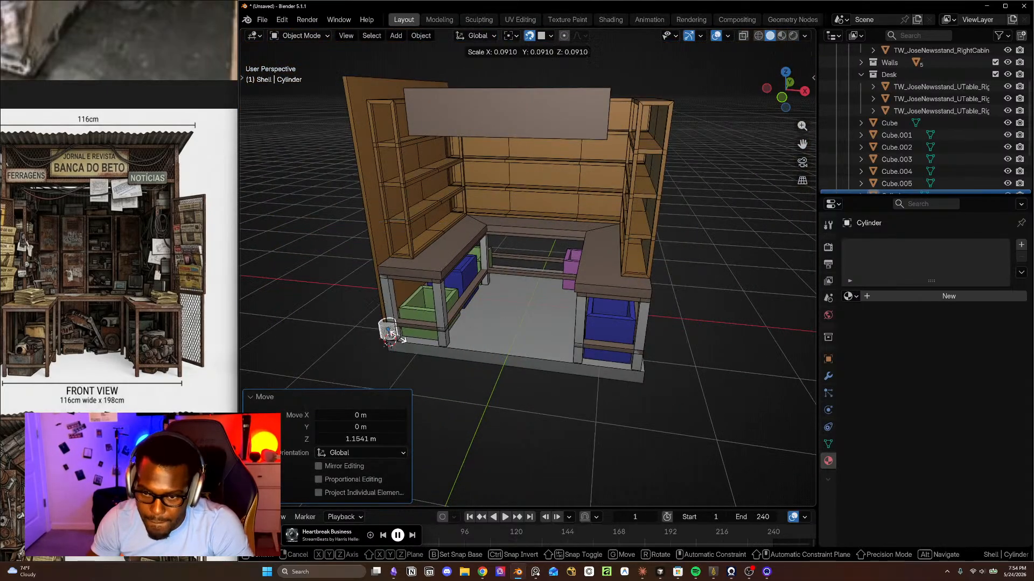
{"action": "left_click", "coordinate": [396, 337]}
{"action": "key", "text": "g"}
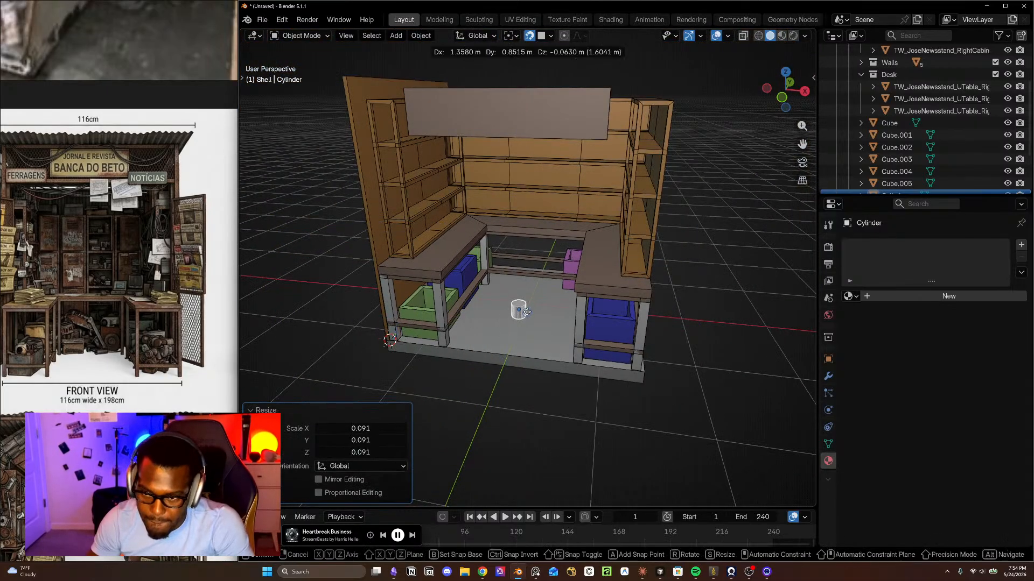
{"action": "left_click", "coordinate": [521, 313]}
- Isolate the small cylinder in local view with its underside facing the view
{"action": "scroll", "coordinate": [525, 312], "scroll_direction": "up", "scroll_amount": 4}
{"action": "middle_click_drag", "start_coordinate": [527, 337], "coordinate": [495, 334]}
{"action": "scroll", "coordinate": [534, 322], "scroll_direction": "up", "scroll_amount": 3}
{"action": "key", "text": "KP_1"}
{"action": "scroll", "coordinate": [554, 345], "scroll_direction": "down", "scroll_amount": 3}
{"action": "middle_click_drag", "start_coordinate": [596, 340], "coordinate": [574, 347], "text": "shift"}
{"action": "scroll", "coordinate": [540, 336], "scroll_direction": "up", "scroll_amount": 1}
{"action": "scroll", "coordinate": [546, 386], "scroll_direction": "up", "scroll_amount": 3}
{"action": "middle_click_drag", "start_coordinate": [544, 389], "coordinate": [541, 376]}
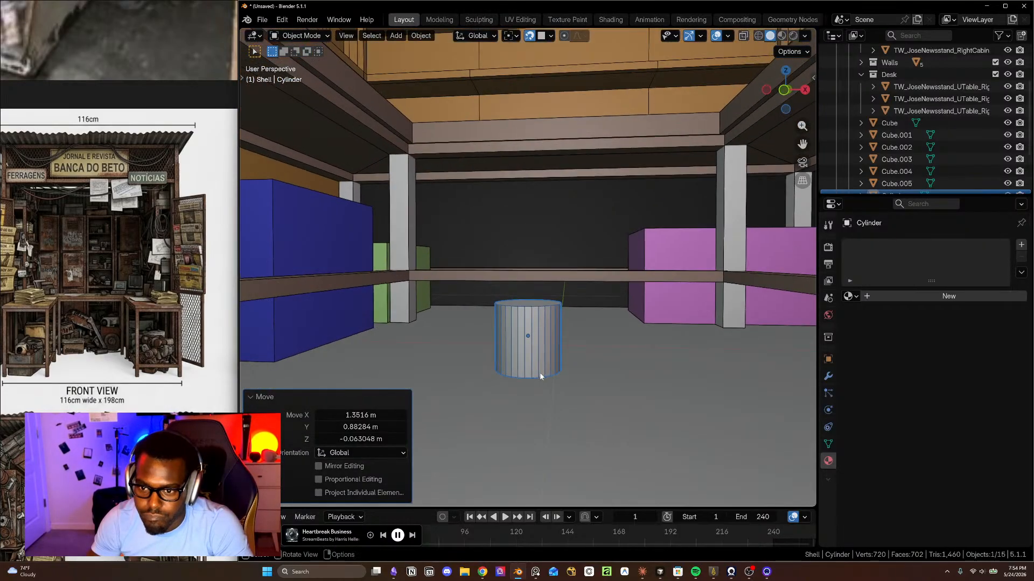
{"action": "key", "text": "Tab"}
{"action": "scroll", "coordinate": [540, 376], "scroll_direction": "up", "scroll_amount": 2}
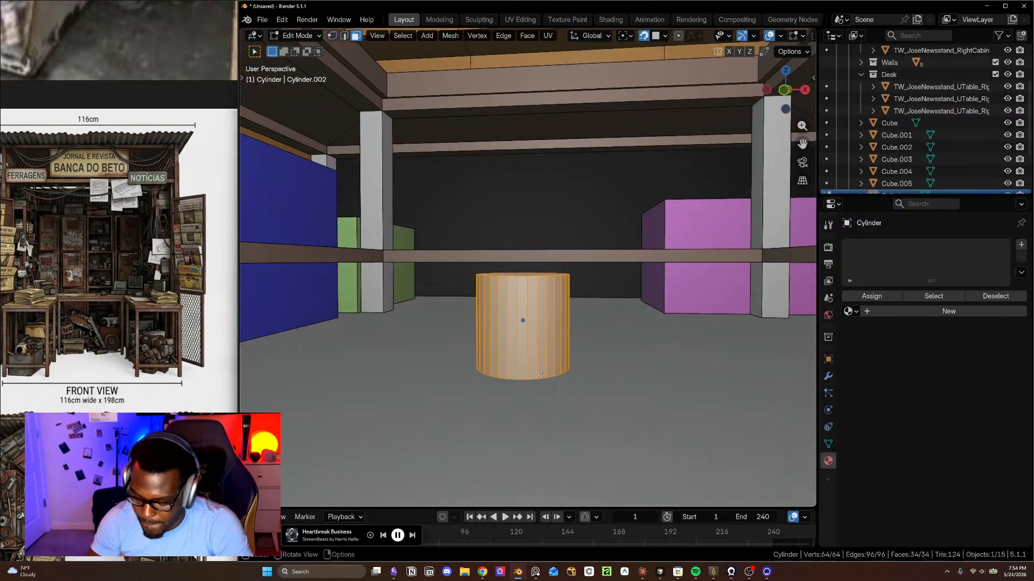
{"action": "key", "text": "Tab"}
{"action": "key", "text": "slash"}
{"action": "scroll", "coordinate": [614, 349], "scroll_direction": "down", "scroll_amount": 3}
{"action": "middle_click_drag", "start_coordinate": [614, 348], "coordinate": [576, 355]}
{"action": "scroll", "coordinate": [609, 342], "scroll_direction": "down", "scroll_amount": 3}
- Snap the 3D cursor to the centre of the cylinder's bottom face in Edit Mode
{"action": "key", "text": "Tab"}
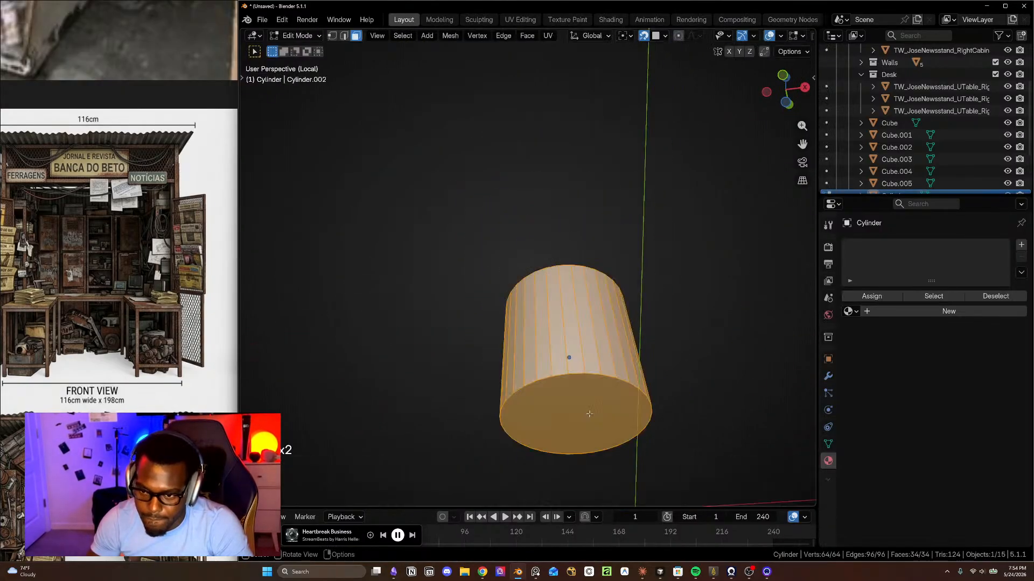
{"action": "left_click", "coordinate": [590, 413]}
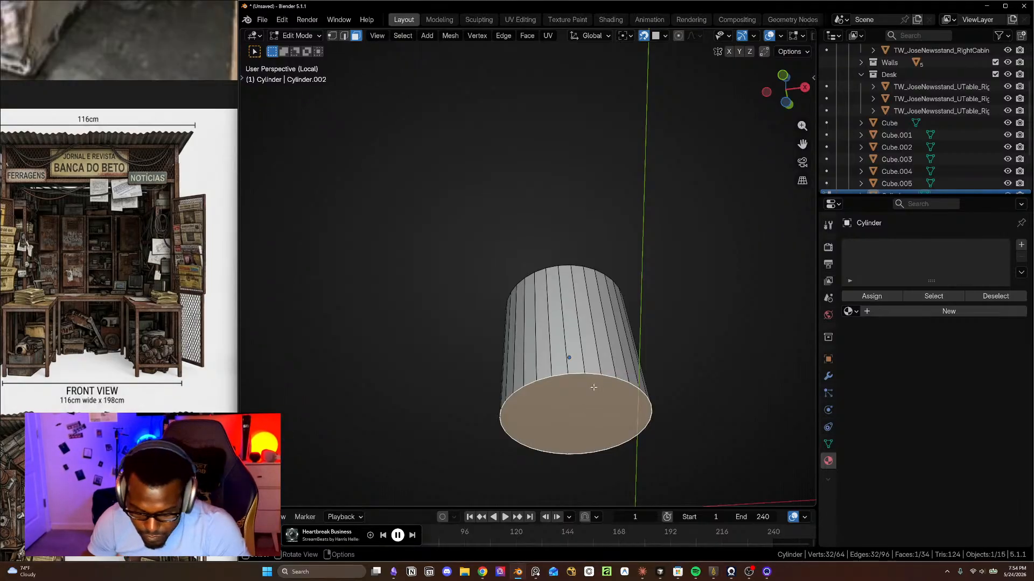
{"action": "key", "text": "shift+s"}
{"action": "left_click", "coordinate": [593, 457]}
- Return to Object Mode and set the cylinder's origin to the 3D cursor
{"action": "key", "text": "Tab"}
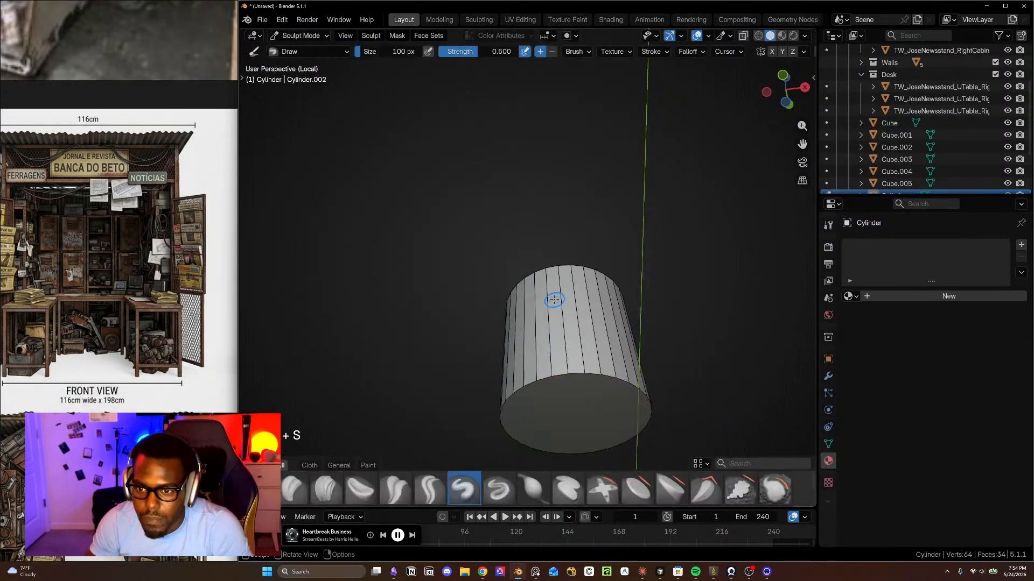
{"action": "key", "text": "Tab"}
{"action": "key", "text": "ctrl+Tab"}
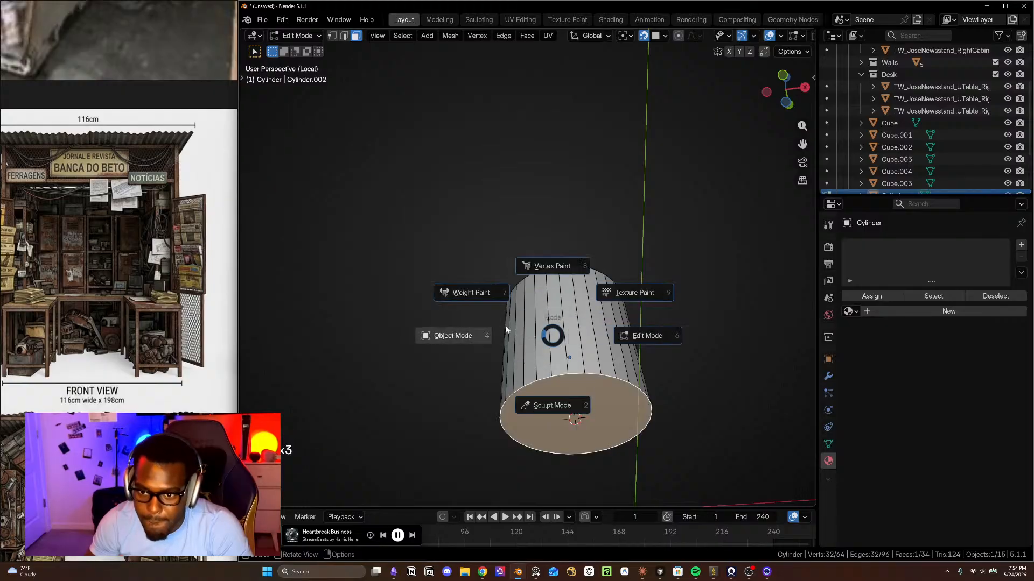
{"action": "left_click", "coordinate": [463, 336]}
{"action": "left_click", "coordinate": [421, 35]}
{"action": "mouse_move", "coordinate": [441, 62]}
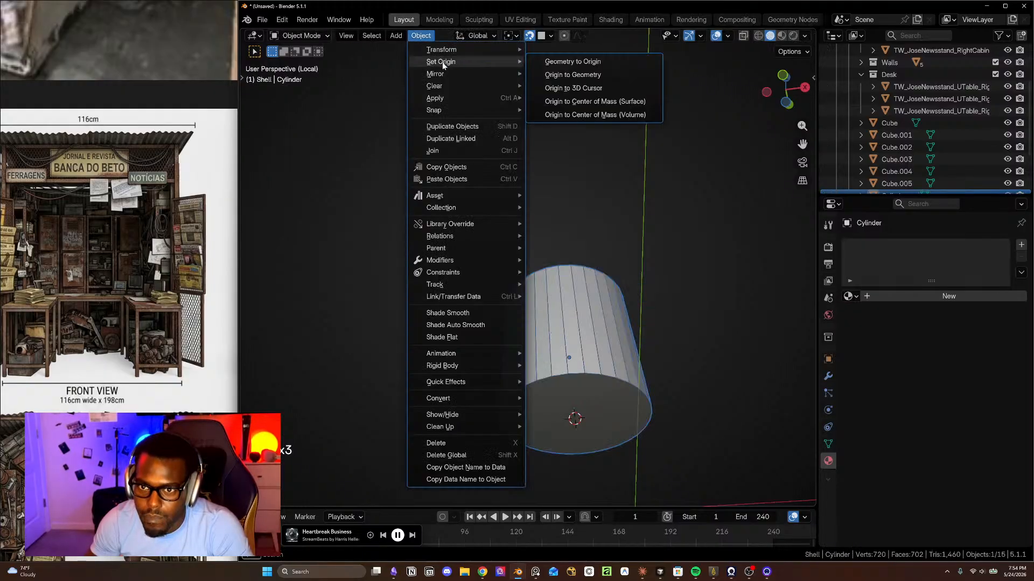
{"action": "left_click", "coordinate": [574, 88]}
{"action": "scroll", "coordinate": [604, 381], "scroll_direction": "up", "scroll_amount": 2}
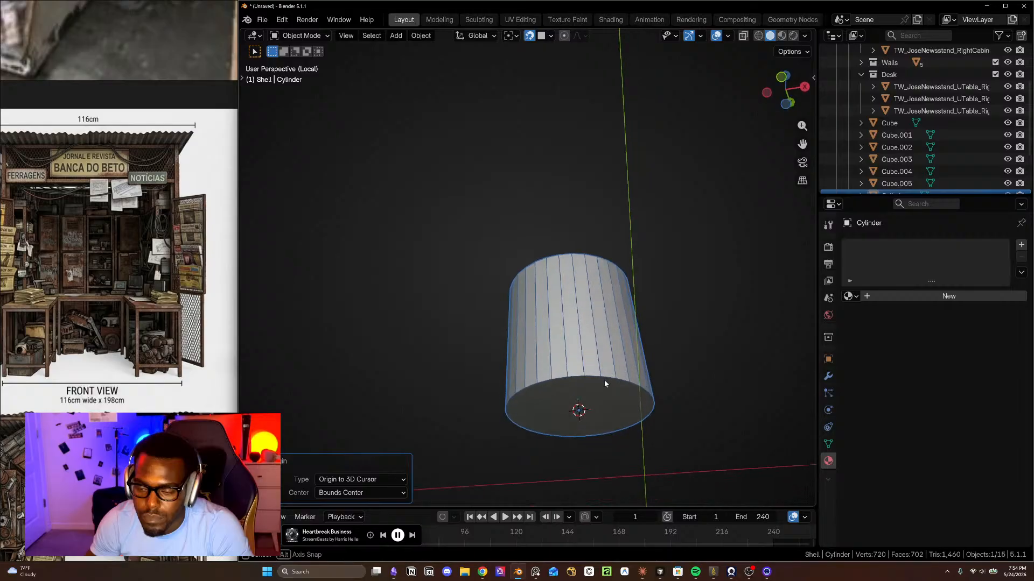
- Select every other vertical edge all the way around the cylinder's side in edge select mode
{"action": "key", "text": "Tab"}
{"action": "left_click", "coordinate": [580, 346]}
{"action": "key", "text": "2"}
{"action": "middle_click_drag", "start_coordinate": [594, 350], "coordinate": [588, 388]}
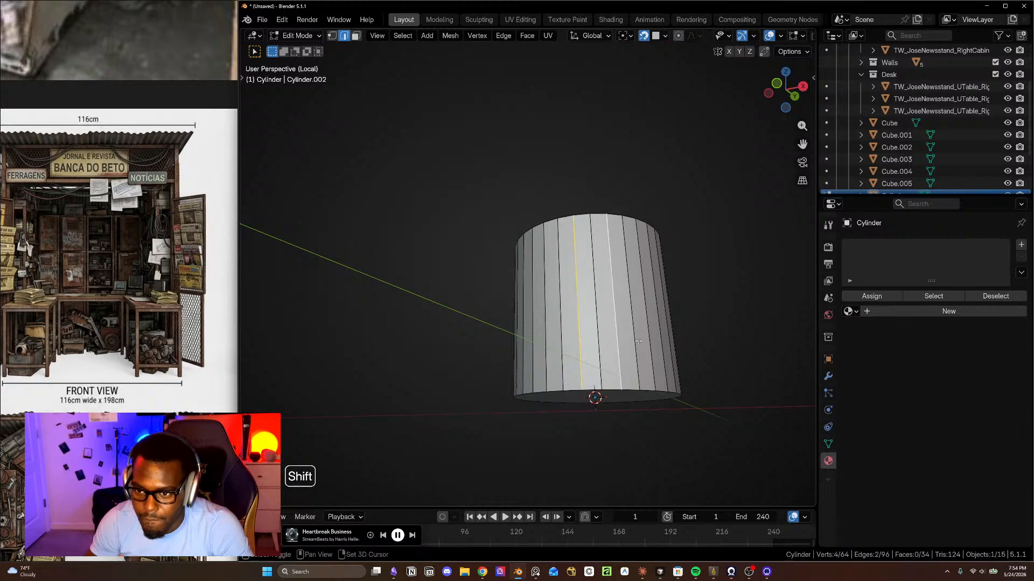
{"action": "middle_click_drag", "start_coordinate": [655, 343], "coordinate": [497, 429]}
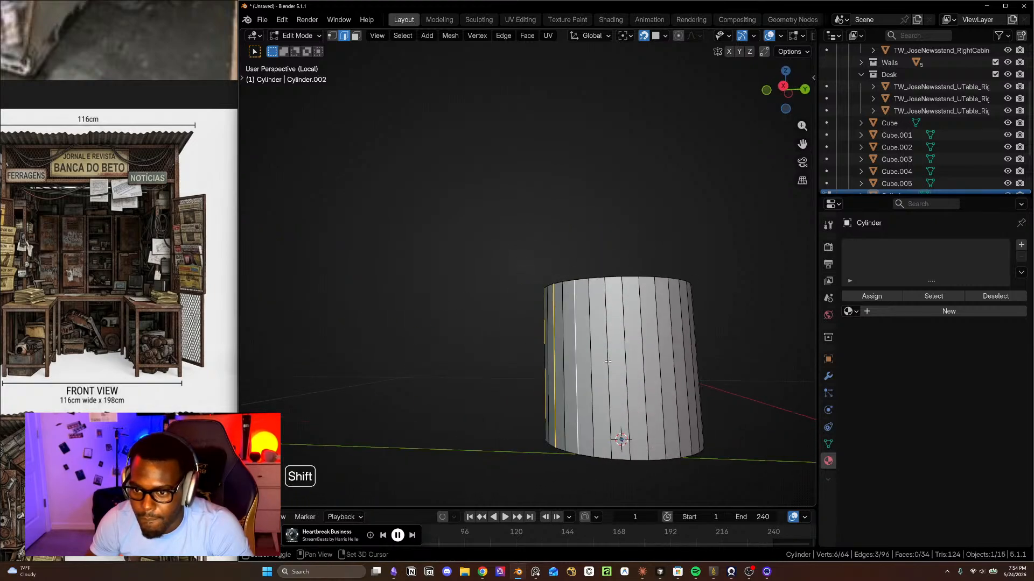
{"action": "left_click", "coordinate": [647, 361], "text": "shift"}
{"action": "middle_click_drag", "start_coordinate": [647, 361], "coordinate": [500, 433], "text": "shift"}
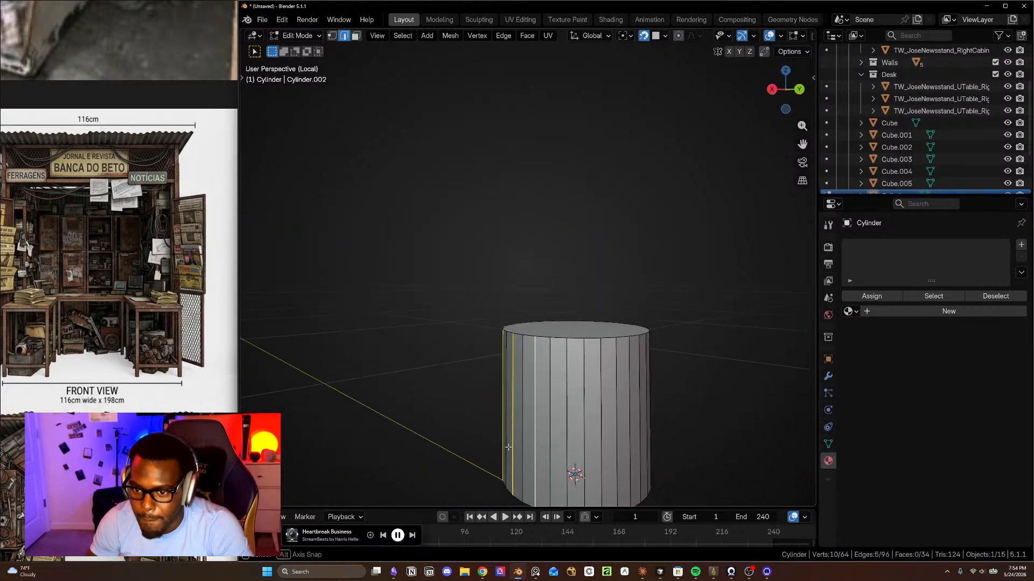
{"action": "mouse_move", "coordinate": [602, 387]}
{"action": "middle_mouse_down"}
{"action": "mouse_move", "coordinate": [561, 398]}
{"action": "mouse_move", "coordinate": [587, 377]}
{"action": "middle_mouse_up"}
{"action": "left_click", "coordinate": [561, 398], "text": "shift"}
{"action": "left_click", "coordinate": [594, 374], "text": "shift"}
{"action": "middle_click_drag", "start_coordinate": [581, 392], "coordinate": [462, 405], "text": "shift"}
{"action": "left_click", "coordinate": [593, 376], "text": "shift"}
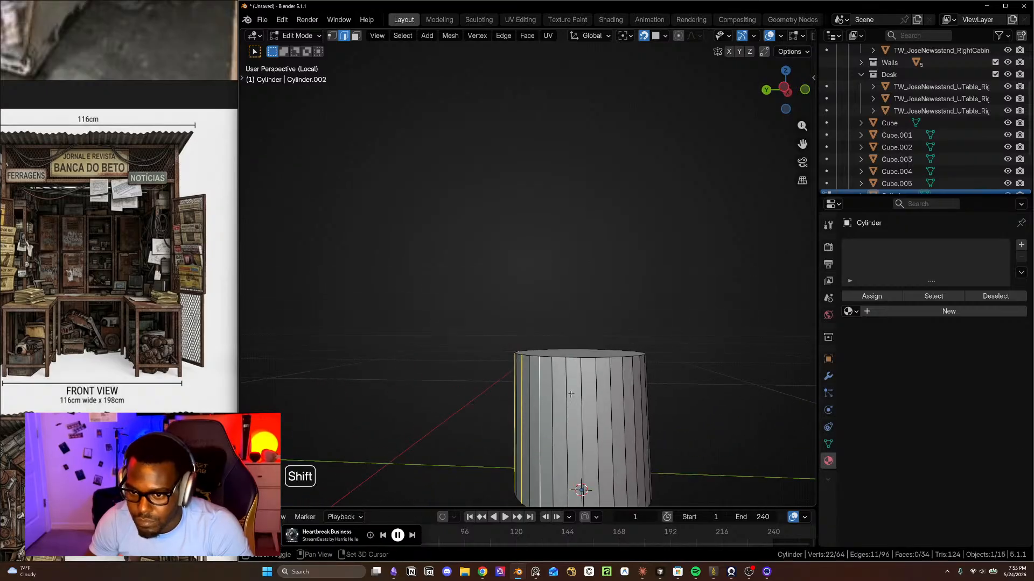
{"action": "left_click", "coordinate": [595, 395], "text": "shift"}
{"action": "middle_click_drag", "start_coordinate": [598, 395], "coordinate": [533, 400]}
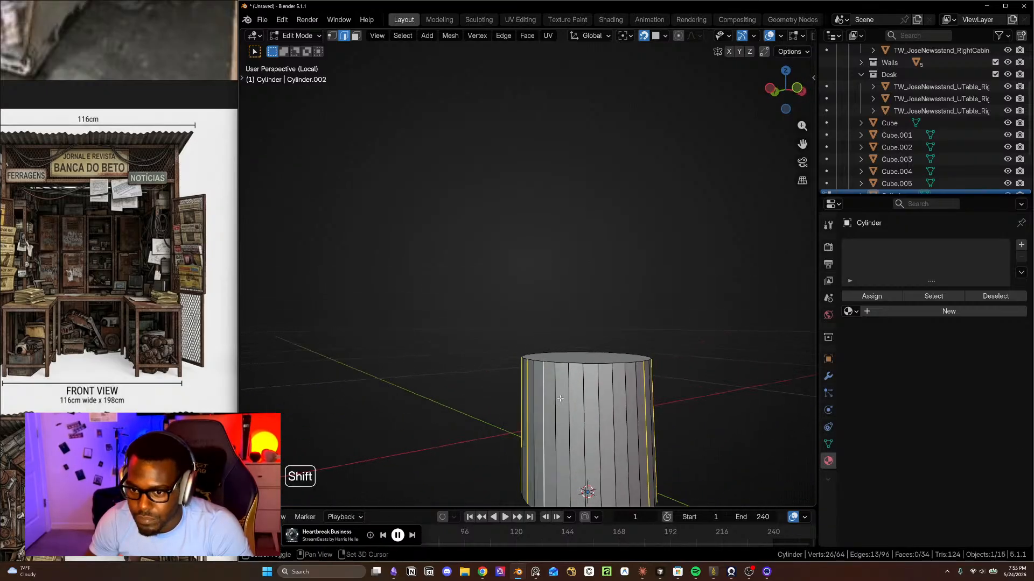
{"action": "middle_click_drag", "start_coordinate": [645, 393], "coordinate": [577, 415]}
- Try deleting the selected vertical edges, and undo the deletion
{"action": "key", "text": "x"}
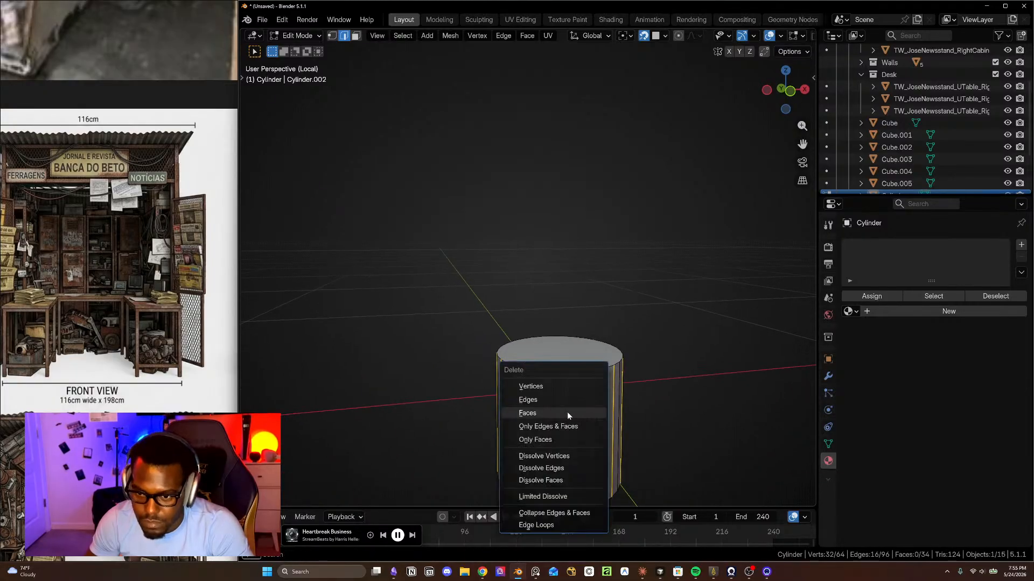
{"action": "left_click", "coordinate": [556, 399]}
{"action": "key", "text": "ctrl+z"}
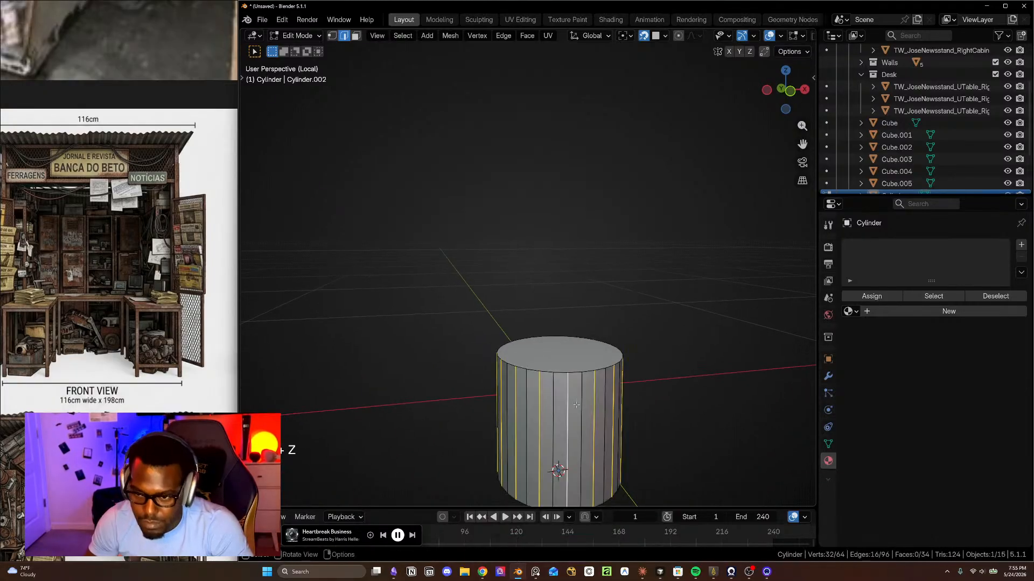
- Dissolve the selected vertical edges to halve the number of sides on the cylinder
{"action": "key", "text": "x"}
{"action": "left_click", "coordinate": [541, 470]}
{"action": "middle_click_drag", "start_coordinate": [581, 419], "coordinate": [622, 375], "text": "shift"}
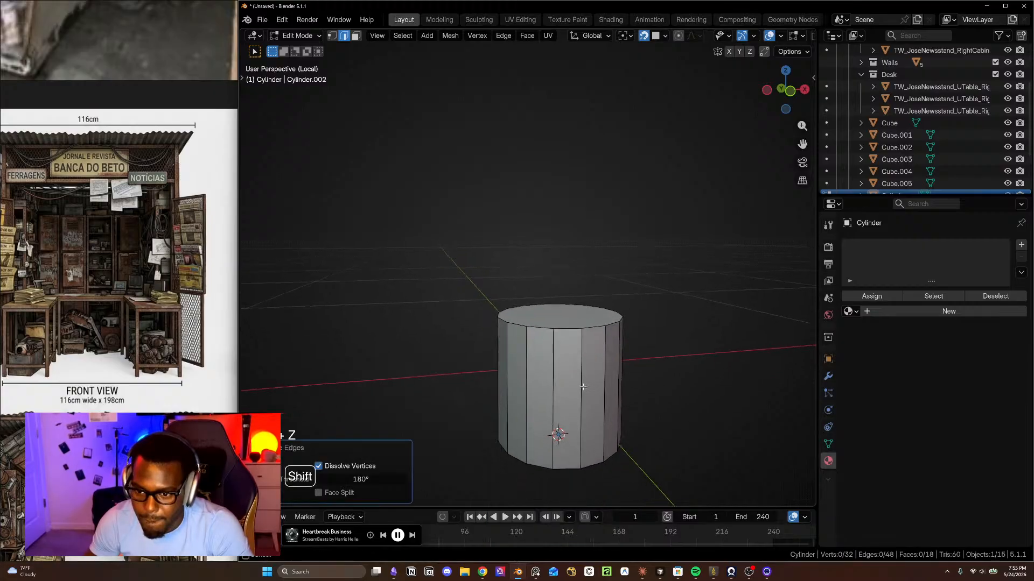
{"action": "scroll", "coordinate": [567, 404], "scroll_direction": "up", "scroll_amount": 1}
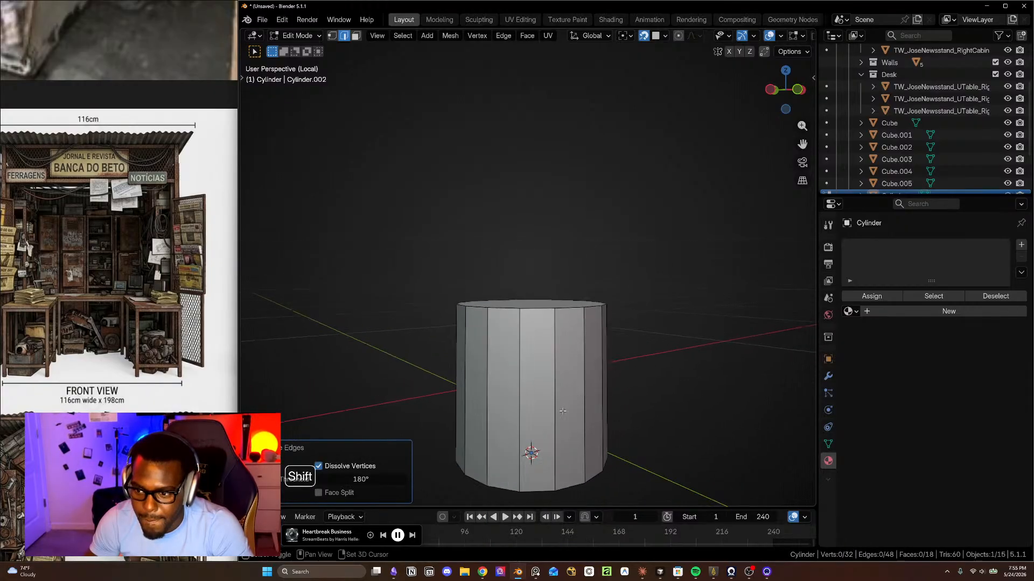
{"action": "middle_click_drag", "start_coordinate": [568, 403], "coordinate": [582, 384], "text": "shift"}
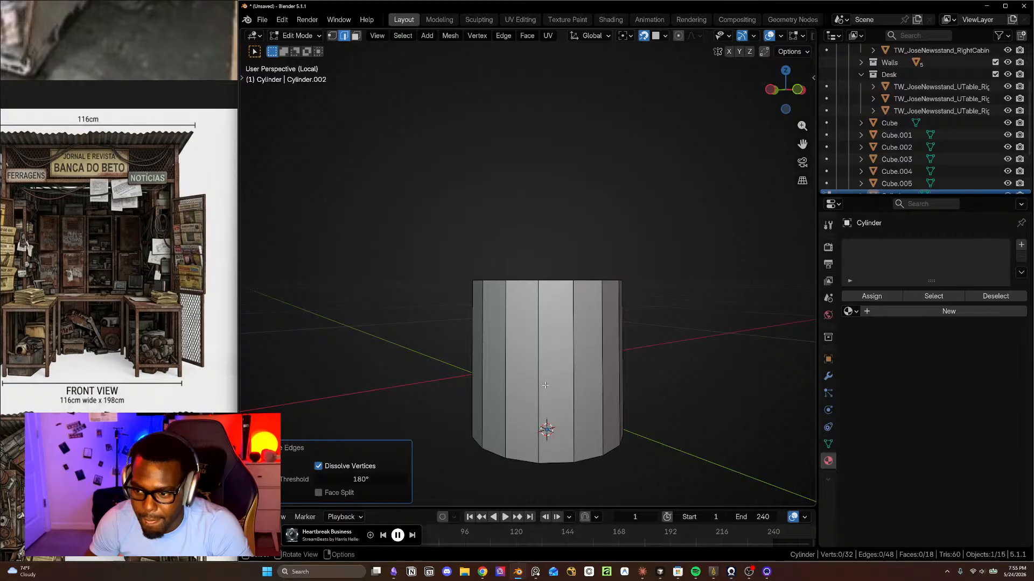
- Leave Edit Mode, check the simplified cylinder from the front and top, and exit local view to restore the whole stall
{"action": "key", "text": "Tab"}
{"action": "middle_click_drag", "start_coordinate": [557, 363], "coordinate": [553, 409]}
{"action": "scroll", "coordinate": [571, 409], "scroll_direction": "down", "scroll_amount": 3}
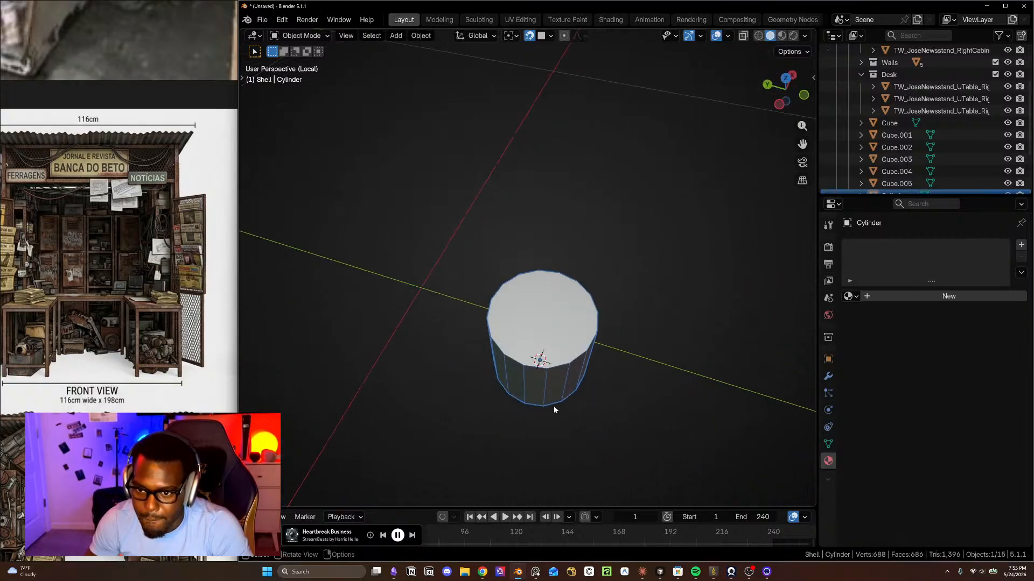
{"action": "key", "text": "KP_1"}
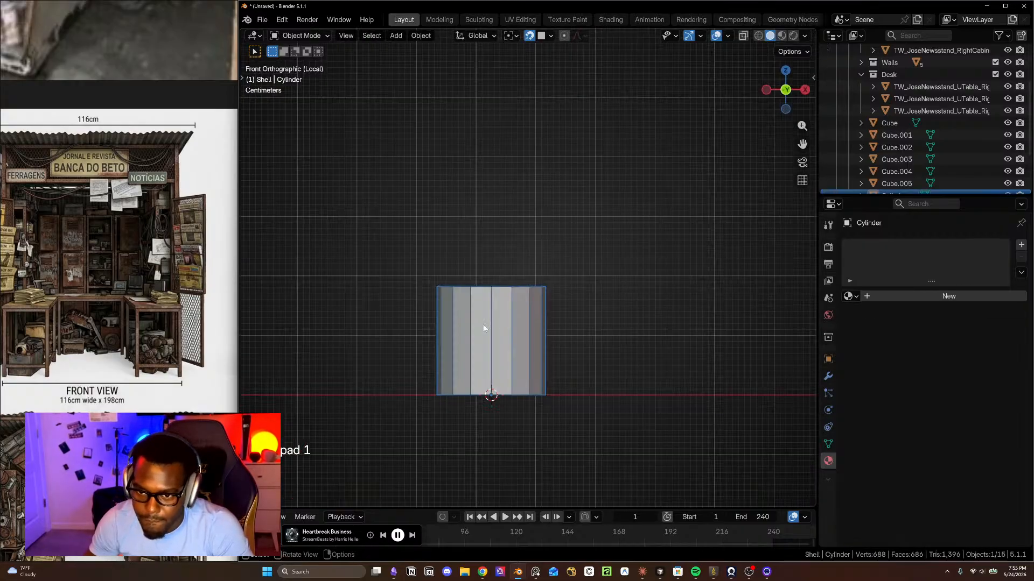
{"action": "key", "text": "KP_7"}
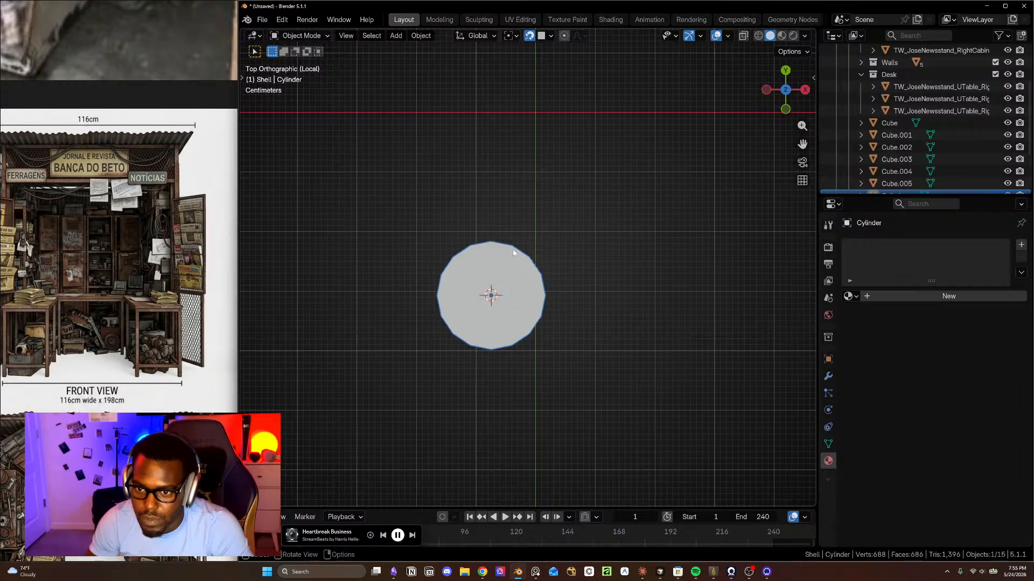
{"action": "scroll", "coordinate": [527, 340], "scroll_direction": "down", "scroll_amount": 3}
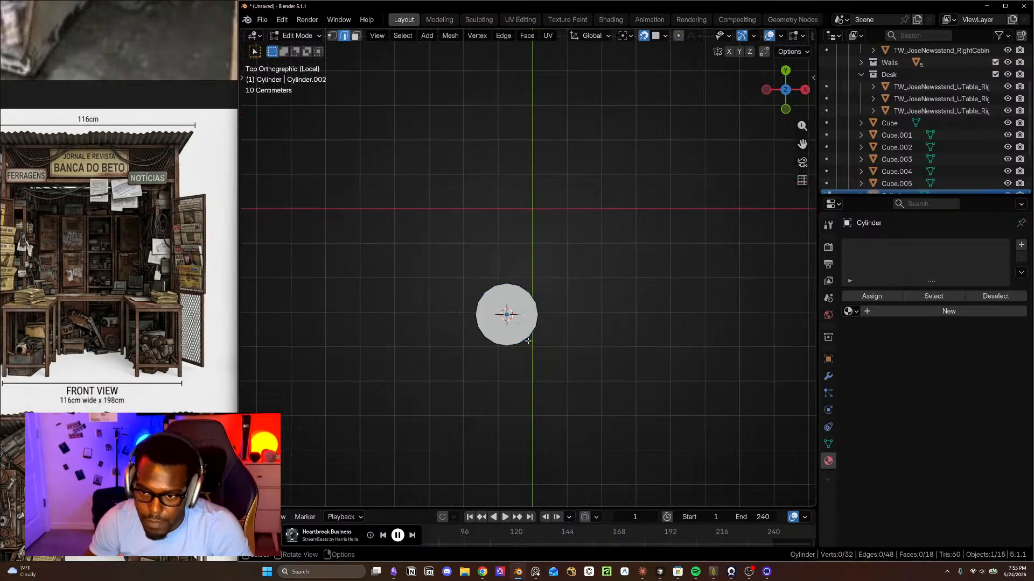
{"action": "middle_click_drag", "start_coordinate": [528, 342], "coordinate": [612, 360]}
{"action": "key", "text": "KP_Divide"}
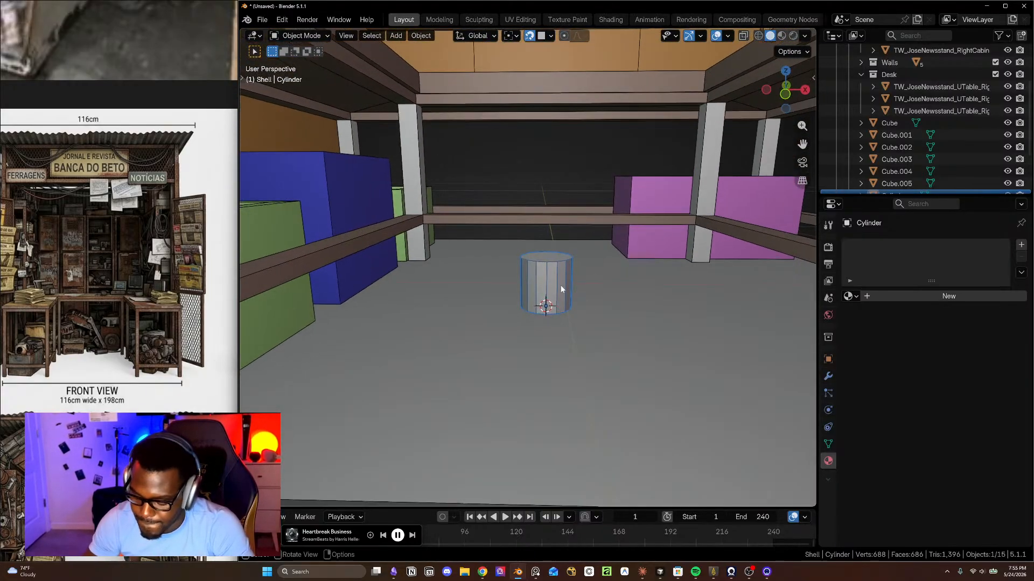
- Move the cylinder about 1 m along the Y axis toward the back of the stall, working in top view
{"action": "key", "text": "KP_7"}
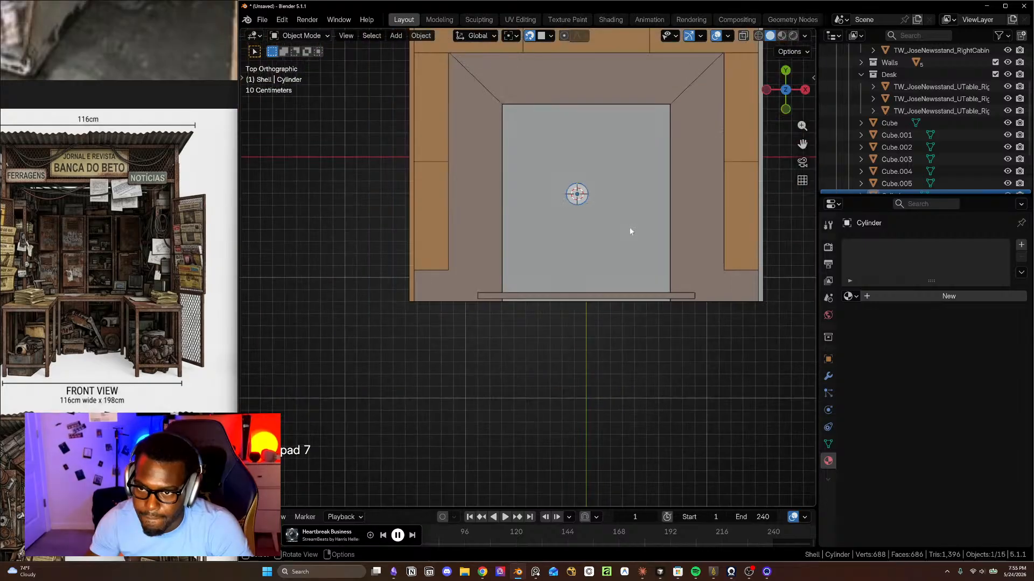
{"action": "scroll", "coordinate": [601, 313], "scroll_direction": "up", "scroll_amount": 1}
{"action": "key", "text": "g"}
{"action": "key", "text": "y"}
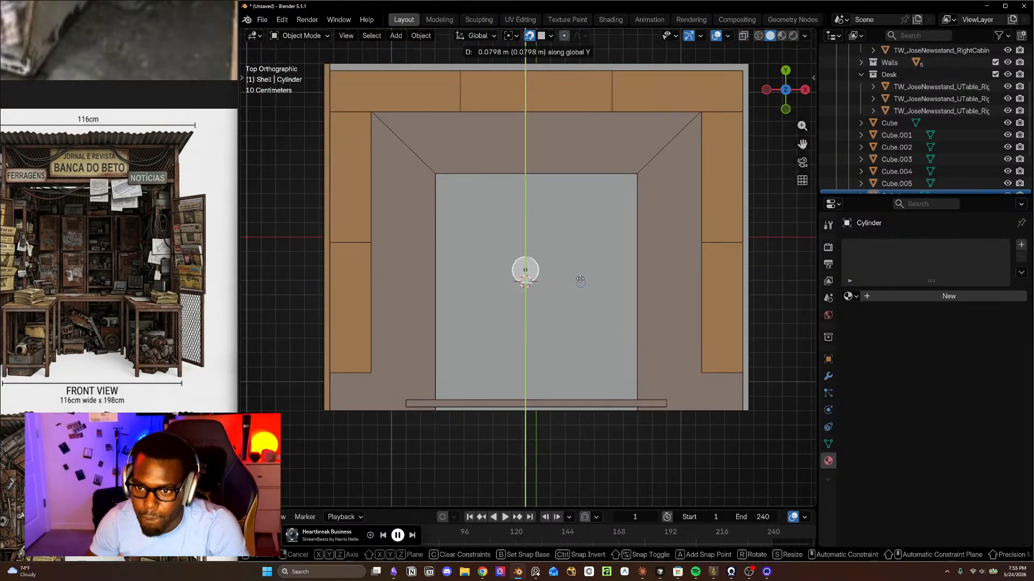
{"action": "left_click", "coordinate": [585, 123]}
- Scale the cylinder up uniformly by 2.546 in front view
{"action": "middle_click_drag", "start_coordinate": [585, 224], "coordinate": [583, 300]}
{"action": "key", "text": "KP_1"}
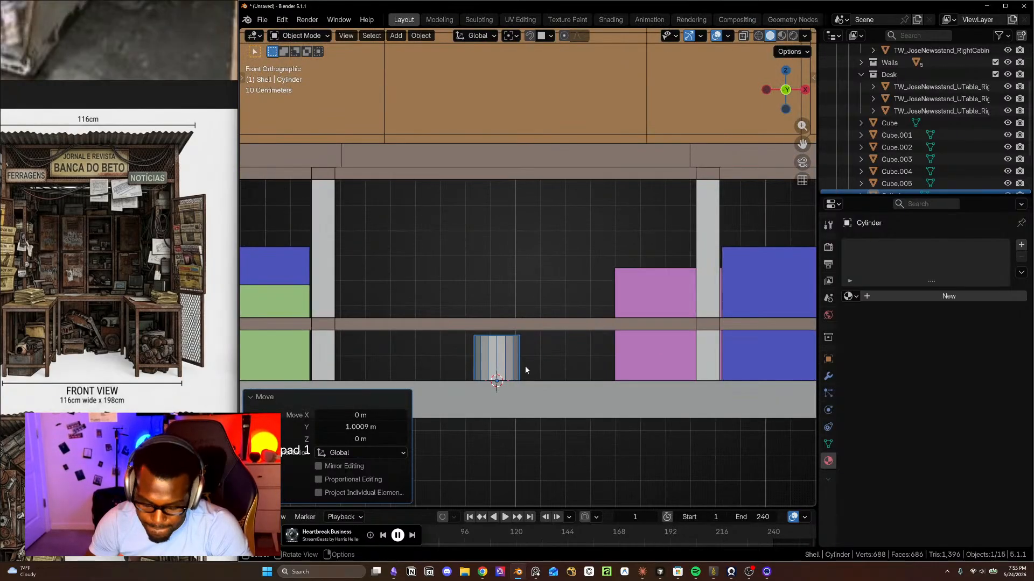
{"action": "key", "text": "s"}
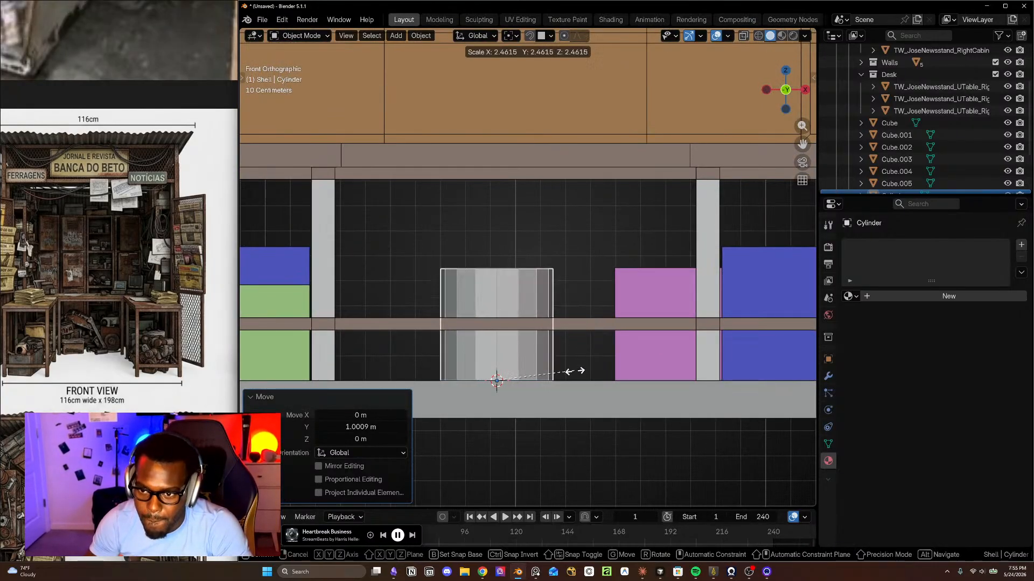
{"action": "left_click", "coordinate": [576, 369]}
{"action": "key", "text": "KP_3"}
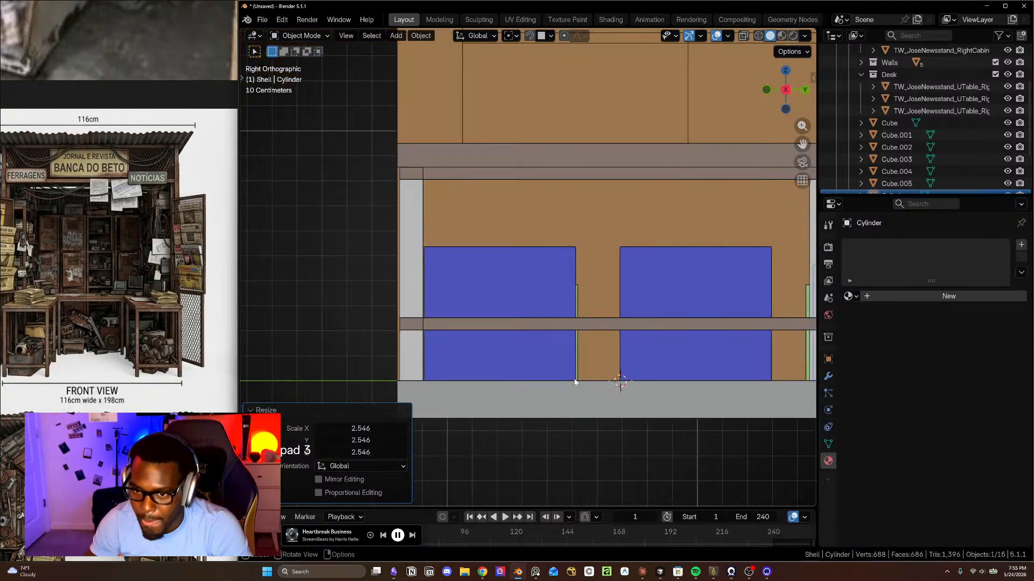
- Move the cylinder about 0.097 m along the Y axis so it sits between the back desk's legs in right view
{"action": "middle_click_drag", "start_coordinate": [606, 356], "coordinate": [385, 382], "text": "shift"}
{"action": "scroll", "coordinate": [552, 336], "scroll_direction": "up", "scroll_amount": 2}
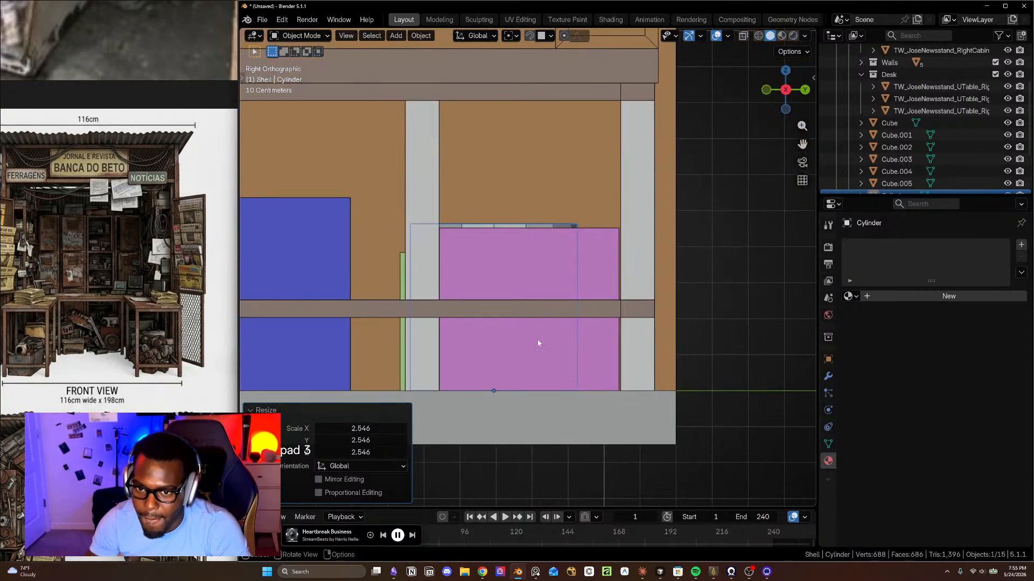
{"action": "key", "text": "g"}
{"action": "key", "text": "y"}
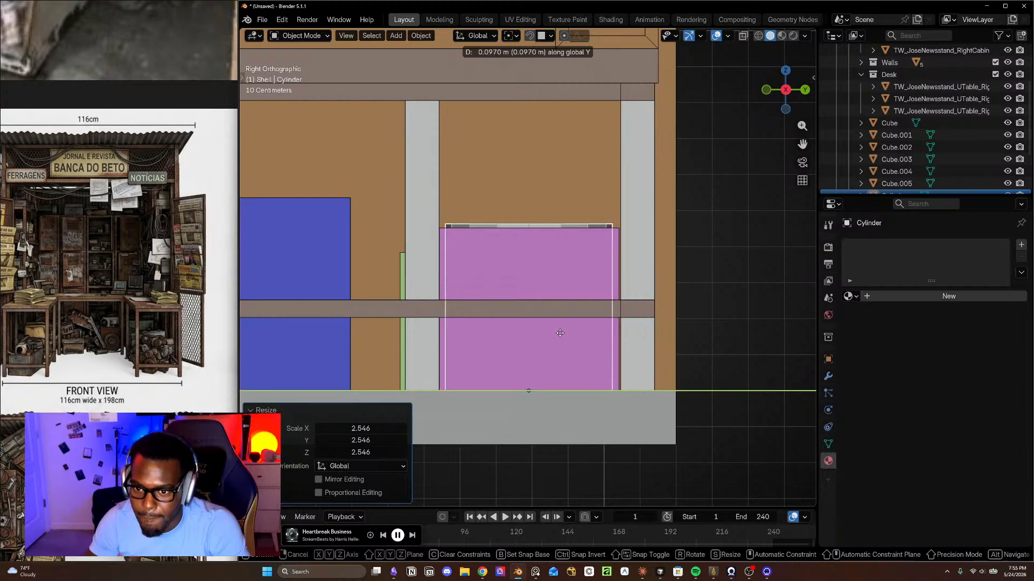
{"action": "left_click", "coordinate": [560, 333]}
- Scale the cylinder along the Z axis by 0.894 to make it slightly shorter
{"action": "middle_click_drag", "start_coordinate": [520, 309], "coordinate": [666, 338]}
{"action": "scroll", "coordinate": [406, 334], "scroll_direction": "down", "scroll_amount": 7}
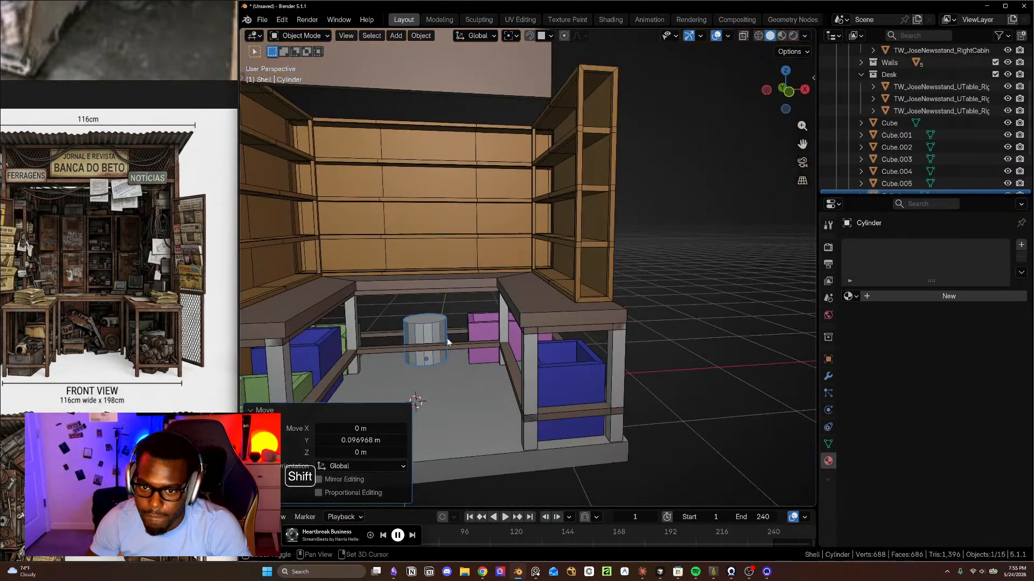
{"action": "scroll", "coordinate": [563, 316], "scroll_direction": "up", "scroll_amount": 6}
{"action": "middle_click_drag", "start_coordinate": [447, 338], "coordinate": [564, 342], "text": "shift"}
{"action": "key", "text": "s"}
{"action": "key", "text": "z"}
{"action": "left_click", "coordinate": [593, 338]}
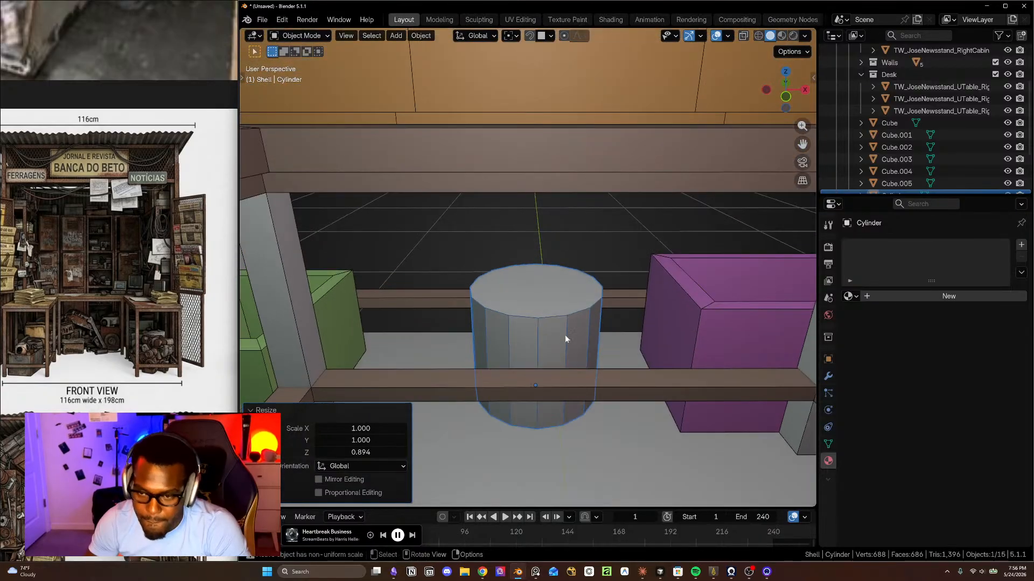
- Inset the cylinder's top face by about 0.2324 m in Edit Mode
{"action": "key", "text": "Tab"}
{"action": "middle_click_drag", "start_coordinate": [556, 298], "coordinate": [568, 309]}
{"action": "key", "text": "3"}
{"action": "left_click", "coordinate": [569, 308]}
{"action": "scroll", "coordinate": [569, 308], "scroll_direction": "up", "scroll_amount": 2}
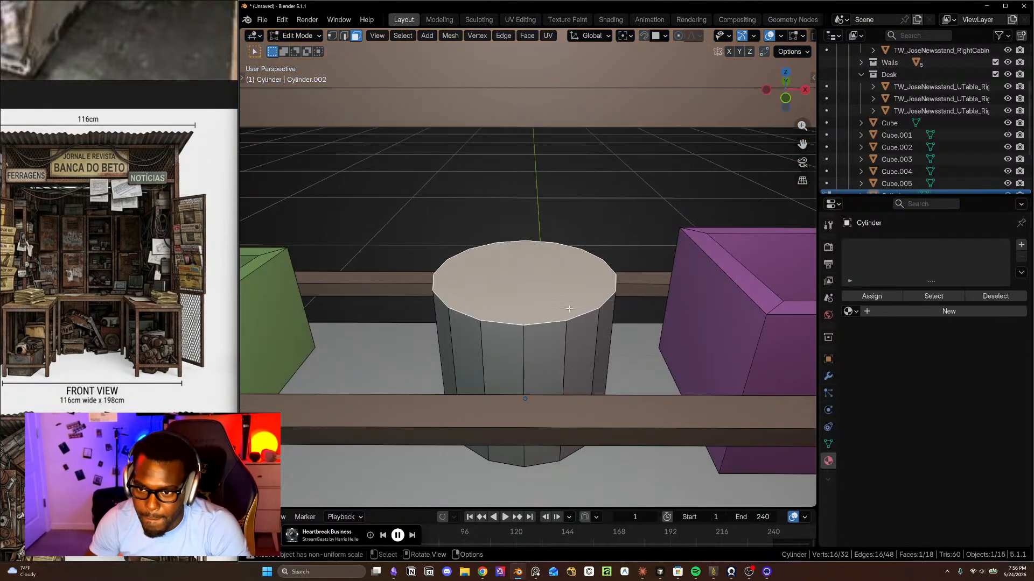
{"action": "key", "text": "i"}
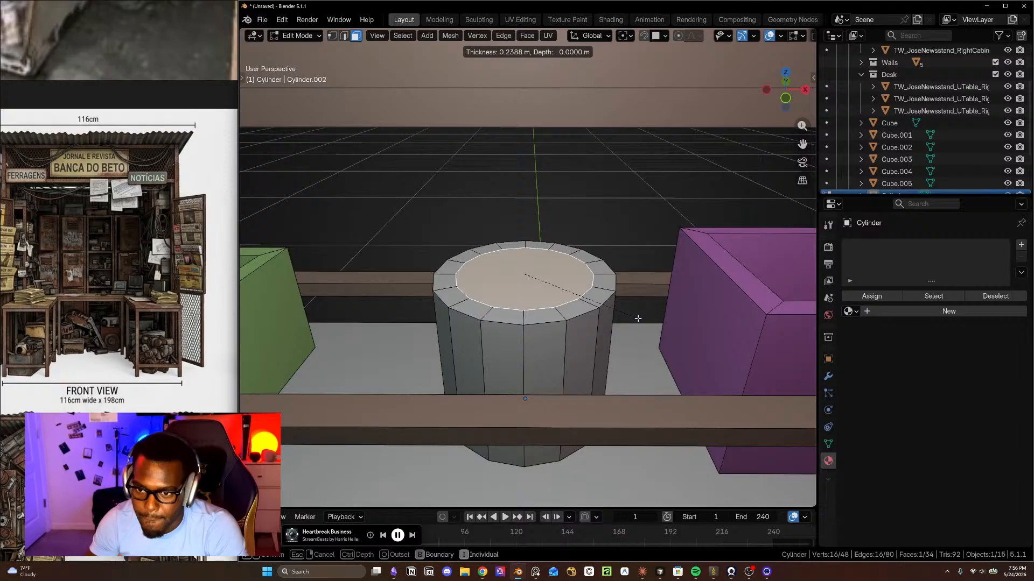
{"action": "left_click", "coordinate": [637, 318]}
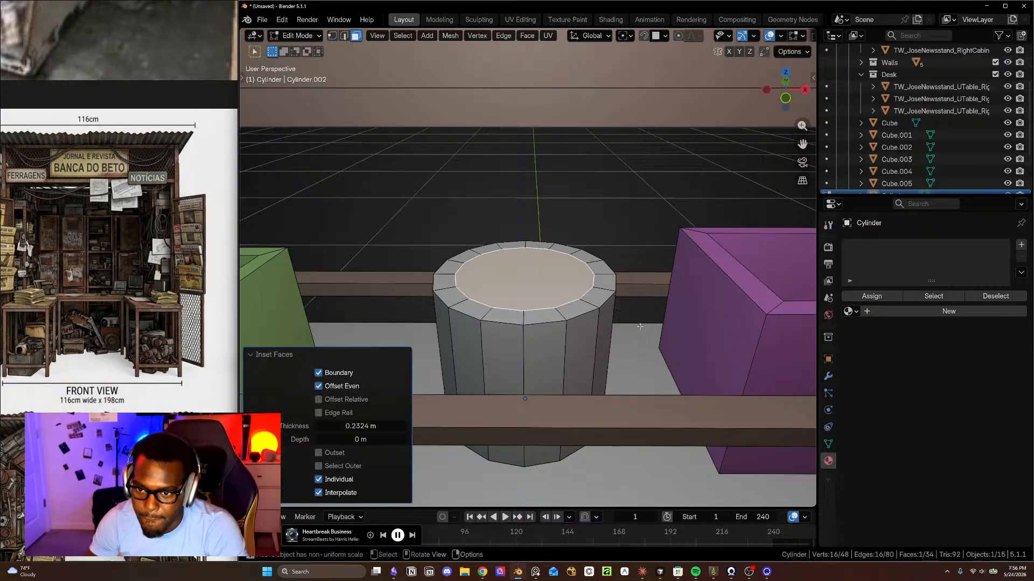
- Extrude the inset top face downward in front view to hollow the cylinder into a bin, and return to Object Mode
{"action": "middle_click_drag", "start_coordinate": [643, 341], "coordinate": [619, 344]}
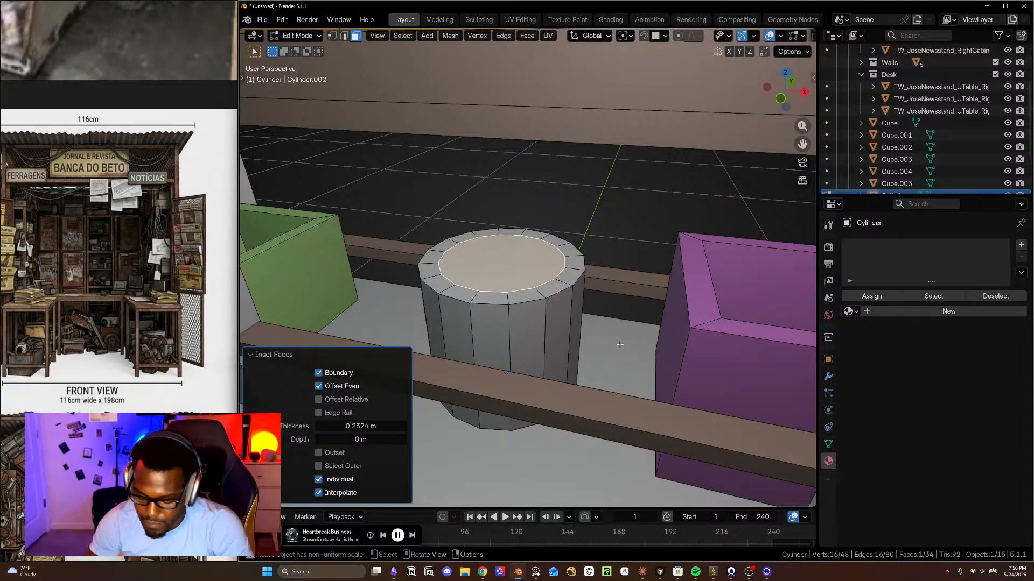
{"action": "key", "text": "alt+z"}
{"action": "key", "text": "KP_1"}
{"action": "key", "text": "e"}
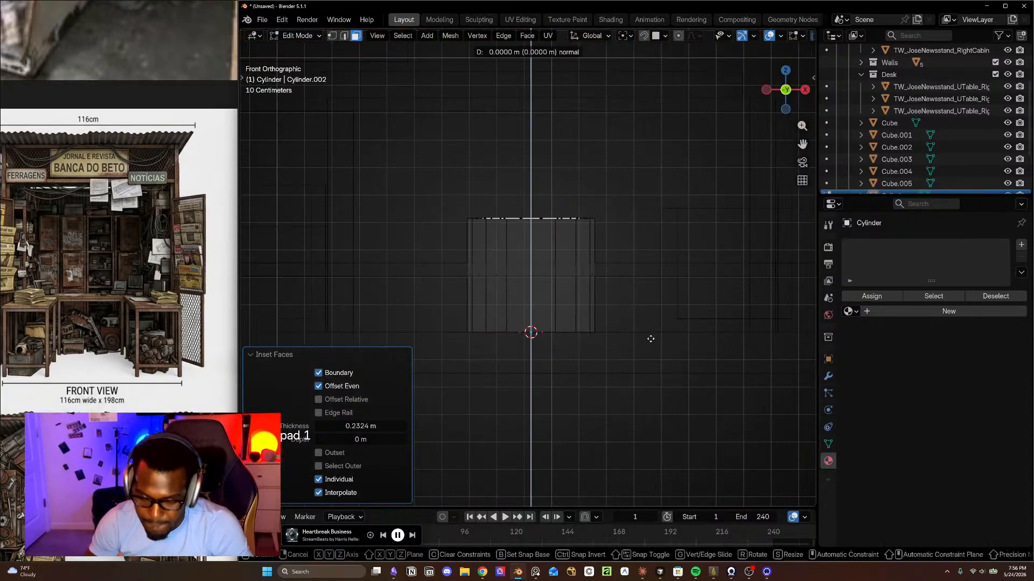
{"action": "left_click", "coordinate": [668, 439]}
{"action": "key", "text": "alt+z"}
{"action": "middle_click_drag", "start_coordinate": [614, 293], "coordinate": [553, 287]}
{"action": "key", "text": "Tab"}
- Give the bin a new material and set its viewport display color to red, #E74567FF
{"action": "scroll", "coordinate": [551, 294], "scroll_direction": "down", "scroll_amount": 3}
{"action": "left_click", "coordinate": [878, 297]}
{"action": "scroll", "coordinate": [919, 366], "scroll_direction": "down", "scroll_amount": 10}
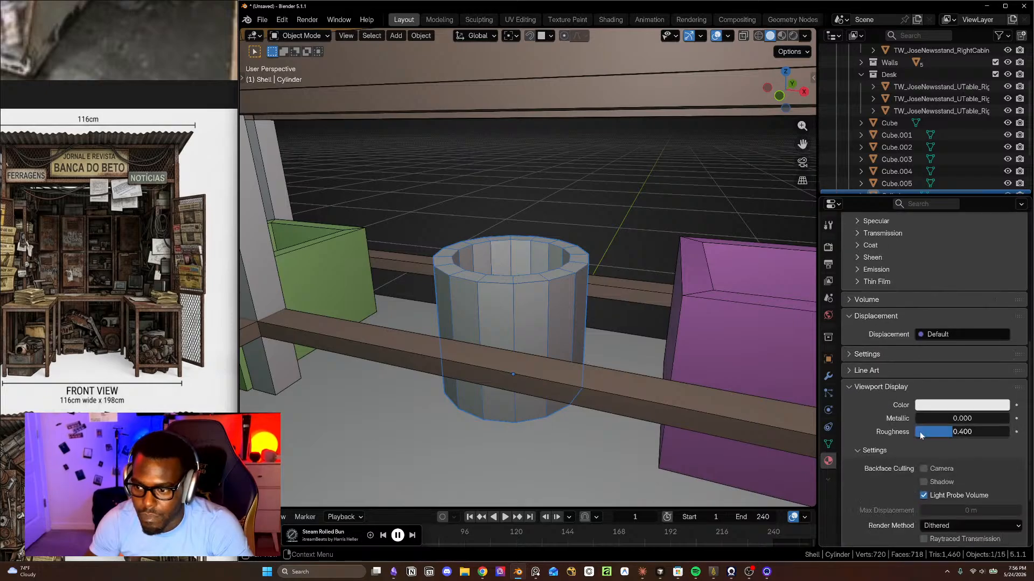
{"action": "left_click", "coordinate": [943, 405]}
{"action": "left_click", "coordinate": [948, 276]}
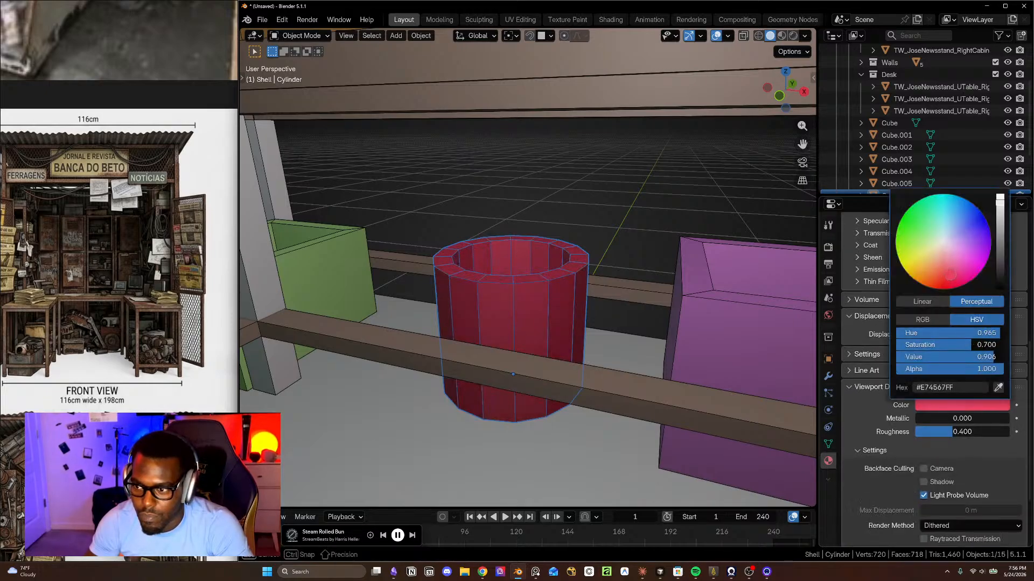
{"action": "left_click", "coordinate": [615, 224]}
{"action": "middle_click_drag", "start_coordinate": [615, 224], "coordinate": [582, 267]}
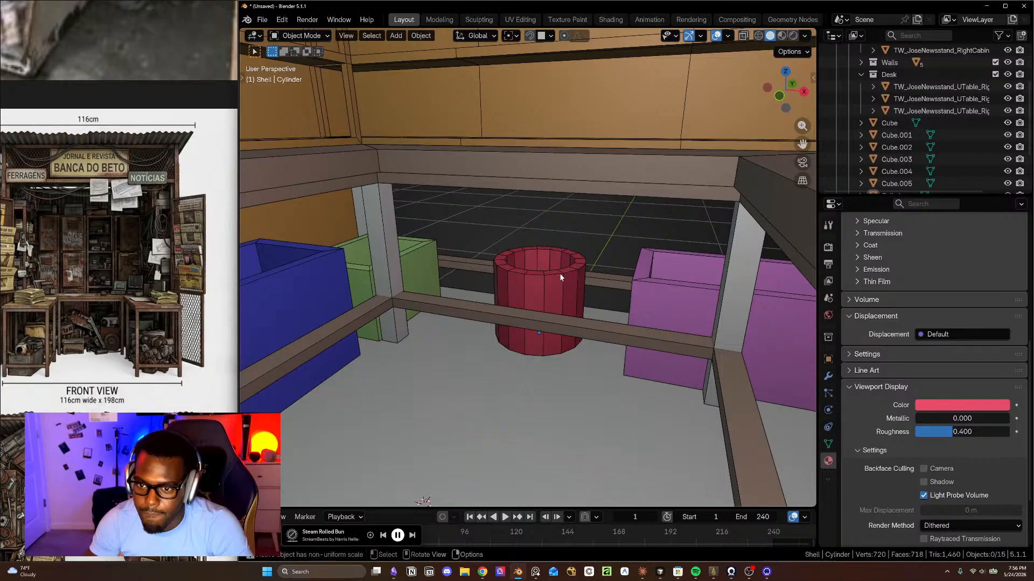
- Rename the red bin's mesh data as bin 4
{"action": "left_click", "coordinate": [560, 274]}
{"action": "scroll", "coordinate": [561, 291], "scroll_direction": "down", "scroll_amount": 4}
{"action": "middle_click_drag", "start_coordinate": [561, 311], "coordinate": [582, 295]}
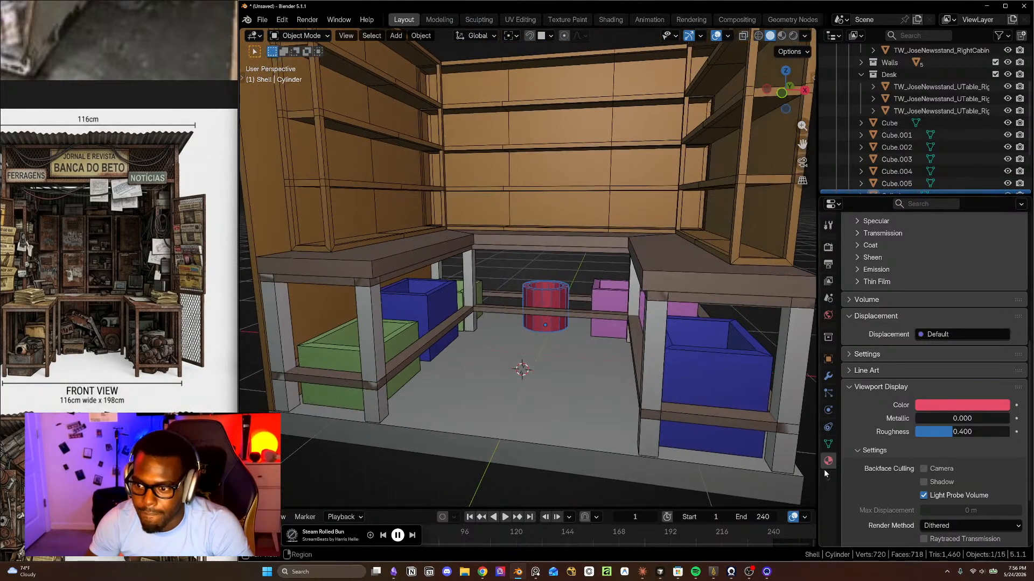
{"action": "left_click", "coordinate": [828, 444]}
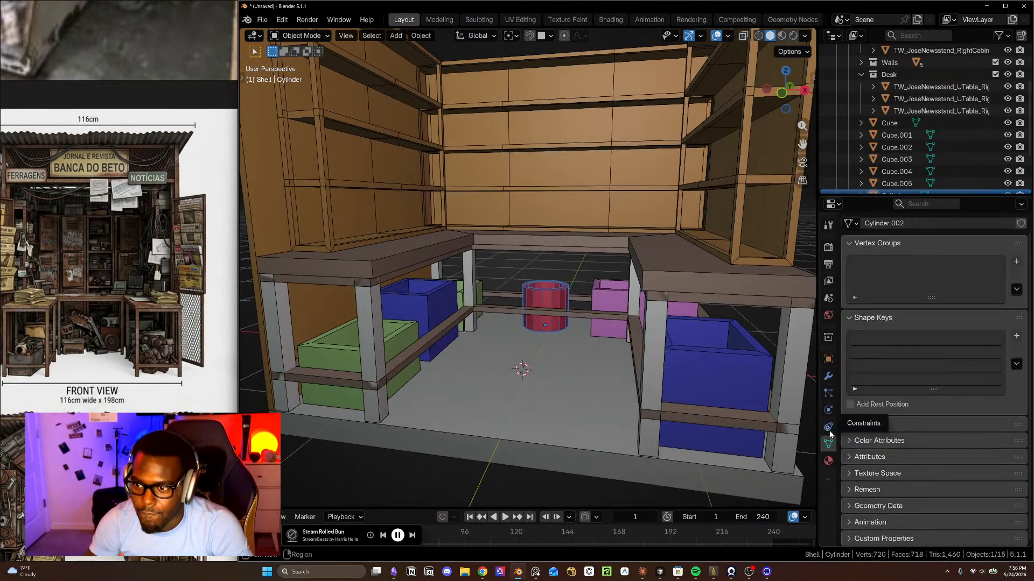
{"action": "left_click", "coordinate": [885, 224]}
{"action": "type", "text": "bin4"}
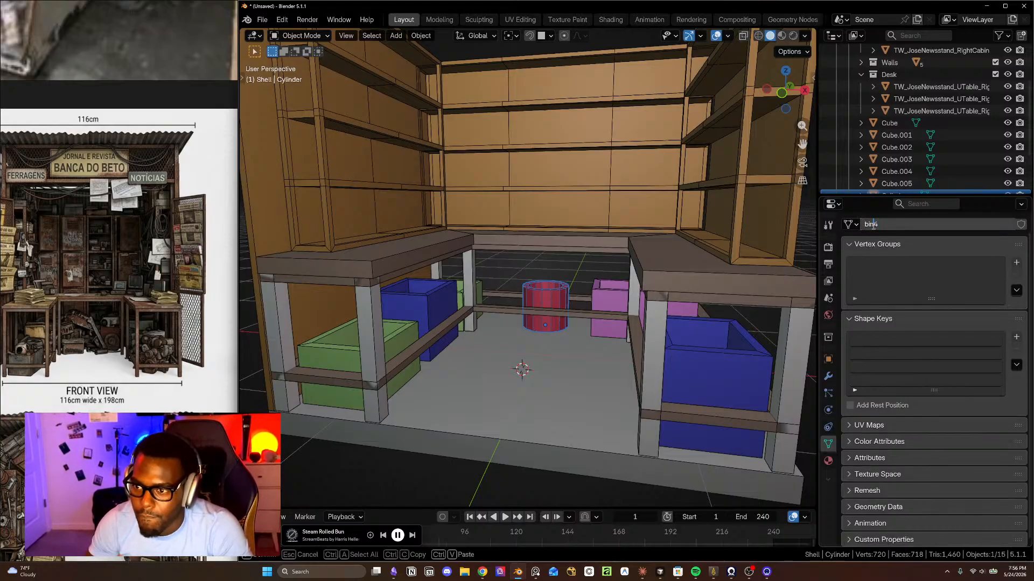
{"action": "key", "text": "Return"}
- Move the red bin 0.1264 m along the X axis toward the purple bin under the back desk
{"action": "scroll", "coordinate": [524, 309], "scroll_direction": "up", "scroll_amount": 3}
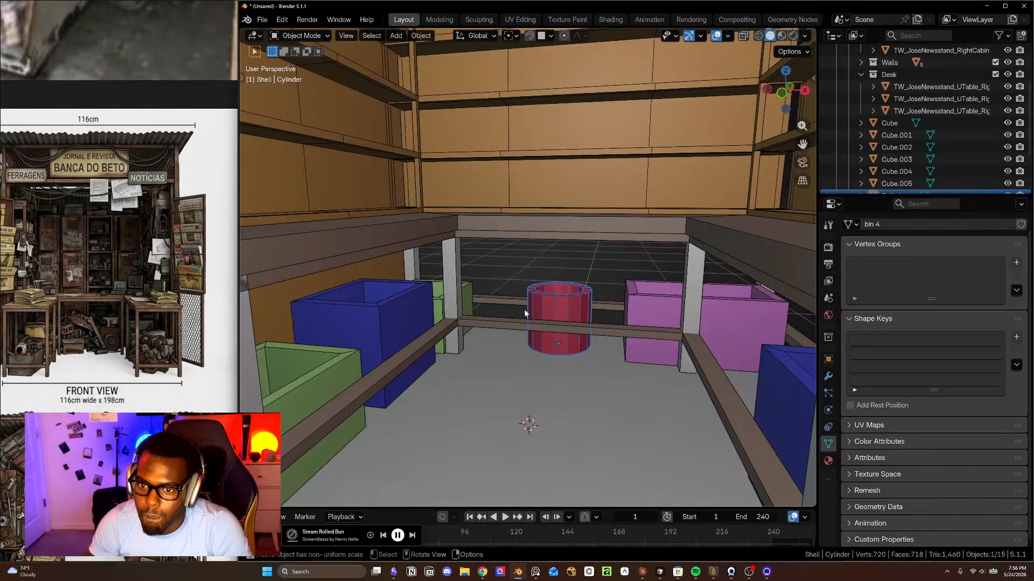
{"action": "middle_click_drag", "start_coordinate": [554, 318], "coordinate": [567, 315]}
{"action": "scroll", "coordinate": [580, 285], "scroll_direction": "down", "scroll_amount": 2}
{"action": "scroll", "coordinate": [574, 311], "scroll_direction": "up", "scroll_amount": 1}
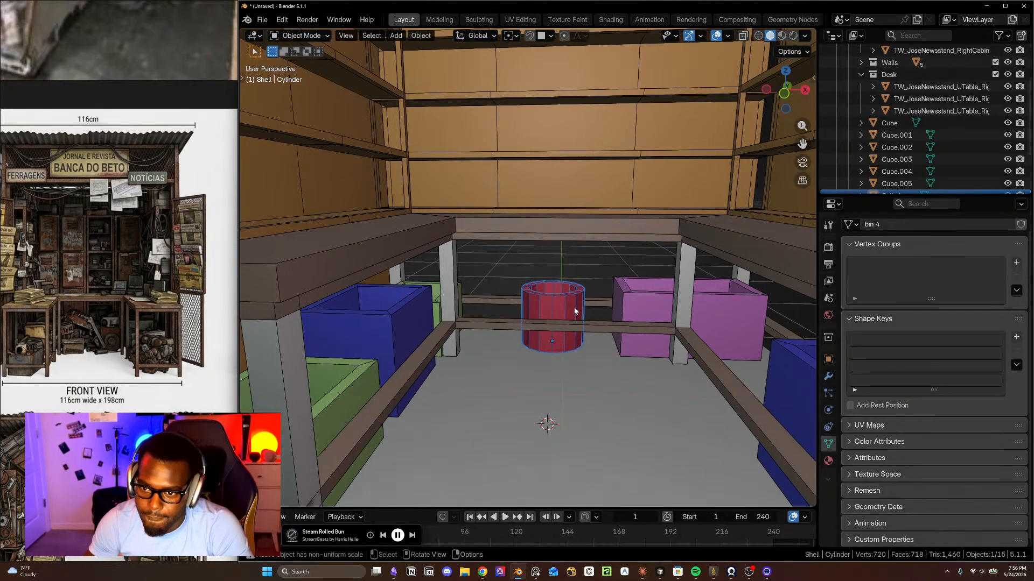
{"action": "key", "text": "g"}
{"action": "key", "text": "x"}
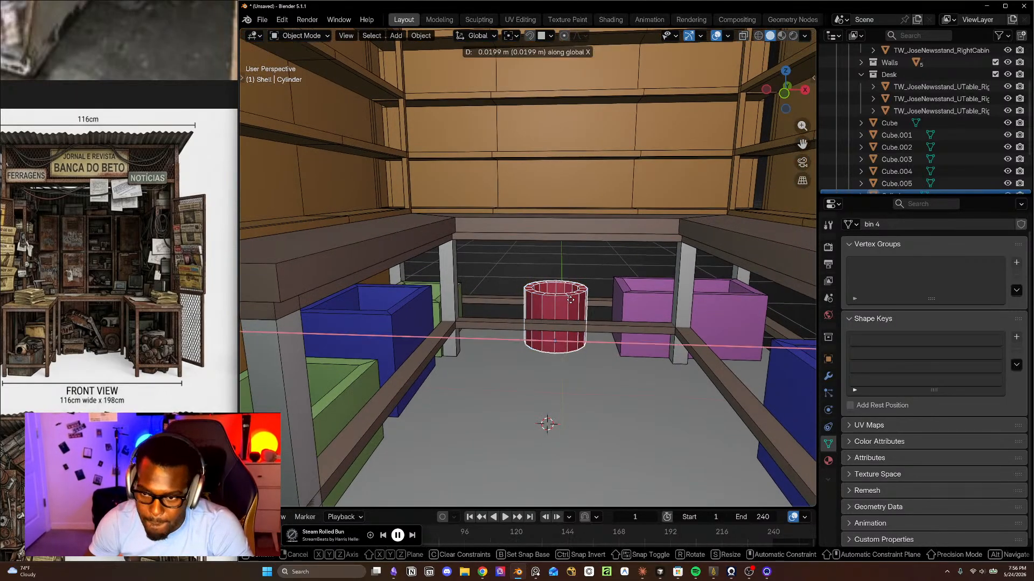
{"action": "left_click", "coordinate": [583, 306]}
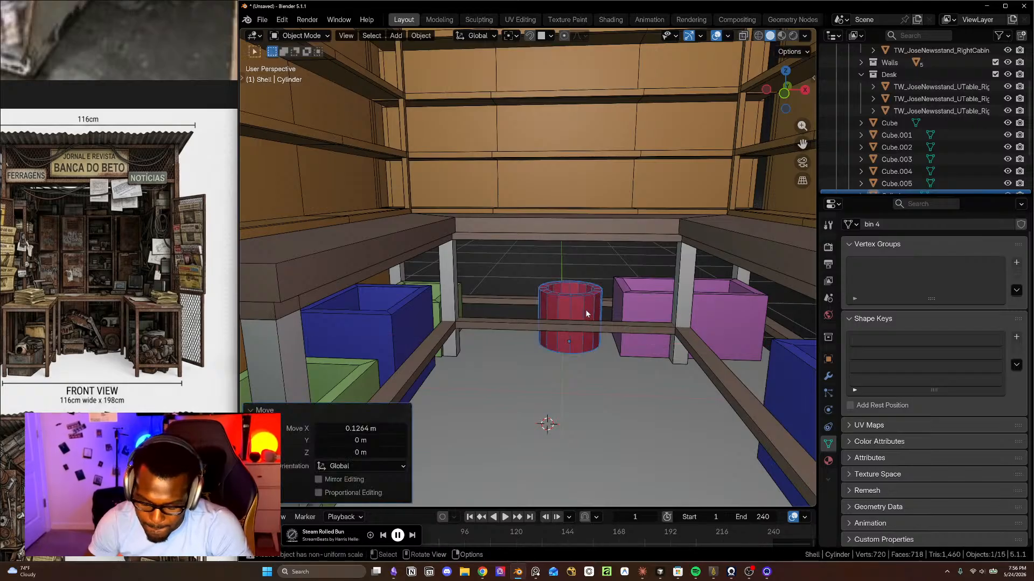
- Make a linked duplicate of the red bin about -0.478 m along the X axis, beside the original
{"action": "key", "text": "alt+d"}
{"action": "key", "text": "x"}
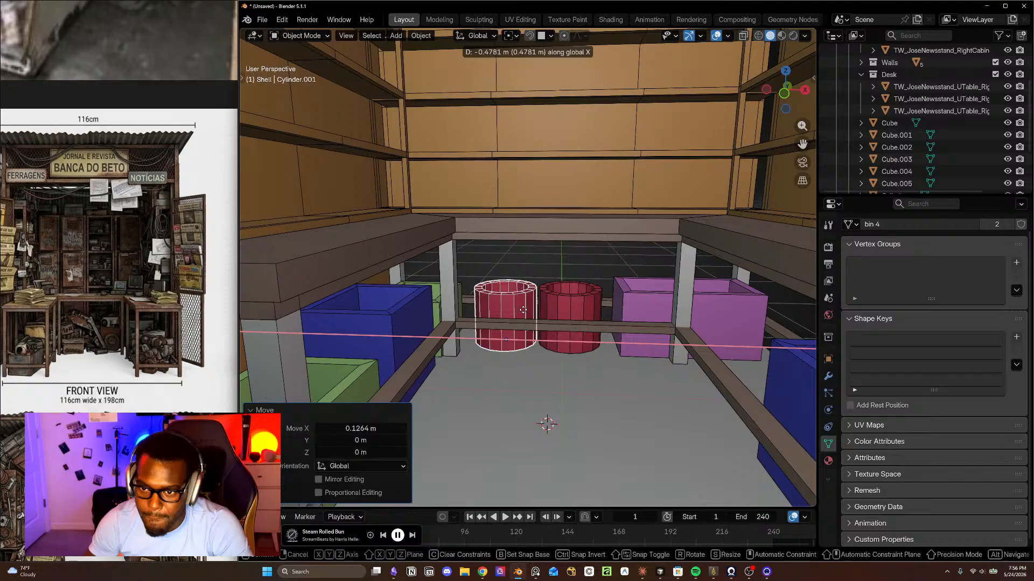
{"action": "left_click", "coordinate": [523, 311]}
- Make a linked duplicate of the original red bin 1.0899 m along the X axis, toward the right desk
{"action": "middle_click_drag", "start_coordinate": [523, 311], "coordinate": [493, 304]}
{"action": "scroll", "coordinate": [603, 318], "scroll_direction": "up", "scroll_amount": 2}
{"action": "left_click", "coordinate": [511, 311]}
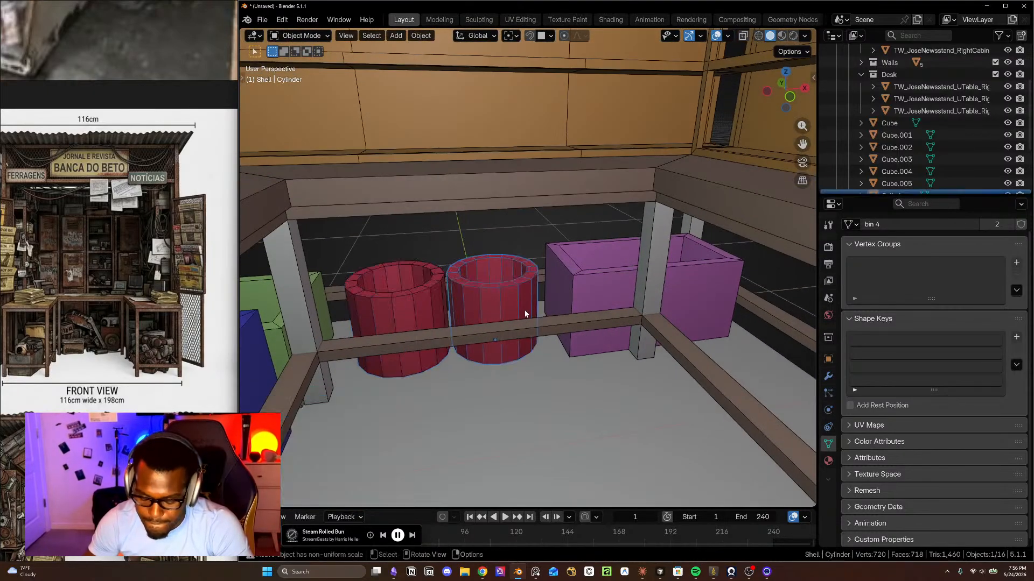
{"action": "key", "text": "alt+d"}
{"action": "key", "text": "x"}
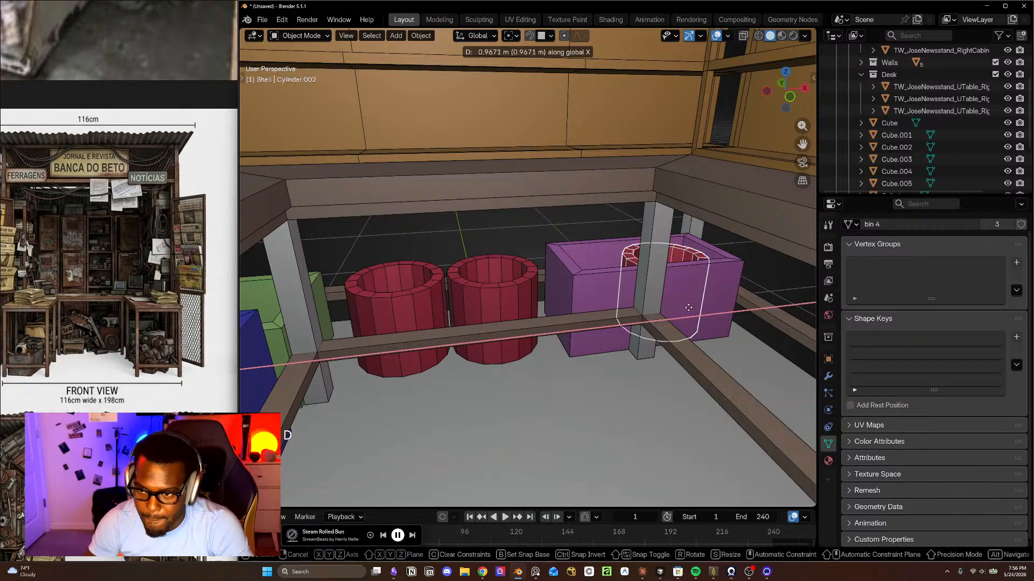
{"action": "left_click", "coordinate": [706, 308]}
- Move the new red bin -0.77989 m along the Y axis under the right desk, working in right view
{"action": "key", "text": "KP_3"}
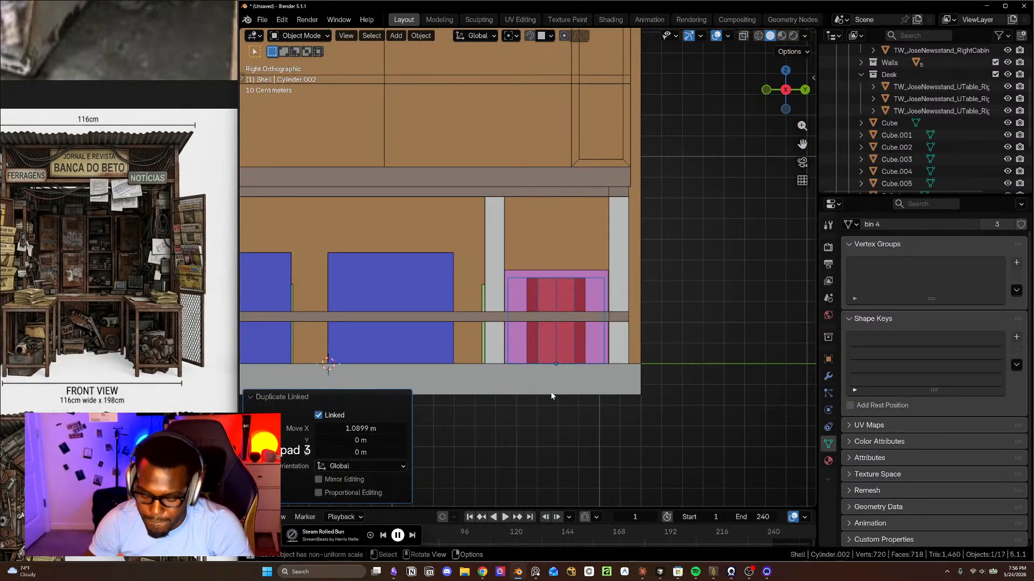
{"action": "key", "text": "g"}
{"action": "key", "text": "y"}
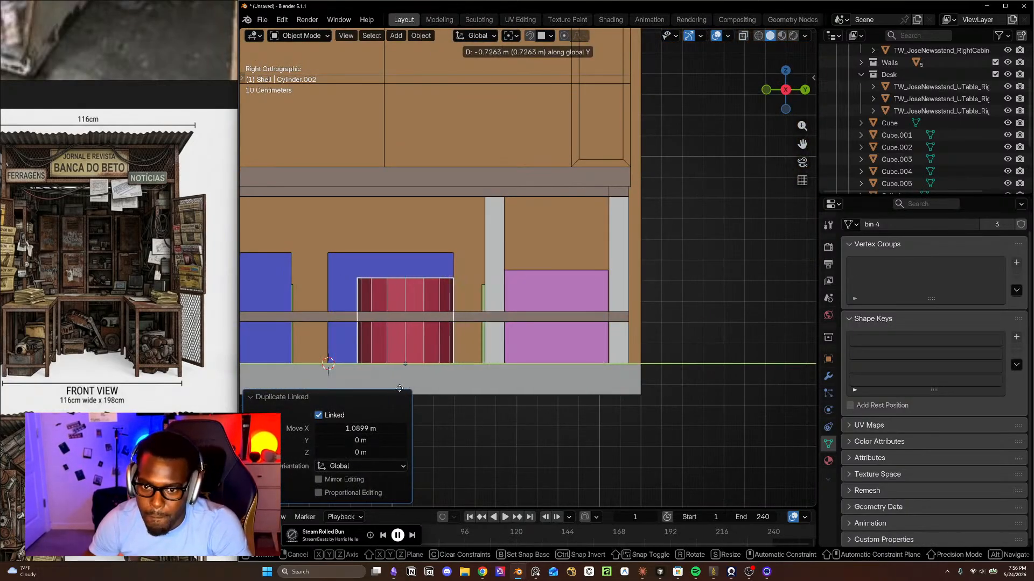
{"action": "left_click", "coordinate": [405, 363]}
- Stack a linked duplicate of the right desk's red bin on top of it, 0.41502 m up the Z axis
{"action": "middle_click_drag", "start_coordinate": [404, 360], "coordinate": [716, 299]}
{"action": "scroll", "coordinate": [528, 293], "scroll_direction": "up", "scroll_amount": 3}
{"action": "middle_click_drag", "start_coordinate": [716, 298], "coordinate": [646, 237], "text": "shift"}
{"action": "scroll", "coordinate": [630, 269], "scroll_direction": "up", "scroll_amount": 2}
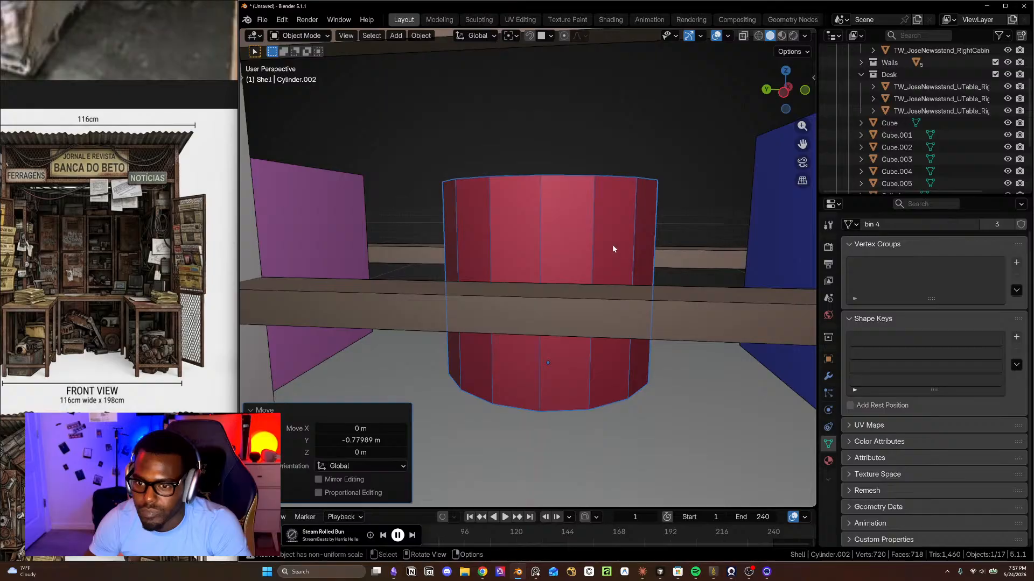
{"action": "scroll", "coordinate": [612, 247], "scroll_direction": "up", "scroll_amount": 2}
{"action": "scroll", "coordinate": [582, 268], "scroll_direction": "down", "scroll_amount": 1}
{"action": "key", "text": "KP_3"}
{"action": "scroll", "coordinate": [561, 248], "scroll_direction": "down", "scroll_amount": 2}
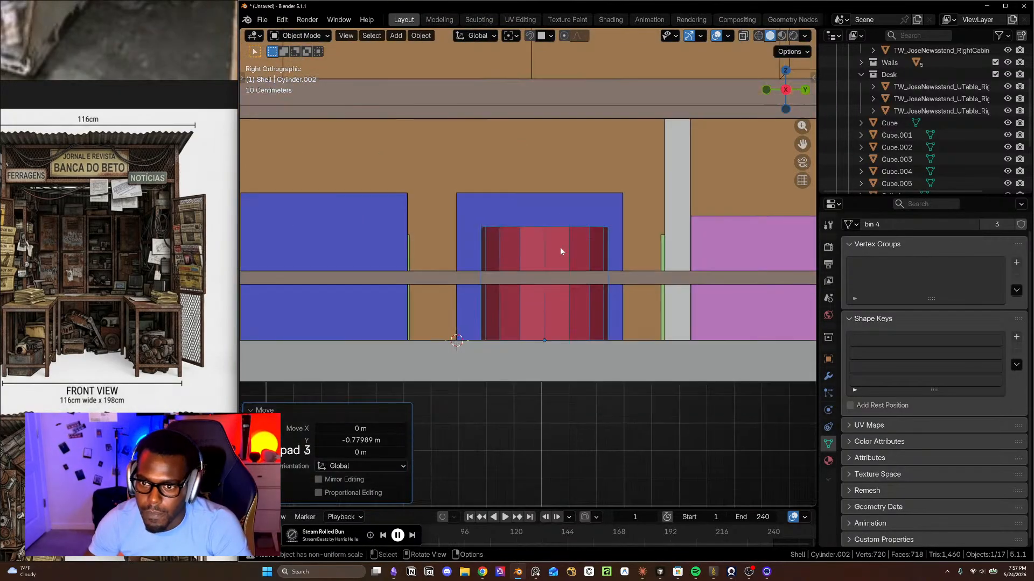
{"action": "middle_click_drag", "start_coordinate": [561, 247], "coordinate": [541, 279], "text": "shift"}
{"action": "left_click", "coordinate": [544, 277]}
{"action": "key", "text": "shift+d"}
{"action": "key", "text": "z"}
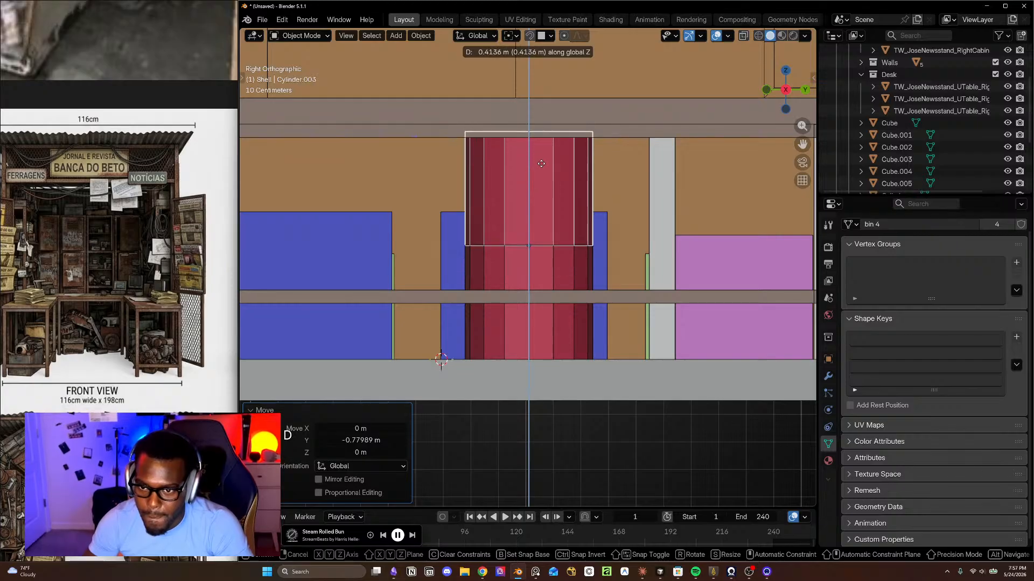
{"action": "left_click", "coordinate": [541, 163]}
- Offset the upper stacked bin -0.12069 m along the X axis
{"action": "middle_click_drag", "start_coordinate": [538, 172], "coordinate": [514, 252]}
{"action": "key", "text": "g"}
{"action": "key", "text": "x"}
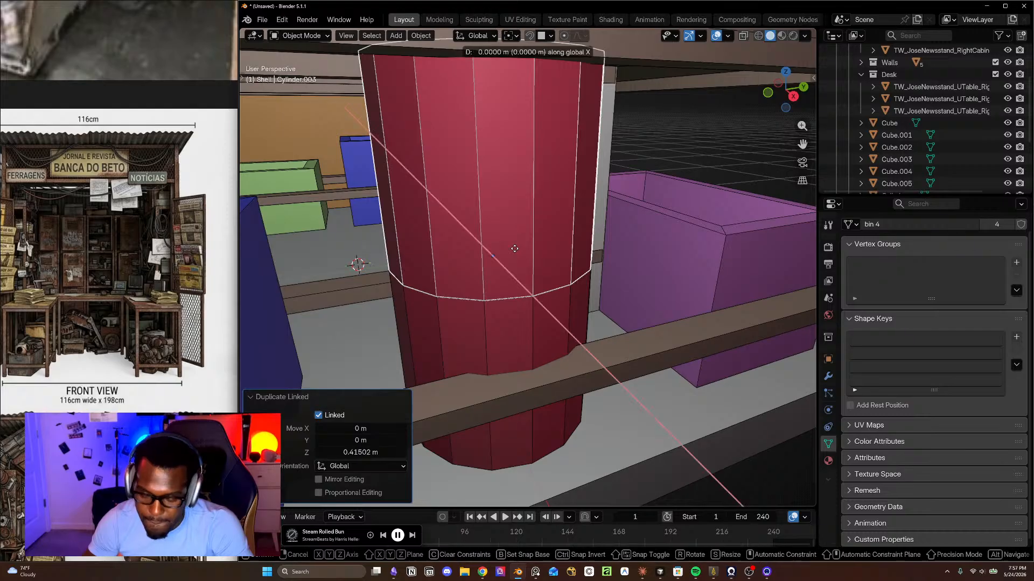
{"action": "left_click", "coordinate": [479, 253]}
{"action": "middle_click_drag", "start_coordinate": [481, 250], "coordinate": [520, 196]}
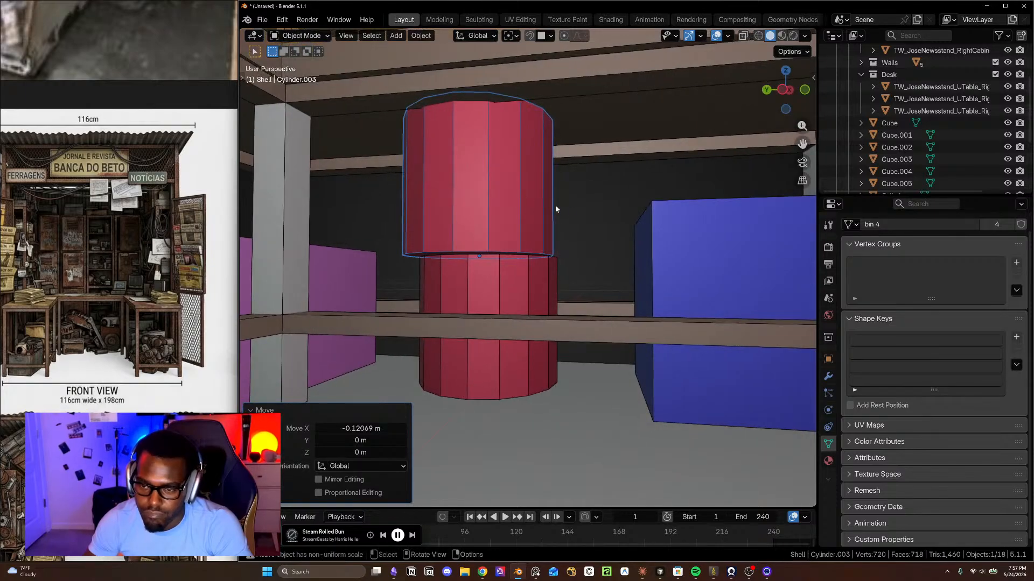
- Select the original red bin beside the purple bin under the back desk and enter Edit Mode
{"action": "middle_click_drag", "start_coordinate": [598, 206], "coordinate": [382, 265]}
{"action": "scroll", "coordinate": [473, 264], "scroll_direction": "down", "scroll_amount": 4}
{"action": "scroll", "coordinate": [384, 263], "scroll_direction": "up", "scroll_amount": 3}
{"action": "left_click", "coordinate": [402, 267]}
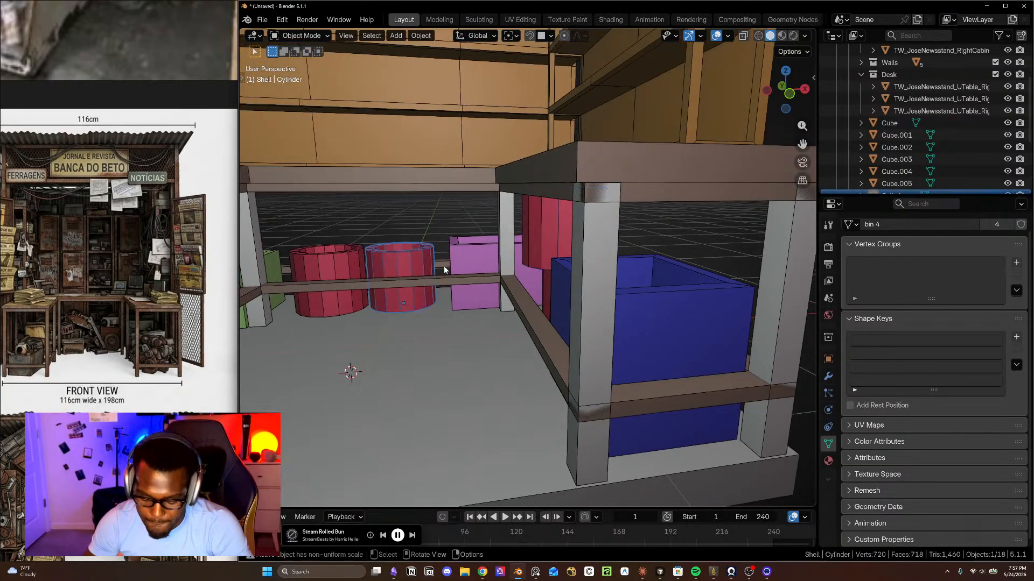
{"action": "key", "text": "Tab"}
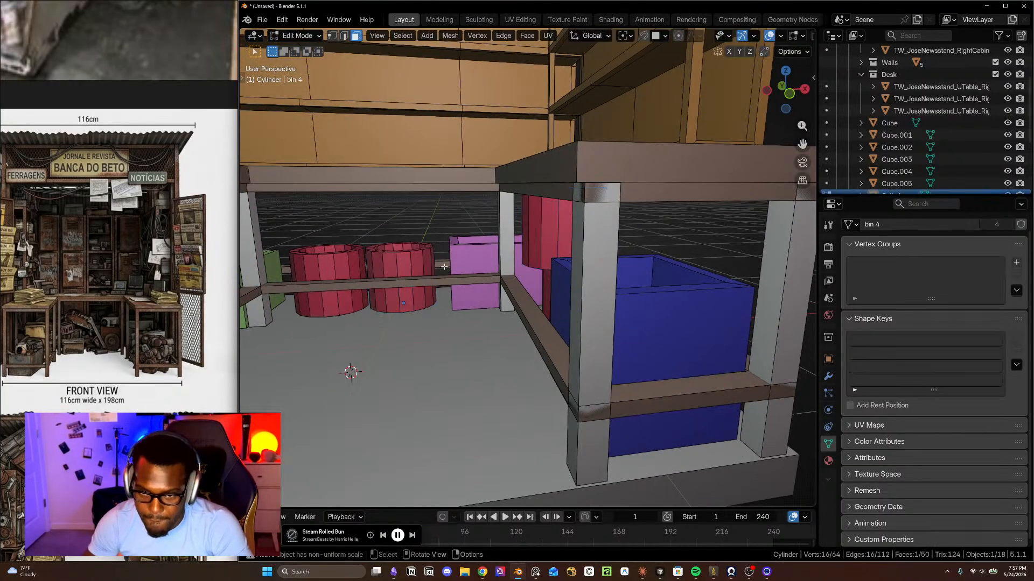
- Try to scale the red bin's whole mesh along the Z axis, and undo it
{"action": "key", "text": "a"}
{"action": "key", "text": "s"}
{"action": "key", "text": "z"}
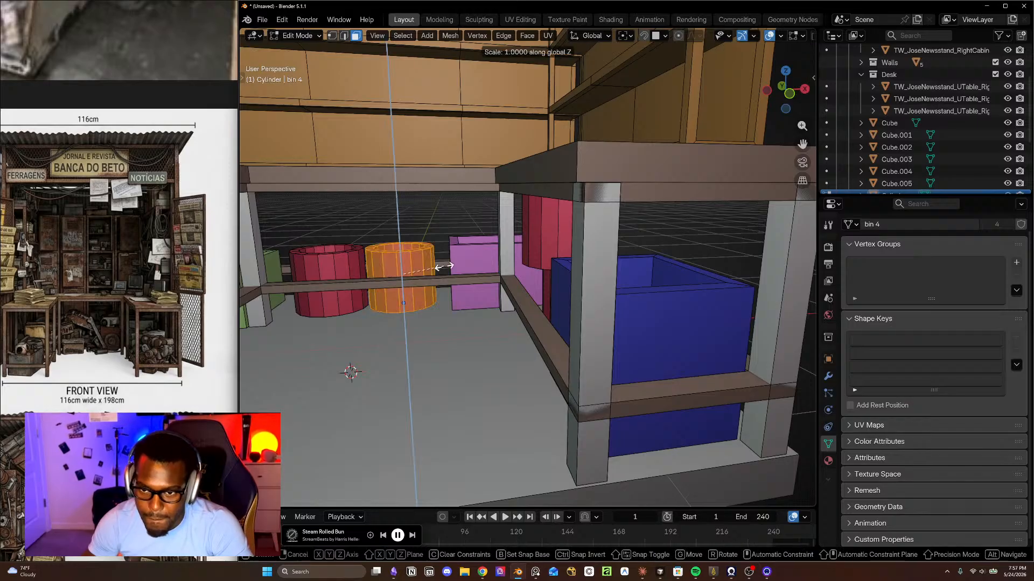
{"action": "left_click", "coordinate": [439, 266]}
{"action": "key", "text": "ctrl+z"}
- Select the face loop around the red bin's top rim and move it -0.078181 m along the Z axis
{"action": "scroll", "coordinate": [439, 266], "scroll_direction": "up", "scroll_amount": 2}
{"action": "middle_click_drag", "start_coordinate": [439, 266], "coordinate": [517, 267], "text": "shift"}
{"action": "scroll", "coordinate": [516, 267], "scroll_direction": "down", "scroll_amount": 1}
{"action": "middle_click_drag", "start_coordinate": [517, 267], "coordinate": [527, 265]}
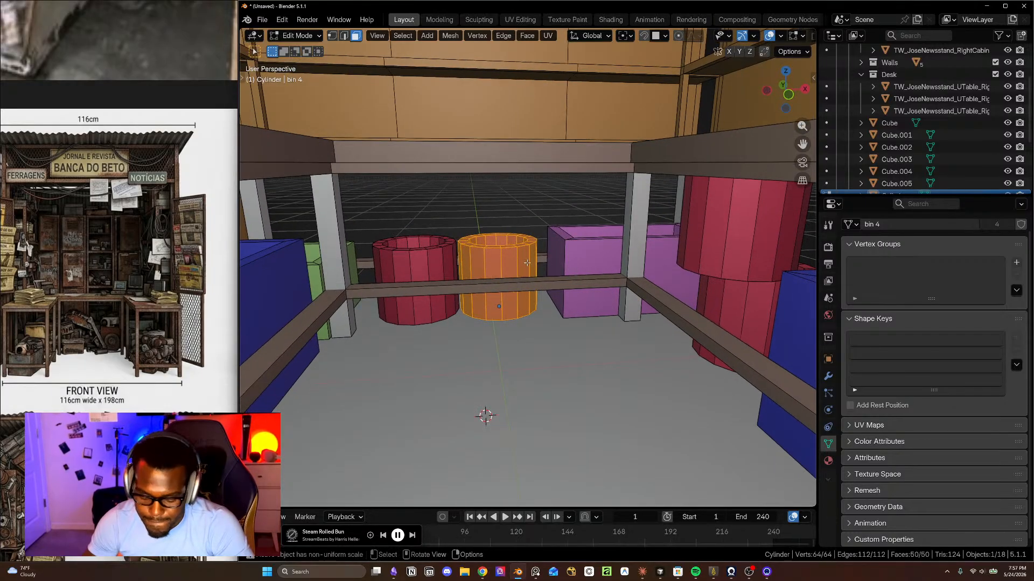
{"action": "key", "text": "Tab"}
{"action": "key", "text": "Tab"}
{"action": "left_click", "coordinate": [530, 240]}
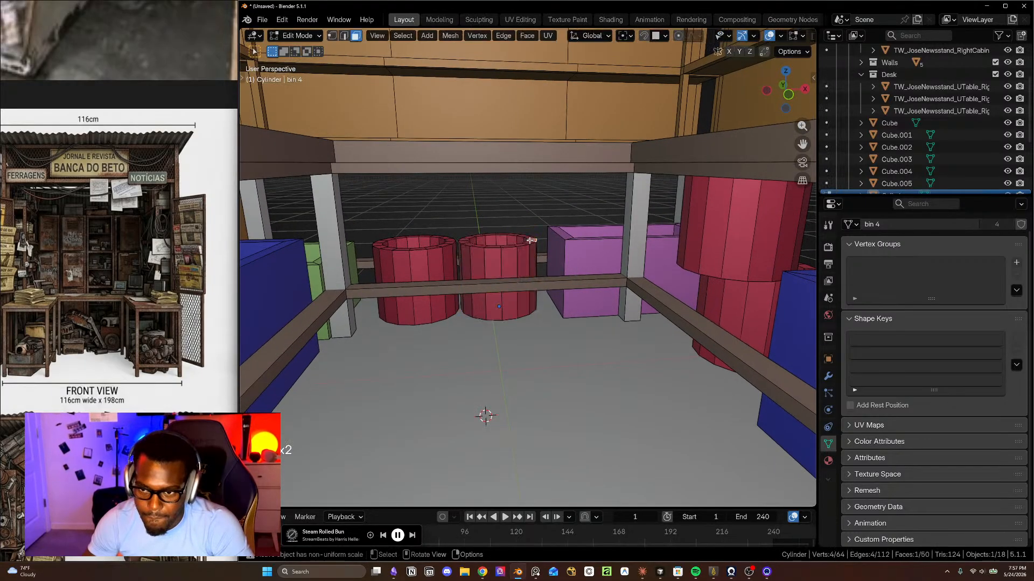
{"action": "left_click", "coordinate": [530, 240], "text": "alt"}
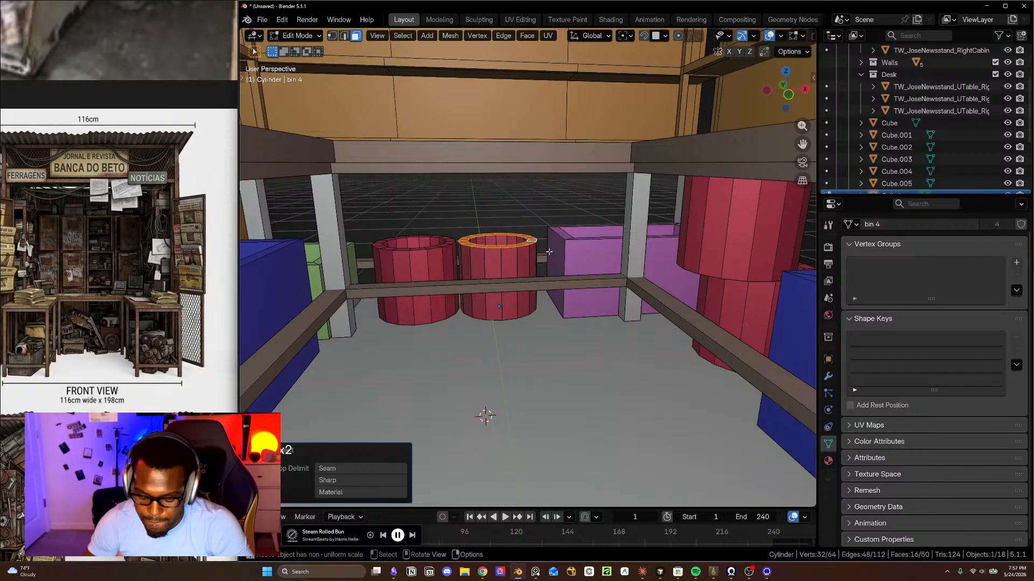
{"action": "key", "text": "g"}
{"action": "key", "text": "z"}
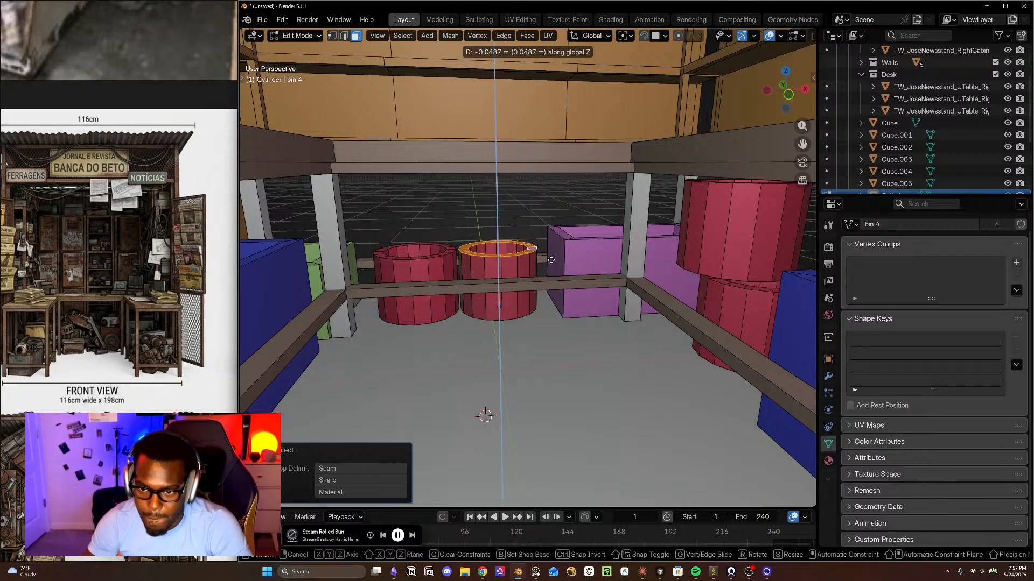
{"action": "left_click", "coordinate": [553, 265]}
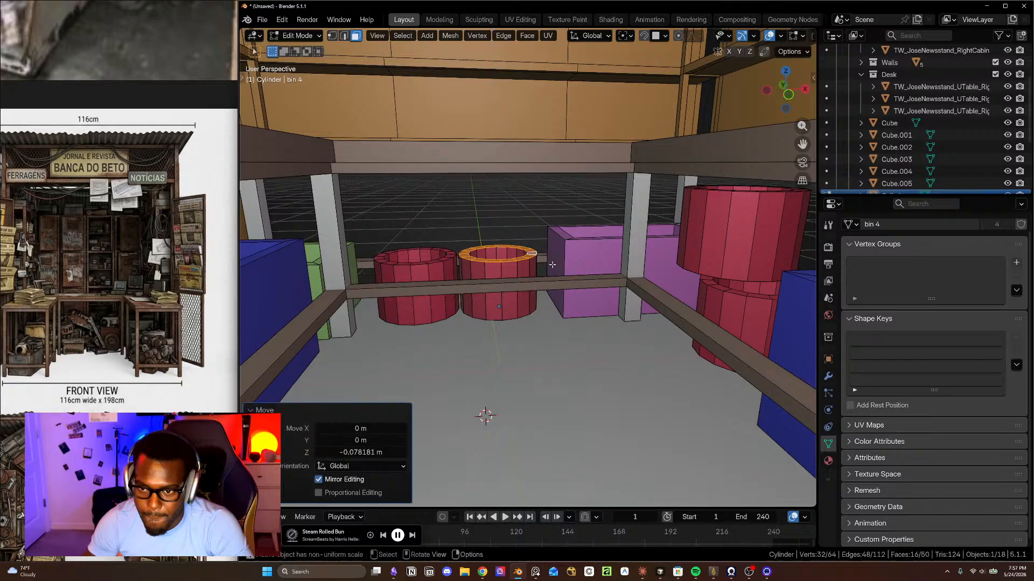
- In Object Mode with snapping on, move the right desk's upper stacked red bin -0.078504 m along the Z axis
{"action": "left_click", "coordinate": [727, 255]}
{"action": "key", "text": "Tab"}
{"action": "left_click", "coordinate": [731, 249]}
{"action": "middle_click_drag", "start_coordinate": [731, 248], "coordinate": [724, 269]}
{"action": "key", "text": "KP_3"}
{"action": "scroll", "coordinate": [512, 293], "scroll_direction": "up", "scroll_amount": 2}
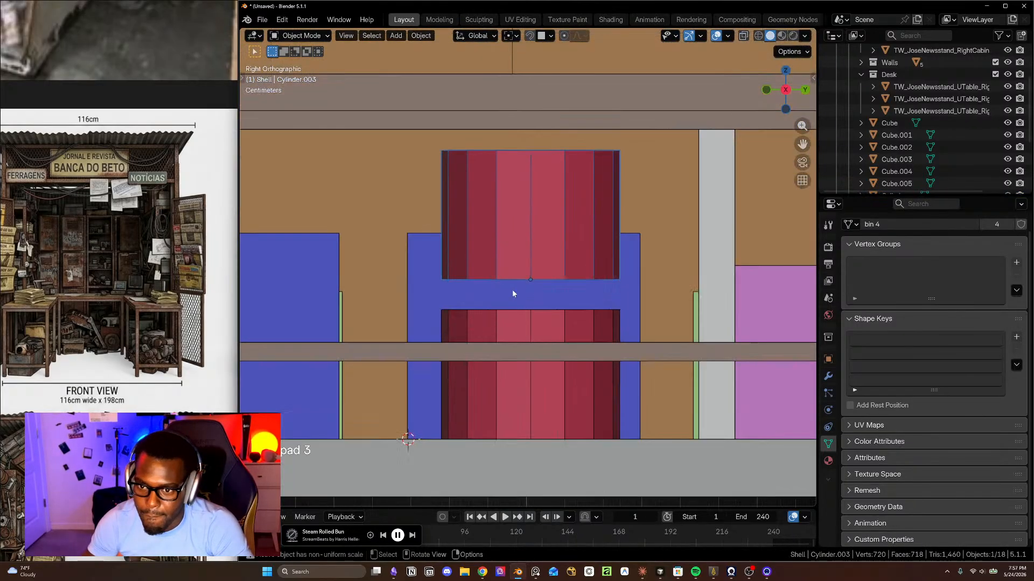
{"action": "left_click", "coordinate": [529, 36]}
{"action": "middle_click_drag", "start_coordinate": [588, 258], "coordinate": [585, 283]}
{"action": "scroll", "coordinate": [585, 283], "scroll_direction": "down", "scroll_amount": 4}
{"action": "middle_click_drag", "start_coordinate": [580, 328], "coordinate": [554, 153], "text": "shift"}
{"action": "scroll", "coordinate": [571, 236], "scroll_direction": "down", "scroll_amount": 5}
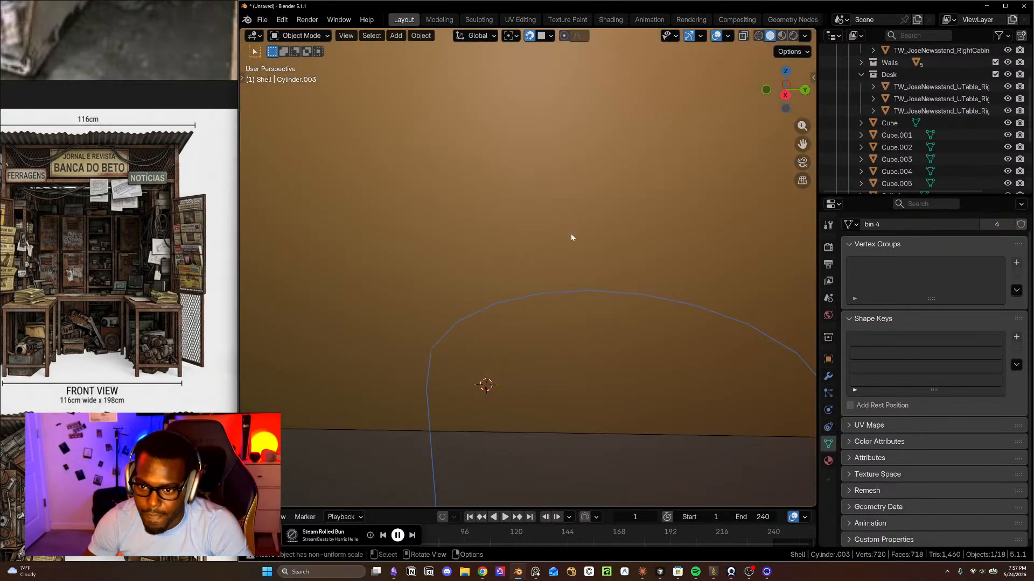
{"action": "middle_click_drag", "start_coordinate": [576, 345], "coordinate": [547, 233], "text": "shift"}
{"action": "scroll", "coordinate": [547, 233], "scroll_direction": "up", "scroll_amount": 3}
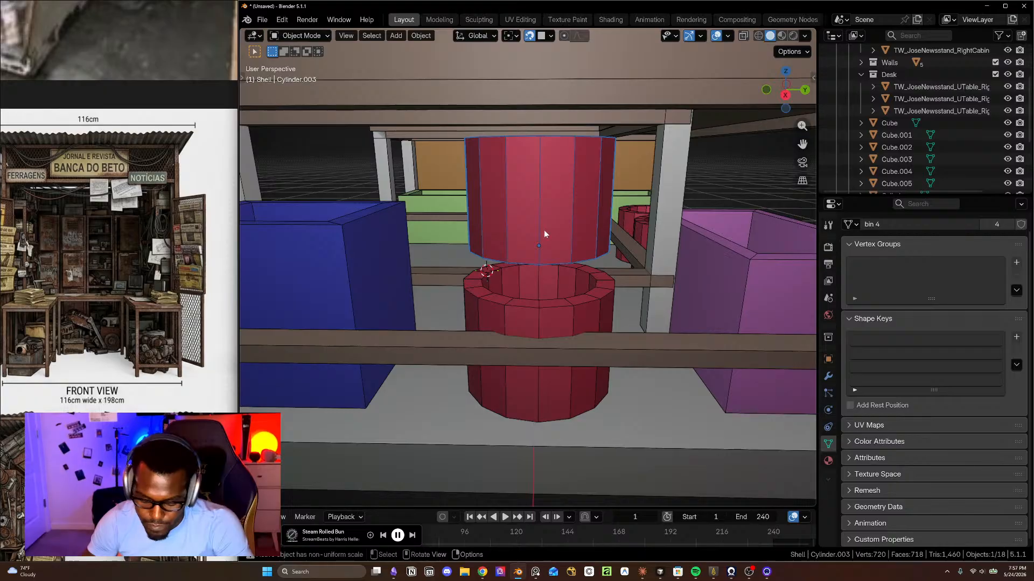
{"action": "key", "text": "g"}
{"action": "key", "text": "z"}
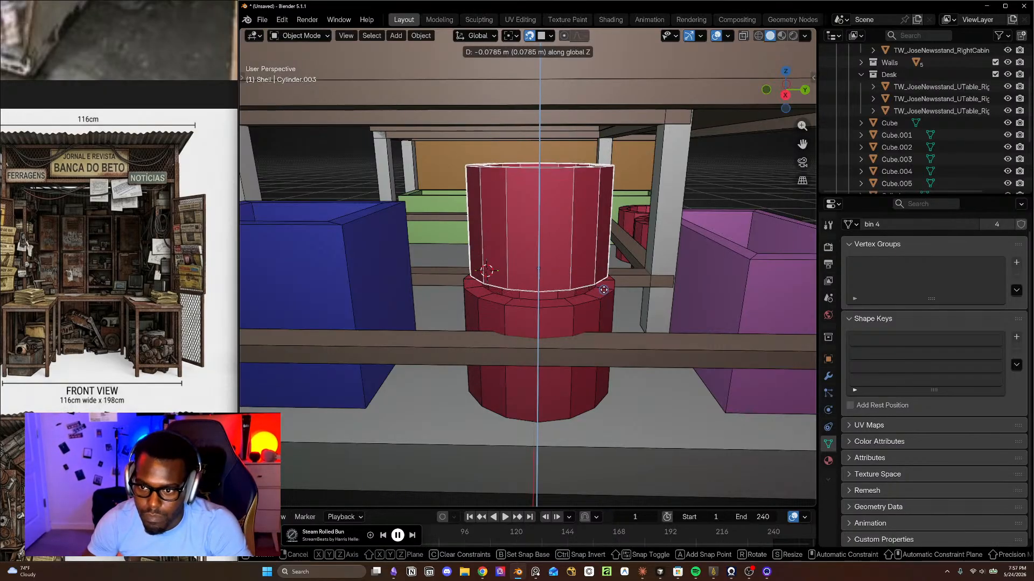
{"action": "left_click", "coordinate": [604, 289]}
- Tilt the upper stacked red bin with a free trackball rotation of about -26.4° and 89.4°
{"action": "middle_click_drag", "start_coordinate": [578, 287], "coordinate": [650, 293]}
{"action": "middle_click_drag", "start_coordinate": [482, 300], "coordinate": [635, 303], "text": "shift"}
{"action": "scroll", "coordinate": [650, 304], "scroll_direction": "down", "scroll_amount": 2}
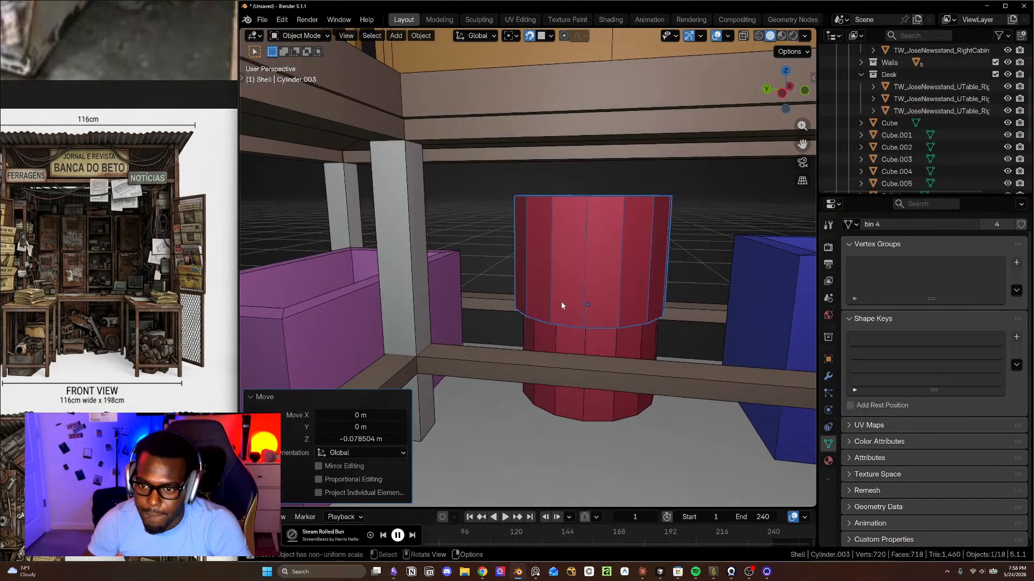
{"action": "middle_click_drag", "start_coordinate": [577, 291], "coordinate": [680, 314]}
{"action": "scroll", "coordinate": [699, 302], "scroll_direction": "up", "scroll_amount": 1}
{"action": "middle_click_drag", "start_coordinate": [680, 313], "coordinate": [661, 278]}
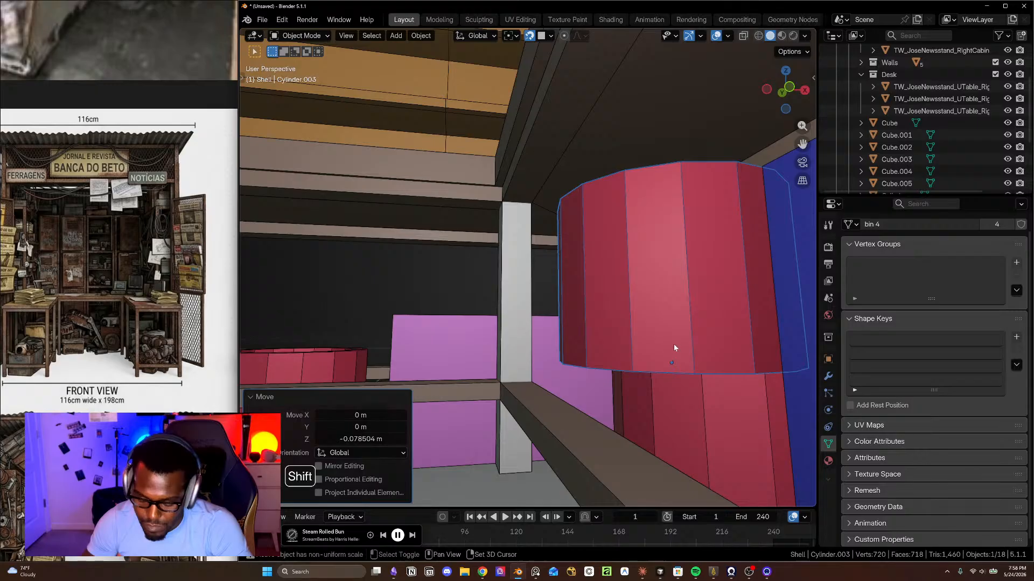
{"action": "middle_click_drag", "start_coordinate": [673, 347], "coordinate": [629, 371]}
{"action": "key", "text": "r"}
{"action": "key", "text": "r"}
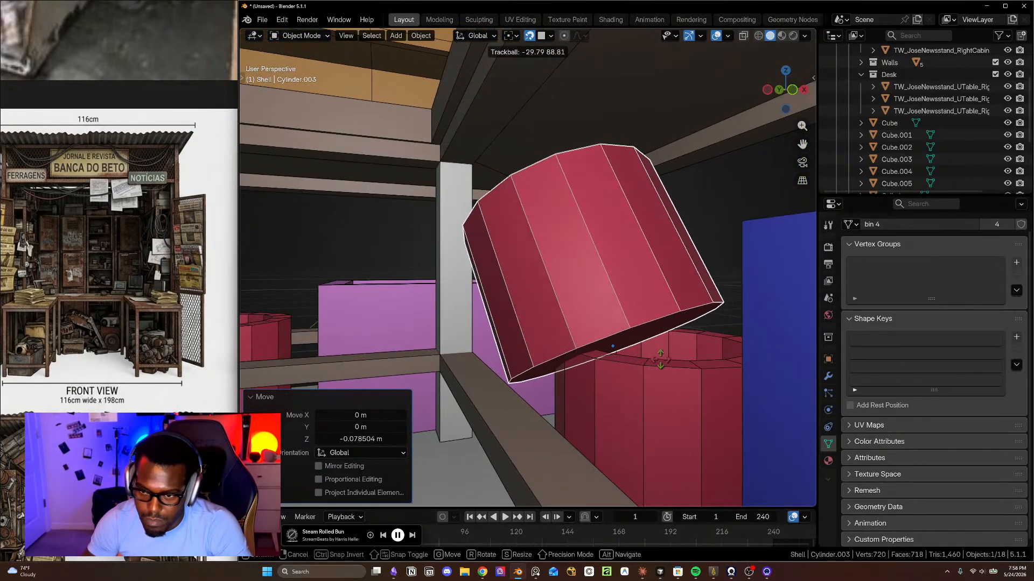
{"action": "left_click", "coordinate": [618, 340]}
- Shift the tilted red bin -0.074558 m along the X axis with snapping turned off
{"action": "middle_click_drag", "start_coordinate": [618, 340], "coordinate": [695, 350]}
{"action": "key", "text": "g"}
{"action": "key", "text": "x"}
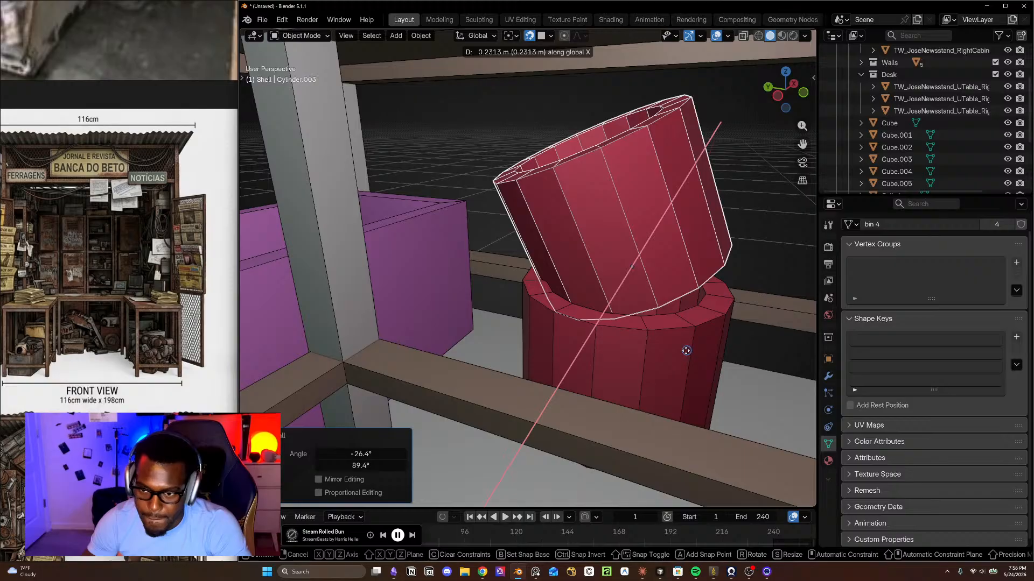
{"action": "left_click", "coordinate": [662, 354]}
{"action": "key", "text": "ctrl+z"}
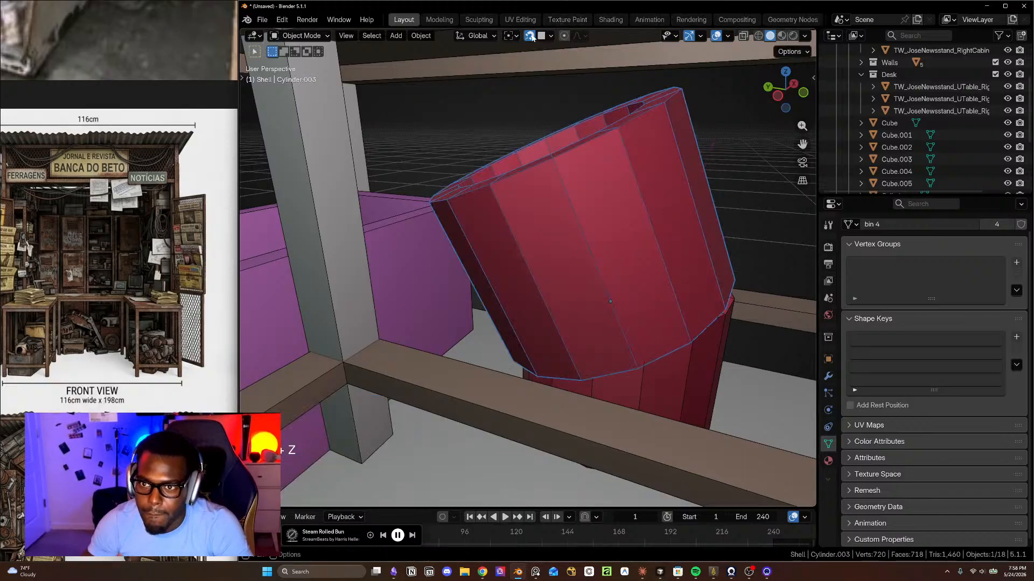
{"action": "left_click", "coordinate": [637, 318]}
- Shift the tilted red bin 0.11796 m along the Y axis over the lower bin's edge
{"action": "middle_click_drag", "start_coordinate": [637, 318], "coordinate": [654, 332]}
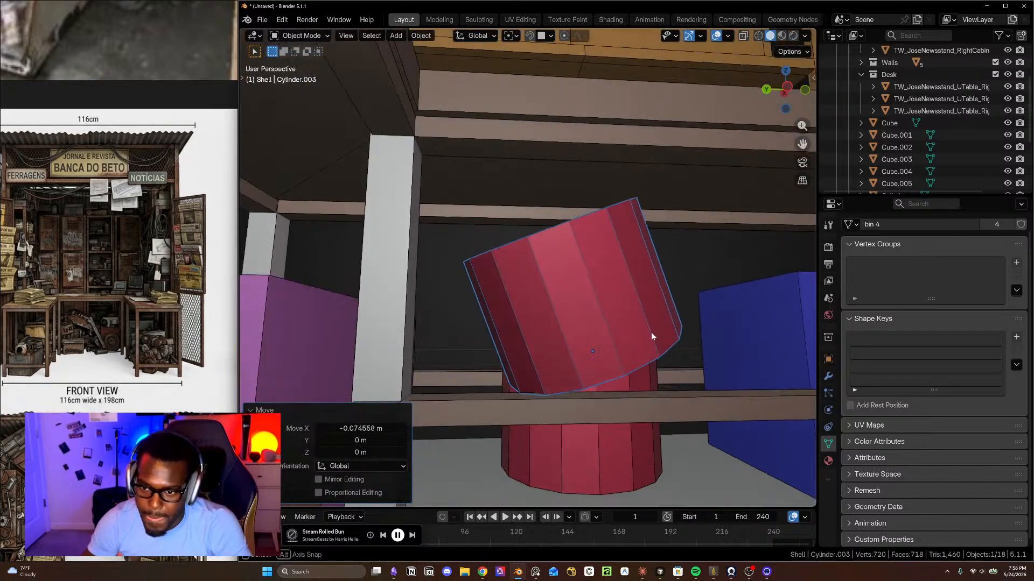
{"action": "key", "text": "g"}
{"action": "key", "text": "y"}
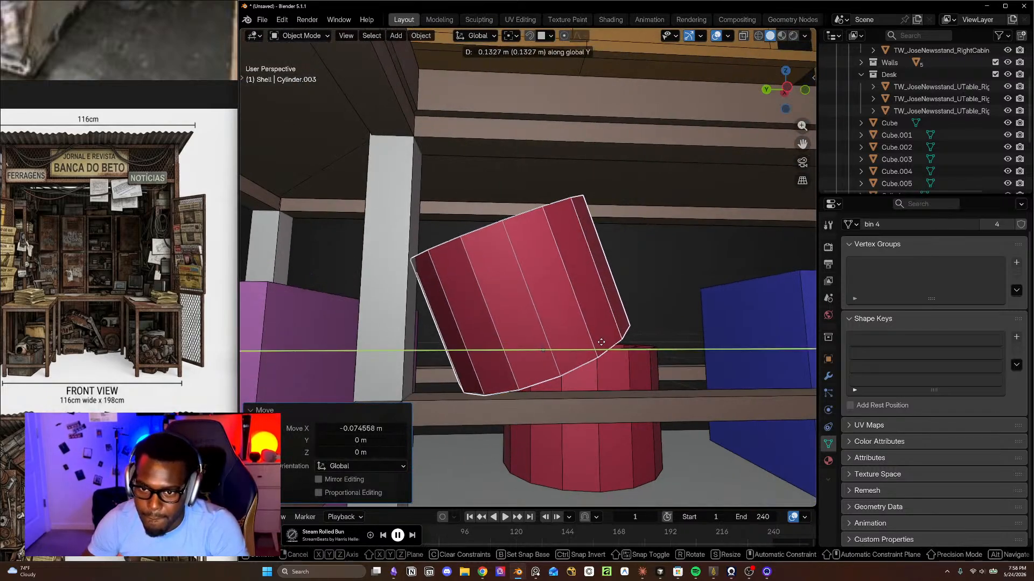
{"action": "left_click", "coordinate": [607, 340]}
- Rotate the tilted red bin 7.44° about the global Z axis
{"action": "middle_click_drag", "start_coordinate": [608, 340], "coordinate": [582, 379]}
{"action": "scroll", "coordinate": [582, 379], "scroll_direction": "down", "scroll_amount": 3}
{"action": "middle_click_drag", "start_coordinate": [700, 369], "coordinate": [612, 362], "text": "shift"}
{"action": "scroll", "coordinate": [715, 371], "scroll_direction": "up", "scroll_amount": 2}
{"action": "middle_click_drag", "start_coordinate": [715, 372], "coordinate": [684, 345], "text": "shift"}
{"action": "mouse_move", "coordinate": [684, 345]}
{"action": "middle_mouse_down"}
{"action": "mouse_move", "coordinate": [655, 369]}
{"action": "mouse_move", "coordinate": [632, 358]}
{"action": "mouse_move", "coordinate": [637, 346]}
{"action": "mouse_move", "coordinate": [665, 345]}
{"action": "middle_mouse_up"}
{"action": "scroll", "coordinate": [655, 369], "scroll_direction": "down", "scroll_amount": 4}
{"action": "scroll", "coordinate": [632, 358], "scroll_direction": "up", "scroll_amount": 2}
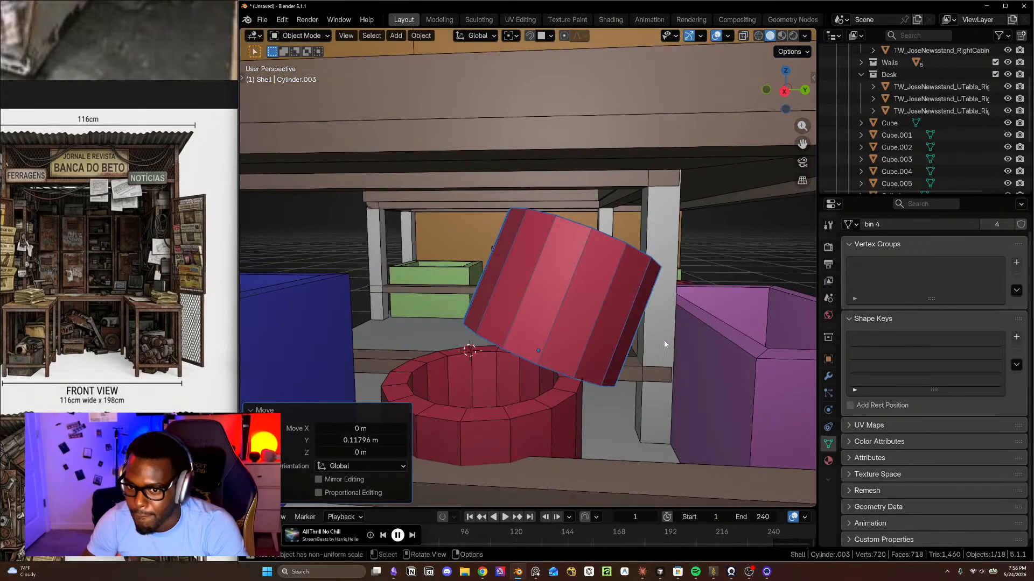
{"action": "key", "text": "r"}
{"action": "key", "text": "z"}
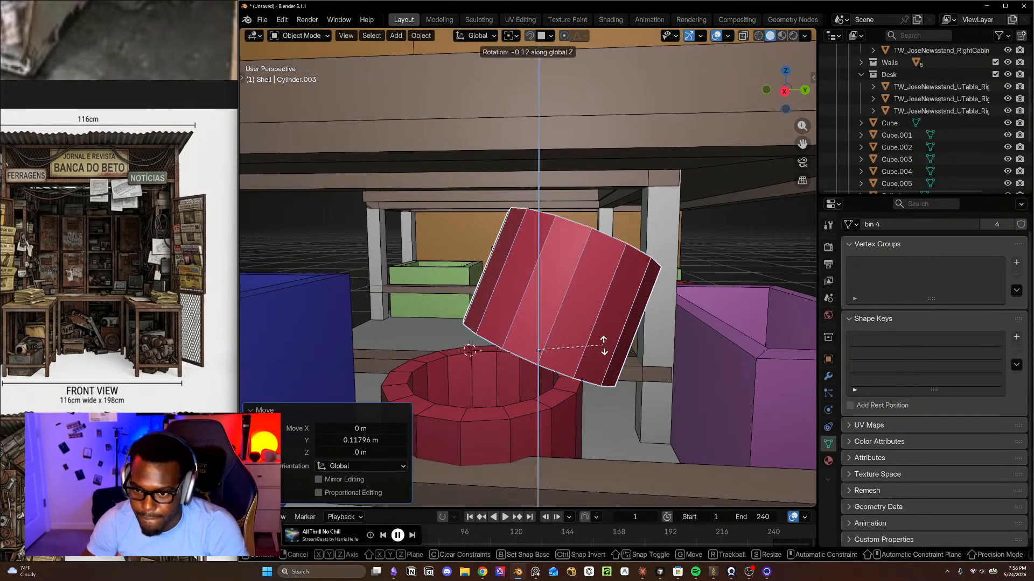
{"action": "left_click", "coordinate": [608, 338]}
- Select the lower red bin under the right desk and shift it about -0.06 m along the X axis
{"action": "scroll", "coordinate": [608, 345], "scroll_direction": "up", "scroll_amount": 5}
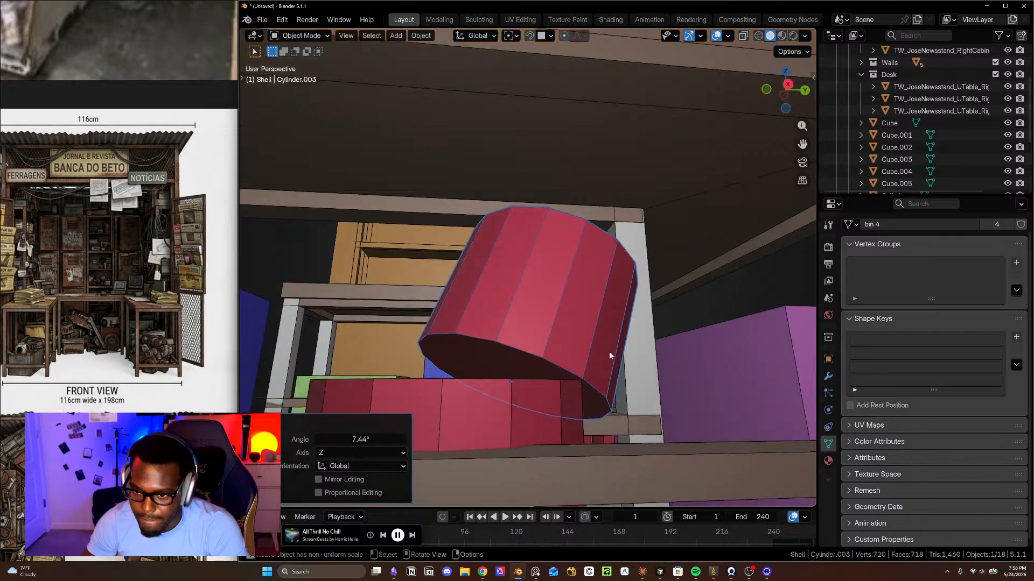
{"action": "middle_click_drag", "start_coordinate": [609, 388], "coordinate": [626, 392]}
{"action": "scroll", "coordinate": [592, 398], "scroll_direction": "down", "scroll_amount": 3}
{"action": "middle_click_drag", "start_coordinate": [558, 403], "coordinate": [510, 410]}
{"action": "middle_click_drag", "start_coordinate": [713, 292], "coordinate": [633, 297], "text": "shift"}
{"action": "scroll", "coordinate": [619, 307], "scroll_direction": "up", "scroll_amount": 2}
{"action": "scroll", "coordinate": [633, 297], "scroll_direction": "down", "scroll_amount": 4}
{"action": "middle_click_drag", "start_coordinate": [591, 339], "coordinate": [624, 253], "text": "shift"}
{"action": "mouse_move", "coordinate": [572, 332]}
{"action": "middle_mouse_down"}
{"action": "mouse_move", "coordinate": [558, 351]}
{"action": "mouse_move", "coordinate": [559, 339]}
{"action": "middle_mouse_up"}
{"action": "left_click", "coordinate": [561, 276]}
{"action": "scroll", "coordinate": [561, 276], "scroll_direction": "up", "scroll_amount": 2}
{"action": "middle_click_drag", "start_coordinate": [561, 304], "coordinate": [665, 348]}
{"action": "scroll", "coordinate": [592, 323], "scroll_direction": "down", "scroll_amount": 2}
{"action": "middle_click_drag", "start_coordinate": [547, 318], "coordinate": [526, 325]}
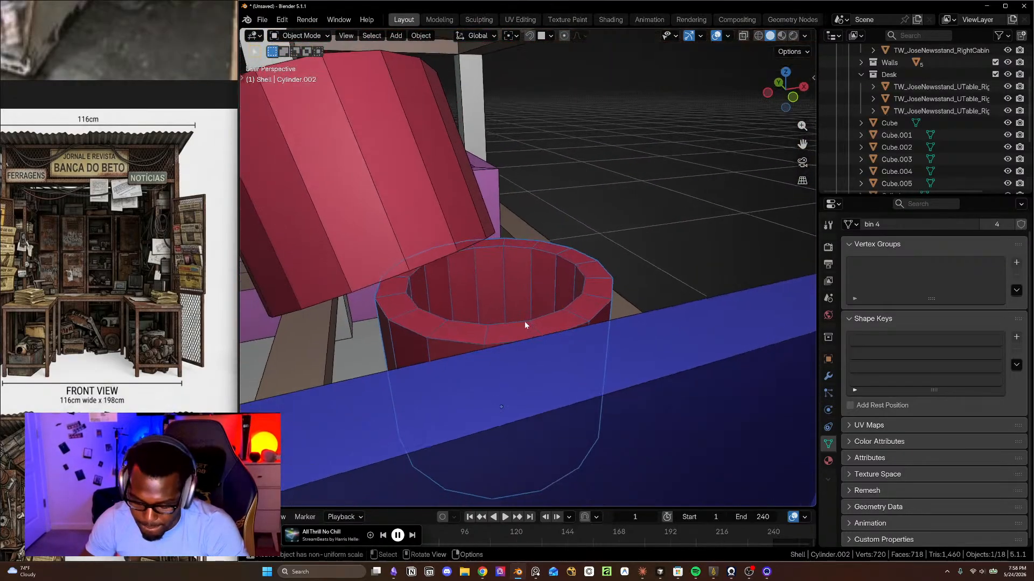
{"action": "key", "text": "g"}
{"action": "key", "text": "x"}
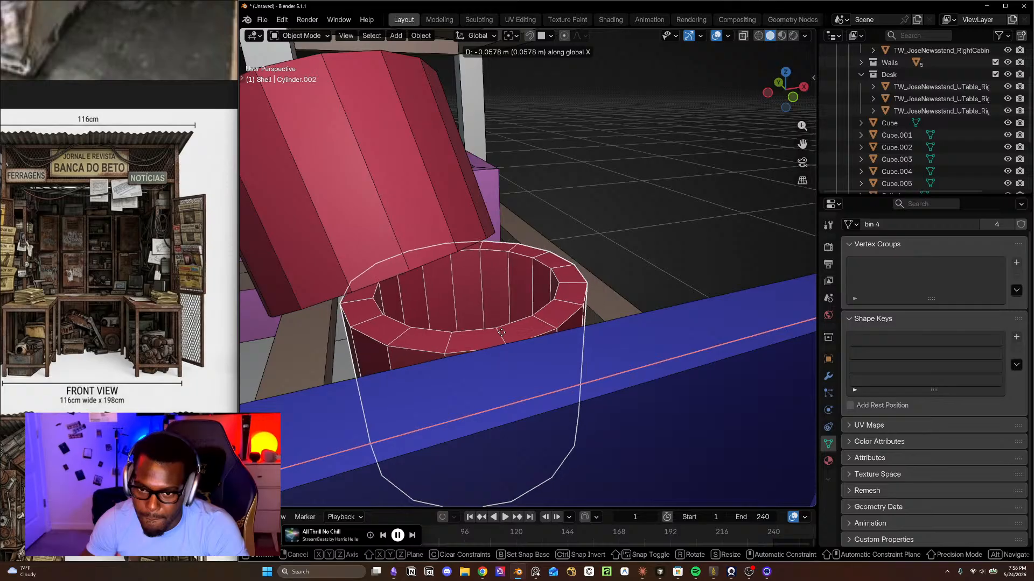
{"action": "left_click", "coordinate": [499, 334]}
- Shift the lower red bin along the Y axis by -0.03571 m and a further -0.026852 m
{"action": "mouse_move", "coordinate": [540, 291]}
{"action": "middle_mouse_down"}
{"action": "mouse_move", "coordinate": [490, 314]}
{"action": "mouse_move", "coordinate": [567, 305]}
{"action": "mouse_move", "coordinate": [500, 279]}
{"action": "mouse_move", "coordinate": [557, 299]}
{"action": "mouse_move", "coordinate": [539, 283]}
{"action": "middle_mouse_up"}
{"action": "key", "text": "g"}
{"action": "key", "text": "y"}
{"action": "left_click", "coordinate": [570, 315]}
{"action": "scroll", "coordinate": [576, 284], "scroll_direction": "up", "scroll_amount": 5}
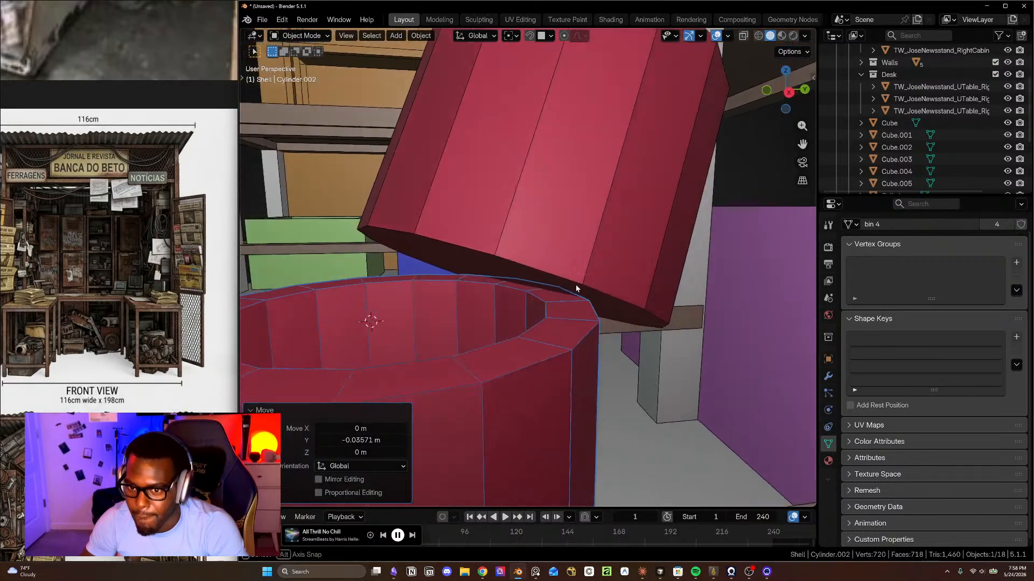
{"action": "key", "text": "g"}
{"action": "key", "text": "y"}
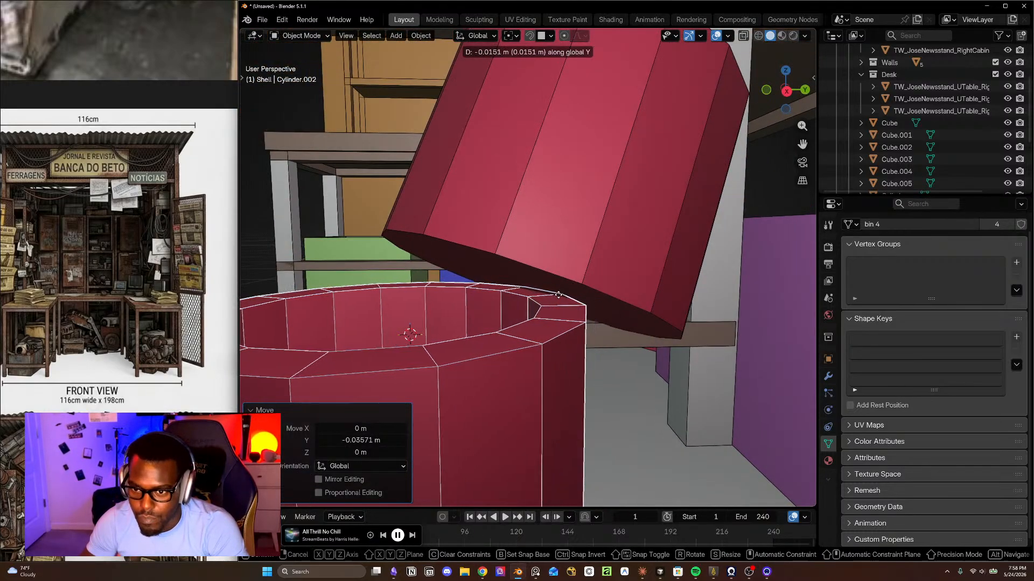
{"action": "left_click", "coordinate": [561, 282]}
{"action": "scroll", "coordinate": [567, 279], "scroll_direction": "down", "scroll_amount": 5}
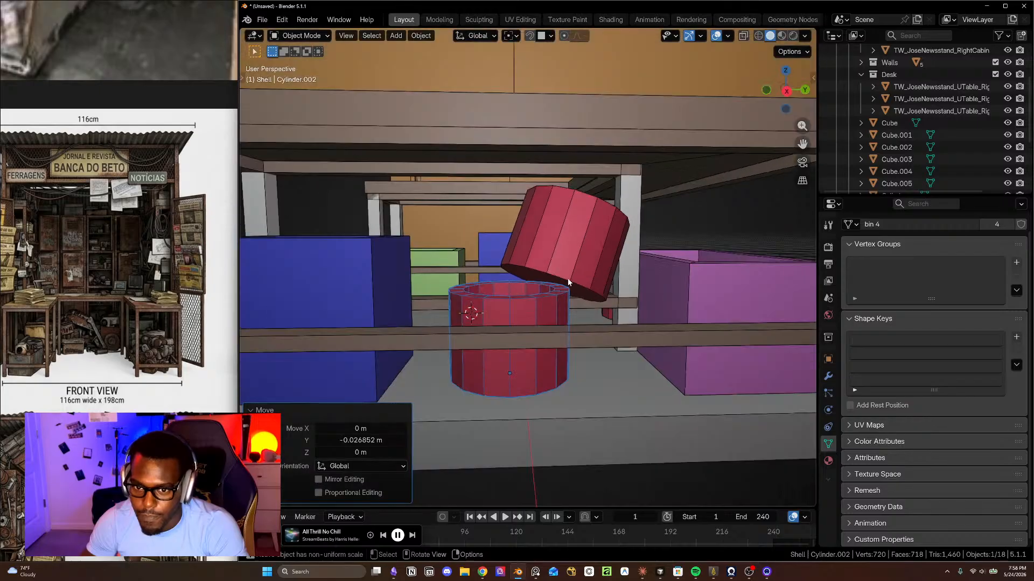
{"action": "middle_click_drag", "start_coordinate": [541, 300], "coordinate": [593, 301]}
{"action": "left_click", "coordinate": [586, 244], "text": "shift"}
{"action": "middle_click_drag", "start_coordinate": [586, 243], "coordinate": [652, 322]}
{"action": "scroll", "coordinate": [594, 309], "scroll_direction": "down", "scroll_amount": 4}
{"action": "left_click", "coordinate": [711, 317]}
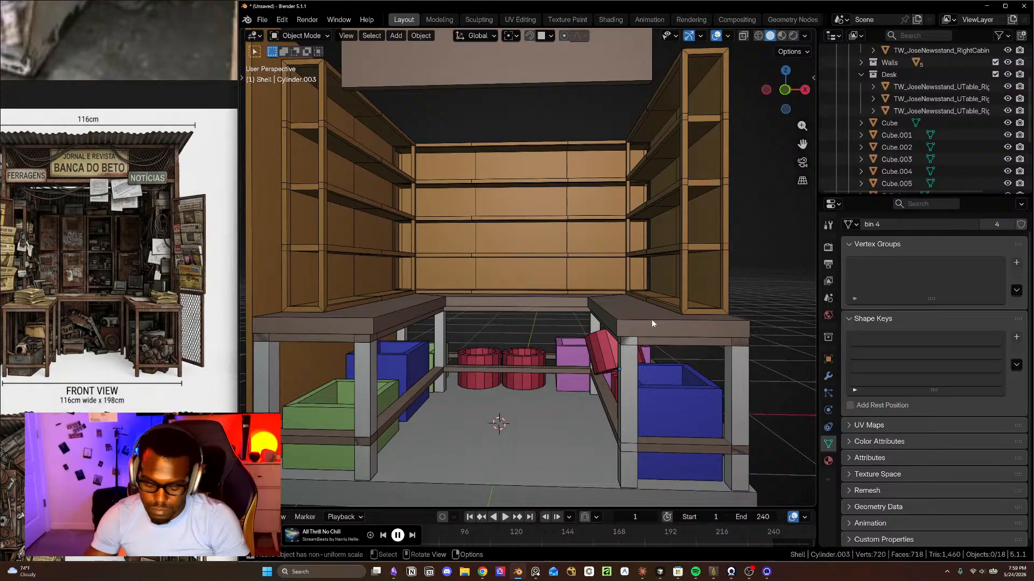
- Save the scene as kiosk_blockout_01.blend in The Weavers folder
{"action": "key", "text": "ctrl+s"}
{"action": "left_click", "coordinate": [545, 482]}
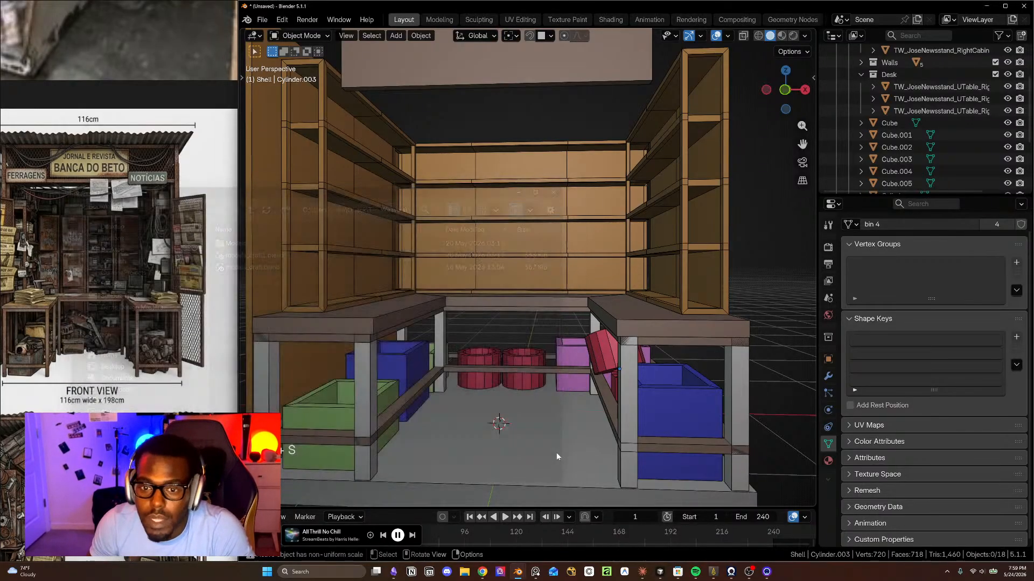
{"action": "left_click", "coordinate": [262, 20]}
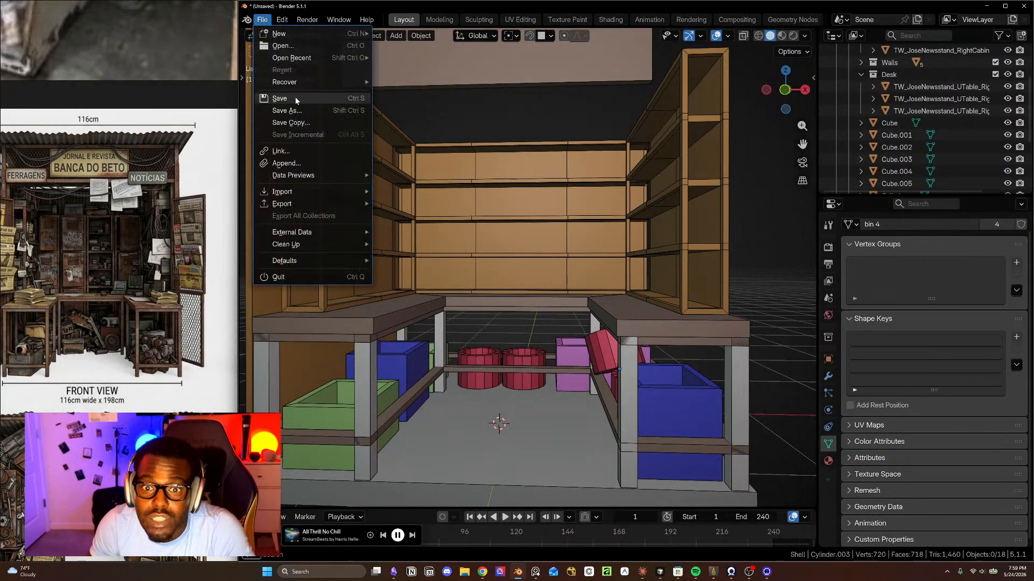
{"action": "left_click", "coordinate": [296, 111]}
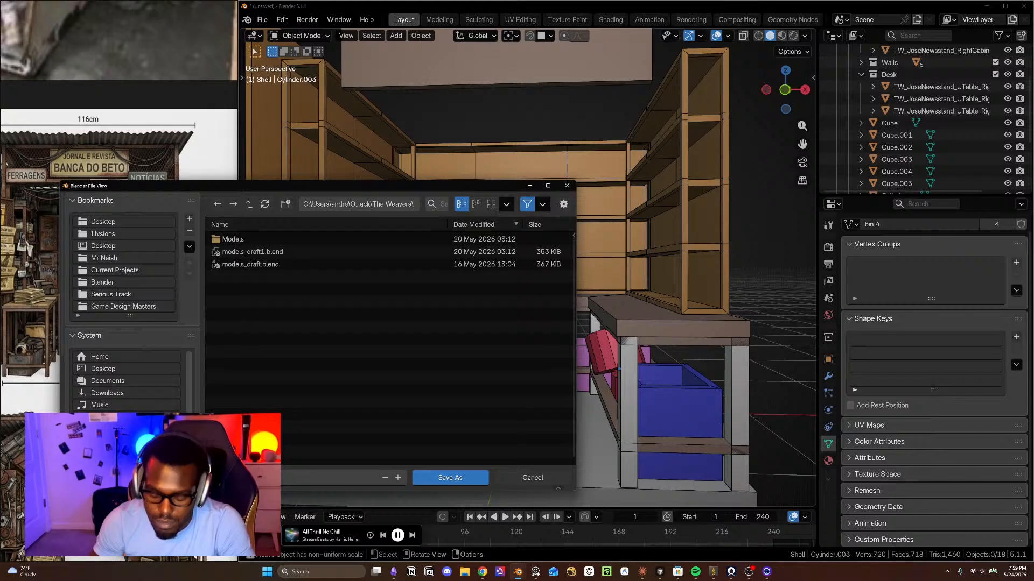
{"action": "left_click", "coordinate": [269, 478]}
{"action": "left_click", "coordinate": [445, 477]}
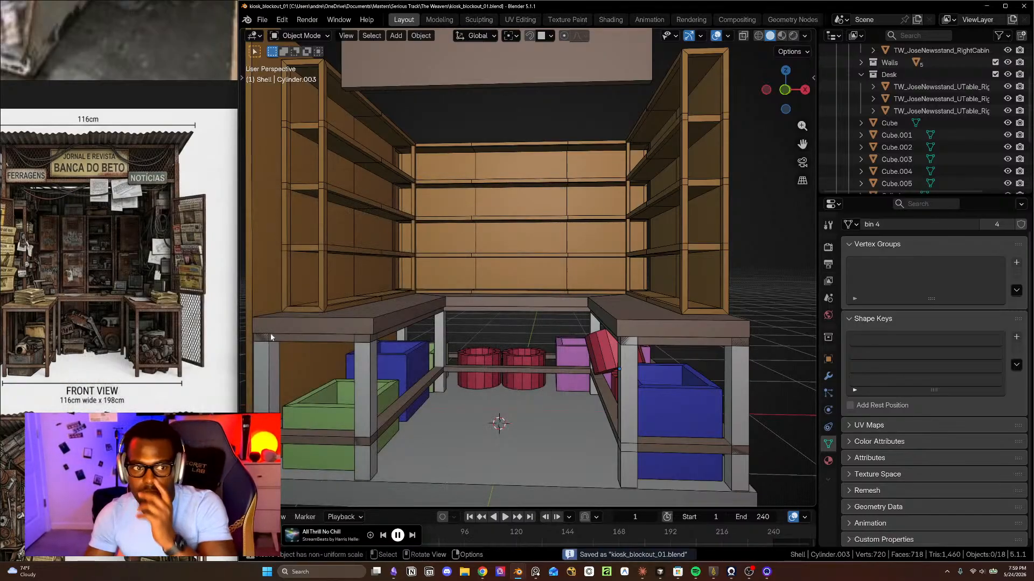
- Examine which stand parts the Cube and Cylinder objects in the Outliner are by selecting them together and one by one
{"action": "scroll", "coordinate": [510, 247], "scroll_direction": "down", "scroll_amount": 4}
{"action": "middle_click_drag", "start_coordinate": [543, 231], "coordinate": [568, 275]}
{"action": "scroll", "coordinate": [577, 290], "scroll_direction": "up", "scroll_amount": 2}
{"action": "middle_click_drag", "start_coordinate": [568, 274], "coordinate": [559, 246]}
{"action": "left_click", "coordinate": [885, 123]}
{"action": "scroll", "coordinate": [894, 129], "scroll_direction": "down", "scroll_amount": 4}
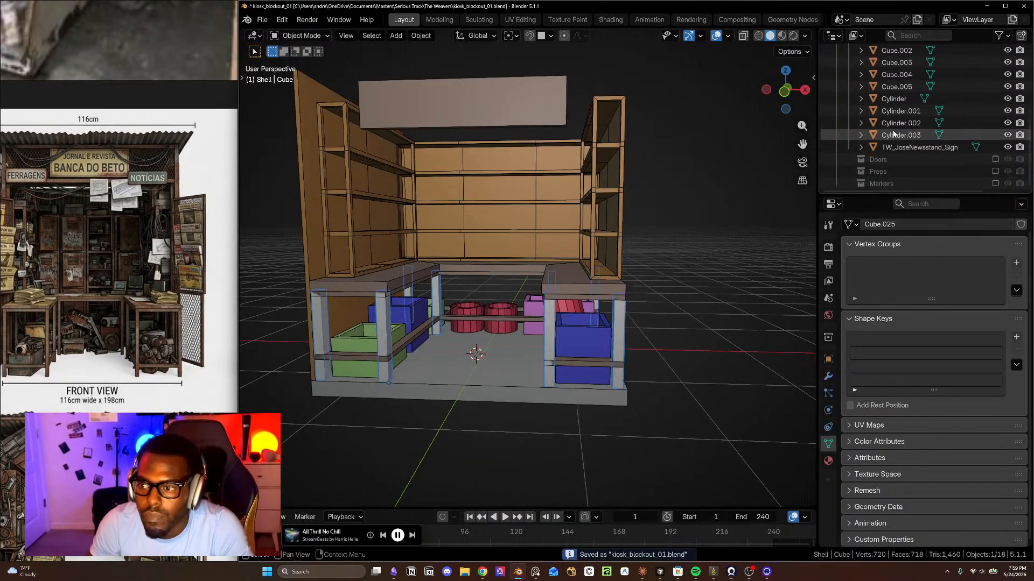
{"action": "left_click", "coordinate": [910, 135], "text": "shift"}
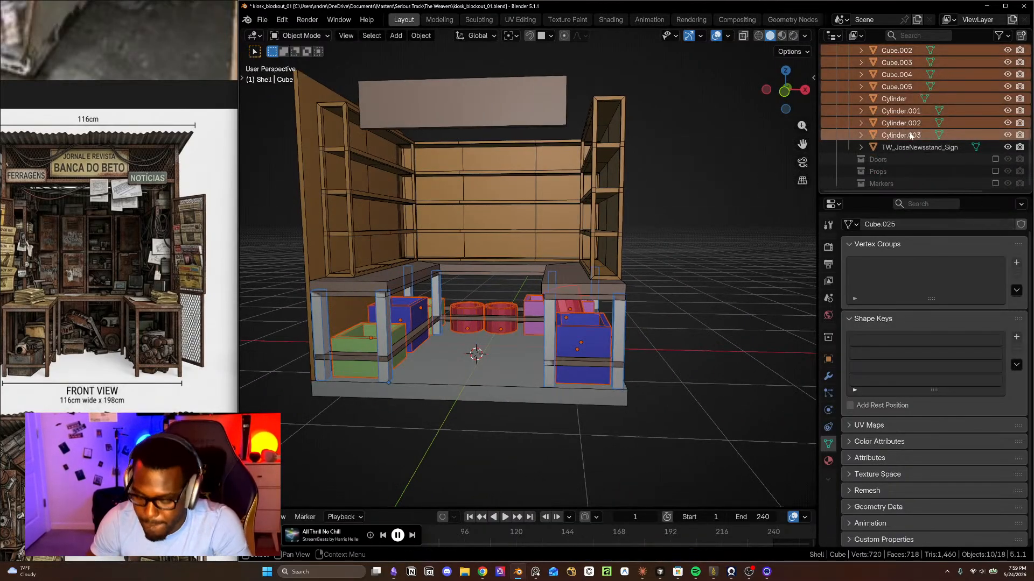
{"action": "scroll", "coordinate": [910, 136], "scroll_direction": "up", "scroll_amount": 2}
{"action": "left_click", "coordinate": [906, 160]}
{"action": "left_click", "coordinate": [902, 147]}
{"action": "left_click", "coordinate": [903, 135]}
{"action": "left_click", "coordinate": [902, 123]}
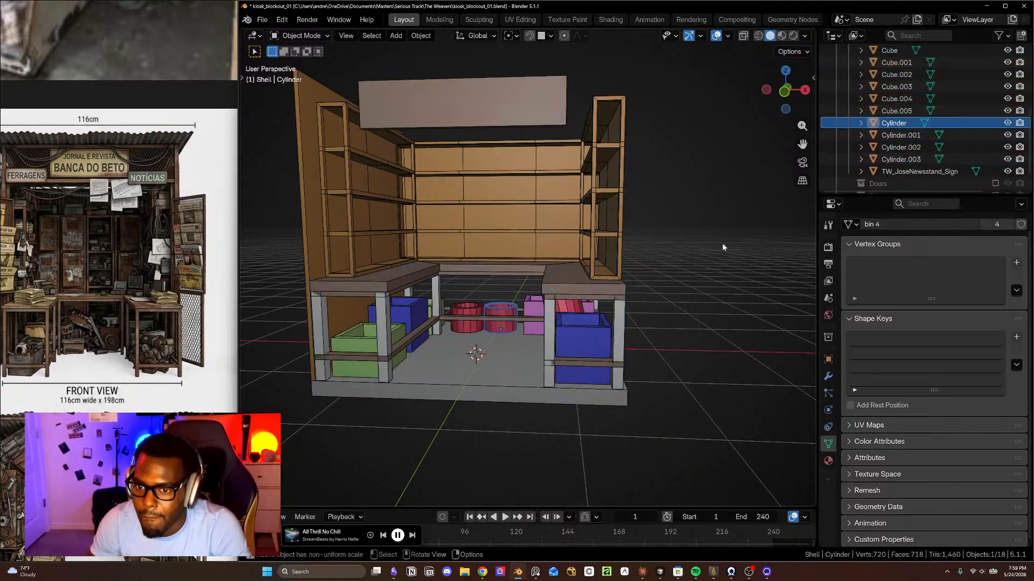
- Rename the desk leg object Cube as Legs
{"action": "left_click", "coordinate": [893, 50]}
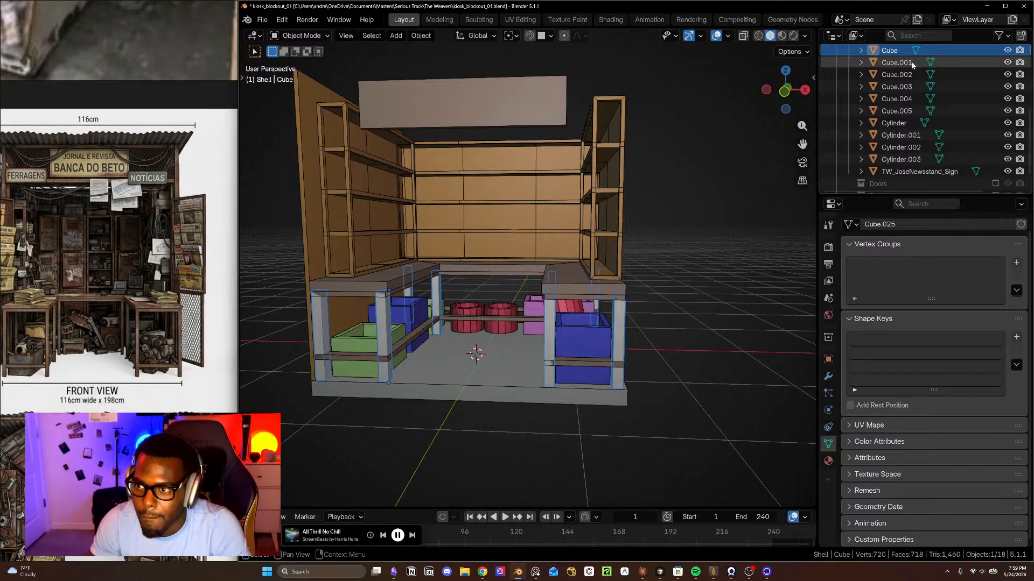
{"action": "scroll", "coordinate": [912, 60], "scroll_direction": "up", "scroll_amount": 2}
{"action": "double_click", "coordinate": [888, 74]}
{"action": "type", "text": "Le"}
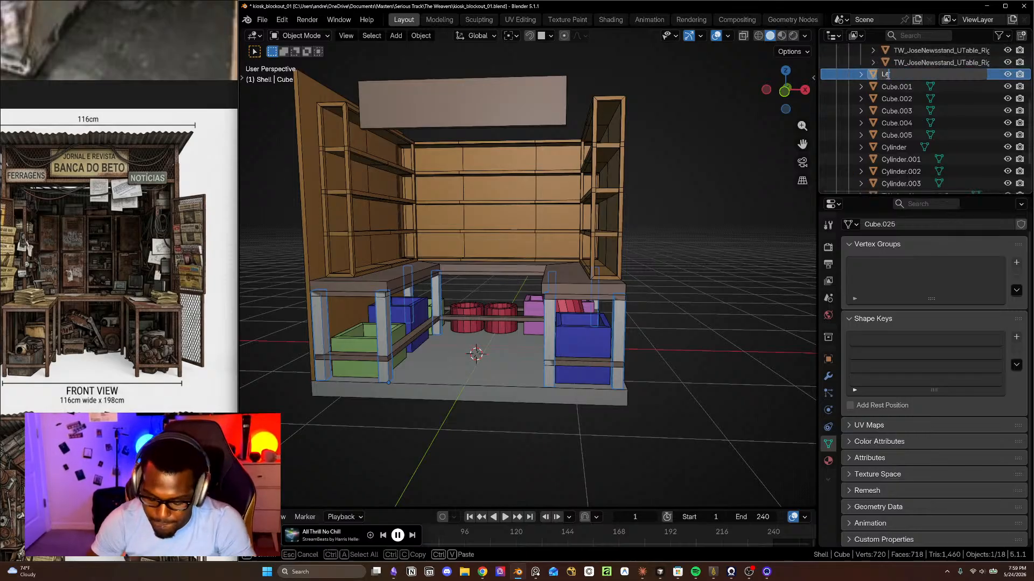
{"action": "type", "text": "gs"}
{"action": "key", "text": "Return"}
- Move the objects Cube.001 through Cylinder.003 into a new collection named Bins
{"action": "left_click", "coordinate": [899, 75]}
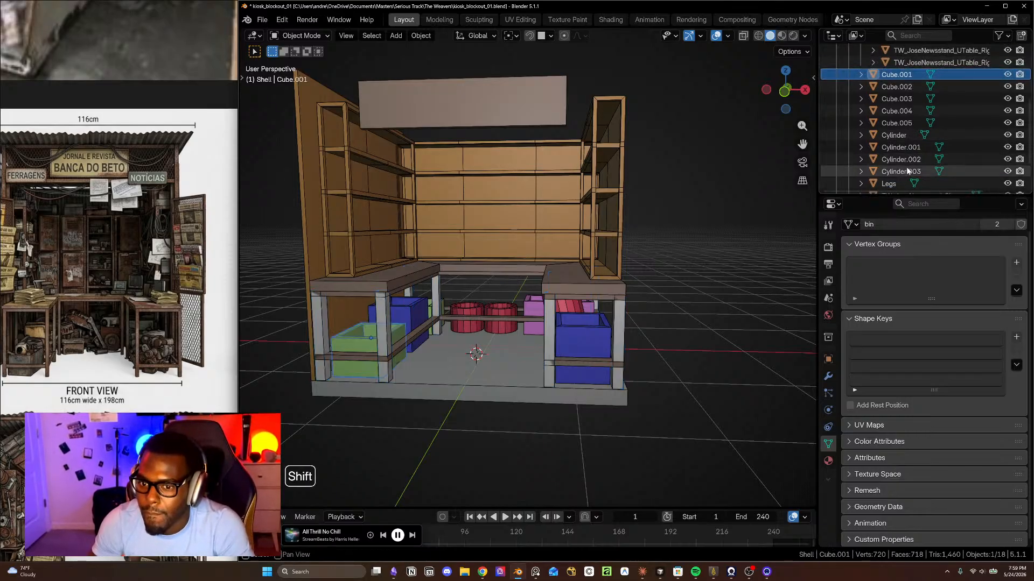
{"action": "left_click", "coordinate": [908, 170], "text": "shift"}
{"action": "key", "text": "m"}
{"action": "left_click", "coordinate": [904, 164]}
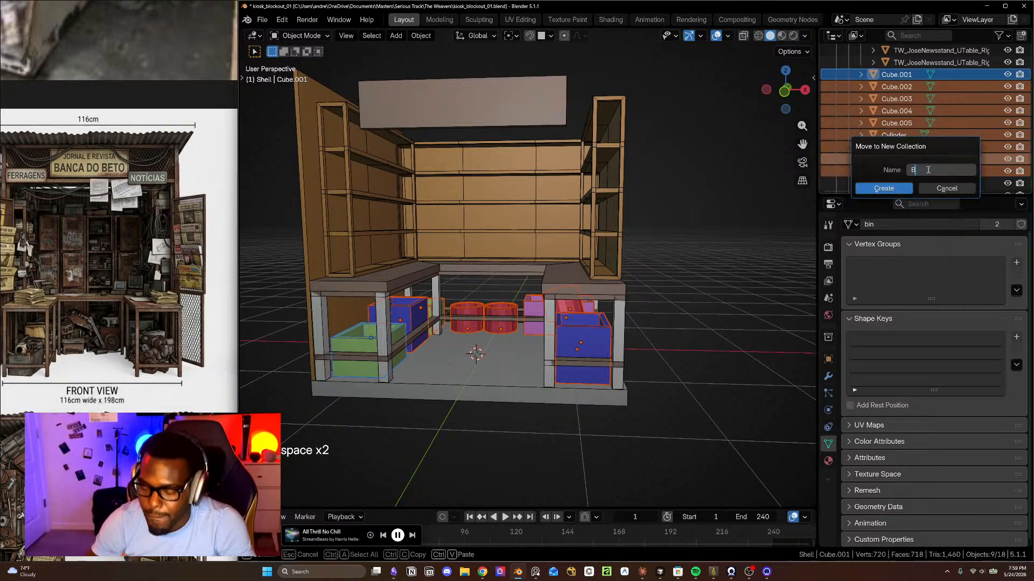
{"action": "left_click", "coordinate": [908, 187]}
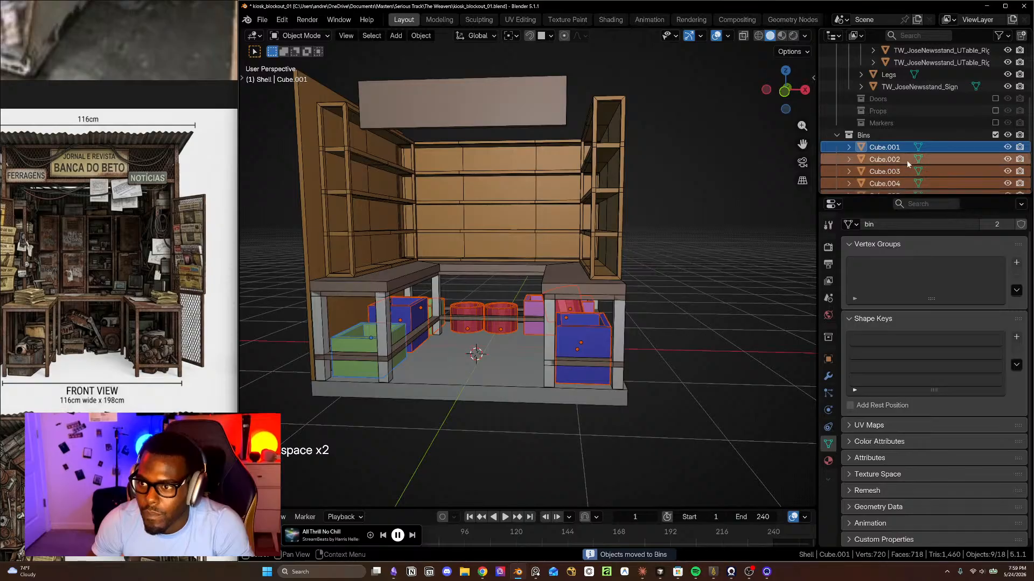
- Nest the Bins collection inside Shell and check its contents by switching it off and on
{"action": "left_click", "coordinate": [842, 136]}
{"action": "left_click_drag", "start_coordinate": [888, 181], "coordinate": [891, 130]}
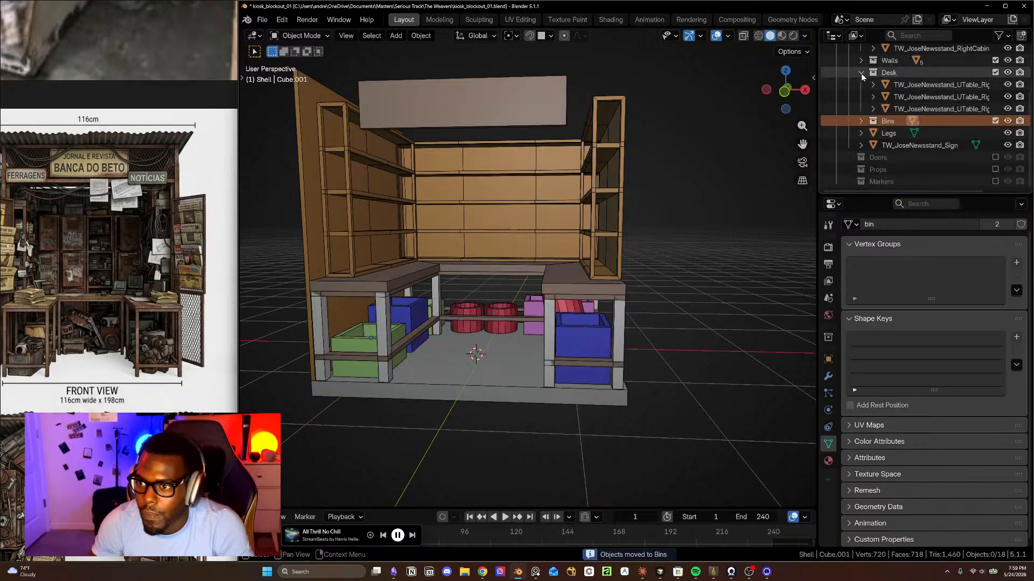
{"action": "left_click", "coordinate": [861, 73]}
{"action": "left_click", "coordinate": [995, 121]}
{"action": "left_click", "coordinate": [995, 121]}
{"action": "scroll", "coordinate": [677, 234], "scroll_direction": "up", "scroll_amount": 2}
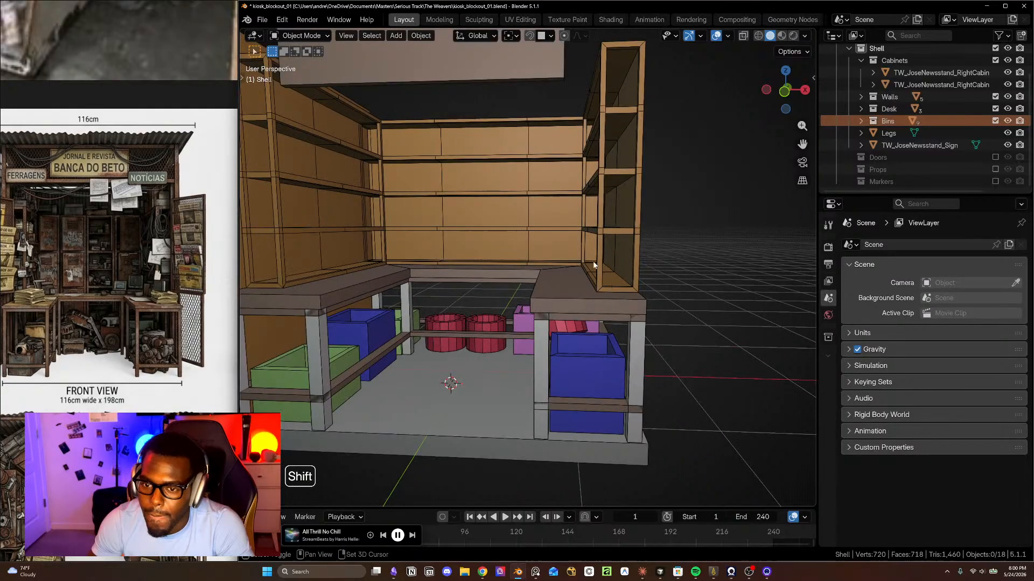
- Move the Legs object into the Desk collection and check the collection's contents by switching it off and on
{"action": "middle_click_drag", "start_coordinate": [586, 263], "coordinate": [618, 237], "text": "shift"}
{"action": "middle_click_drag", "start_coordinate": [649, 410], "coordinate": [655, 421]}
{"action": "left_click", "coordinate": [644, 391]}
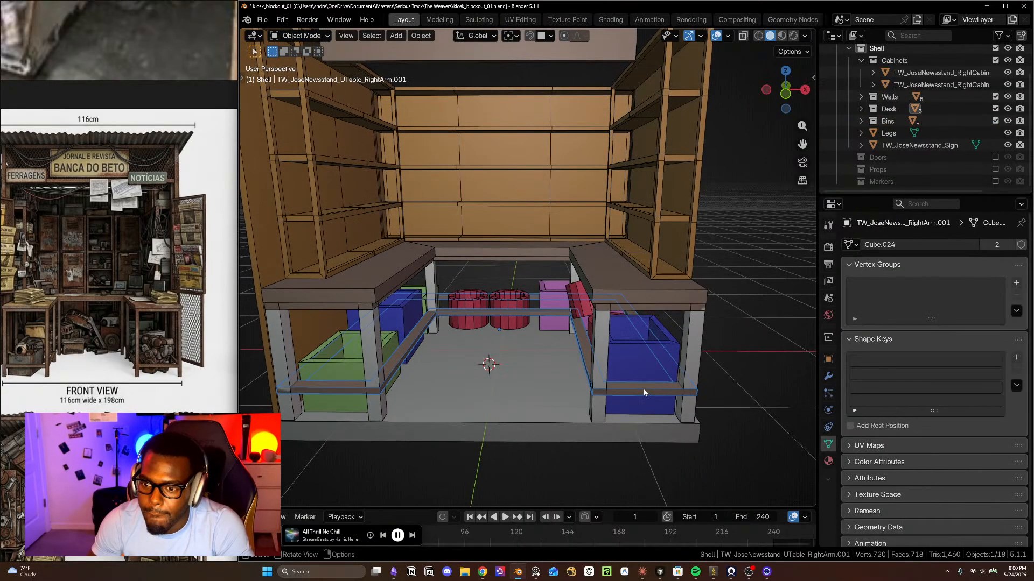
{"action": "left_click", "coordinate": [619, 301], "text": "shift"}
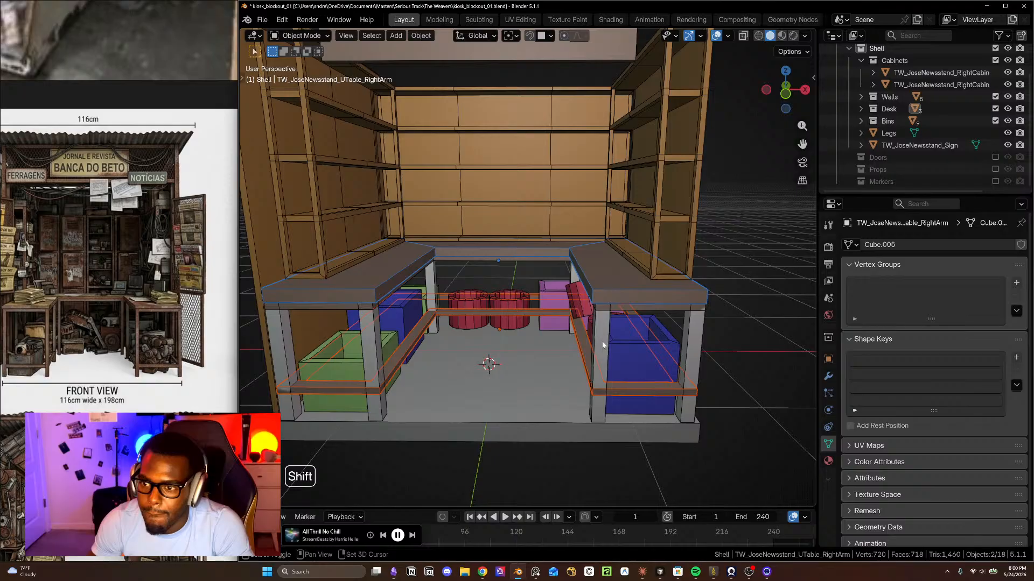
{"action": "left_click", "coordinate": [889, 134]}
{"action": "left_click_drag", "start_coordinate": [896, 134], "coordinate": [861, 112]}
{"action": "left_click", "coordinate": [861, 122]}
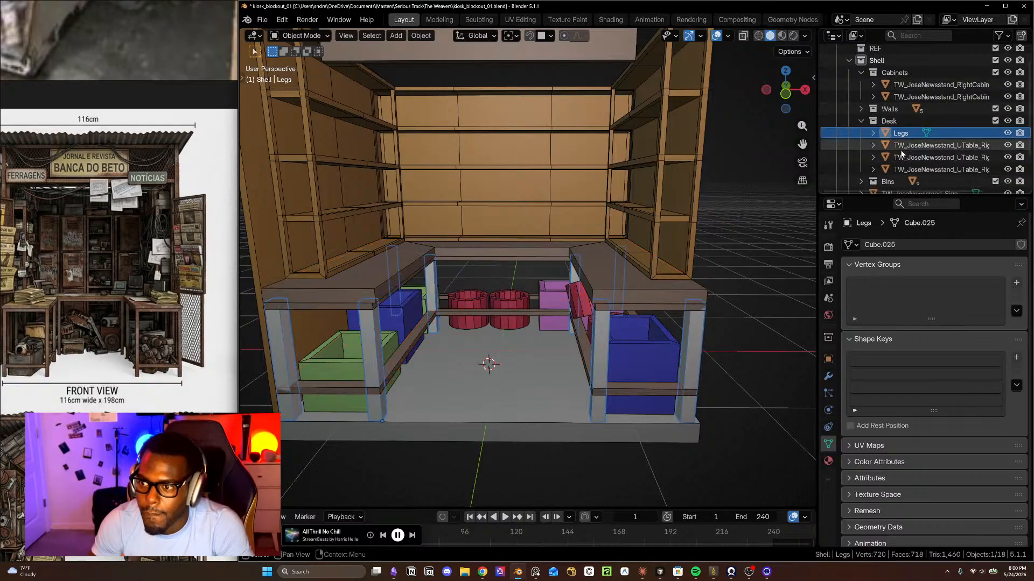
{"action": "left_click", "coordinate": [1006, 121]}
{"action": "left_click", "coordinate": [1007, 121]}
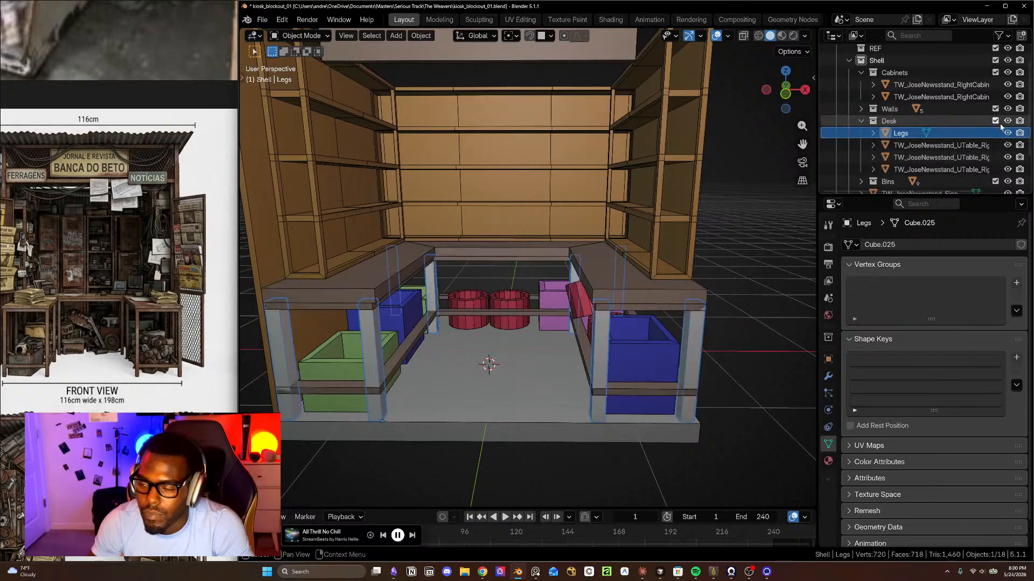
{"action": "left_click", "coordinate": [995, 121]}
{"action": "left_click", "coordinate": [995, 121]}
{"action": "left_click", "coordinate": [861, 121]}
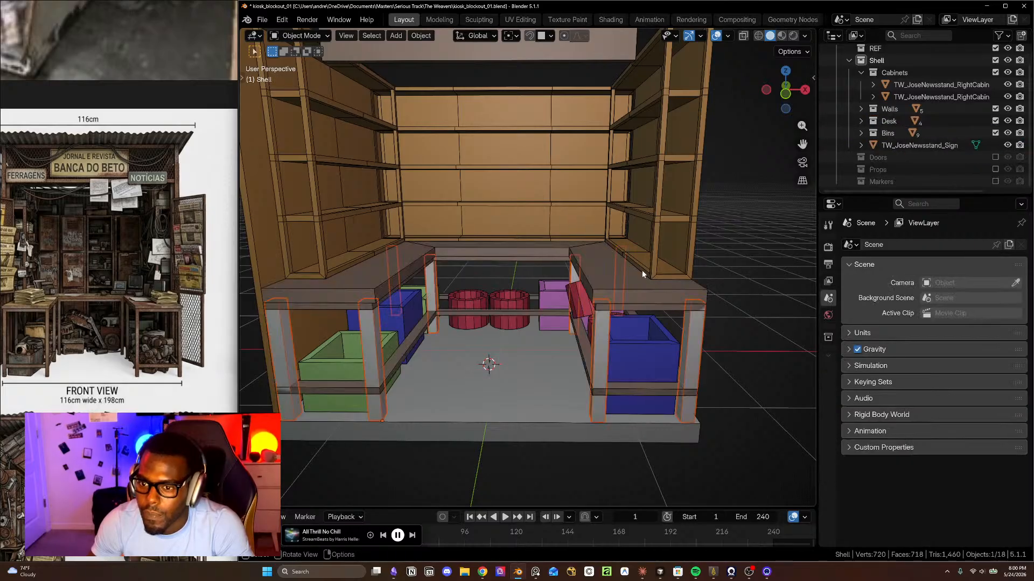
- Bring back the hidden roof and walls, and raise the roof along Z by 0.080523 m
{"action": "middle_click_drag", "start_coordinate": [663, 333], "coordinate": [691, 193]}
{"action": "key", "text": "alt+a"}
{"action": "scroll", "coordinate": [680, 334], "scroll_direction": "down", "scroll_amount": 3}
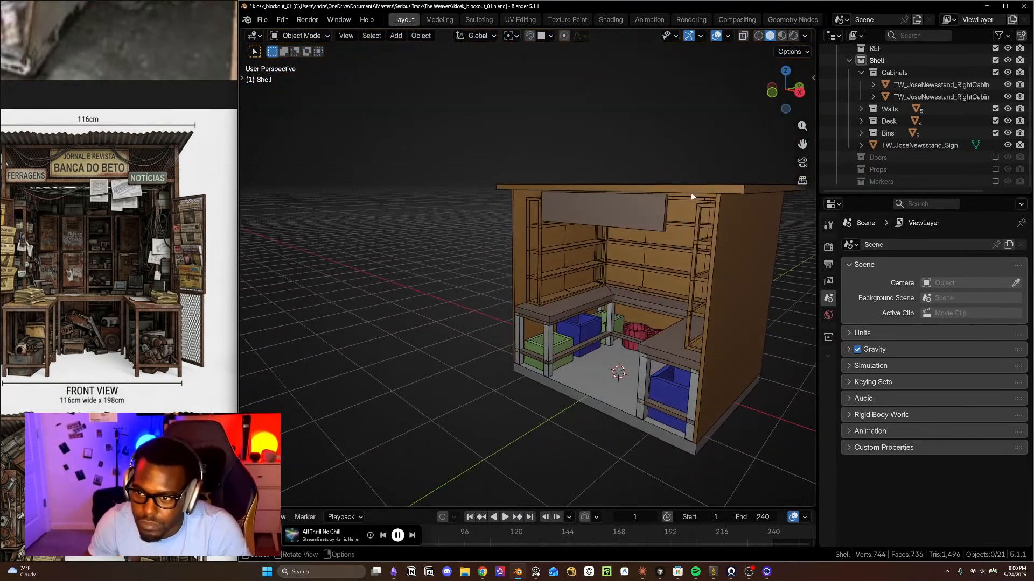
{"action": "scroll", "coordinate": [693, 194], "scroll_direction": "up", "scroll_amount": 3}
{"action": "middle_click_drag", "start_coordinate": [697, 239], "coordinate": [630, 327], "text": "shift"}
{"action": "left_click", "coordinate": [677, 208]}
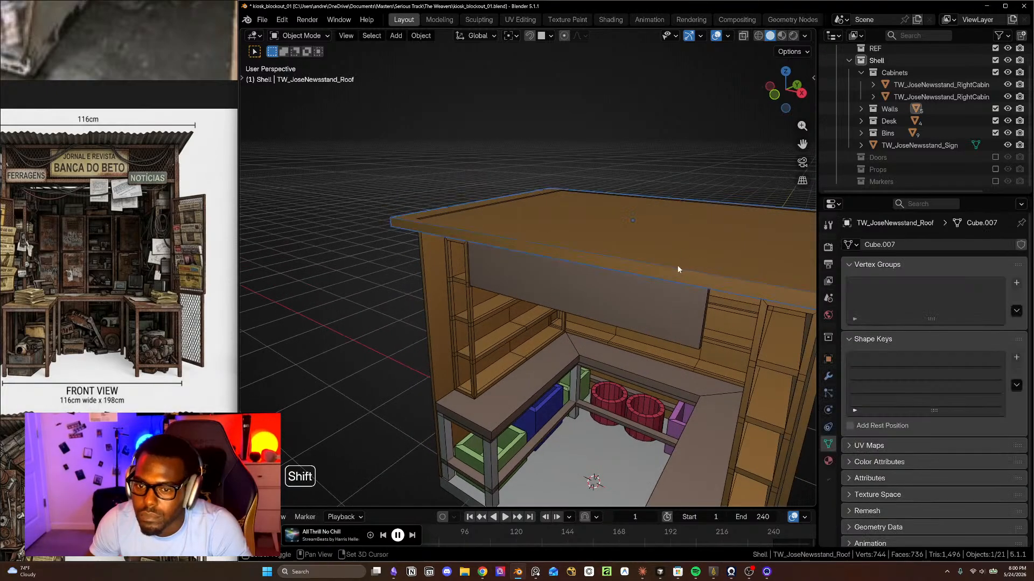
{"action": "middle_click_drag", "start_coordinate": [677, 264], "coordinate": [641, 246], "text": "shift"}
{"action": "key", "text": "KP_1"}
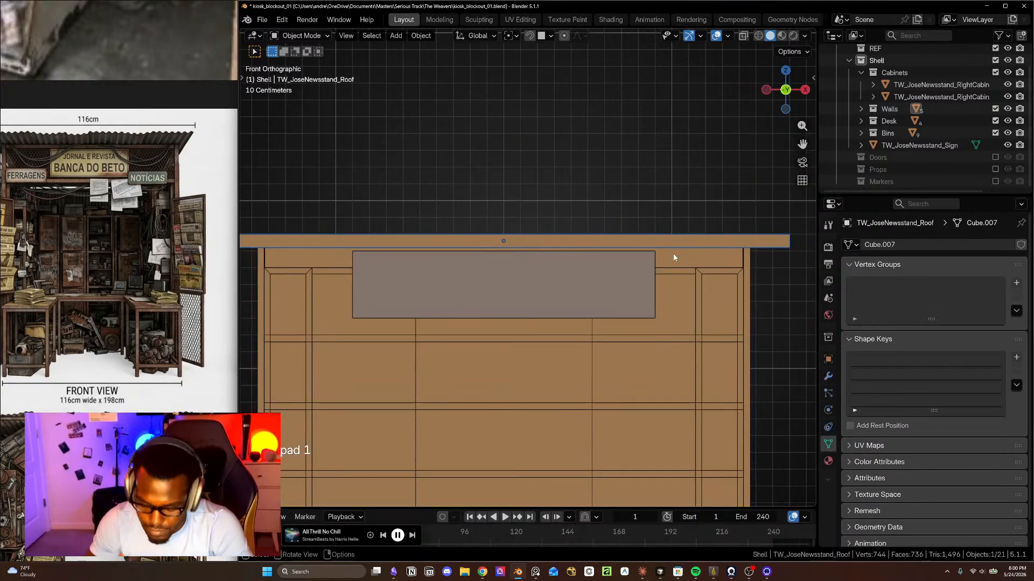
{"action": "key", "text": "g"}
{"action": "key", "text": "z"}
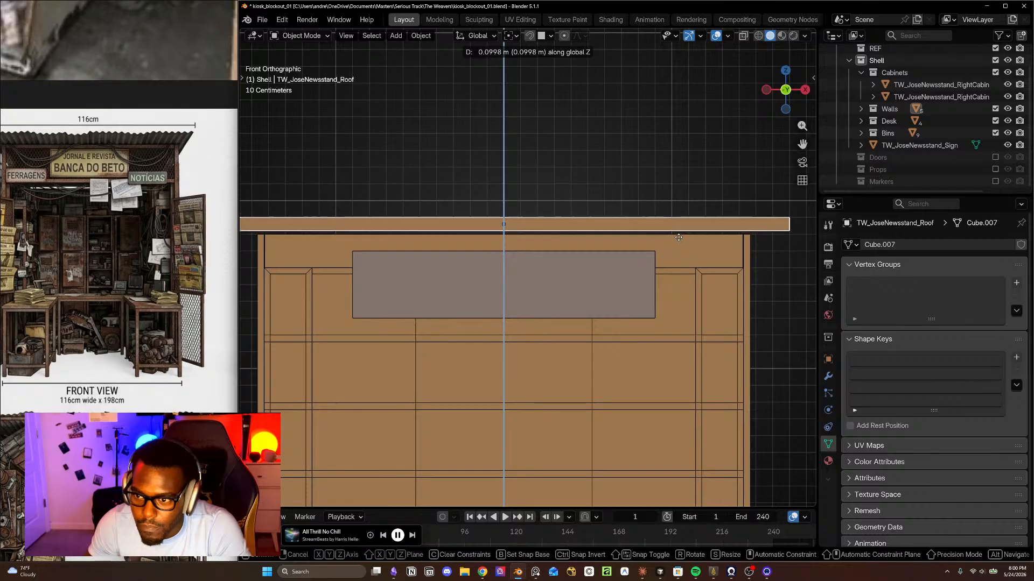
{"action": "left_click", "coordinate": [679, 241]}
{"action": "middle_click_drag", "start_coordinate": [679, 241], "coordinate": [559, 221]}
{"action": "middle_click_drag", "start_coordinate": [536, 53], "coordinate": [480, 12]}
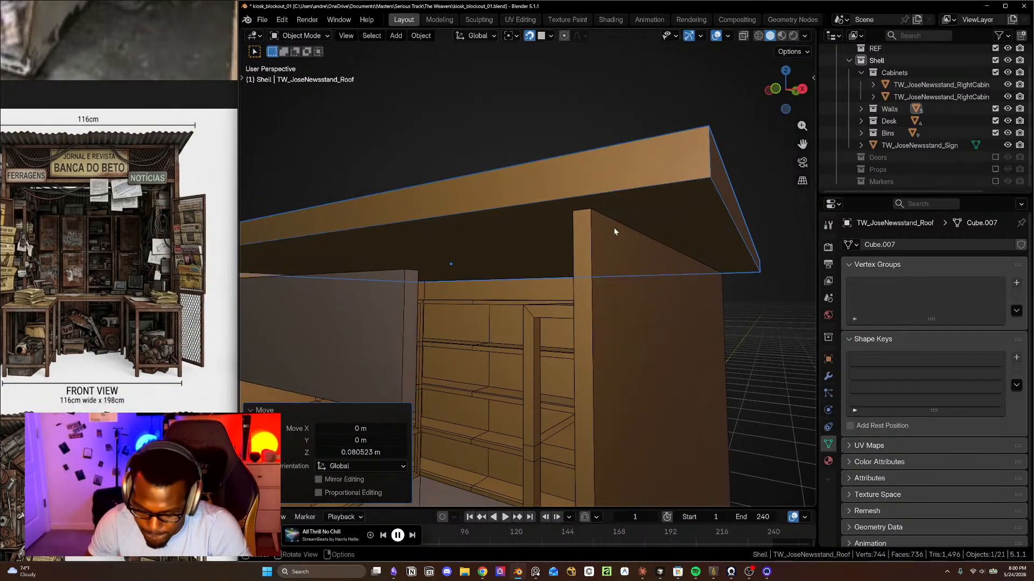
- Seat the roof on top of the walls with snapped Z moves of 0.30594 m and -0.30647 m
{"action": "key", "text": "g"}
{"action": "key", "text": "z"}
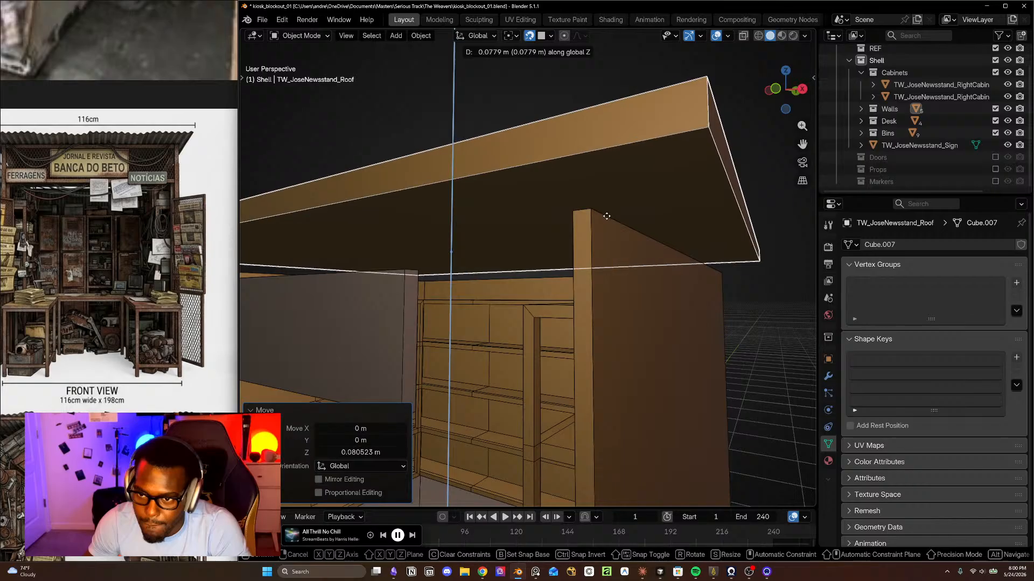
{"action": "left_click", "coordinate": [615, 190]}
{"action": "middle_click_drag", "start_coordinate": [616, 187], "coordinate": [620, 232]}
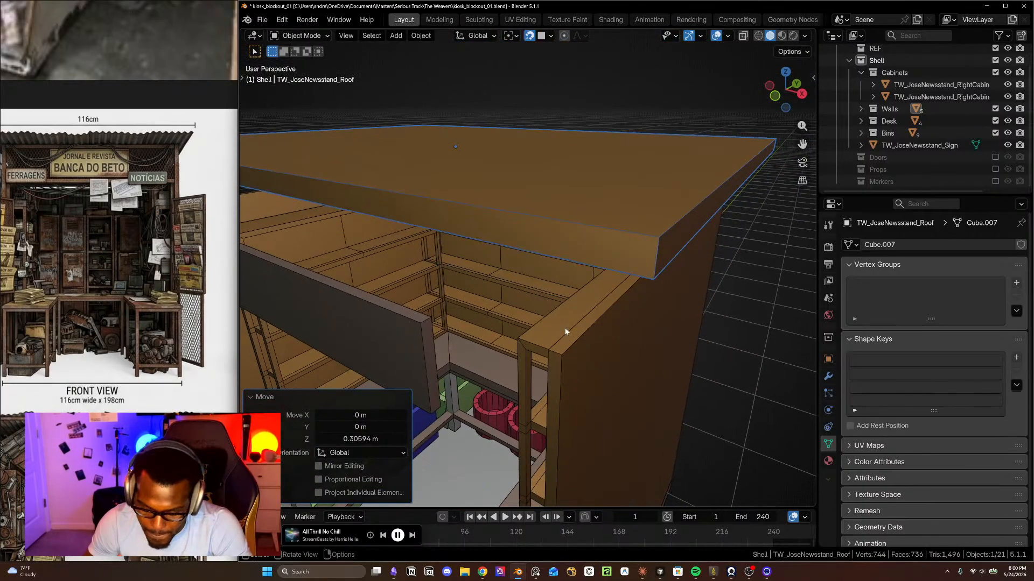
{"action": "key", "text": "g"}
{"action": "key", "text": "z"}
{"action": "left_click", "coordinate": [574, 338]}
{"action": "middle_click_drag", "start_coordinate": [574, 338], "coordinate": [576, 279]}
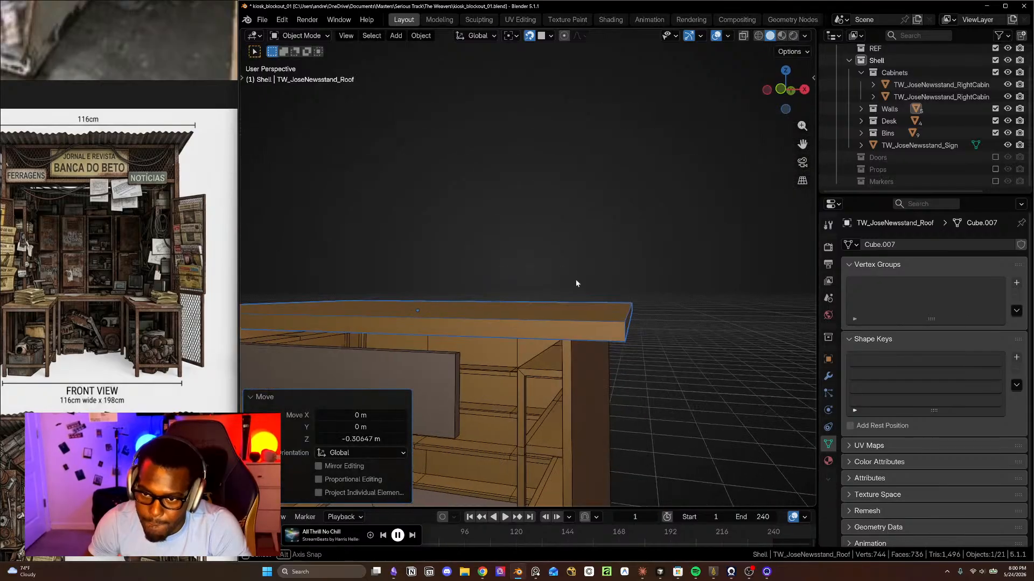
{"action": "middle_click_drag", "start_coordinate": [531, 314], "coordinate": [602, 286], "text": "shift"}
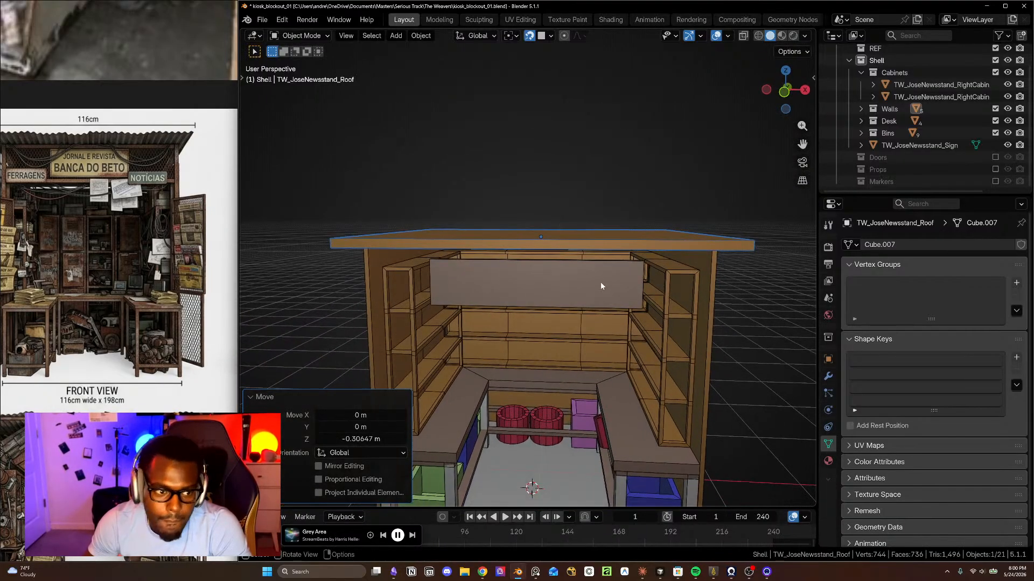
{"action": "middle_click_drag", "start_coordinate": [522, 299], "coordinate": [448, 325]}
- Duplicate the back wall along the Y axis to the front of the kiosk, about 2.4 m forward
{"action": "left_click", "coordinate": [554, 295]}
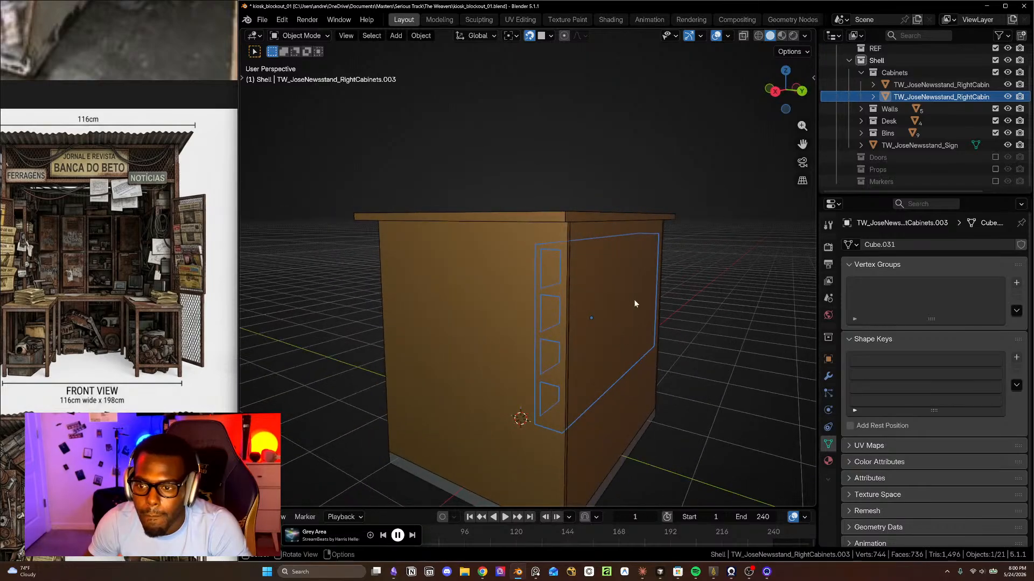
{"action": "left_click", "coordinate": [634, 300]}
{"action": "middle_click_drag", "start_coordinate": [606, 302], "coordinate": [620, 305]}
{"action": "scroll", "coordinate": [643, 306], "scroll_direction": "down", "scroll_amount": 2}
{"action": "key", "text": "KP_7"}
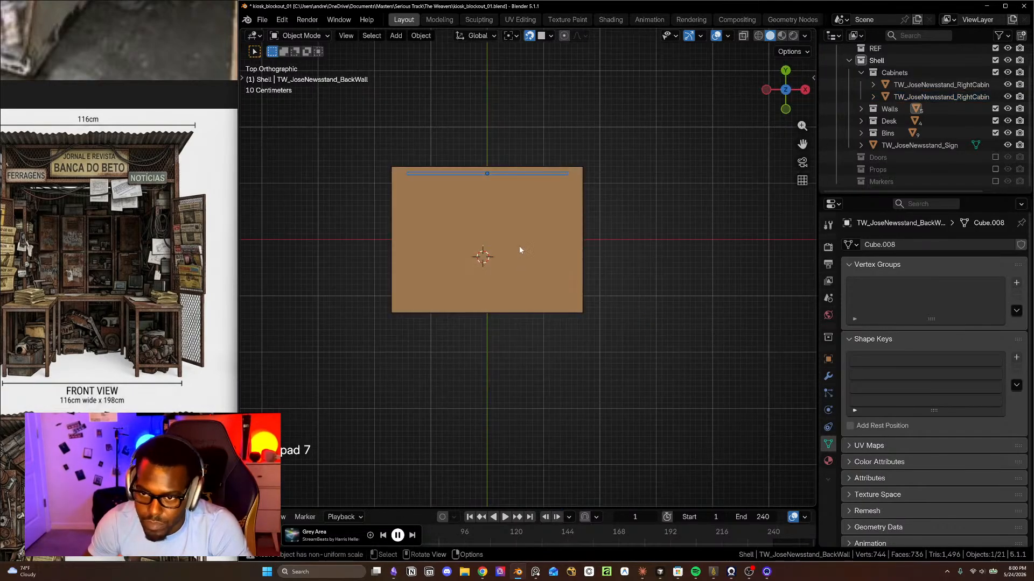
{"action": "key", "text": "shift+d"}
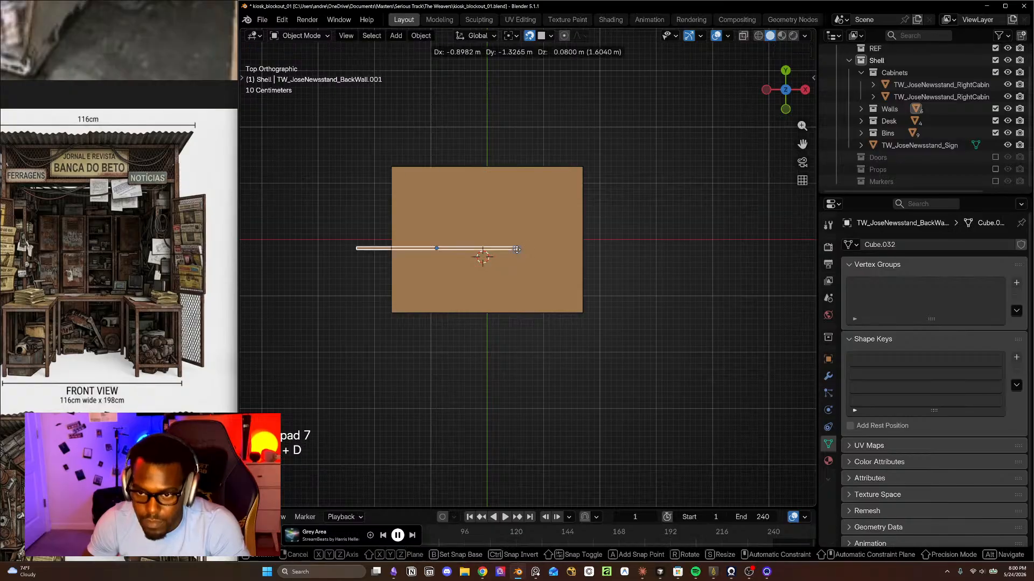
{"action": "key", "text": "y"}
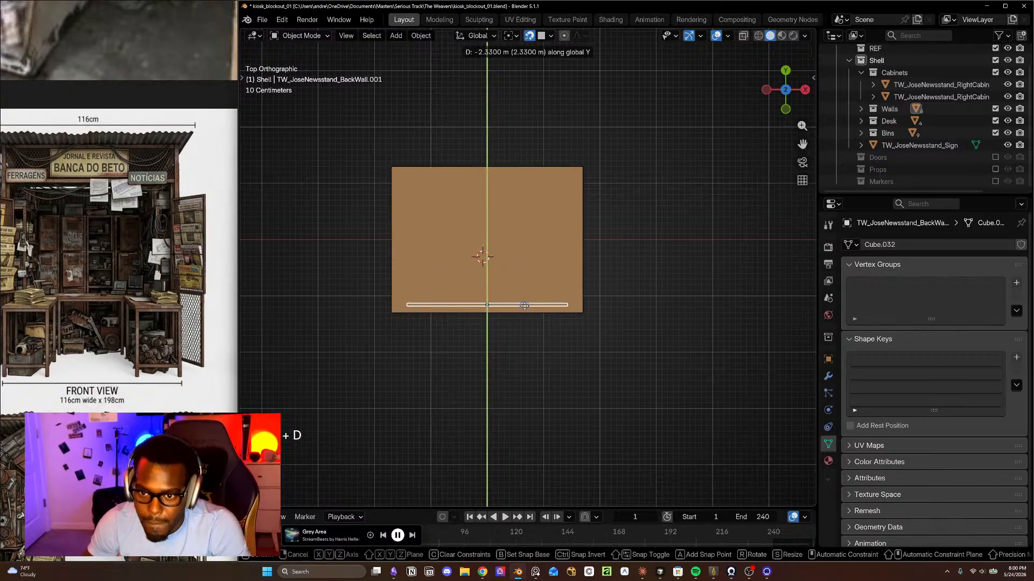
{"action": "left_click", "coordinate": [528, 312]}
- Isolate the duplicated wall and place the 3D cursor at the centre of its top face
{"action": "middle_click_drag", "start_coordinate": [528, 312], "coordinate": [420, 291]}
{"action": "scroll", "coordinate": [505, 313], "scroll_direction": "up", "scroll_amount": 4}
{"action": "middle_click_drag", "start_coordinate": [564, 384], "coordinate": [549, 312], "text": "shift"}
{"action": "key", "text": "KP_Divide"}
{"action": "middle_click_drag", "start_coordinate": [544, 176], "coordinate": [542, 256]}
{"action": "key", "text": "Tab"}
{"action": "left_click", "coordinate": [543, 229]}
{"action": "key", "text": "shift+s"}
{"action": "left_click", "coordinate": [507, 318]}
{"action": "key", "text": "shift+s"}
{"action": "left_click", "coordinate": [527, 372]}
{"action": "key", "text": "Tab"}
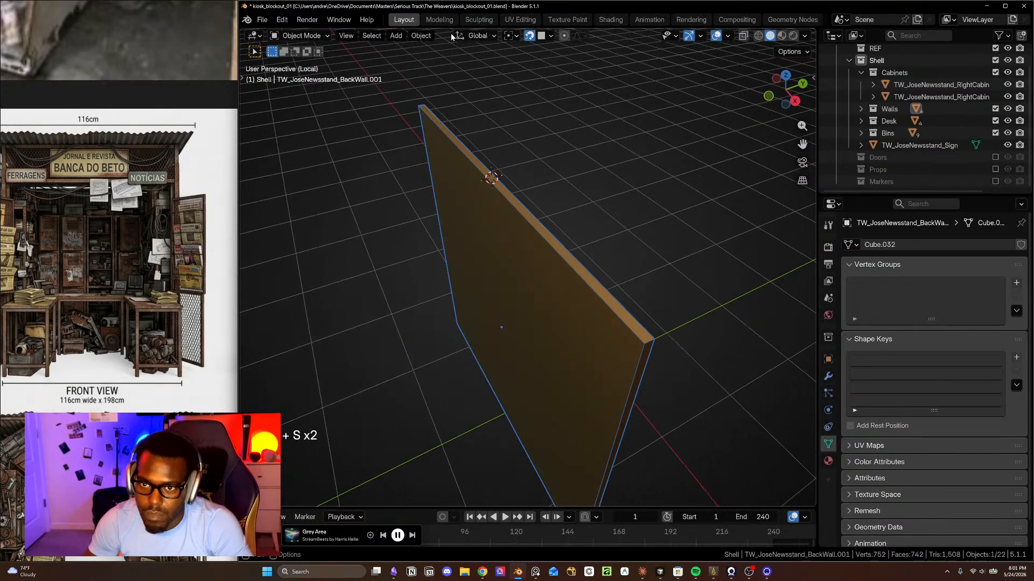
- Set the duplicated wall's origin to the 3D cursor
{"action": "left_click", "coordinate": [423, 35]}
{"action": "mouse_move", "coordinate": [507, 63]}
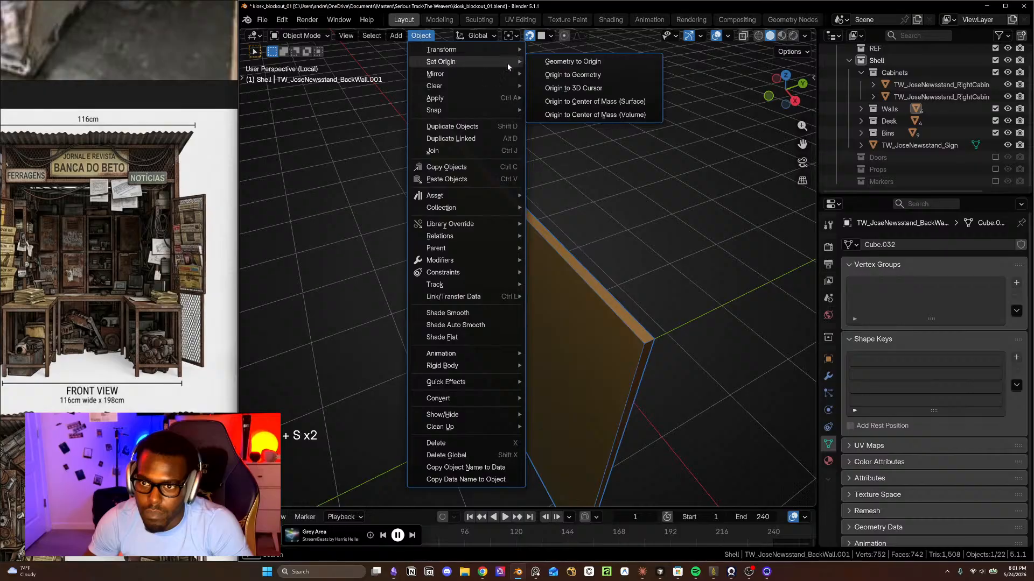
{"action": "left_click", "coordinate": [570, 87]}
- Scale the duplicated wall along Z to about 0.15 to make a short header panel under the roof
{"action": "middle_click_drag", "start_coordinate": [570, 88], "coordinate": [652, 319]}
{"action": "key", "text": "KP_1"}
{"action": "key", "text": "s"}
{"action": "key", "text": "z"}
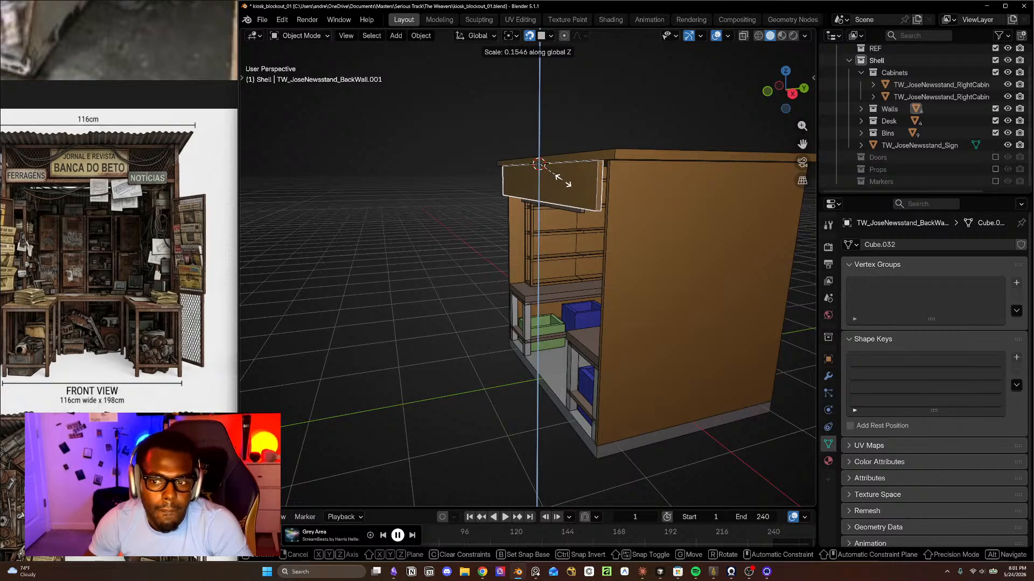
{"action": "left_click", "coordinate": [567, 184]}
- Move the header panel along the Y axis by 0.041059 m to line it up with the side walls' front edges
{"action": "middle_click_drag", "start_coordinate": [567, 185], "coordinate": [573, 260]}
{"action": "scroll", "coordinate": [561, 199], "scroll_direction": "up", "scroll_amount": 3}
{"action": "scroll", "coordinate": [590, 210], "scroll_direction": "up", "scroll_amount": 2}
{"action": "key", "text": "KP_3"}
{"action": "middle_click_drag", "start_coordinate": [625, 240], "coordinate": [738, 273], "text": "shift"}
{"action": "scroll", "coordinate": [565, 273], "scroll_direction": "up", "scroll_amount": 2}
{"action": "key", "text": "g"}
{"action": "key", "text": "y"}
{"action": "left_click", "coordinate": [630, 278]}
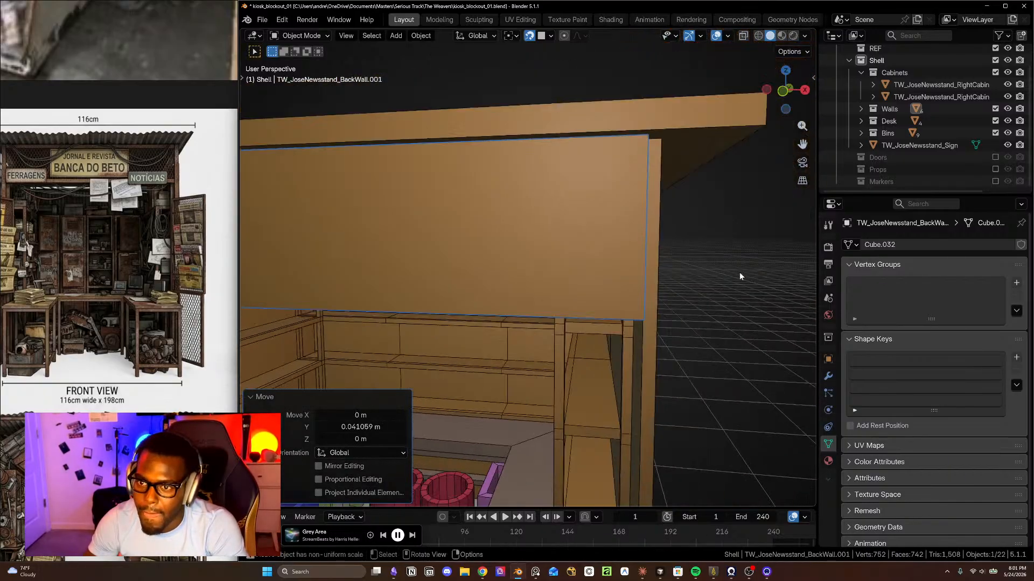
- Widen the header panel along X by a factor of about 1.02 to reach the side walls' outer edges
{"action": "scroll", "coordinate": [738, 273], "scroll_direction": "down", "scroll_amount": 2}
{"action": "middle_click_drag", "start_coordinate": [670, 305], "coordinate": [658, 279], "text": "shift"}
{"action": "key", "text": "KP_1"}
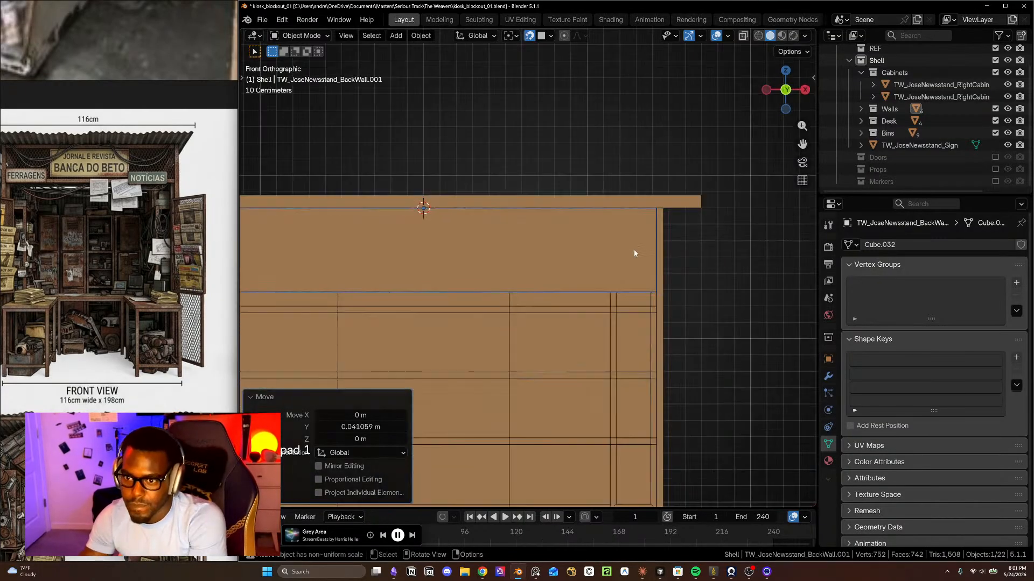
{"action": "key", "text": "s"}
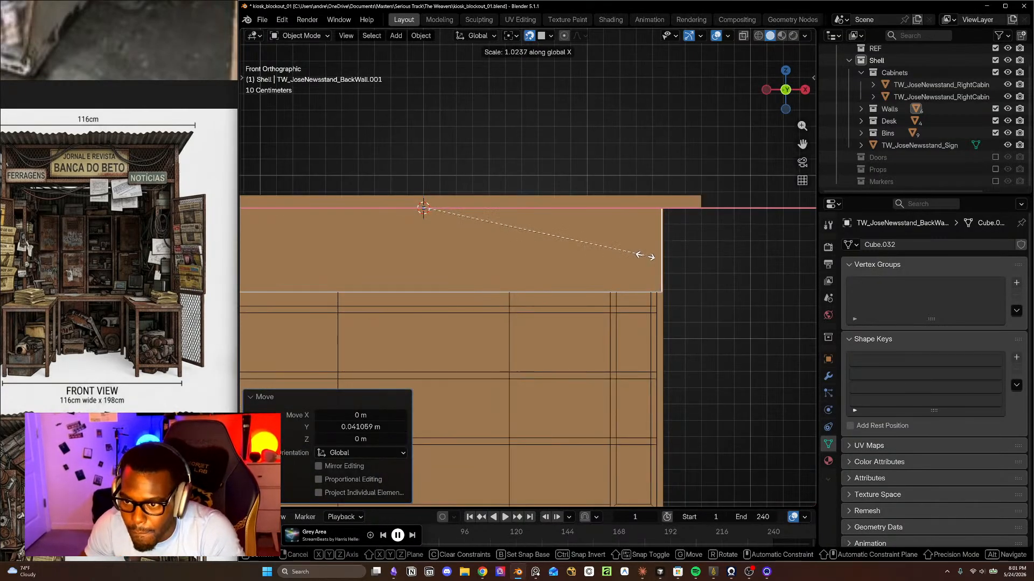
{"action": "left_click", "coordinate": [645, 256]}
- Try moving the header panel freely with snapping, and undo the move
{"action": "middle_click_drag", "start_coordinate": [645, 256], "coordinate": [563, 275]}
{"action": "key", "text": "g"}
{"action": "left_click", "coordinate": [563, 279]}
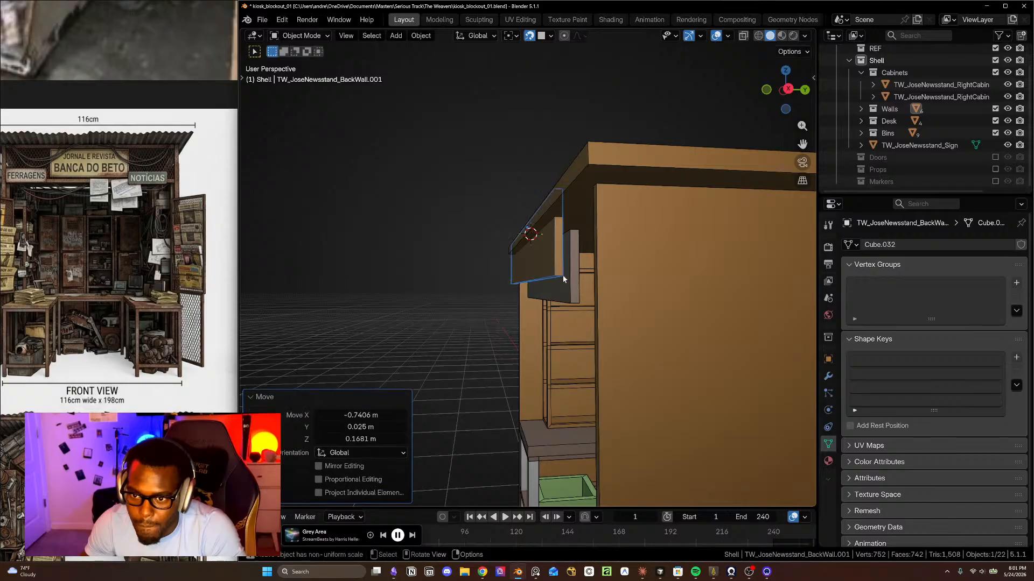
{"action": "key", "text": "ctrl+z"}
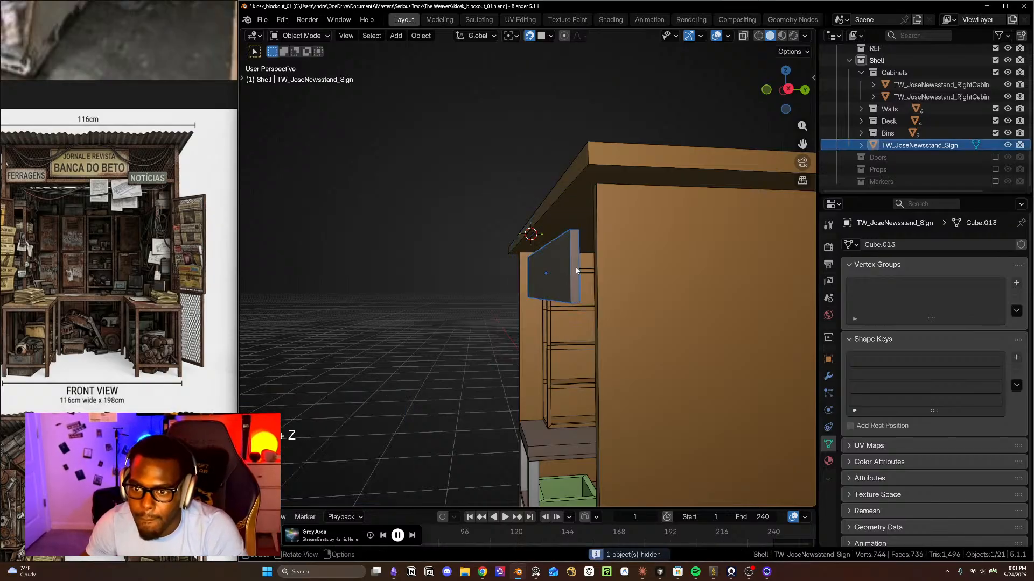
- With the header panel hidden, move the sign along Y by -0.025 m and a further -0.85 m without snapping, and unhide the panel
{"action": "key", "text": "g"}
{"action": "key", "text": "y"}
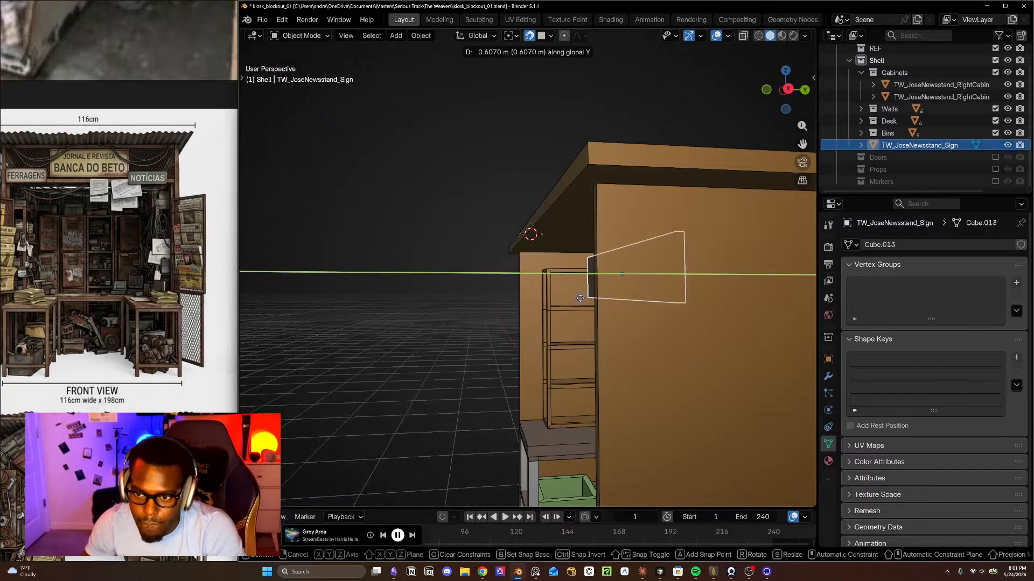
{"action": "left_click", "coordinate": [560, 268], "text": "ctrl"}
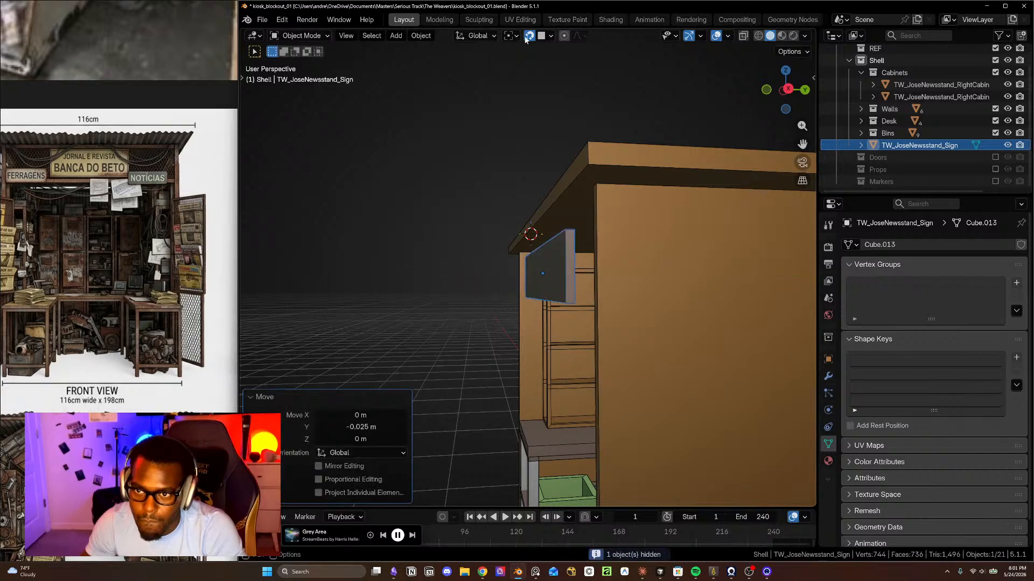
{"action": "key", "text": "g"}
{"action": "key", "text": "y"}
{"action": "left_click", "coordinate": [476, 293]}
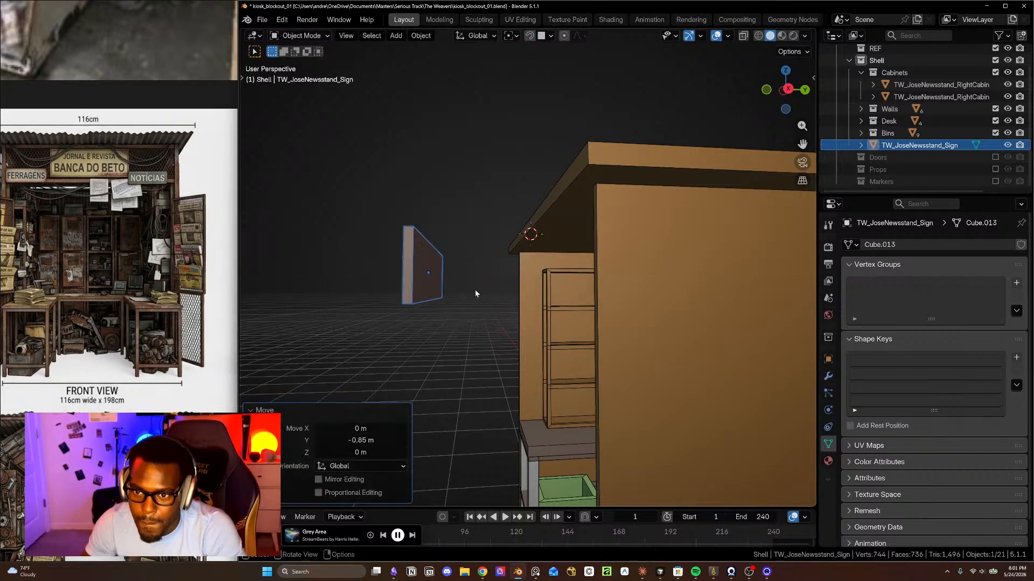
{"action": "key", "text": "alt+h"}
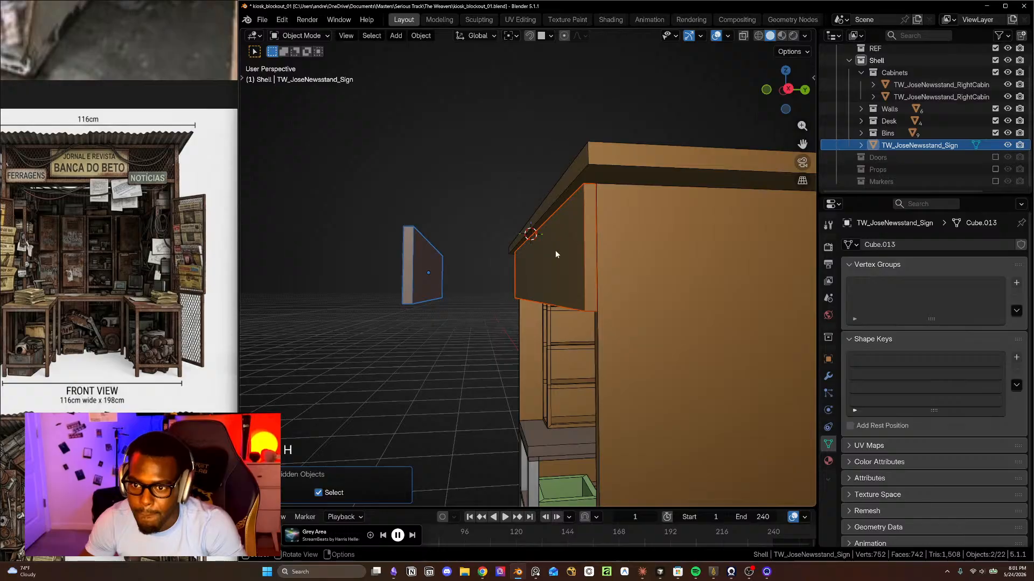
- Move the sign along Y by 0.2912 m, and with snapping on a further 0.4588 m against the front header panel
{"action": "middle_click_drag", "start_coordinate": [558, 250], "coordinate": [570, 290]}
{"action": "left_click", "coordinate": [407, 245]}
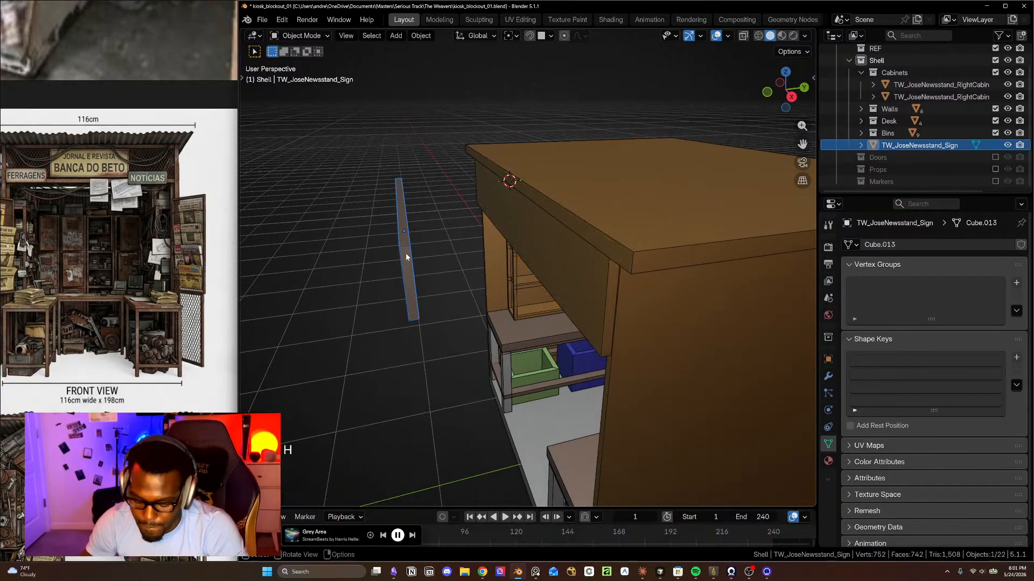
{"action": "key", "text": "g"}
{"action": "key", "text": "y"}
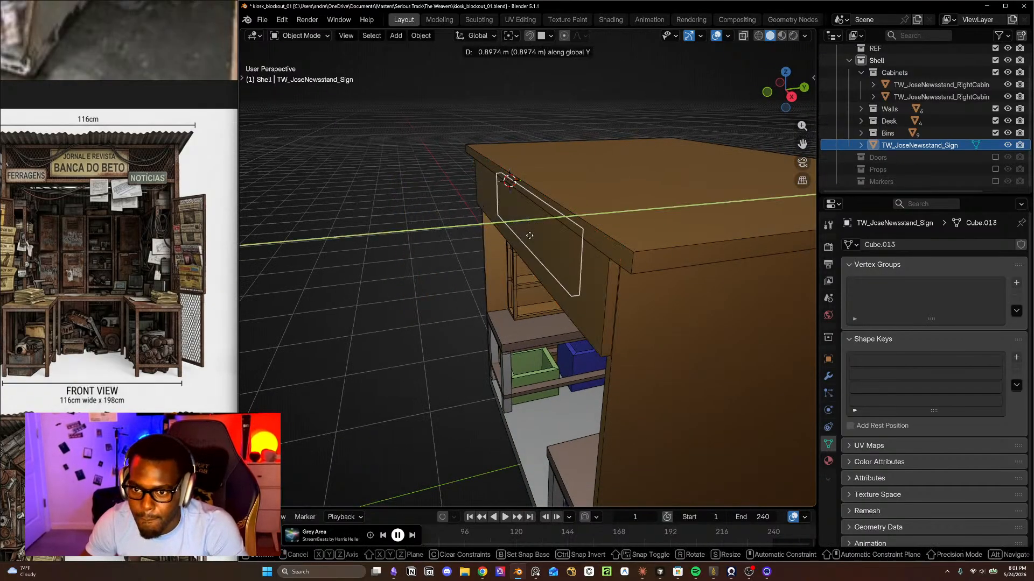
{"action": "left_click", "coordinate": [448, 248]}
{"action": "key", "text": "g"}
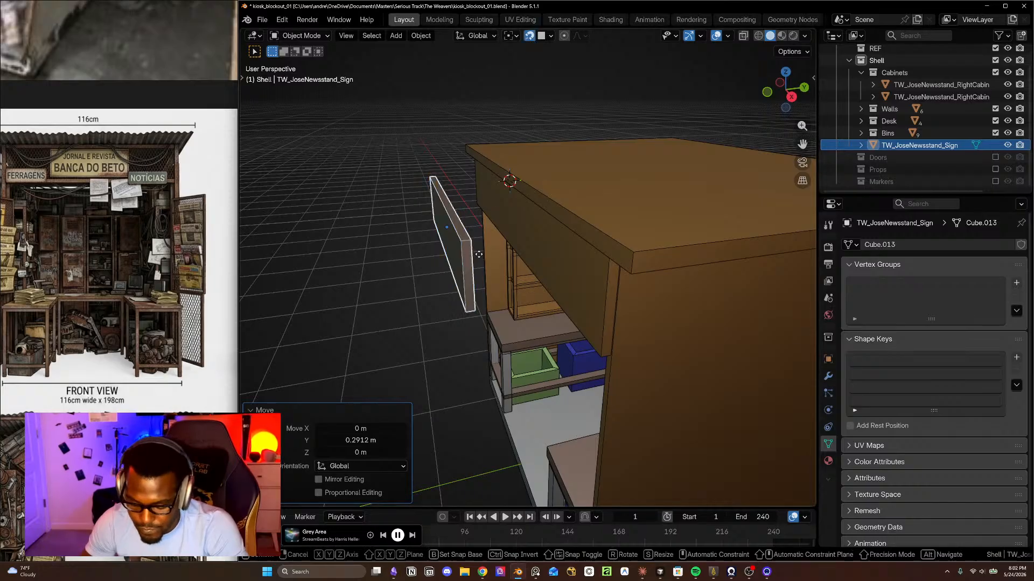
{"action": "key", "text": "y"}
{"action": "left_click", "coordinate": [542, 238]}
{"action": "middle_click_drag", "start_coordinate": [548, 268], "coordinate": [629, 257]}
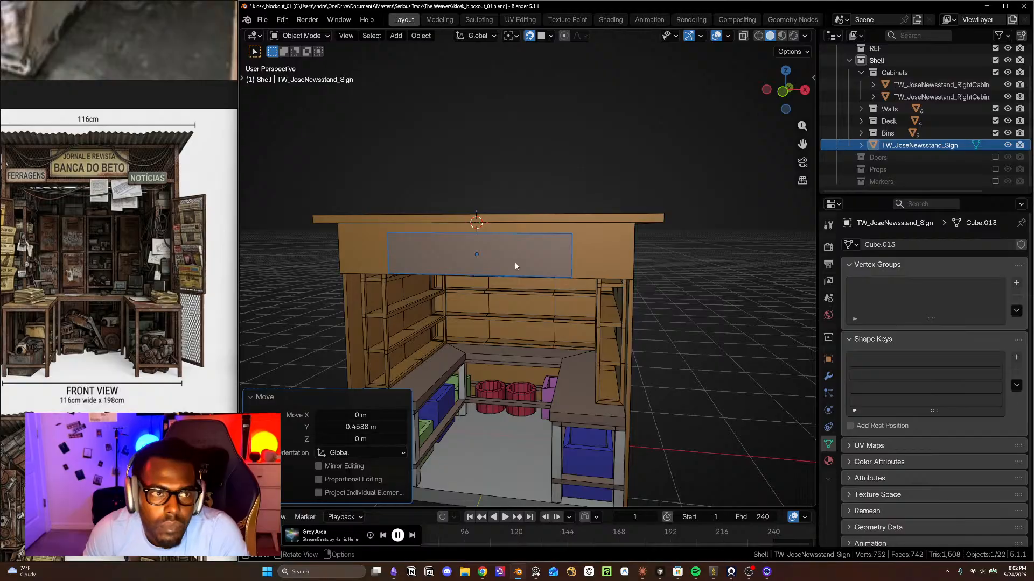
- Scale the front header panel along Z by 1.101 so it extends below the sign
{"action": "scroll", "coordinate": [515, 262], "scroll_direction": "down", "scroll_amount": 1}
{"action": "middle_click_drag", "start_coordinate": [532, 294], "coordinate": [556, 283]}
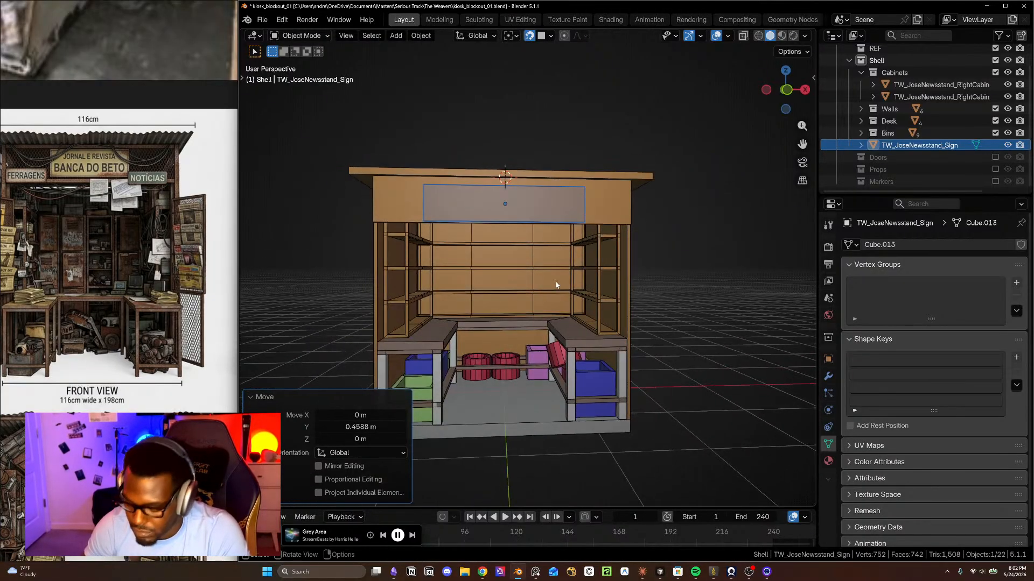
{"action": "key", "text": "KP_1"}
{"action": "scroll", "coordinate": [587, 226], "scroll_direction": "up", "scroll_amount": 2}
{"action": "left_click", "coordinate": [580, 213]}
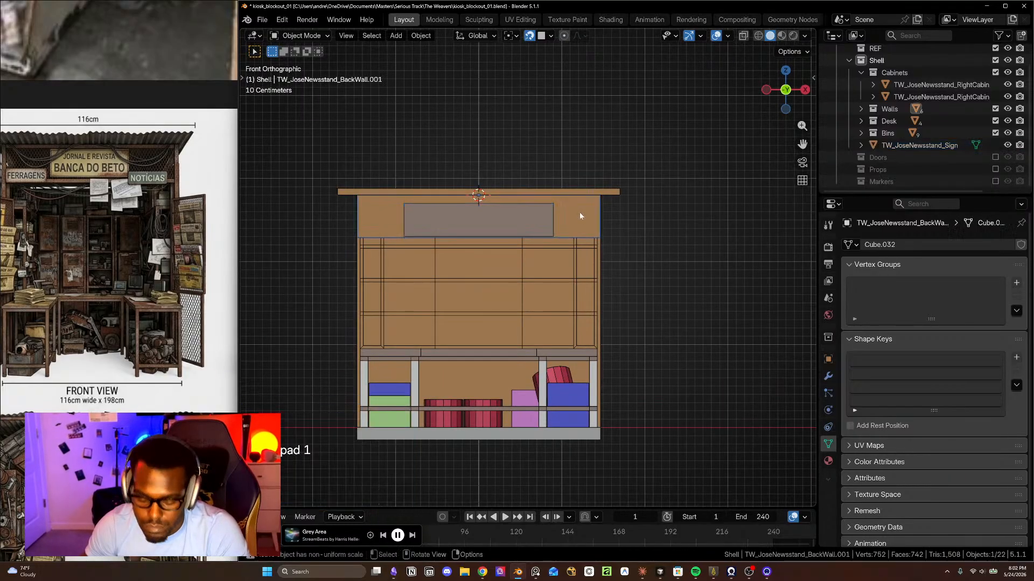
{"action": "key", "text": "s"}
{"action": "key", "text": "z"}
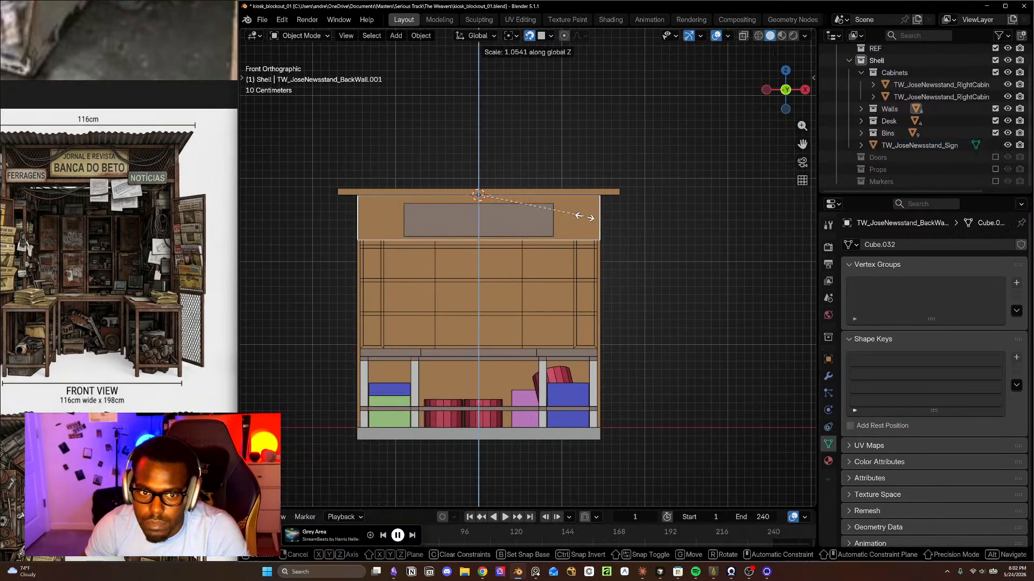
{"action": "left_click", "coordinate": [589, 219]}
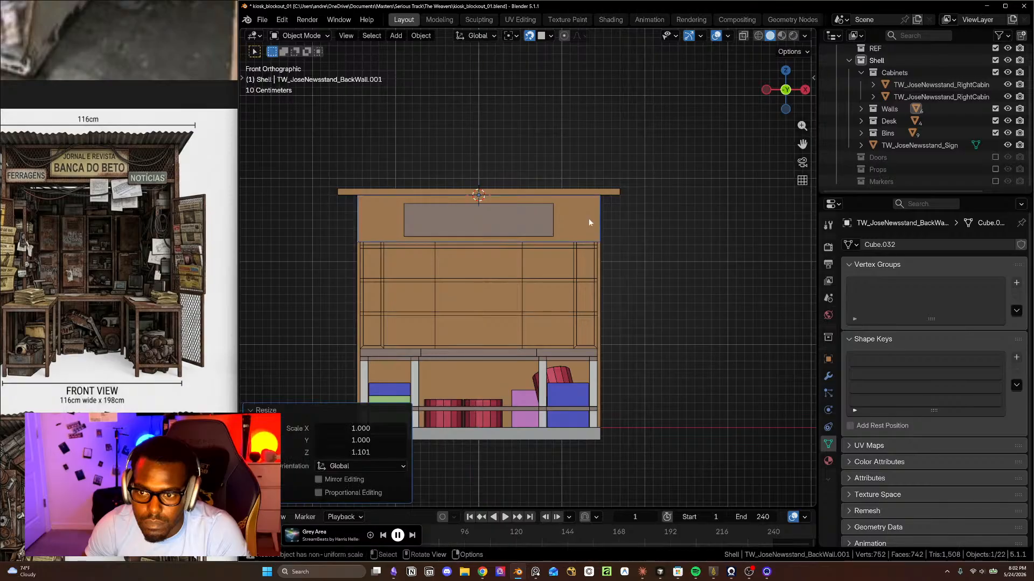
- Try moving the sign with snapping on, and undo the move
{"action": "left_click", "coordinate": [511, 216]}
{"action": "key", "text": "g"}
{"action": "key", "text": "z"}
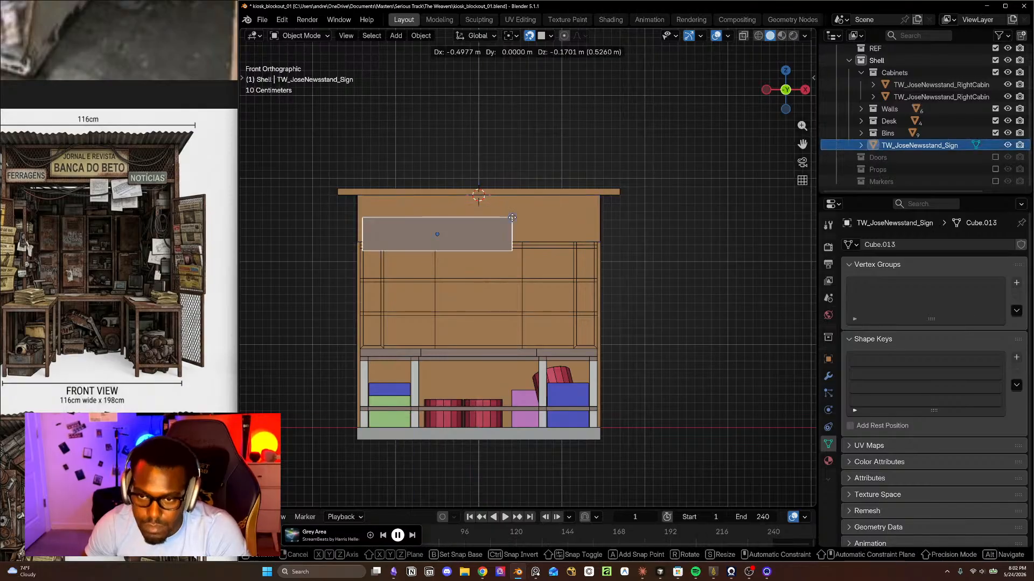
{"action": "left_click", "coordinate": [514, 215]}
{"action": "key", "text": "ctrl+z"}
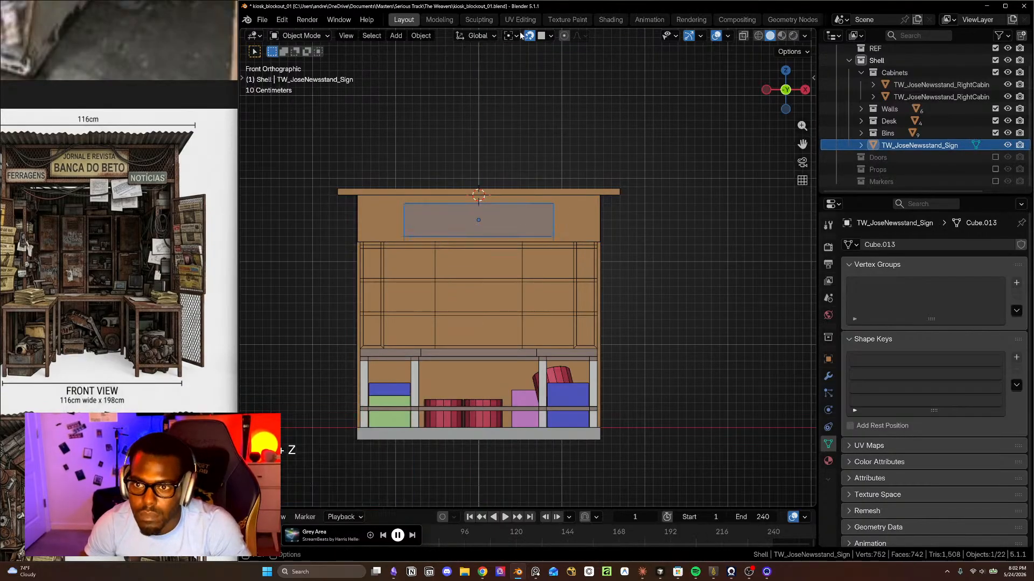
- Move the sign along Z without snapping to centre it on the header panel, and deselect it
{"action": "key", "text": "g"}
{"action": "key", "text": "z"}
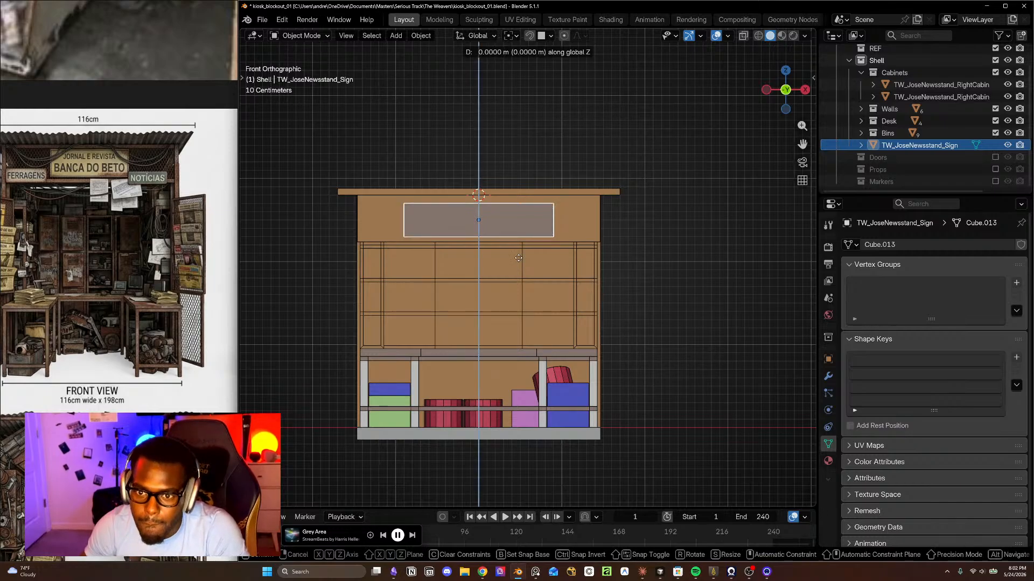
{"action": "left_click", "coordinate": [521, 256]}
{"action": "left_click", "coordinate": [603, 305]}
- Select the U-shaped desktop, its legs and the frame beneath it, and open them together for mesh editing
{"action": "scroll", "coordinate": [595, 307], "scroll_direction": "up", "scroll_amount": 1}
{"action": "middle_click_drag", "start_coordinate": [602, 356], "coordinate": [629, 338], "text": "shift"}
{"action": "middle_click_drag", "start_coordinate": [629, 338], "coordinate": [551, 356]}
{"action": "scroll", "coordinate": [640, 333], "scroll_direction": "up", "scroll_amount": 2}
{"action": "middle_click_drag", "start_coordinate": [640, 333], "coordinate": [512, 263], "text": "shift"}
{"action": "scroll", "coordinate": [645, 370], "scroll_direction": "down", "scroll_amount": 4}
{"action": "scroll", "coordinate": [511, 286], "scroll_direction": "up", "scroll_amount": 2}
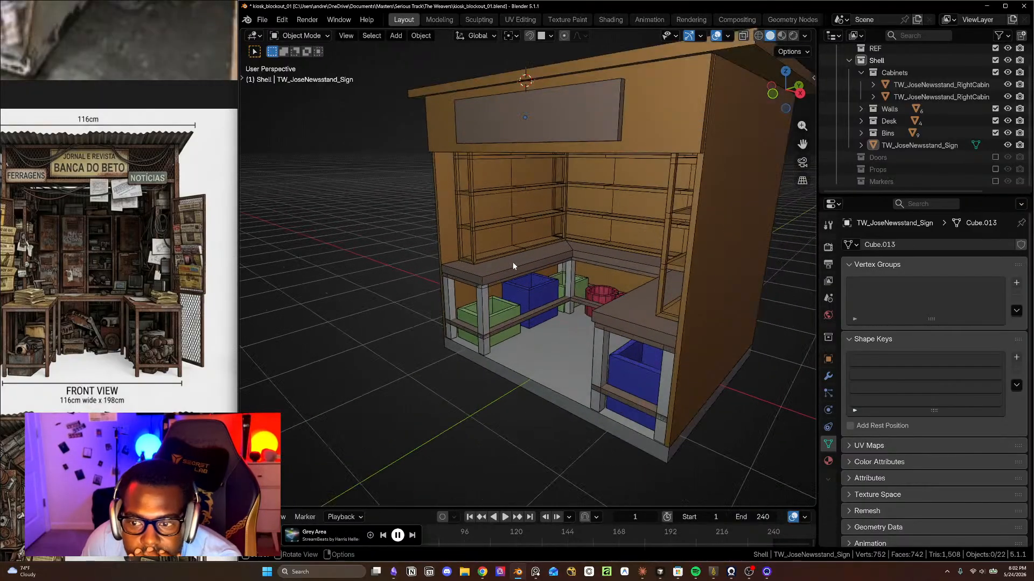
{"action": "middle_click_drag", "start_coordinate": [551, 292], "coordinate": [482, 289]}
{"action": "scroll", "coordinate": [562, 305], "scroll_direction": "up", "scroll_amount": 3}
{"action": "left_click", "coordinate": [492, 288]}
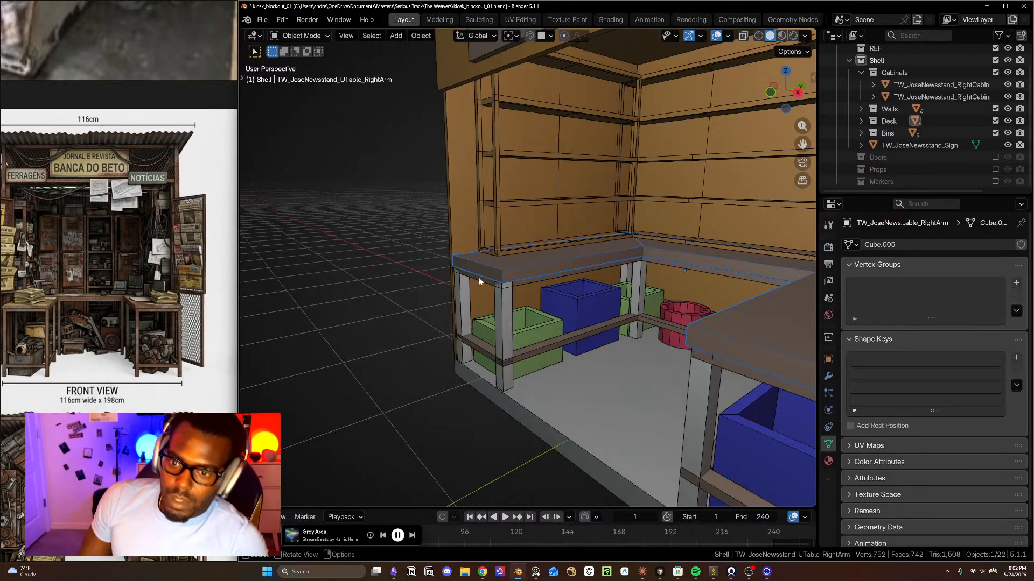
{"action": "middle_click_drag", "start_coordinate": [512, 303], "coordinate": [518, 328]}
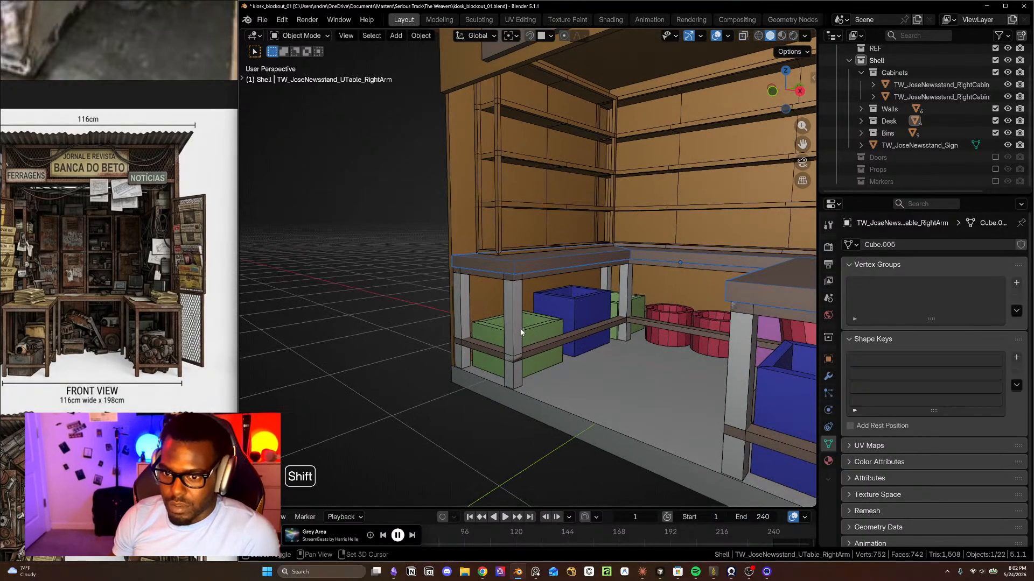
{"action": "left_click", "coordinate": [518, 327], "text": "shift"}
{"action": "left_click", "coordinate": [528, 276], "text": "shift"}
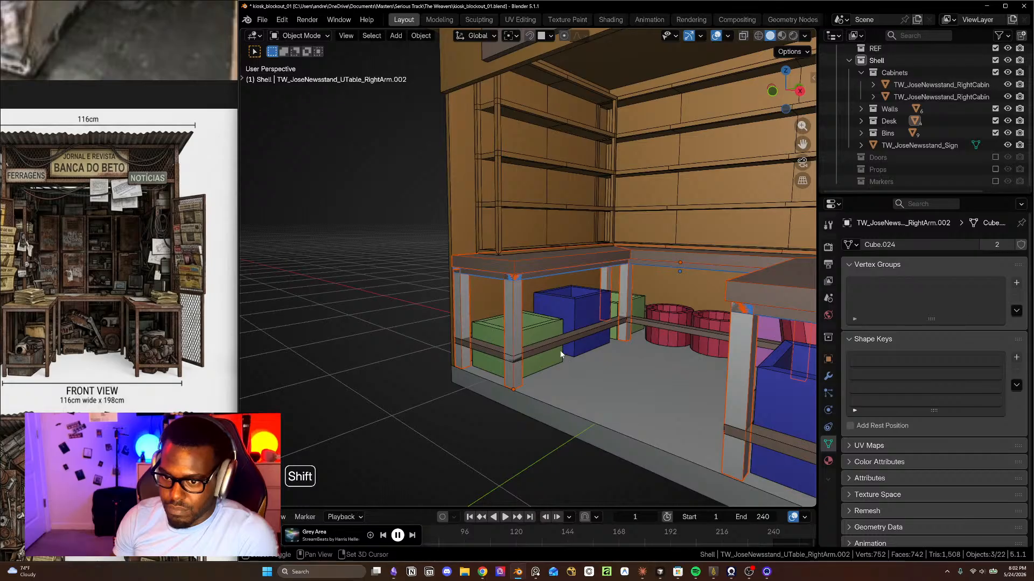
{"action": "key", "text": "Tab"}
- Select the front end faces of both desk arms and their aprons, along with the complete front legs
{"action": "middle_click_drag", "start_coordinate": [541, 331], "coordinate": [513, 294]}
{"action": "left_click", "coordinate": [507, 261]}
{"action": "left_click", "coordinate": [498, 278], "text": "shift"}
{"action": "key", "text": "l"}
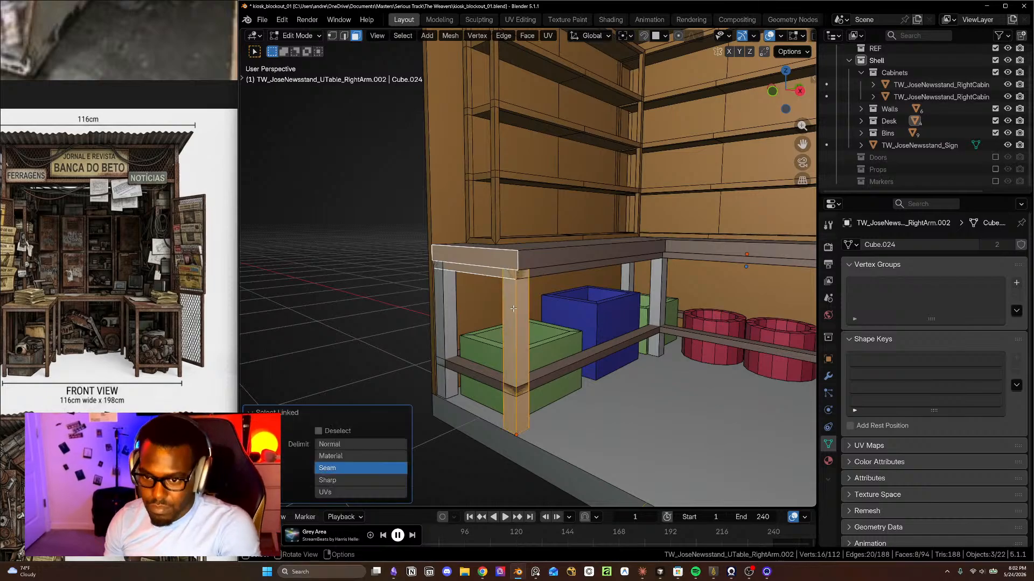
{"action": "key", "text": "l"}
{"action": "scroll", "coordinate": [454, 314], "scroll_direction": "down", "scroll_amount": 2}
{"action": "middle_click_drag", "start_coordinate": [519, 385], "coordinate": [466, 382], "text": "shift"}
{"action": "key", "text": "l"}
{"action": "middle_click_drag", "start_coordinate": [700, 380], "coordinate": [658, 365], "text": "shift"}
{"action": "key", "text": "l"}
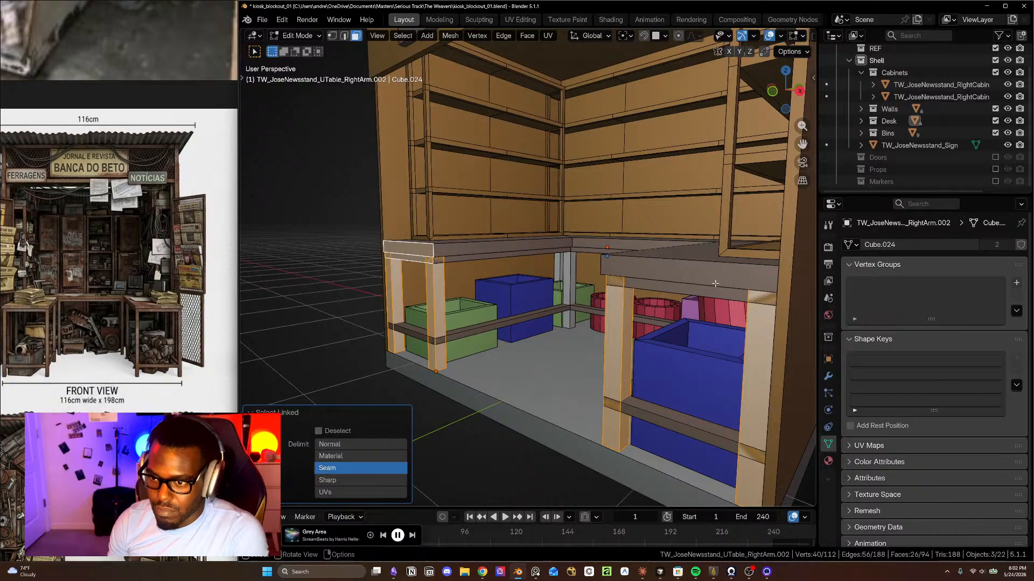
{"action": "left_click", "coordinate": [715, 279], "text": "shift"}
{"action": "left_click", "coordinate": [709, 292], "text": "shift"}
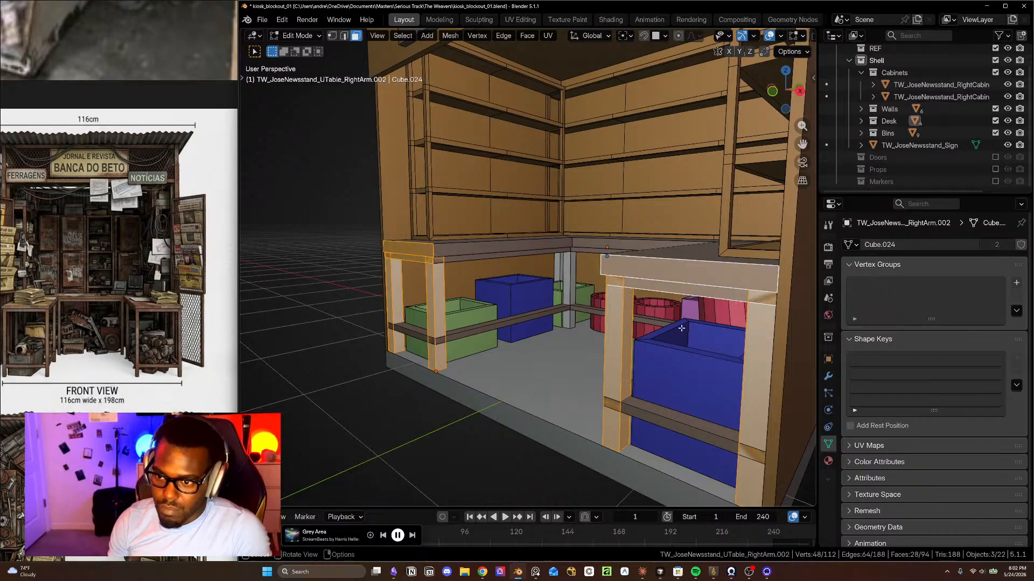
- Try moving the selected desk ends and front legs along Y, and undo the move
{"action": "key", "text": "g"}
{"action": "key", "text": "y"}
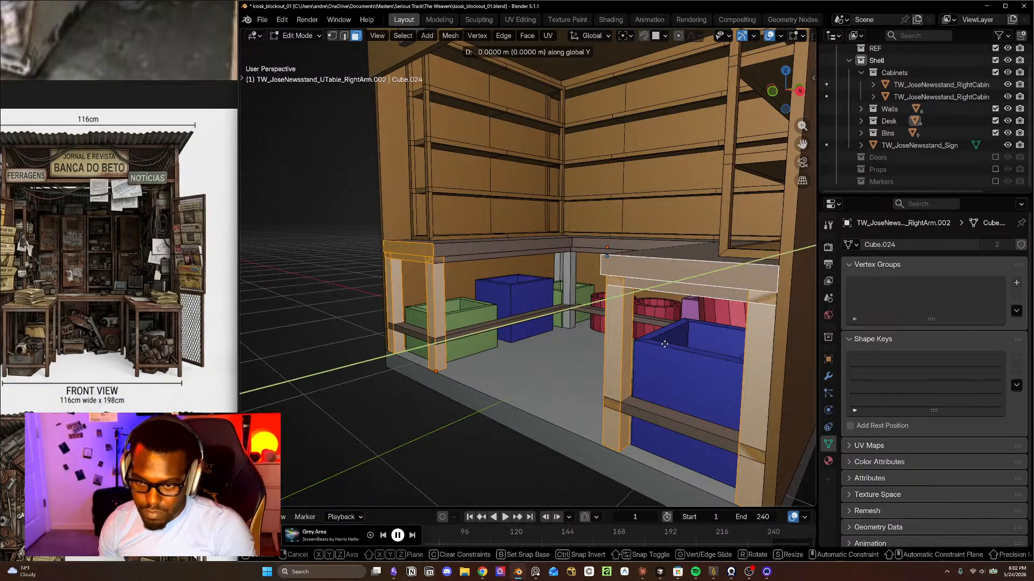
{"action": "left_click", "coordinate": [632, 376]}
{"action": "middle_click_drag", "start_coordinate": [619, 378], "coordinate": [634, 382]}
{"action": "key", "text": "ctrl+z"}
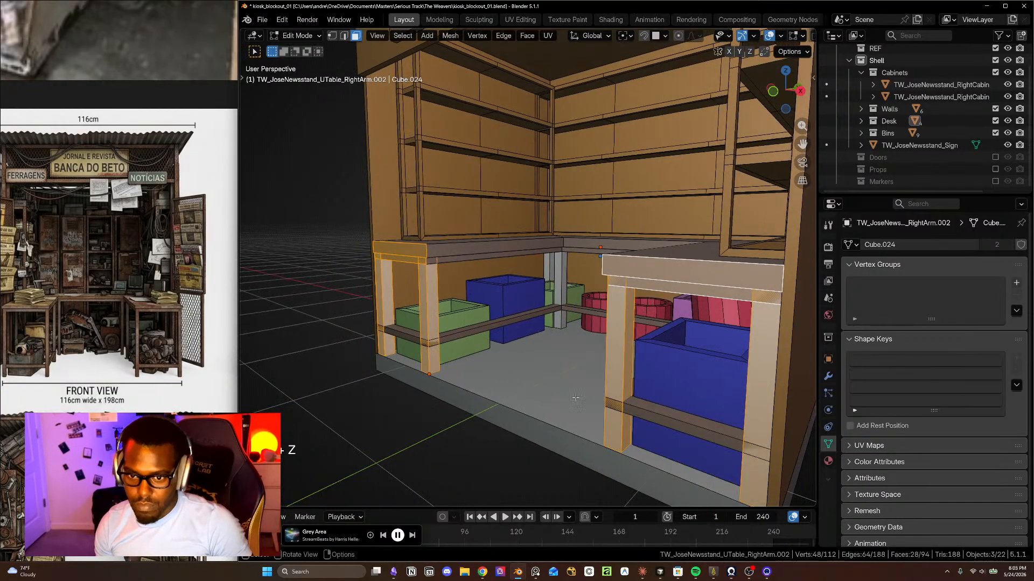
{"action": "middle_click_drag", "start_coordinate": [569, 390], "coordinate": [601, 409]}
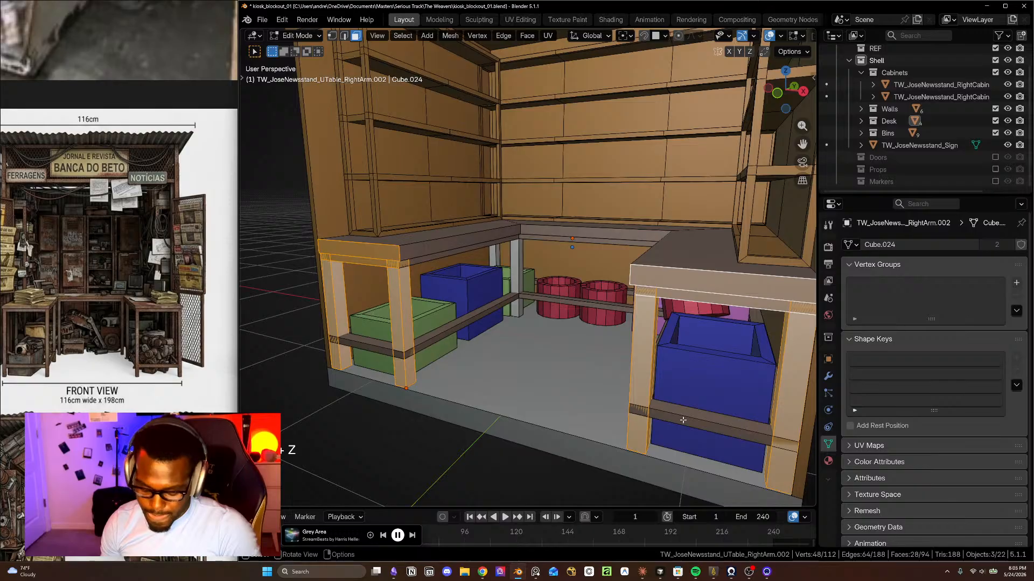
- Isolate the desk parts, add the front faces of the lower rails to the mesh selection, and leave isolation
{"action": "key", "text": "Tab"}
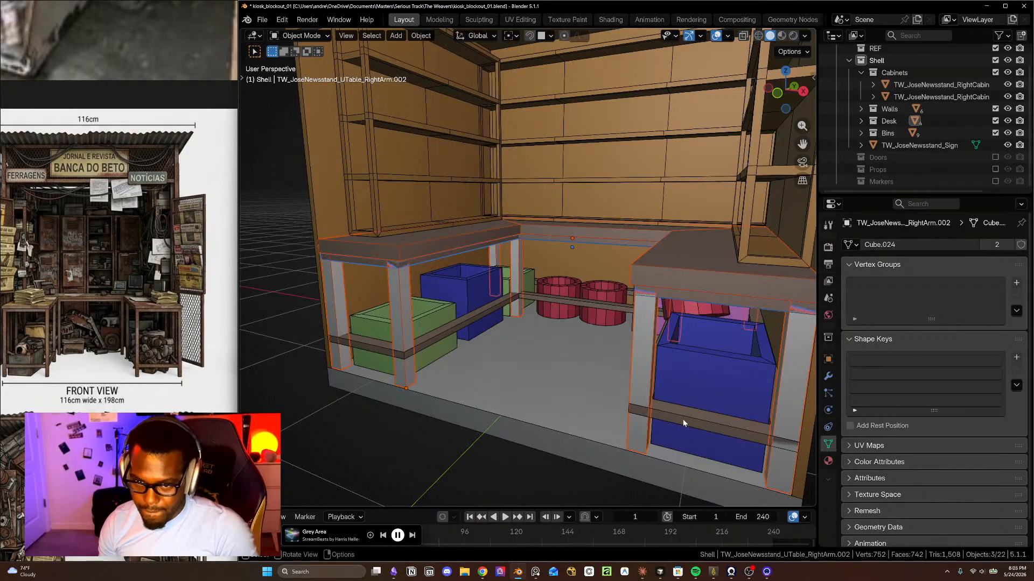
{"action": "key", "text": "KP_Divide"}
{"action": "scroll", "coordinate": [377, 231], "scroll_direction": "up", "scroll_amount": 1}
{"action": "middle_click_drag", "start_coordinate": [377, 232], "coordinate": [366, 309], "text": "shift"}
{"action": "key", "text": "Tab"}
{"action": "scroll", "coordinate": [429, 266], "scroll_direction": "up", "scroll_amount": 1}
{"action": "left_click", "coordinate": [597, 349], "text": "shift"}
{"action": "middle_click_drag", "start_coordinate": [597, 349], "coordinate": [587, 288]}
{"action": "left_click", "coordinate": [542, 225], "text": "shift"}
{"action": "middle_click_drag", "start_coordinate": [541, 225], "coordinate": [540, 349]}
{"action": "key", "text": "KP_Divide"}
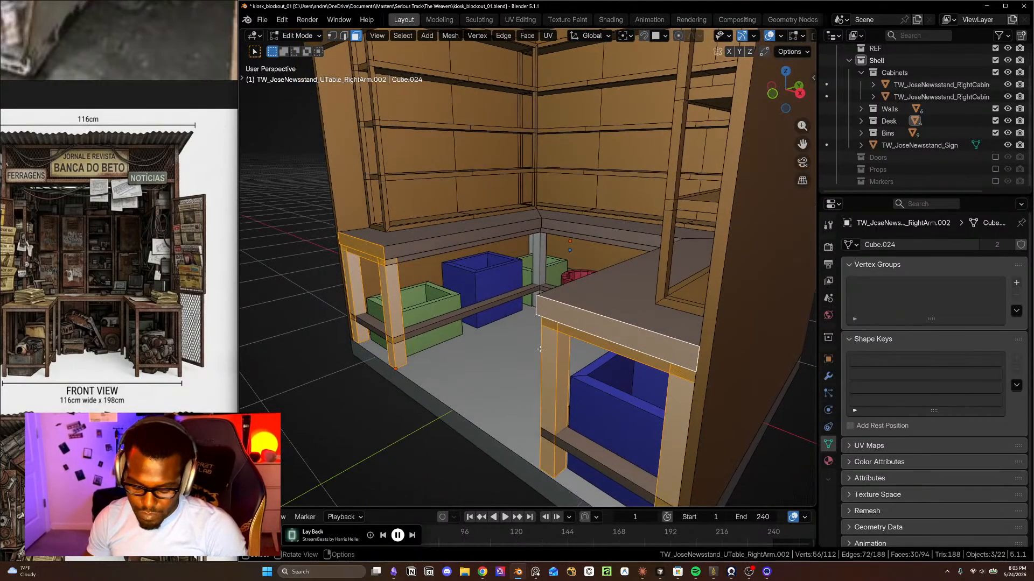
- Extend both desk arms forward along Y by -0.57367 m, adjust them with a second Y move, and leave mesh editing
{"action": "key", "text": "g"}
{"action": "key", "text": "y"}
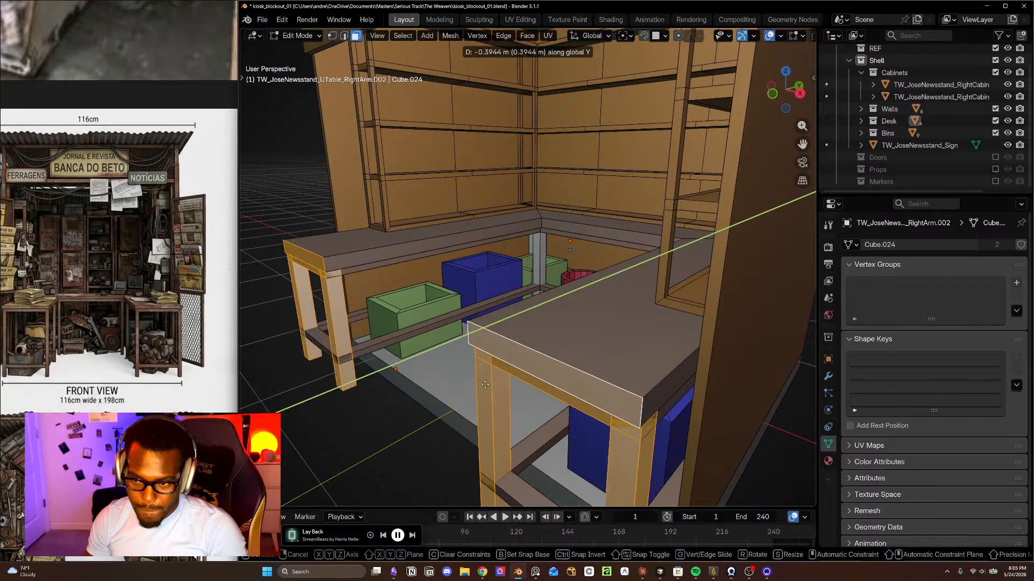
{"action": "left_click", "coordinate": [449, 414]}
{"action": "scroll", "coordinate": [494, 337], "scroll_direction": "down", "scroll_amount": 4}
{"action": "middle_click_drag", "start_coordinate": [581, 309], "coordinate": [662, 323], "text": "shift"}
{"action": "middle_click_drag", "start_coordinate": [662, 323], "coordinate": [647, 341]}
{"action": "scroll", "coordinate": [781, 326], "scroll_direction": "down", "scroll_amount": 3}
{"action": "scroll", "coordinate": [631, 334], "scroll_direction": "up", "scroll_amount": 3}
{"action": "key", "text": "g"}
{"action": "key", "text": "y"}
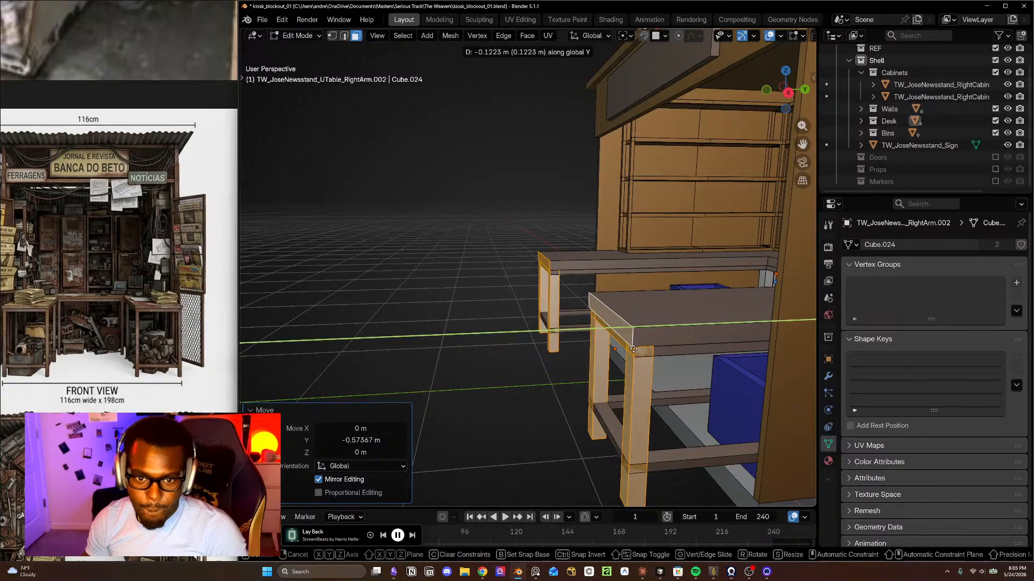
{"action": "left_click", "coordinate": [646, 348]}
{"action": "middle_click_drag", "start_coordinate": [647, 348], "coordinate": [732, 331]}
{"action": "scroll", "coordinate": [716, 343], "scroll_direction": "down", "scroll_amount": 2}
{"action": "key", "text": "Tab"}
- Open the floor pad for mesh editing with its front face selected
{"action": "middle_click_drag", "start_coordinate": [590, 371], "coordinate": [580, 383]}
{"action": "key", "text": "Tab"}
{"action": "left_click", "coordinate": [570, 399]}
{"action": "key", "text": "Tab"}
{"action": "key", "text": "Tab"}
{"action": "key", "text": "Tab"}
{"action": "left_click", "coordinate": [587, 375]}
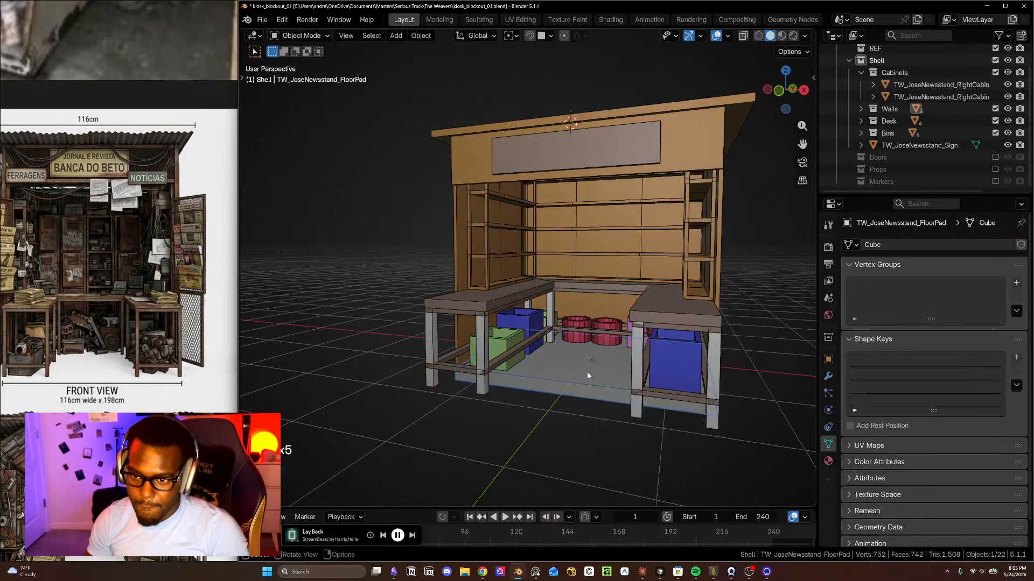
{"action": "key", "text": "Tab"}
{"action": "middle_click_drag", "start_coordinate": [587, 375], "coordinate": [576, 386]}
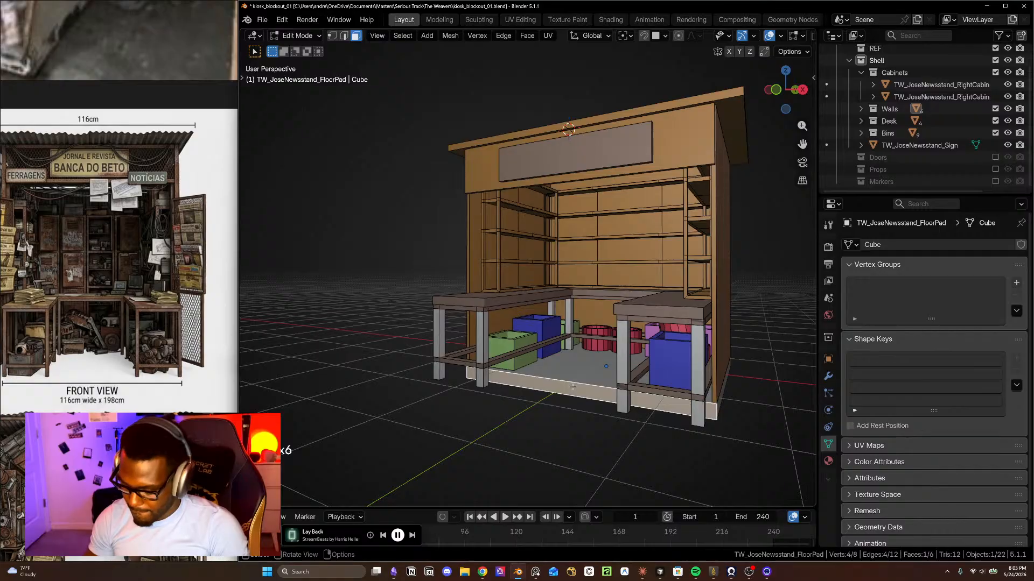
- With vertex snapping enabled, extend the floor pad's front face along Y to align with the front of the desk legs
{"action": "key", "text": "KP_3"}
{"action": "scroll", "coordinate": [533, 323], "scroll_direction": "up", "scroll_amount": 6}
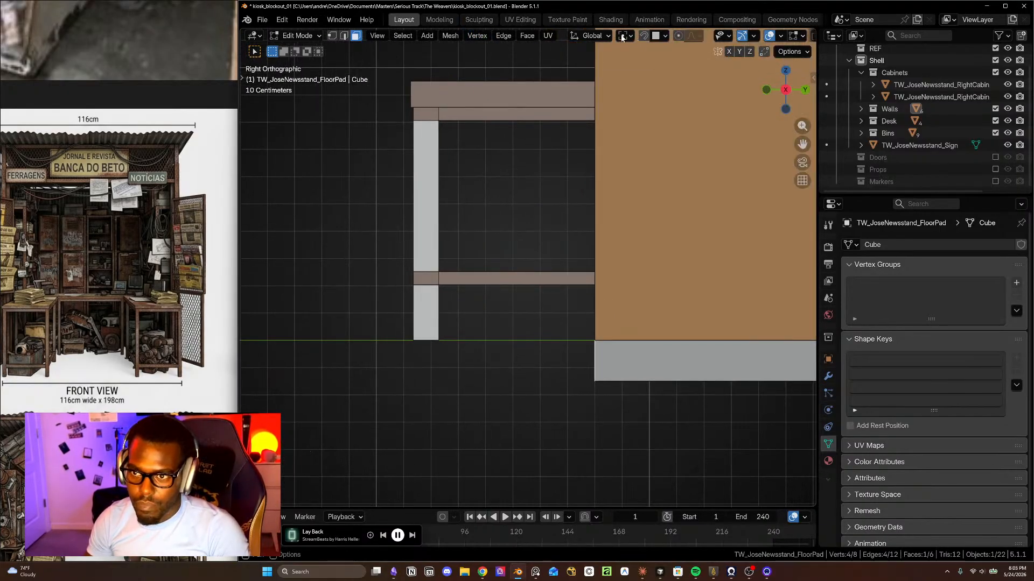
{"action": "left_click", "coordinate": [657, 39]}
{"action": "left_click", "coordinate": [644, 128]}
{"action": "left_click", "coordinate": [644, 36]}
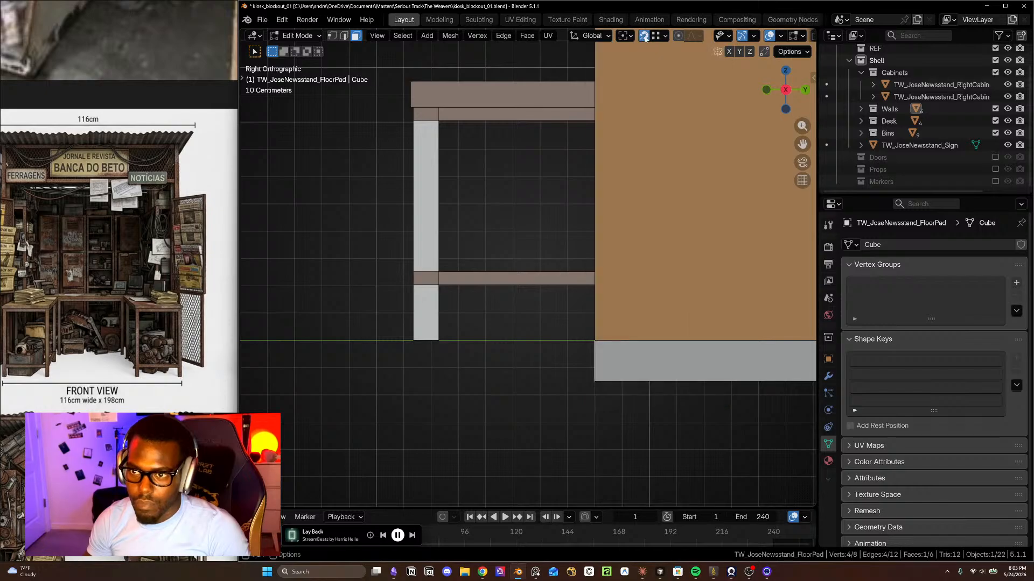
{"action": "key", "text": "g"}
{"action": "key", "text": "y"}
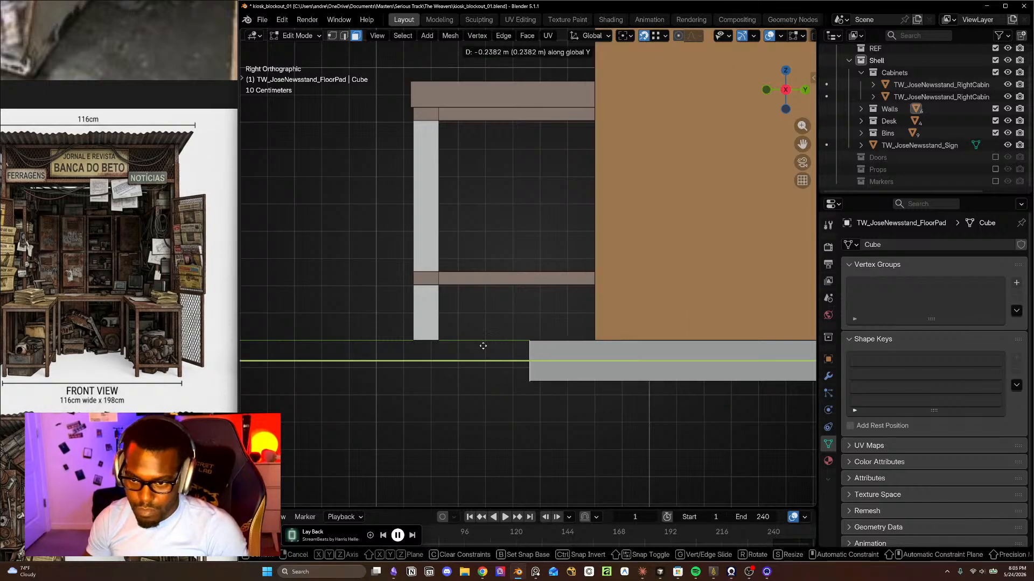
{"action": "left_click", "coordinate": [414, 339]}
{"action": "key", "text": "Tab"}
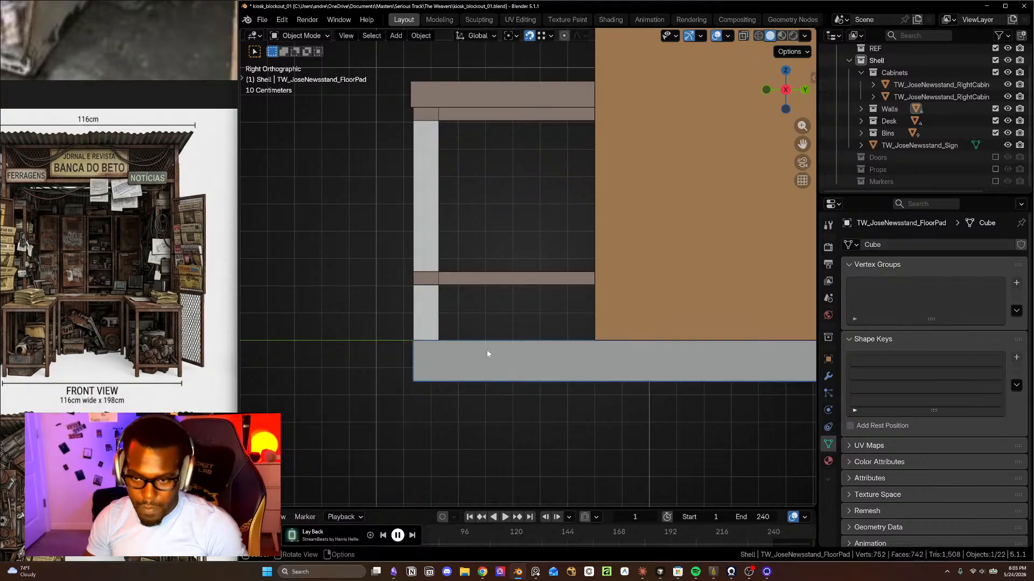
- Create a linked duplicate of the red round bin under the back desk, offset -1.1751 m along X
{"action": "scroll", "coordinate": [486, 350], "scroll_direction": "down", "scroll_amount": 2}
{"action": "middle_click_drag", "start_coordinate": [526, 360], "coordinate": [684, 396]}
{"action": "scroll", "coordinate": [555, 363], "scroll_direction": "up", "scroll_amount": 4}
{"action": "scroll", "coordinate": [580, 349], "scroll_direction": "down", "scroll_amount": 4}
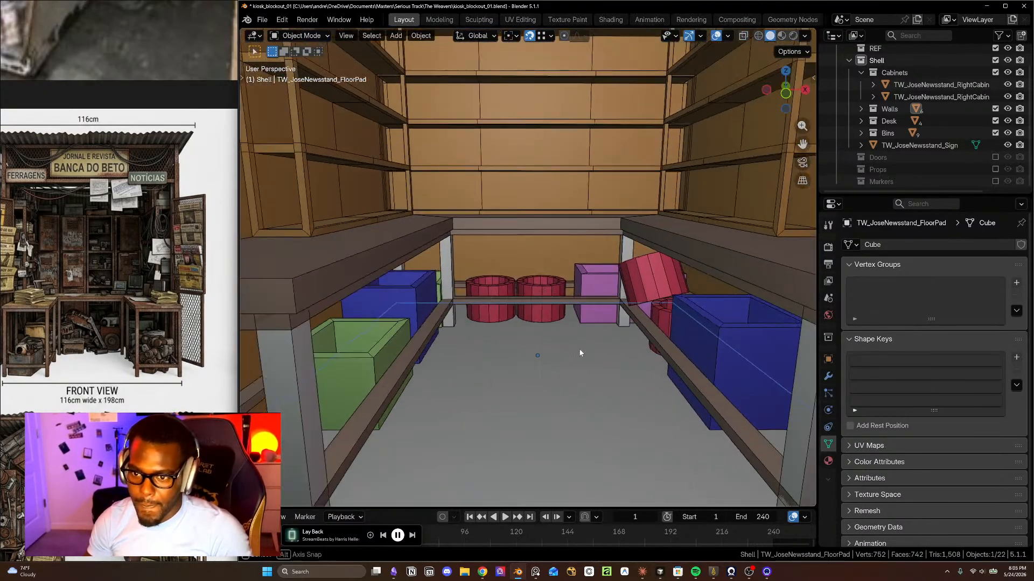
{"action": "left_click", "coordinate": [605, 289]}
{"action": "middle_click_drag", "start_coordinate": [605, 289], "coordinate": [590, 313]}
{"action": "scroll", "coordinate": [583, 308], "scroll_direction": "up", "scroll_amount": 3}
{"action": "left_click", "coordinate": [596, 291]}
{"action": "middle_click_drag", "start_coordinate": [682, 324], "coordinate": [585, 334]}
{"action": "key", "text": "alt+d"}
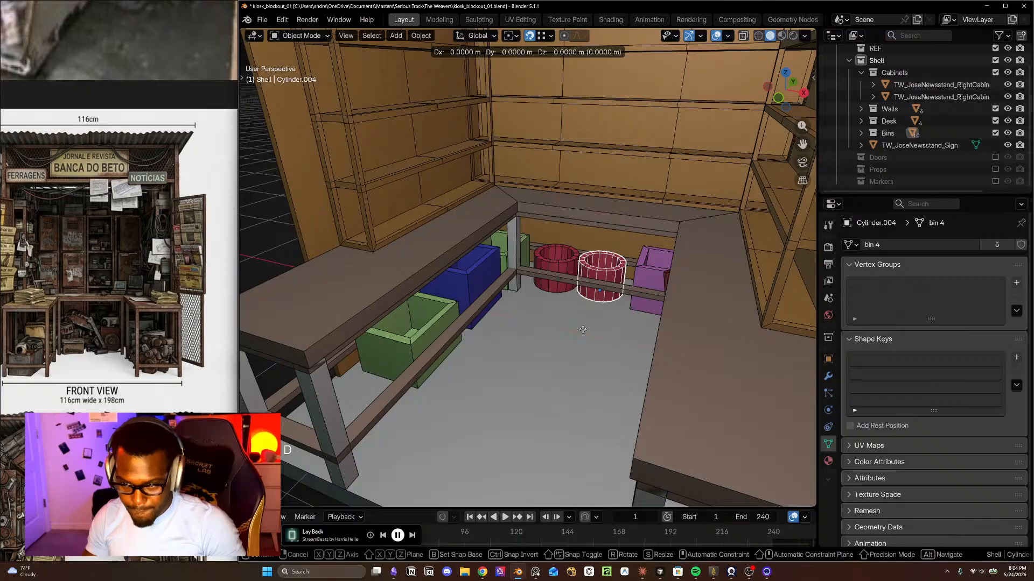
{"action": "key", "text": "x"}
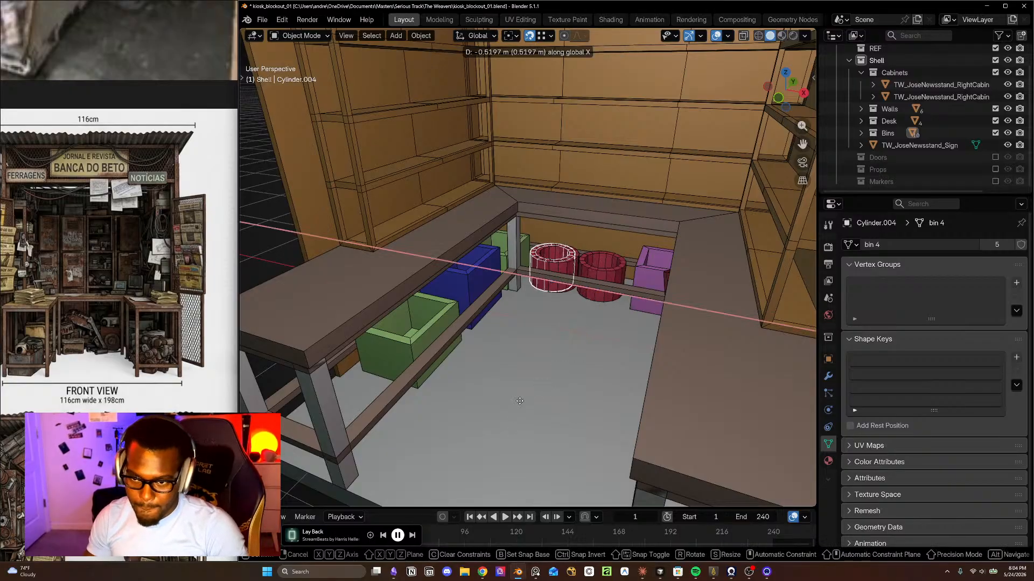
{"action": "left_click", "coordinate": [512, 302]}
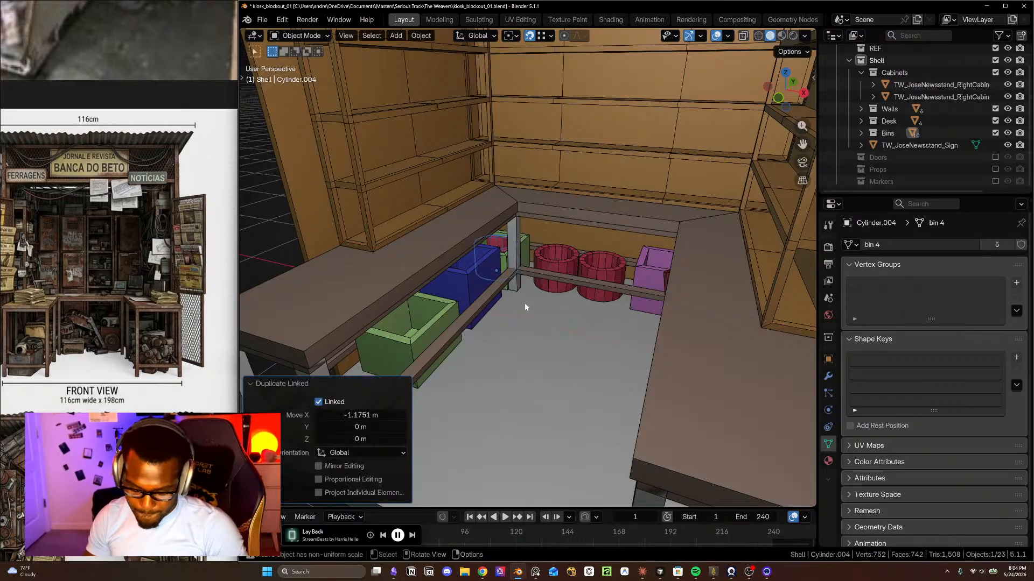
- Move the duplicated red bin along Y by -2.1356 m to the front of the left desk arm, fine-tuning its Y position beside the green bin
{"action": "key", "text": "g"}
{"action": "key", "text": "y"}
{"action": "left_click", "coordinate": [478, 344]}
{"action": "middle_click_drag", "start_coordinate": [477, 344], "coordinate": [603, 269], "text": "shift"}
{"action": "scroll", "coordinate": [603, 269], "scroll_direction": "up", "scroll_amount": 6}
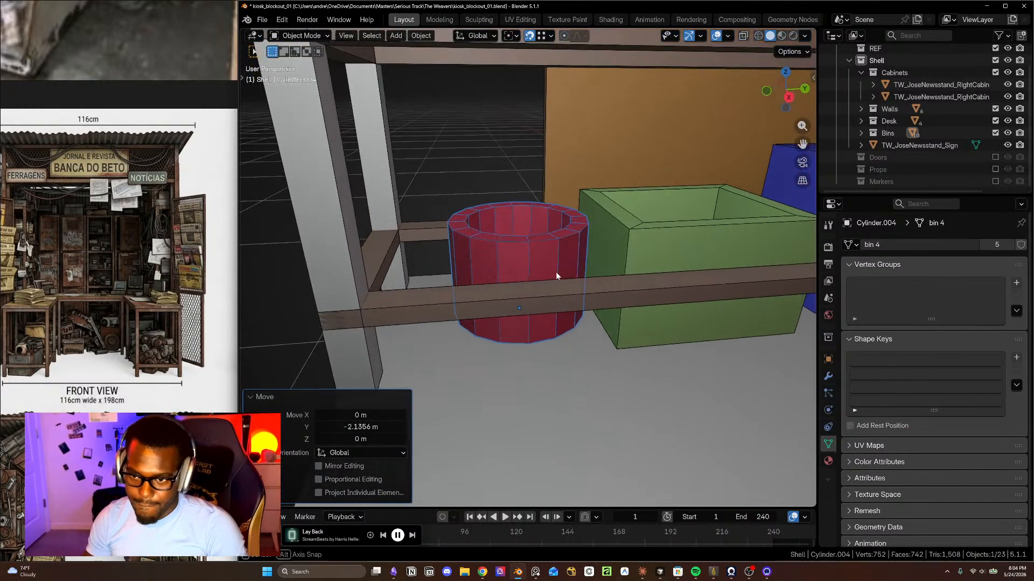
{"action": "key", "text": "g"}
{"action": "key", "text": "y"}
{"action": "left_click", "coordinate": [519, 276]}
{"action": "middle_click_drag", "start_coordinate": [533, 281], "coordinate": [547, 266]}
- Make the front red bin's mesh data single-user and rename it bin 5
{"action": "key", "text": "Tab"}
{"action": "key", "text": "Tab"}
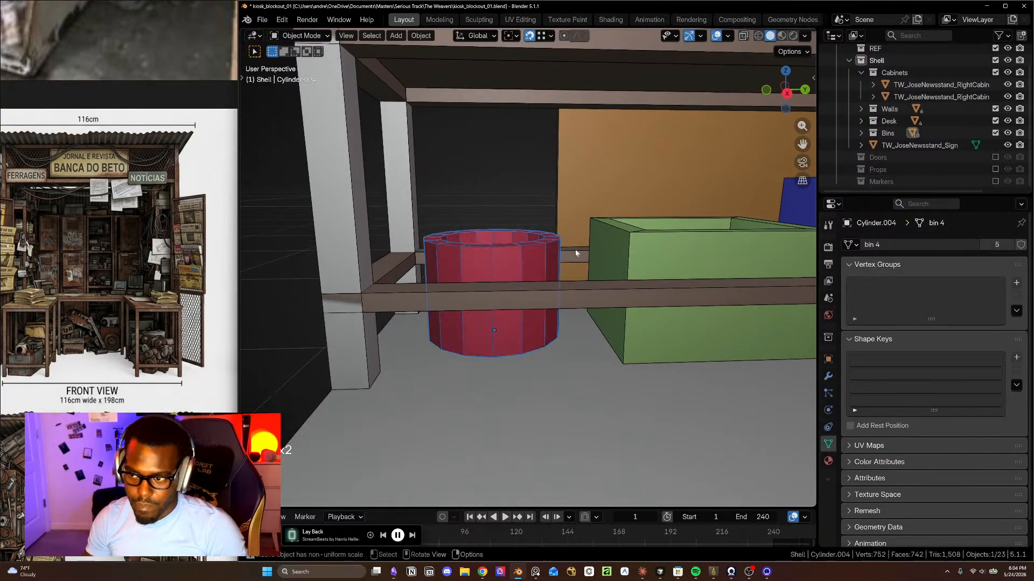
{"action": "left_click", "coordinate": [994, 245]}
{"action": "double_click", "coordinate": [902, 245]}
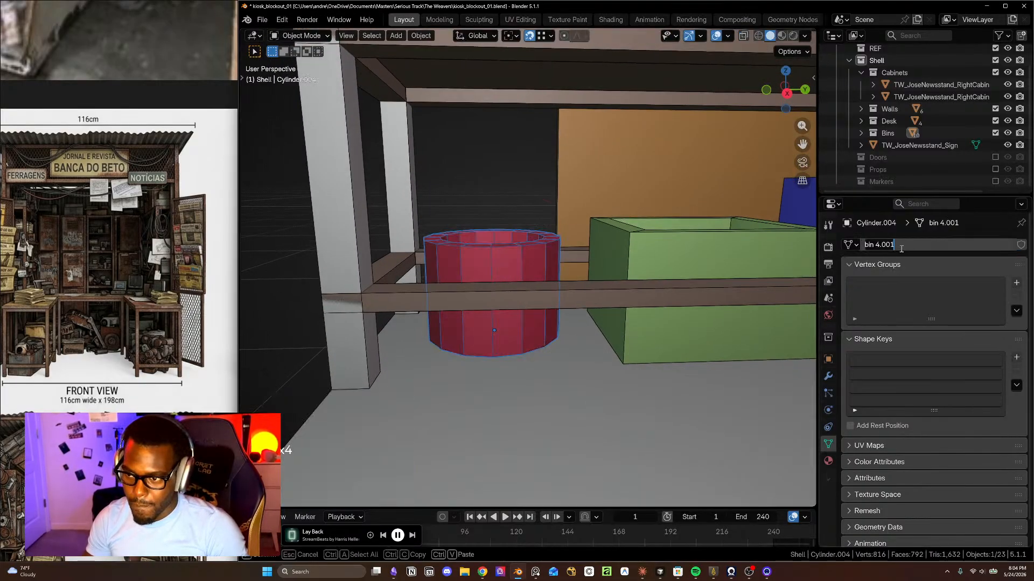
{"action": "type", "text": "bin 5"}
{"action": "key", "text": "Return"}
- Make the front bin's material single-user and set its viewport display colour to light blue
{"action": "left_click", "coordinate": [828, 461]}
{"action": "scroll", "coordinate": [895, 444], "scroll_direction": "down", "scroll_amount": 5}
{"action": "scroll", "coordinate": [915, 453], "scroll_direction": "down", "scroll_amount": 4}
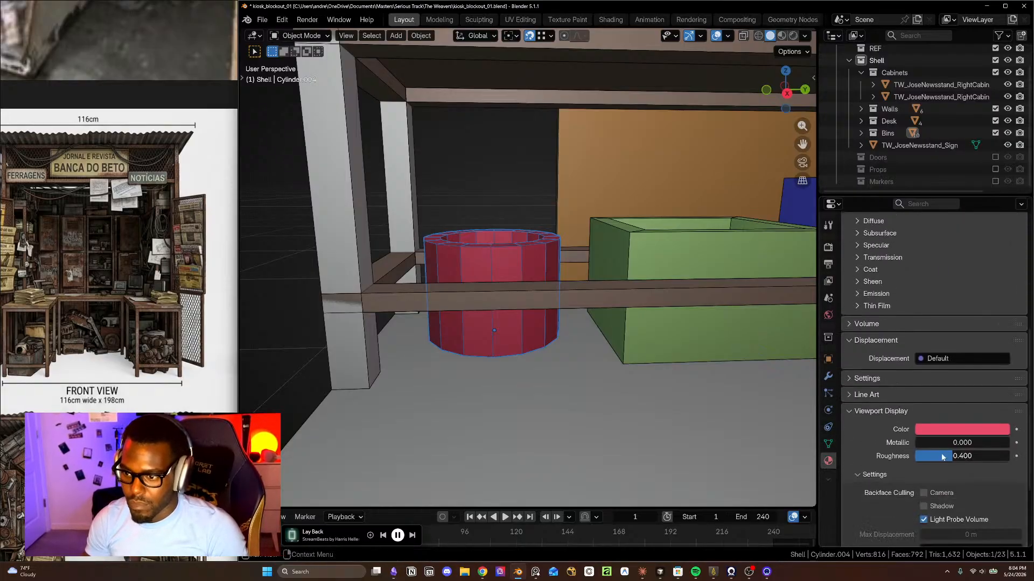
{"action": "scroll", "coordinate": [975, 341], "scroll_direction": "up", "scroll_amount": 8}
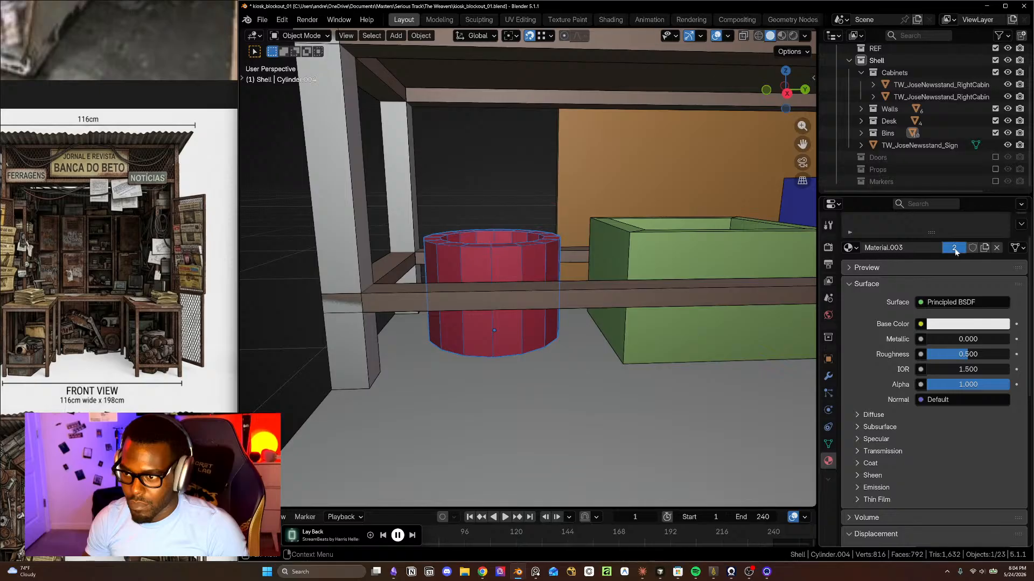
{"action": "scroll", "coordinate": [897, 418], "scroll_direction": "down", "scroll_amount": 7}
{"action": "left_click", "coordinate": [953, 454]}
{"action": "left_click_drag", "start_coordinate": [922, 317], "coordinate": [947, 277]}
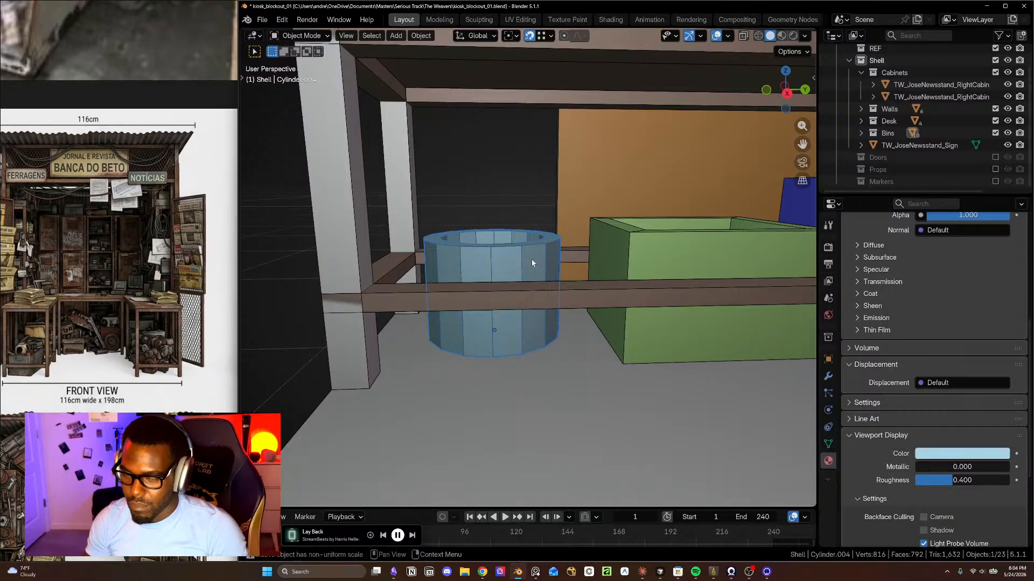
- Make the light-blue bin taller by raising its top rim face loop about 0.2 m along Z
{"action": "middle_click_drag", "start_coordinate": [642, 234], "coordinate": [548, 289]}
{"action": "key", "text": "Tab"}
{"action": "key", "text": "l"}
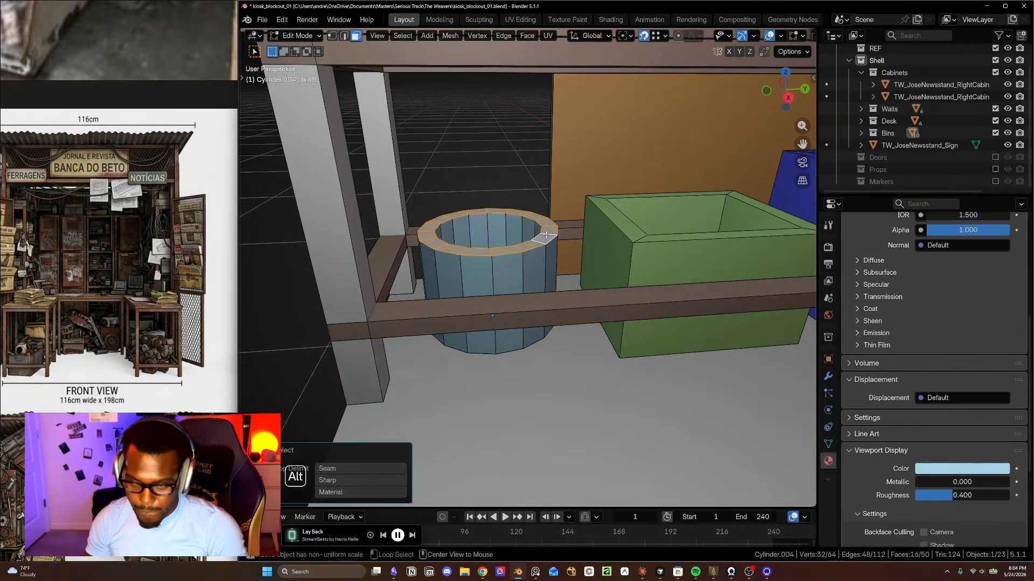
{"action": "key", "text": "g"}
{"action": "key", "text": "z"}
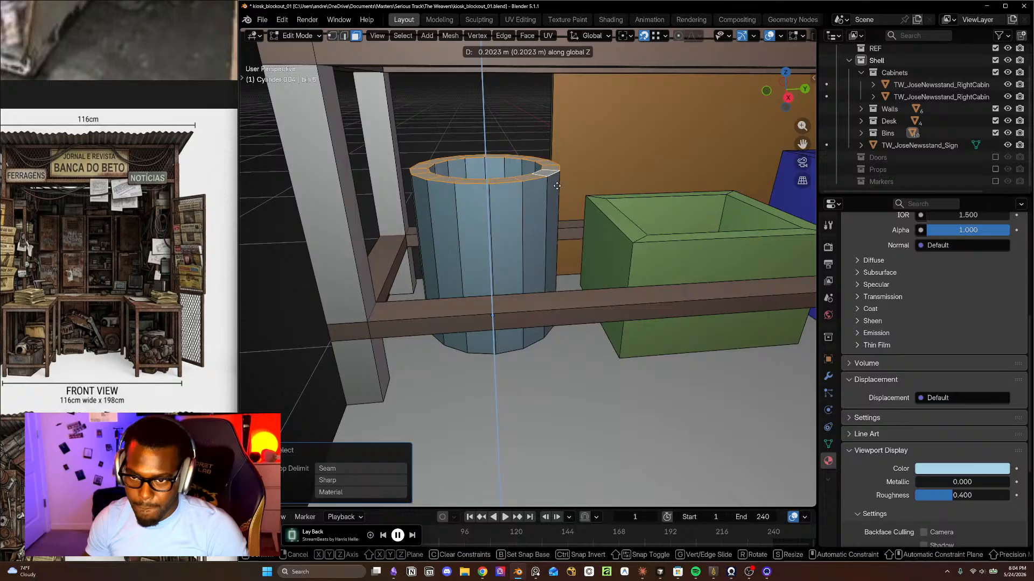
{"action": "left_click", "coordinate": [566, 177]}
{"action": "scroll", "coordinate": [619, 255], "scroll_direction": "down", "scroll_amount": 4}
{"action": "middle_click_drag", "start_coordinate": [619, 256], "coordinate": [675, 334]}
{"action": "key", "text": "Tab"}
- Move the blue box under the right desk arm forward along Y, finishing with a -0.05001 m adjustment
{"action": "scroll", "coordinate": [675, 334], "scroll_direction": "up", "scroll_amount": 6}
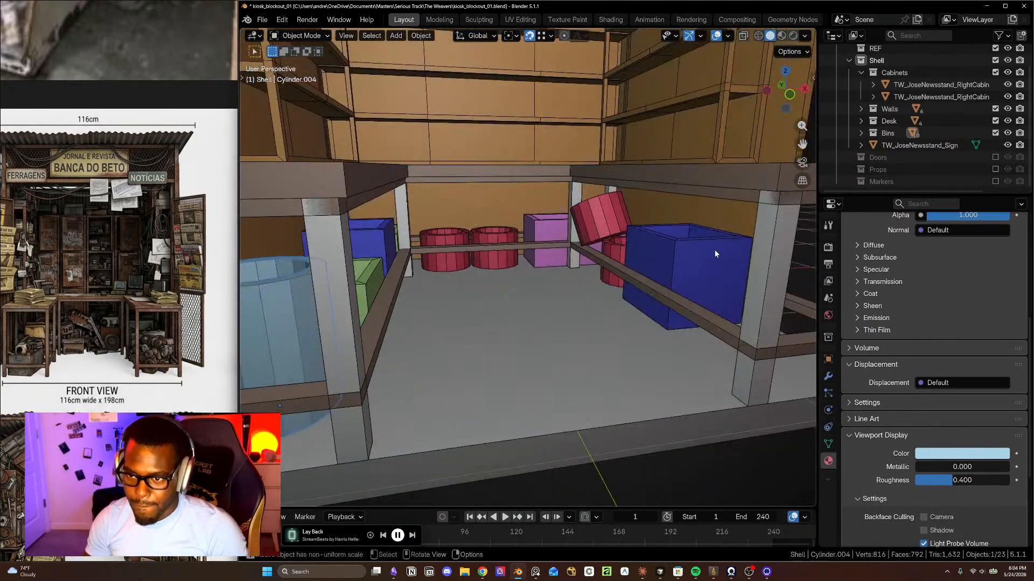
{"action": "left_click", "coordinate": [642, 253]}
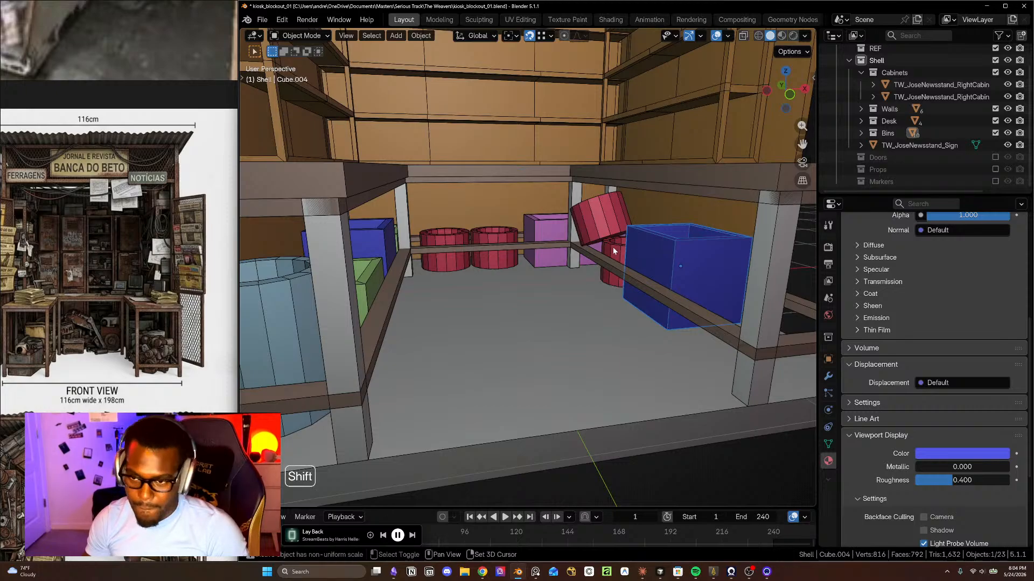
{"action": "middle_click_drag", "start_coordinate": [683, 285], "coordinate": [684, 306]}
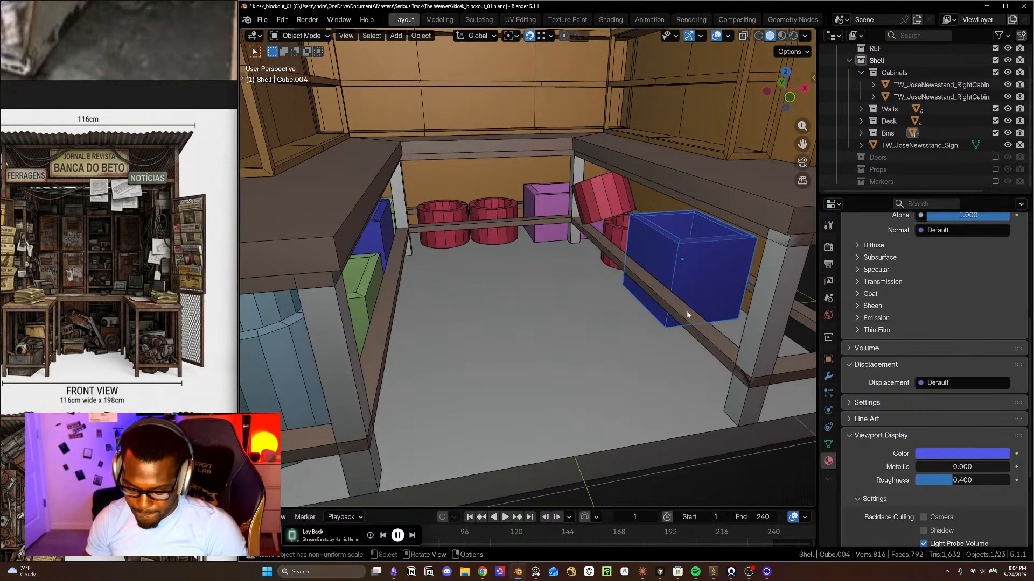
{"action": "key", "text": "g"}
{"action": "key", "text": "y"}
{"action": "left_click", "coordinate": [736, 369]}
{"action": "middle_click_drag", "start_coordinate": [736, 369], "coordinate": [554, 336]}
{"action": "middle_click_drag", "start_coordinate": [696, 367], "coordinate": [562, 295]}
{"action": "key", "text": "g"}
{"action": "left_click", "coordinate": [548, 298]}
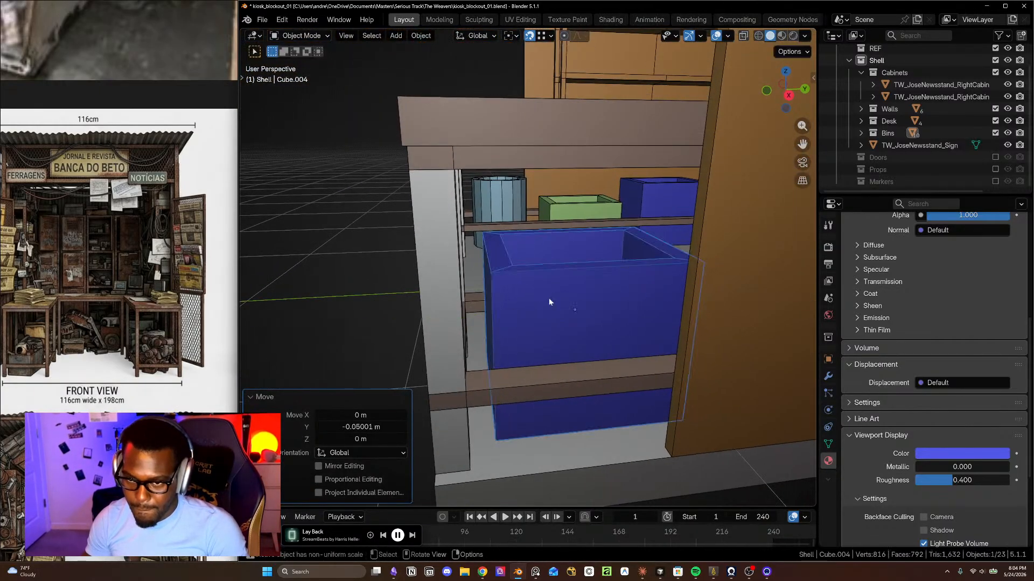
- Create a linked duplicate of the light-blue bin along X near the right desk arm, and adjust it by -0.054612 m along X
{"action": "middle_click_drag", "start_coordinate": [548, 299], "coordinate": [671, 304]}
{"action": "middle_click_drag", "start_coordinate": [485, 309], "coordinate": [555, 279], "text": "shift"}
{"action": "scroll", "coordinate": [555, 279], "scroll_direction": "up", "scroll_amount": 1}
{"action": "scroll", "coordinate": [380, 295], "scroll_direction": "down", "scroll_amount": 2}
{"action": "middle_click_drag", "start_coordinate": [381, 296], "coordinate": [441, 316], "text": "shift"}
{"action": "left_click", "coordinate": [357, 295]}
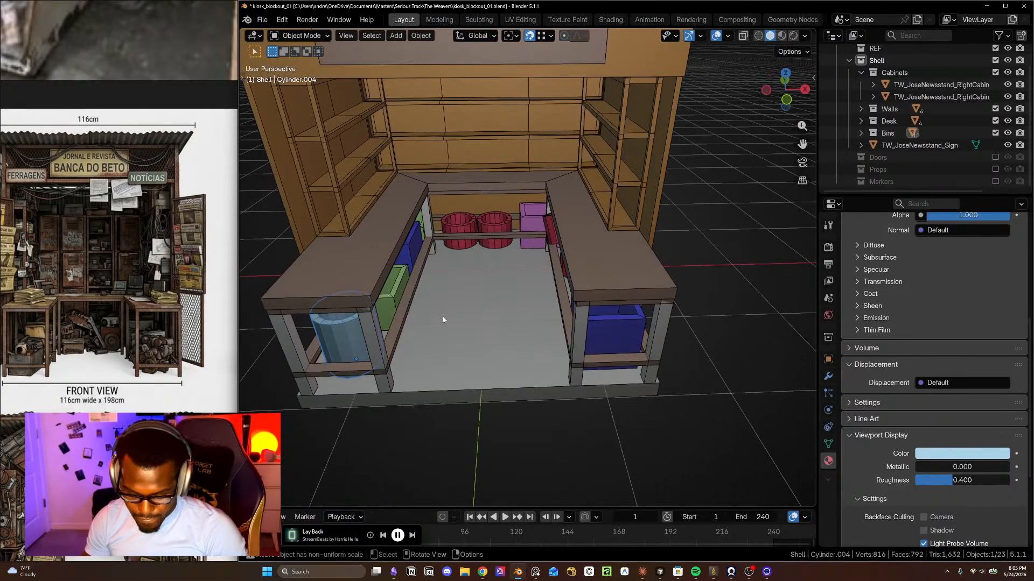
{"action": "key", "text": "alt+d"}
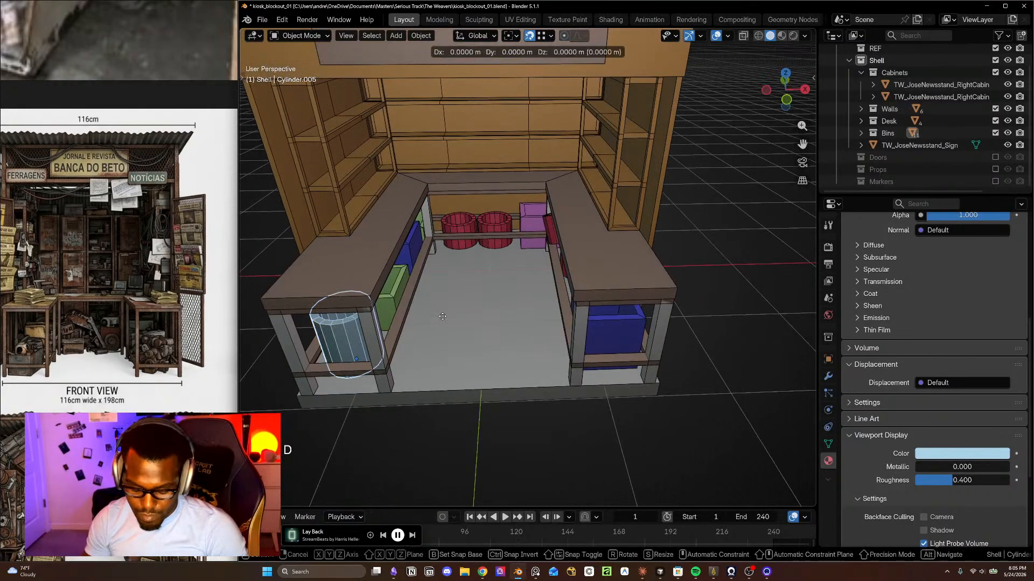
{"action": "key", "text": "x"}
{"action": "left_click", "coordinate": [642, 323]}
{"action": "middle_click_drag", "start_coordinate": [538, 314], "coordinate": [638, 363]}
{"action": "key", "text": "g"}
{"action": "key", "text": "x"}
{"action": "left_click", "coordinate": [636, 370]}
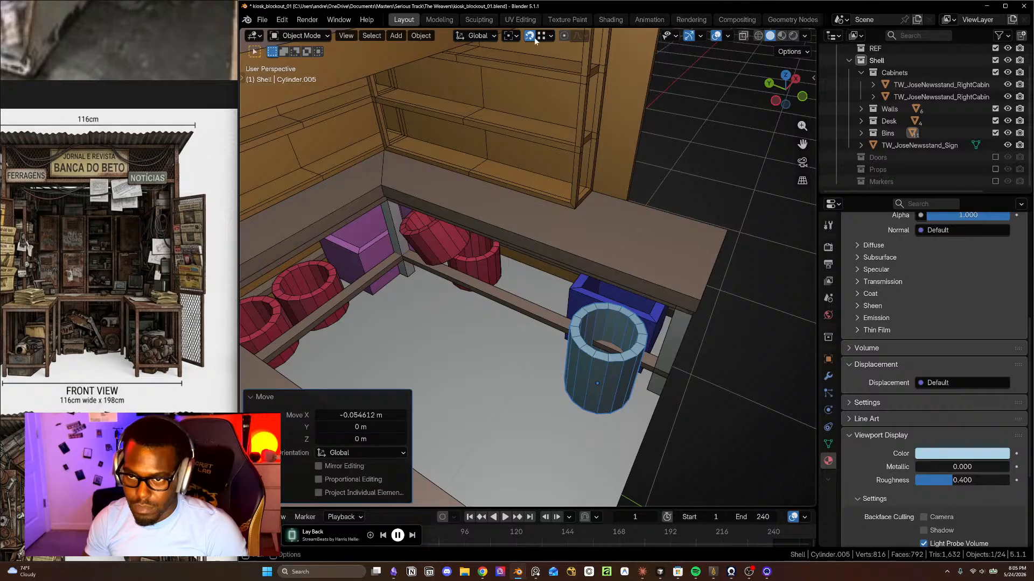
- With snapping off, move the duplicated light-blue bin along X under the right desk arm and 0.85106 m along Y behind the blue box
{"action": "key", "text": "g"}
{"action": "key", "text": "x"}
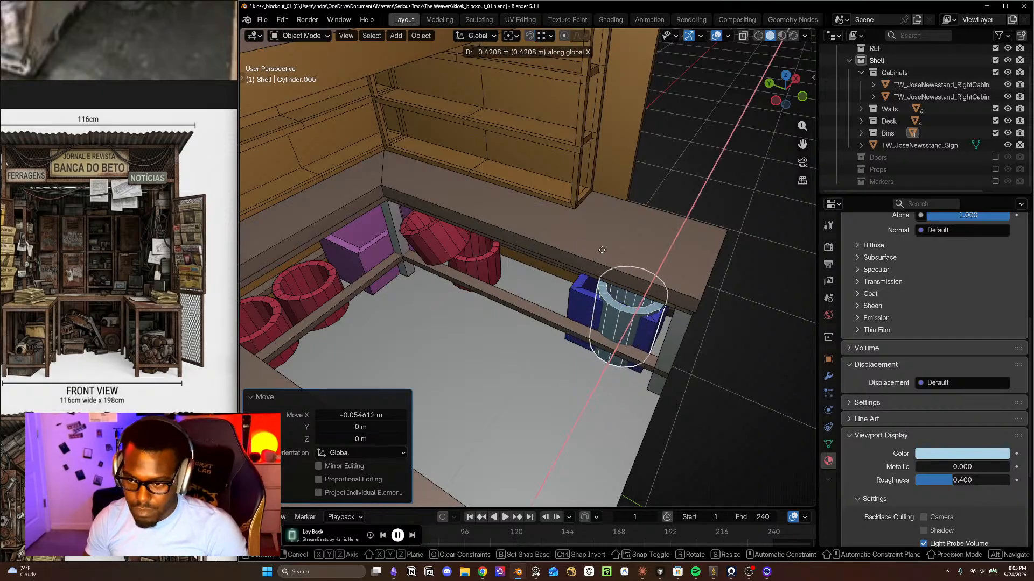
{"action": "left_click", "coordinate": [627, 269]}
{"action": "key", "text": "g"}
{"action": "key", "text": "y"}
{"action": "left_click", "coordinate": [555, 278]}
{"action": "scroll", "coordinate": [554, 277], "scroll_direction": "up", "scroll_amount": 3}
{"action": "middle_click_drag", "start_coordinate": [554, 274], "coordinate": [635, 343]}
{"action": "key", "text": "Home"}
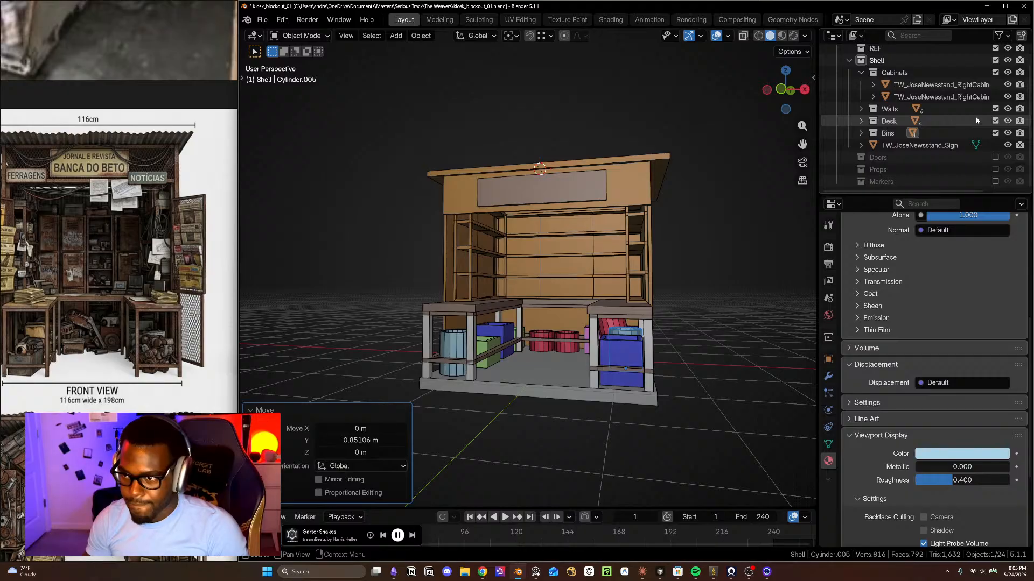
- Exclude the Walls collection and fine-tune the duplicated light-blue bin along X, then by -0.06531 m along Y
{"action": "left_click", "coordinate": [995, 109]}
{"action": "scroll", "coordinate": [638, 331], "scroll_direction": "up", "scroll_amount": 6}
{"action": "middle_click_drag", "start_coordinate": [716, 318], "coordinate": [517, 352]}
{"action": "middle_click_drag", "start_coordinate": [516, 352], "coordinate": [557, 347]}
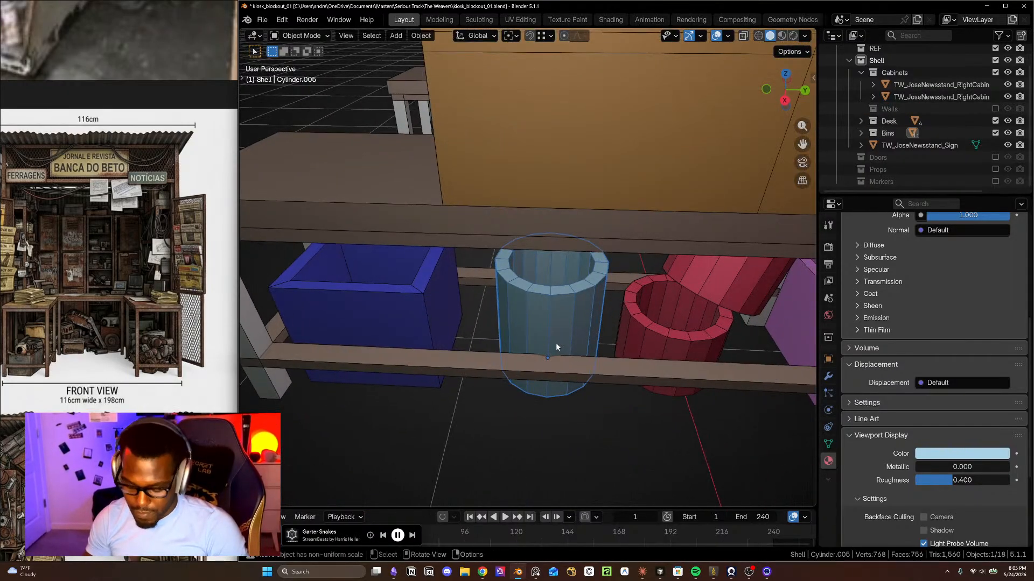
{"action": "key", "text": "g"}
{"action": "key", "text": "x"}
{"action": "left_click", "coordinate": [558, 340]}
{"action": "key", "text": "g"}
{"action": "key", "text": "y"}
{"action": "left_click", "coordinate": [543, 340]}
{"action": "mouse_move", "coordinate": [543, 341]}
{"action": "middle_mouse_down"}
{"action": "mouse_move", "coordinate": [753, 299]}
{"action": "mouse_move", "coordinate": [758, 311]}
{"action": "mouse_move", "coordinate": [609, 358]}
{"action": "mouse_move", "coordinate": [512, 347]}
{"action": "mouse_move", "coordinate": [389, 304]}
{"action": "mouse_move", "coordinate": [410, 345]}
{"action": "mouse_move", "coordinate": [521, 328]}
{"action": "mouse_move", "coordinate": [476, 323]}
{"action": "mouse_move", "coordinate": [519, 328]}
{"action": "mouse_move", "coordinate": [557, 356]}
{"action": "middle_mouse_up"}
{"action": "scroll", "coordinate": [410, 345], "scroll_direction": "down", "scroll_amount": 4}
{"action": "scroll", "coordinate": [550, 371], "scroll_direction": "up", "scroll_amount": 3}
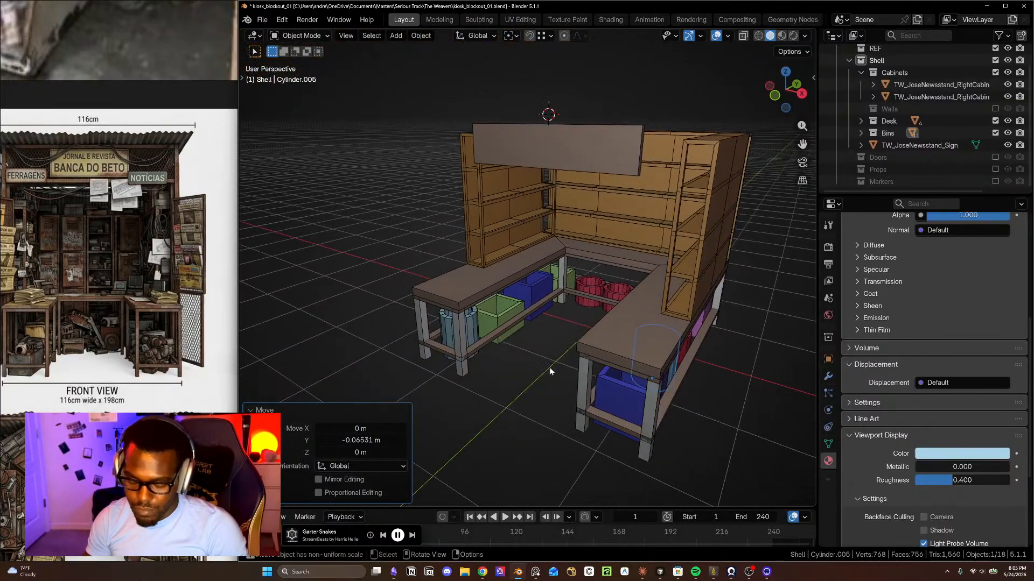
- Re-enable the Walls collection and save the blend file
{"action": "left_click", "coordinate": [995, 109]}
{"action": "middle_click_drag", "start_coordinate": [537, 314], "coordinate": [554, 299]}
{"action": "key", "text": "shift+s"}
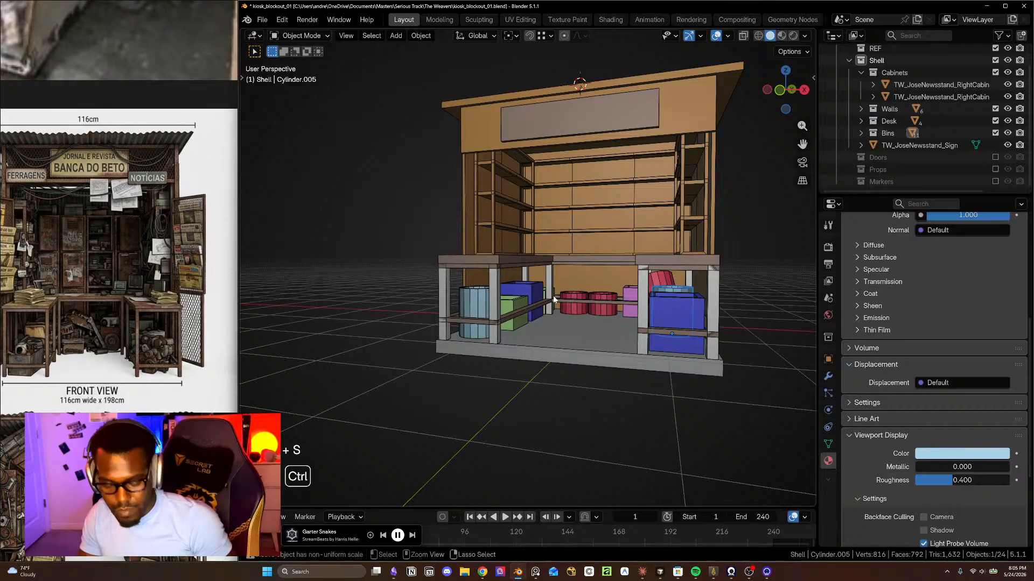
{"action": "key", "text": "ctrl+s"}
{"action": "middle_click_drag", "start_coordinate": [554, 296], "coordinate": [523, 370]}
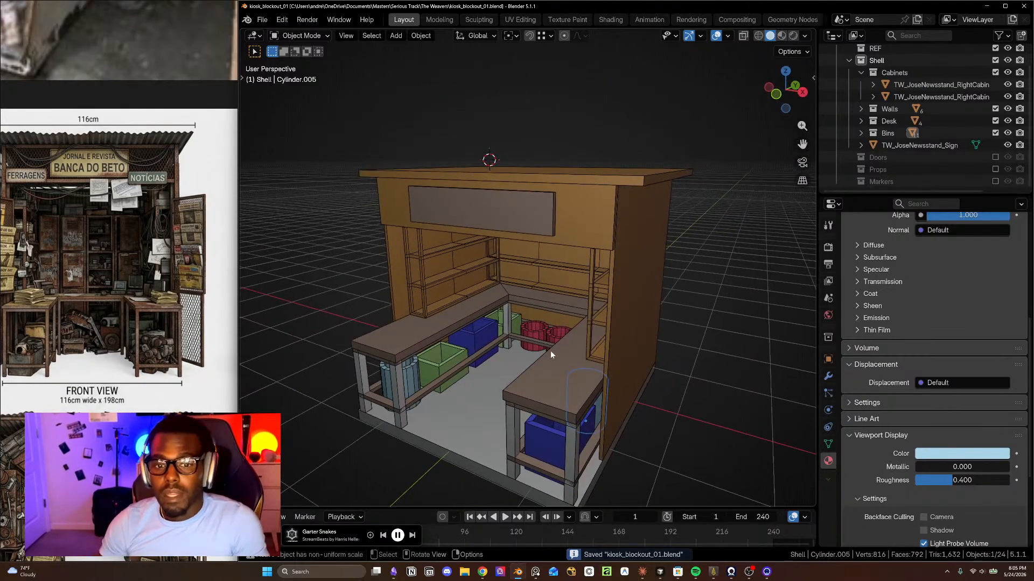
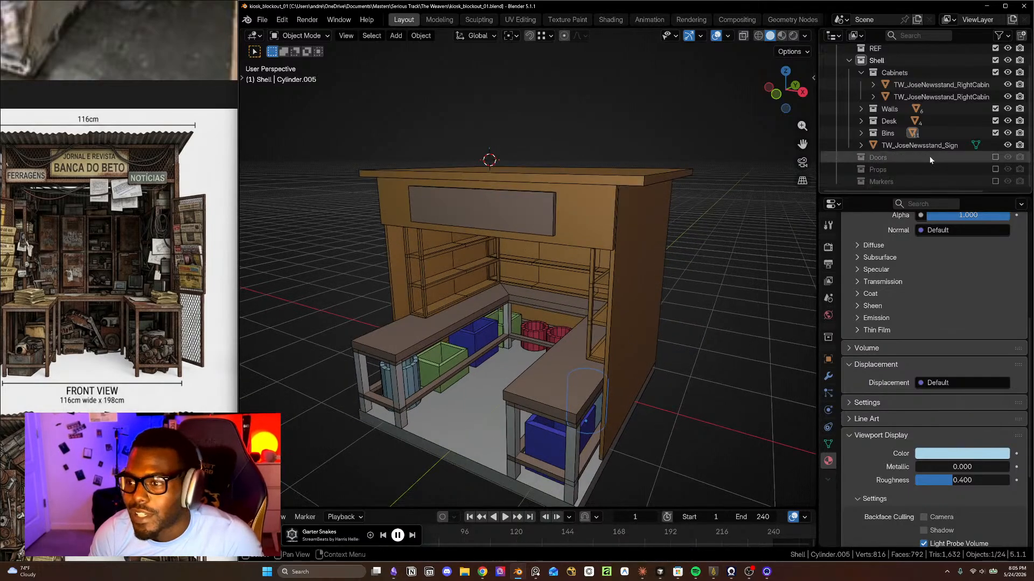
- Enable the Doors collection, expand it, and select TW_JoseNewsstand_MeshDoor_L
{"action": "left_click", "coordinate": [995, 157]}
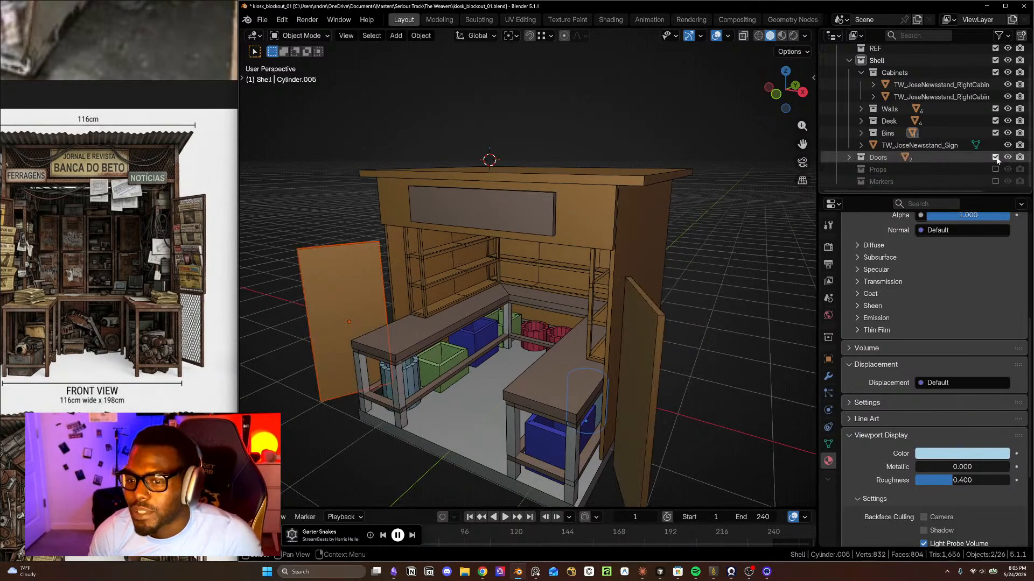
{"action": "left_click", "coordinate": [936, 157]}
{"action": "left_click", "coordinate": [849, 157]}
{"action": "left_click", "coordinate": [931, 170]}
{"action": "mouse_move", "coordinate": [565, 334]}
{"action": "middle_mouse_down"}
{"action": "mouse_move", "coordinate": [591, 343]}
{"action": "mouse_move", "coordinate": [512, 317]}
{"action": "mouse_move", "coordinate": [501, 345]}
{"action": "mouse_move", "coordinate": [580, 376]}
{"action": "mouse_move", "coordinate": [550, 337]}
{"action": "middle_mouse_up"}
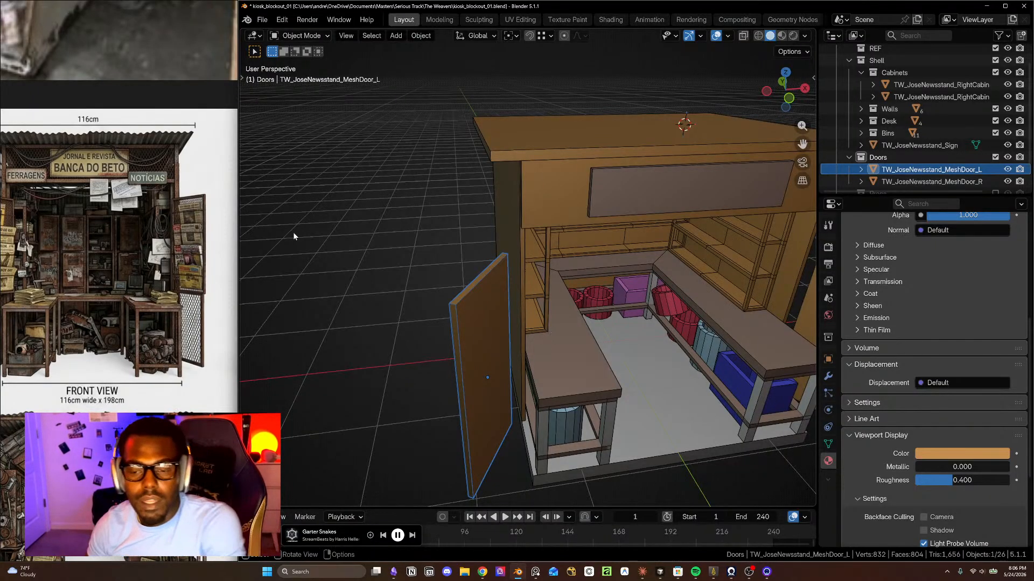
{"action": "scroll", "coordinate": [162, 308], "scroll_direction": "down", "scroll_amount": 2}
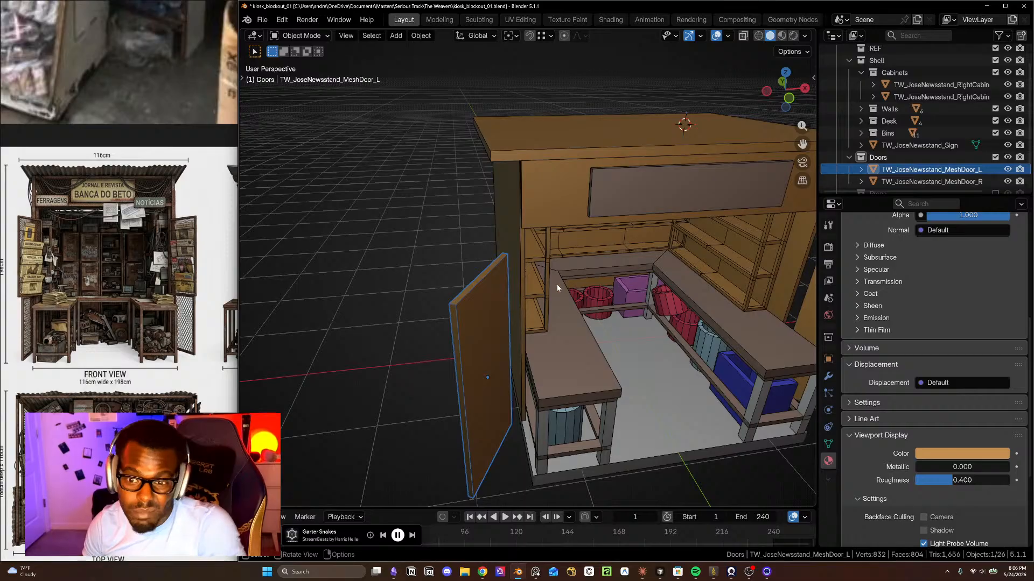
- Snap the 3D cursor to the left mesh door's vertical edge nearest the kiosk wall
{"action": "middle_click_drag", "start_coordinate": [547, 339], "coordinate": [493, 348]}
{"action": "scroll", "coordinate": [575, 376], "scroll_direction": "up", "scroll_amount": 2}
{"action": "key", "text": "Tab"}
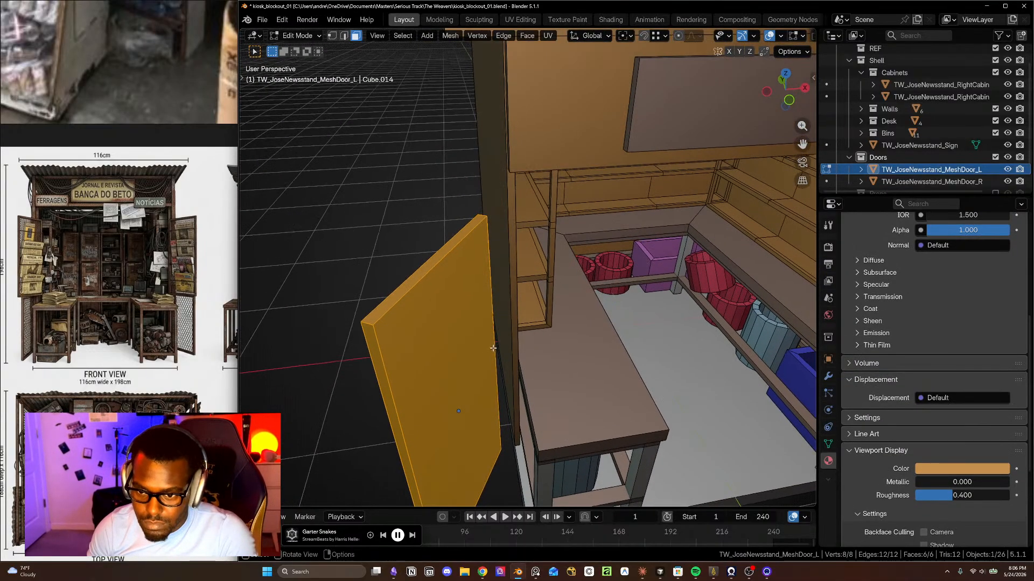
{"action": "left_click", "coordinate": [493, 348]}
{"action": "key", "text": "2"}
{"action": "left_click", "coordinate": [495, 347]}
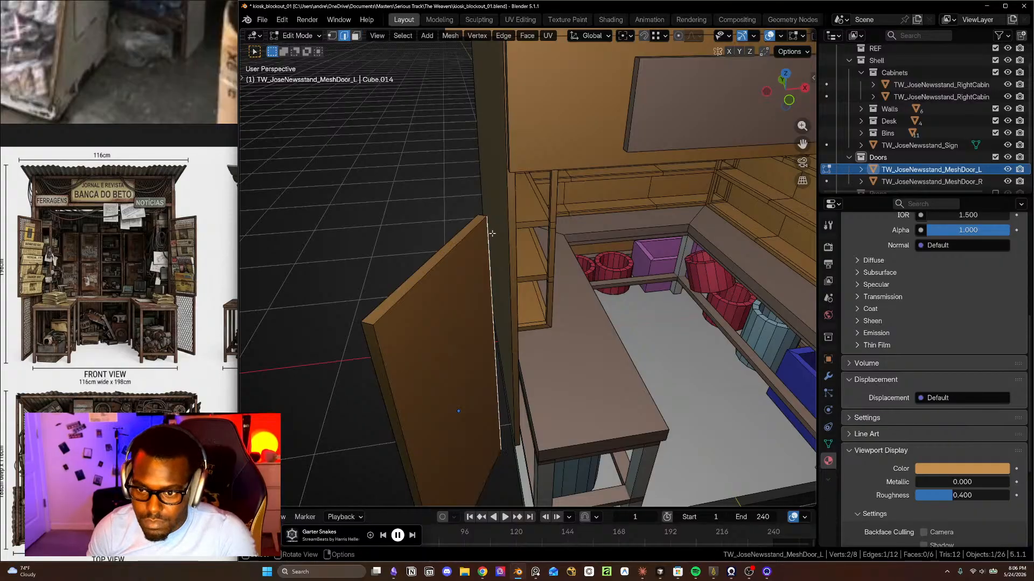
{"action": "key", "text": "shift+s"}
{"action": "left_click", "coordinate": [486, 300]}
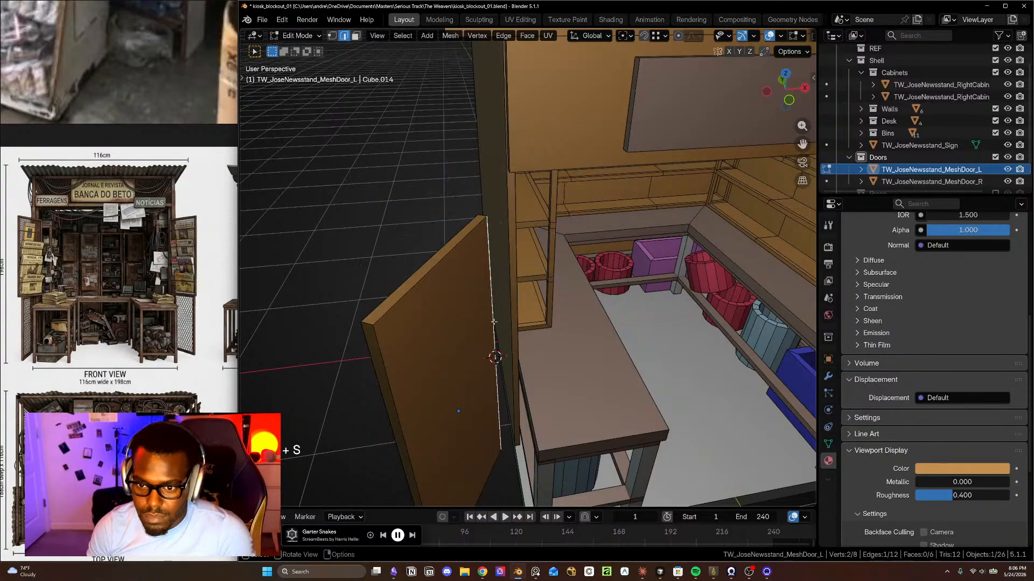
- Leave mesh editing and set the left mesh door's origin to the 3D cursor
{"action": "key", "text": "Tab"}
{"action": "left_click", "coordinate": [421, 36]}
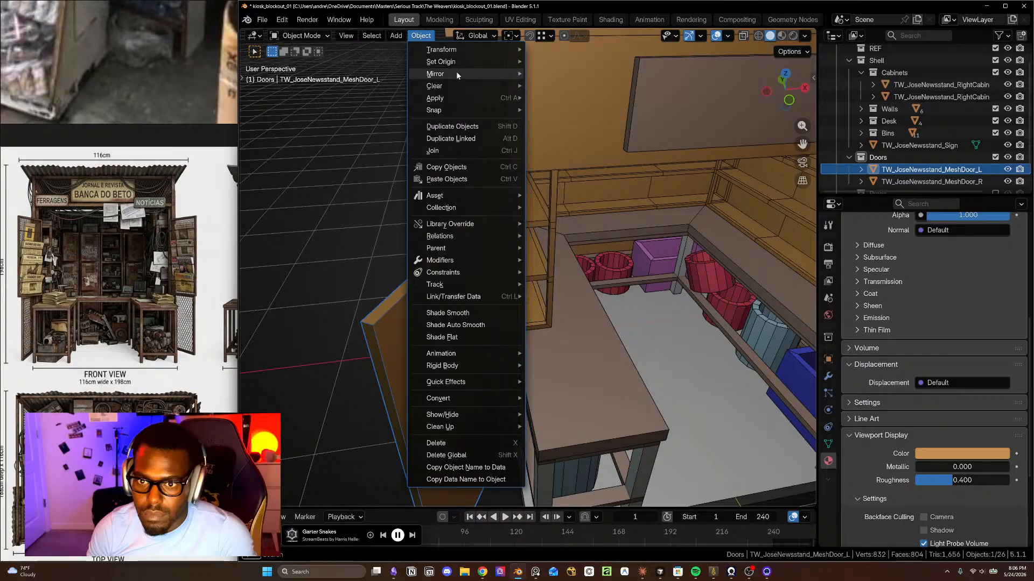
{"action": "mouse_move", "coordinate": [460, 66]}
{"action": "left_click", "coordinate": [575, 87]}
- With snapping enabled and Z locked, move the left mesh door so its hinge edge meets the kiosk's front left corner
{"action": "mouse_move", "coordinate": [511, 314]}
{"action": "middle_mouse_down"}
{"action": "mouse_move", "coordinate": [535, 318]}
{"action": "mouse_move", "coordinate": [517, 330]}
{"action": "mouse_move", "coordinate": [492, 325]}
{"action": "mouse_move", "coordinate": [493, 314]}
{"action": "middle_mouse_up"}
{"action": "middle_click_drag", "start_coordinate": [516, 210], "coordinate": [550, 316]}
{"action": "key", "text": "g"}
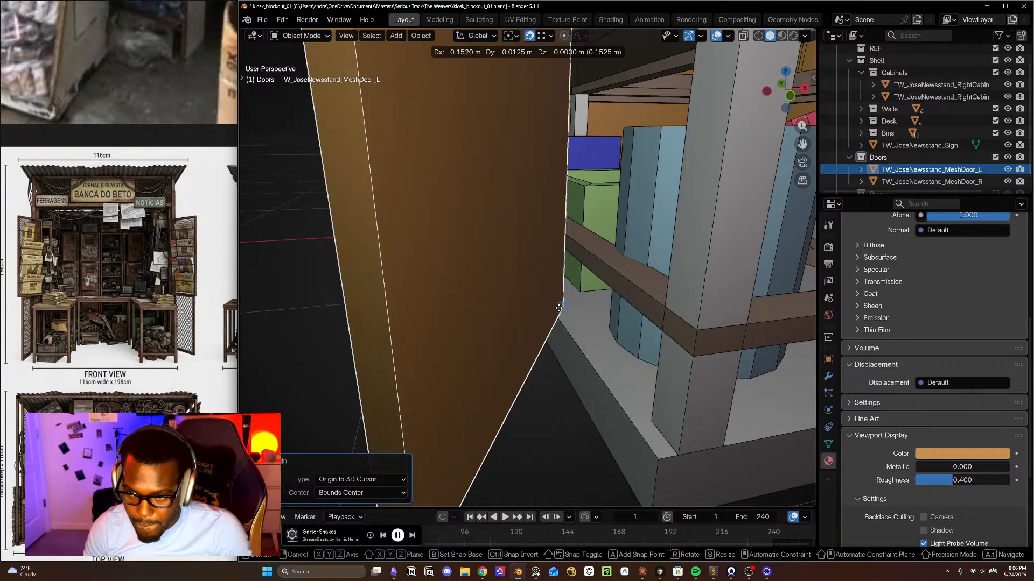
{"action": "key", "text": "shift+z"}
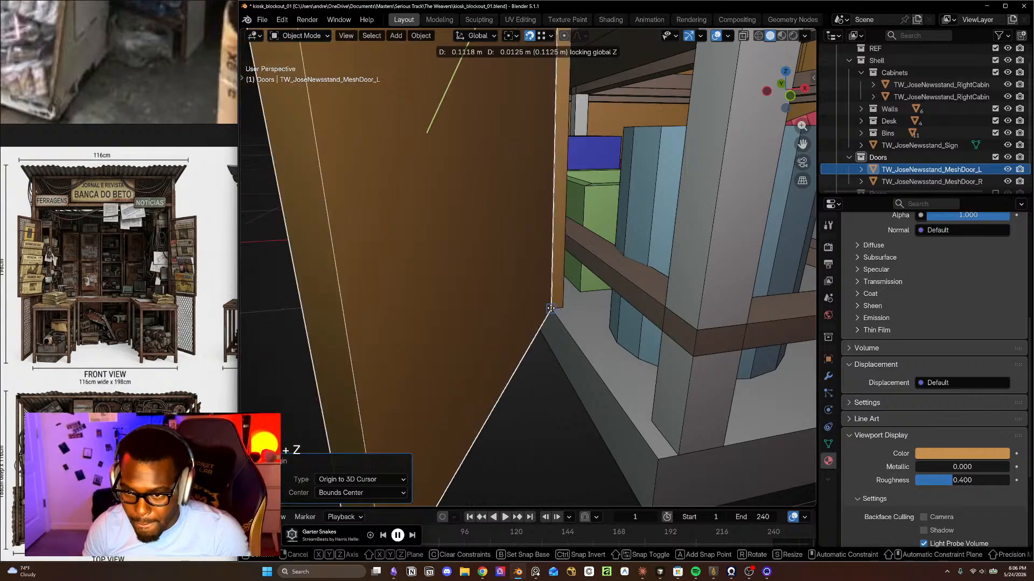
{"action": "left_click", "coordinate": [550, 308]}
{"action": "scroll", "coordinate": [557, 286], "scroll_direction": "down", "scroll_amount": 6}
{"action": "middle_click_drag", "start_coordinate": [576, 263], "coordinate": [521, 377]}
- Delete the right mesh door, TW_JoseNewsstand_MeshDoor_R
{"action": "middle_click_drag", "start_coordinate": [676, 335], "coordinate": [623, 267], "text": "shift"}
{"action": "key", "text": "Tab"}
{"action": "key", "text": "Tab"}
{"action": "left_click", "coordinate": [647, 239]}
{"action": "key", "text": "Delete"}
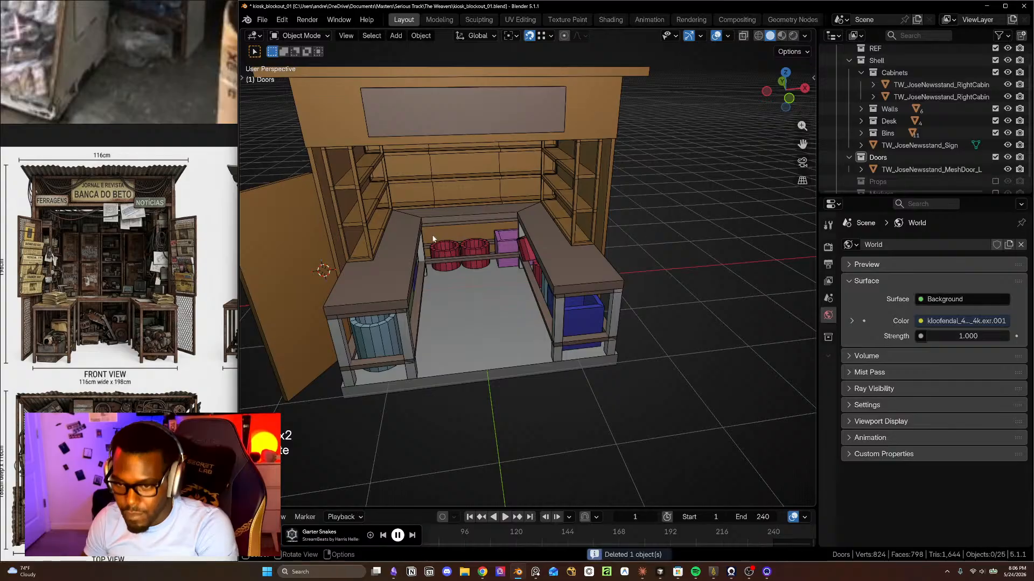
- Add a Mirror modifier to the left mesh door
{"action": "left_click", "coordinate": [296, 237]}
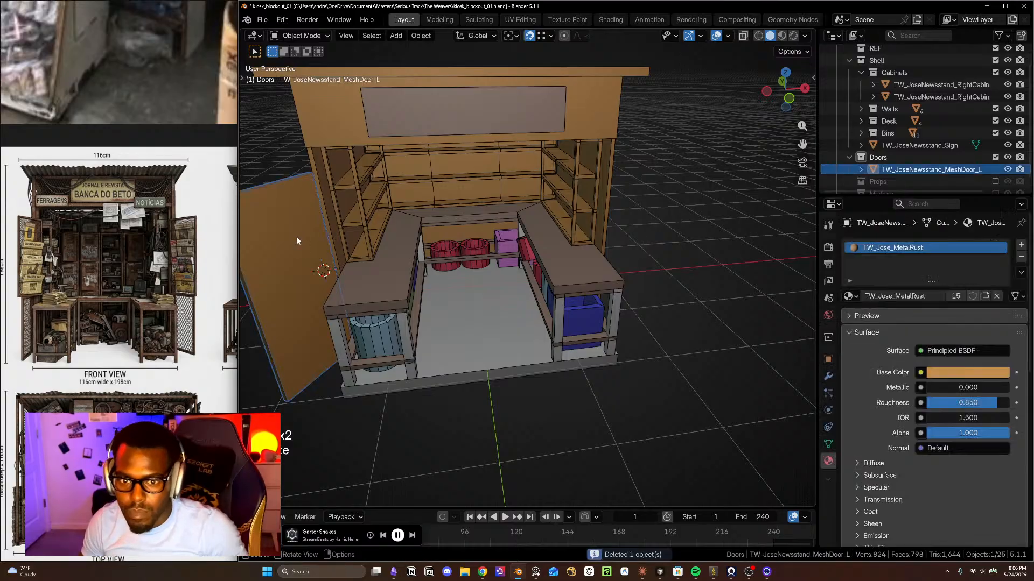
{"action": "left_click", "coordinate": [829, 377]}
{"action": "left_click", "coordinate": [880, 247]}
{"action": "type", "text": "mi"}
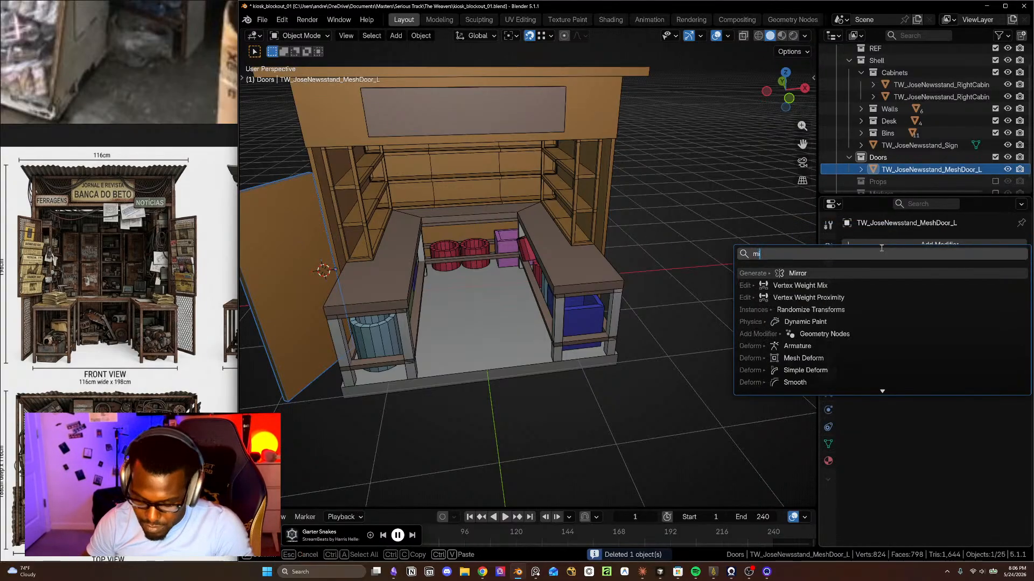
{"action": "type", "text": "rro"}
{"action": "left_click", "coordinate": [860, 272]}
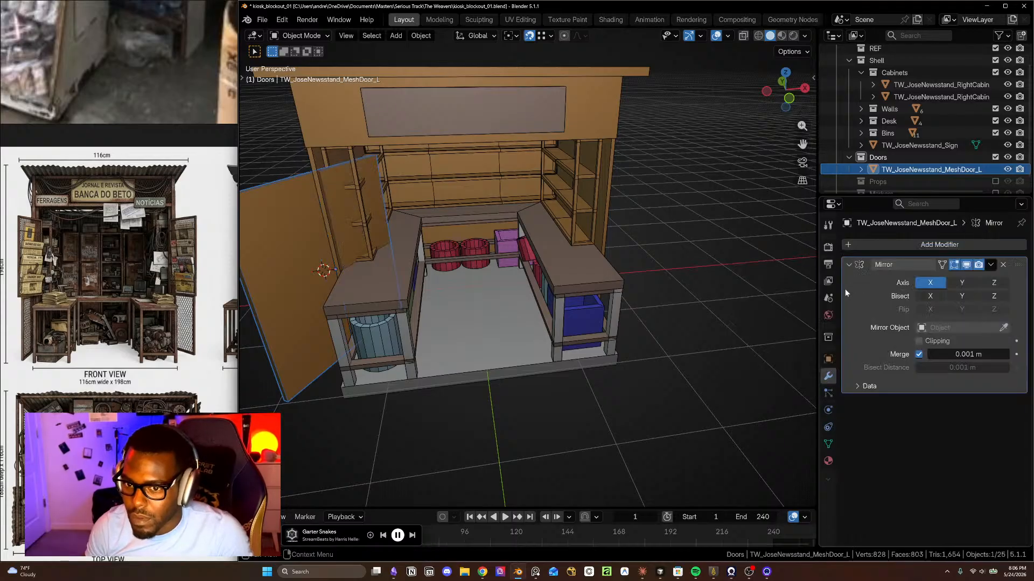
- Set the kiosk's floor pad as the mirror object of the left mesh door's Mirror modifier
{"action": "left_click", "coordinate": [1002, 328]}
{"action": "left_click", "coordinate": [507, 343]}
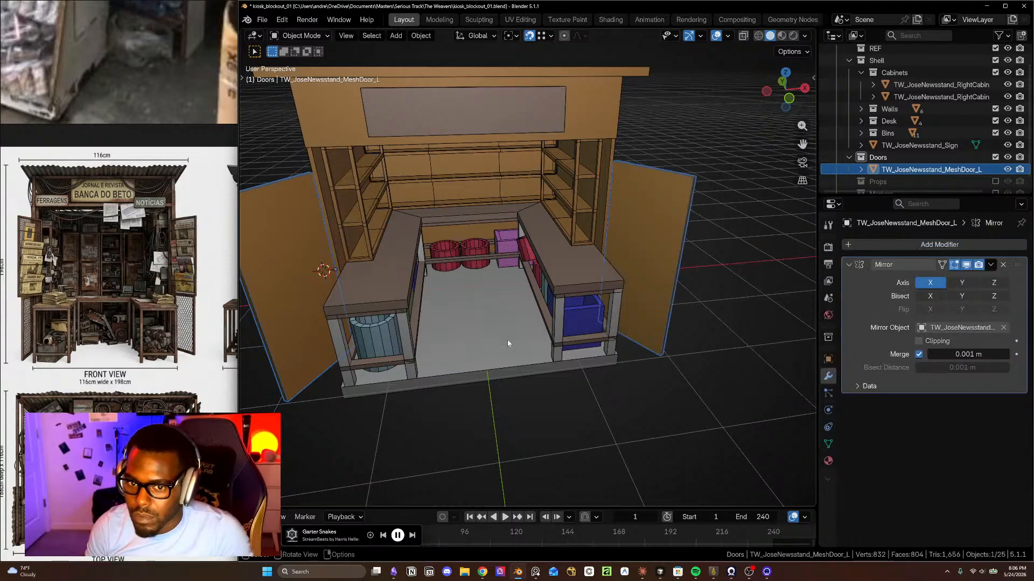
{"action": "middle_click_drag", "start_coordinate": [575, 315], "coordinate": [556, 286]}
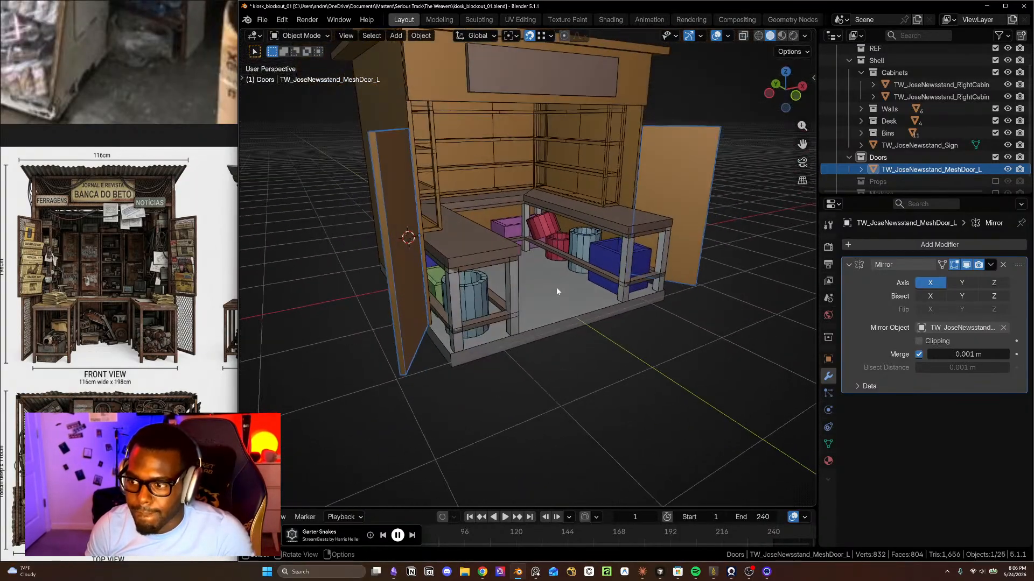
{"action": "key", "text": "Tab"}
{"action": "scroll", "coordinate": [560, 294], "scroll_direction": "up", "scroll_amount": 2}
{"action": "middle_click_drag", "start_coordinate": [487, 253], "coordinate": [439, 258]}
{"action": "middle_click_drag", "start_coordinate": [337, 240], "coordinate": [408, 254], "text": "shift"}
{"action": "left_click", "coordinate": [408, 253]}
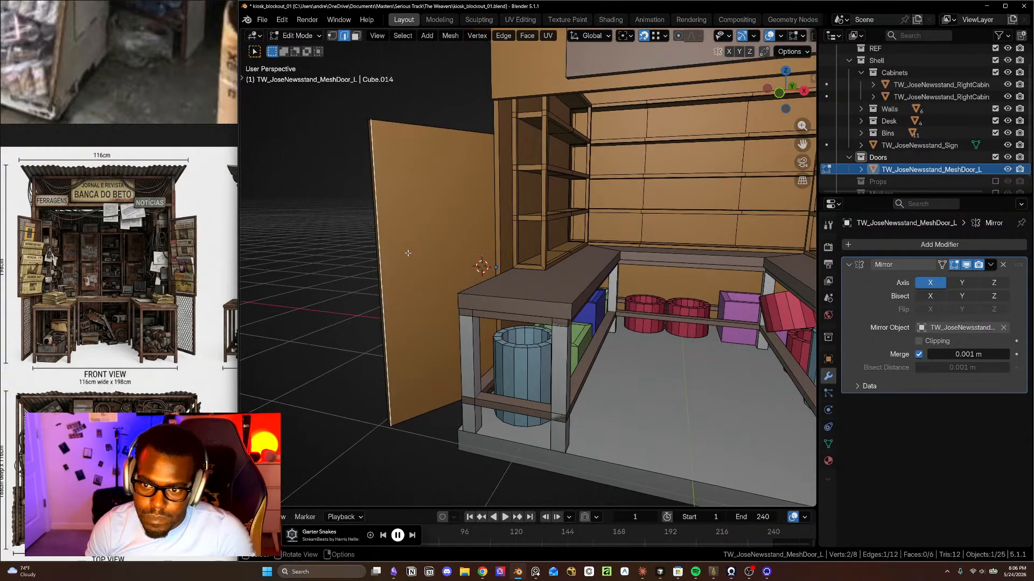
{"action": "key", "text": "Tab"}
- In top view, rotate the left mesh door about -29.9° around Z so it stands perpendicular to the kiosk front
{"action": "scroll", "coordinate": [431, 260], "scroll_direction": "down", "scroll_amount": 6}
{"action": "middle_click_drag", "start_coordinate": [489, 321], "coordinate": [435, 266]}
{"action": "scroll", "coordinate": [420, 257], "scroll_direction": "up", "scroll_amount": 2}
{"action": "key", "text": "KP_7"}
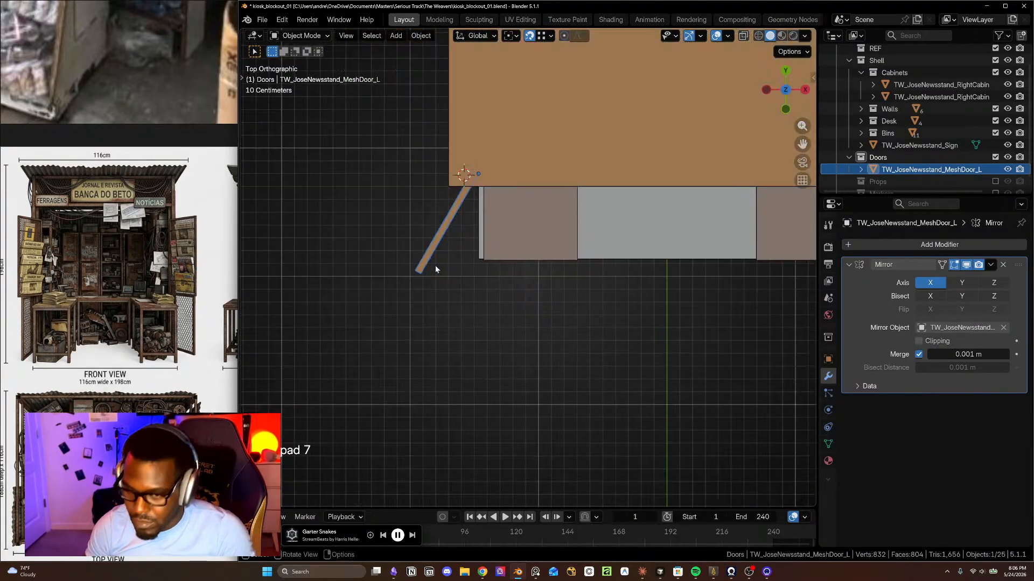
{"action": "scroll", "coordinate": [499, 206], "scroll_direction": "up", "scroll_amount": 2}
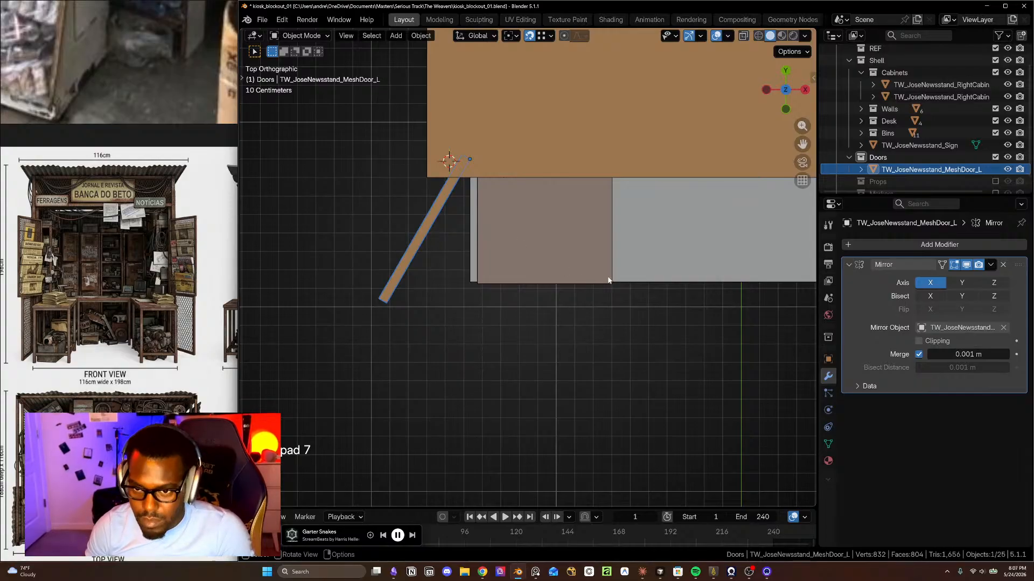
{"action": "key", "text": "r"}
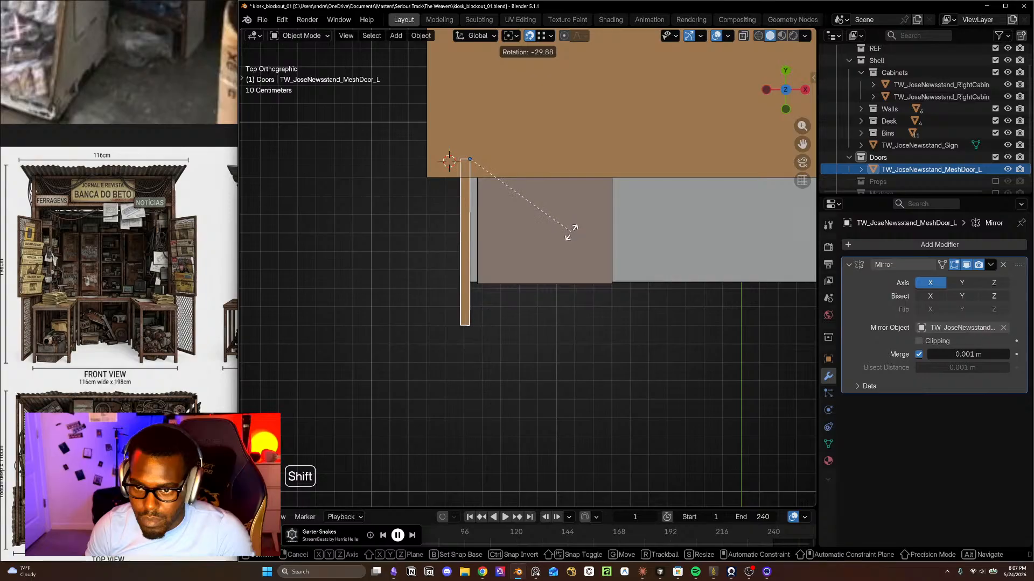
{"action": "left_click", "coordinate": [571, 233]}
{"action": "middle_click_drag", "start_coordinate": [540, 270], "coordinate": [565, 234]}
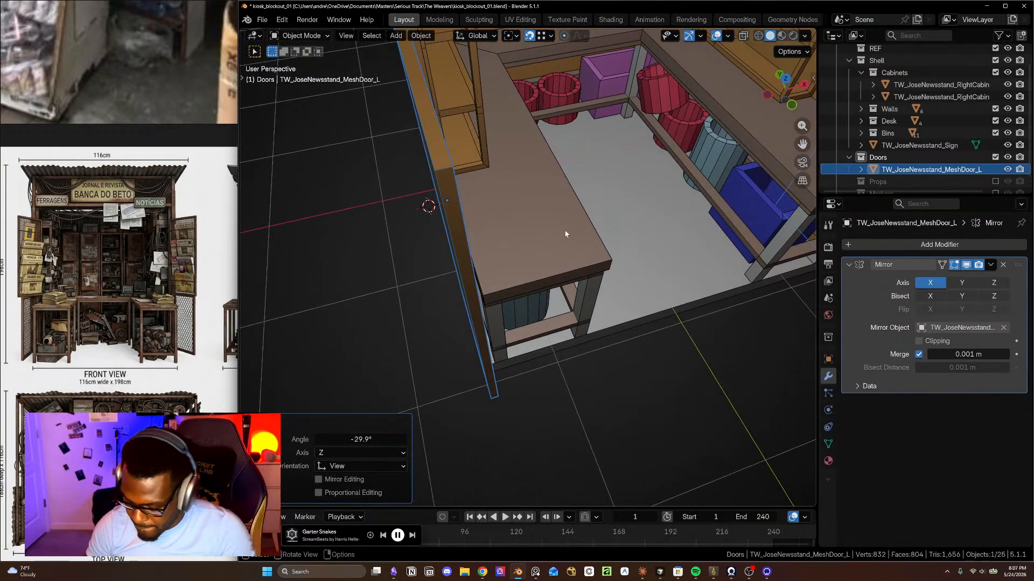
- Isolate the mesh doors in local view and enter Edit Mode on the left door
{"action": "key", "text": "KP_Divide"}
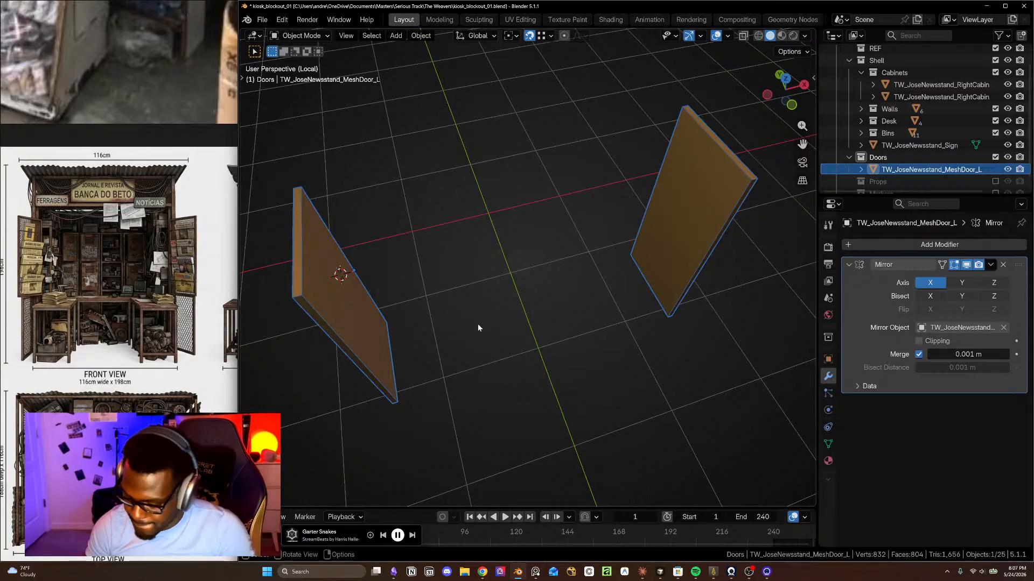
{"action": "key", "text": "KP_7"}
{"action": "scroll", "coordinate": [392, 209], "scroll_direction": "up", "scroll_amount": 4}
{"action": "middle_click_drag", "start_coordinate": [318, 237], "coordinate": [417, 234], "text": "shift"}
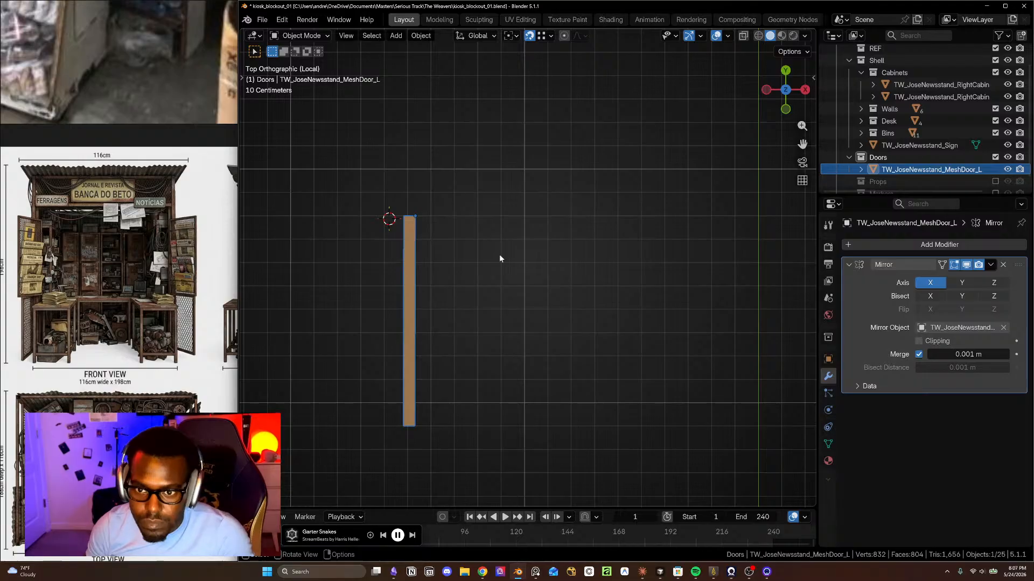
{"action": "key", "text": "Tab"}
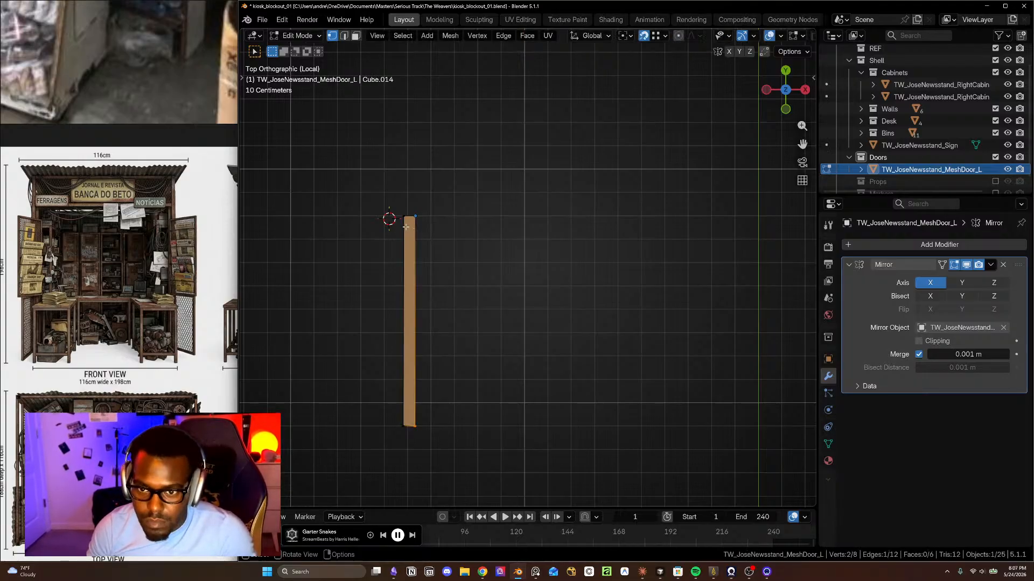
- Examine the left door slab's edges and thickness from the front and at an angle
{"action": "middle_click_drag", "start_coordinate": [423, 325], "coordinate": [340, 259]}
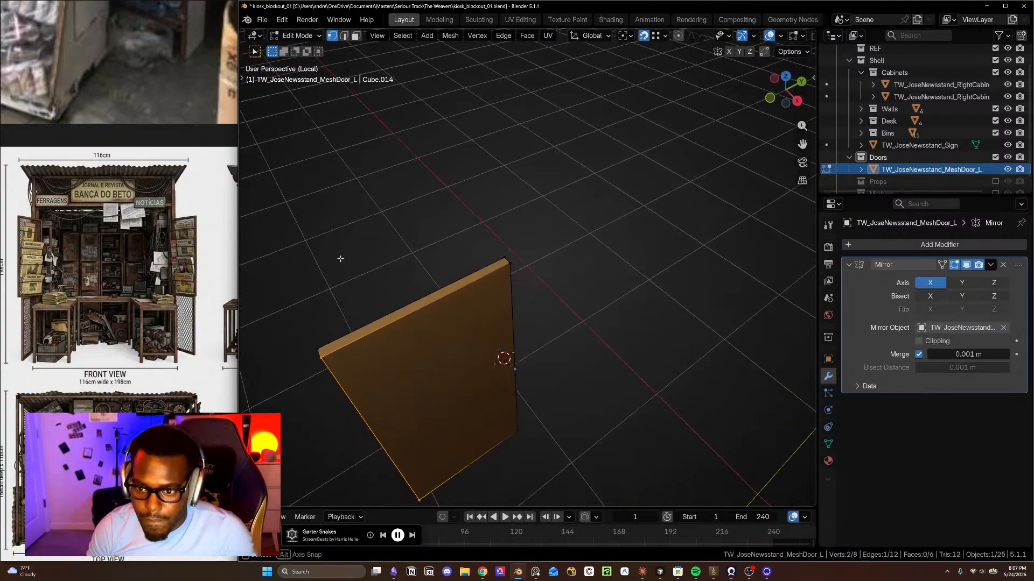
{"action": "mouse_move", "coordinate": [498, 329]}
{"action": "middle_mouse_down"}
{"action": "mouse_move", "coordinate": [392, 318]}
{"action": "mouse_move", "coordinate": [480, 326]}
{"action": "middle_mouse_up"}
{"action": "key", "text": "KP_1"}
{"action": "middle_click_drag", "start_coordinate": [609, 300], "coordinate": [527, 253], "text": "shift"}
{"action": "scroll", "coordinate": [505, 221], "scroll_direction": "up", "scroll_amount": 5}
{"action": "scroll", "coordinate": [505, 221], "scroll_direction": "down", "scroll_amount": 5}
{"action": "middle_click_drag", "start_coordinate": [522, 361], "coordinate": [520, 272], "text": "shift"}
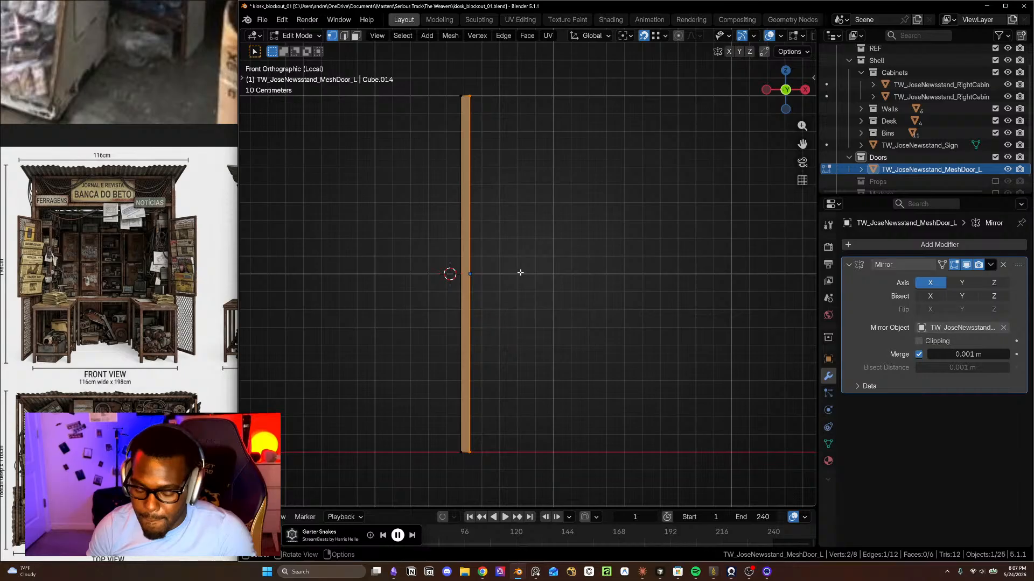
{"action": "key", "text": "Tab"}
{"action": "key", "text": "Tab"}
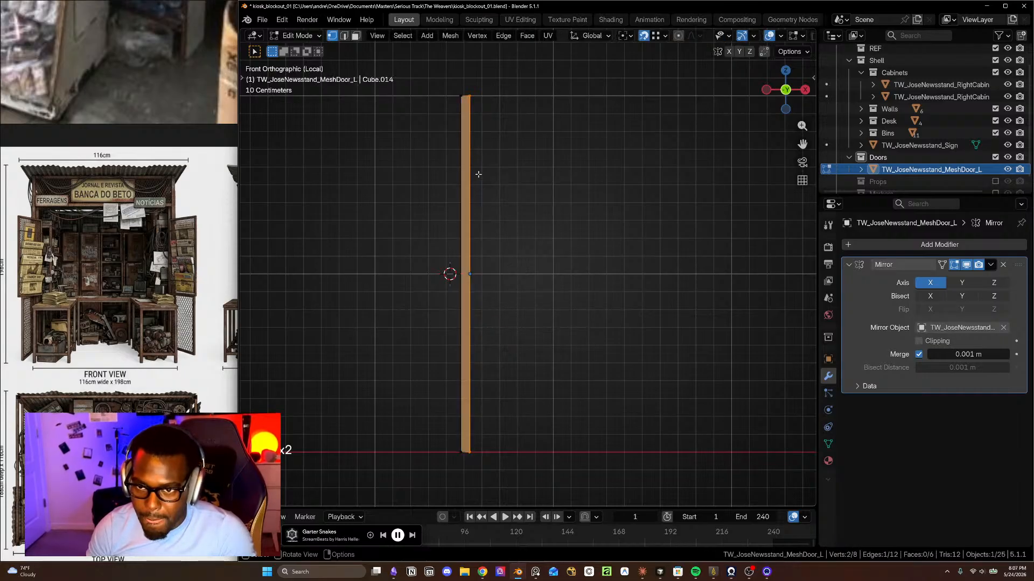
{"action": "left_click_drag", "start_coordinate": [448, 98], "coordinate": [449, 98]}
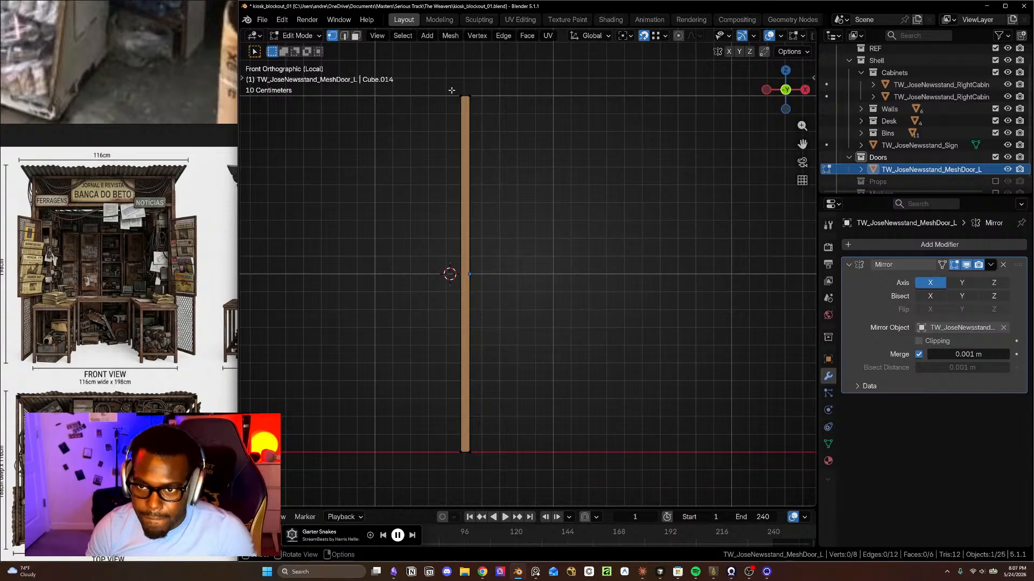
{"action": "middle_click_drag", "start_coordinate": [464, 106], "coordinate": [486, 252]}
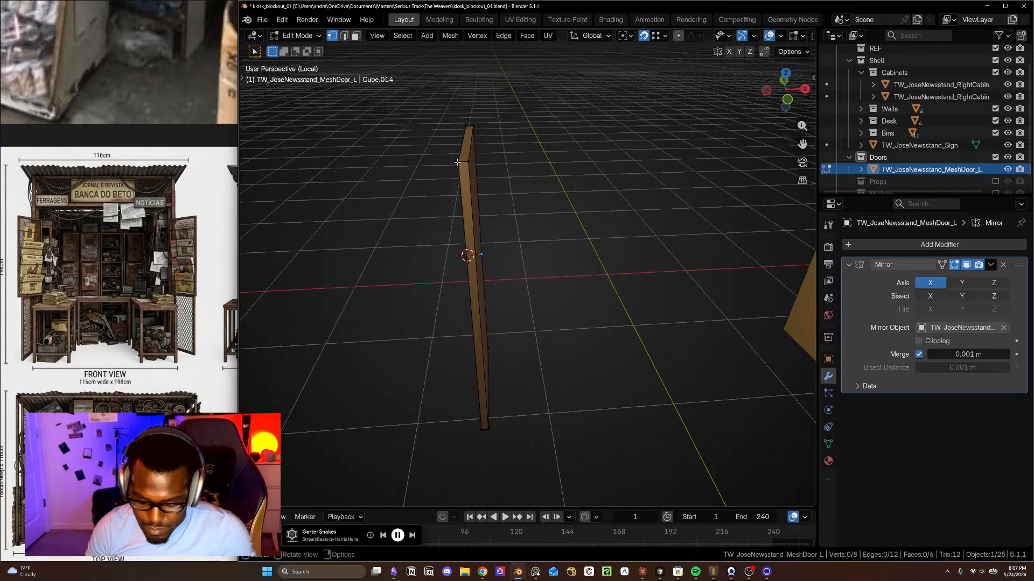
{"action": "scroll", "coordinate": [464, 152], "scroll_direction": "down", "scroll_amount": 2}
- Select all of the left door's faces except the broad face towards the kiosk opening, and delete the selected faces
{"action": "left_click_drag", "start_coordinate": [421, 102], "coordinate": [506, 356]}
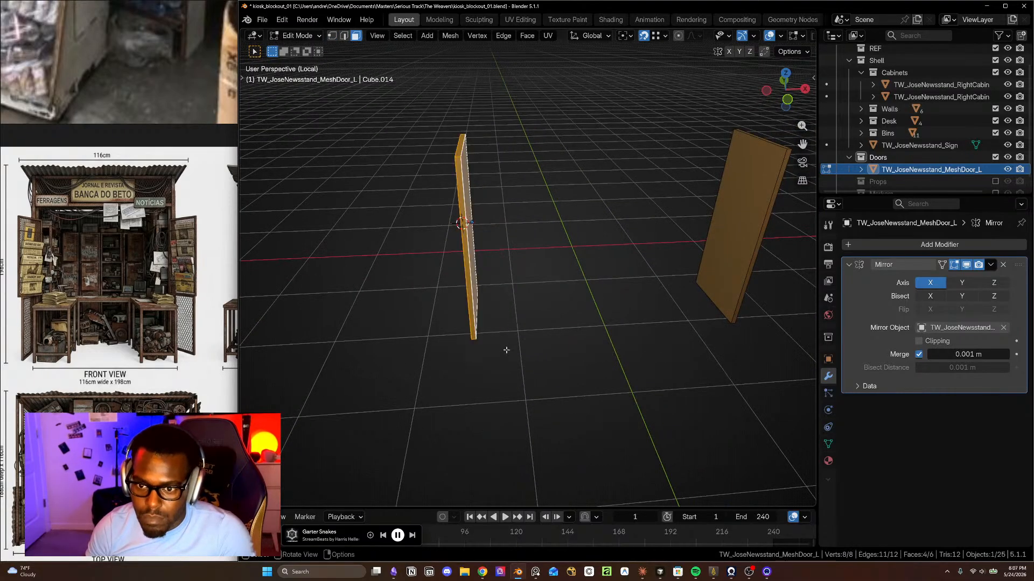
{"action": "key", "text": "shift+z"}
{"action": "left_click_drag", "start_coordinate": [402, 102], "coordinate": [537, 393]}
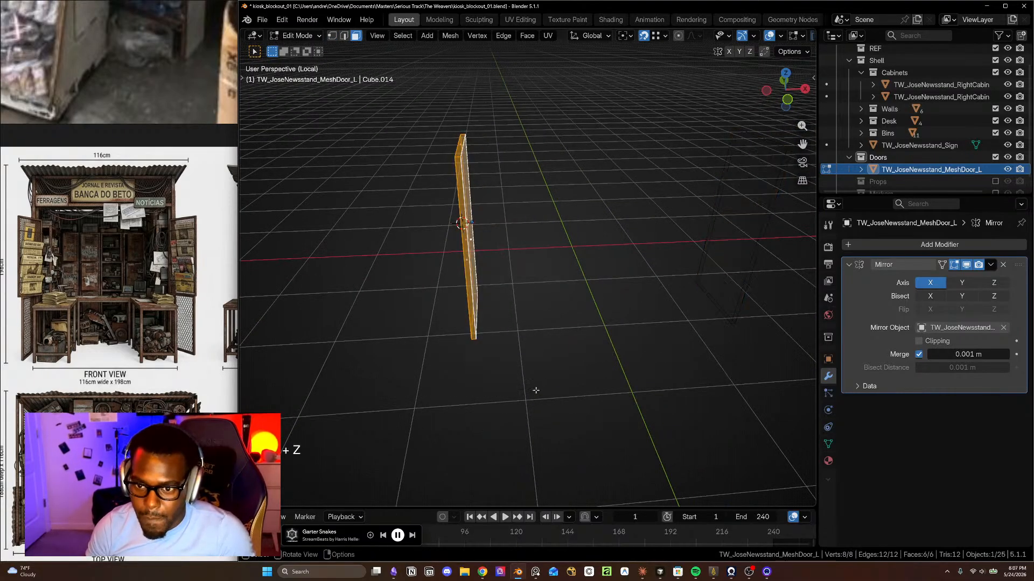
{"action": "key", "text": "shift+z"}
{"action": "mouse_move", "coordinate": [539, 332]}
{"action": "middle_mouse_down"}
{"action": "mouse_move", "coordinate": [490, 282]}
{"action": "mouse_move", "coordinate": [474, 223]}
{"action": "middle_mouse_up"}
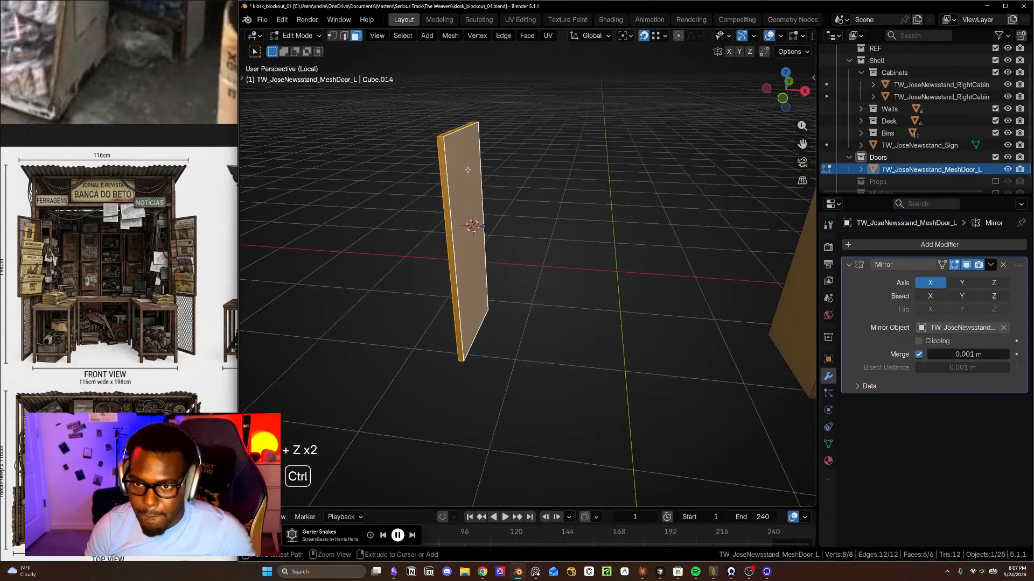
{"action": "left_click", "coordinate": [482, 198], "text": "ctrl"}
{"action": "key", "text": "Delete"}
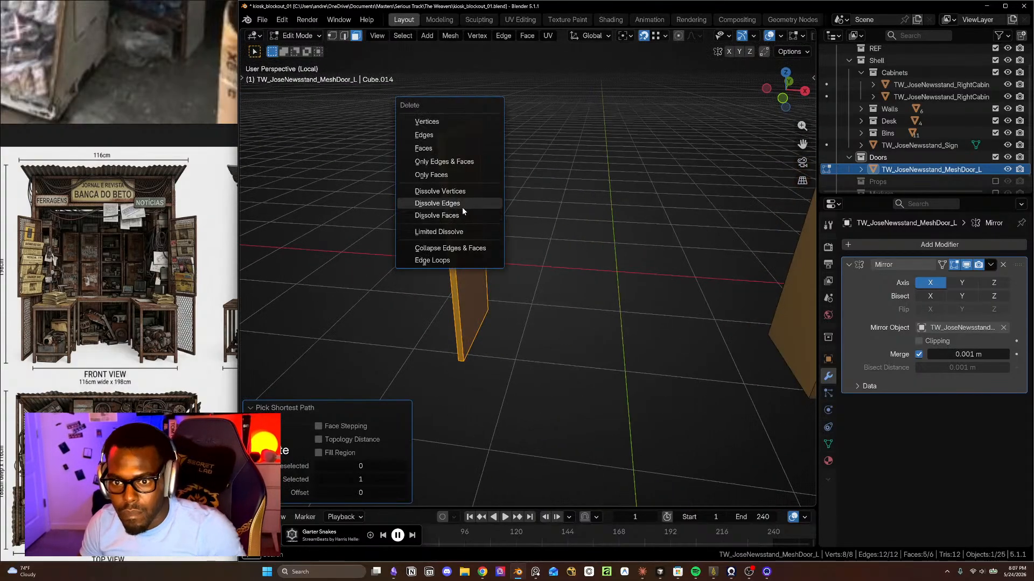
{"action": "left_click", "coordinate": [453, 148]}
{"action": "middle_click_drag", "start_coordinate": [455, 153], "coordinate": [461, 170]}
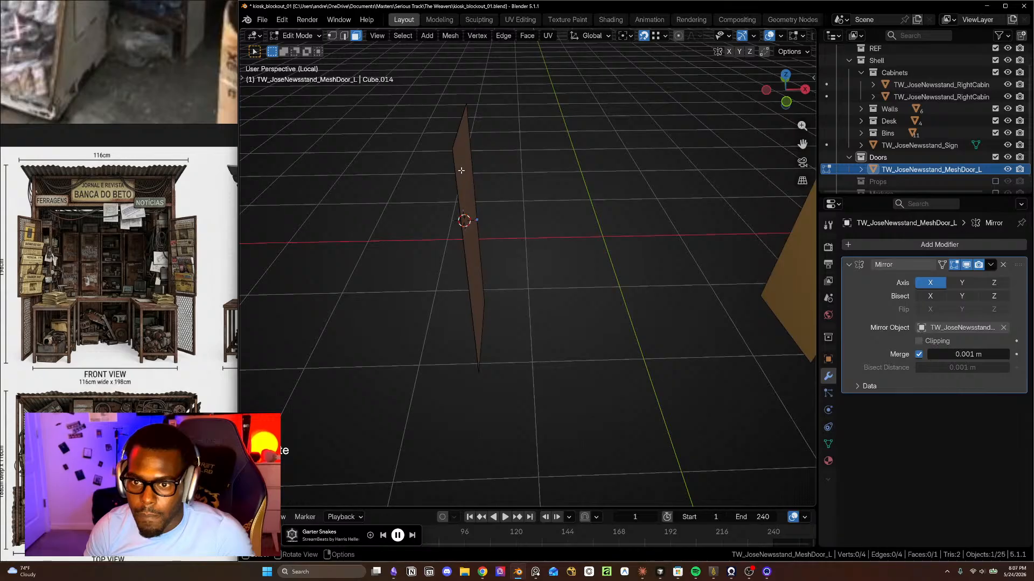
- In top view, select the two vertices of the remaining door face's free edge, opposite the hinge
{"action": "left_click", "coordinate": [472, 182]}
{"action": "key", "text": "KP_7"}
{"action": "scroll", "coordinate": [476, 178], "scroll_direction": "up", "scroll_amount": 2}
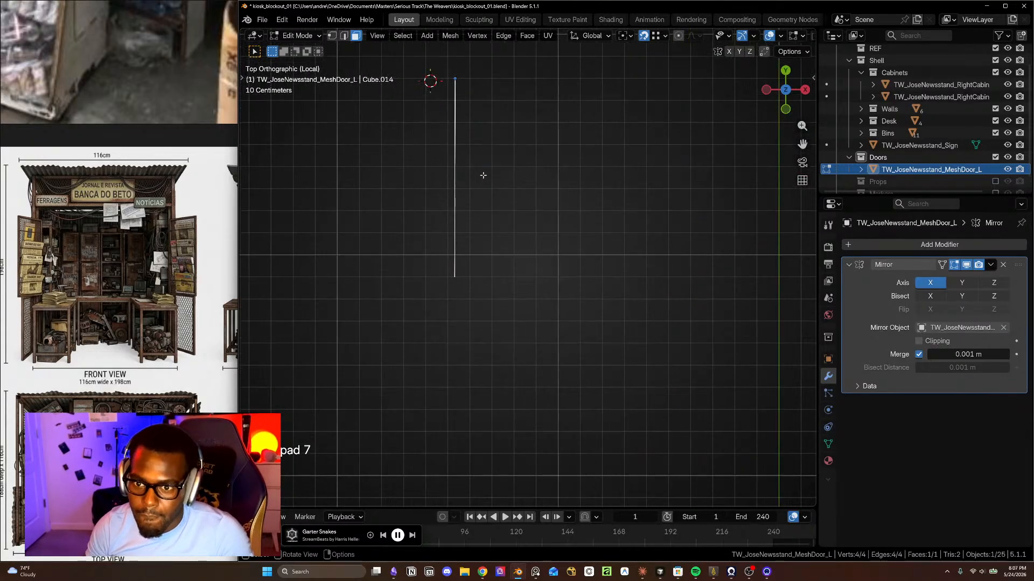
{"action": "key", "text": "Tab"}
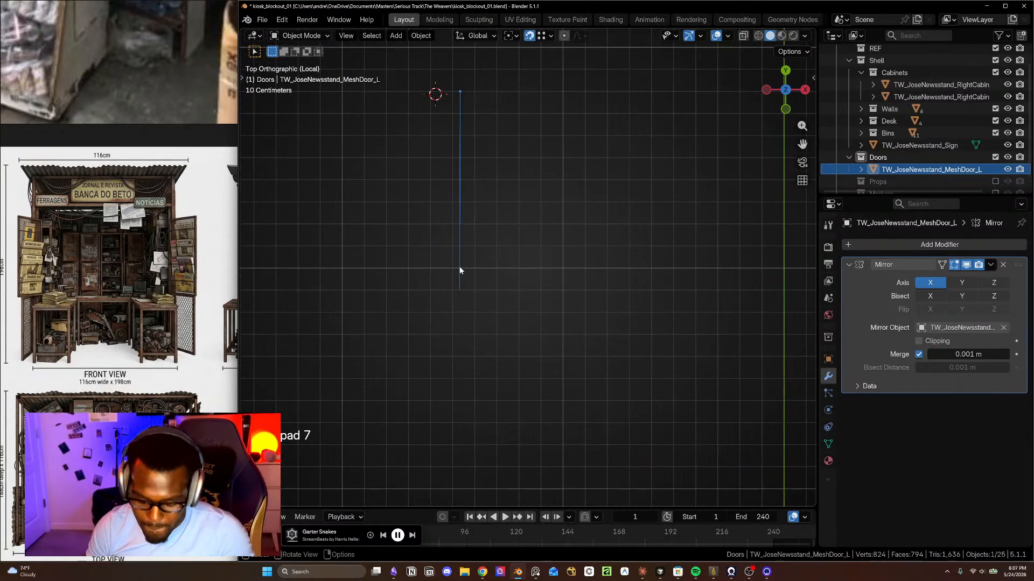
{"action": "key", "text": "Tab"}
{"action": "left_click_drag", "start_coordinate": [440, 265], "coordinate": [480, 316]}
- Try to move the door face's free edge along X into line with the hinge edge, and undo it
{"action": "key", "text": "g"}
{"action": "key", "text": "x"}
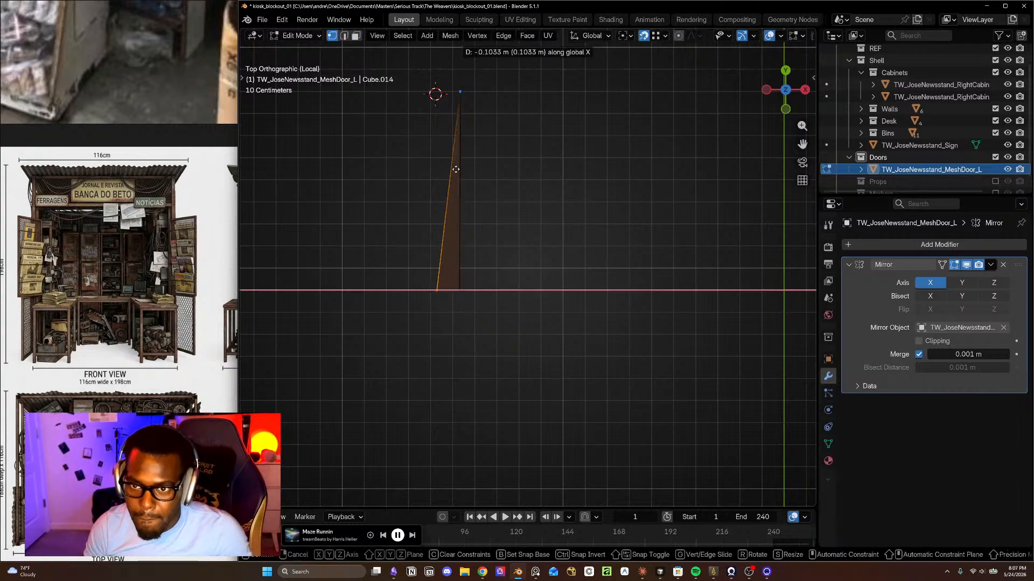
{"action": "left_click", "coordinate": [466, 89]}
{"action": "key", "text": "ctrl+z"}
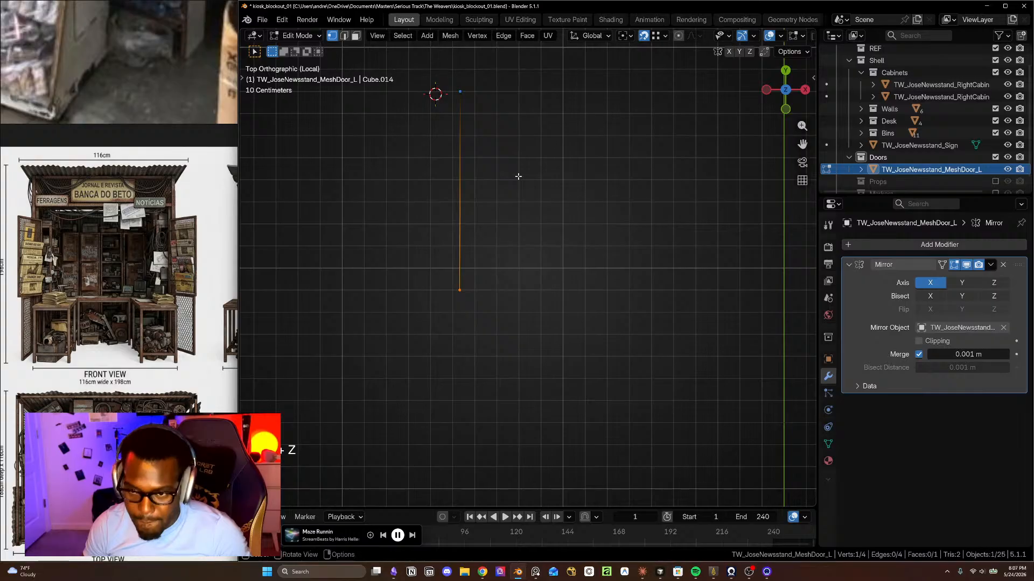
{"action": "key", "text": "ctrl+z"}
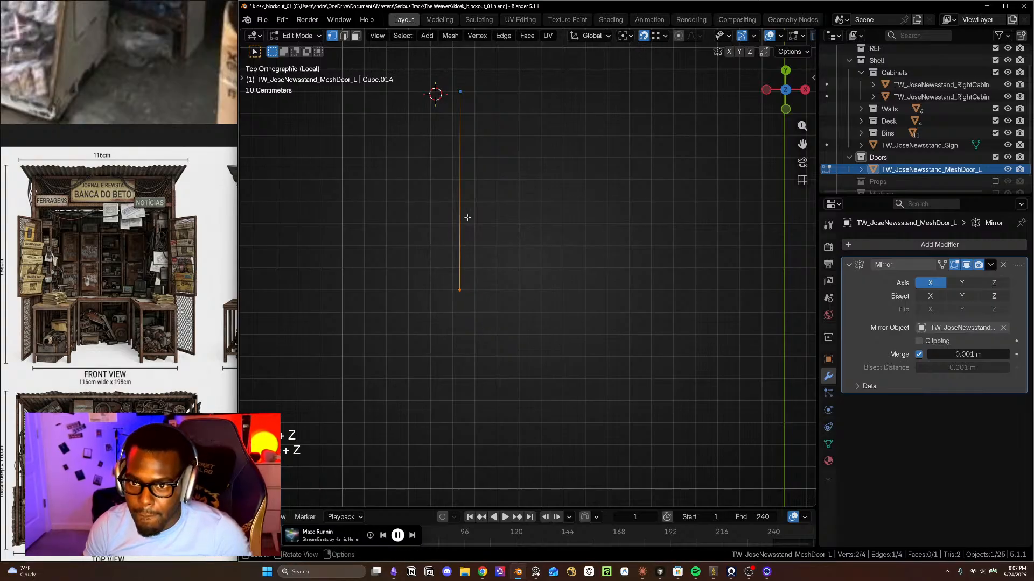
- Move the selected free edge about 0.002 m along X, snapping it in line with the hinge edge, and leave Edit Mode
{"action": "key", "text": "g"}
{"action": "key", "text": "x"}
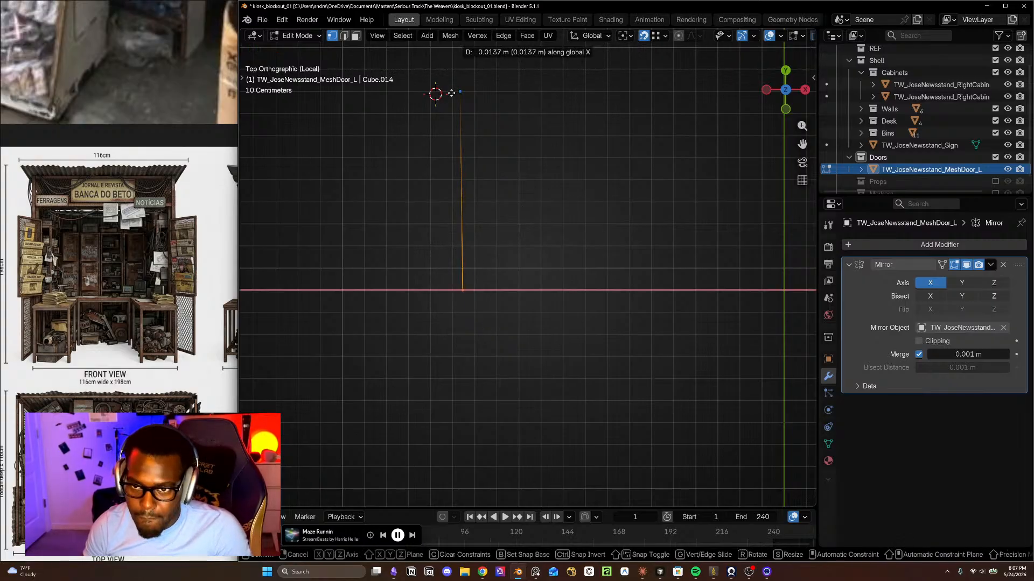
{"action": "left_click", "coordinate": [460, 94]}
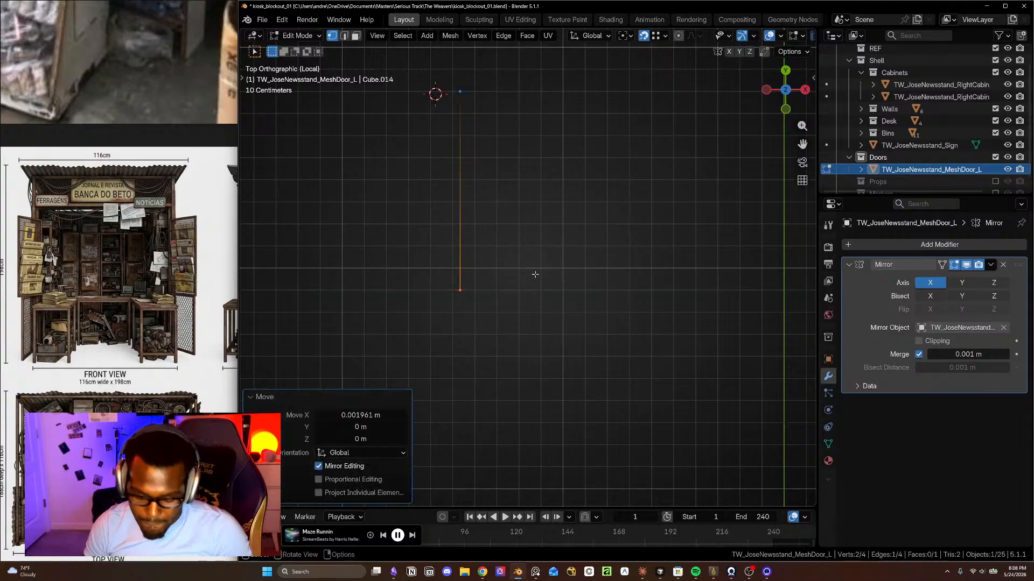
{"action": "key", "text": "Tab"}
- Extrude the left door's single face about -0.033 m along its normal, away from the kiosk opening, and leave Edit Mode
{"action": "middle_click_drag", "start_coordinate": [525, 298], "coordinate": [580, 219]}
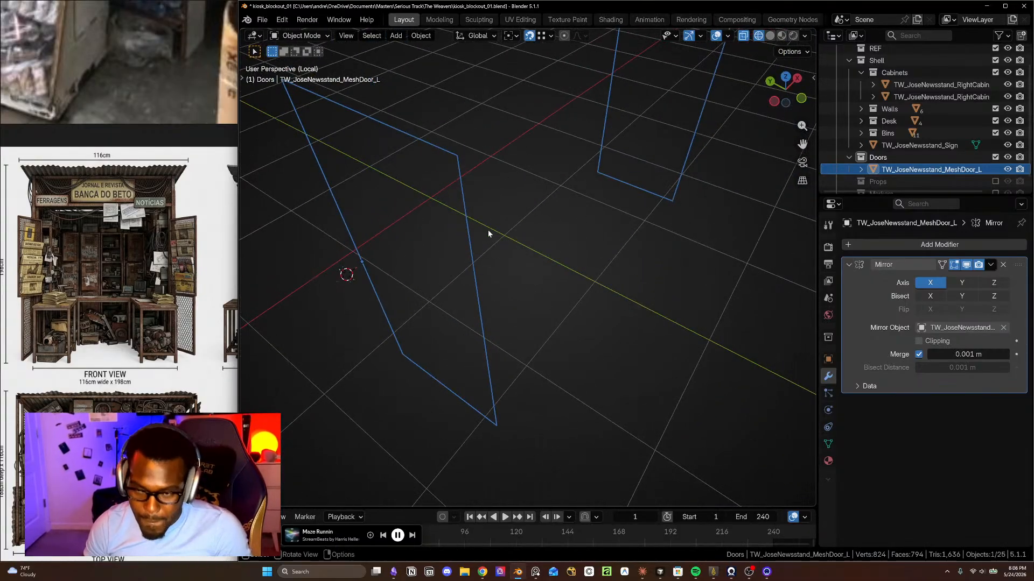
{"action": "left_click", "coordinate": [428, 243]}
{"action": "key", "text": "Tab"}
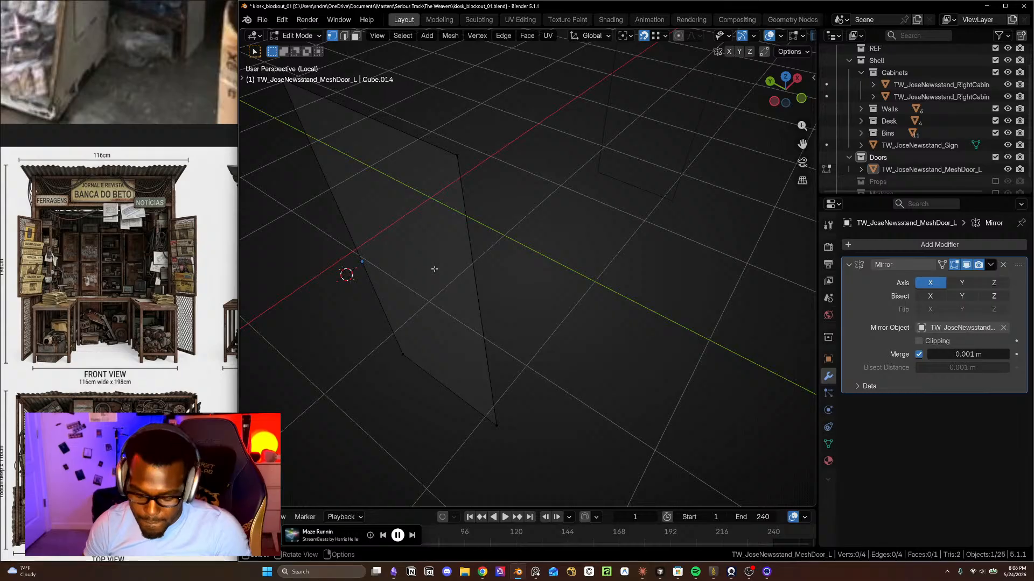
{"action": "left_click", "coordinate": [426, 297]}
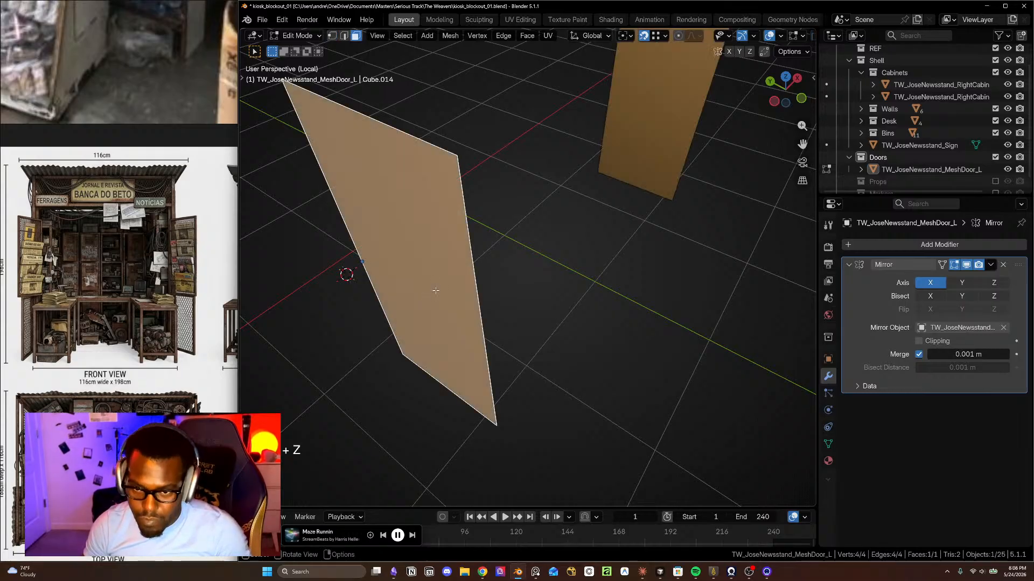
{"action": "middle_click_drag", "start_coordinate": [431, 294], "coordinate": [483, 352]}
{"action": "key", "text": "KP_7"}
{"action": "scroll", "coordinate": [480, 348], "scroll_direction": "up", "scroll_amount": 3}
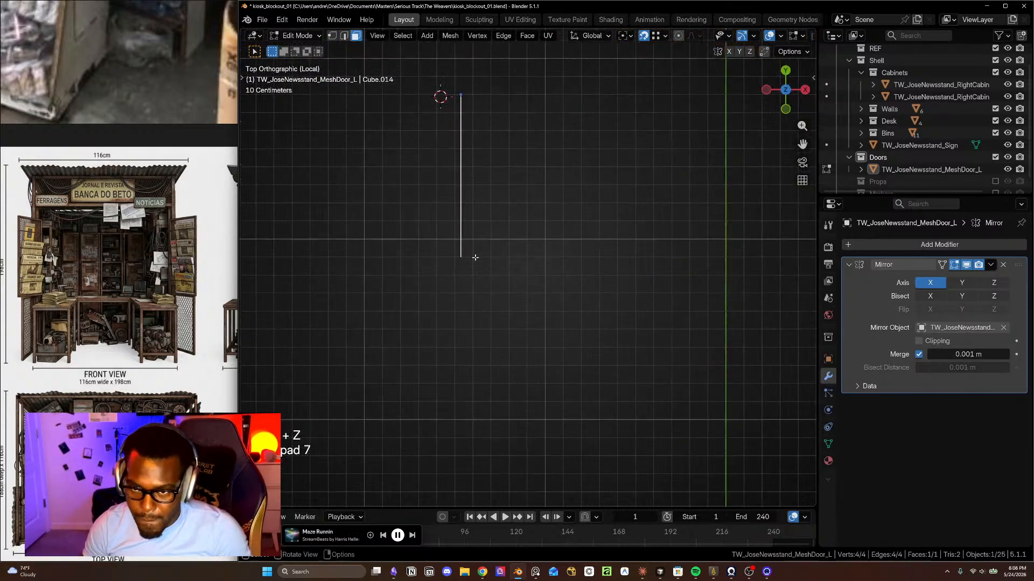
{"action": "key", "text": "e"}
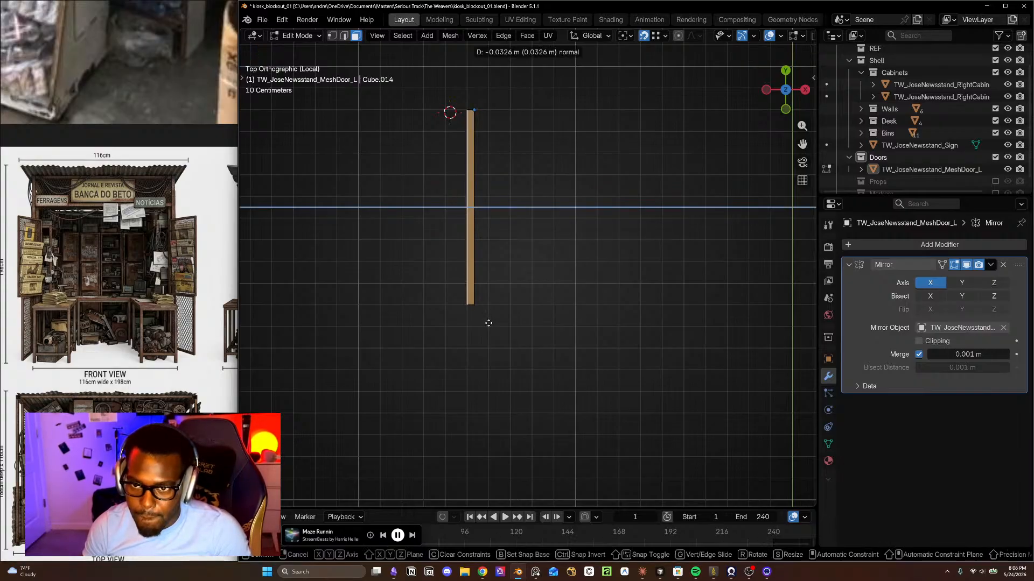
{"action": "left_click", "coordinate": [488, 323]}
{"action": "middle_click_drag", "start_coordinate": [482, 265], "coordinate": [477, 228]}
{"action": "key", "text": "Tab"}
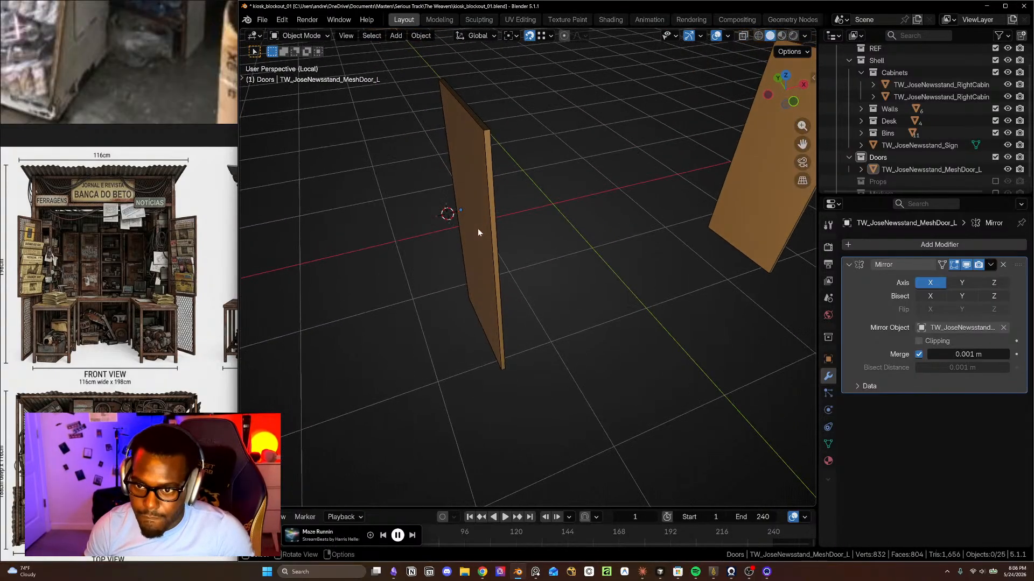
- Select the mesh door object and turn on the Face Orientation overlay
{"action": "left_click", "coordinate": [487, 212]}
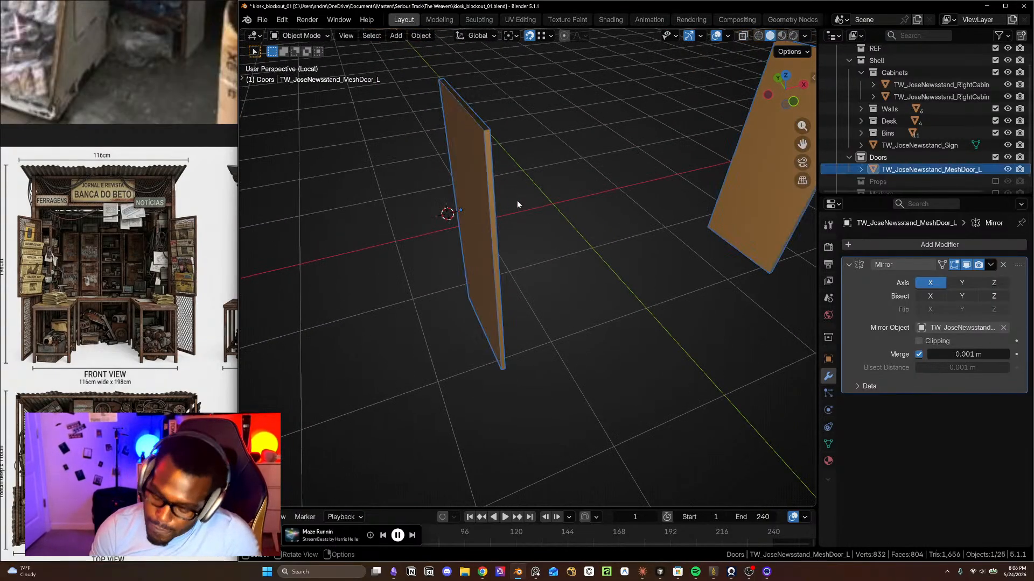
{"action": "left_click", "coordinate": [720, 36]}
{"action": "left_click", "coordinate": [728, 36]}
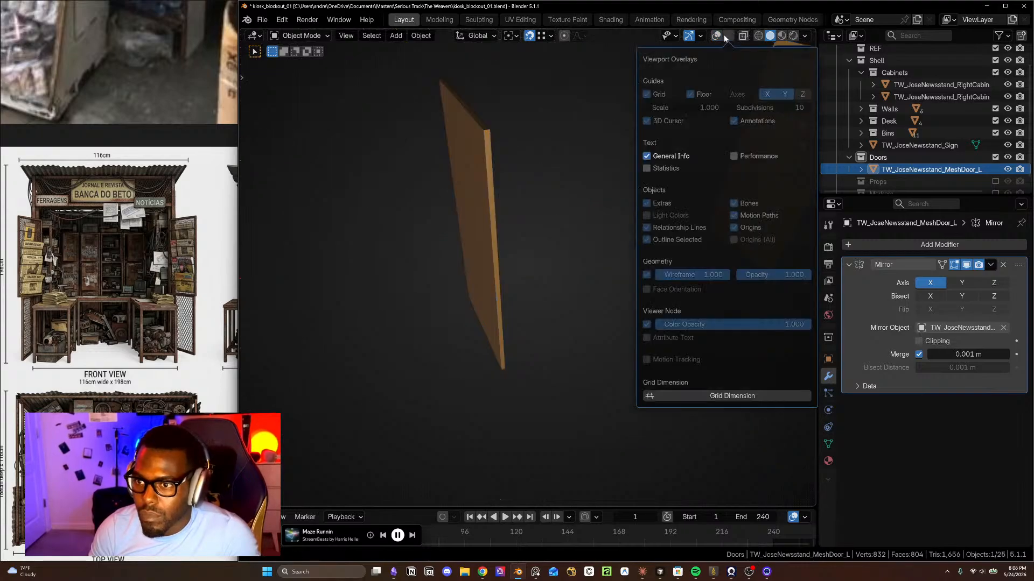
{"action": "left_click", "coordinate": [716, 35]}
{"action": "left_click", "coordinate": [727, 35]}
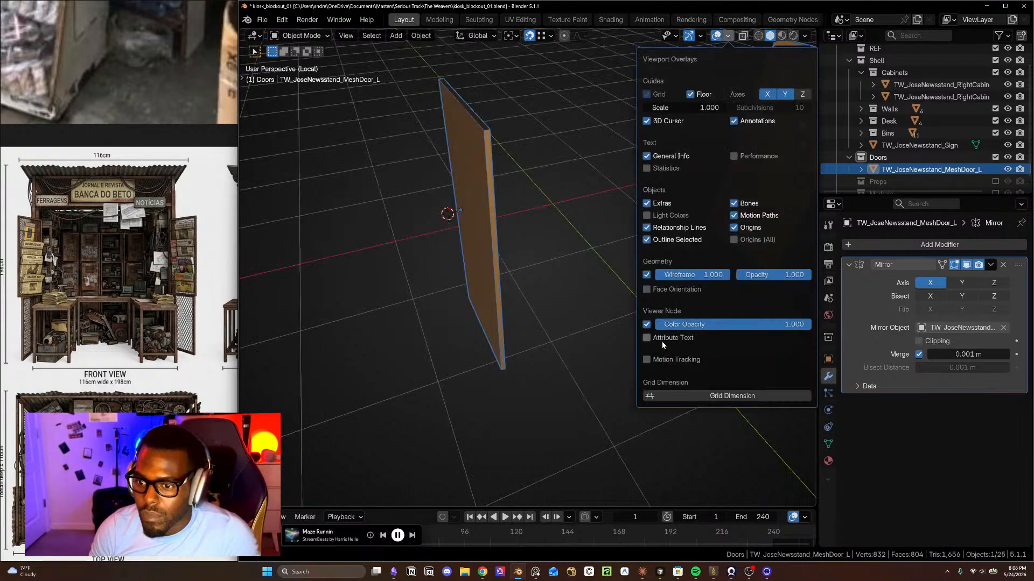
{"action": "left_click", "coordinate": [648, 290]}
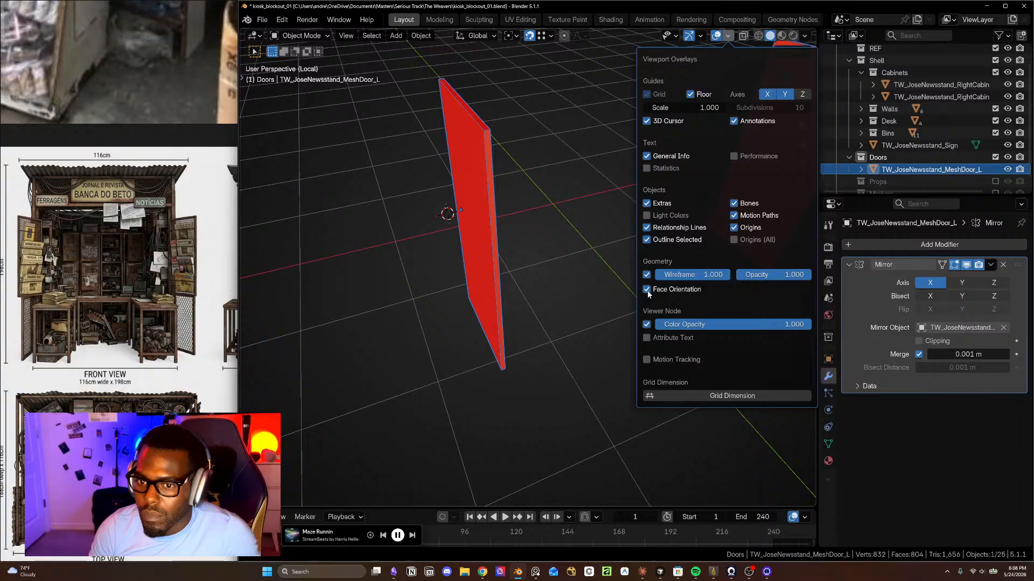
- Flip the normals of all the door's faces and leave Edit Mode
{"action": "scroll", "coordinate": [528, 212], "scroll_direction": "down", "scroll_amount": 2}
{"action": "mouse_move", "coordinate": [528, 212]}
{"action": "middle_mouse_down"}
{"action": "mouse_move", "coordinate": [479, 224]}
{"action": "mouse_move", "coordinate": [541, 214]}
{"action": "middle_mouse_up"}
{"action": "scroll", "coordinate": [511, 218], "scroll_direction": "up", "scroll_amount": 2}
{"action": "key", "text": "Tab"}
{"action": "key", "text": "a"}
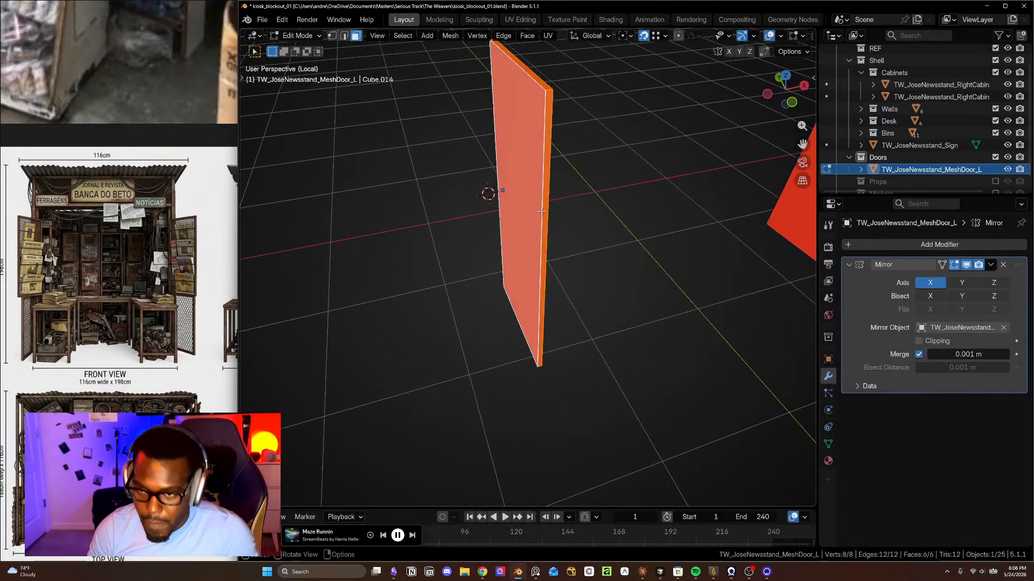
{"action": "key", "text": "space"}
{"action": "type", "text": "flip"}
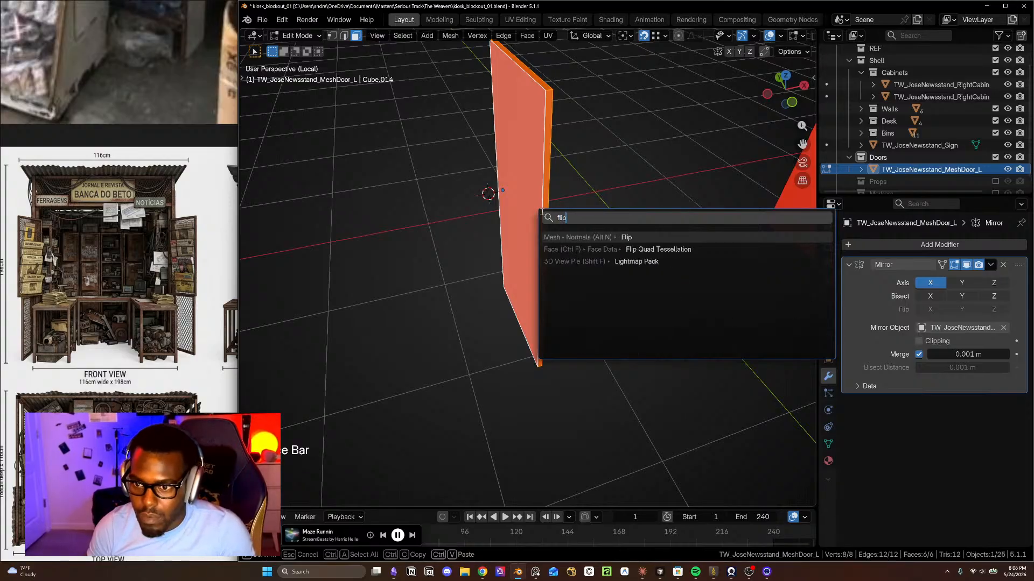
{"action": "left_click", "coordinate": [619, 235]}
{"action": "mouse_move", "coordinate": [565, 199]}
{"action": "middle_mouse_down"}
{"action": "mouse_move", "coordinate": [538, 270]}
{"action": "mouse_move", "coordinate": [573, 286]}
{"action": "mouse_move", "coordinate": [526, 284]}
{"action": "mouse_move", "coordinate": [515, 273]}
{"action": "mouse_move", "coordinate": [590, 302]}
{"action": "mouse_move", "coordinate": [627, 260]}
{"action": "mouse_move", "coordinate": [563, 137]}
{"action": "mouse_move", "coordinate": [715, 208]}
{"action": "mouse_move", "coordinate": [795, 294]}
{"action": "mouse_move", "coordinate": [563, 224]}
{"action": "mouse_move", "coordinate": [623, 224]}
{"action": "mouse_move", "coordinate": [618, 247]}
{"action": "mouse_move", "coordinate": [634, 217]}
{"action": "mouse_move", "coordinate": [643, 253]}
{"action": "mouse_move", "coordinate": [612, 256]}
{"action": "middle_mouse_up"}
{"action": "key", "text": "Tab"}
- Leave the isolated view to show the whole kiosk and turn off the Face Orientation overlay
{"action": "key", "text": "KP_Divide"}
{"action": "scroll", "coordinate": [623, 224], "scroll_direction": "up", "scroll_amount": 4}
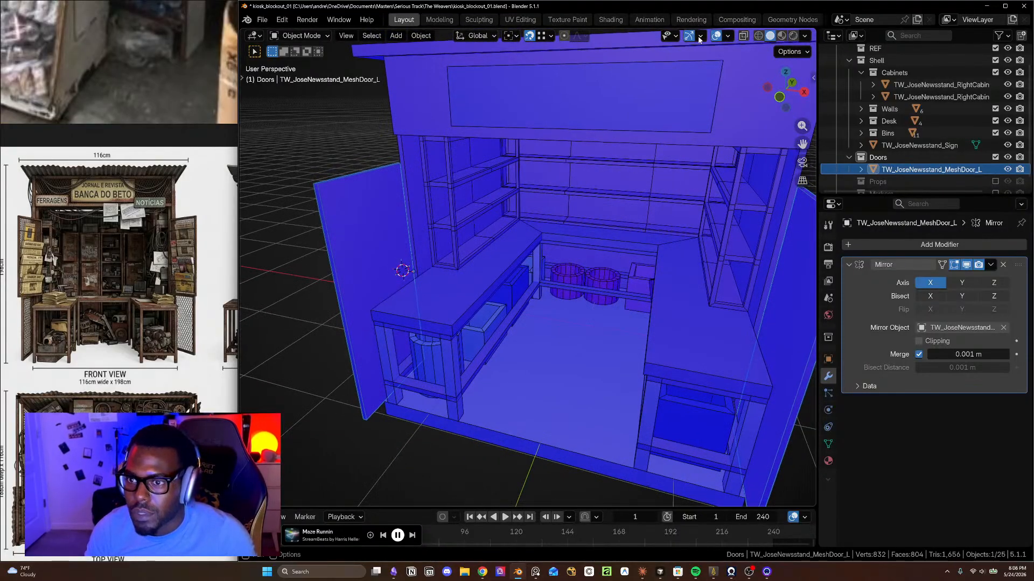
{"action": "left_click", "coordinate": [727, 36]}
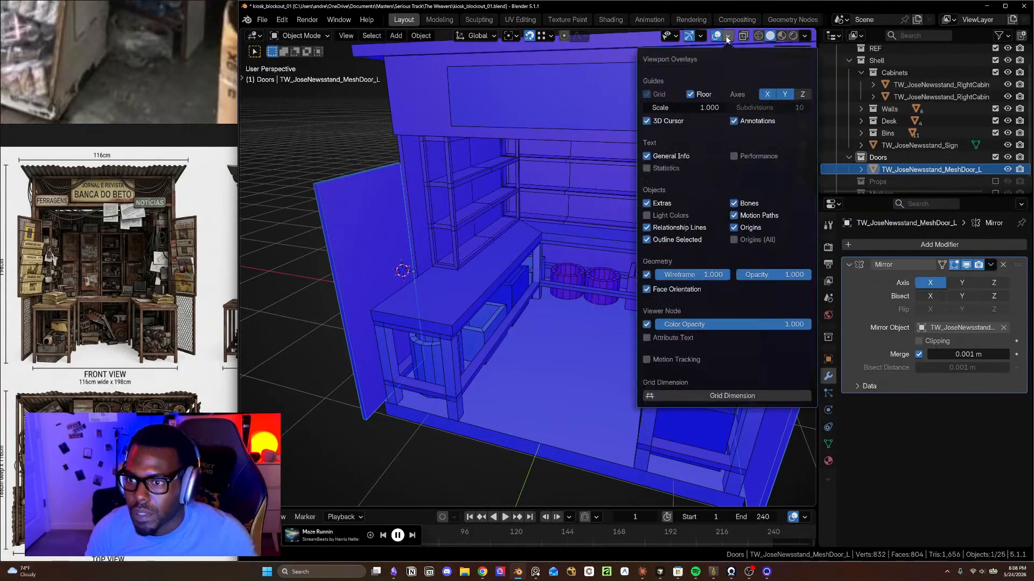
{"action": "left_click", "coordinate": [648, 290]}
{"action": "middle_click_drag", "start_coordinate": [407, 275], "coordinate": [392, 304]}
{"action": "scroll", "coordinate": [430, 293], "scroll_direction": "down", "scroll_amount": 2}
{"action": "scroll", "coordinate": [428, 291], "scroll_direction": "up", "scroll_amount": 2}
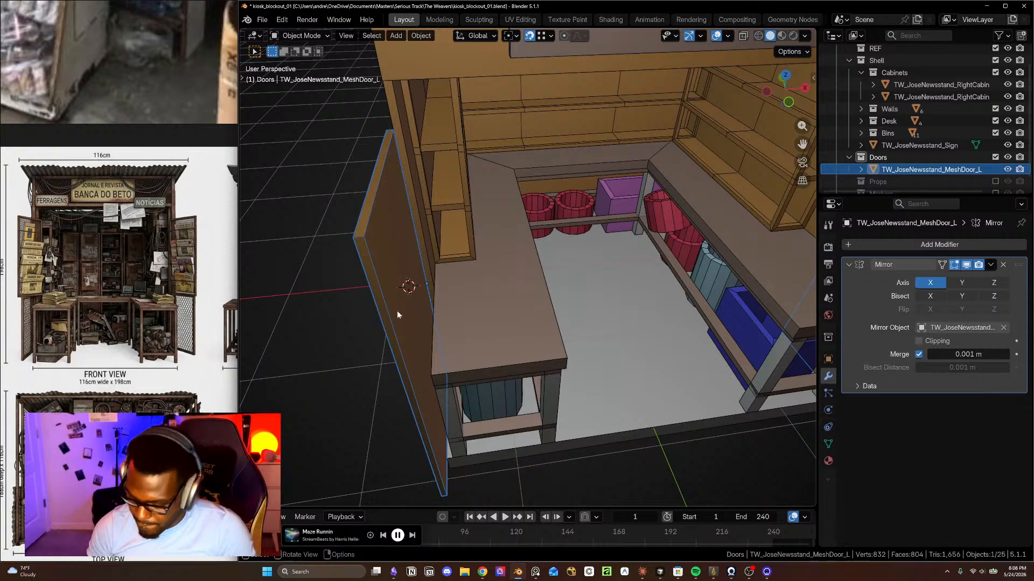
- Isolate the mesh doors, duplicate them in place and hide the original object
{"action": "key", "text": "KP_Divide"}
{"action": "middle_click_drag", "start_coordinate": [398, 302], "coordinate": [365, 311]}
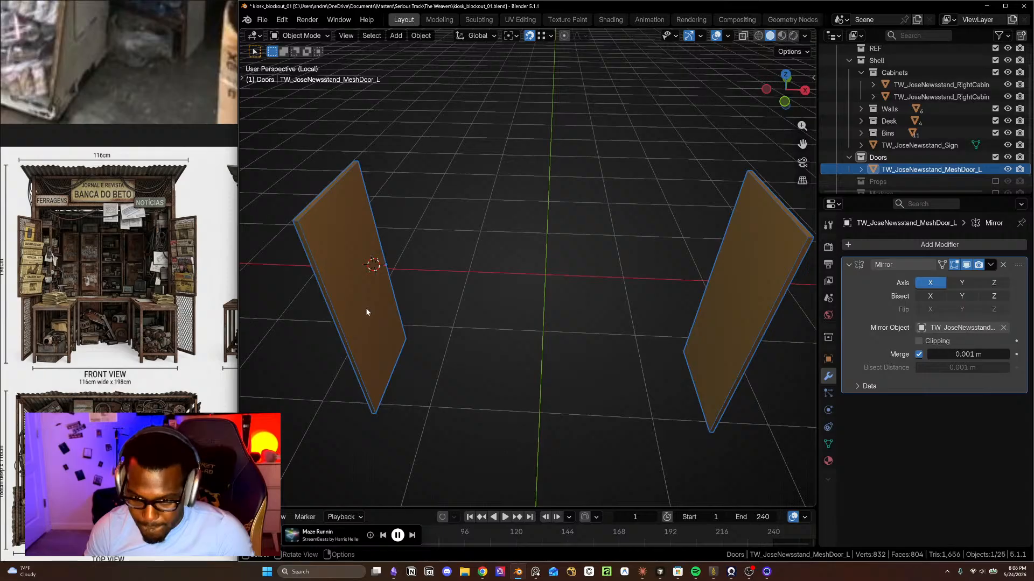
{"action": "key", "text": "shift+d"}
{"action": "right_click", "coordinate": [367, 305]}
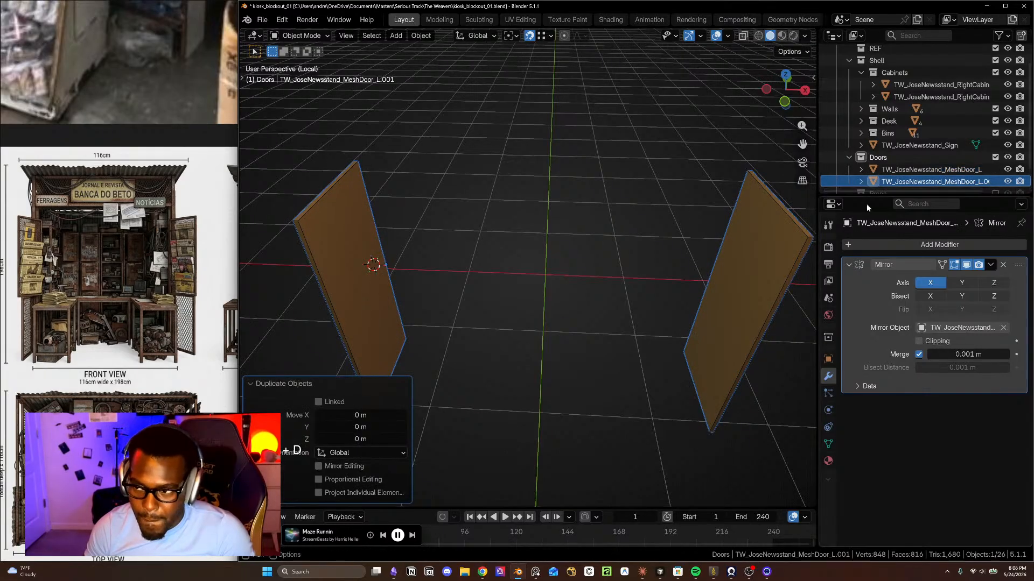
{"action": "left_click", "coordinate": [1007, 170]}
{"action": "left_click", "coordinate": [1006, 170]}
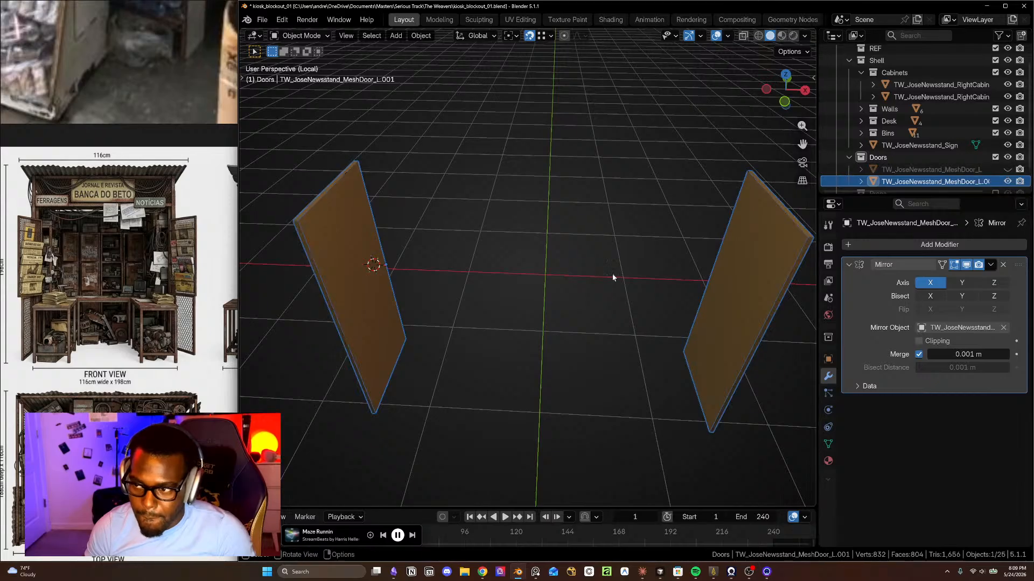
- Undo the door's hiding, duplication and isolation, and redo the duplication
{"action": "key", "text": "ctrl+z"}
{"action": "key", "text": "ctrl+z"}
{"action": "key", "text": "ctrl+z"}
{"action": "key", "text": "ctrl+z"}
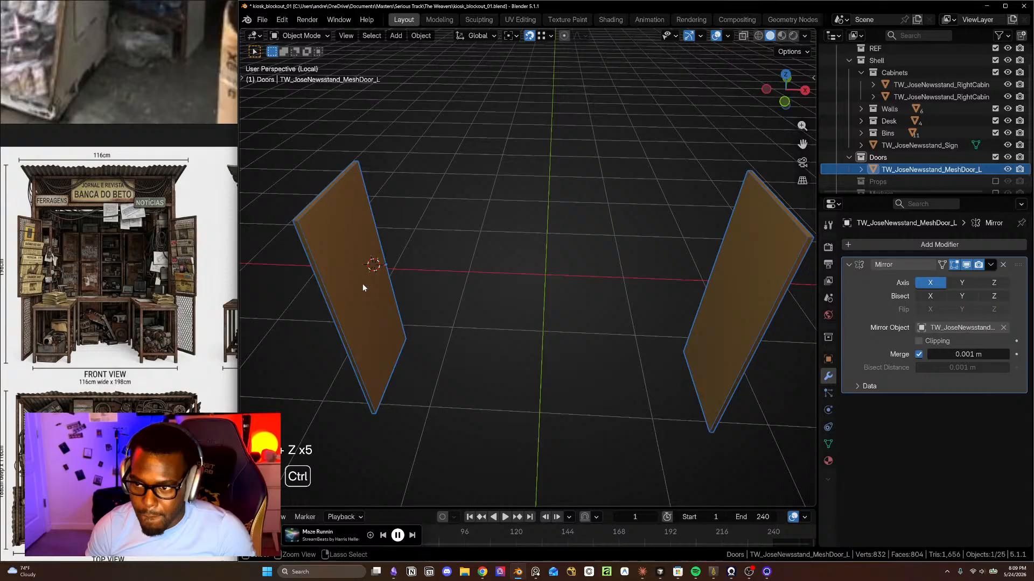
{"action": "key", "text": "ctrl+z"}
{"action": "key", "text": "ctrl+shift+z"}
{"action": "key", "text": "ctrl+shift+z"}
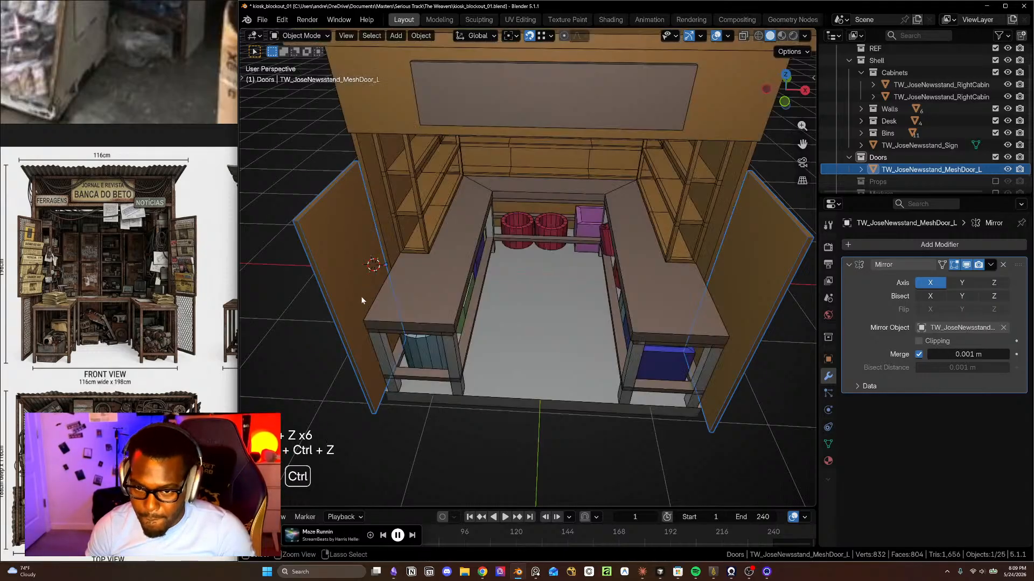
{"action": "key", "text": "ctrl+y"}
{"action": "key", "text": "ctrl+y"}
{"action": "key", "text": "ctrl+y"}
{"action": "key", "text": "ctrl+y"}
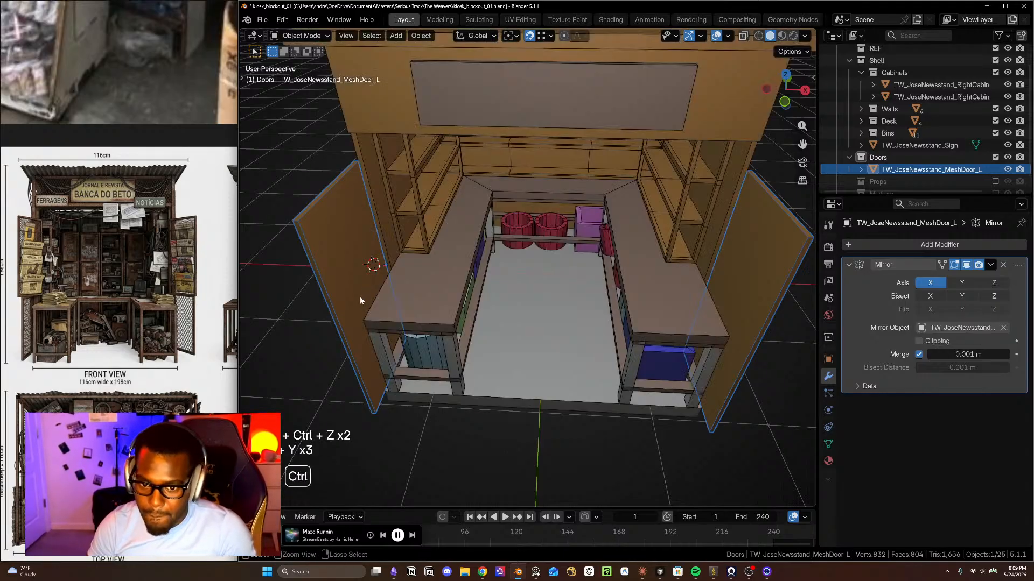
{"action": "key", "text": "ctrl+shift+z"}
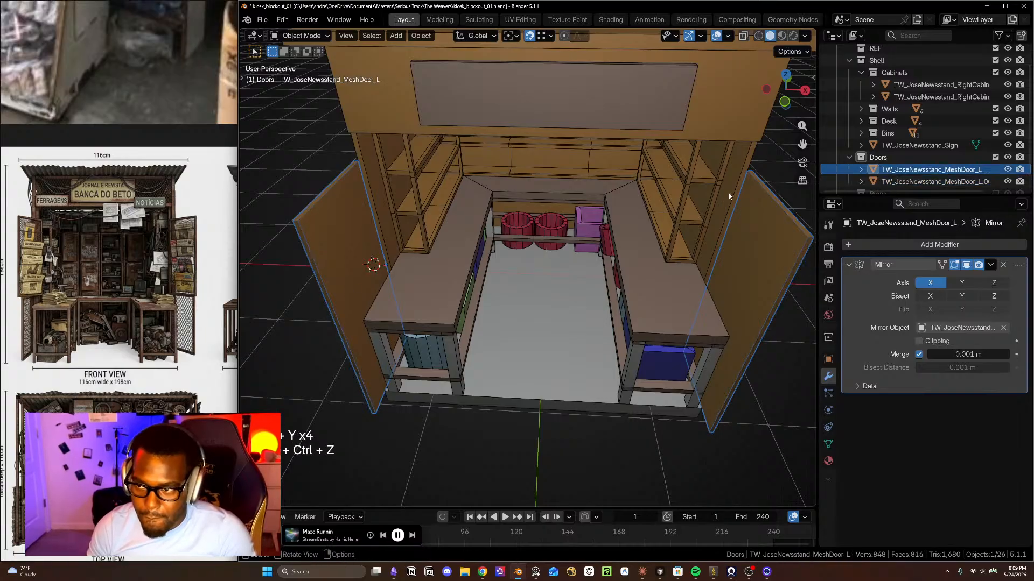
- Delete the duplicate door object and reselect the original TW_JoseNewsstand_MeshDoor_L
{"action": "left_click", "coordinate": [654, 246]}
{"action": "left_click", "coordinate": [338, 242]}
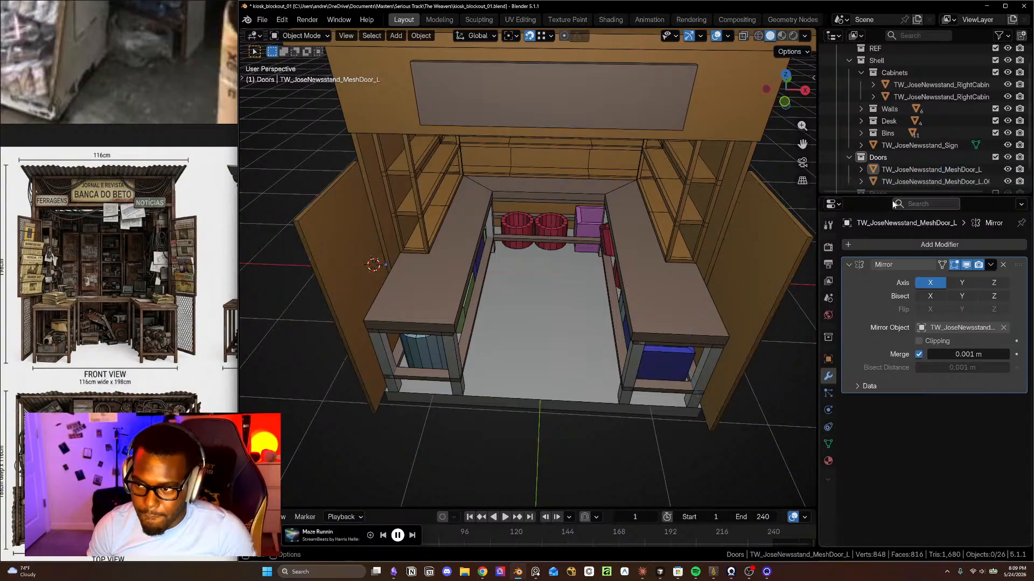
{"action": "left_click", "coordinate": [912, 182]}
{"action": "key", "text": "x"}
{"action": "left_click", "coordinate": [947, 171]}
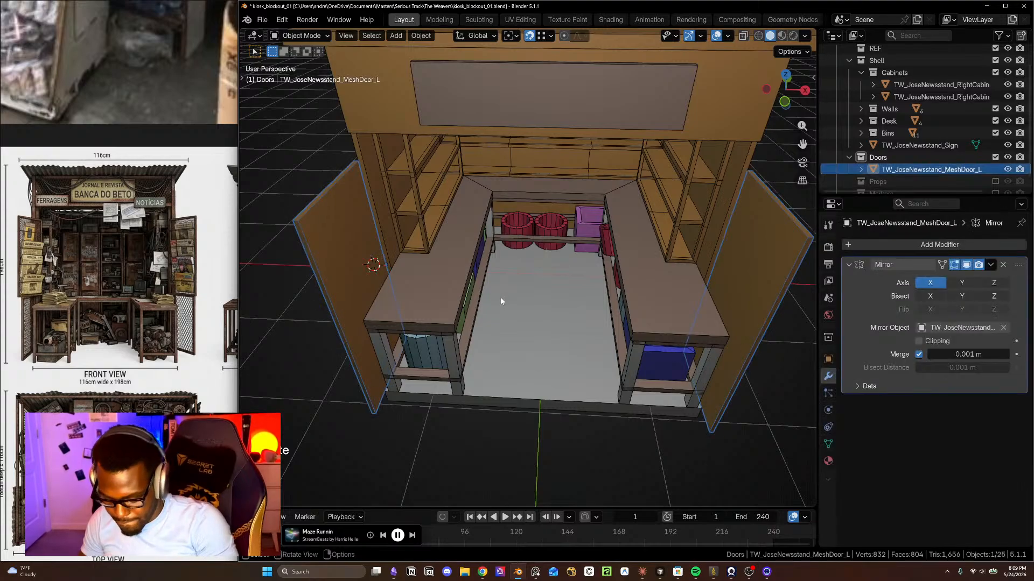
- Isolate the mesh doors, duplicate them in place, hide the duplicate and select the original object
{"action": "key", "text": "KP_Divide"}
{"action": "middle_click_drag", "start_coordinate": [403, 272], "coordinate": [401, 275]}
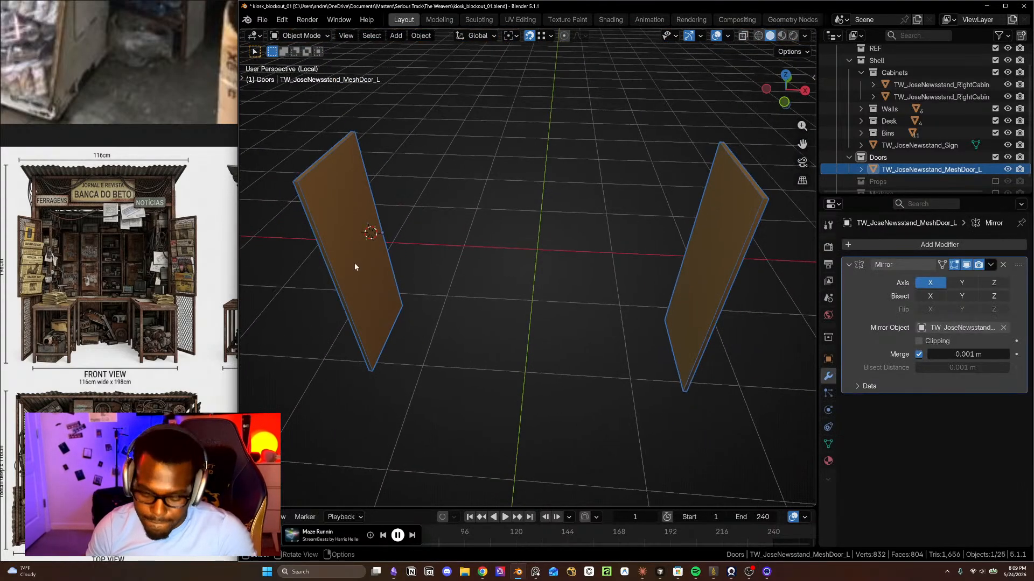
{"action": "key", "text": "shift+d"}
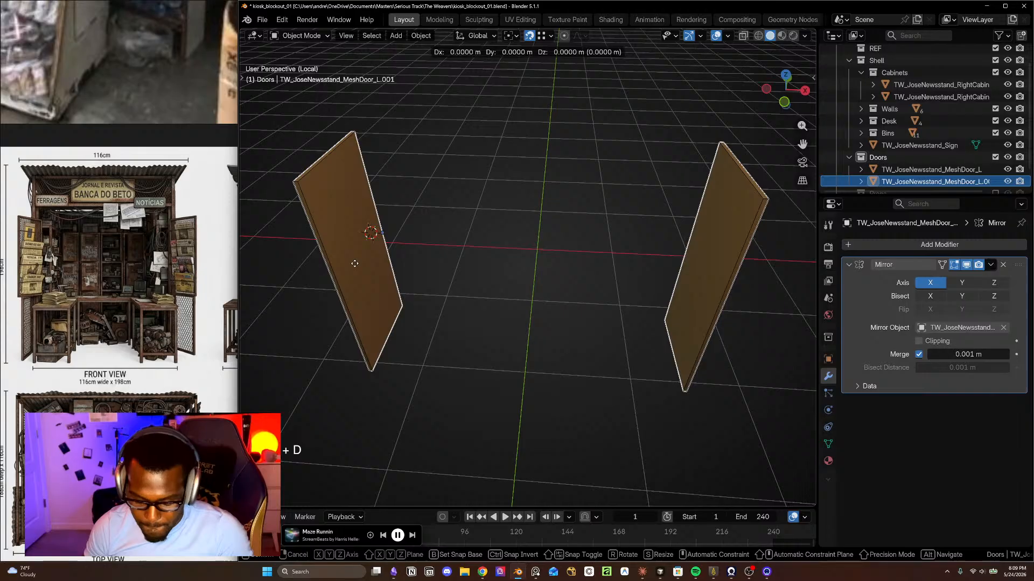
{"action": "right_click", "coordinate": [354, 263]}
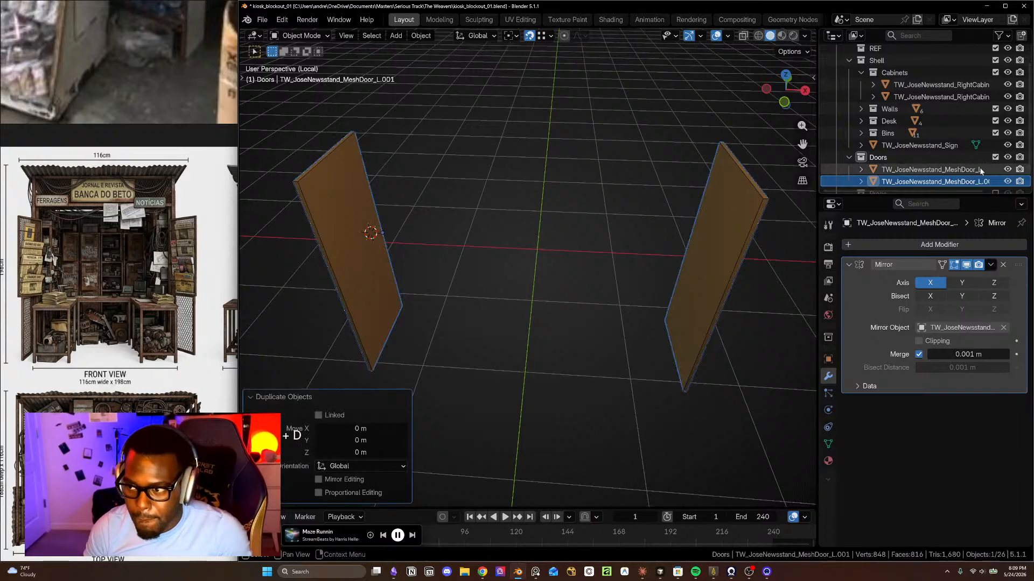
{"action": "scroll", "coordinate": [460, 242], "scroll_direction": "up", "scroll_amount": 1}
{"action": "middle_click_drag", "start_coordinate": [481, 272], "coordinate": [553, 280], "text": "shift"}
{"action": "middle_click_drag", "start_coordinate": [714, 233], "coordinate": [706, 234]}
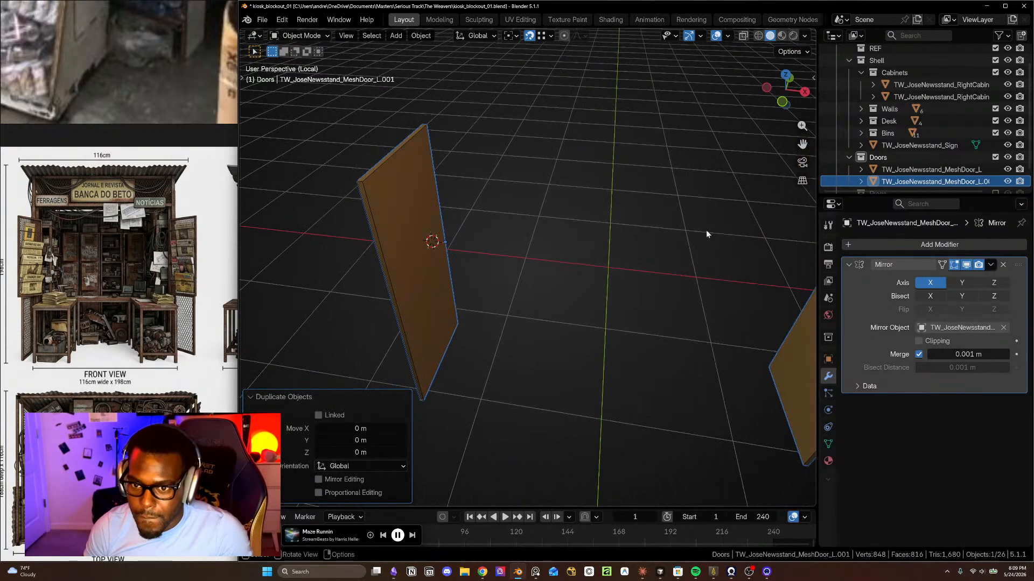
{"action": "left_click", "coordinate": [1006, 181]}
{"action": "left_click", "coordinate": [948, 170]}
{"action": "middle_click_drag", "start_coordinate": [426, 336], "coordinate": [415, 334]}
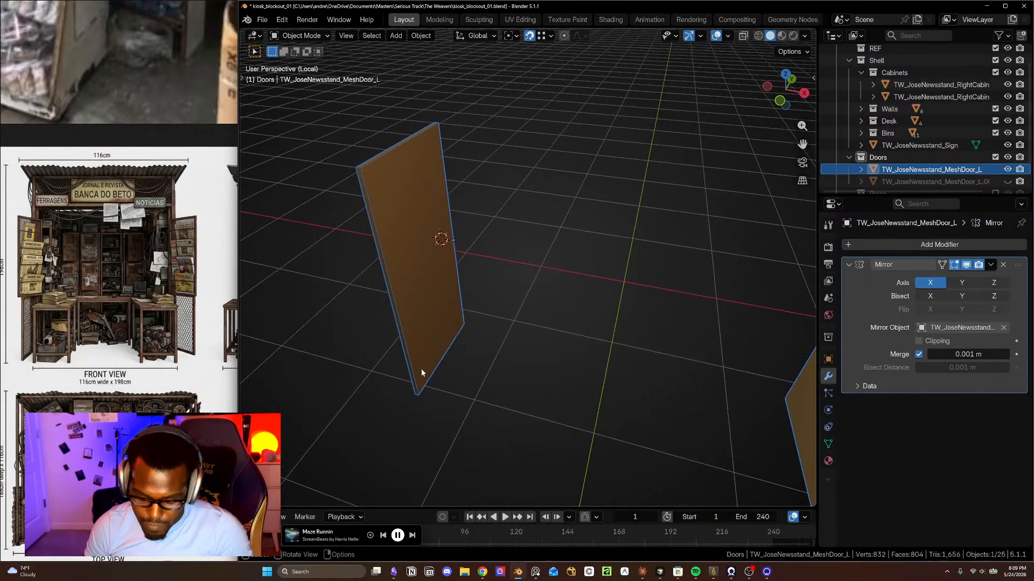
- Move the original left door's bottom face up 1.0734 m along Z, leaving only the upper part of the panel
{"action": "middle_click_drag", "start_coordinate": [444, 392], "coordinate": [419, 399]}
{"action": "key", "text": "Tab"}
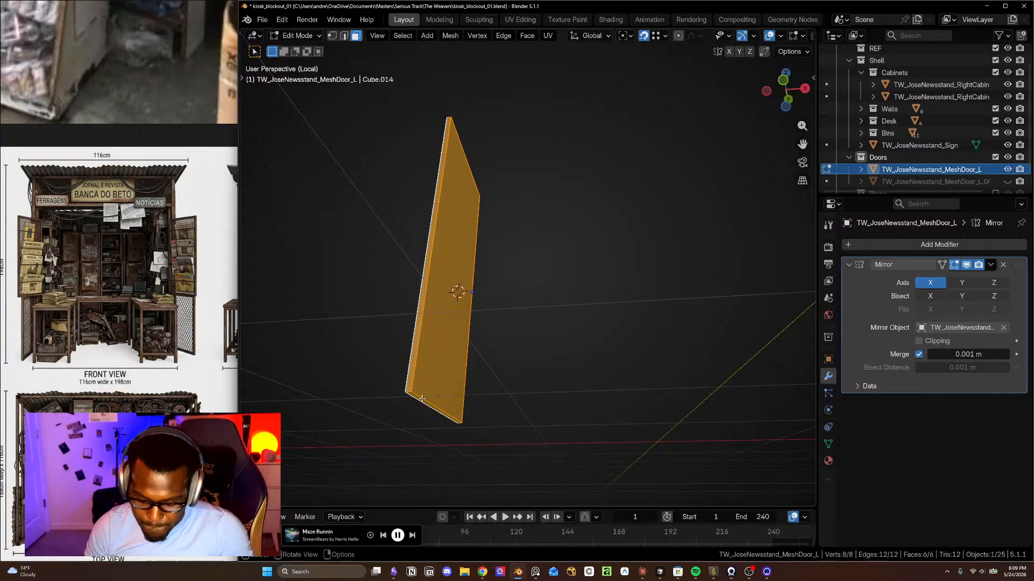
{"action": "left_click", "coordinate": [422, 399]}
{"action": "key", "text": "g"}
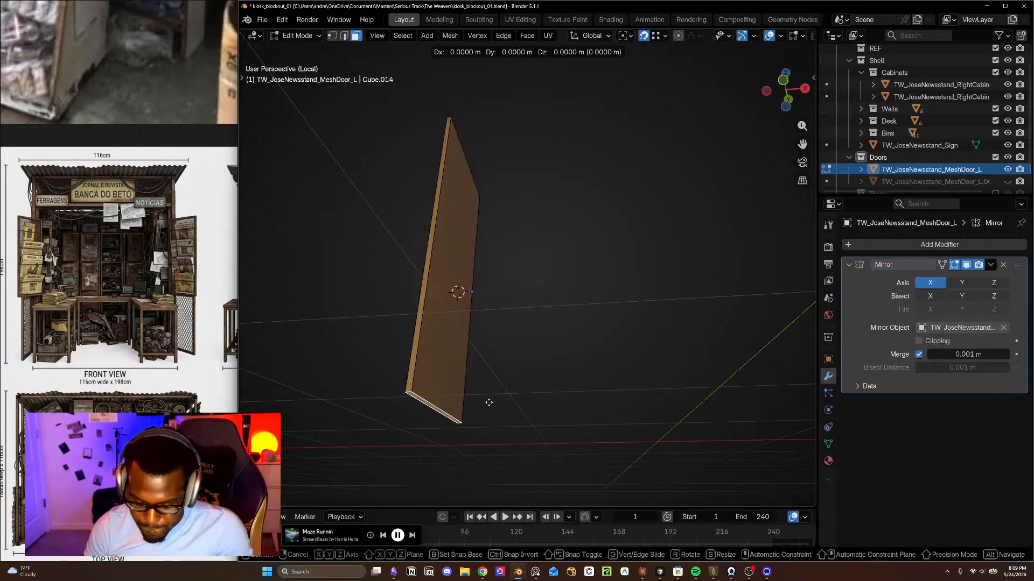
{"action": "key", "text": "z"}
{"action": "left_click", "coordinate": [502, 247]}
{"action": "middle_click_drag", "start_coordinate": [503, 247], "coordinate": [468, 399]}
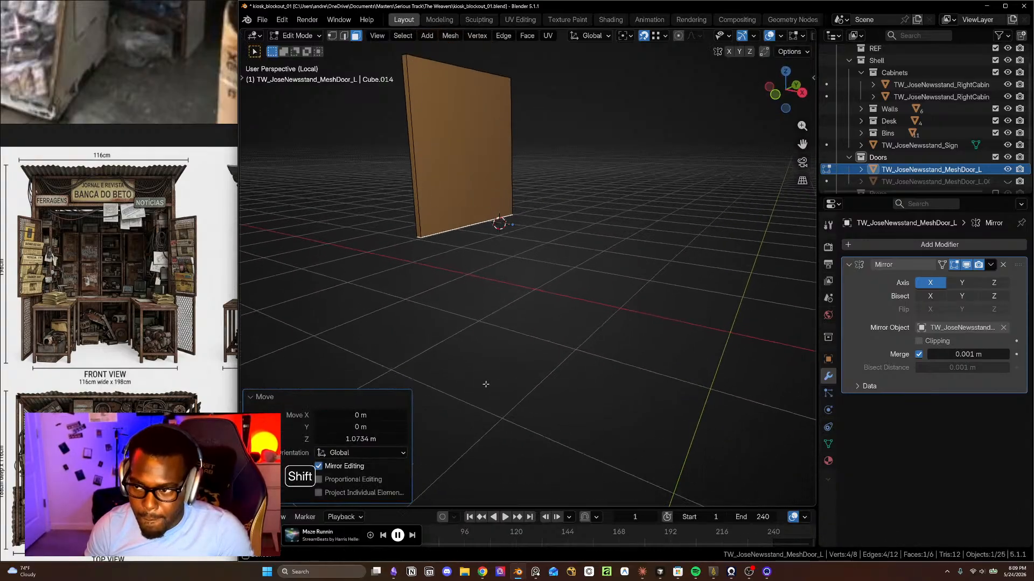
- Unhide the duplicate door, leave Edit Mode on the original and select the duplicate
{"action": "left_click", "coordinate": [1007, 182]}
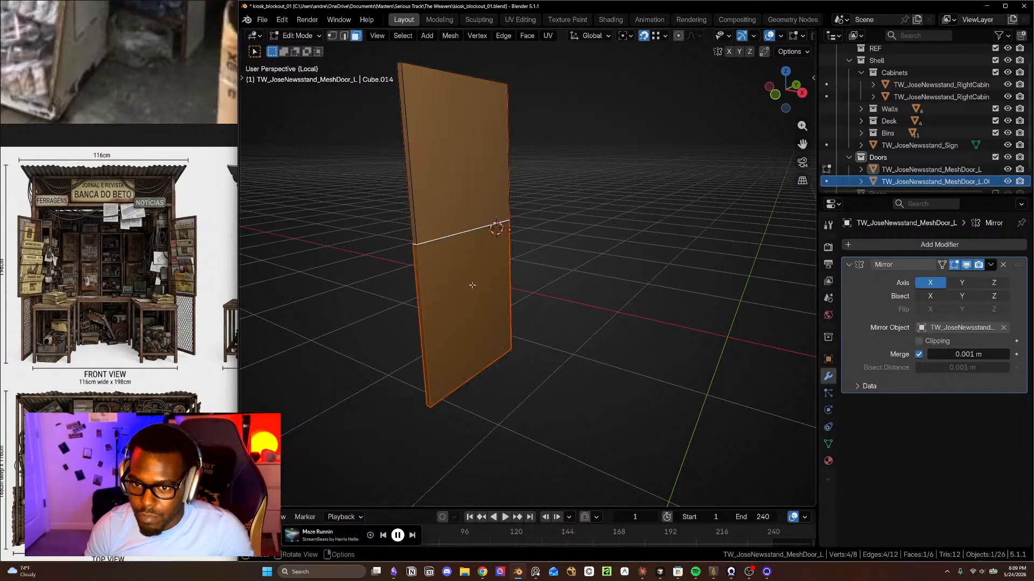
{"action": "middle_click_drag", "start_coordinate": [526, 277], "coordinate": [451, 295]}
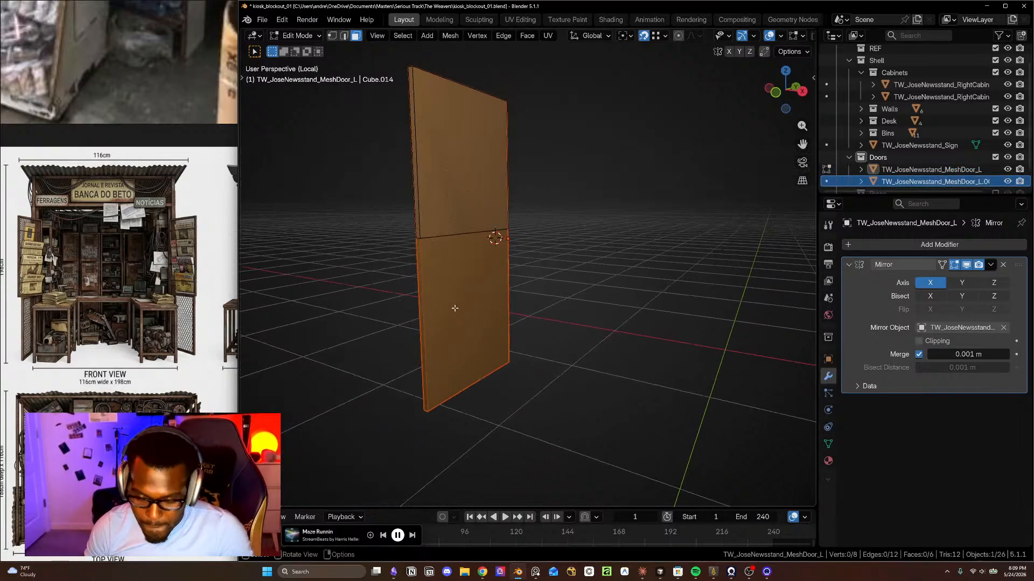
{"action": "key", "text": "Tab"}
{"action": "middle_click_drag", "start_coordinate": [461, 184], "coordinate": [474, 249]}
{"action": "left_click", "coordinate": [436, 106]}
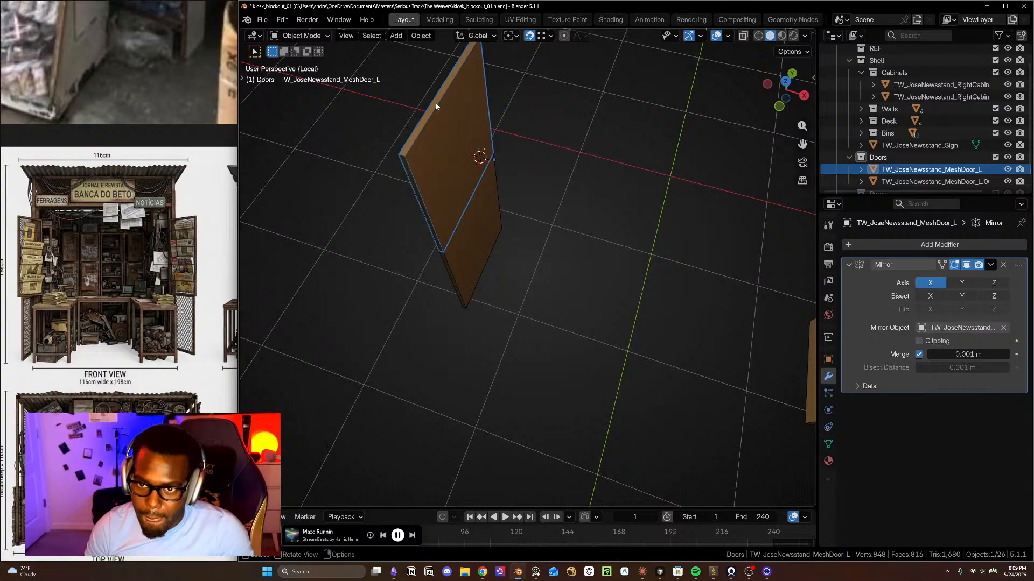
{"action": "key", "text": "Tab"}
{"action": "key", "text": "Tab"}
{"action": "left_click", "coordinate": [479, 251]}
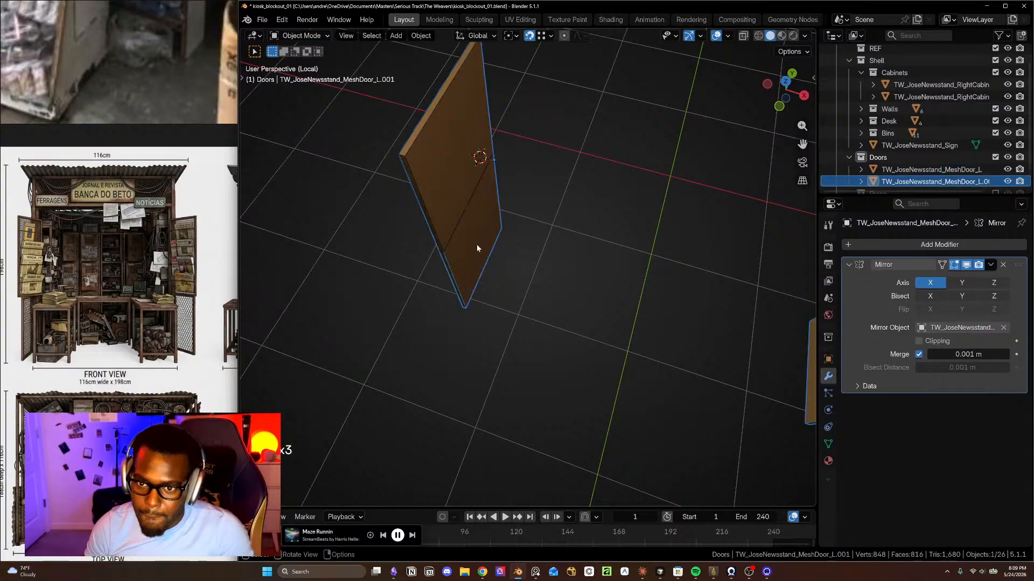
- Move the duplicate door's top face down about 0.97 m along Z to form the lower panel
{"action": "key", "text": "Tab"}
{"action": "left_click", "coordinate": [422, 120]}
{"action": "middle_click_drag", "start_coordinate": [500, 224], "coordinate": [496, 231]}
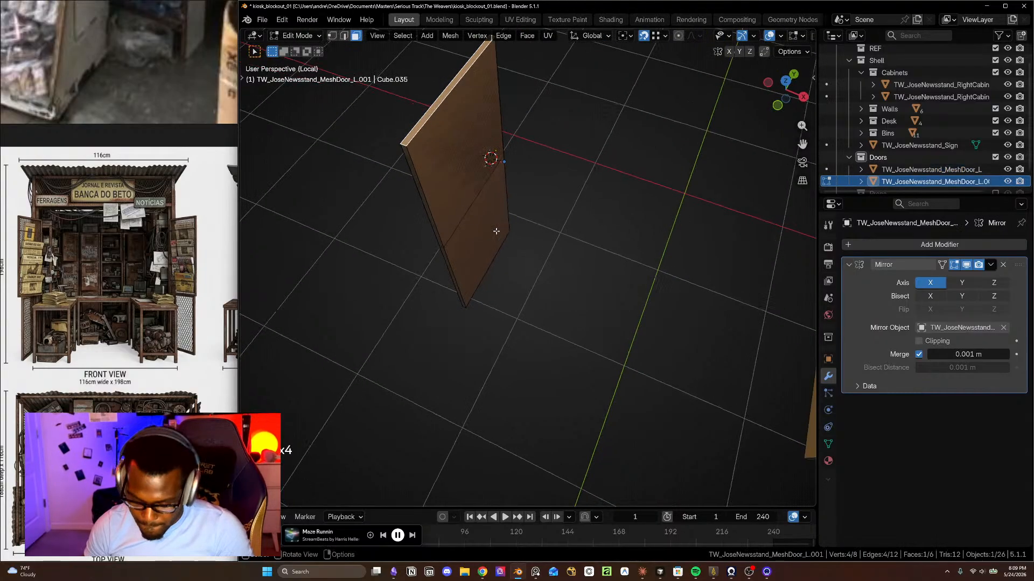
{"action": "key", "text": "shift+d"}
{"action": "key", "text": "z"}
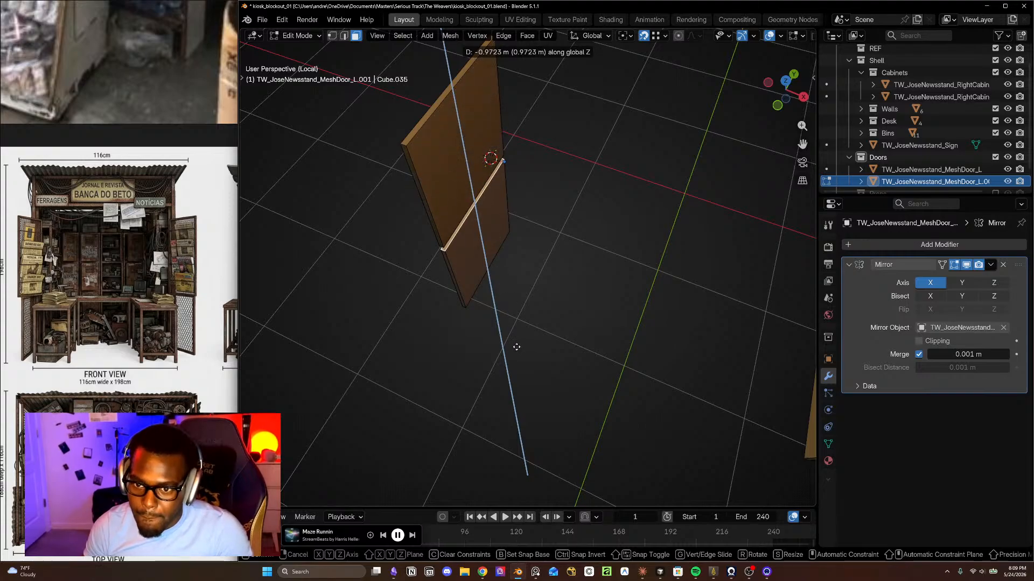
{"action": "left_click", "coordinate": [516, 347]}
- Raise the lower door panel's top face about 0.067 m along Z to close the gap below the upper panel
{"action": "middle_click_drag", "start_coordinate": [517, 347], "coordinate": [479, 278]}
{"action": "key", "text": "KP_7"}
{"action": "key", "text": "KP_1"}
{"action": "scroll", "coordinate": [475, 226], "scroll_direction": "up", "scroll_amount": 3, "text": "shift"}
{"action": "middle_click_drag", "start_coordinate": [530, 177], "coordinate": [454, 249]}
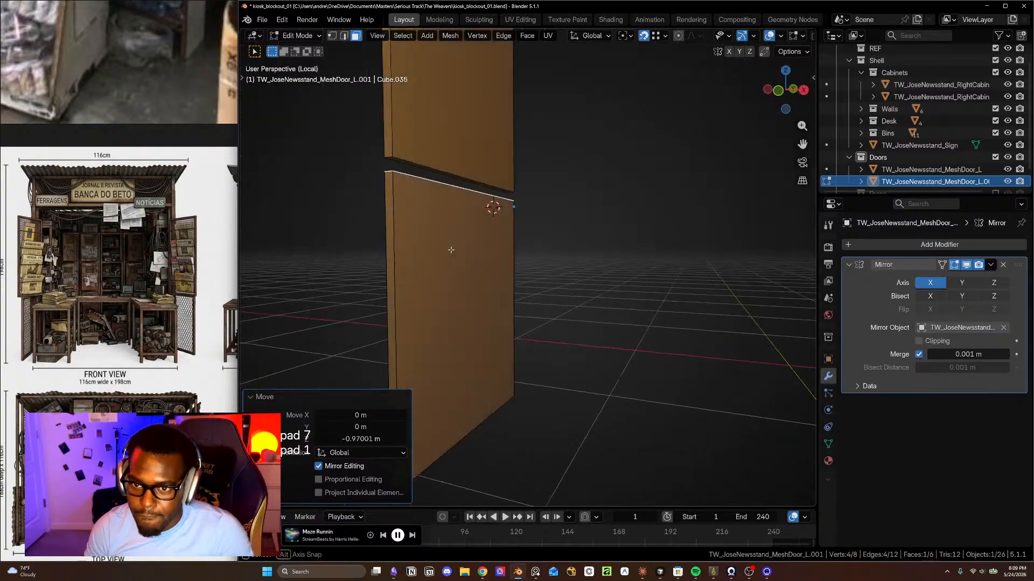
{"action": "scroll", "coordinate": [462, 187], "scroll_direction": "up", "scroll_amount": 3}
{"action": "middle_click_drag", "start_coordinate": [461, 187], "coordinate": [520, 235], "text": "shift"}
{"action": "scroll", "coordinate": [520, 234], "scroll_direction": "down", "scroll_amount": 3}
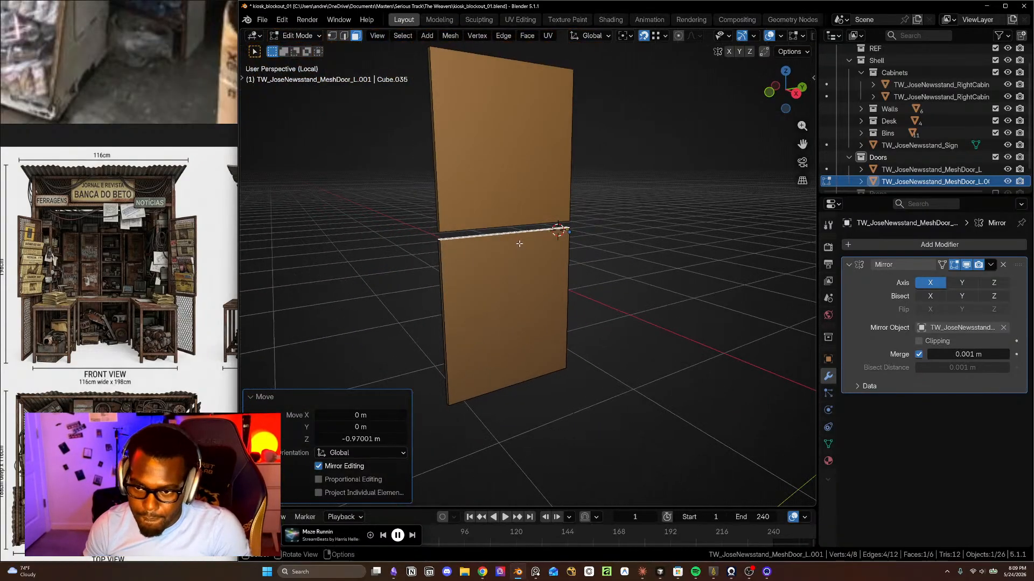
{"action": "key", "text": "g"}
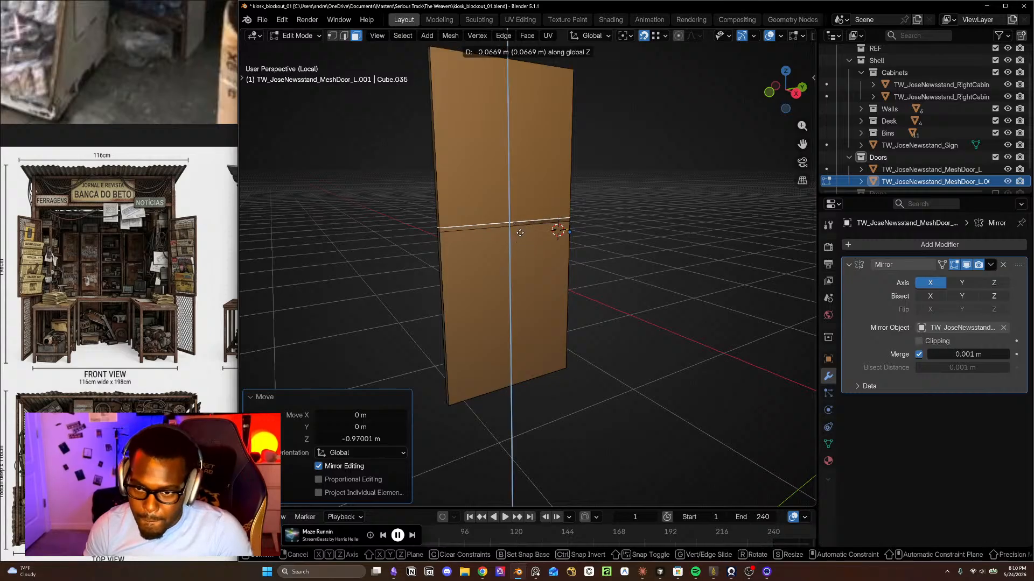
{"action": "left_click", "coordinate": [520, 233]}
{"action": "left_click", "coordinate": [522, 202]}
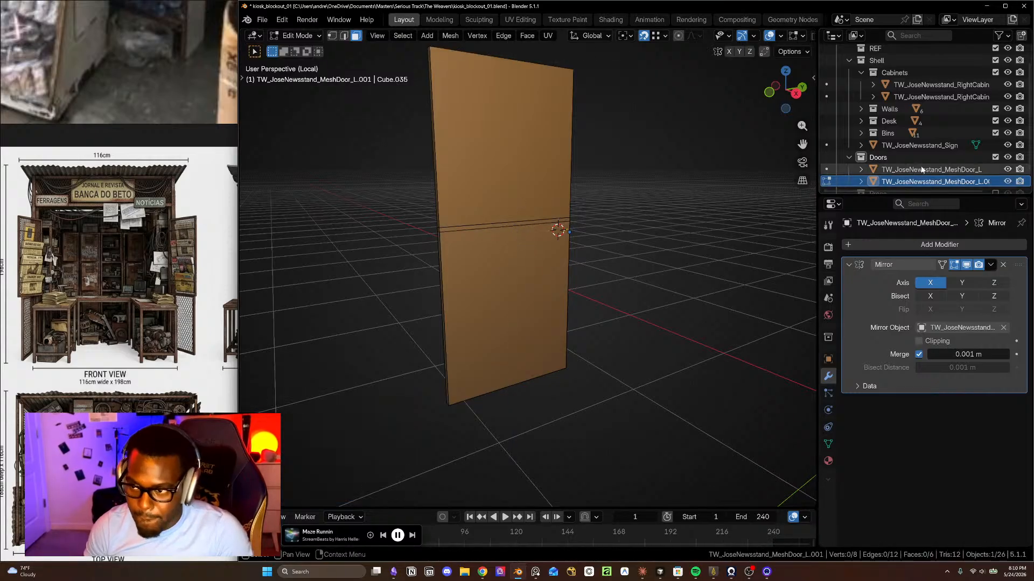
- Edit both door panels together and move their outer edge faces 0.14548 m along Y to narrow the door
{"action": "key", "text": "Tab"}
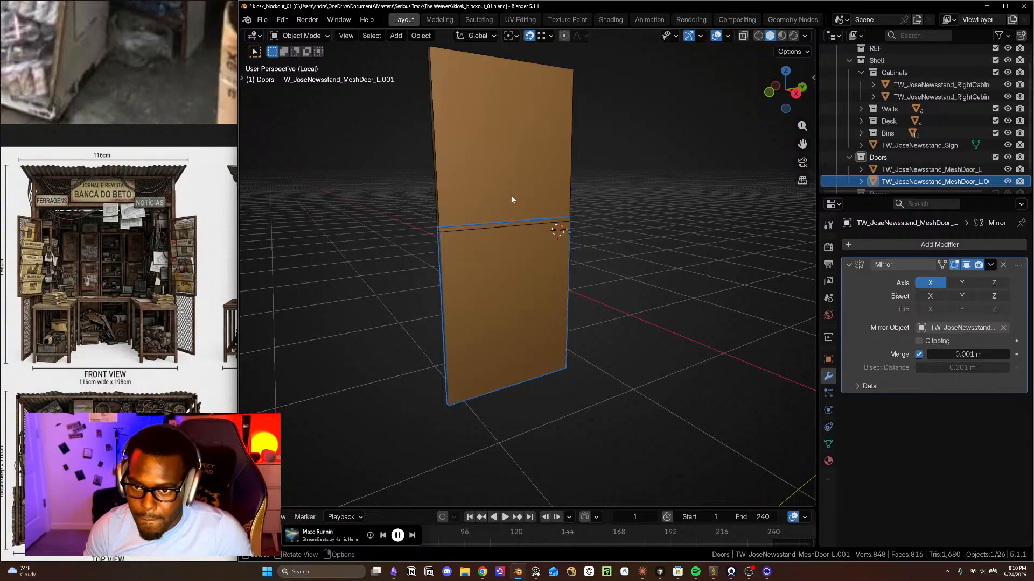
{"action": "left_click", "coordinate": [512, 191], "text": "shift"}
{"action": "key", "text": "Tab"}
{"action": "middle_click_drag", "start_coordinate": [450, 221], "coordinate": [488, 256]}
{"action": "left_click", "coordinate": [436, 212]}
{"action": "left_click", "coordinate": [438, 248], "text": "shift"}
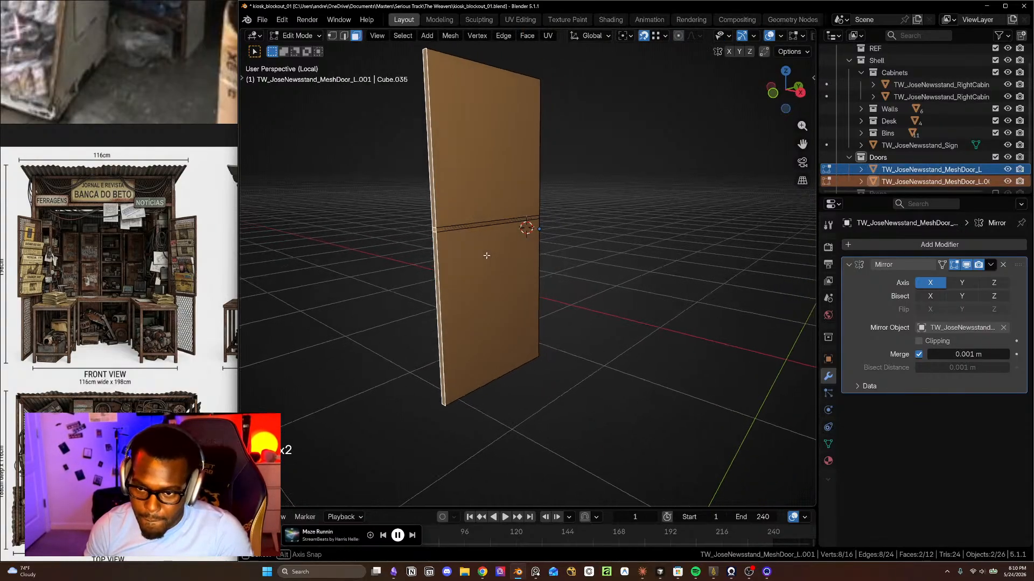
{"action": "key", "text": "KP_3"}
{"action": "key", "text": "KP_1"}
{"action": "key", "text": "KP_3"}
{"action": "key", "text": "g"}
{"action": "key", "text": "y"}
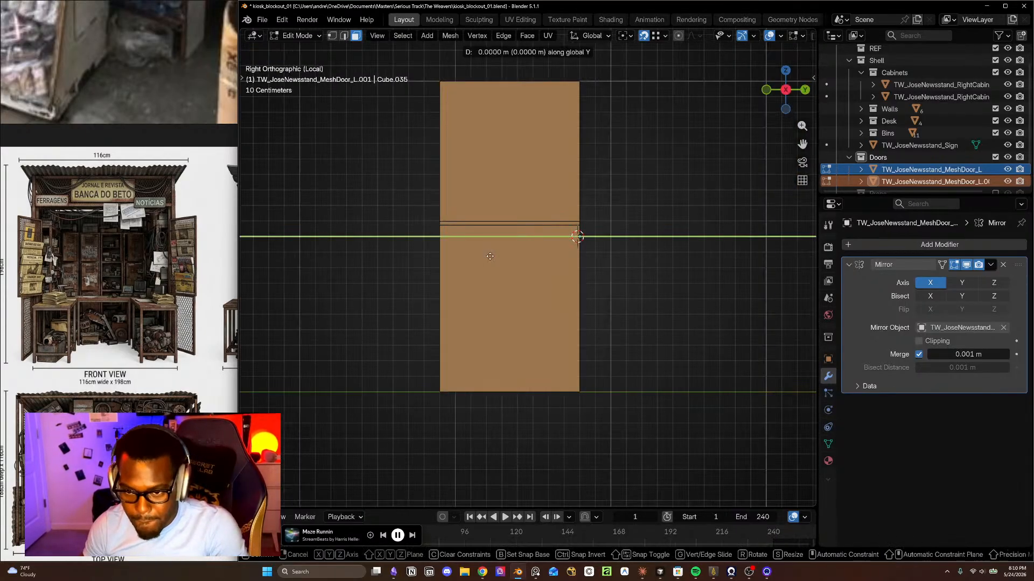
{"action": "left_click", "coordinate": [512, 258]}
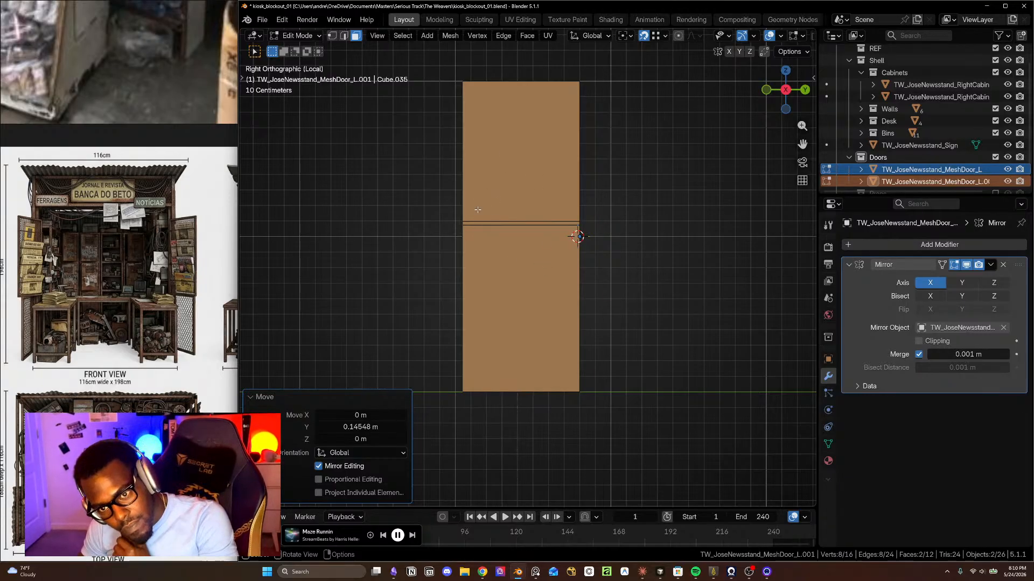
- Exit local view to bring back the whole newsstand and return both door panels to Object Mode
{"action": "middle_click_drag", "start_coordinate": [485, 208], "coordinate": [498, 234]}
{"action": "key", "text": "Tab"}
{"action": "scroll", "coordinate": [498, 233], "scroll_direction": "down", "scroll_amount": 1}
{"action": "key", "text": "Tab"}
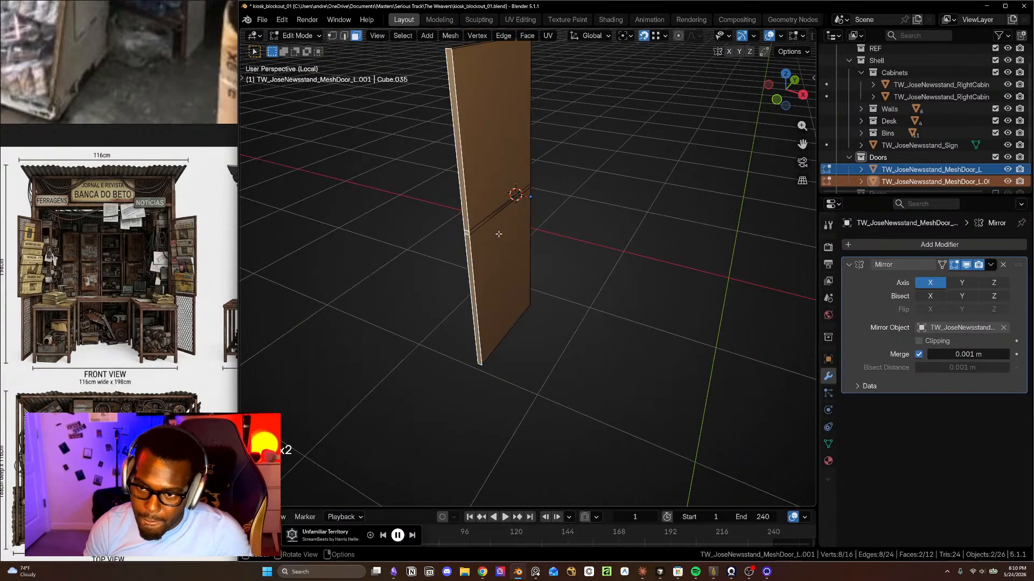
{"action": "key", "text": "slash"}
{"action": "middle_click_drag", "start_coordinate": [538, 237], "coordinate": [567, 242]}
{"action": "middle_click_drag", "start_coordinate": [406, 251], "coordinate": [462, 260], "text": "shift"}
{"action": "left_click", "coordinate": [372, 261]}
{"action": "key", "text": "Tab"}
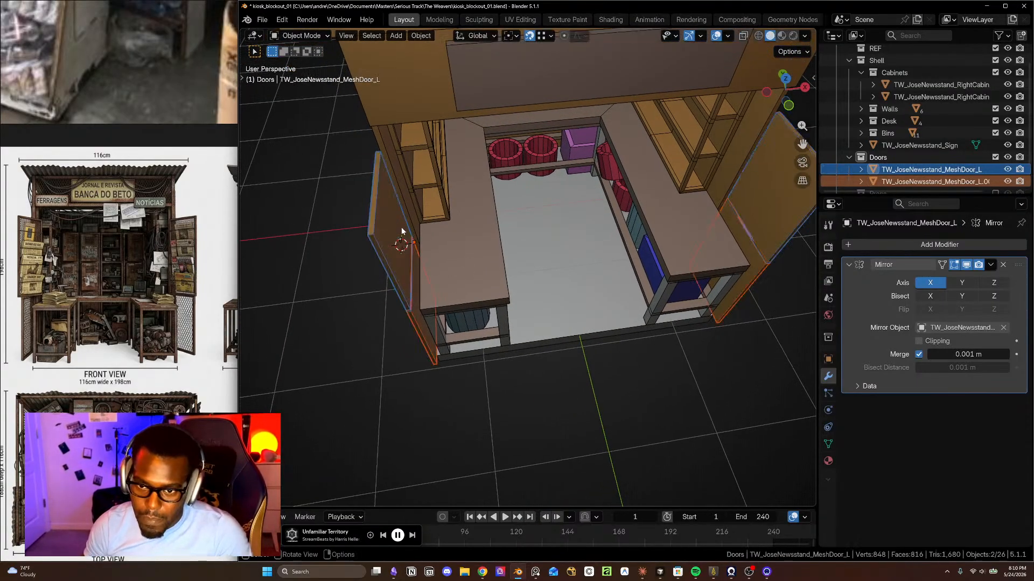
- Try rotating the upper door panel without an axis constraint, and undo it
{"action": "left_click", "coordinate": [401, 231]}
{"action": "key", "text": "r"}
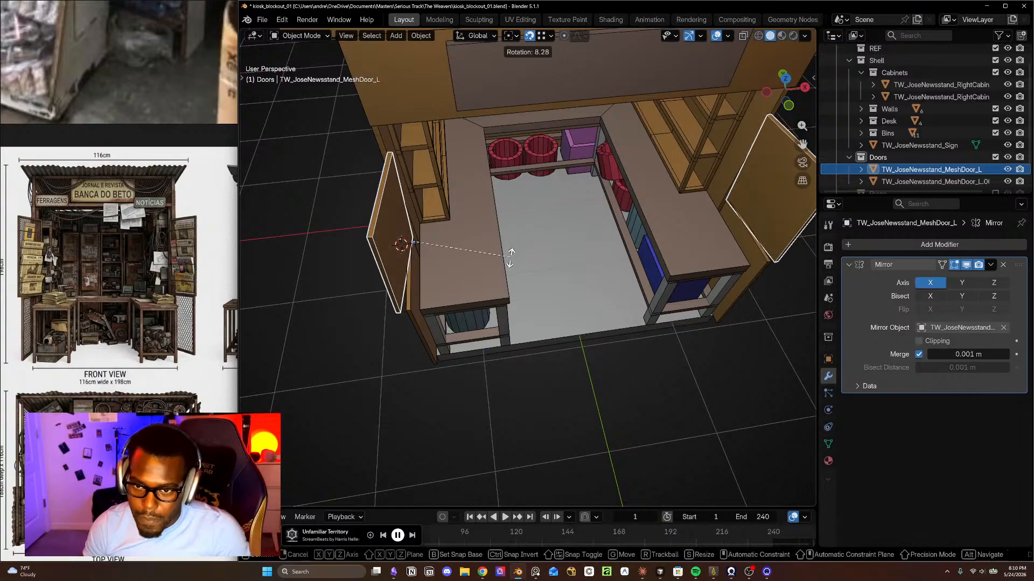
{"action": "left_click", "coordinate": [509, 259]}
{"action": "key", "text": "ctrl+z"}
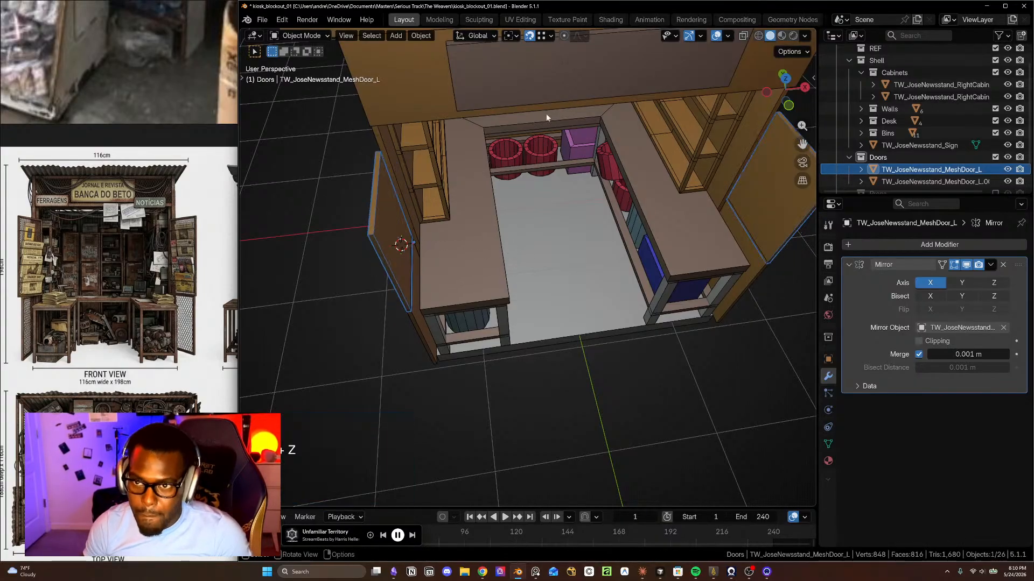
- Set the transform pivot point to Individual Origins, and try and undo a small rotation of the upper door panel
{"action": "left_click", "coordinate": [511, 35]}
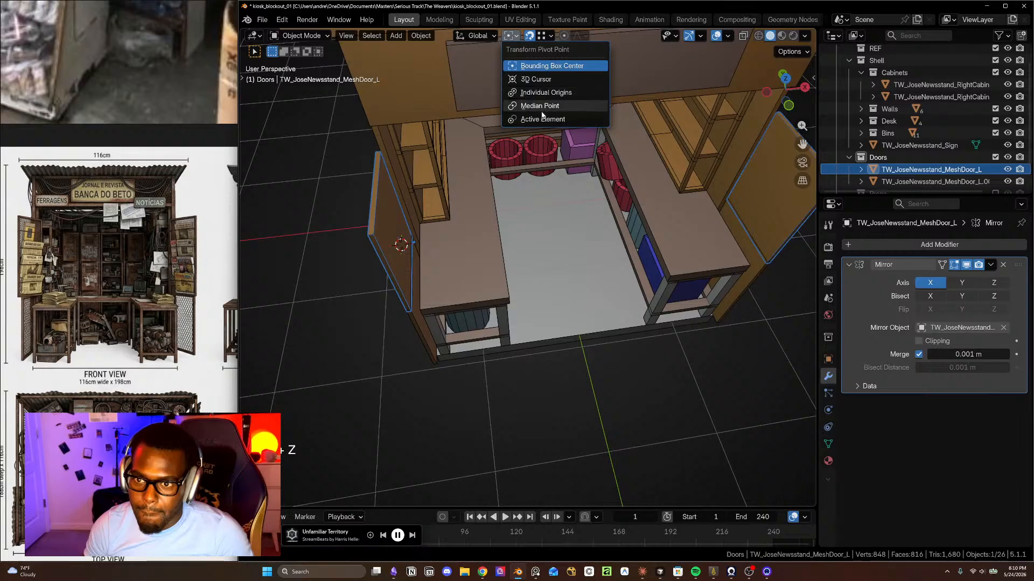
{"action": "left_click", "coordinate": [543, 93]}
{"action": "key", "text": "r"}
{"action": "key", "text": "z"}
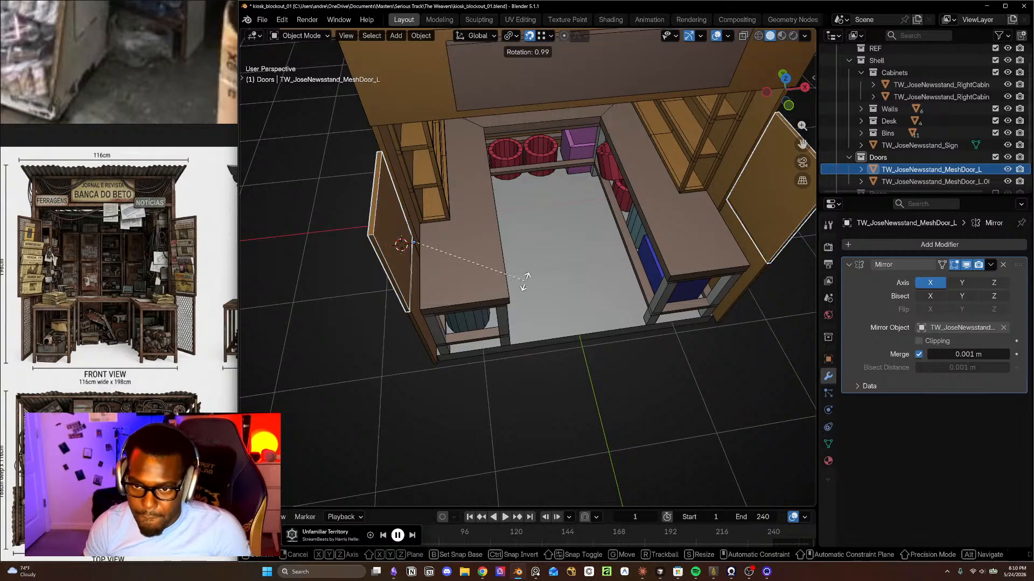
{"action": "left_click", "coordinate": [512, 297]}
{"action": "key", "text": "ctrl+z"}
- Try rotating the upper door panel -11.1° around global Z, and undo it
{"action": "key", "text": "r"}
{"action": "key", "text": "z"}
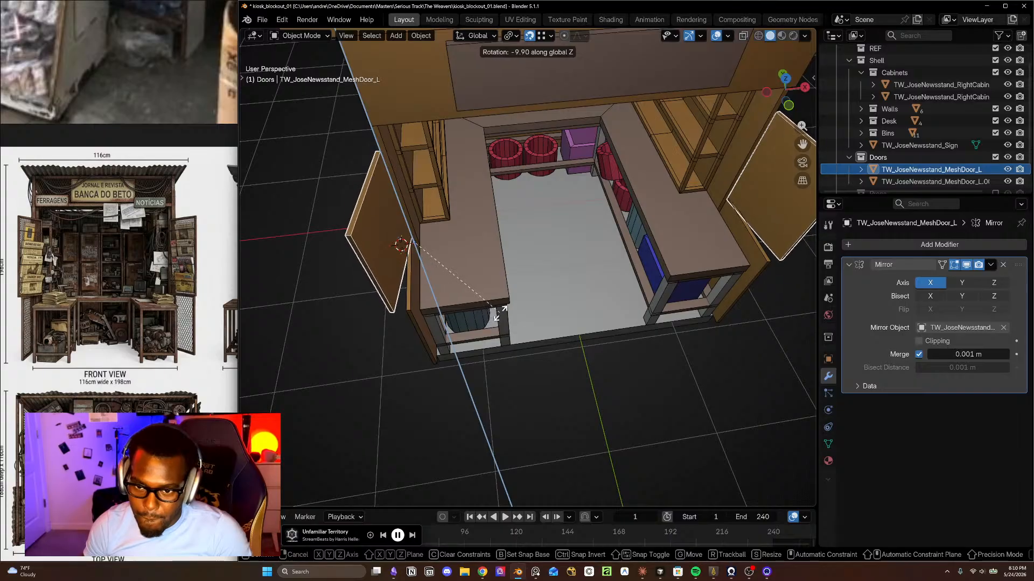
{"action": "left_click", "coordinate": [498, 312]}
{"action": "middle_click_drag", "start_coordinate": [474, 316], "coordinate": [437, 255]}
{"action": "scroll", "coordinate": [434, 266], "scroll_direction": "up", "scroll_amount": 2}
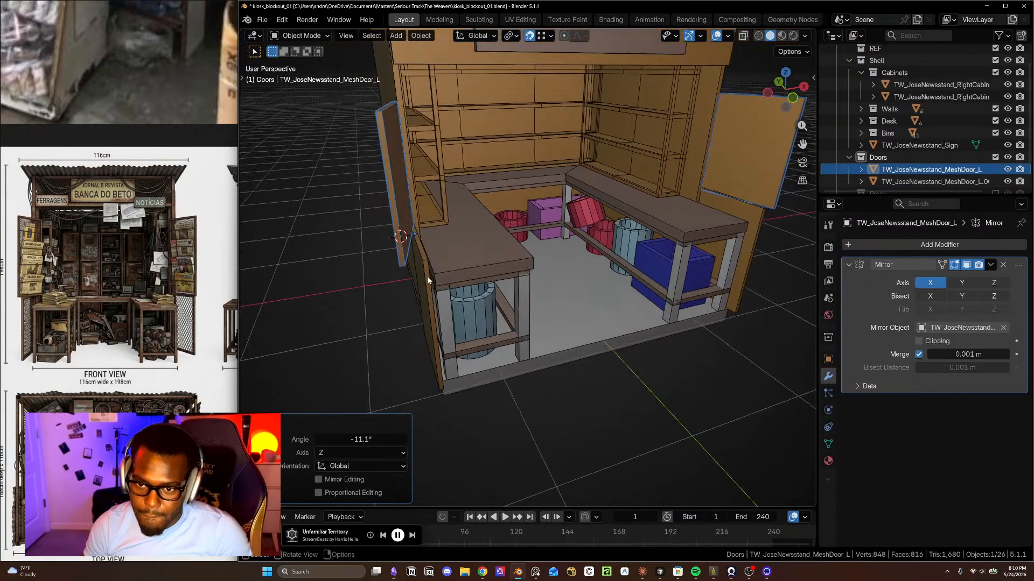
{"action": "left_click", "coordinate": [422, 258], "text": "shift"}
{"action": "key", "text": "ctrl+z"}
{"action": "key", "text": "ctrl+z"}
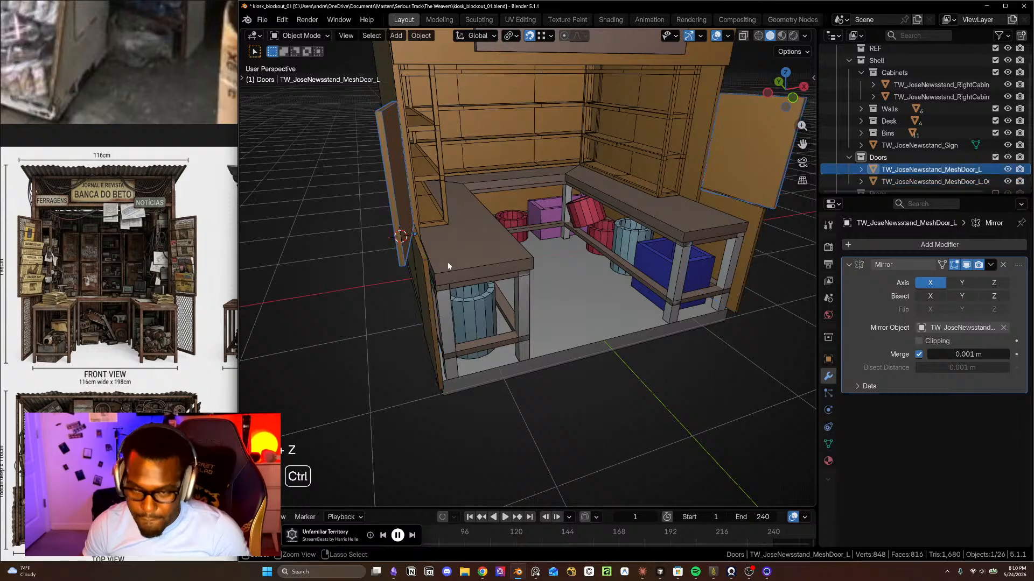
- Rotate the upper door panel -2.45° around global Z
{"action": "scroll", "coordinate": [432, 247], "scroll_direction": "up", "scroll_amount": 2}
{"action": "middle_click_drag", "start_coordinate": [435, 253], "coordinate": [516, 341]}
{"action": "middle_click_drag", "start_coordinate": [523, 287], "coordinate": [594, 322]}
{"action": "key", "text": "r"}
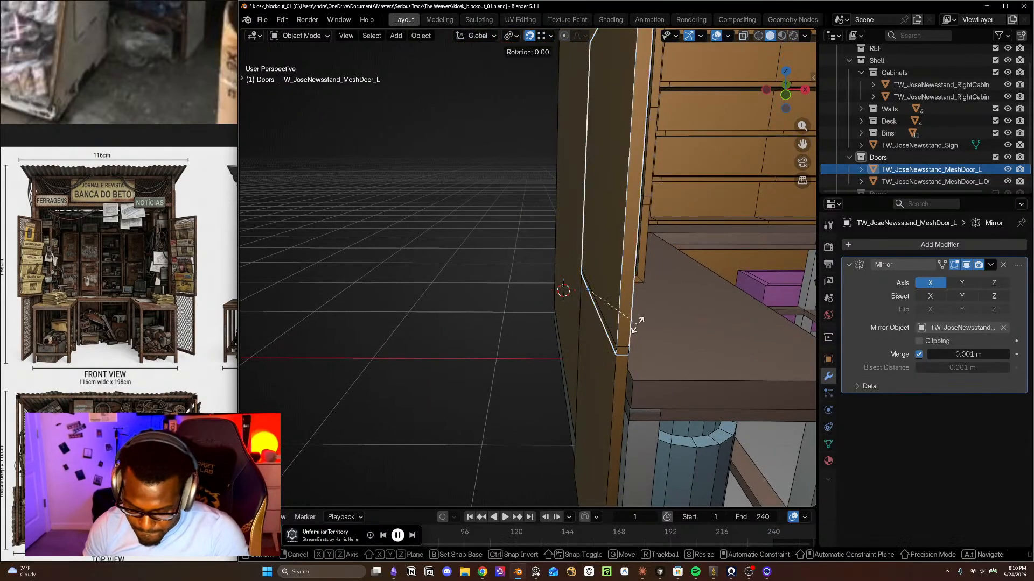
{"action": "key", "text": "z"}
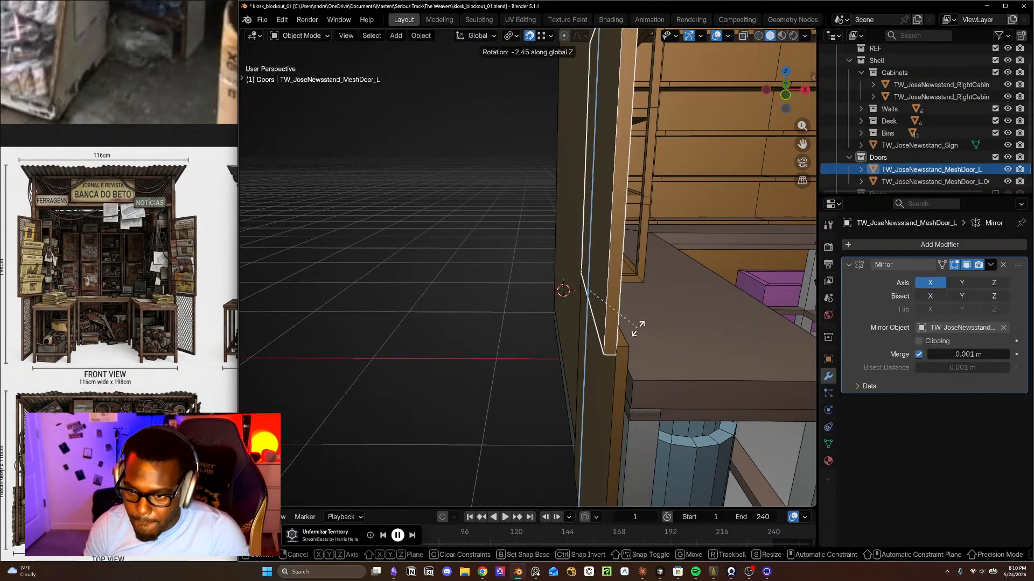
{"action": "left_click", "coordinate": [632, 343]}
{"action": "middle_click_drag", "start_coordinate": [632, 344], "coordinate": [566, 348]}
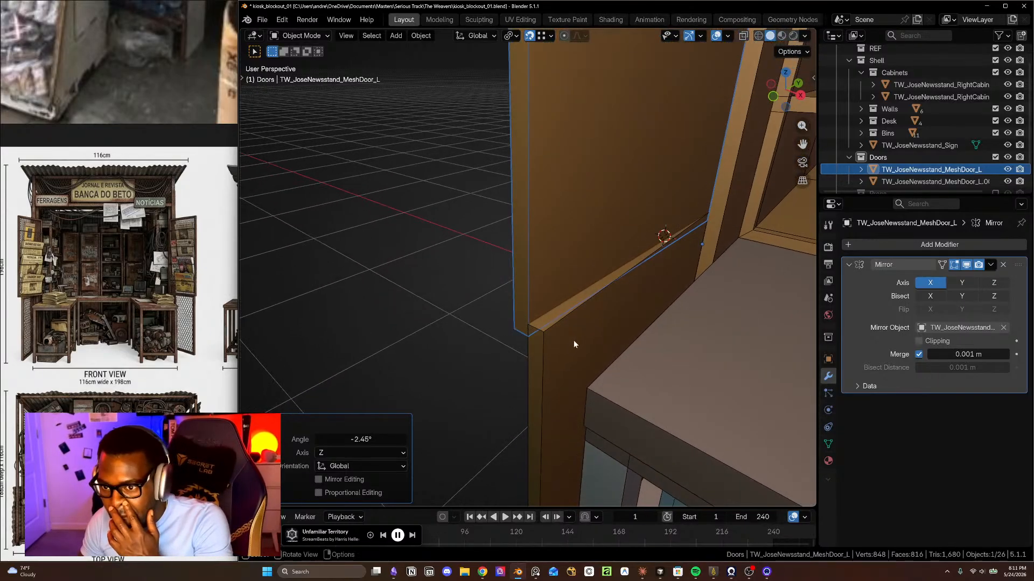
{"action": "mouse_move", "coordinate": [631, 299]}
{"action": "middle_mouse_down"}
{"action": "mouse_move", "coordinate": [738, 273]}
{"action": "mouse_move", "coordinate": [641, 286]}
{"action": "middle_mouse_up"}
{"action": "middle_click_drag", "start_coordinate": [660, 250], "coordinate": [589, 244]}
{"action": "scroll", "coordinate": [650, 286], "scroll_direction": "down", "scroll_amount": 5}
- Try shifting all of the upper door panel's geometry 0.033341 m along X, working from the top in wireframe
{"action": "key", "text": "KP_7"}
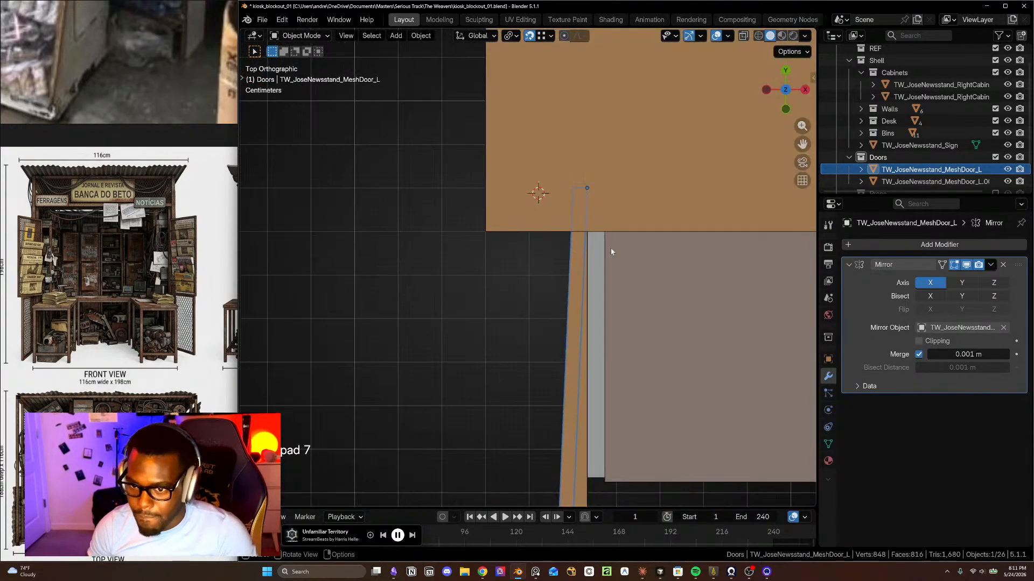
{"action": "middle_click_drag", "start_coordinate": [634, 288], "coordinate": [600, 236], "text": "shift"}
{"action": "key", "text": "Tab"}
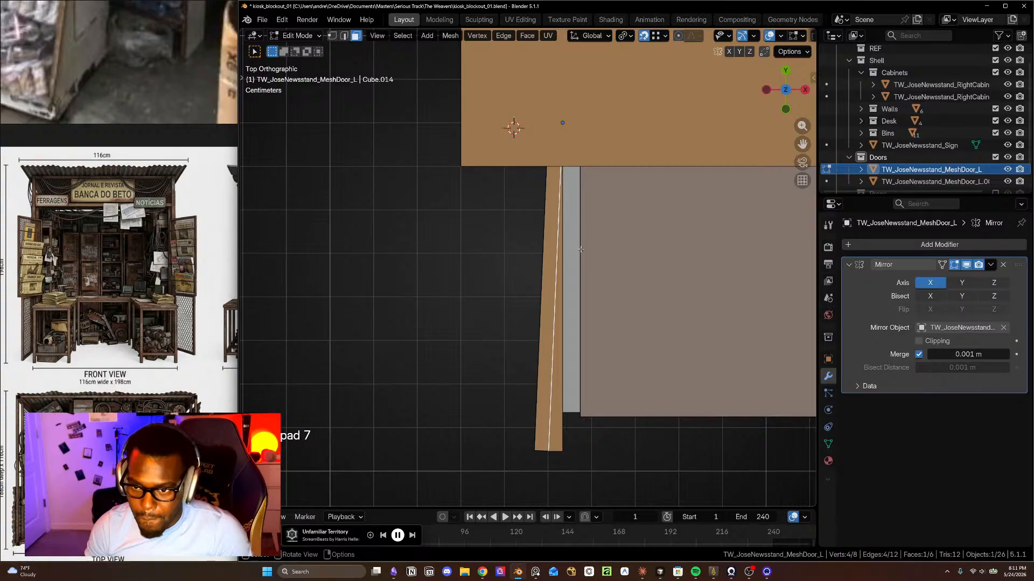
{"action": "key", "text": "a"}
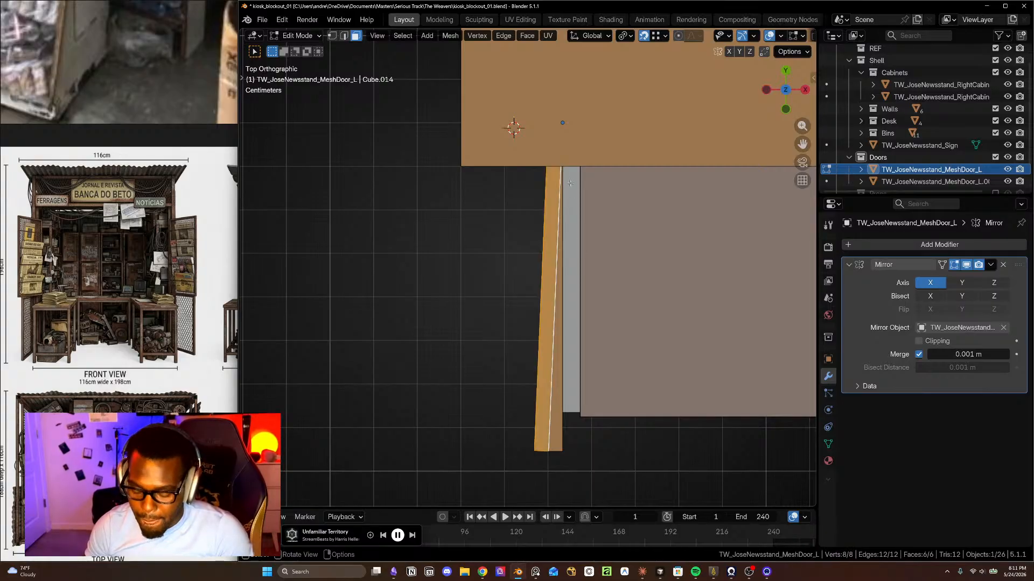
{"action": "key", "text": "shift+z"}
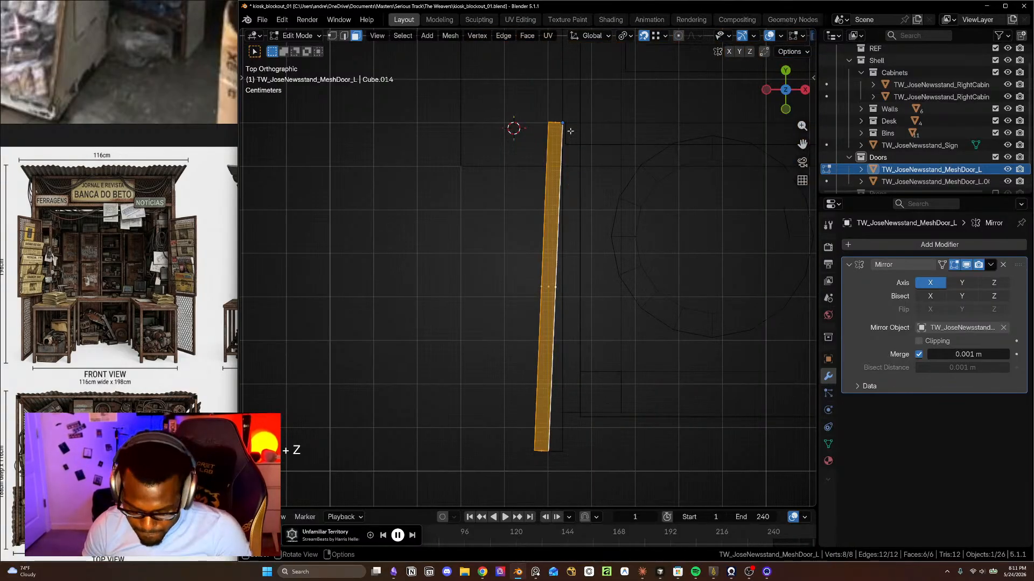
{"action": "key", "text": "g"}
{"action": "key", "text": "x"}
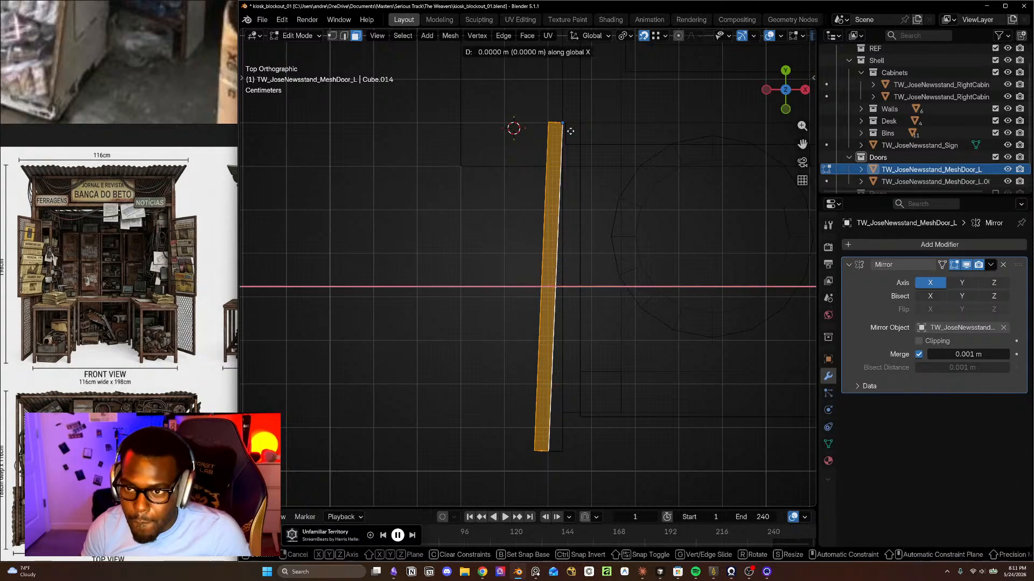
{"action": "left_click", "coordinate": [584, 140]}
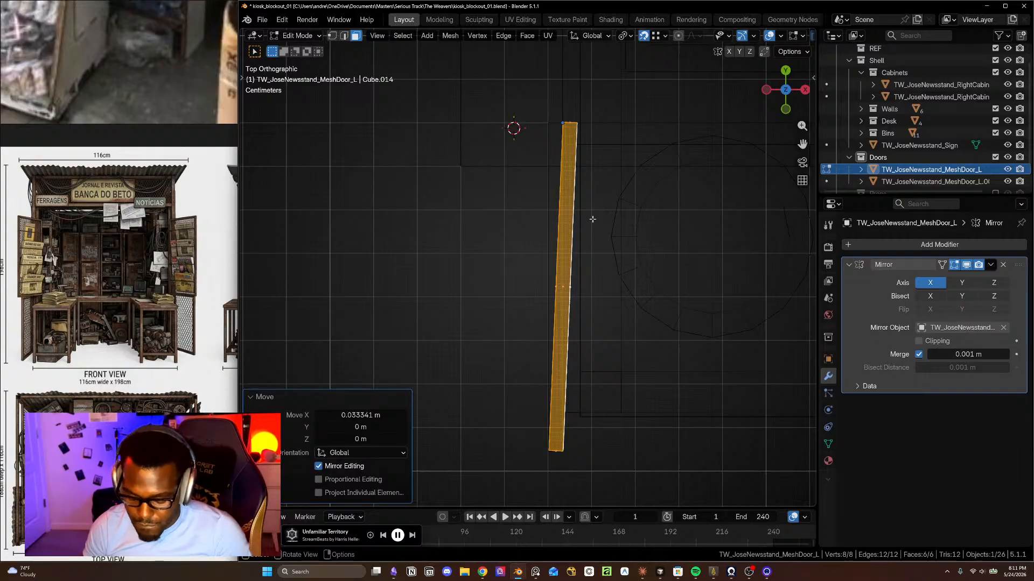
{"action": "key", "text": "shift+z"}
{"action": "key", "text": "Tab"}
- Try rotating the lower door panel about -3° around global Z, and undo it together with the upper panel's X shift
{"action": "mouse_move", "coordinate": [592, 219]}
{"action": "middle_mouse_down"}
{"action": "mouse_move", "coordinate": [576, 202]}
{"action": "mouse_move", "coordinate": [618, 286]}
{"action": "mouse_move", "coordinate": [618, 237]}
{"action": "mouse_move", "coordinate": [586, 270]}
{"action": "mouse_move", "coordinate": [637, 300]}
{"action": "mouse_move", "coordinate": [599, 315]}
{"action": "mouse_move", "coordinate": [525, 306]}
{"action": "middle_mouse_up"}
{"action": "left_click", "coordinate": [595, 360]}
{"action": "middle_click_drag", "start_coordinate": [623, 341], "coordinate": [627, 292]}
{"action": "middle_click_drag", "start_coordinate": [636, 299], "coordinate": [649, 333]}
{"action": "key", "text": "r"}
{"action": "key", "text": "z"}
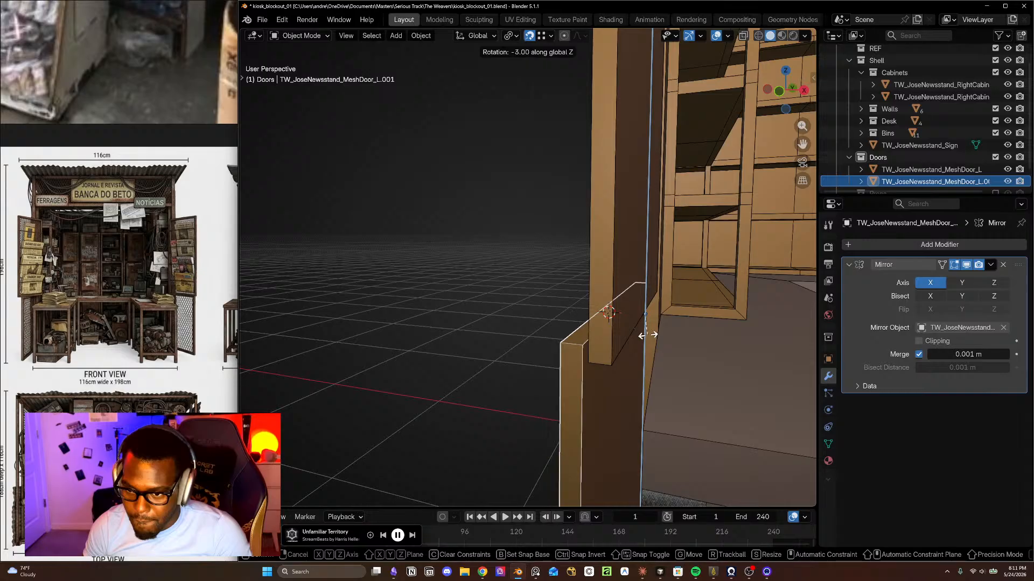
{"action": "left_click", "coordinate": [647, 335]}
{"action": "middle_click_drag", "start_coordinate": [648, 335], "coordinate": [580, 305]}
{"action": "key", "text": "ctrl+z"}
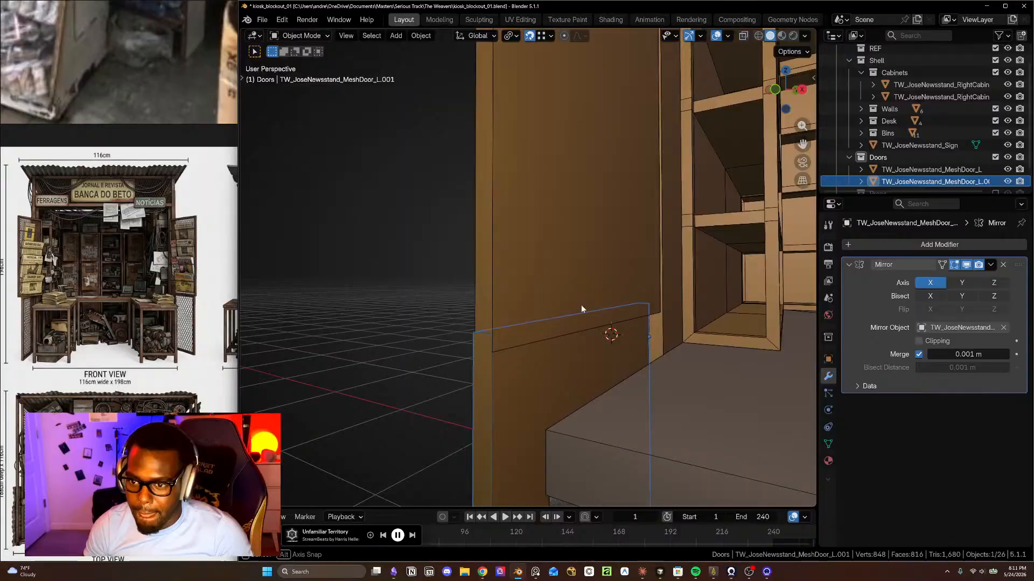
{"action": "key", "text": "ctrl+z"}
{"action": "key", "text": "ctrl+z"}
{"action": "key", "text": "ctrl+z"}
- Move the upper door panel's bottom face up 0.030472 m along Z to clear the lower panel
{"action": "middle_click_drag", "start_coordinate": [649, 304], "coordinate": [568, 329]}
{"action": "left_click", "coordinate": [568, 330]}
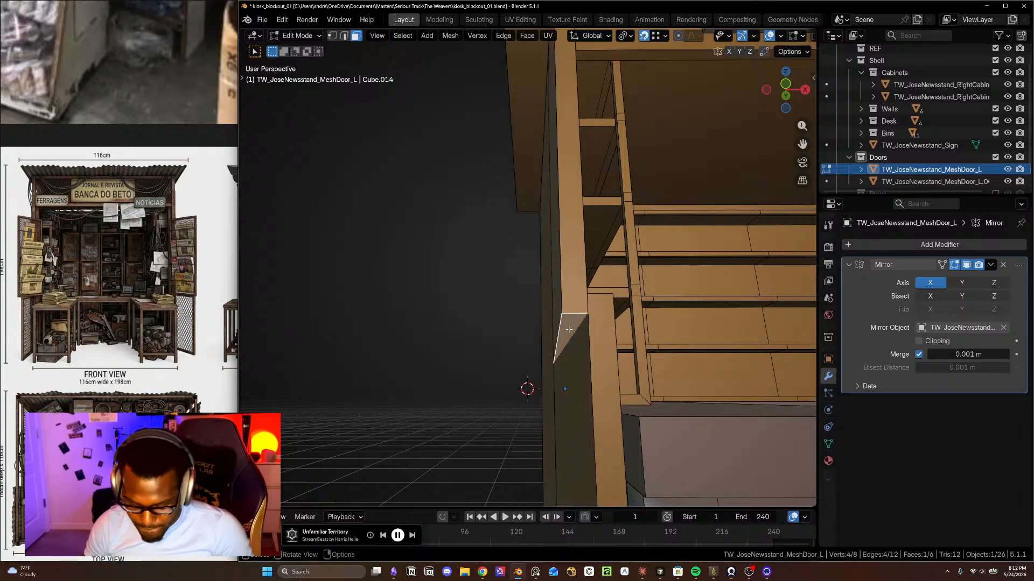
{"action": "key", "text": "g"}
{"action": "key", "text": "z"}
{"action": "left_click", "coordinate": [578, 315]}
{"action": "middle_click_drag", "start_coordinate": [578, 315], "coordinate": [603, 344]}
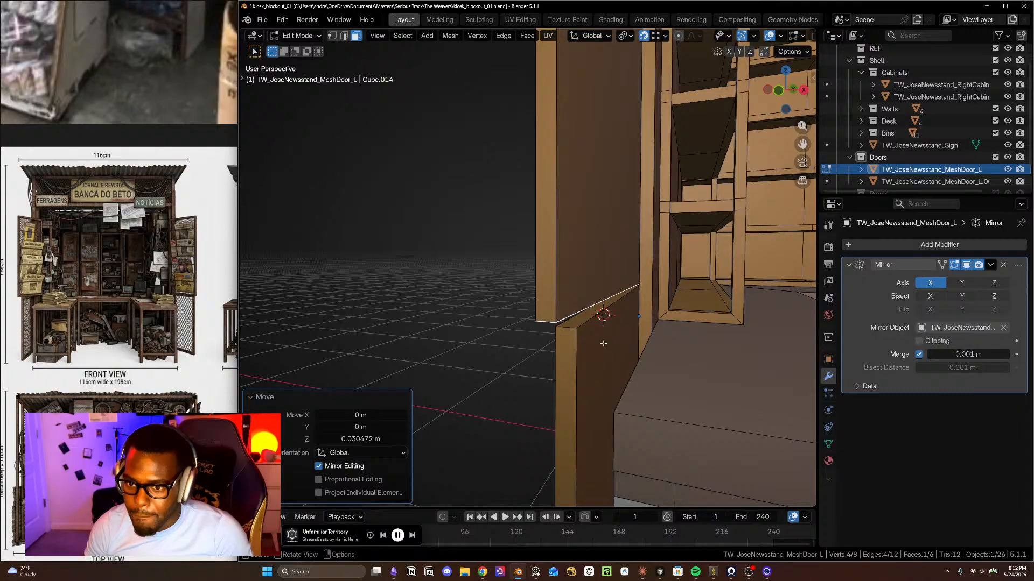
{"action": "key", "text": "alt+a"}
- Select the lower door panel in Object Mode and rotate it a few degrees outward around global Z
{"action": "key", "text": "Tab"}
{"action": "left_click", "coordinate": [602, 345]}
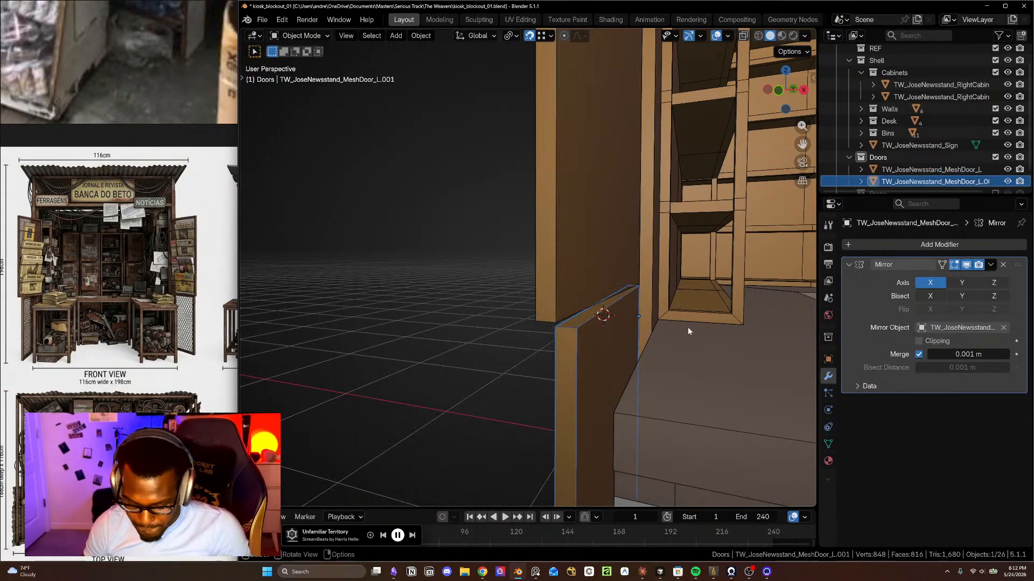
{"action": "key", "text": "r"}
{"action": "key", "text": "z"}
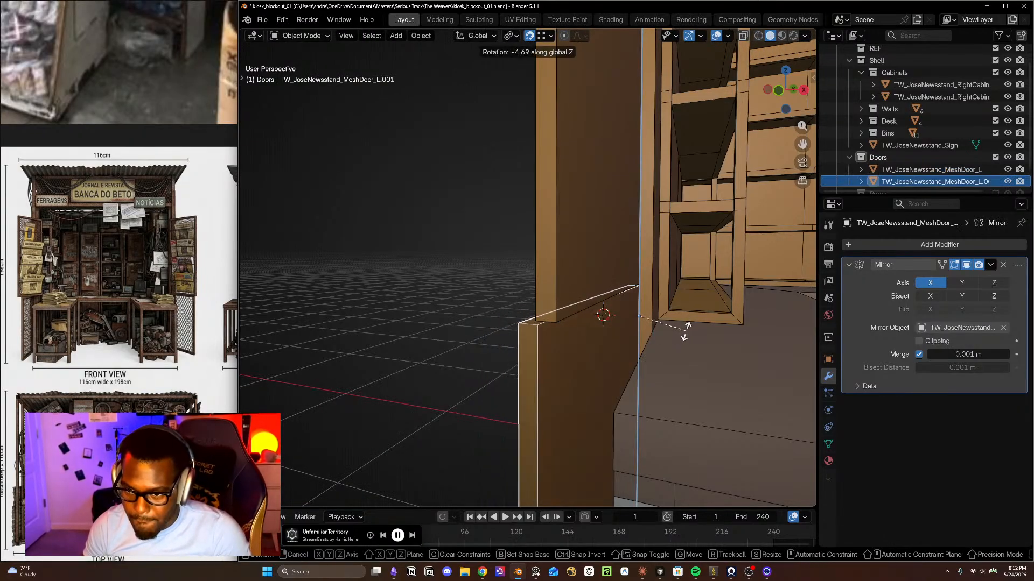
{"action": "left_click", "coordinate": [679, 325]}
{"action": "middle_click_drag", "start_coordinate": [679, 325], "coordinate": [631, 321]}
- Select both door panels and rotate them together -20.3° around global Z to swing the doors open
{"action": "scroll", "coordinate": [648, 330], "scroll_direction": "up", "scroll_amount": 3}
{"action": "left_click", "coordinate": [619, 308]}
{"action": "scroll", "coordinate": [595, 314], "scroll_direction": "down", "scroll_amount": 5}
{"action": "key", "text": "shift+d"}
{"action": "scroll", "coordinate": [655, 319], "scroll_direction": "up", "scroll_amount": 2}
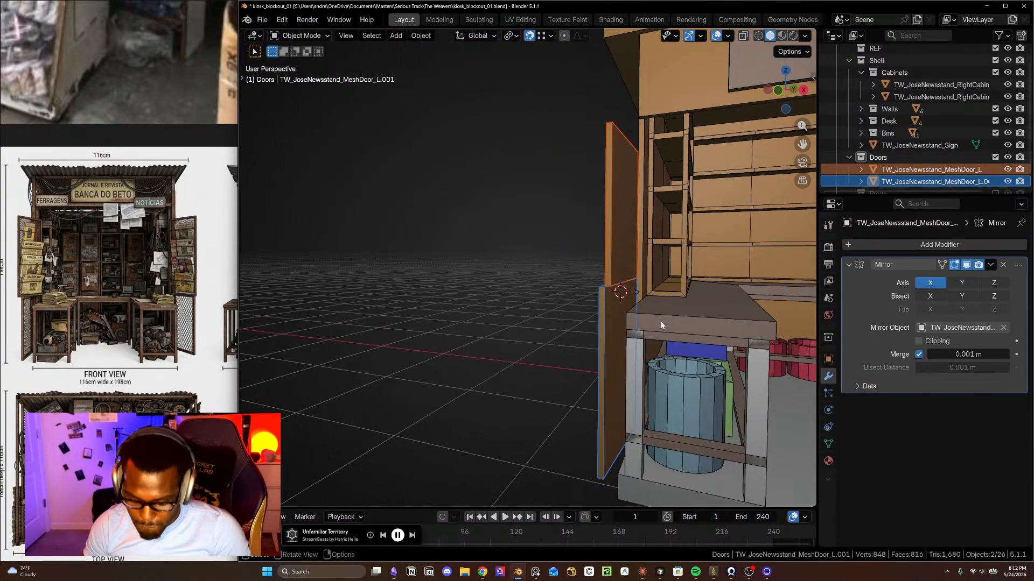
{"action": "key", "text": "r"}
{"action": "key", "text": "z"}
{"action": "left_click", "coordinate": [673, 315]}
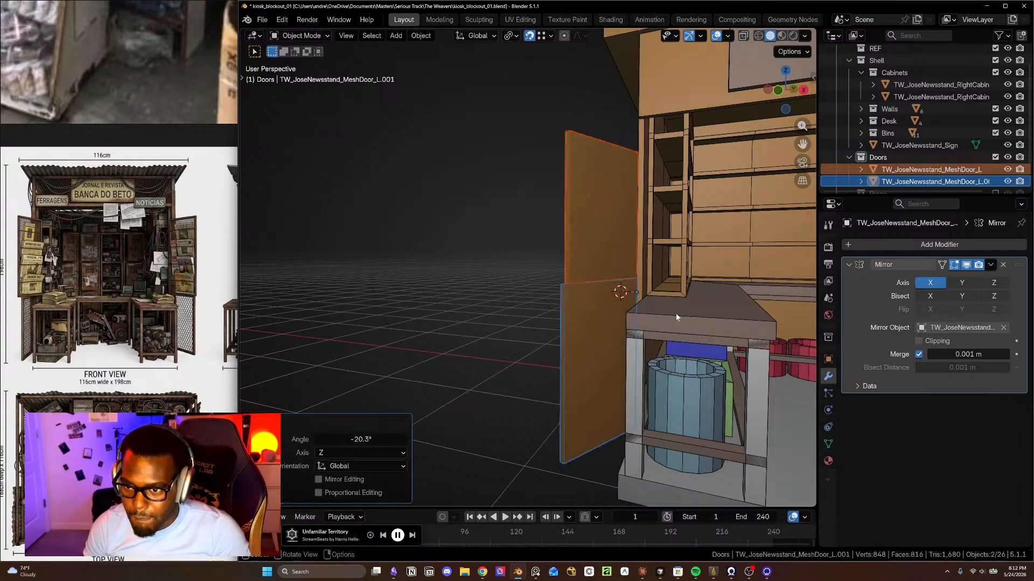
{"action": "scroll", "coordinate": [657, 338], "scroll_direction": "down", "scroll_amount": 6}
{"action": "scroll", "coordinate": [646, 331], "scroll_direction": "up", "scroll_amount": 8}
{"action": "mouse_move", "coordinate": [565, 318]}
{"action": "middle_mouse_down"}
{"action": "mouse_move", "coordinate": [594, 340]}
{"action": "mouse_move", "coordinate": [578, 317]}
{"action": "middle_mouse_up"}
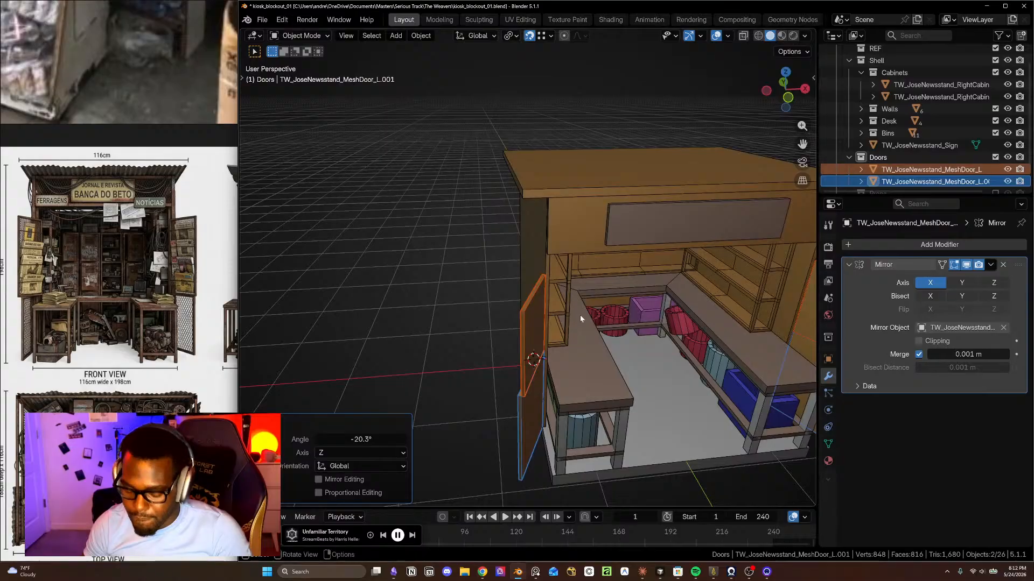
- Rotate both door panels together a few degrees back around global Z
{"action": "key", "text": "r"}
{"action": "key", "text": "z"}
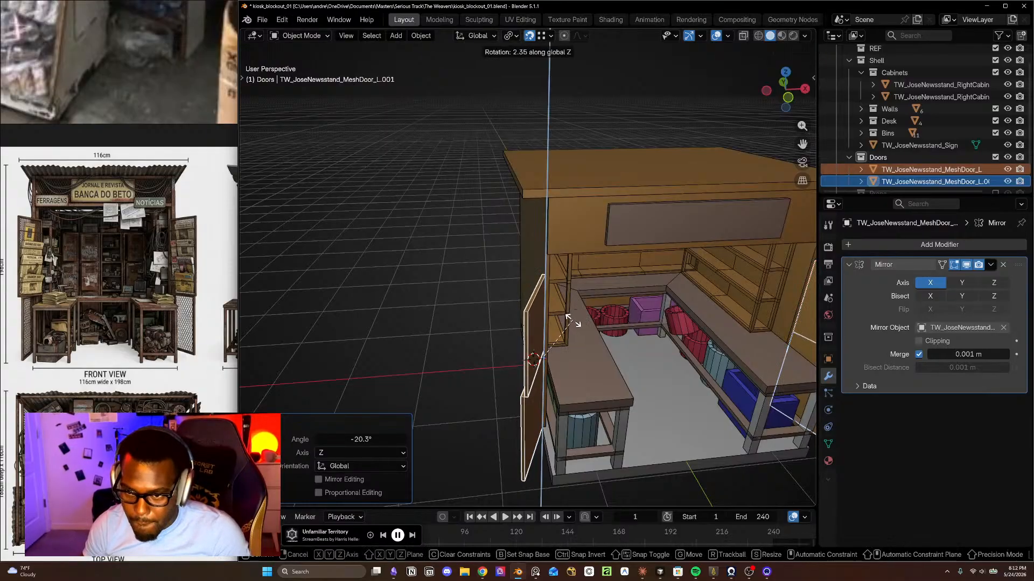
{"action": "left_click", "coordinate": [626, 326]}
- Enter Edit Mode on both door panels, select the upper panel's outer edge face, and set the transform orientation to Normal
{"action": "middle_click_drag", "start_coordinate": [626, 326], "coordinate": [469, 324]}
{"action": "scroll", "coordinate": [587, 301], "scroll_direction": "down", "scroll_amount": 5}
{"action": "scroll", "coordinate": [558, 332], "scroll_direction": "up", "scroll_amount": 7}
{"action": "scroll", "coordinate": [524, 295], "scroll_direction": "up", "scroll_amount": 3}
{"action": "key", "text": "Tab"}
{"action": "left_click", "coordinate": [445, 313]}
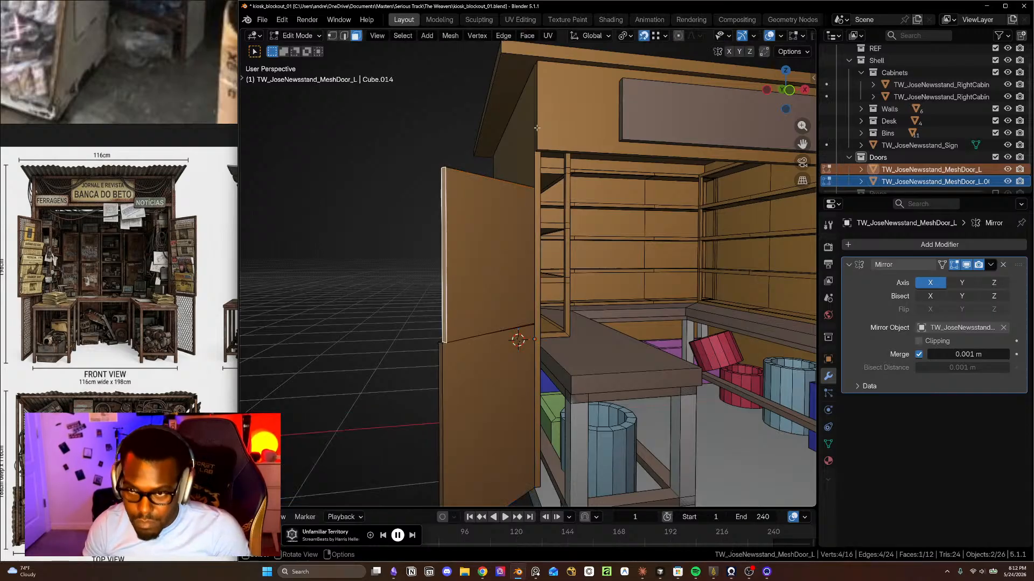
{"action": "left_click", "coordinate": [591, 36]}
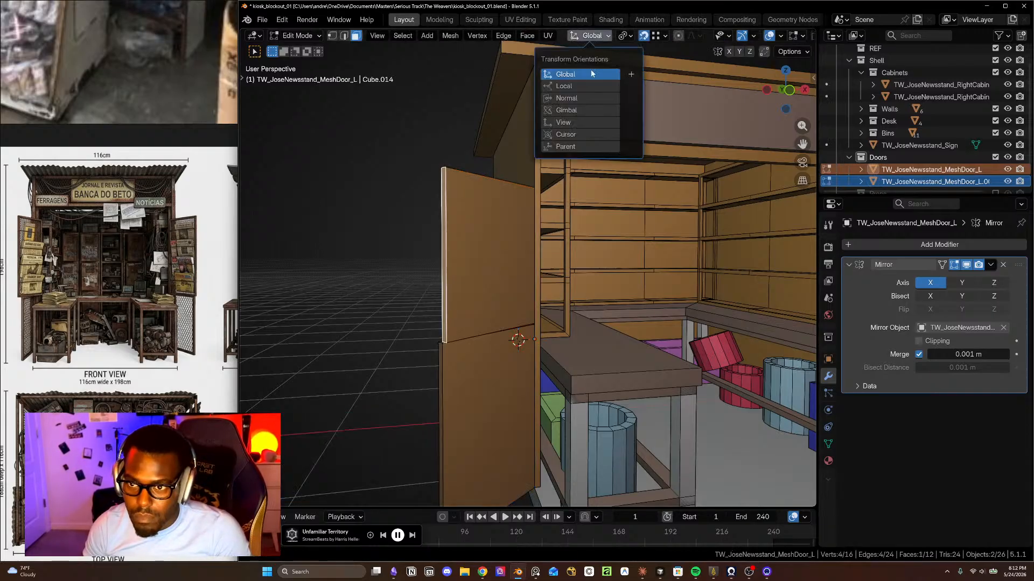
{"action": "left_click", "coordinate": [449, 354]}
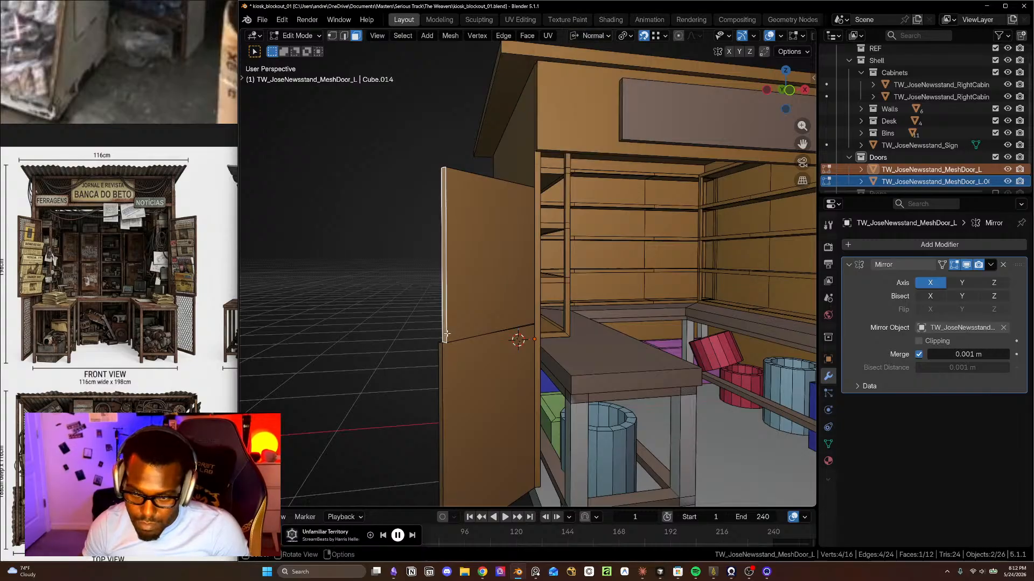
- Try moving the upper door panel's outer edge face along its normal X and Y axes, and revert both moves
{"action": "key", "text": "g"}
{"action": "key", "text": "x"}
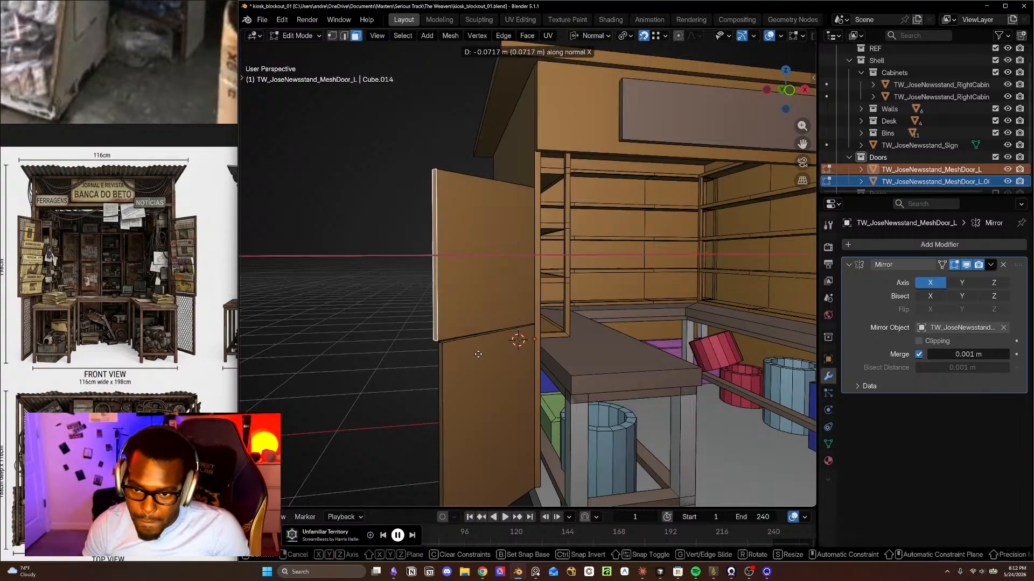
{"action": "left_click", "coordinate": [478, 354]}
{"action": "key", "text": "ctrl+z"}
{"action": "key", "text": "g"}
{"action": "key", "text": "y"}
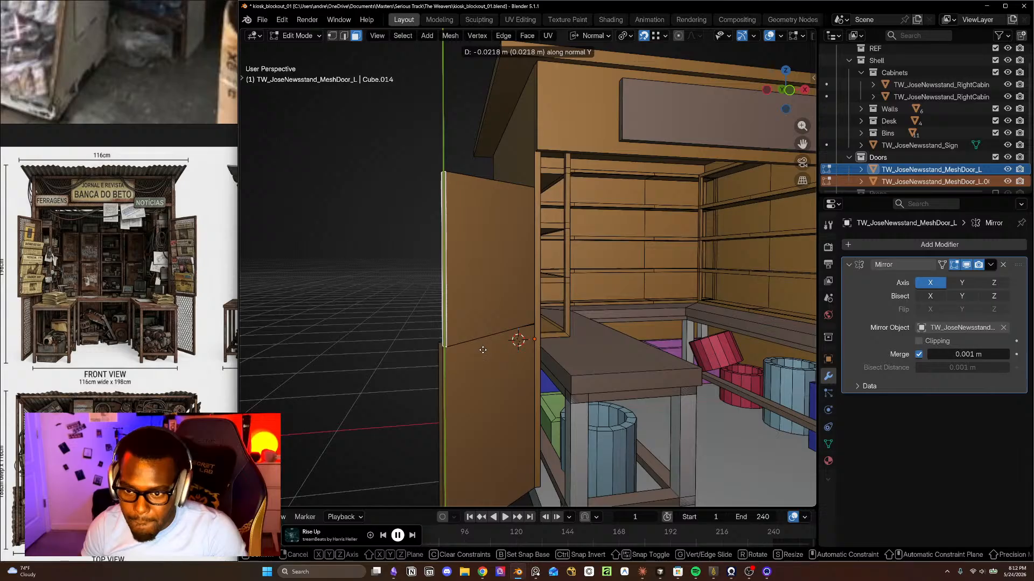
{"action": "left_click", "coordinate": [483, 349]}
- Move the upper door panel's outer edge face about 0.04 m inward along its normal Z axis
{"action": "key", "text": "g"}
{"action": "key", "text": "z"}
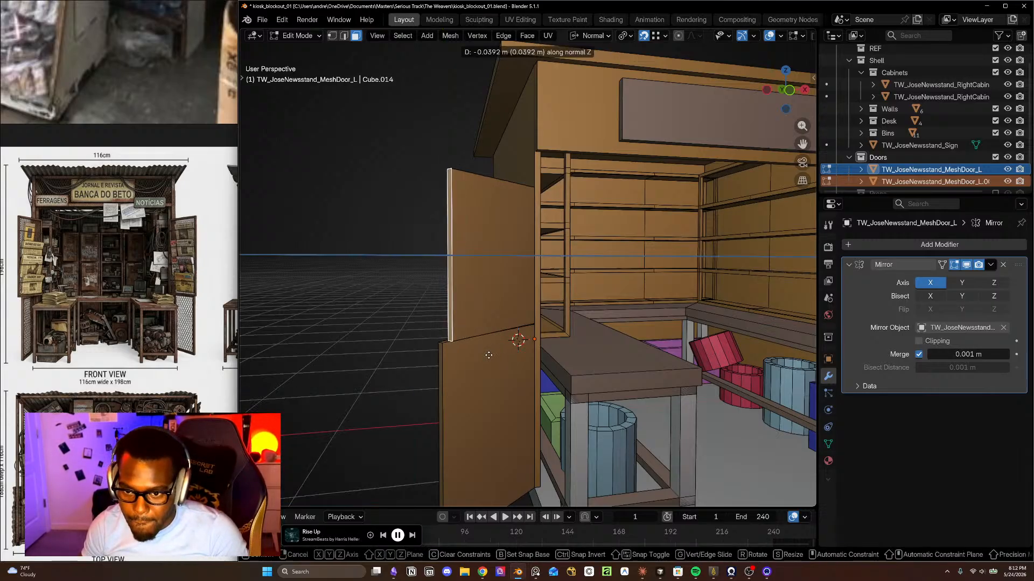
{"action": "left_click", "coordinate": [488, 356]}
- Select the lower door panel's outer edge face and move it -0.098199 m along its normal Z axis
{"action": "middle_click_drag", "start_coordinate": [488, 356], "coordinate": [471, 376]}
{"action": "left_click", "coordinate": [441, 366]}
{"action": "left_click", "coordinate": [424, 376]}
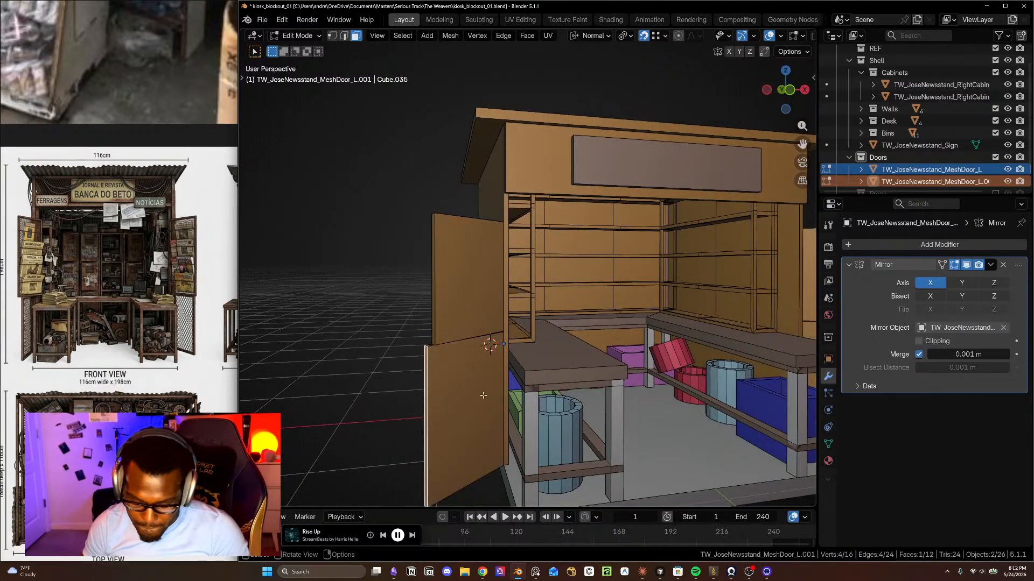
{"action": "key", "text": "g"}
{"action": "key", "text": "z"}
{"action": "key", "text": "z"}
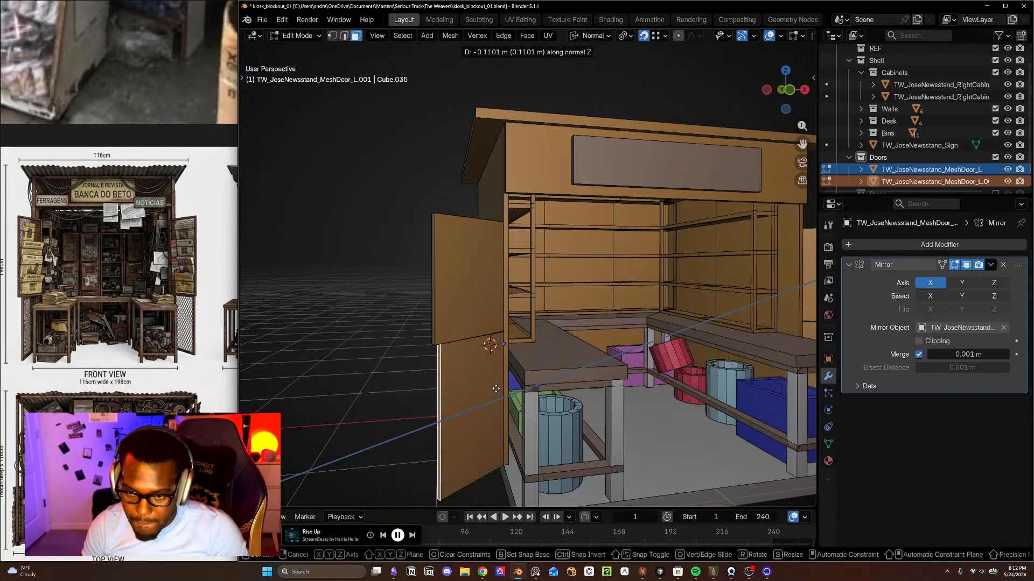
{"action": "left_click", "coordinate": [495, 389]}
{"action": "middle_click_drag", "start_coordinate": [494, 388], "coordinate": [511, 372]}
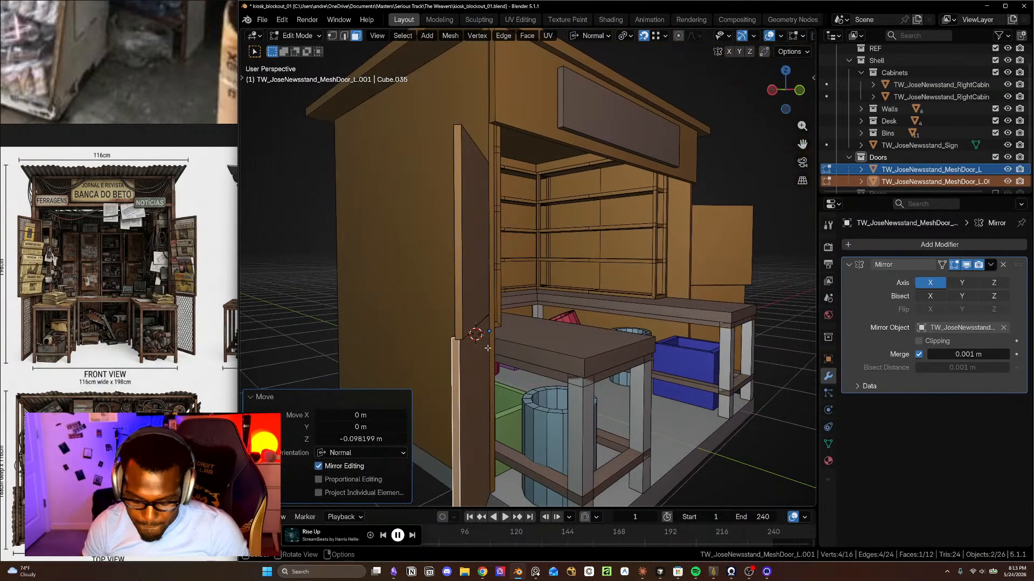
- Return to Object Mode, rotate the upper door panel slightly around normal Z, and deselect it
{"action": "key", "text": "Tab"}
{"action": "left_click", "coordinate": [466, 299]}
{"action": "key", "text": "r"}
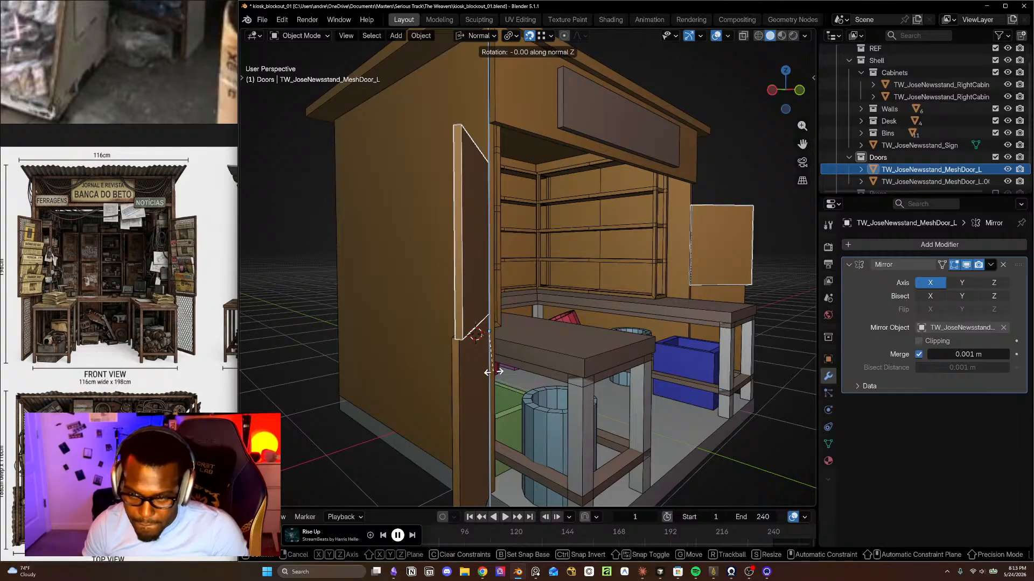
{"action": "key", "text": "z"}
{"action": "left_click", "coordinate": [499, 370]}
{"action": "middle_click_drag", "start_coordinate": [499, 371], "coordinate": [598, 368]}
{"action": "scroll", "coordinate": [457, 376], "scroll_direction": "down", "scroll_amount": 4}
{"action": "scroll", "coordinate": [530, 375], "scroll_direction": "up", "scroll_amount": 4}
{"action": "scroll", "coordinate": [560, 370], "scroll_direction": "down", "scroll_amount": 3}
{"action": "left_click", "coordinate": [654, 352]}
{"action": "scroll", "coordinate": [654, 352], "scroll_direction": "down", "scroll_amount": 2}
{"action": "scroll", "coordinate": [632, 370], "scroll_direction": "up", "scroll_amount": 1}
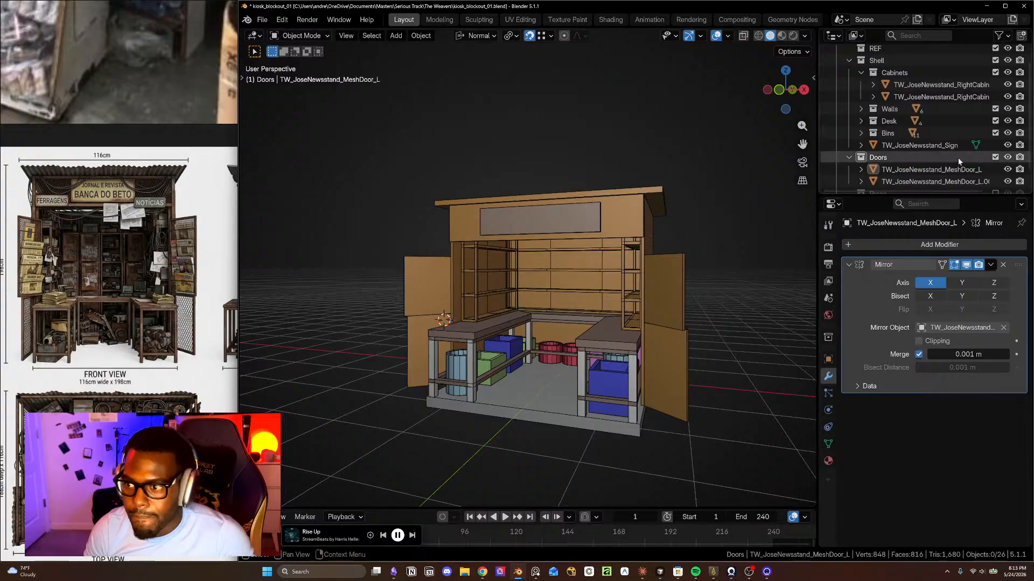
- Select the lower door panel TW_JoseNewsstand_MeshDoor_L.001 and save the blend file
{"action": "left_click", "coordinate": [937, 144]}
{"action": "left_click", "coordinate": [945, 97]}
{"action": "left_click", "coordinate": [921, 181]}
{"action": "scroll", "coordinate": [929, 178], "scroll_direction": "down", "scroll_amount": 2}
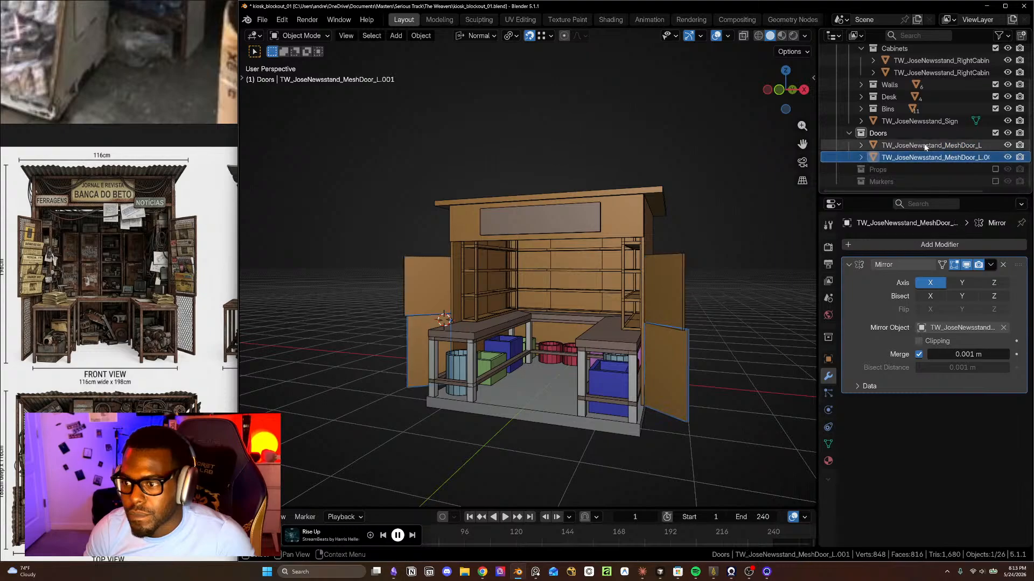
{"action": "scroll", "coordinate": [620, 335], "scroll_direction": "up", "scroll_amount": 1}
{"action": "mouse_move", "coordinate": [621, 334]}
{"action": "middle_mouse_down"}
{"action": "mouse_move", "coordinate": [644, 379]}
{"action": "mouse_move", "coordinate": [687, 401]}
{"action": "mouse_move", "coordinate": [677, 359]}
{"action": "mouse_move", "coordinate": [626, 350]}
{"action": "middle_mouse_up"}
{"action": "key", "text": "ctrl+s"}
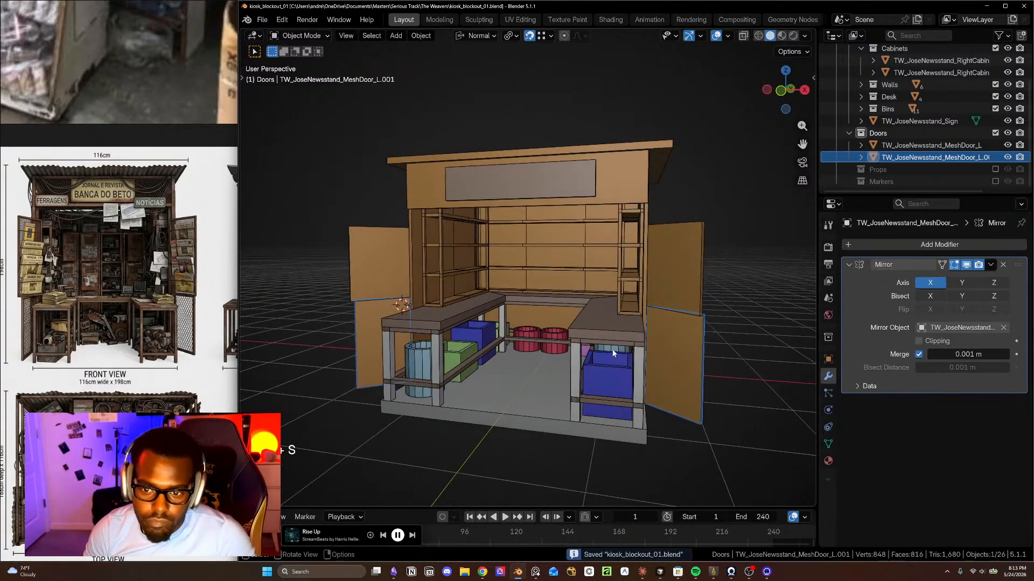
- Examine the desk legs, shelves and bins inside the newsstand from the front
{"action": "scroll", "coordinate": [601, 354], "scroll_direction": "up", "scroll_amount": 6}
{"action": "left_click", "coordinate": [555, 345]}
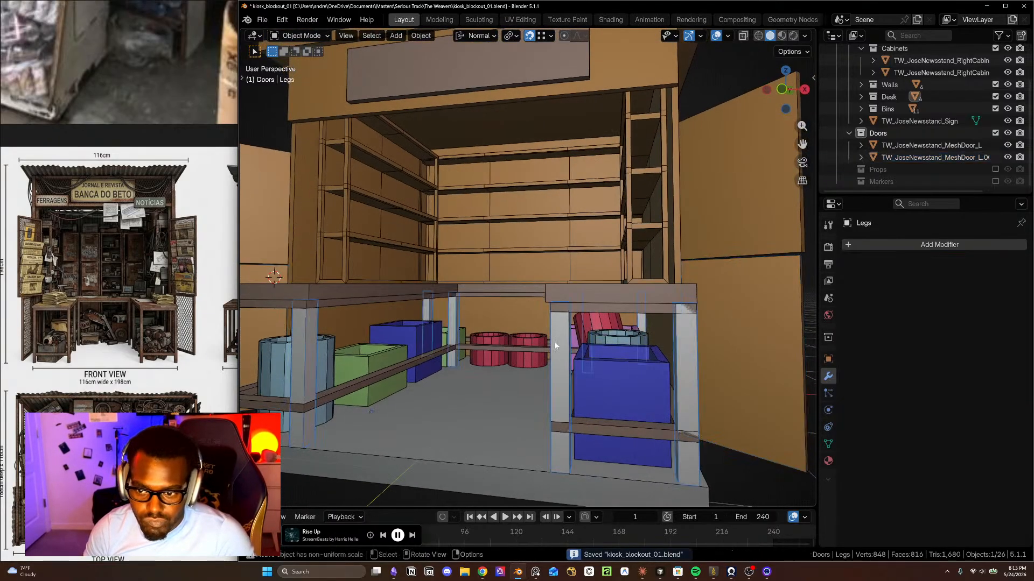
{"action": "middle_click_drag", "start_coordinate": [555, 345], "coordinate": [644, 442]}
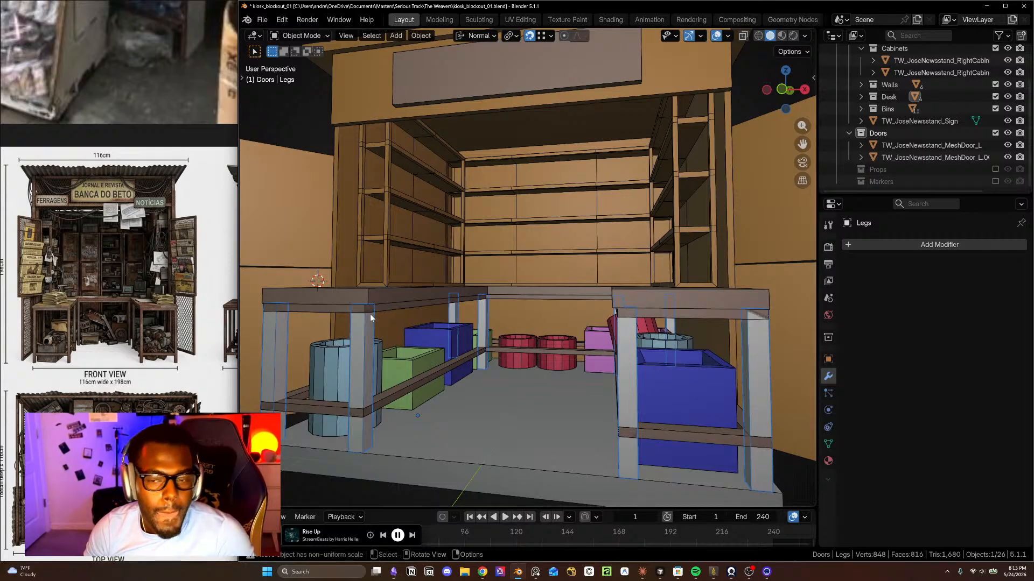
{"action": "scroll", "coordinate": [574, 302], "scroll_direction": "down", "scroll_amount": 6}
{"action": "middle_click_drag", "start_coordinate": [577, 303], "coordinate": [518, 341], "text": "shift"}
{"action": "scroll", "coordinate": [518, 341], "scroll_direction": "up", "scroll_amount": 1}
{"action": "scroll", "coordinate": [567, 300], "scroll_direction": "up", "scroll_amount": 2}
{"action": "middle_click_drag", "start_coordinate": [664, 291], "coordinate": [616, 300]}
- Select both door panels and set the lower panel's material viewport display color to dark brown #6C381AFF
{"action": "left_click", "coordinate": [622, 353]}
{"action": "left_click", "coordinate": [622, 353], "text": "shift"}
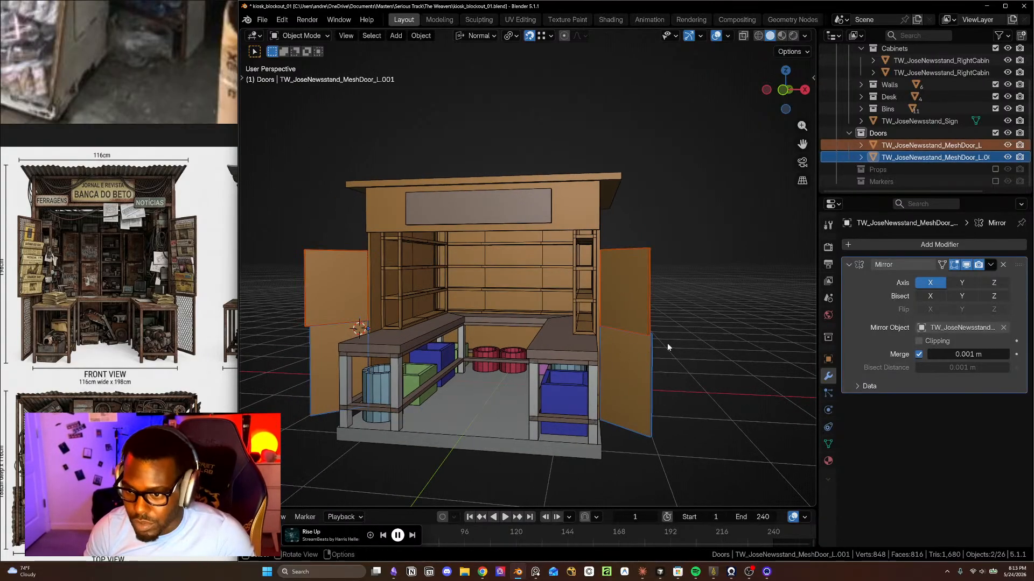
{"action": "left_click", "coordinate": [828, 462]}
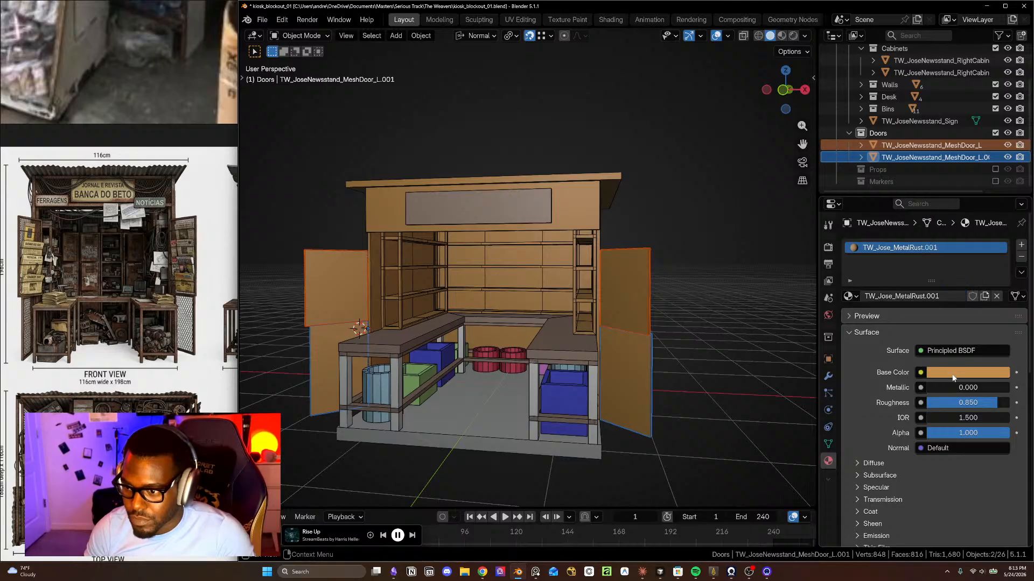
{"action": "scroll", "coordinate": [915, 417], "scroll_direction": "down", "scroll_amount": 10}
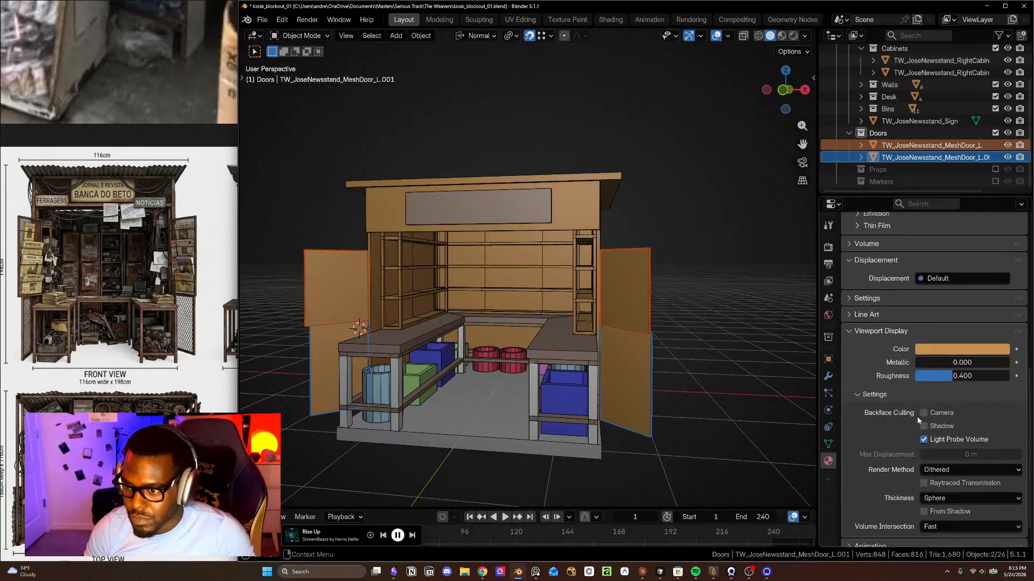
{"action": "left_click", "coordinate": [939, 349]}
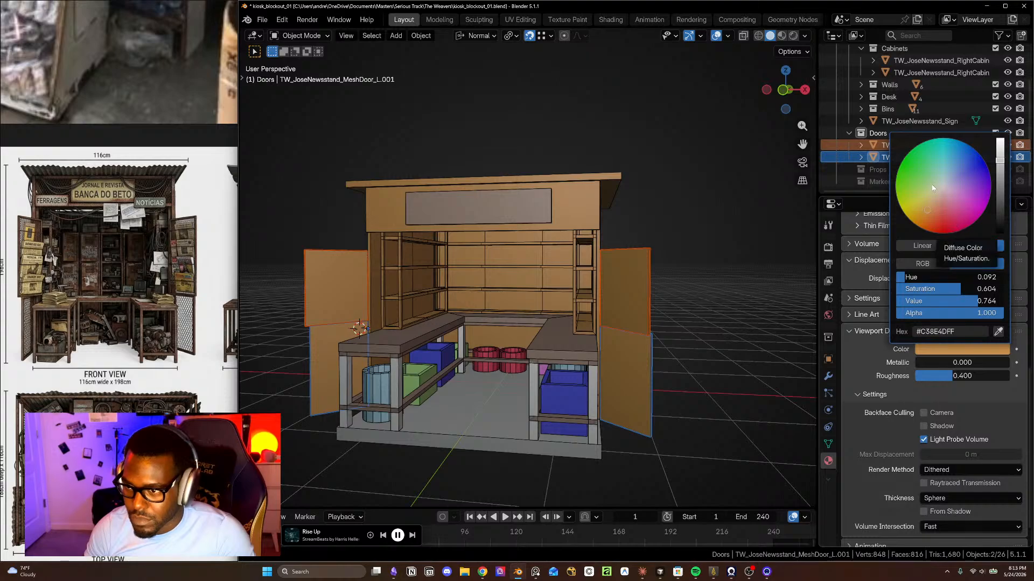
{"action": "left_click_drag", "start_coordinate": [931, 184], "coordinate": [920, 185]}
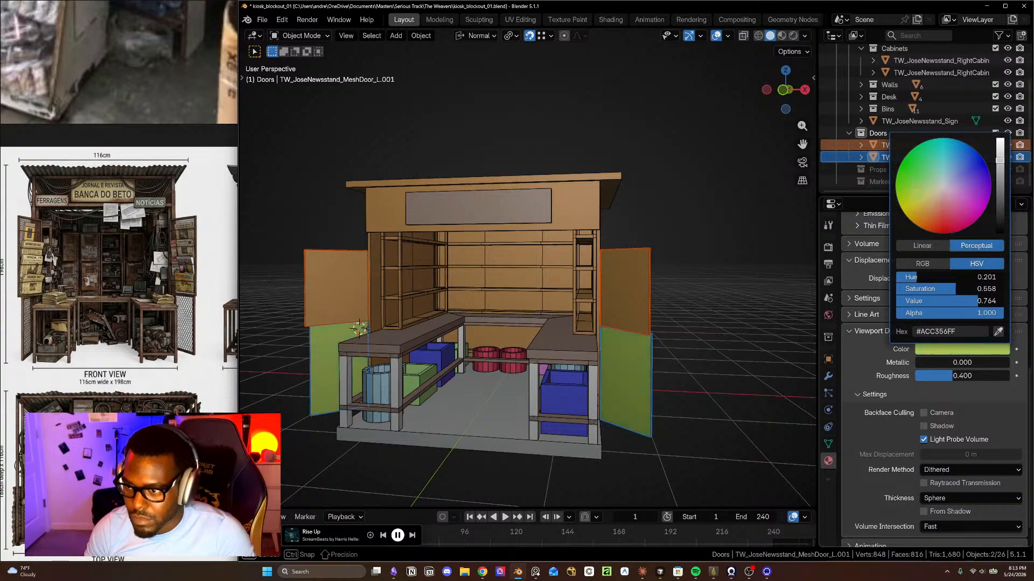
{"action": "mouse_move", "coordinate": [998, 205]}
{"action": "left_mouse_down"}
{"action": "mouse_move", "coordinate": [999, 190]}
{"action": "mouse_move", "coordinate": [917, 215]}
{"action": "left_mouse_up"}
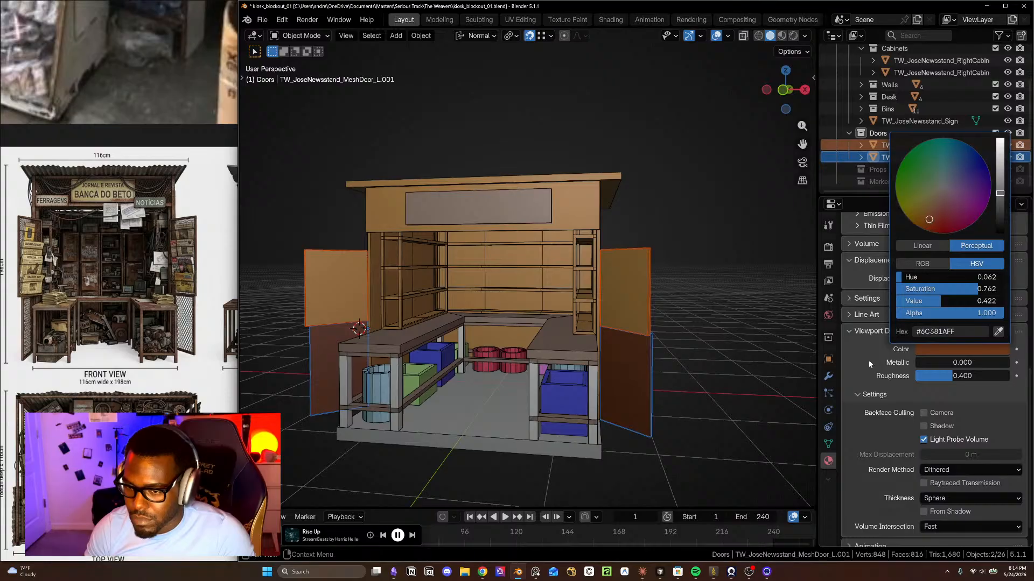
- Rename the lower door panel's material as "doors"
{"action": "scroll", "coordinate": [875, 358], "scroll_direction": "up", "scroll_amount": 12}
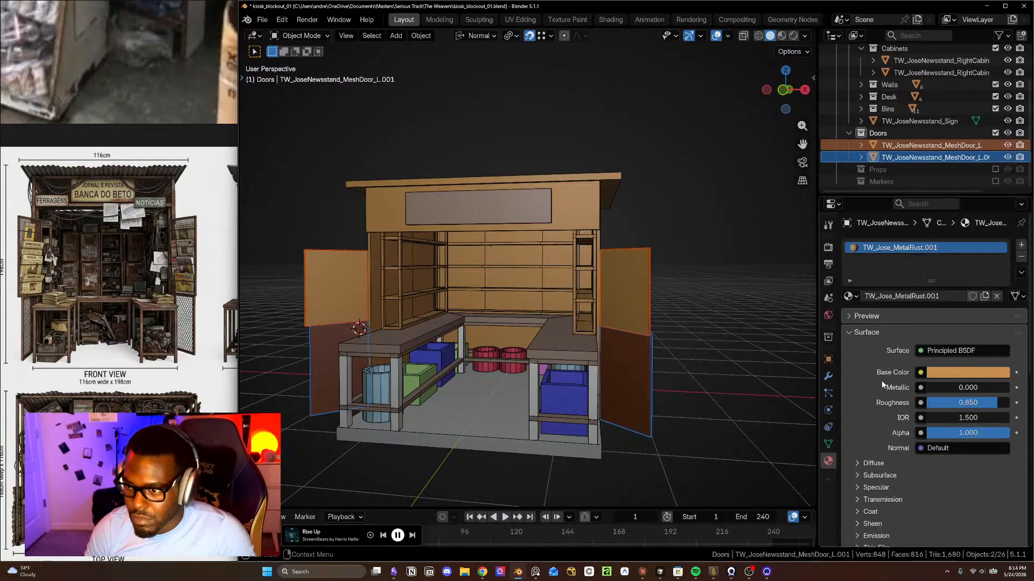
{"action": "double_click", "coordinate": [945, 299]}
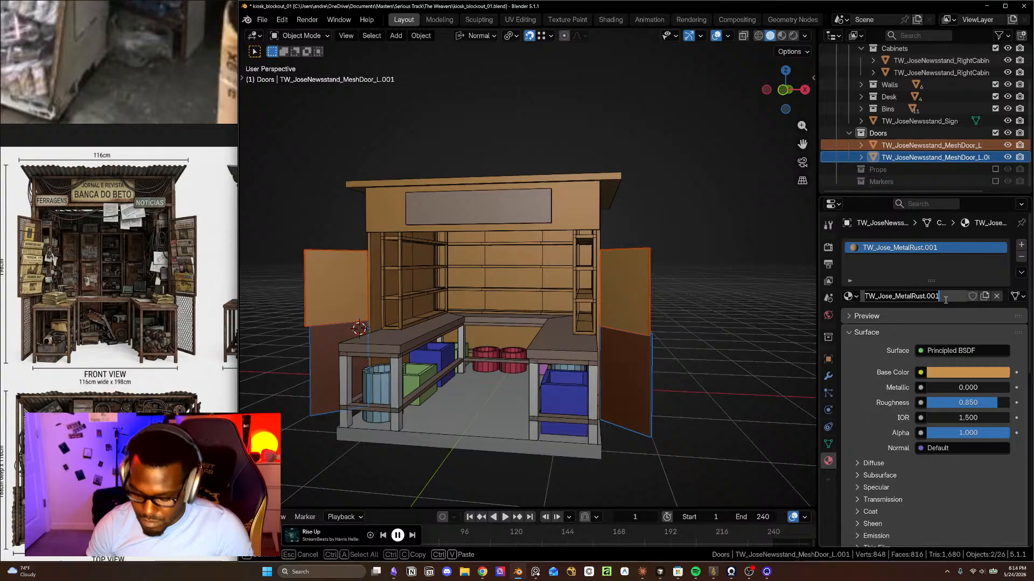
{"action": "type", "text": "doors"}
{"action": "key", "text": "Return"}
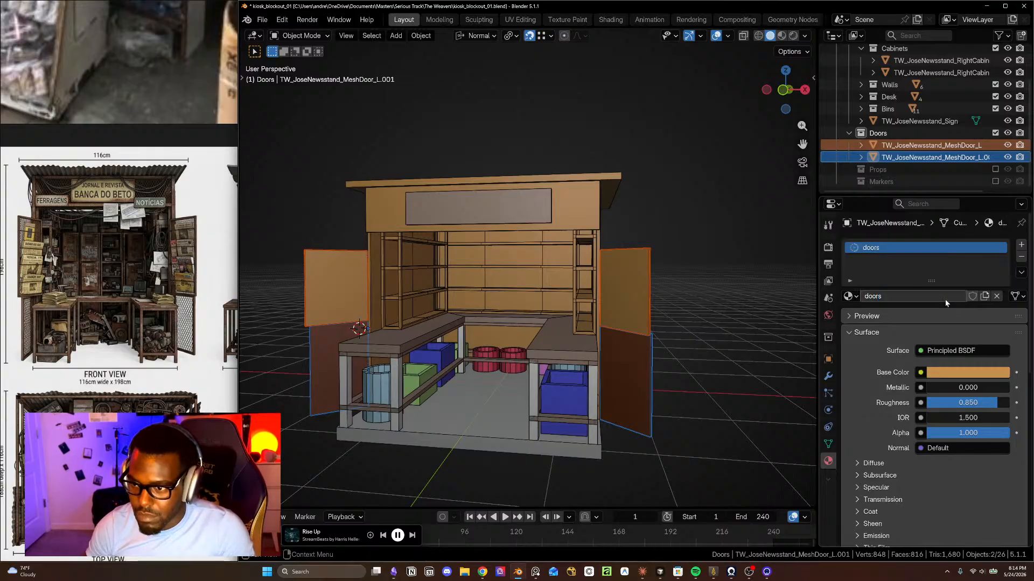
- Assign the doors material to the upper door panel
{"action": "left_click", "coordinate": [645, 301]}
{"action": "left_click", "coordinate": [855, 297]}
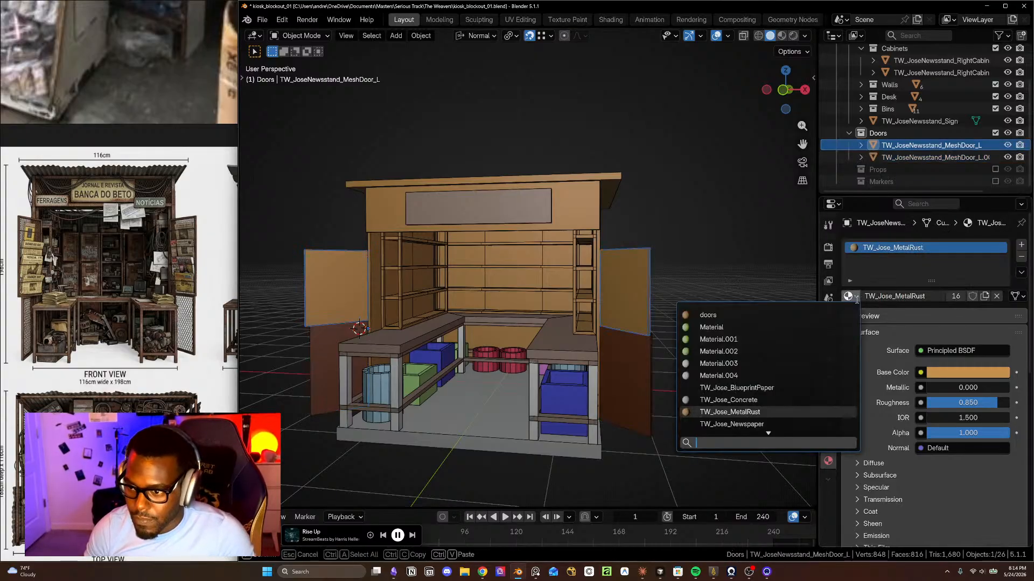
{"action": "left_click", "coordinate": [803, 313]}
{"action": "left_click", "coordinate": [779, 339]}
{"action": "middle_click_drag", "start_coordinate": [638, 397], "coordinate": [679, 364], "text": "shift"}
- Select the U-shaped tabletop and rename its TW_Jose_WornWood material as "desk"
{"action": "left_click", "coordinate": [611, 331]}
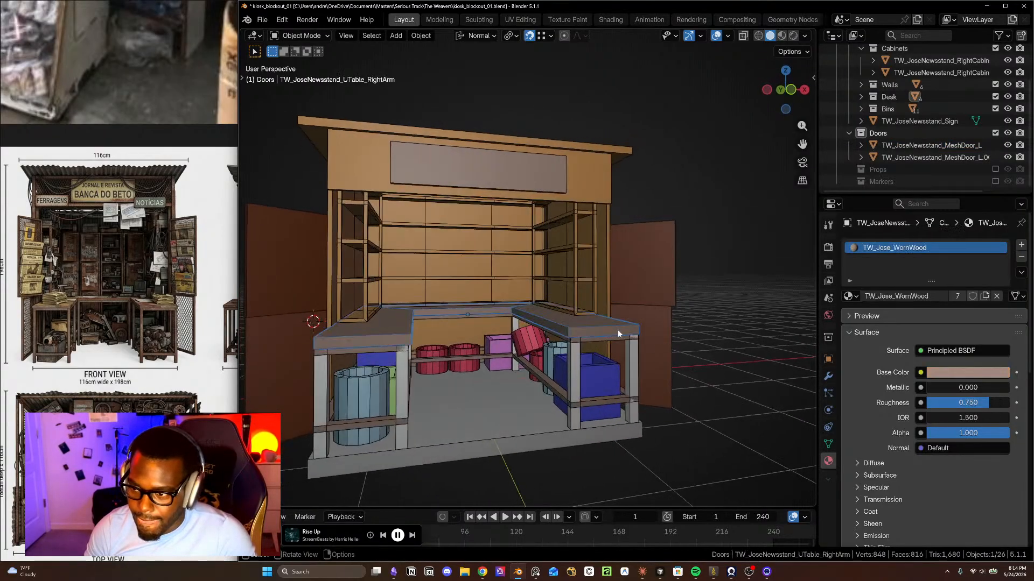
{"action": "left_click", "coordinate": [891, 298]}
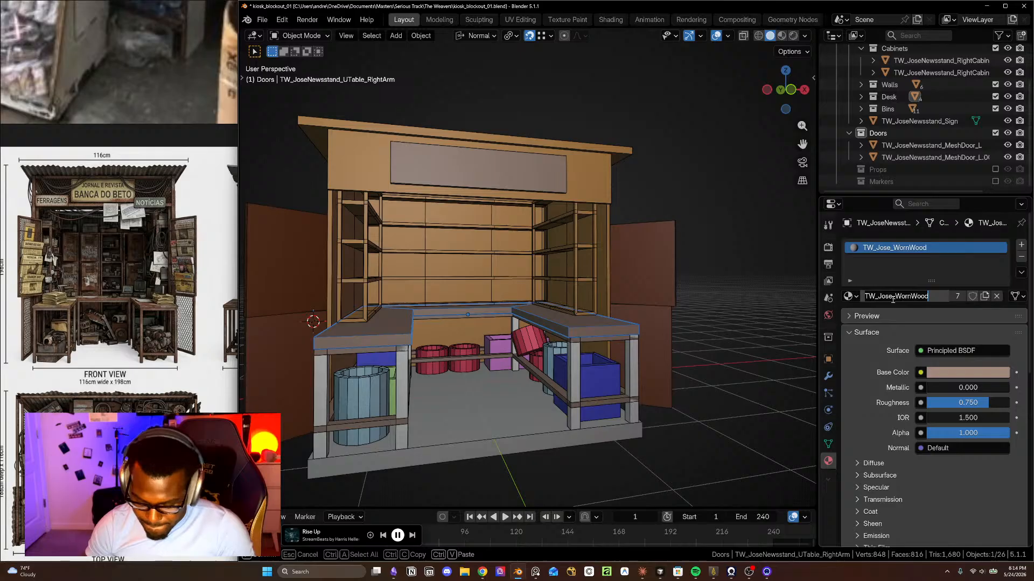
{"action": "type", "text": "desk"}
{"action": "key", "text": "Return"}
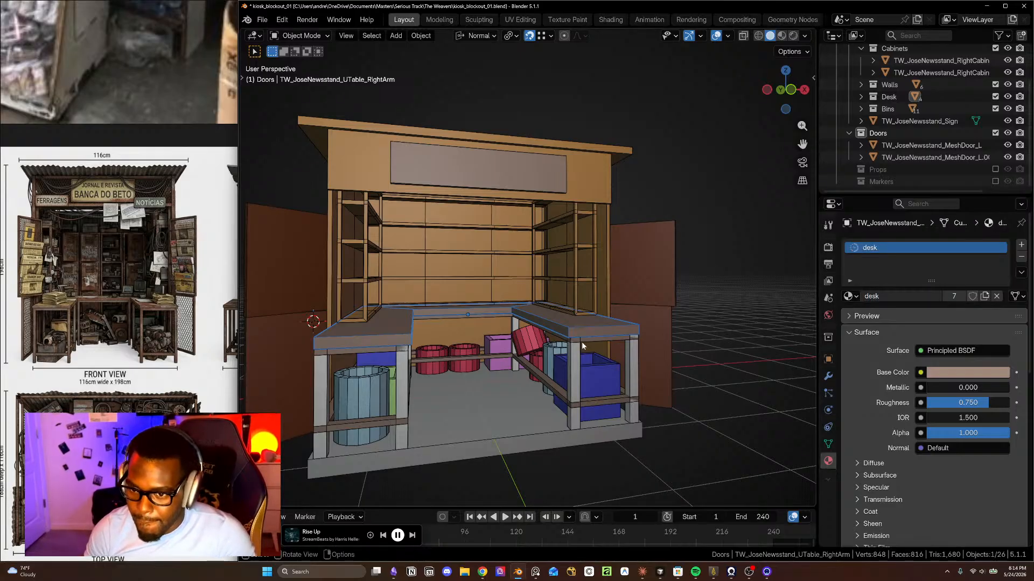
- Assign the desk material to the desk legs and deselect them
{"action": "left_click", "coordinate": [595, 337]}
{"action": "left_click", "coordinate": [602, 399]}
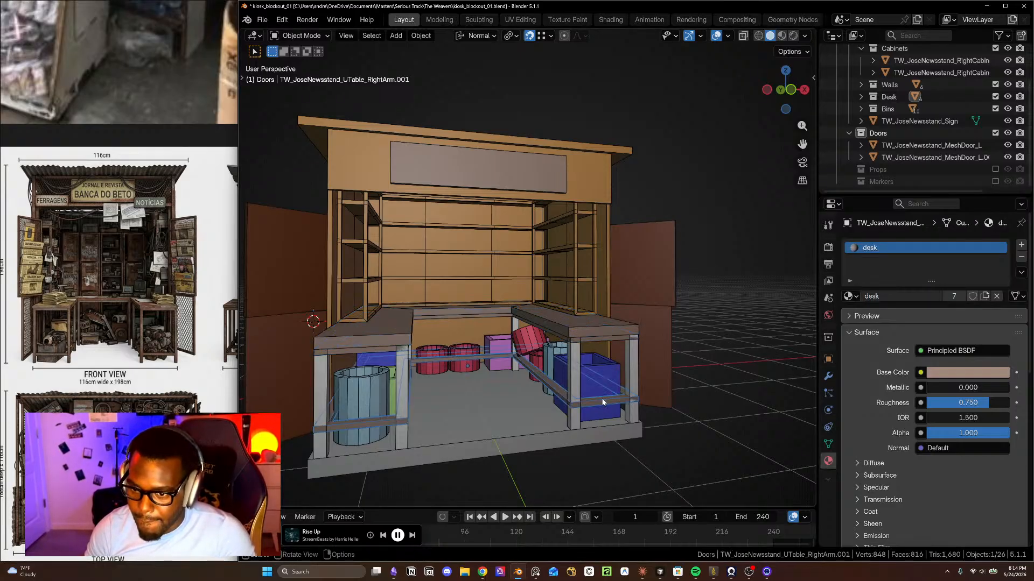
{"action": "left_click", "coordinate": [849, 296]}
{"action": "left_click", "coordinate": [850, 305]}
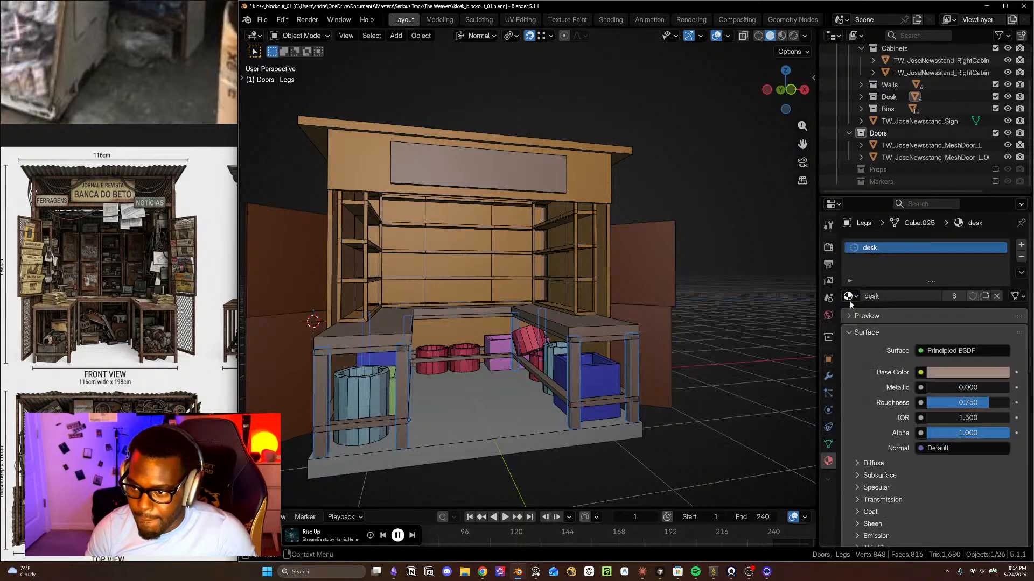
{"action": "left_click", "coordinate": [738, 327]}
{"action": "scroll", "coordinate": [644, 359], "scroll_direction": "up", "scroll_amount": 2}
{"action": "mouse_move", "coordinate": [644, 359]}
{"action": "middle_mouse_down"}
{"action": "mouse_move", "coordinate": [619, 365]}
{"action": "mouse_move", "coordinate": [694, 355]}
{"action": "mouse_move", "coordinate": [642, 360]}
{"action": "mouse_move", "coordinate": [635, 371]}
{"action": "mouse_move", "coordinate": [716, 364]}
{"action": "mouse_move", "coordinate": [693, 376]}
{"action": "mouse_move", "coordinate": [663, 357]}
{"action": "middle_mouse_up"}
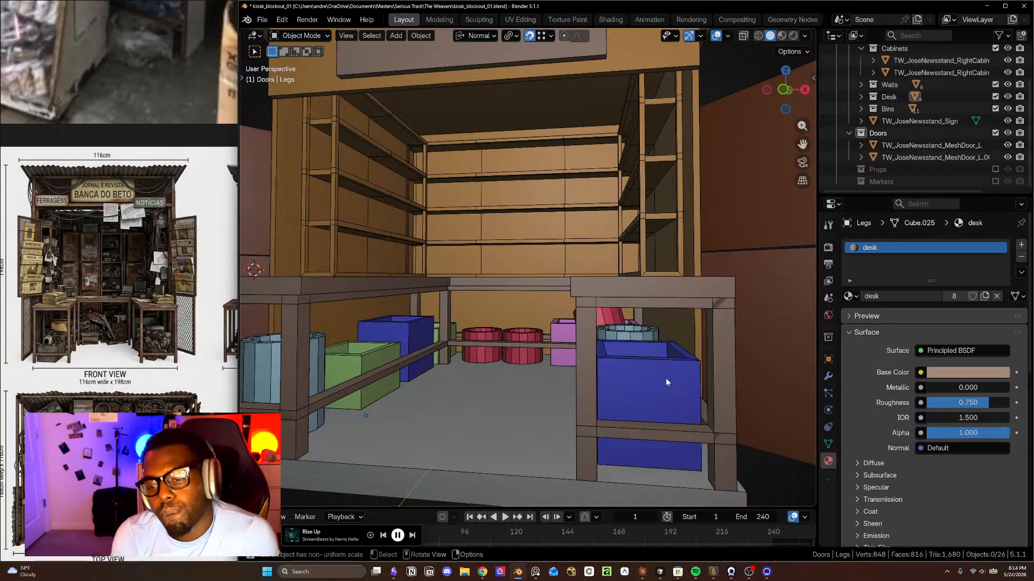
- Hide the desk legs to inspect the bins under the counter, and unhide them again
{"action": "left_click", "coordinate": [591, 380]}
{"action": "key", "text": "h"}
{"action": "mouse_move", "coordinate": [605, 405]}
{"action": "middle_mouse_down"}
{"action": "mouse_move", "coordinate": [699, 416]}
{"action": "mouse_move", "coordinate": [618, 399]}
{"action": "middle_mouse_up"}
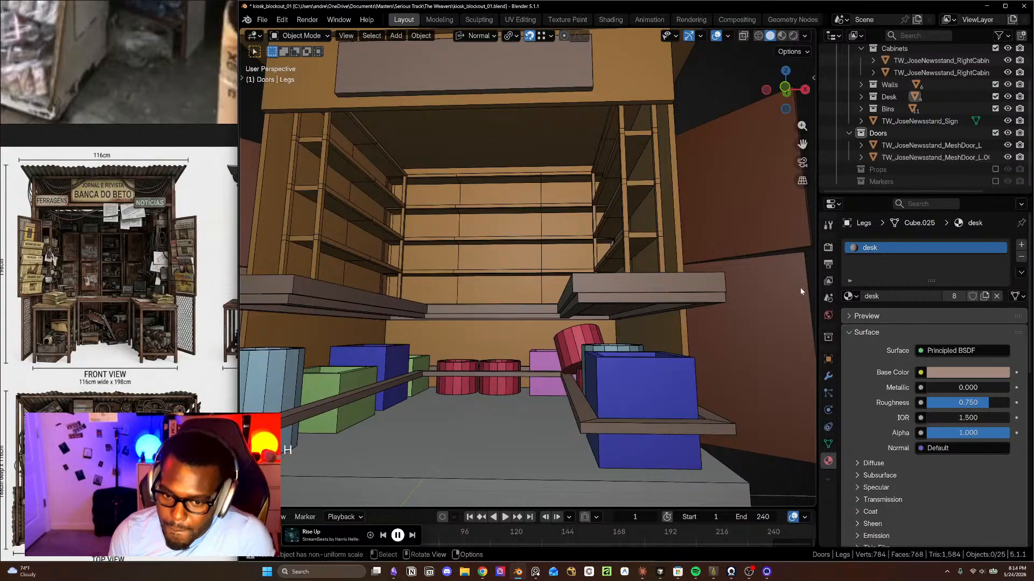
{"action": "left_click", "coordinate": [682, 387]}
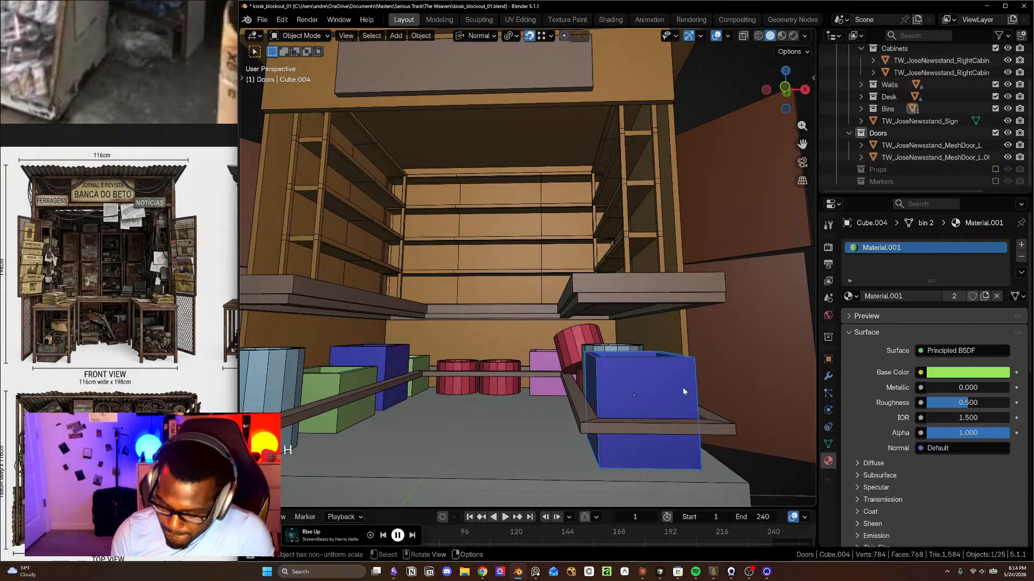
{"action": "key", "text": "alt+h"}
{"action": "left_click", "coordinate": [764, 349]}
{"action": "scroll", "coordinate": [761, 345], "scroll_direction": "down", "scroll_amount": 3}
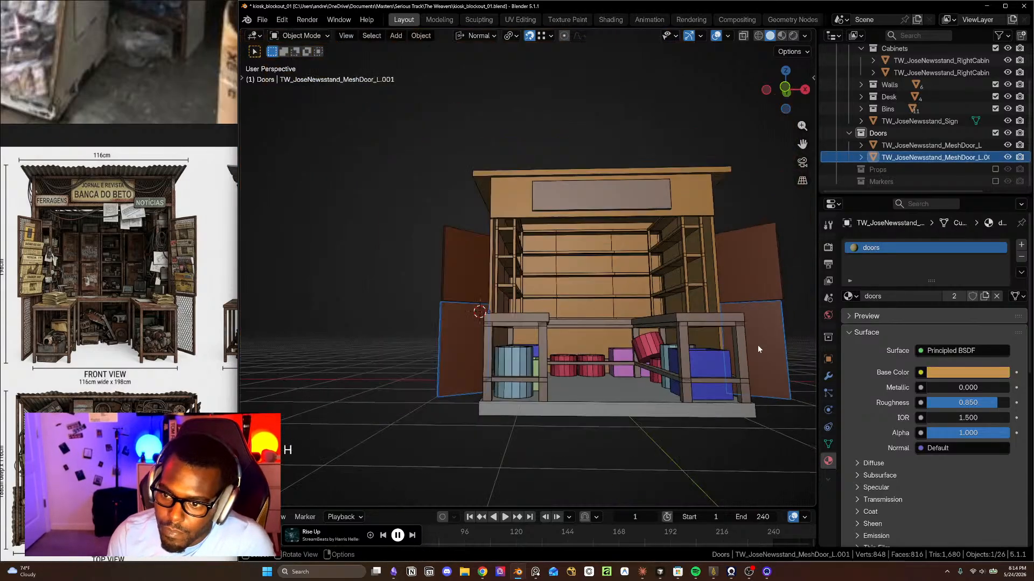
- Give the side cabinets their own copy of the TW_Jose_MetalRust material, with the back cabinet also selected
{"action": "middle_click_drag", "start_coordinate": [758, 344], "coordinate": [753, 367]}
{"action": "left_click", "coordinate": [802, 180]}
{"action": "left_click", "coordinate": [801, 180]}
{"action": "scroll", "coordinate": [765, 243], "scroll_direction": "up", "scroll_amount": 4}
{"action": "middle_click_drag", "start_coordinate": [765, 253], "coordinate": [699, 288], "text": "shift"}
{"action": "scroll", "coordinate": [698, 288], "scroll_direction": "down", "scroll_amount": 1}
{"action": "left_click", "coordinate": [659, 270]}
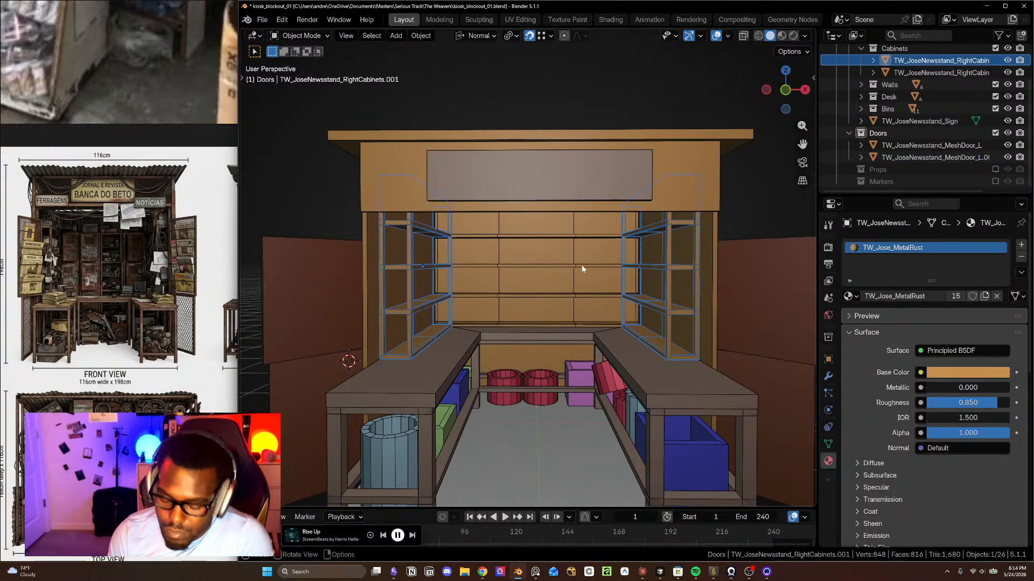
{"action": "left_click", "coordinate": [582, 266]}
{"action": "left_click", "coordinate": [660, 266], "text": "shift"}
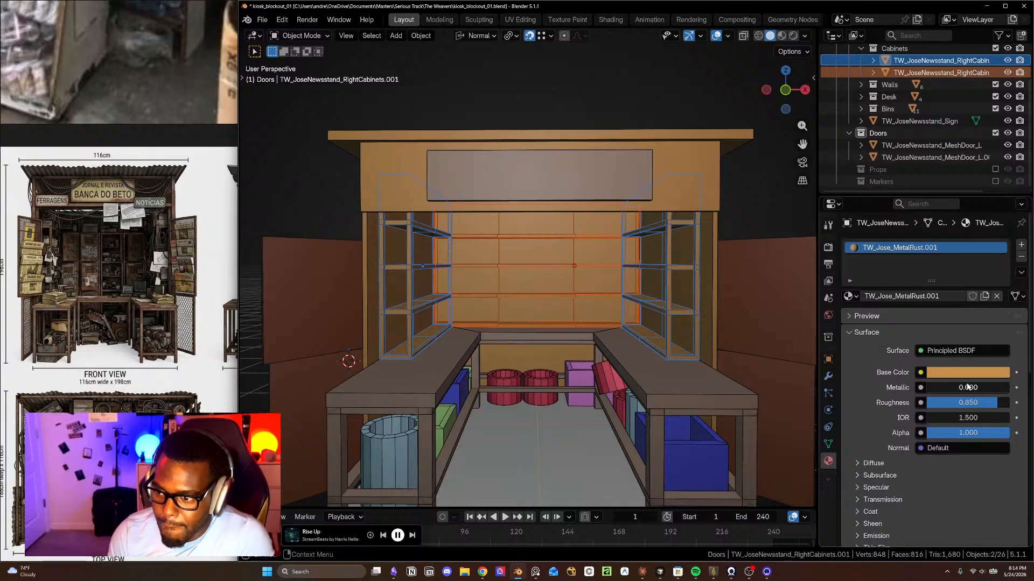
- Set the side cabinets' material viewport display color to muted green #7BC3A1 with a saturation of 0.368
{"action": "scroll", "coordinate": [967, 389], "scroll_direction": "down", "scroll_amount": 4}
{"action": "scroll", "coordinate": [966, 394], "scroll_direction": "down", "scroll_amount": 5}
{"action": "left_click_drag", "start_coordinate": [971, 318], "coordinate": [915, 266]}
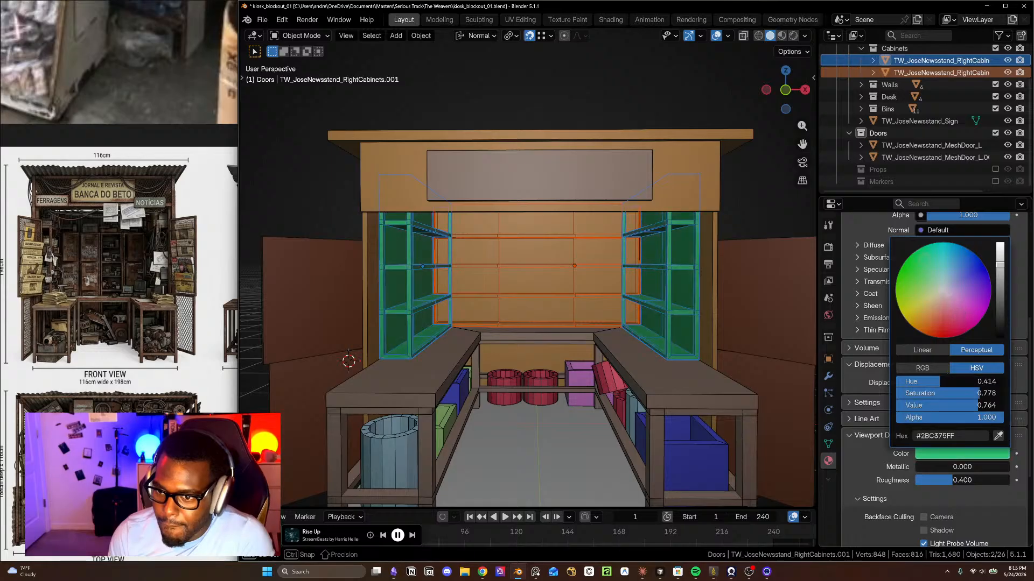
{"action": "left_click_drag", "start_coordinate": [973, 393], "coordinate": [946, 393]}
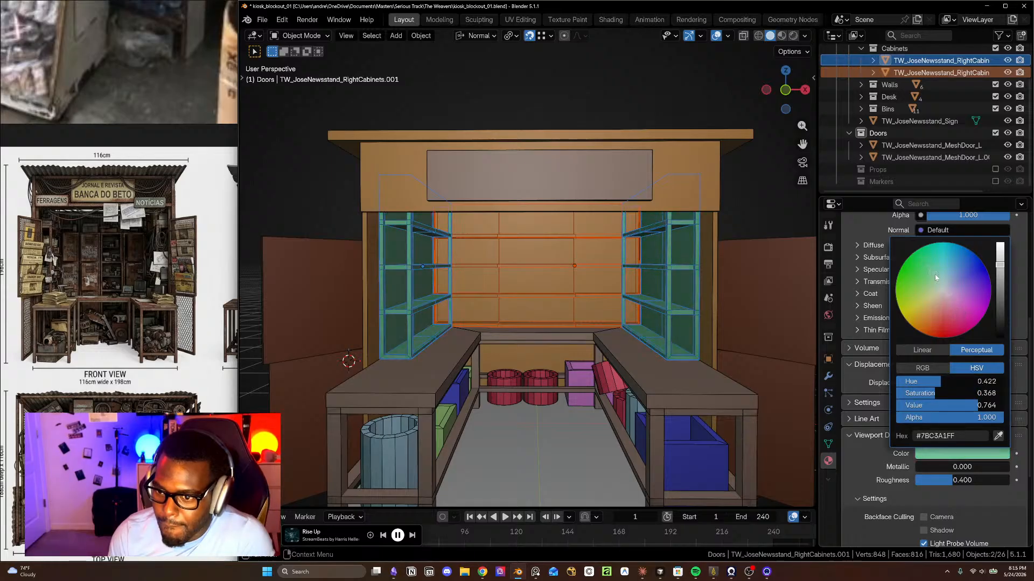
- Rename the side cabinets' material as "shelves"
{"action": "scroll", "coordinate": [871, 272], "scroll_direction": "up", "scroll_amount": 10}
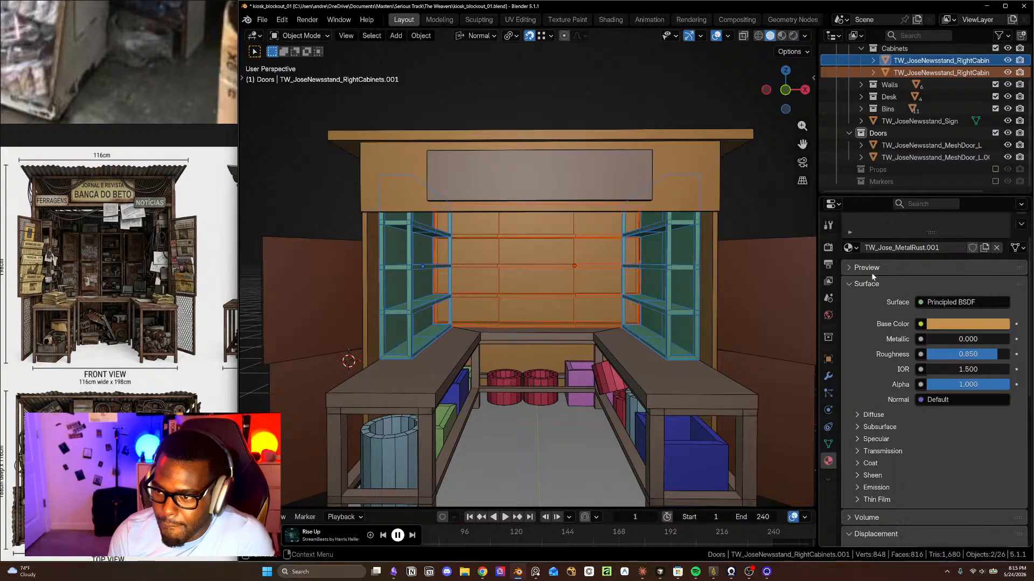
{"action": "double_click", "coordinate": [941, 296]}
{"action": "type", "text": "shelve"}
{"action": "key", "text": "Return"}
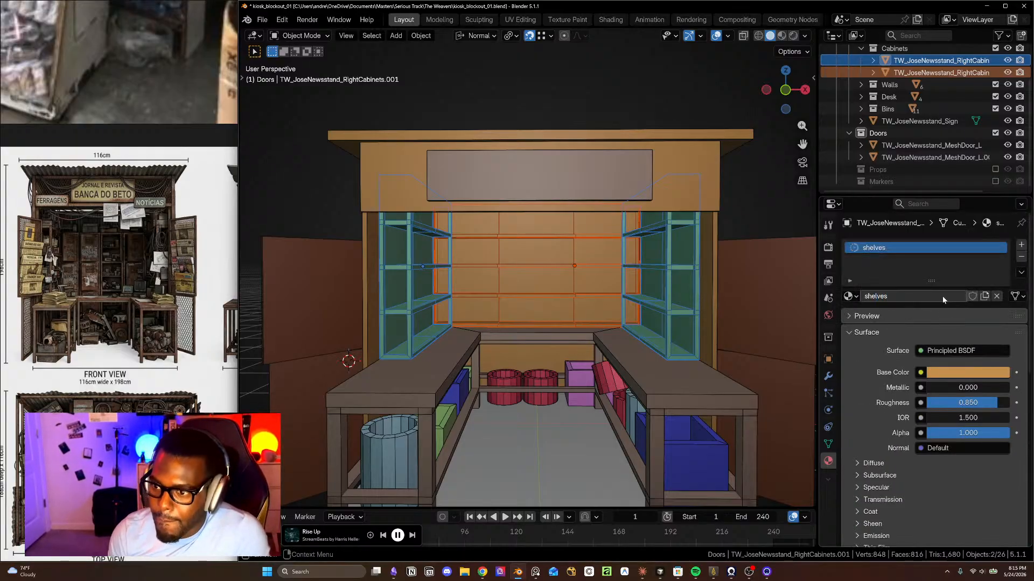
- Link the shelves material from the side cabinets to the back cabinet and deselect everything
{"action": "left_click", "coordinate": [603, 273]}
{"action": "left_click", "coordinate": [654, 273], "text": "shift"}
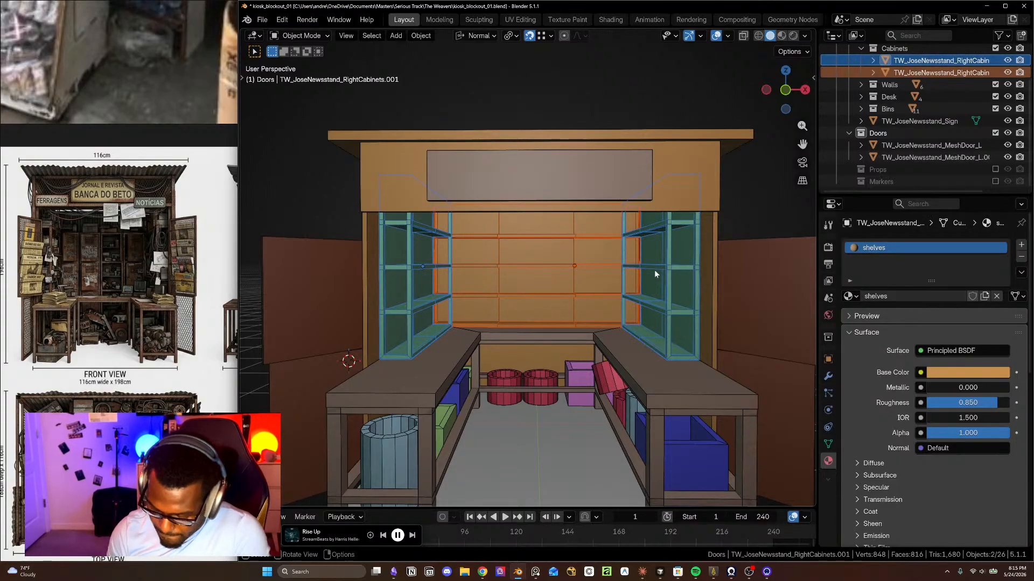
{"action": "key", "text": "ctrl+l"}
{"action": "left_click", "coordinate": [641, 299]}
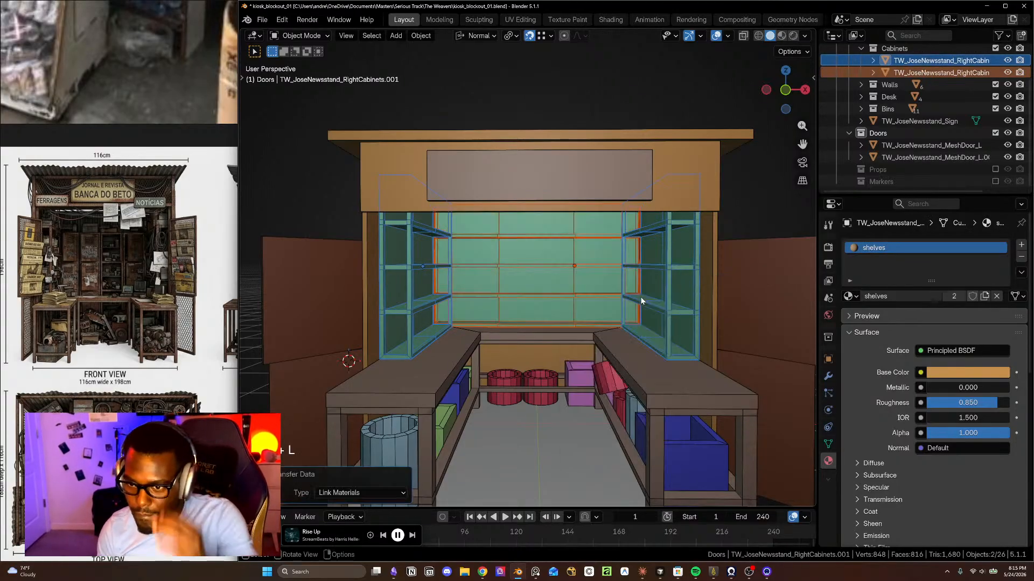
{"action": "left_click", "coordinate": [764, 216]}
- Check the recolored newsstand from the front and save the kiosk_blockout_01 file
{"action": "scroll", "coordinate": [656, 306], "scroll_direction": "down", "scroll_amount": 4}
{"action": "middle_click_drag", "start_coordinate": [655, 307], "coordinate": [583, 353]}
{"action": "scroll", "coordinate": [583, 303], "scroll_direction": "up", "scroll_amount": 3}
{"action": "middle_click_drag", "start_coordinate": [583, 353], "coordinate": [606, 302]}
{"action": "scroll", "coordinate": [686, 356], "scroll_direction": "up", "scroll_amount": 3}
{"action": "scroll", "coordinate": [685, 357], "scroll_direction": "down", "scroll_amount": 3}
{"action": "scroll", "coordinate": [624, 355], "scroll_direction": "up", "scroll_amount": 2}
{"action": "scroll", "coordinate": [565, 324], "scroll_direction": "down", "scroll_amount": 1}
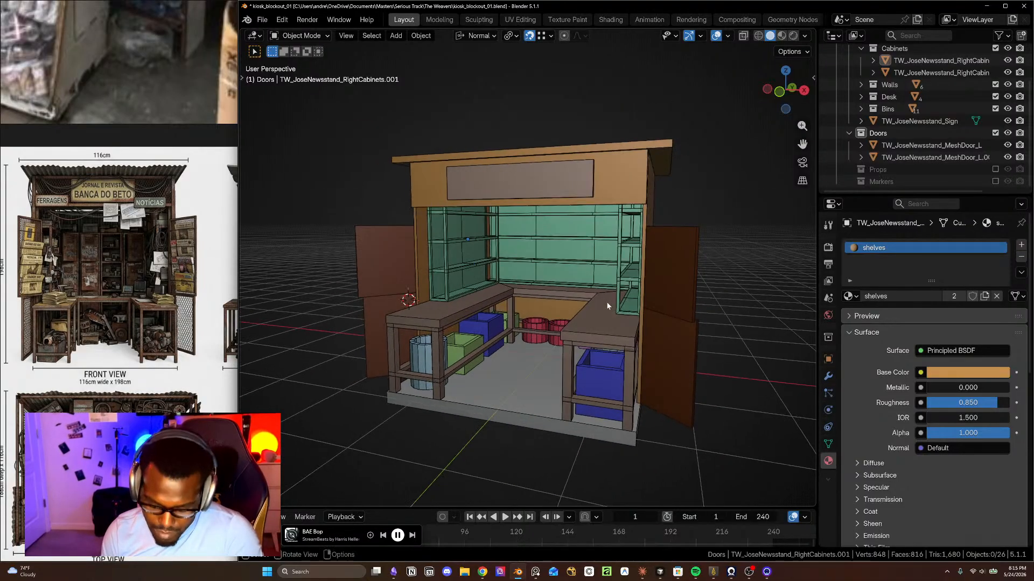
{"action": "key", "text": "ctrl+s"}
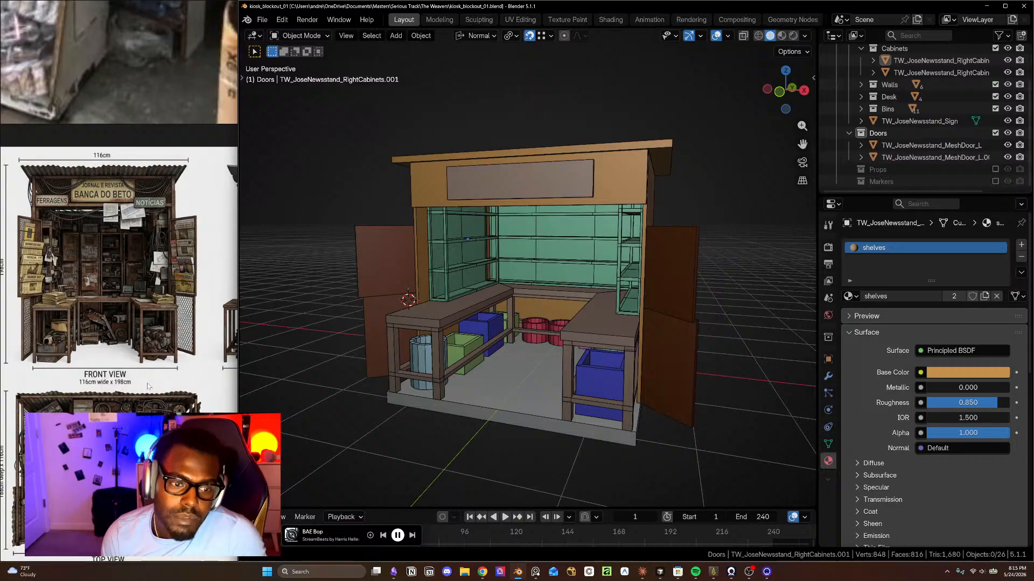
- Check the reference's front view and hide the newsstand's roof
{"action": "scroll", "coordinate": [148, 340], "scroll_direction": "down", "scroll_amount": 2}
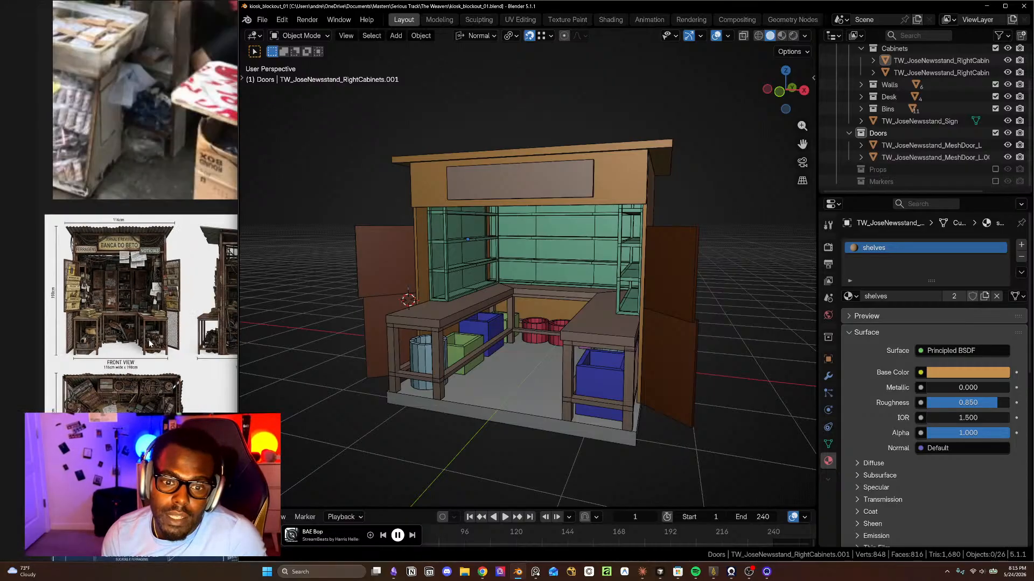
{"action": "scroll", "coordinate": [149, 340], "scroll_direction": "up", "scroll_amount": 1}
{"action": "middle_click_drag", "start_coordinate": [149, 342], "coordinate": [134, 337]}
{"action": "middle_click_drag", "start_coordinate": [526, 247], "coordinate": [580, 207]}
{"action": "left_click", "coordinate": [590, 218]}
{"action": "key", "text": "h"}
- Inspect the stand's interior, looking closely at the back shelves and the corners where the cabinets meet
{"action": "scroll", "coordinate": [569, 315], "scroll_direction": "up", "scroll_amount": 4}
{"action": "mouse_move", "coordinate": [487, 284]}
{"action": "middle_mouse_down", "text": "shift"}
{"action": "mouse_move", "coordinate": [492, 312]}
{"action": "mouse_move", "coordinate": [503, 280]}
{"action": "middle_mouse_up", "text": "shift"}
{"action": "scroll", "coordinate": [509, 309], "scroll_direction": "up", "scroll_amount": 3}
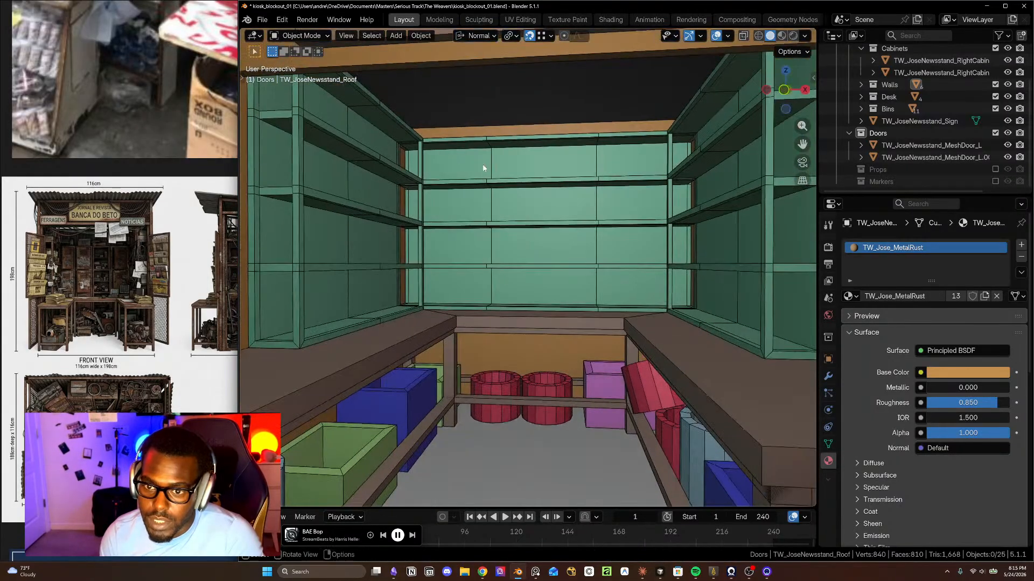
{"action": "scroll", "coordinate": [485, 158], "scroll_direction": "up", "scroll_amount": 3}
{"action": "middle_click_drag", "start_coordinate": [489, 187], "coordinate": [494, 235], "text": "shift"}
{"action": "middle_click_drag", "start_coordinate": [494, 234], "coordinate": [459, 264]}
{"action": "scroll", "coordinate": [431, 226], "scroll_direction": "up", "scroll_amount": 2}
{"action": "mouse_move", "coordinate": [420, 226]}
{"action": "middle_mouse_down"}
{"action": "mouse_move", "coordinate": [396, 261]}
{"action": "mouse_move", "coordinate": [393, 251]}
{"action": "mouse_move", "coordinate": [425, 231]}
{"action": "middle_mouse_up"}
{"action": "scroll", "coordinate": [435, 238], "scroll_direction": "down", "scroll_amount": 4}
{"action": "middle_click_drag", "start_coordinate": [458, 273], "coordinate": [538, 173], "text": "shift"}
- Preview the back cabinet's Subdivision modifier in the viewport and switch the preview off again
{"action": "left_click", "coordinate": [544, 255]}
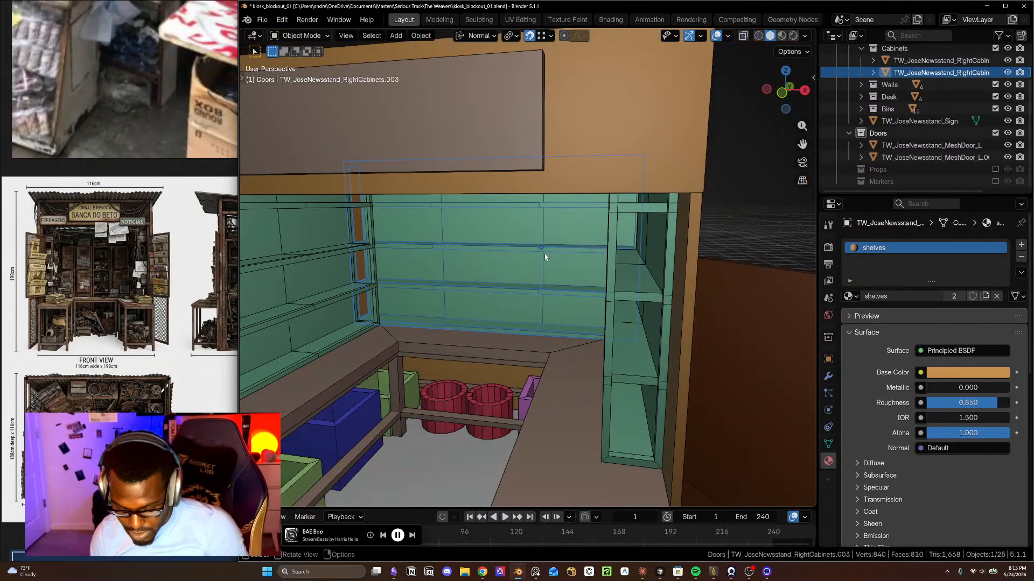
{"action": "left_click", "coordinate": [829, 376]}
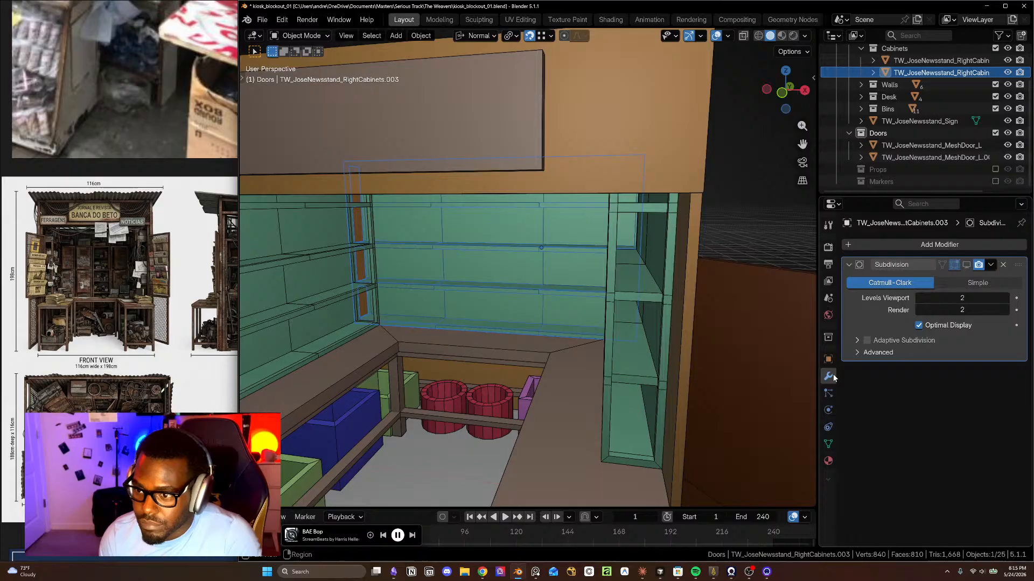
{"action": "left_click", "coordinate": [967, 266]}
{"action": "middle_click_drag", "start_coordinate": [586, 287], "coordinate": [551, 281]}
{"action": "left_click", "coordinate": [967, 266]}
- Examine the cabinets, counter and bins from several angles inside and in front of the stand, and deselect the back cabinet
{"action": "scroll", "coordinate": [692, 336], "scroll_direction": "down", "scroll_amount": 4}
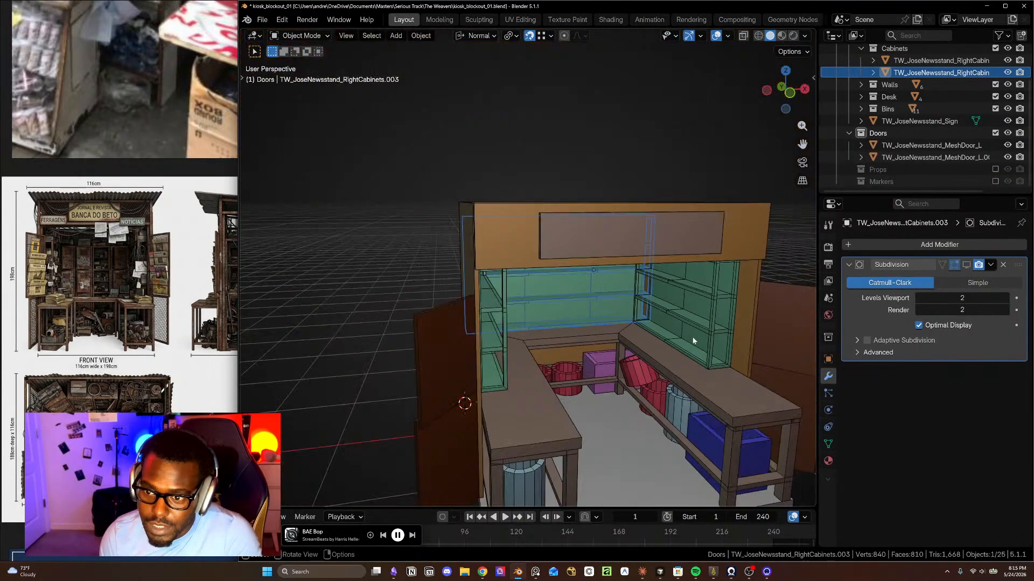
{"action": "middle_click_drag", "start_coordinate": [692, 336], "coordinate": [652, 333]}
{"action": "scroll", "coordinate": [654, 330], "scroll_direction": "up", "scroll_amount": 5}
{"action": "middle_click_drag", "start_coordinate": [732, 315], "coordinate": [617, 275]}
{"action": "middle_click_drag", "start_coordinate": [514, 347], "coordinate": [511, 338]}
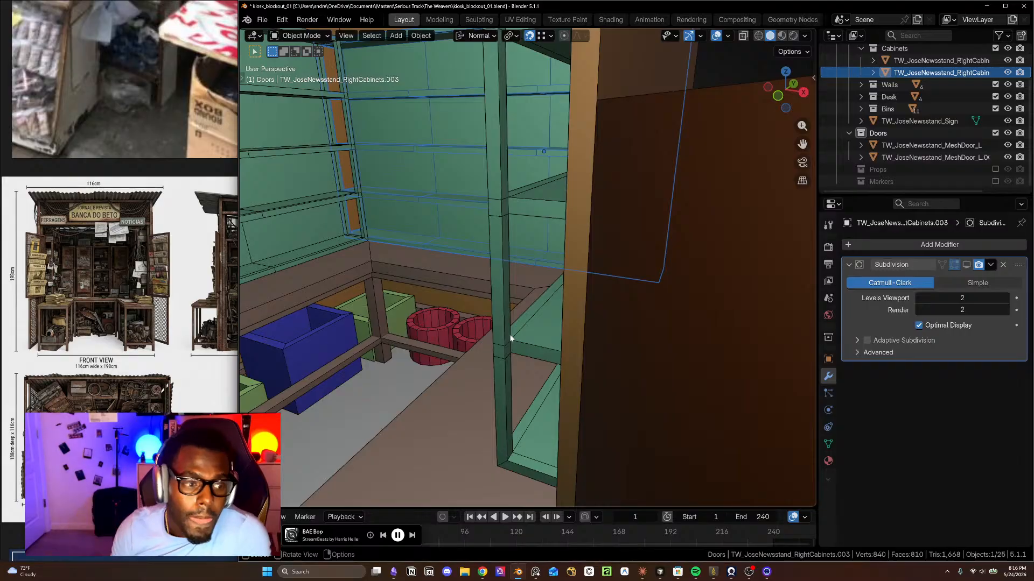
{"action": "scroll", "coordinate": [407, 252], "scroll_direction": "down", "scroll_amount": 5}
{"action": "middle_click_drag", "start_coordinate": [420, 258], "coordinate": [561, 249], "text": "shift"}
{"action": "scroll", "coordinate": [569, 252], "scroll_direction": "up", "scroll_amount": 4}
{"action": "scroll", "coordinate": [561, 249], "scroll_direction": "up", "scroll_amount": 1}
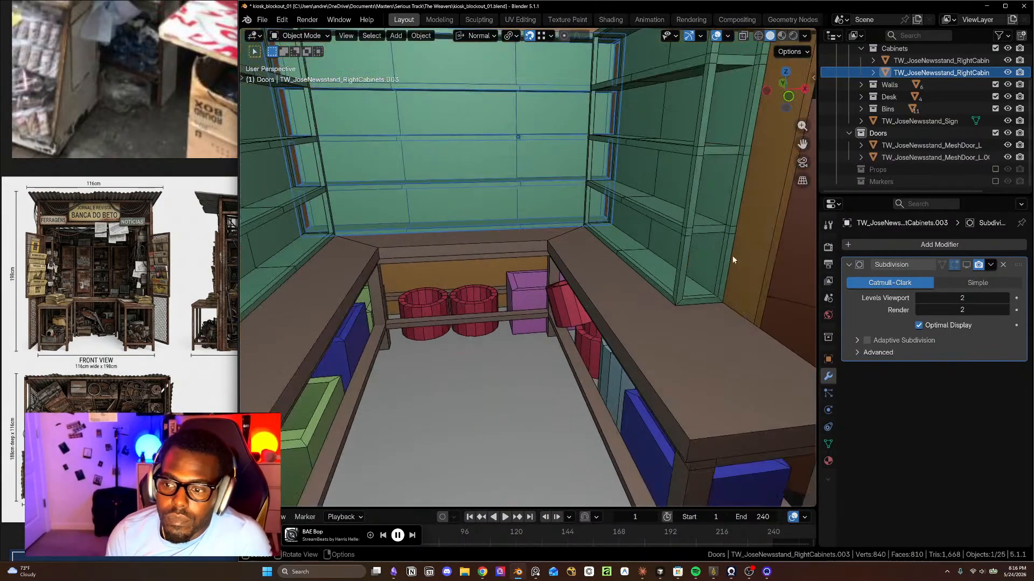
{"action": "scroll", "coordinate": [717, 245], "scroll_direction": "down", "scroll_amount": 4}
{"action": "middle_click_drag", "start_coordinate": [718, 244], "coordinate": [631, 265], "text": "shift"}
{"action": "left_click", "coordinate": [721, 198]}
{"action": "scroll", "coordinate": [660, 214], "scroll_direction": "up", "scroll_amount": 4}
{"action": "middle_click_drag", "start_coordinate": [641, 230], "coordinate": [610, 208]}
{"action": "scroll", "coordinate": [592, 224], "scroll_direction": "down", "scroll_amount": 4}
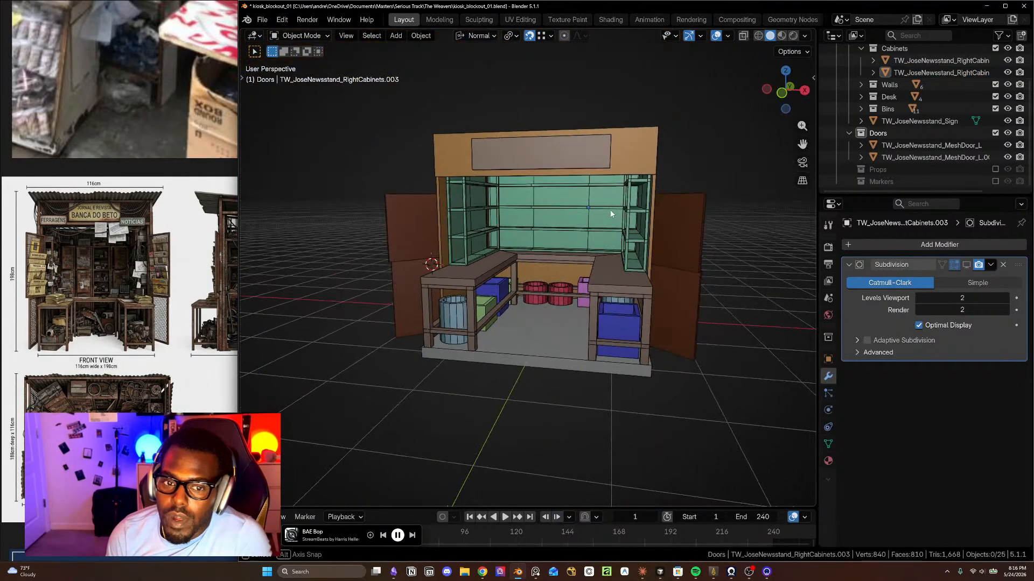
- Select the upper mesh doors and compare the blockout with the reference's front and side views
{"action": "left_click", "coordinate": [620, 154]}
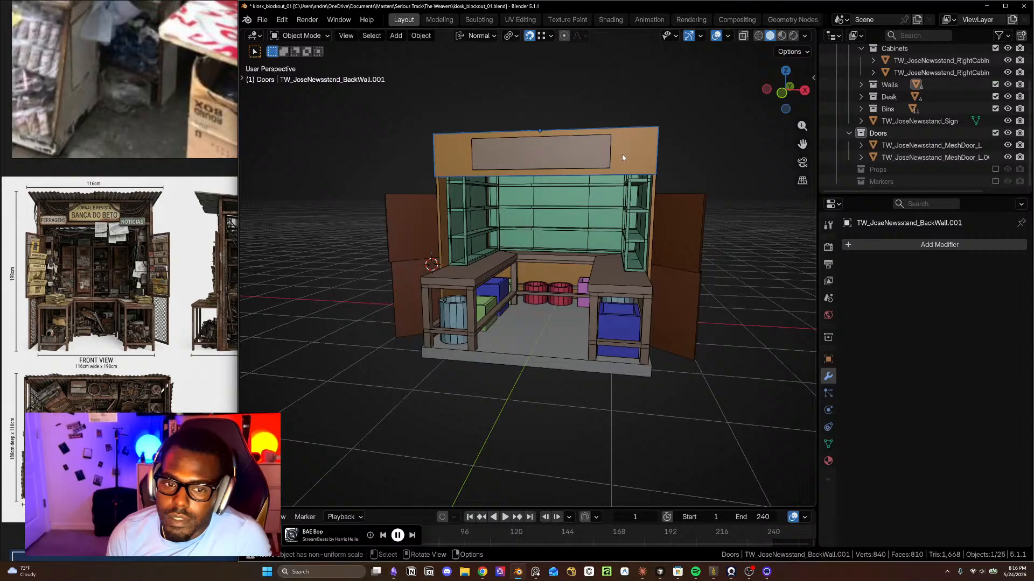
{"action": "scroll", "coordinate": [612, 235], "scroll_direction": "up", "scroll_amount": 1}
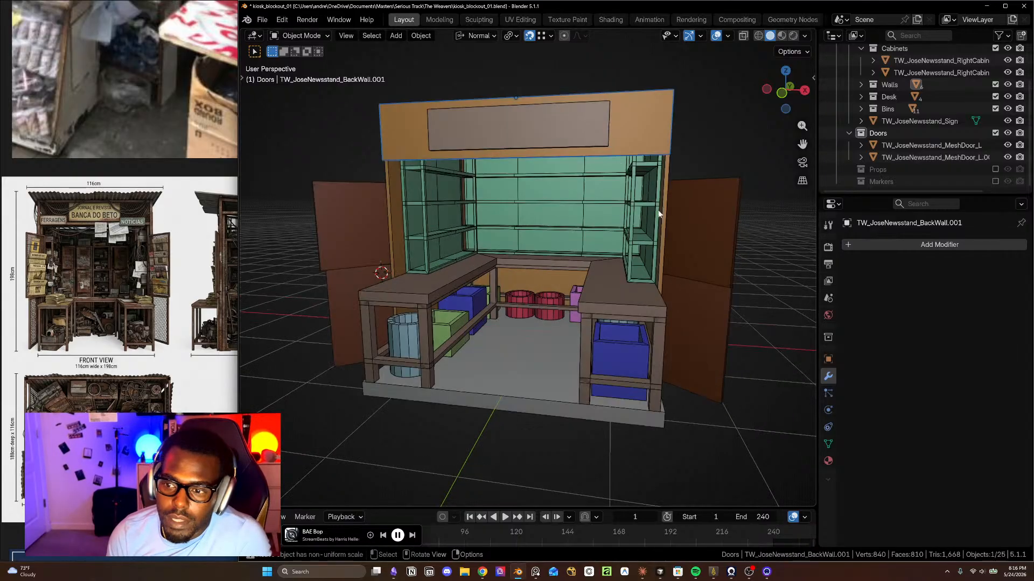
{"action": "left_click", "coordinate": [717, 277]}
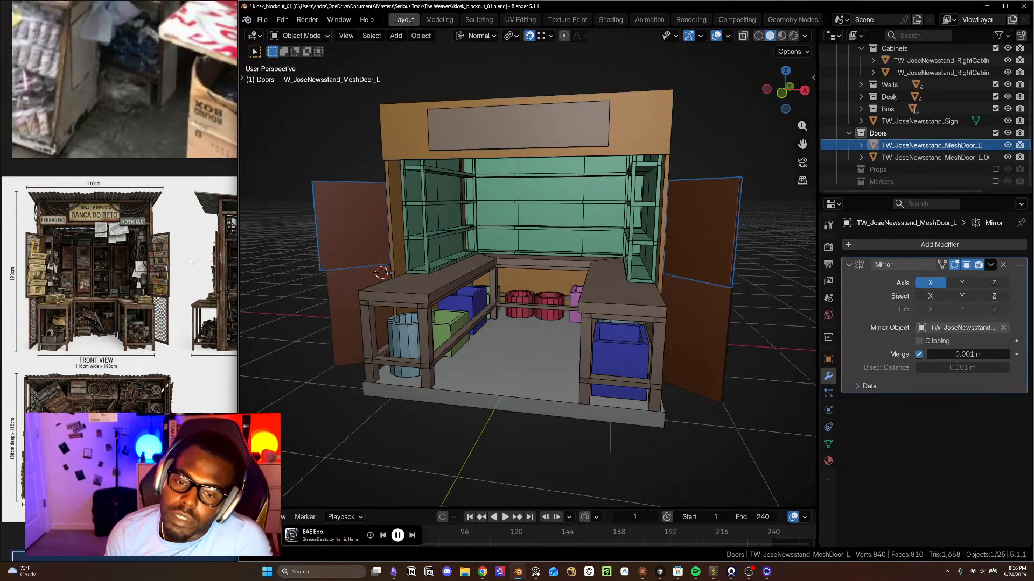
{"action": "scroll", "coordinate": [169, 279], "scroll_direction": "down", "scroll_amount": 1}
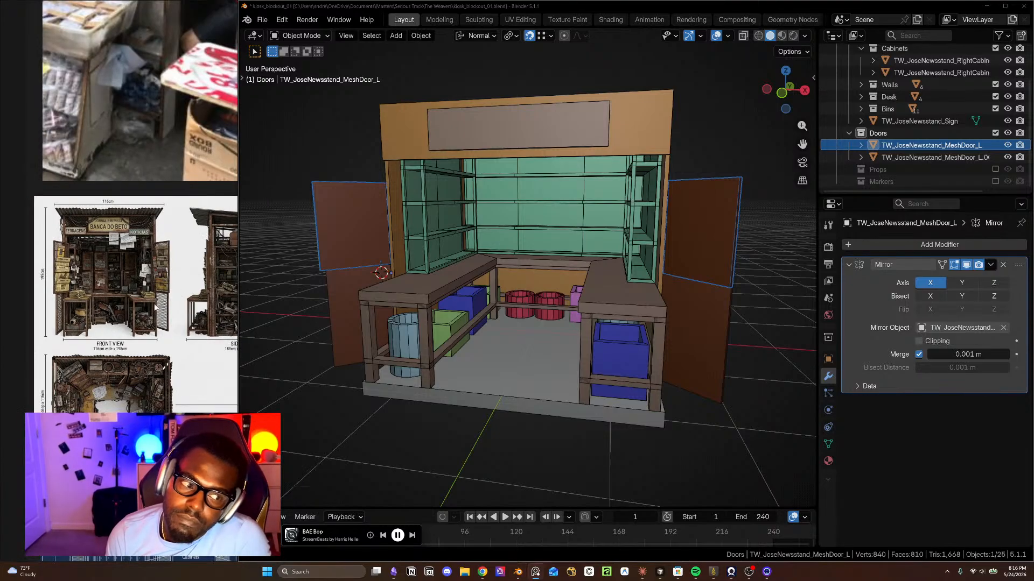
{"action": "scroll", "coordinate": [157, 306], "scroll_direction": "down", "scroll_amount": 2}
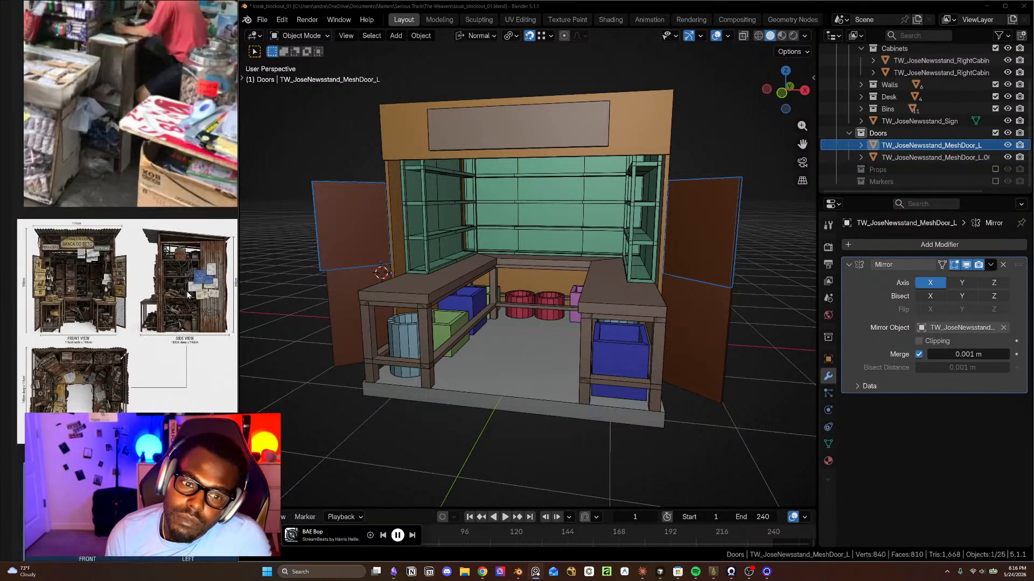
{"action": "middle_click_drag", "start_coordinate": [580, 233], "coordinate": [514, 265]}
{"action": "scroll", "coordinate": [518, 202], "scroll_direction": "up", "scroll_amount": 1}
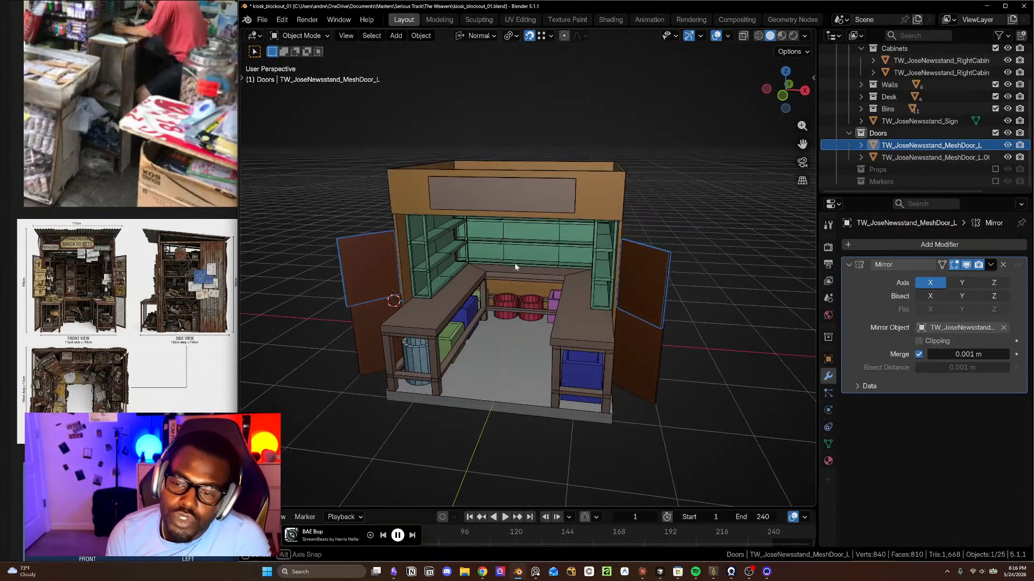